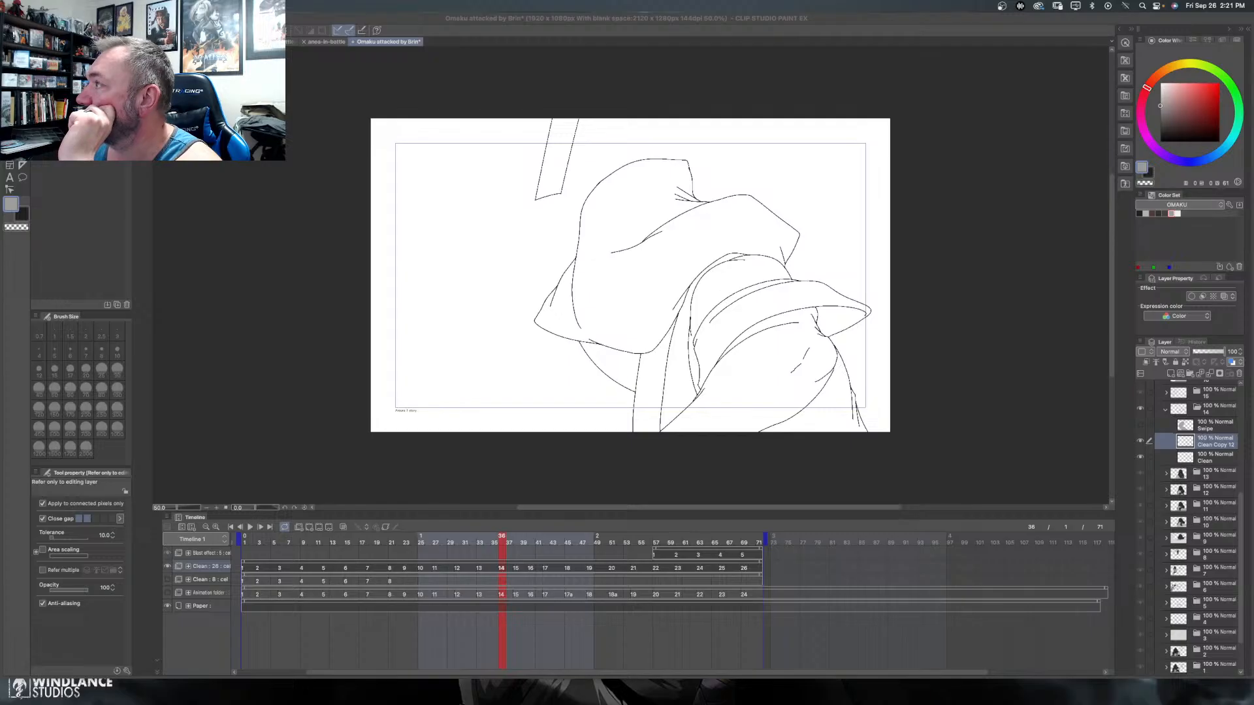
{"action": "left_click_drag", "start_coordinate": [626, 18], "coordinate": [613, 18]}
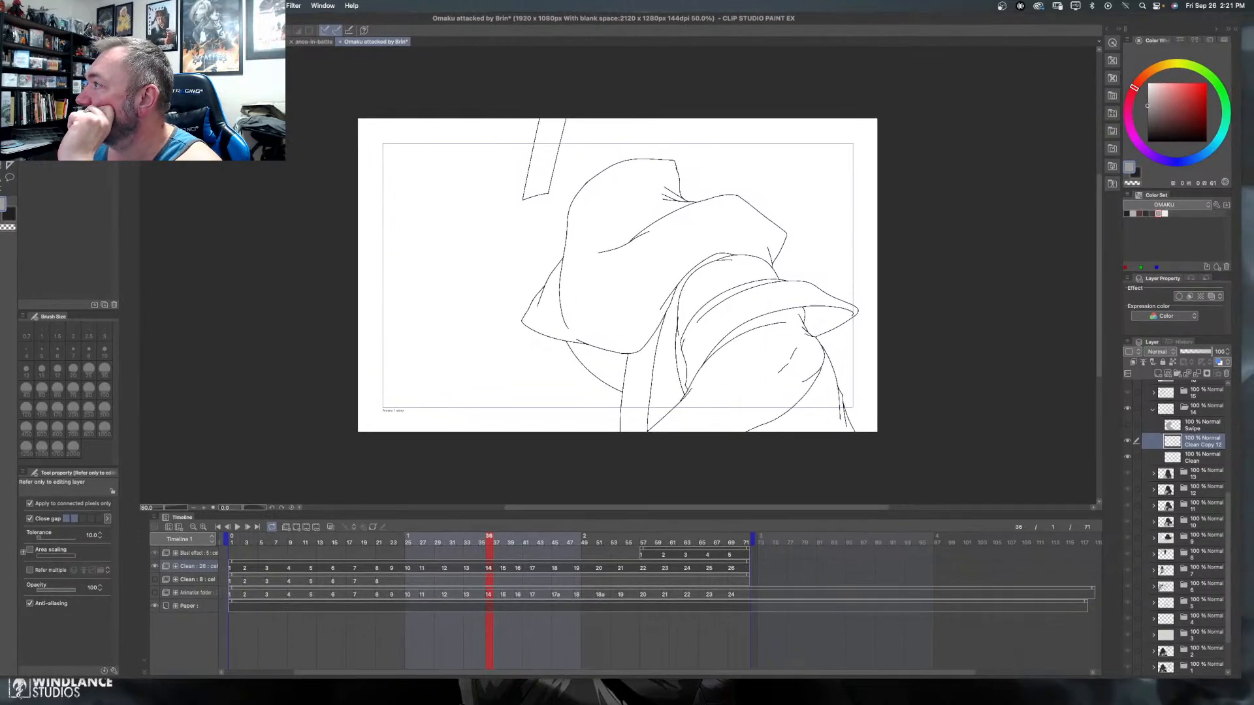
{"action": "double_click", "coordinate": [613, 18]}
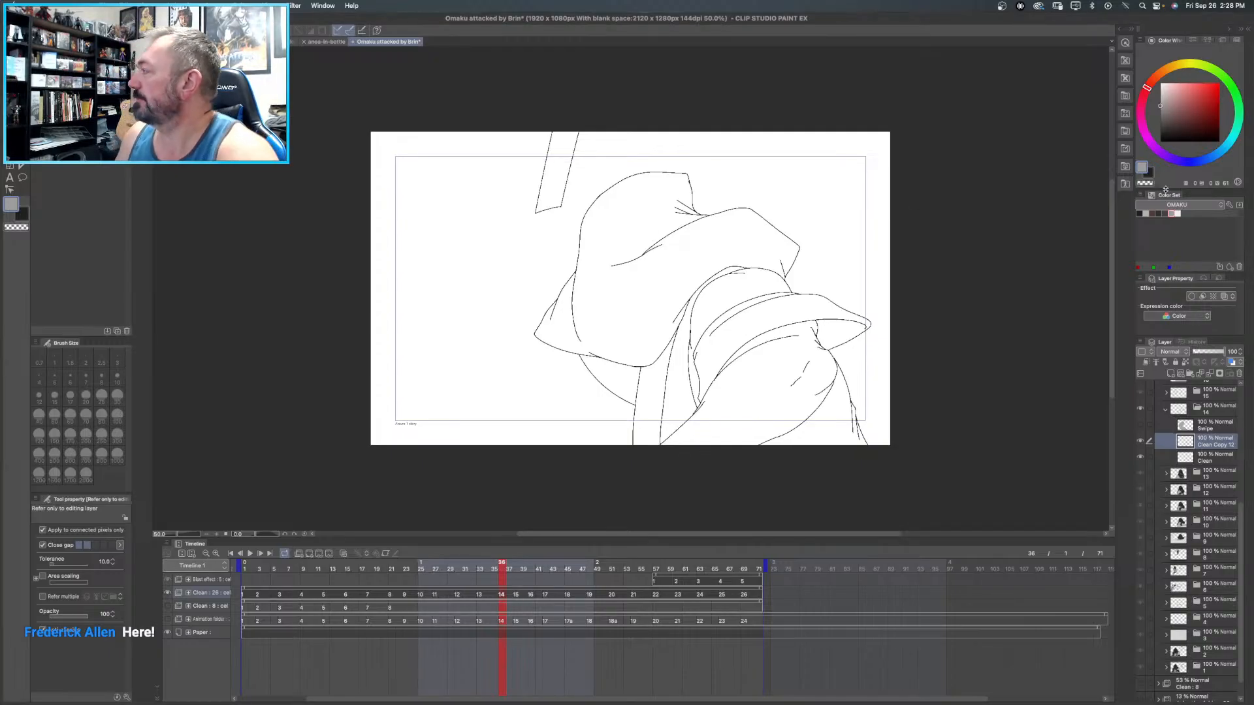
- Fill the rounded sleeve areas above and below the curved band on frame 14 with the warm light grey swatch
{"action": "left_click", "coordinate": [1140, 212]}
{"action": "left_click", "coordinate": [1140, 213]}
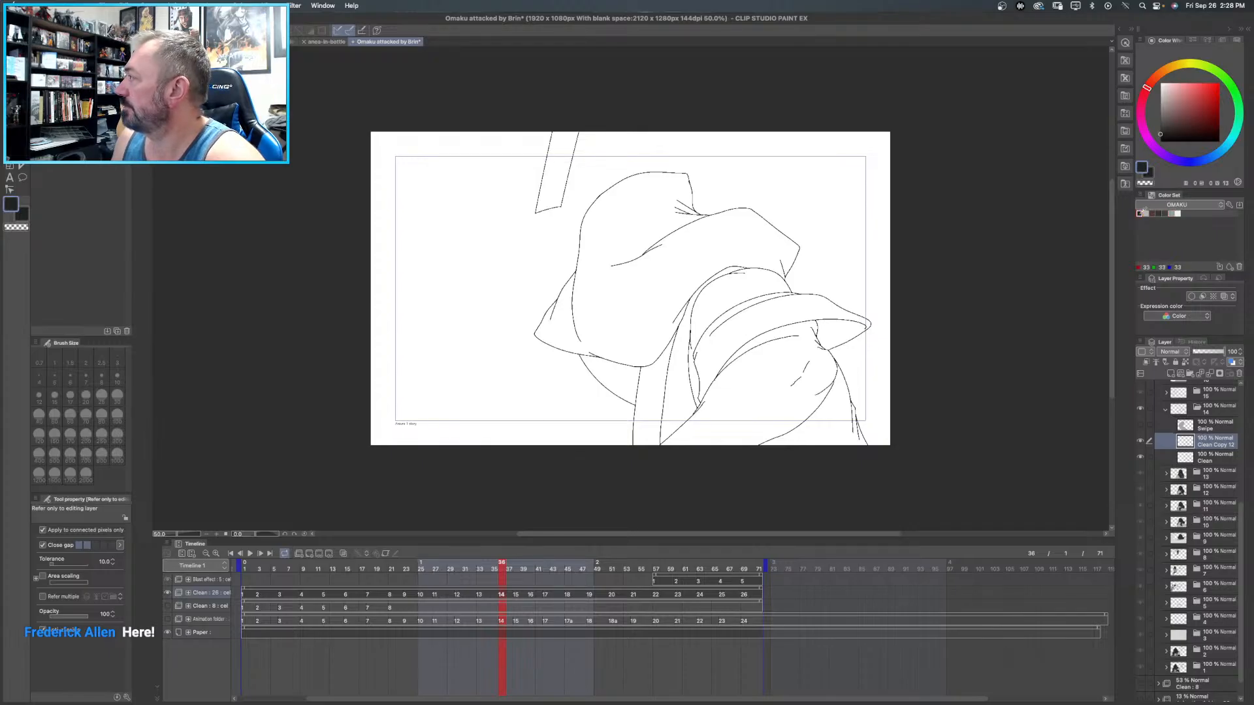
{"action": "left_click", "coordinate": [1145, 213]}
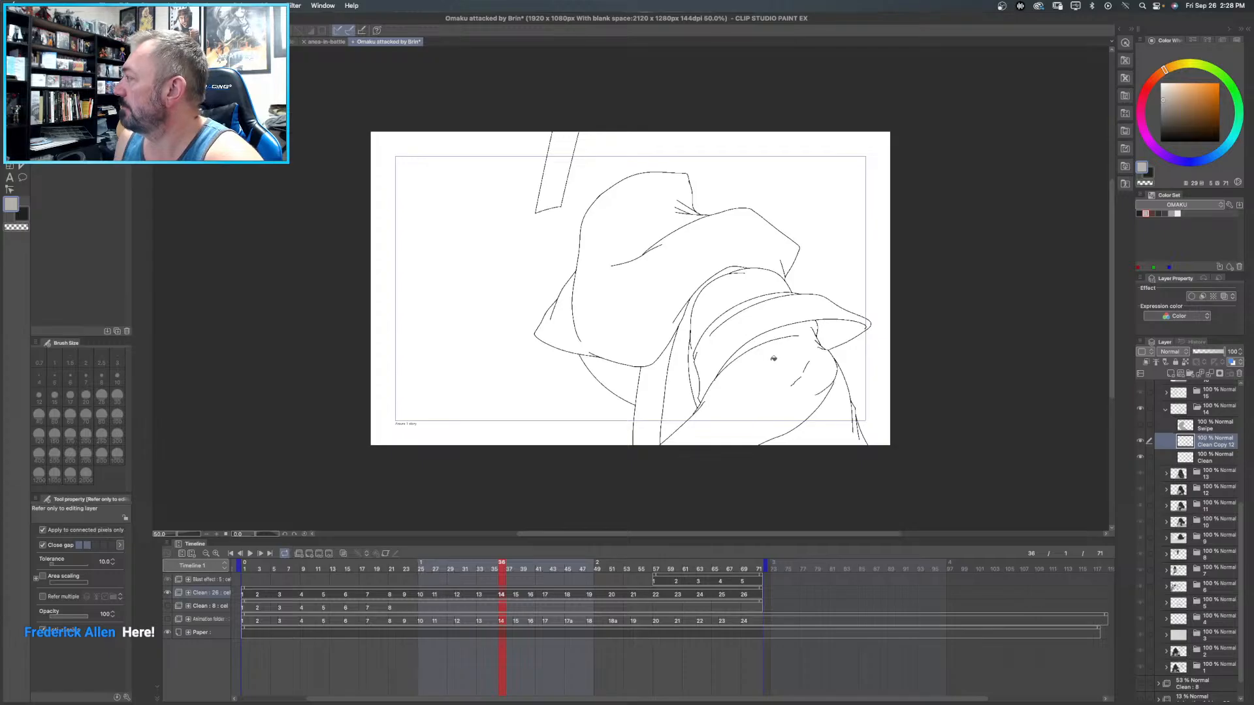
{"action": "left_click", "coordinate": [720, 299]}
{"action": "left_click", "coordinate": [795, 374]}
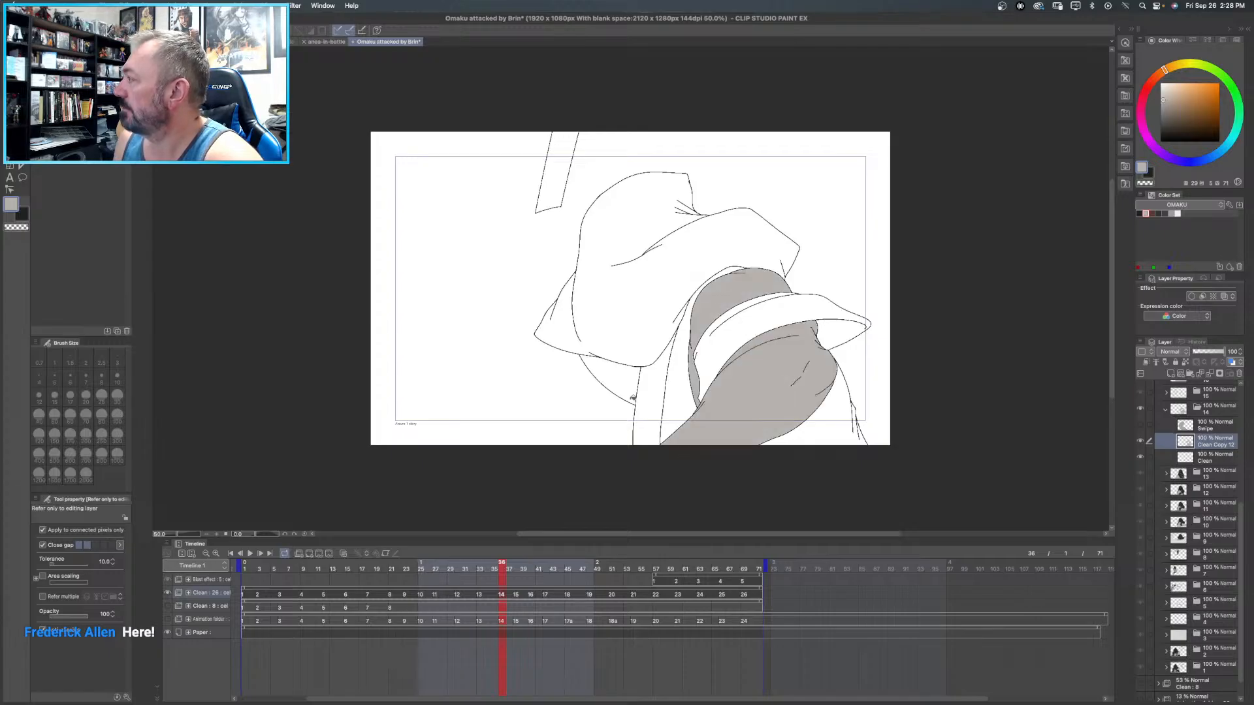
- Fill the large cloth shape and the curved band on frame 14 with the dark charcoal swatch
{"action": "left_click", "coordinate": [1157, 213]}
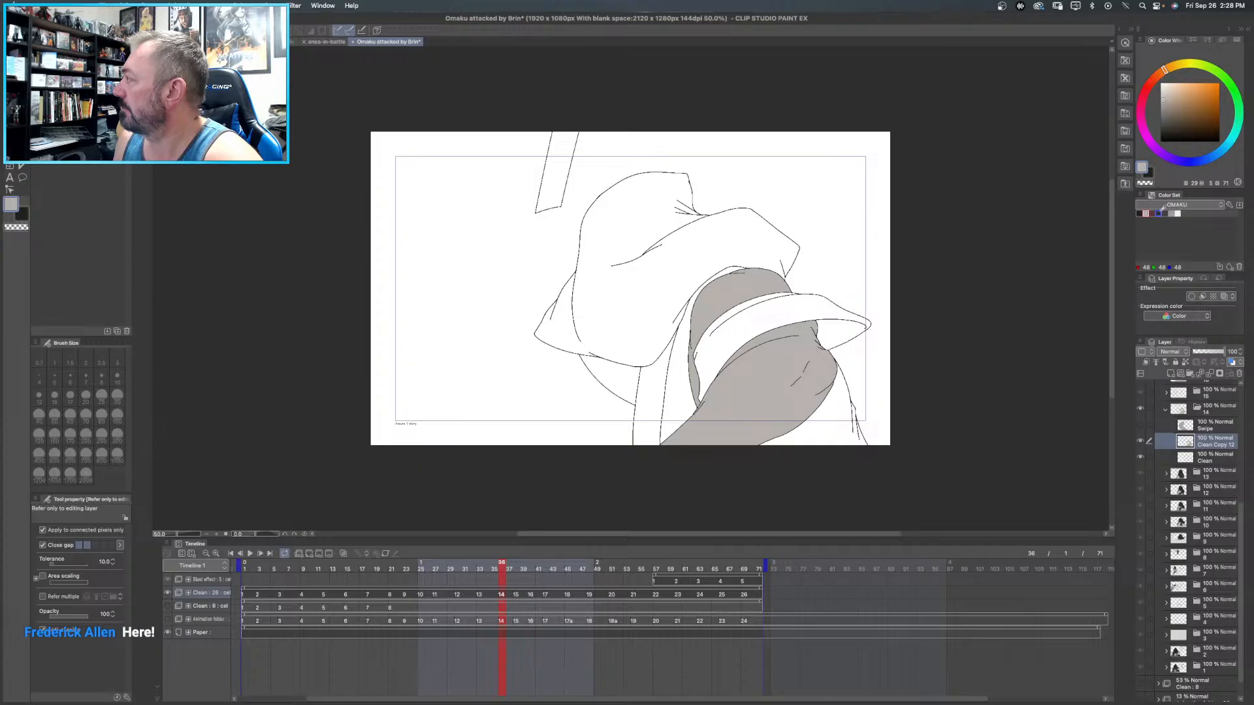
{"action": "left_click", "coordinate": [666, 213]}
{"action": "left_click", "coordinate": [814, 310]}
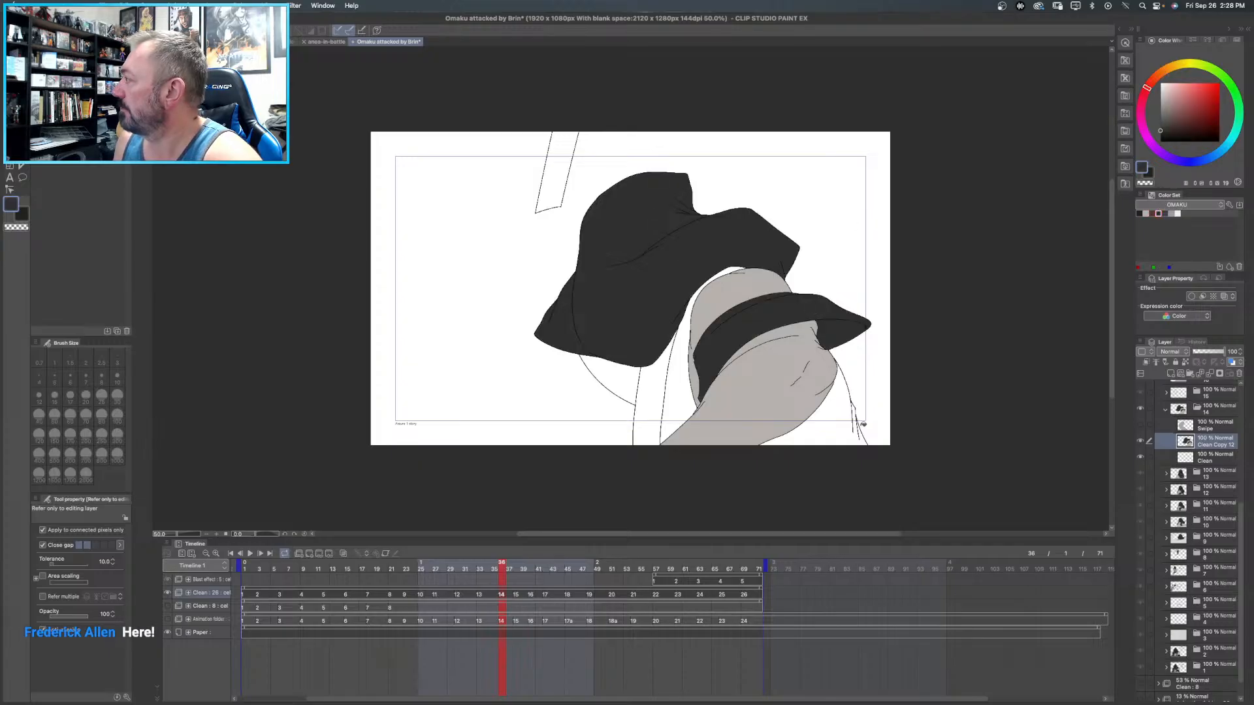
- Fill the narrow strap on frame 14 with dark purple-grey and the remaining garment areas around it with medium grey
{"action": "left_click", "coordinate": [1164, 213]}
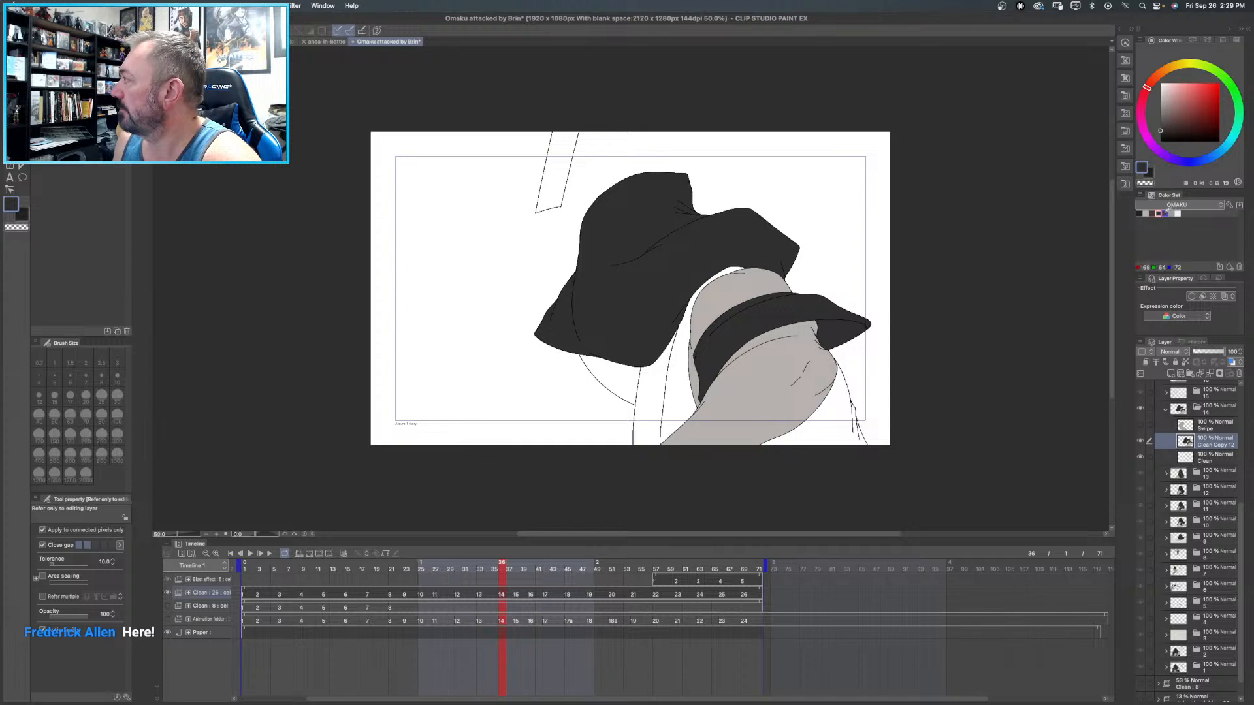
{"action": "left_click", "coordinate": [673, 373]}
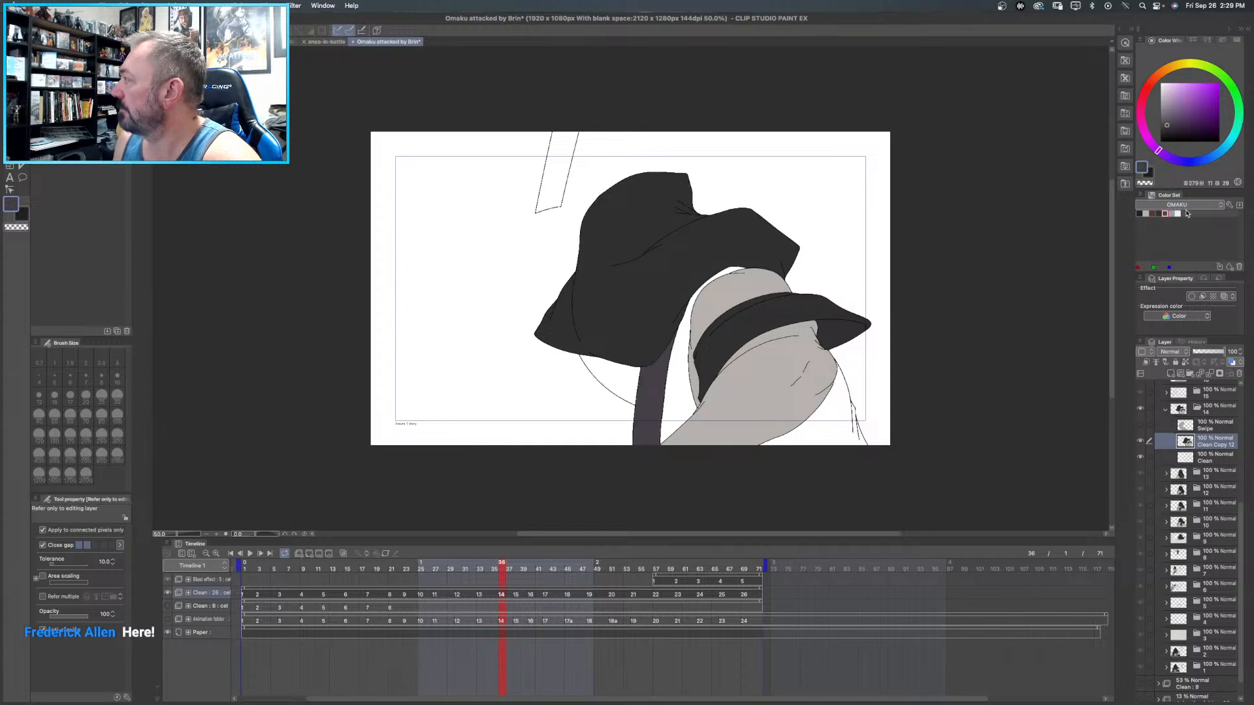
{"action": "left_click", "coordinate": [1173, 213]}
{"action": "left_click", "coordinate": [625, 373]}
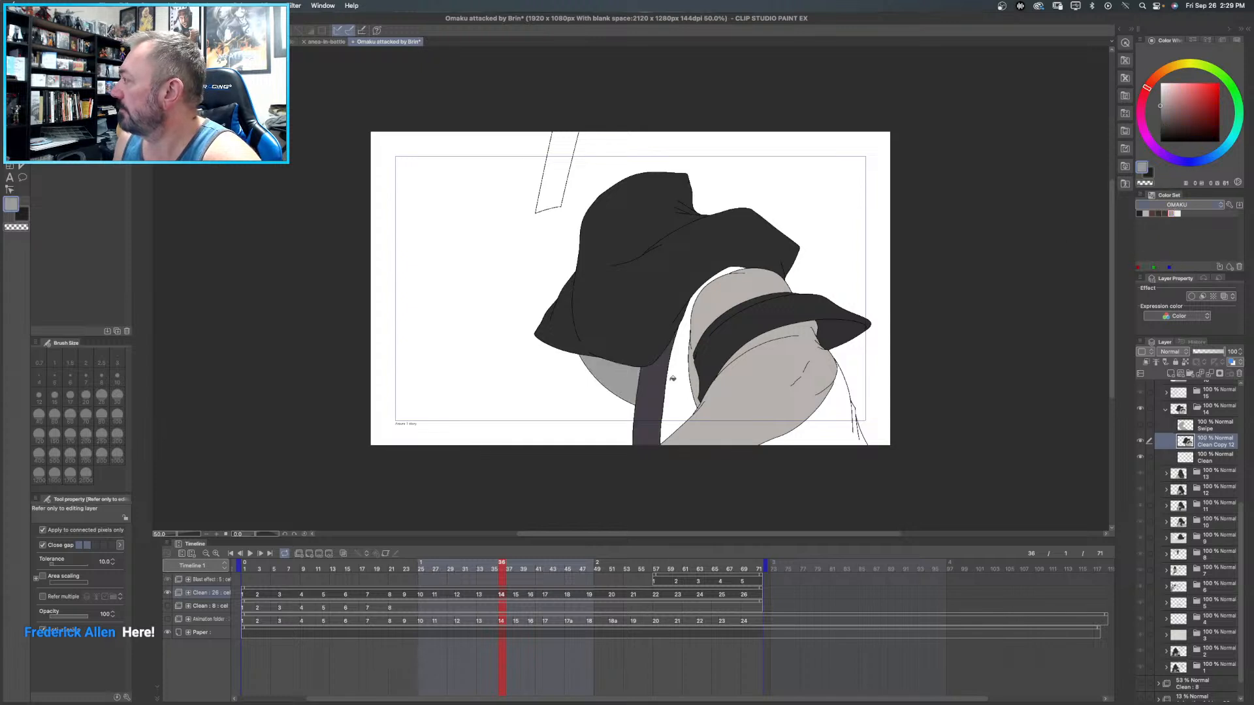
{"action": "left_click", "coordinate": [692, 378]}
{"action": "left_click", "coordinate": [846, 427]}
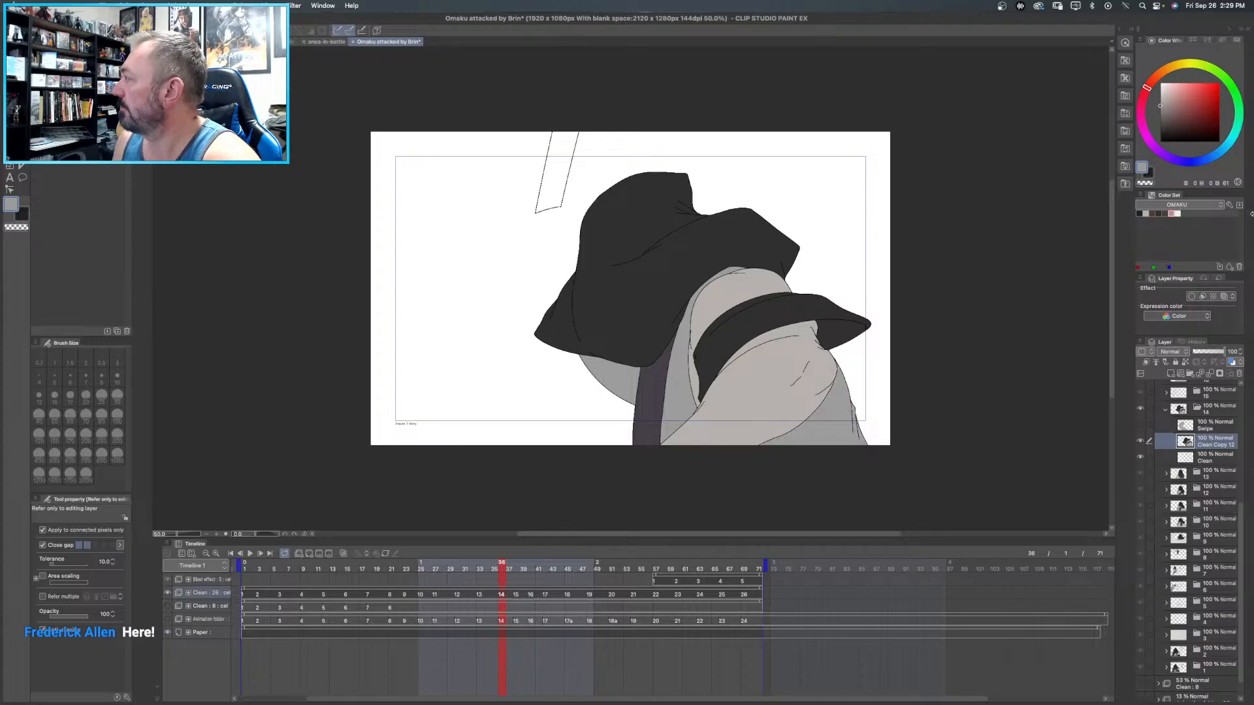
- Lighten the grey and fill the separate staff piece at the upper edge of frame 14 with it
{"action": "left_click", "coordinate": [1161, 92]}
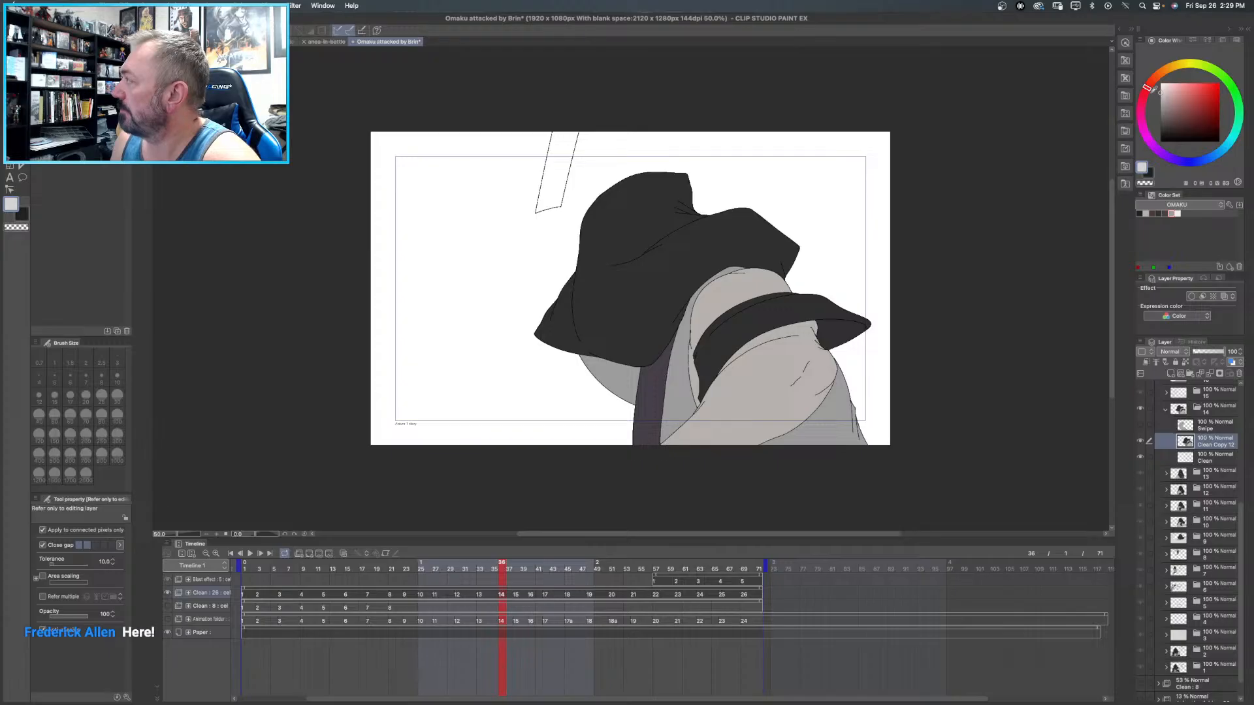
{"action": "left_click", "coordinate": [1160, 95]}
{"action": "left_click", "coordinate": [566, 161]}
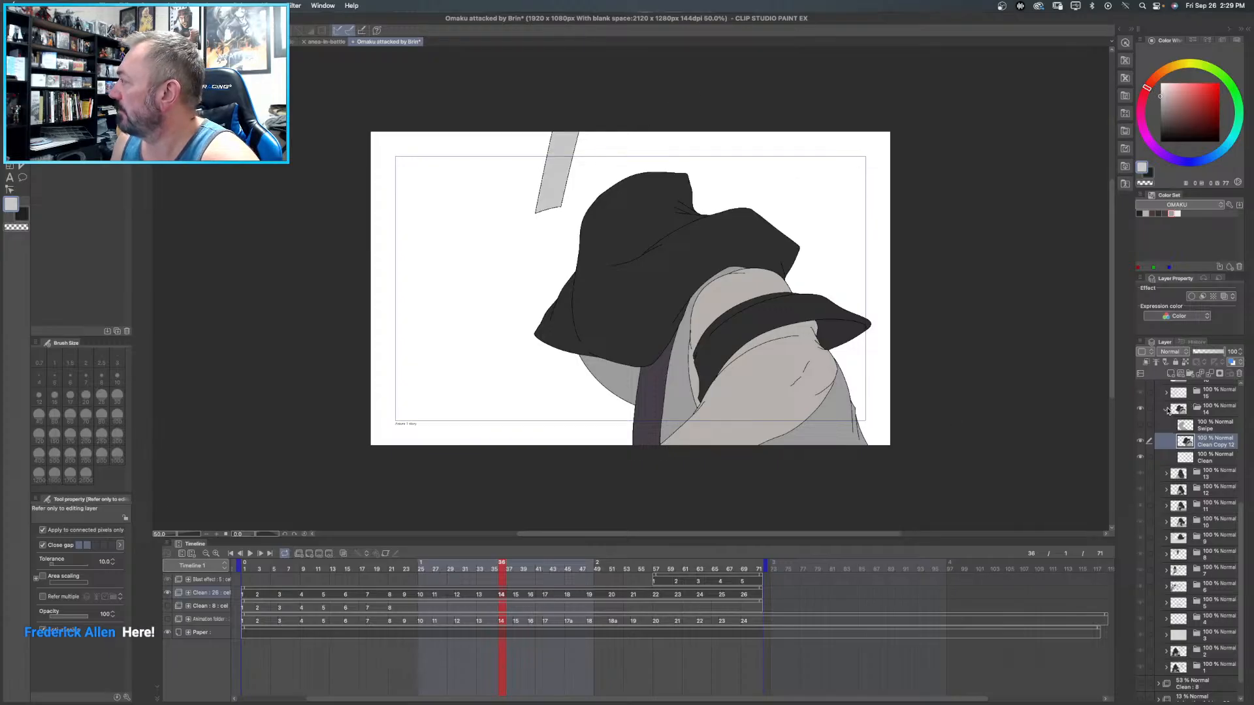
- Collapse the frame 14 folder, expand the frame 15 folder and duplicate its Clean layer
{"action": "left_click", "coordinate": [1167, 410]}
{"action": "scroll", "coordinate": [1212, 421], "scroll_direction": "up", "scroll_amount": 3}
{"action": "scroll", "coordinate": [1213, 423], "scroll_direction": "up", "scroll_amount": 3}
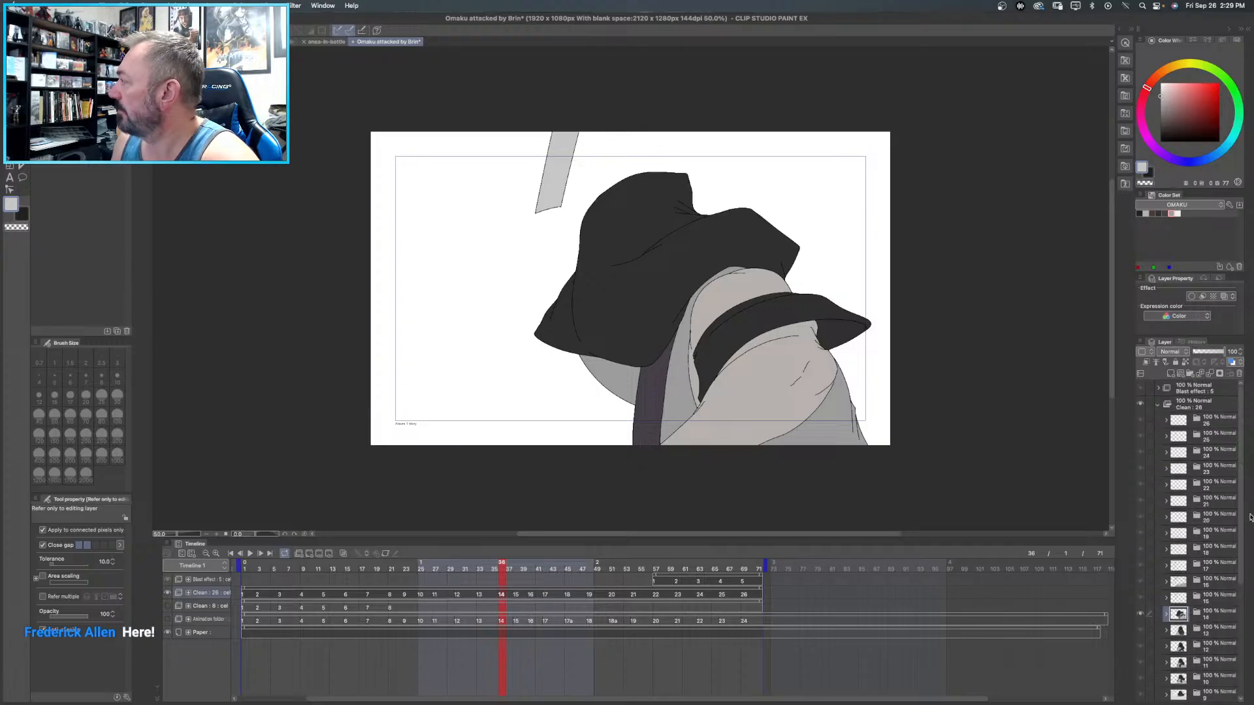
{"action": "left_click", "coordinate": [1163, 599]}
{"action": "left_click", "coordinate": [1162, 600]}
{"action": "right_click", "coordinate": [1208, 618]}
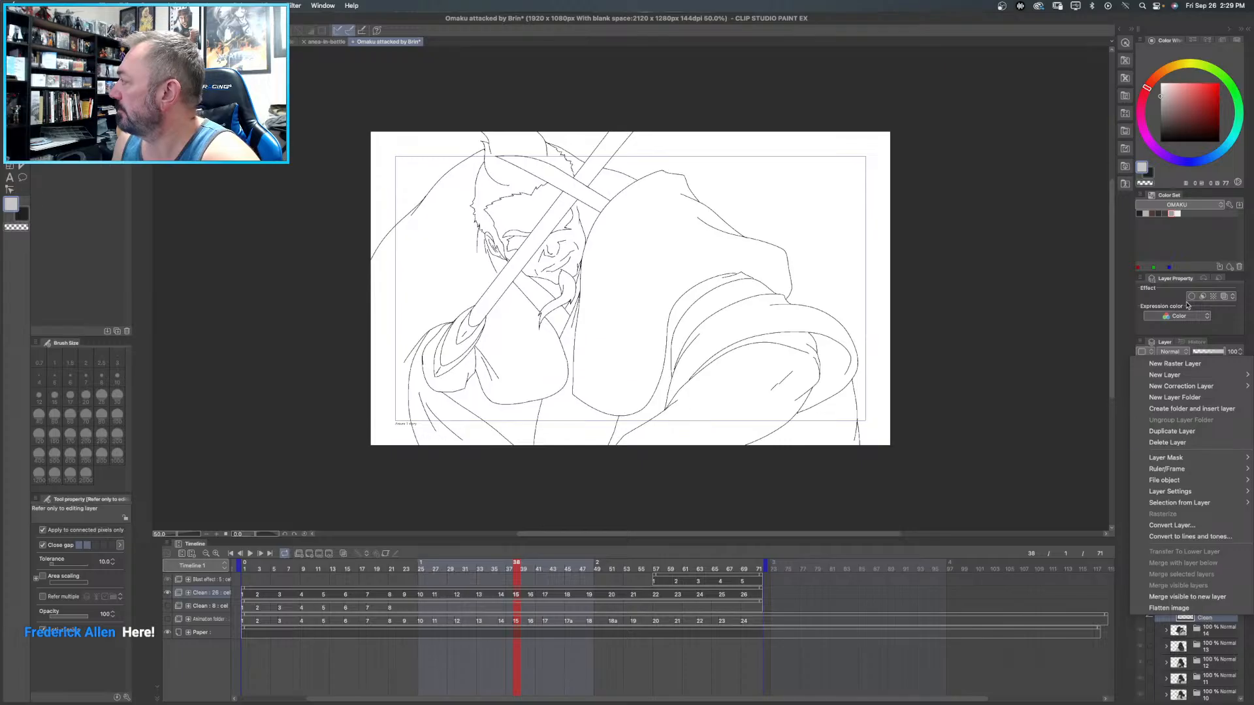
{"action": "left_click", "coordinate": [1183, 432]}
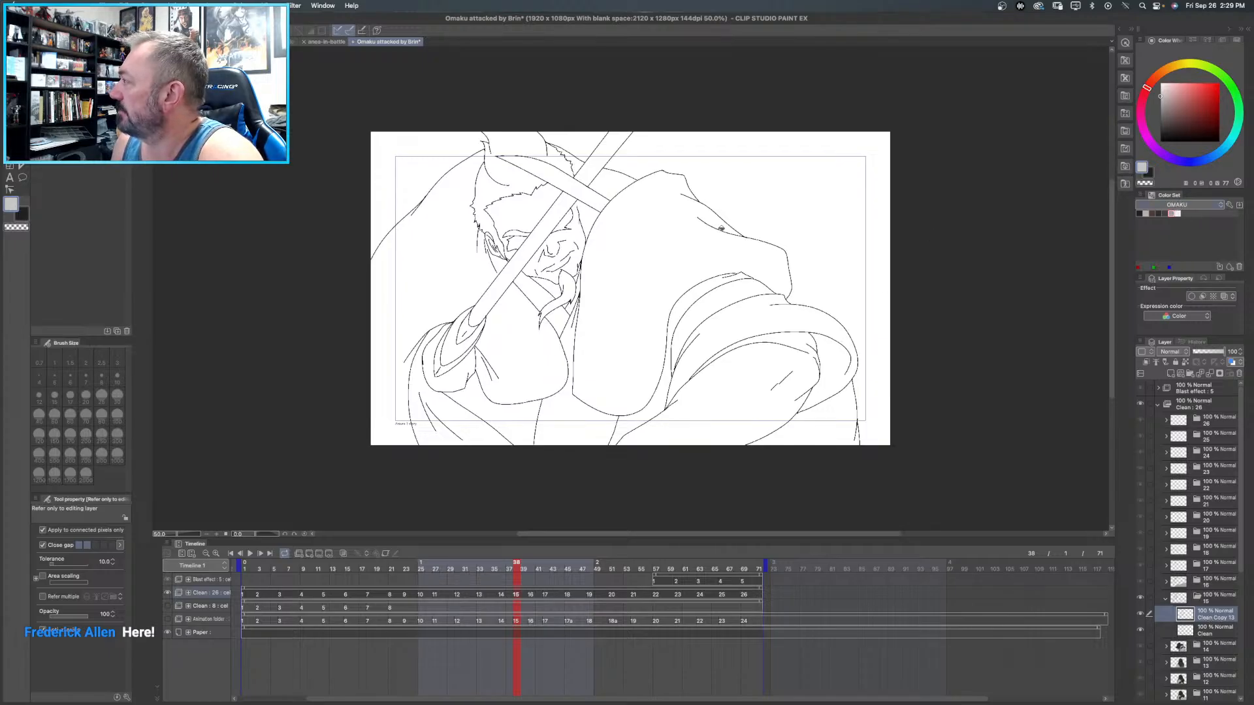
- Fill the curved strip beside the large sleeve and the lower garment area on frame 15 with light grey
{"action": "left_click", "coordinate": [715, 282]}
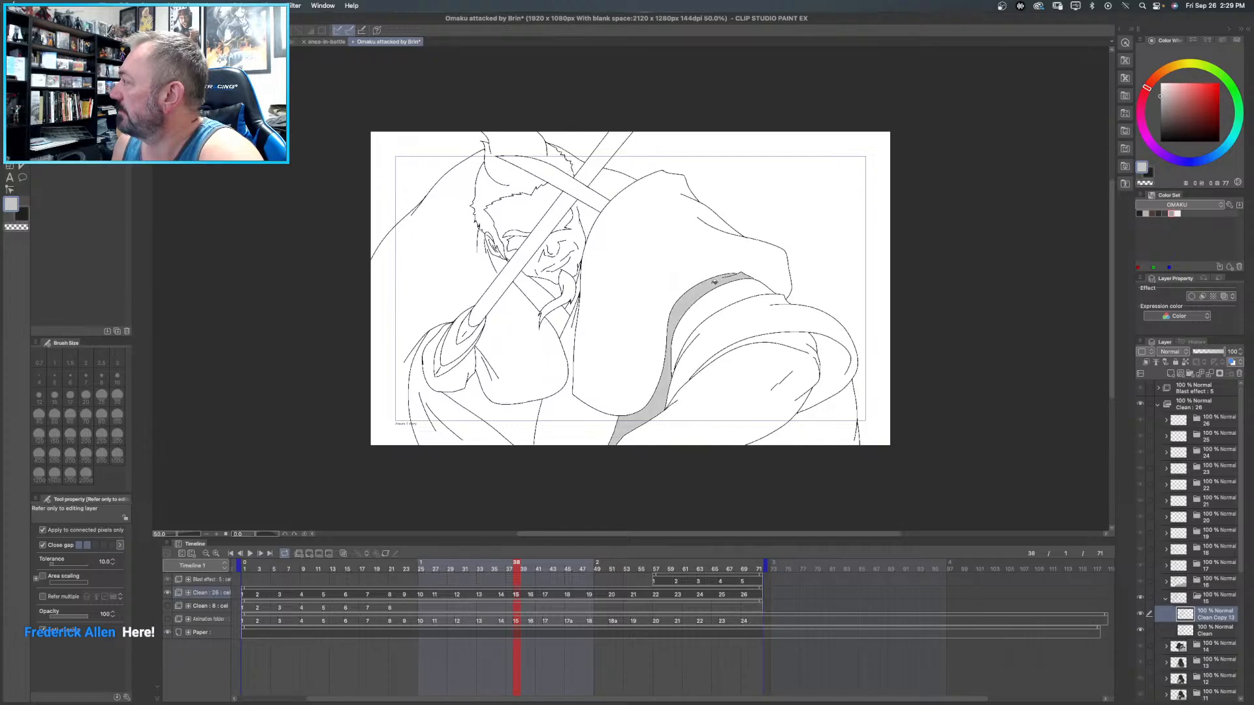
{"action": "left_click", "coordinate": [841, 430]}
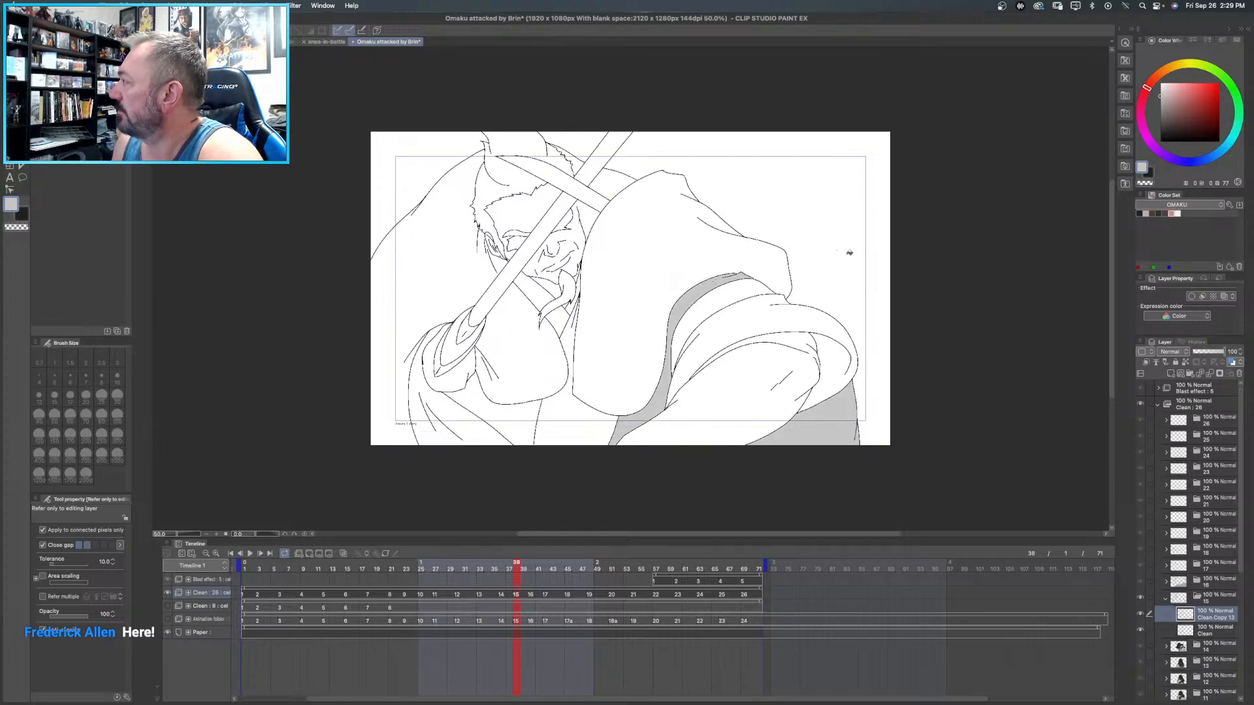
{"action": "left_click", "coordinate": [1172, 214]}
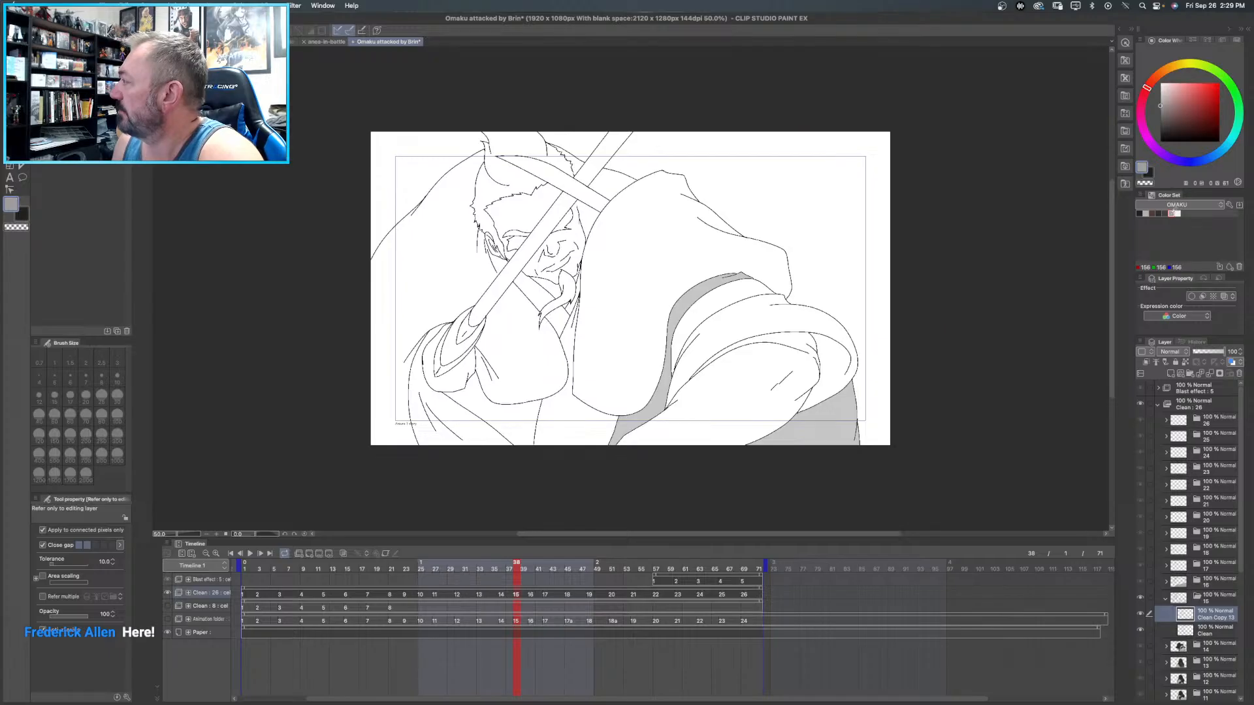
{"action": "left_click", "coordinate": [1164, 213]}
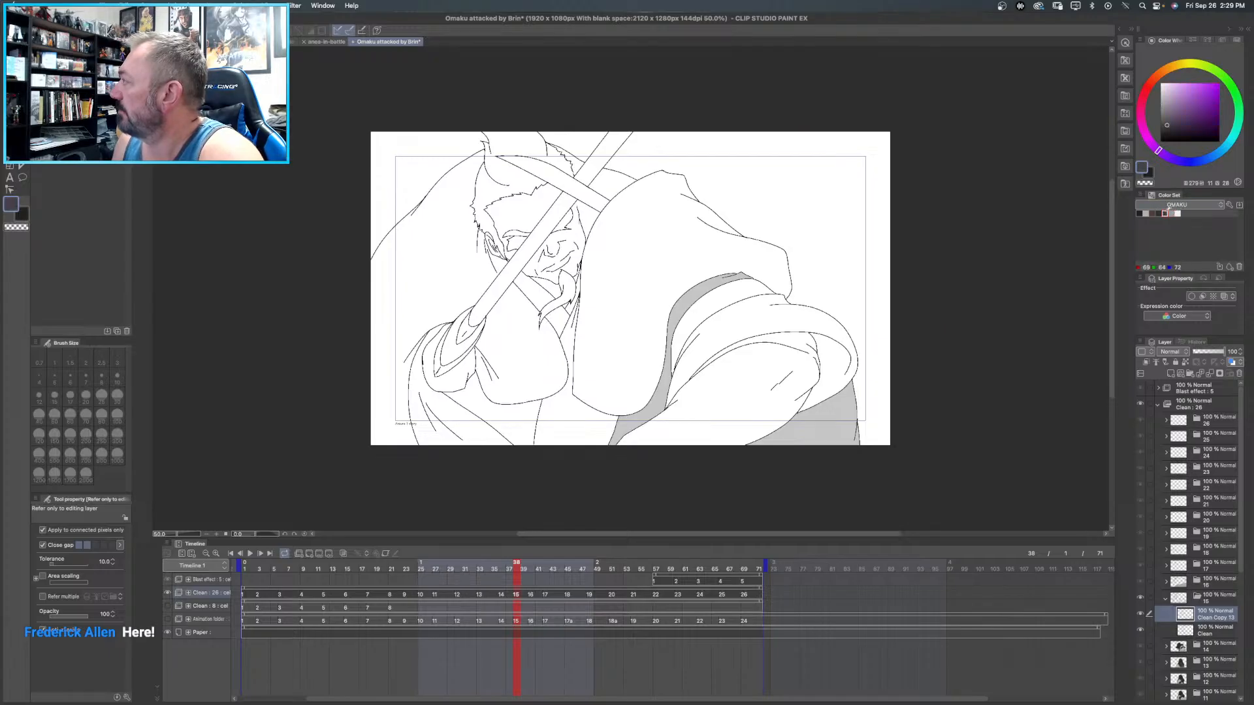
{"action": "left_click", "coordinate": [716, 277]}
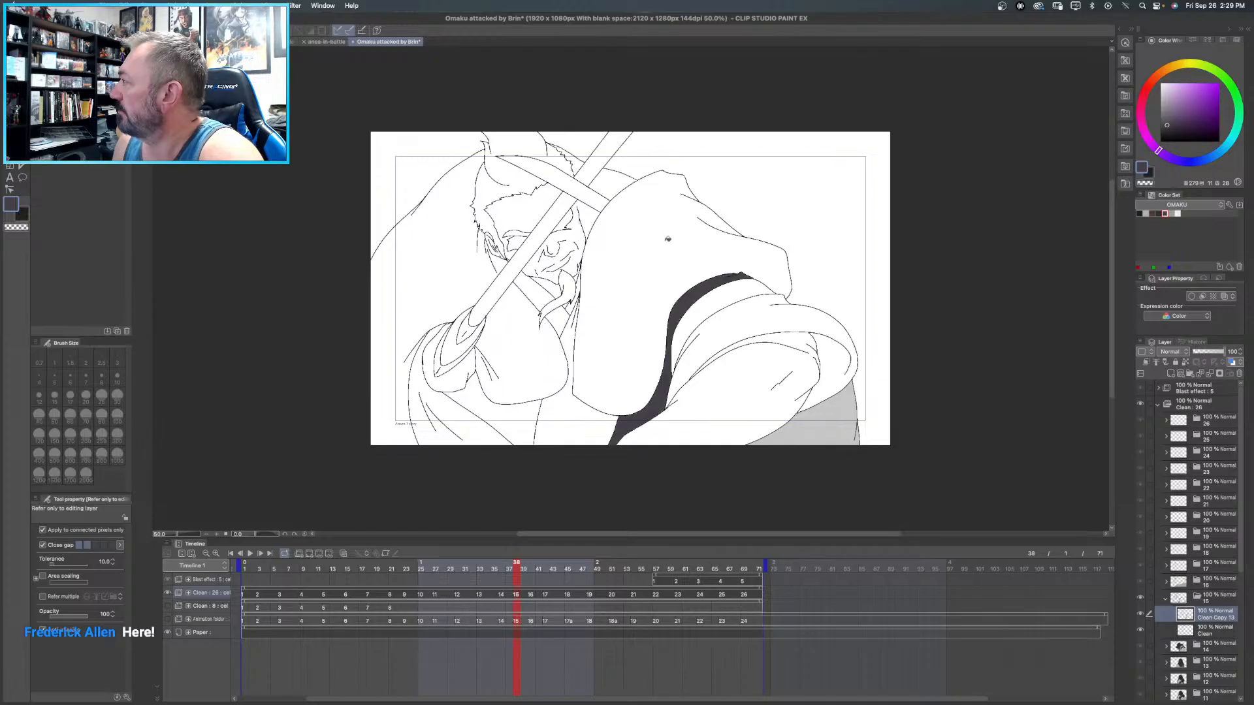
{"action": "key", "text": "super+z"}
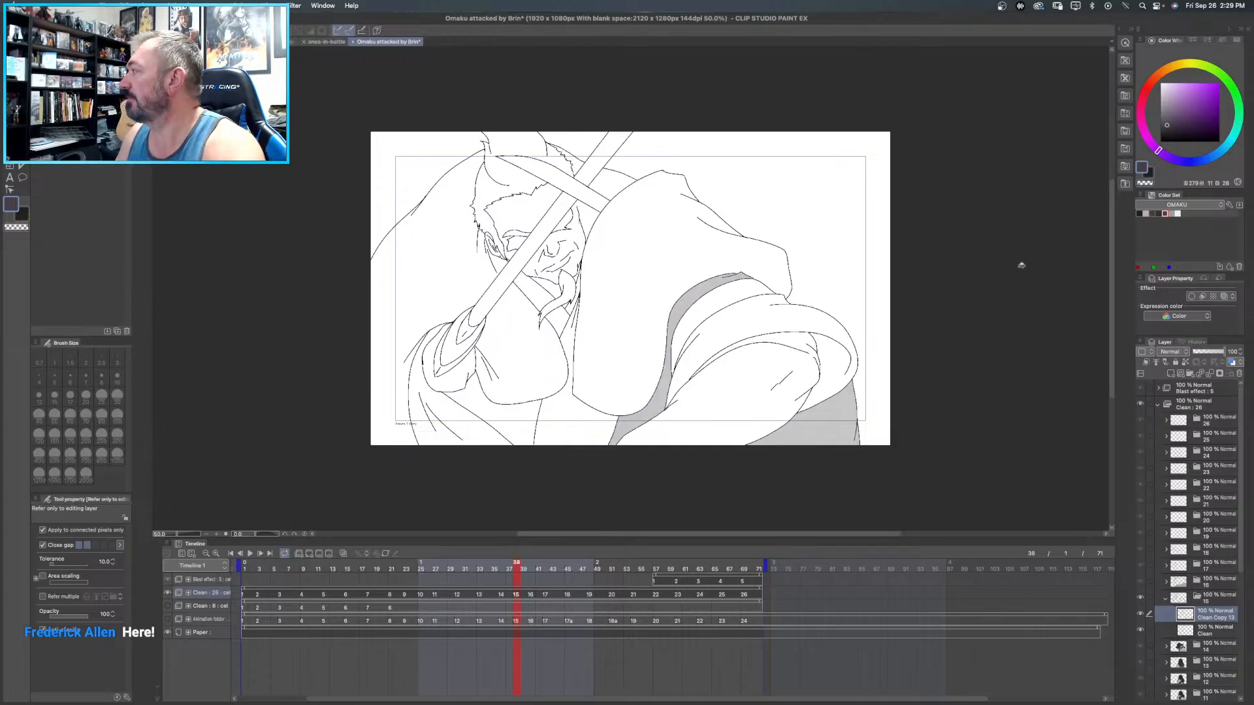
{"action": "left_click", "coordinate": [1145, 213]}
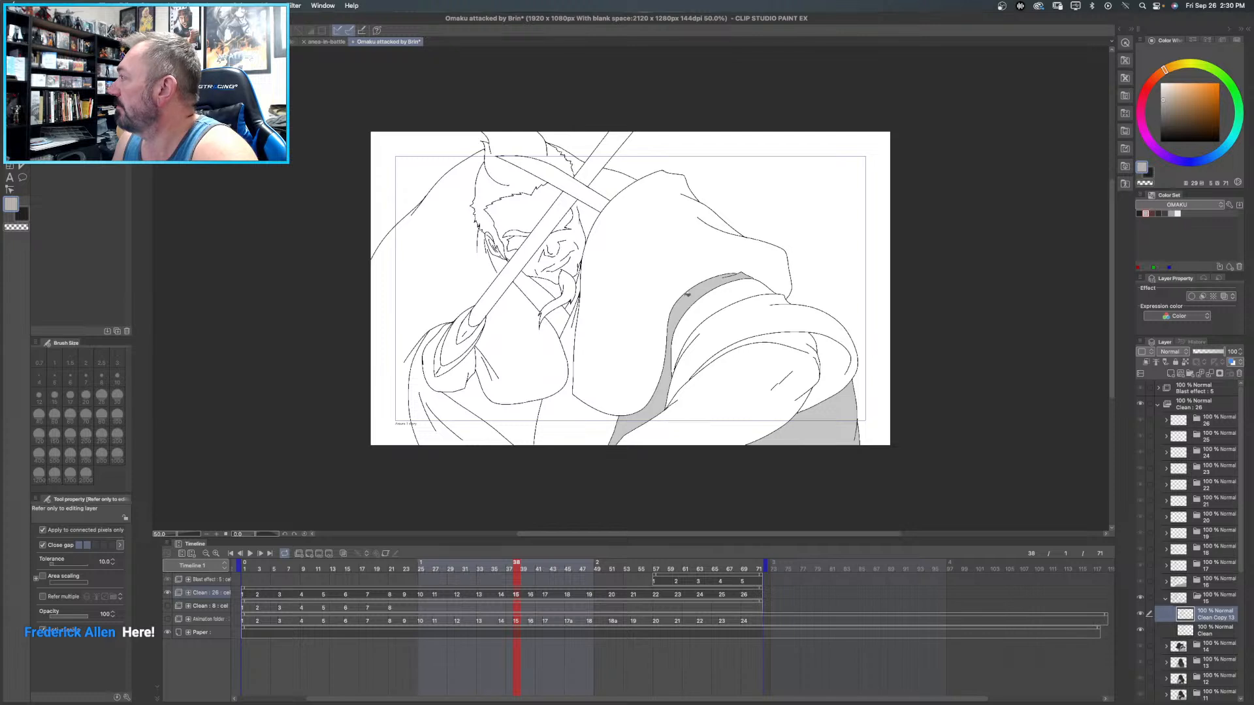
{"action": "left_click", "coordinate": [693, 293]}
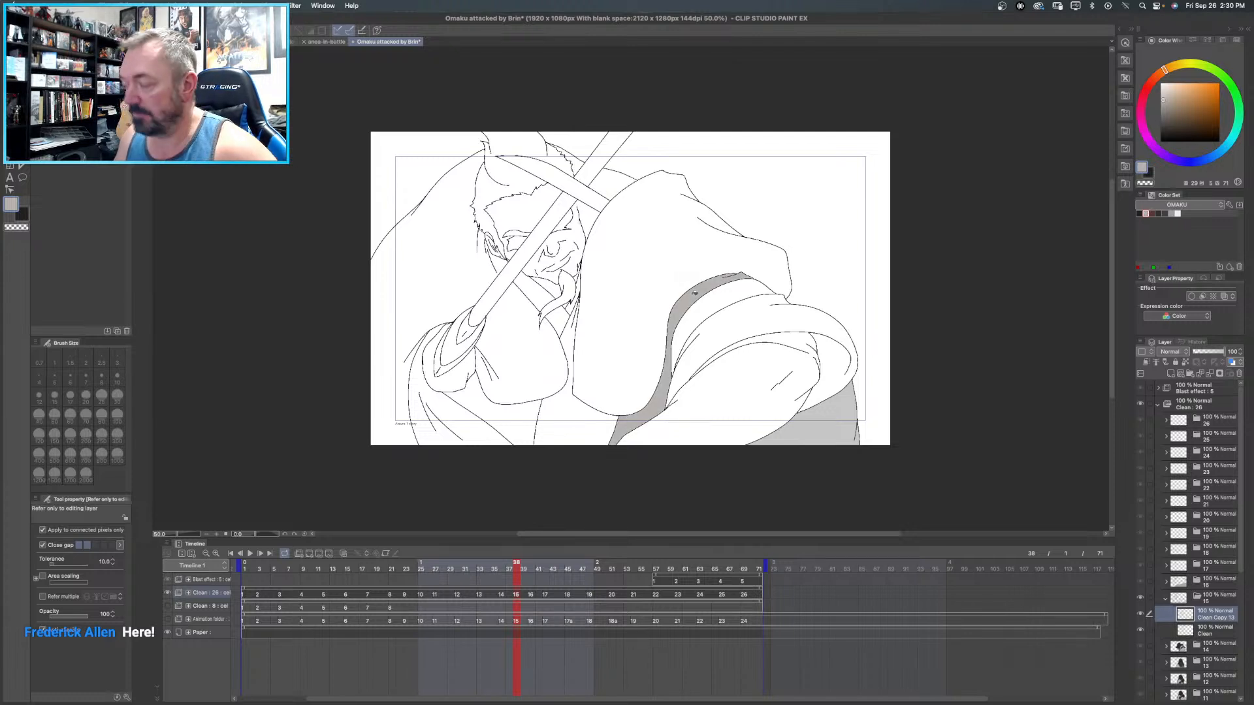
{"action": "key", "text": "super+z"}
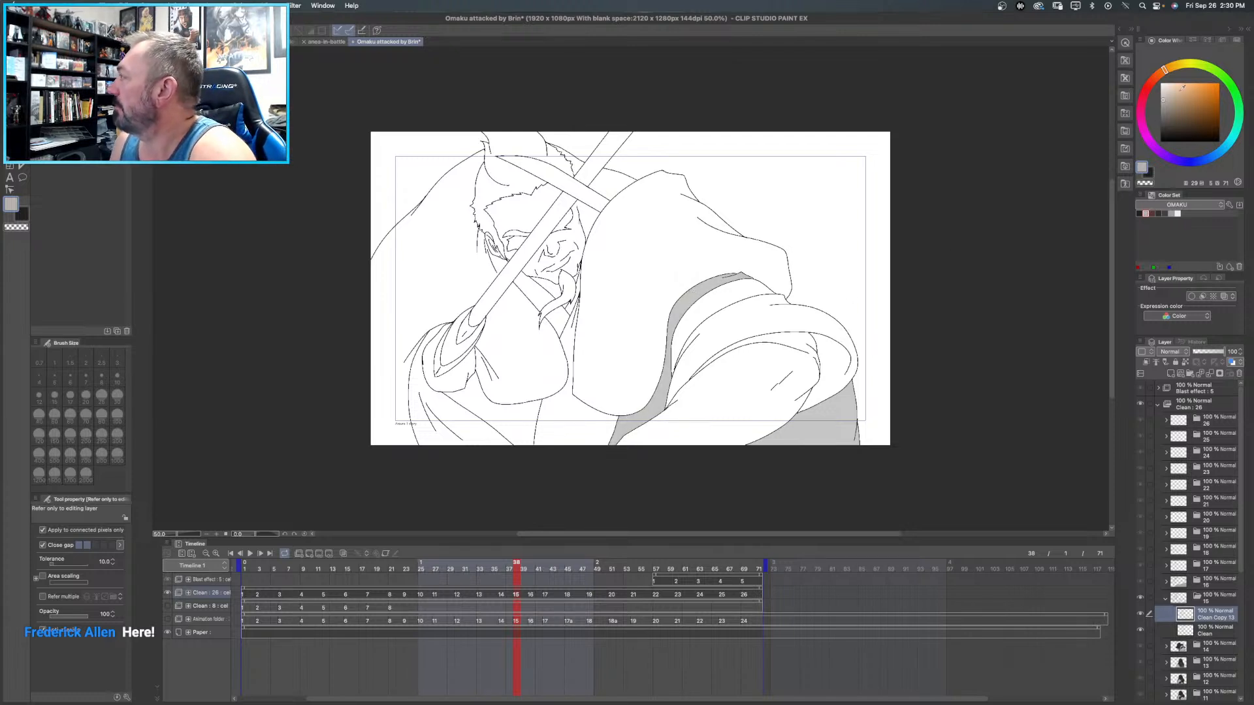
{"action": "left_click", "coordinate": [1177, 213]}
{"action": "left_click", "coordinate": [1172, 213]}
{"action": "left_click", "coordinate": [1165, 213]}
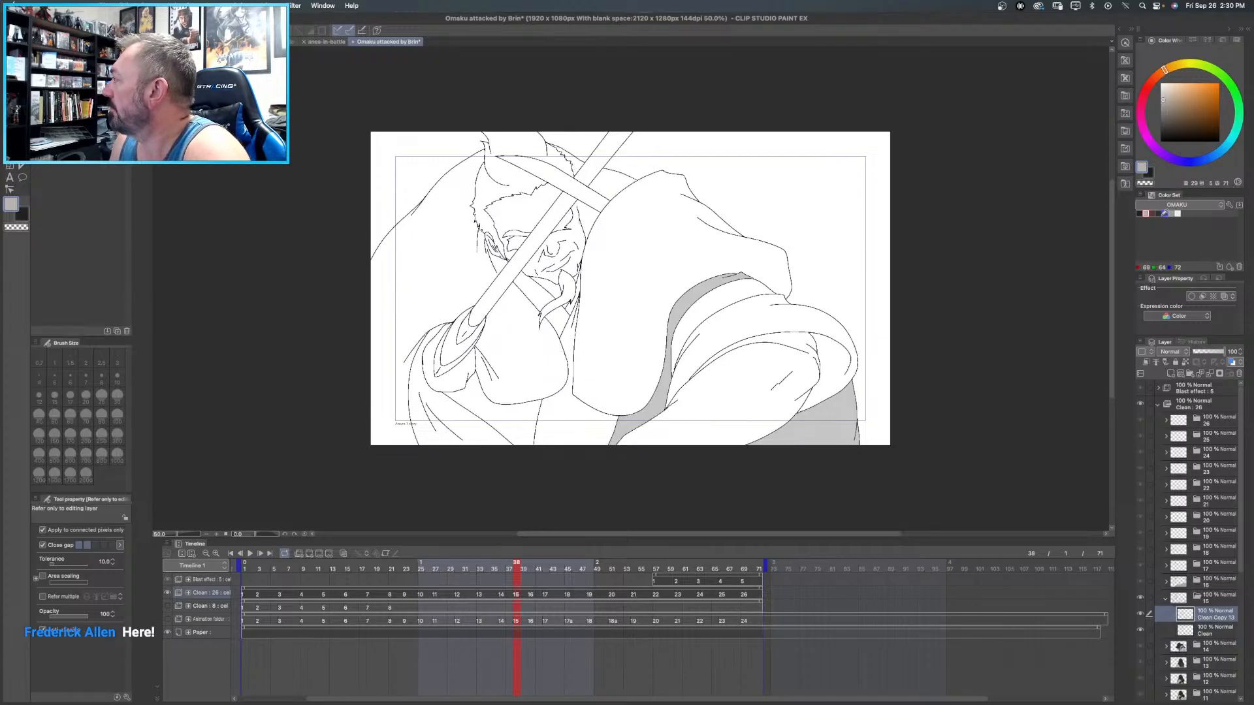
{"action": "left_click", "coordinate": [1159, 213]}
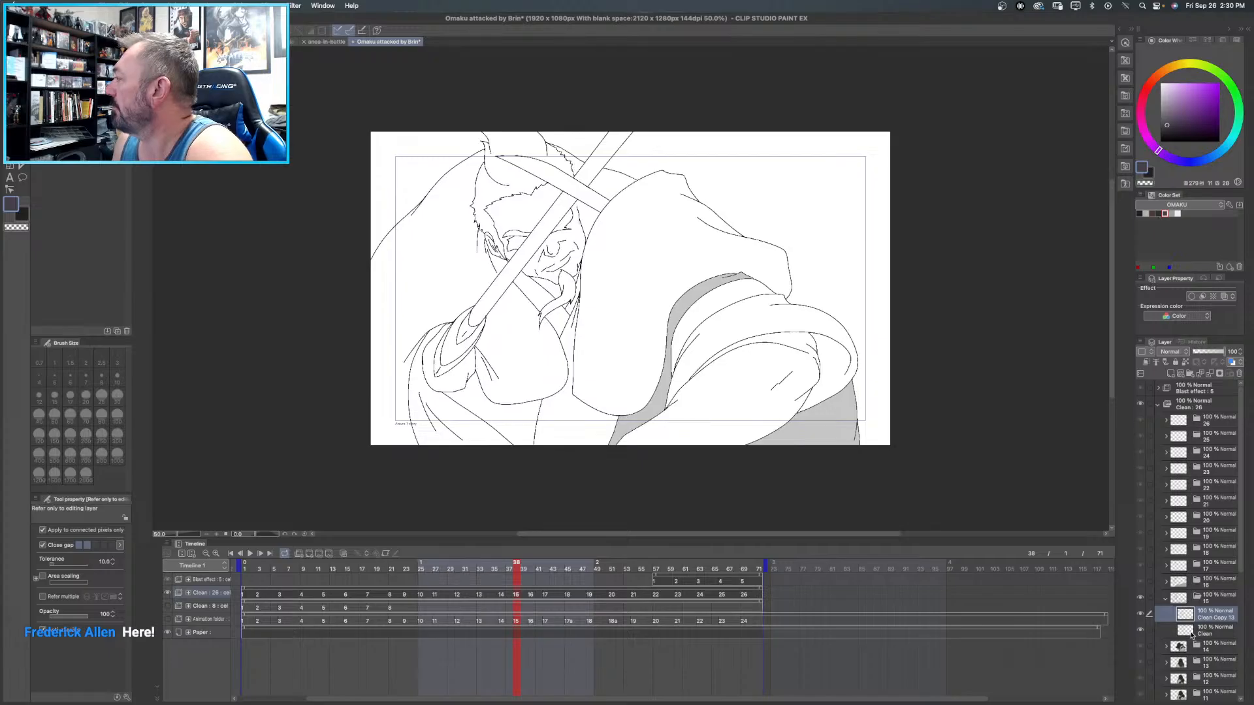
- Open frame 2's coloured Clean copy layer as a reference and pick the medium grey swatch matching its garment
{"action": "scroll", "coordinate": [1202, 523], "scroll_direction": "down", "scroll_amount": 5}
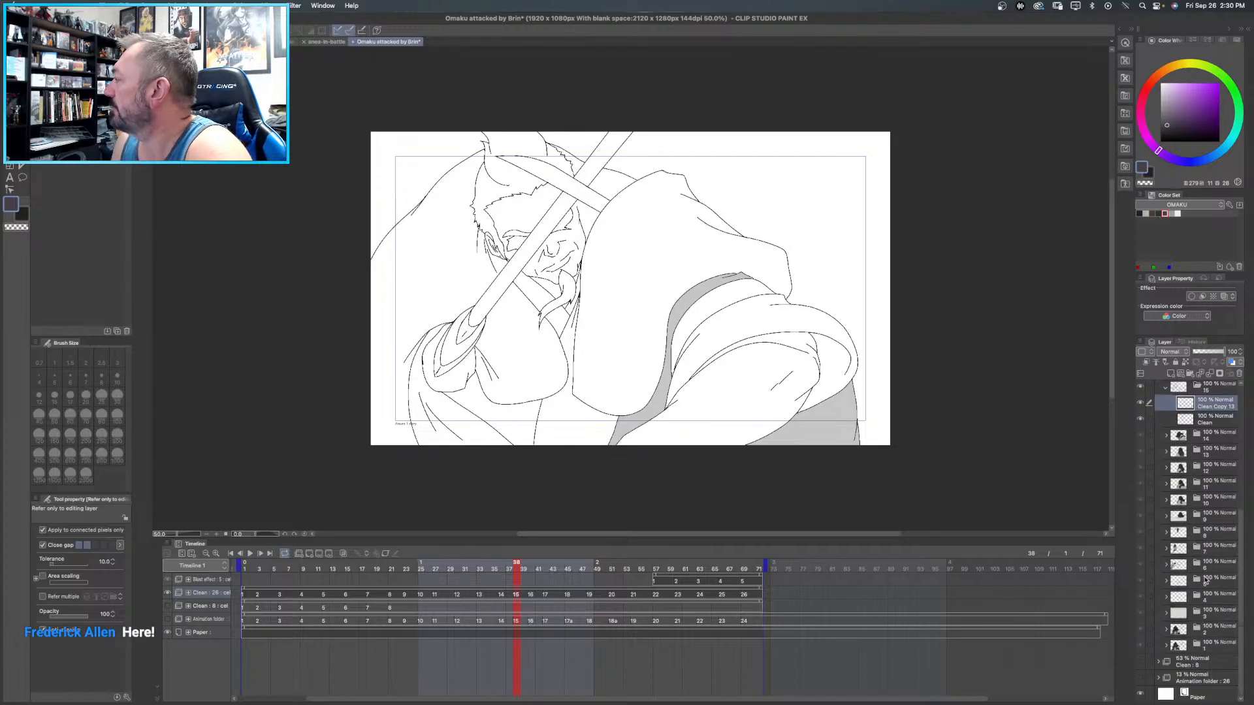
{"action": "left_click", "coordinate": [1214, 630]}
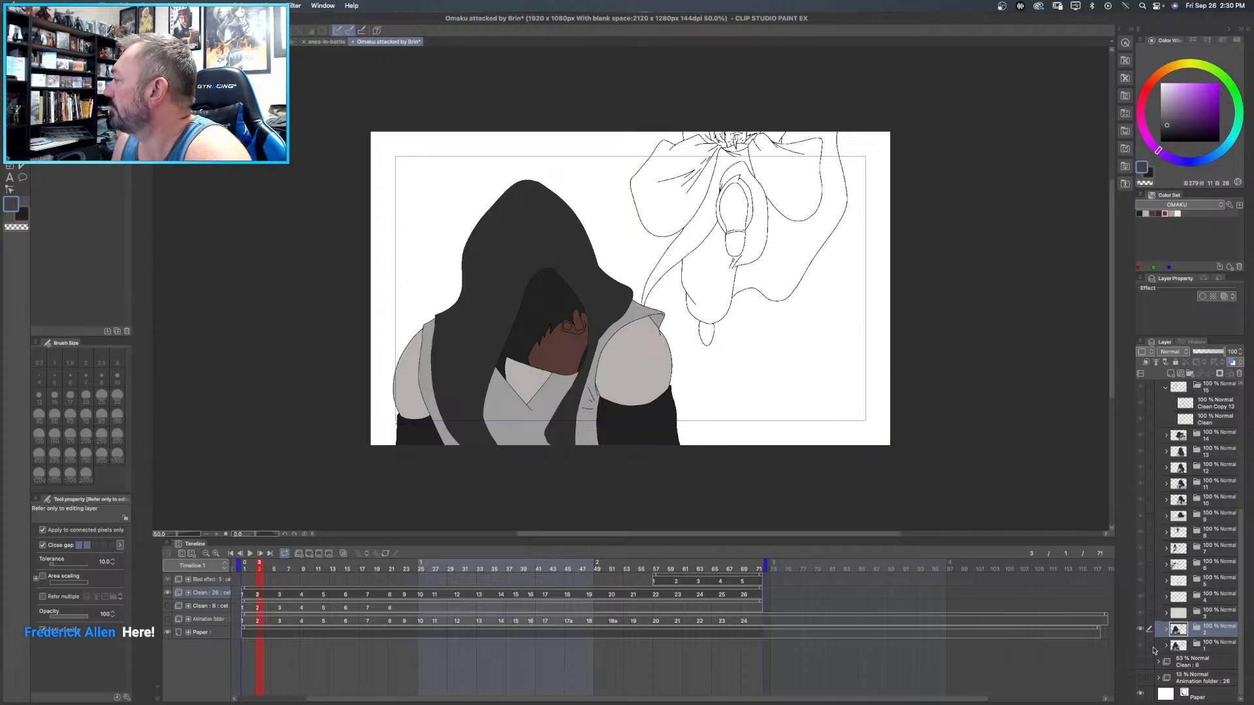
{"action": "left_click", "coordinate": [1167, 629]}
{"action": "left_click", "coordinate": [1205, 646]}
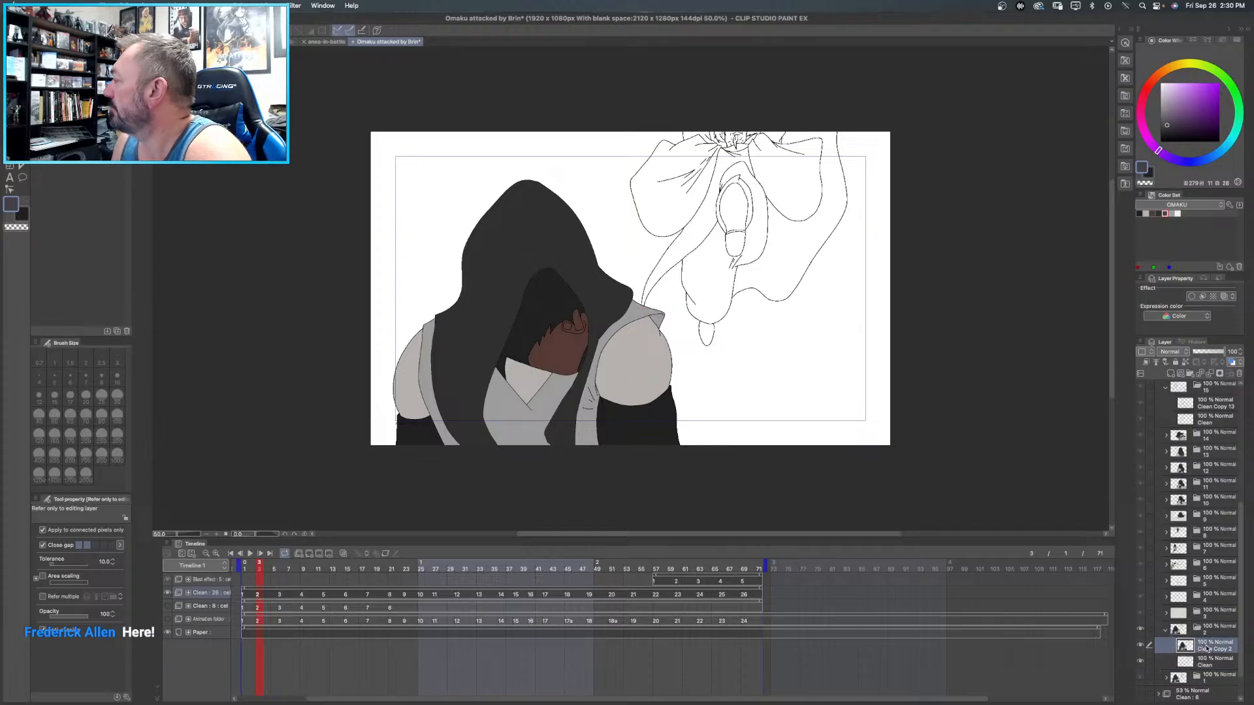
{"action": "left_click", "coordinate": [1172, 214]}
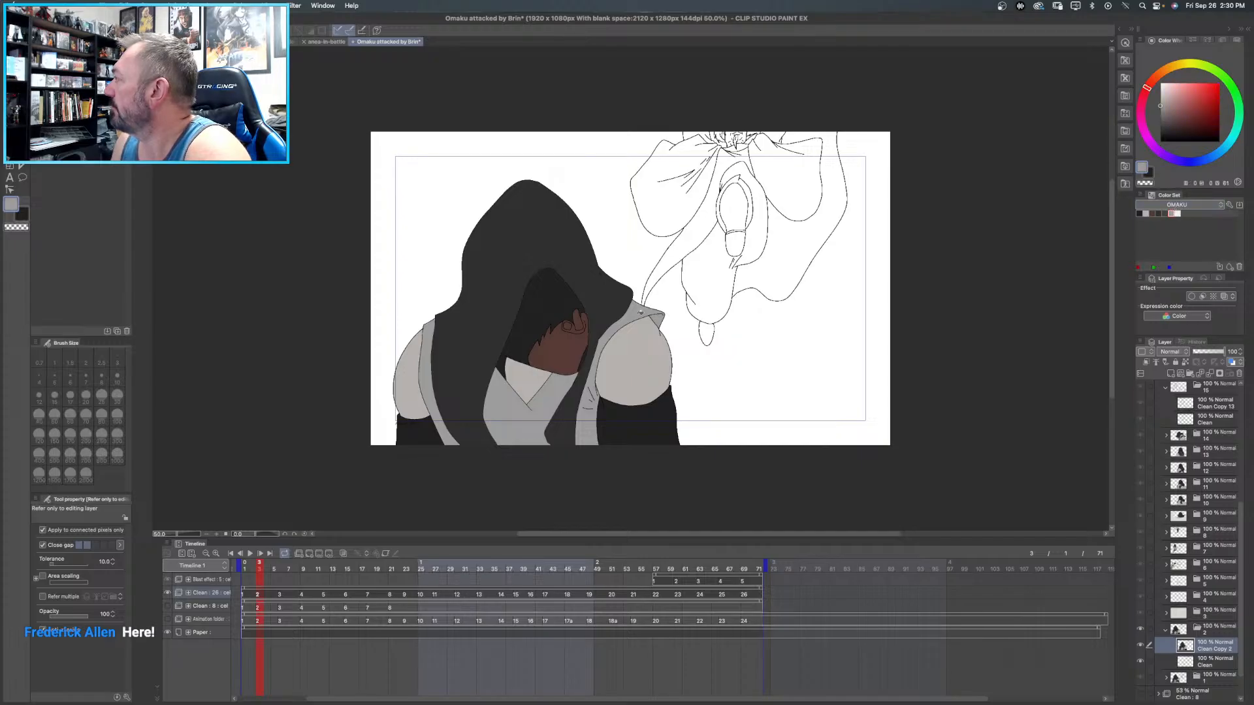
- Return to frame 15's Clean copy layer and refill the curved strip and the lower garment area with medium grey
{"action": "scroll", "coordinate": [1179, 457], "scroll_direction": "down", "scroll_amount": 2}
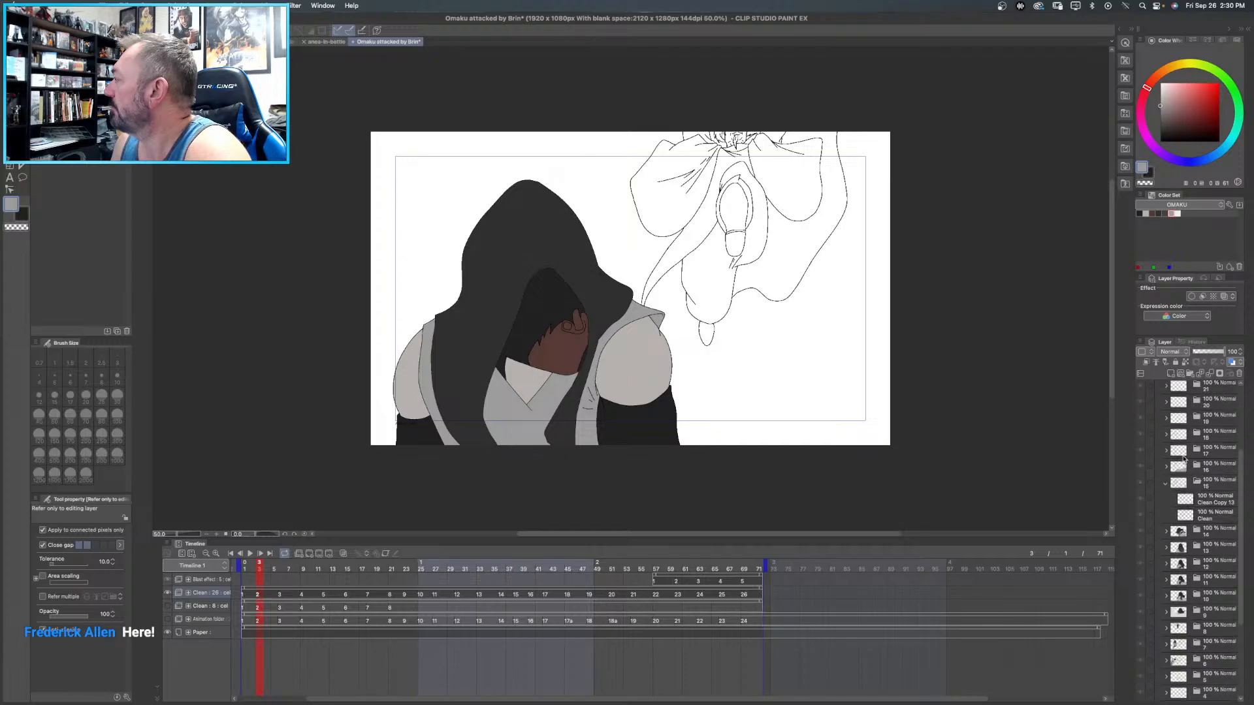
{"action": "left_click", "coordinate": [1166, 597]}
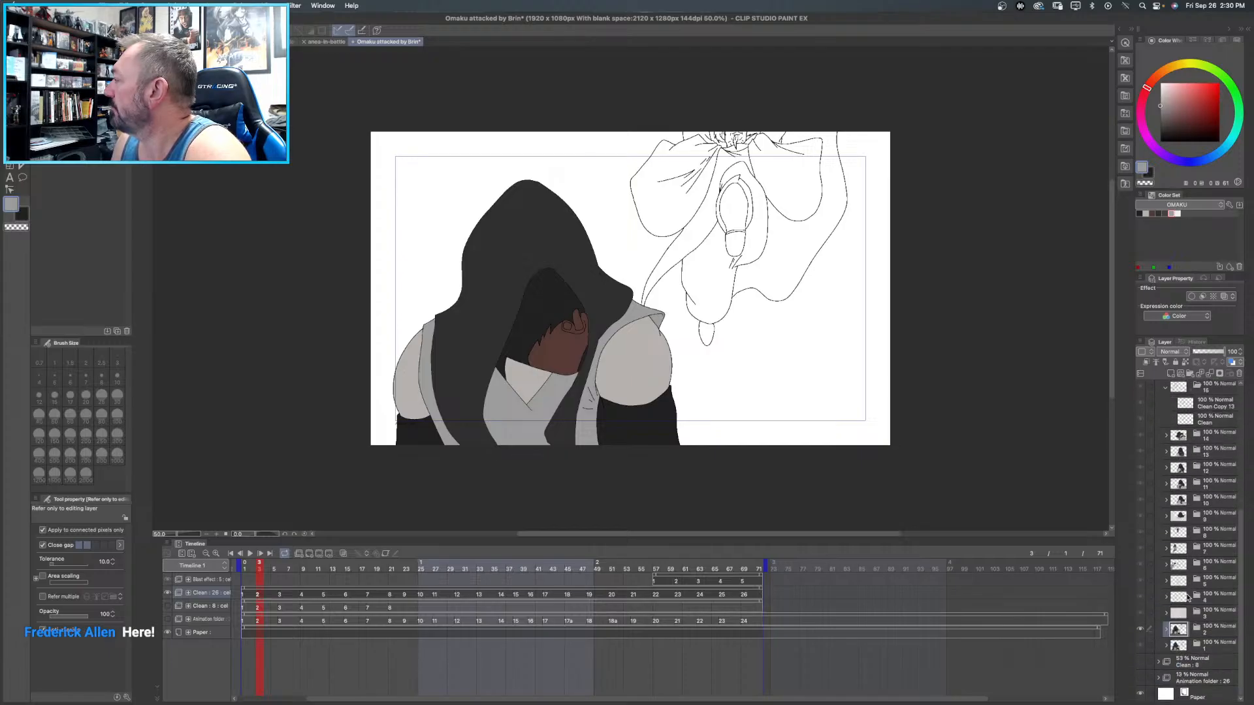
{"action": "scroll", "coordinate": [1197, 519], "scroll_direction": "up", "scroll_amount": 2}
{"action": "scroll", "coordinate": [1198, 521], "scroll_direction": "up", "scroll_amount": 5}
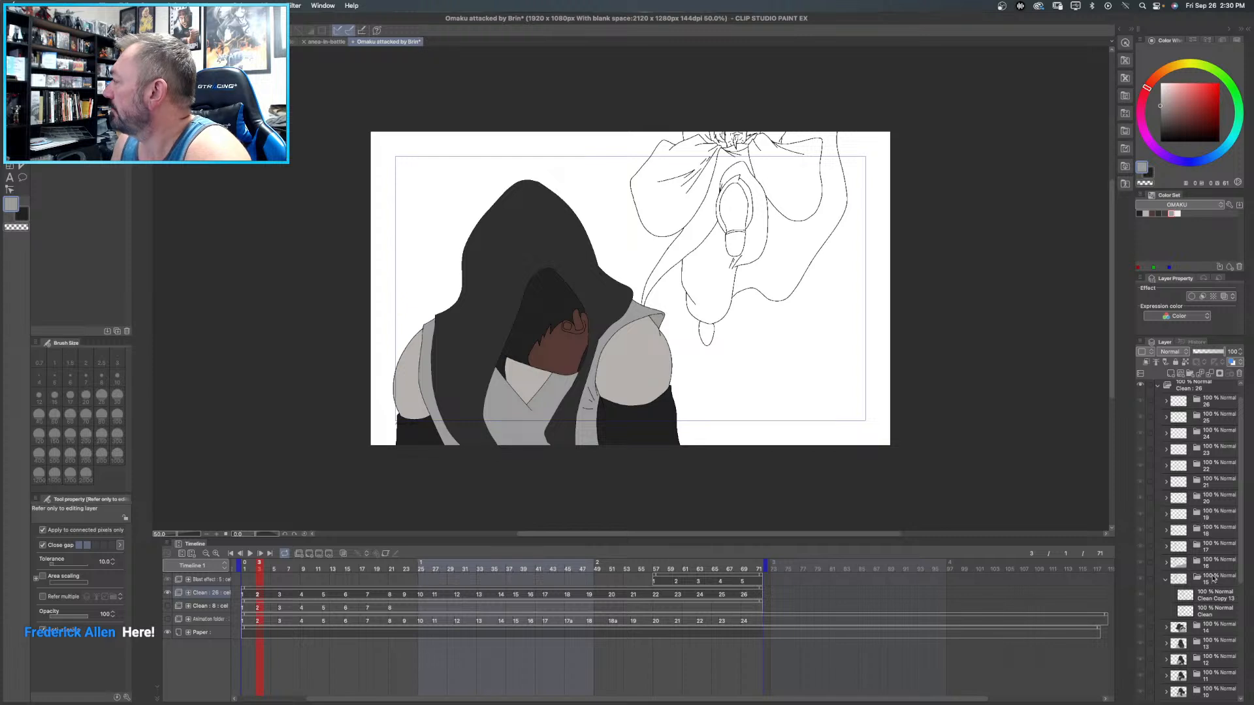
{"action": "left_click", "coordinate": [1208, 597]}
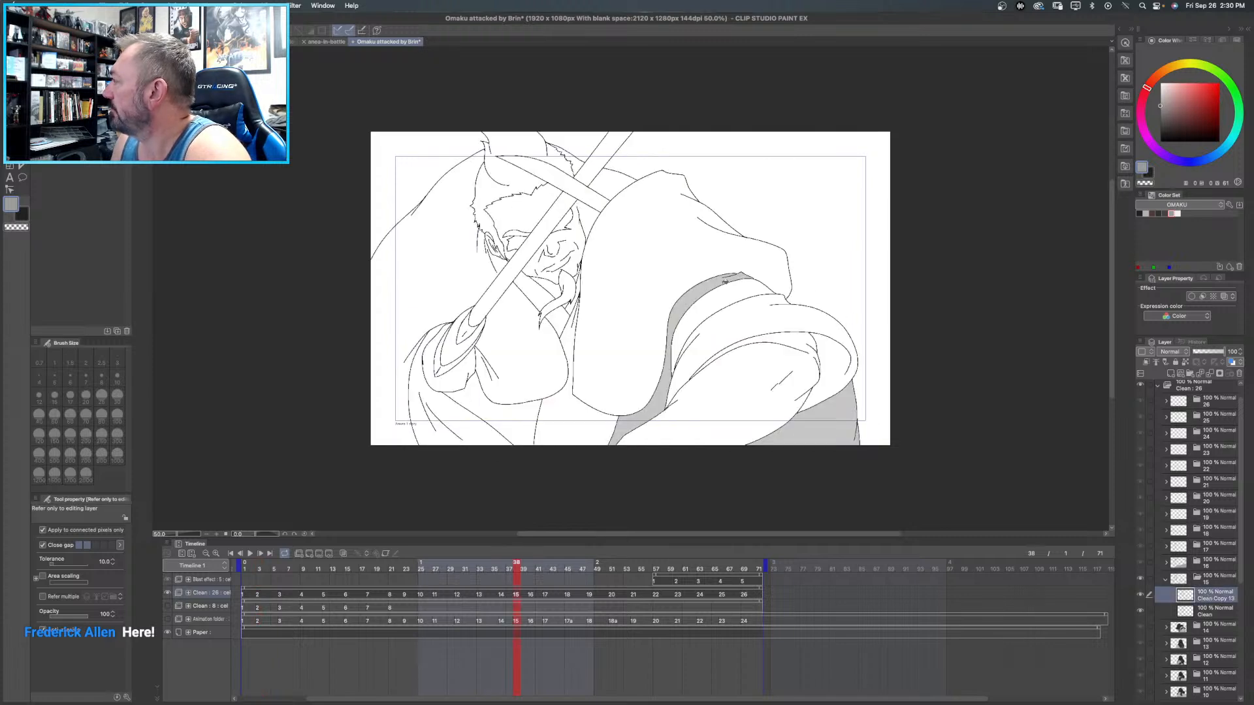
{"action": "left_click", "coordinate": [714, 281]}
{"action": "left_click", "coordinate": [818, 424]}
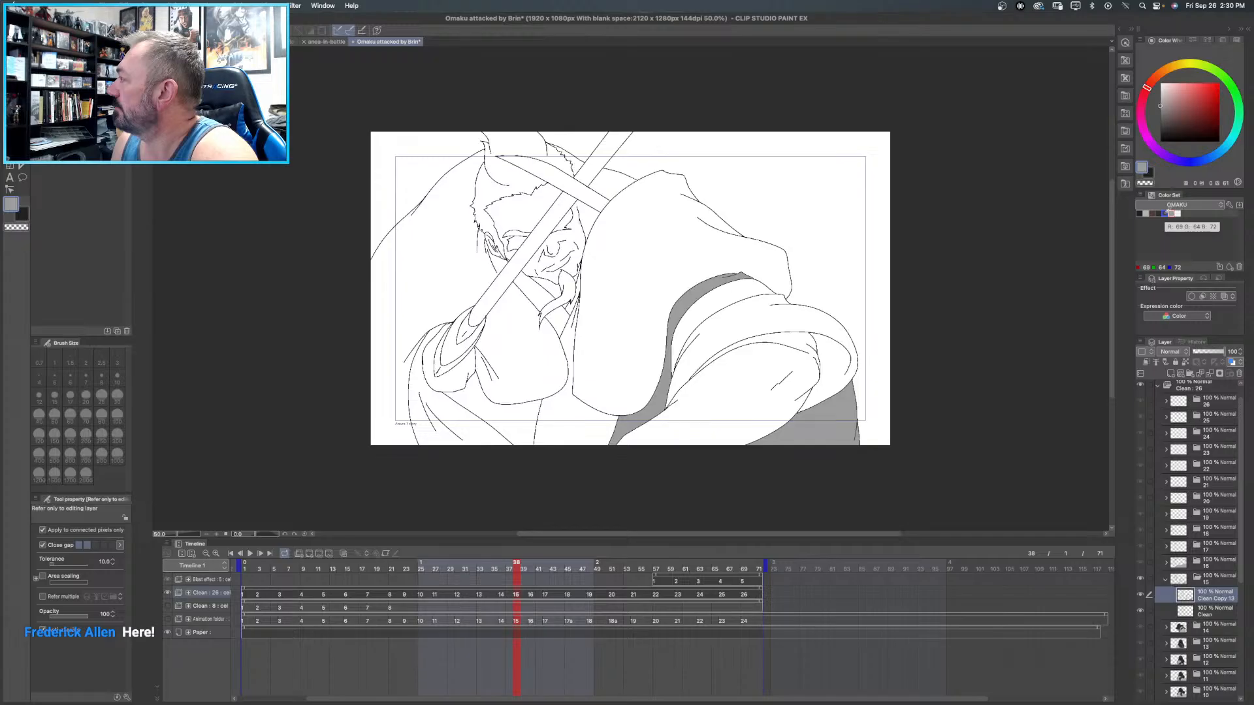
- Fill the large sleeve and the curved cuff band below it on frame 15 with near-black
{"action": "left_click", "coordinate": [1166, 212]}
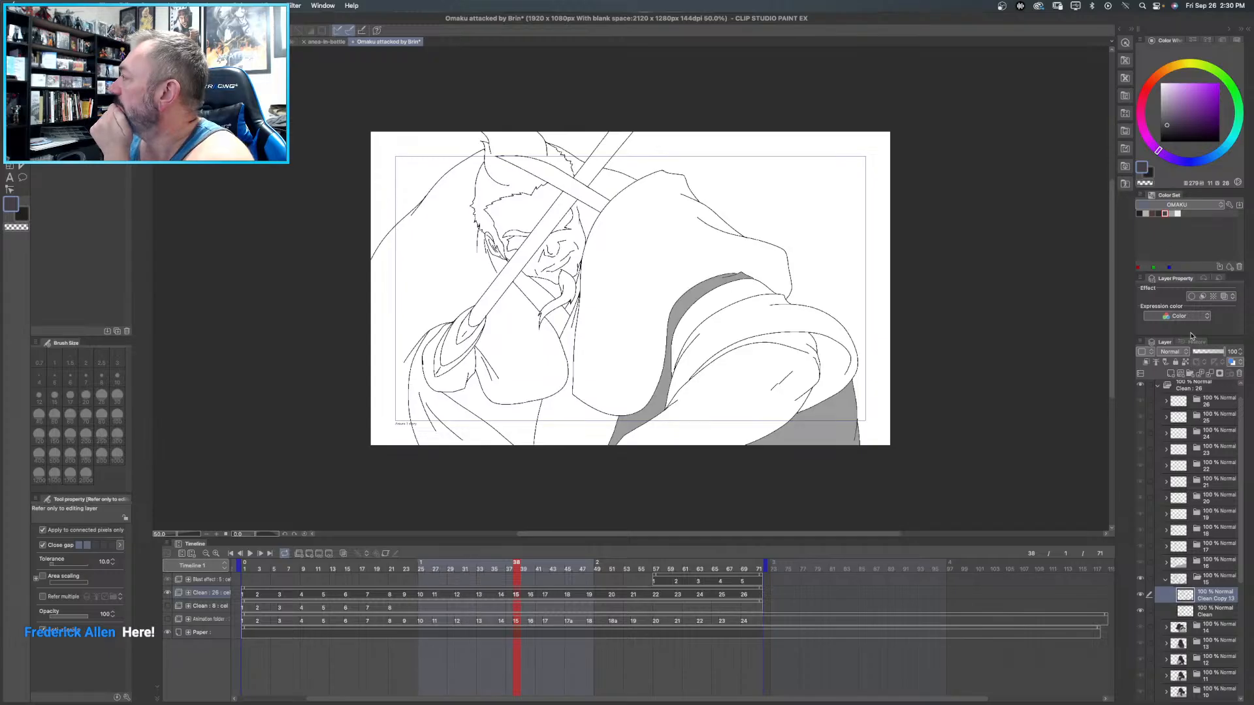
{"action": "left_click", "coordinate": [1159, 213]}
{"action": "left_click", "coordinate": [702, 241]}
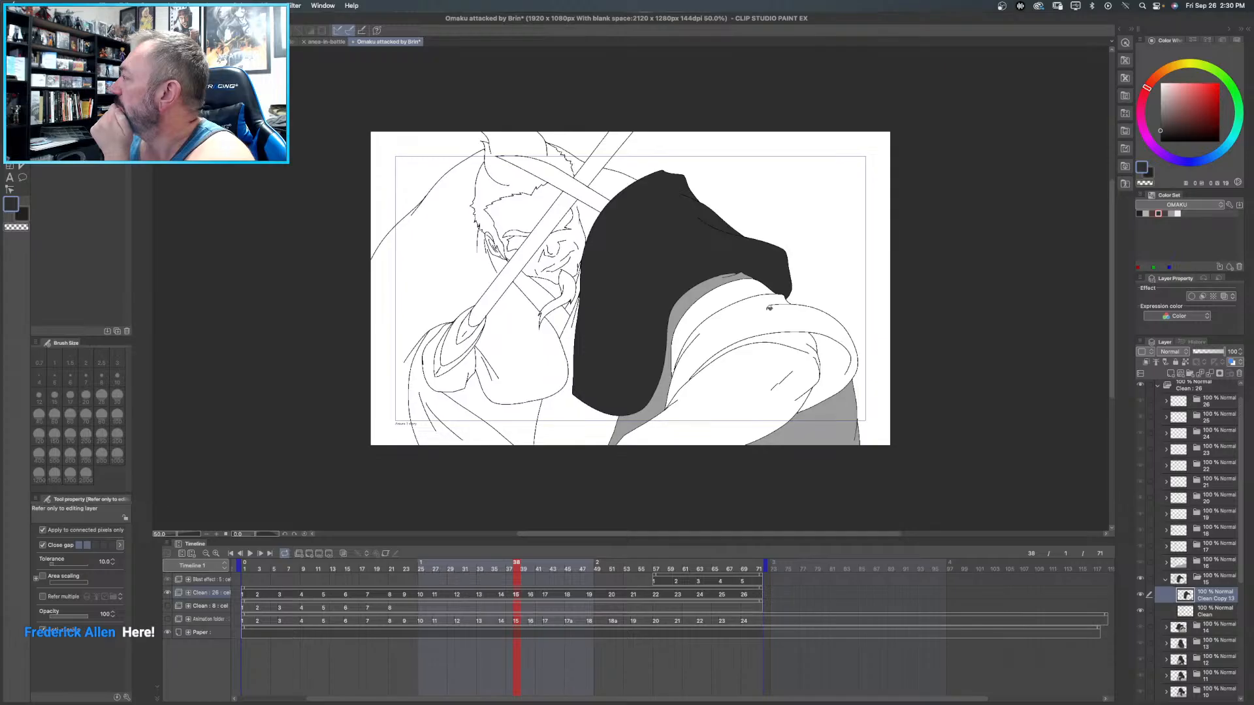
{"action": "left_click", "coordinate": [773, 309]}
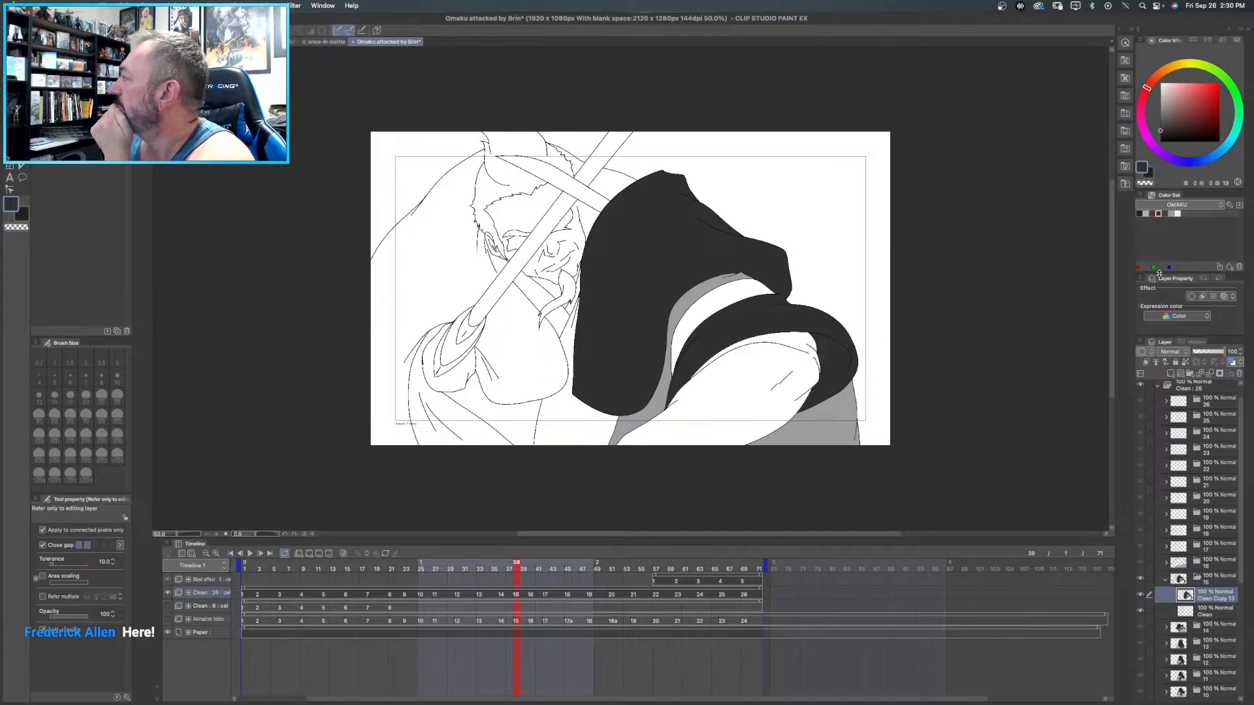
- Fill frame 15's diagonal strip behind the staff with medium grey, and the inner sleeve band and forearm with light warm grey
{"action": "left_click", "coordinate": [1172, 213]}
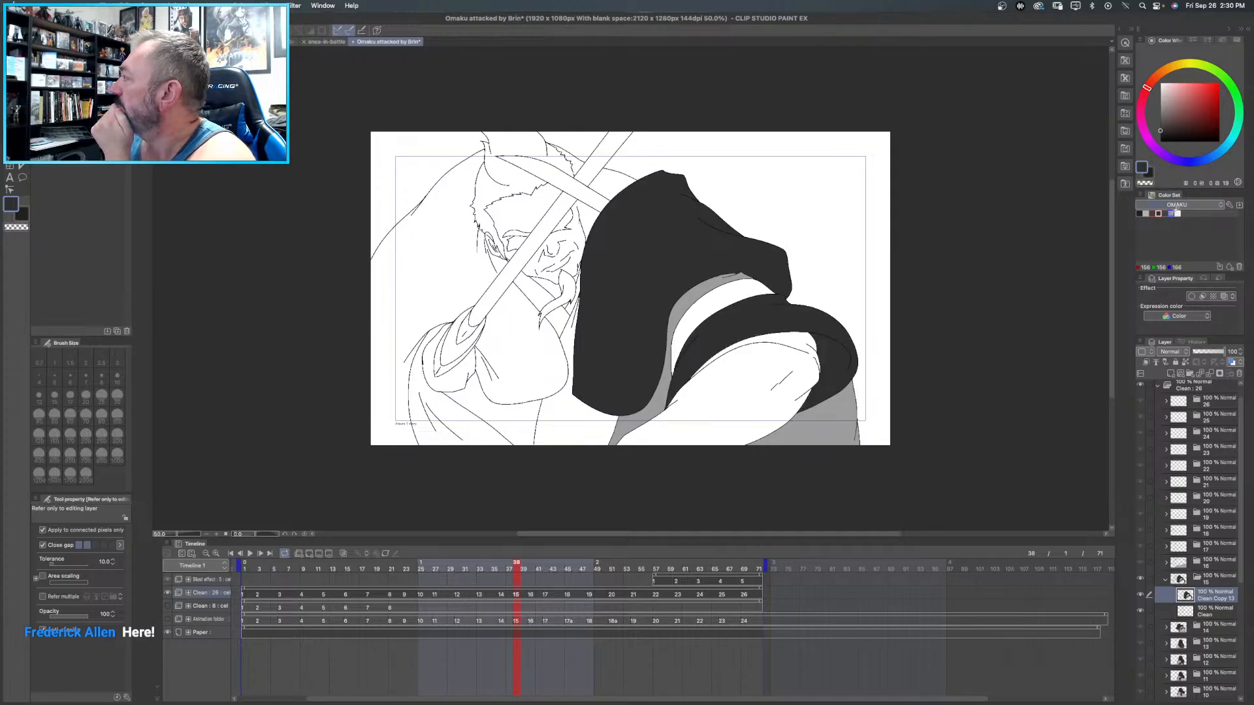
{"action": "left_click", "coordinate": [584, 191]}
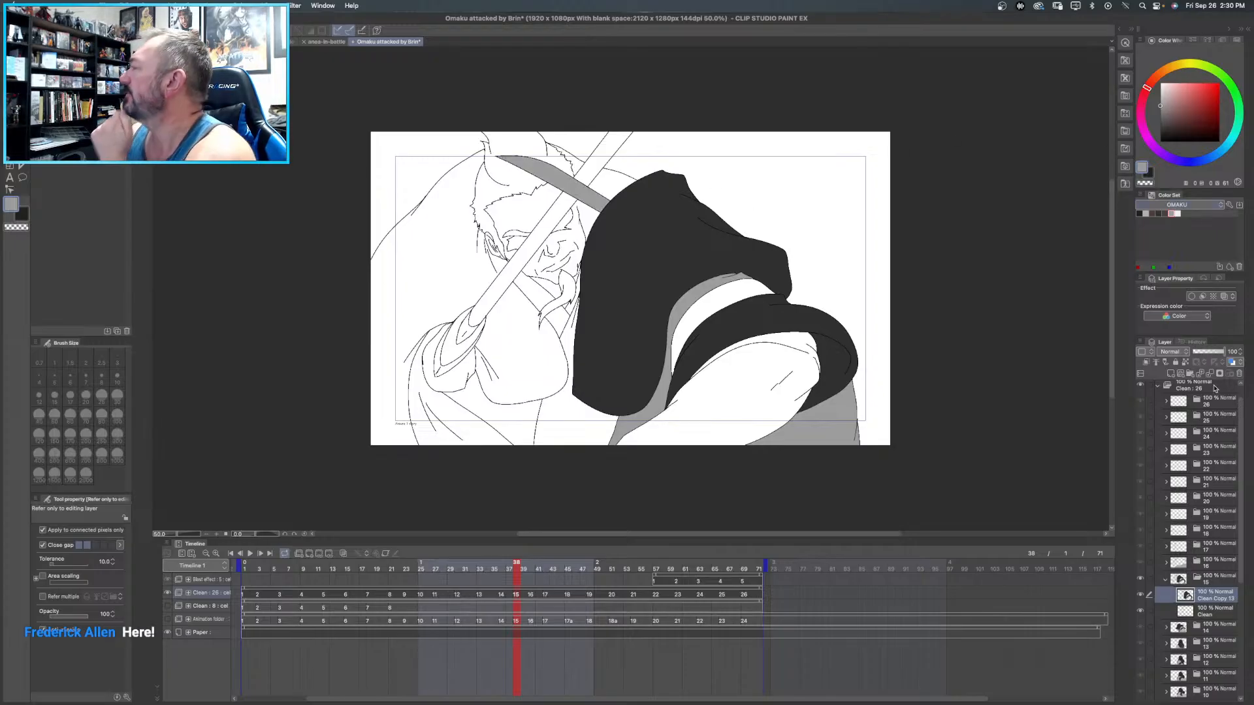
{"action": "left_click", "coordinate": [1145, 213]}
{"action": "left_click", "coordinate": [723, 294]}
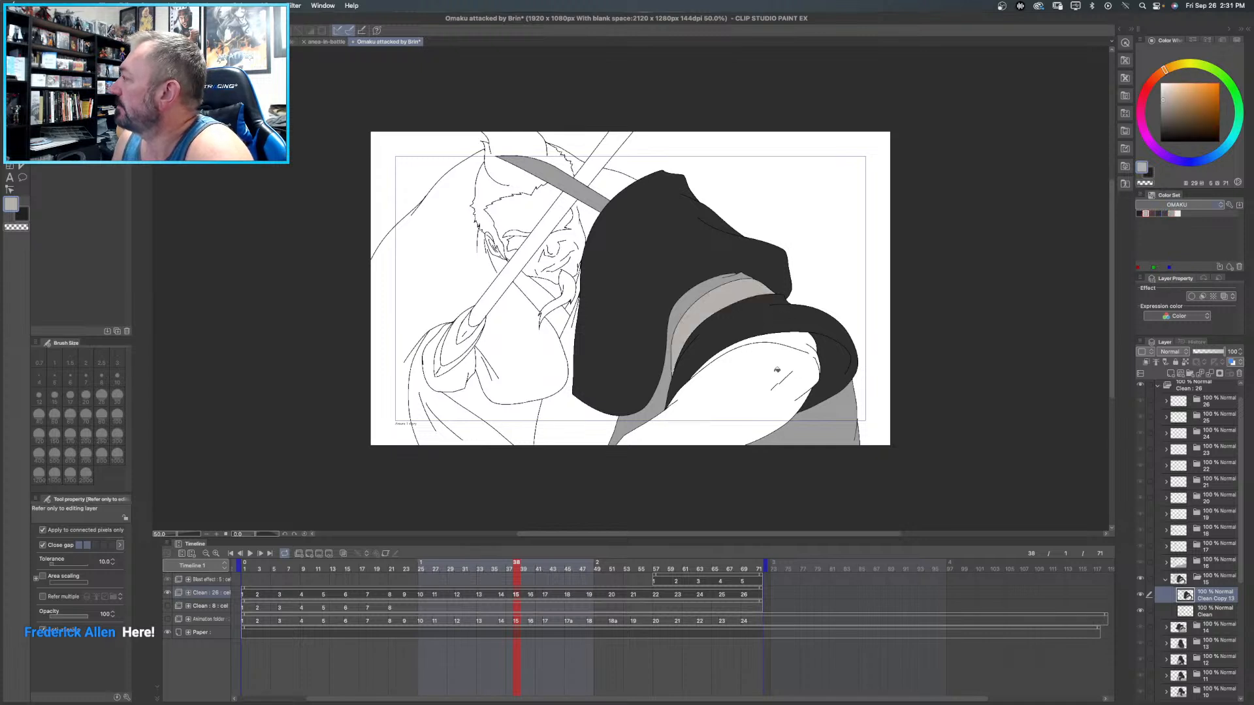
{"action": "left_click", "coordinate": [813, 375]}
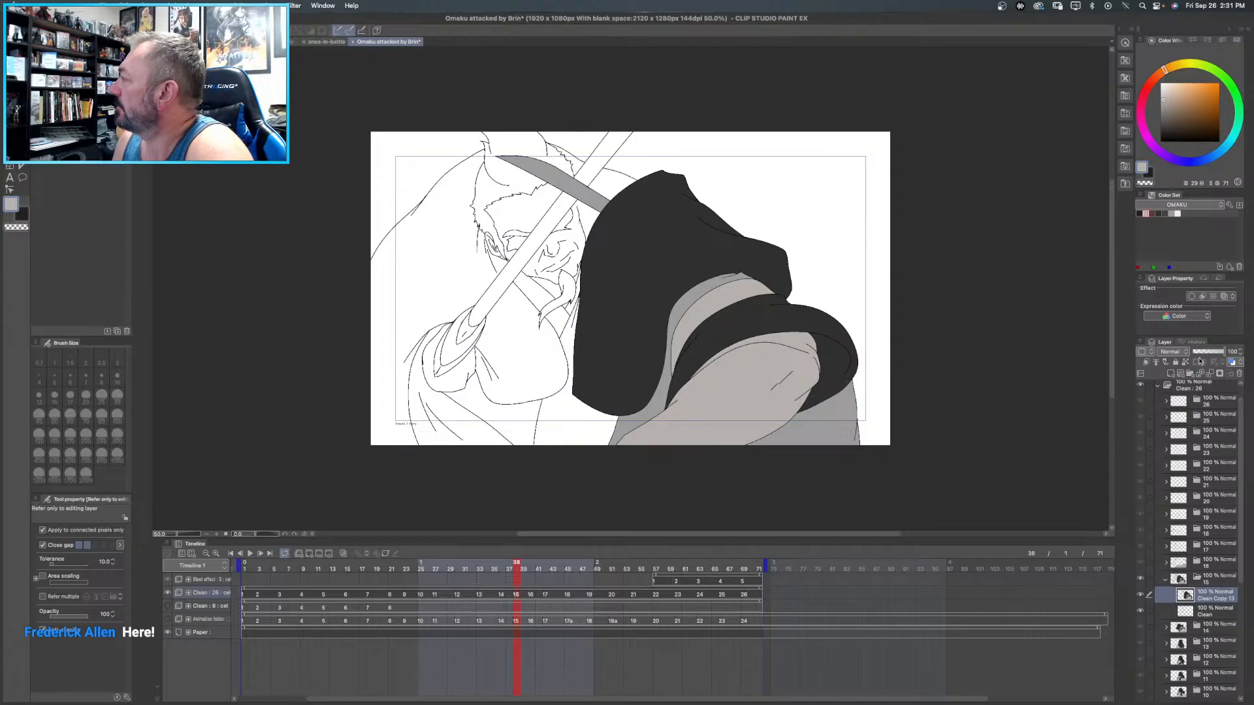
- Collapse the frame 15 folder, expand the frame 16 folder and duplicate its Clean layer
{"action": "left_click", "coordinate": [1166, 580]}
{"action": "left_click", "coordinate": [1166, 563]}
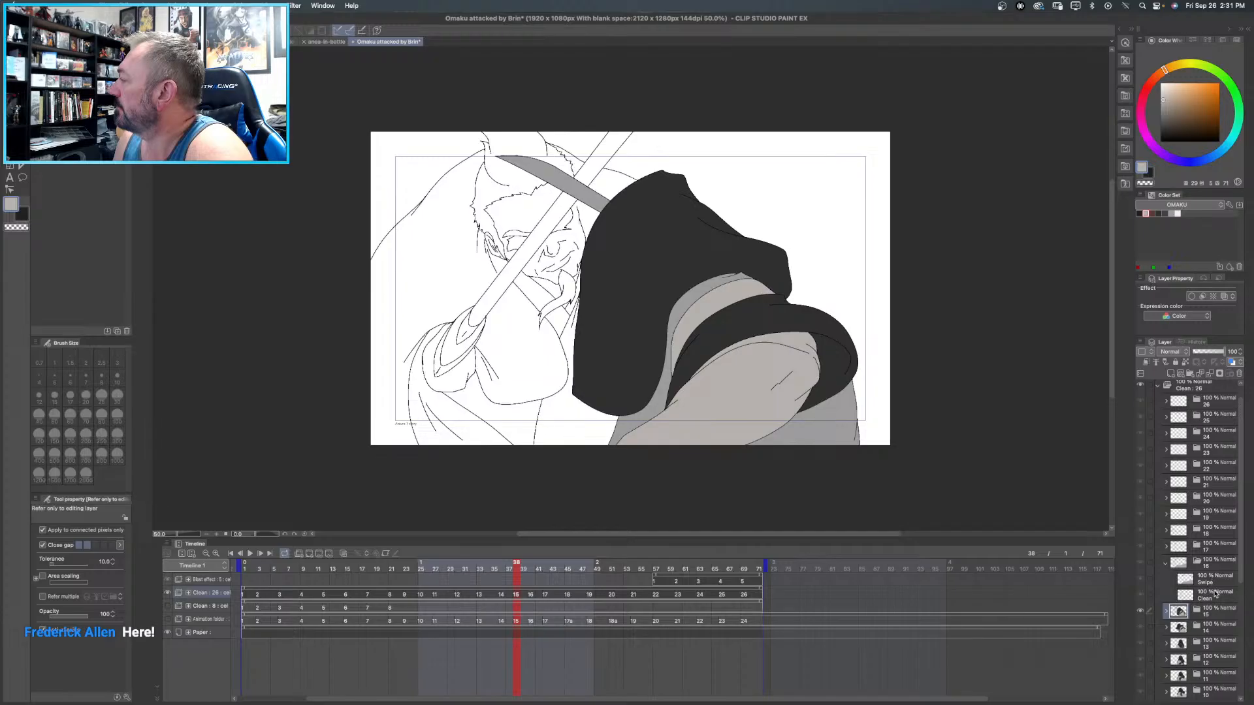
{"action": "left_click", "coordinate": [1216, 598]}
{"action": "right_click", "coordinate": [1216, 599]}
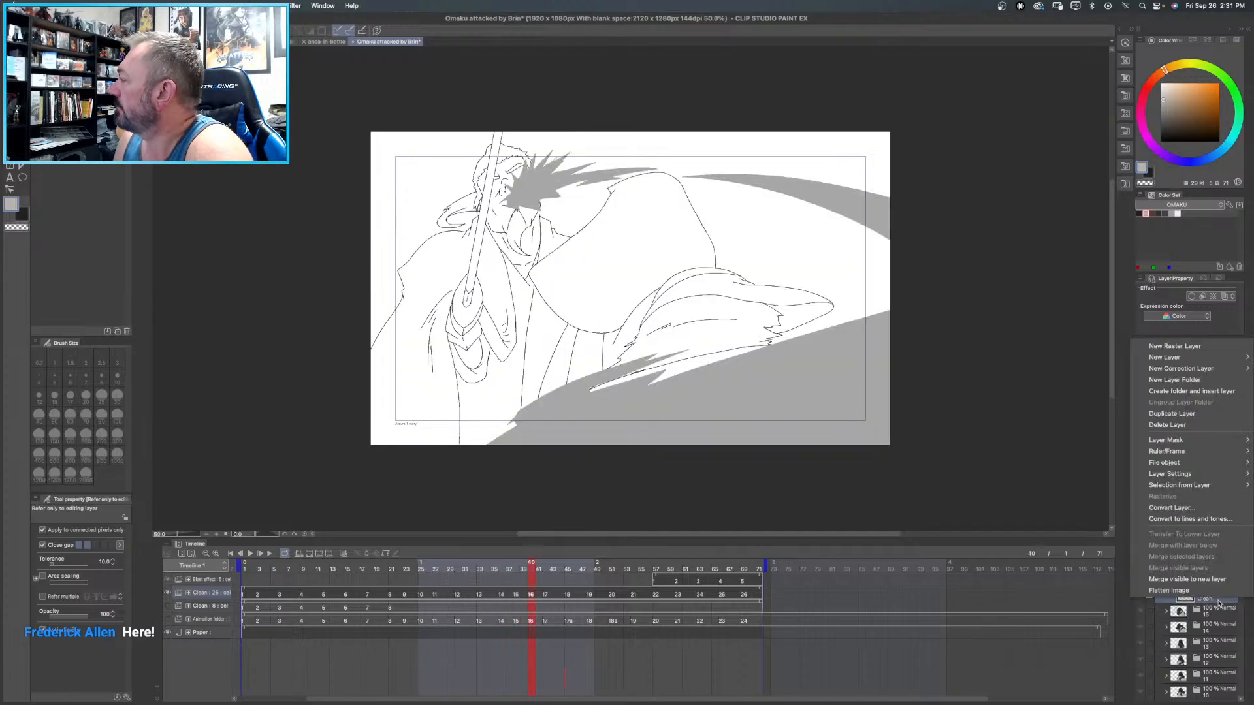
{"action": "left_click", "coordinate": [1171, 414]}
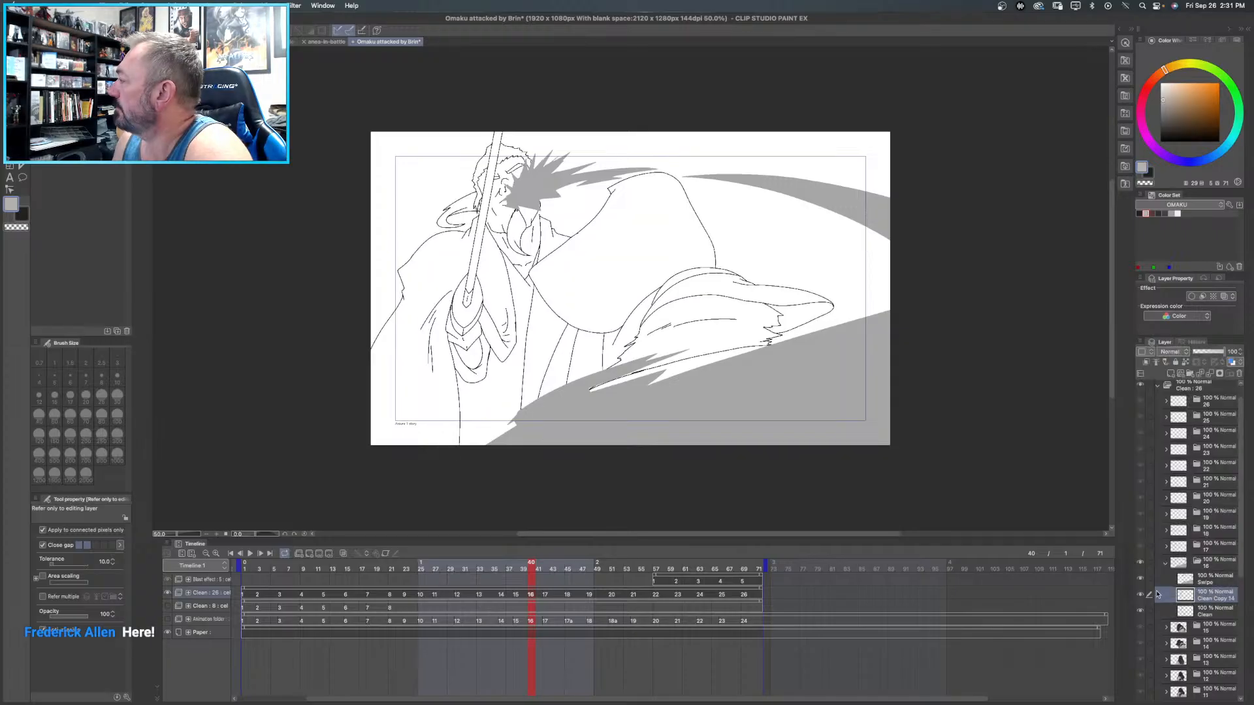
- Check the line art beneath frame 16's Swipe layer and fill the ragged forearm area and the thin curved strip above it with light warm grey
{"action": "left_click", "coordinate": [1139, 580]}
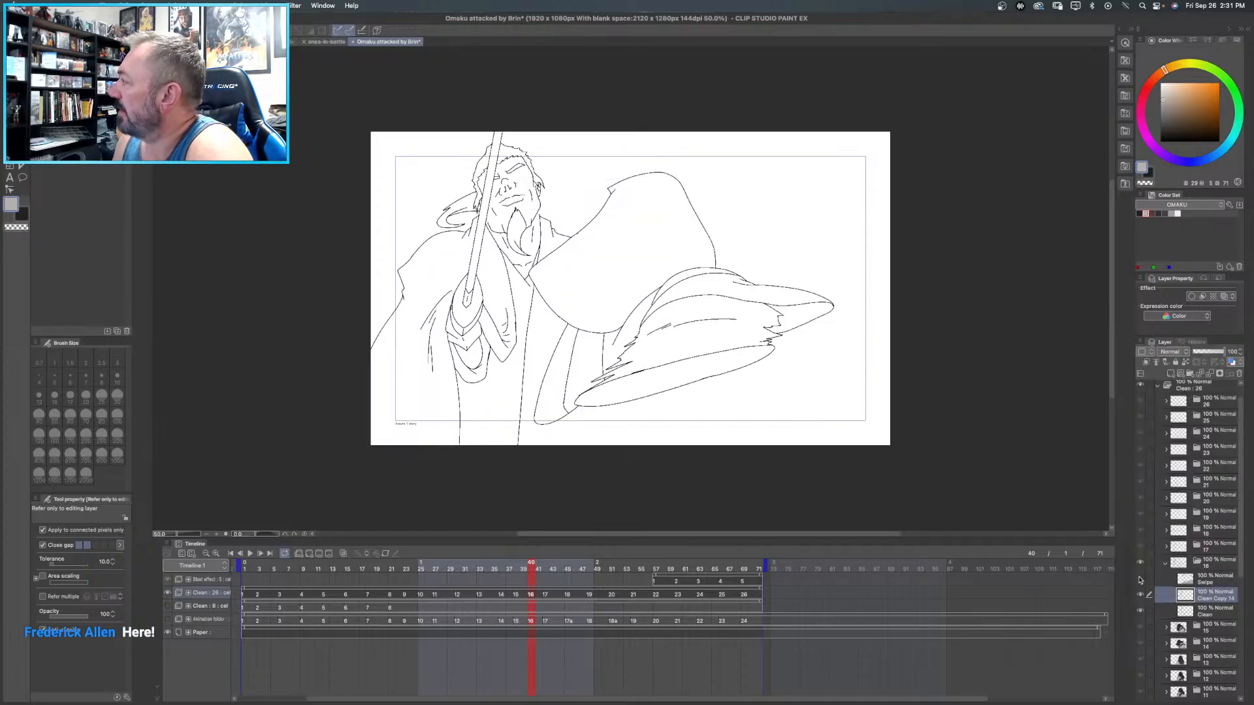
{"action": "left_click", "coordinate": [1139, 580]}
{"action": "left_click", "coordinate": [1139, 580]}
{"action": "left_click", "coordinate": [1139, 580]}
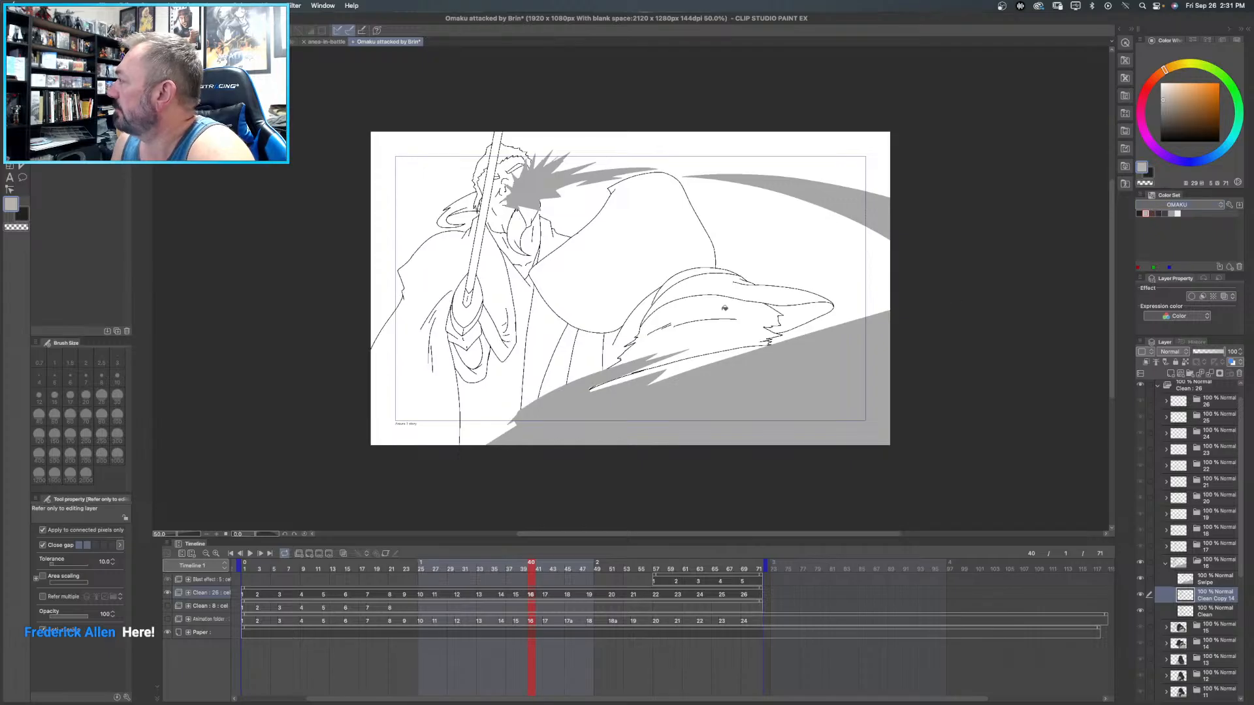
{"action": "left_click", "coordinate": [725, 308]}
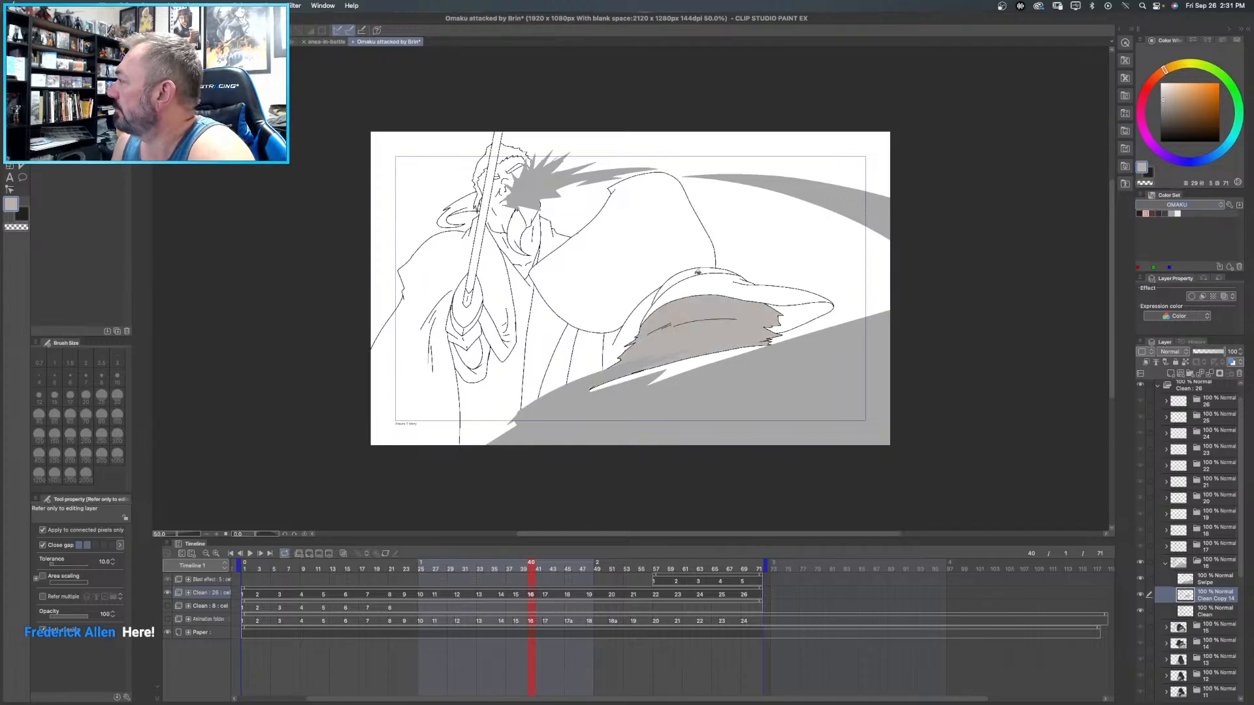
{"action": "left_click", "coordinate": [698, 272]}
- Fill frame 16's large sleeve, curved cuff band and lower sliver with near-black, and the pointed cuff end with the darkest OMAKU swatch
{"action": "left_click", "coordinate": [1153, 213]}
{"action": "left_click", "coordinate": [1158, 213]}
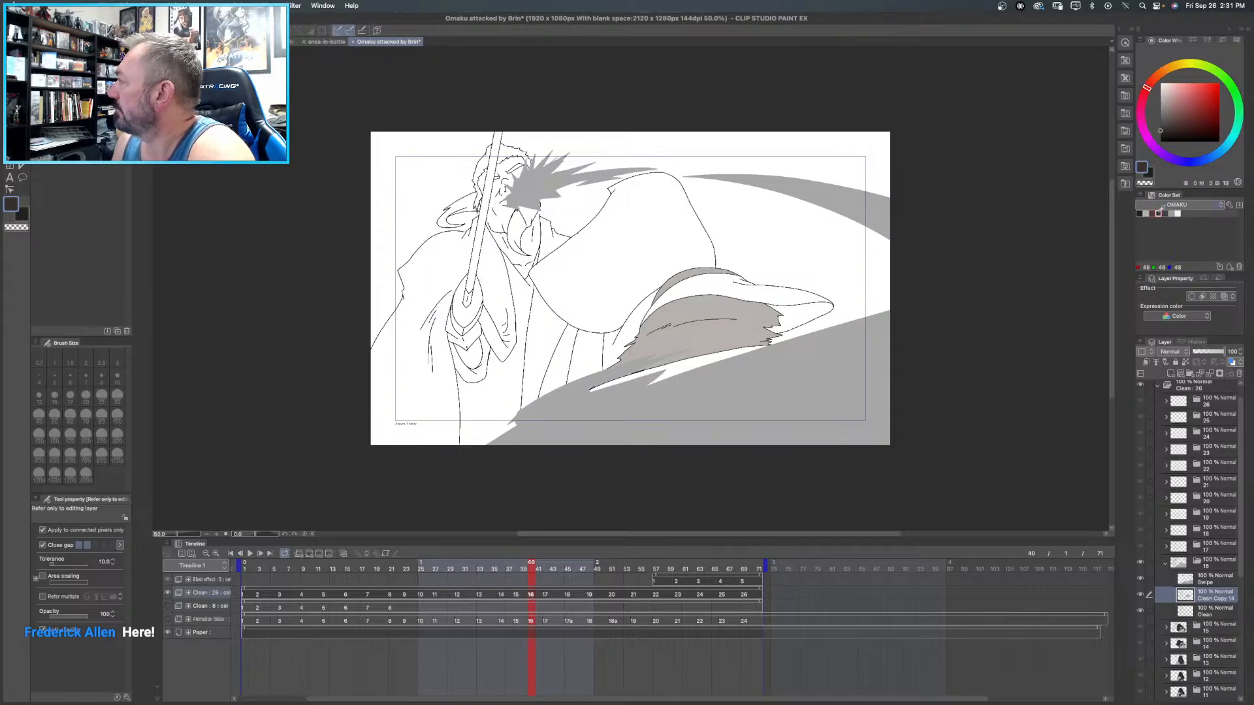
{"action": "left_click", "coordinate": [661, 204]}
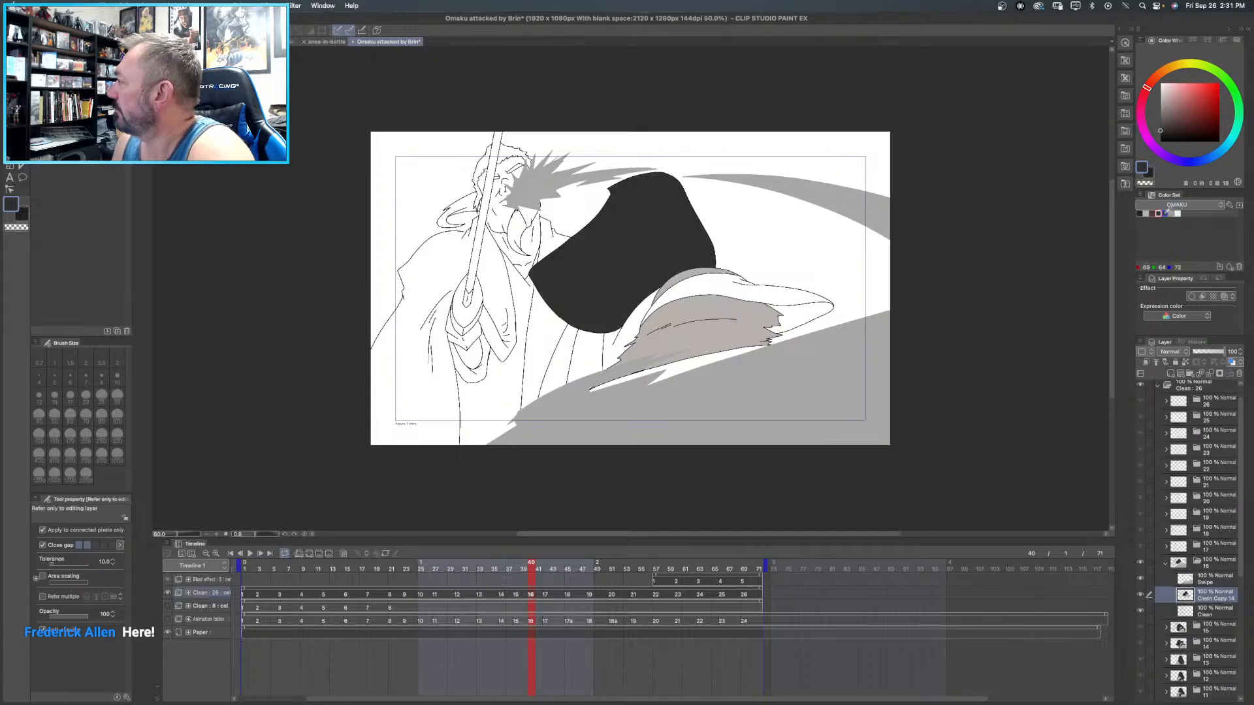
{"action": "left_click", "coordinate": [726, 284]}
{"action": "left_click", "coordinate": [705, 363]}
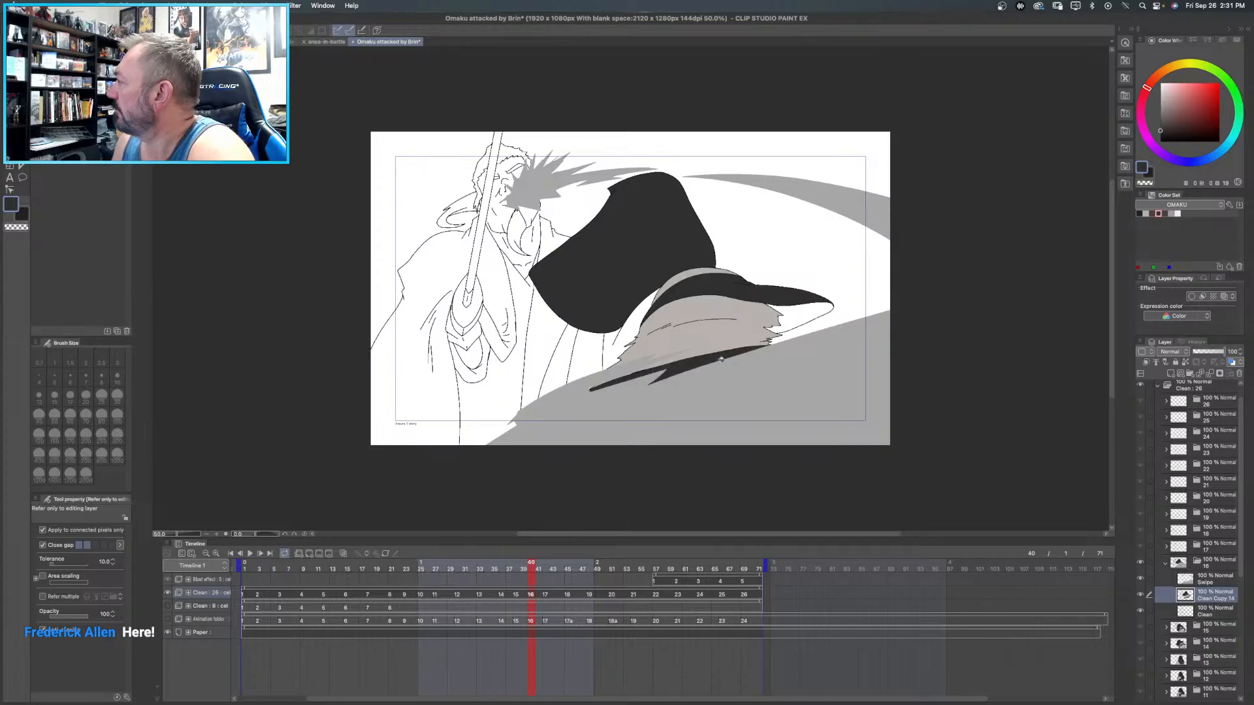
{"action": "left_click", "coordinate": [1139, 212]}
{"action": "left_click", "coordinate": [807, 313]}
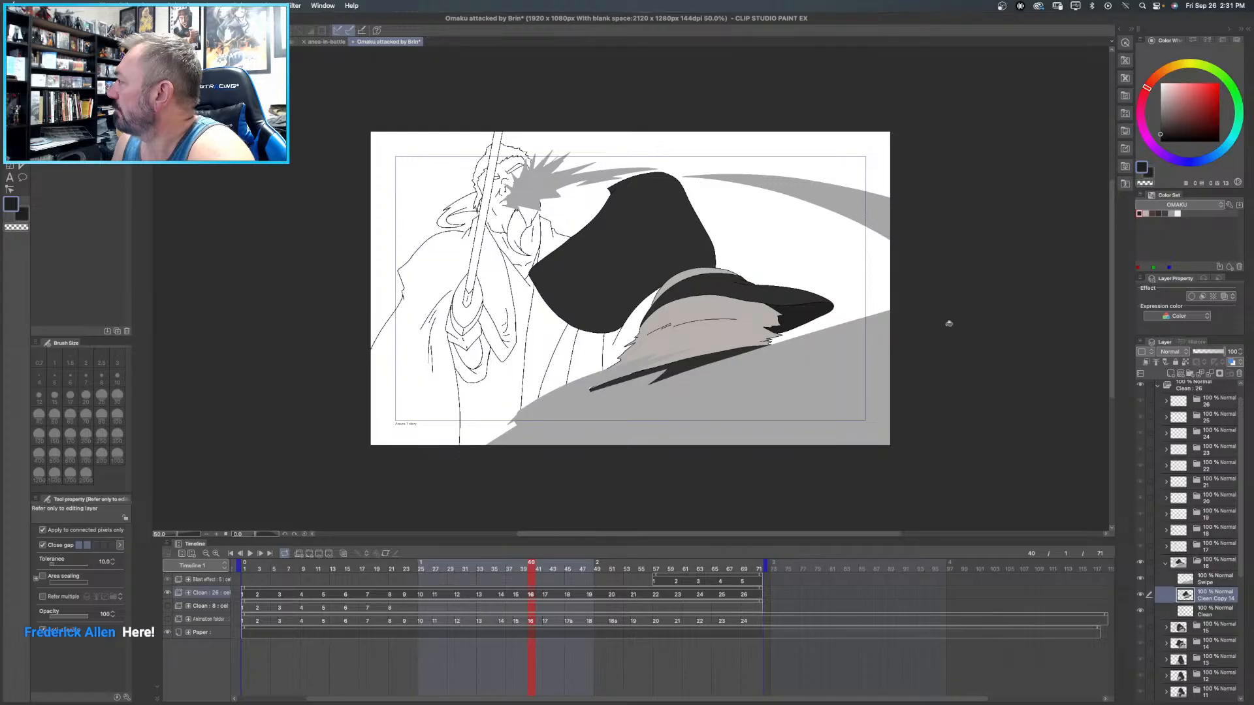
- Fill the garment strip under frame 16's large sleeve with dark purple-grey and the areas on both sides of it with medium grey
{"action": "left_click", "coordinate": [1163, 215]}
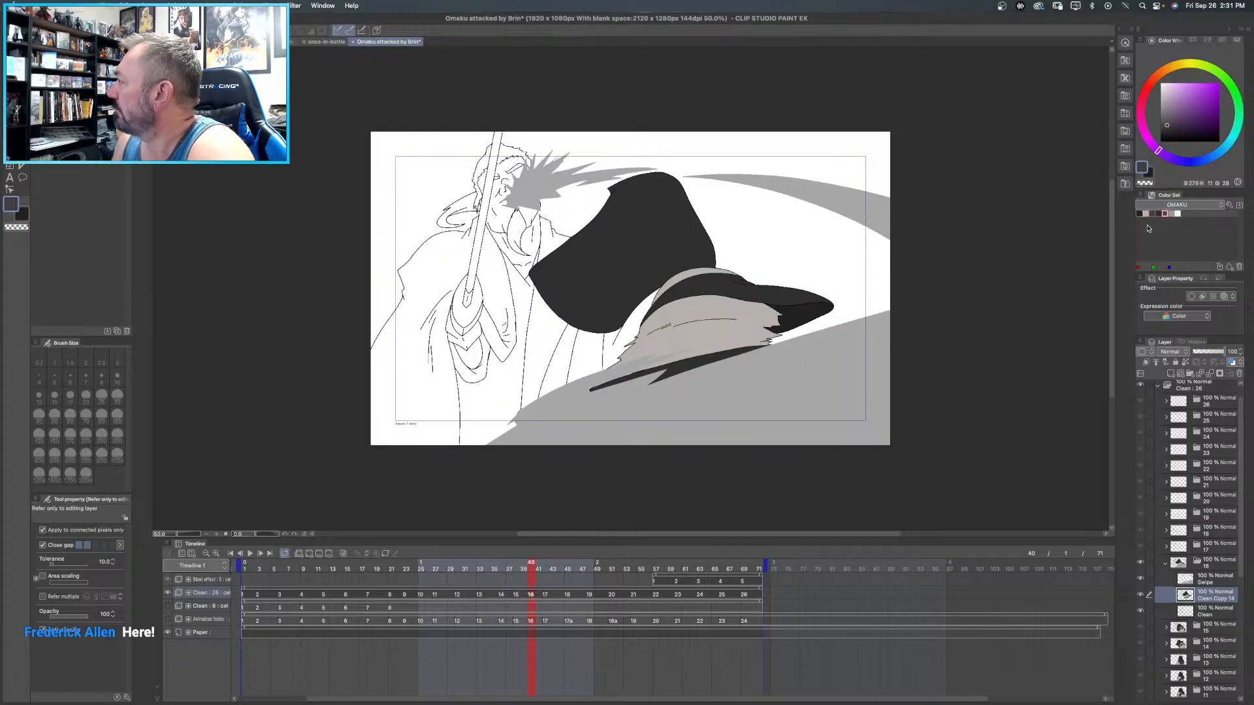
{"action": "left_click", "coordinate": [600, 345]}
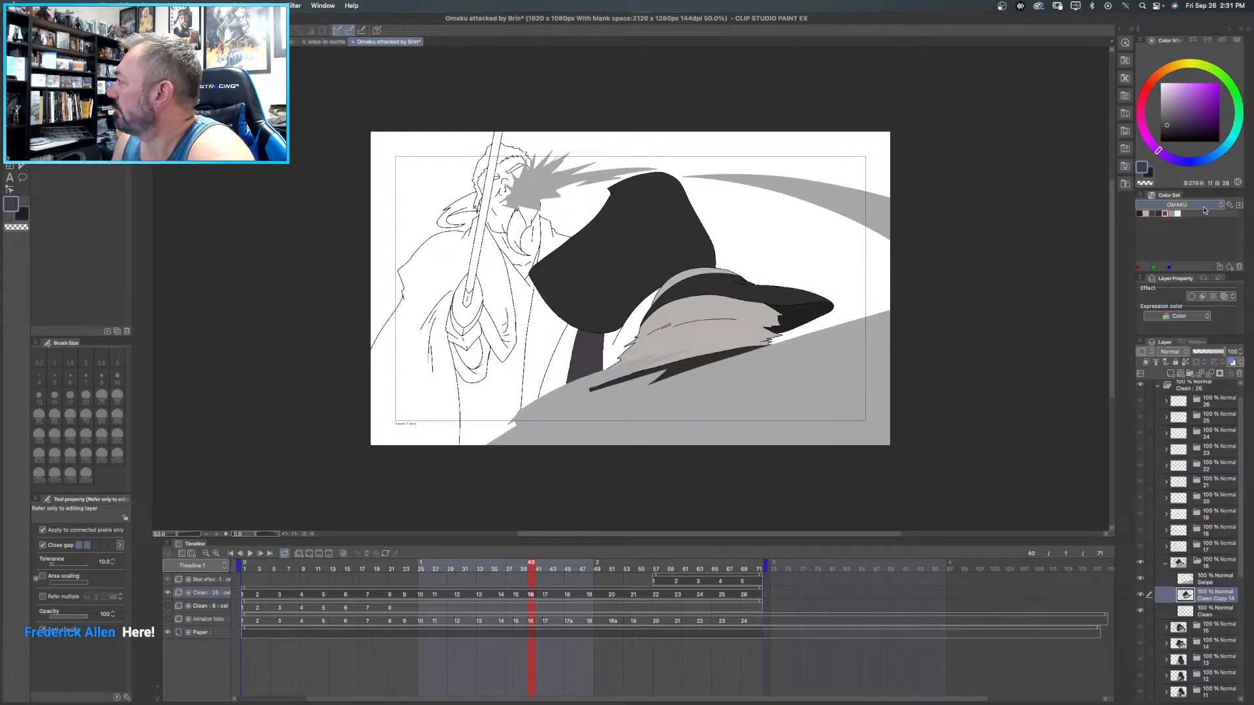
{"action": "left_click", "coordinate": [1175, 213]}
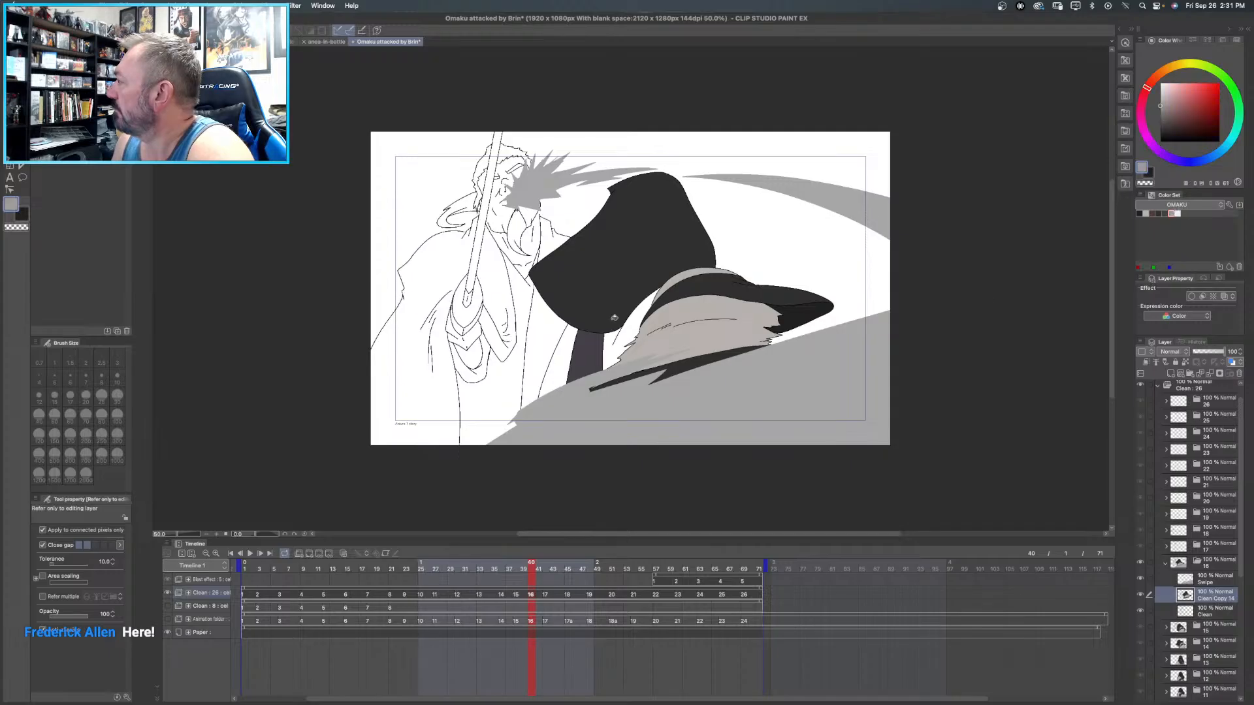
{"action": "left_click", "coordinate": [632, 323]}
{"action": "left_click", "coordinate": [572, 348]}
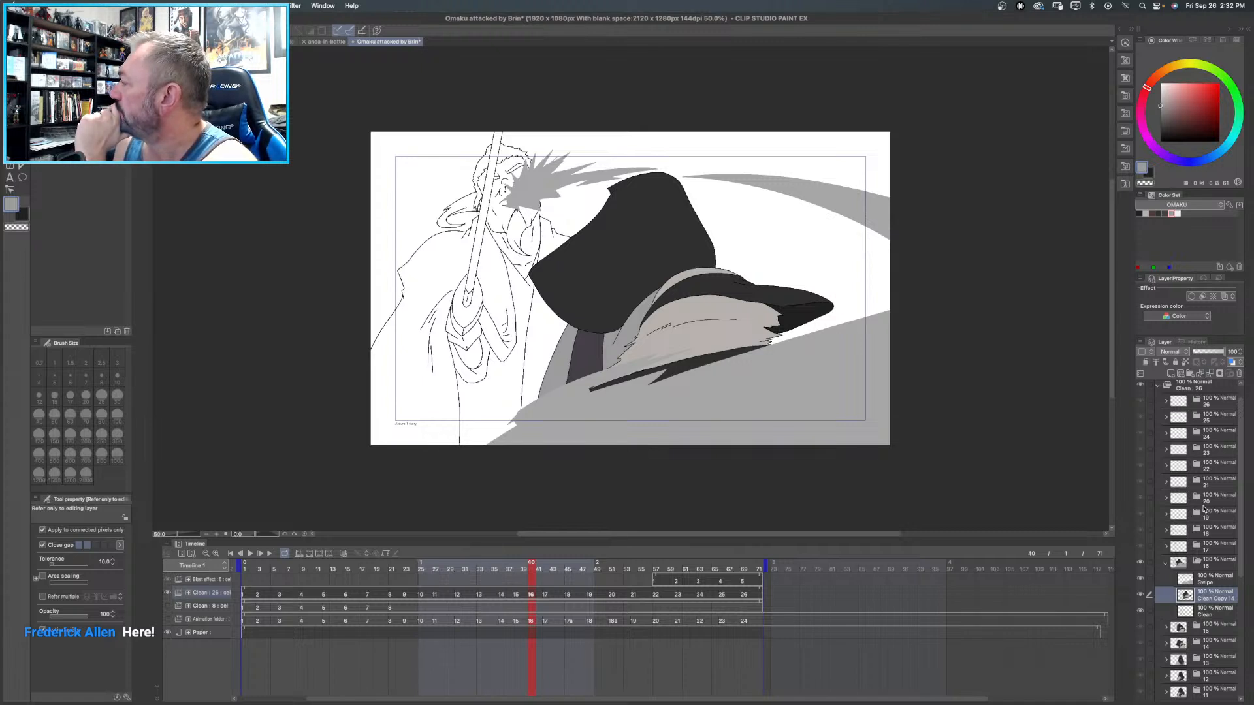
- Collapse the frame 16 folder, expand the frame 17 folder and duplicate its Clean layer, leaving both the copy and the original visible
{"action": "left_click", "coordinate": [1165, 563]}
{"action": "left_click", "coordinate": [1166, 549]}
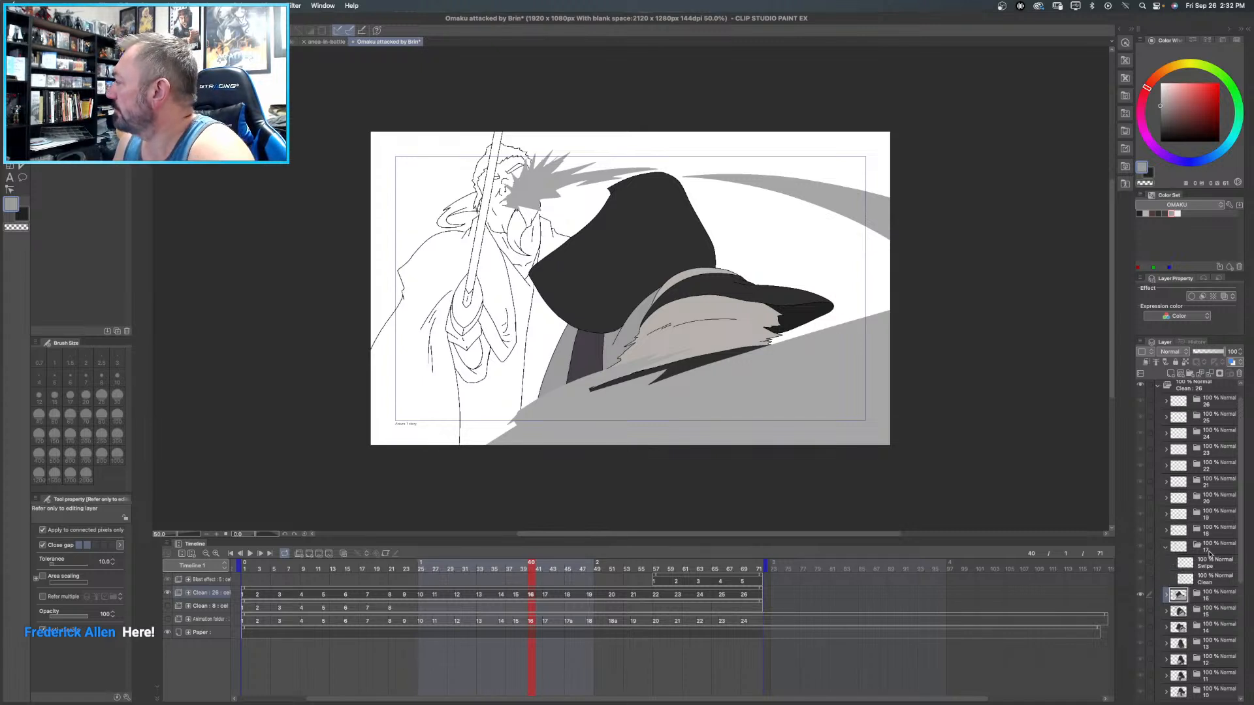
{"action": "right_click", "coordinate": [1214, 581]}
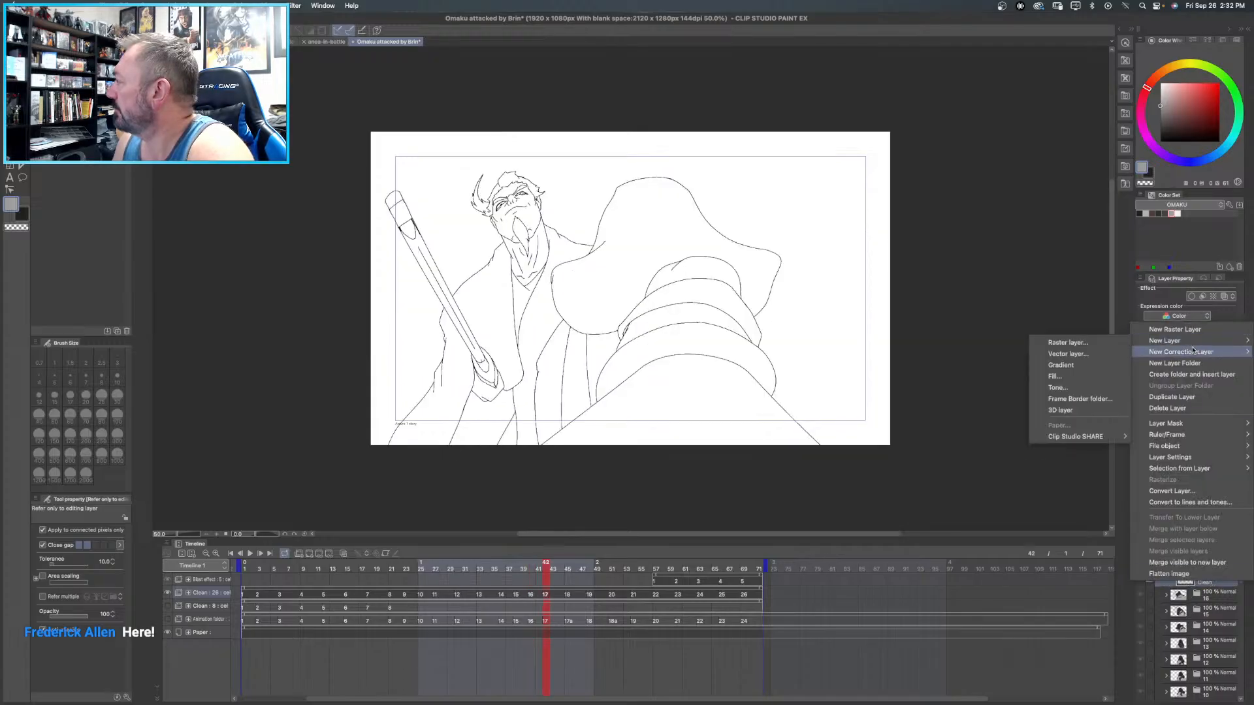
{"action": "left_click", "coordinate": [1193, 397]}
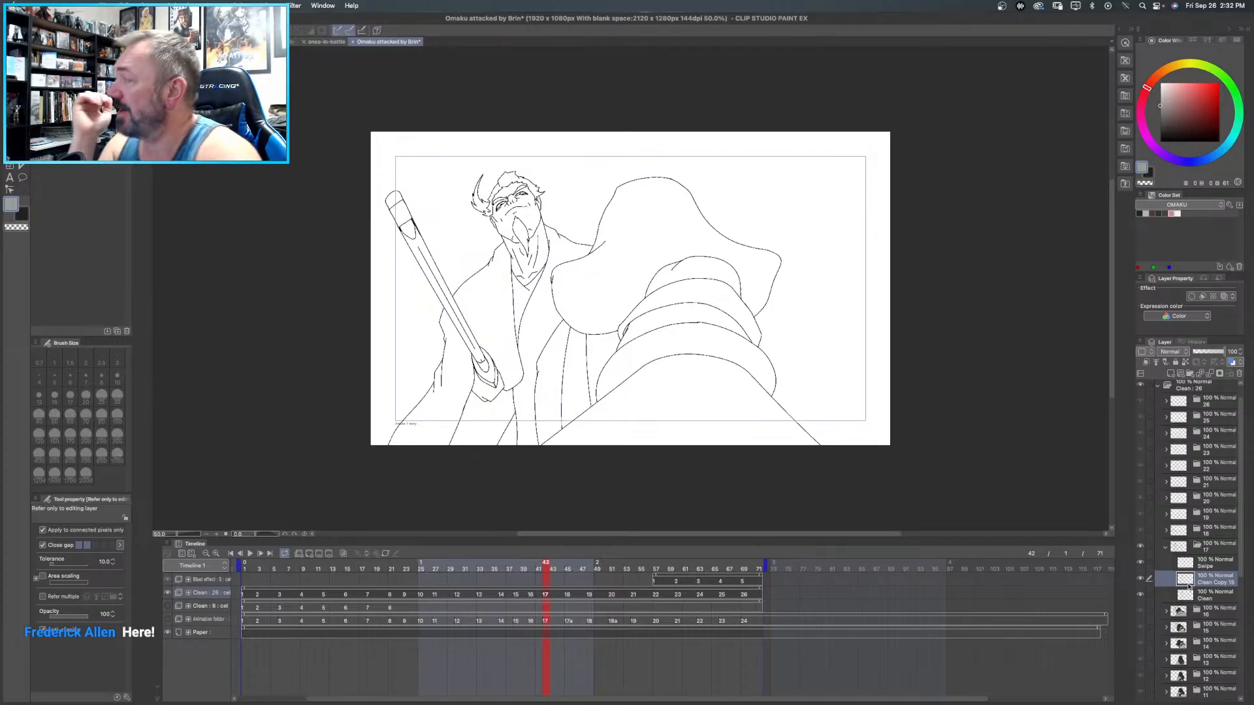
{"action": "left_click", "coordinate": [1140, 578]}
{"action": "left_click", "coordinate": [1140, 595]}
{"action": "left_click", "coordinate": [1140, 595]}
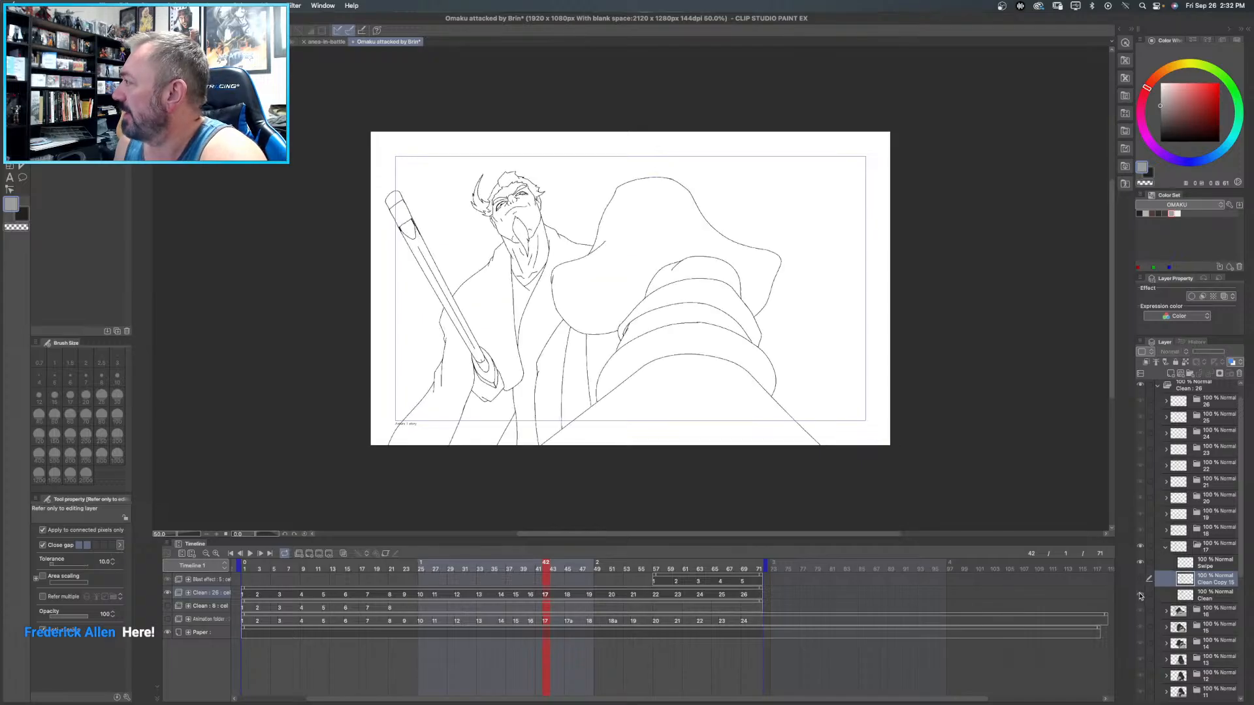
{"action": "left_click", "coordinate": [1141, 580]}
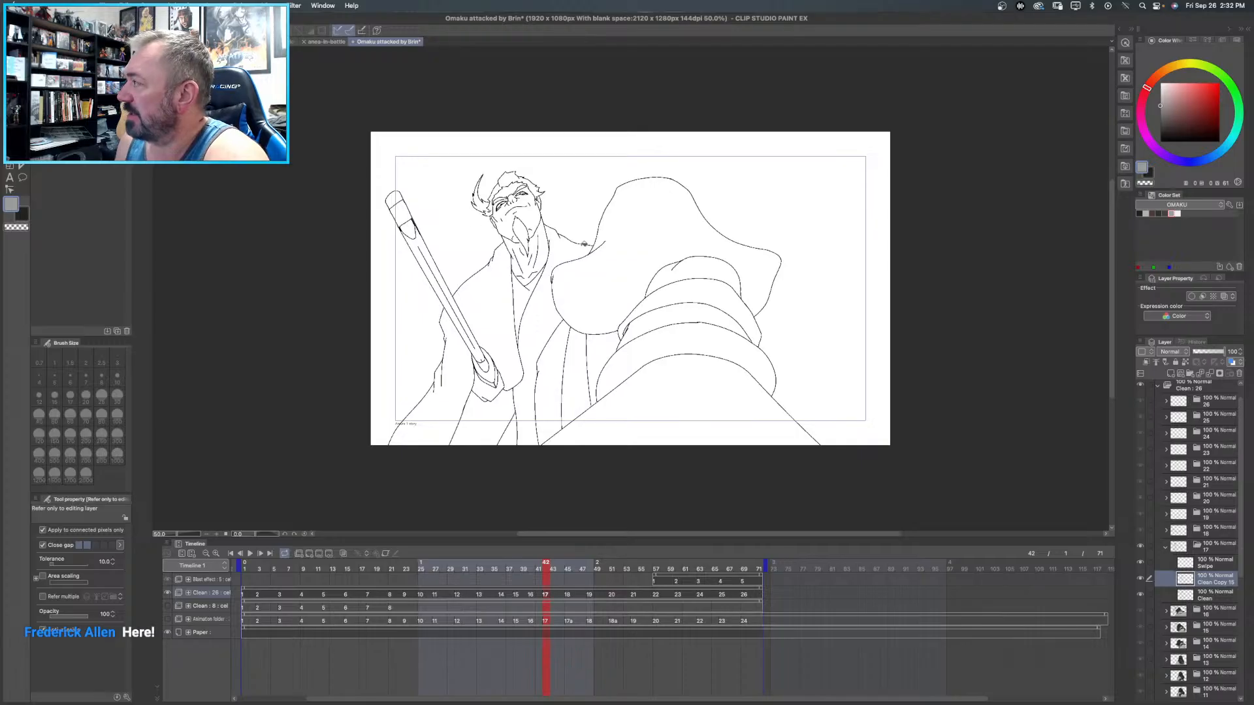
- Examine frame 17's line art up close where the shoulder meets the large sleeve
{"action": "scroll", "coordinate": [582, 232], "scroll_direction": "up", "scroll_amount": 8}
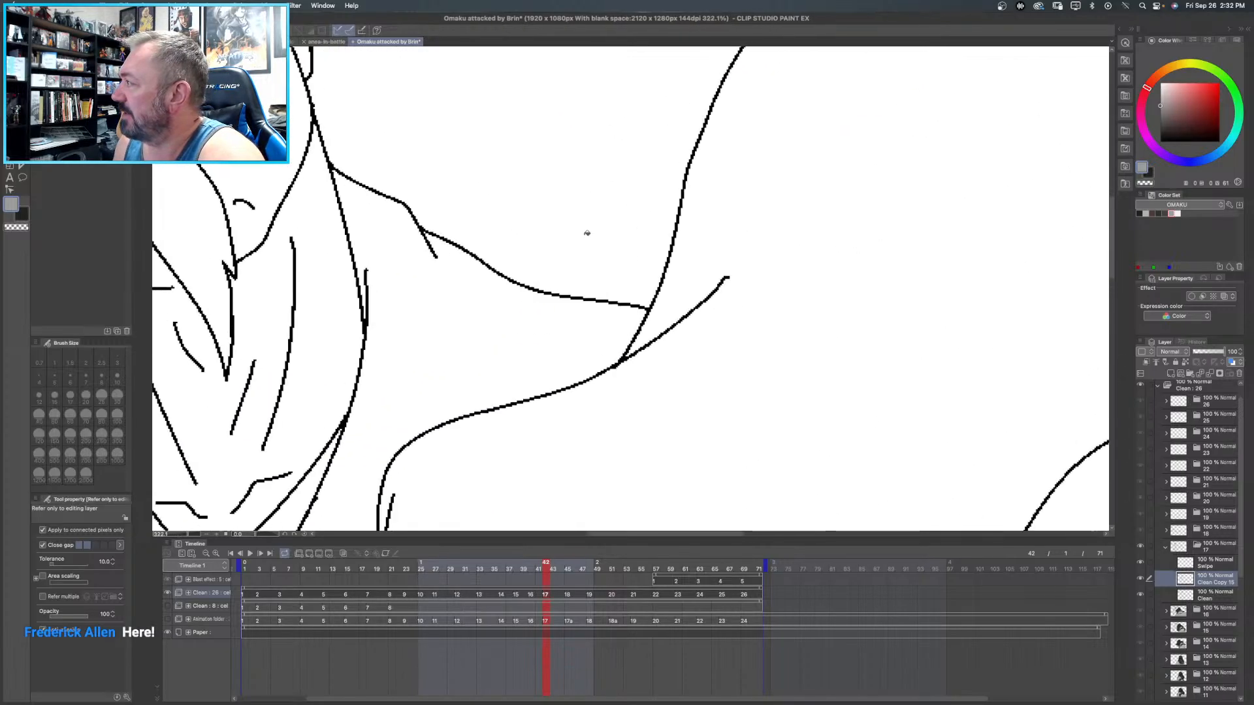
{"action": "scroll", "coordinate": [586, 233], "scroll_direction": "down", "scroll_amount": 5}
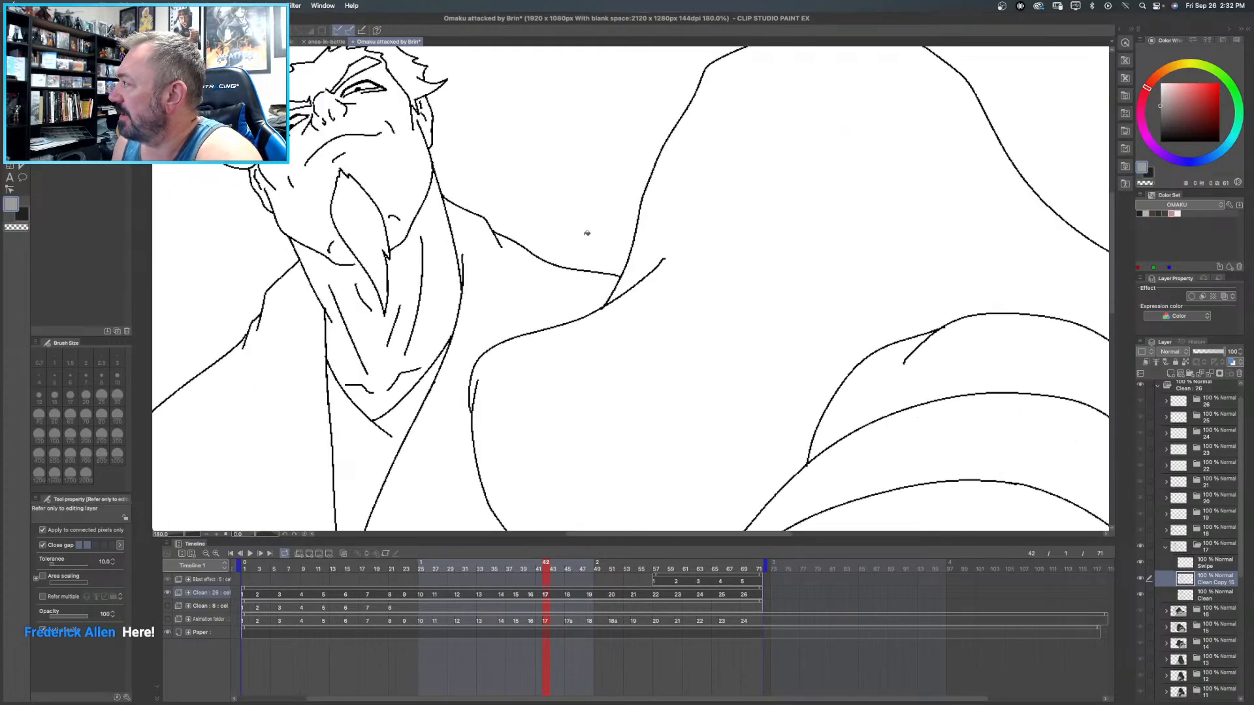
{"action": "scroll", "coordinate": [587, 233], "scroll_direction": "down", "scroll_amount": 2}
{"action": "scroll", "coordinate": [586, 233], "scroll_direction": "up", "scroll_amount": 5}
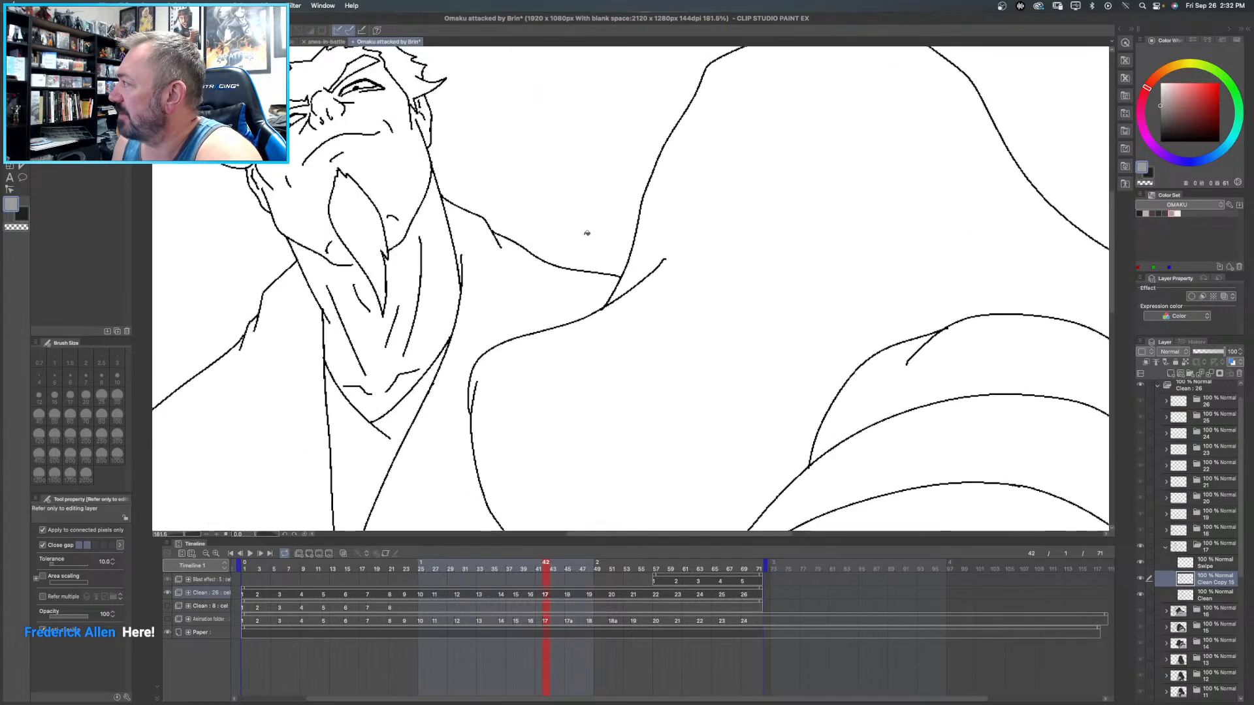
{"action": "scroll", "coordinate": [587, 233], "scroll_direction": "up", "scroll_amount": 1}
{"action": "scroll", "coordinate": [586, 233], "scroll_direction": "down", "scroll_amount": 4}
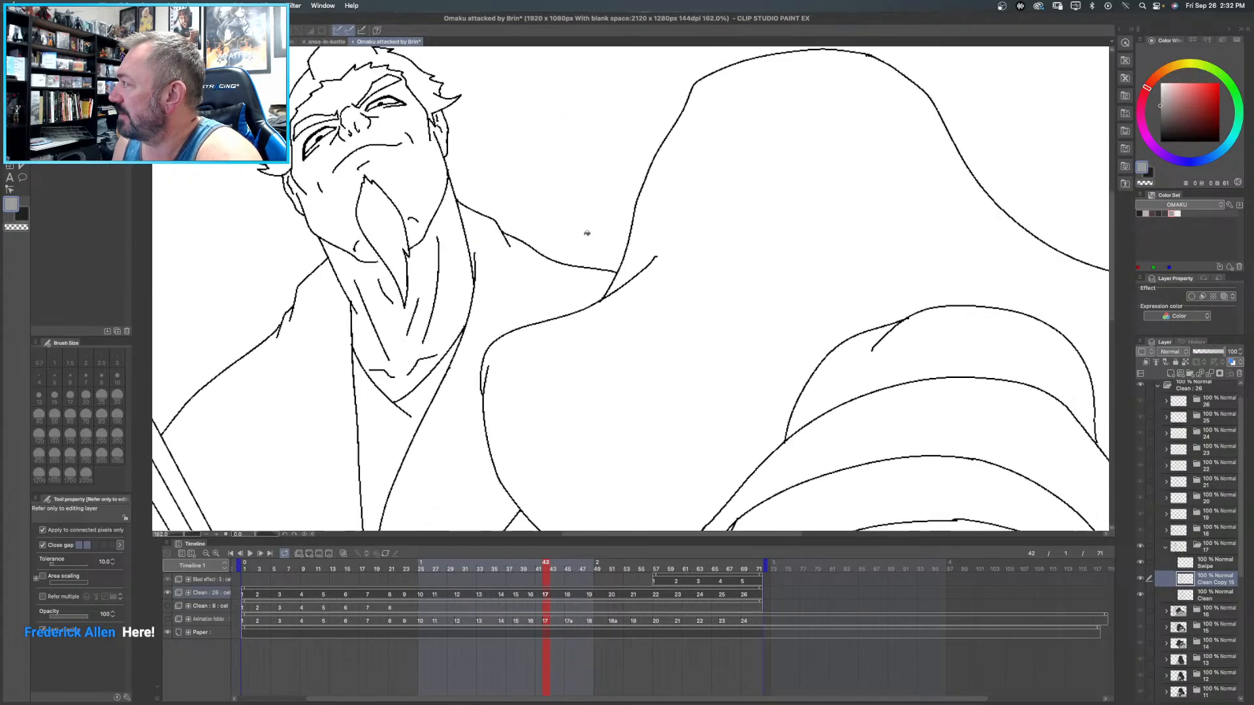
{"action": "scroll", "coordinate": [586, 233], "scroll_direction": "down", "scroll_amount": 4}
{"action": "scroll", "coordinate": [587, 233], "scroll_direction": "up", "scroll_amount": 3}
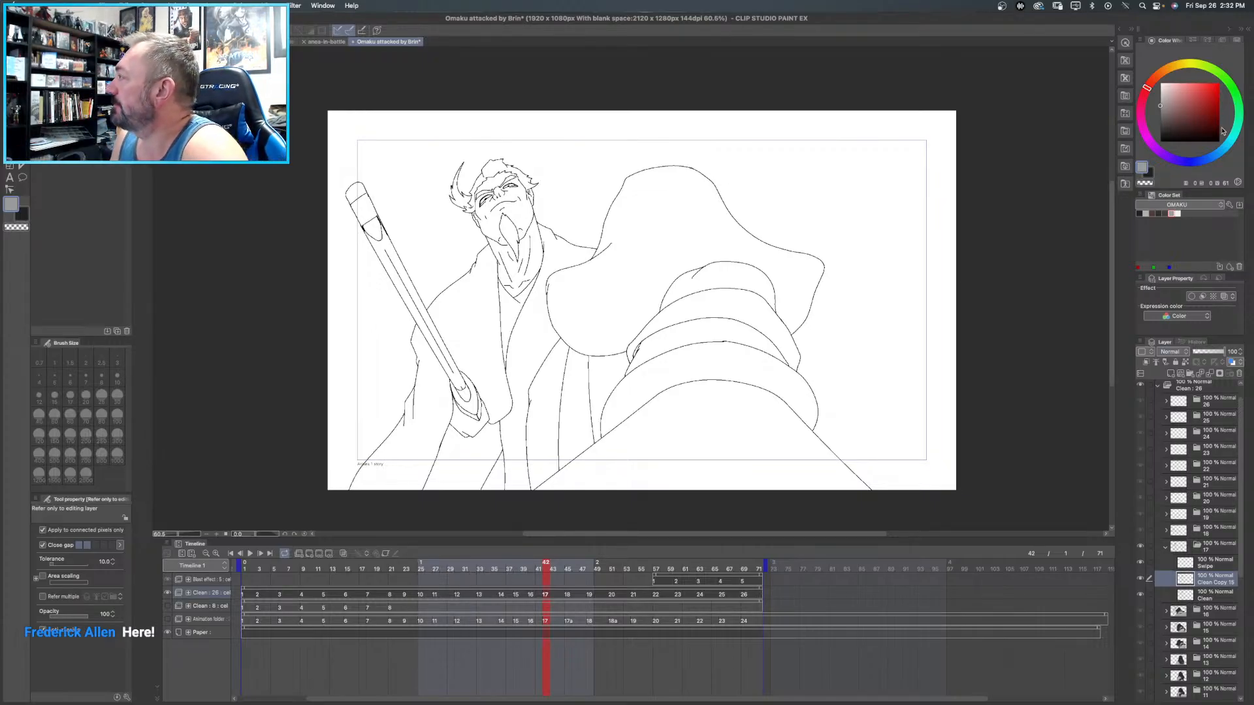
- Fill the topmost and middle inner sleeve bands around the outstretched arm on frame 17 with medium grey
{"action": "left_click", "coordinate": [1176, 213]}
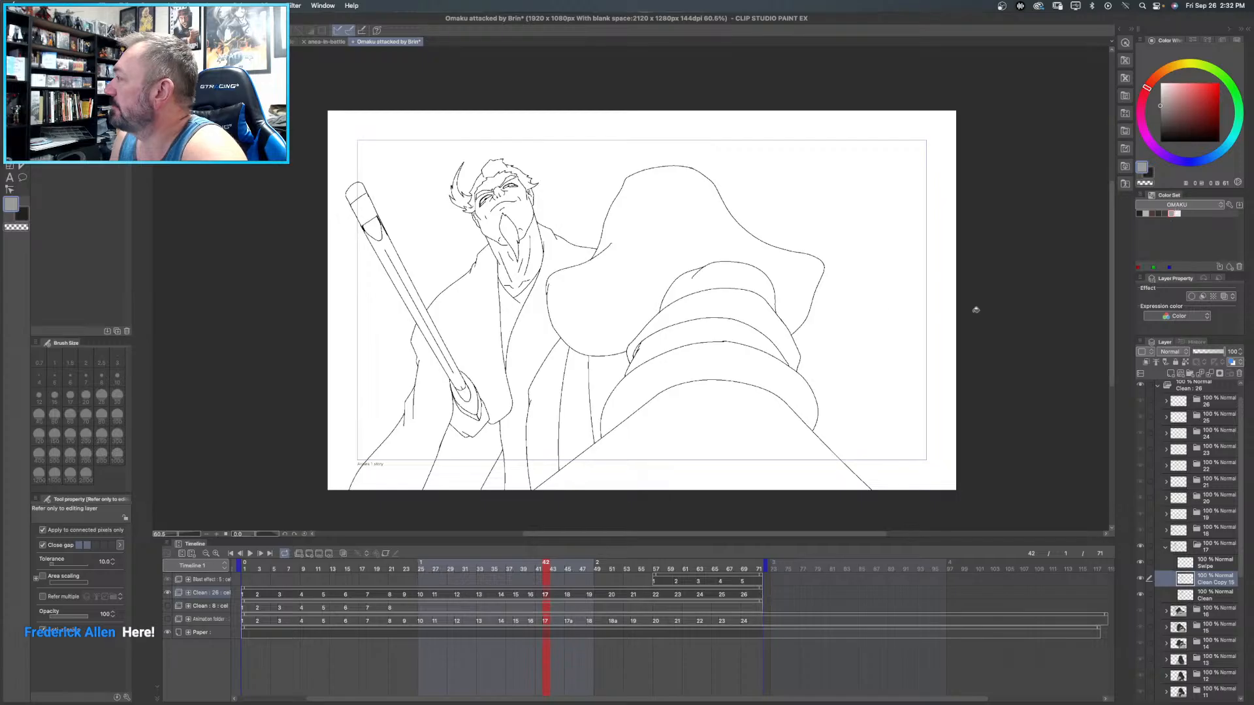
{"action": "left_click", "coordinate": [725, 277]}
{"action": "left_click", "coordinate": [716, 331]}
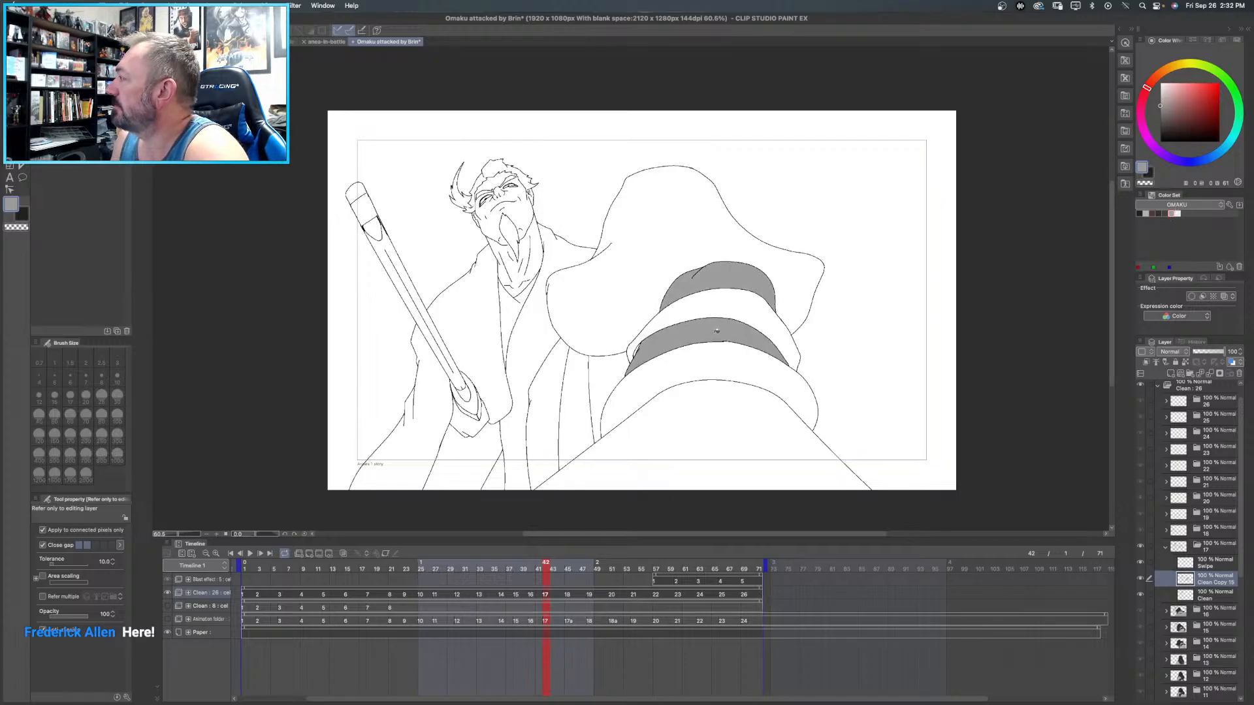
- Fill frame 17's narrow garment strip below the large sleeve with dark purple-grey and the large sleeve itself with near-black
{"action": "left_click", "coordinate": [1165, 212]}
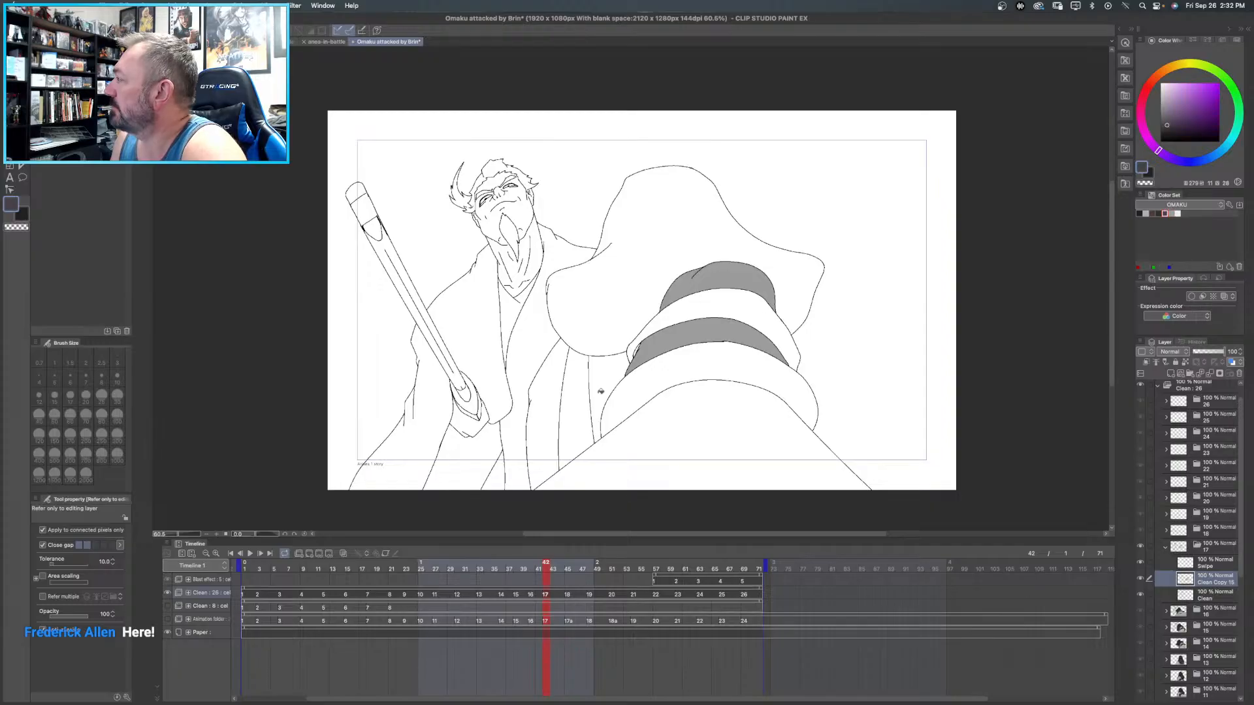
{"action": "left_click", "coordinate": [574, 411]}
{"action": "left_click", "coordinate": [1158, 213]}
{"action": "left_click", "coordinate": [681, 237]}
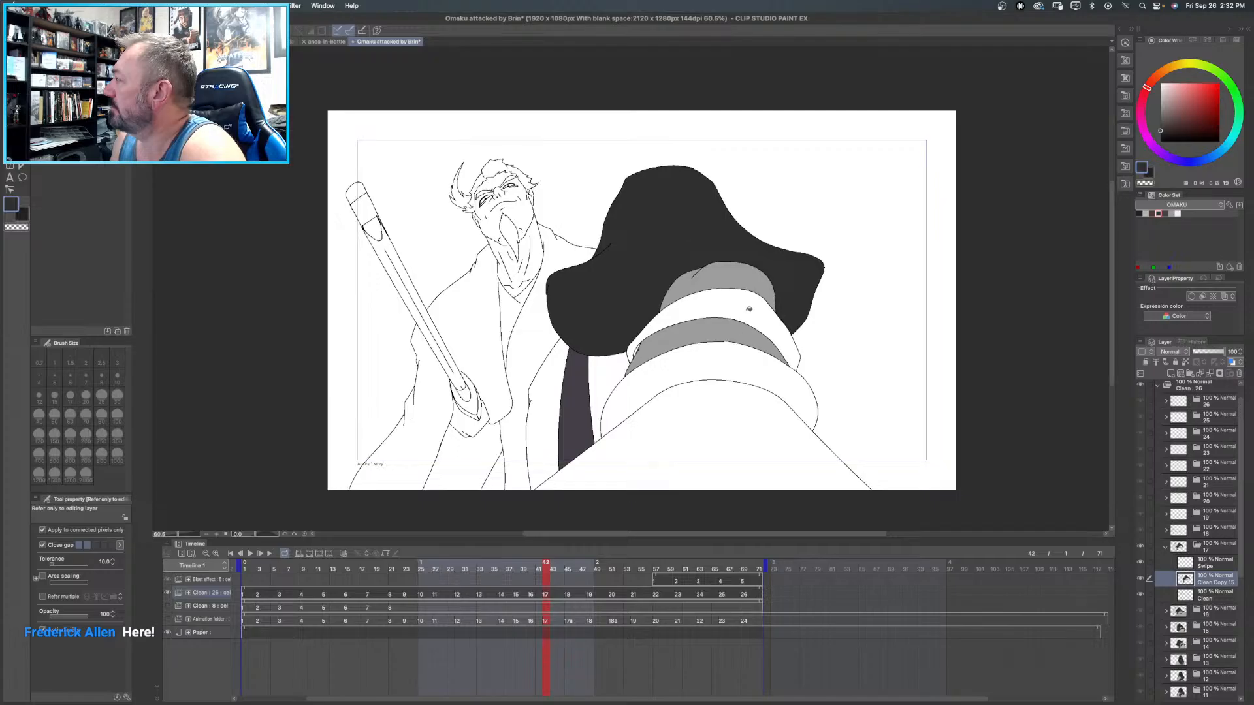
- Fill frame 17's band between the inner sleeve bands and its small end gap near-black, and the two foreground sleeve shapes below medium grey
{"action": "left_click", "coordinate": [748, 320]}
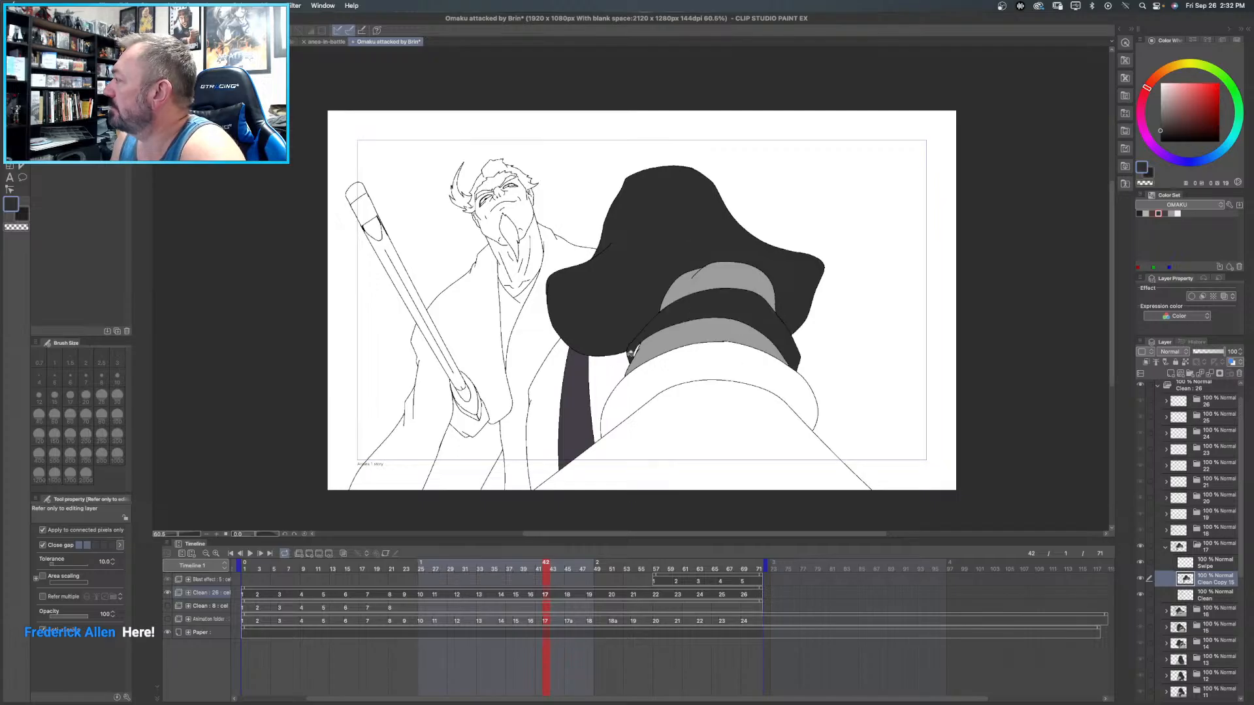
{"action": "left_click", "coordinate": [1140, 214]}
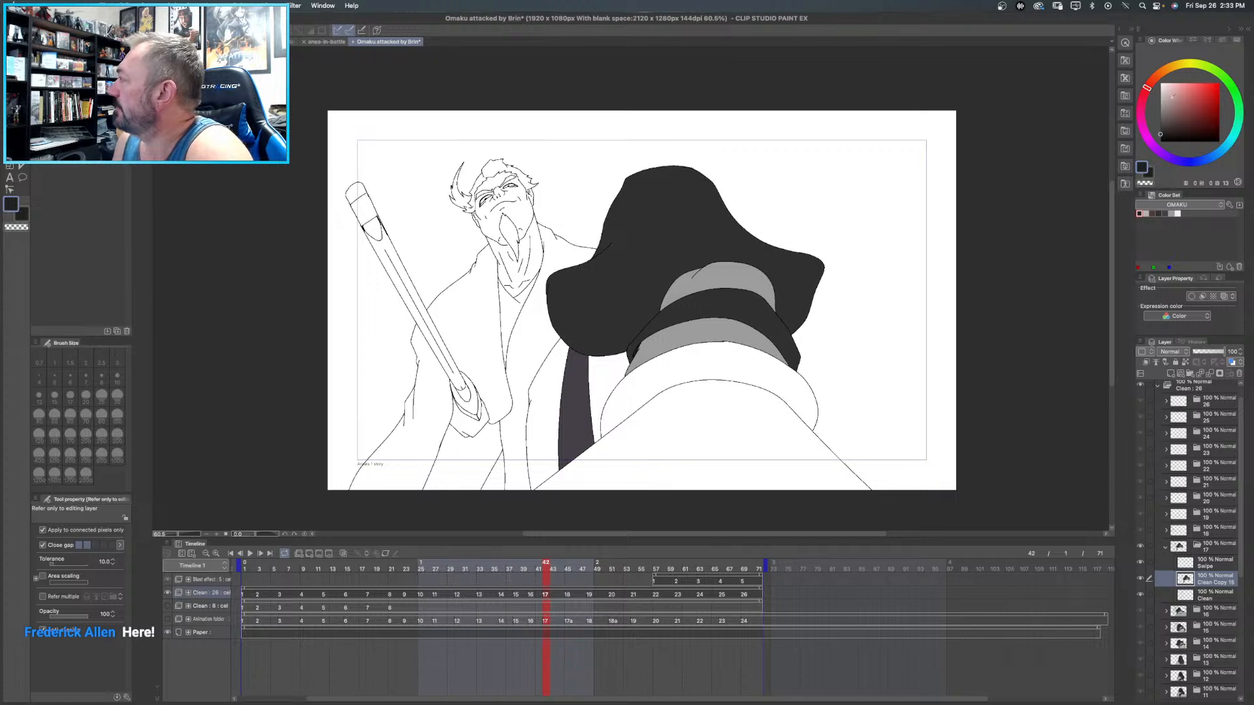
{"action": "left_click", "coordinate": [1171, 214]}
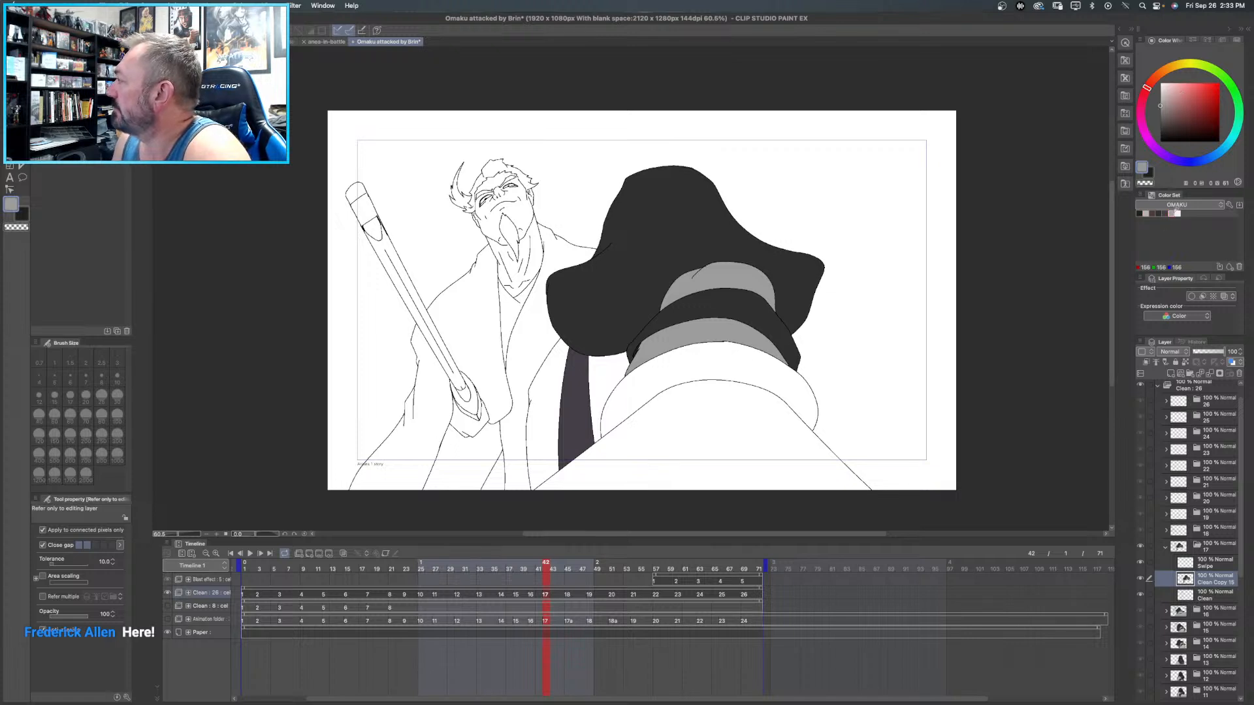
{"action": "left_click", "coordinate": [714, 369]}
{"action": "left_click", "coordinate": [746, 442]}
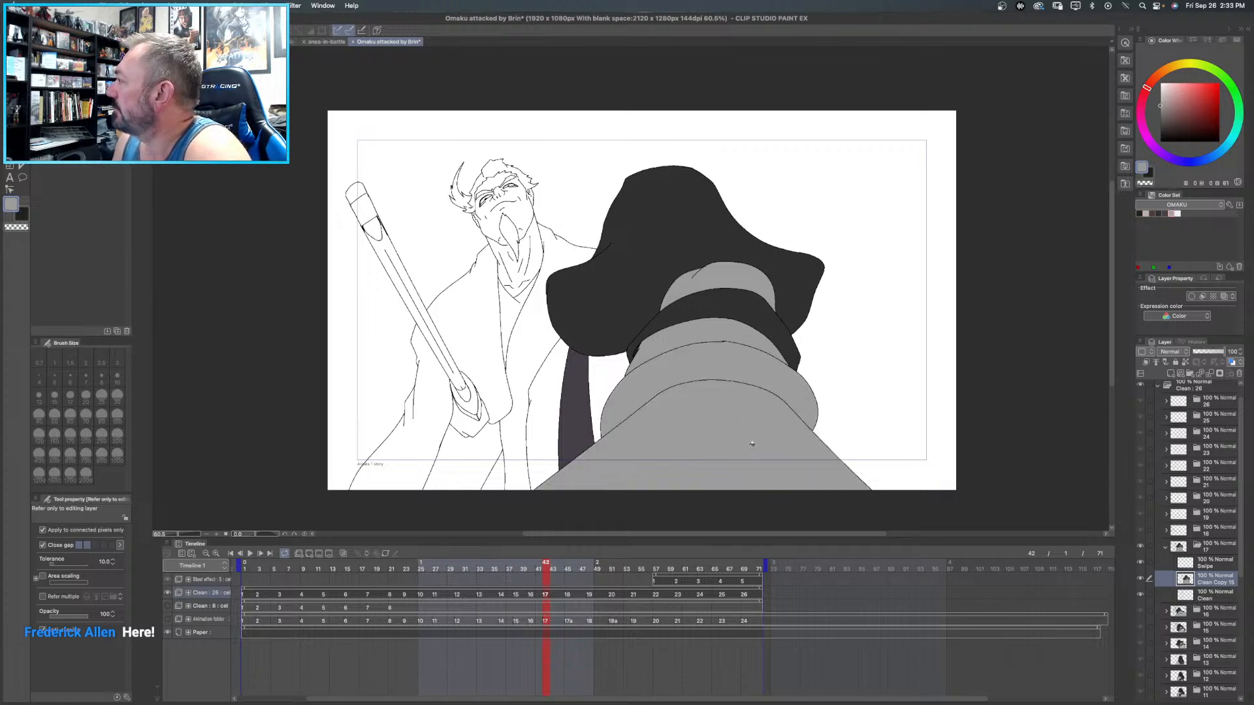
- Recolour the topmost and middle inner bands of the arm on frame 17 with light warm grey
{"action": "left_click", "coordinate": [1146, 213]}
{"action": "left_click", "coordinate": [730, 271]}
{"action": "left_click", "coordinate": [716, 329]}
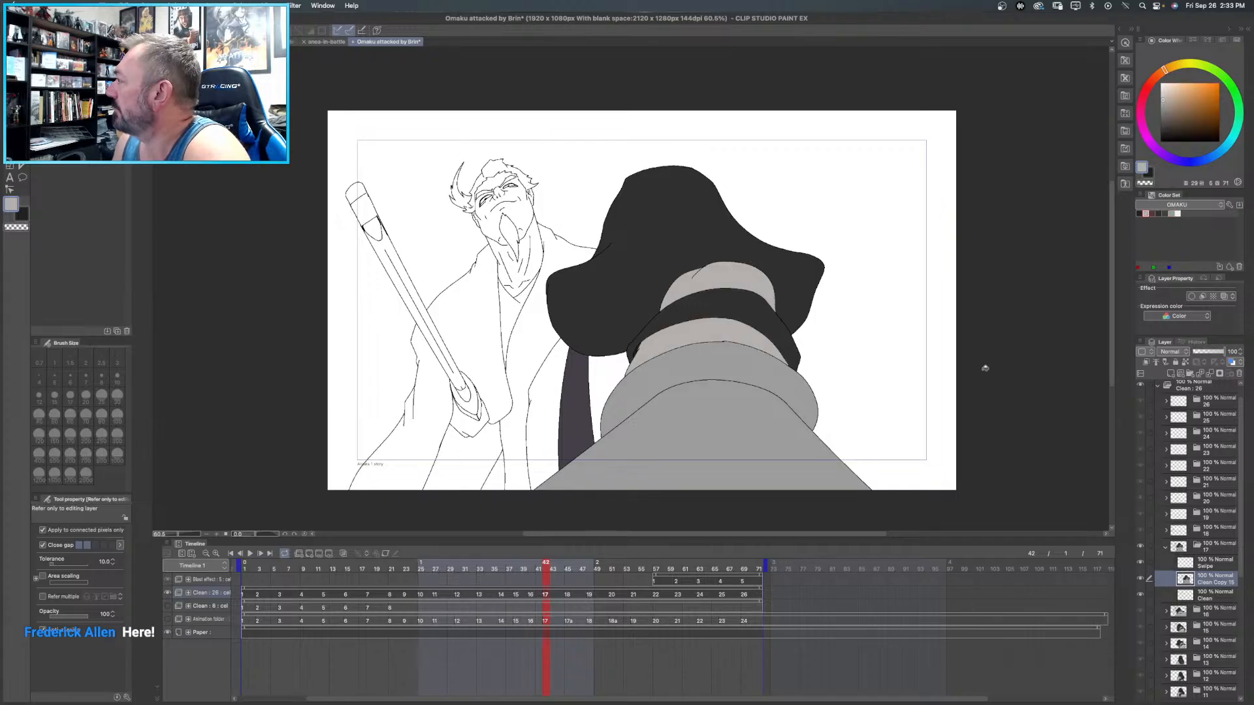
{"action": "left_click", "coordinate": [1160, 213]}
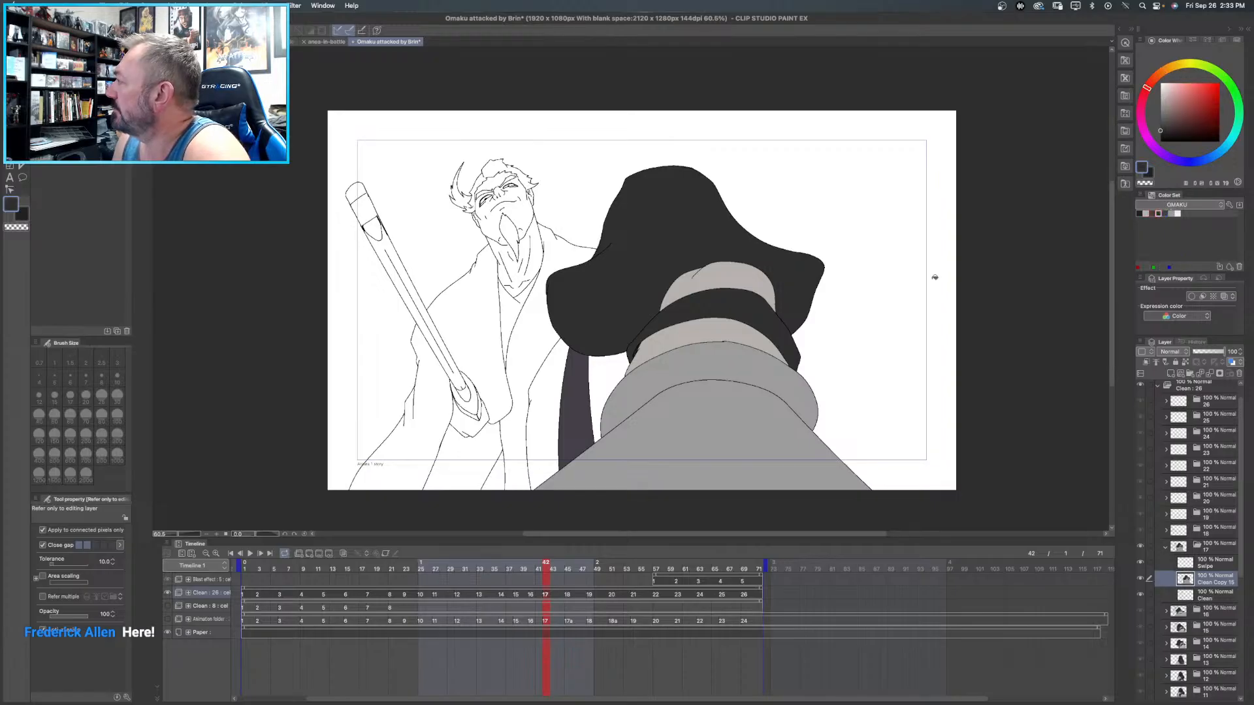
{"action": "left_click", "coordinate": [618, 367]}
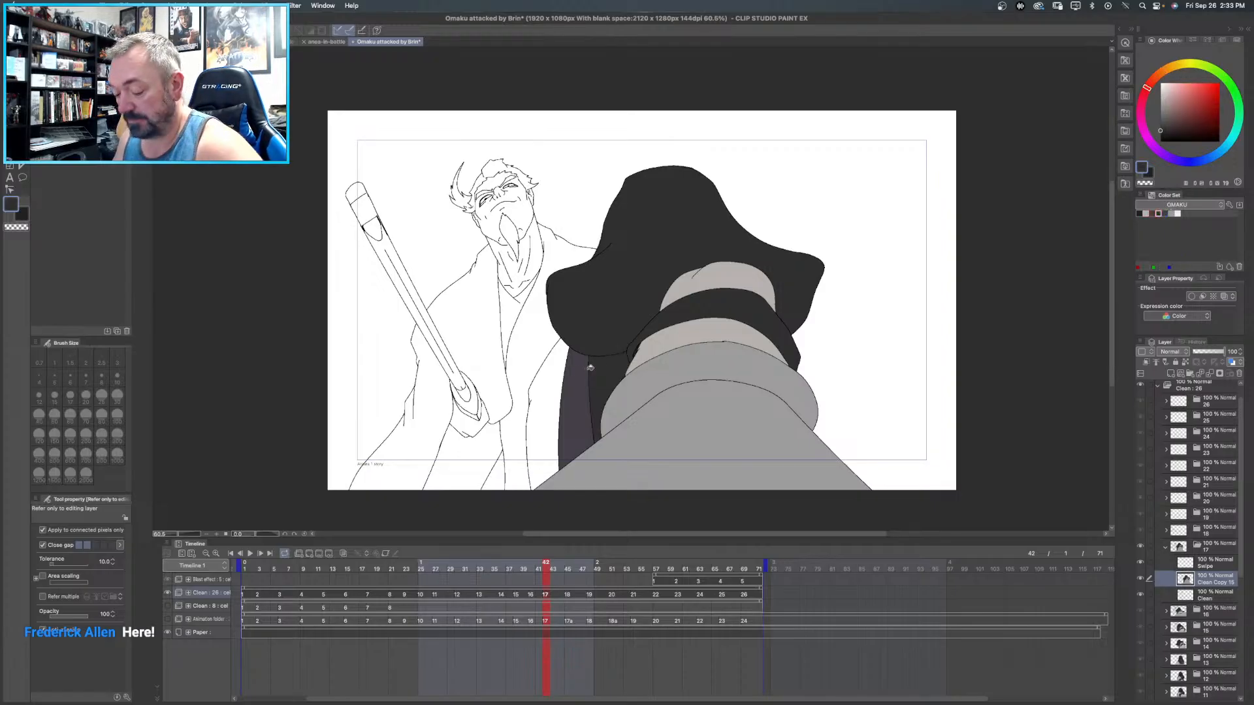
{"action": "key", "text": "super+z"}
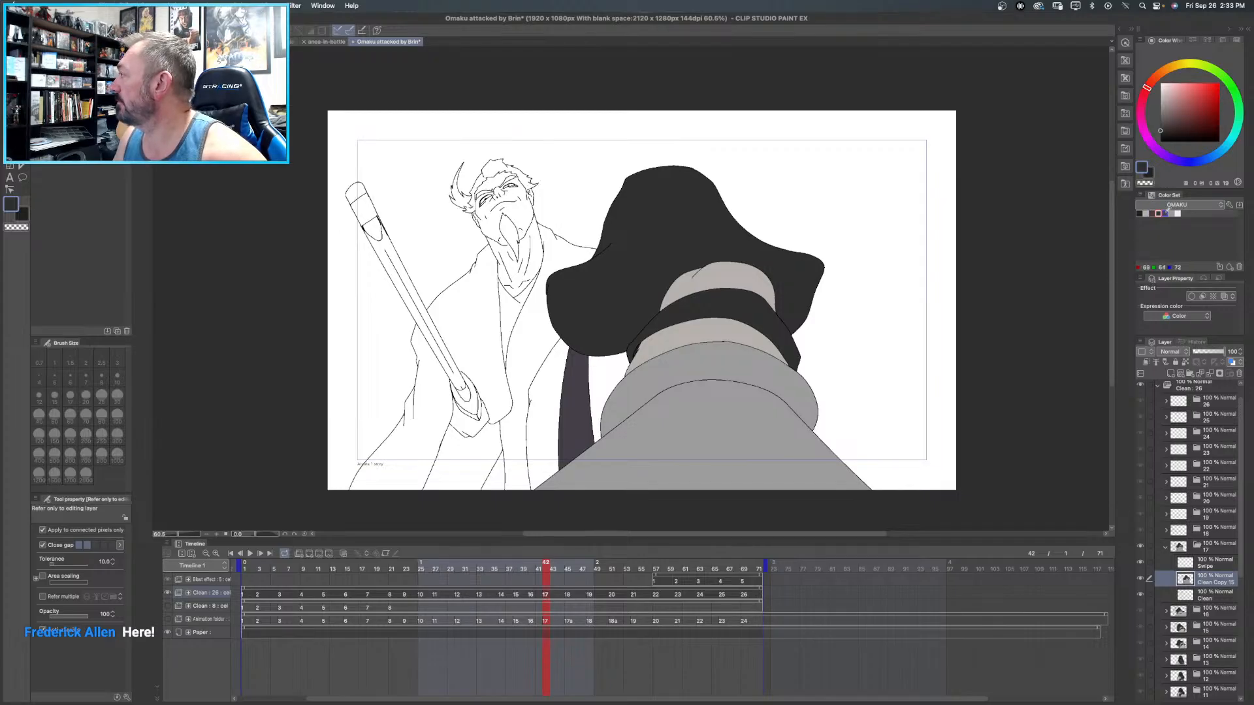
- Fill the garment areas on both sides of frame 17's dark purple-grey strip with medium grey
{"action": "left_click", "coordinate": [1172, 213]}
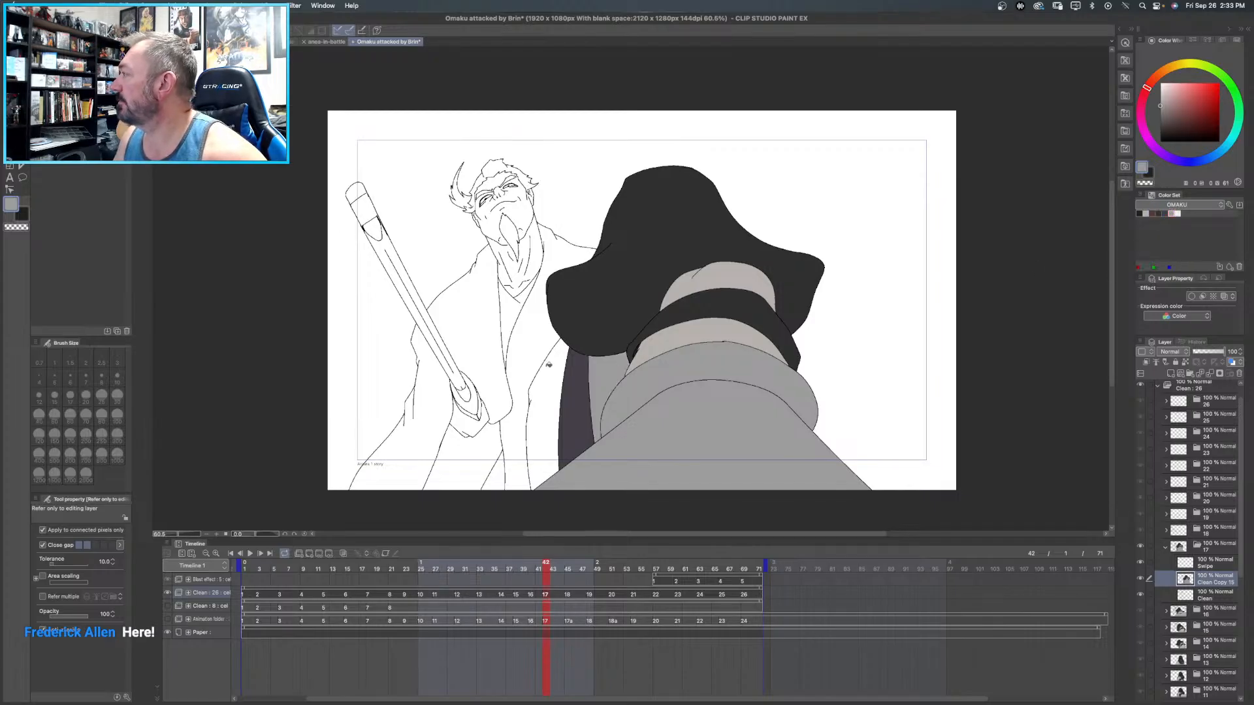
{"action": "left_click", "coordinate": [552, 366]}
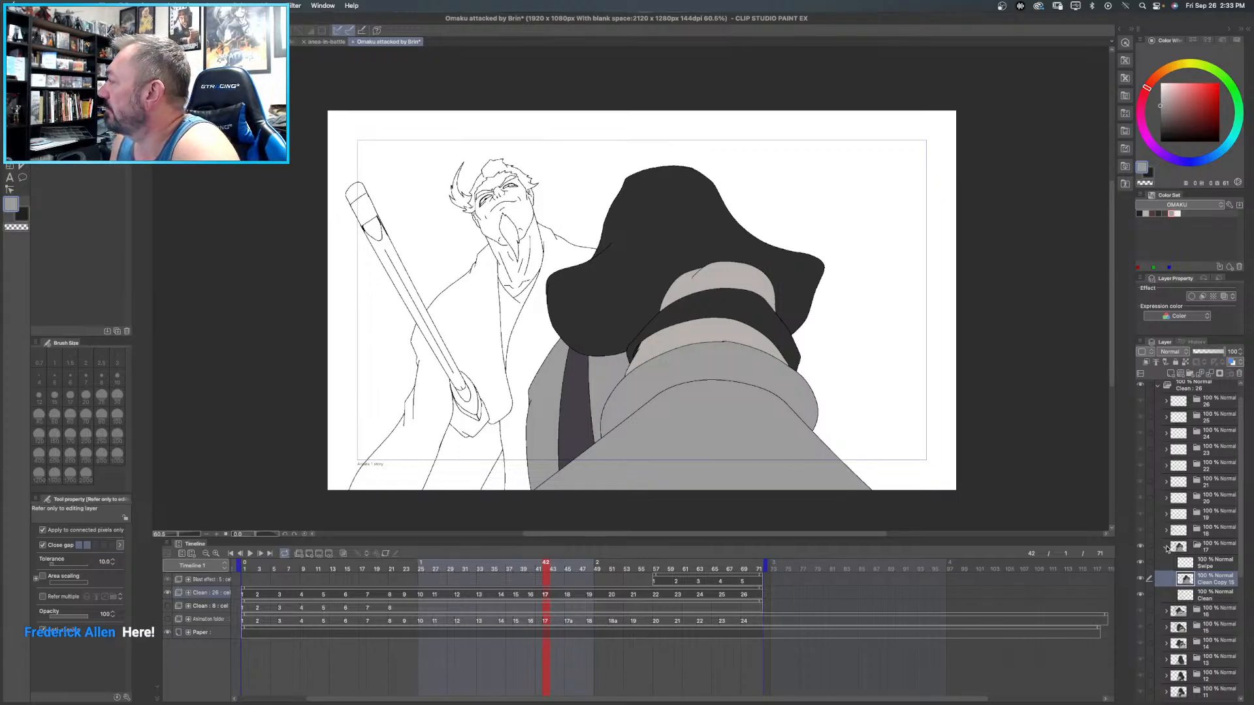
- Collapse the frame 17 folder, expand the frame 18 folder, delete its Swipe layer and duplicate its Clean layer
{"action": "left_click", "coordinate": [1166, 547]}
{"action": "left_click", "coordinate": [1166, 531]}
{"action": "left_click", "coordinate": [1215, 549]}
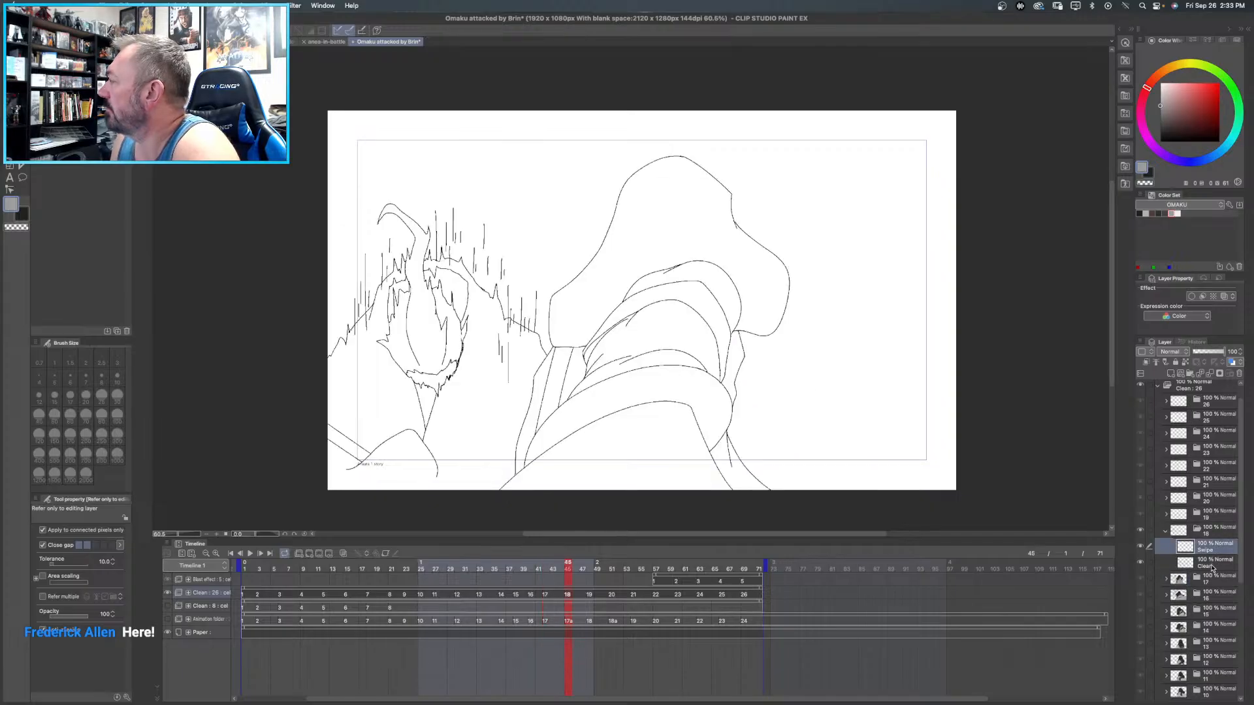
{"action": "right_click", "coordinate": [1208, 553]}
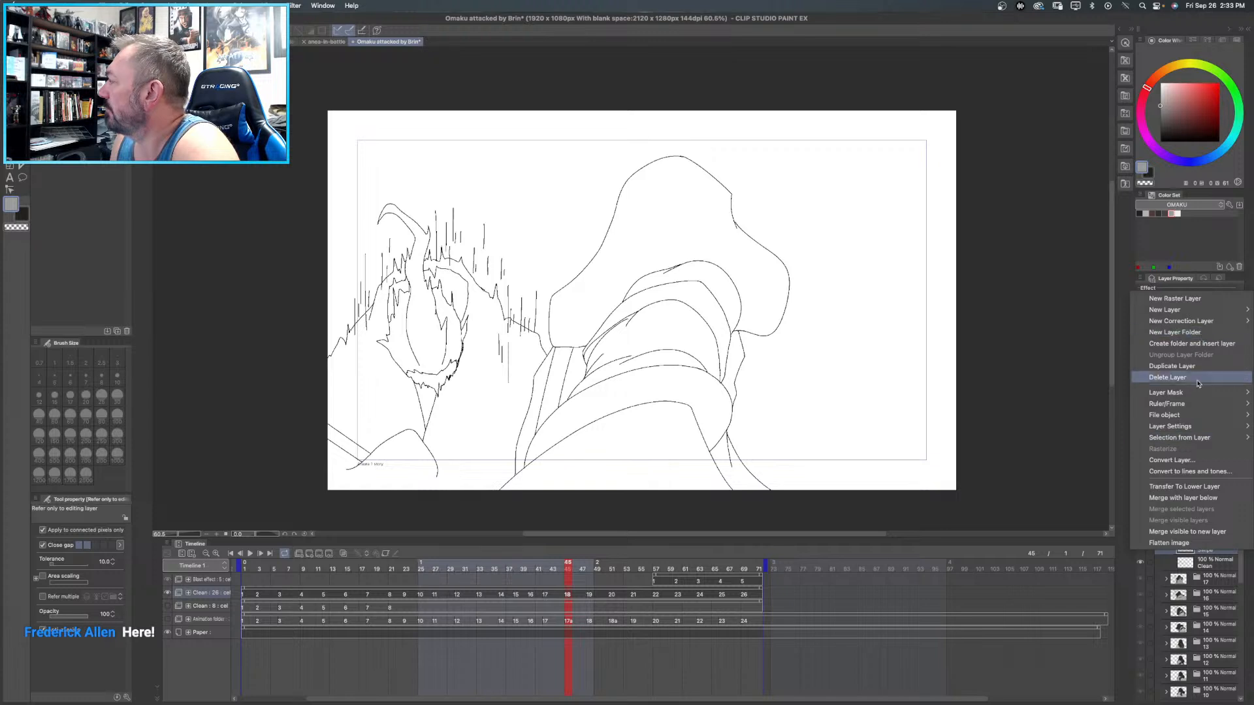
{"action": "left_click", "coordinate": [1168, 377]}
{"action": "right_click", "coordinate": [1213, 552]}
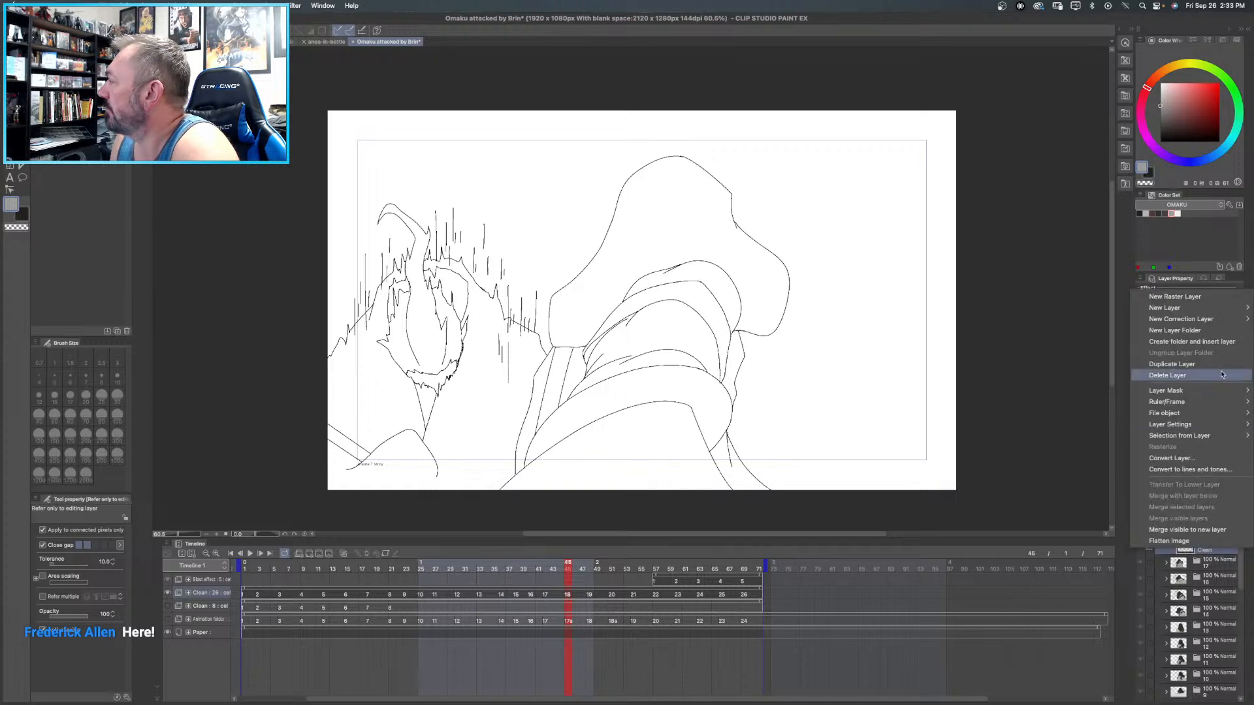
{"action": "left_click", "coordinate": [1218, 367]}
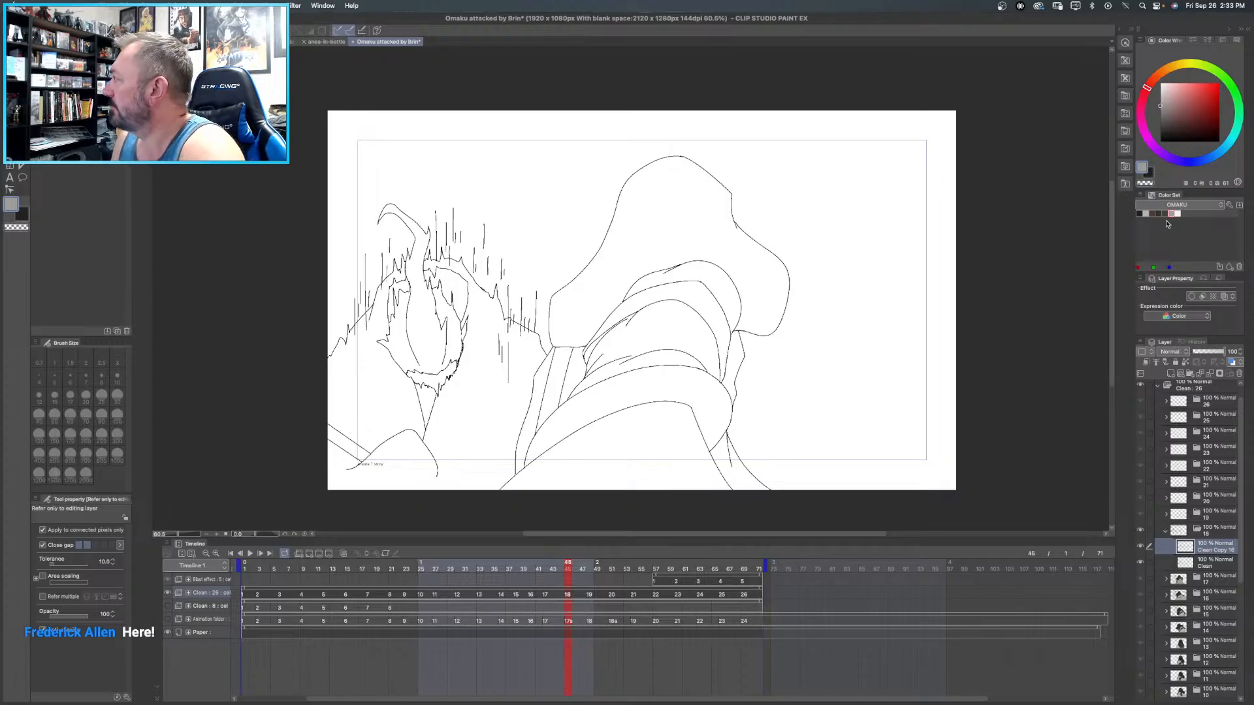
- Fill the topmost and middle inner bands of the outstretched arm on frame 18 with light warm grey
{"action": "left_click", "coordinate": [1146, 212]}
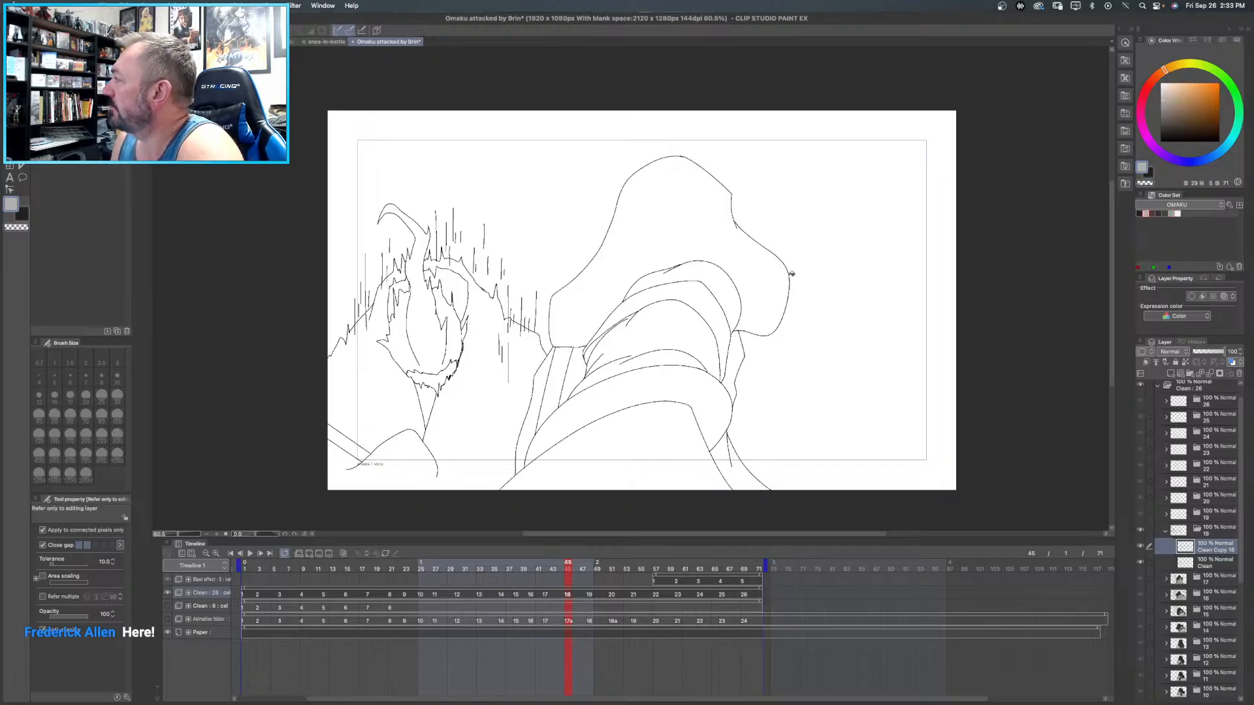
{"action": "left_click", "coordinate": [712, 269]}
{"action": "left_click", "coordinate": [667, 324]}
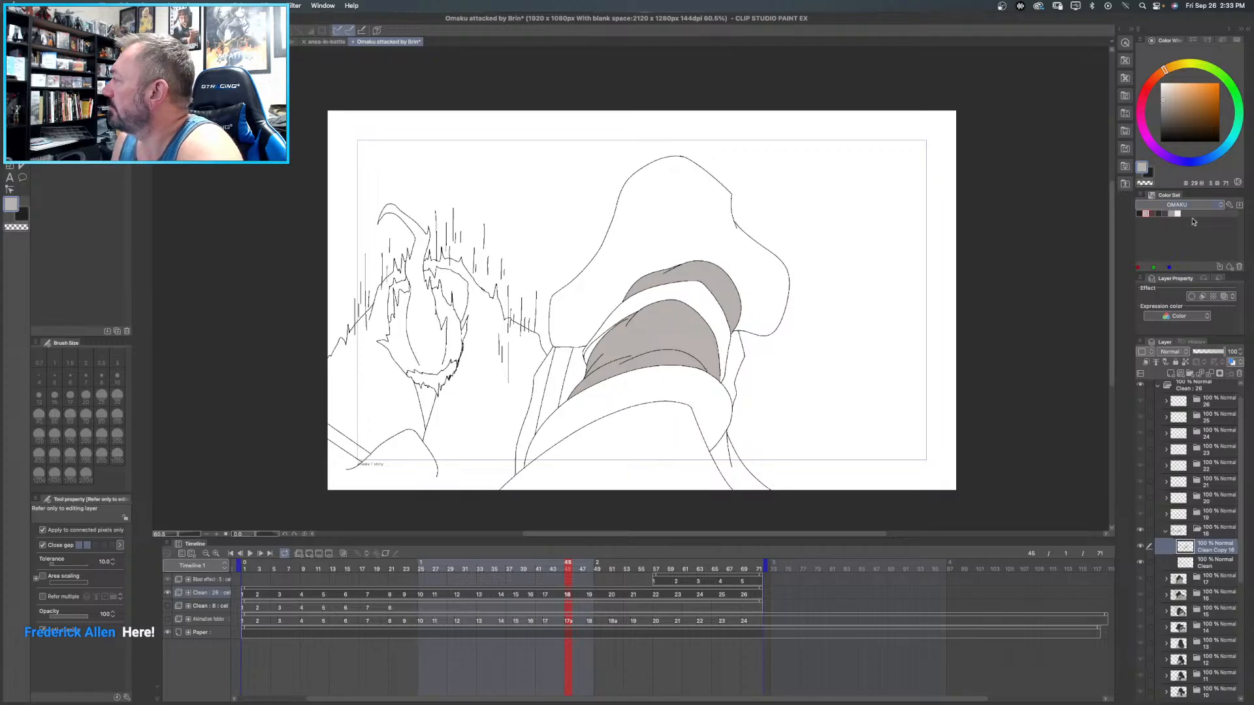
{"action": "left_click", "coordinate": [1152, 212]}
{"action": "left_click", "coordinate": [569, 354]}
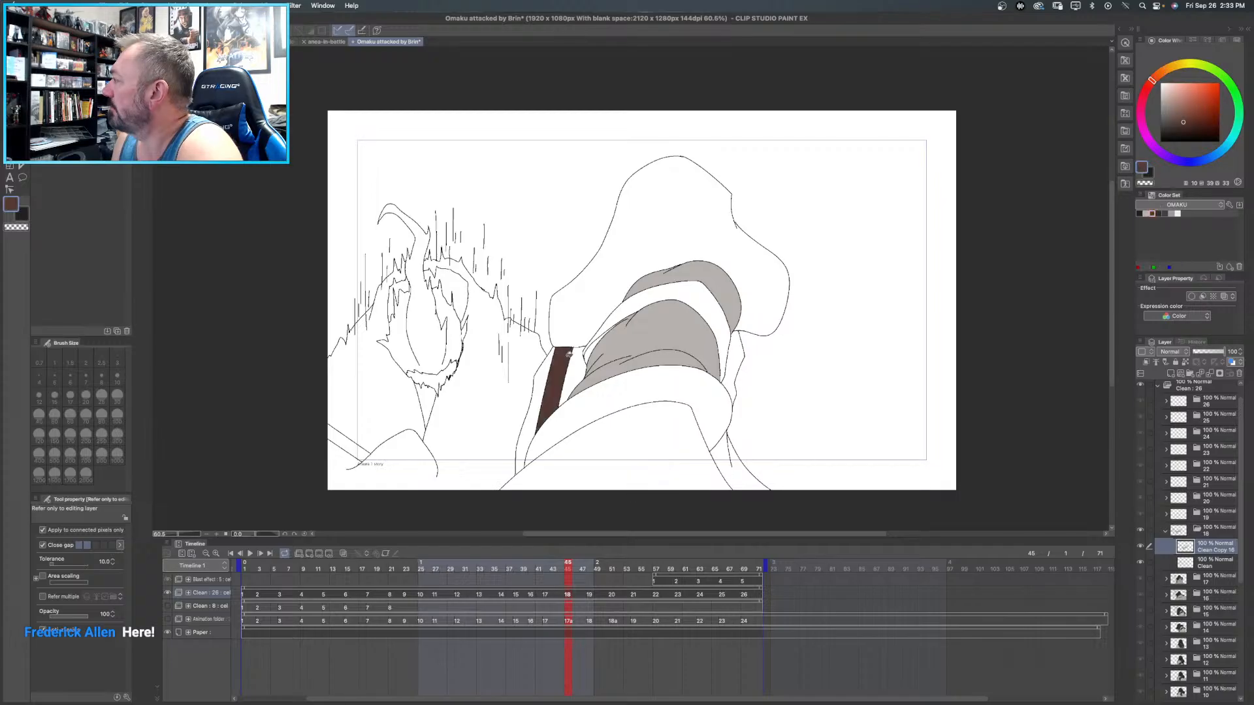
{"action": "key", "text": "super+z"}
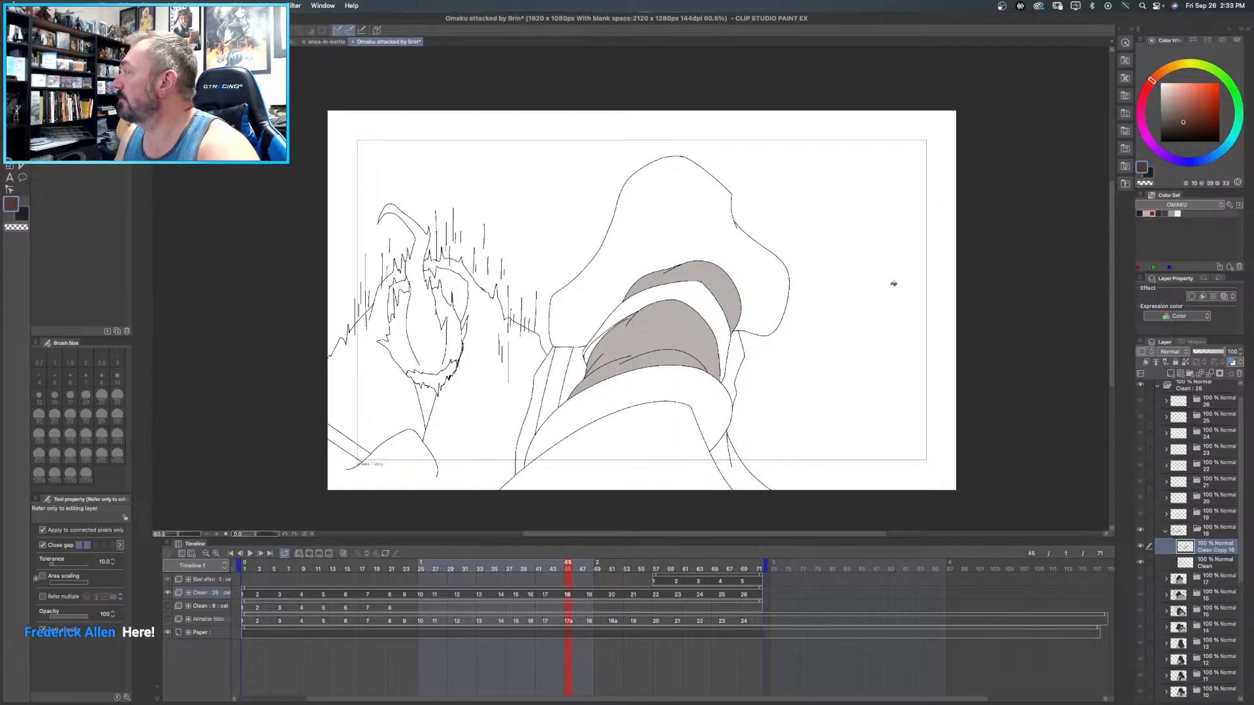
- Fill frame 18's large sleeve and the band between the light arm areas with near-black, and the narrow garment strip with dark purple-grey
{"action": "left_click", "coordinate": [1159, 212]}
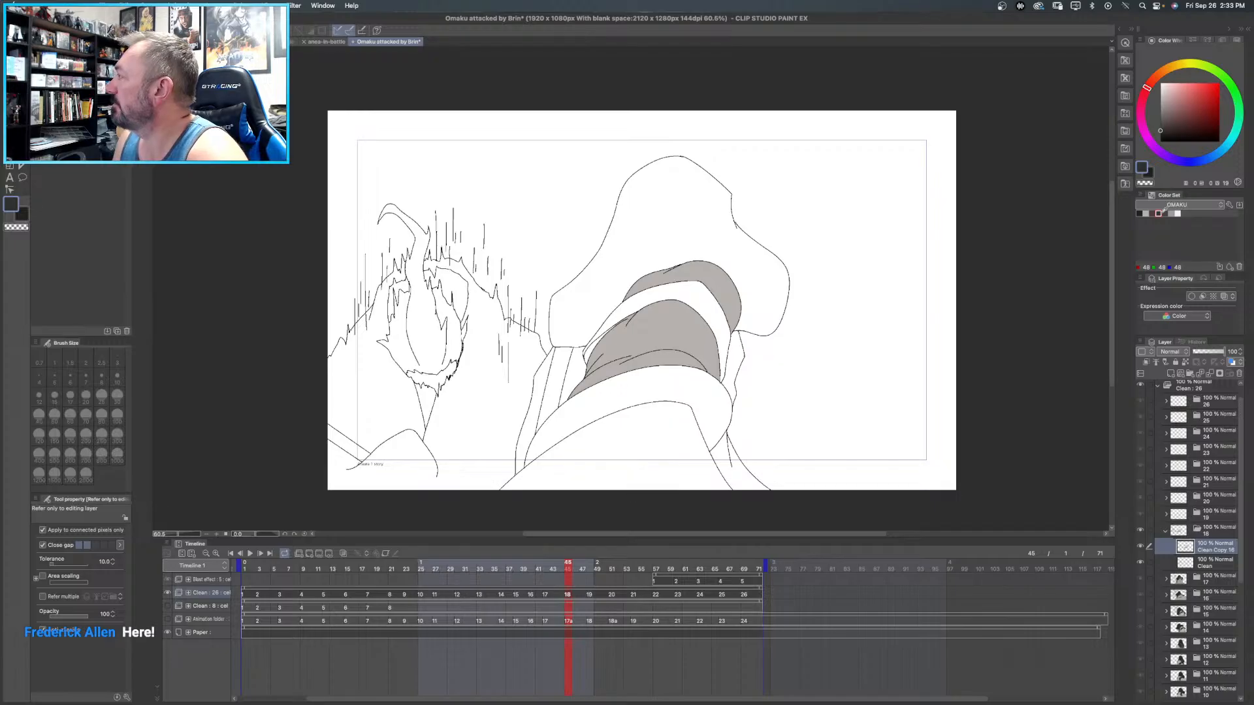
{"action": "left_click", "coordinate": [700, 195]}
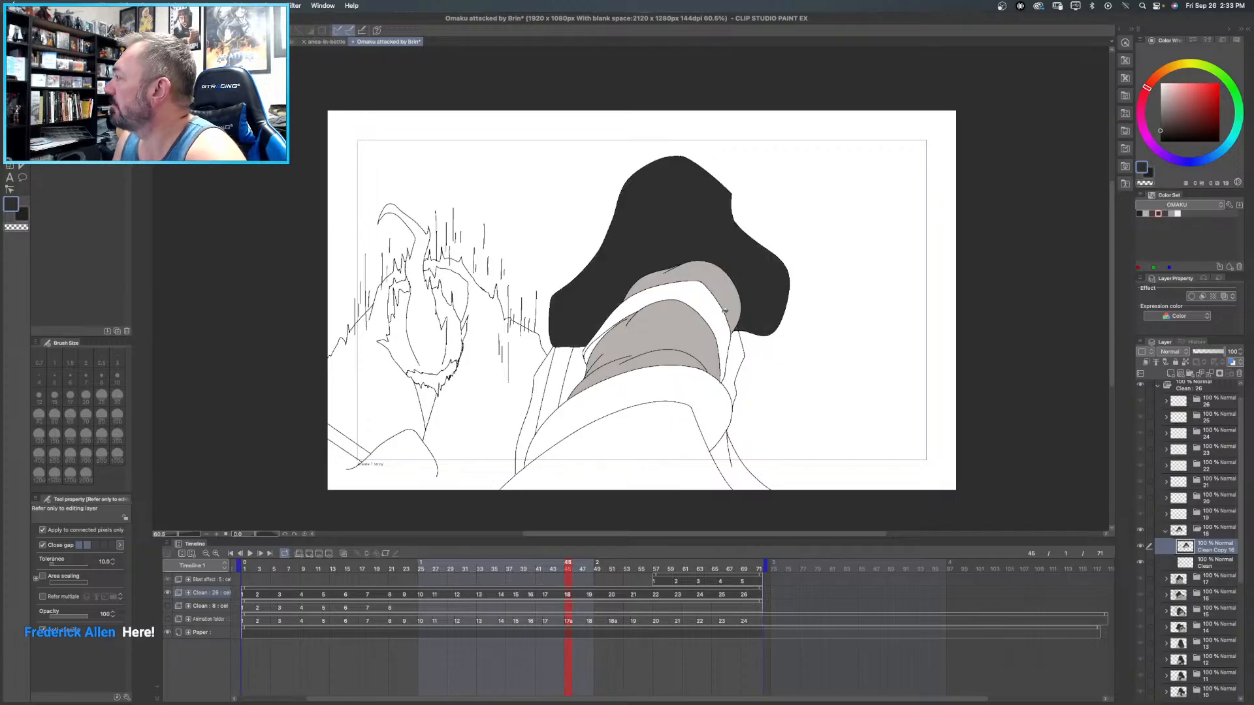
{"action": "left_click", "coordinate": [718, 308]}
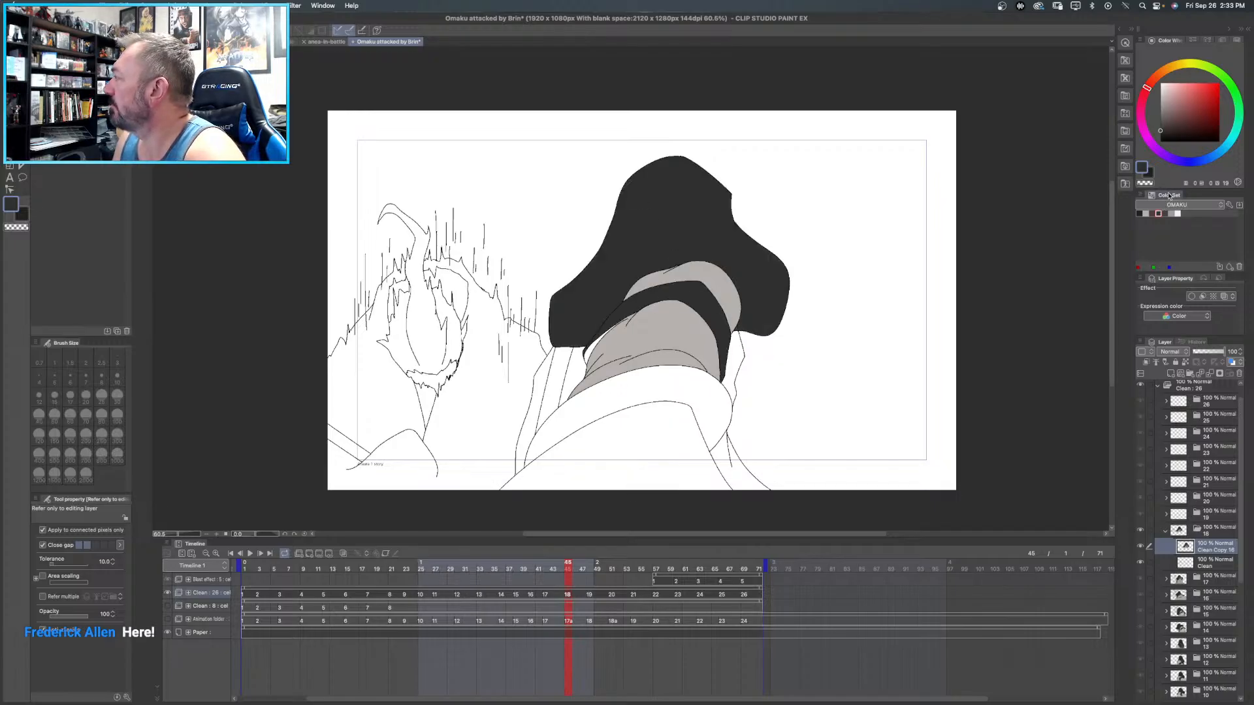
{"action": "left_click", "coordinate": [1164, 212]}
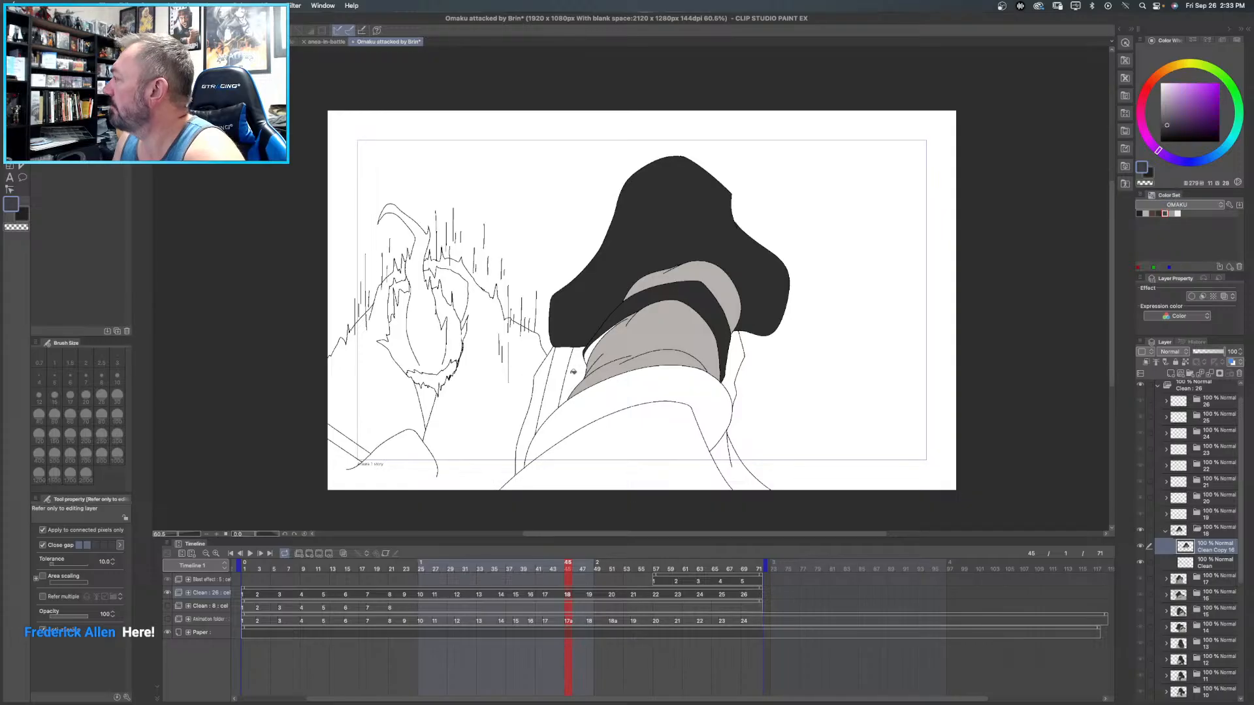
{"action": "left_click", "coordinate": [565, 363]}
- Fill frame 18's garment areas around the strip, beside the arm and in the foreground with medium grey, and the small sleeve-edge gap with black
{"action": "left_click", "coordinate": [1172, 213]}
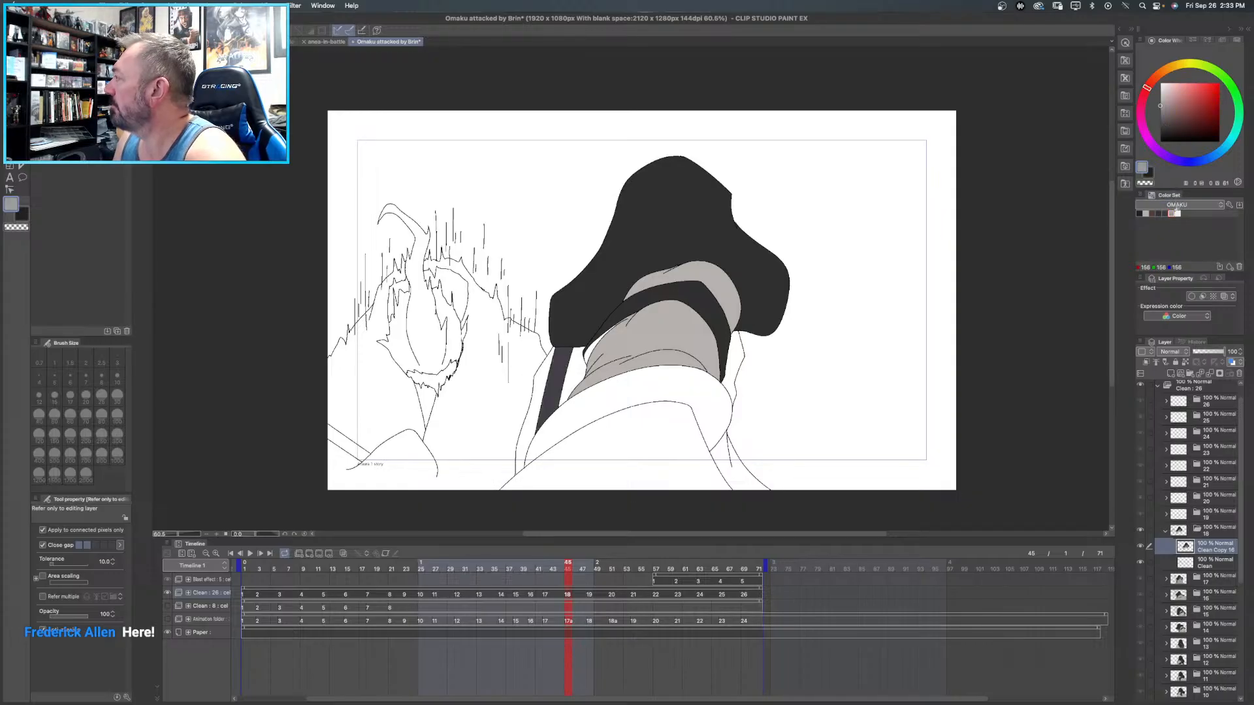
{"action": "left_click", "coordinate": [549, 365]}
{"action": "left_click", "coordinate": [578, 359]}
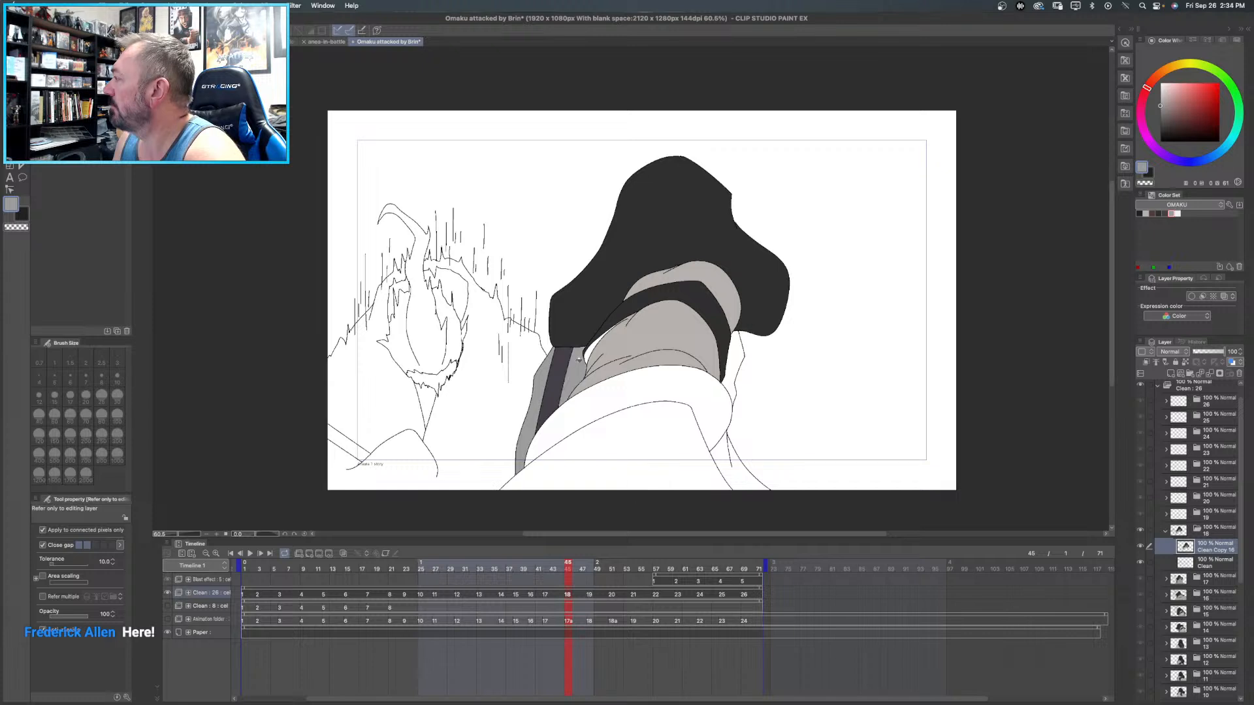
{"action": "left_click", "coordinate": [738, 353]}
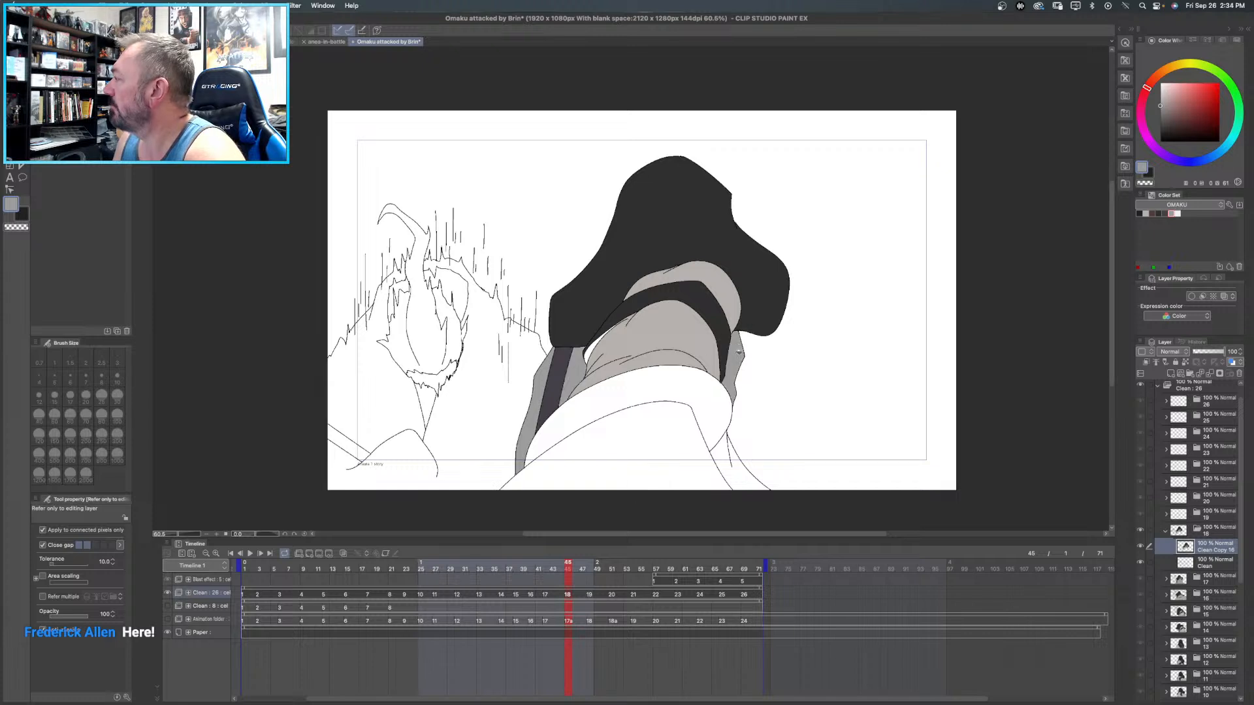
{"action": "left_click", "coordinate": [718, 450]}
{"action": "left_click", "coordinate": [676, 442]}
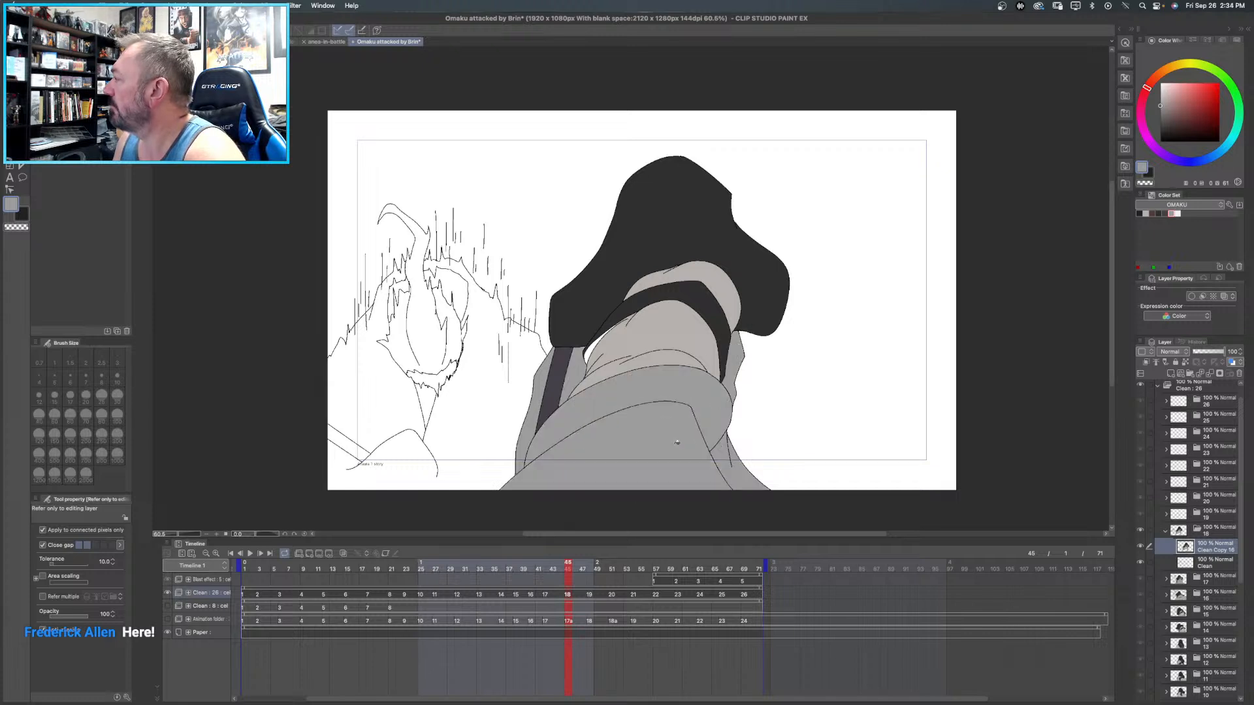
{"action": "left_click", "coordinate": [1144, 213]}
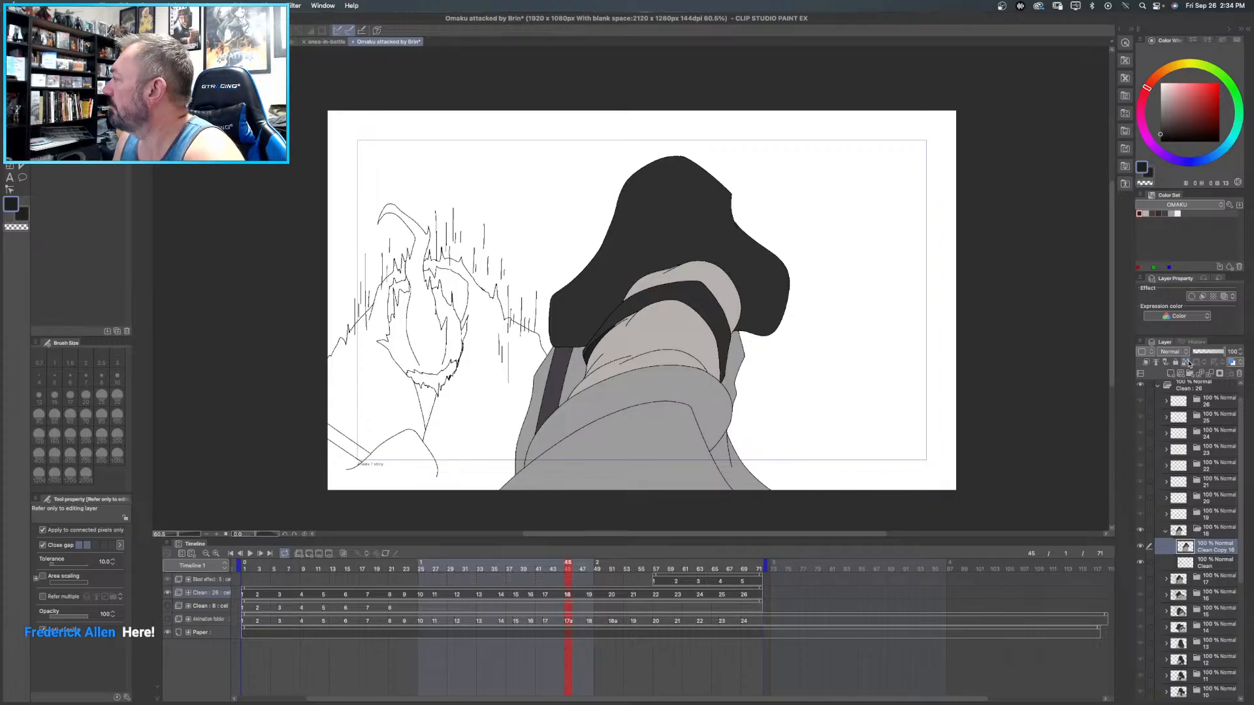
- Collapse the frame 18 folder, expand the frame 19 folder and duplicate its Clean layer
{"action": "left_click", "coordinate": [1165, 530]}
{"action": "left_click", "coordinate": [1167, 514]}
{"action": "left_click", "coordinate": [1210, 533]}
{"action": "right_click", "coordinate": [1209, 533]}
{"action": "left_click", "coordinate": [1209, 534]}
{"action": "right_click", "coordinate": [1209, 535]}
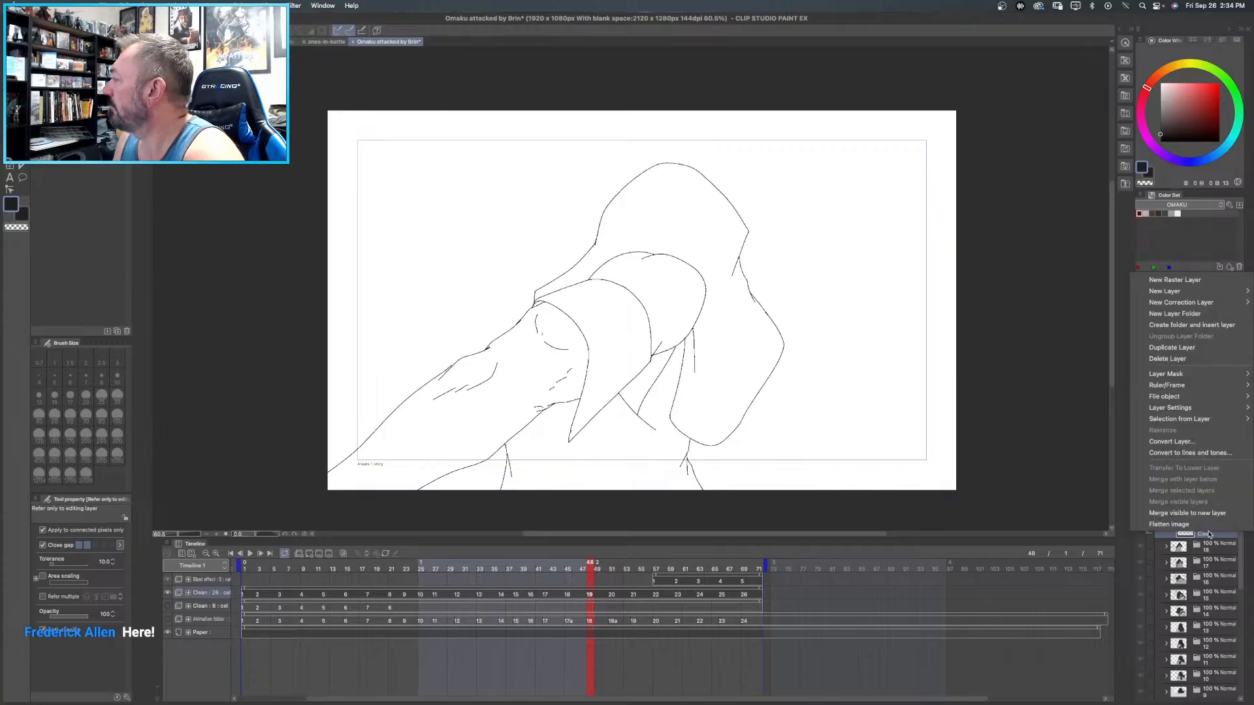
{"action": "left_click", "coordinate": [1202, 347]}
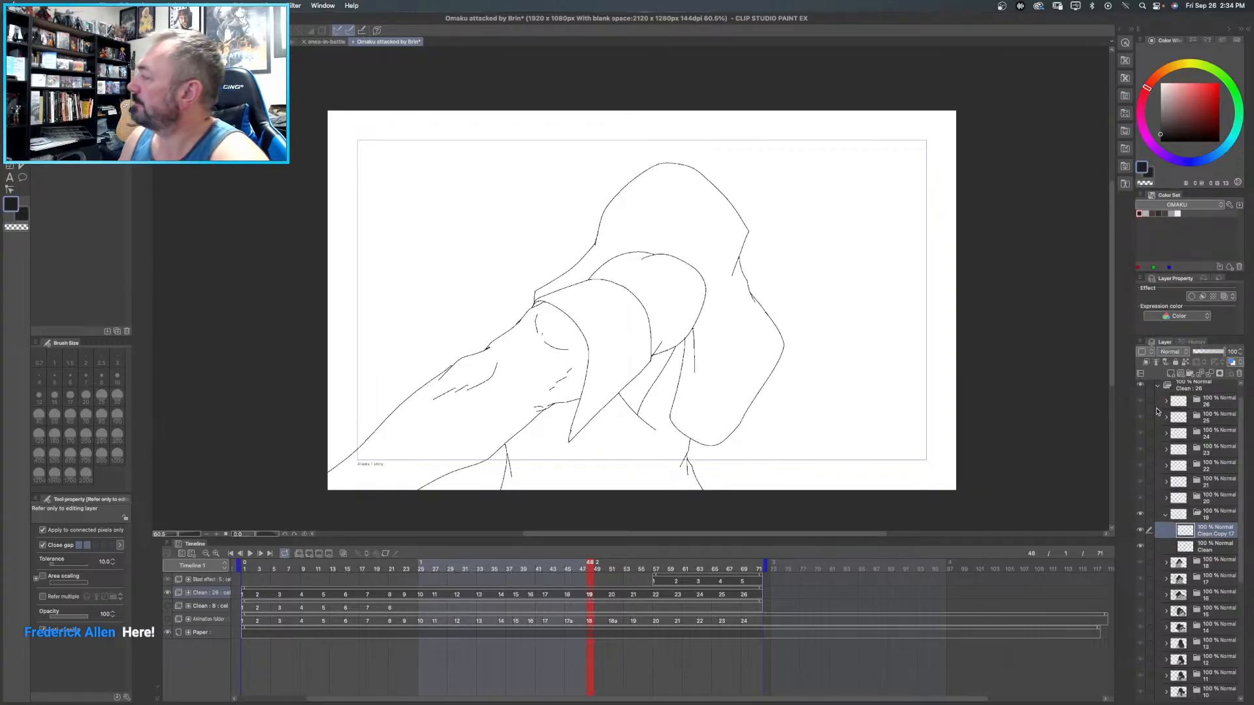
- Fill frame 19's torso garment below the arm with medium grey, and the large sleeve and band around the arm with near-black
{"action": "left_click", "coordinate": [1174, 213]}
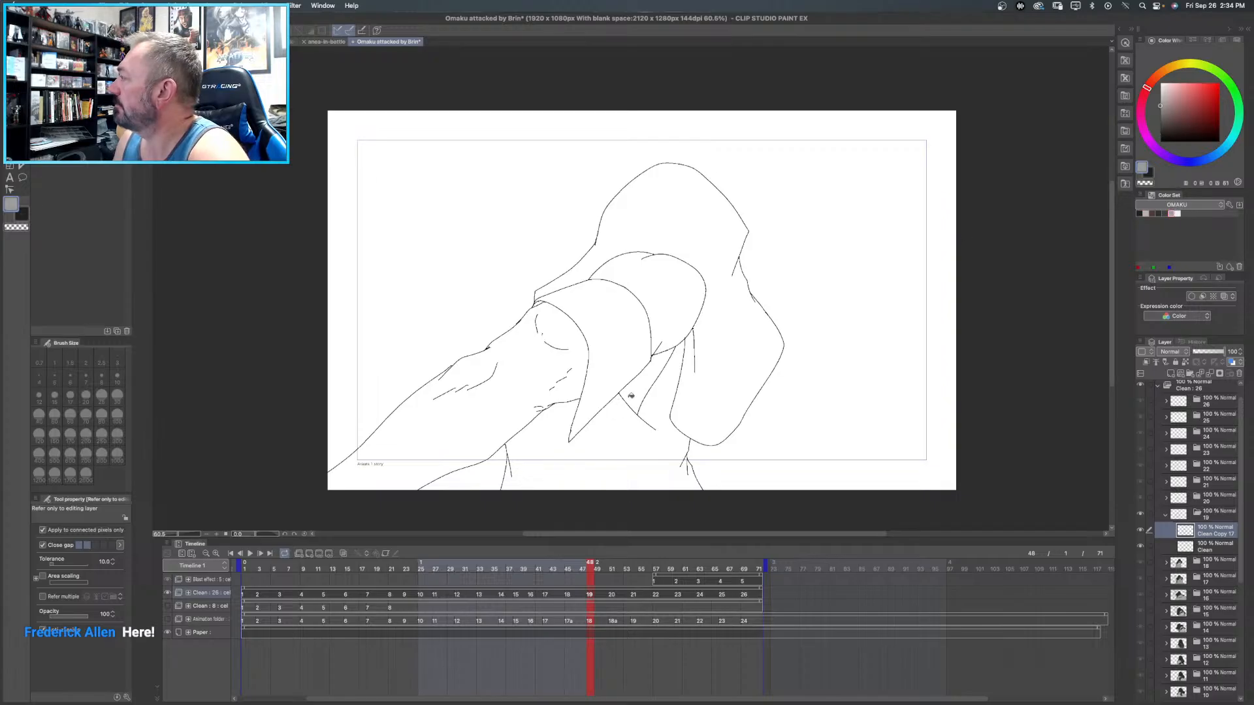
{"action": "left_click", "coordinate": [620, 458]}
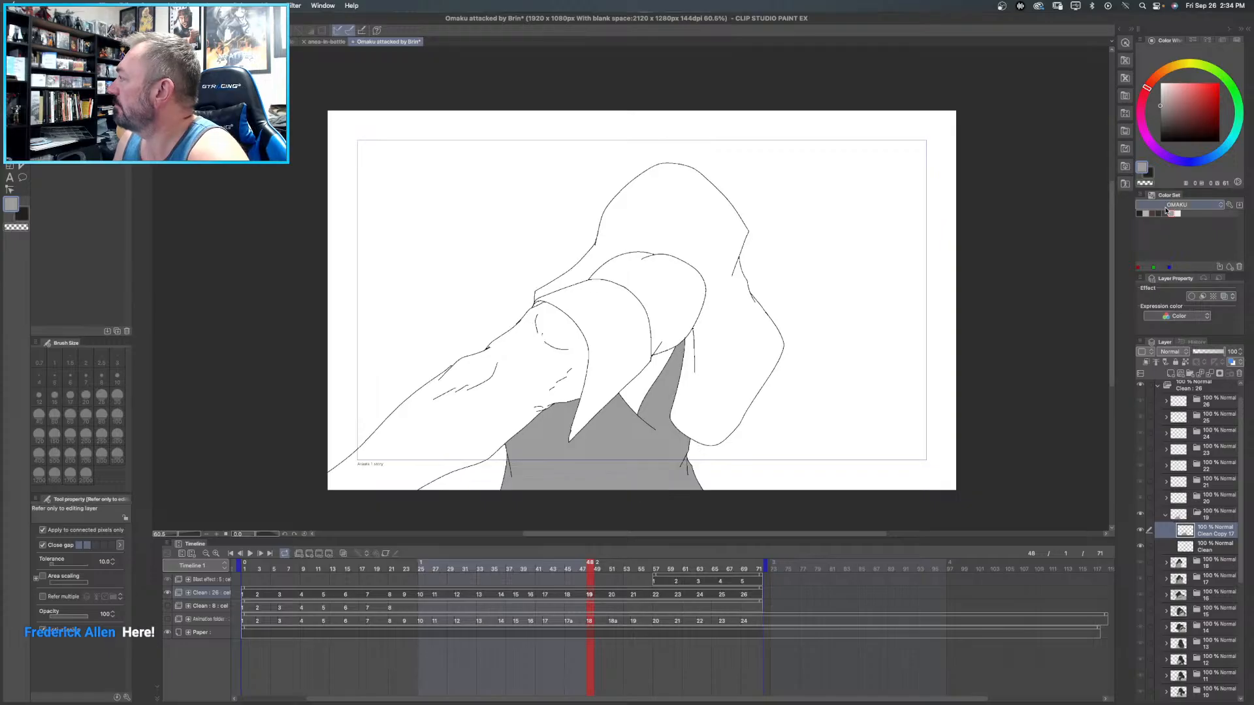
{"action": "left_click", "coordinate": [1165, 214]}
{"action": "left_click", "coordinate": [1158, 213]}
{"action": "left_click", "coordinate": [641, 218]}
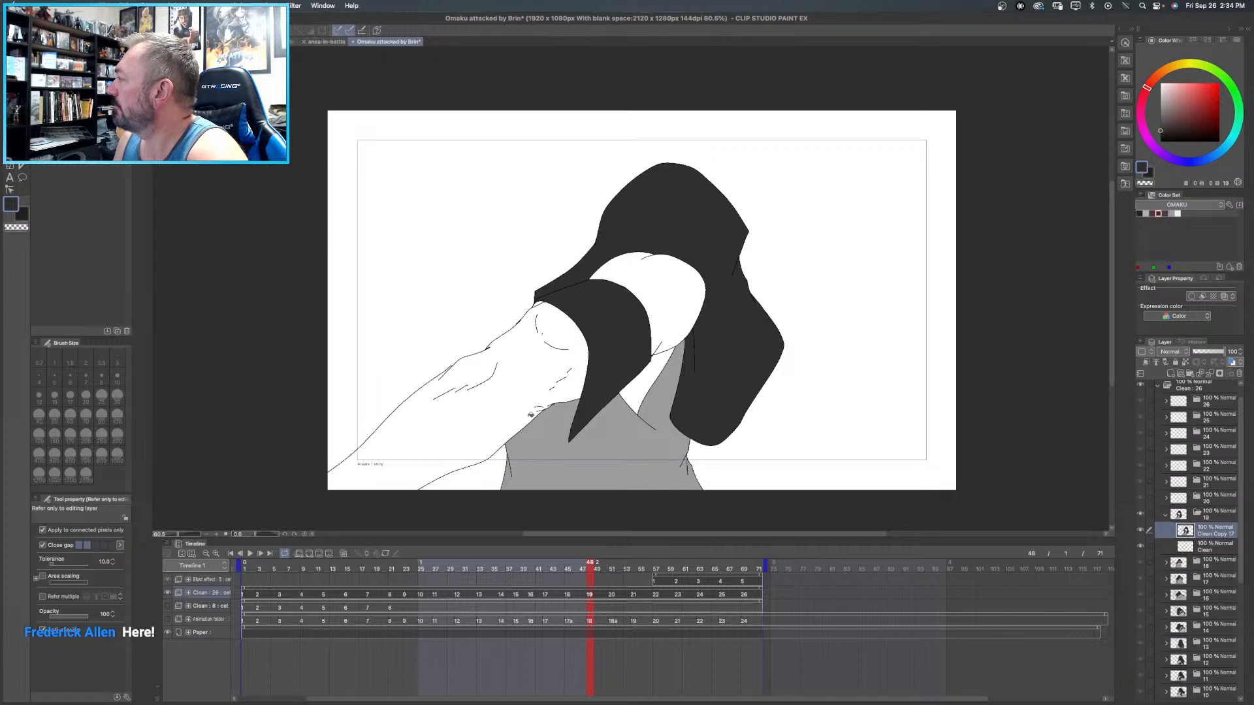
- Fill frame 19's forearm, upper arm and the small area between the arm and the torso garment with light warm grey
{"action": "left_click", "coordinate": [1158, 213]}
{"action": "left_click", "coordinate": [519, 353]}
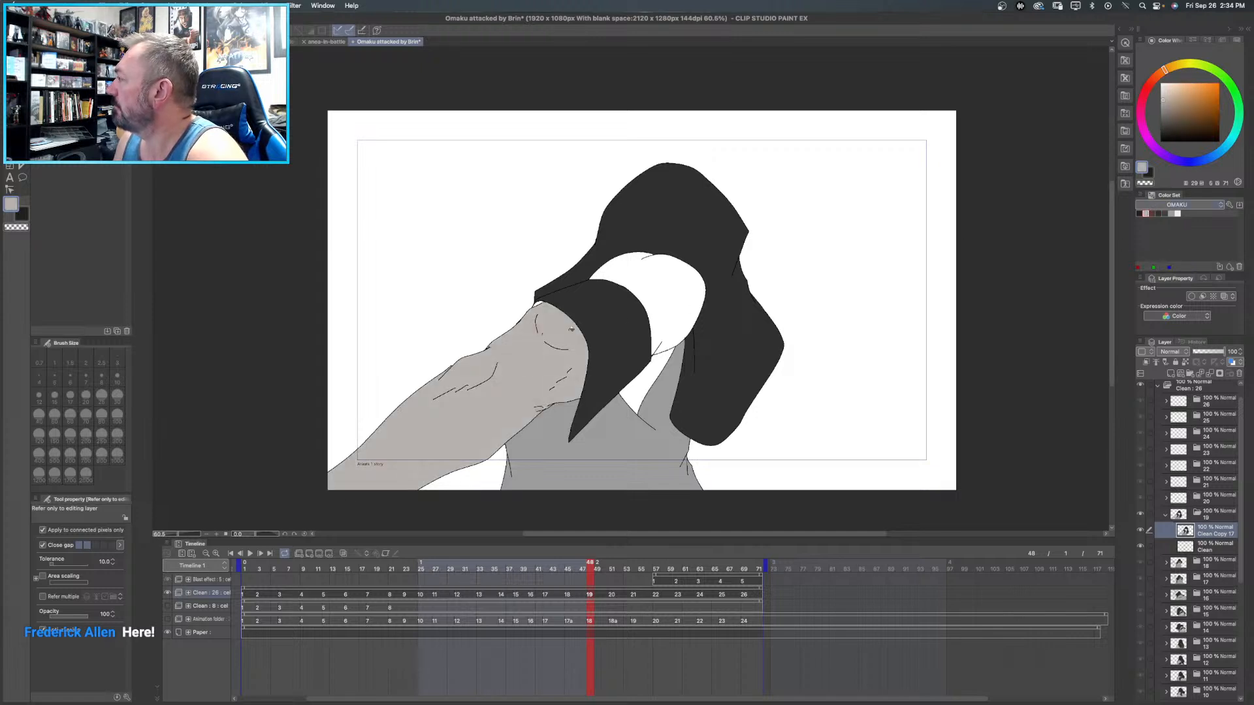
{"action": "left_click", "coordinate": [686, 259]}
{"action": "key", "text": "super+z"}
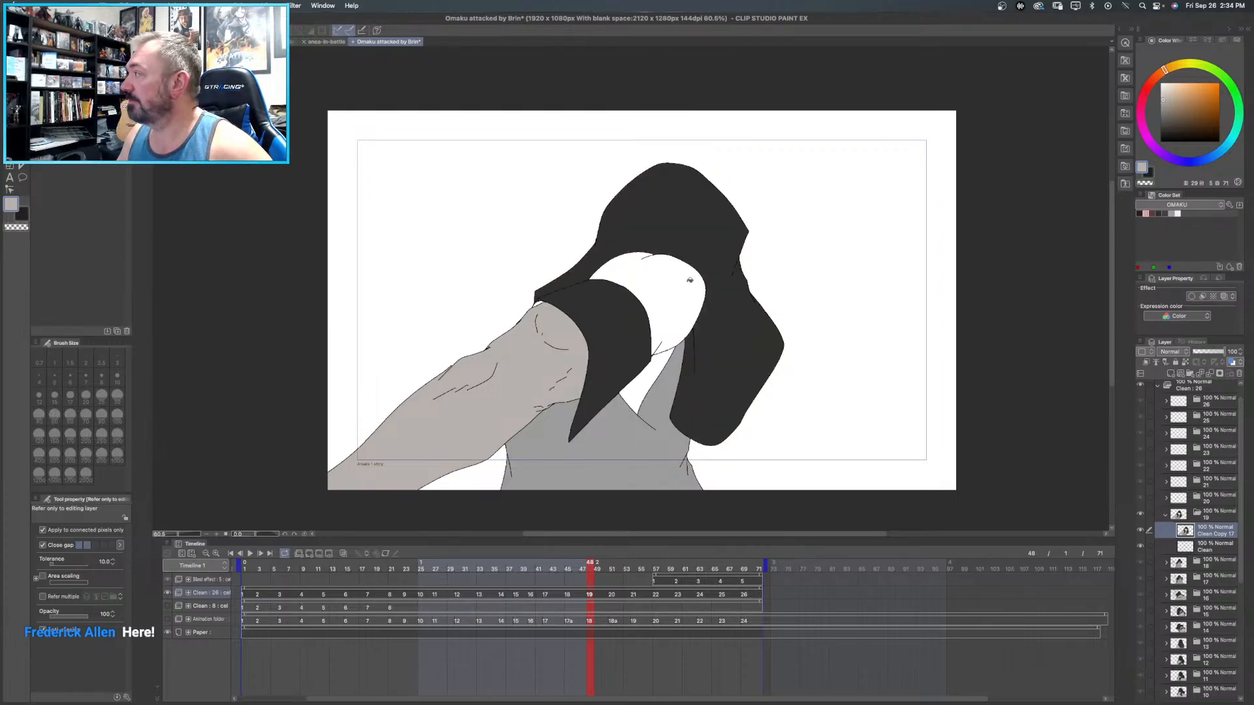
{"action": "left_click", "coordinate": [686, 292]}
{"action": "left_click", "coordinate": [664, 379]}
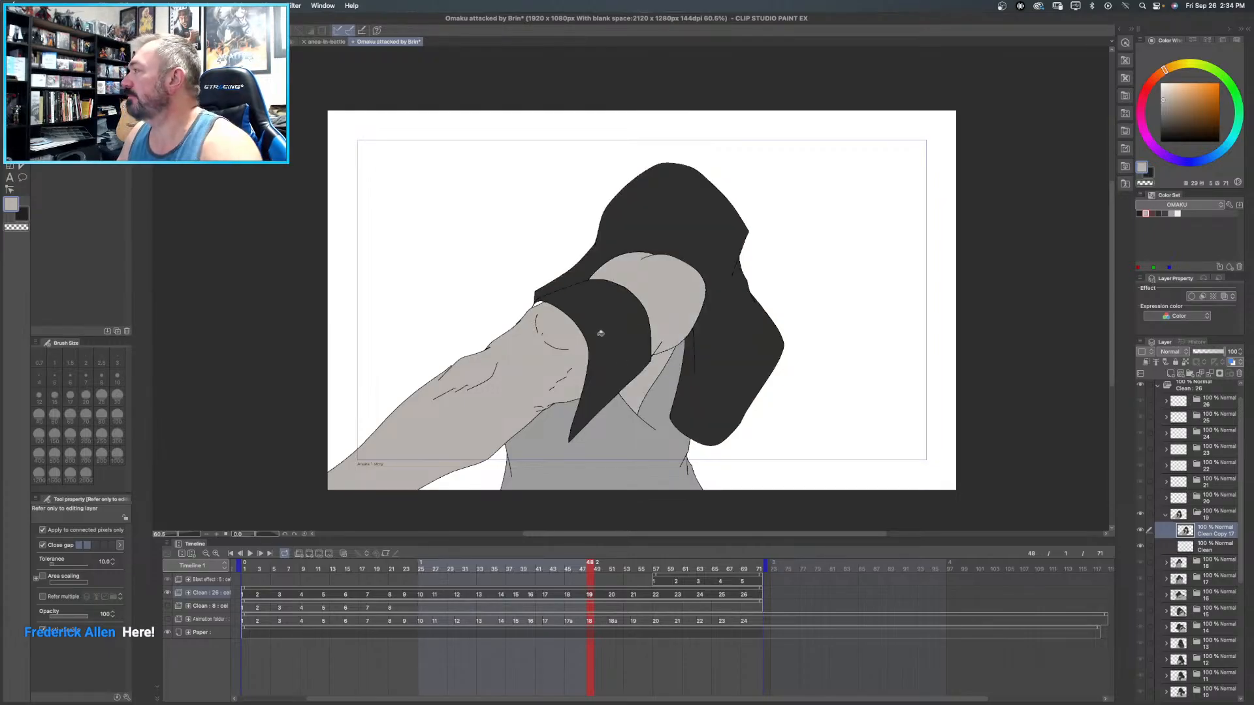
- Collapse the frame 19 folder, expand the frame 20 folder and duplicate its Clean layer
{"action": "left_click", "coordinate": [1140, 213]}
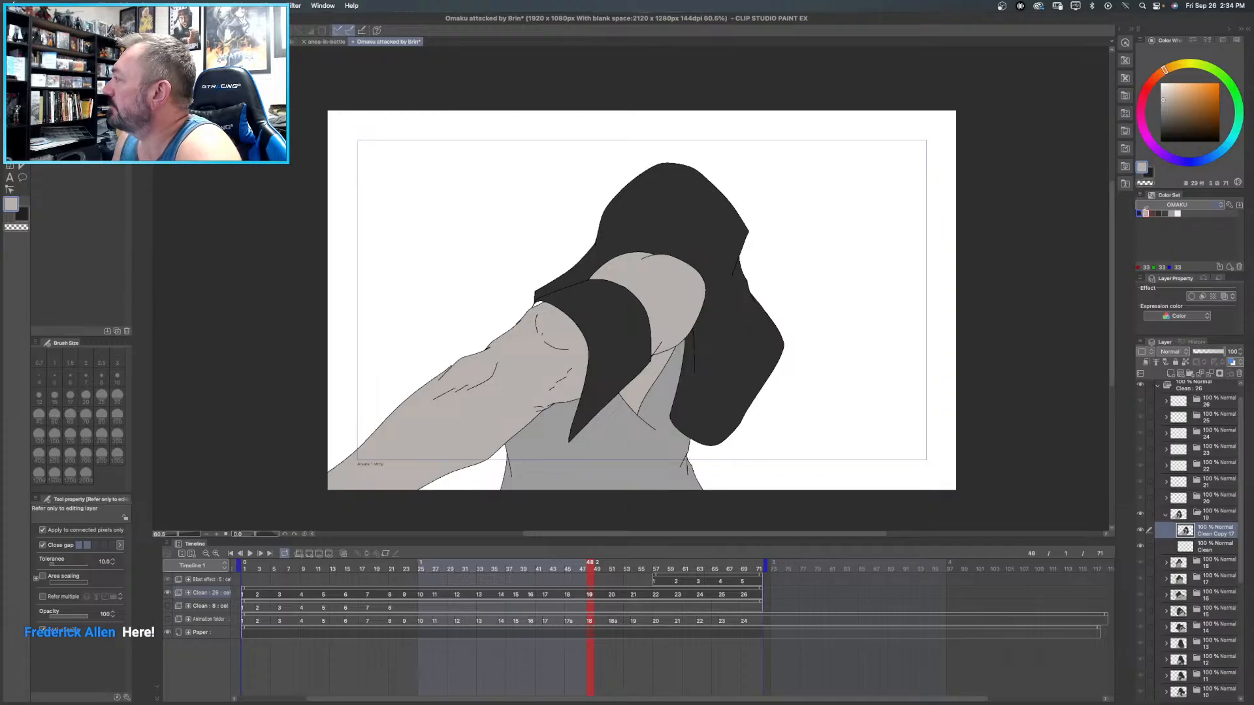
{"action": "left_click", "coordinate": [1141, 213]}
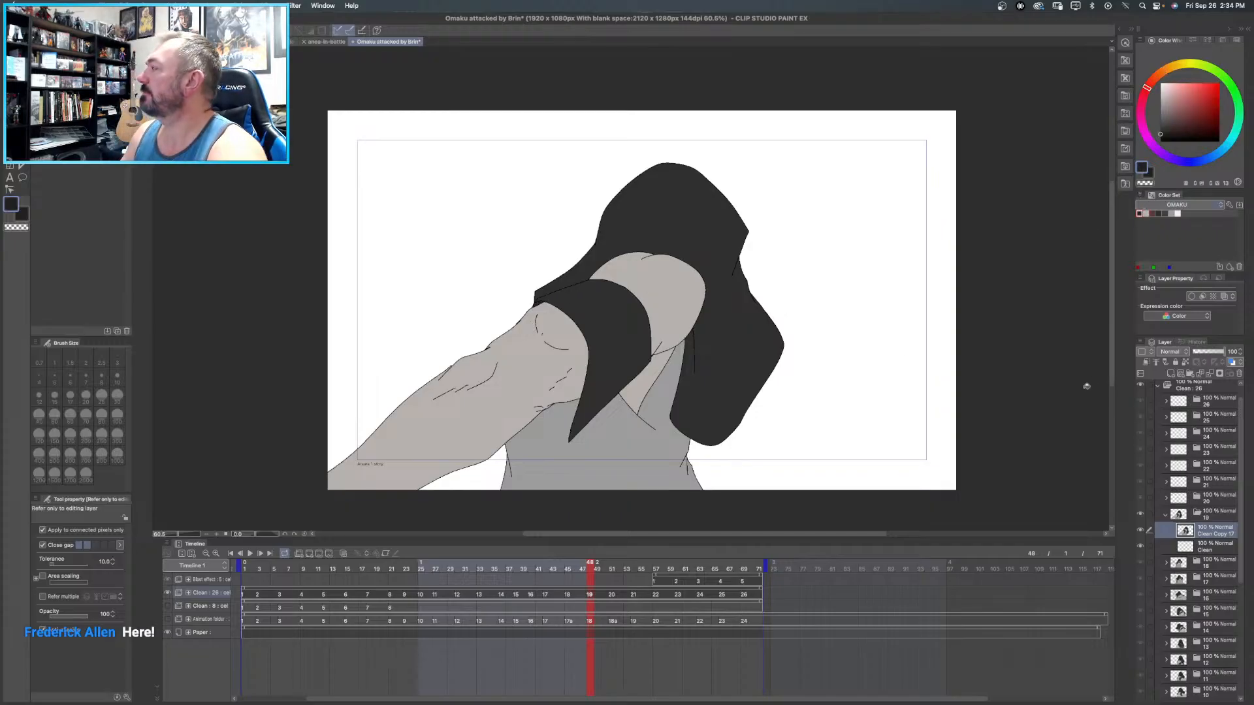
{"action": "left_click", "coordinate": [1166, 515]}
{"action": "left_click", "coordinate": [1166, 498]}
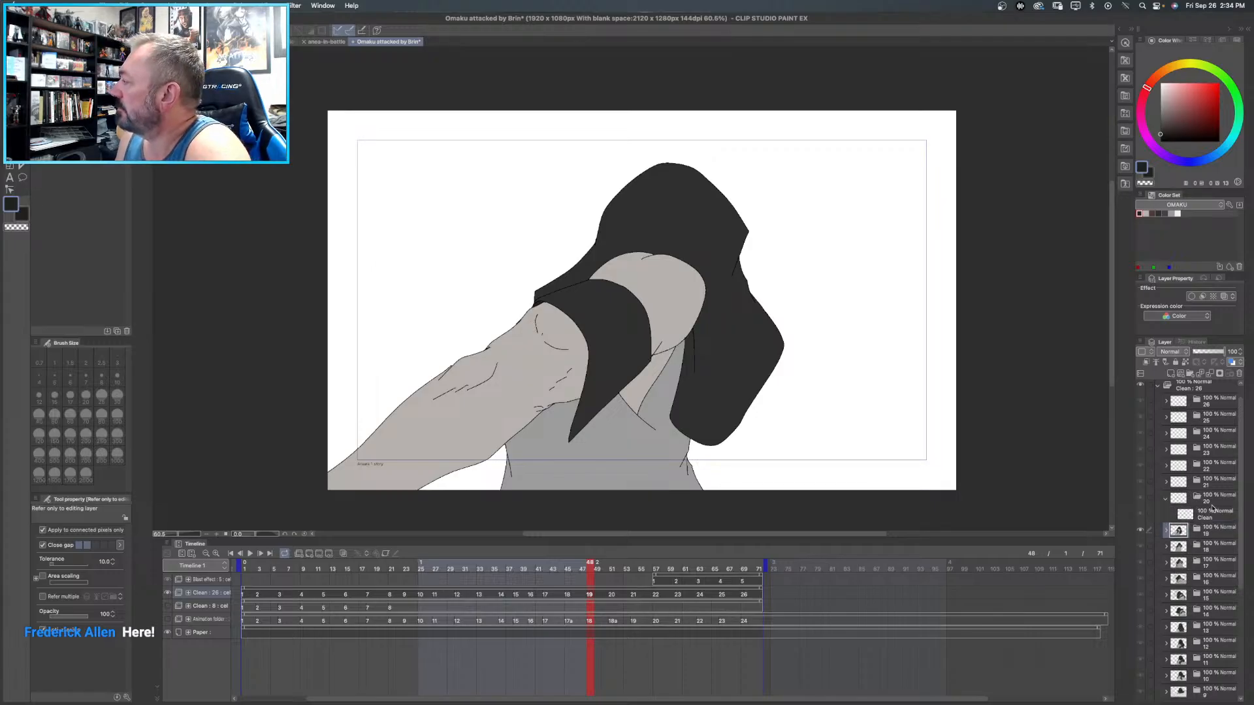
{"action": "left_click", "coordinate": [1207, 517]}
{"action": "right_click", "coordinate": [1207, 517]}
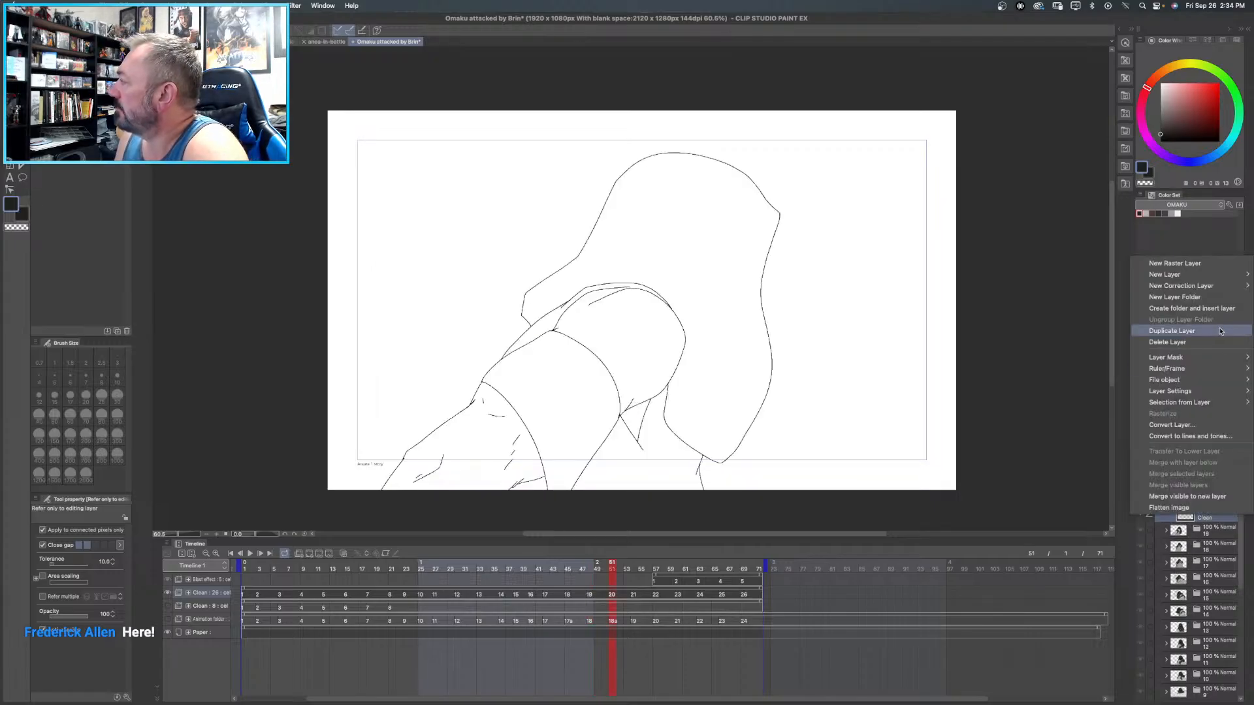
{"action": "left_click", "coordinate": [1219, 331]}
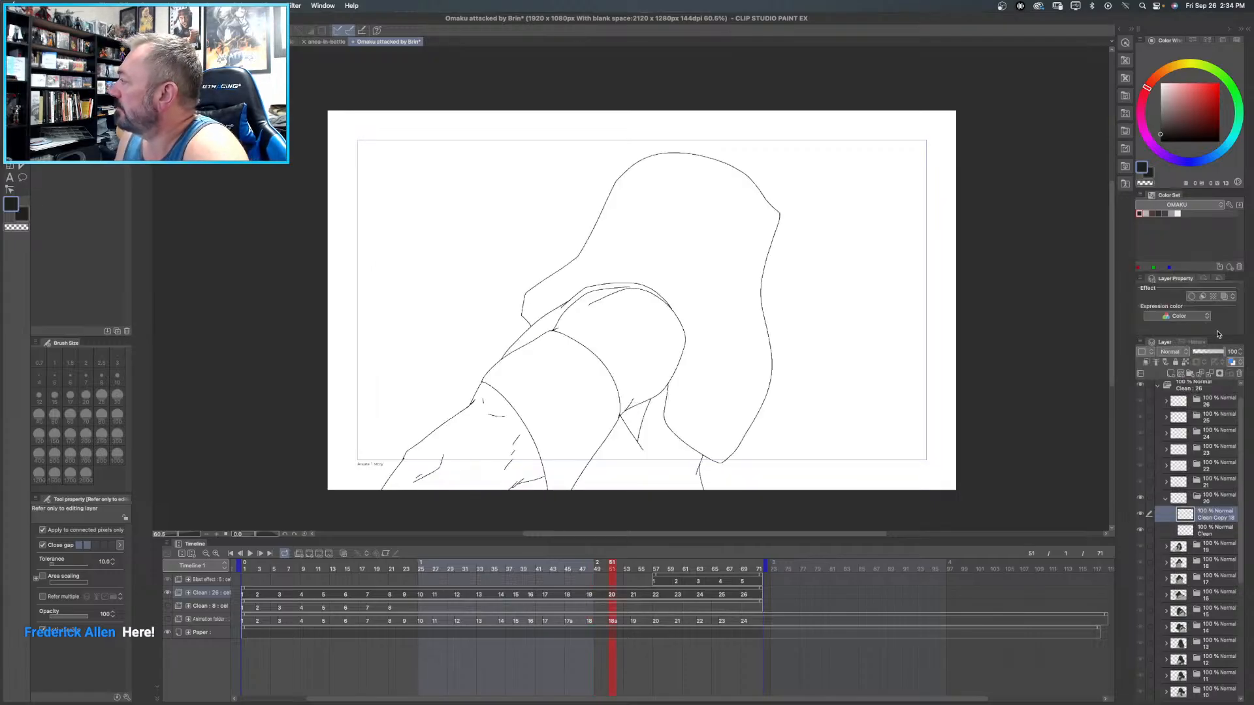
- Fill frame 20's upper arm, forearm and the small area between the arm and the torso garment with light warm grey
{"action": "left_click", "coordinate": [1146, 214]}
{"action": "left_click", "coordinate": [615, 351]}
{"action": "left_click", "coordinate": [475, 426]}
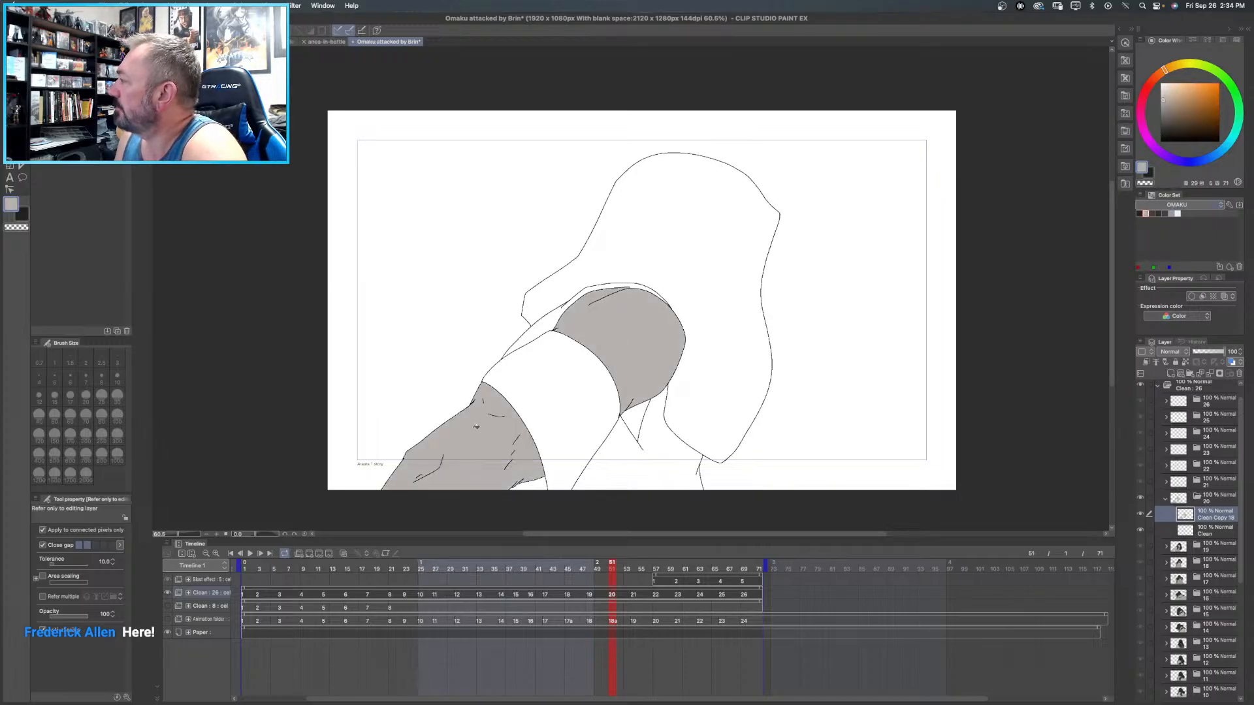
{"action": "left_click", "coordinate": [653, 434]}
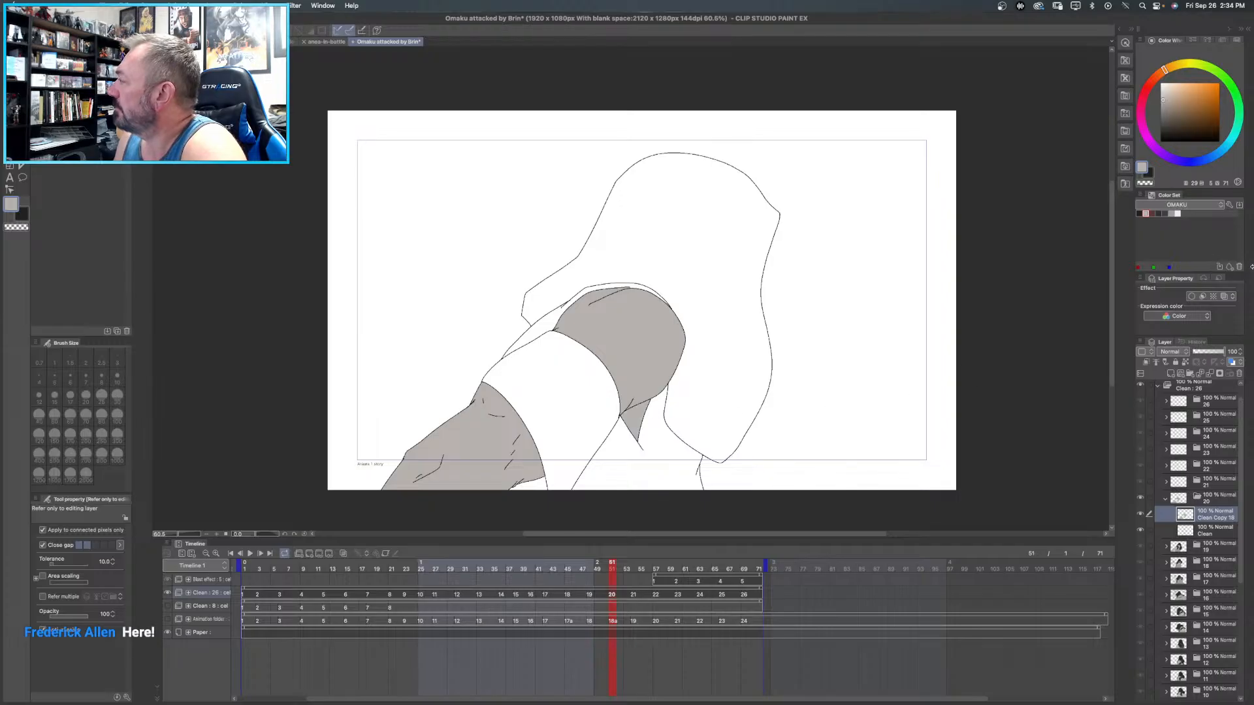
- Fill frame 20's large sleeve and the band around the arm with near-black
{"action": "left_click", "coordinate": [1158, 213]}
{"action": "left_click", "coordinate": [702, 197]}
{"action": "left_click", "coordinate": [538, 377]}
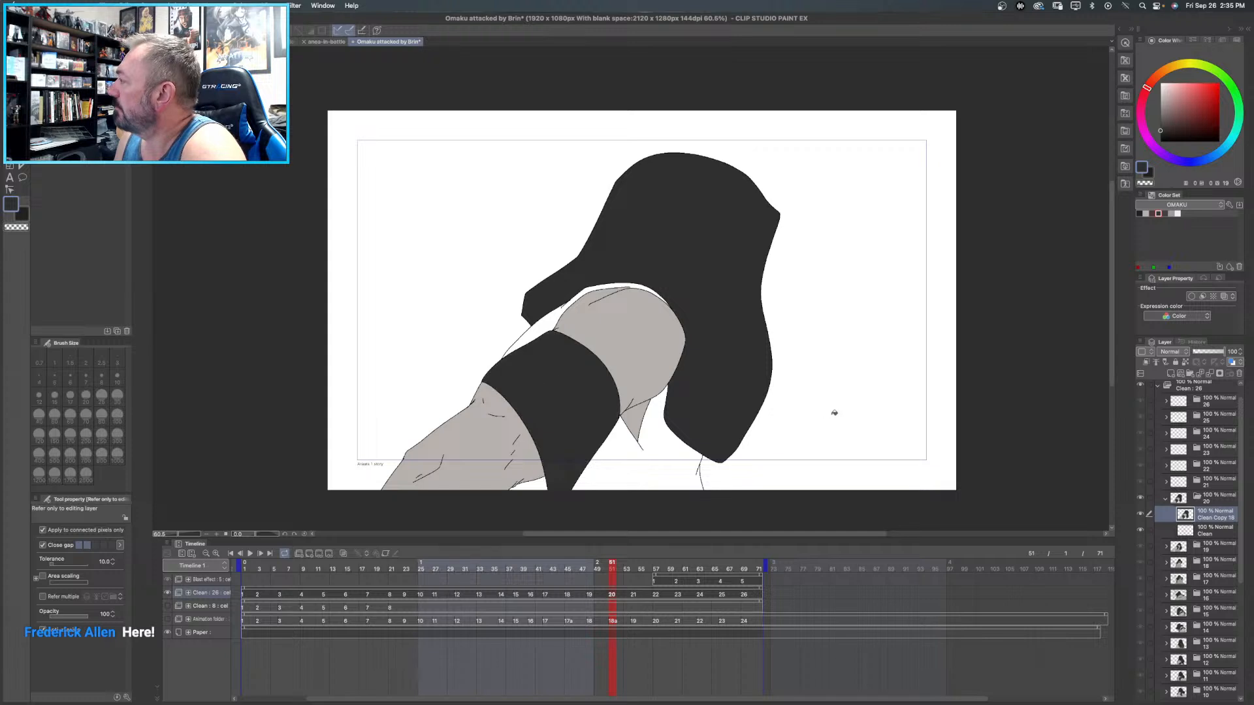
- Fill frame 20's narrow strip above the arm and the torso garment below it with medium grey
{"action": "left_click", "coordinate": [1171, 213]}
{"action": "left_click", "coordinate": [551, 320]}
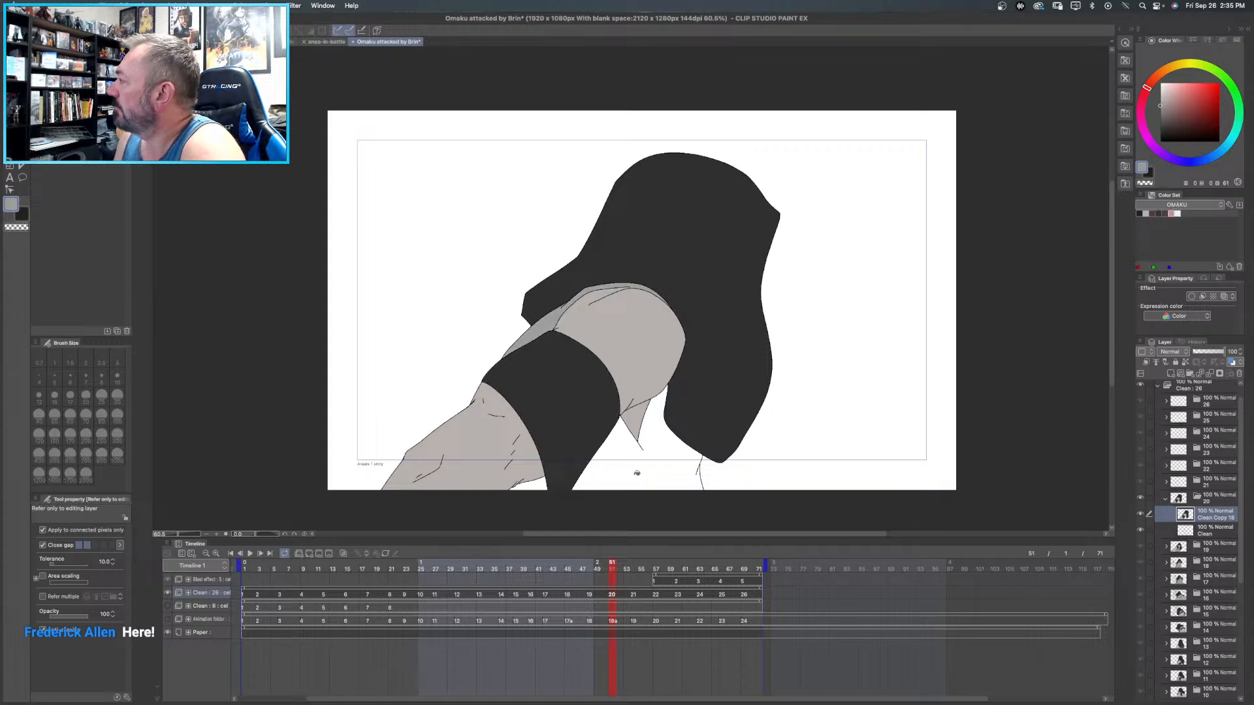
{"action": "left_click", "coordinate": [651, 471]}
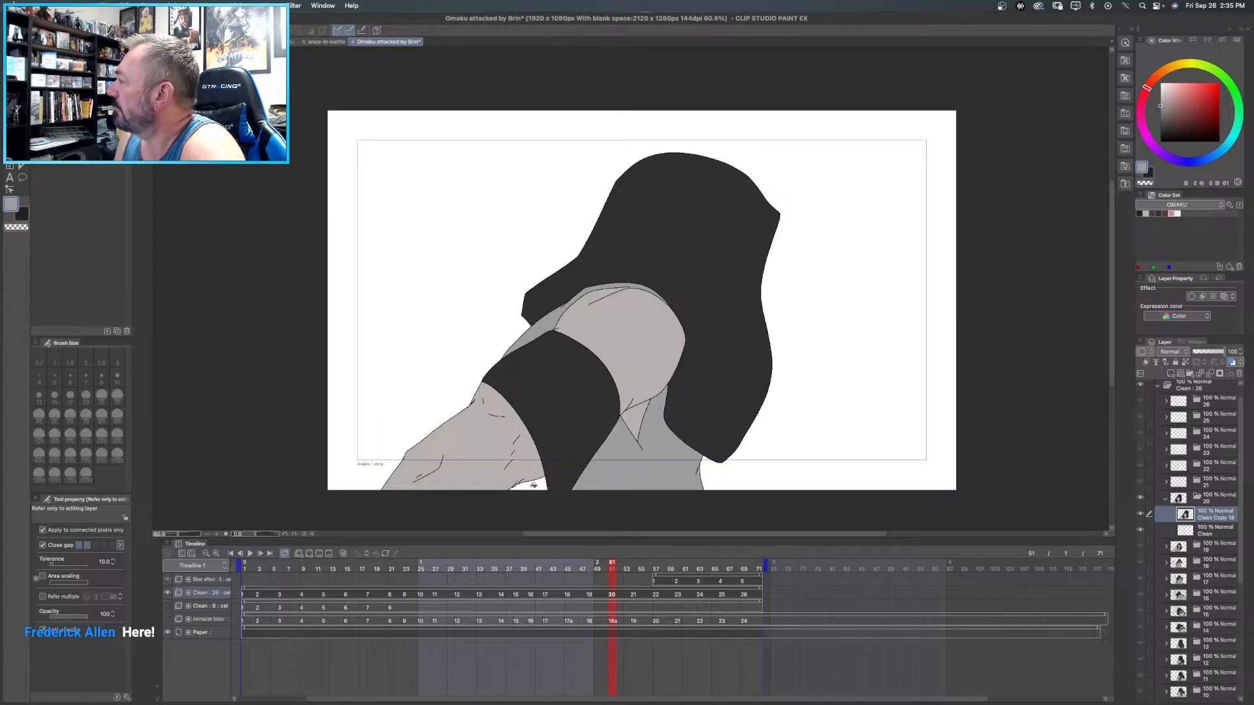
{"action": "left_click", "coordinate": [1140, 213]}
{"action": "left_click", "coordinate": [536, 484]}
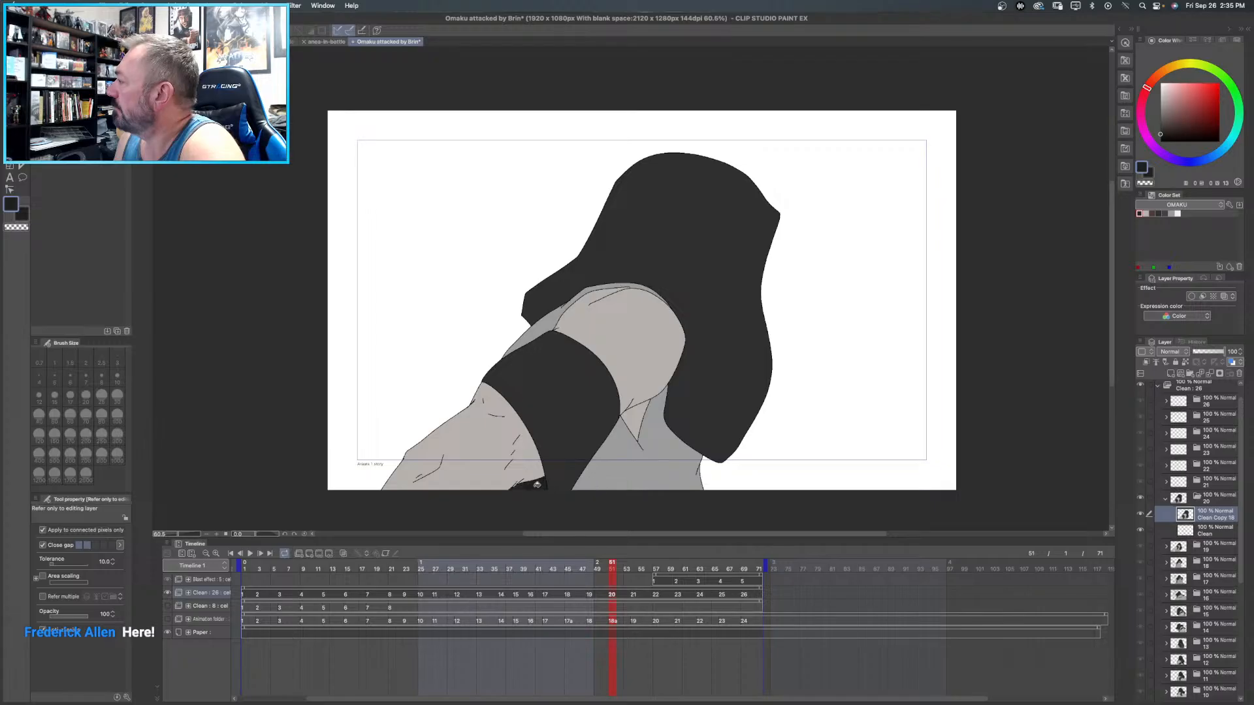
{"action": "key", "text": "super+z"}
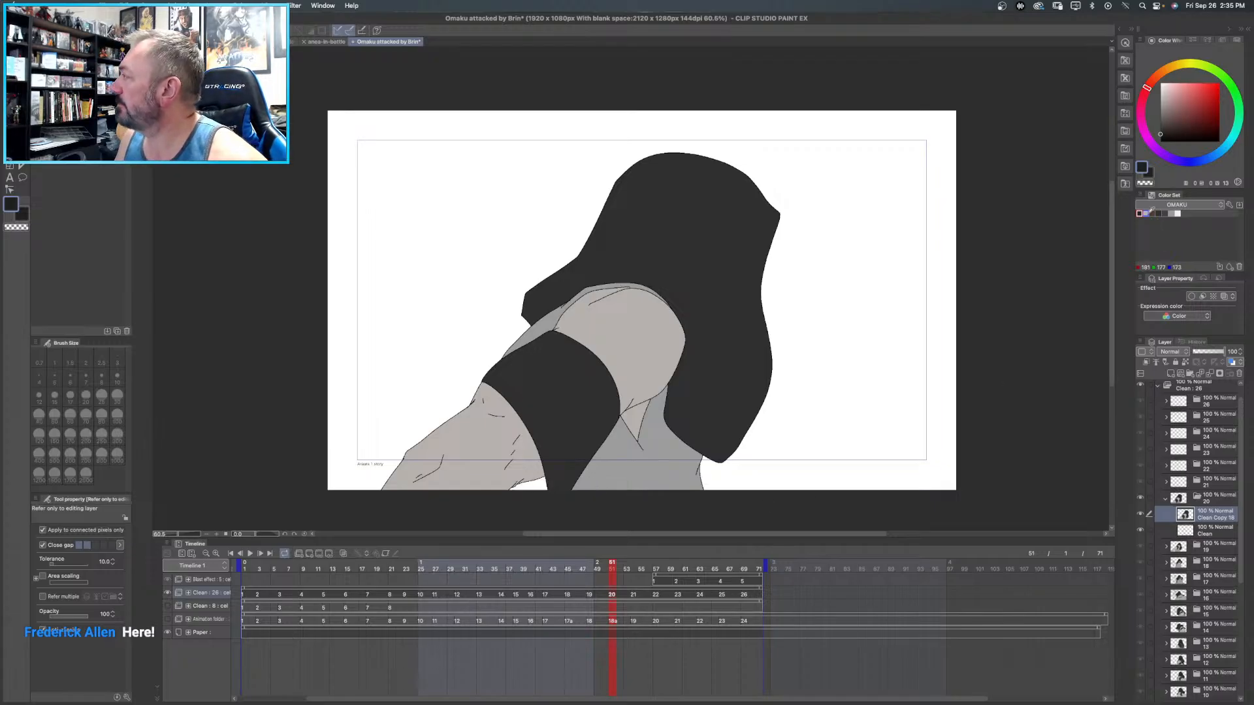
- Fill the small area beneath frame 20's forearm, beside the arm band, with medium grey
{"action": "left_click", "coordinate": [1171, 213]}
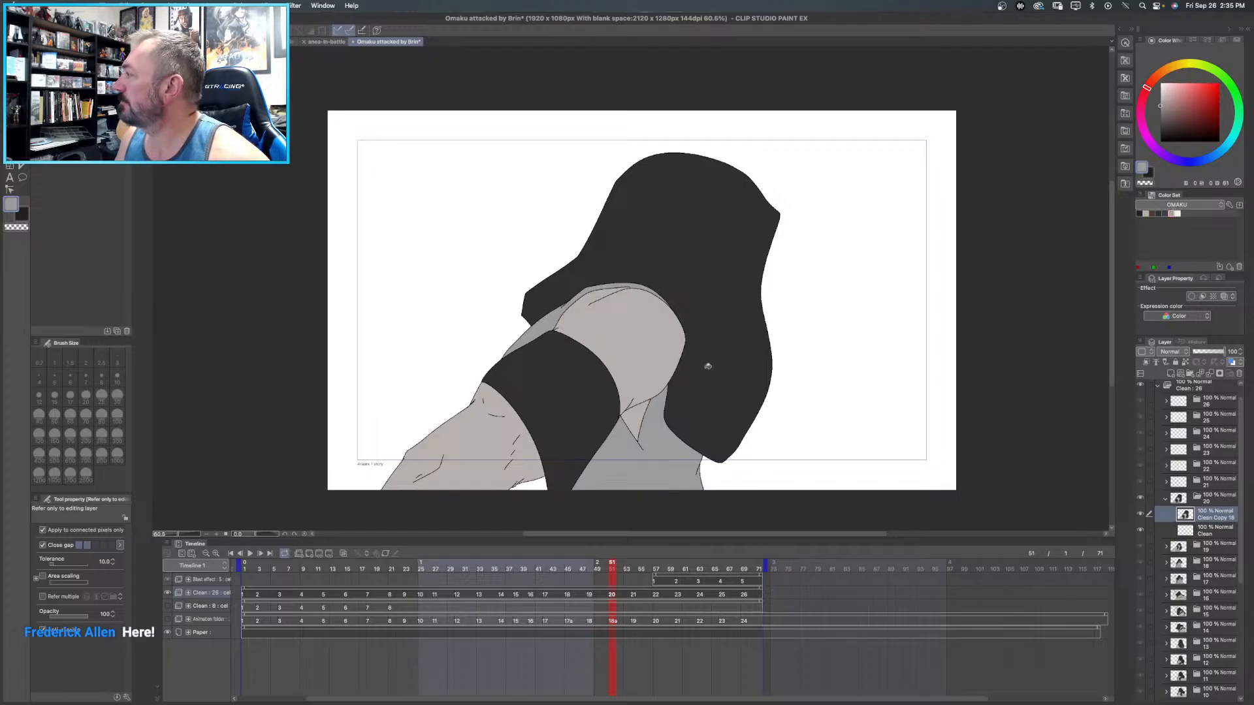
{"action": "left_click", "coordinate": [544, 483]}
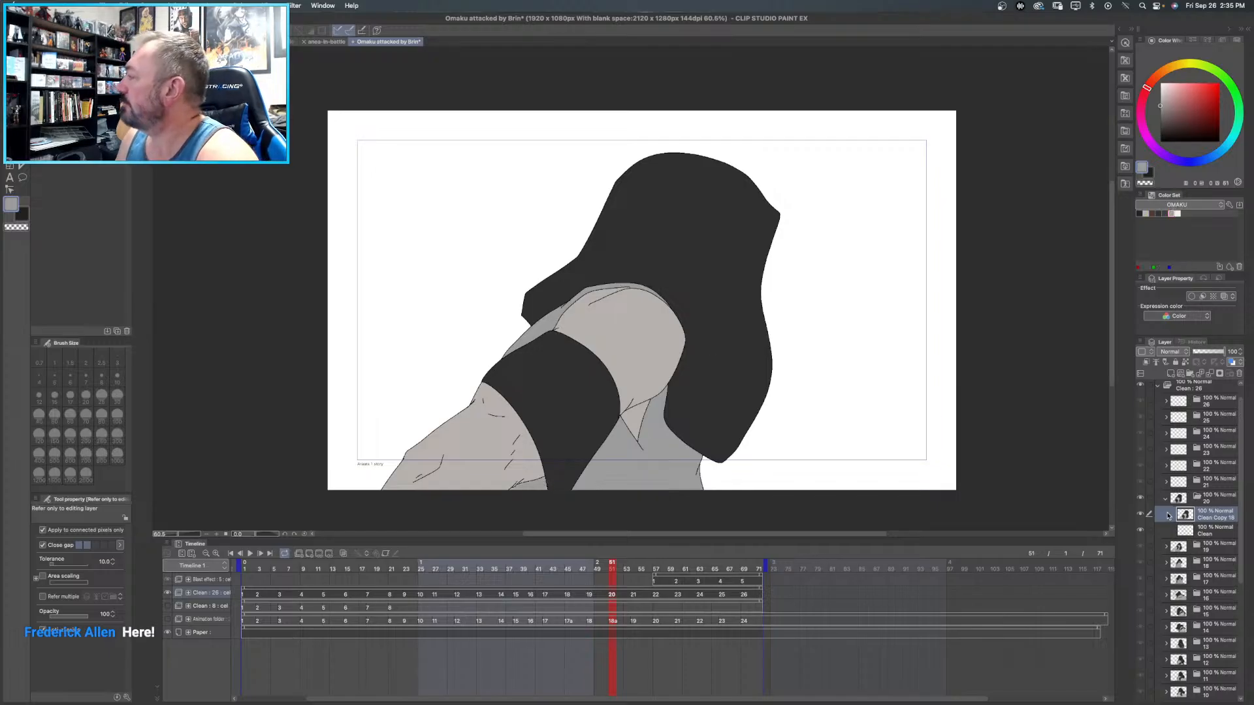
- Collapse the frame 20 folder, expand the frame 21 folder and duplicate its Clean layer
{"action": "left_click", "coordinate": [1166, 498]}
{"action": "left_click", "coordinate": [1225, 487]}
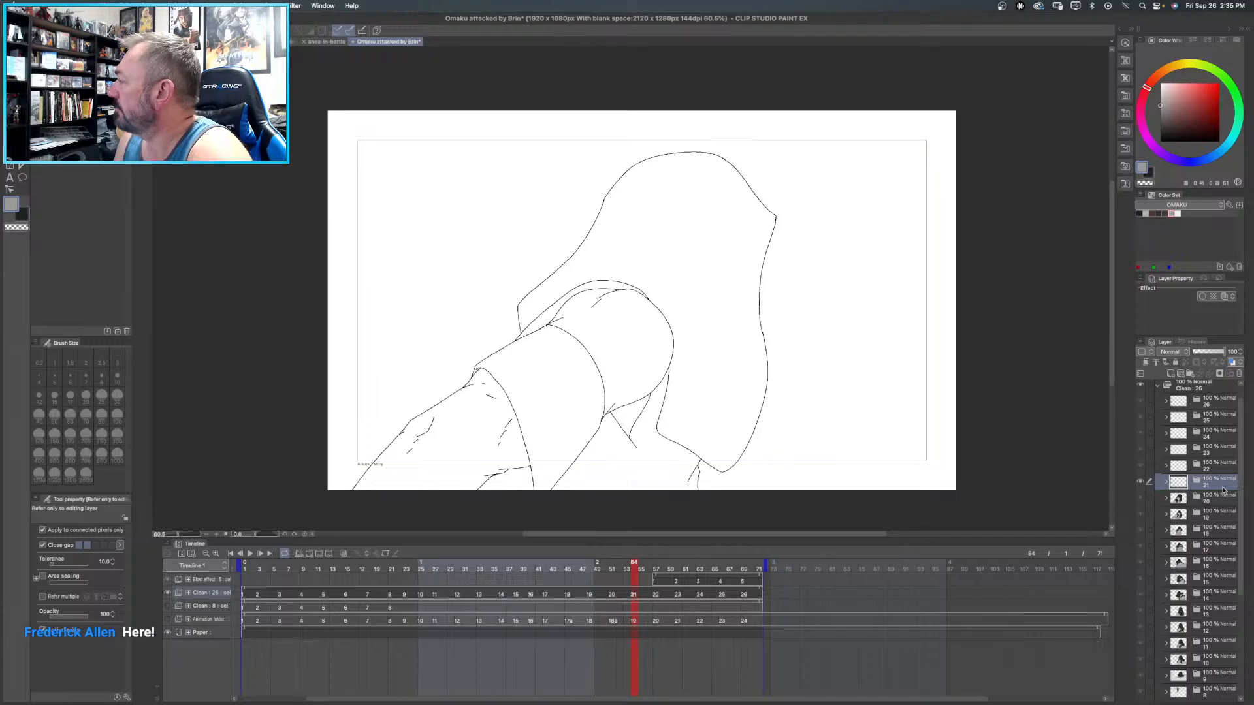
{"action": "right_click", "coordinate": [1216, 504]}
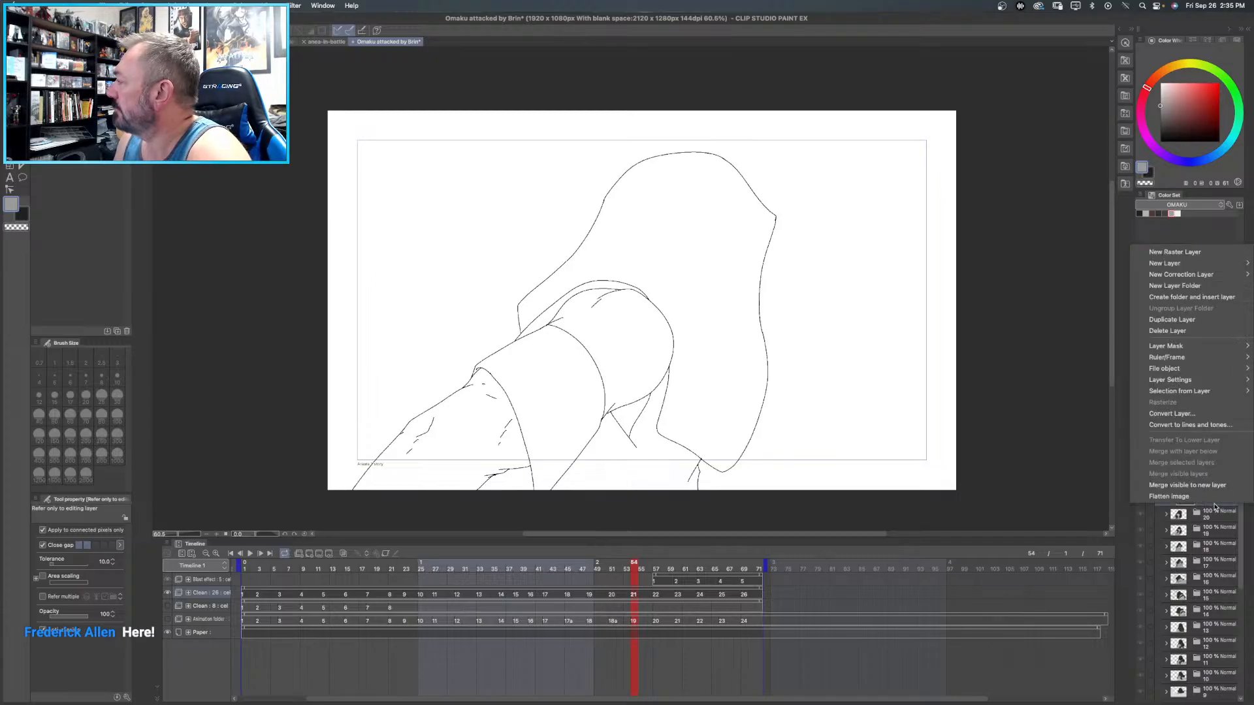
{"action": "left_click", "coordinate": [1171, 319]}
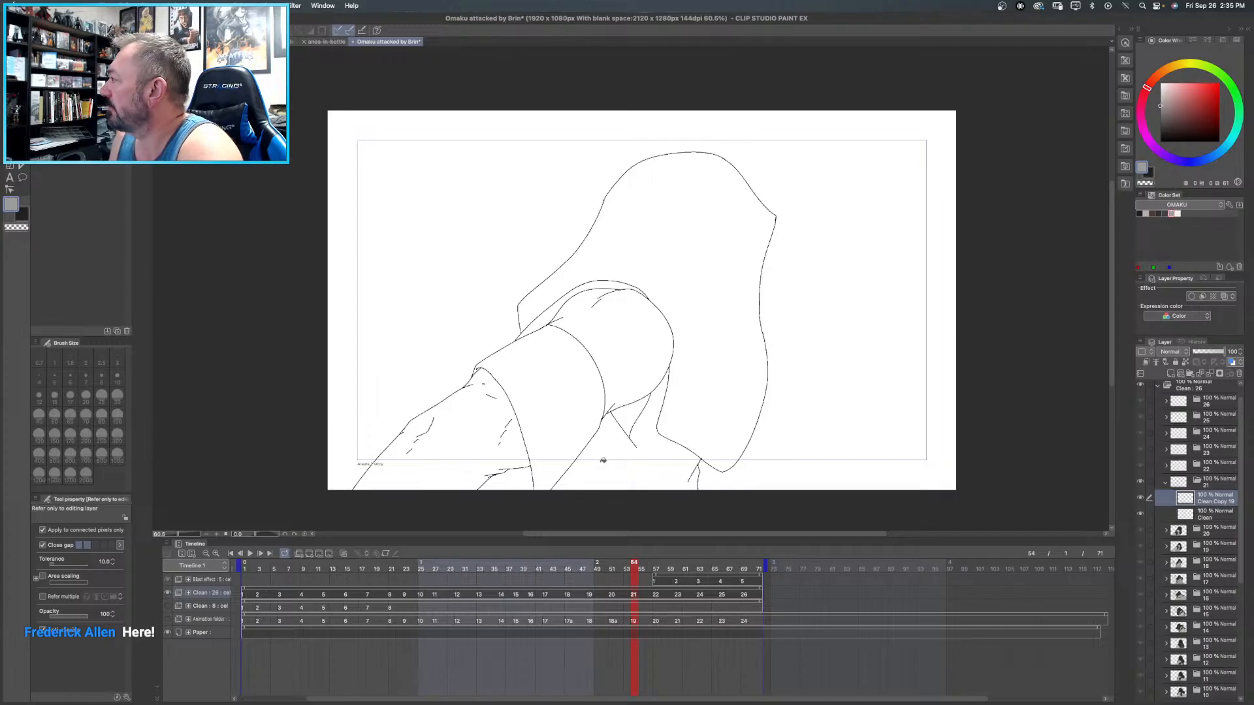
- Fill frame 21's torso garment, the narrow strip above the arm and the area beneath the forearm with medium grey
{"action": "left_click", "coordinate": [606, 447]}
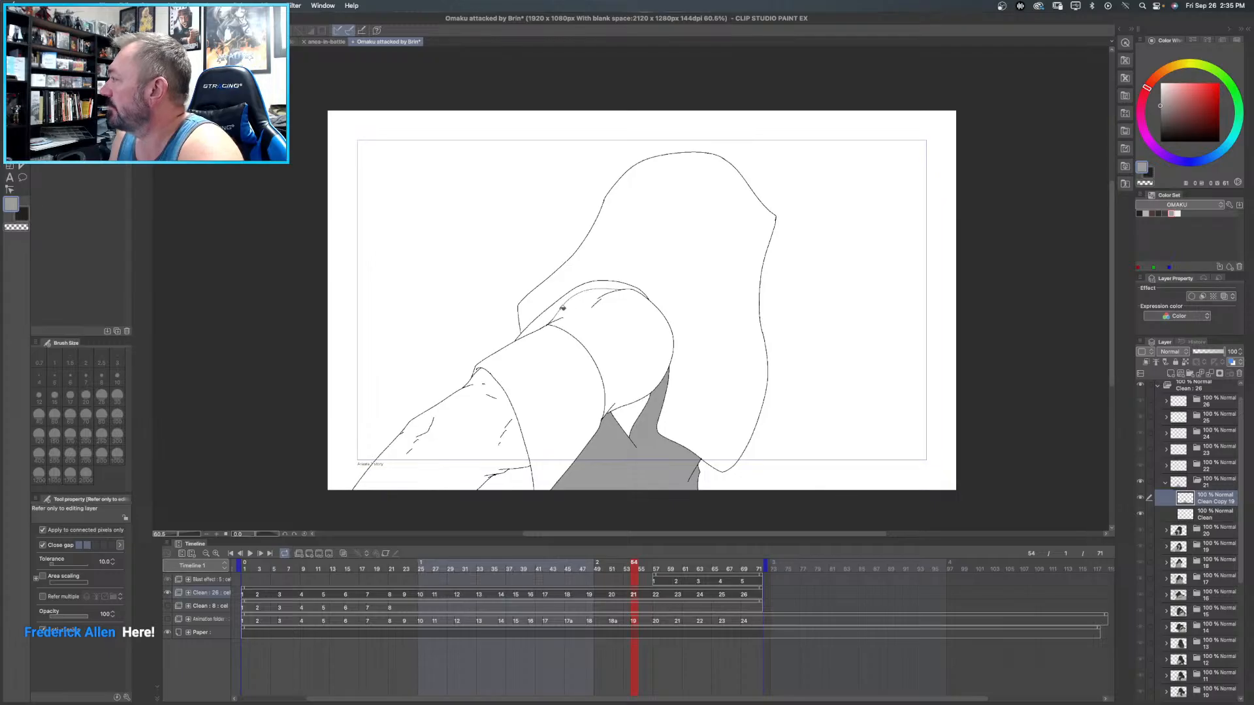
{"action": "left_click", "coordinate": [562, 309]}
{"action": "left_click", "coordinate": [527, 474]}
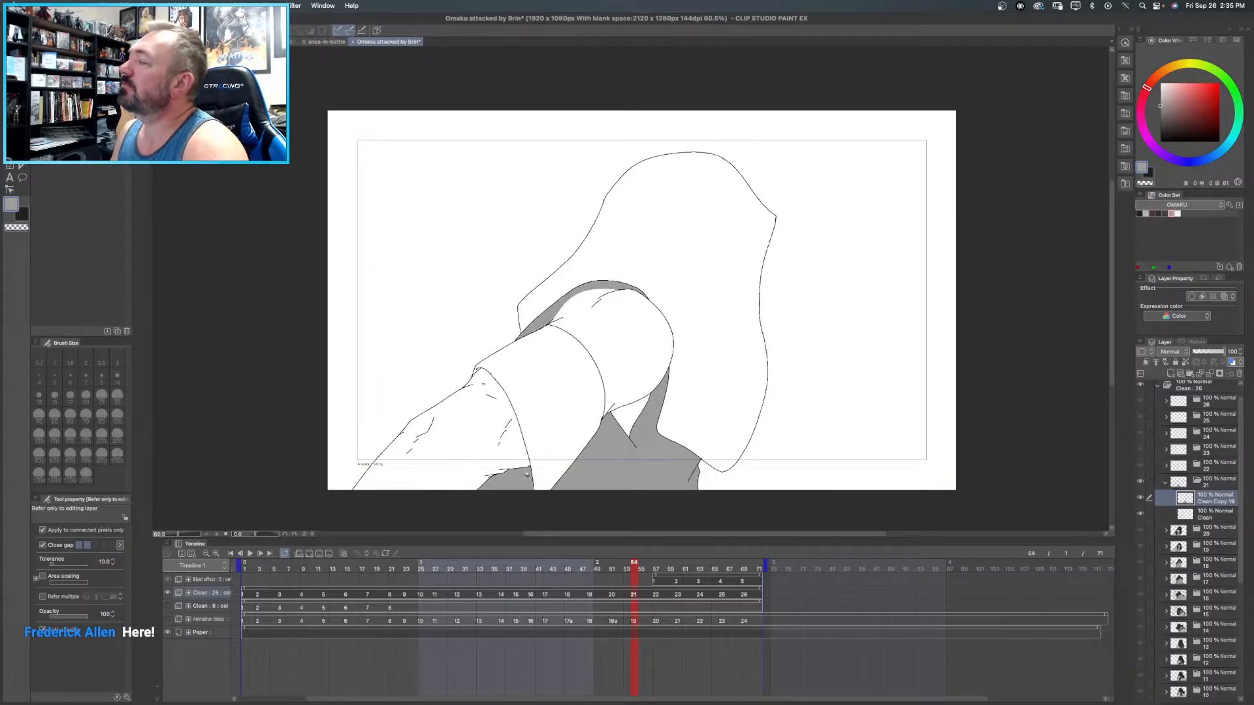
- Fill frame 21's large sleeve and the band around the arm with near-black
{"action": "left_click", "coordinate": [1164, 212]}
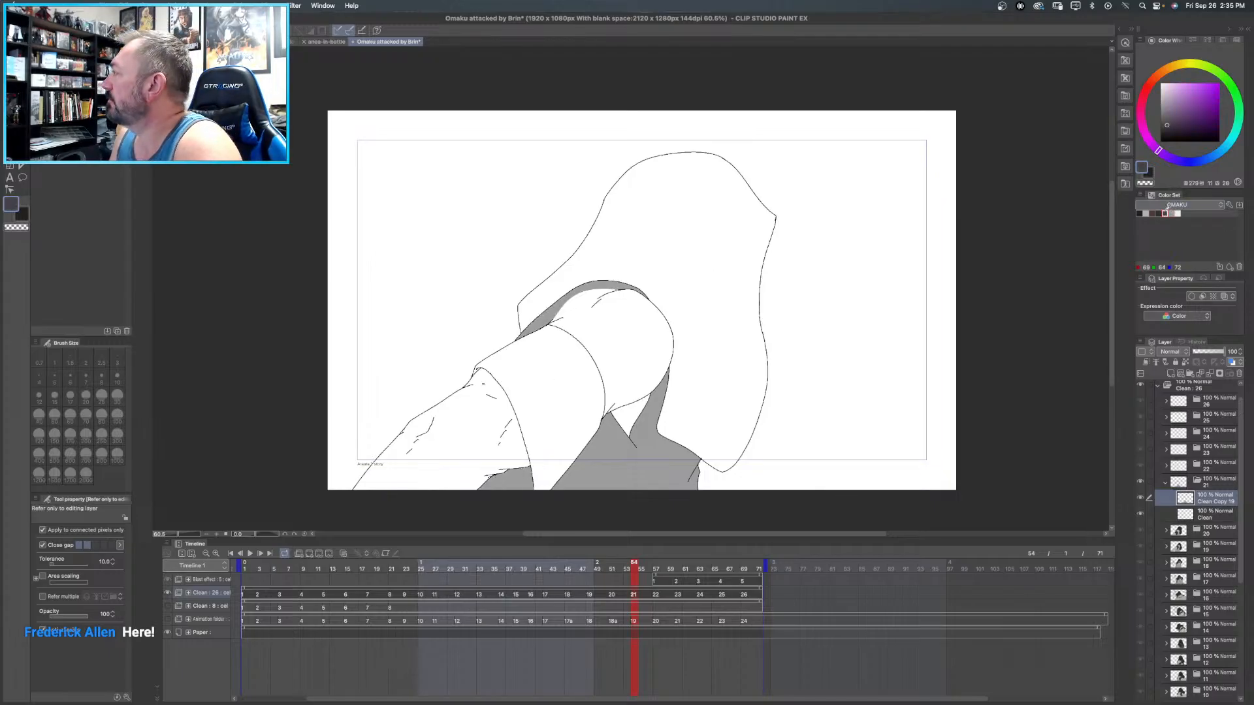
{"action": "left_click", "coordinate": [1158, 213]}
{"action": "left_click", "coordinate": [684, 200]}
{"action": "left_click", "coordinate": [554, 357]}
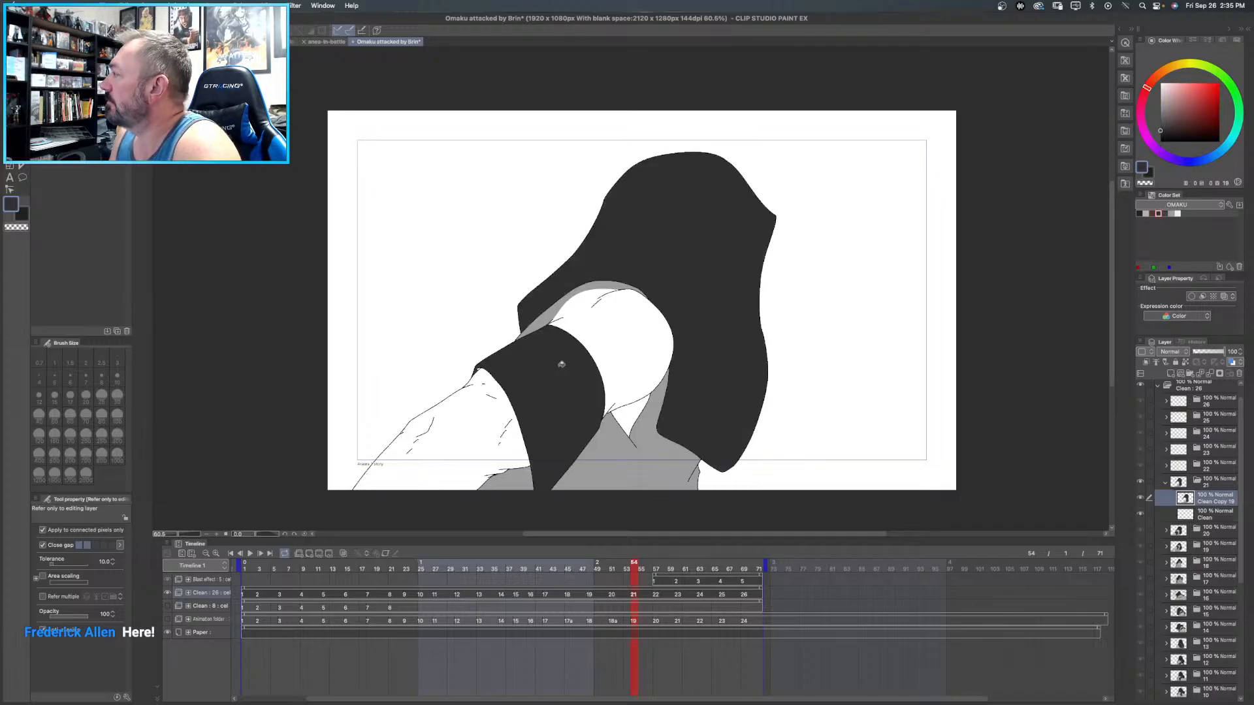
- Fill frame 21's upper arm, forearm and the small area between the arm and the torso garment with light warm grey
{"action": "scroll", "coordinate": [554, 357], "scroll_direction": "up", "scroll_amount": 1}
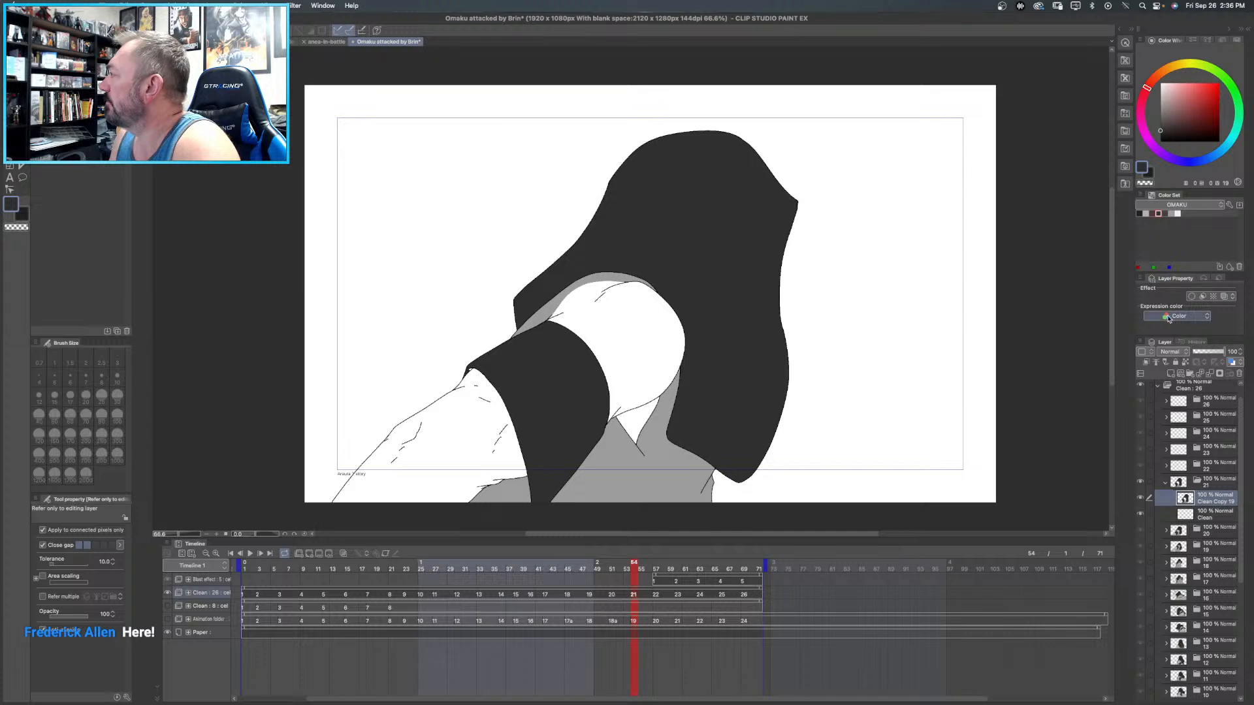
{"action": "left_click", "coordinate": [1146, 212]}
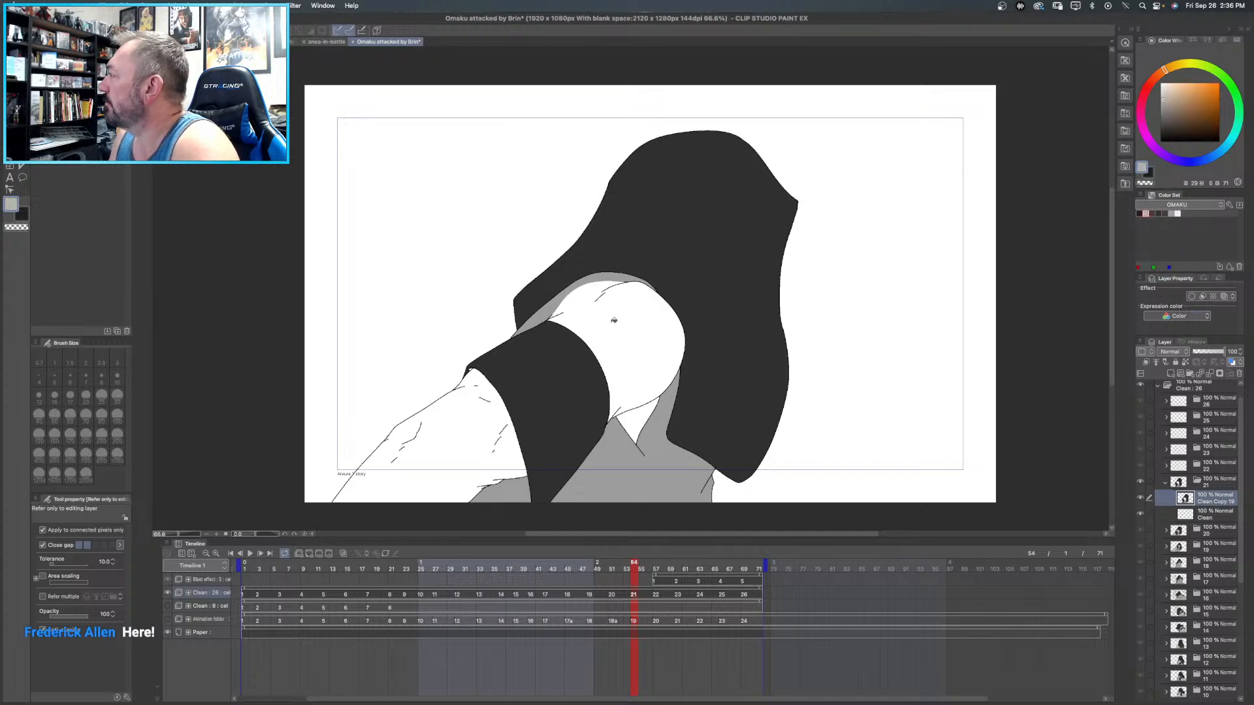
{"action": "left_click", "coordinate": [620, 325]}
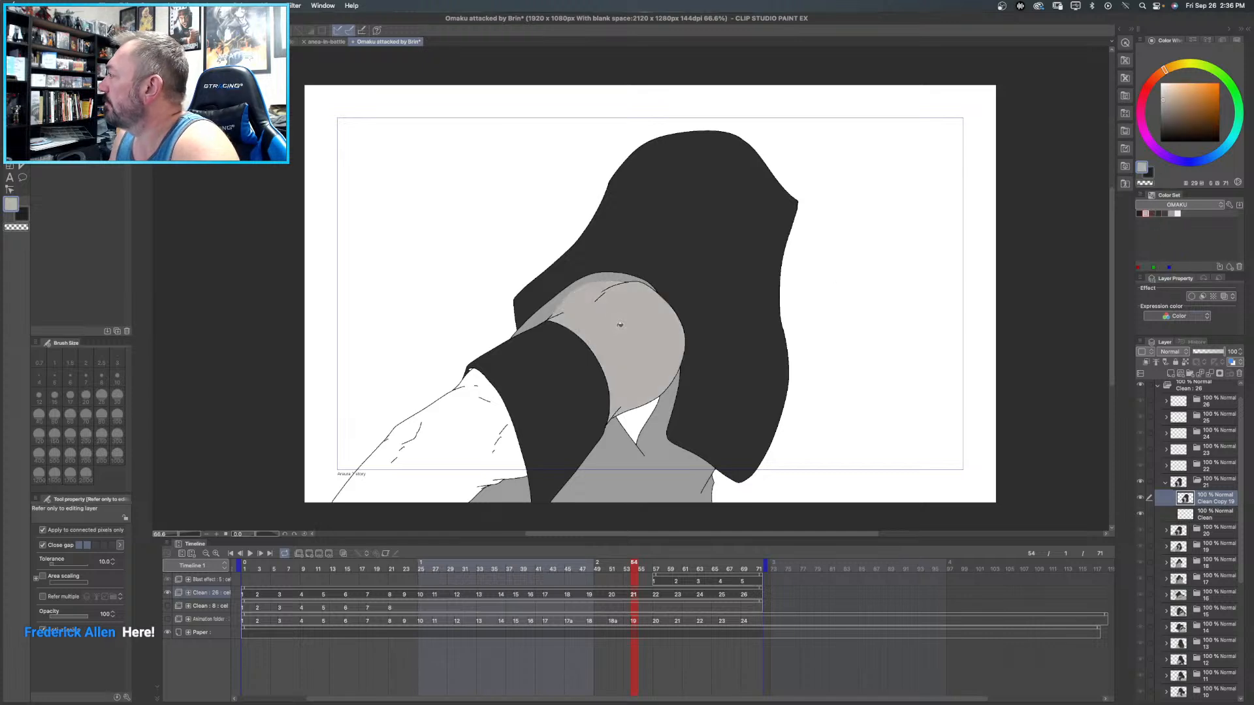
{"action": "left_click", "coordinate": [459, 449]}
{"action": "left_click", "coordinate": [655, 410]}
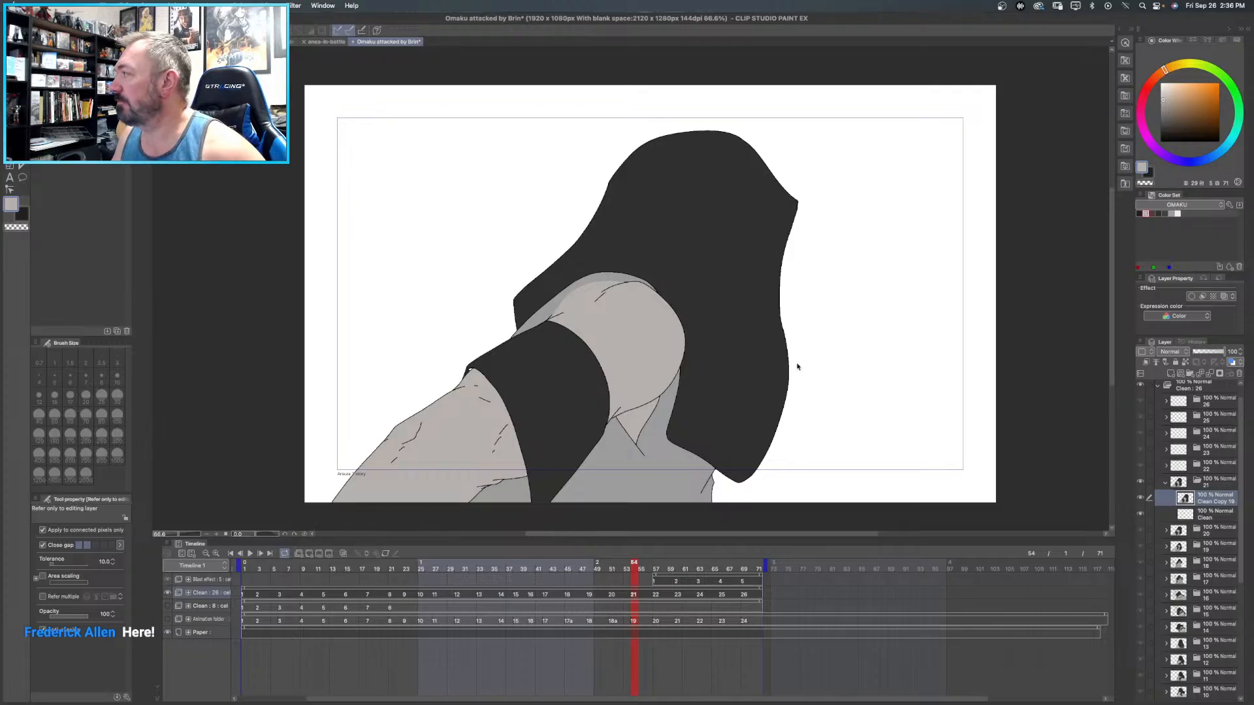
- Undo frame 21's fills made after the medium grey fill of the torso garment
{"action": "key", "text": "super+z"}
{"action": "key", "text": "super+z"}
{"action": "key", "text": "super+z"}
{"action": "key", "text": "super+z"}
{"action": "key", "text": "super+z"}
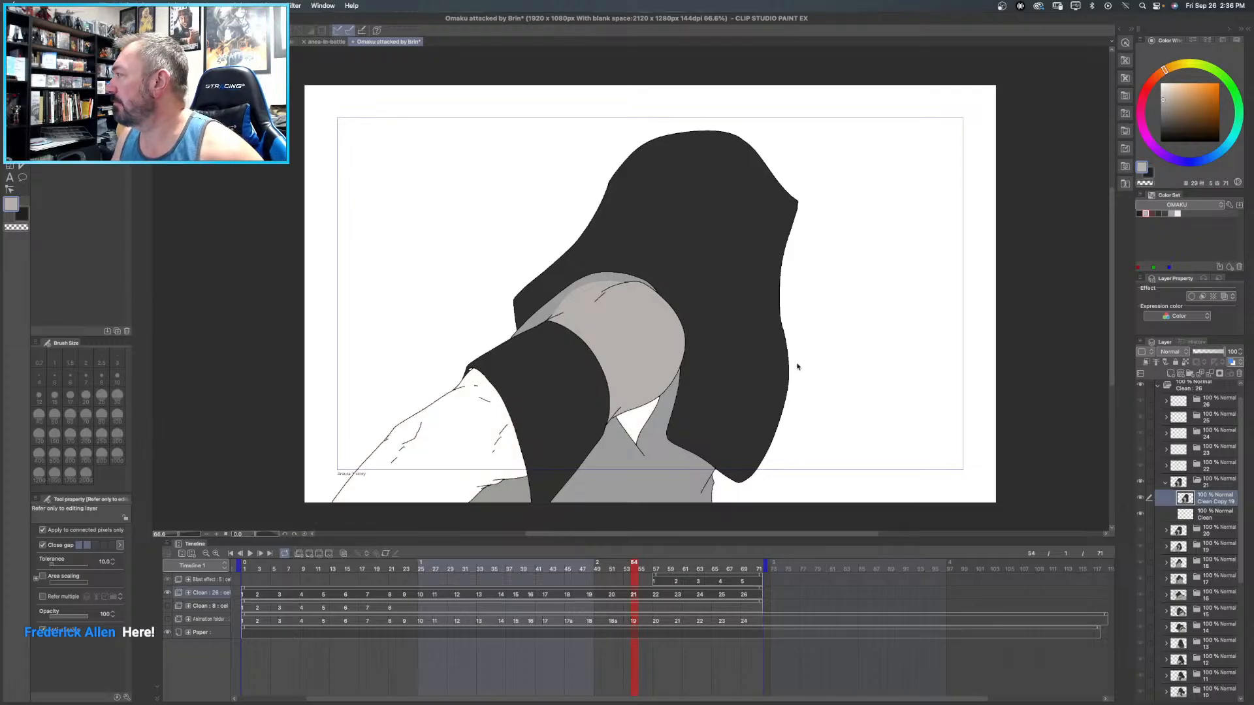
{"action": "key", "text": "super+z"}
{"action": "key", "text": "super+z"}
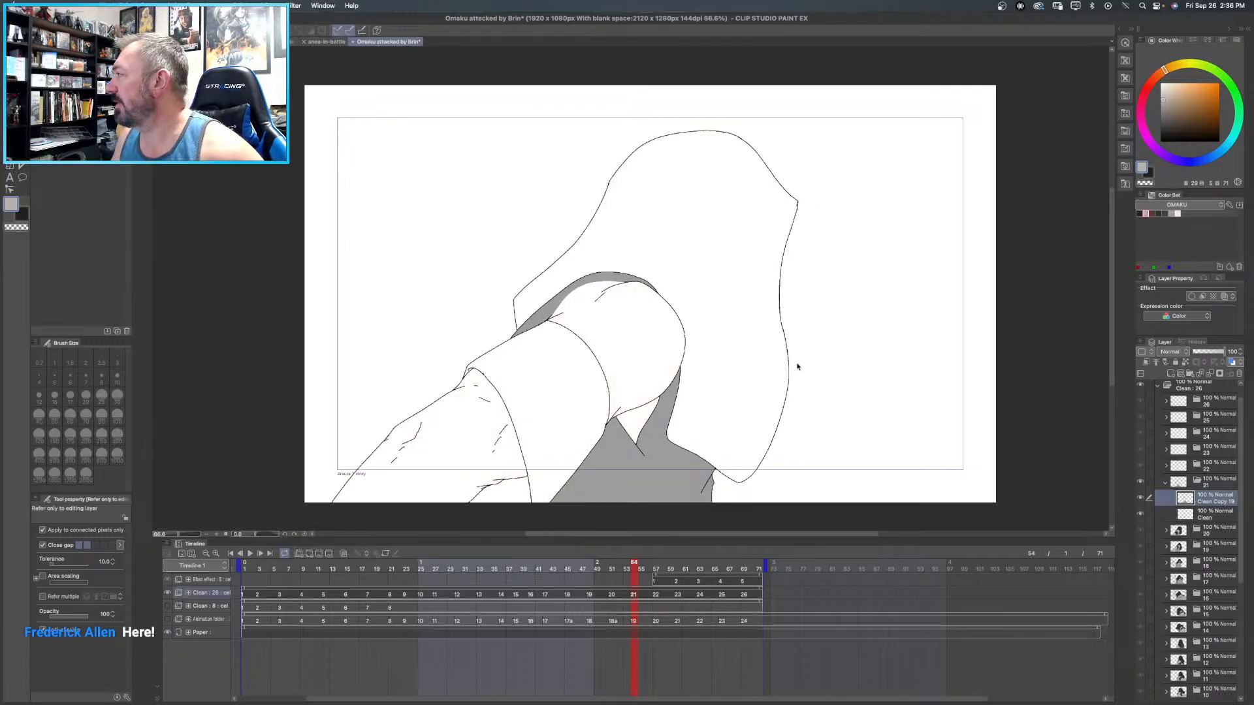
- Recolour the light grey contour line along the top of frame 21's upper arm with black
{"action": "scroll", "coordinate": [546, 248], "scroll_direction": "up", "scroll_amount": 10}
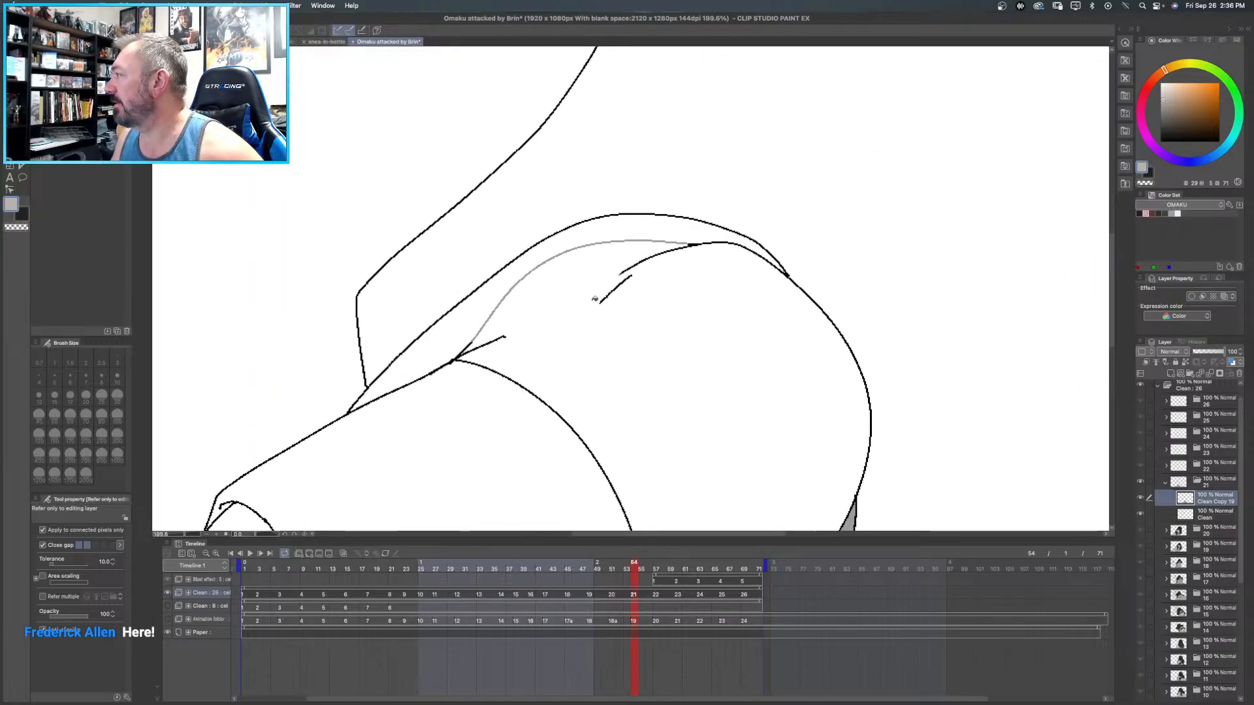
{"action": "left_click", "coordinate": [1161, 141]}
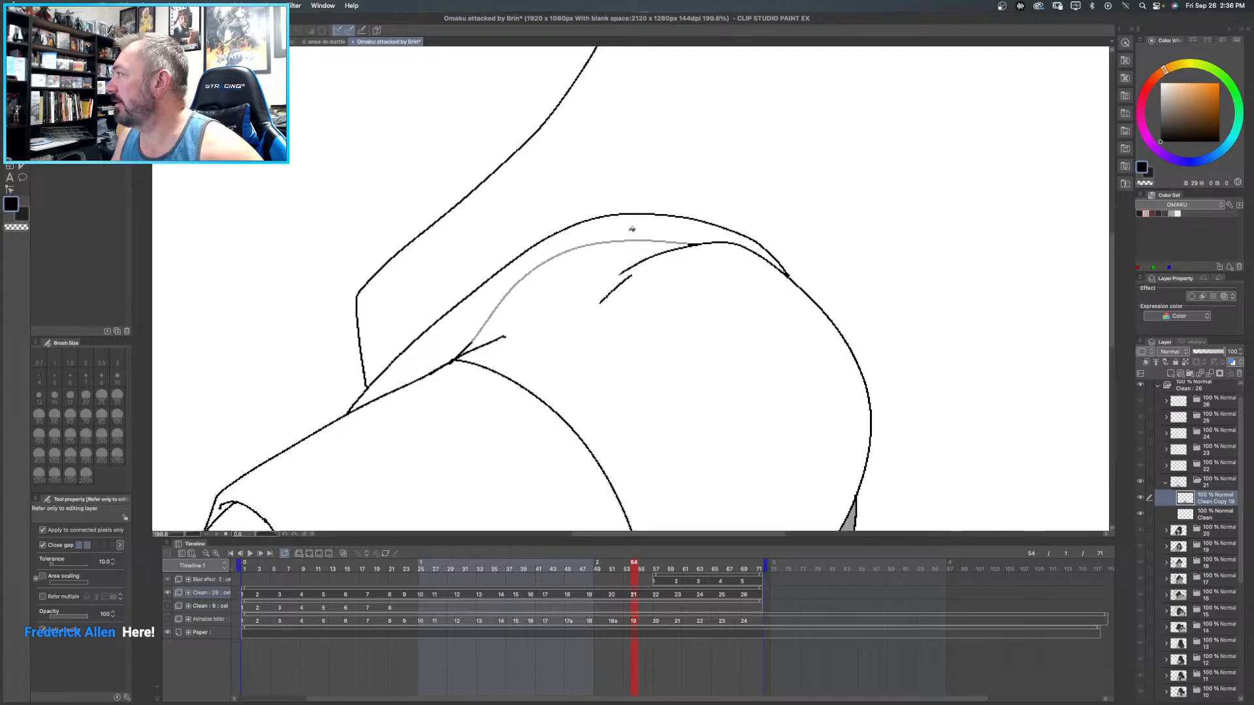
{"action": "left_click", "coordinate": [607, 240]}
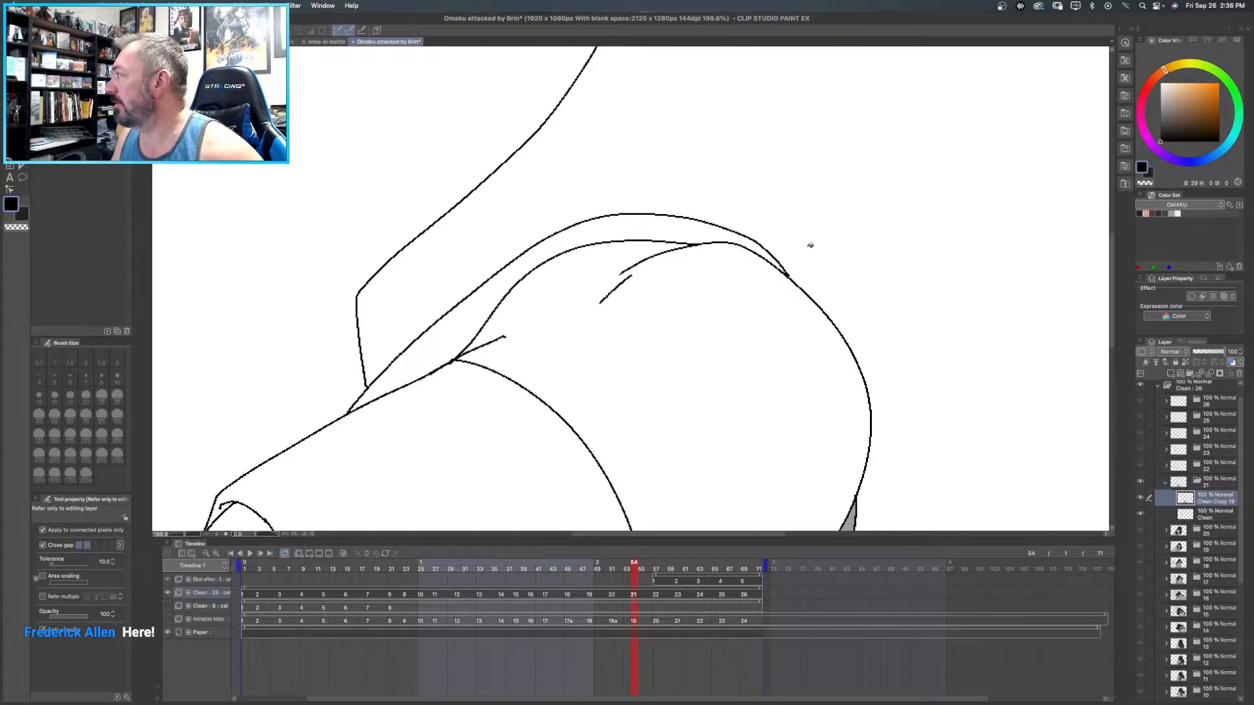
{"action": "scroll", "coordinate": [566, 269], "scroll_direction": "down", "scroll_amount": 7}
{"action": "scroll", "coordinate": [566, 269], "scroll_direction": "down", "scroll_amount": 1}
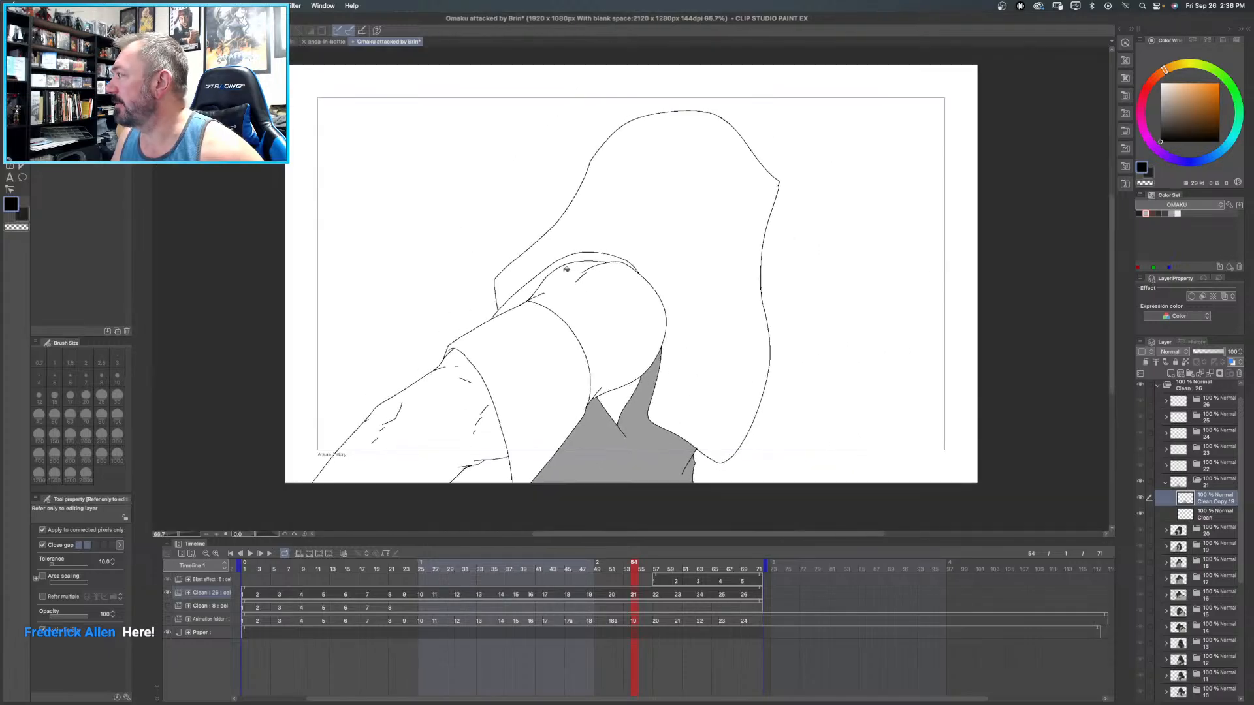
- Sample the torso garment's medium grey and fill frame 21's strip above the arm and the area beneath the forearm with it
{"action": "left_click", "coordinate": [635, 437], "text": "alt"}
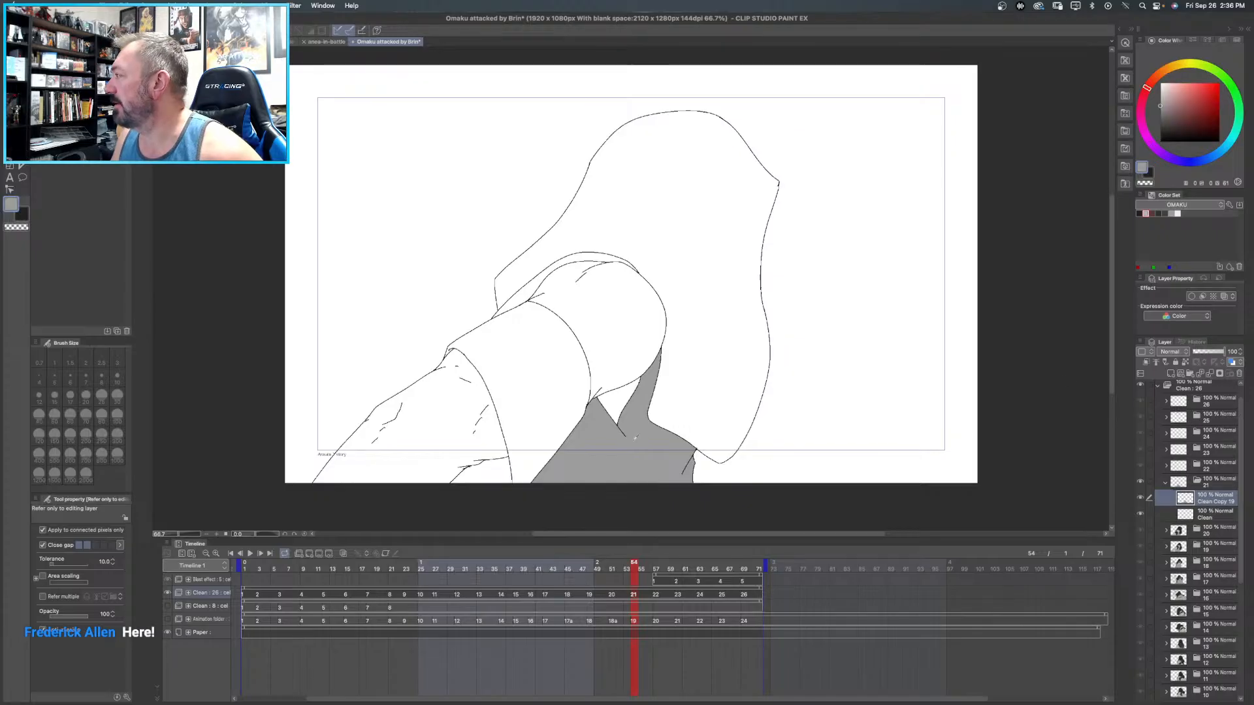
{"action": "left_click", "coordinate": [545, 280]}
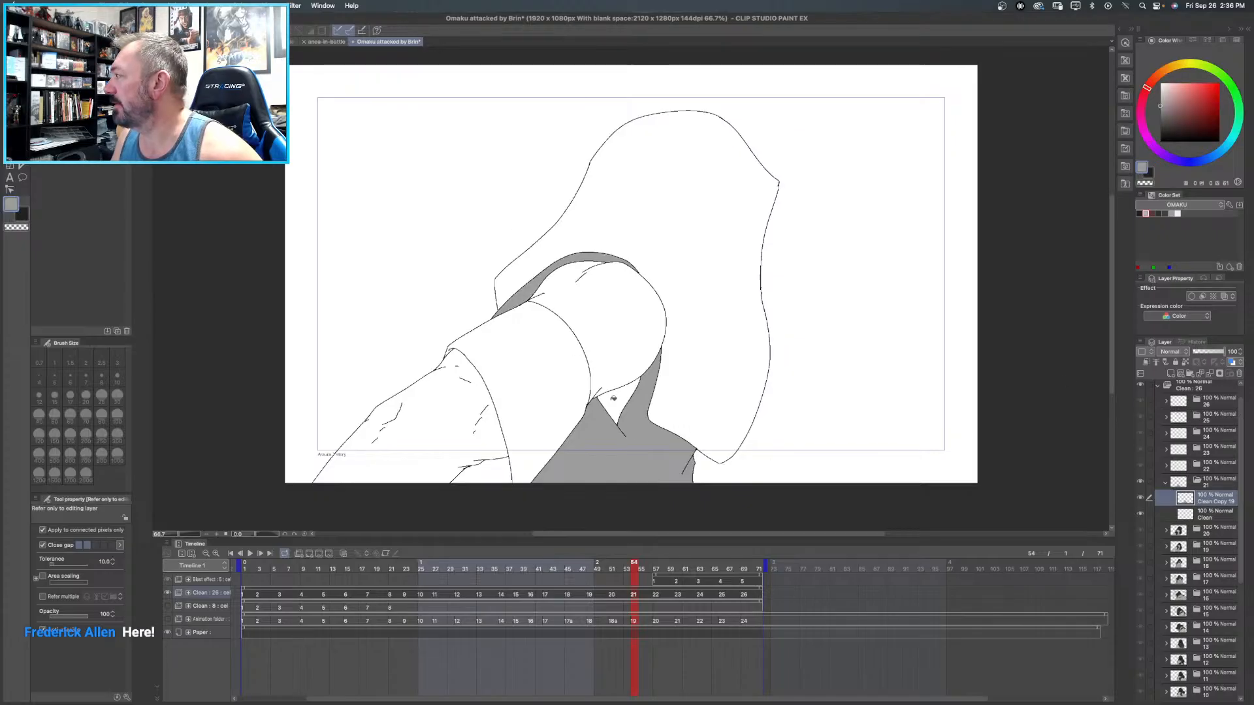
{"action": "left_click", "coordinate": [495, 479]}
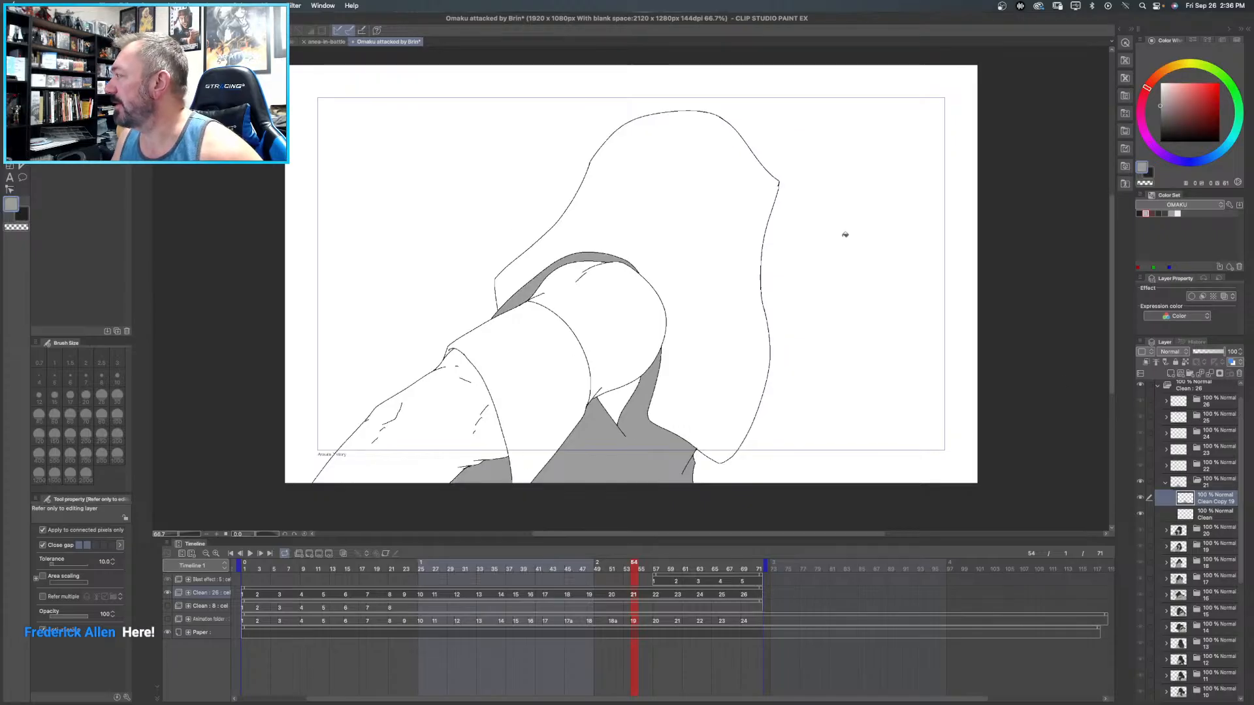
- Fill frame 21's upper arm, forearm and the small area between the arm and the torso garment with the colour set's light warm grey
{"action": "left_click", "coordinate": [1164, 213]}
{"action": "left_click", "coordinate": [1155, 213]}
{"action": "left_click", "coordinate": [1150, 213]}
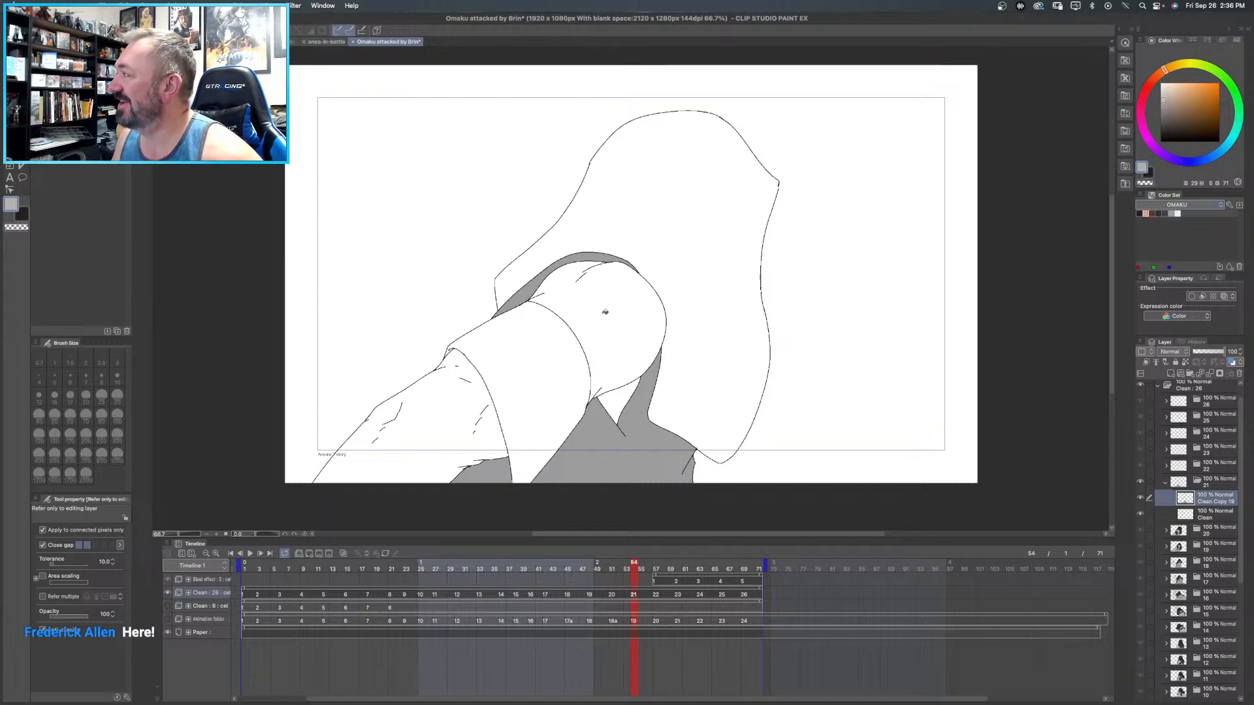
{"action": "left_click", "coordinate": [594, 304]}
{"action": "left_click", "coordinate": [451, 410]}
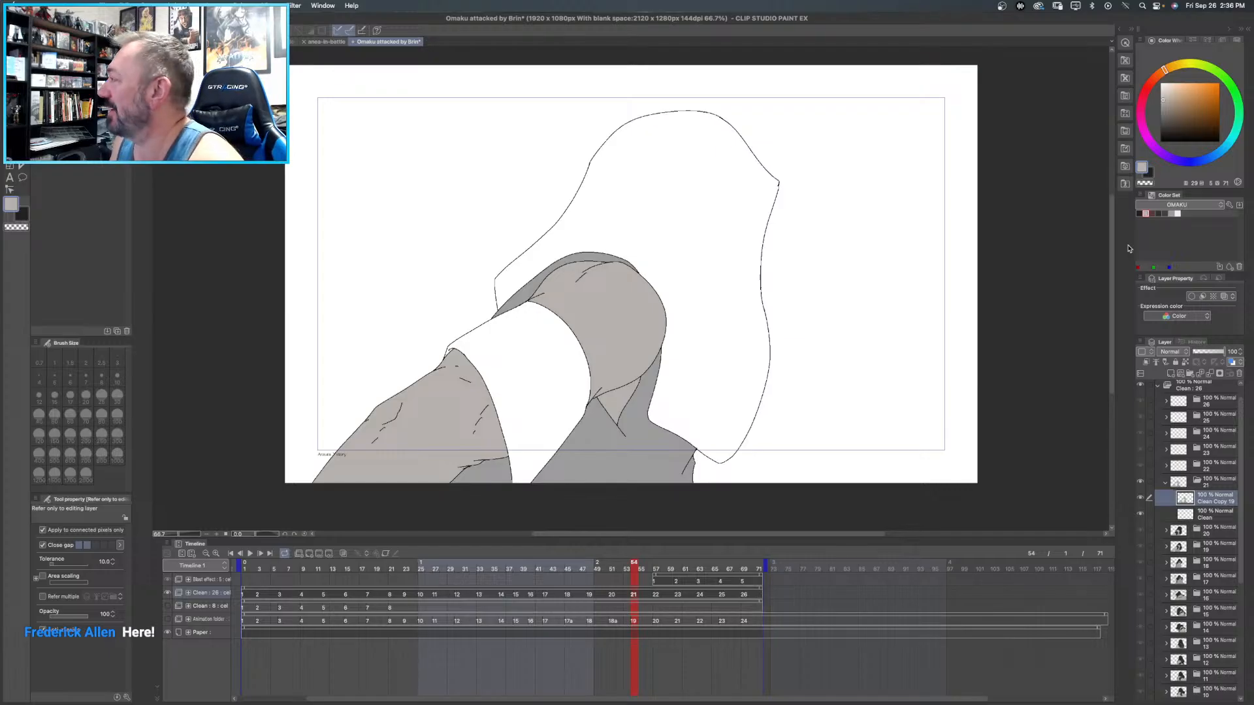
- Fill frame 21's large flowing shape behind the arm and the band around the arm with dark grey
{"action": "left_click", "coordinate": [1158, 213]}
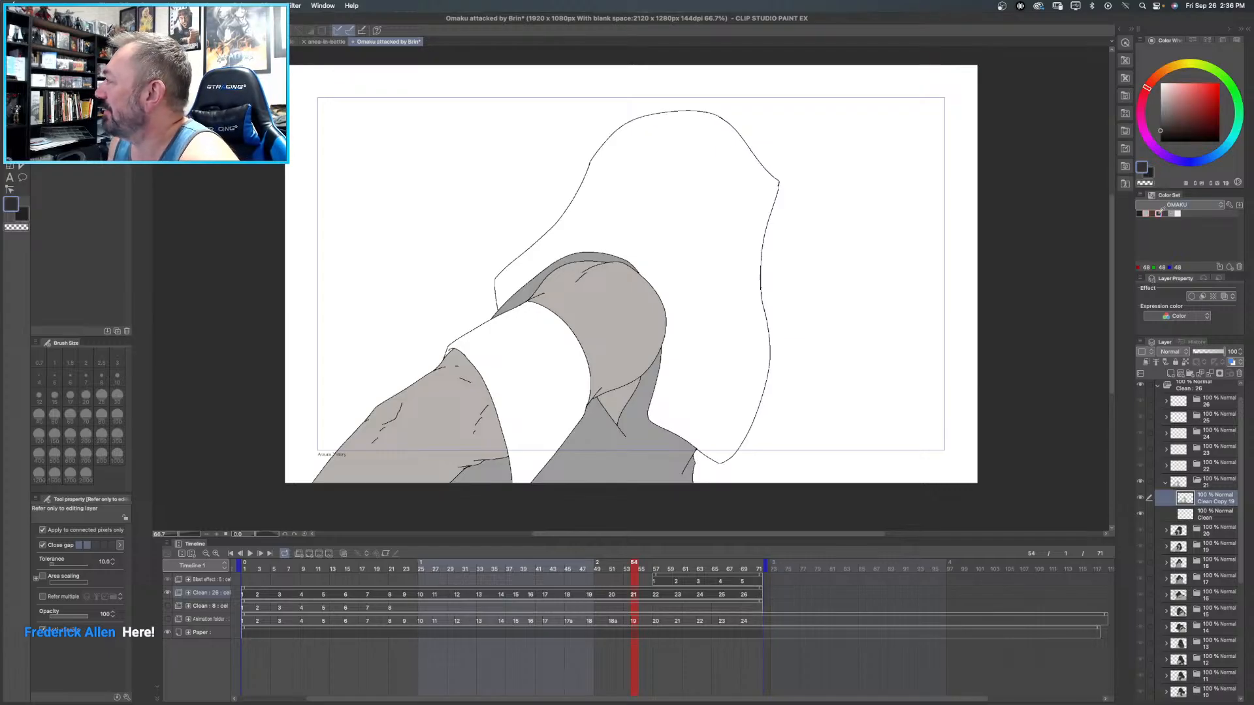
{"action": "left_click", "coordinate": [705, 185]}
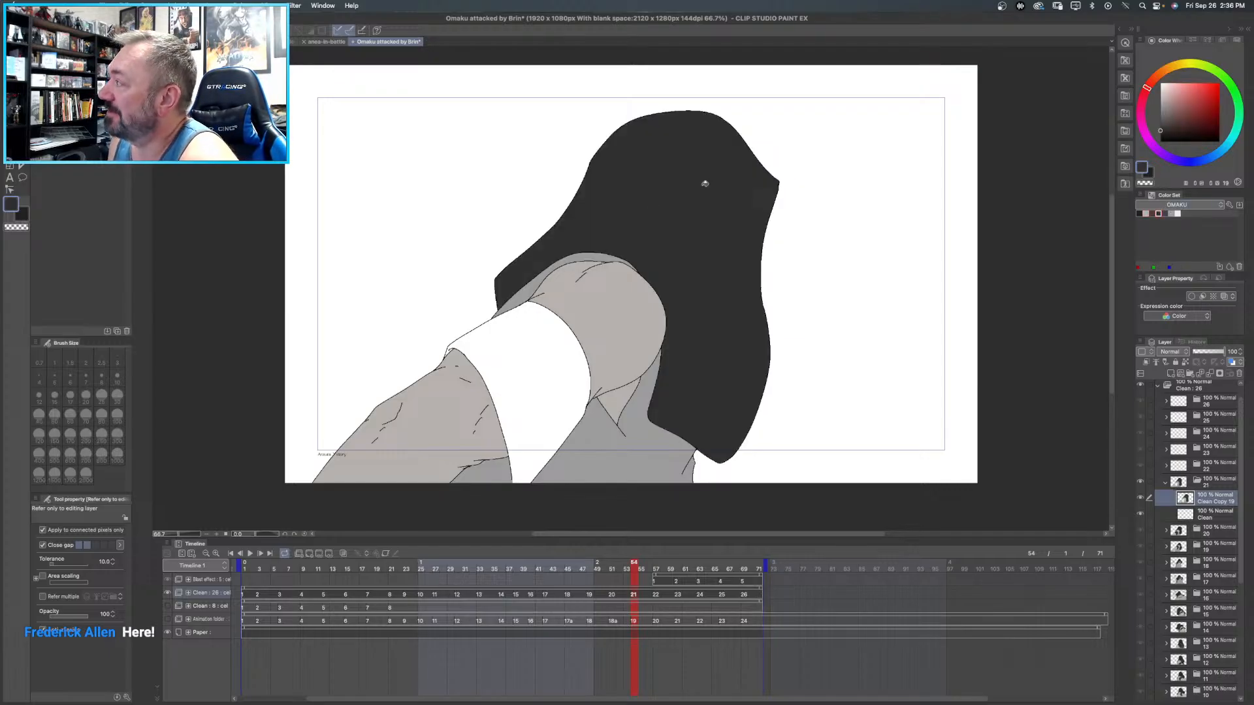
{"action": "left_click", "coordinate": [532, 343]}
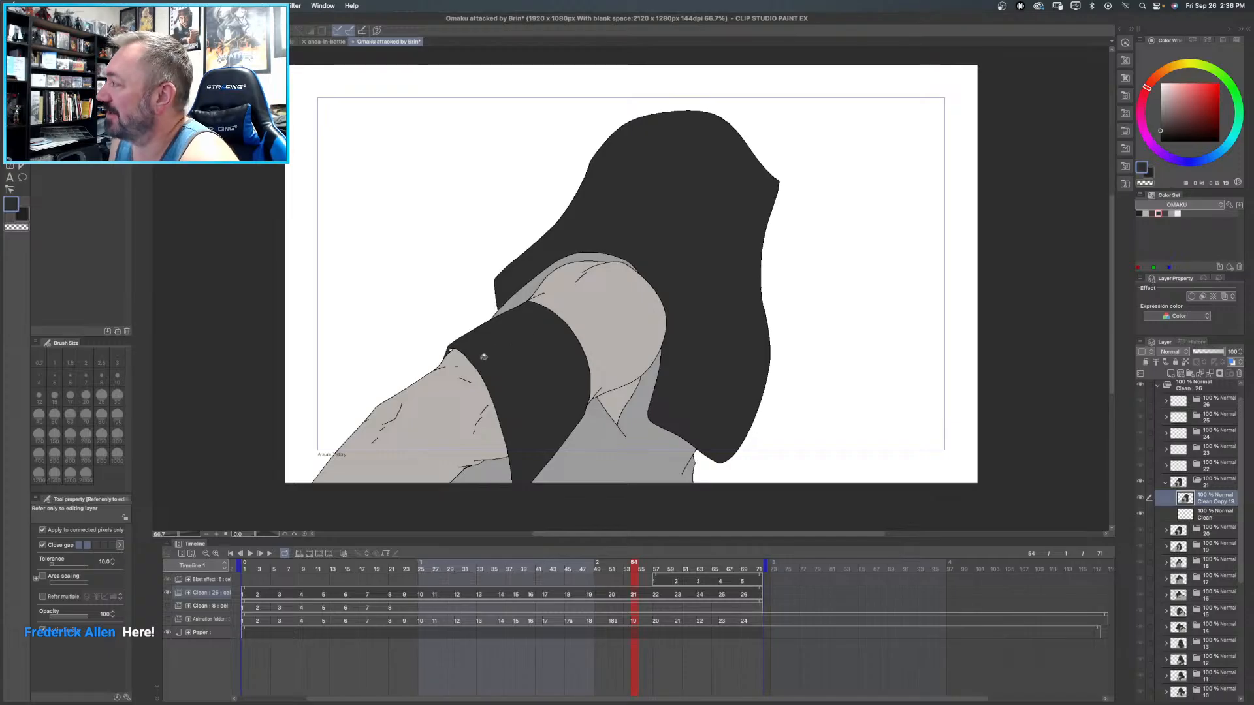
- Fill the tiny gap at the upper edge of frame 21's arm band, beside the forearm, with the near-black swatch
{"action": "scroll", "coordinate": [490, 355], "scroll_direction": "up", "scroll_amount": 5}
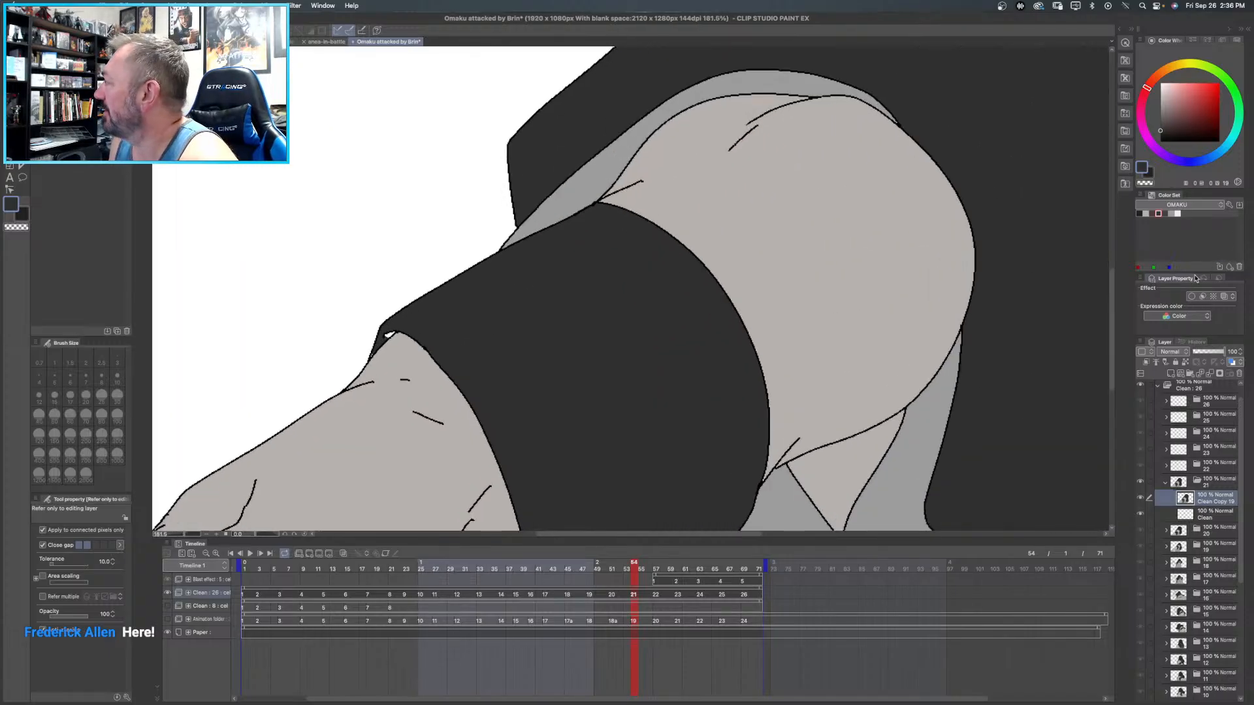
{"action": "left_click", "coordinate": [1143, 213]}
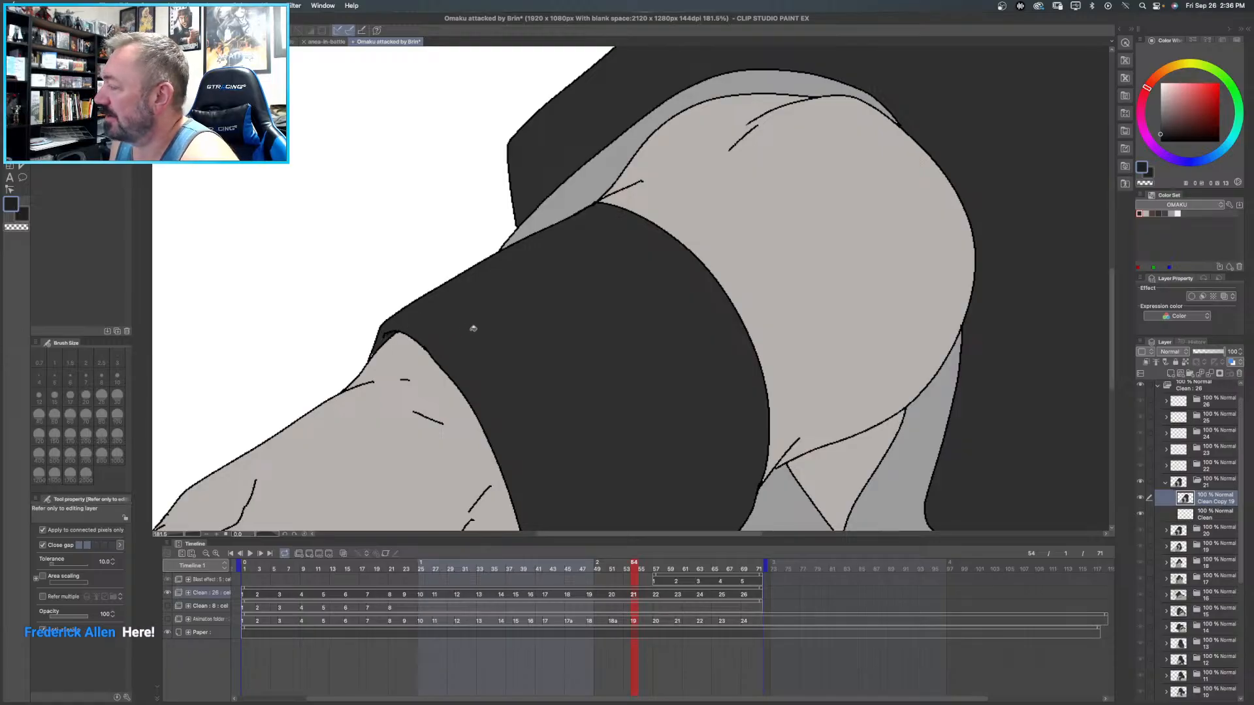
{"action": "scroll", "coordinate": [471, 329], "scroll_direction": "down", "scroll_amount": 5}
{"action": "scroll", "coordinate": [473, 328], "scroll_direction": "down", "scroll_amount": 2}
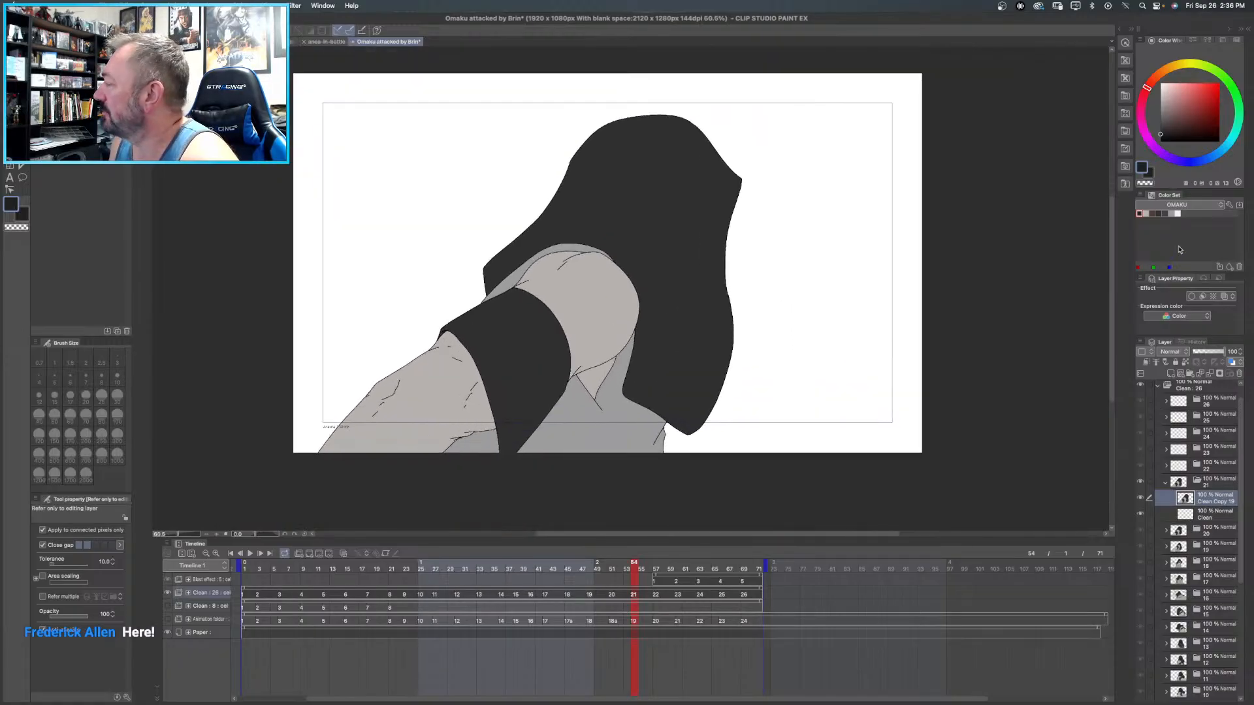
- Duplicate frame 22's Clean line layer and hide the Blast effect animation folder
{"action": "left_click", "coordinate": [1165, 483]}
{"action": "left_click", "coordinate": [1165, 466]}
{"action": "left_click", "coordinate": [1212, 484]}
{"action": "right_click", "coordinate": [1204, 486]}
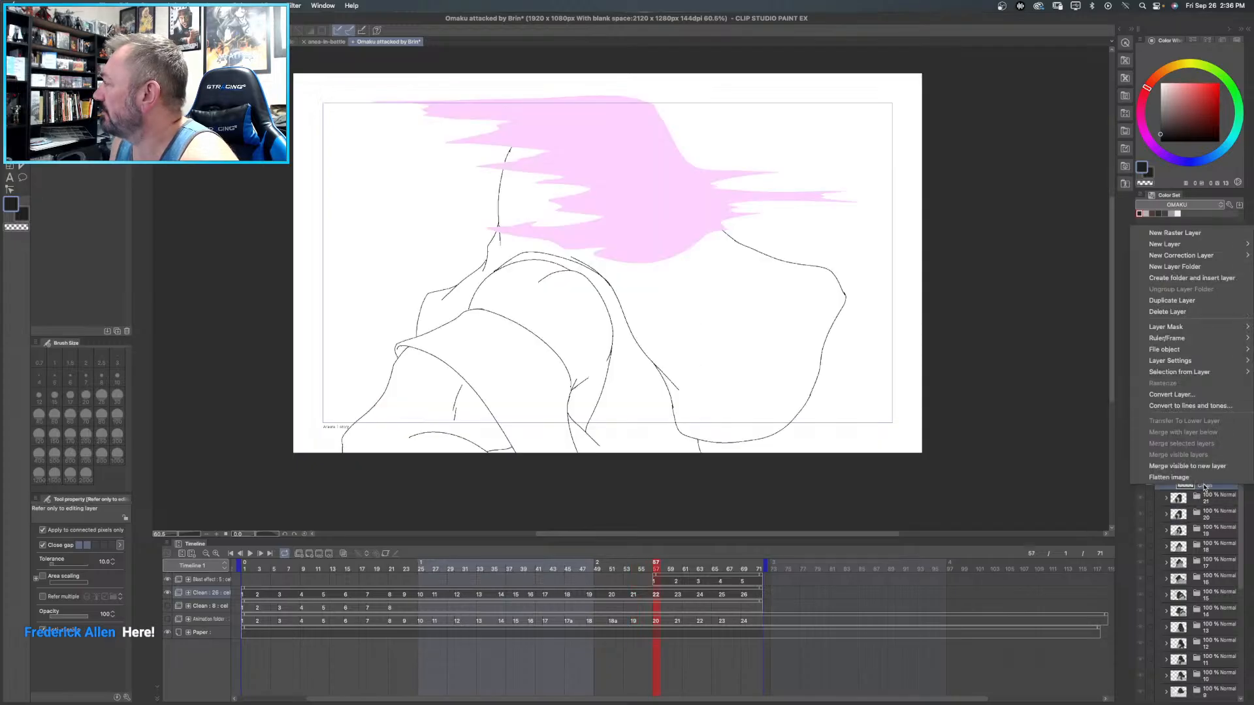
{"action": "left_click", "coordinate": [1179, 301]}
{"action": "scroll", "coordinate": [1159, 400], "scroll_direction": "up", "scroll_amount": 1}
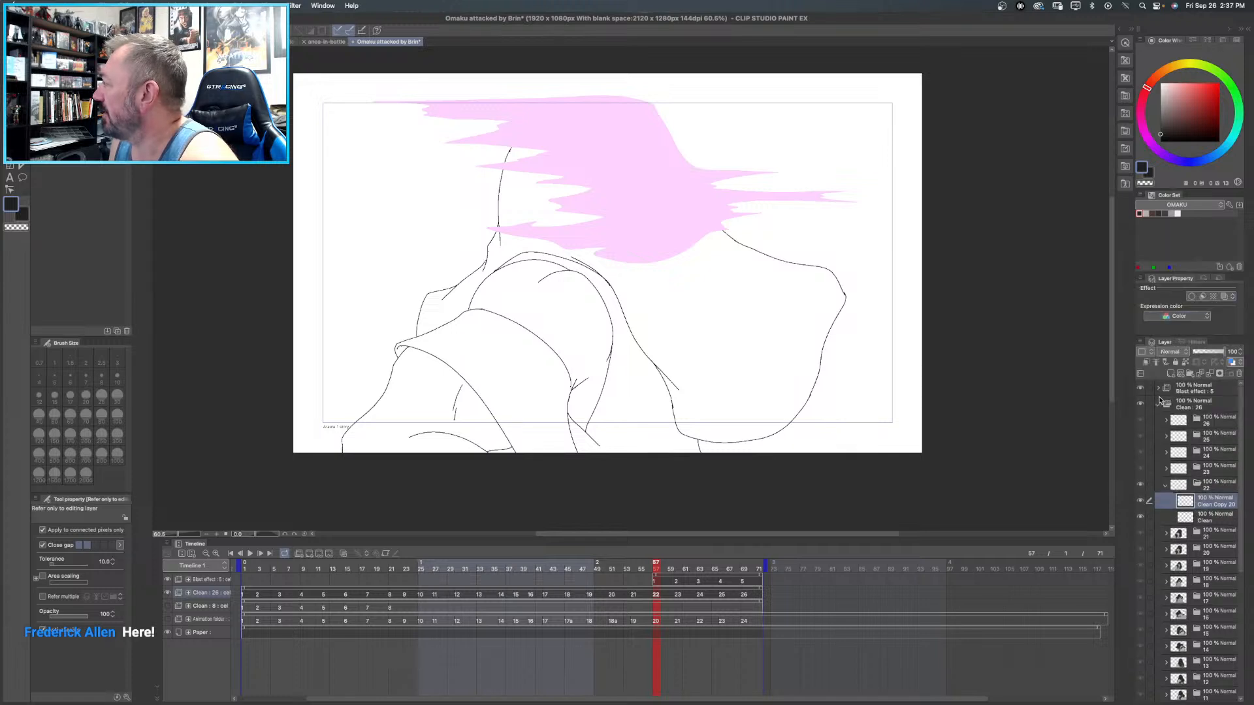
{"action": "left_click", "coordinate": [1140, 389]}
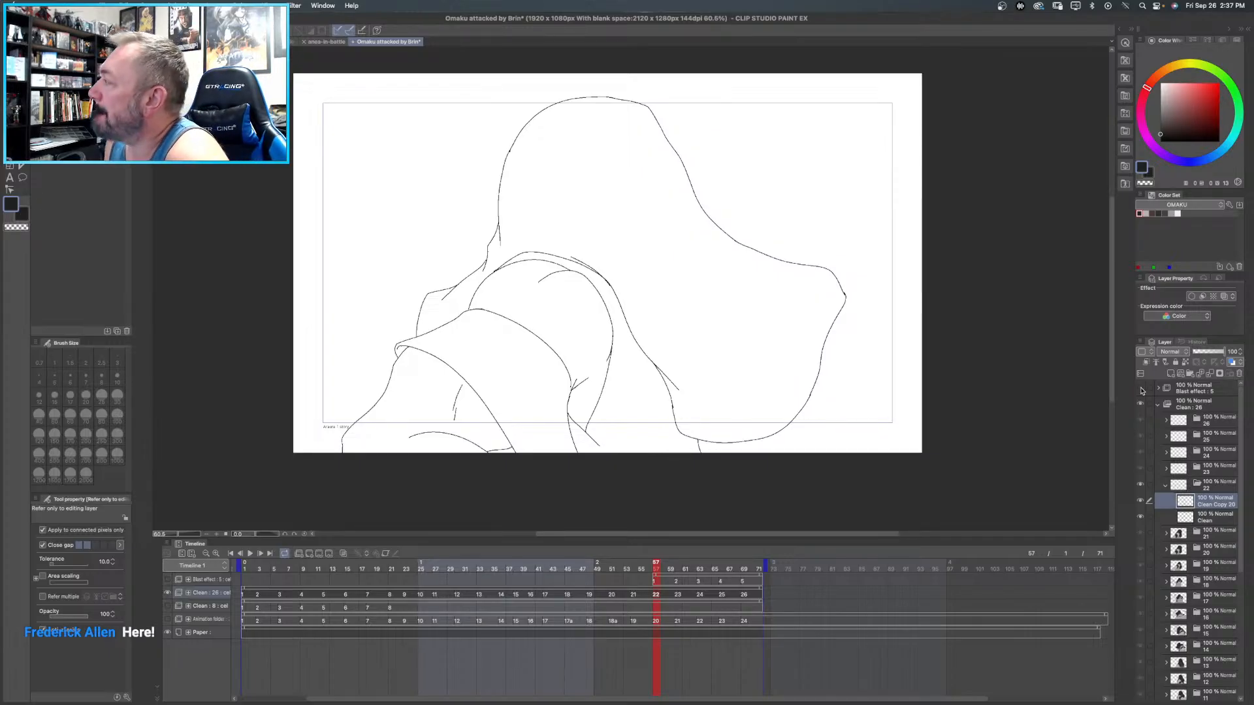
- Duplicate frame 22's original Clean layer again, merge that copy down into Clean, and make Clean Copy 20 the active layer
{"action": "scroll", "coordinate": [1236, 435], "scroll_direction": "down", "scroll_amount": 3}
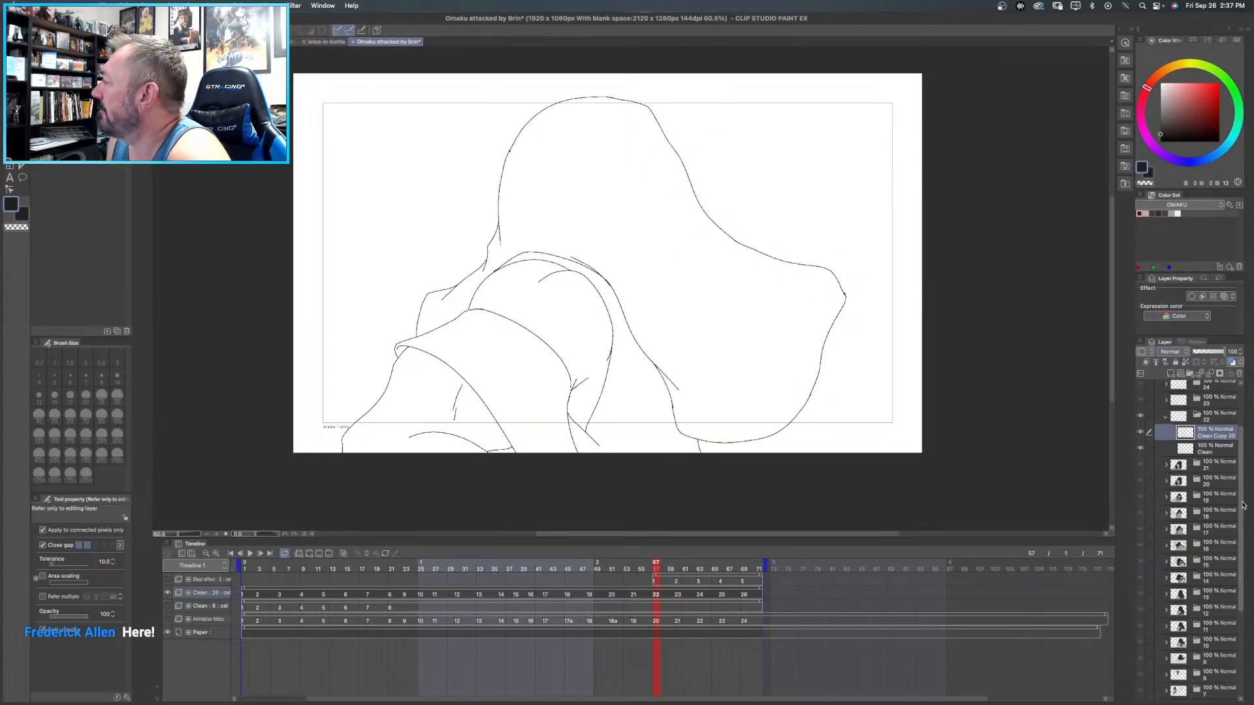
{"action": "left_click", "coordinate": [1204, 451]}
{"action": "right_click", "coordinate": [1204, 450]}
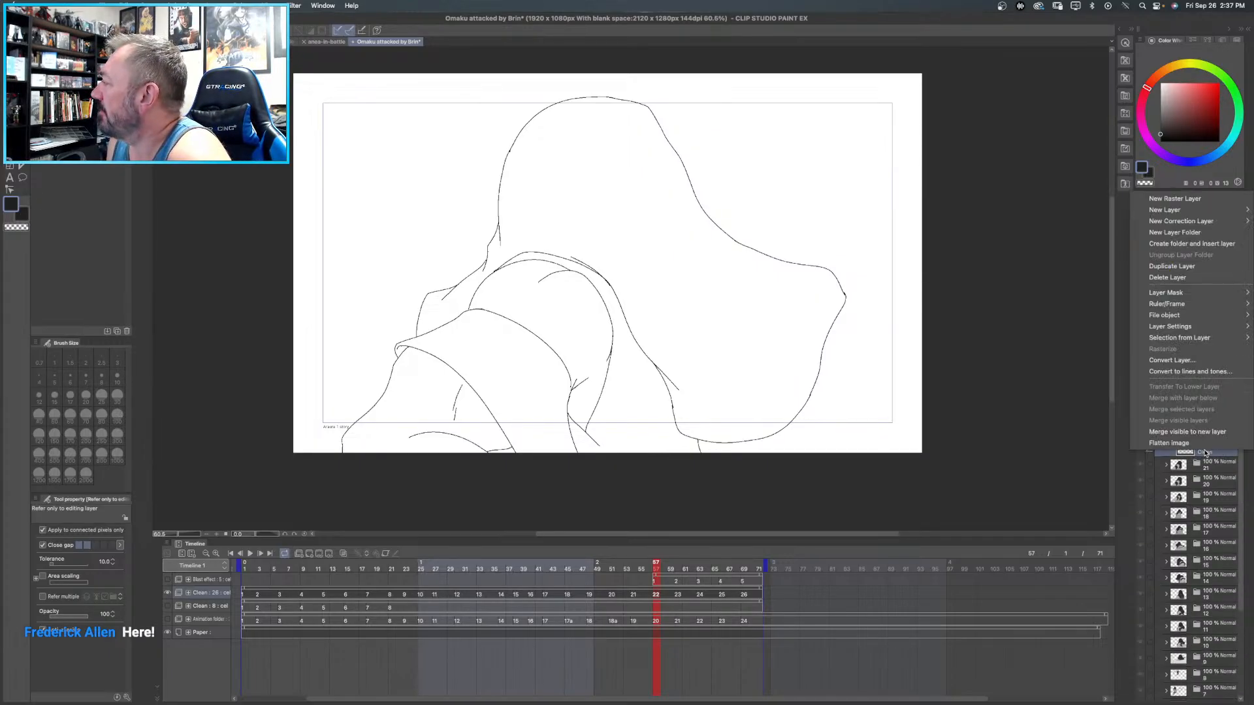
{"action": "left_click", "coordinate": [1180, 269]}
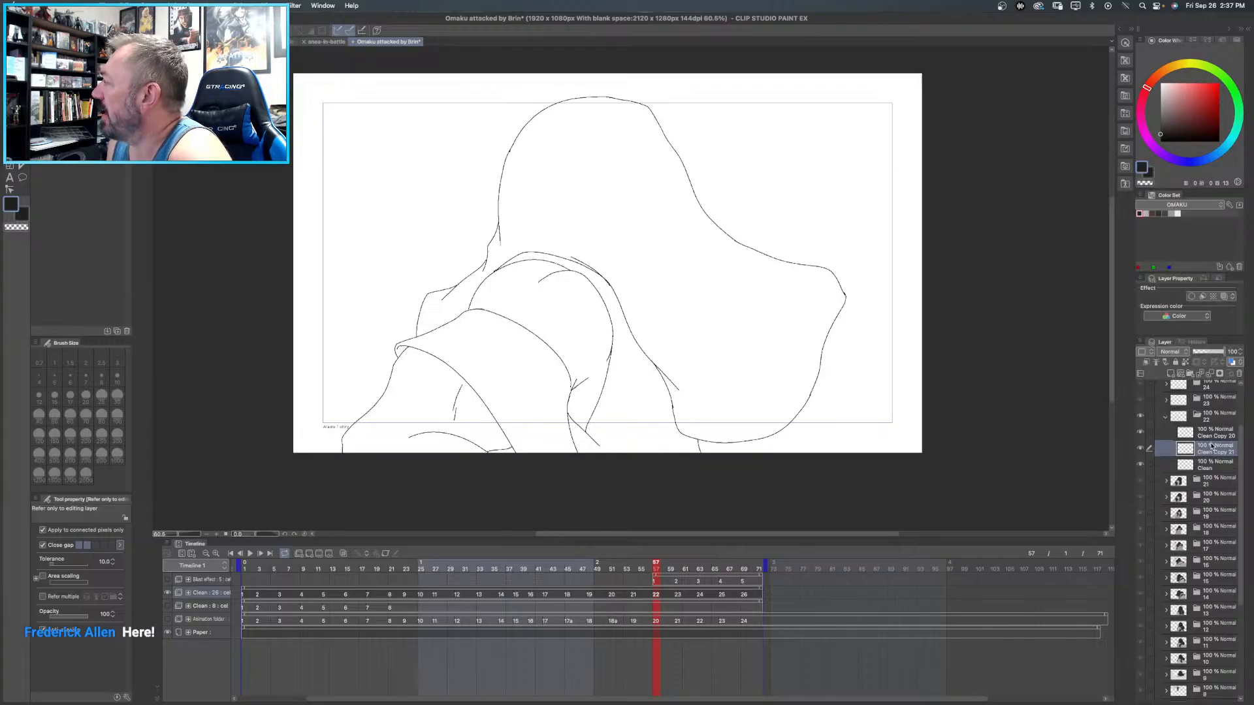
{"action": "key", "text": "super+e"}
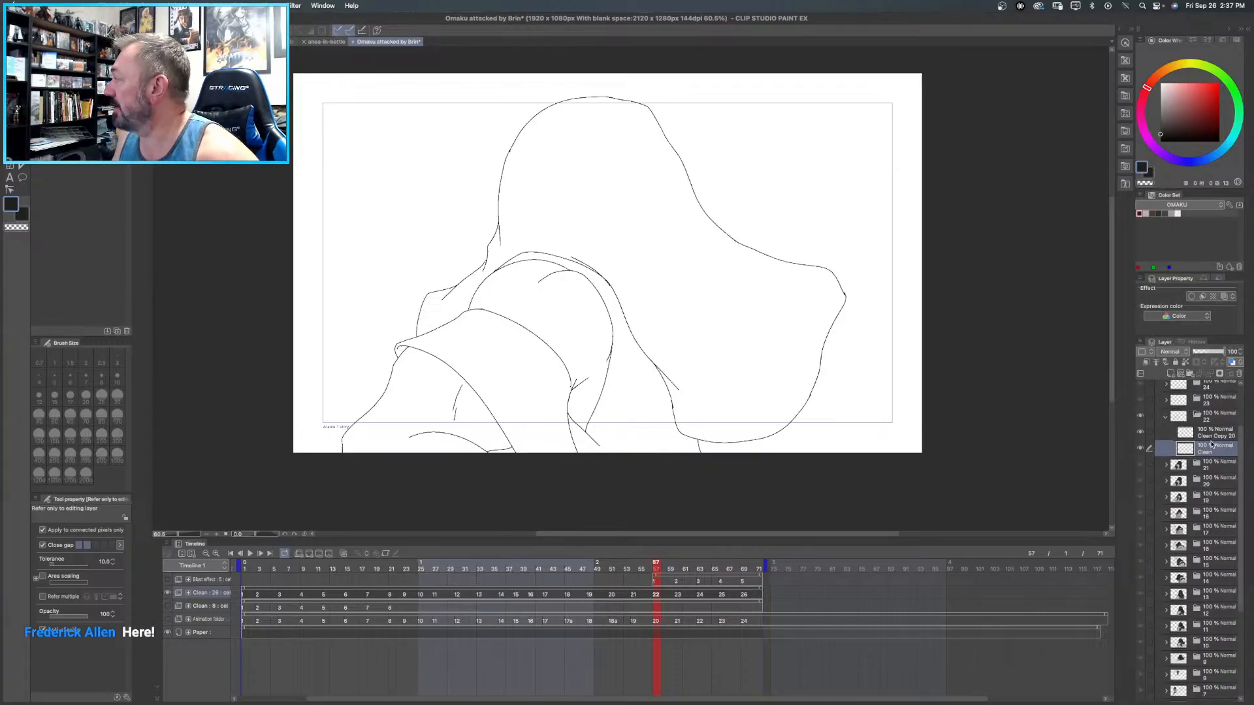
{"action": "left_click", "coordinate": [1216, 438]}
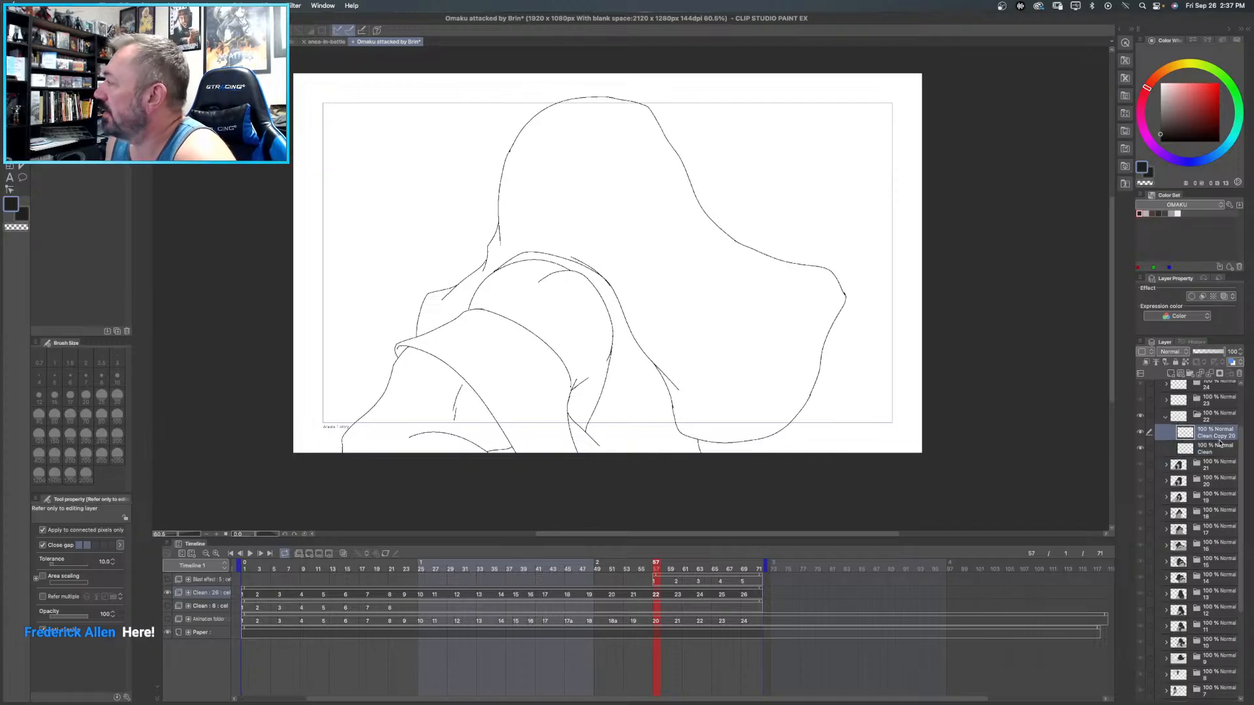
- Fill frame 22's torso garment and the small area beneath the forearm with medium grey
{"action": "left_click", "coordinate": [1176, 213]}
{"action": "left_click", "coordinate": [645, 382]}
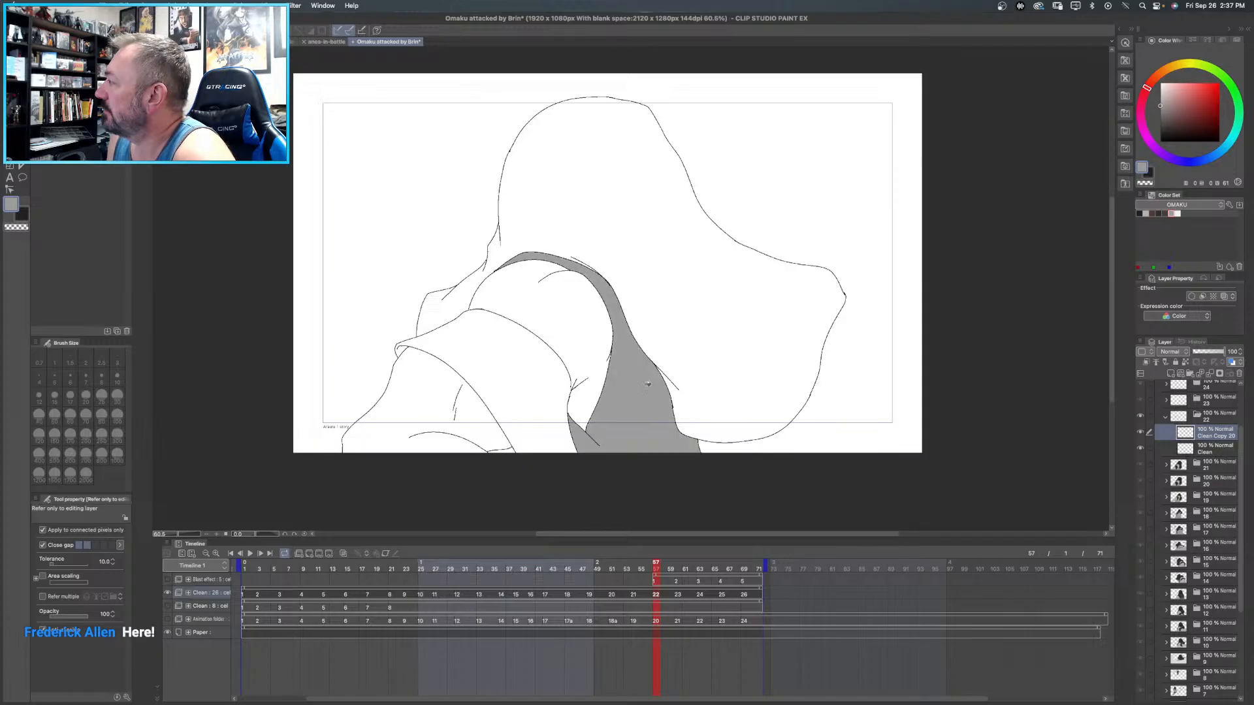
{"action": "left_click", "coordinate": [501, 451]}
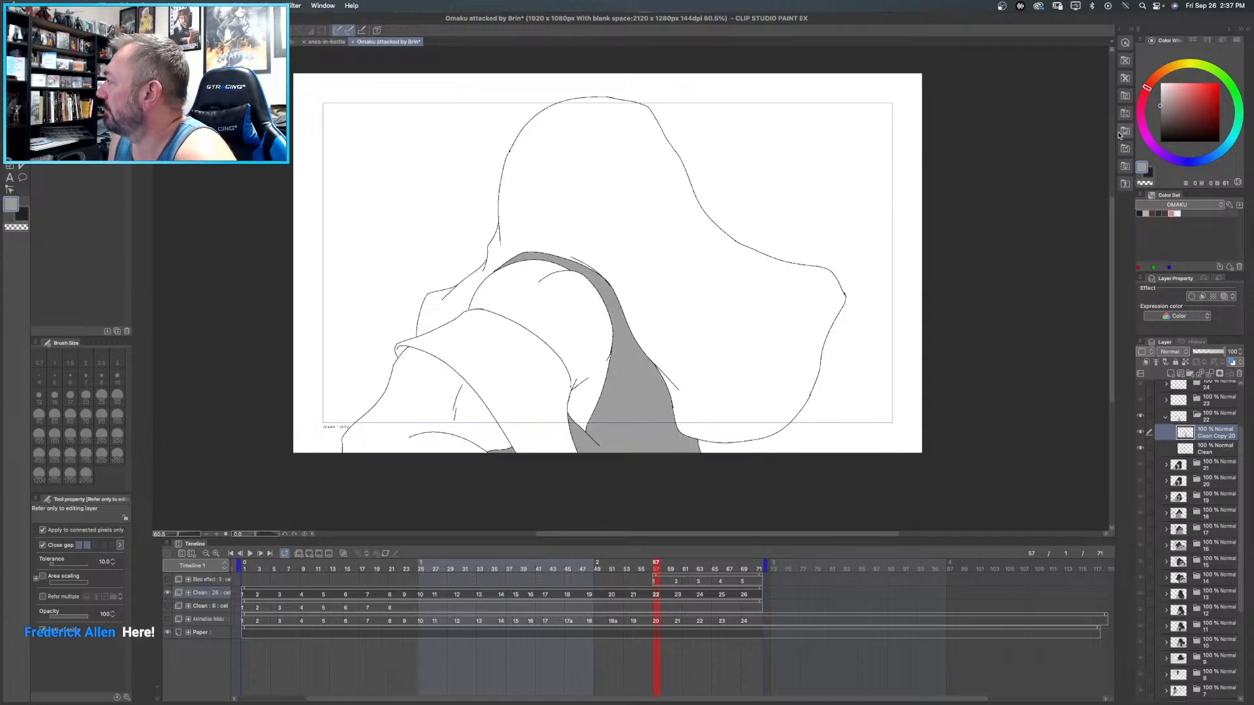
- Fill frame 22's arm band and the large flowing shape behind the arm with dark grey
{"action": "left_click", "coordinate": [1165, 214]}
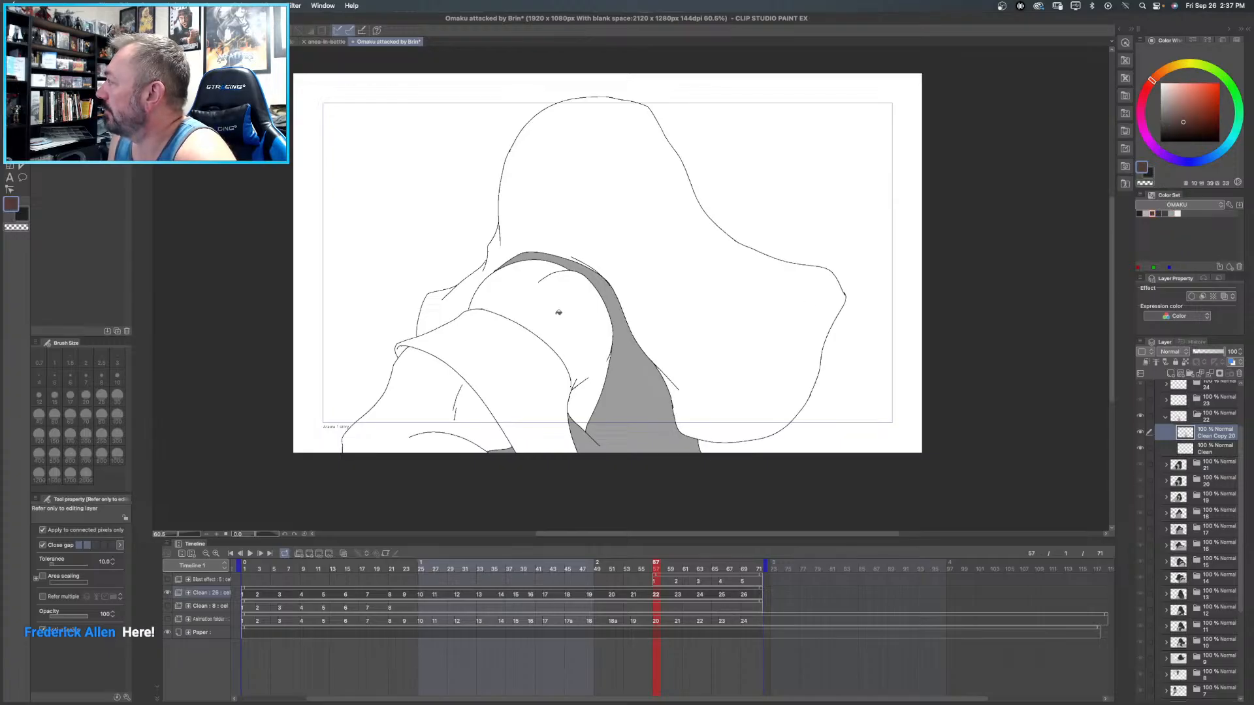
{"action": "left_click", "coordinate": [1165, 213]}
{"action": "left_click", "coordinate": [1158, 213]}
{"action": "left_click", "coordinate": [487, 343]}
{"action": "left_click", "coordinate": [652, 174]}
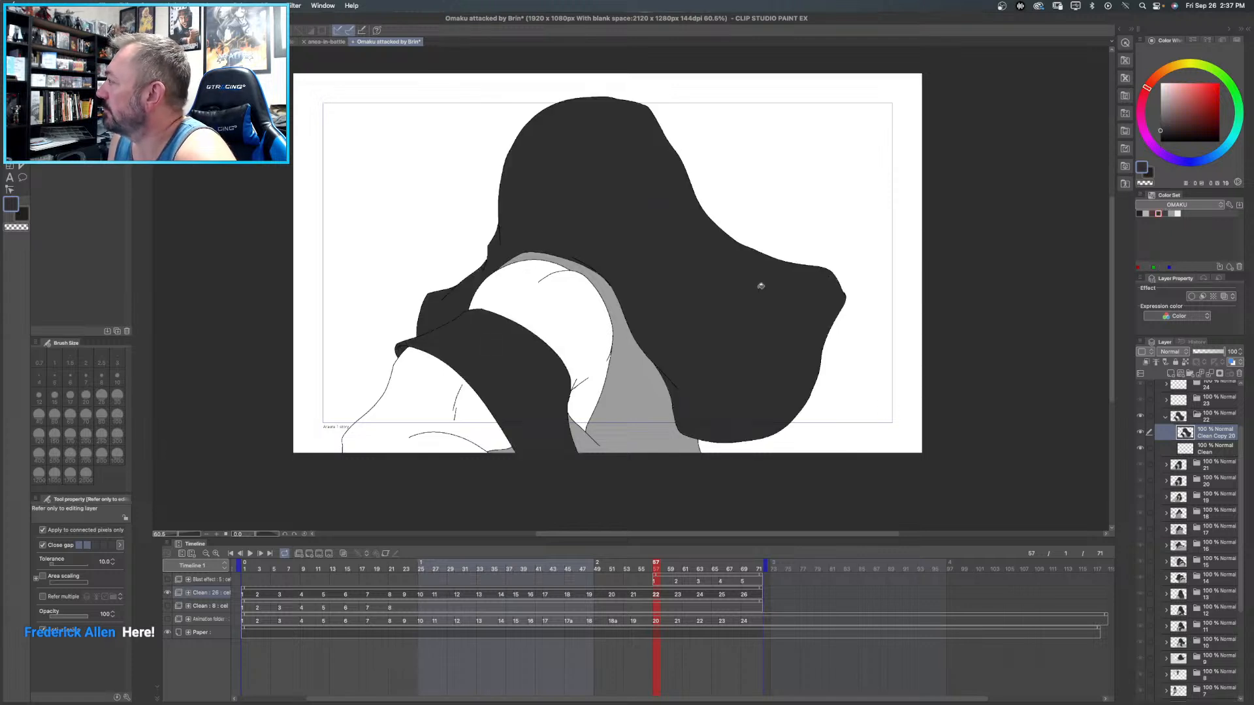
- Fill frame 22's upper arm and forearm with light warm grey
{"action": "left_click", "coordinate": [1149, 211]}
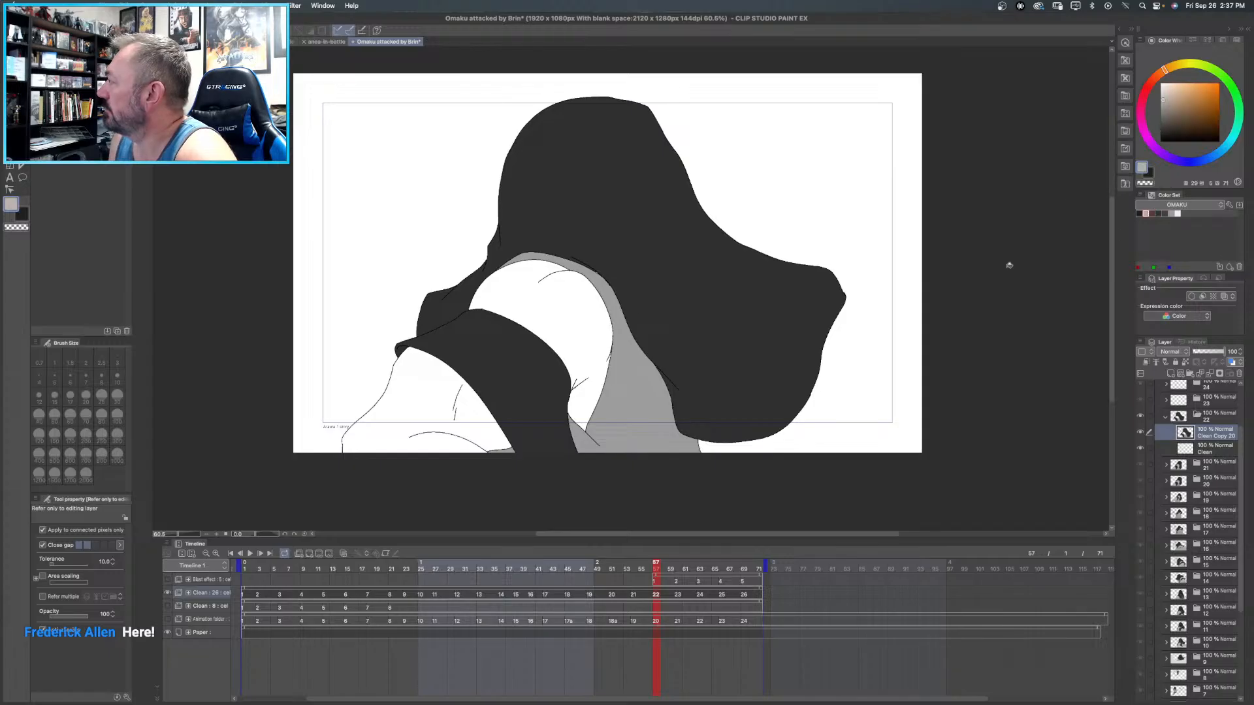
{"action": "left_click", "coordinate": [560, 304]}
{"action": "left_click", "coordinate": [416, 382]}
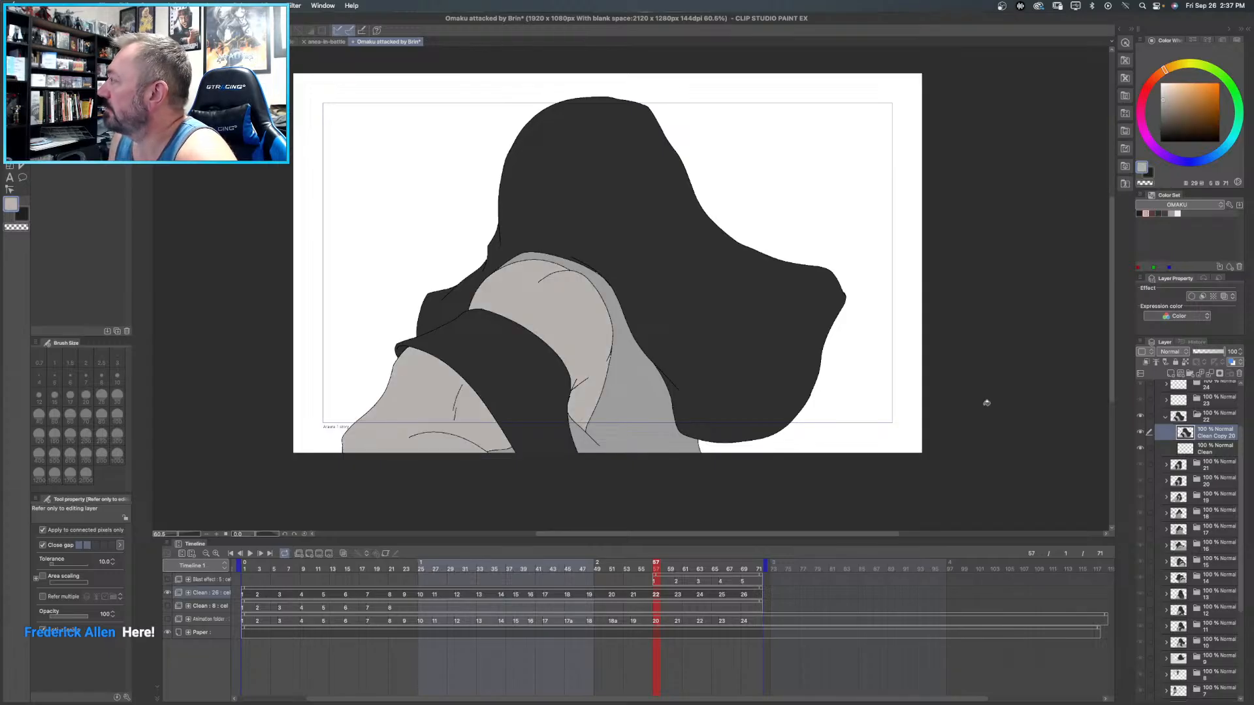
- Collapse frame 22's folder, open frame 23's and duplicate its Clean line layer
{"action": "left_click", "coordinate": [1167, 417]}
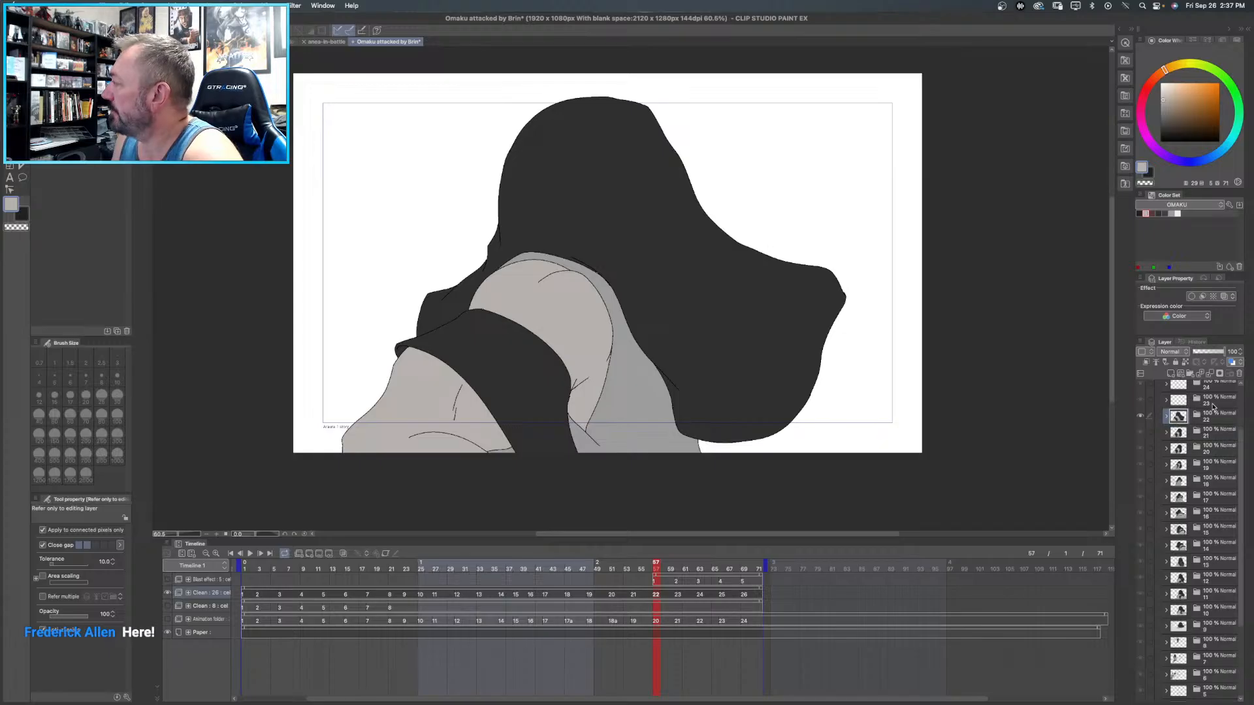
{"action": "left_click", "coordinate": [1205, 401]}
{"action": "left_click", "coordinate": [1167, 400]}
{"action": "right_click", "coordinate": [1211, 425]}
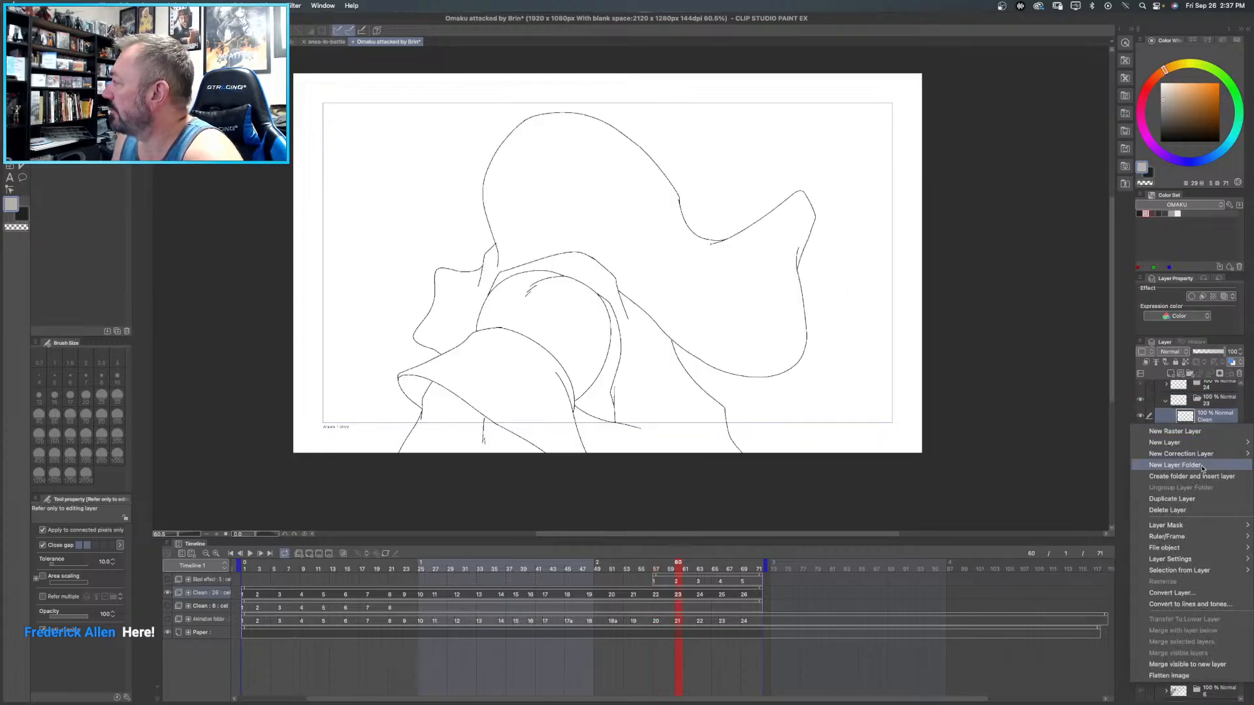
{"action": "mouse_move", "coordinate": [1207, 552]}
{"action": "left_click", "coordinate": [1199, 500]}
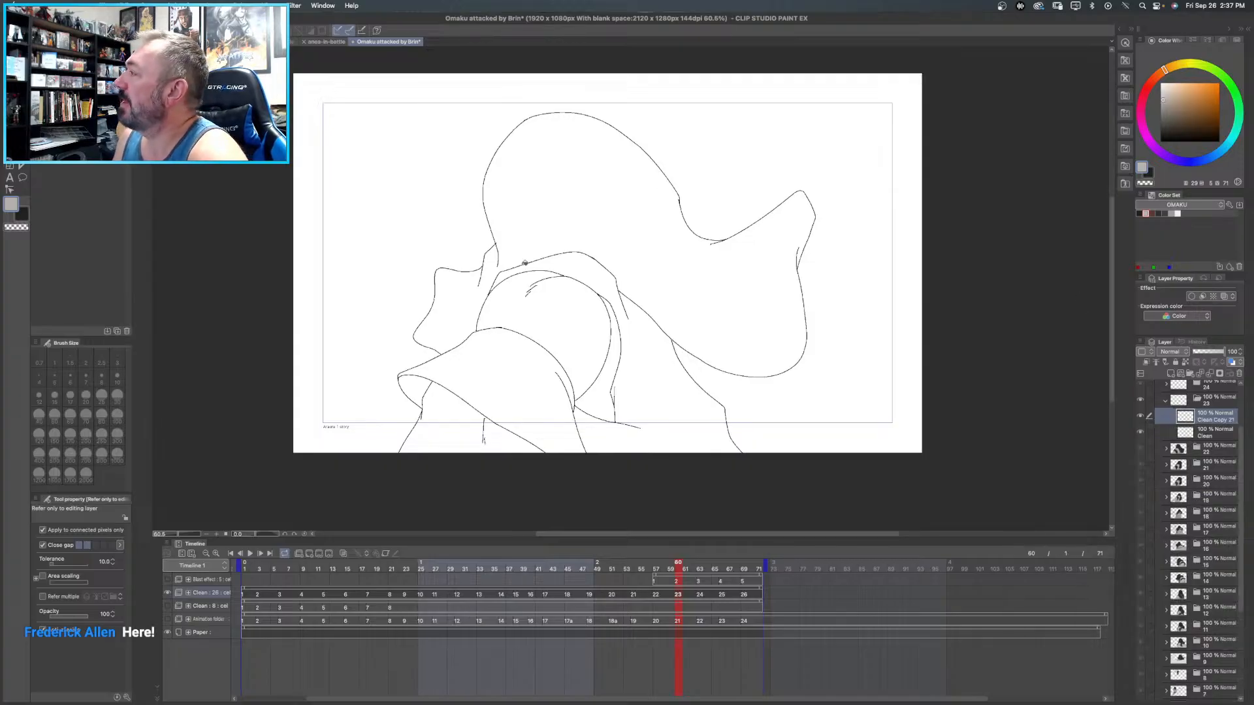
- Fill frame 23's upper arm, forearm and the narrow area behind the upper arm with light warm grey, and its arm band and large flowing shape with dark grey
{"action": "left_click", "coordinate": [542, 300]}
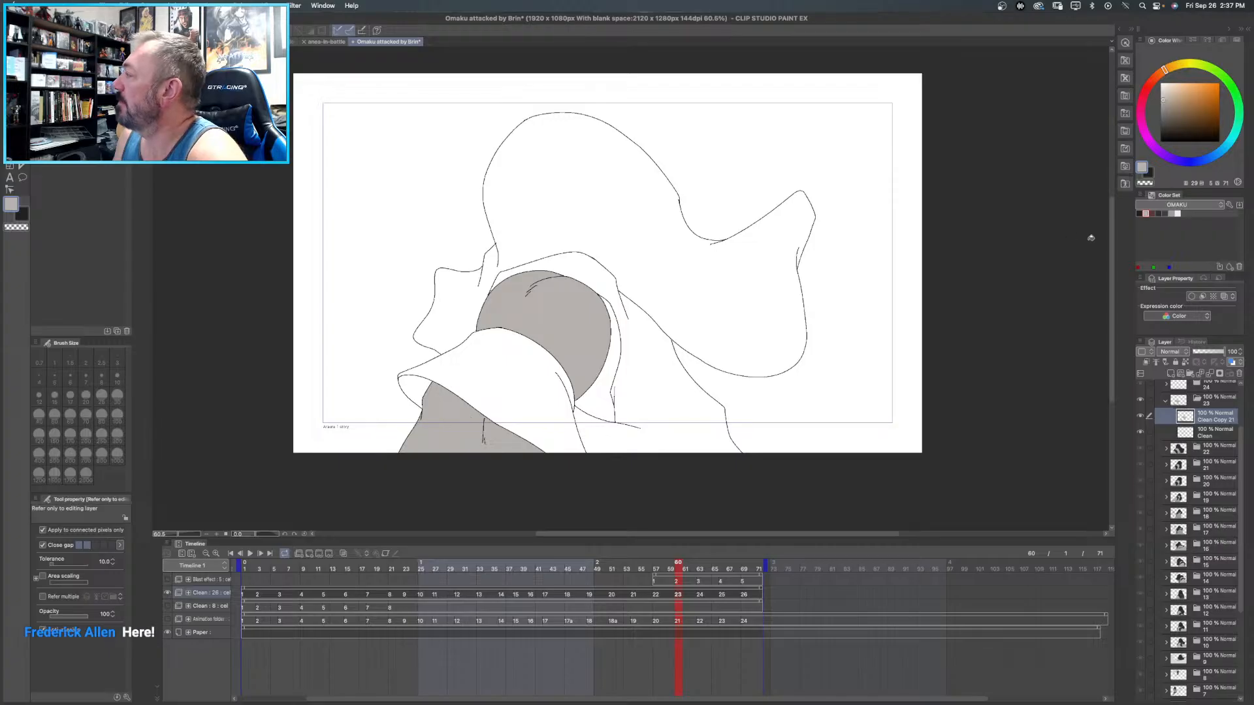
{"action": "left_click", "coordinate": [1159, 213]}
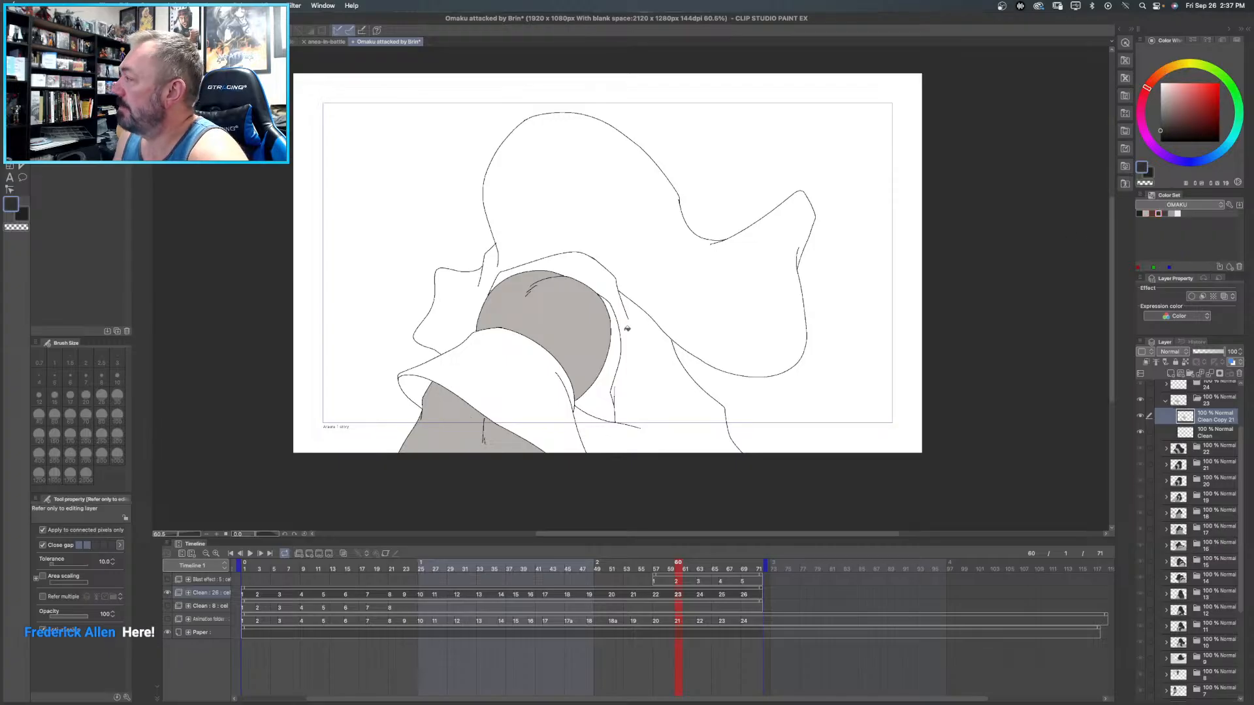
{"action": "left_click", "coordinate": [532, 370]}
{"action": "left_click", "coordinate": [623, 99]}
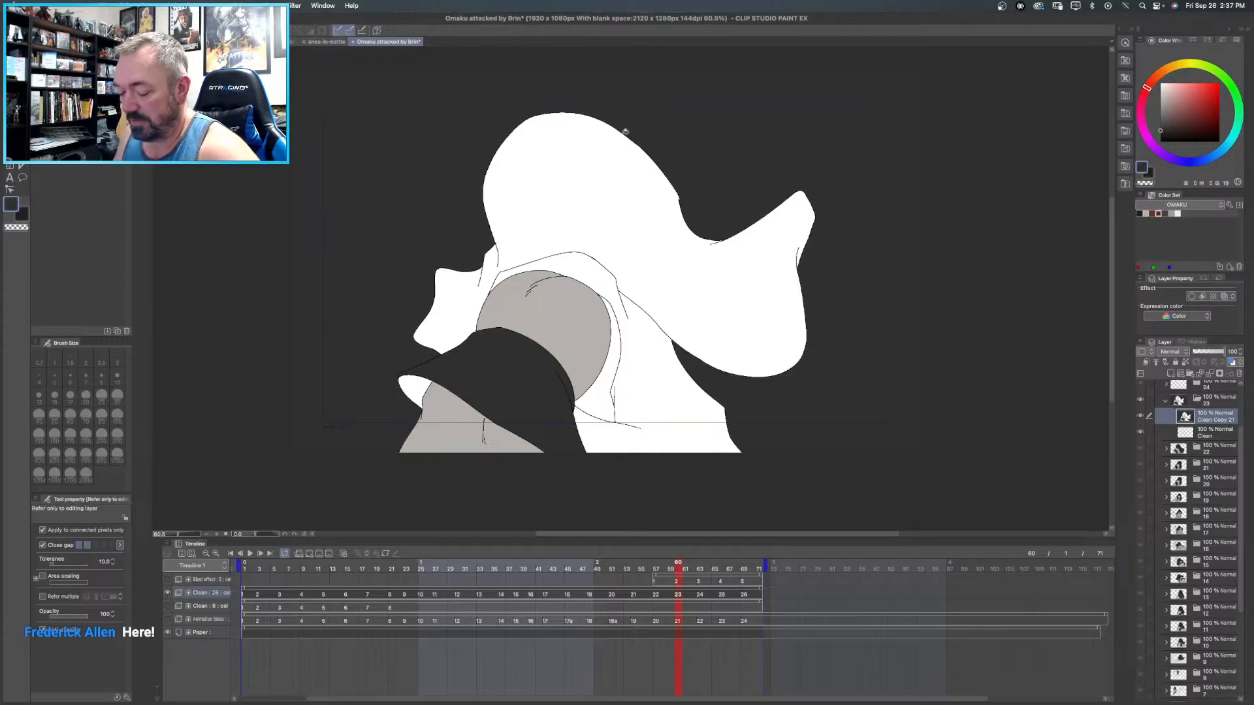
{"action": "key", "text": "super+z"}
{"action": "left_click", "coordinate": [574, 158]}
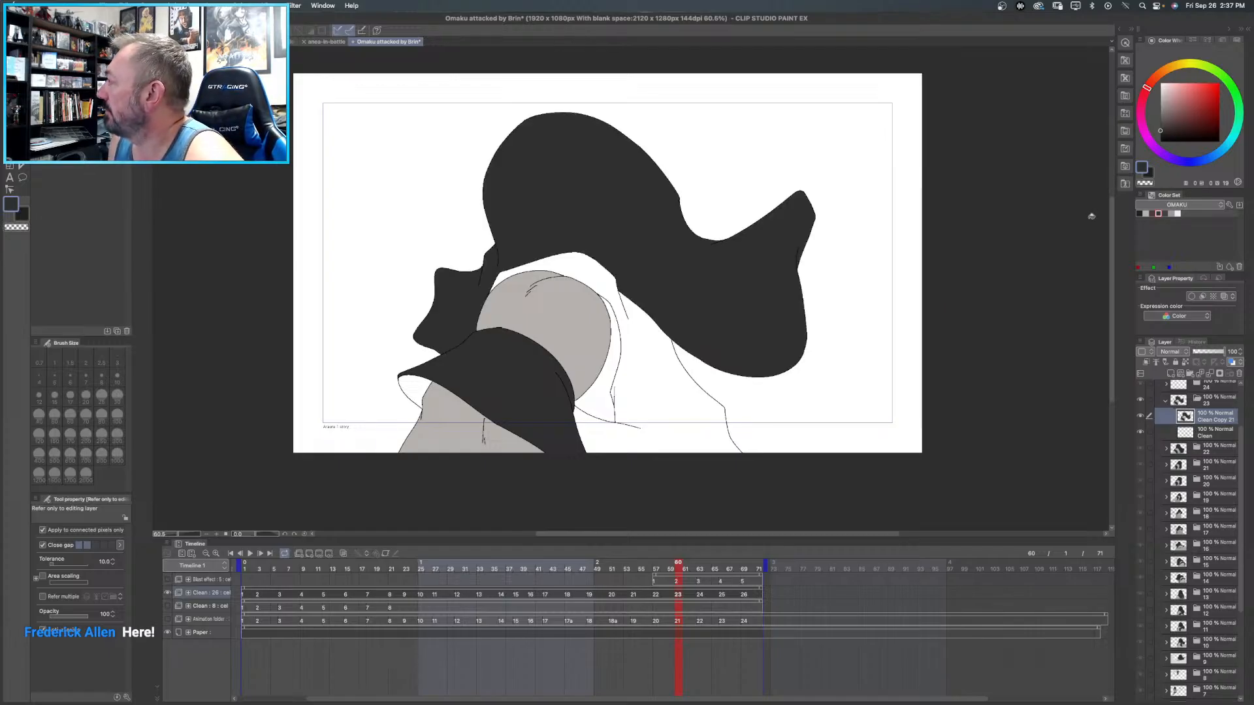
{"action": "left_click", "coordinate": [1145, 213]}
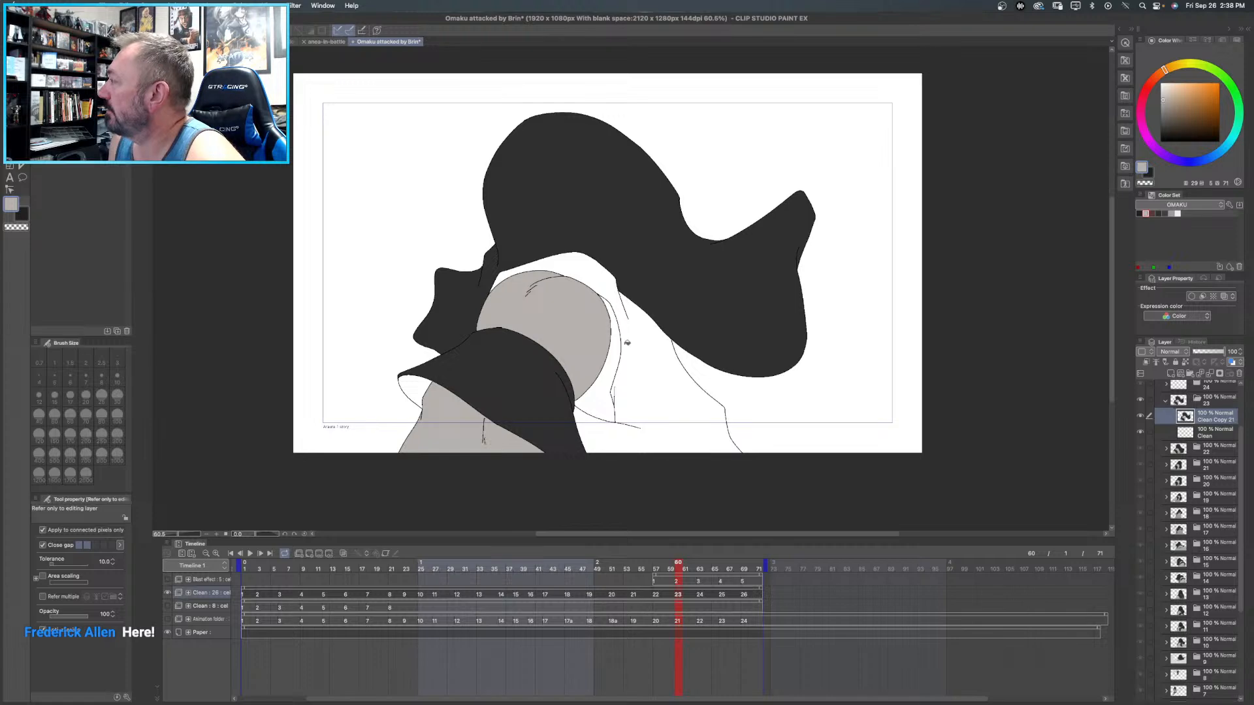
{"action": "left_click", "coordinate": [624, 343]}
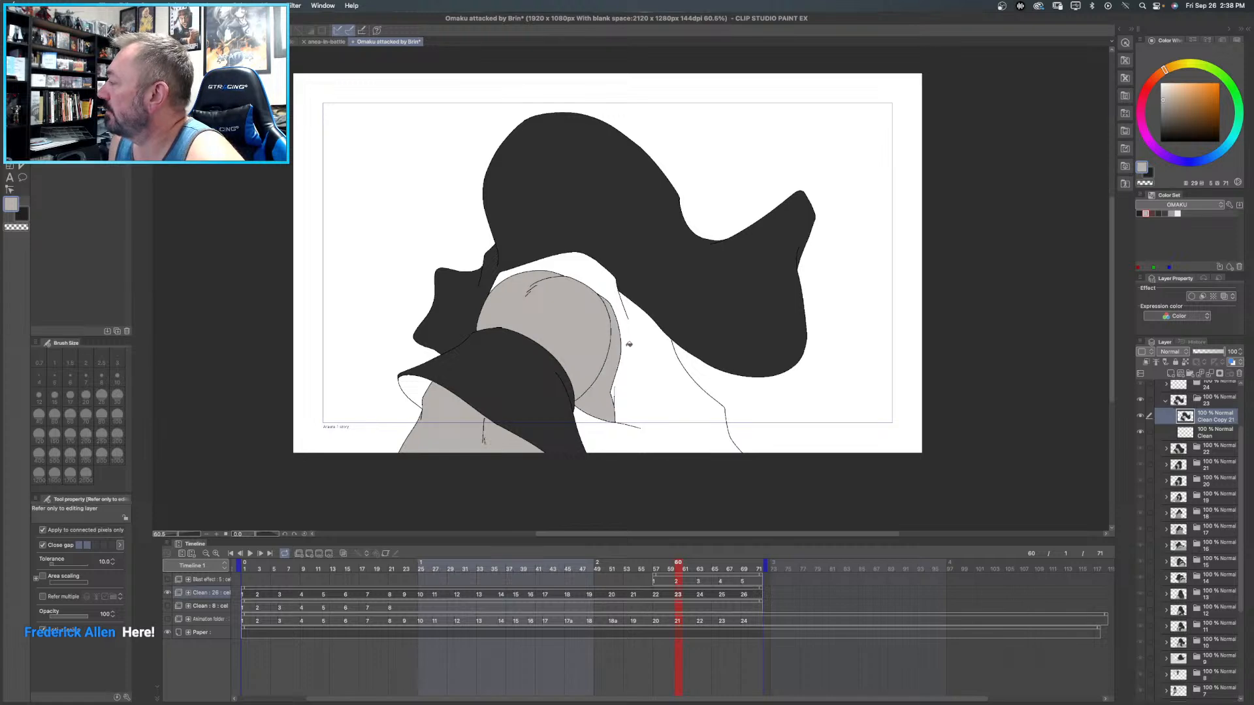
- Erase a gap in the line dividing frame 23's upper arm from the narrow area behind it, and refill the hole with light warm grey
{"action": "scroll", "coordinate": [629, 344], "scroll_direction": "up", "scroll_amount": 5}
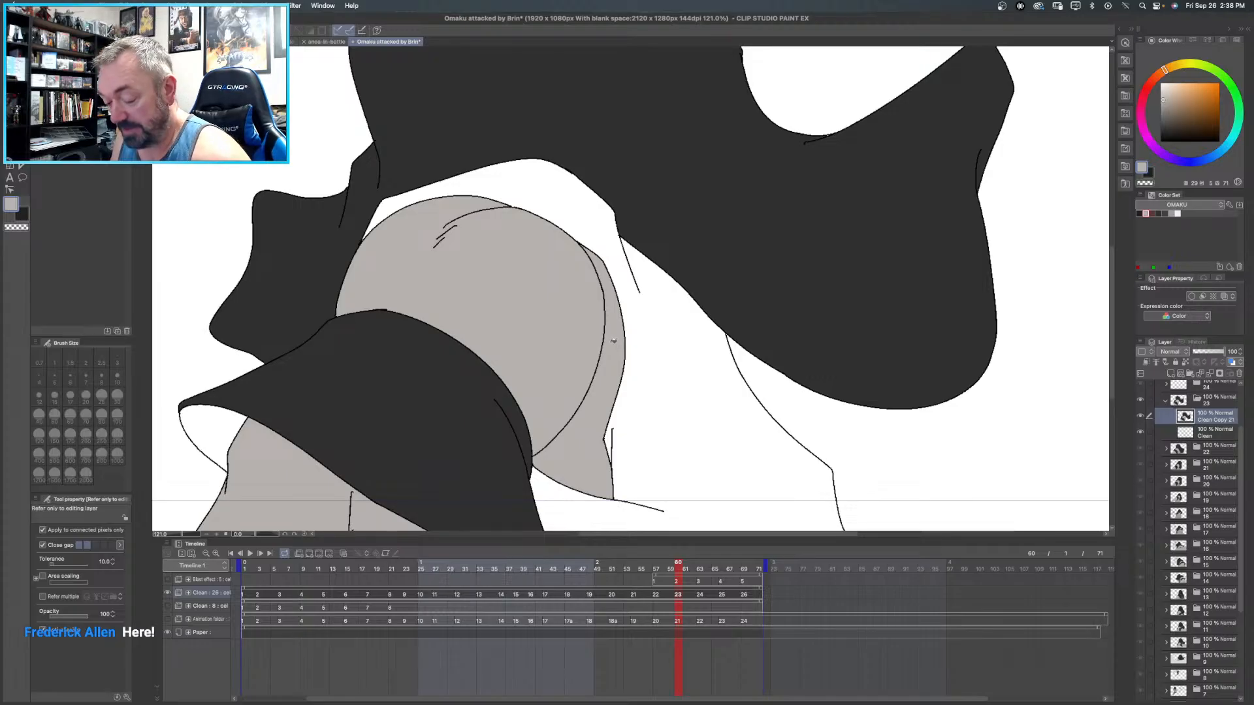
{"action": "key", "text": "e"}
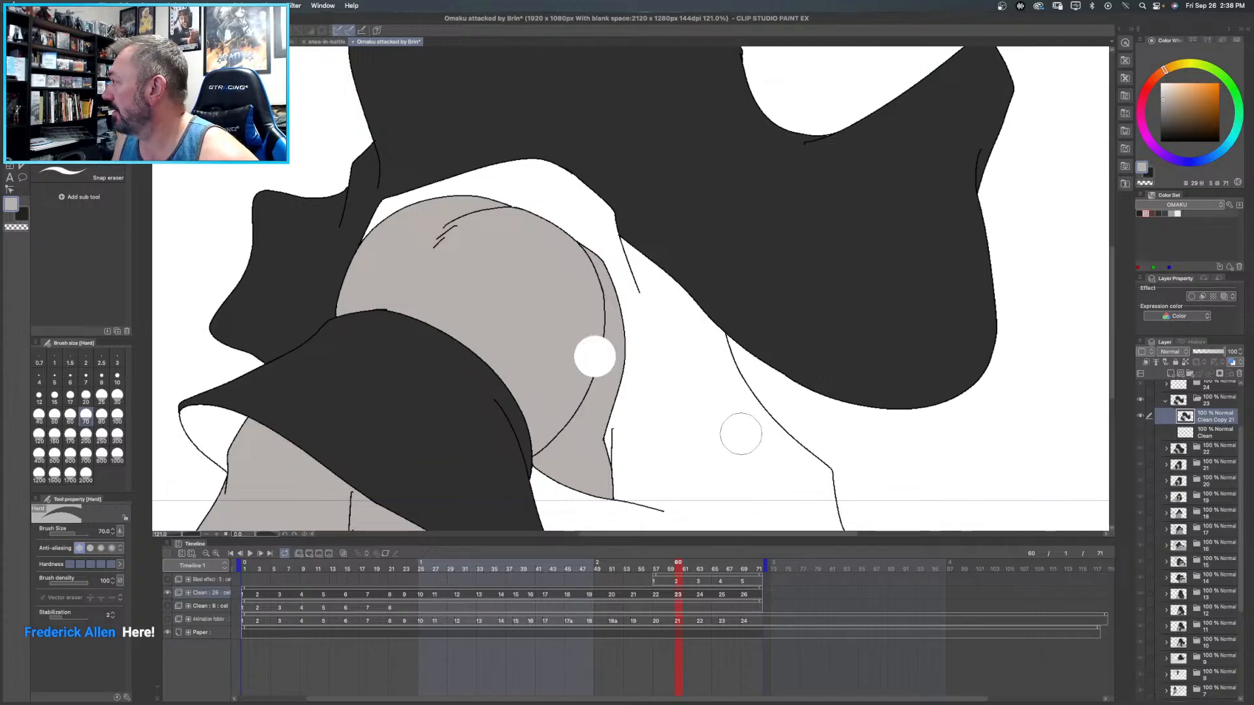
{"action": "key", "text": "g"}
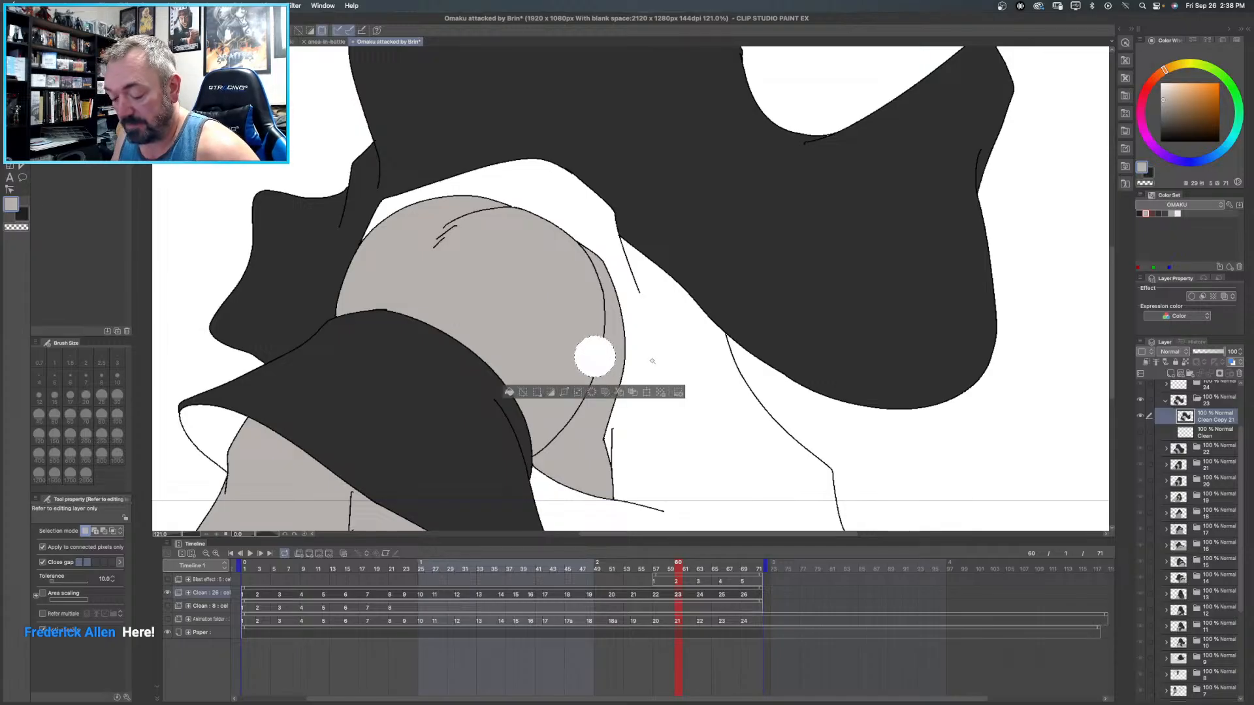
{"action": "key", "text": "super+d"}
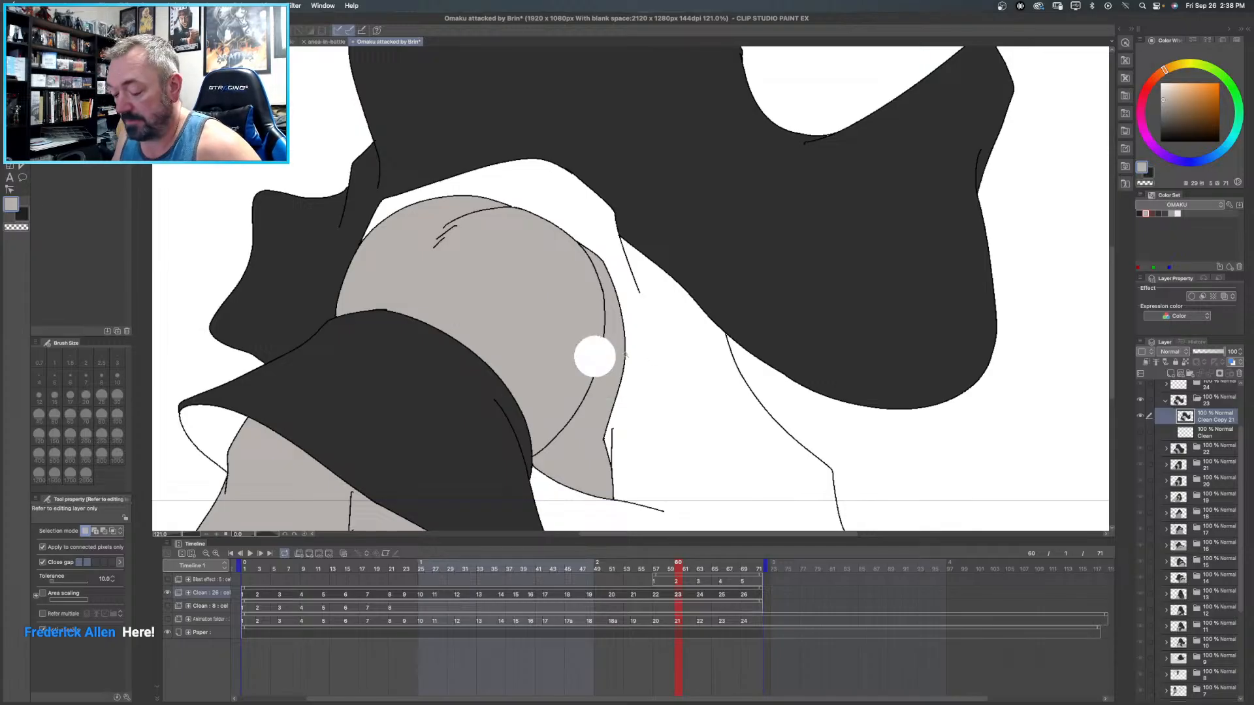
{"action": "left_click", "coordinate": [594, 357]}
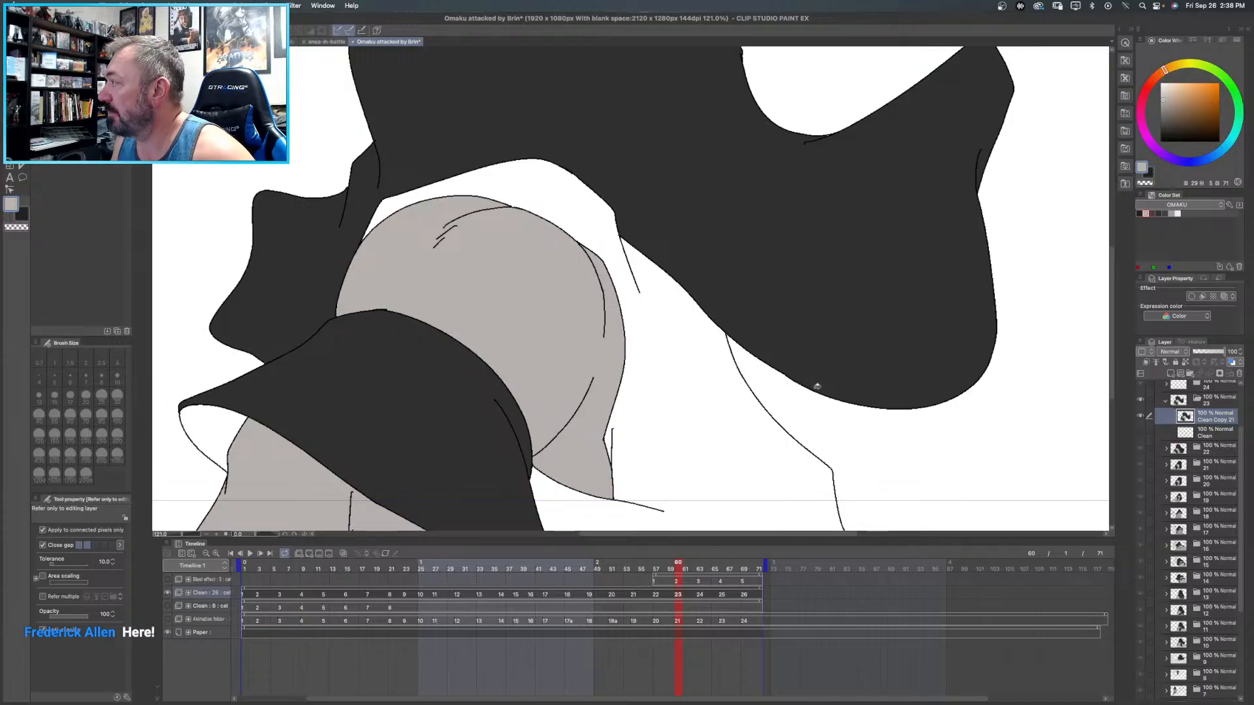
- Erase more of frame 23's dividing line on both sides of the gap and refill the erased spots with light warm grey
{"action": "key", "text": "super+0"}
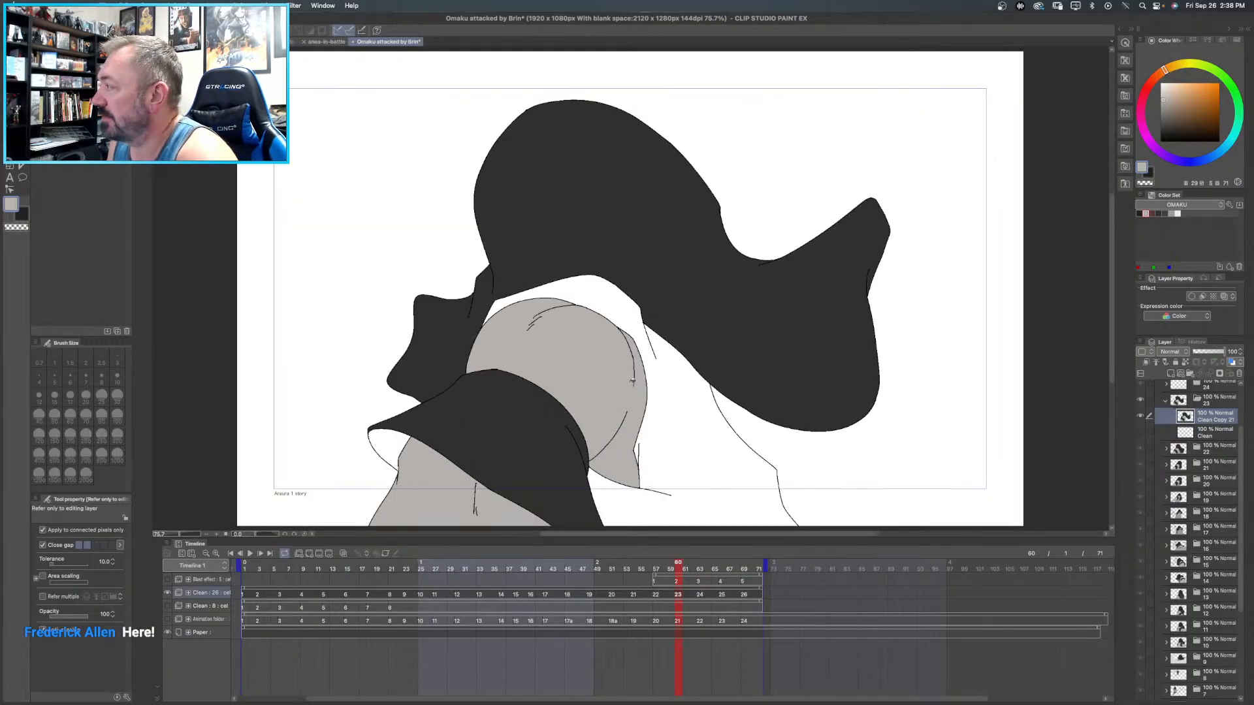
{"action": "key", "text": "e"}
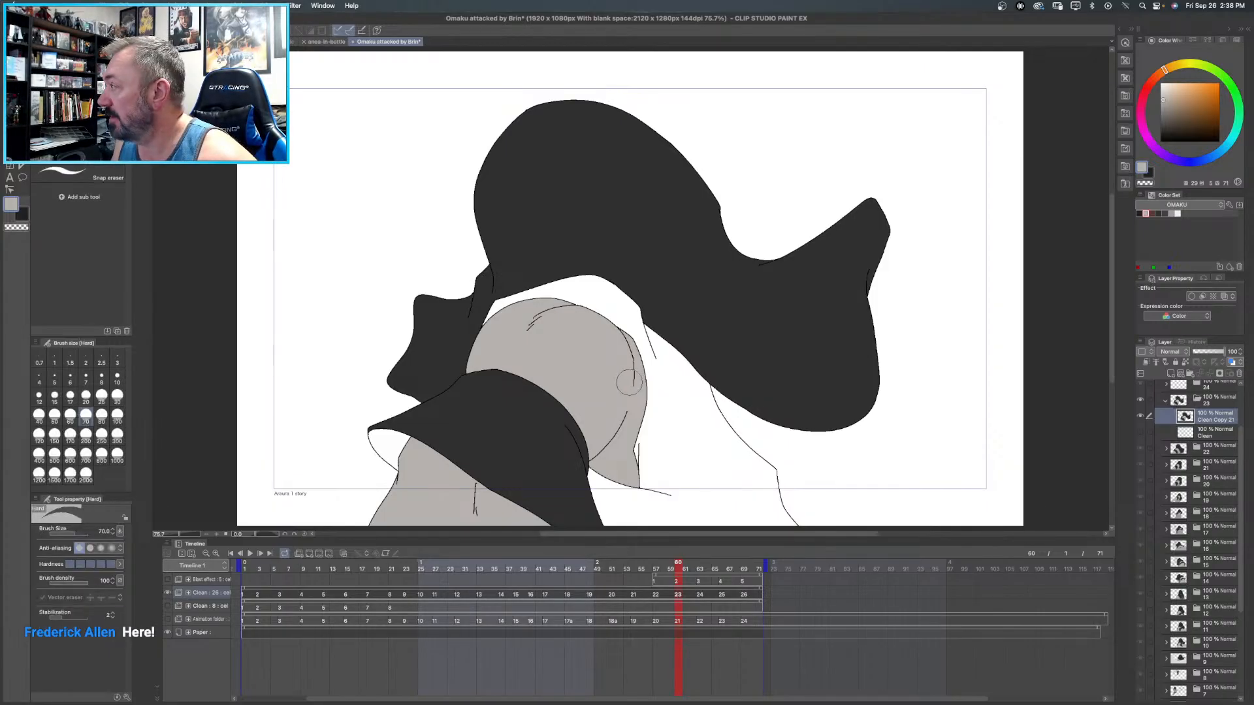
{"action": "mouse_move", "coordinate": [628, 376]}
{"action": "left_mouse_down"}
{"action": "mouse_move", "coordinate": [627, 363]}
{"action": "mouse_move", "coordinate": [627, 375]}
{"action": "left_mouse_up"}
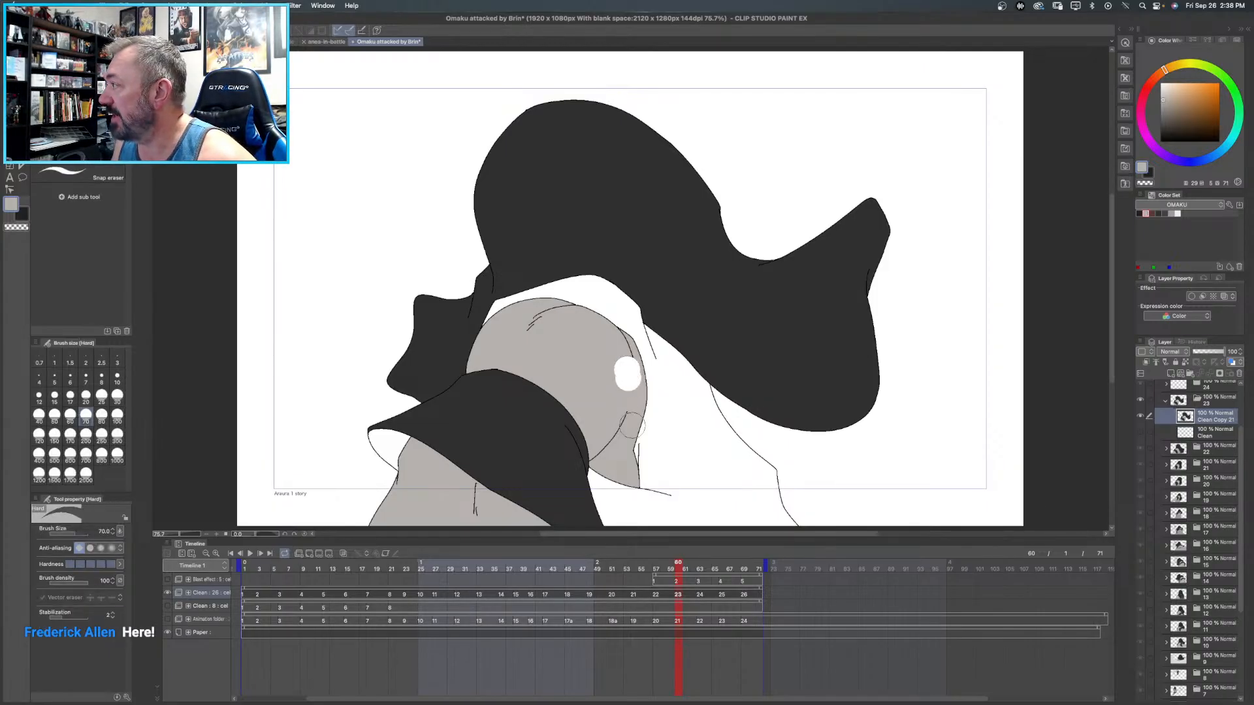
{"action": "left_click", "coordinate": [623, 412]}
{"action": "left_click", "coordinate": [621, 421]}
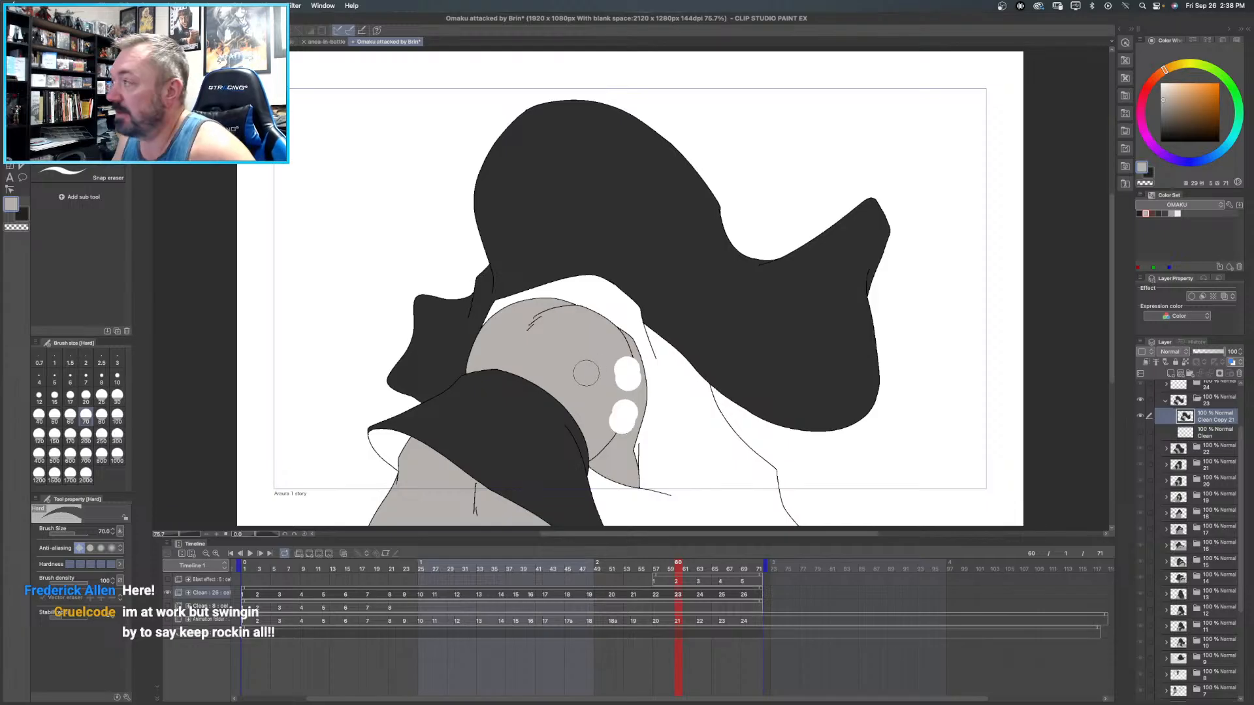
{"action": "key", "text": "g"}
{"action": "key", "text": "g"}
{"action": "left_click", "coordinate": [628, 370]}
{"action": "left_click", "coordinate": [623, 416]}
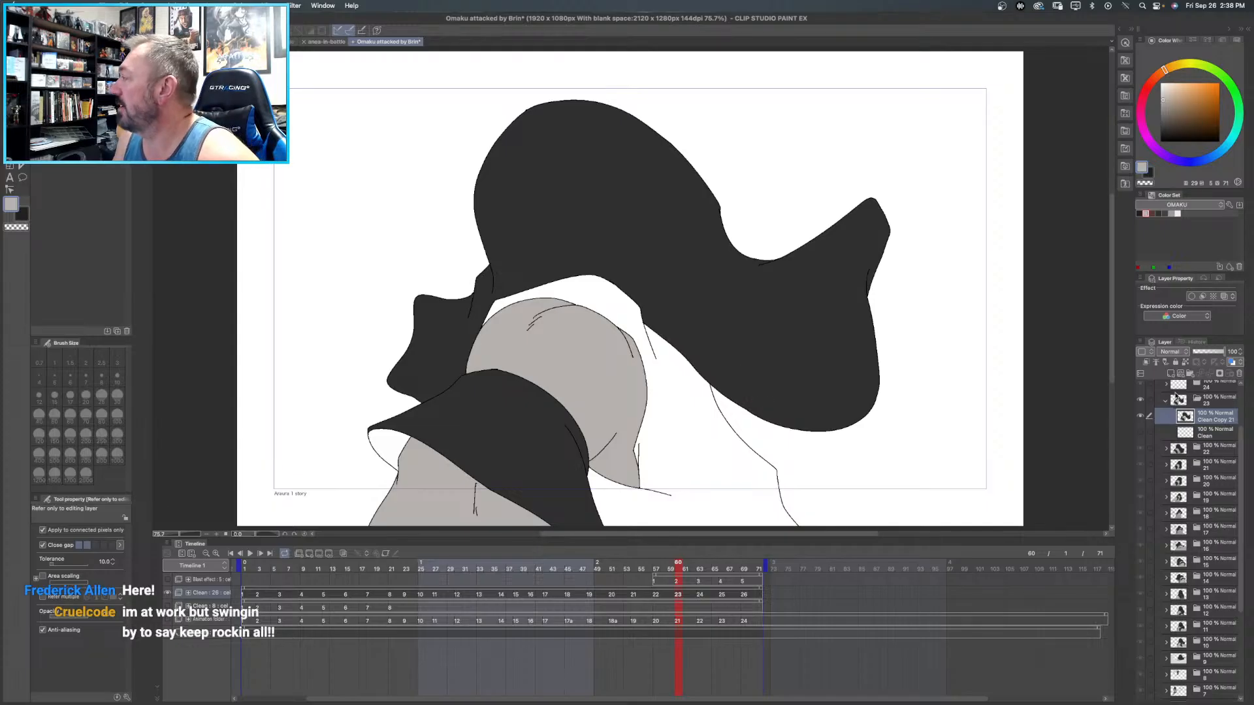
- Fill frame 23's torso with mid grey and the inner opening of the arm band with near-black
{"action": "left_click", "coordinate": [1176, 213]}
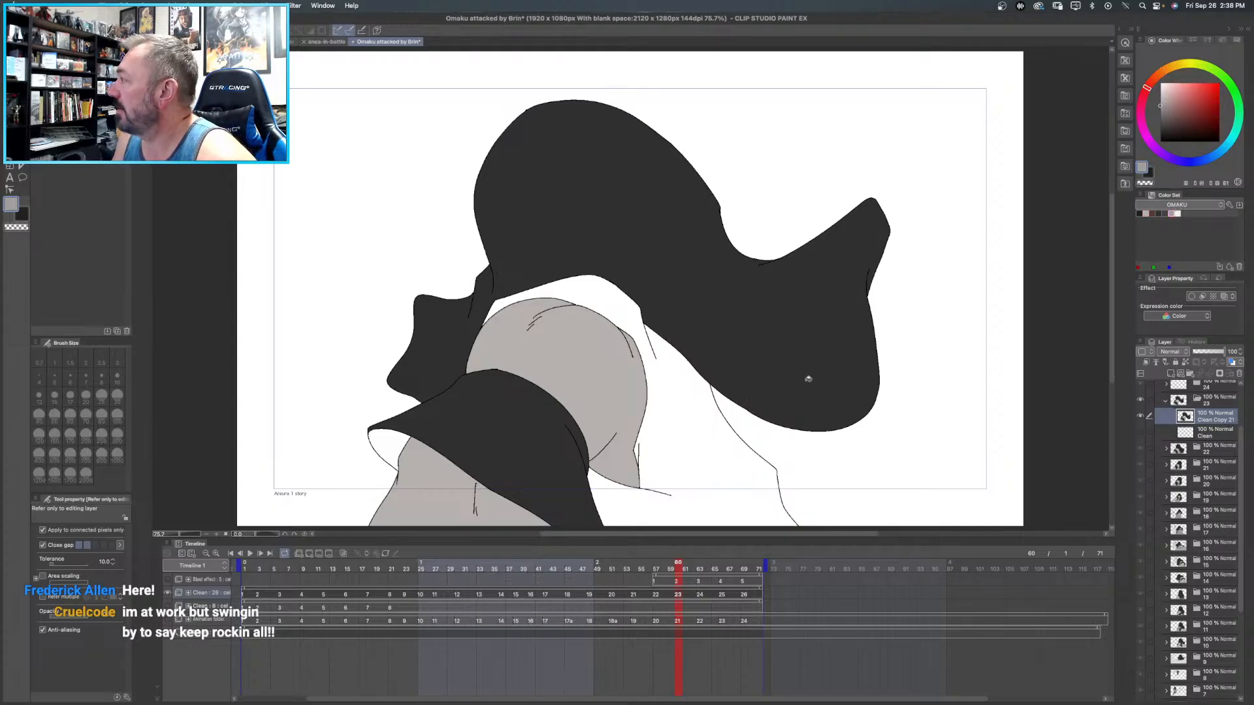
{"action": "left_click", "coordinate": [686, 433]}
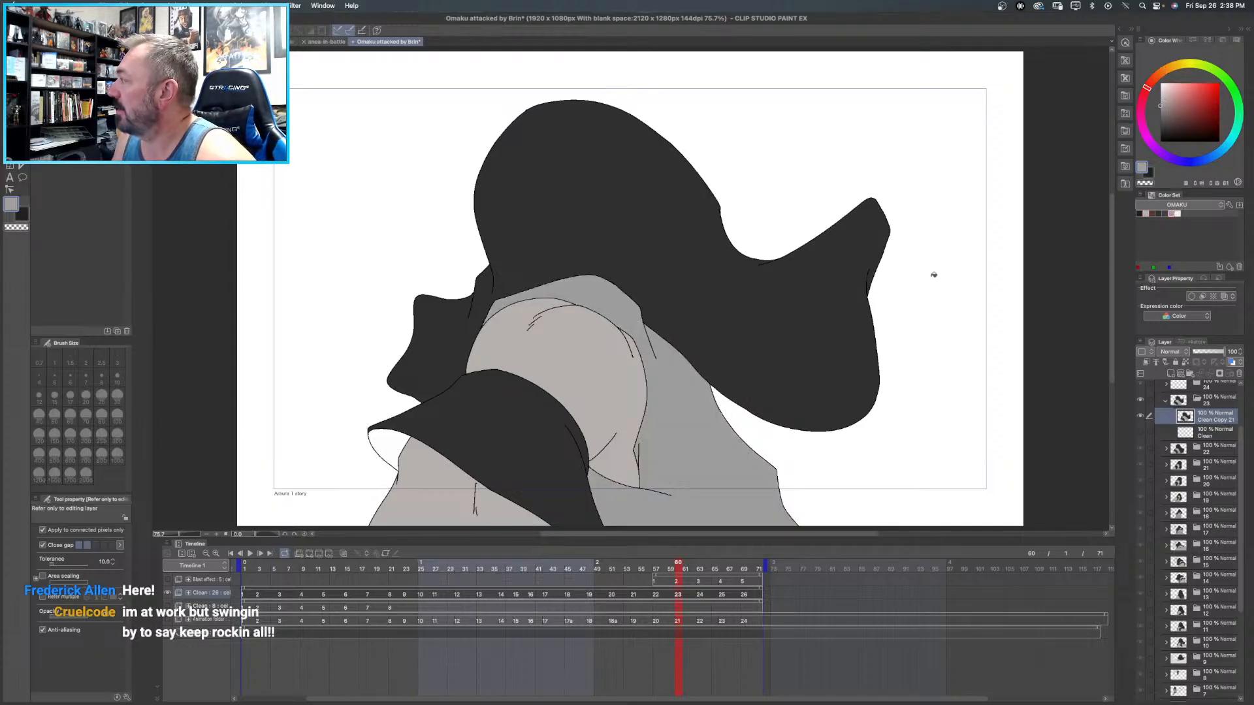
{"action": "left_click", "coordinate": [1140, 214]}
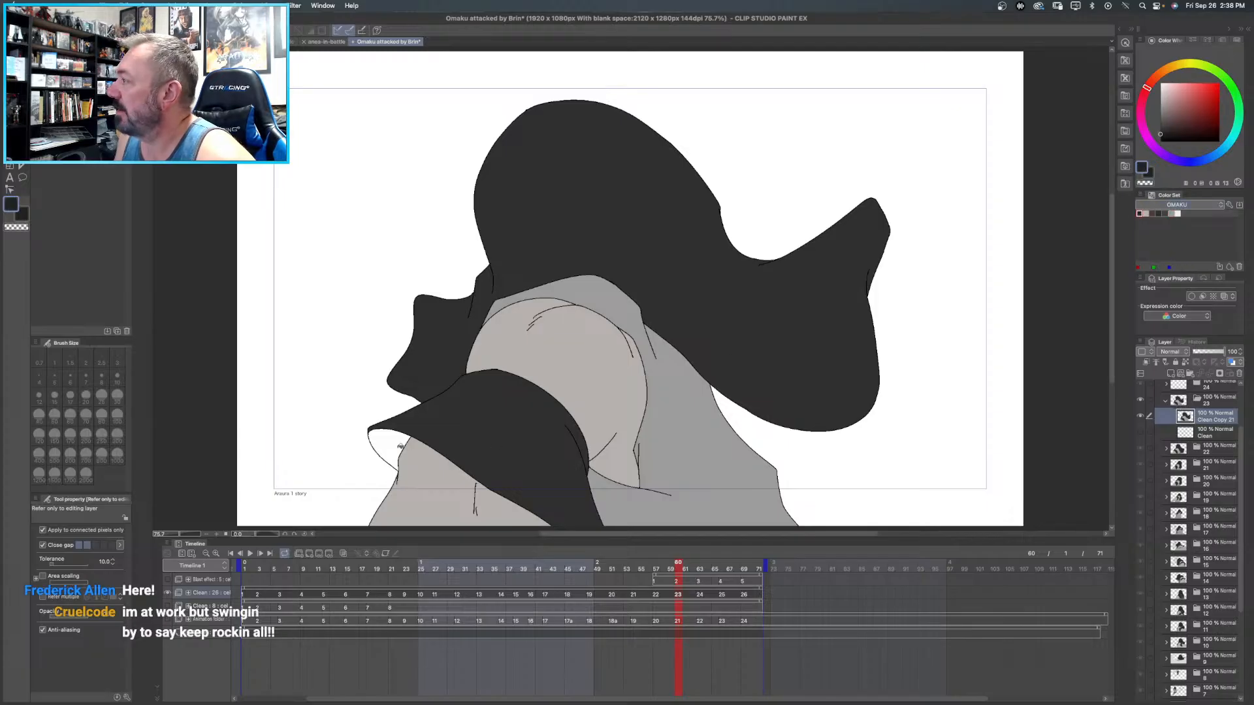
{"action": "left_click", "coordinate": [398, 458]}
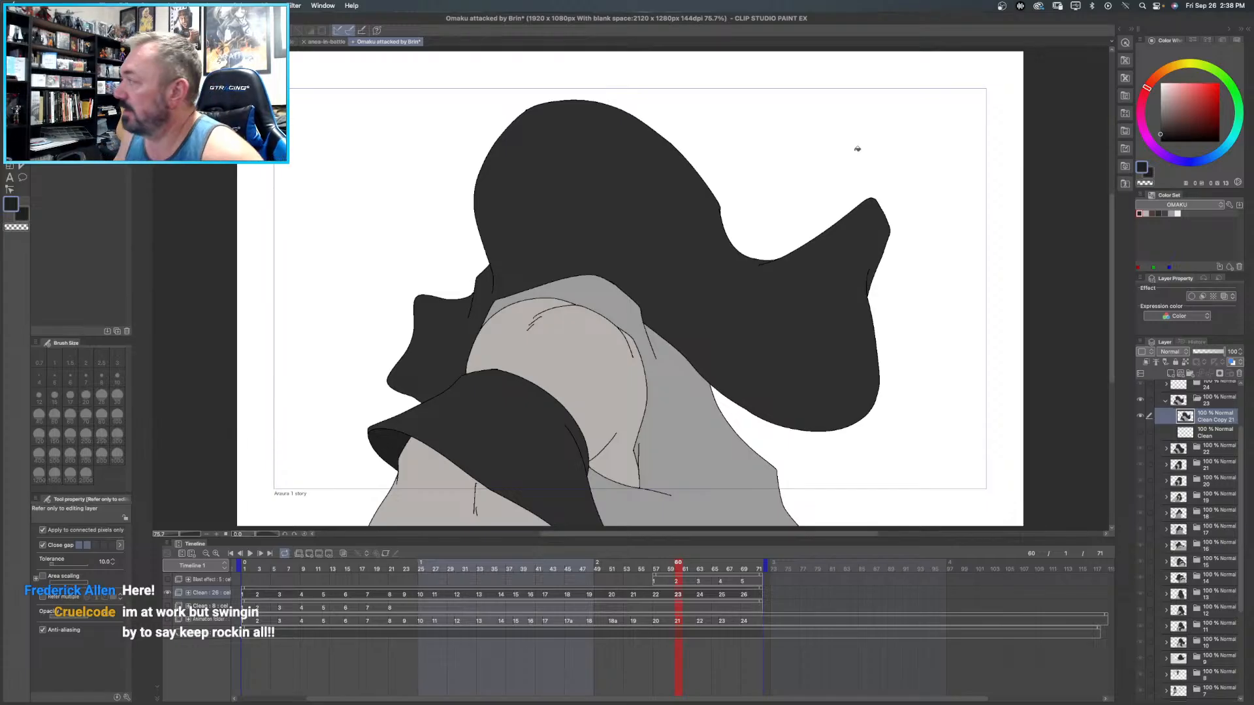
- Collapse frame 23's folder, open frame 24's and duplicate its Clean line layer
{"action": "scroll", "coordinate": [1172, 409], "scroll_direction": "up", "scroll_amount": 3}
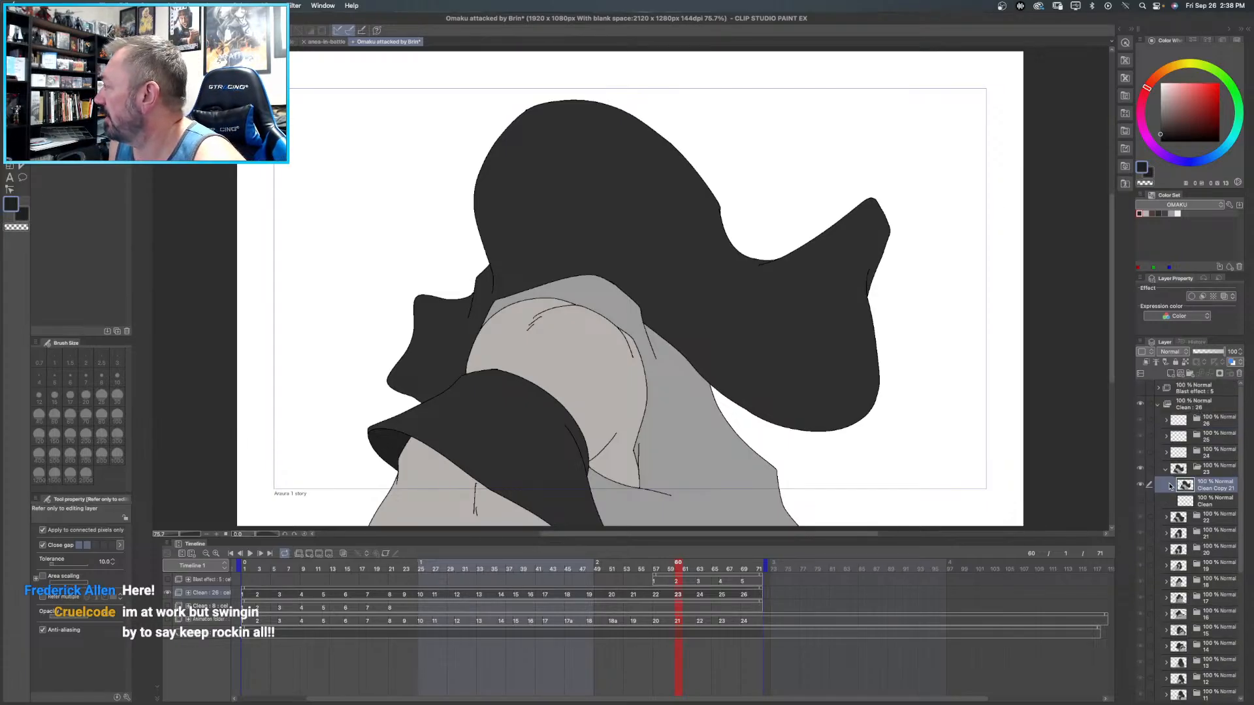
{"action": "left_click", "coordinate": [1167, 471]}
{"action": "left_click", "coordinate": [1166, 452]}
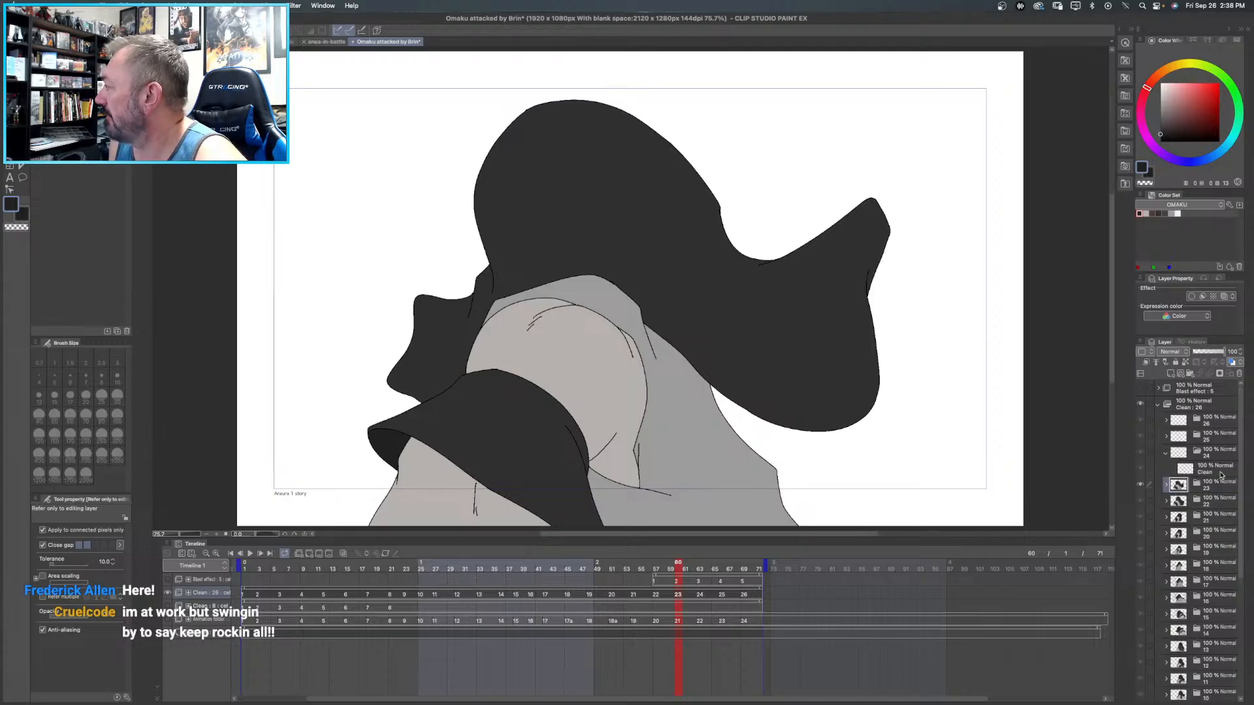
{"action": "left_click", "coordinate": [1211, 473]}
{"action": "right_click", "coordinate": [1211, 473]}
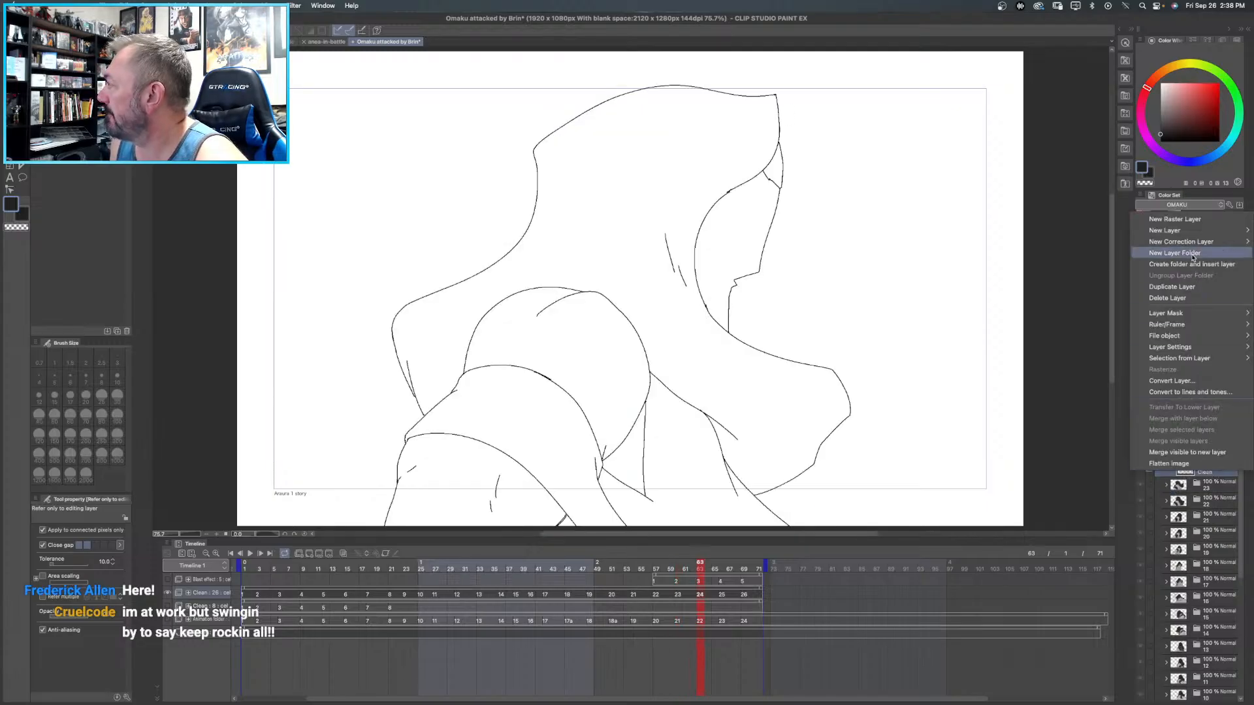
{"action": "left_click", "coordinate": [1191, 287]}
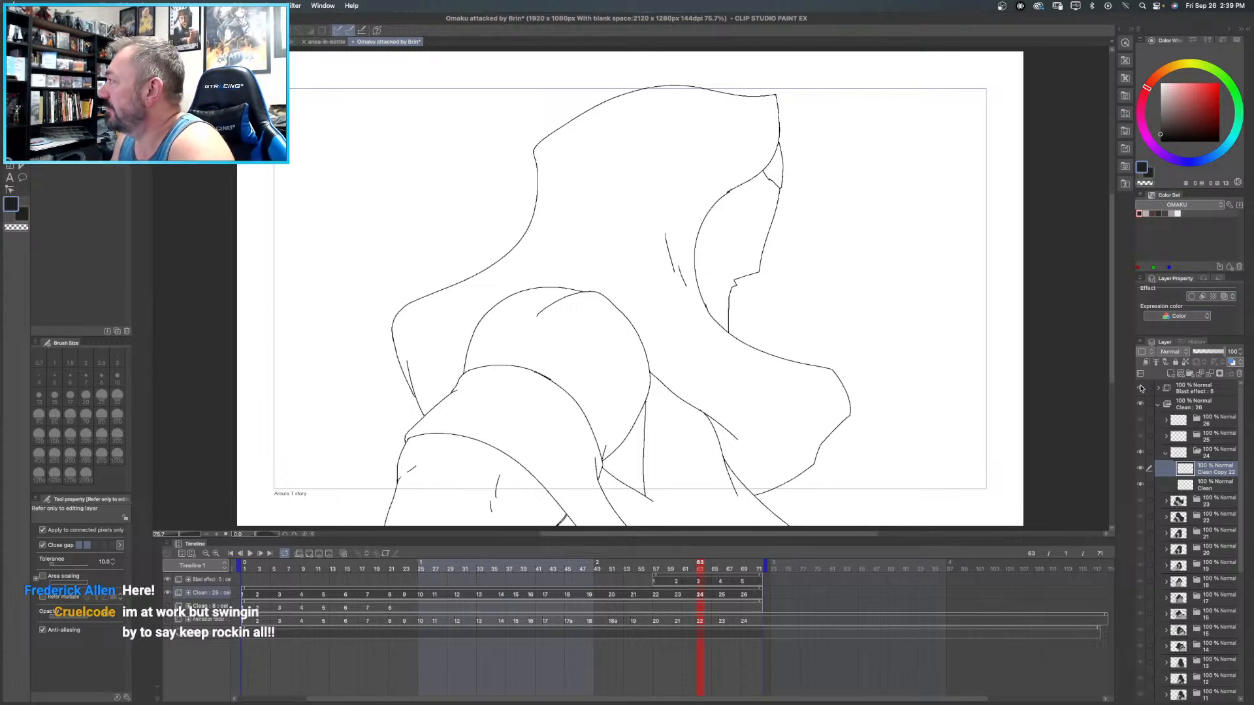
- Toggle the Blast effect folder's visibility on and off to check frame 24 against it
{"action": "left_click", "coordinate": [1140, 389]}
{"action": "left_click", "coordinate": [1140, 388]}
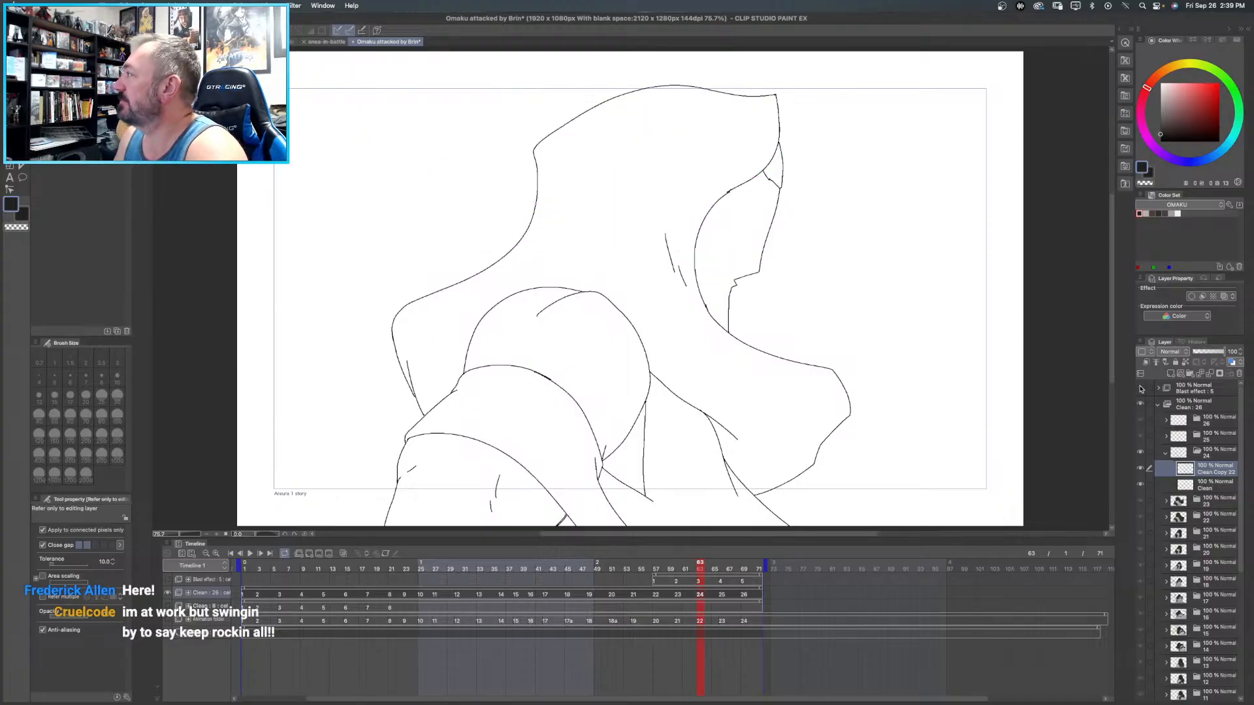
{"action": "left_click", "coordinate": [1140, 388]}
{"action": "left_click", "coordinate": [1140, 388]}
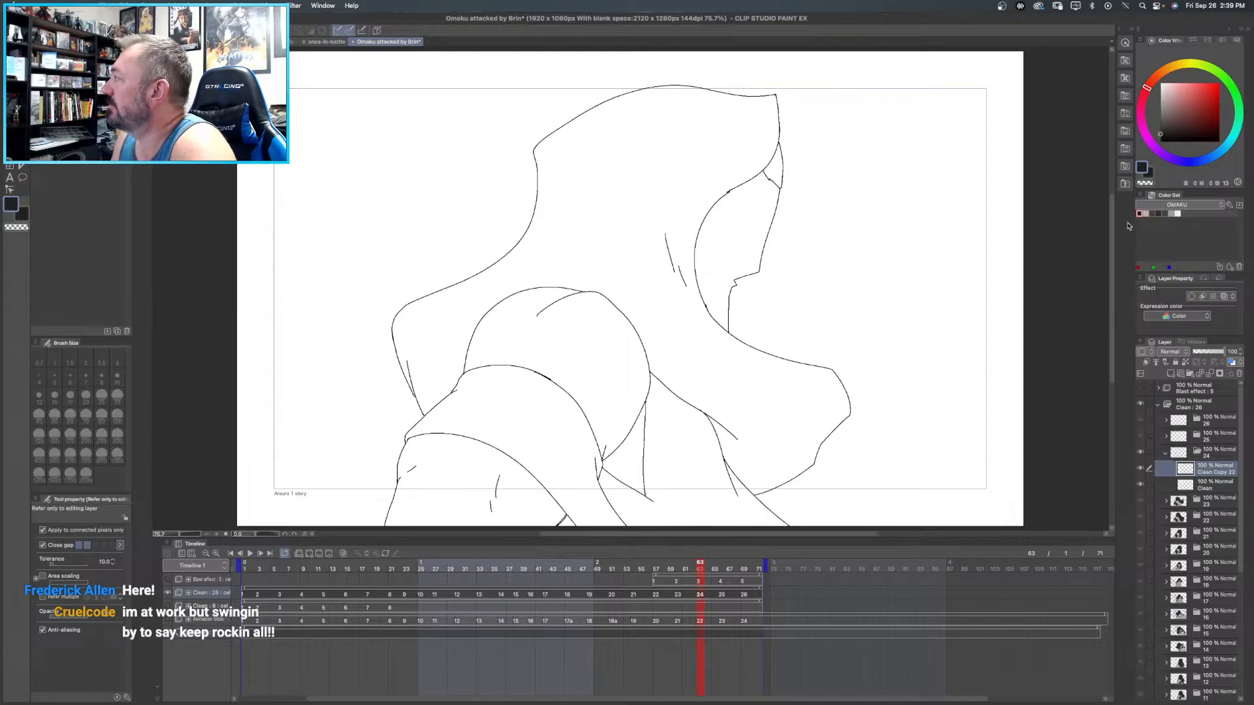
- Fill frame 24's small area above the face with near-black, and the upper arm, forearm and narrow area behind the arm with light warm grey
{"action": "left_click", "coordinate": [1158, 212]}
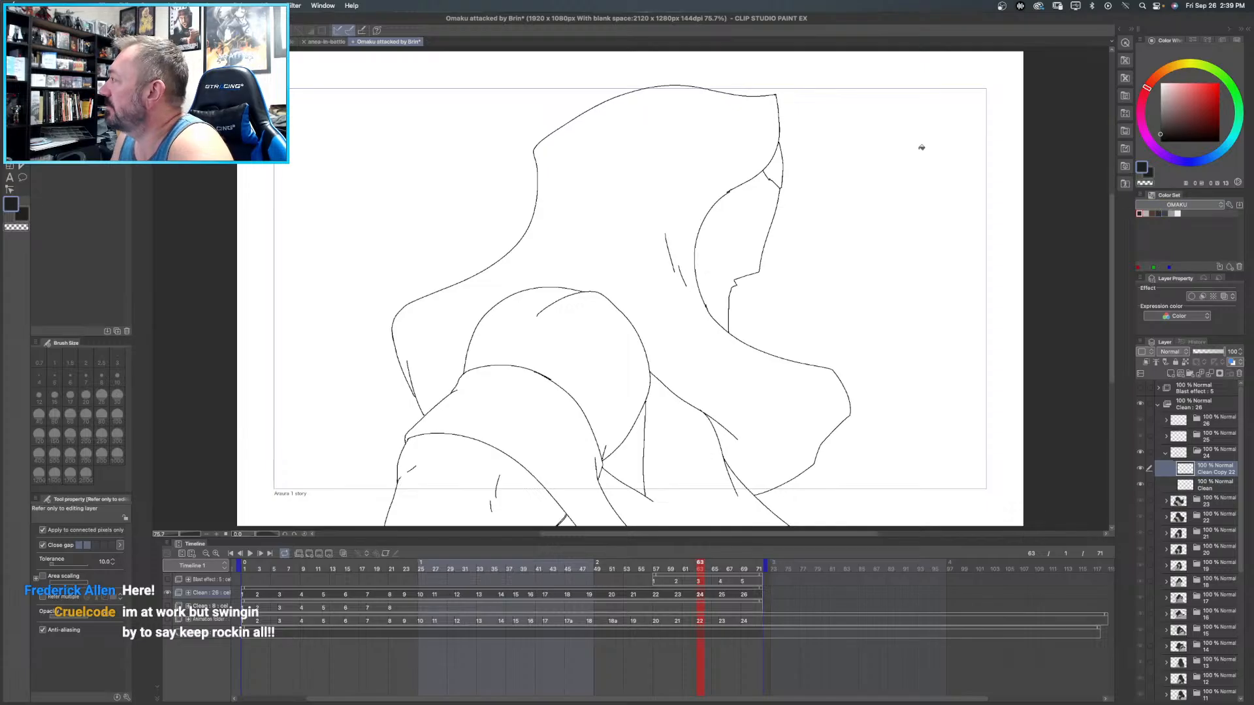
{"action": "left_click", "coordinate": [778, 169]}
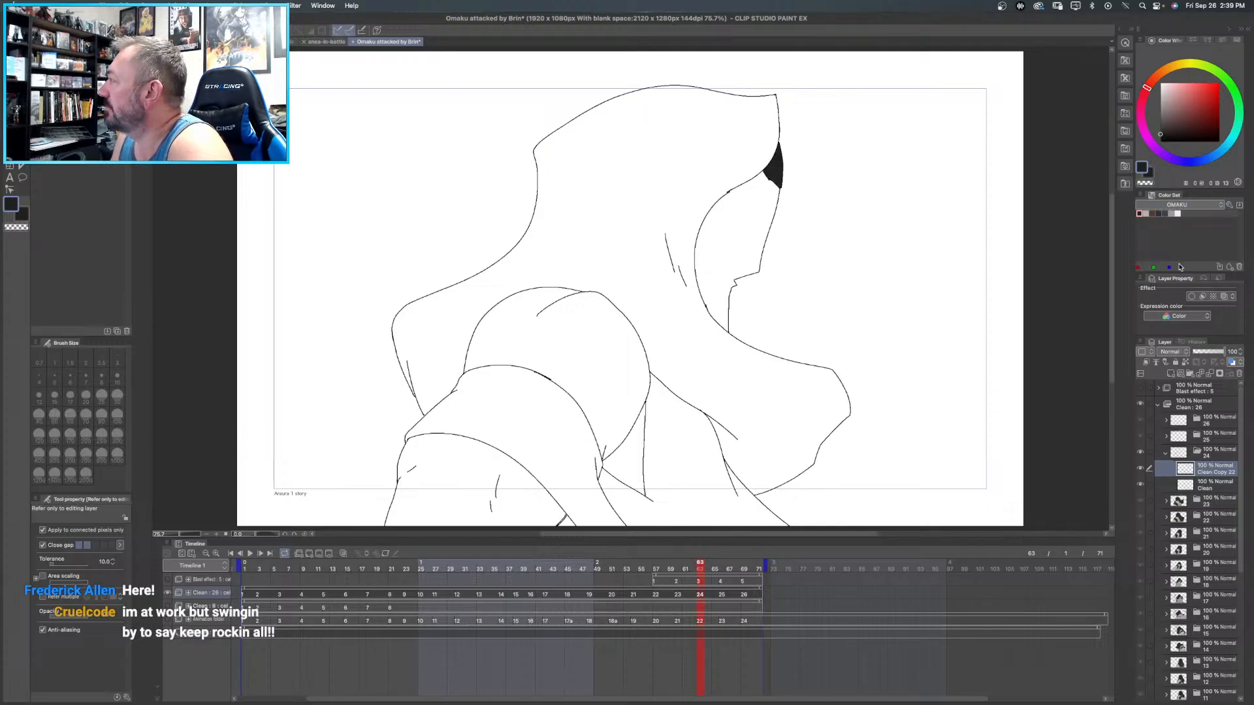
{"action": "left_click", "coordinate": [1145, 213]}
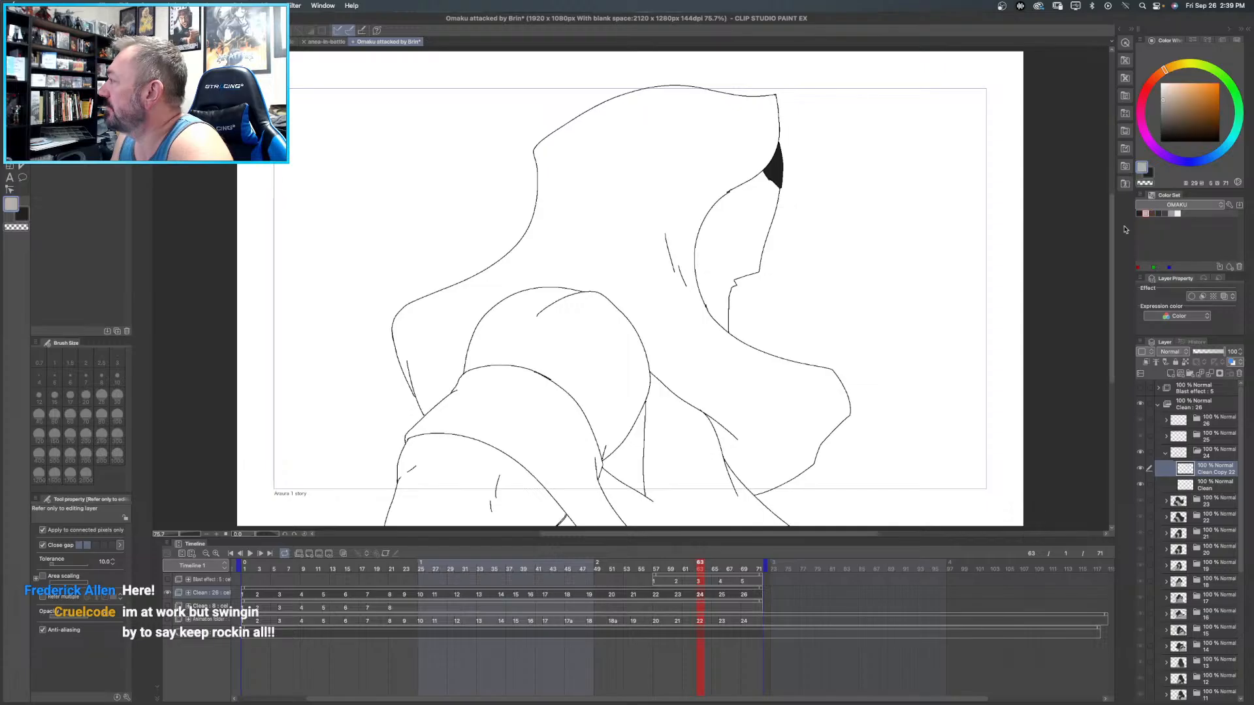
{"action": "left_click", "coordinate": [572, 324]}
{"action": "left_click", "coordinate": [485, 489]}
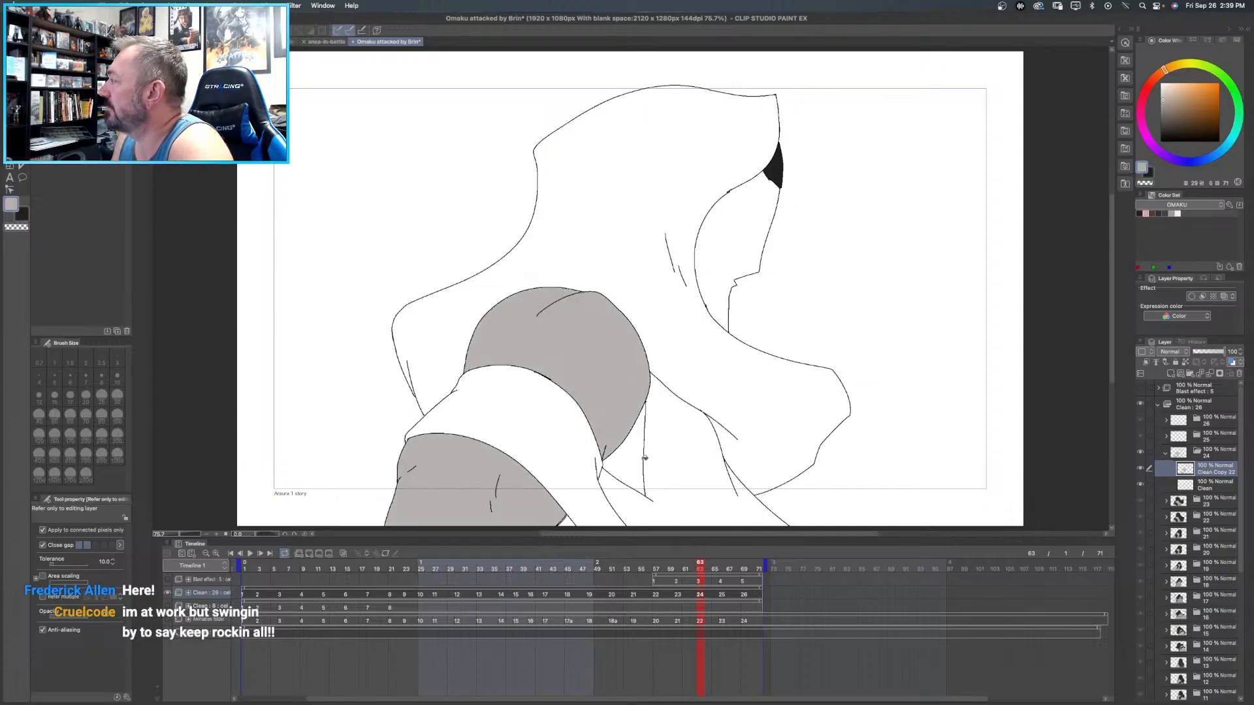
{"action": "left_click", "coordinate": [639, 456]}
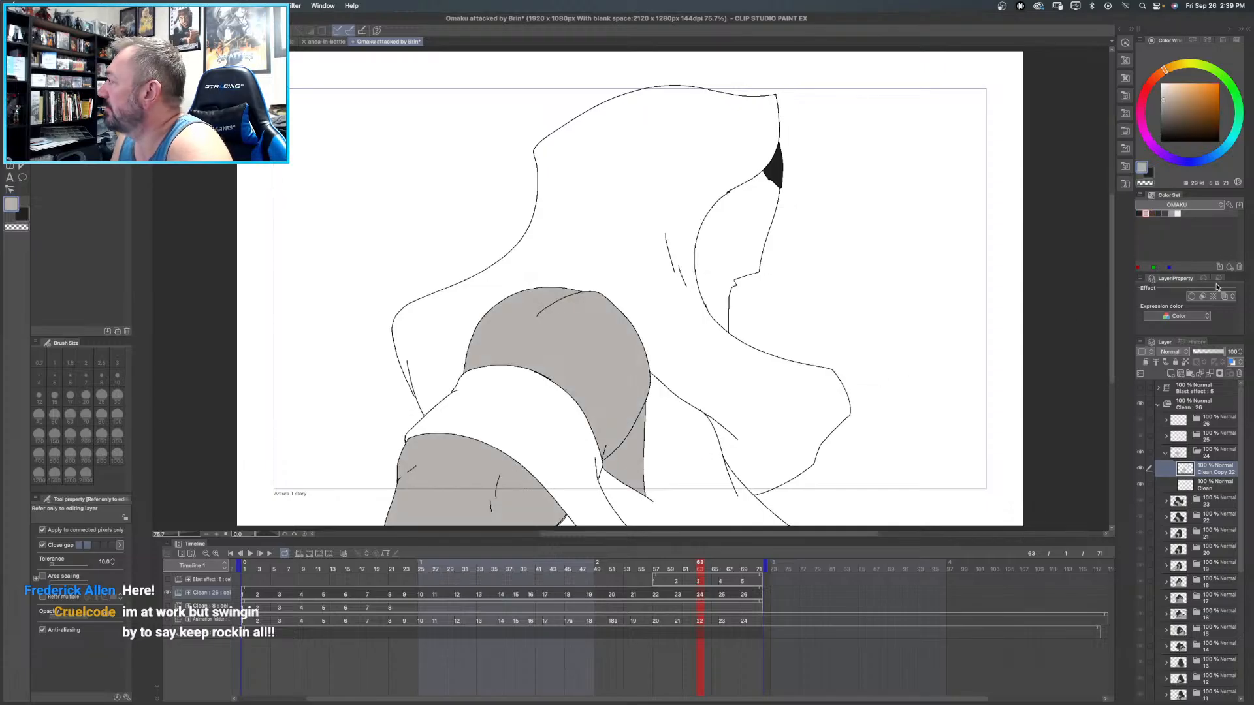
- Fill frame 24's face with dark brown, and its large hood shape and arm band with dark grey
{"action": "left_click", "coordinate": [1152, 213]}
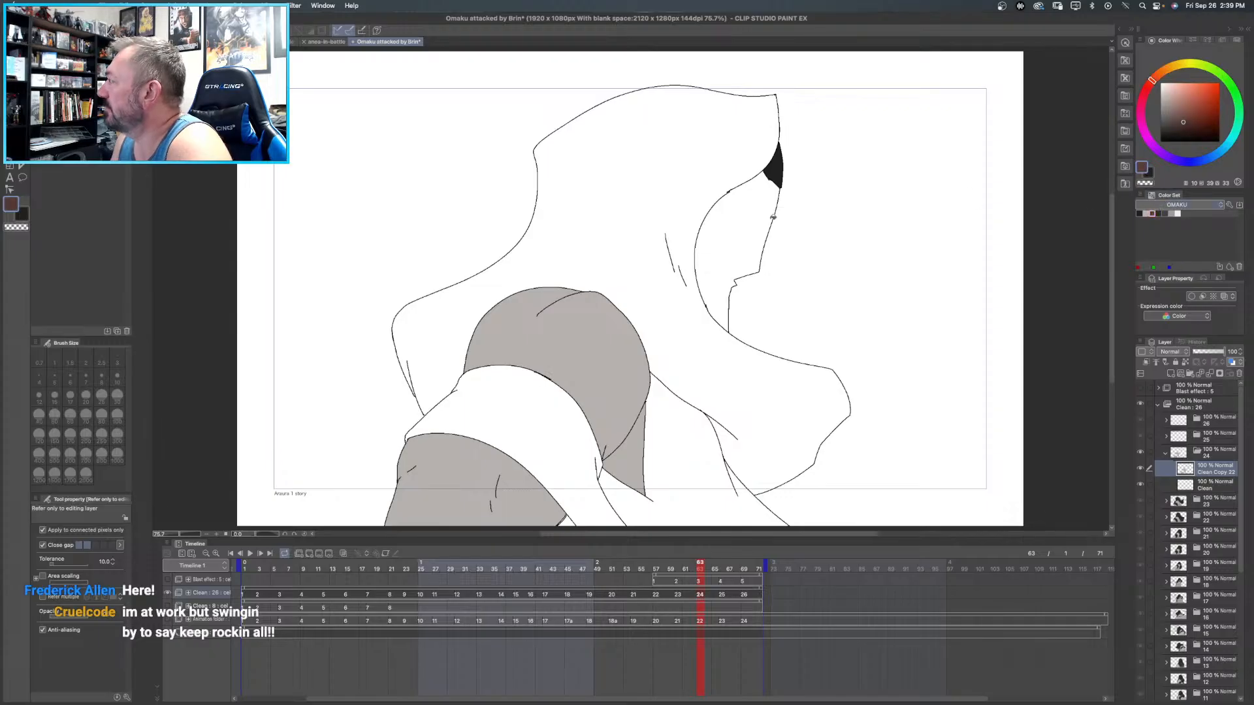
{"action": "left_click", "coordinate": [761, 225]}
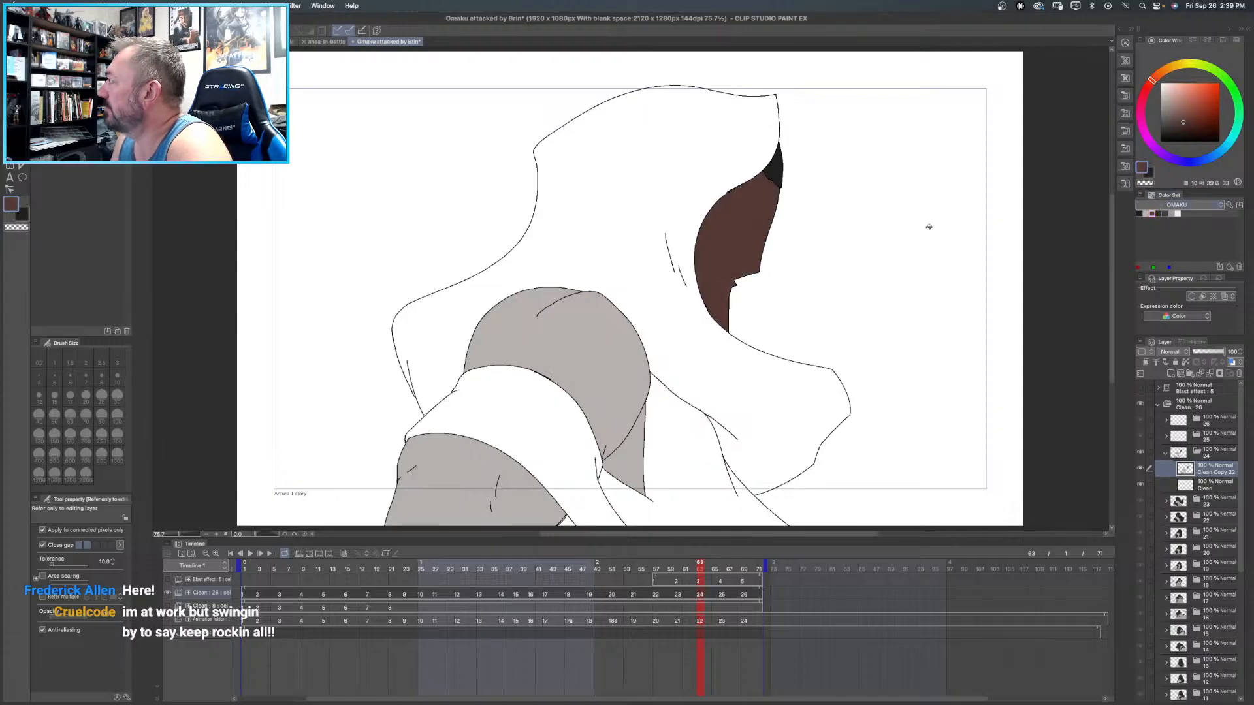
{"action": "left_click", "coordinate": [1165, 213]}
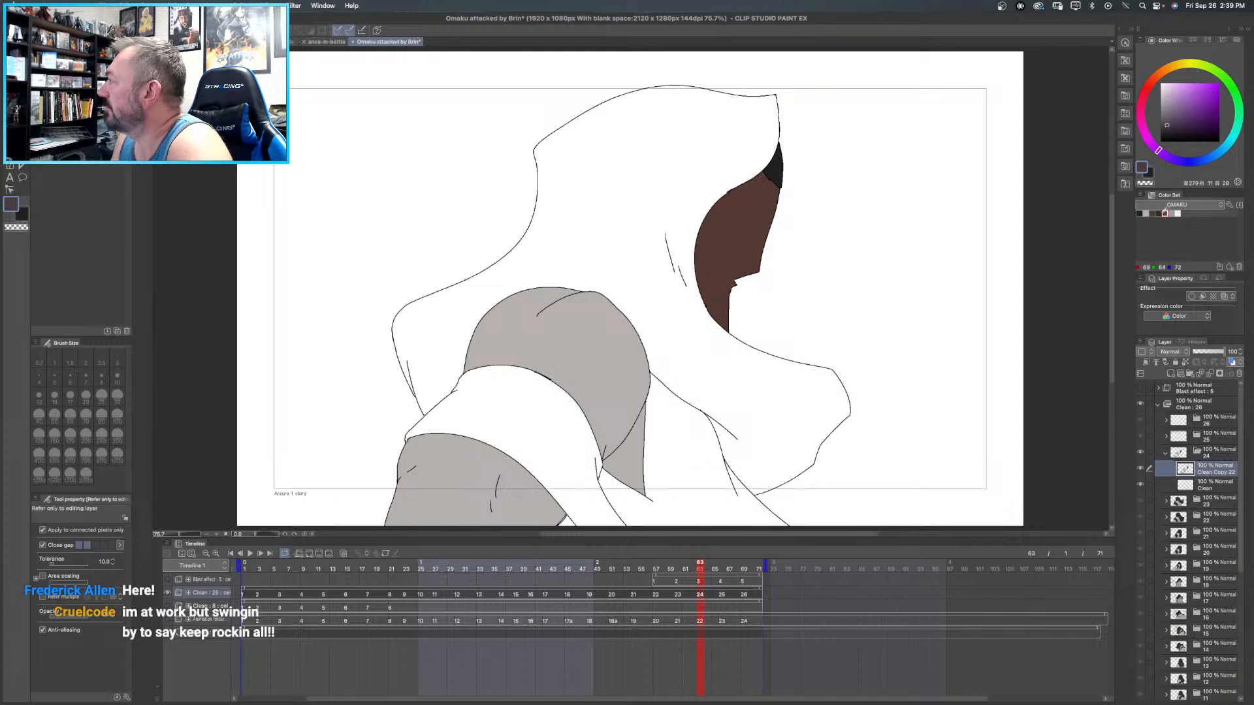
{"action": "left_click", "coordinate": [1159, 212]}
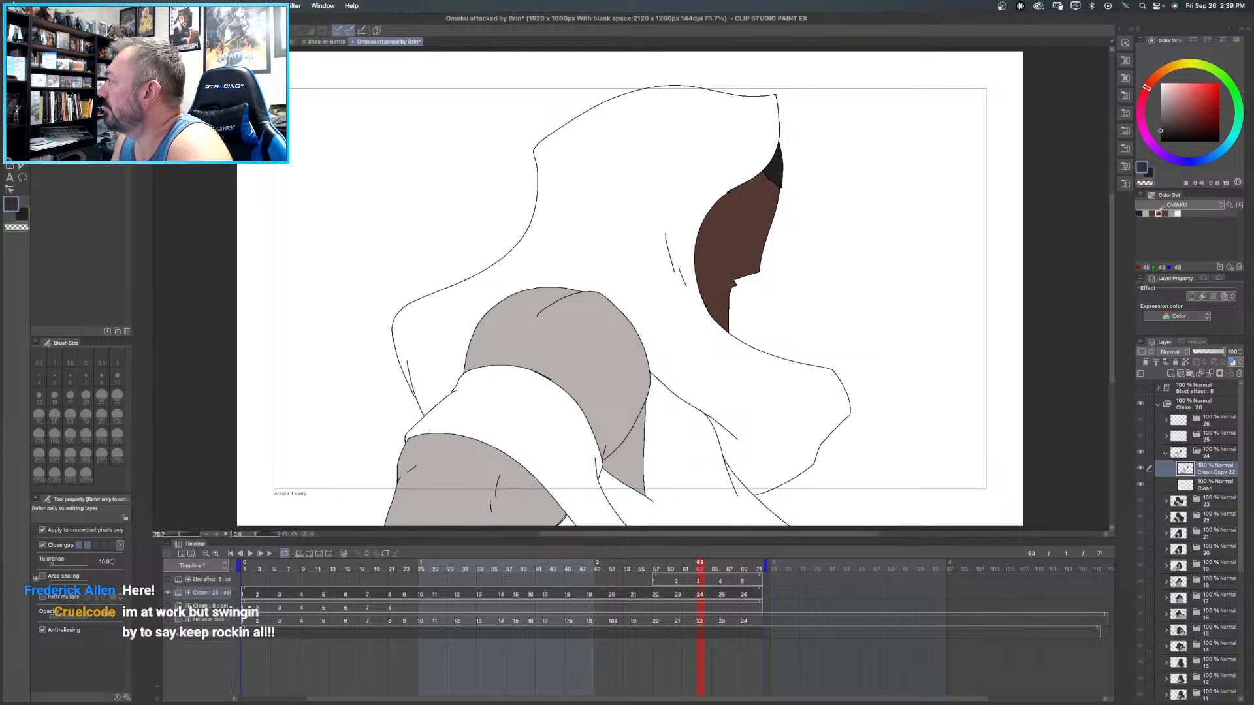
{"action": "left_click", "coordinate": [641, 166]}
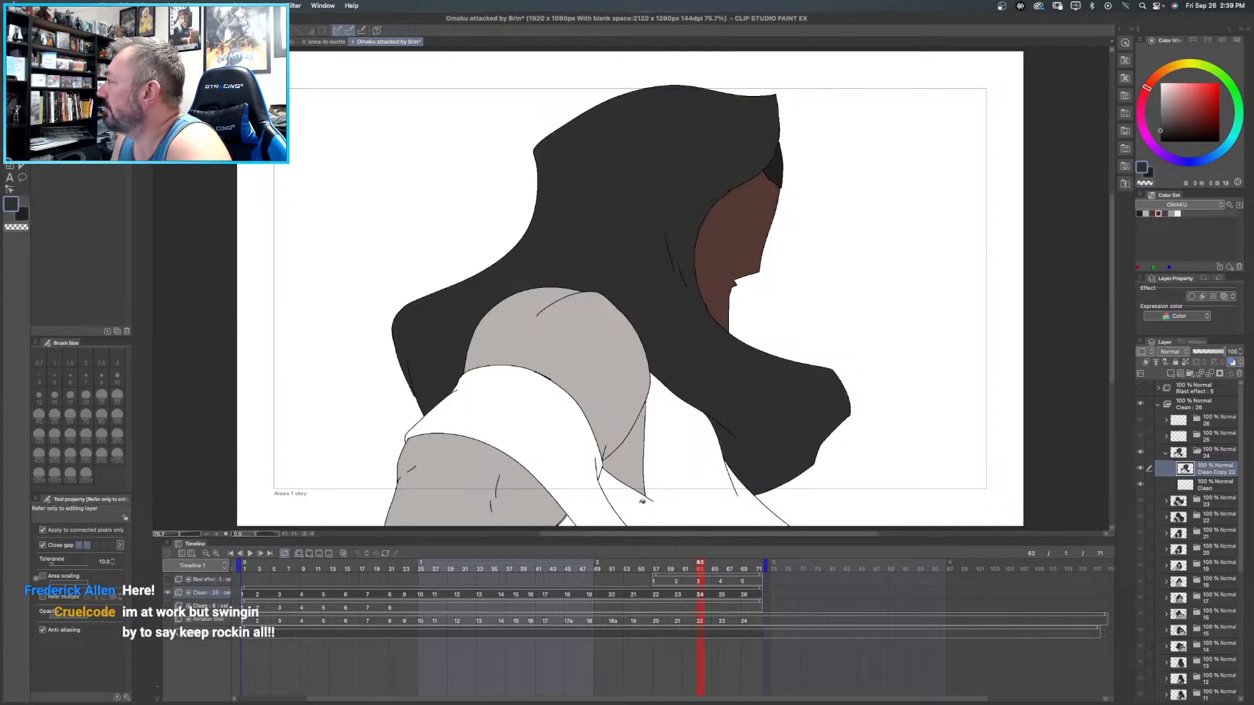
{"action": "left_click", "coordinate": [554, 434]}
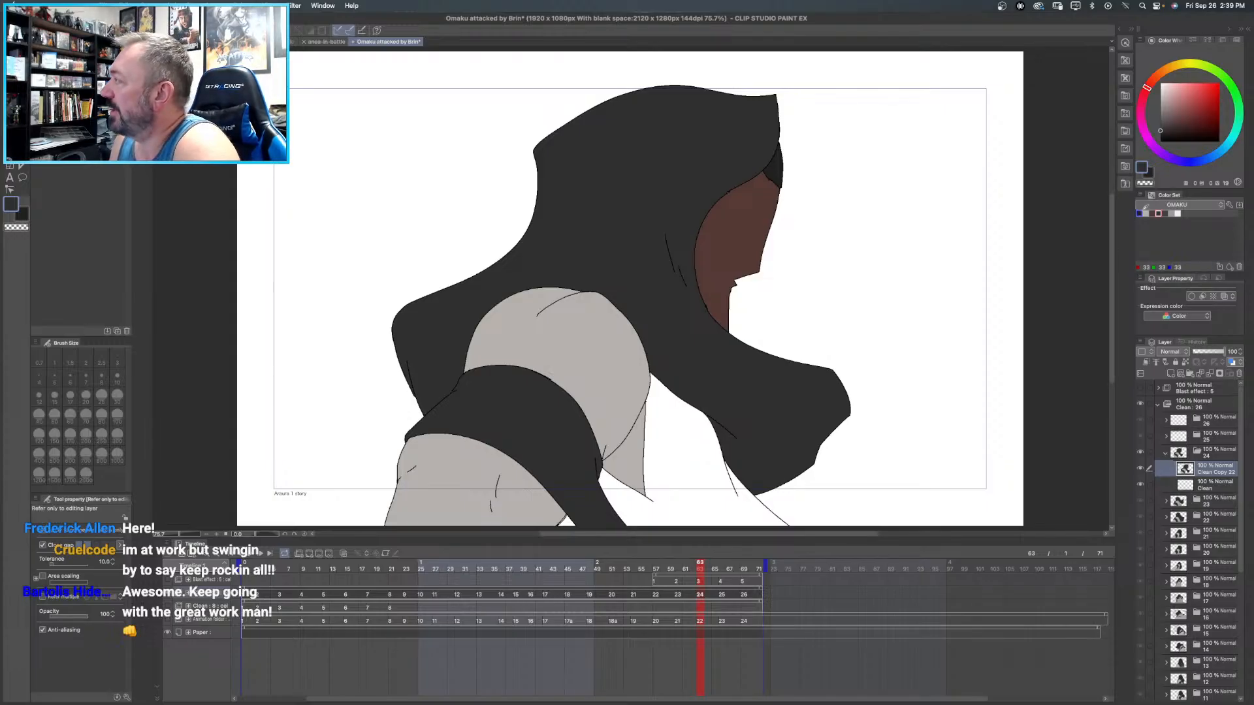
- Fill frame 24's torso behind the arm with mid grey
{"action": "left_click", "coordinate": [1171, 214]}
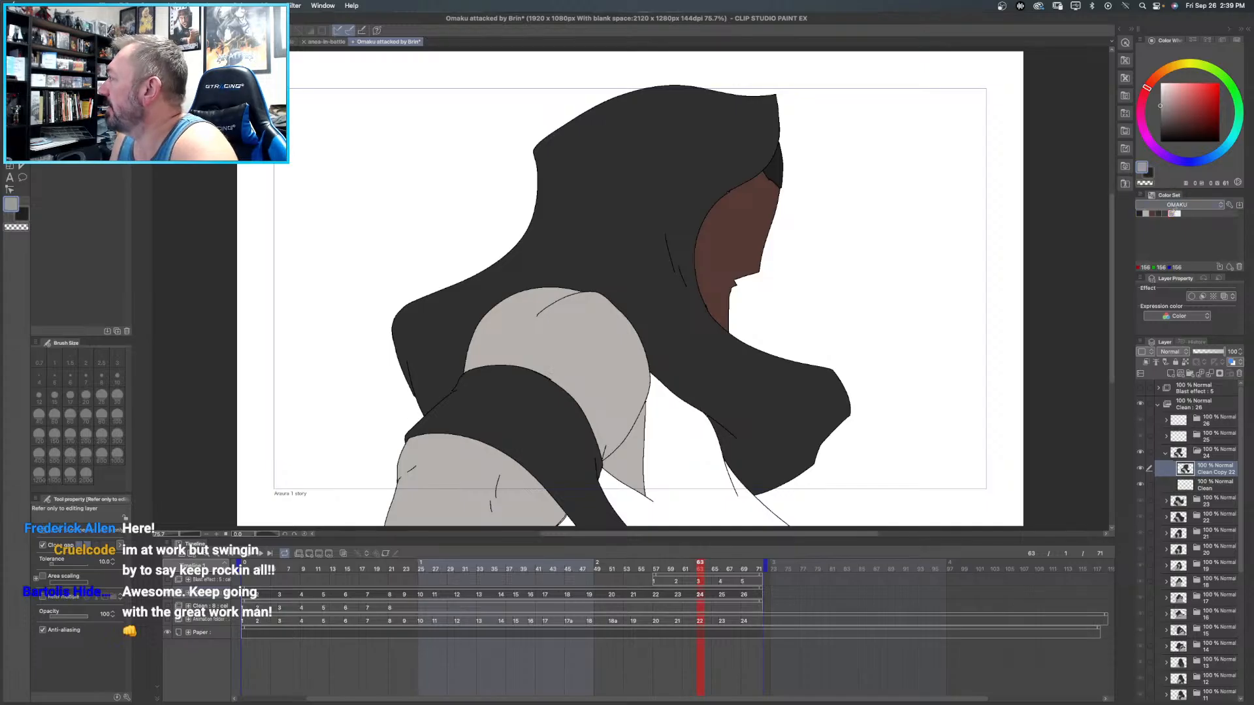
{"action": "left_click", "coordinate": [678, 454]}
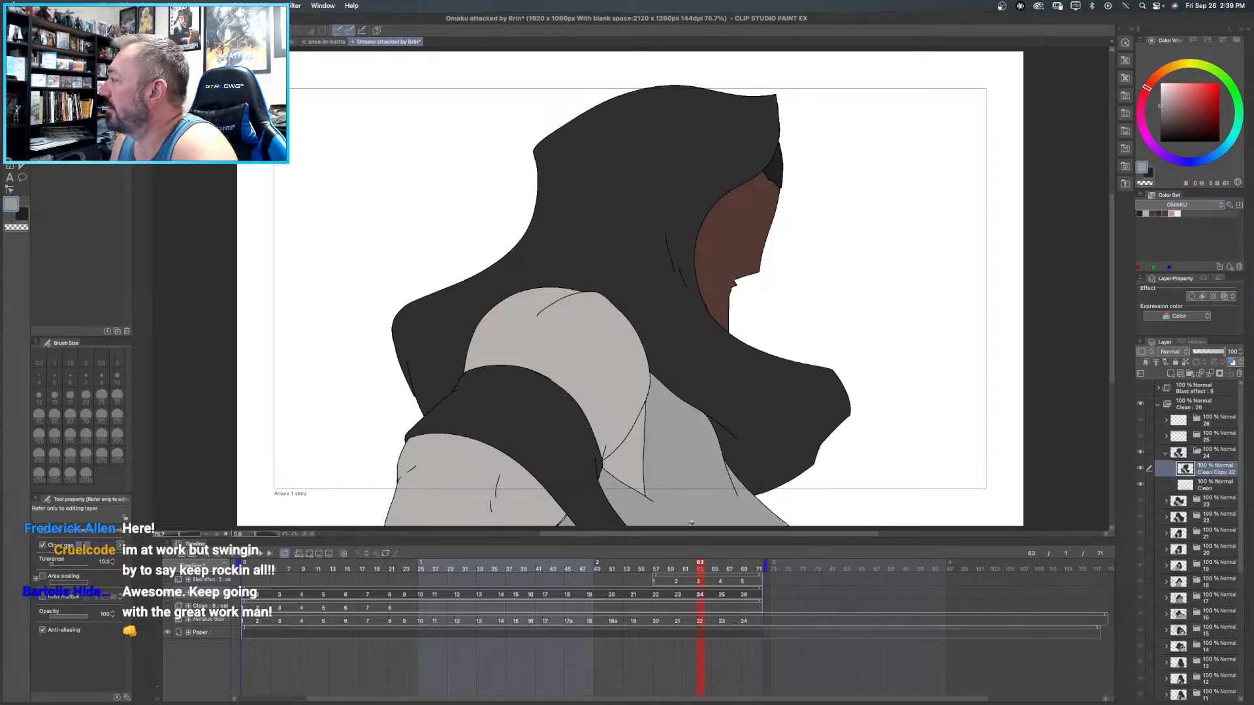
{"action": "scroll", "coordinate": [574, 518], "scroll_direction": "up", "scroll_amount": 5}
{"action": "left_click", "coordinate": [572, 519]}
{"action": "key", "text": "super+z"}
{"action": "scroll", "coordinate": [561, 467], "scroll_direction": "down", "scroll_amount": 4}
{"action": "scroll", "coordinate": [561, 468], "scroll_direction": "up", "scroll_amount": 2}
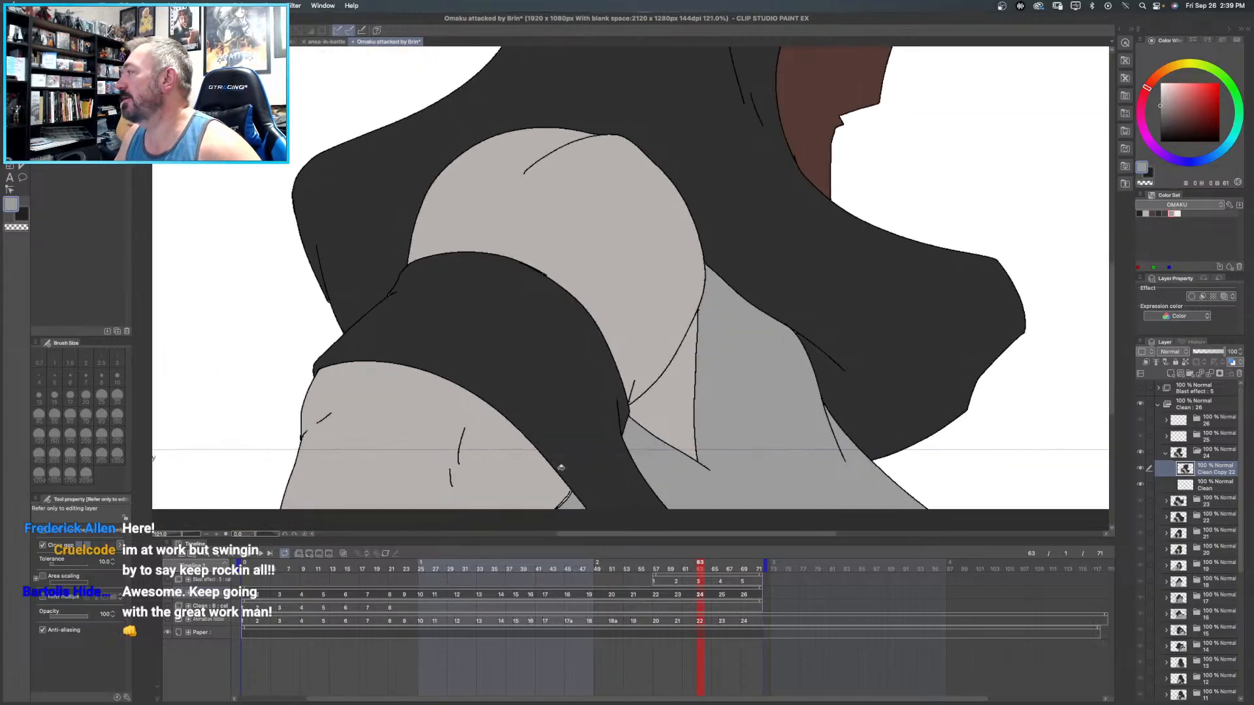
{"action": "left_click_drag", "start_coordinate": [571, 457], "coordinate": [575, 316]}
{"action": "left_click", "coordinate": [576, 322]}
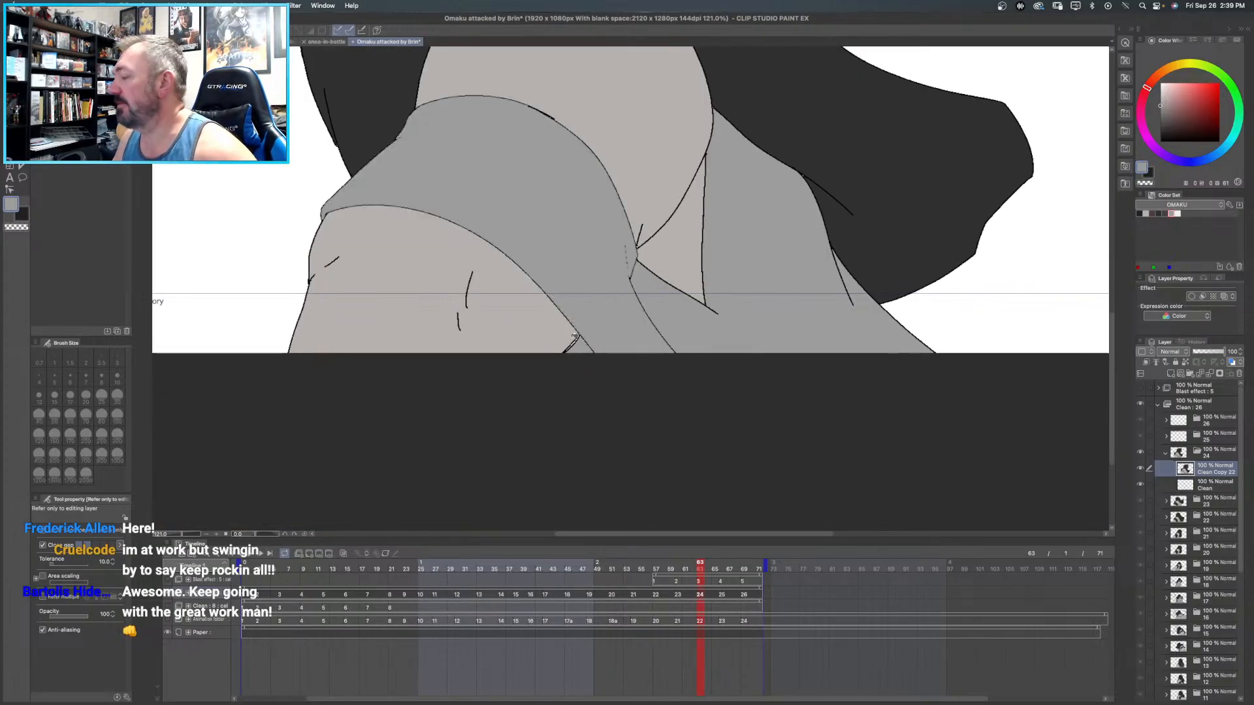
{"action": "key", "text": "super+z"}
- Erase the doubled inner line at the forearm's lower edge in frame 24 with a smaller eraser
{"action": "scroll", "coordinate": [576, 338], "scroll_direction": "up", "scroll_amount": 3}
{"action": "scroll", "coordinate": [578, 342], "scroll_direction": "up", "scroll_amount": 2}
{"action": "key", "text": "e"}
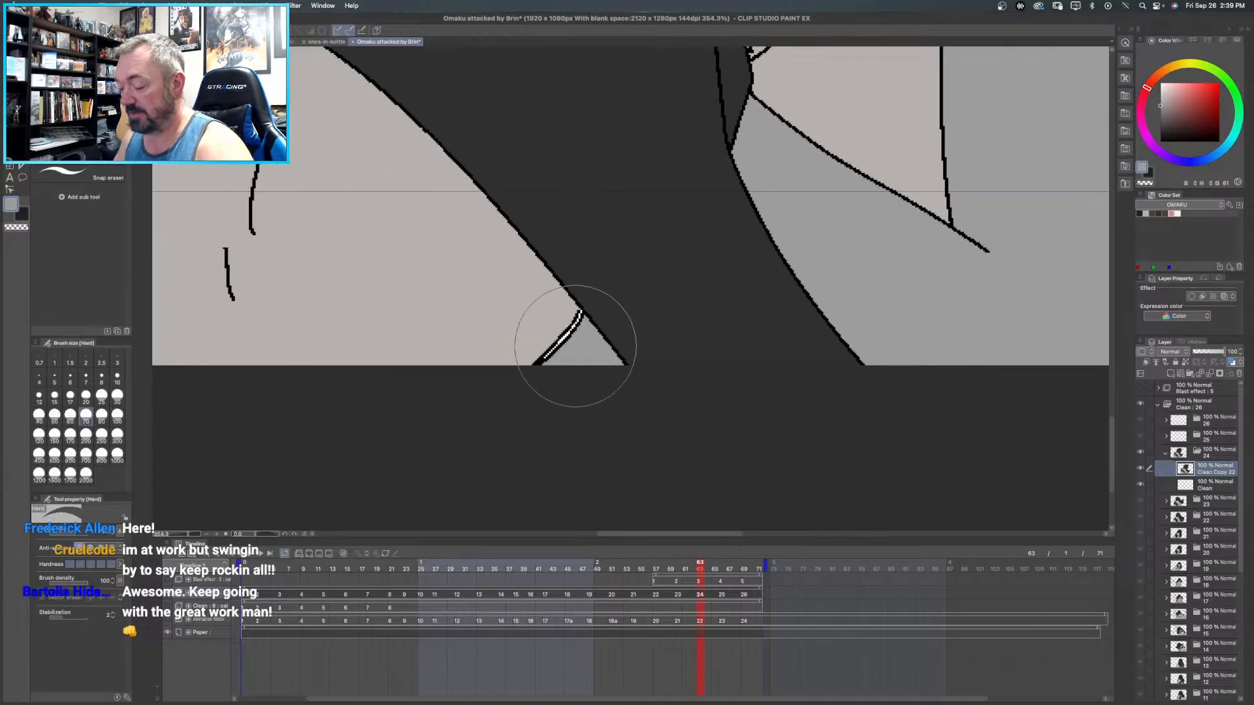
{"action": "key", "text": "bracketleft"}
{"action": "key", "text": "bracketleft"}
{"action": "key", "text": "bracketleft"}
{"action": "key", "text": "bracketleft"}
{"action": "key", "text": "bracketleft"}
{"action": "key", "text": "bracketleft"}
{"action": "key", "text": "bracketleft"}
{"action": "key", "text": "bracketleft"}
{"action": "key", "text": "bracketleft"}
{"action": "key", "text": "bracketleft"}
{"action": "key", "text": "bracketleft"}
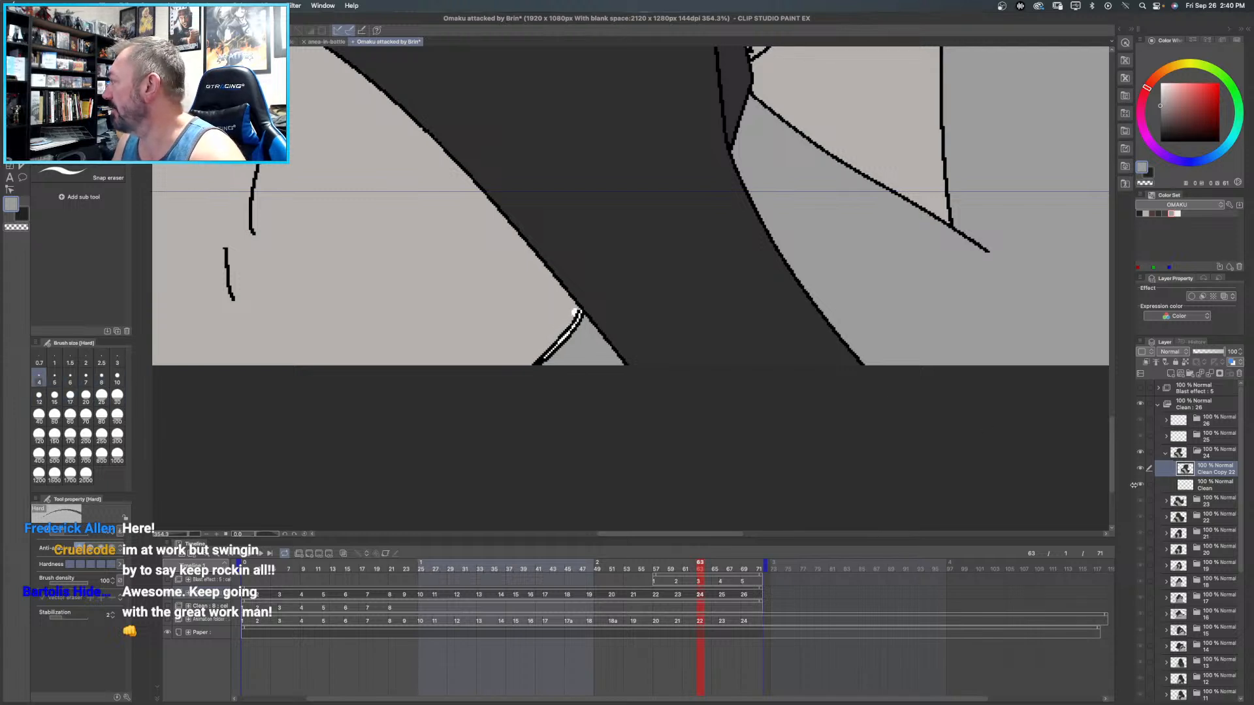
{"action": "left_click_drag", "start_coordinate": [575, 314], "coordinate": [500, 385]}
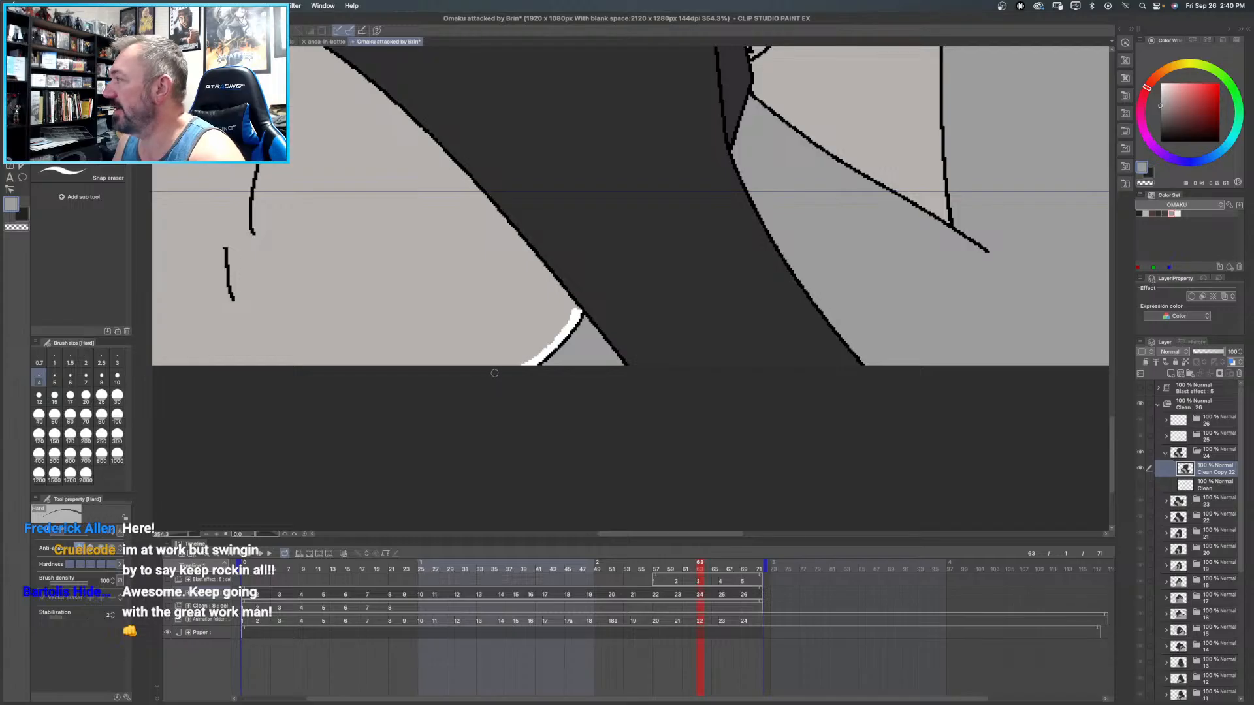
- Sample the forearm's light warm grey and fill the erased strip at its lower edge
{"action": "left_click", "coordinate": [419, 246], "text": "alt"}
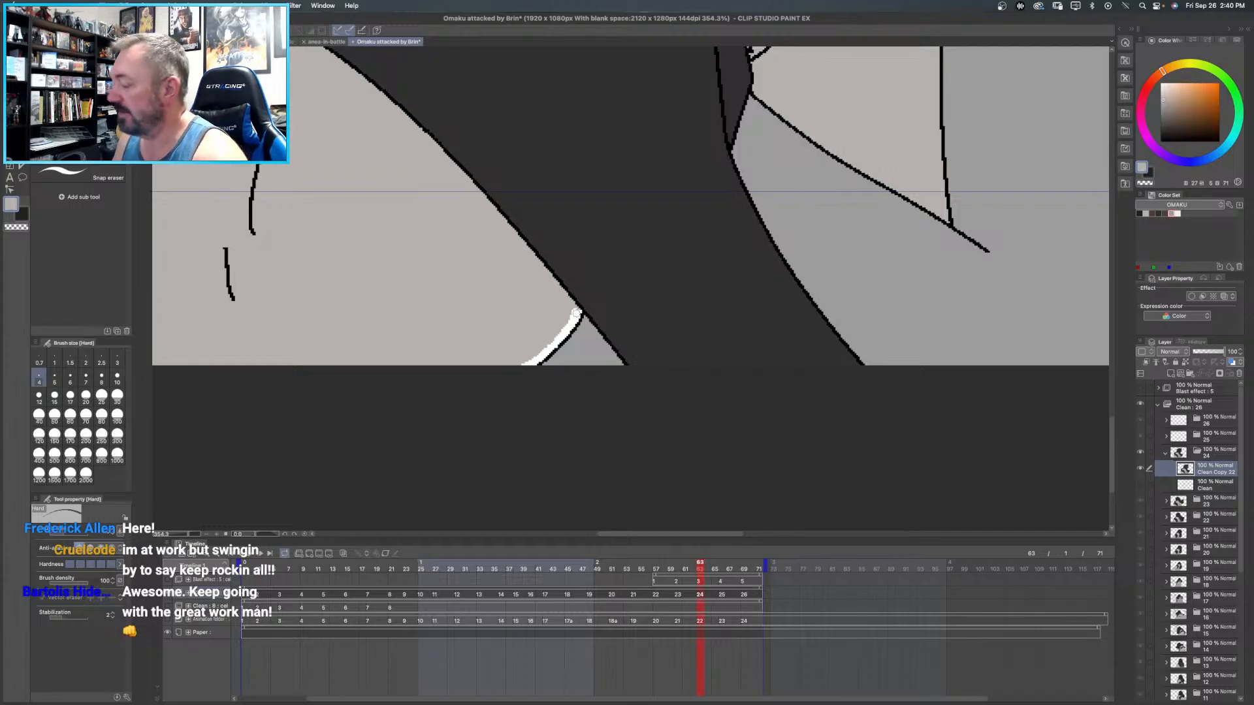
{"action": "key", "text": "g"}
{"action": "key", "text": "g"}
{"action": "left_click", "coordinate": [575, 315]}
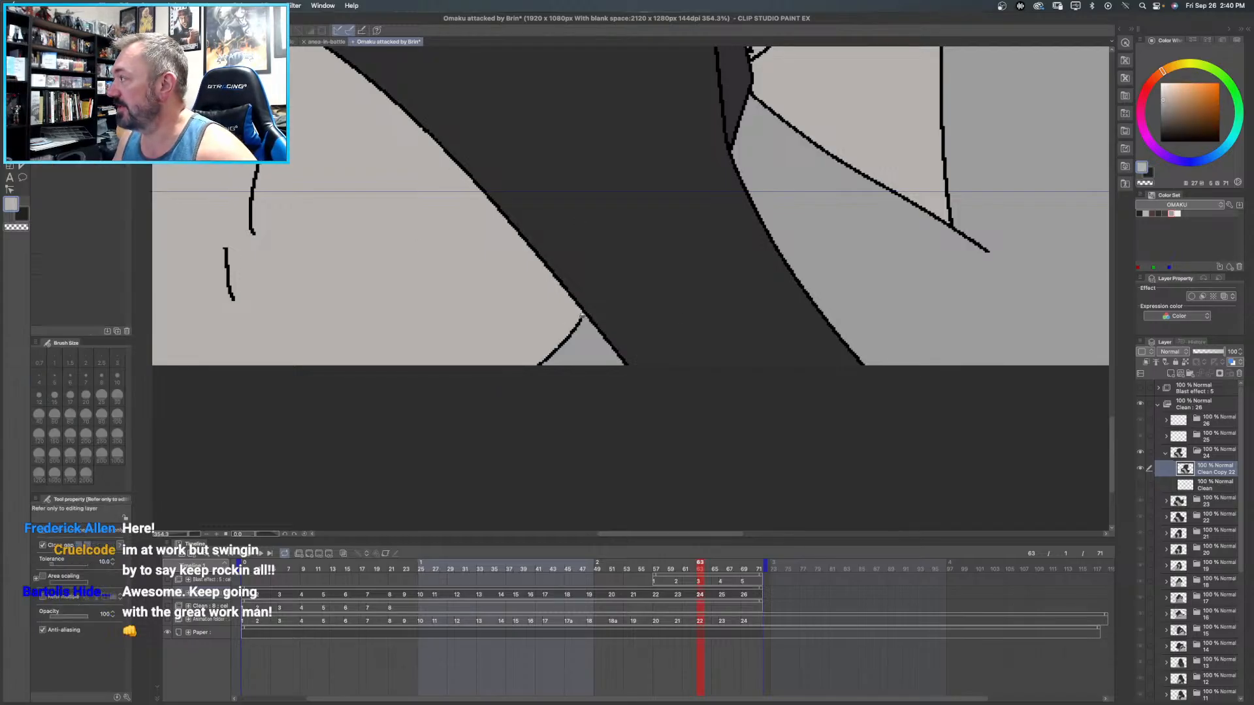
- Erase the middle of the line separating frame 24's upper arm from the narrow area behind it, using a larger eraser
{"action": "left_click_drag", "start_coordinate": [637, 186], "coordinate": [397, 352]}
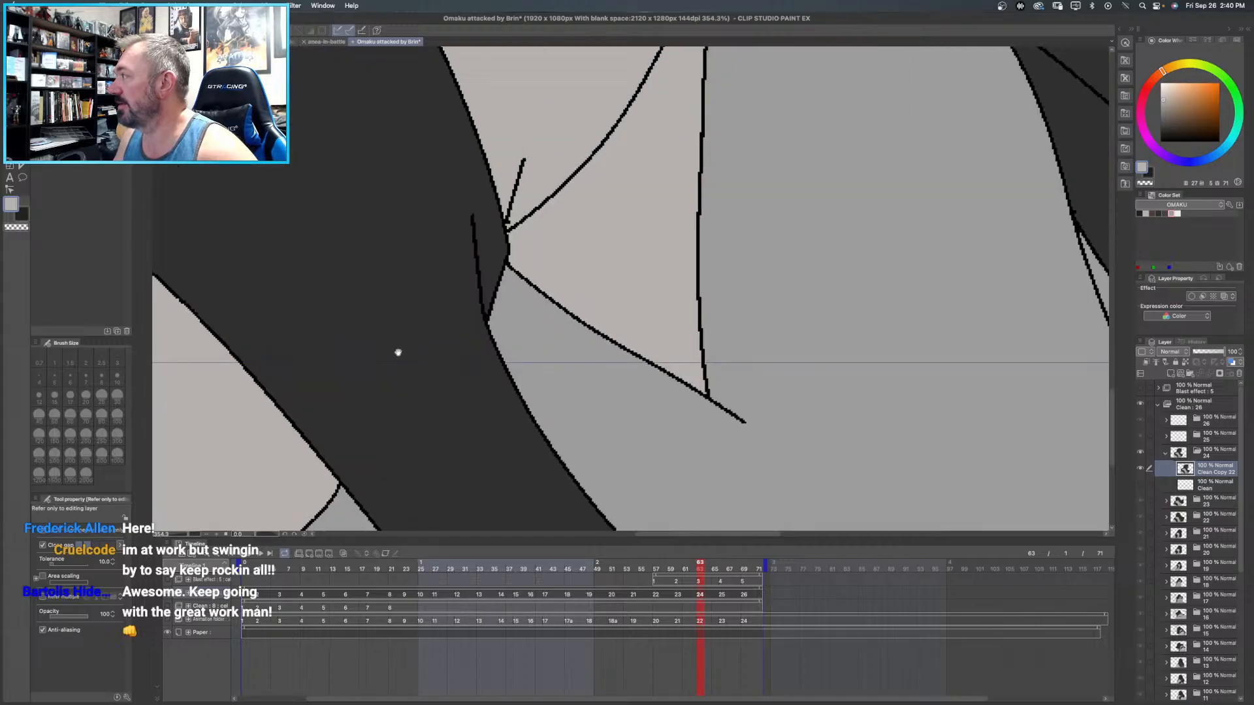
{"action": "key", "text": "super+0"}
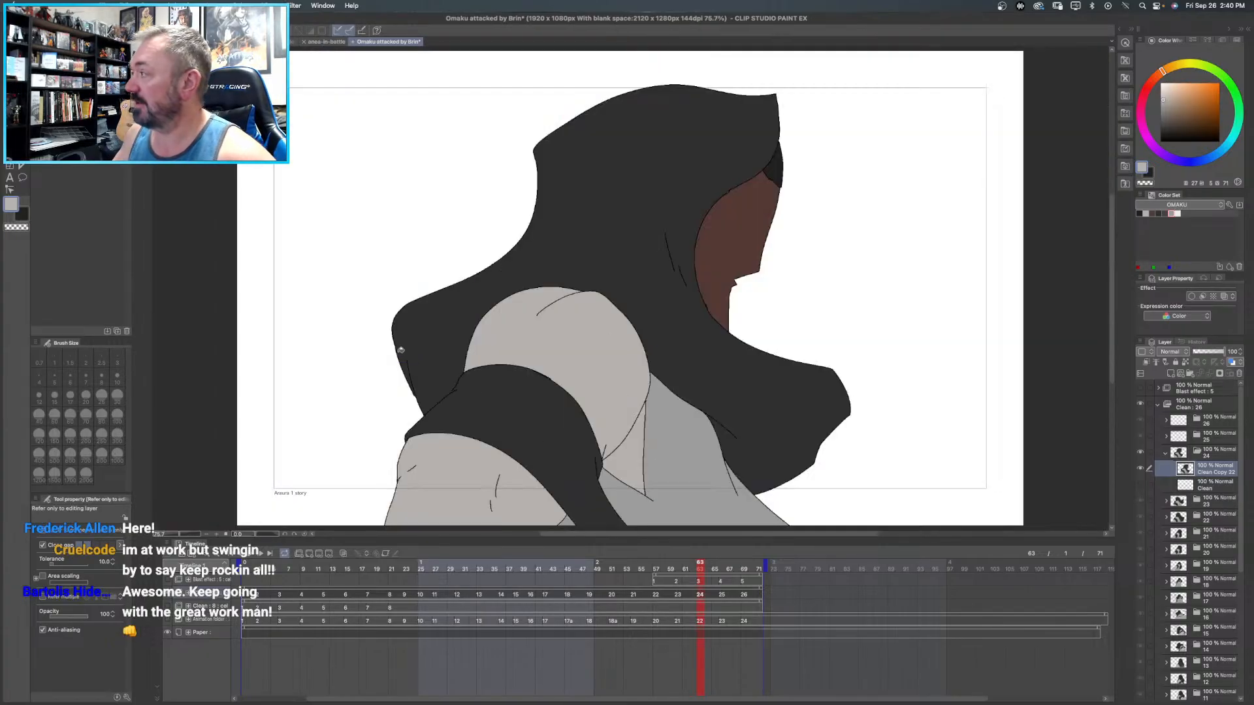
{"action": "scroll", "coordinate": [646, 405], "scroll_direction": "up", "scroll_amount": 4}
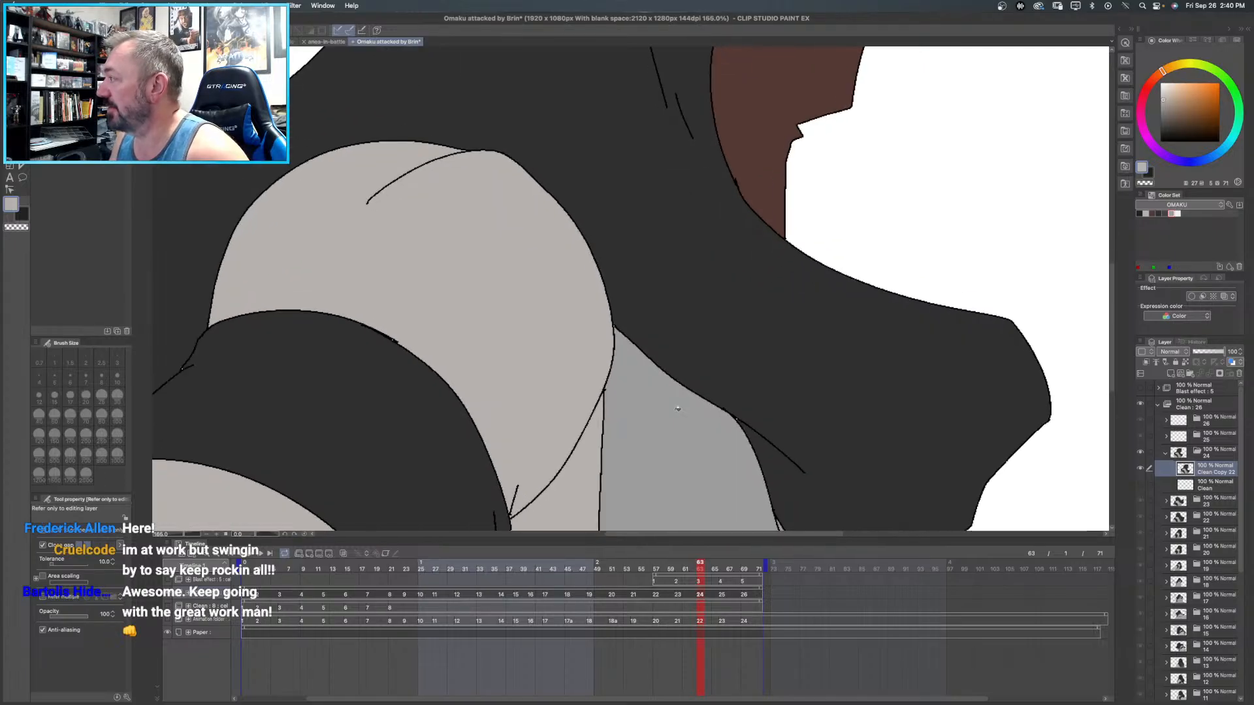
{"action": "scroll", "coordinate": [571, 389], "scroll_direction": "up", "scroll_amount": 2}
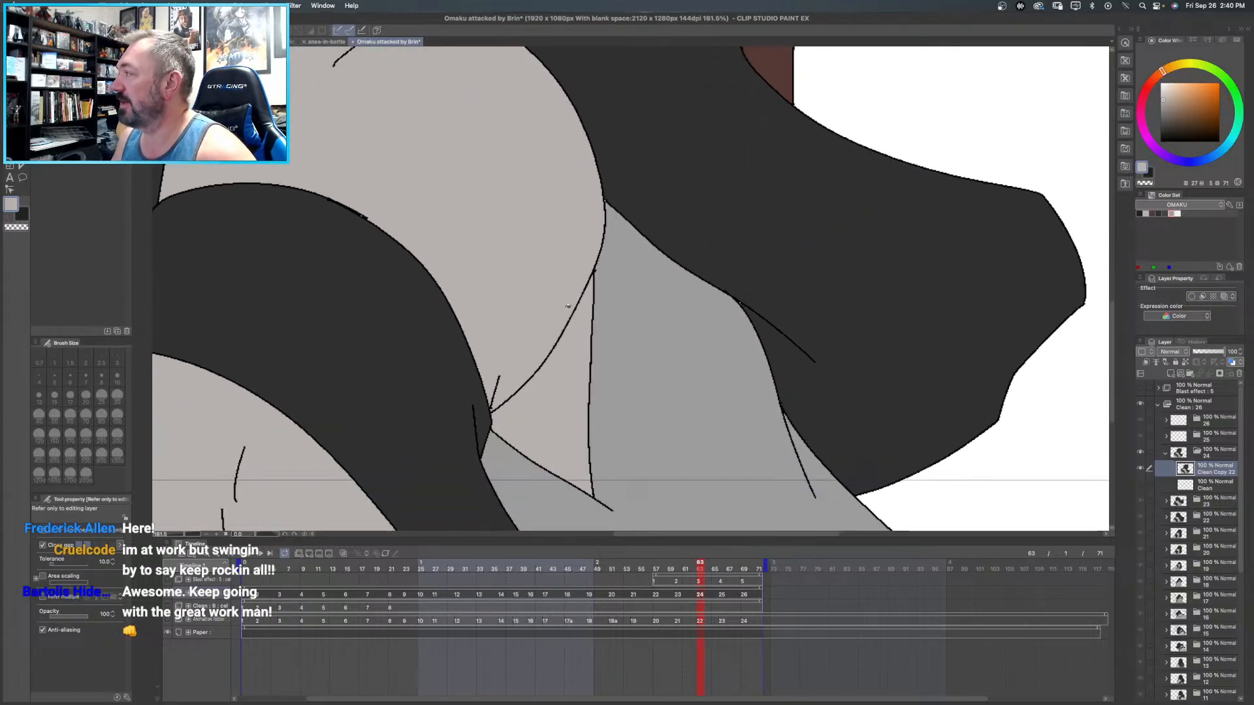
{"action": "key", "text": "e"}
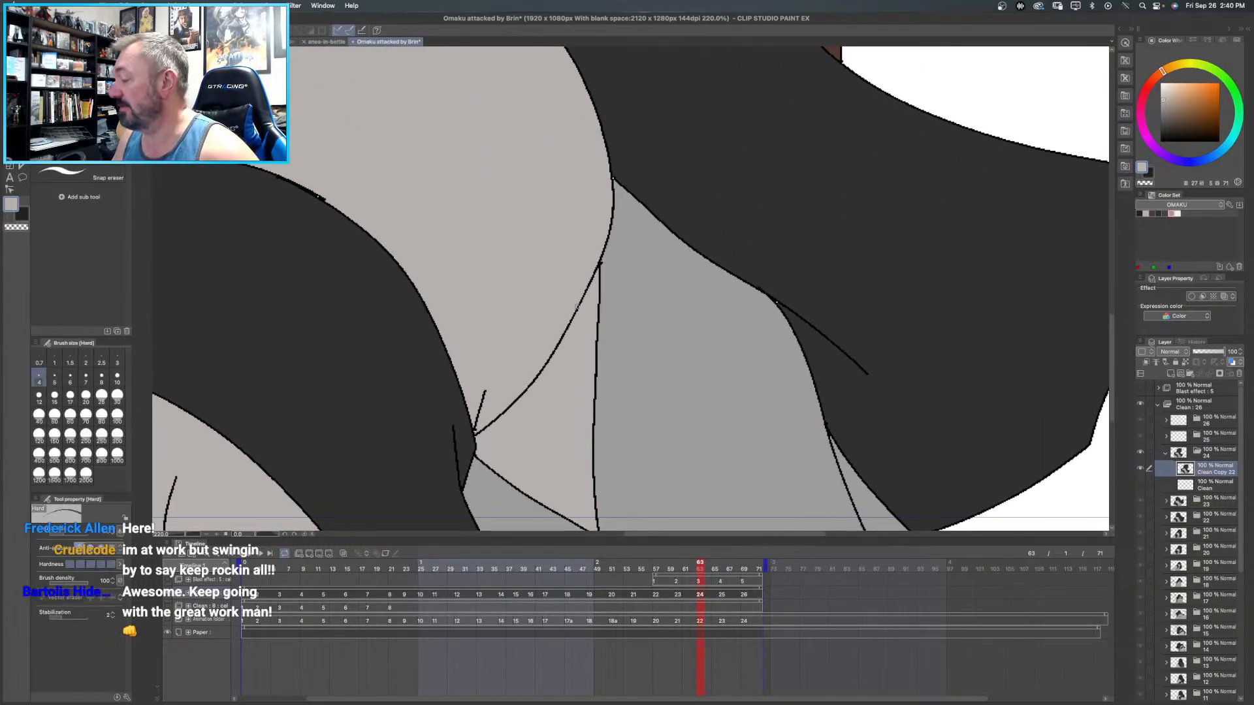
{"action": "key", "text": "bracketright"}
{"action": "key", "text": "bracketright"}
{"action": "key", "text": "bracketright"}
{"action": "key", "text": "bracketright"}
{"action": "key", "text": "bracketright"}
{"action": "key", "text": "bracketright"}
{"action": "key", "text": "bracketright"}
{"action": "key", "text": "bracketright"}
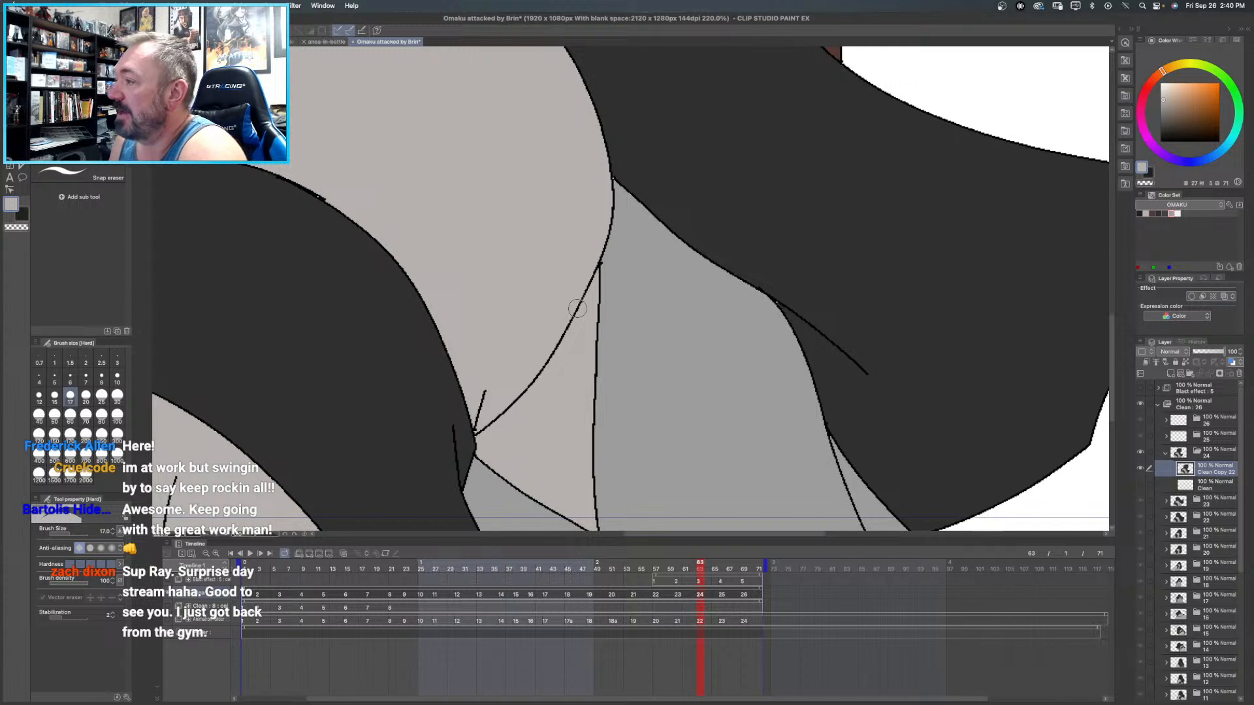
{"action": "left_click_drag", "start_coordinate": [583, 293], "coordinate": [501, 415]}
- Fill the erased gap beside frame 24's upper arm with light warm grey
{"action": "key", "text": "g"}
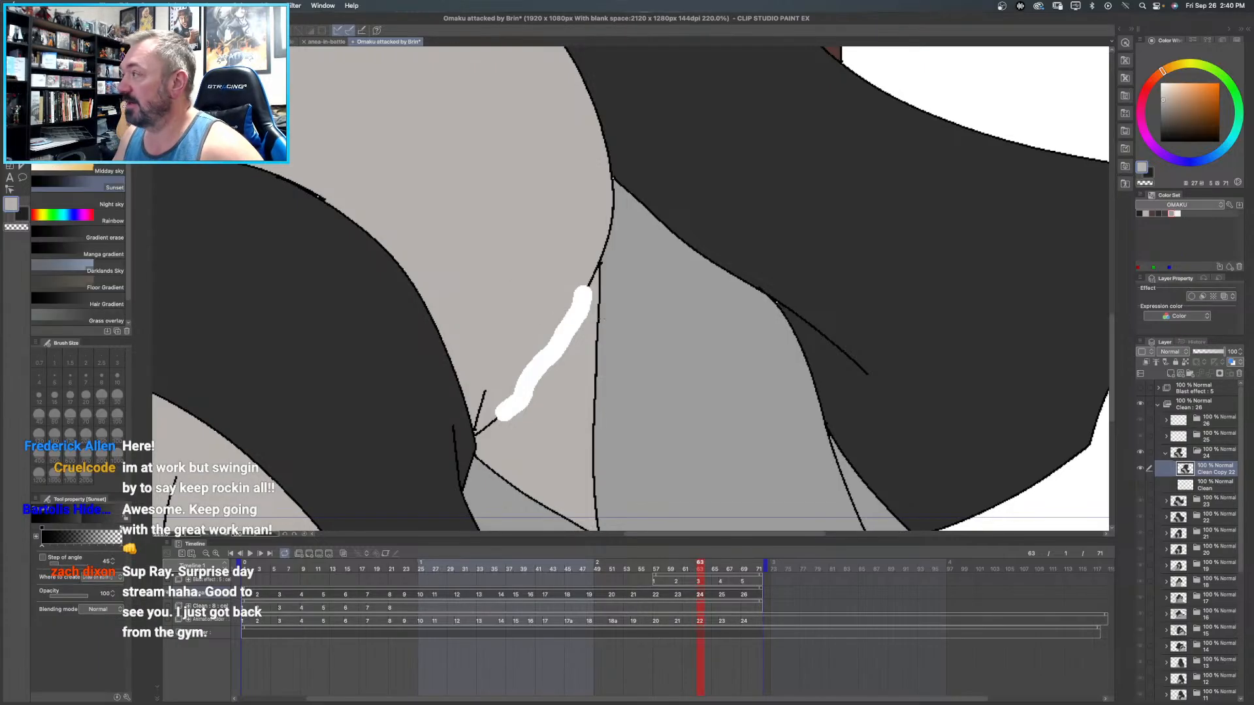
{"action": "key", "text": "g"}
{"action": "left_click", "coordinate": [583, 310]}
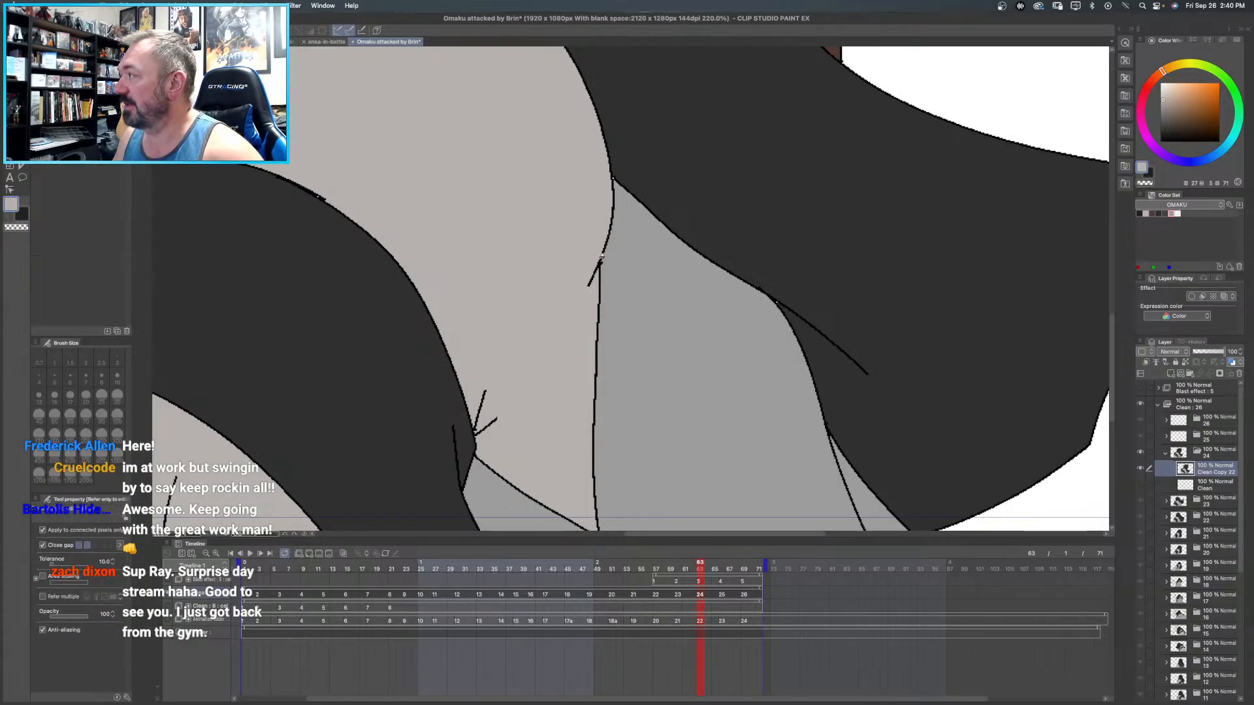
{"action": "key", "text": "super+0"}
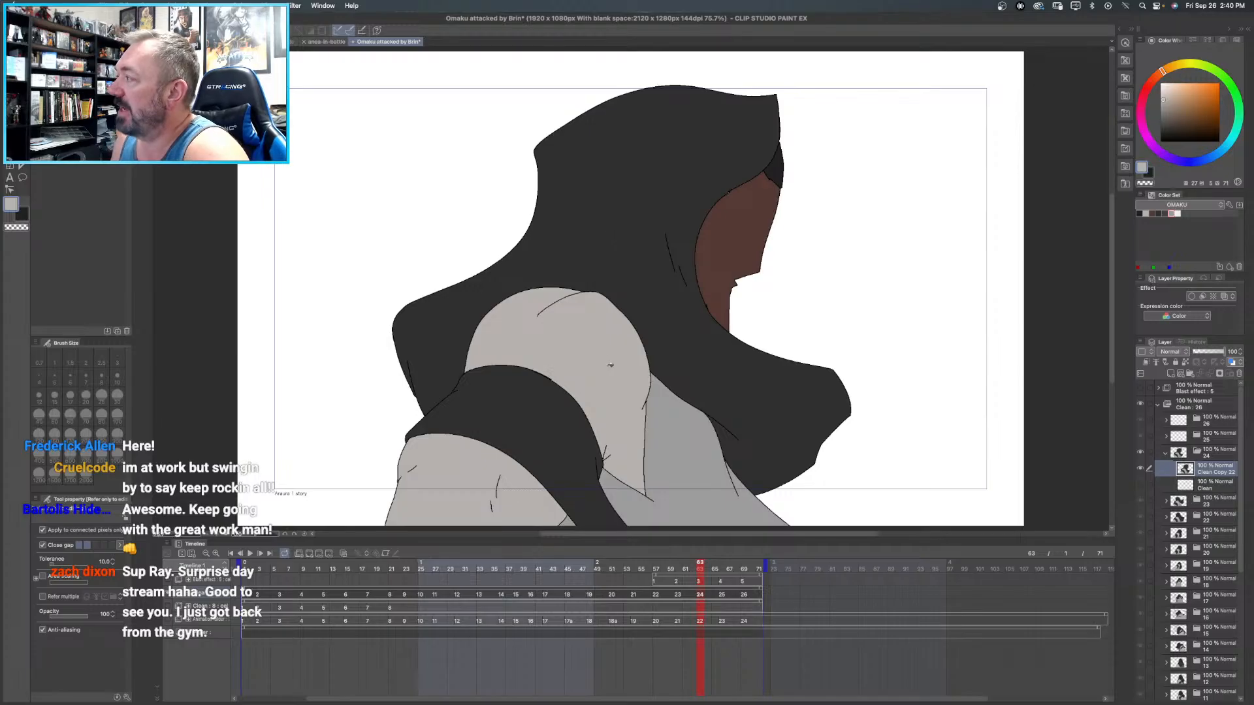
- Close frame 24's folder and duplicate the Clean layer inside frame 25's folder
{"action": "left_click", "coordinate": [1166, 454]}
{"action": "left_click", "coordinate": [1166, 438]}
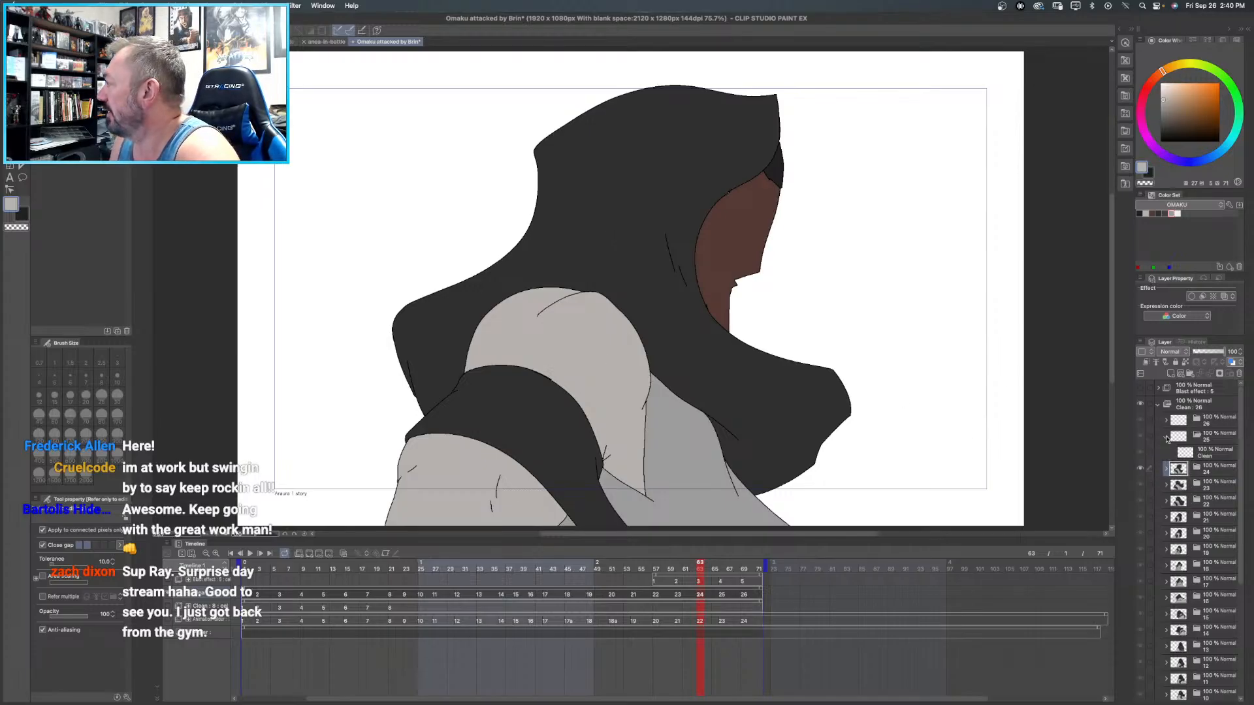
{"action": "right_click", "coordinate": [1212, 459]}
{"action": "left_click", "coordinate": [1172, 272]}
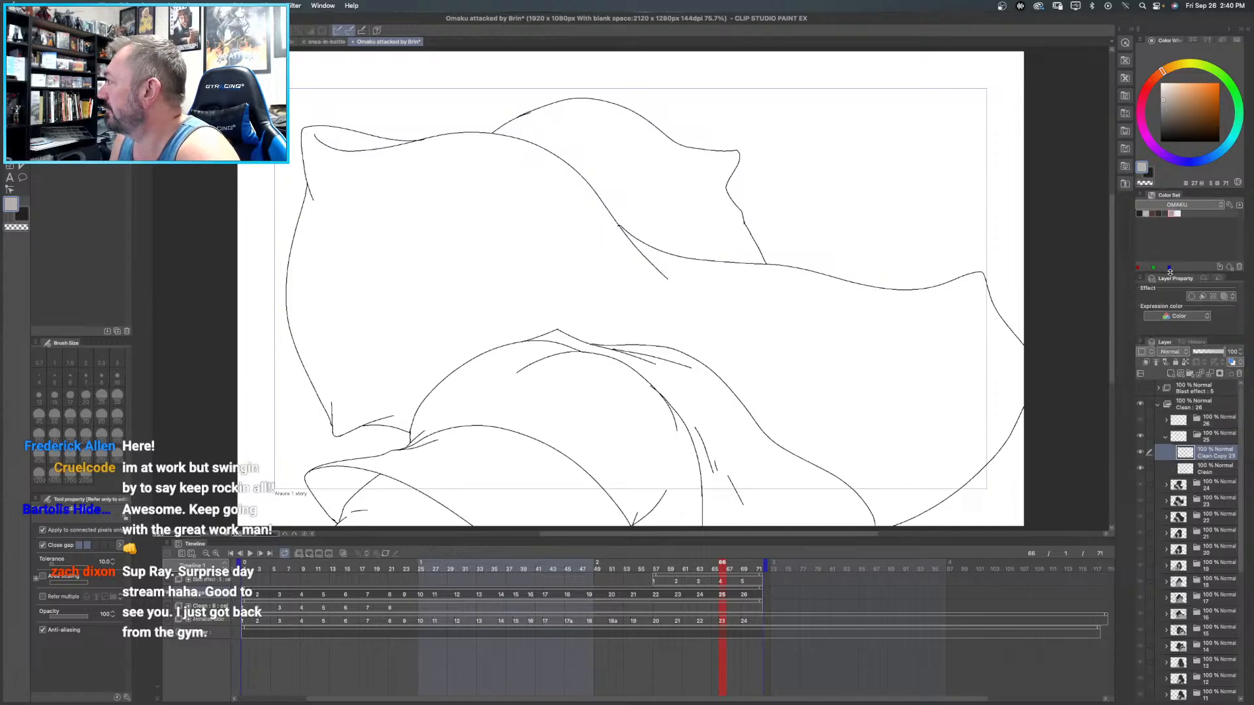
- Toggle the Blast effect folder's visibility on and off to check frame 25 against it
{"action": "left_click_drag", "start_coordinate": [684, 275], "coordinate": [569, 260]}
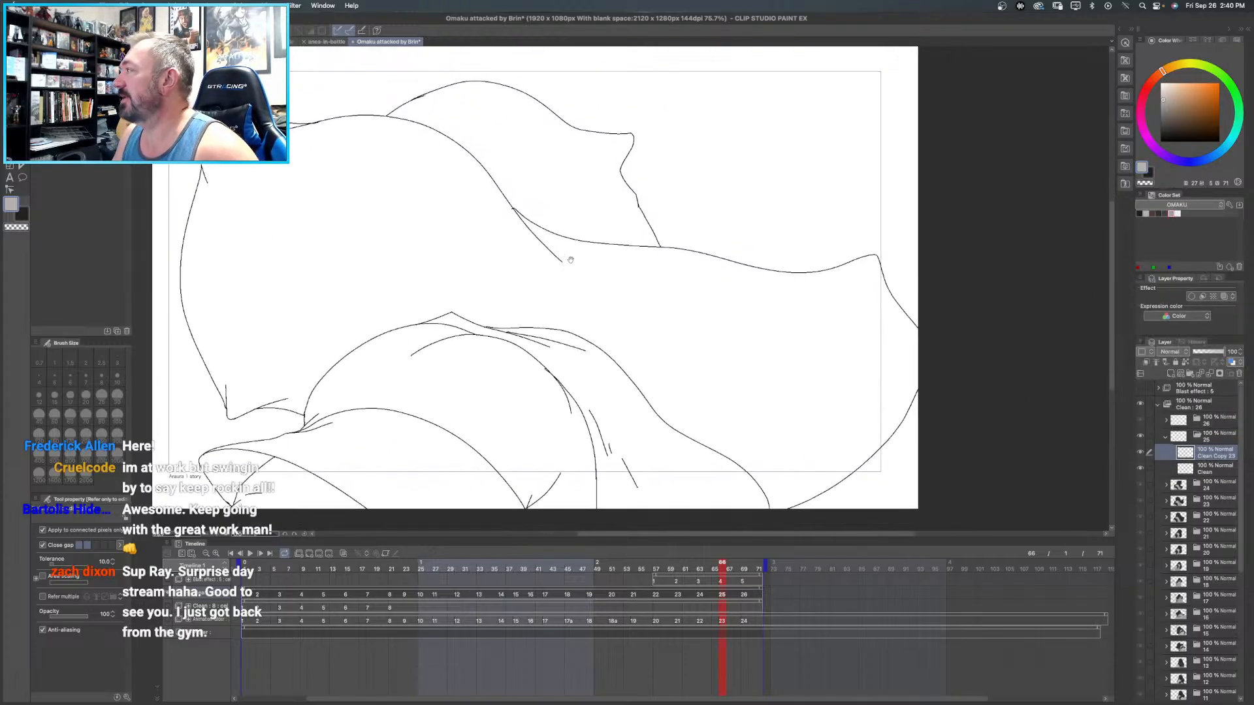
{"action": "left_click", "coordinate": [1140, 389]}
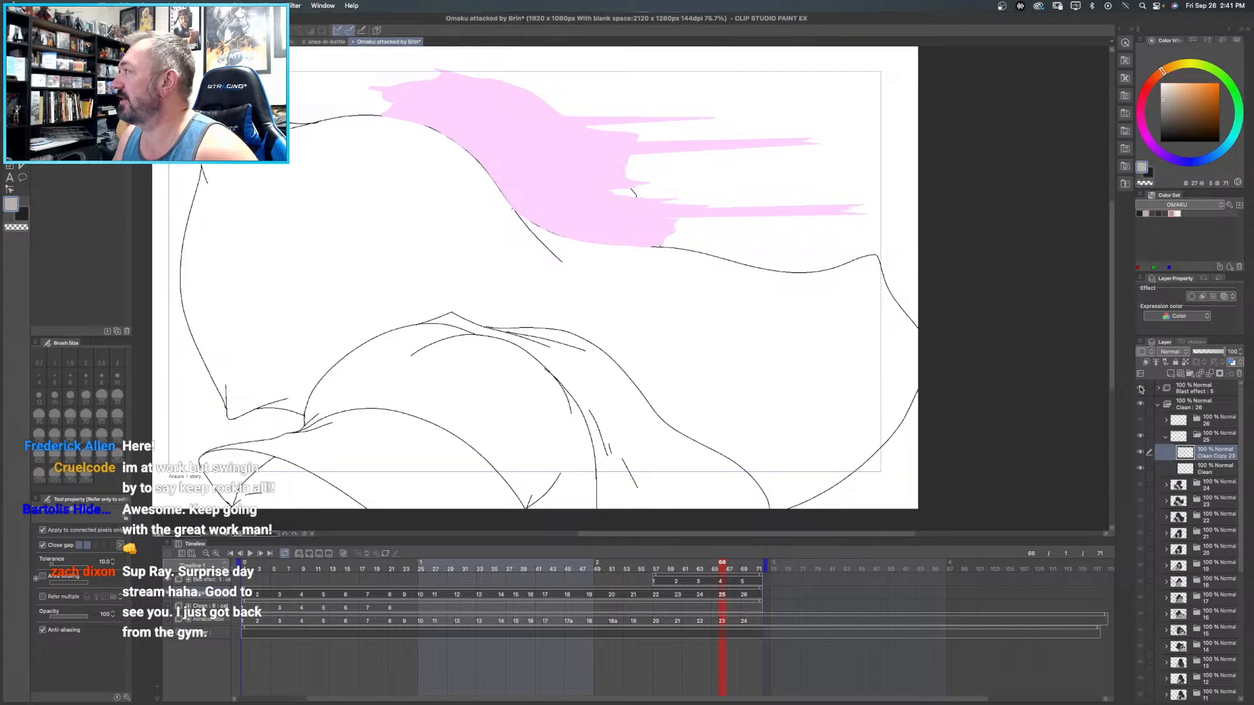
{"action": "left_click", "coordinate": [1140, 389]}
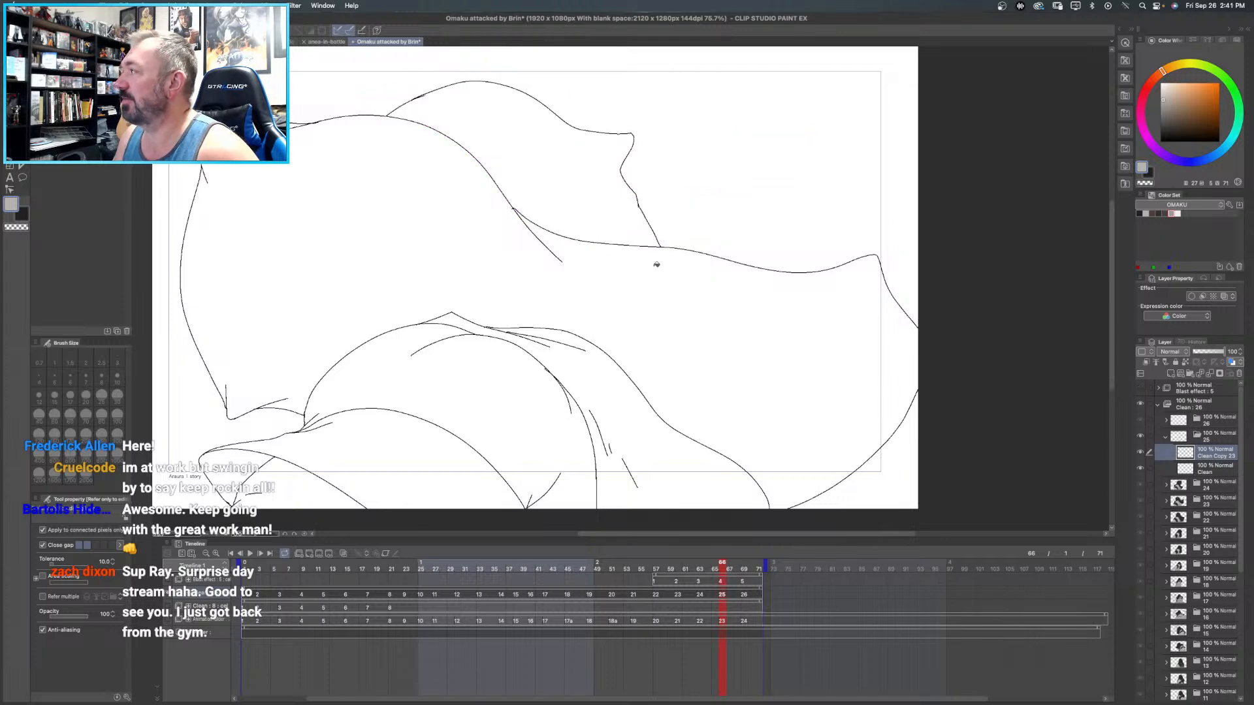
{"action": "left_click_drag", "start_coordinate": [493, 283], "coordinate": [557, 306]}
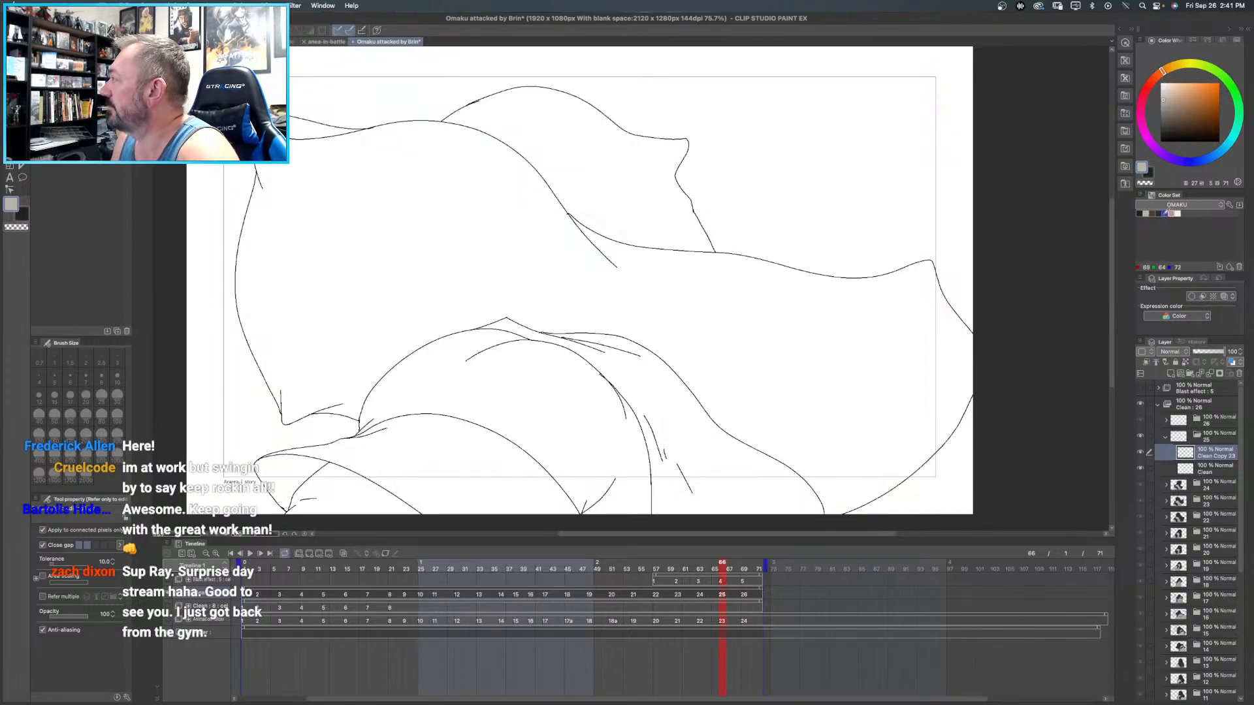
- Fill frame 25's torso area behind the upper arm with mid grey
{"action": "left_click", "coordinate": [642, 373]}
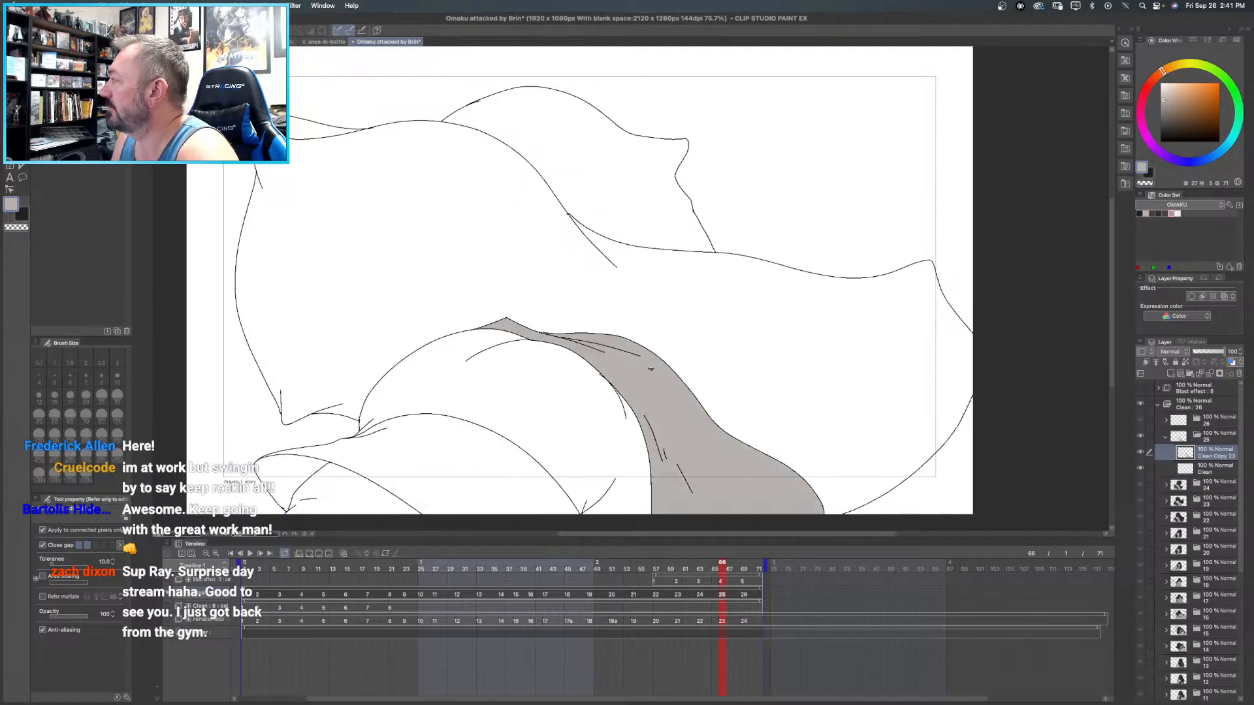
{"action": "key", "text": "super+z"}
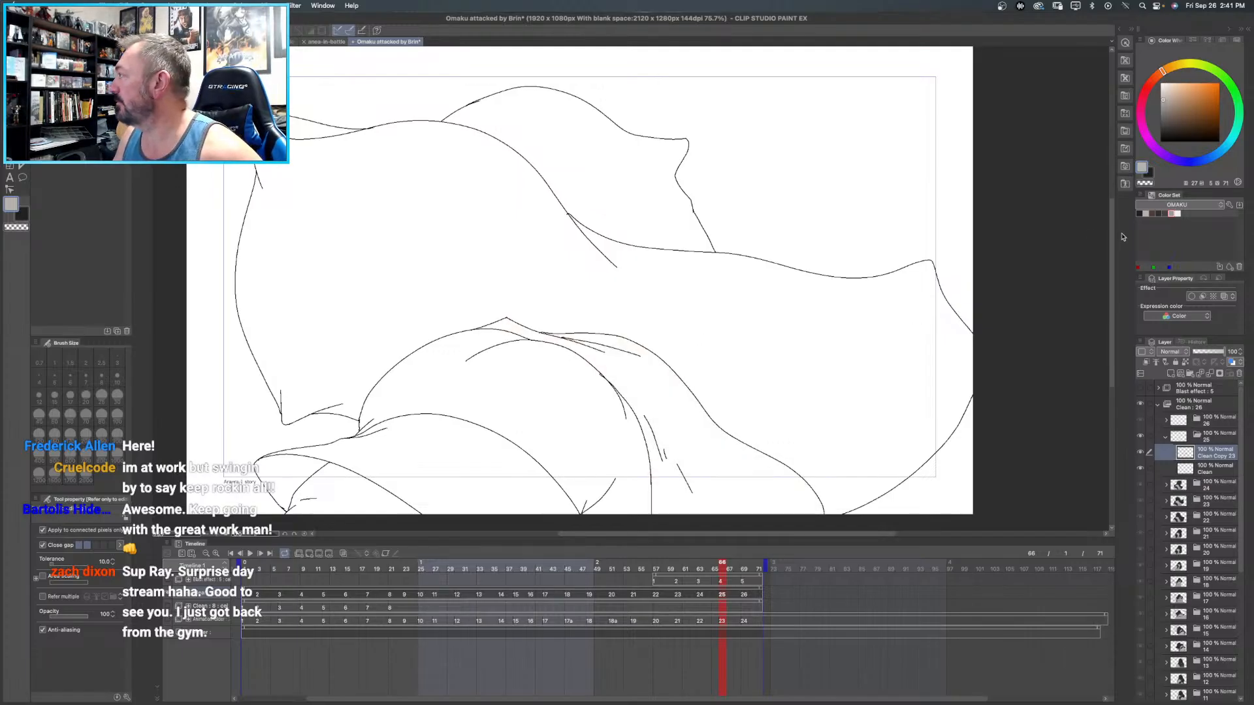
{"action": "left_click", "coordinate": [1174, 213]}
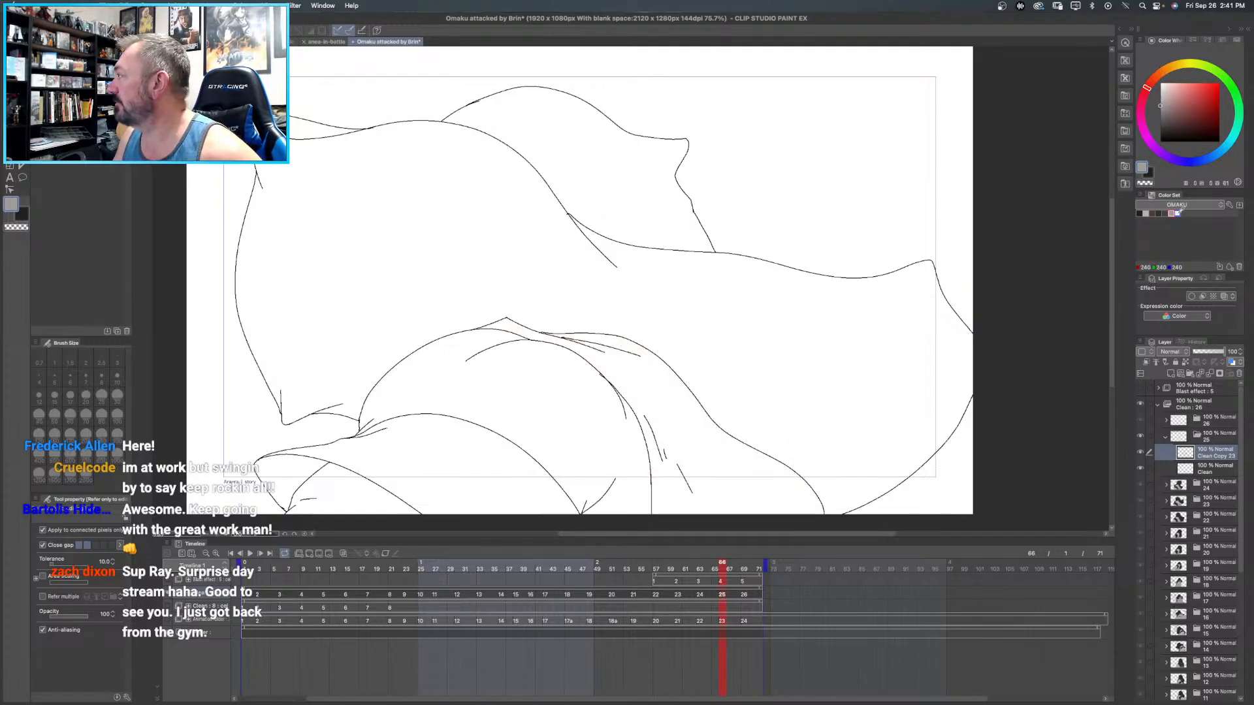
{"action": "left_click", "coordinate": [664, 376]}
{"action": "left_click_drag", "start_coordinate": [507, 412], "coordinate": [509, 253]}
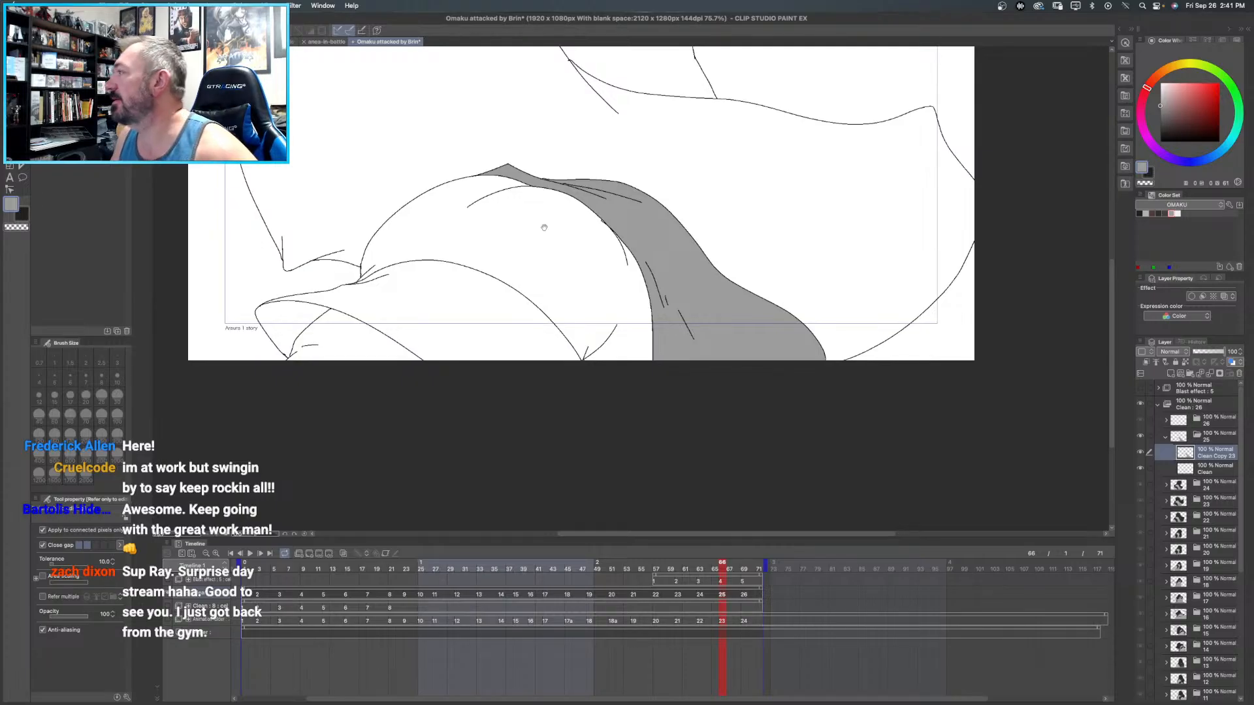
- Fill frame 25's face with dark brown, and the upper arm and forearm with light warm grey
{"action": "left_click_drag", "start_coordinate": [535, 255], "coordinate": [444, 330]}
{"action": "left_click", "coordinate": [1152, 214]}
{"action": "left_click", "coordinate": [515, 91]}
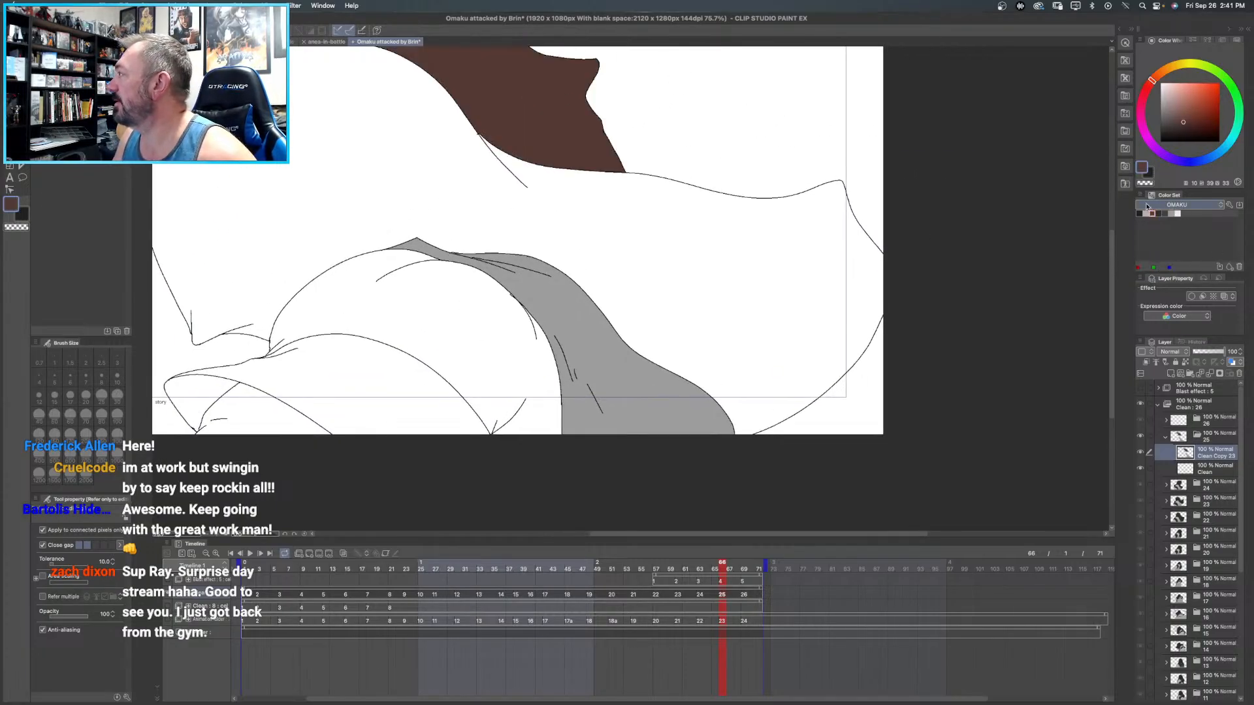
{"action": "left_click", "coordinate": [1145, 214]}
{"action": "left_click", "coordinate": [455, 336]}
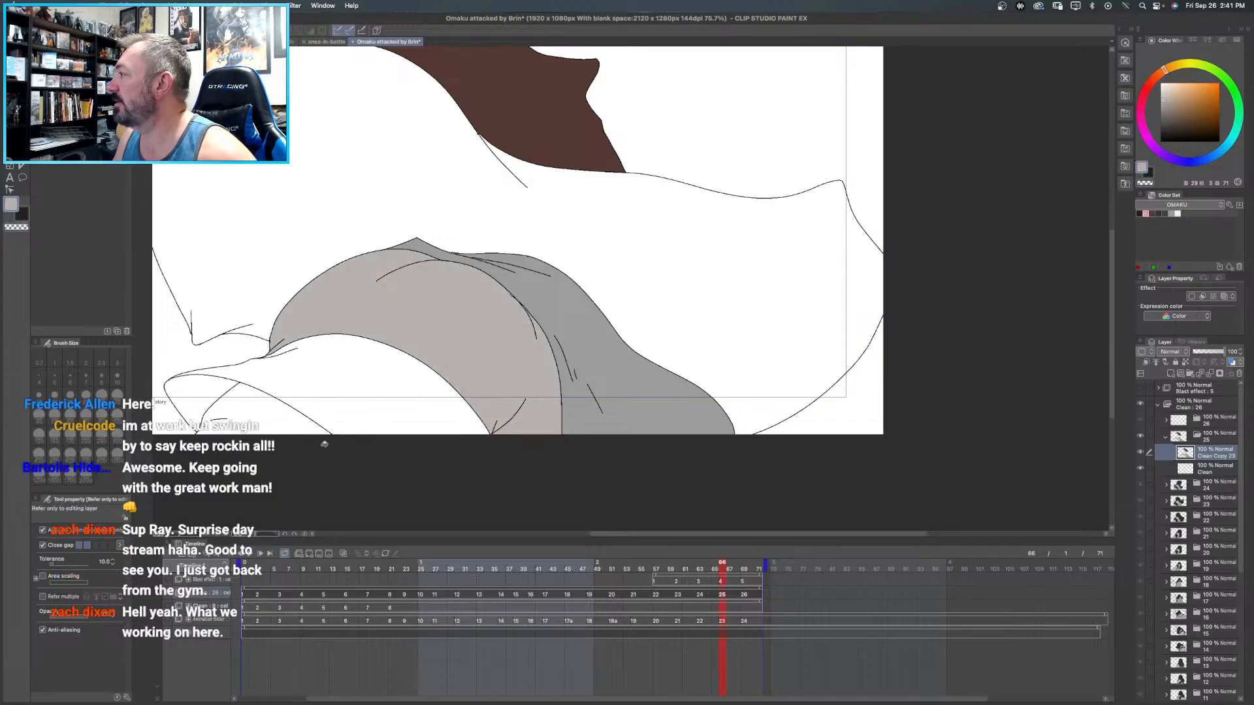
- Fill frame 25's arm band and large hood shape with dark grey, and the band's small inner area with near-black
{"action": "left_click", "coordinate": [1160, 214]}
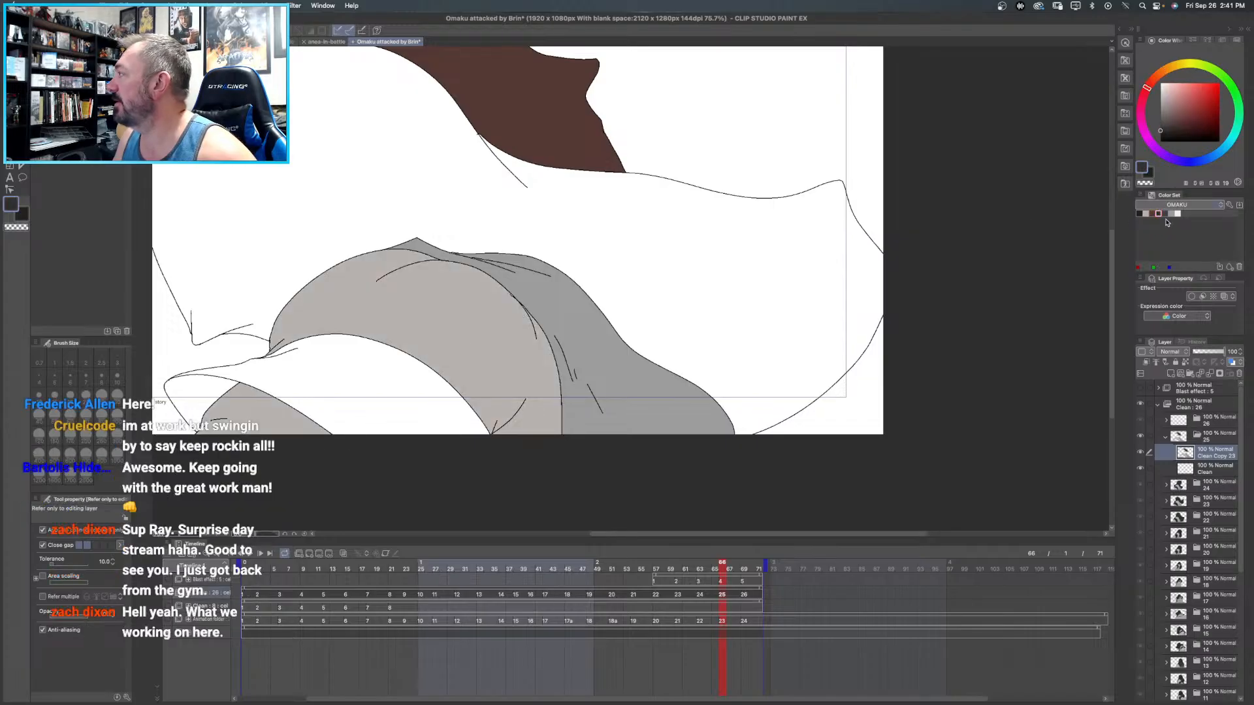
{"action": "left_click", "coordinate": [348, 371]}
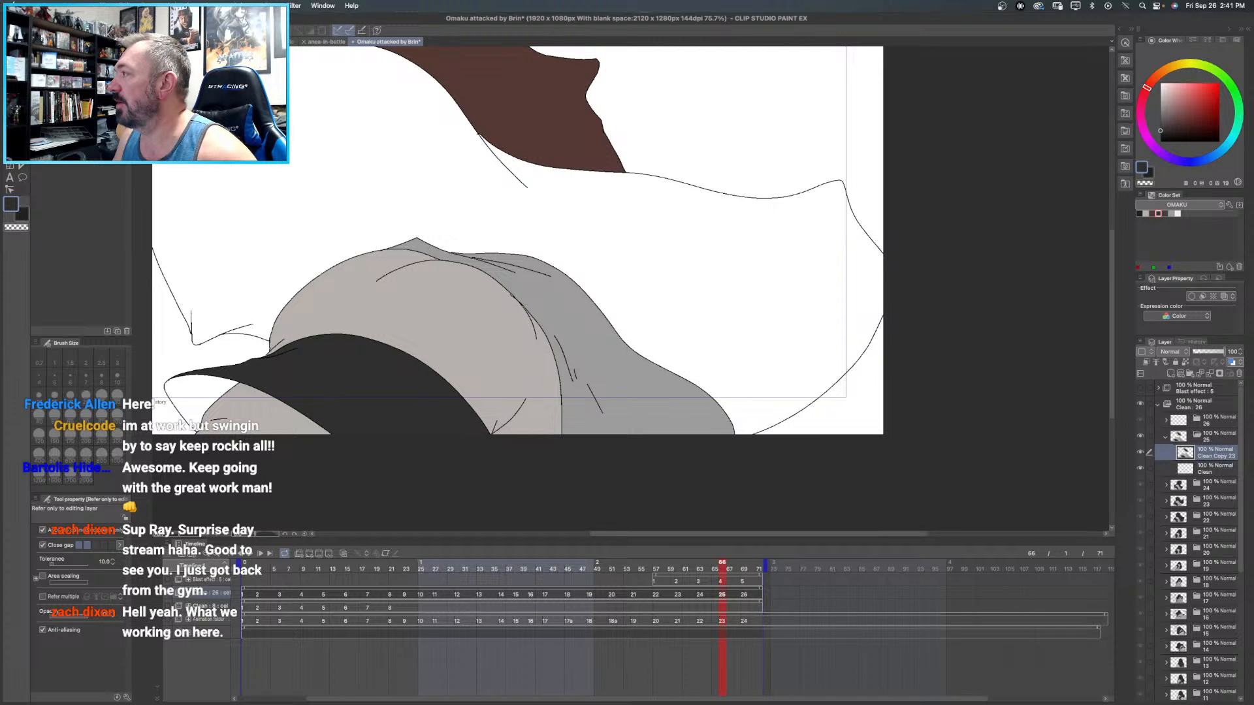
{"action": "left_click", "coordinate": [283, 128]}
{"action": "scroll", "coordinate": [283, 129], "scroll_direction": "down", "scroll_amount": 2}
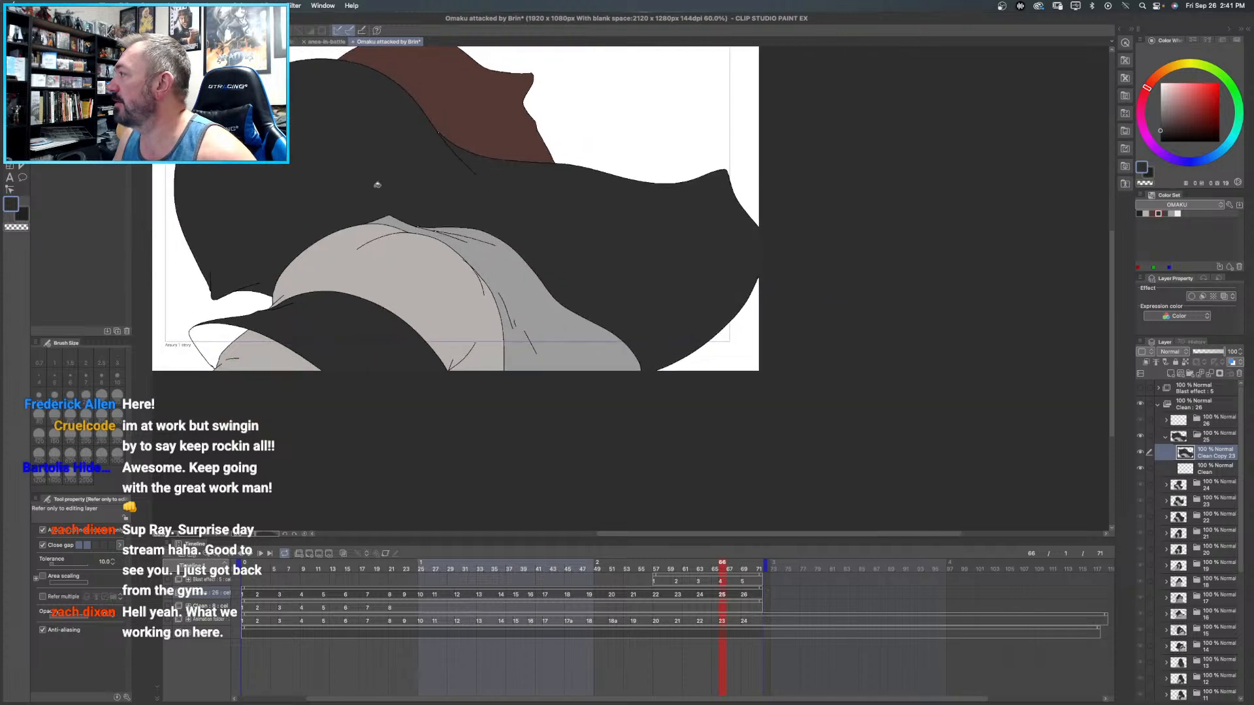
{"action": "left_click", "coordinate": [1139, 214]}
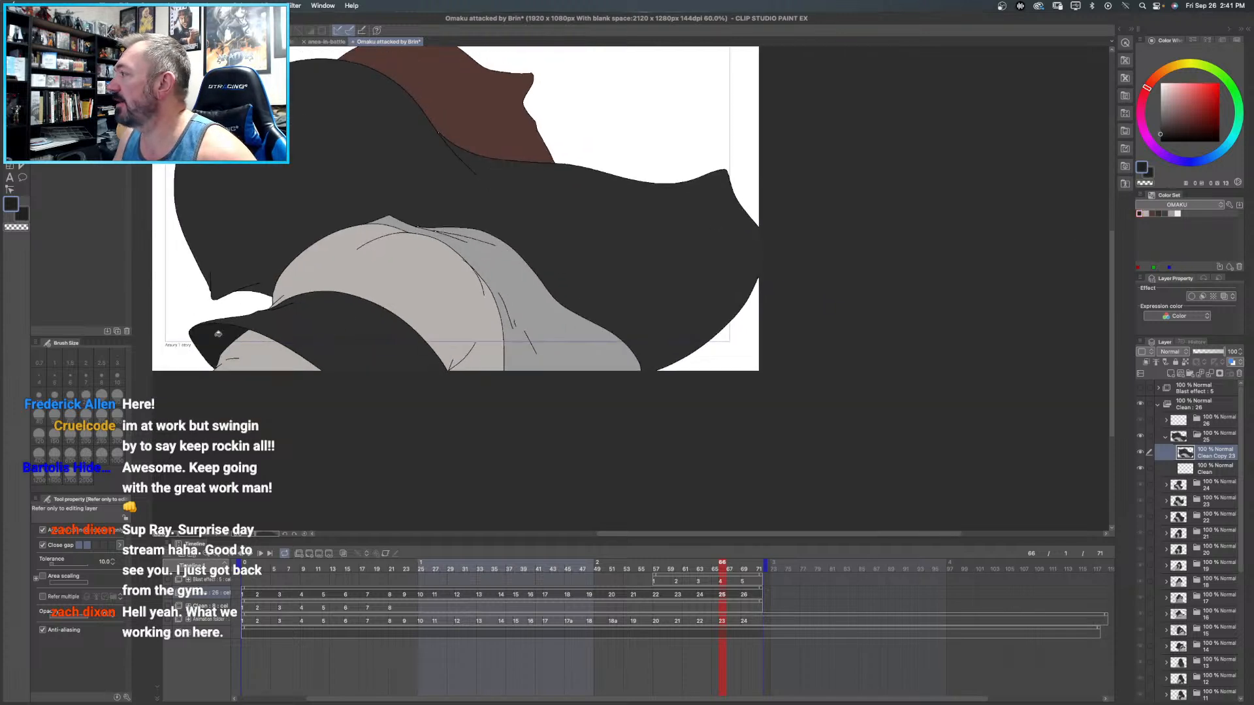
{"action": "left_click_drag", "start_coordinate": [604, 141], "coordinate": [619, 203]}
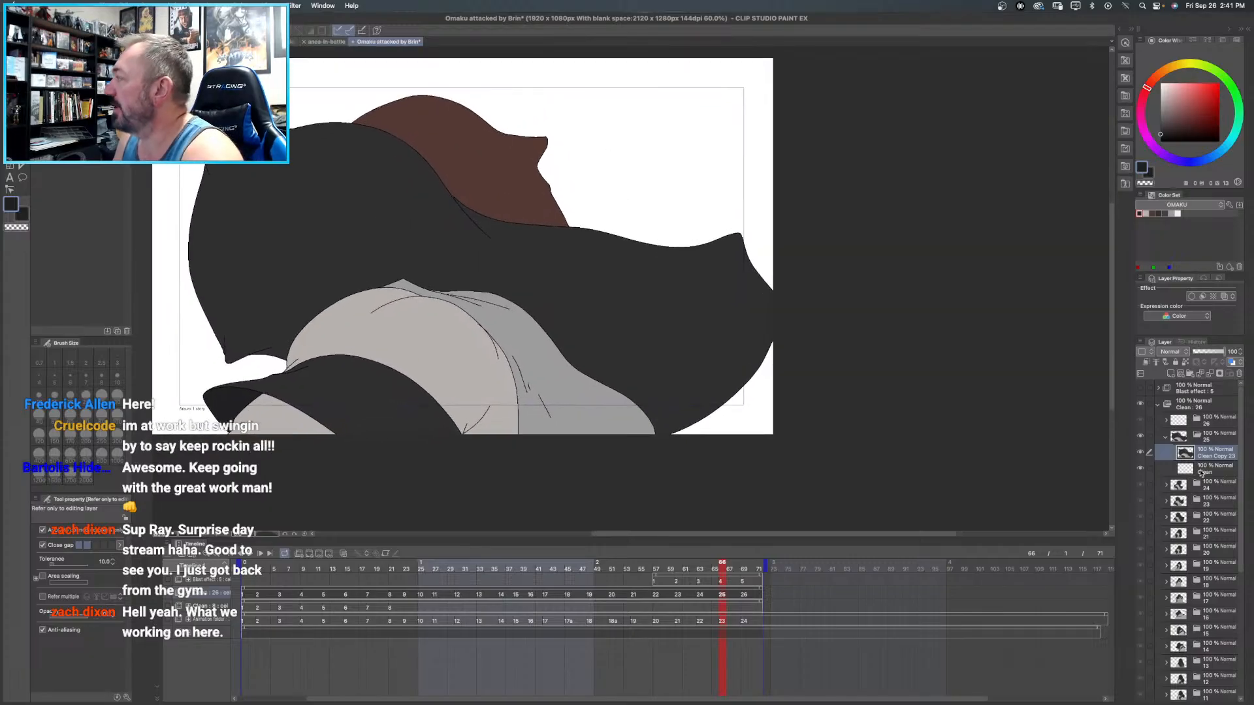
- Add a new layer directly above frame 25's original Clean layer and name it underneath
{"action": "left_click", "coordinate": [1201, 466]}
{"action": "left_click", "coordinate": [1170, 375]}
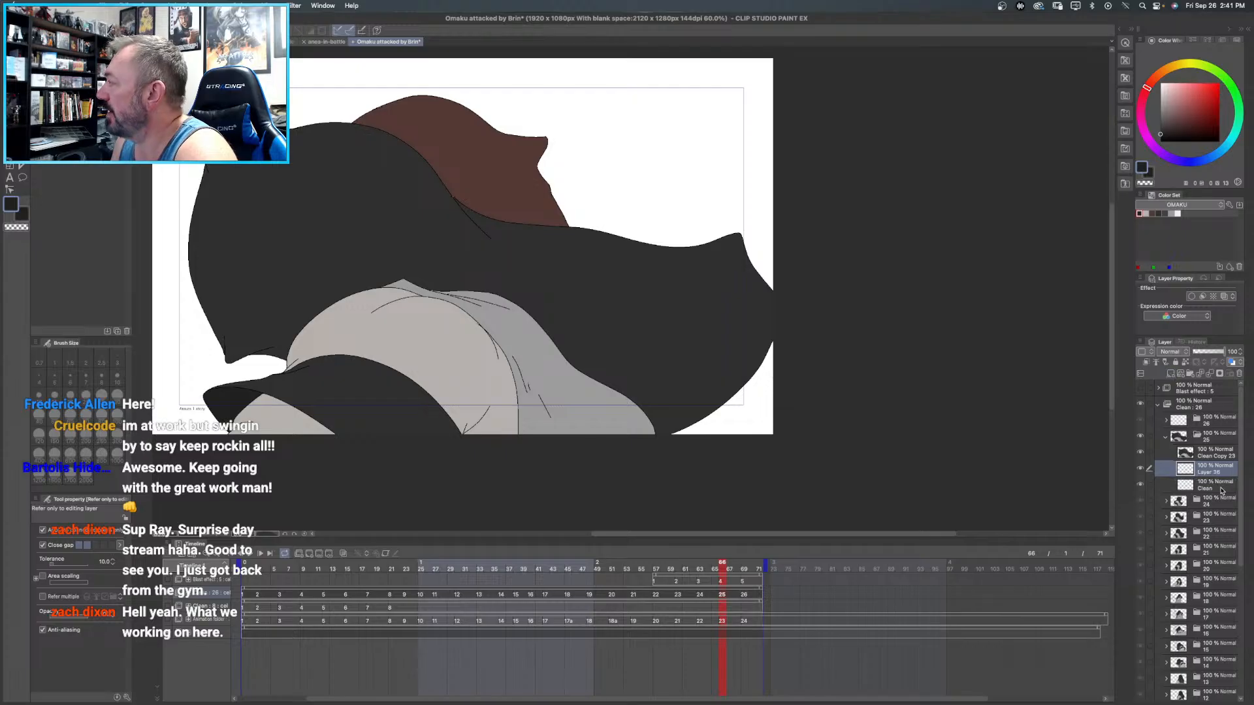
{"action": "type", "text": "underneath"}
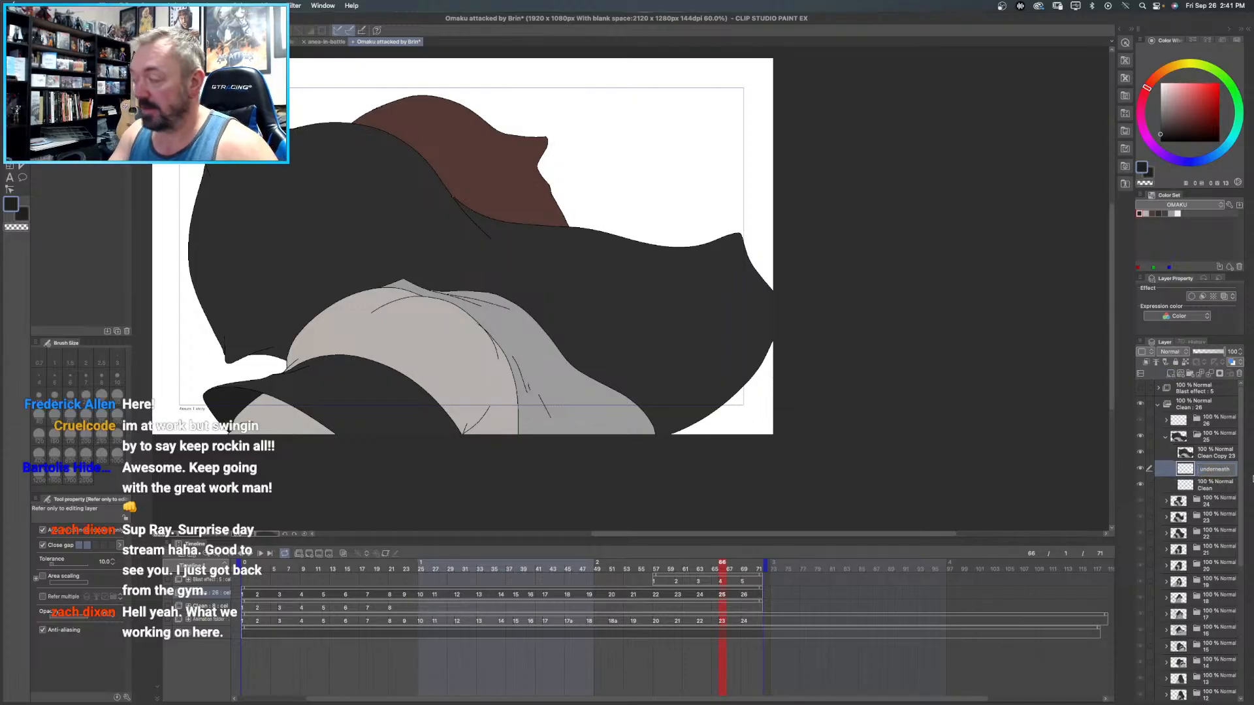
{"action": "key", "text": "Return"}
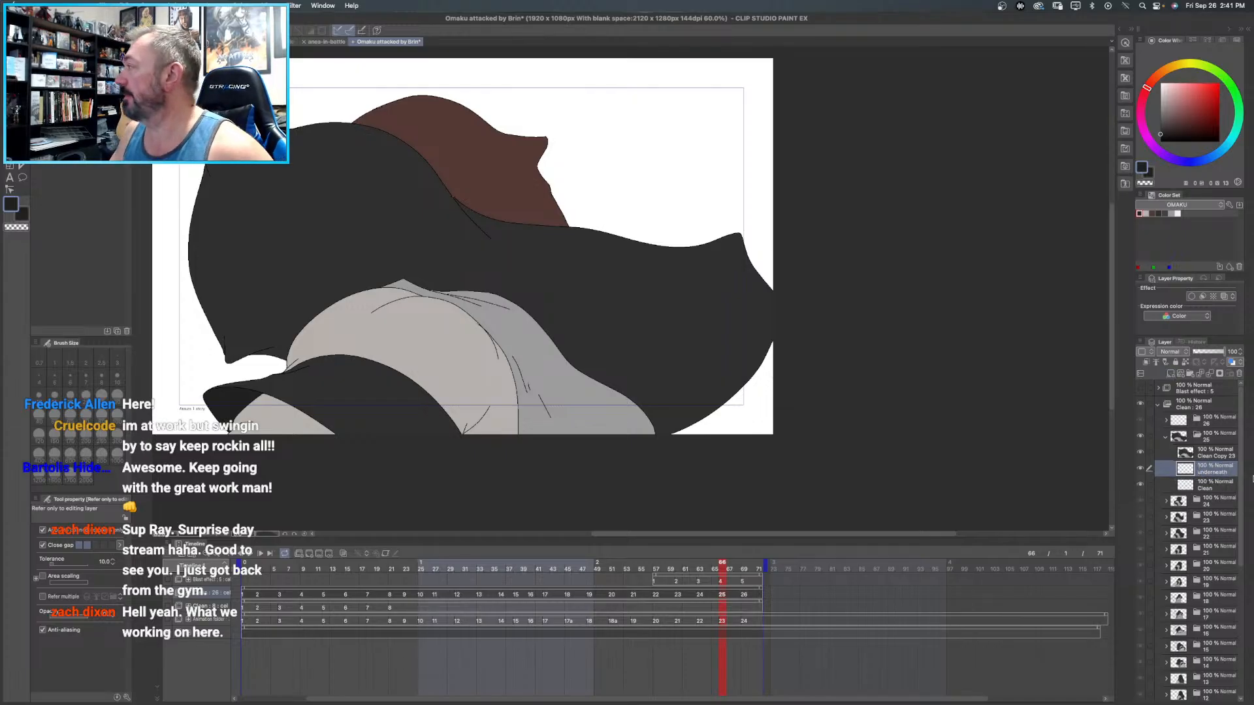
- Set the colour to black and paint with the Milli pen on frame 25's underneath layer to back the gaps along the lines
{"action": "left_click_drag", "start_coordinate": [1189, 119], "coordinate": [1158, 143]}
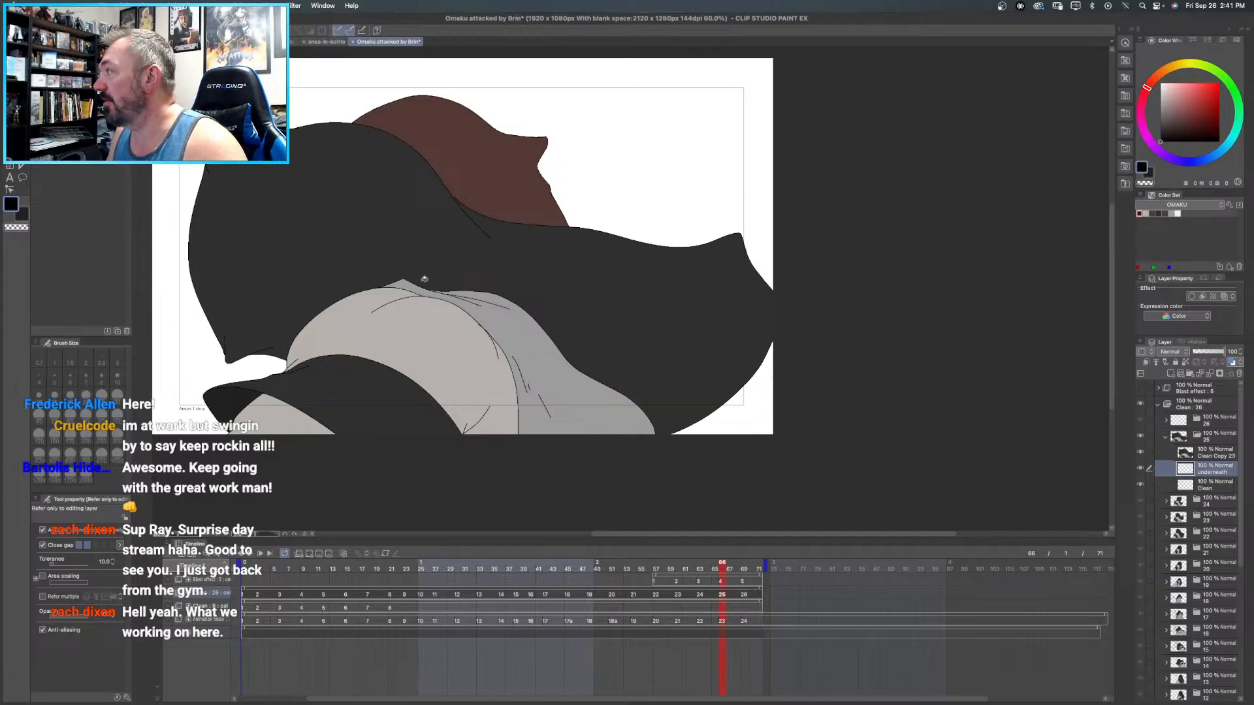
{"action": "key", "text": "p"}
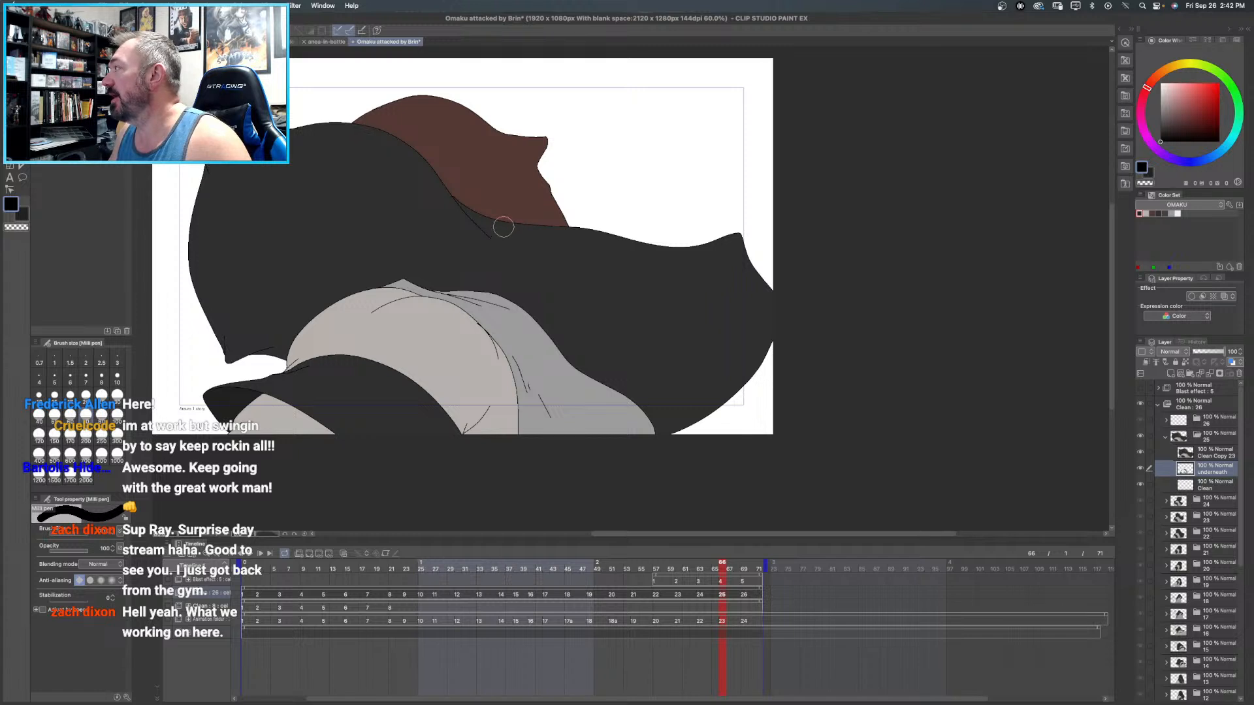
{"action": "left_click_drag", "start_coordinate": [527, 295], "coordinate": [572, 335]}
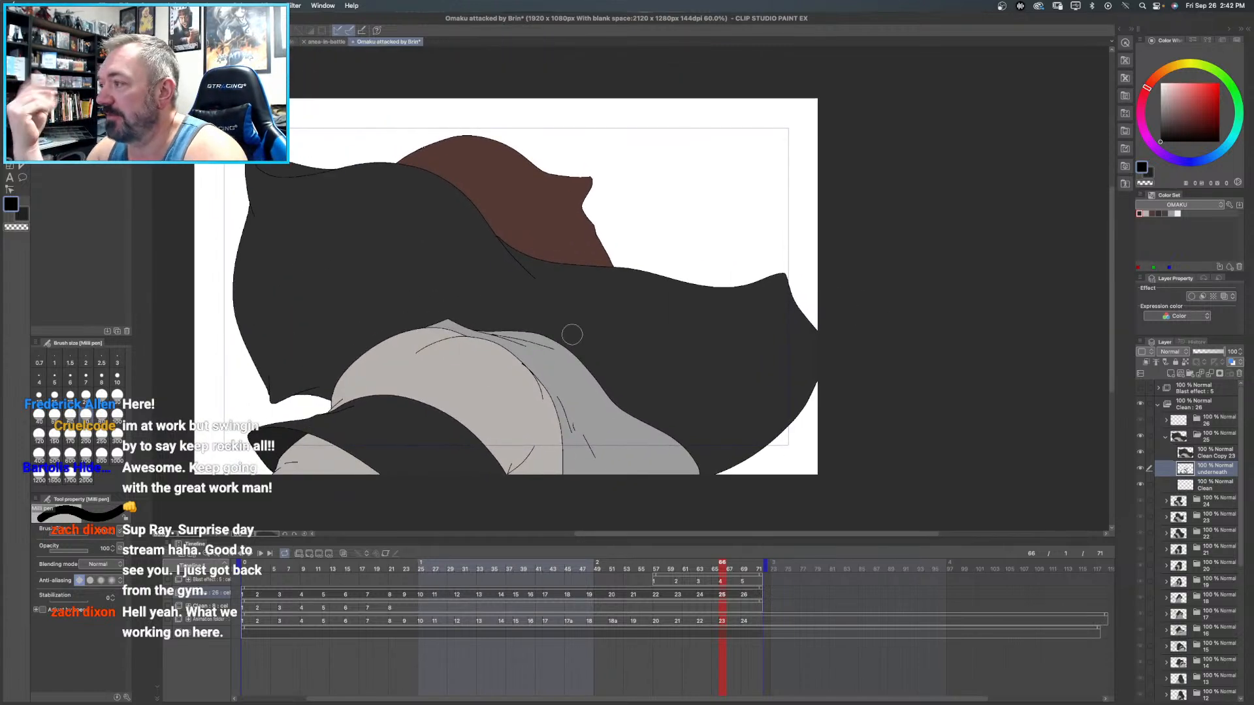
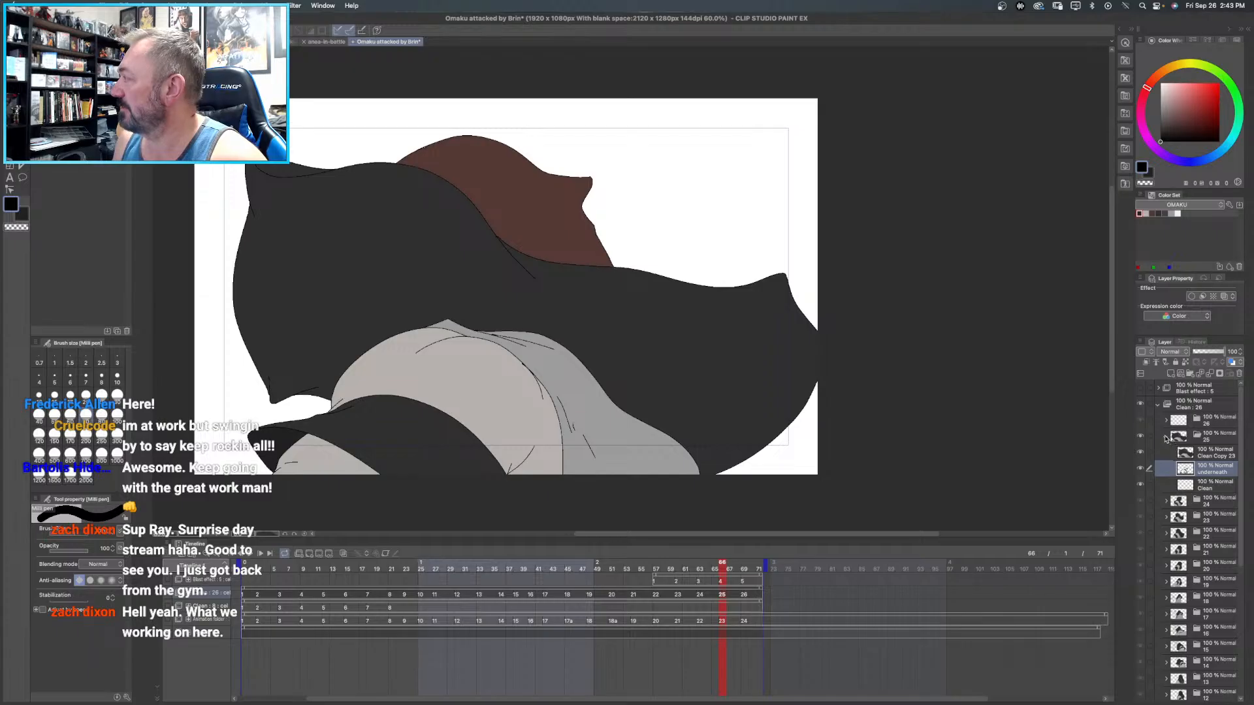
- Duplicate frame 26's Clean layer to make a copy for colouring
{"action": "left_click", "coordinate": [1165, 436]}
{"action": "left_click", "coordinate": [1200, 421]}
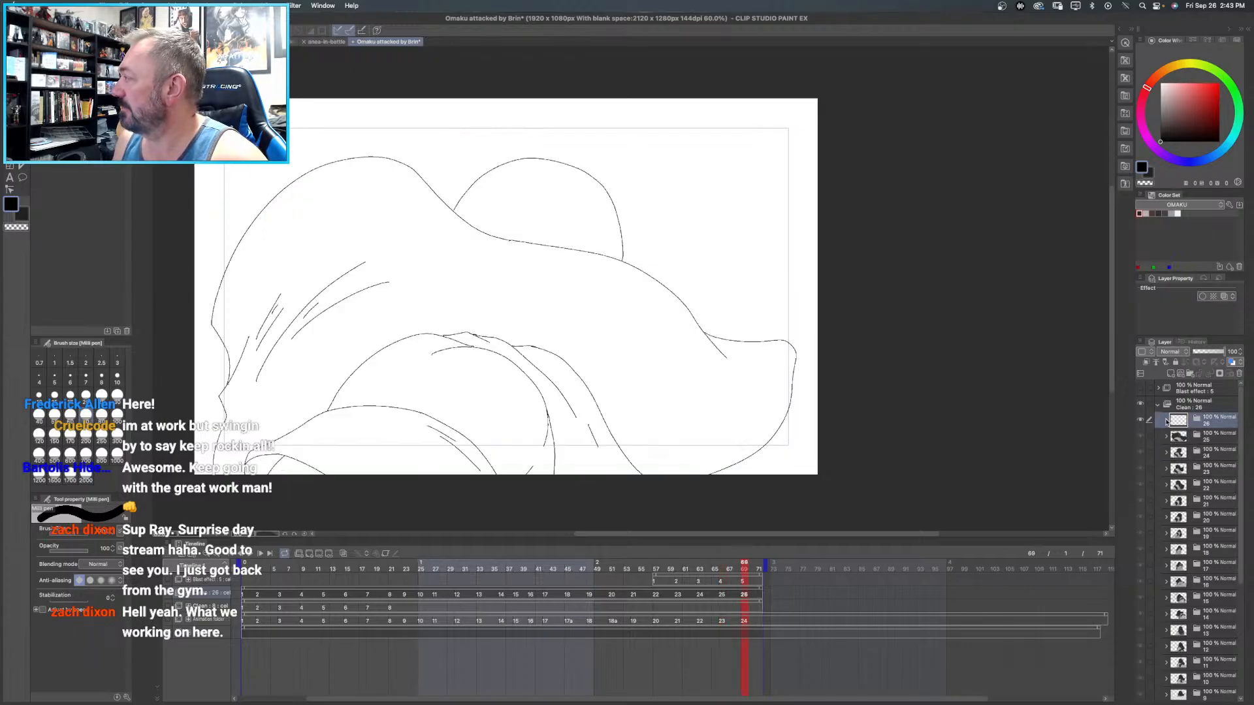
{"action": "left_click", "coordinate": [1166, 421]}
{"action": "right_click", "coordinate": [1203, 436]}
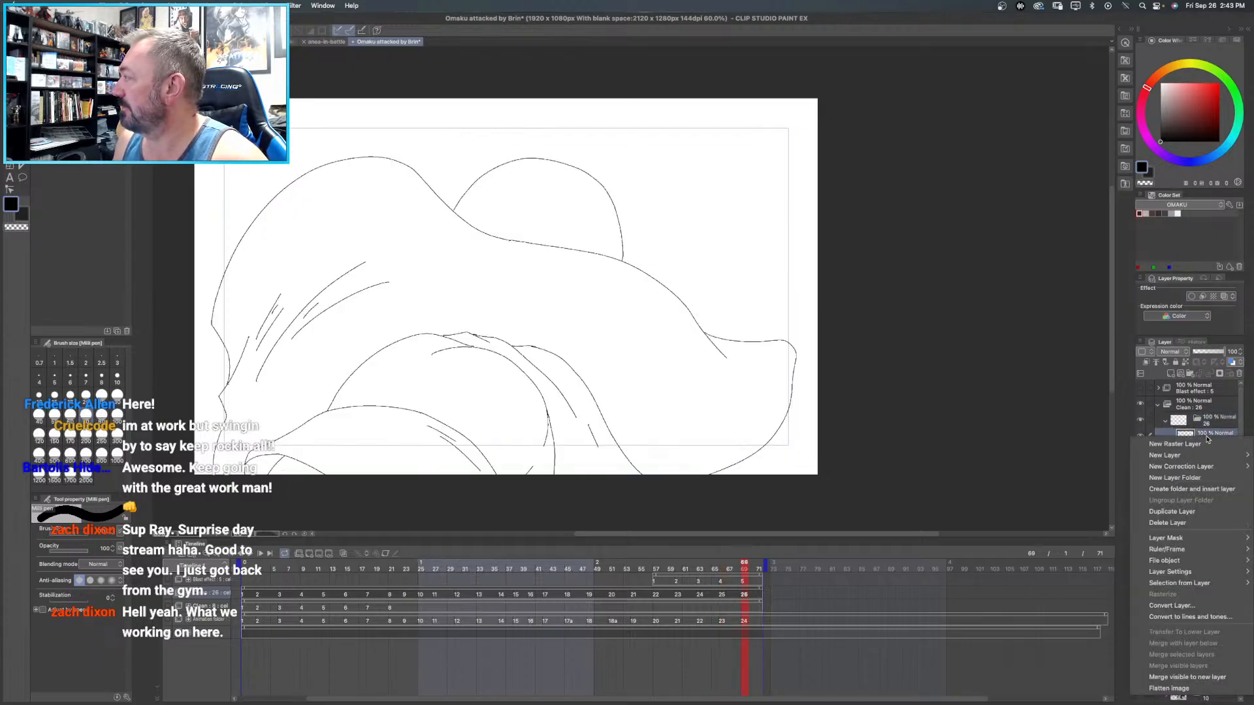
{"action": "left_click", "coordinate": [1192, 512]}
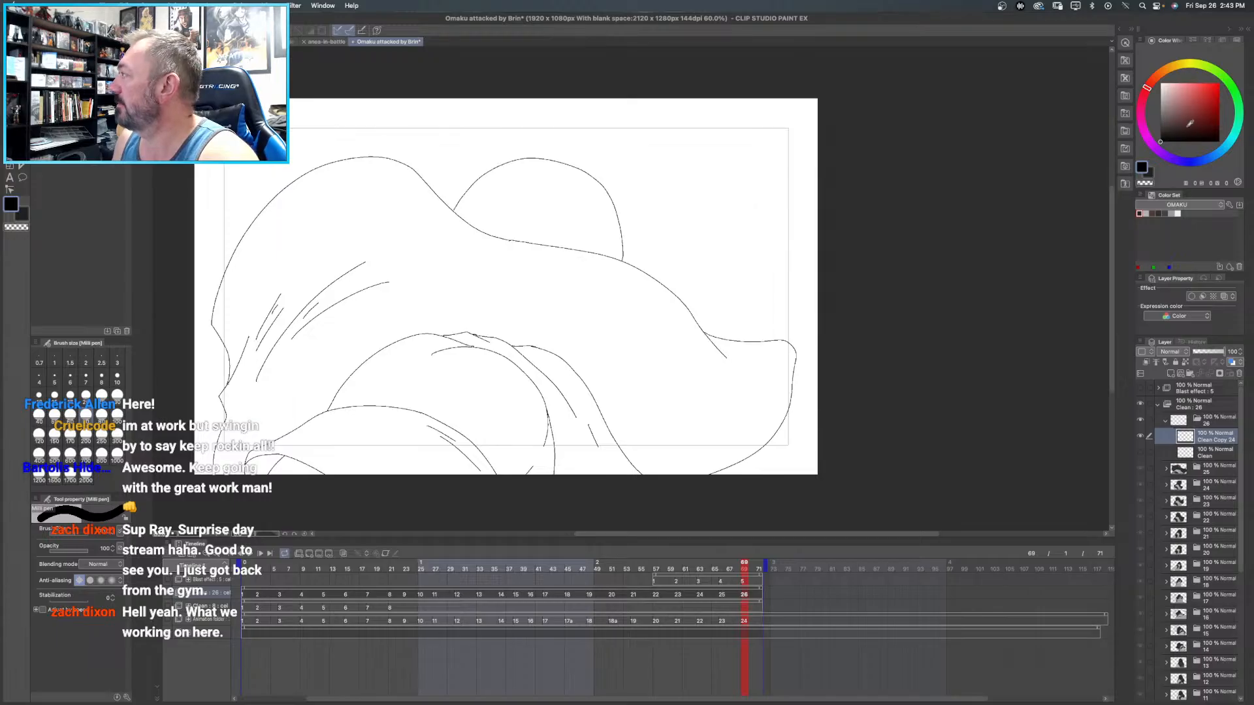
- Make the Blast effect folder visible and sample the blast's pale pink from the canvas
{"action": "left_click", "coordinate": [1140, 389]}
{"action": "left_click", "coordinate": [1140, 390]}
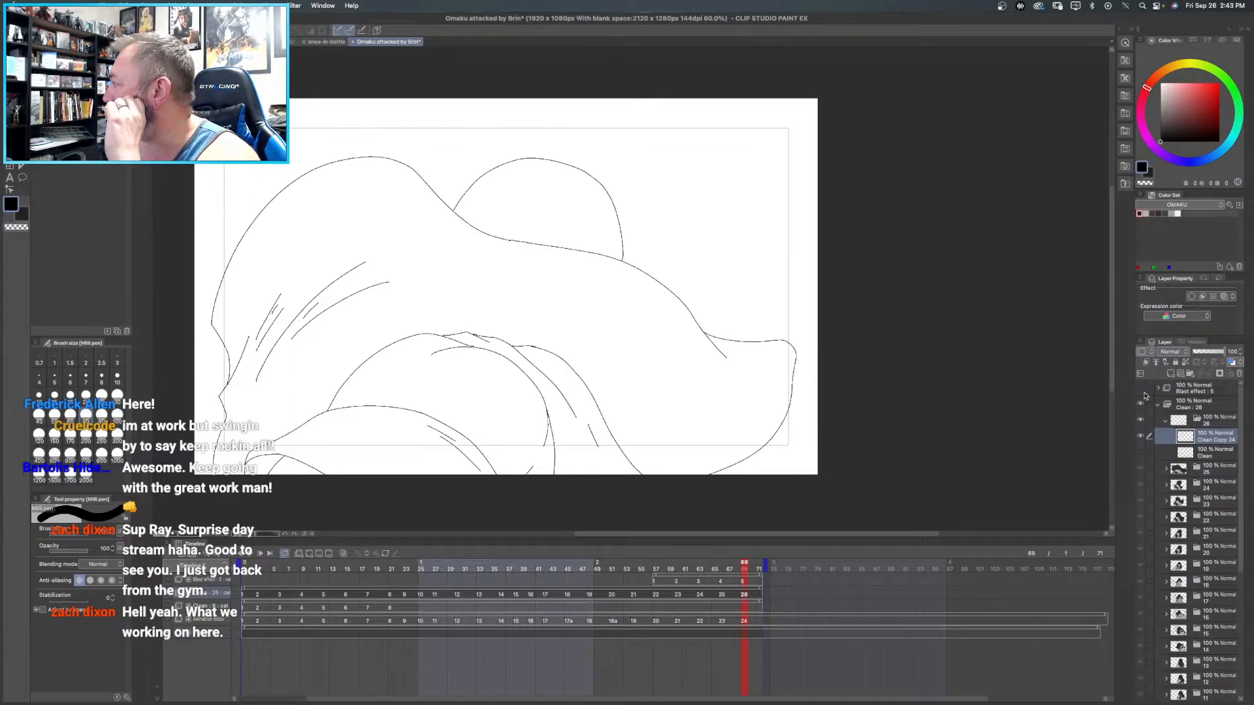
{"action": "left_click", "coordinate": [1140, 390]}
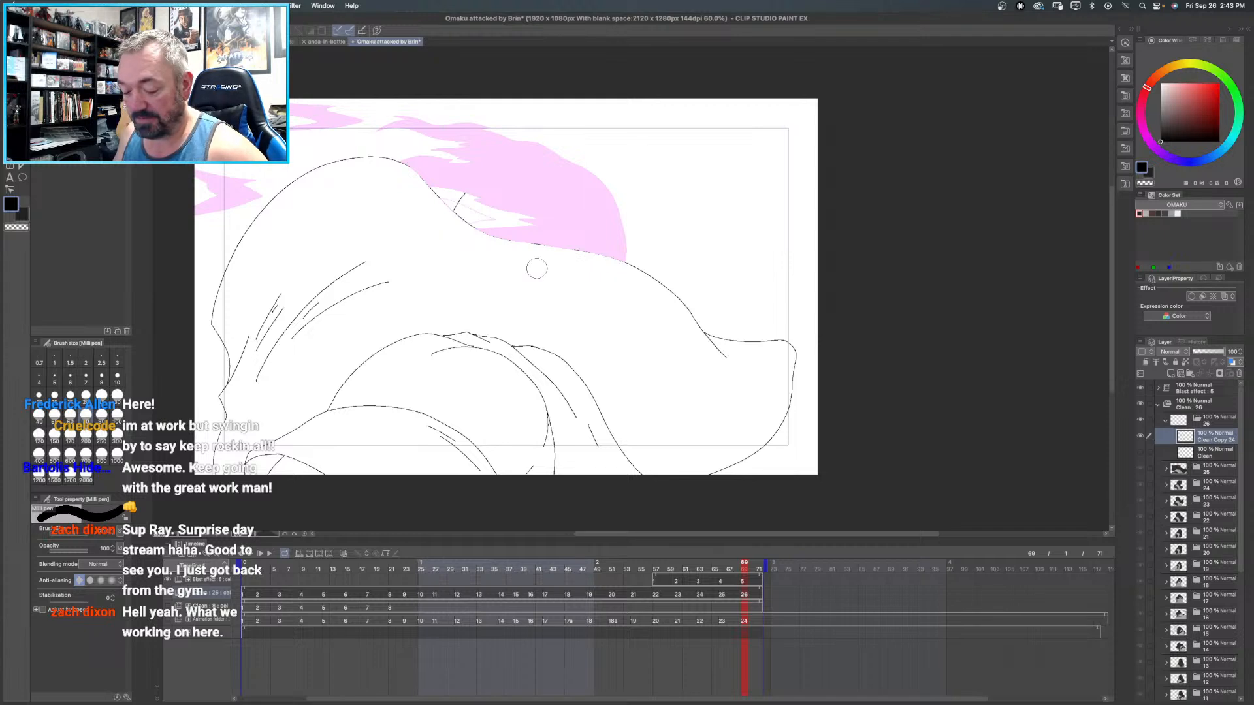
{"action": "left_click", "coordinate": [522, 213]}
{"action": "left_click", "coordinate": [521, 213]}
{"action": "left_click", "coordinate": [521, 212]}
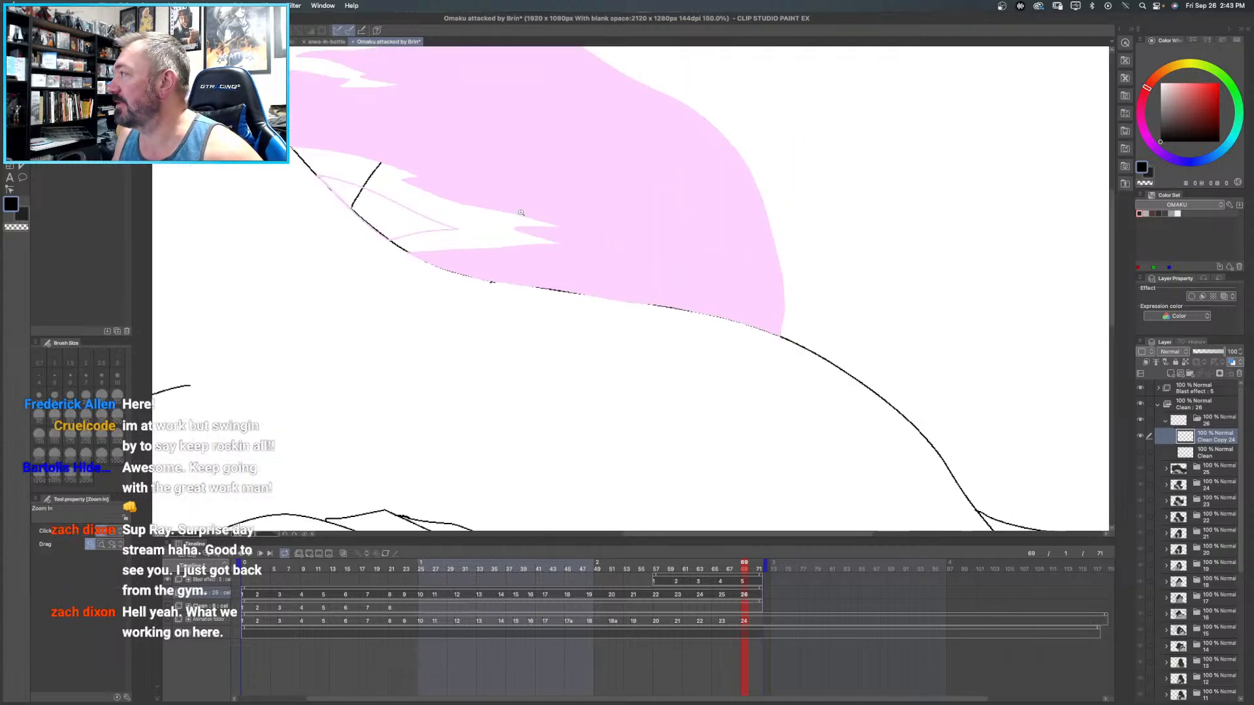
{"action": "left_click", "coordinate": [597, 168], "text": "alt"}
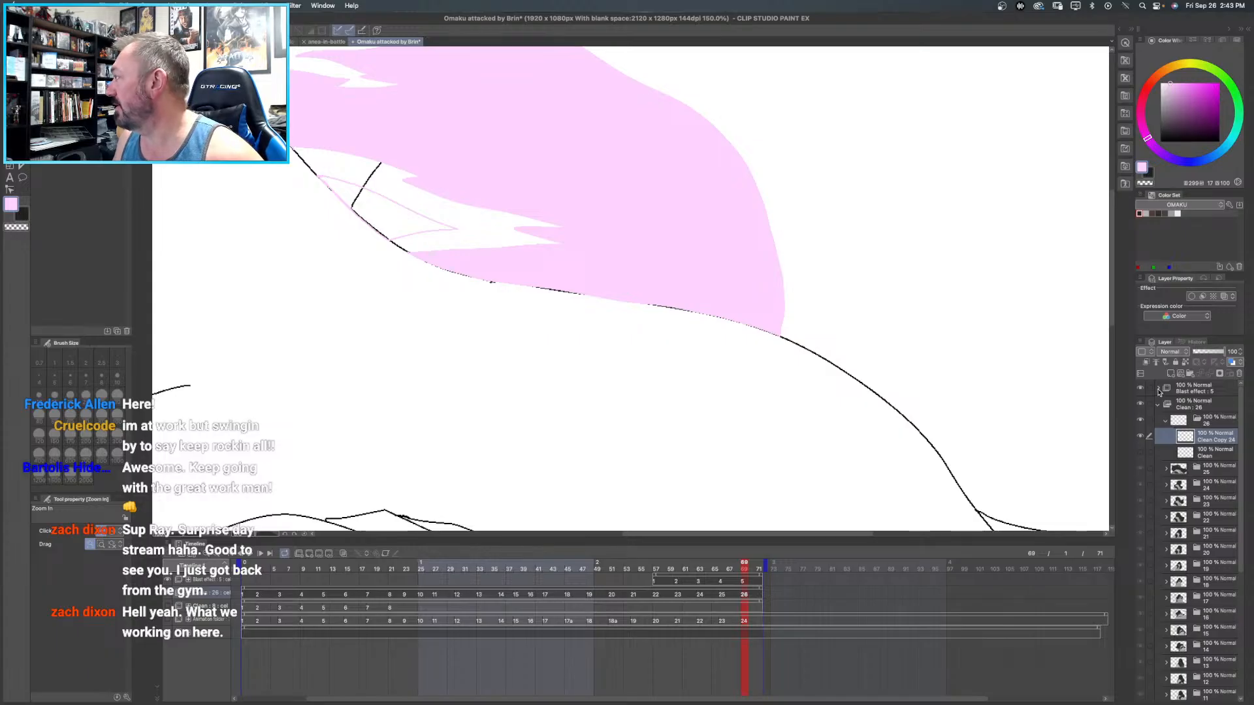
- Fill the small unfilled blast shape along the hood's edge with pale pink on the line layer of Blast effect cel 5
{"action": "left_click", "coordinate": [1158, 389]}
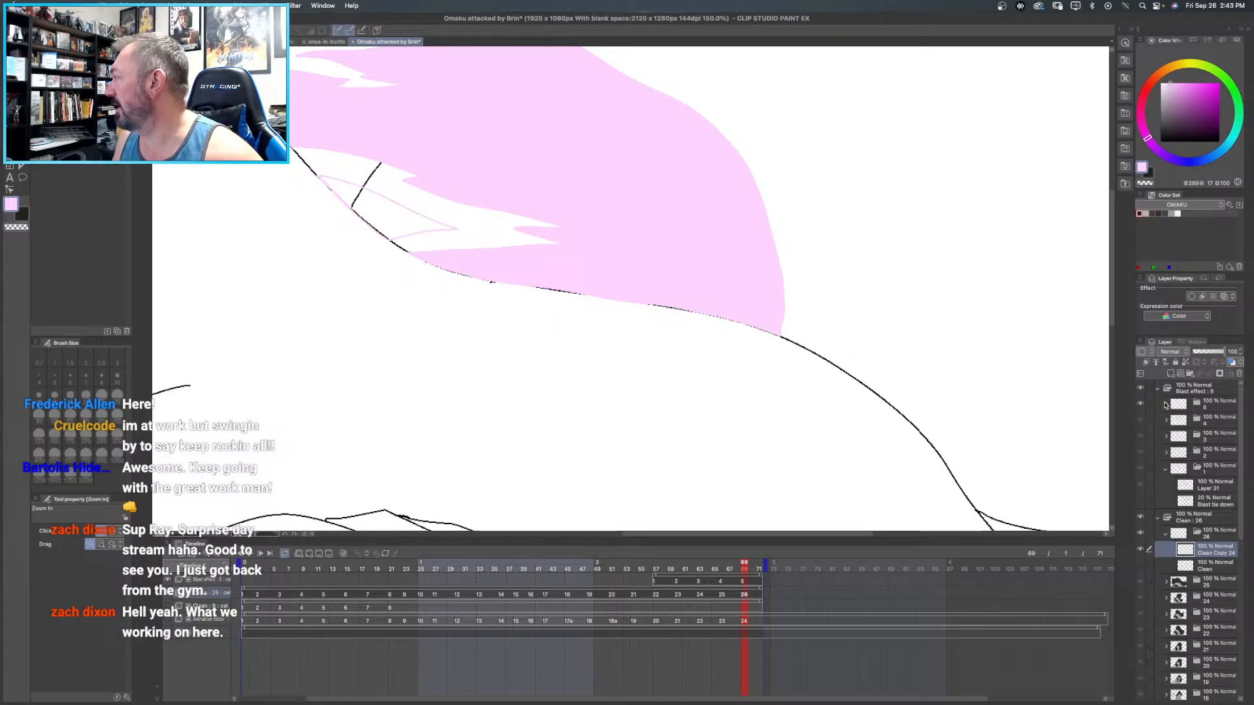
{"action": "left_click", "coordinate": [1165, 404]}
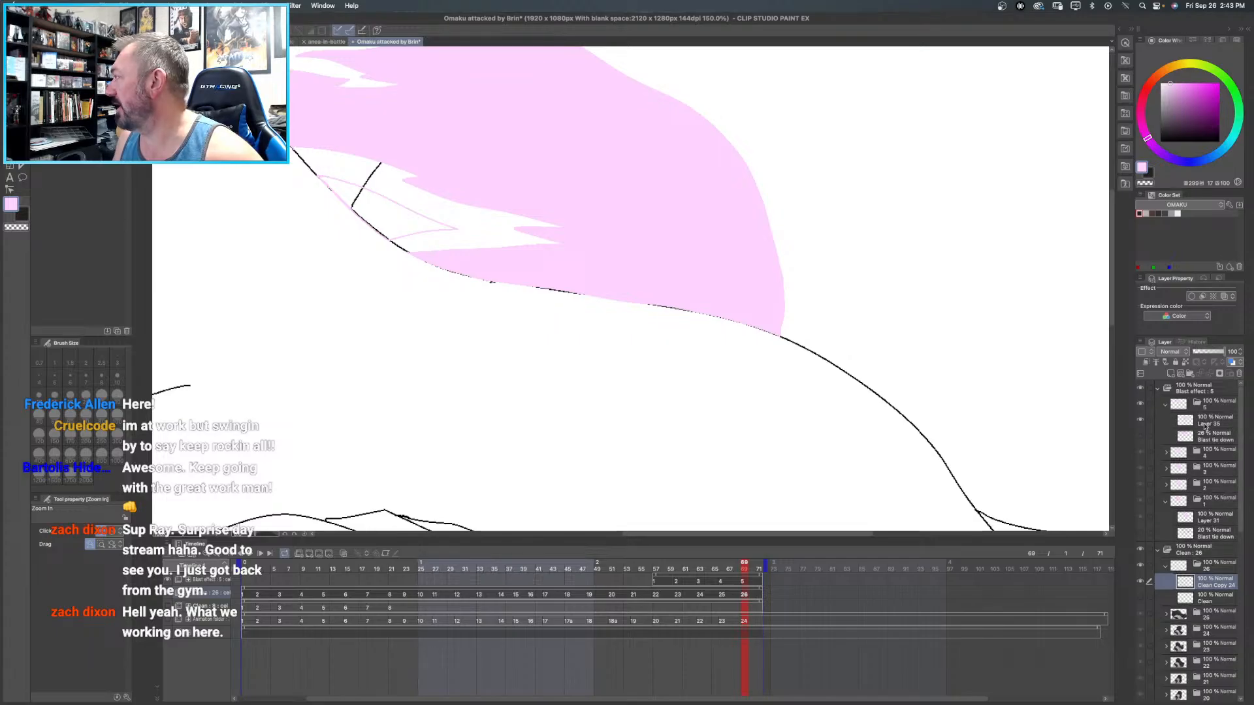
{"action": "left_click", "coordinate": [1208, 427]}
{"action": "left_click", "coordinate": [1140, 422]}
{"action": "left_click", "coordinate": [1139, 422]}
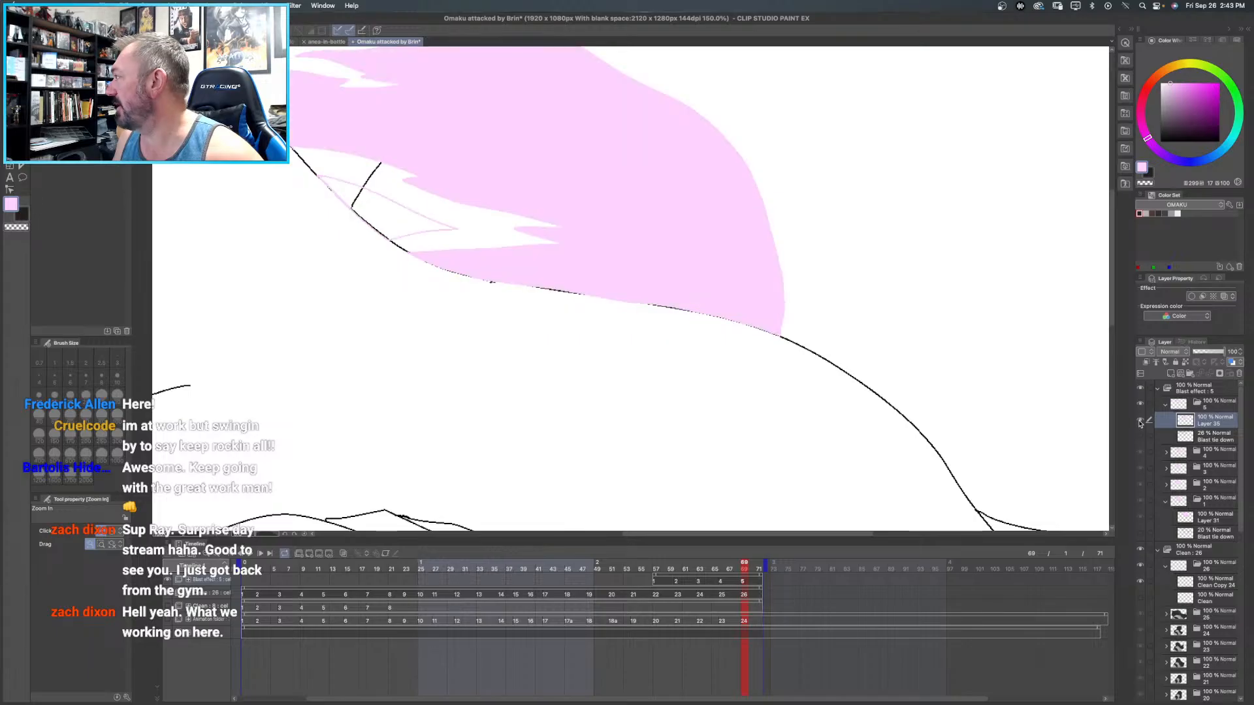
{"action": "key", "text": "g"}
{"action": "key", "text": "g"}
{"action": "left_click", "coordinate": [385, 206]}
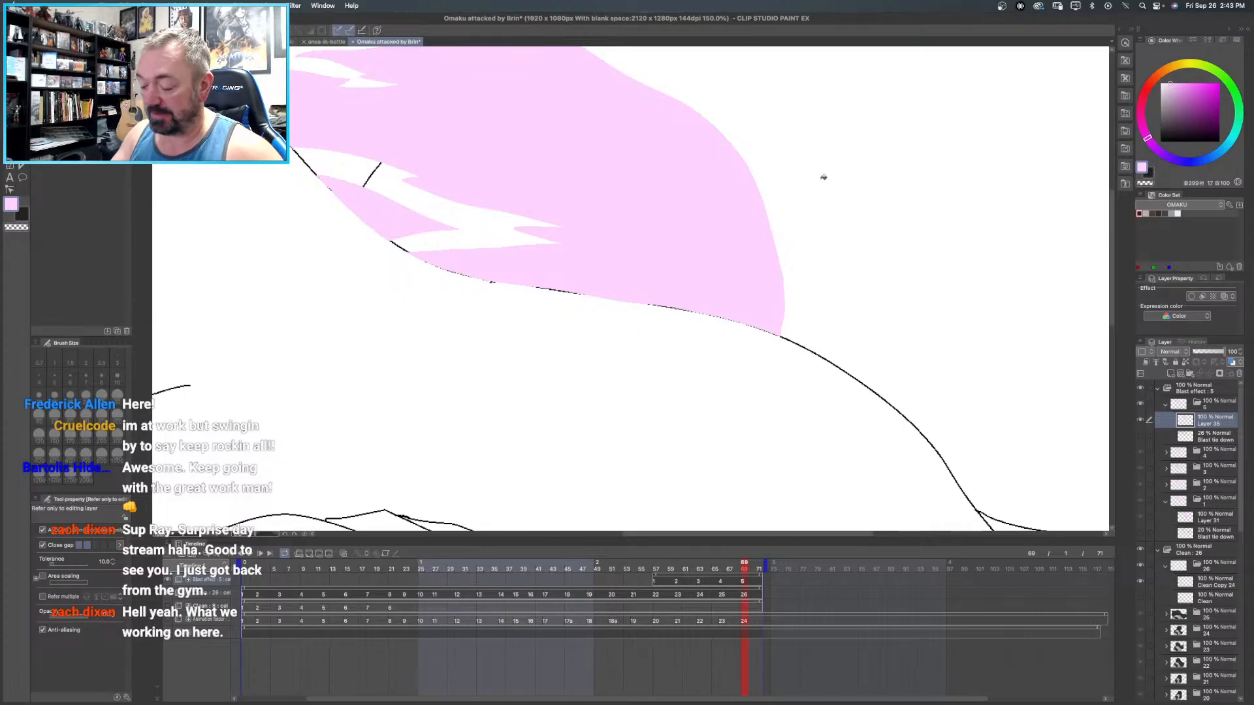
{"action": "key", "text": "super+0"}
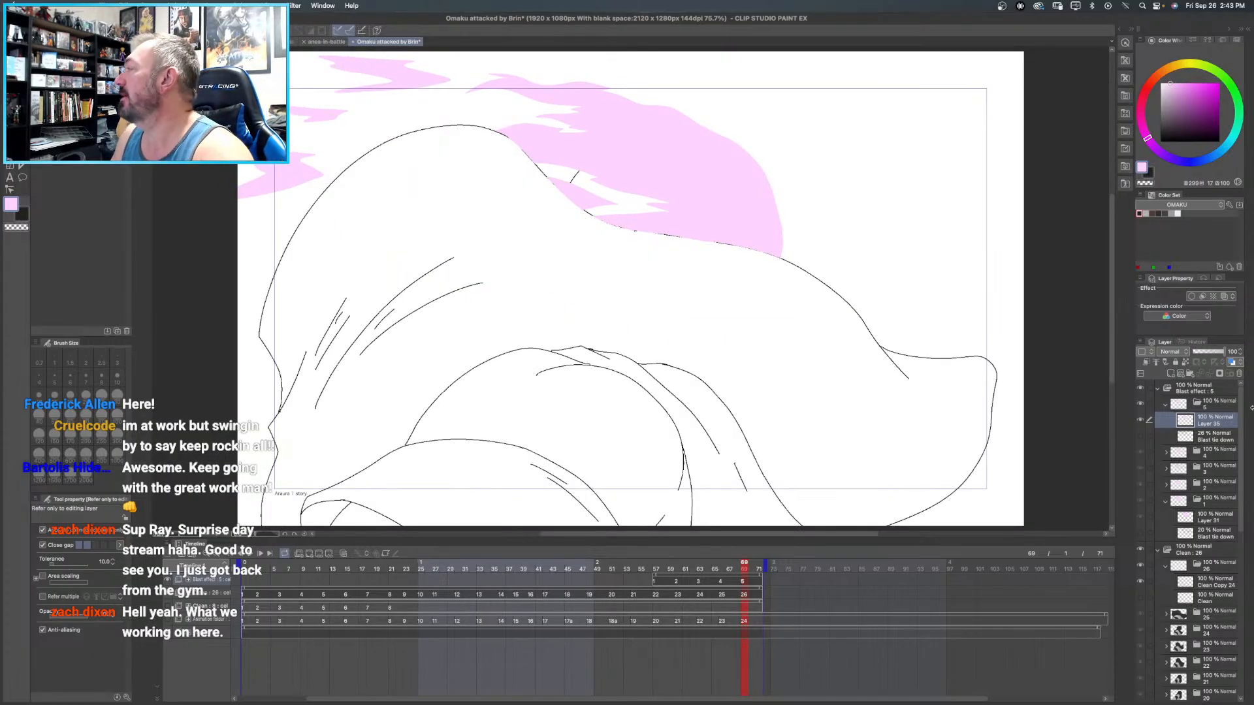
{"action": "left_click", "coordinate": [1166, 405]}
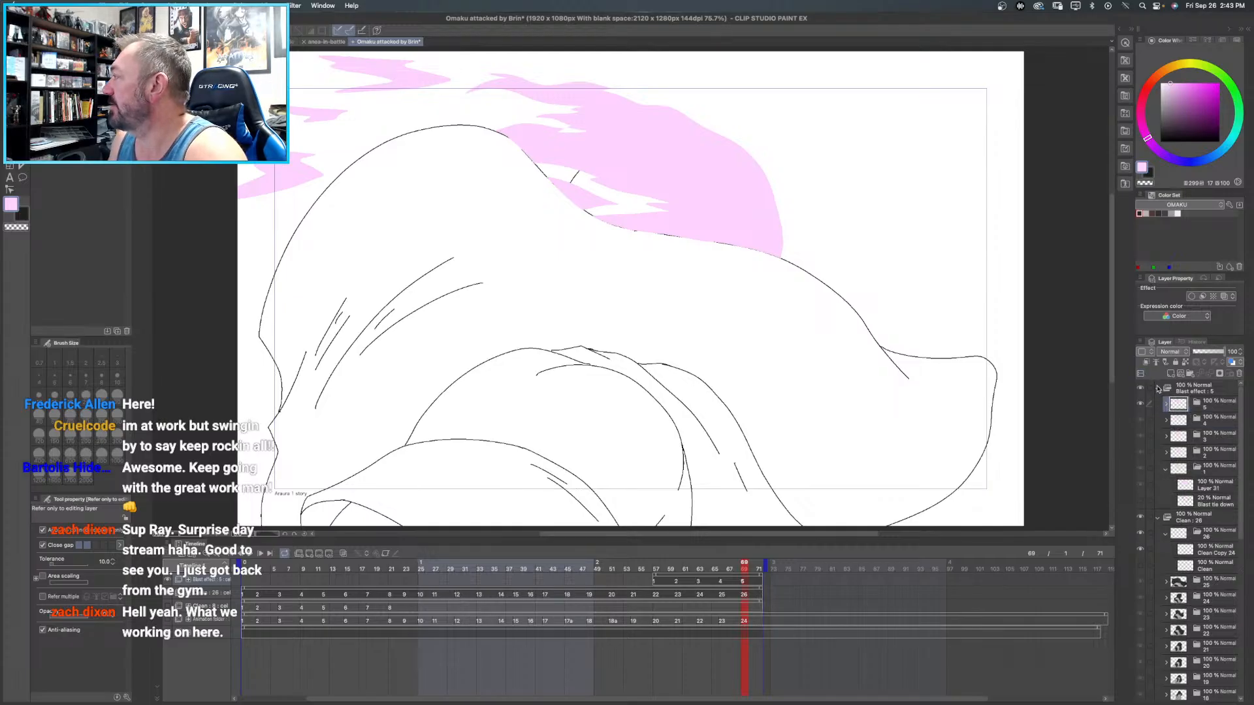
{"action": "left_click", "coordinate": [1159, 389]}
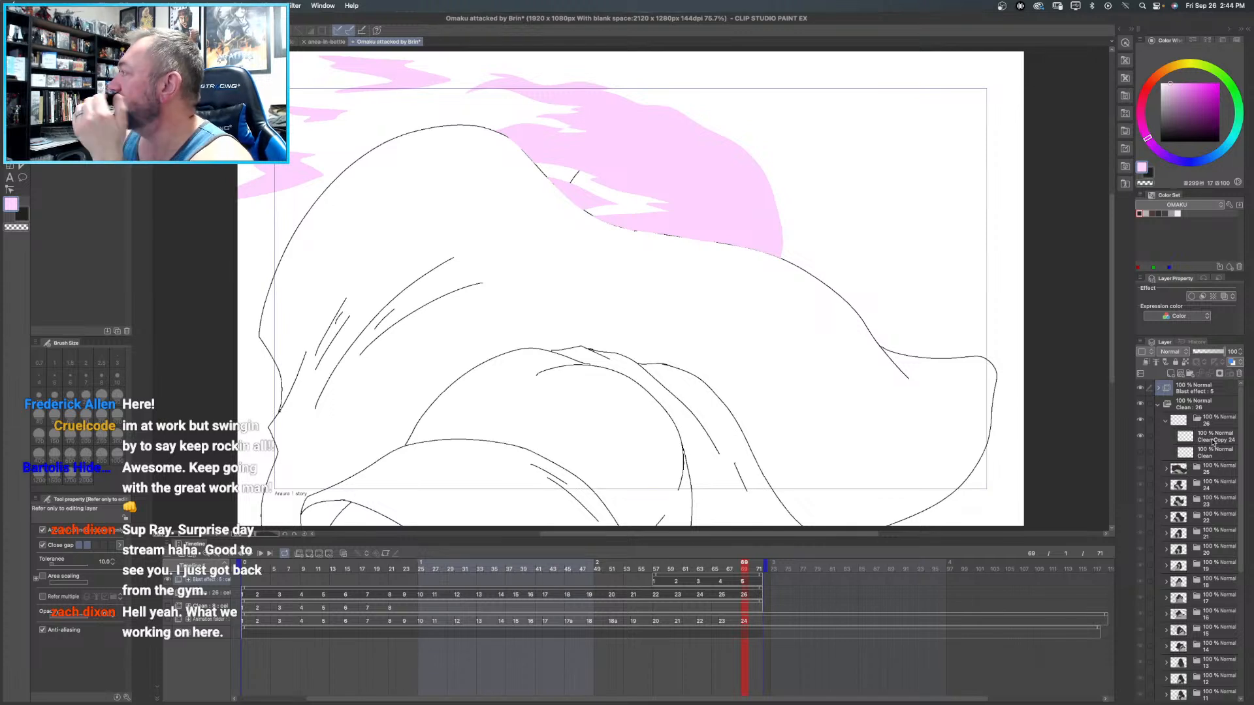
- Fill the rounded head shape behind the hood with near-black on frame 26's Clean Copy layer, and check it with the blast hidden
{"action": "left_click", "coordinate": [1212, 443]}
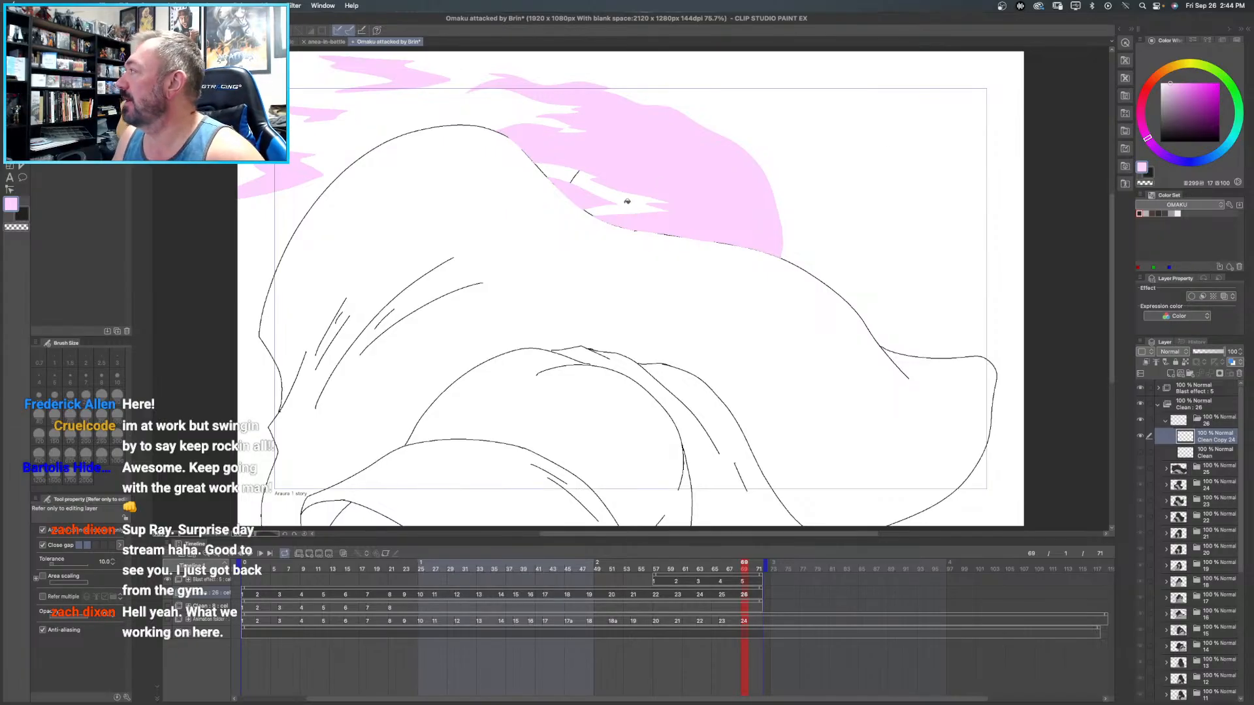
{"action": "left_click", "coordinate": [1144, 213]}
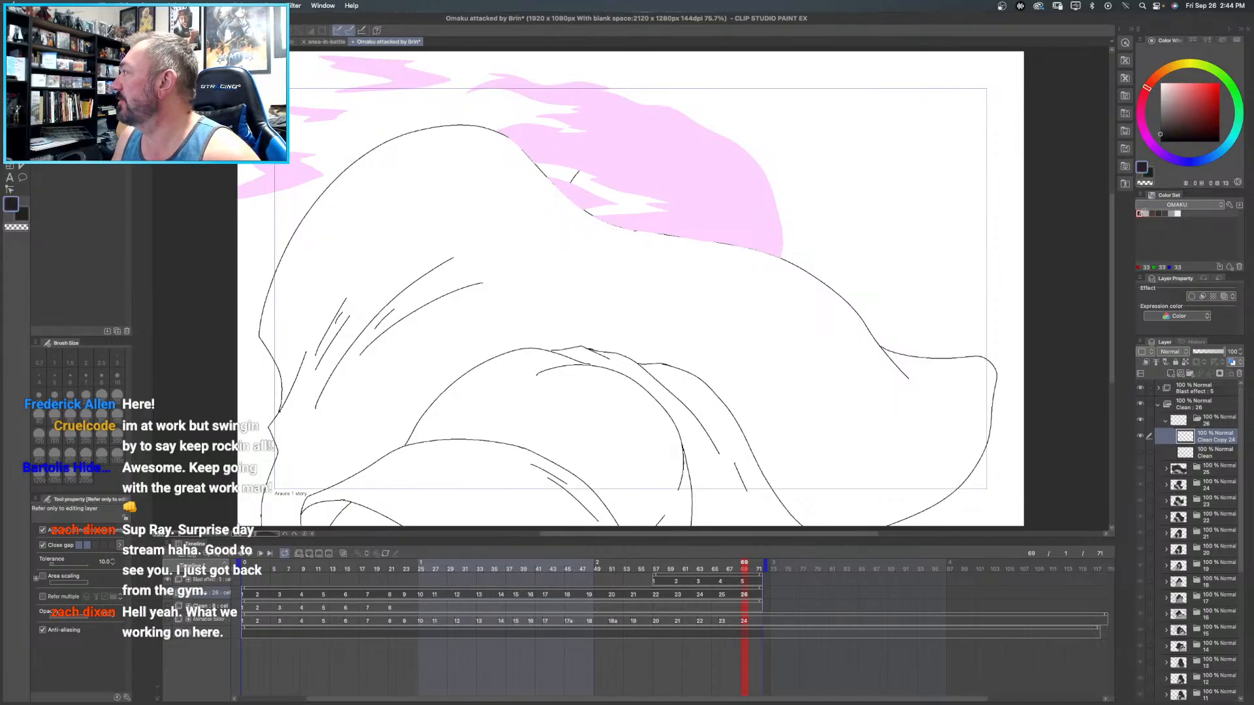
{"action": "left_click", "coordinate": [641, 201]}
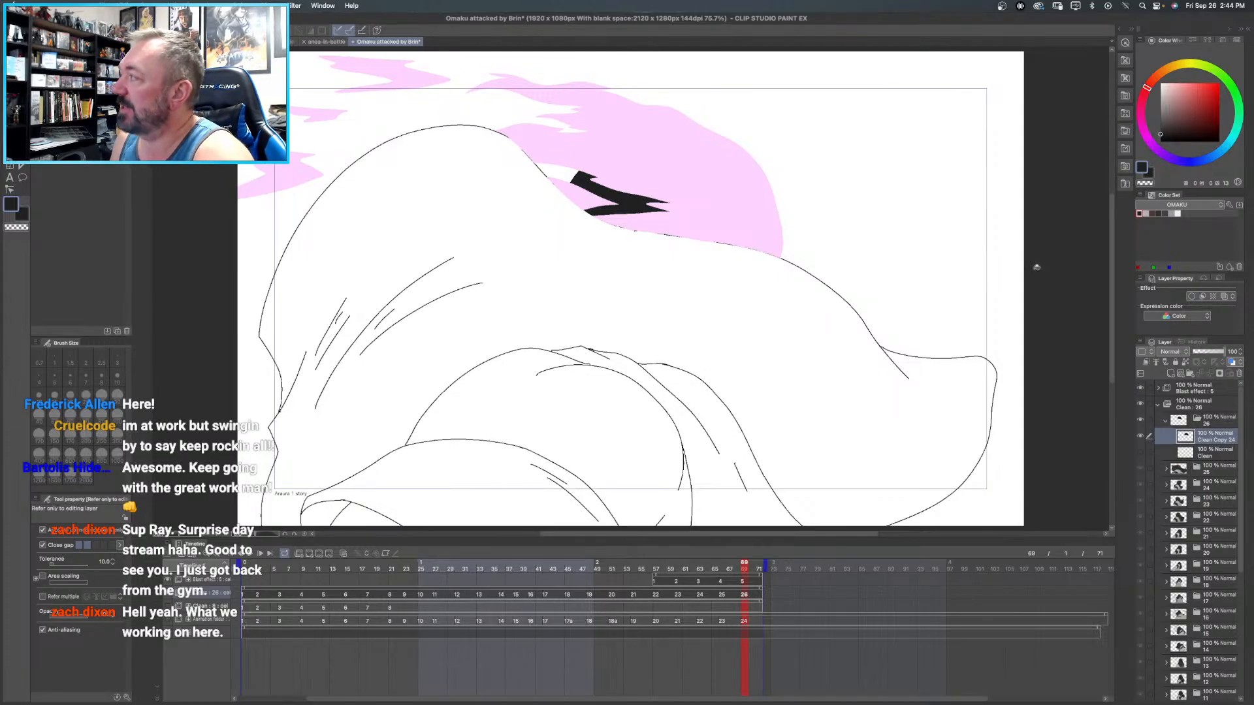
{"action": "left_click", "coordinate": [1139, 388]}
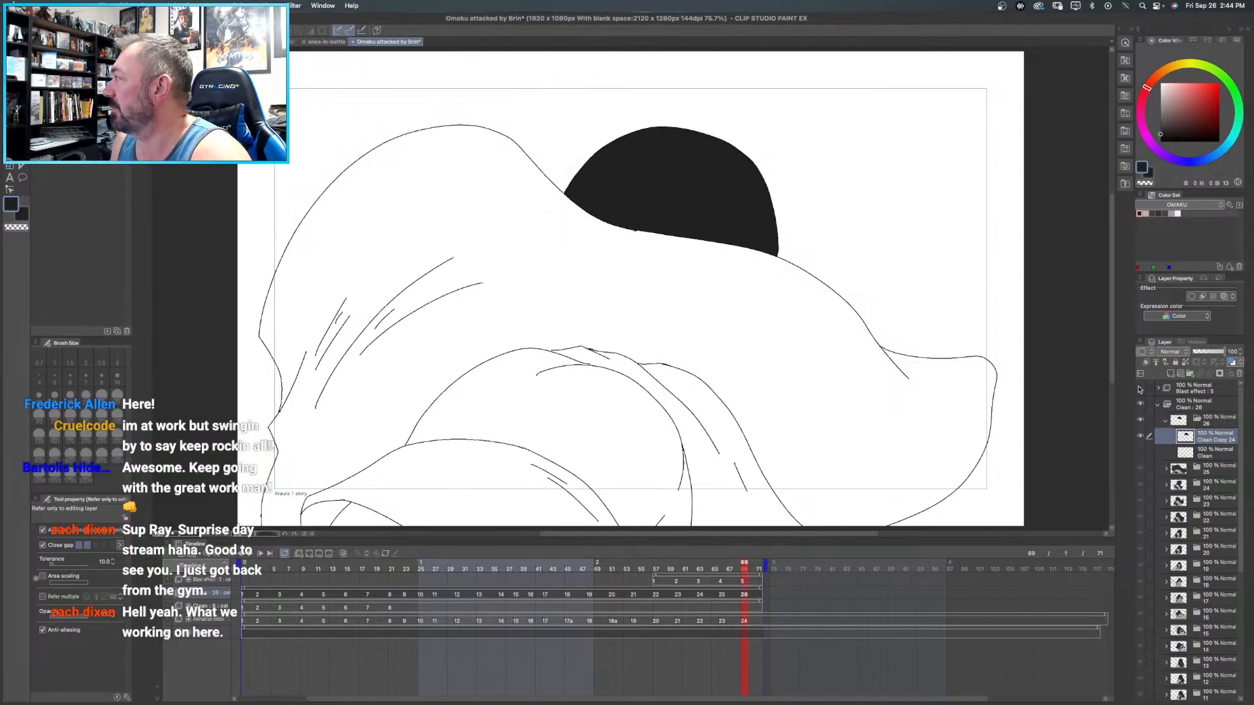
{"action": "left_click", "coordinate": [1138, 388]}
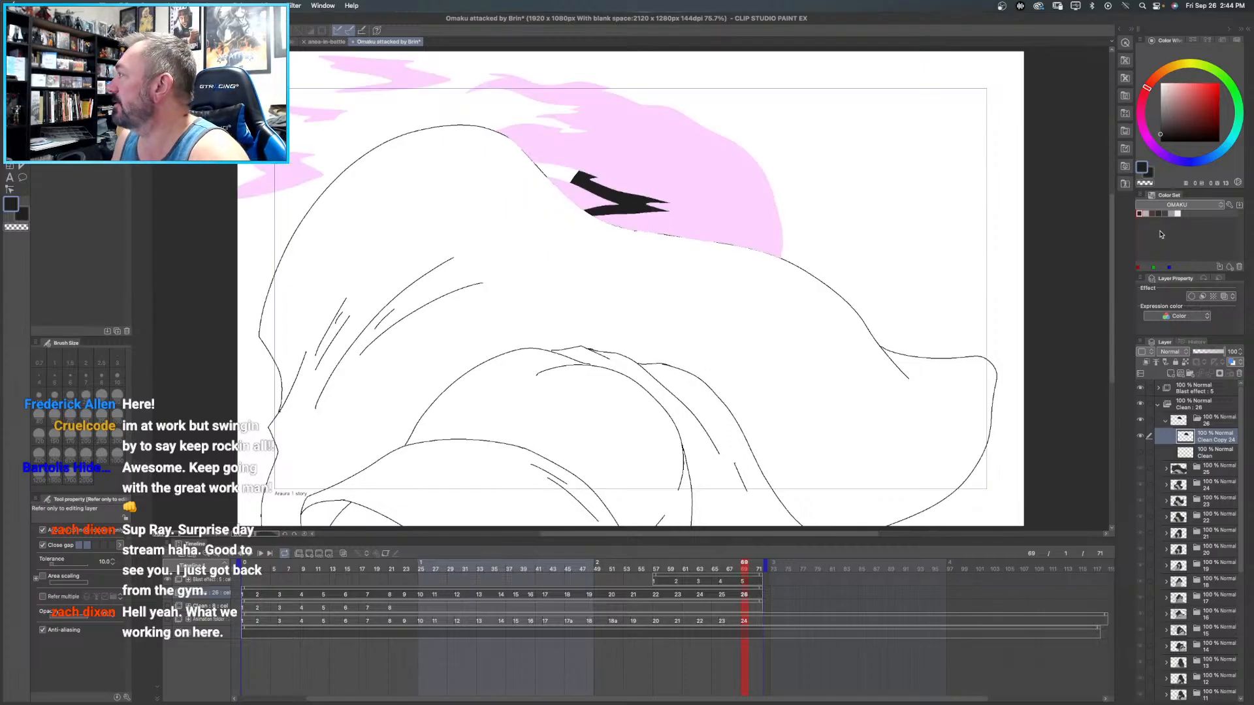
- Fill frame 26's upper arm and forearm with light warm grey
{"action": "left_click", "coordinate": [1145, 213]}
{"action": "left_click_drag", "start_coordinate": [631, 290], "coordinate": [649, 204]}
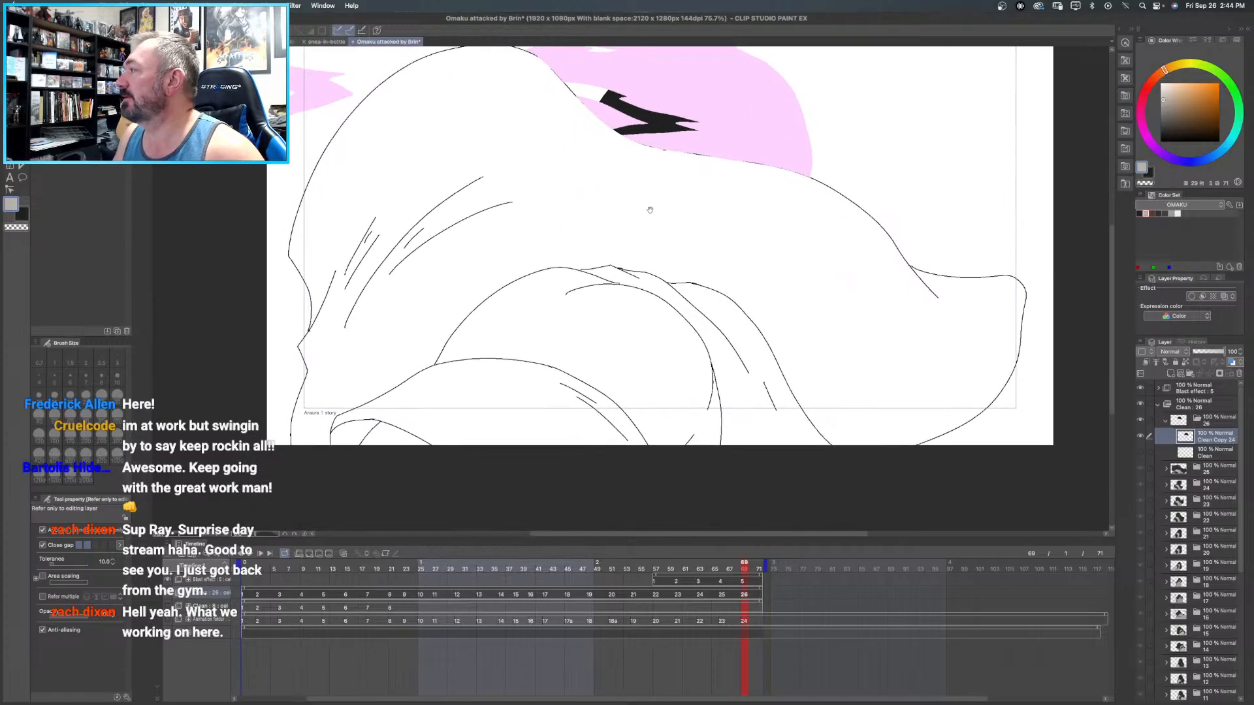
{"action": "left_click", "coordinate": [554, 311]}
{"action": "left_click", "coordinate": [391, 434]}
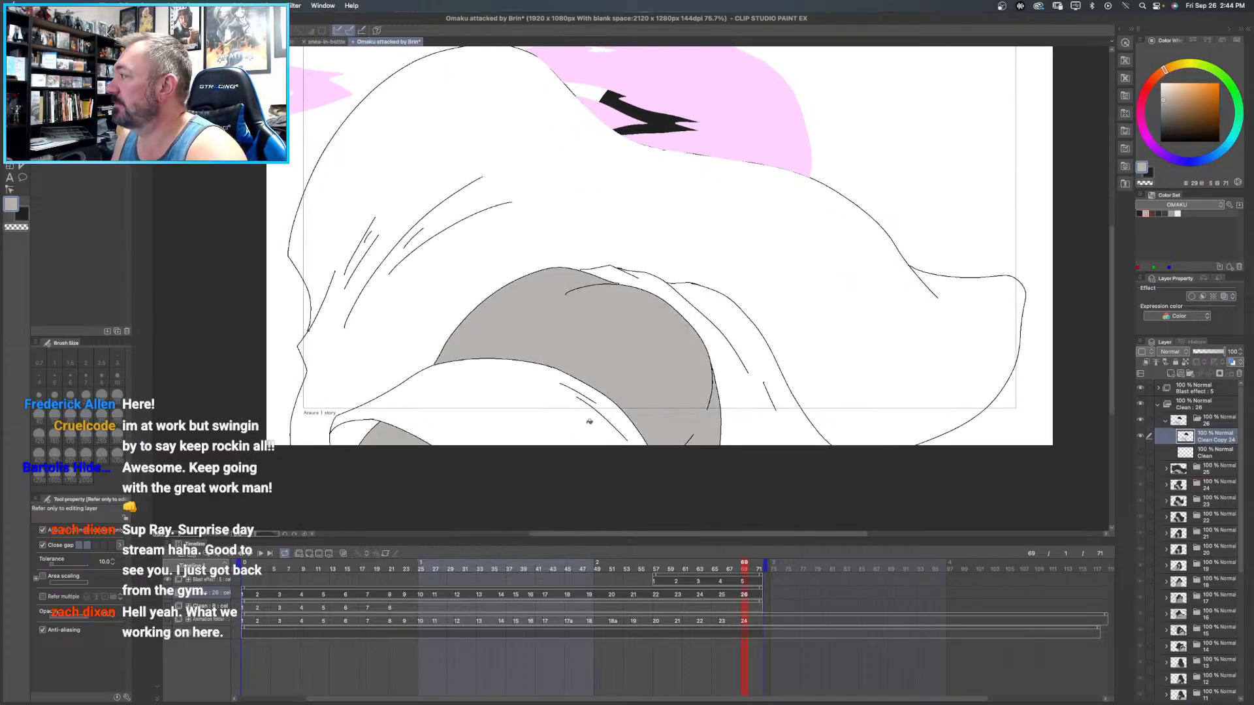
- Fill frame 26's large hood shape and arm band with dark grey, and the band's small inner area with near-black
{"action": "left_click", "coordinate": [1159, 213]}
{"action": "left_click", "coordinate": [484, 268]}
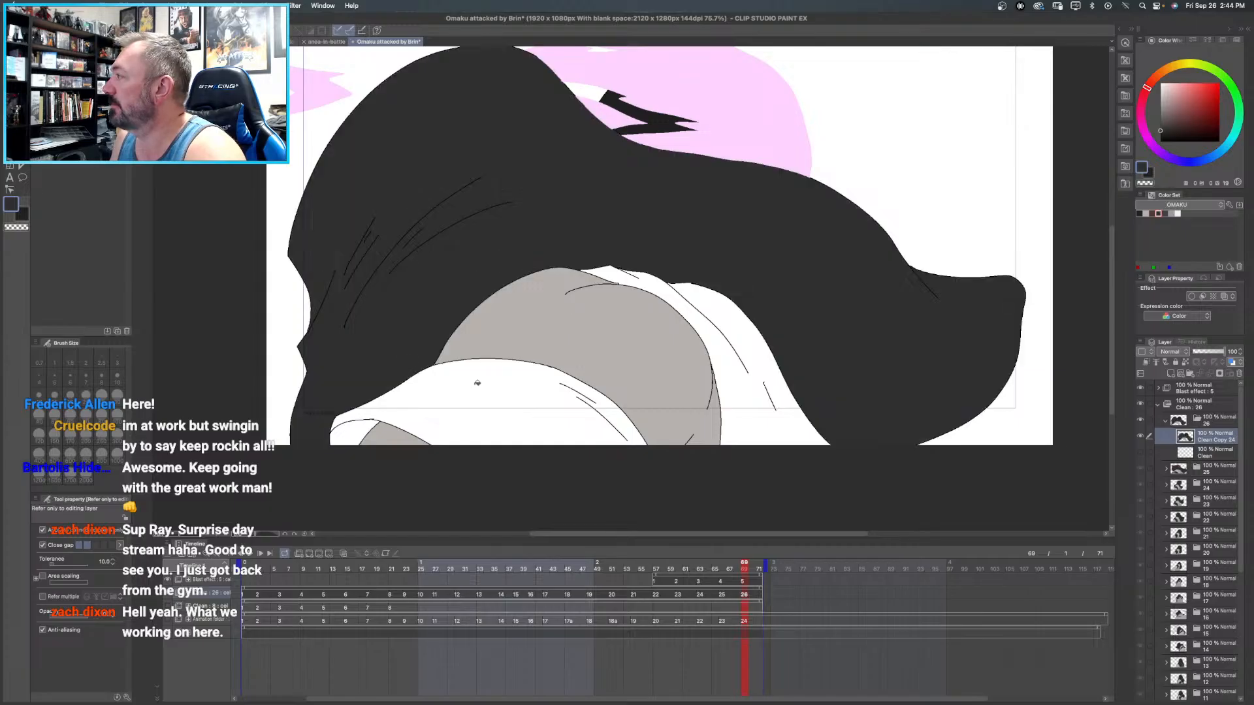
{"action": "left_click", "coordinate": [482, 379]}
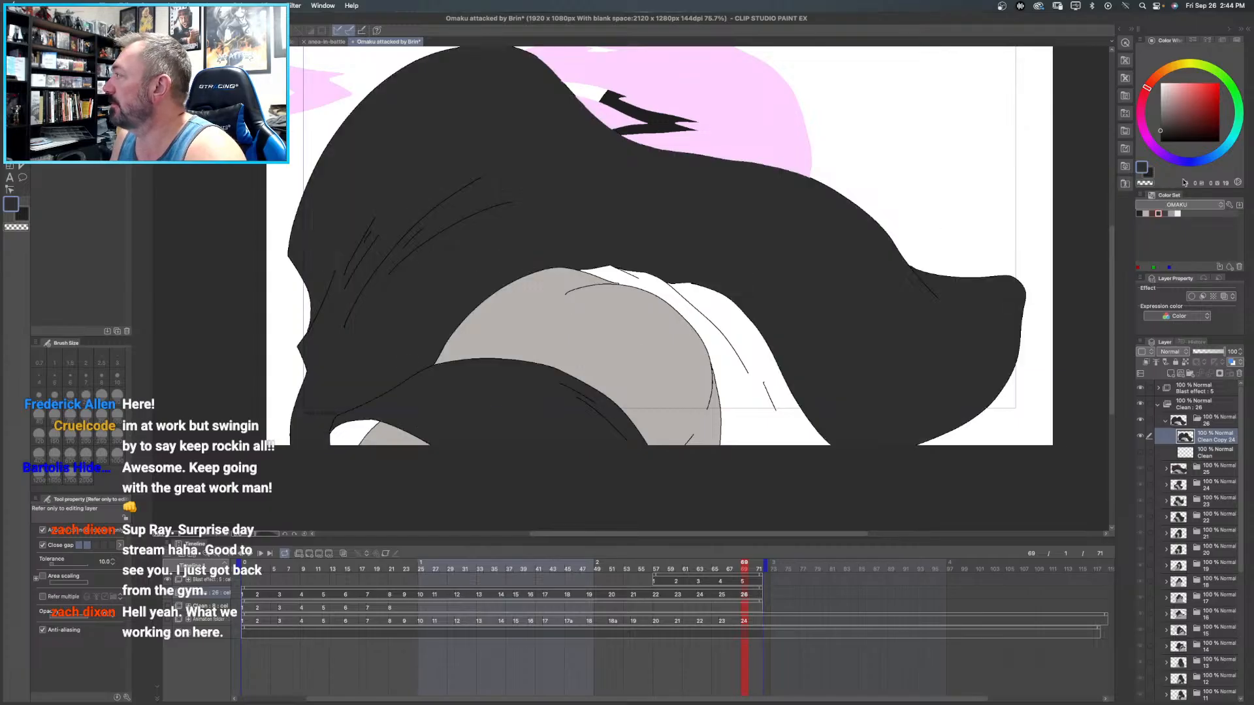
{"action": "left_click", "coordinate": [1139, 213]}
{"action": "left_click", "coordinate": [366, 419]}
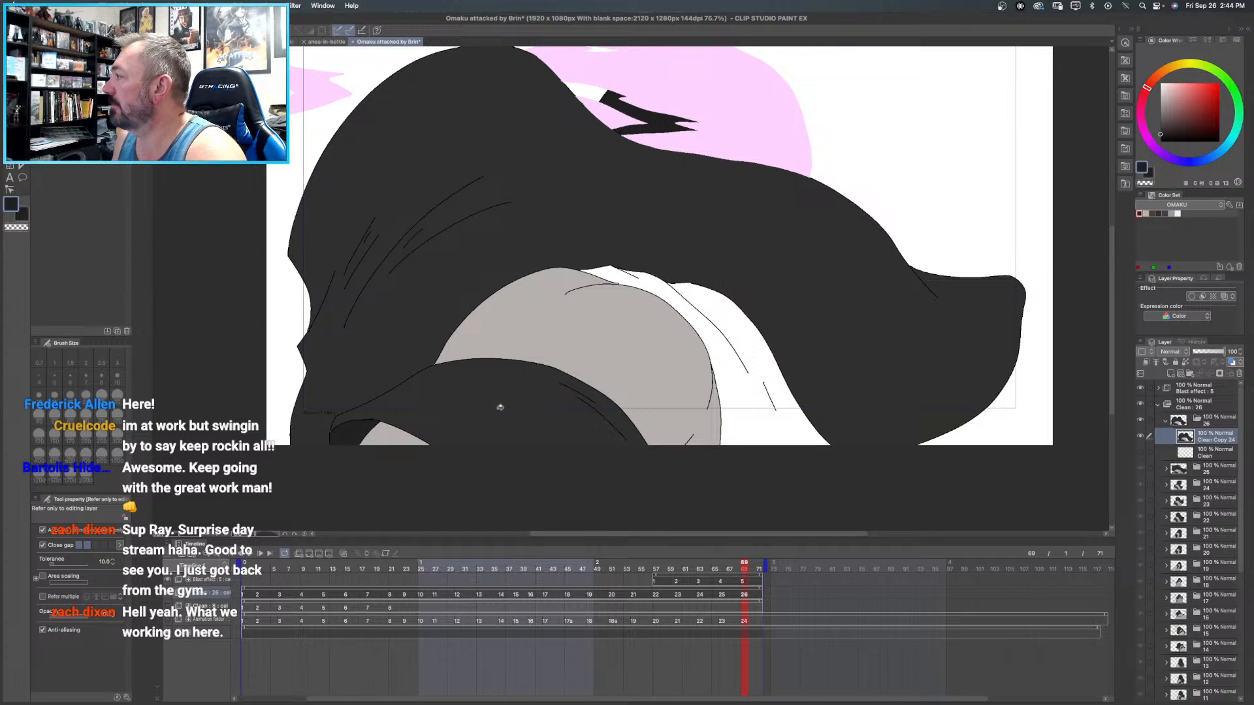
- Fill frame 26's folded cloth area between the upper arm and the hood with mid grey
{"action": "left_click", "coordinate": [1165, 213]}
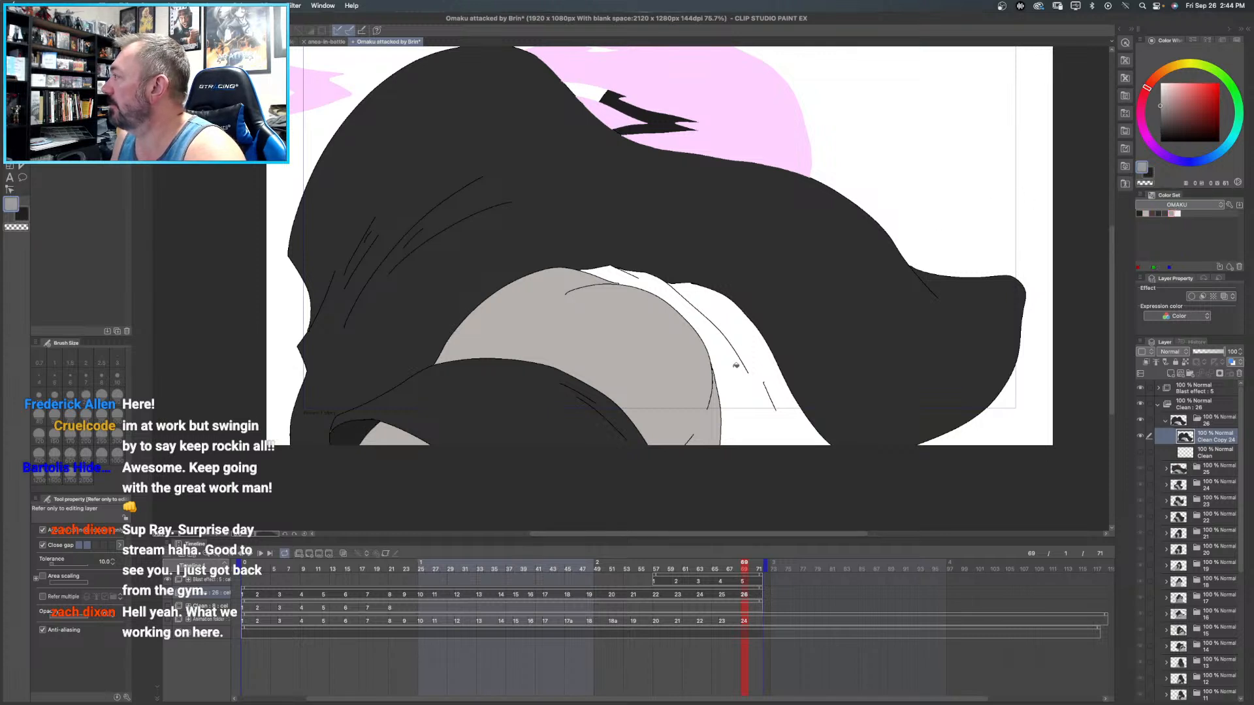
{"action": "left_click", "coordinate": [750, 339]}
{"action": "left_click_drag", "start_coordinate": [840, 161], "coordinate": [811, 139]}
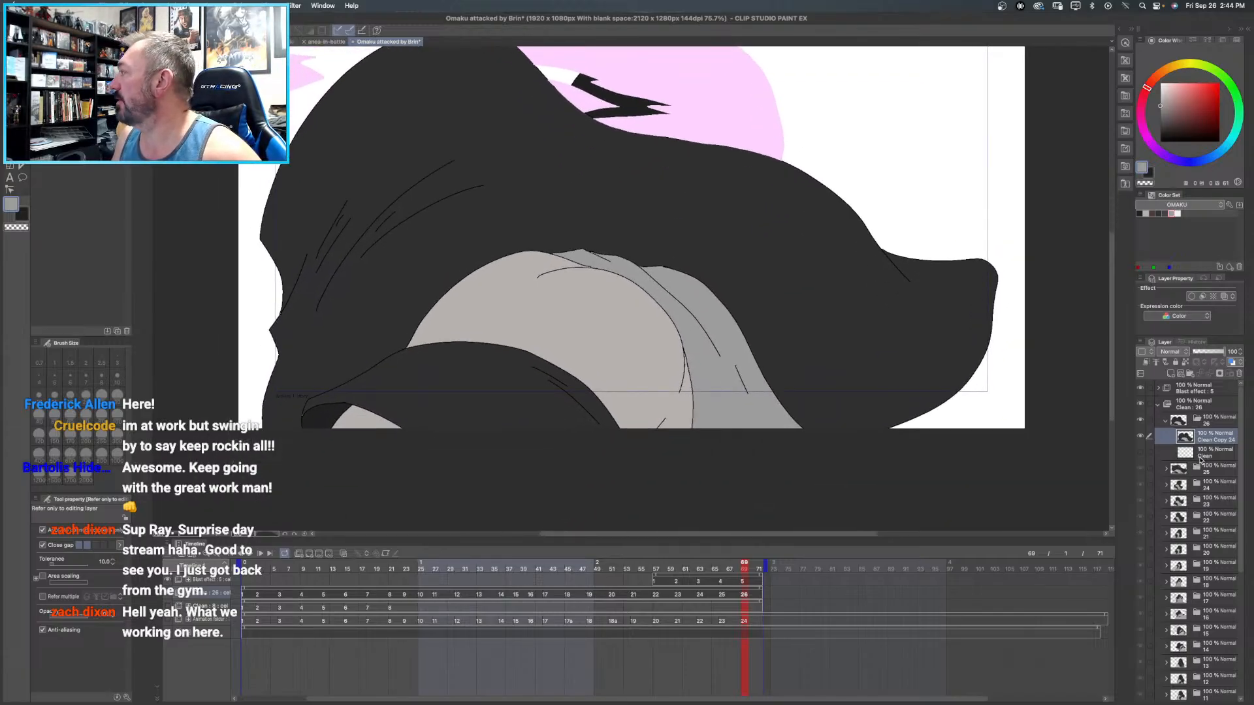
- Add a new layer directly above frame 26's original Clean layer and name it underneath
{"action": "right_click", "coordinate": [1200, 459]}
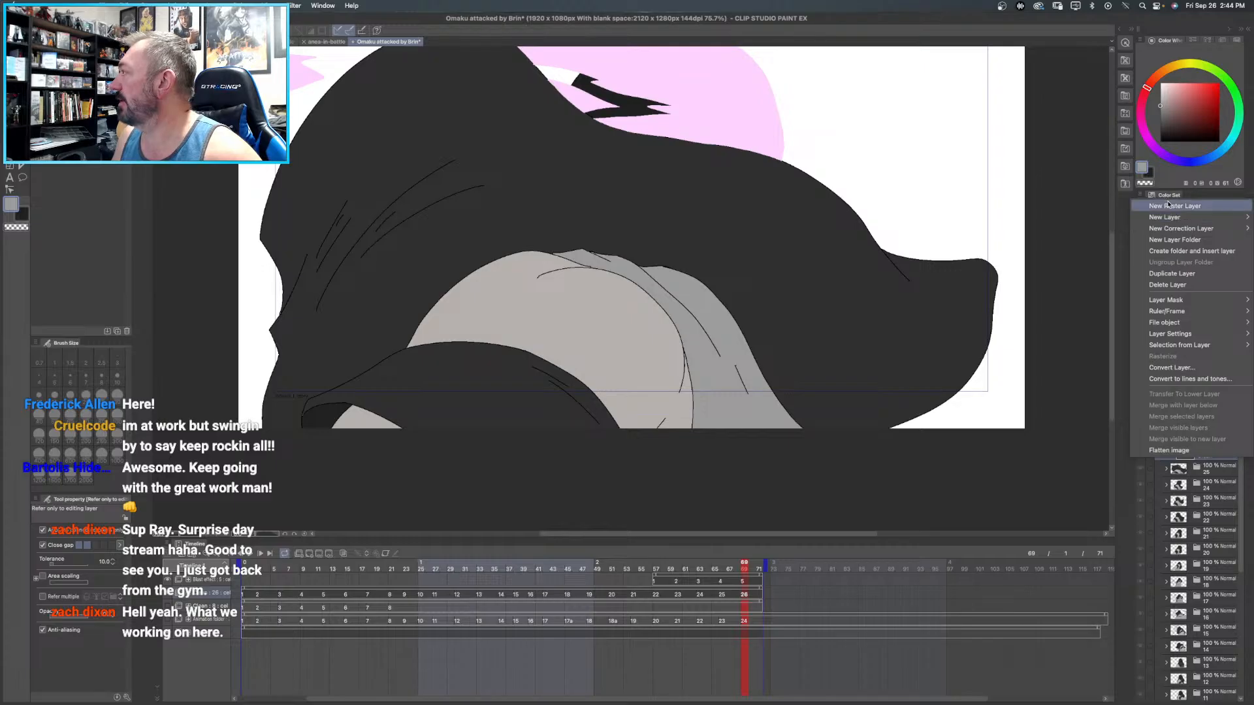
{"action": "mouse_move", "coordinate": [1176, 217]}
{"action": "left_click", "coordinate": [1115, 219]}
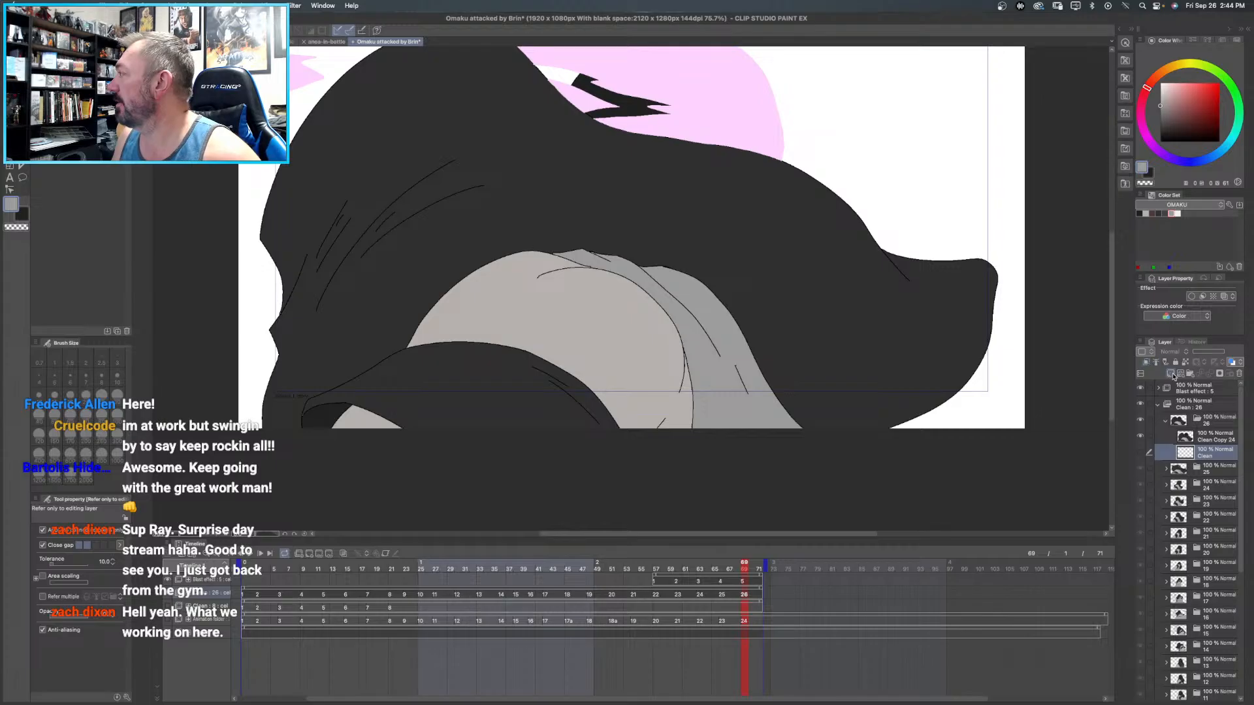
{"action": "left_click", "coordinate": [1171, 374]}
{"action": "double_click", "coordinate": [1207, 454]}
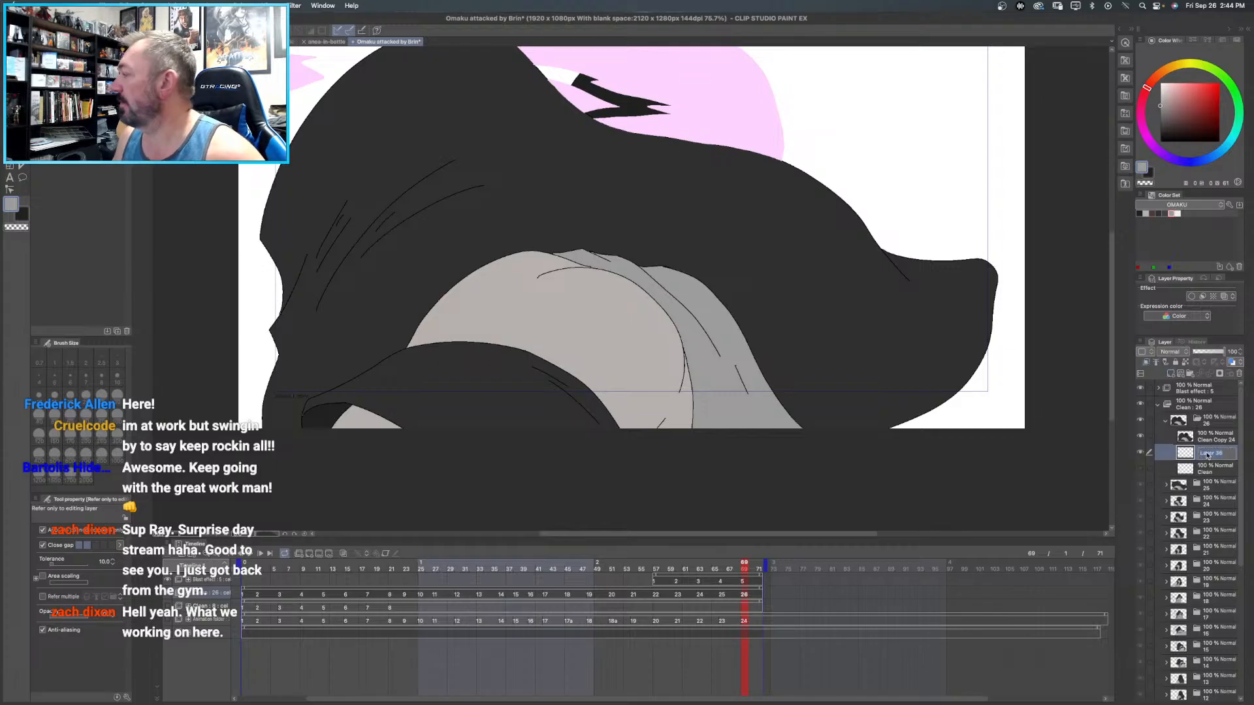
{"action": "type", "text": "sh"}
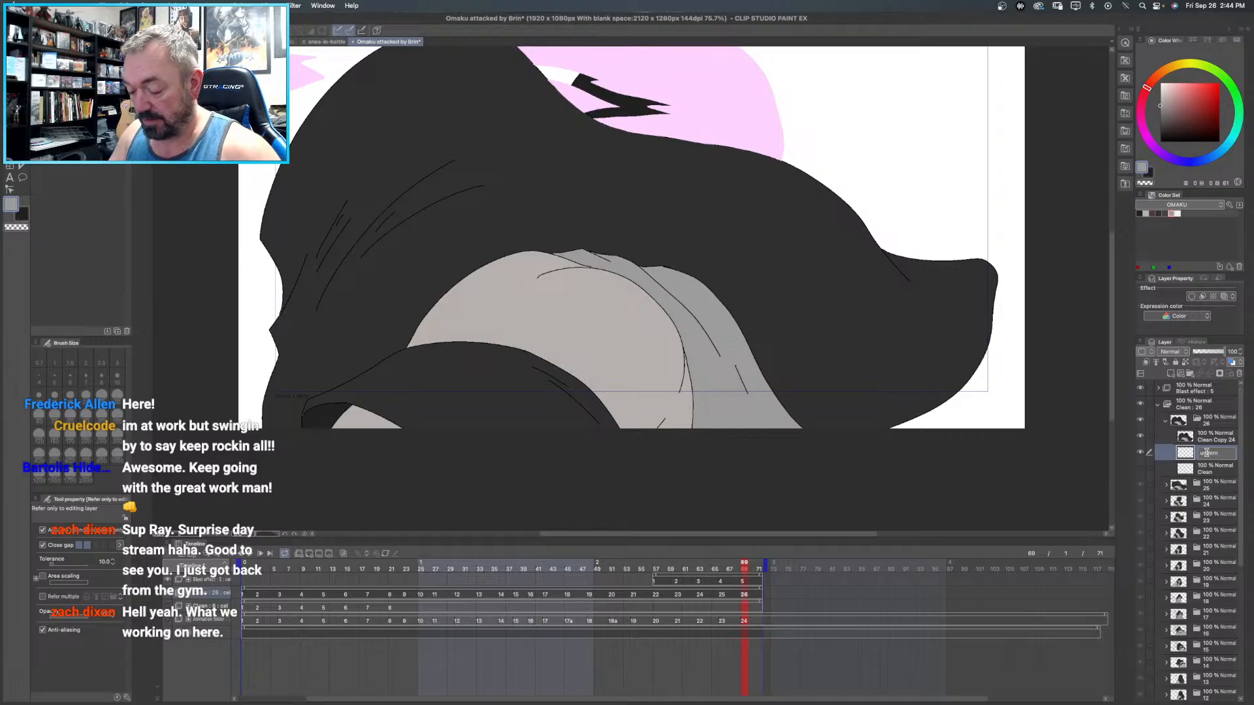
{"action": "type", "text": "h"}
{"action": "key", "text": "Return"}
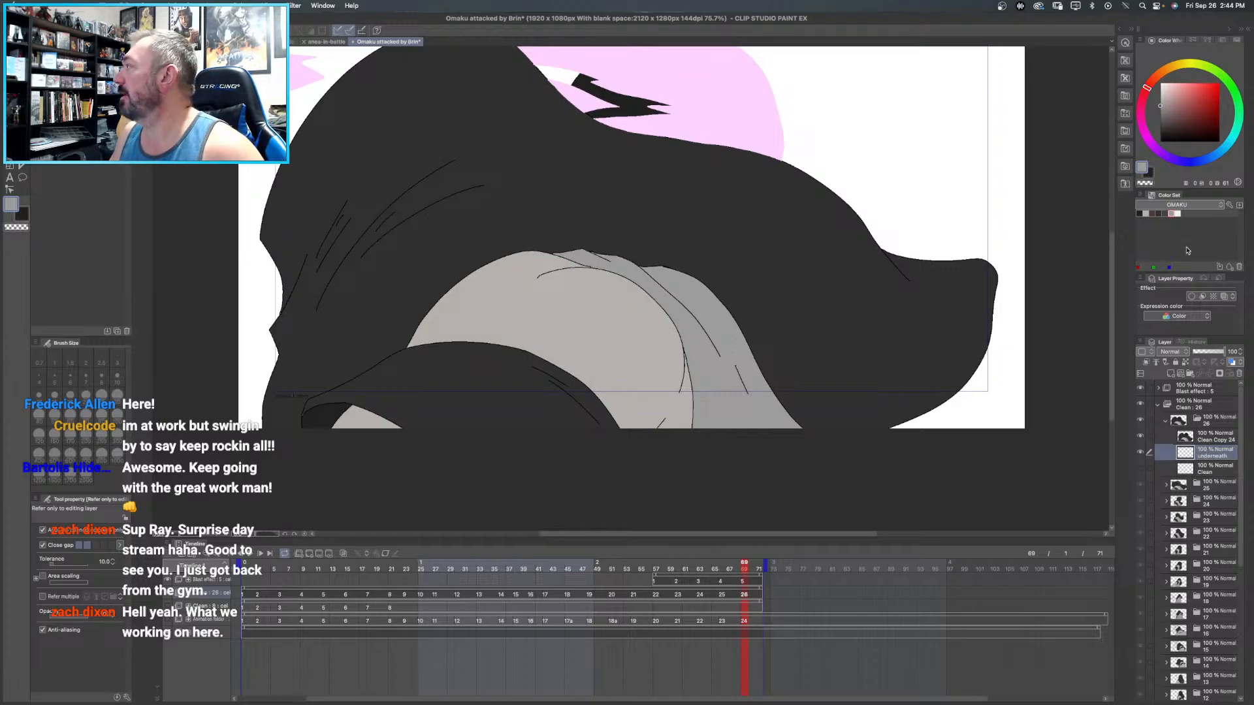
- Set the colour to black and paint with the Milli pen on frame 26's underneath layer to back the line gaps
{"action": "left_click_drag", "start_coordinate": [1174, 132], "coordinate": [1154, 146]}
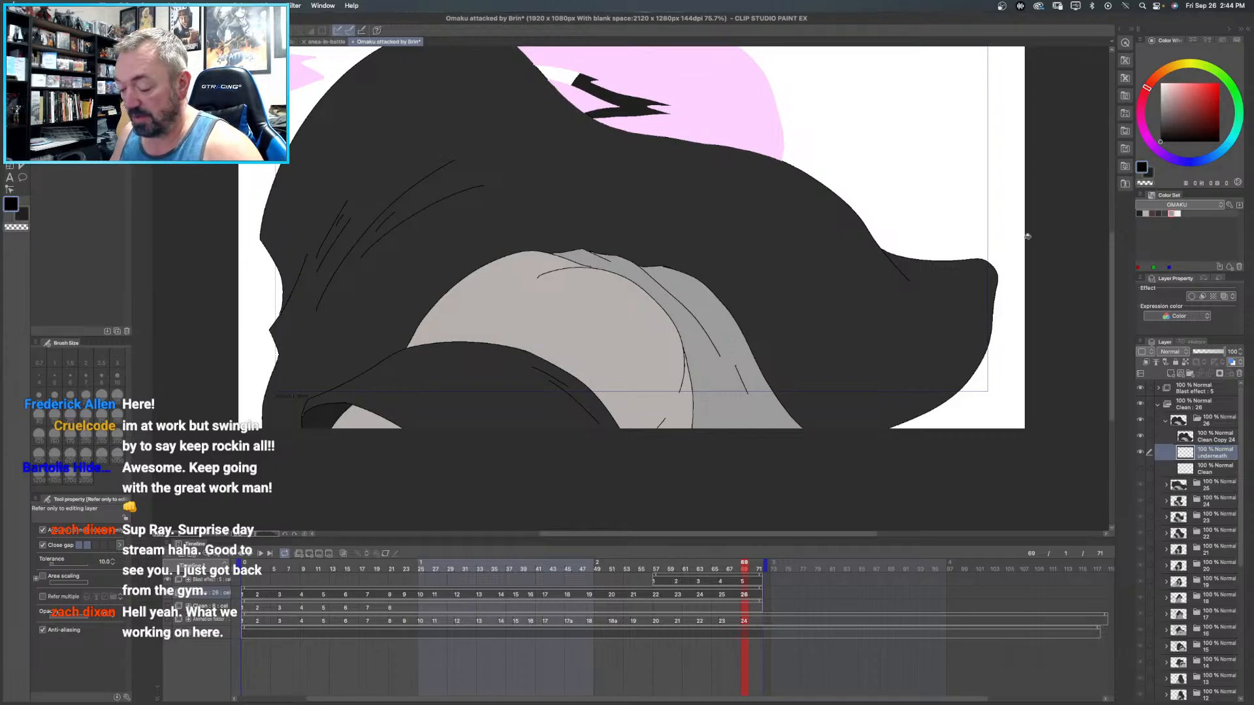
{"action": "key", "text": "p"}
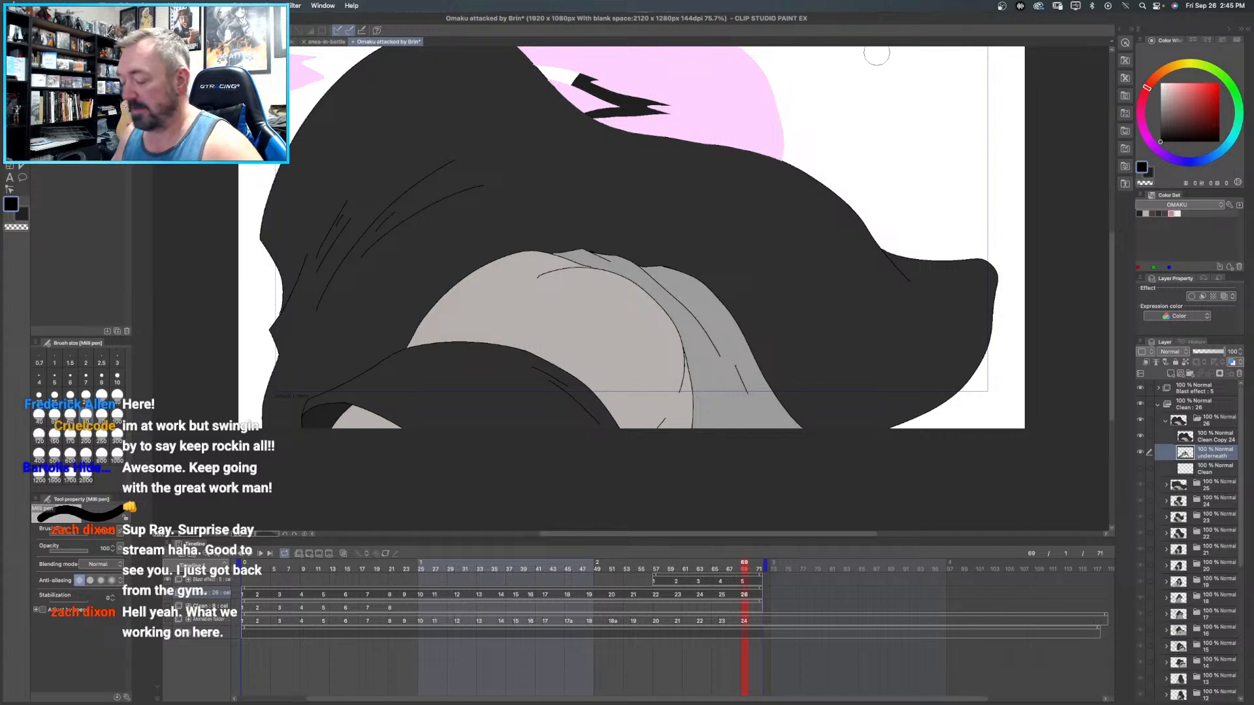
{"action": "left_click_drag", "start_coordinate": [876, 53], "coordinate": [728, 82]}
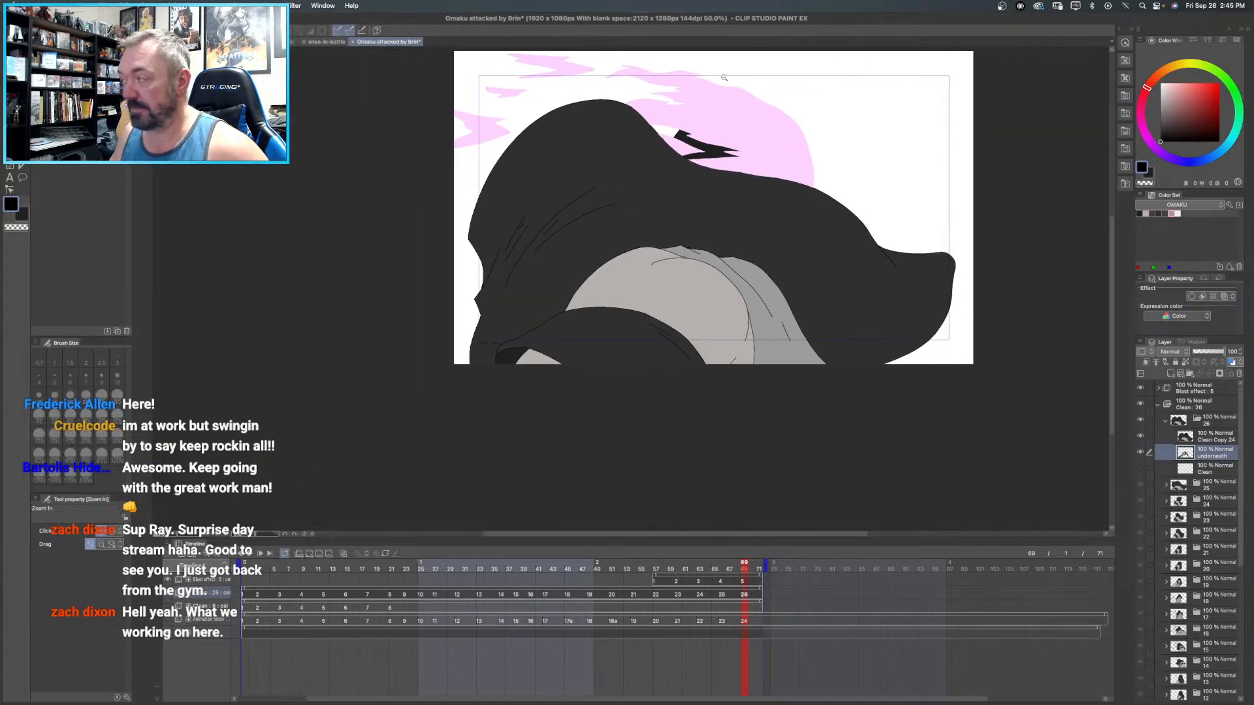
- Bring the whole canvas into view and play back the animation to review the coloured frames
{"action": "left_click", "coordinate": [679, 235], "text": "alt"}
{"action": "left_click_drag", "start_coordinate": [771, 167], "coordinate": [704, 266]}
{"action": "left_click", "coordinate": [635, 265]}
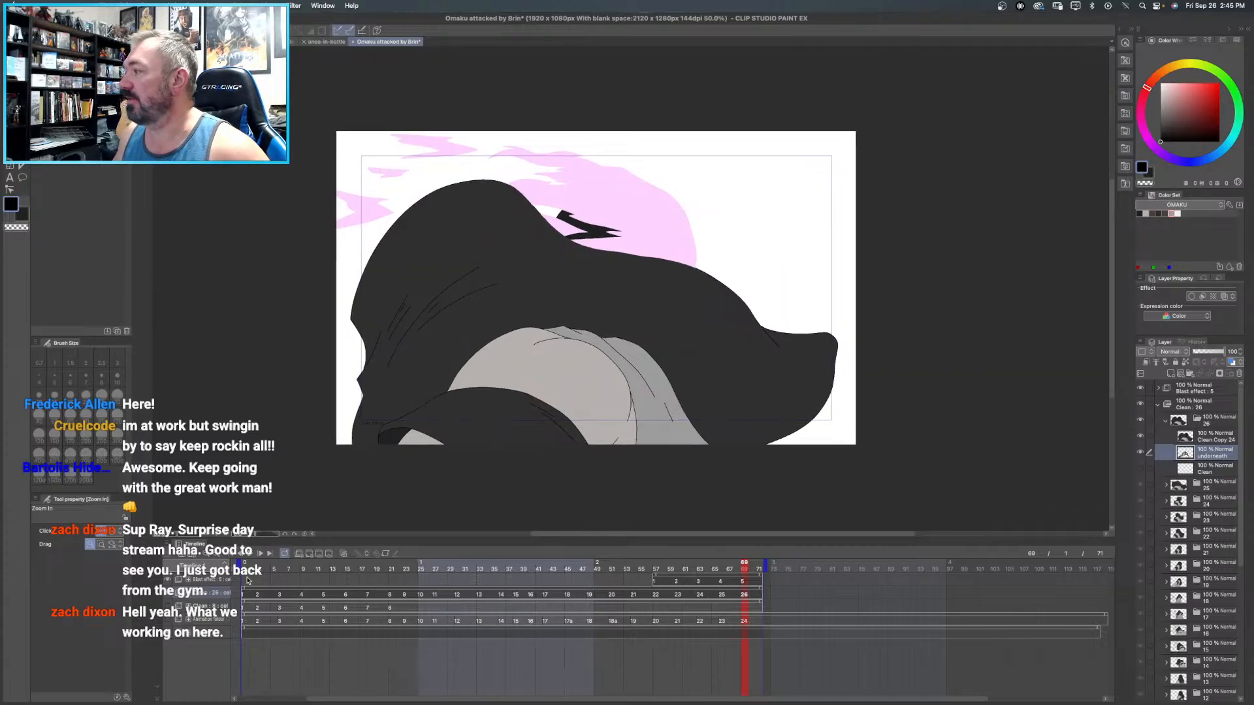
{"action": "left_click", "coordinate": [254, 553]}
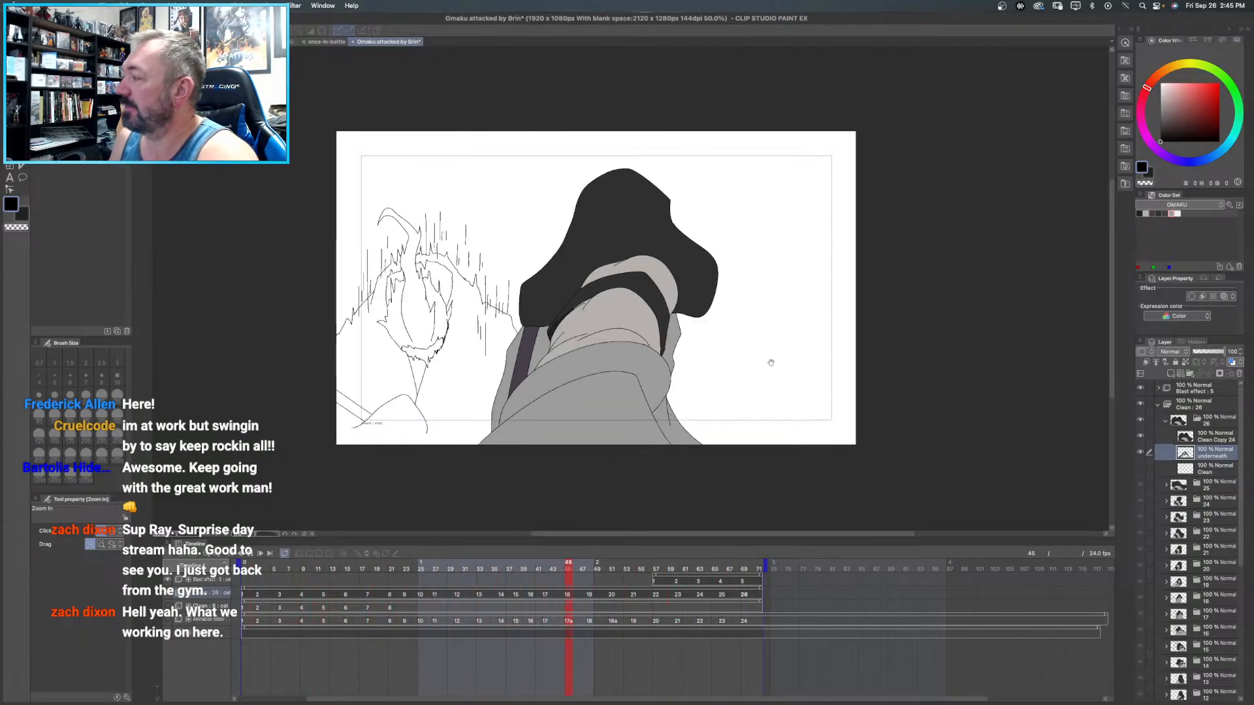
- Go to the animation's last frame and collapse frame 26's layer folder
{"action": "left_click", "coordinate": [758, 566]}
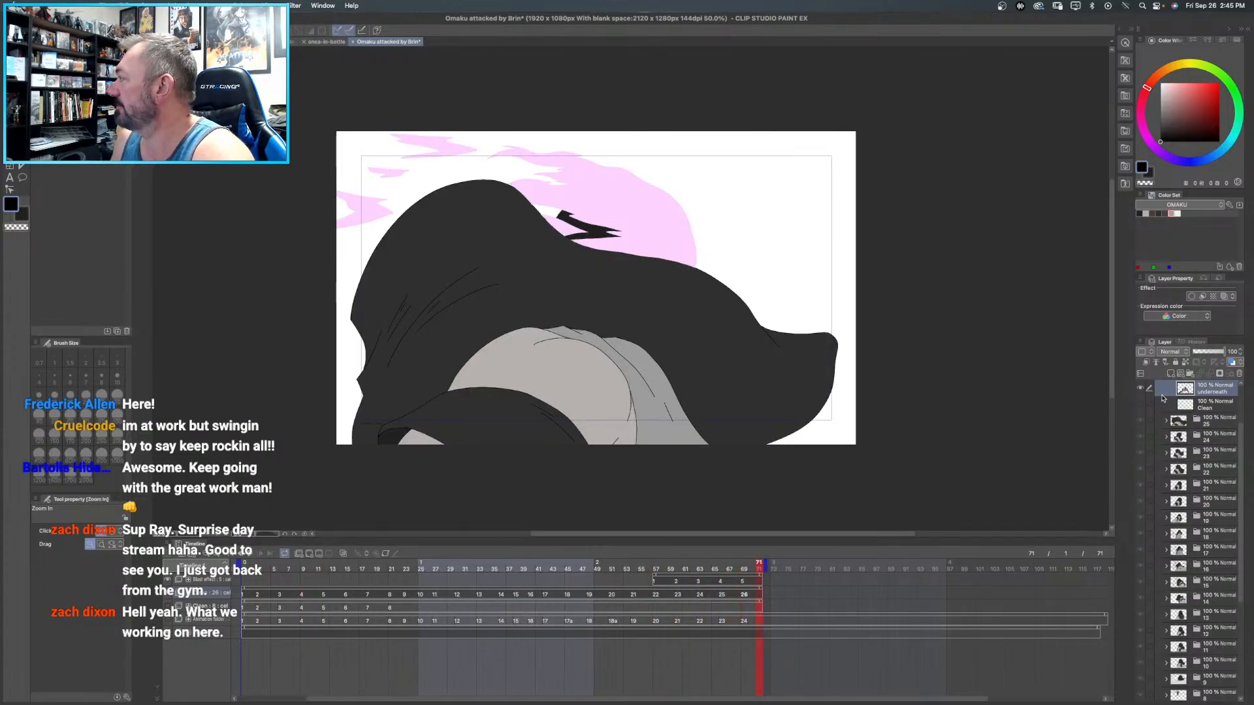
{"action": "scroll", "coordinate": [1177, 408], "scroll_direction": "up", "scroll_amount": 2}
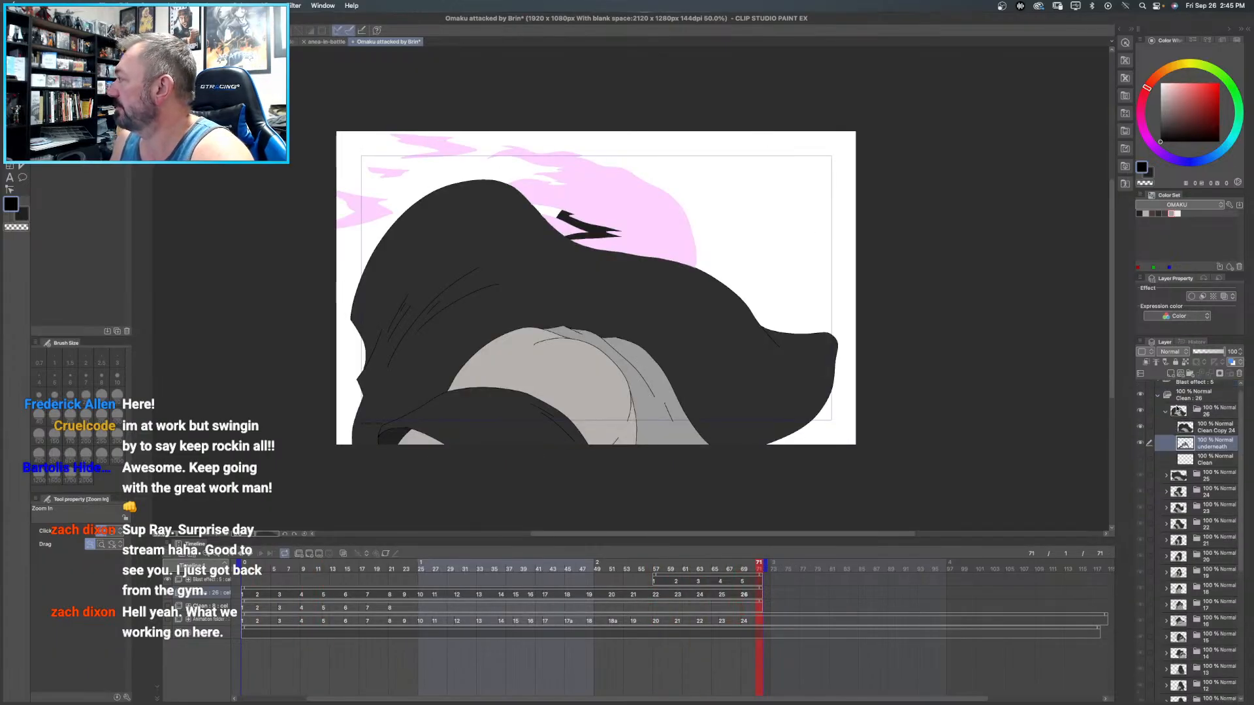
{"action": "left_click", "coordinate": [1157, 403]}
{"action": "left_click", "coordinate": [1159, 406]}
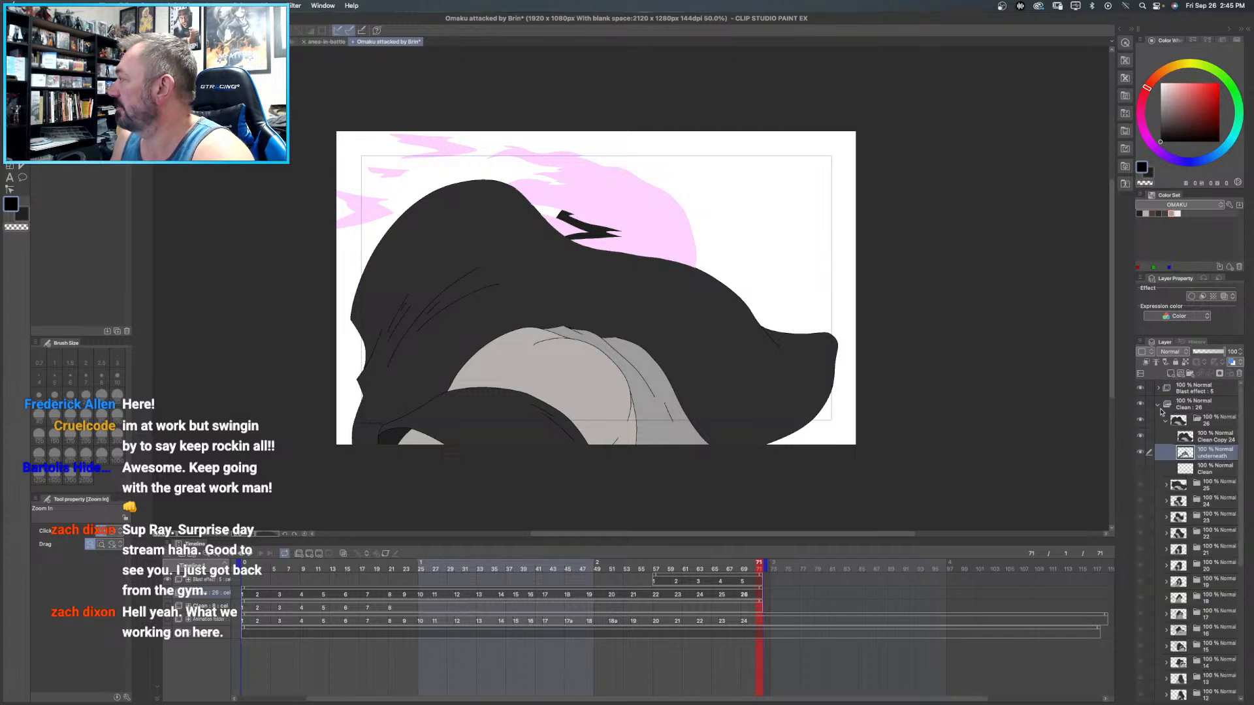
{"action": "left_click", "coordinate": [1166, 420]}
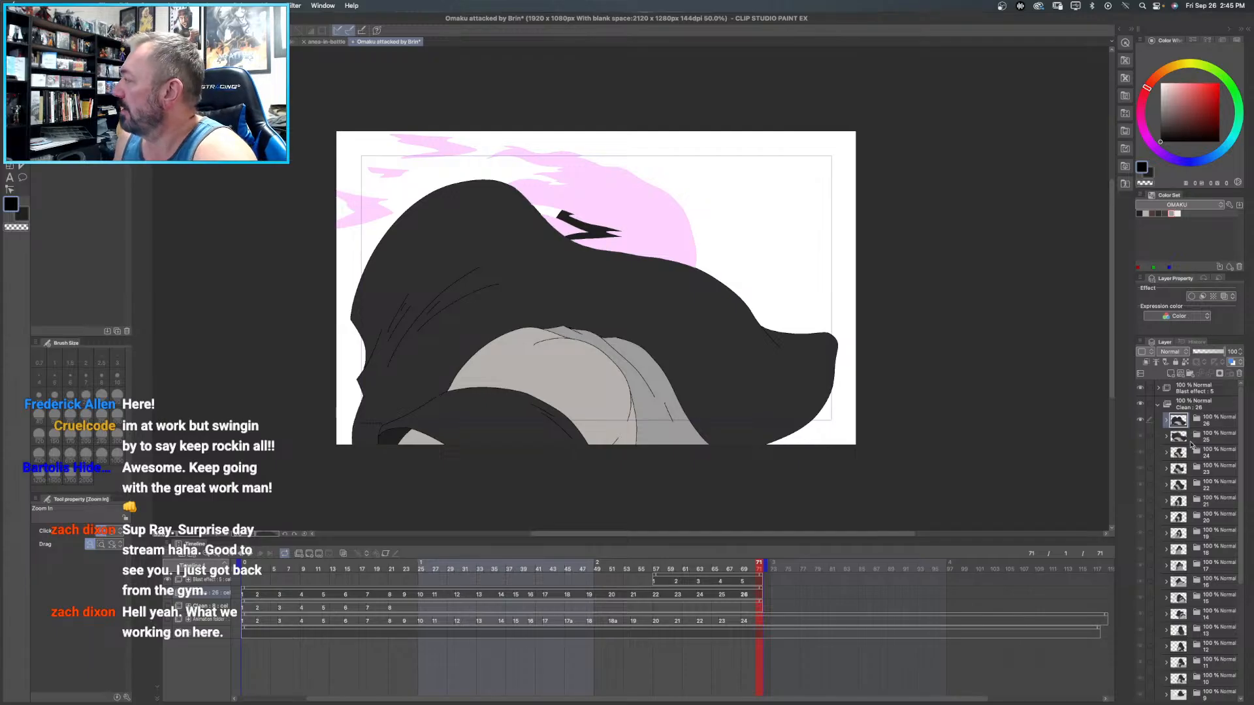
- Check the colouring of frames 17, 18 and 19 and make frame 18 the current one
{"action": "left_click", "coordinate": [1206, 484]}
{"action": "left_click", "coordinate": [1211, 534]}
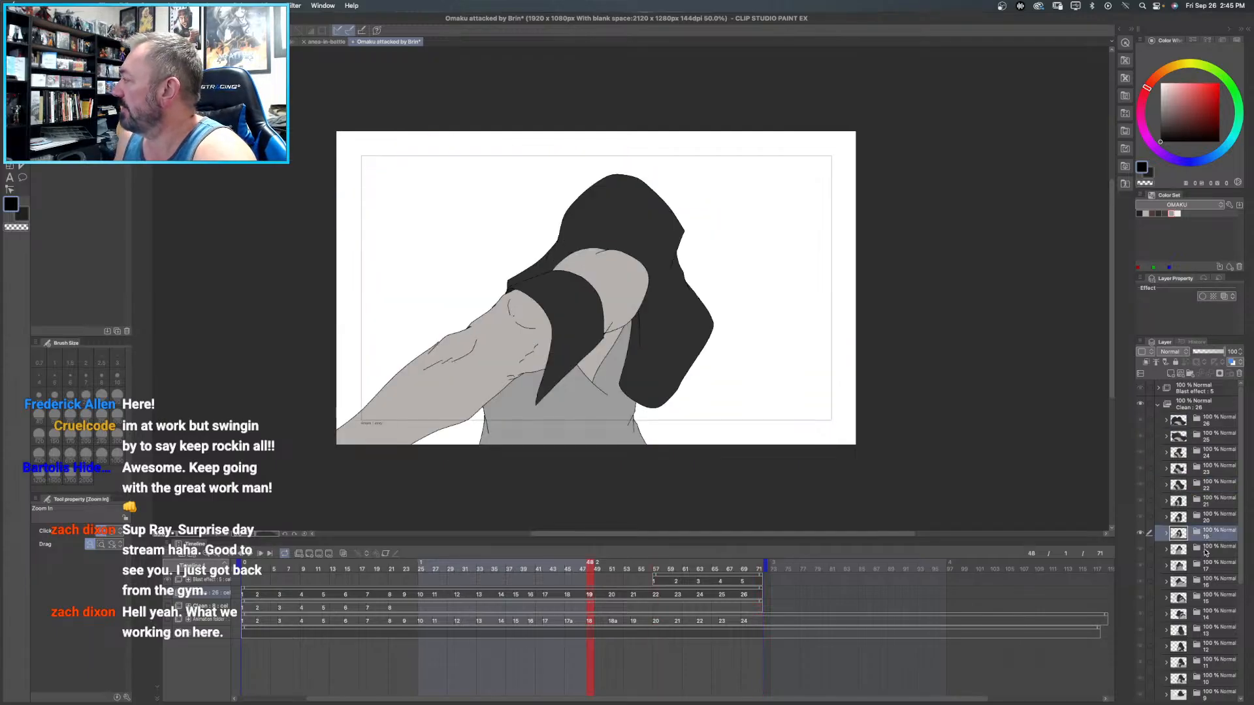
{"action": "left_click", "coordinate": [1206, 551]}
{"action": "left_click", "coordinate": [1209, 565]}
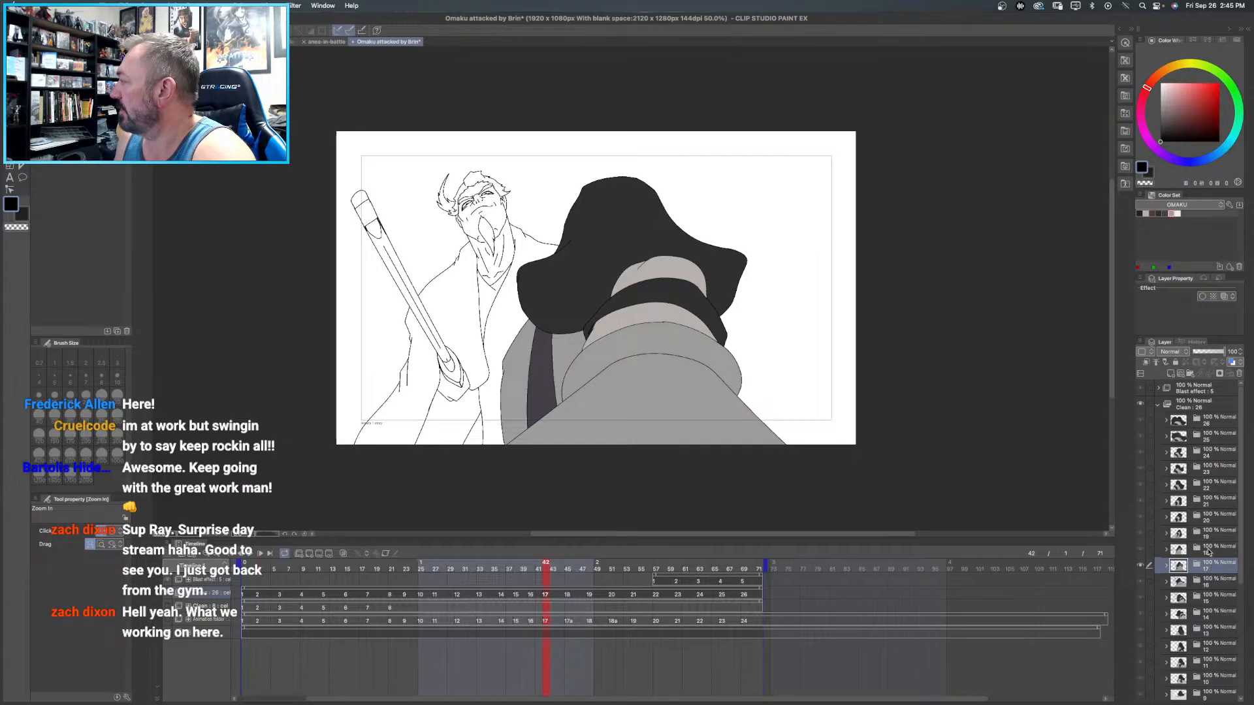
{"action": "left_click", "coordinate": [1210, 552]}
{"action": "left_click", "coordinate": [1208, 535]}
{"action": "left_click", "coordinate": [1212, 552]}
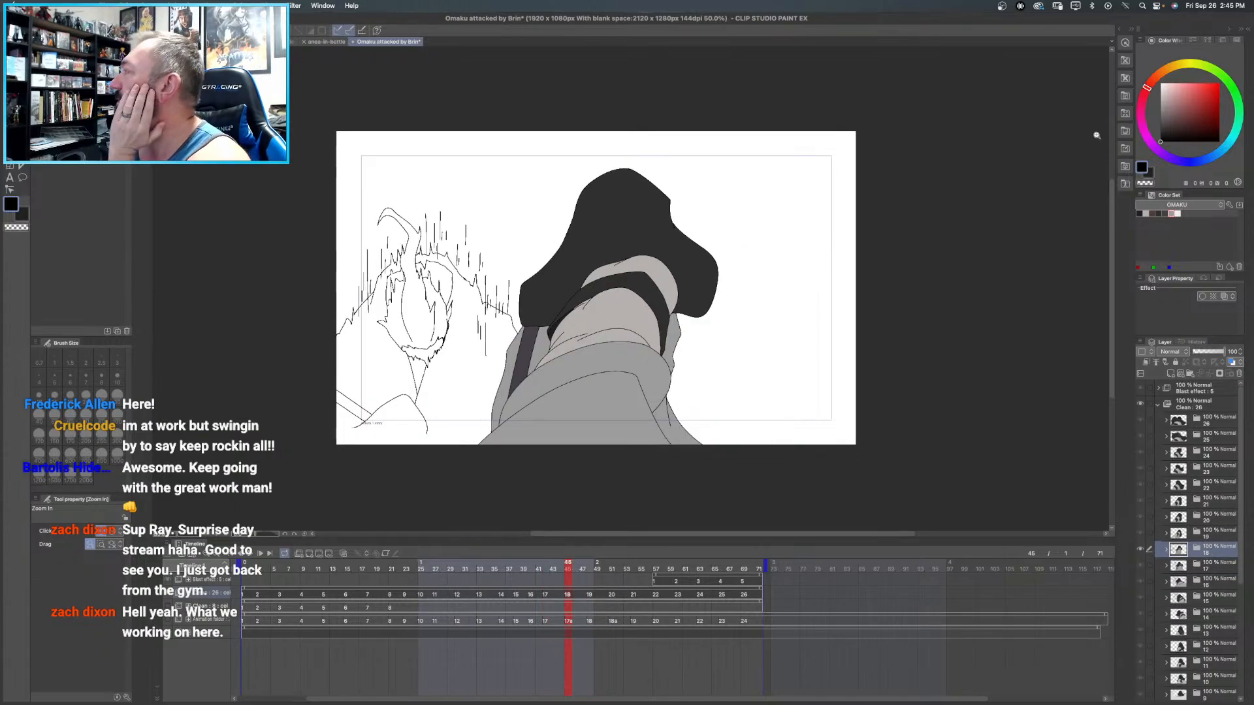
- Switch the color set to BRIN, expand frame 18's folder and select its clean copy layer for filling
{"action": "left_click", "coordinate": [1219, 206]}
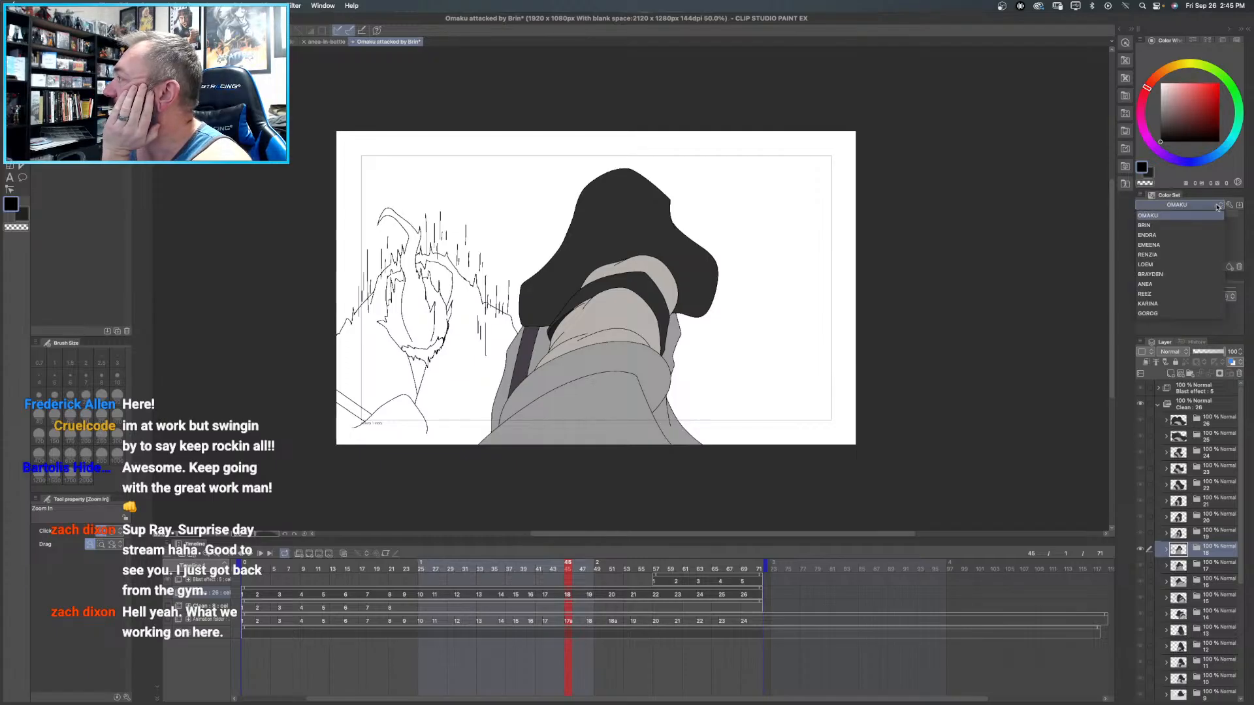
{"action": "left_click", "coordinate": [1147, 225]}
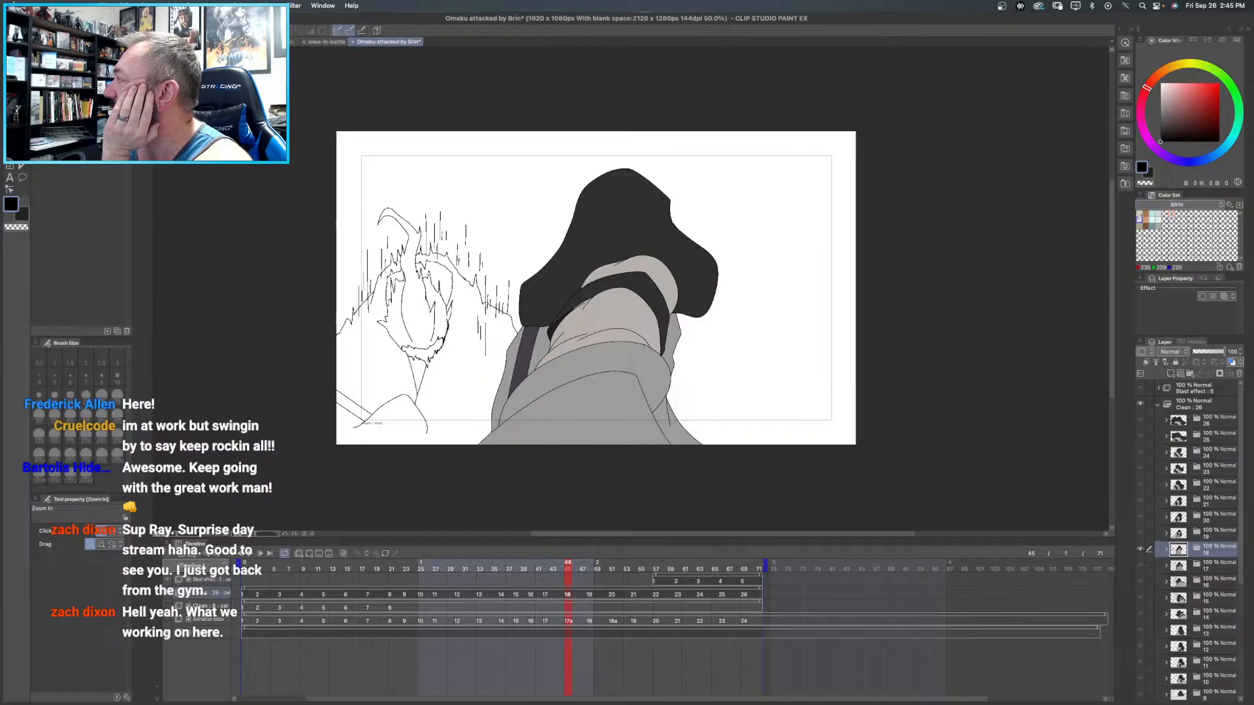
{"action": "left_click", "coordinate": [1144, 213]}
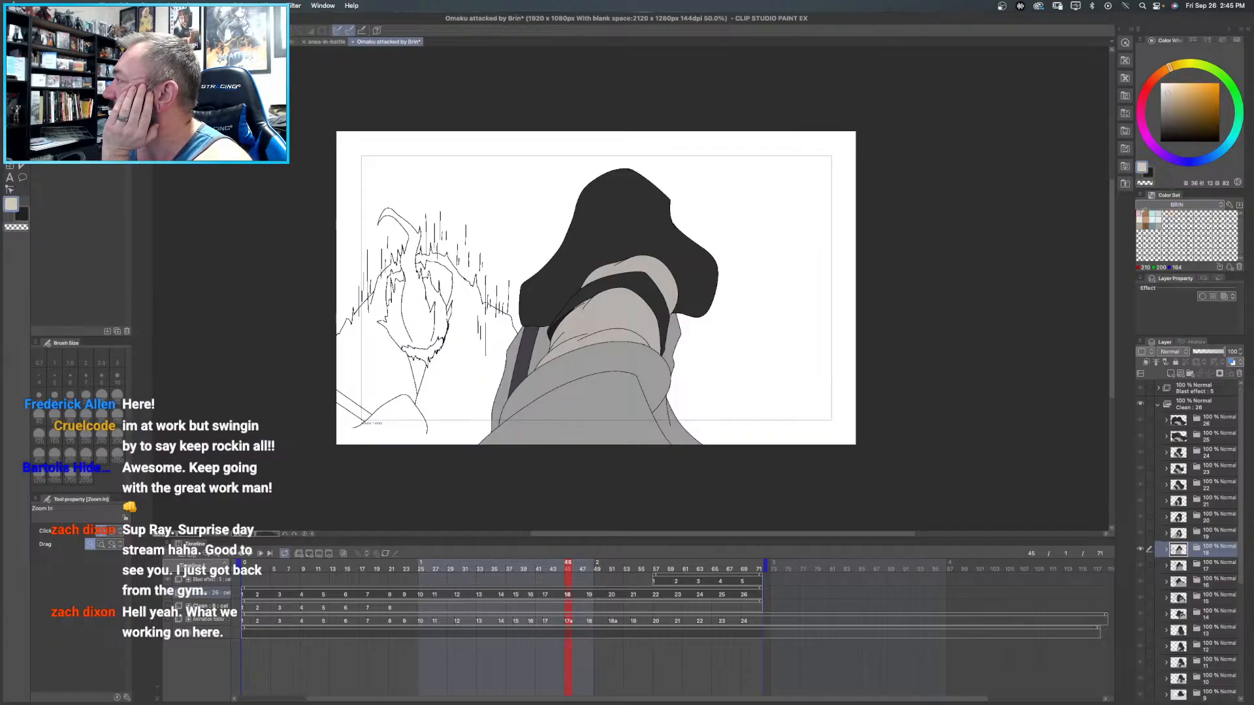
{"action": "left_click", "coordinate": [1165, 551]}
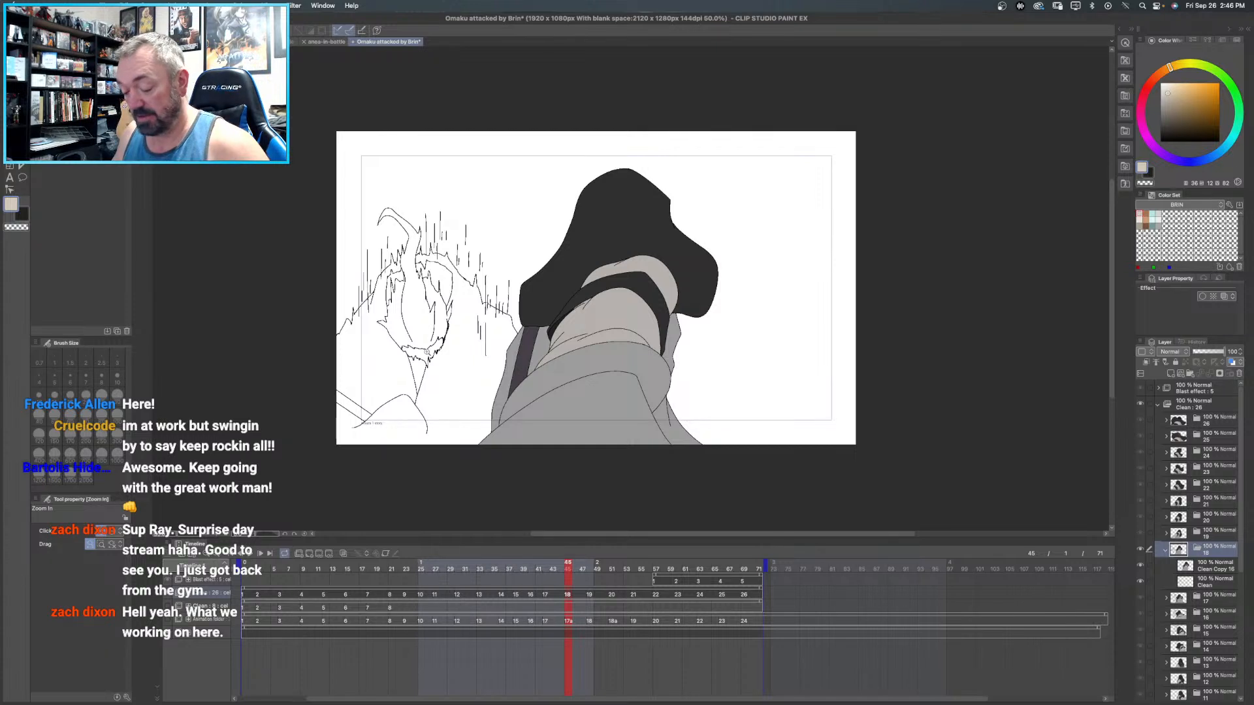
{"action": "key", "text": "g"}
{"action": "key", "text": "g"}
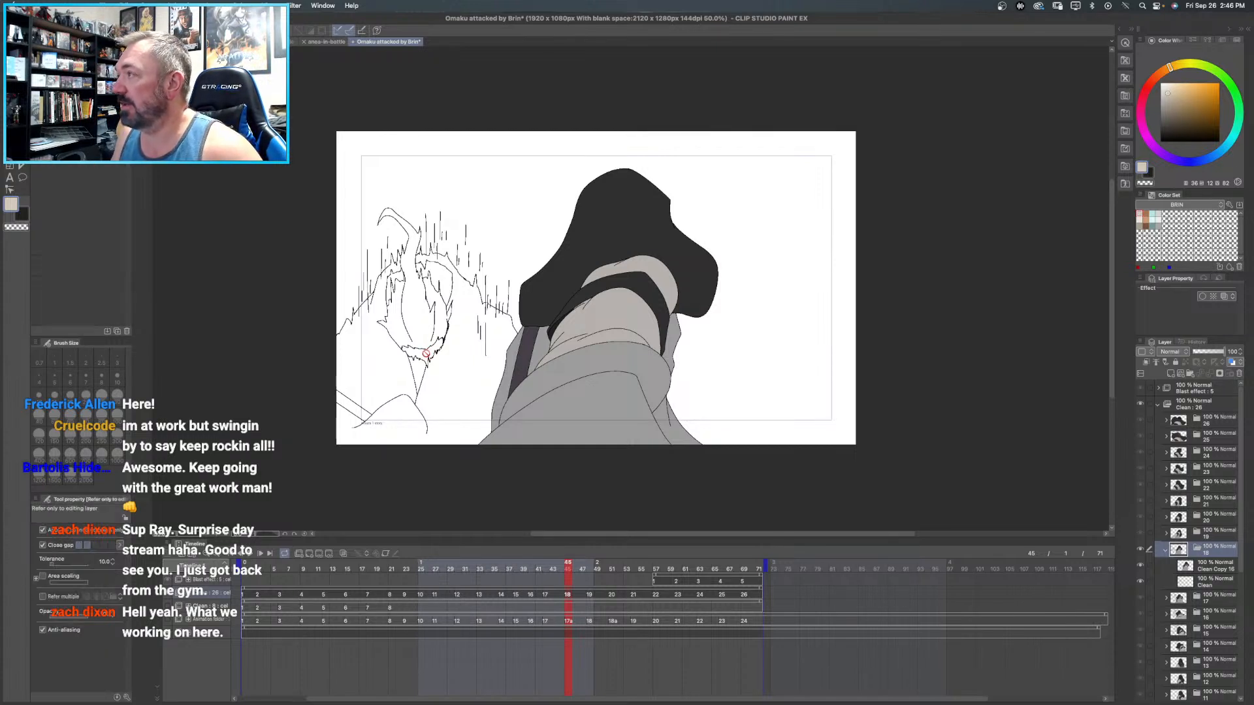
{"action": "key", "text": "g"}
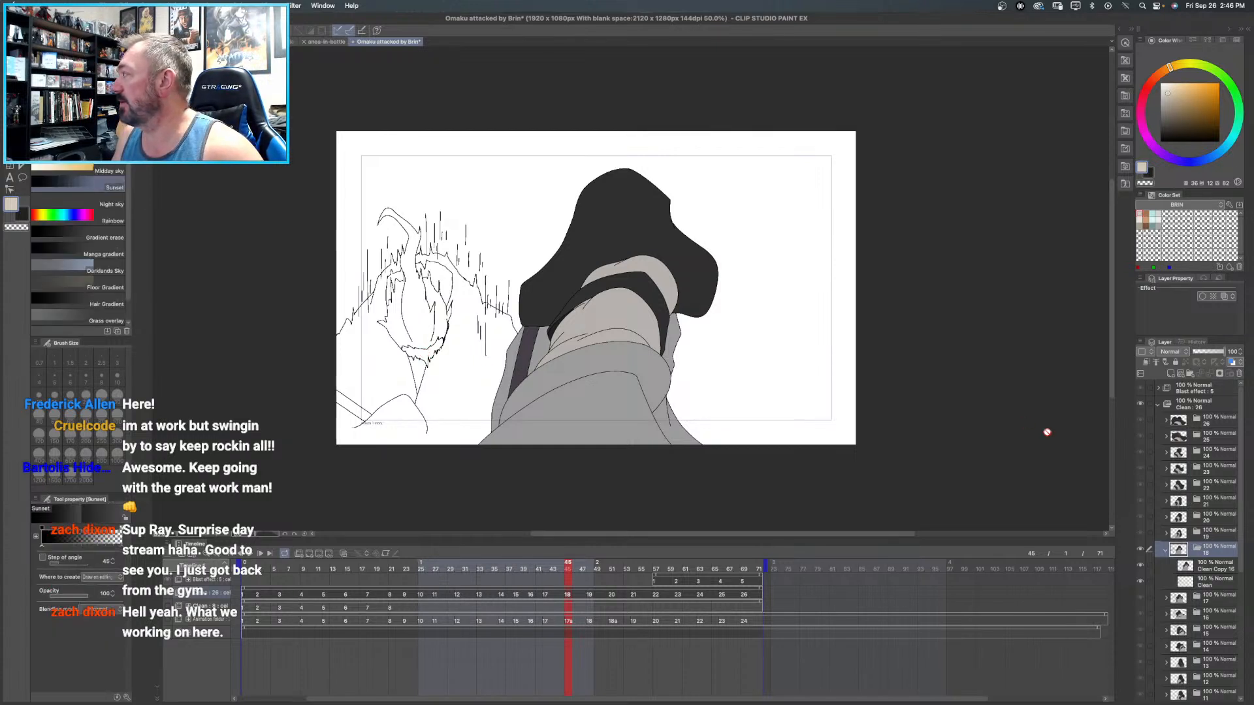
{"action": "left_click", "coordinate": [1206, 566]}
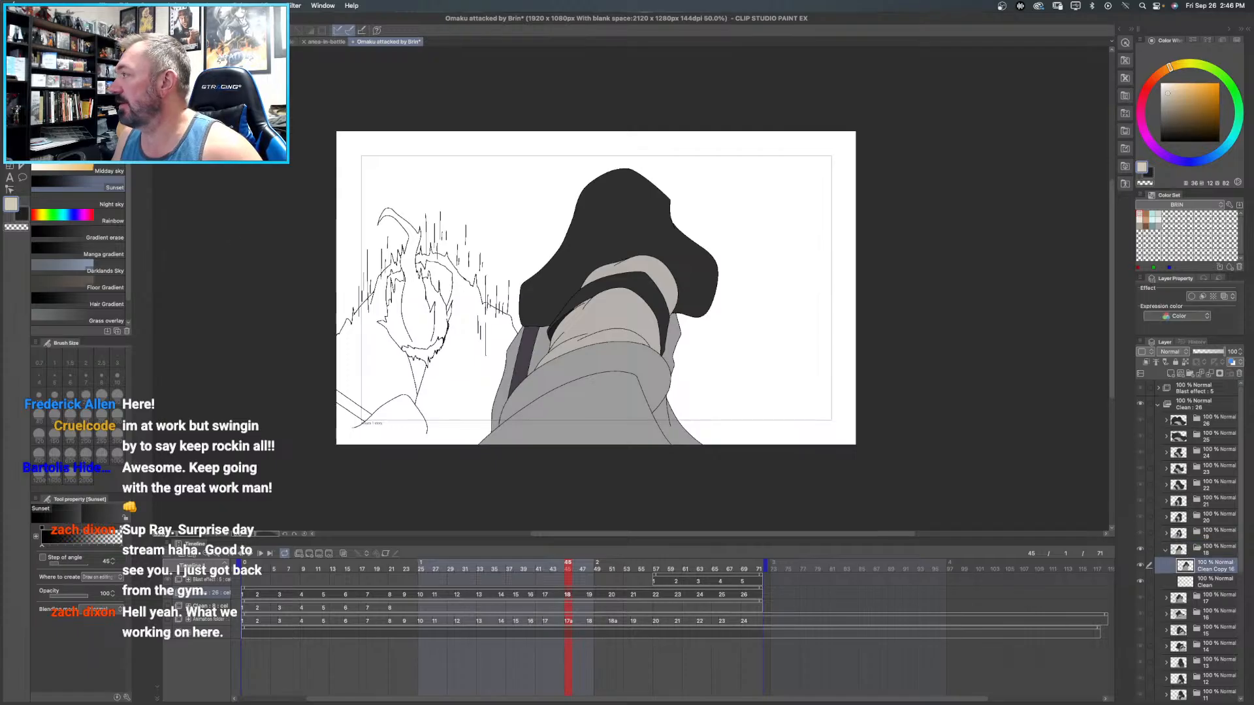
- Fill the jagged skin area below Brin's hair in frame 18 with pale cream and the hair with orange-brown
{"action": "key", "text": "g"}
{"action": "left_click", "coordinate": [427, 352]}
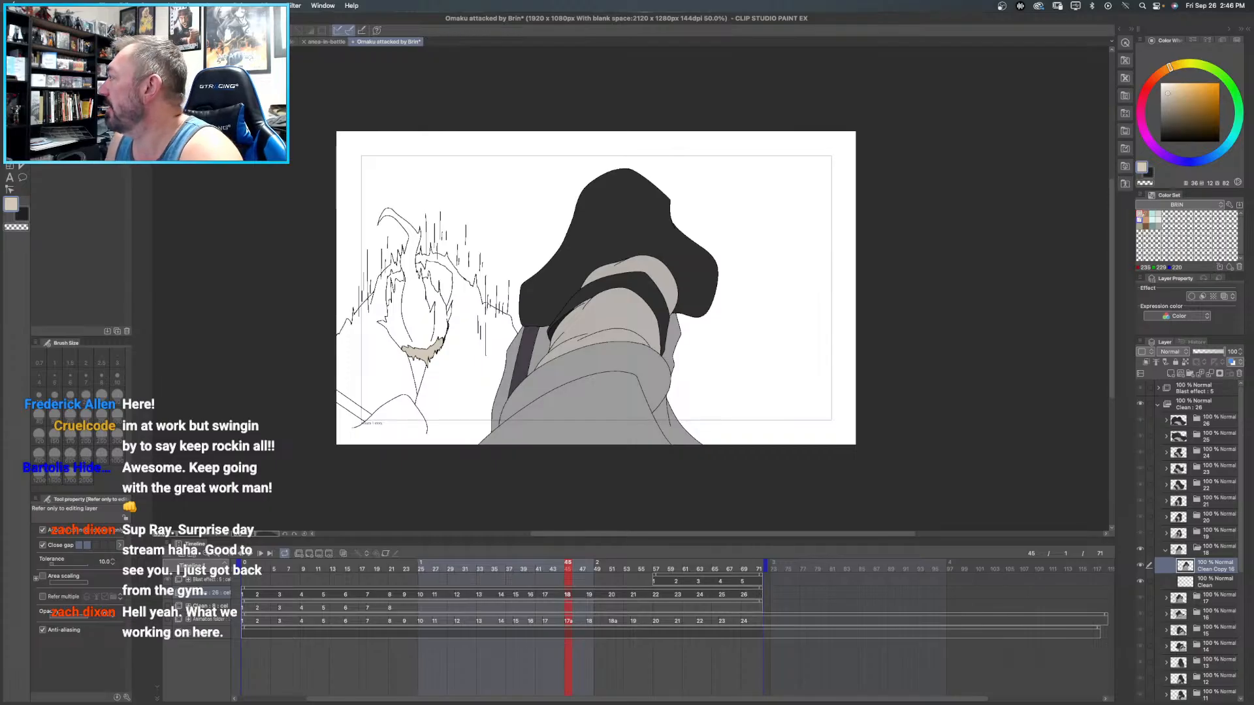
{"action": "left_click", "coordinate": [1140, 219]}
{"action": "left_click", "coordinate": [423, 352]}
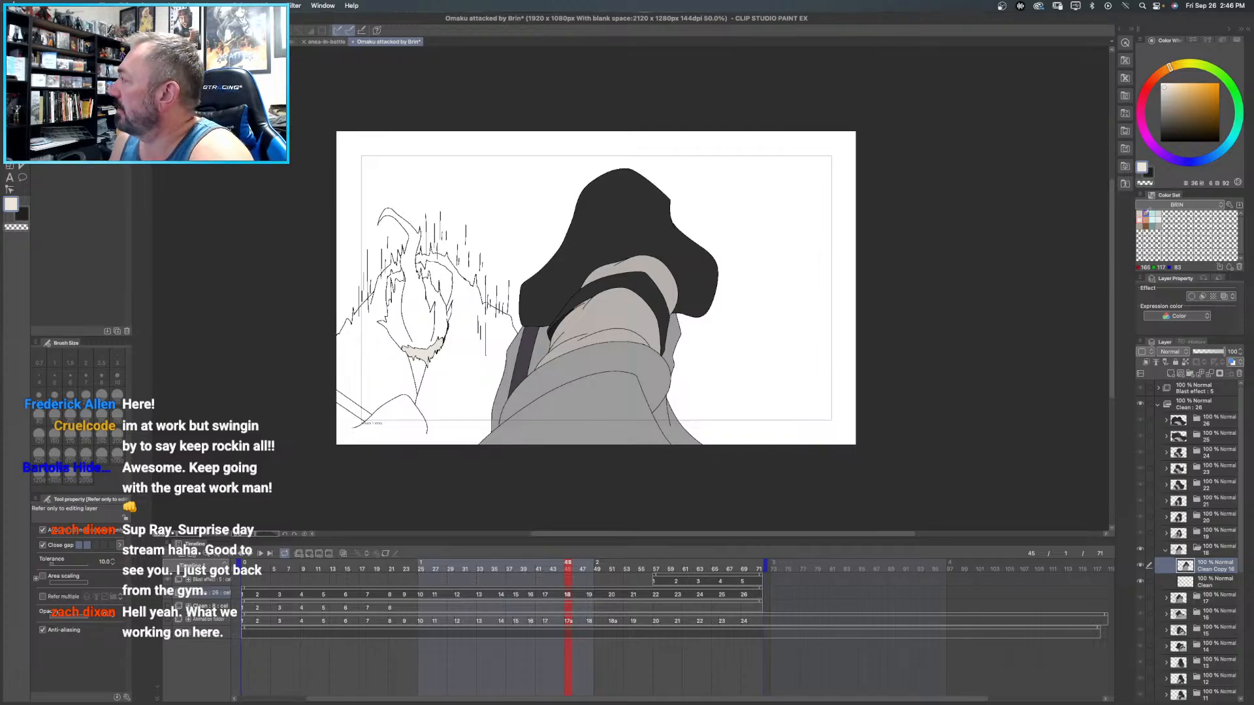
{"action": "left_click", "coordinate": [1148, 218]}
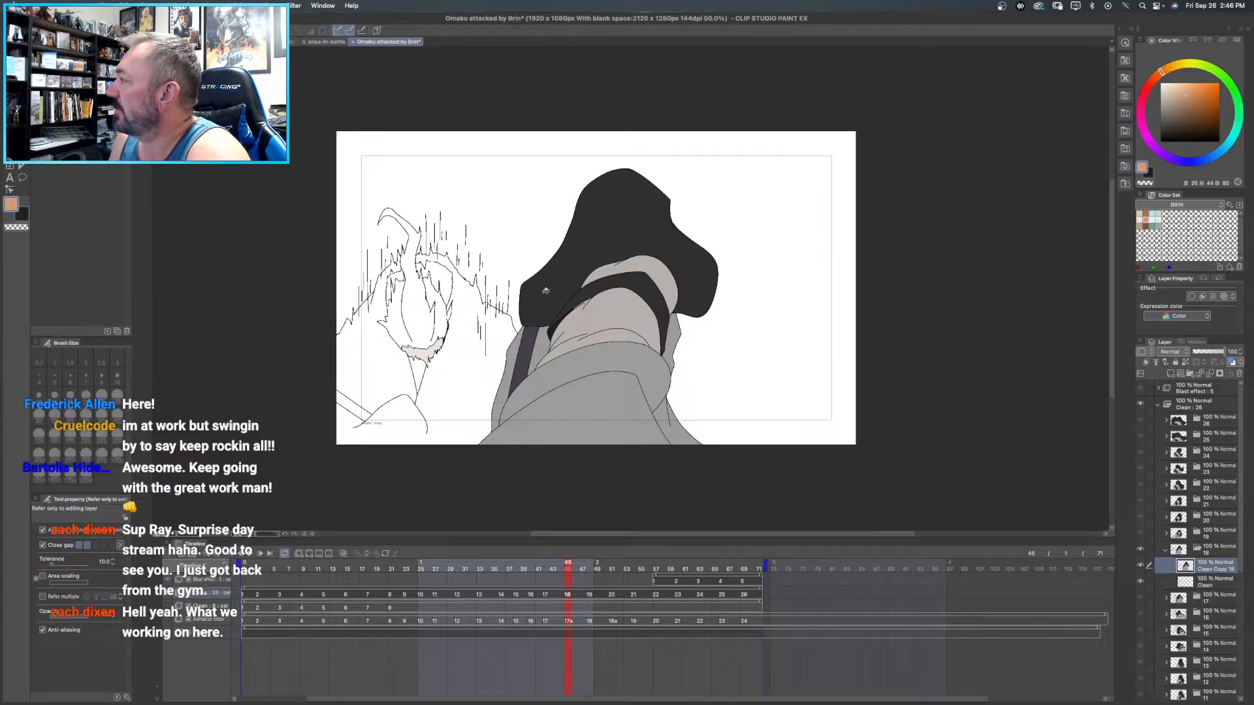
{"action": "left_click", "coordinate": [424, 302]}
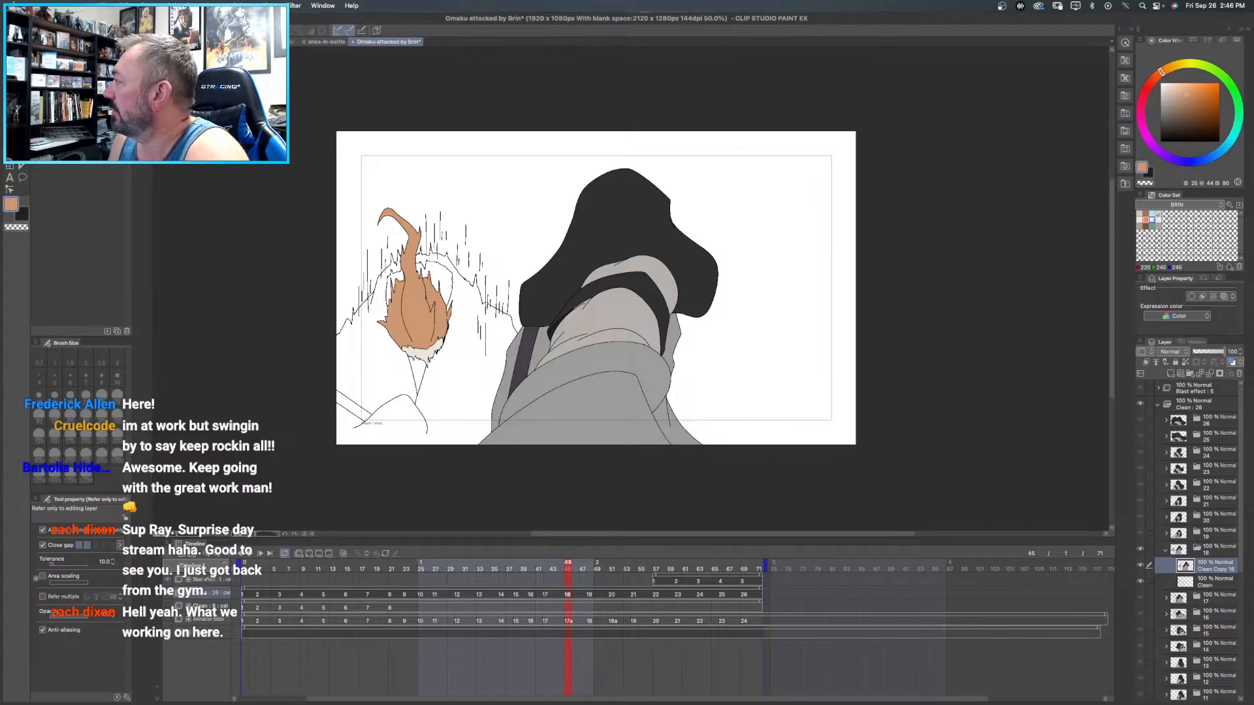
- Fill both sides of Brin's robe in frame 18 with pale blue
{"action": "left_click", "coordinate": [1153, 218]}
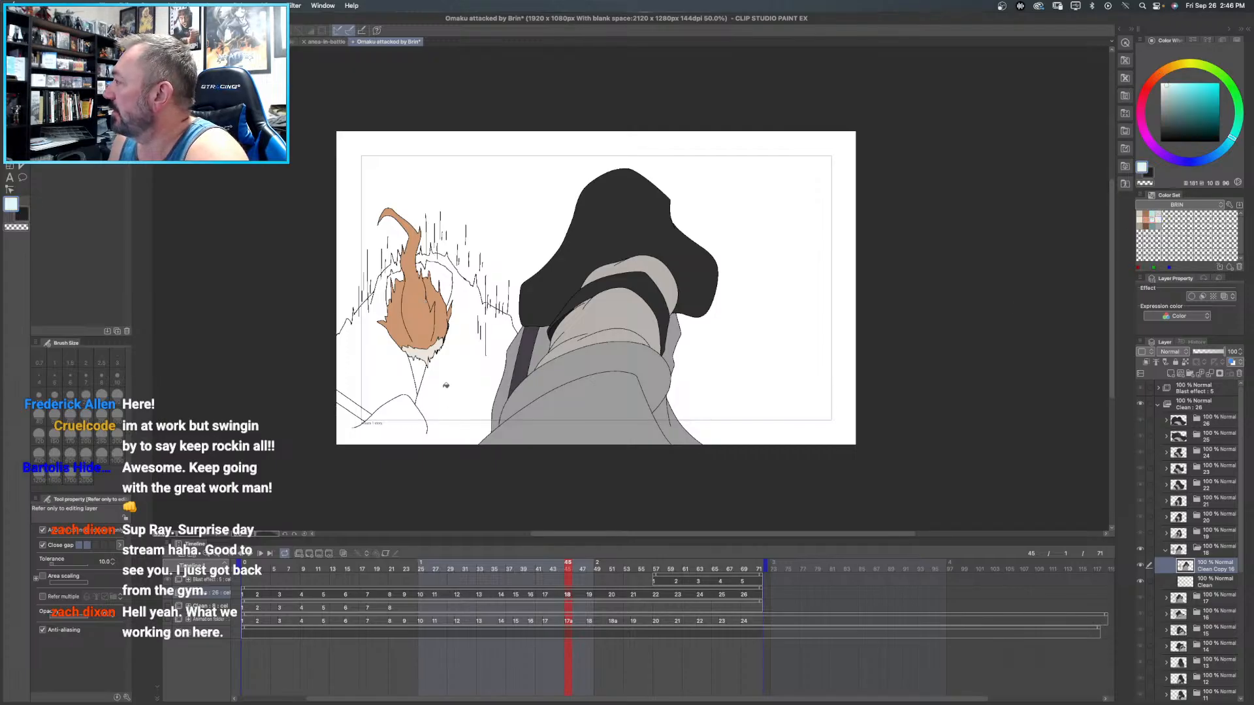
{"action": "left_click", "coordinate": [458, 386]}
{"action": "left_click", "coordinate": [377, 373]}
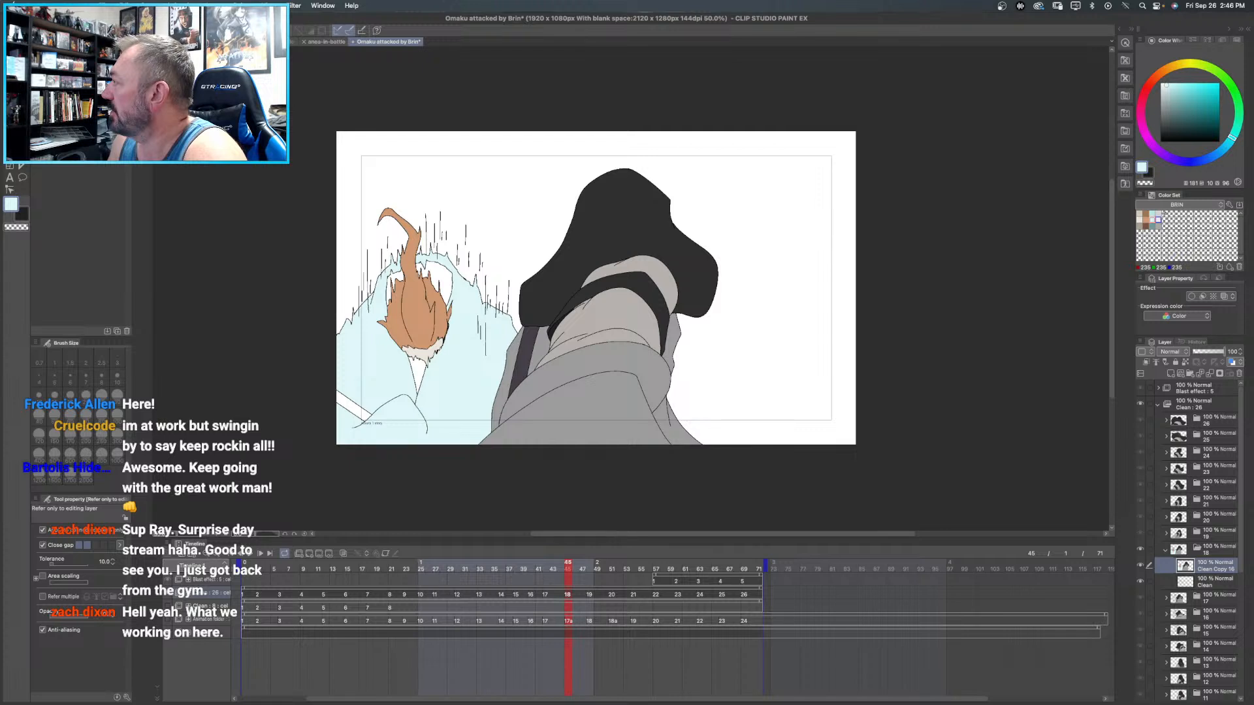
- Store a dark charcoal in the BRIN color set and fill frame 18's neck opening and both areas beside Brin's hair with it
{"action": "left_click", "coordinate": [1157, 226]}
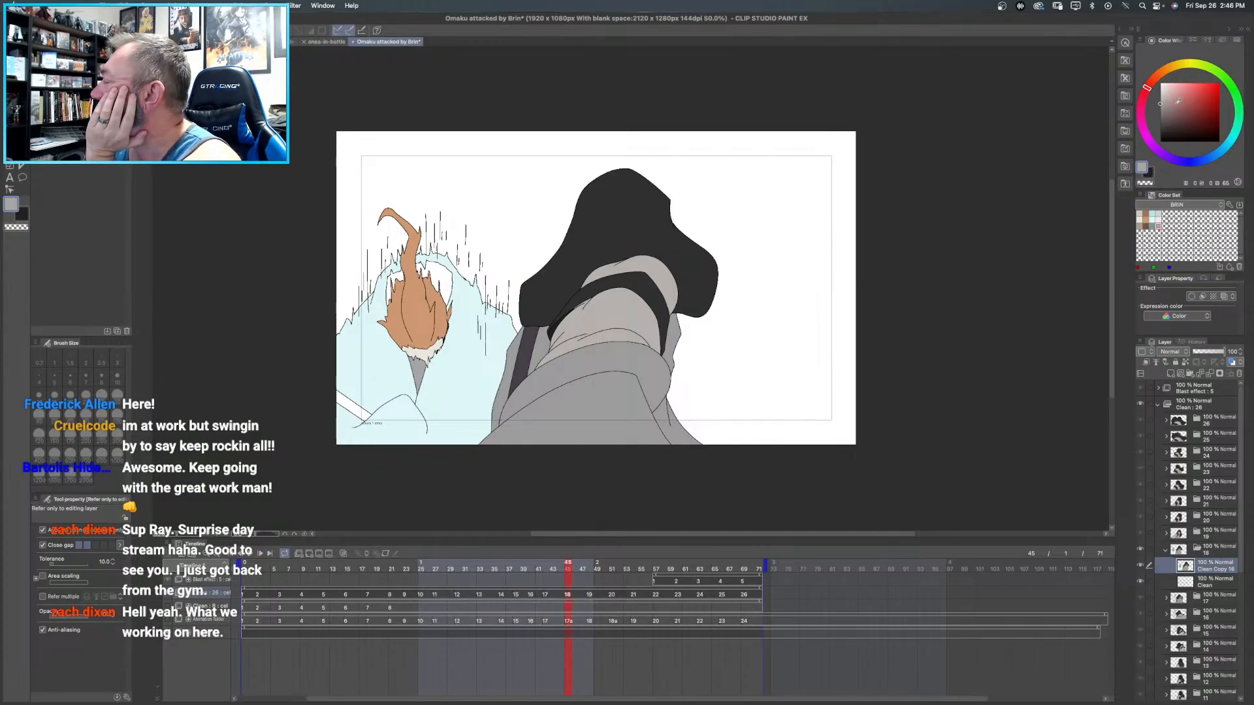
{"action": "left_click_drag", "start_coordinate": [1166, 119], "coordinate": [1152, 128]}
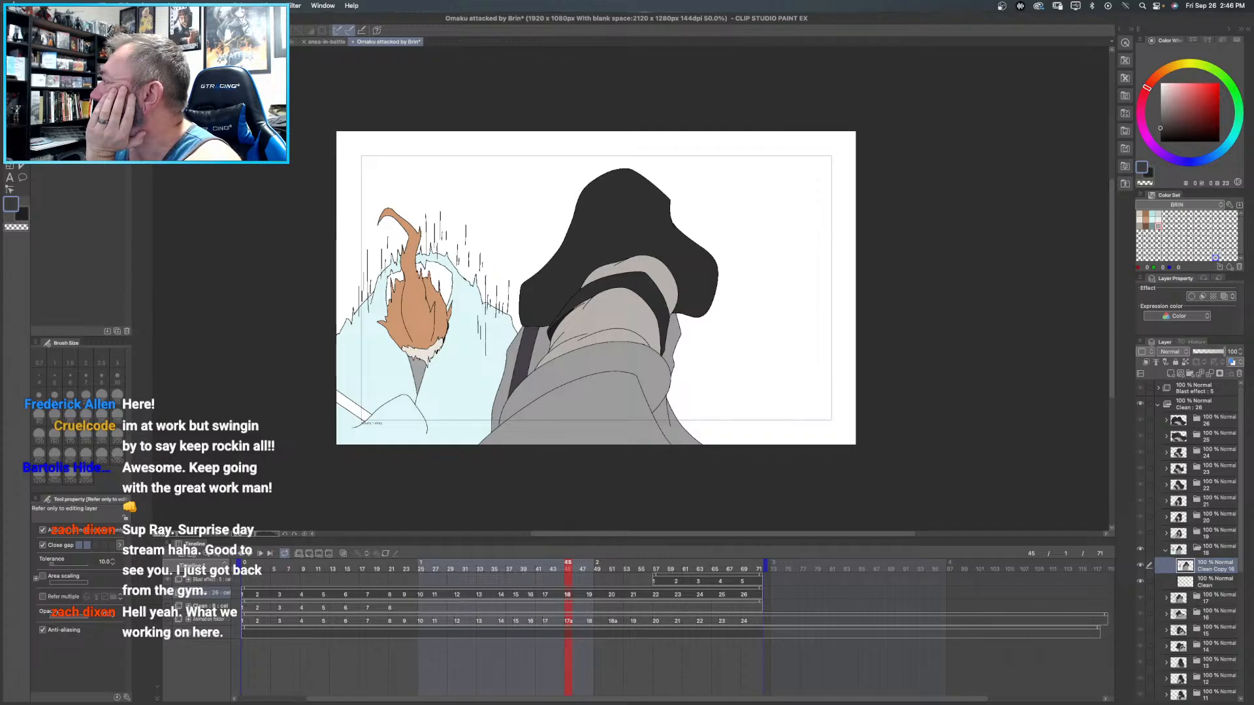
{"action": "left_click", "coordinate": [1218, 268]}
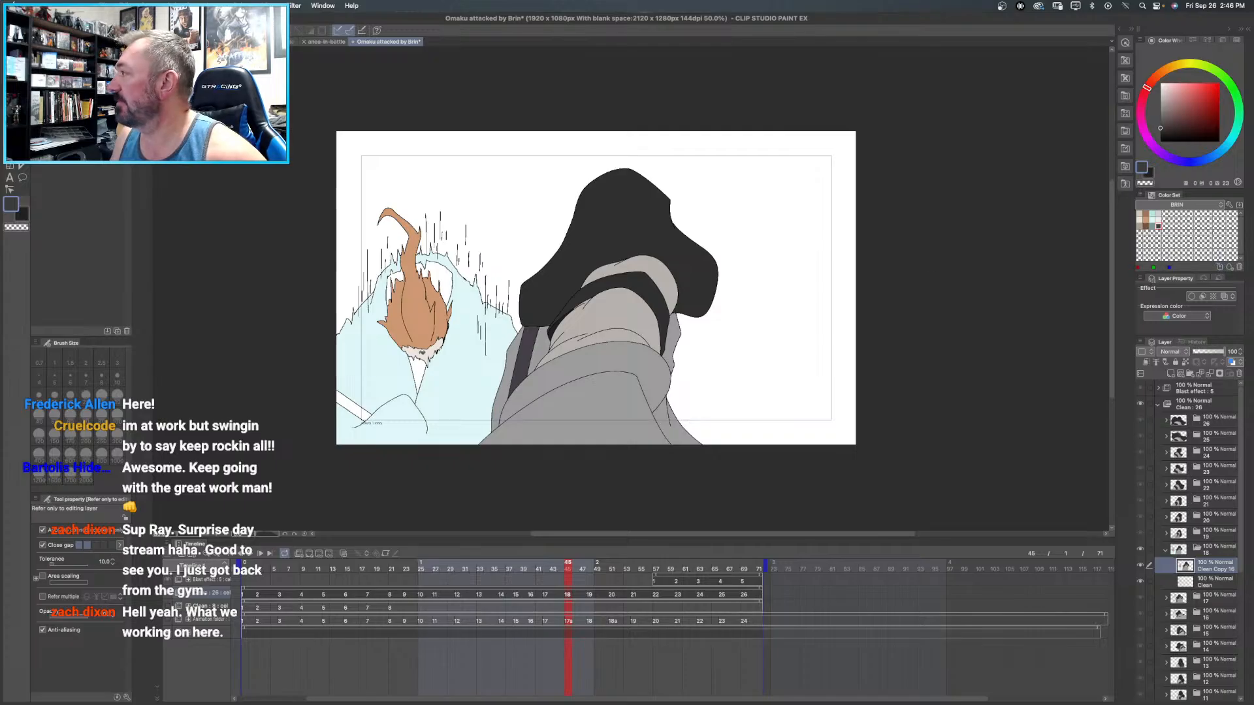
{"action": "left_click", "coordinate": [419, 367]}
{"action": "left_click", "coordinate": [439, 273]}
{"action": "left_click", "coordinate": [396, 282]}
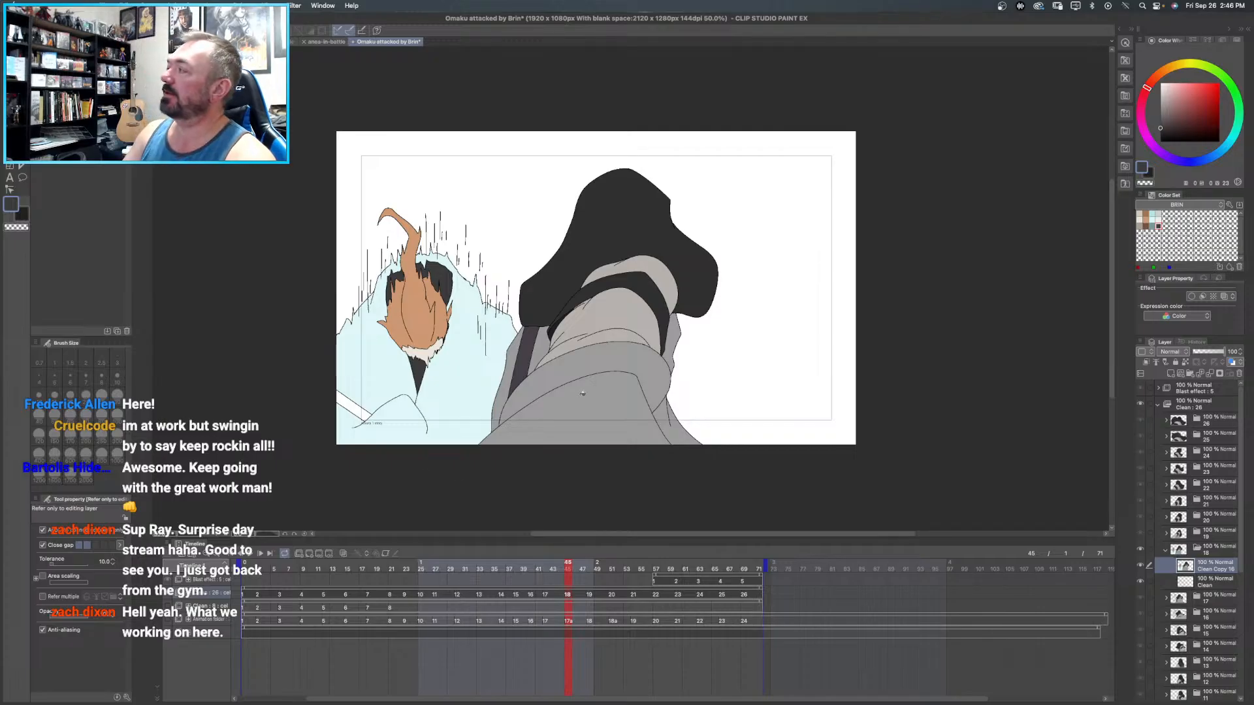
- Fill frame 18's diagonal band beside Brin's arm with light grey and both sides of the robe with muted teal
{"action": "left_click", "coordinate": [1160, 95]}
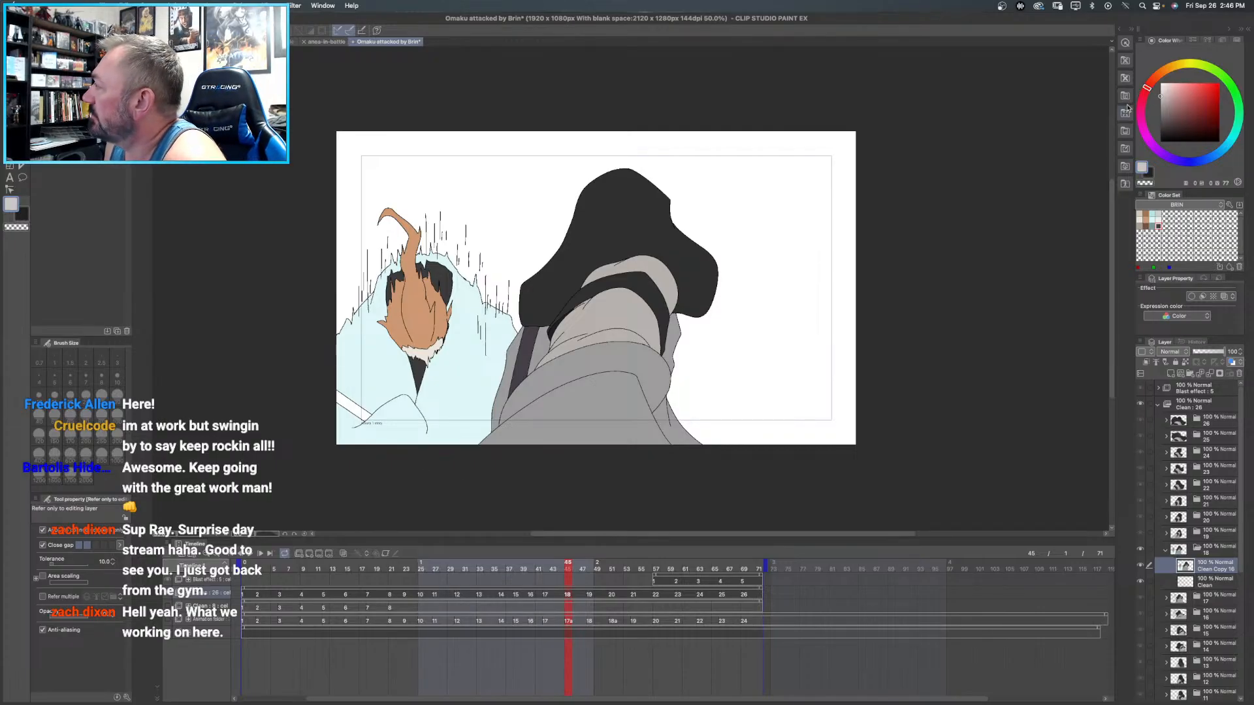
{"action": "left_click", "coordinate": [344, 400]}
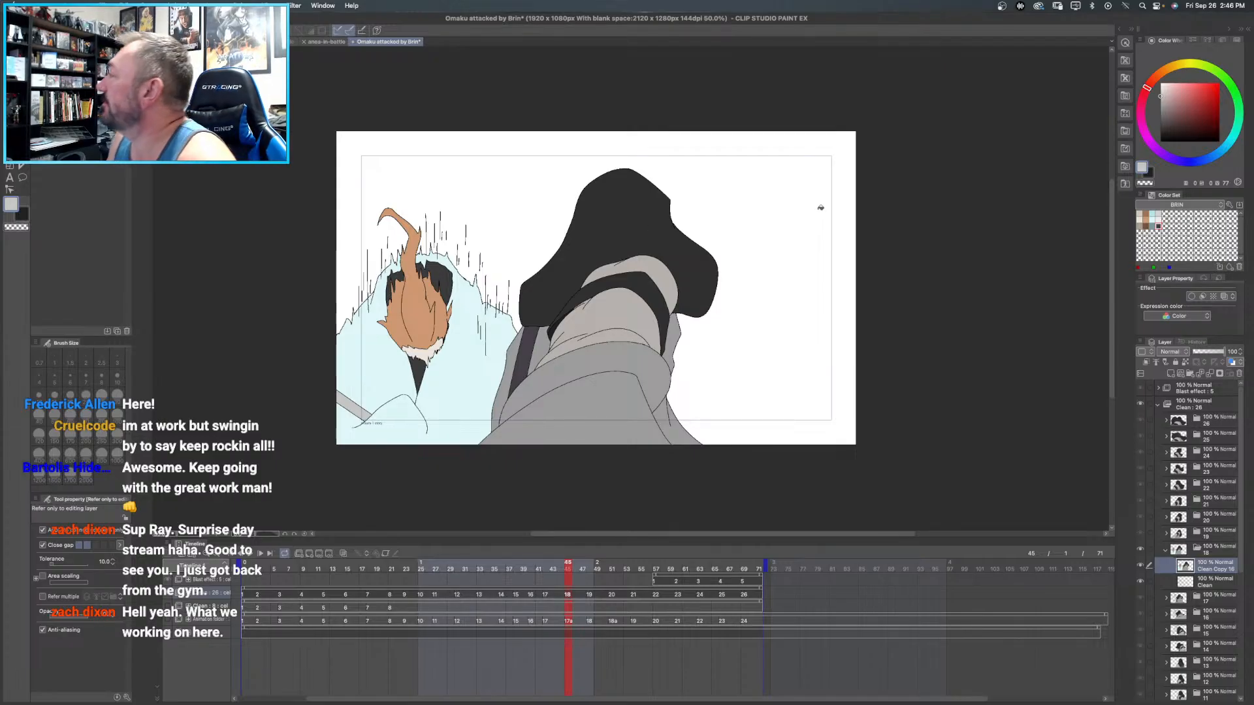
{"action": "left_click", "coordinate": [1153, 225]}
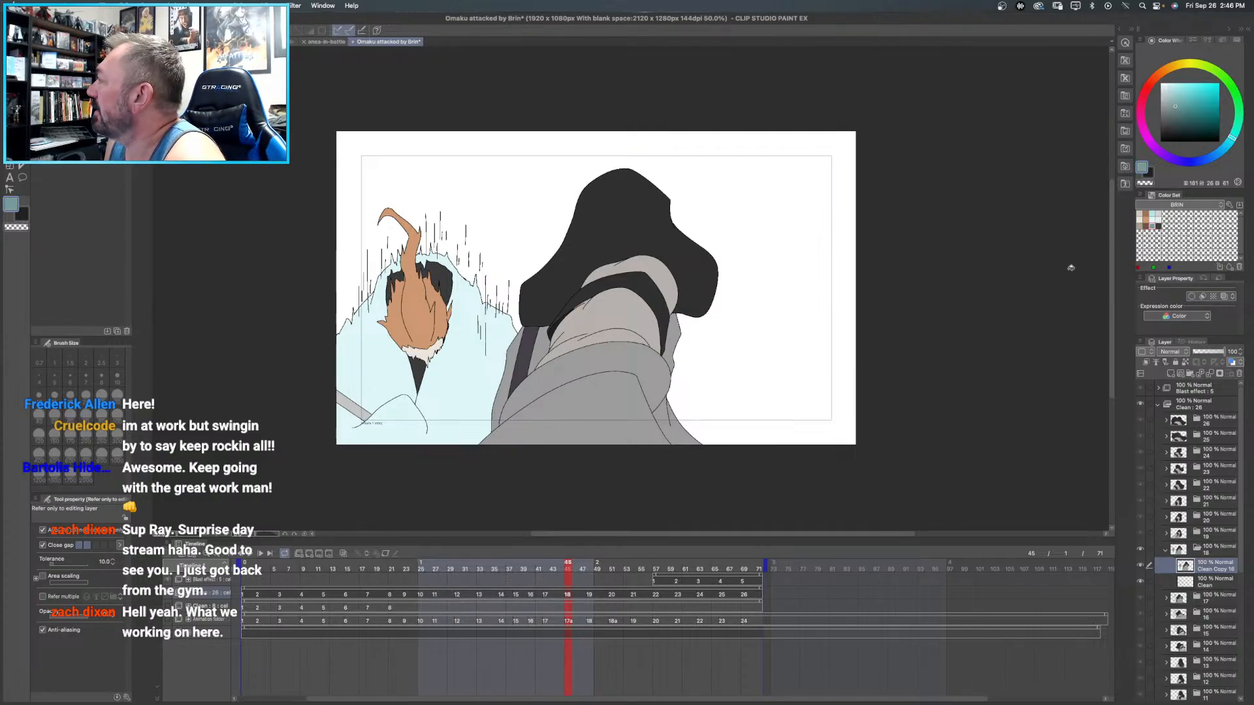
{"action": "left_click", "coordinate": [469, 361]}
{"action": "left_click", "coordinate": [386, 361]}
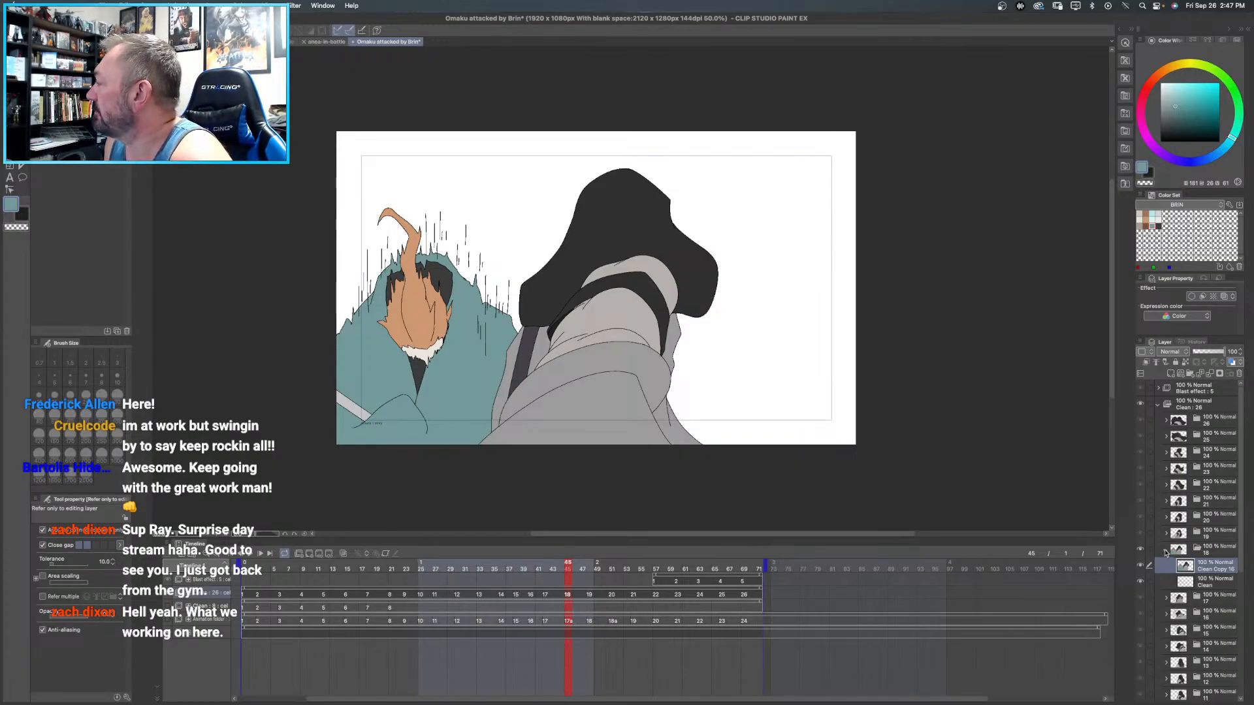
- Collapse frame 18's folder, open frame 17's clean copy layer and fill Brin's face, neck and hand with pale cream
{"action": "left_click", "coordinate": [1165, 549]}
{"action": "left_click", "coordinate": [1209, 568]}
{"action": "left_click", "coordinate": [1166, 565]}
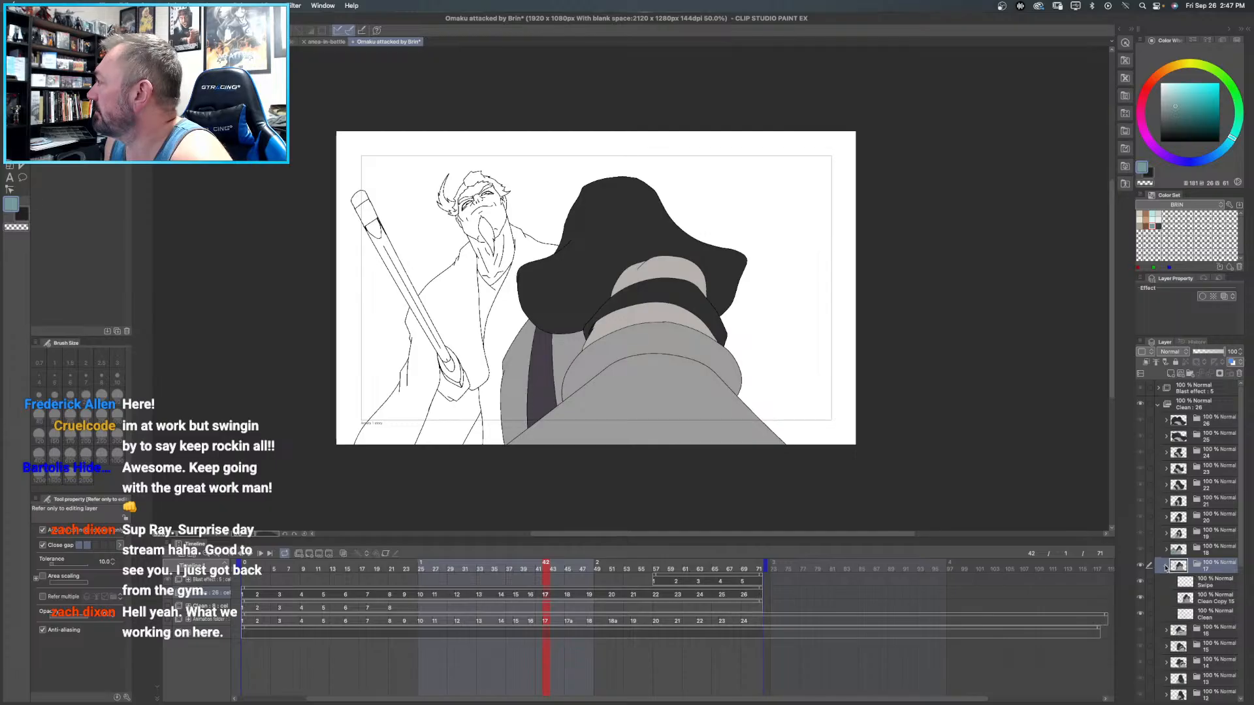
{"action": "scroll", "coordinate": [1196, 547], "scroll_direction": "down", "scroll_amount": 1}
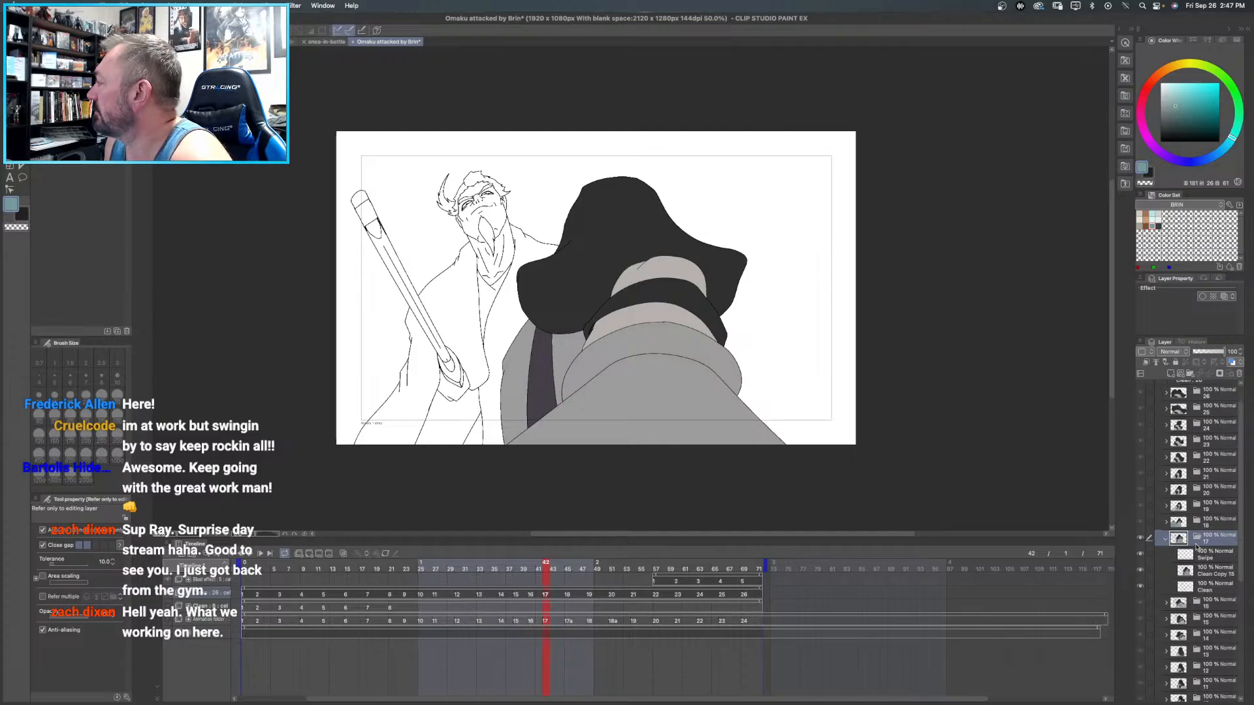
{"action": "left_click", "coordinate": [1220, 572]}
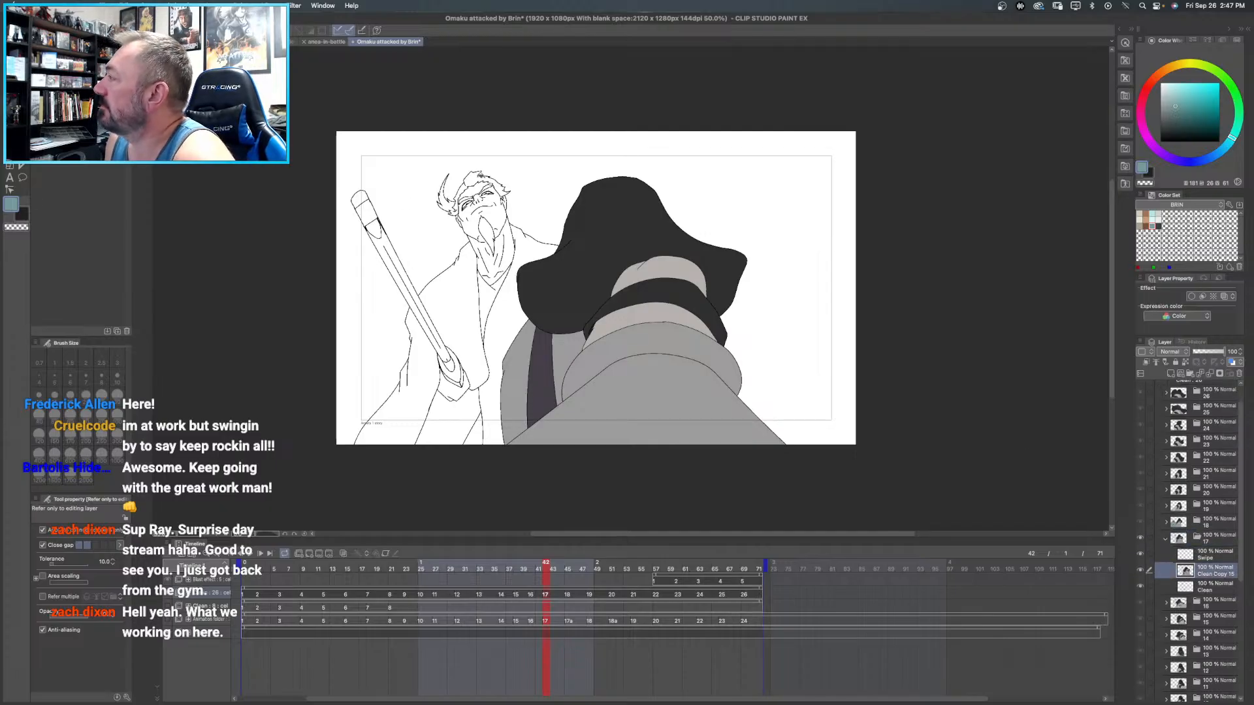
{"action": "left_click", "coordinate": [1142, 217]}
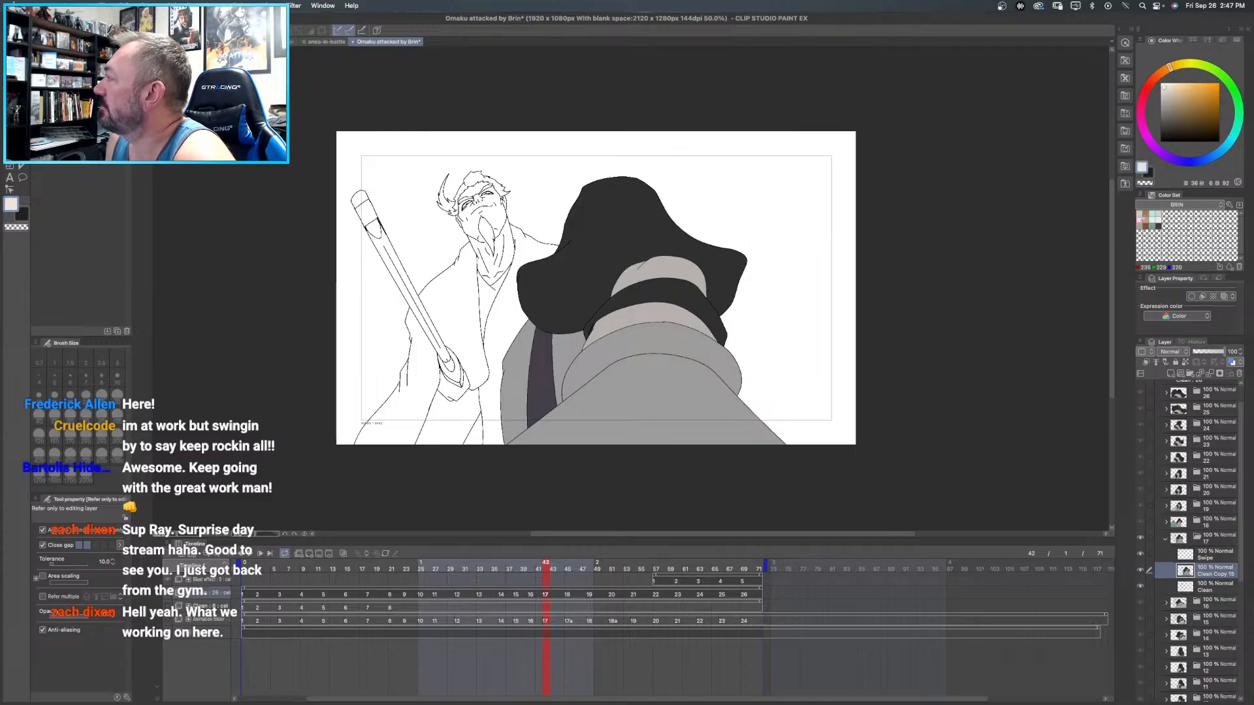
{"action": "left_click", "coordinate": [501, 212]}
{"action": "left_click", "coordinate": [477, 186]}
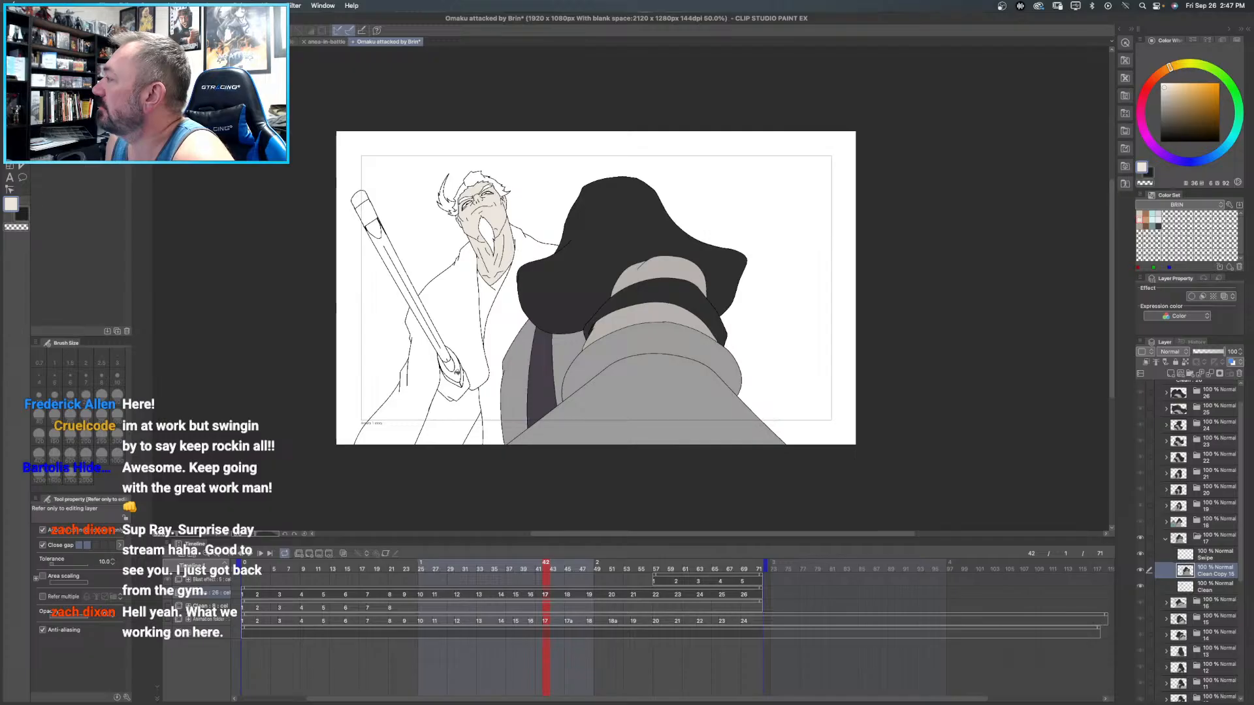
{"action": "left_click", "coordinate": [459, 392]}
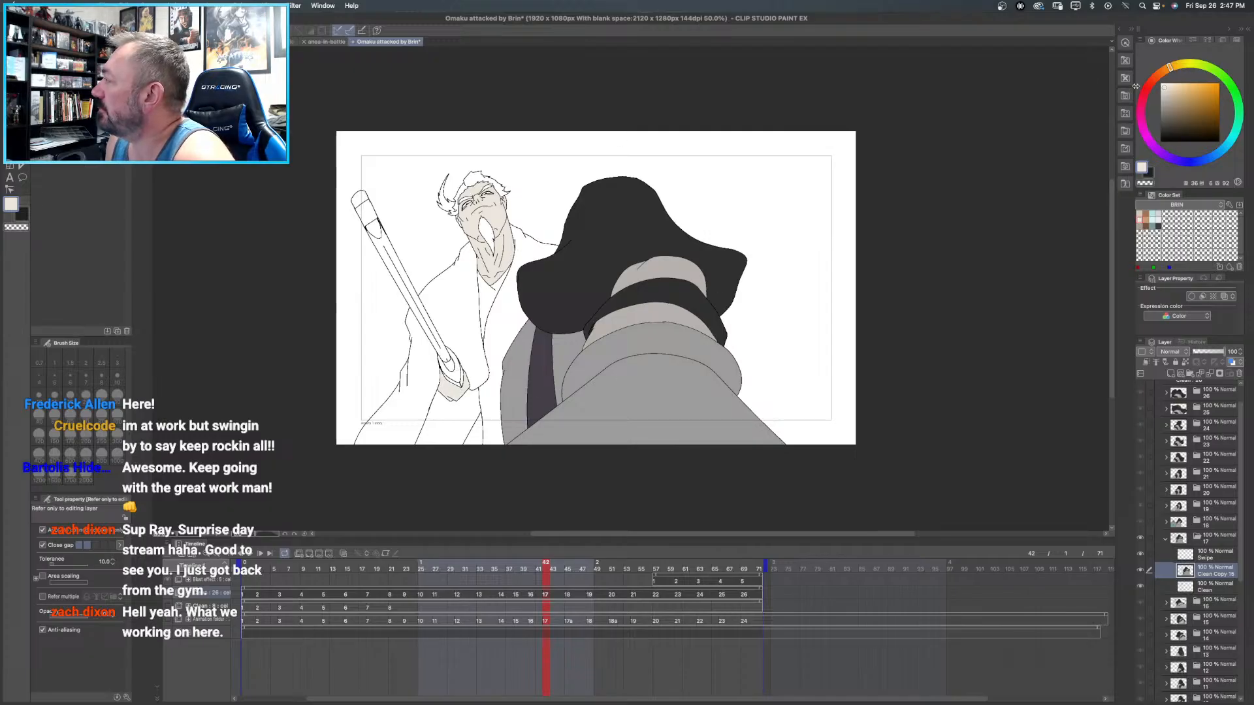
- Fill the sleeve opening, neck opening and lower body of Brin in frame 17 with the stored dark charcoal
{"action": "left_click", "coordinate": [1158, 226]}
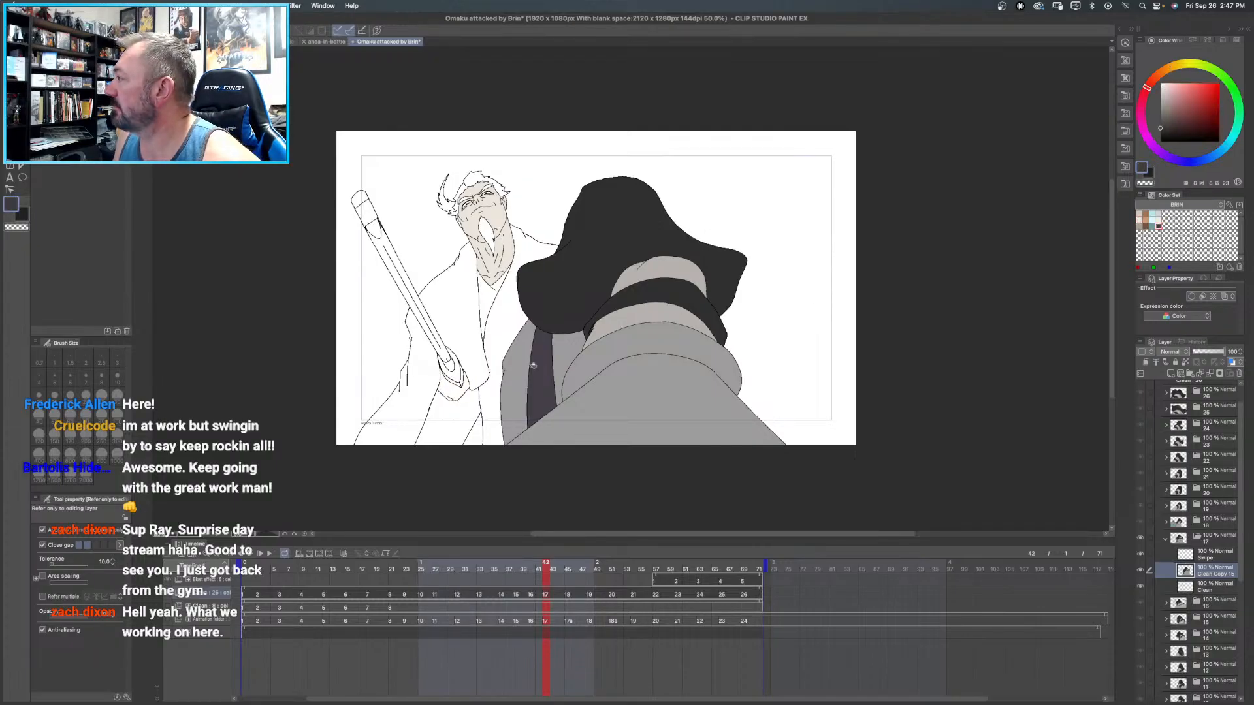
{"action": "left_click", "coordinate": [454, 387]}
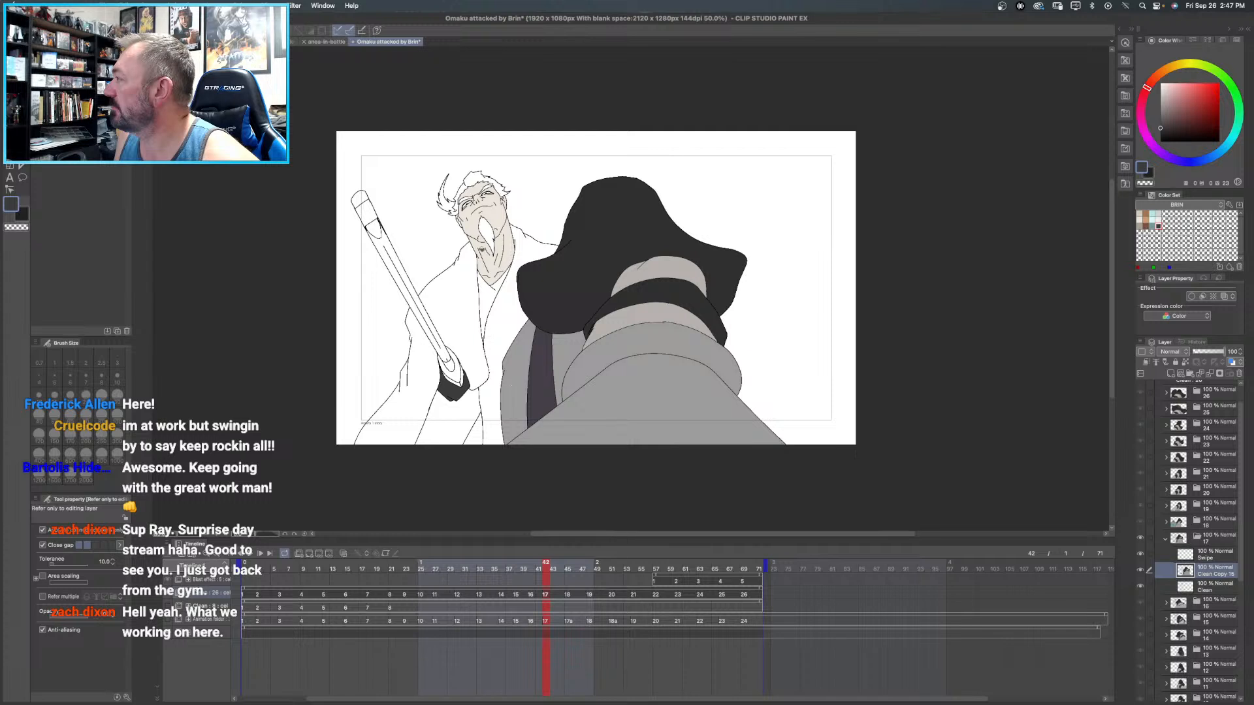
{"action": "left_click", "coordinate": [494, 291]}
{"action": "left_click", "coordinate": [474, 409]}
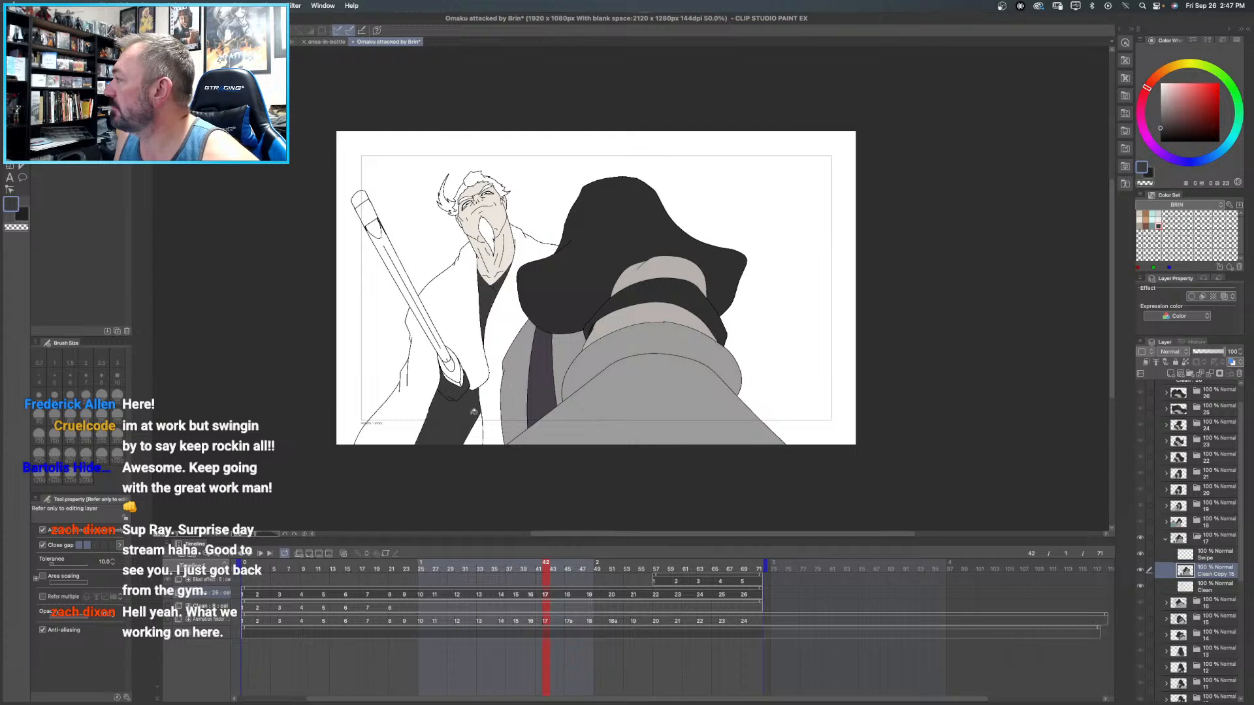
{"action": "left_click", "coordinate": [488, 426]}
{"action": "key", "text": "super+z"}
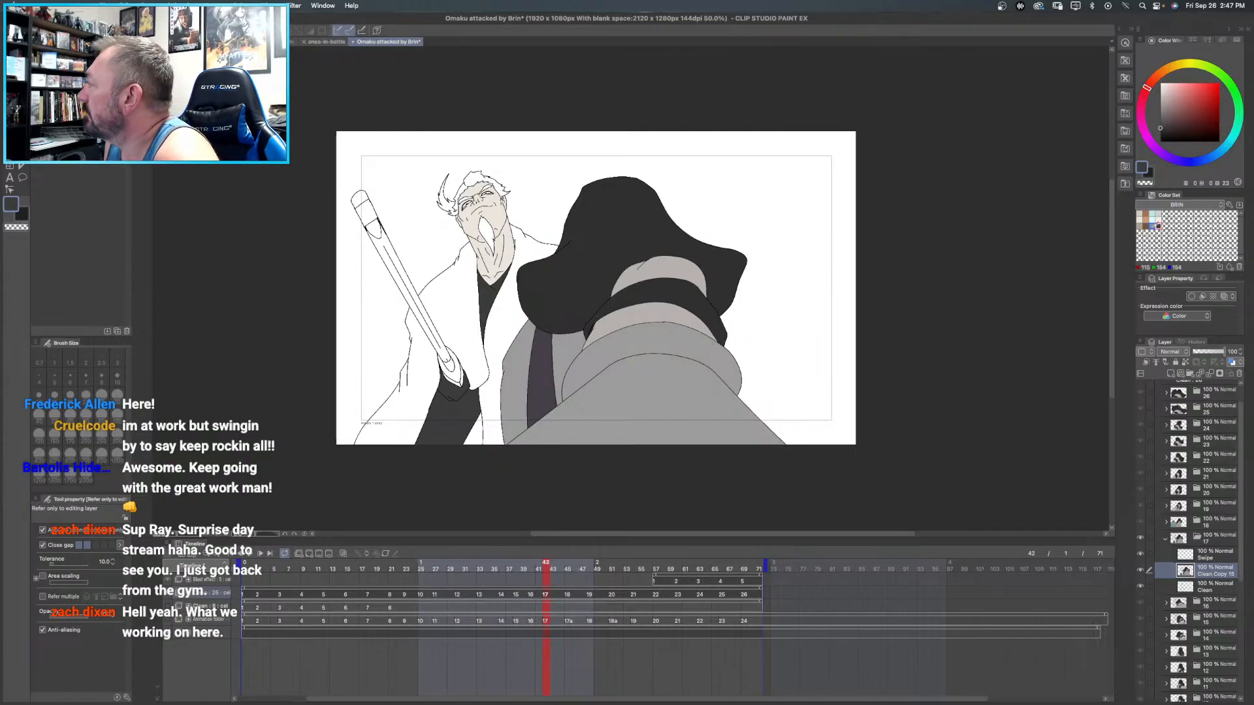
- Fill both sides and the sleeve of Brin's robe in frame 17 with muted teal, and the small gap at its lower edge with dark charcoal
{"action": "left_click", "coordinate": [1152, 226]}
{"action": "left_click", "coordinate": [519, 297]}
{"action": "left_click", "coordinate": [454, 294]}
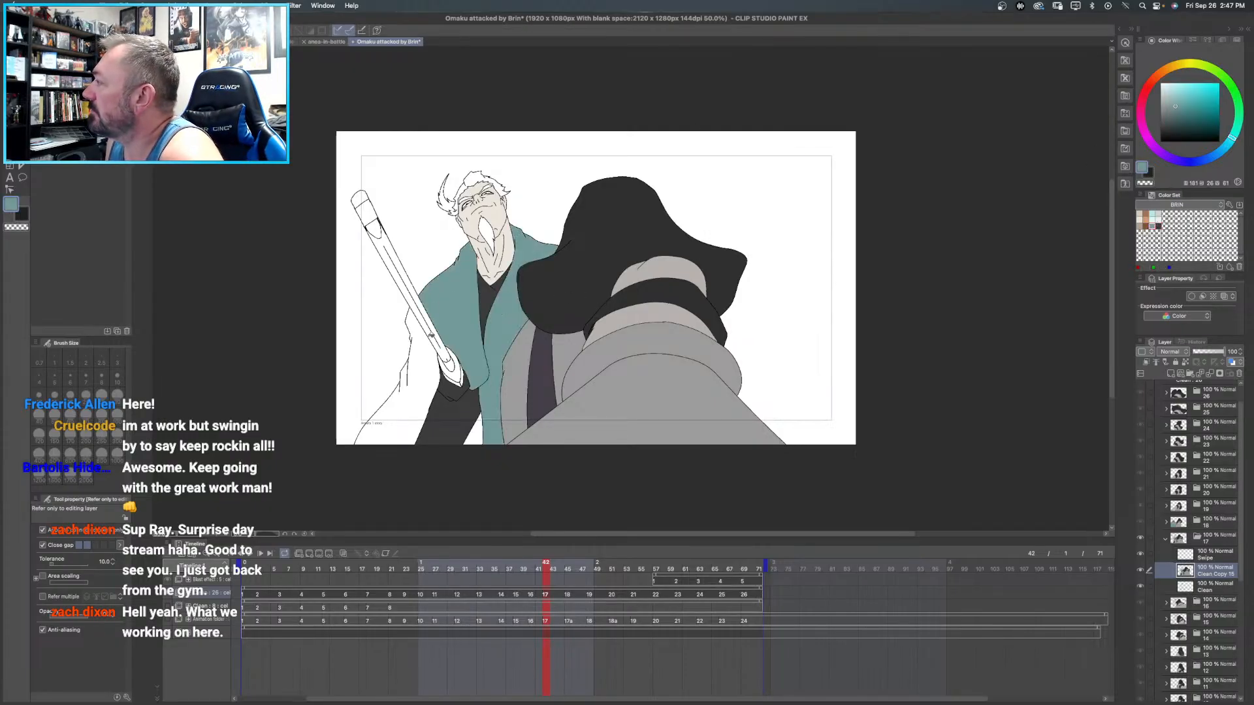
{"action": "left_click", "coordinate": [425, 346]}
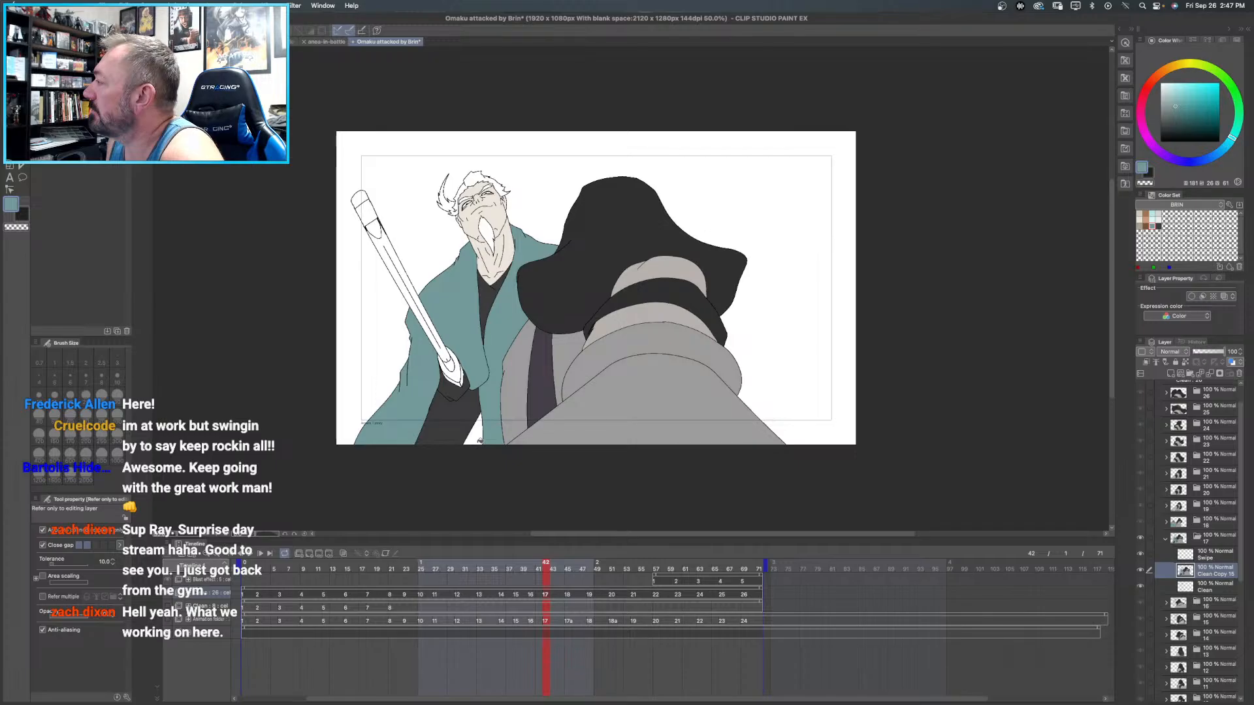
{"action": "left_click", "coordinate": [1159, 226]}
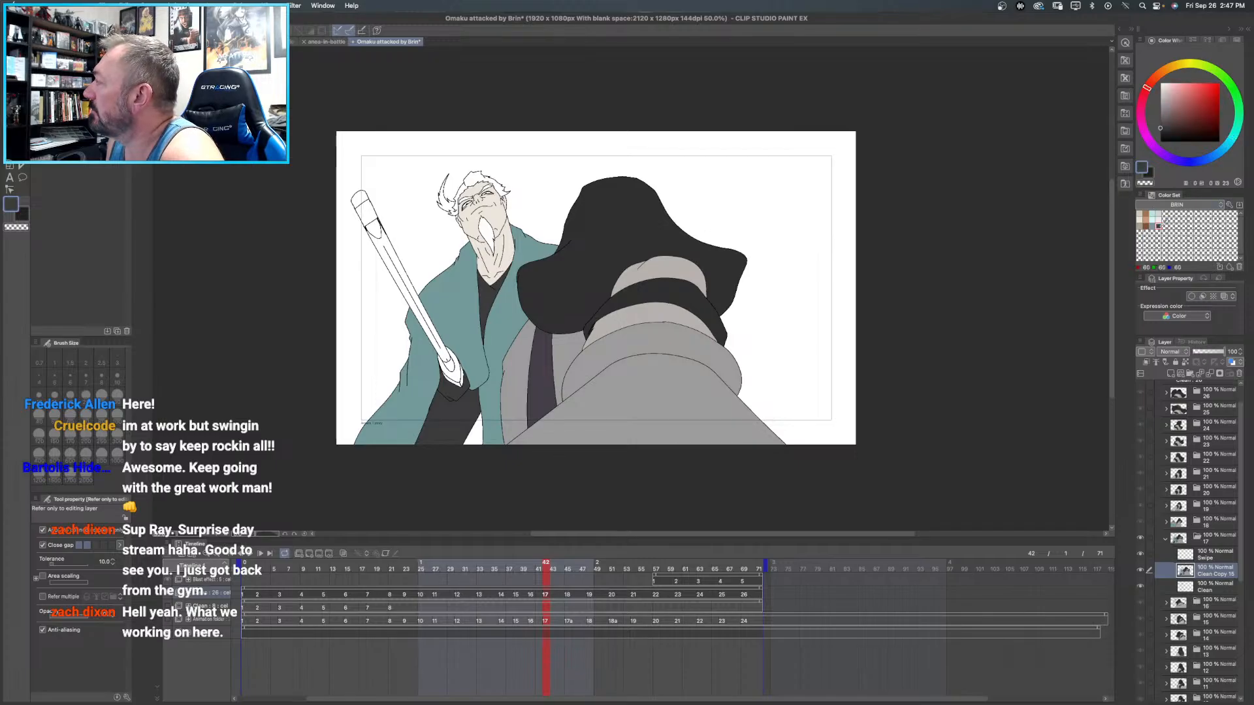
{"action": "left_click", "coordinate": [482, 436]}
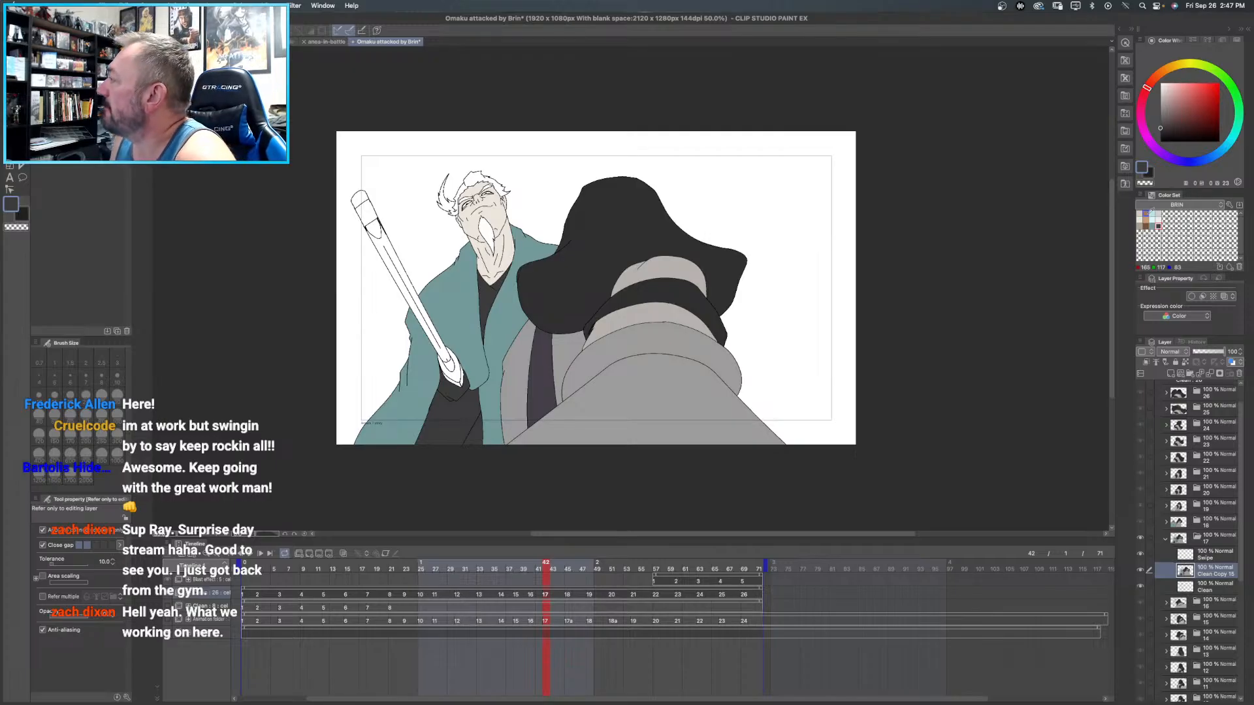
- Fill Brin's hair and beard in frame 17 with orange-brown, and sample the pale cream of his face
{"action": "left_click", "coordinate": [1146, 219]}
{"action": "left_click", "coordinate": [481, 172]}
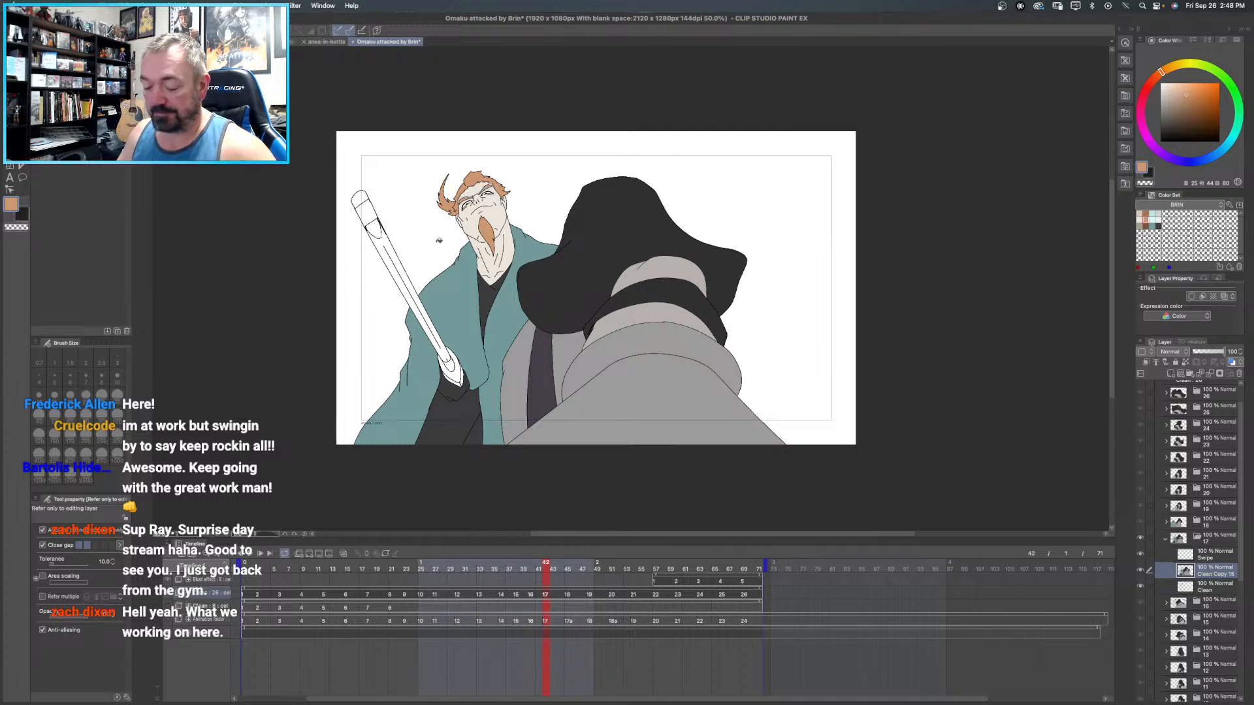
{"action": "key", "text": "/"}
{"action": "left_click", "coordinate": [485, 208]}
{"action": "left_click", "coordinate": [485, 208]}
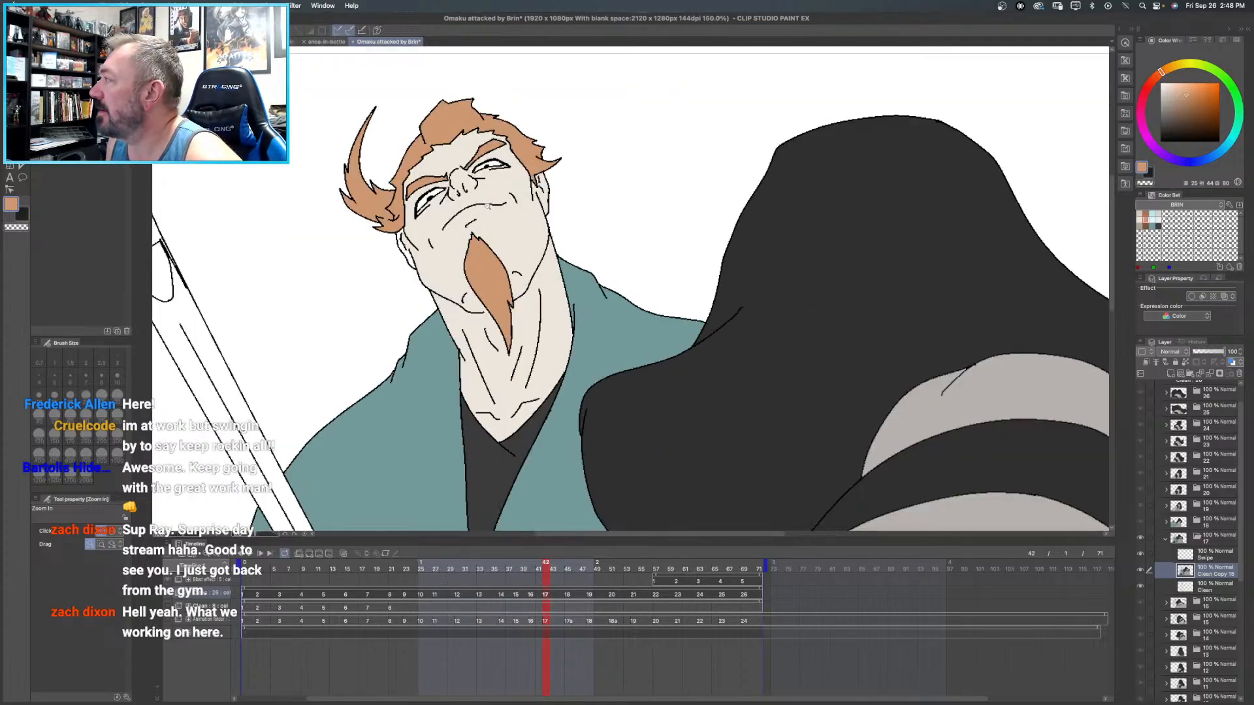
{"action": "left_click", "coordinate": [517, 156]}
{"action": "left_click", "coordinate": [1160, 87]}
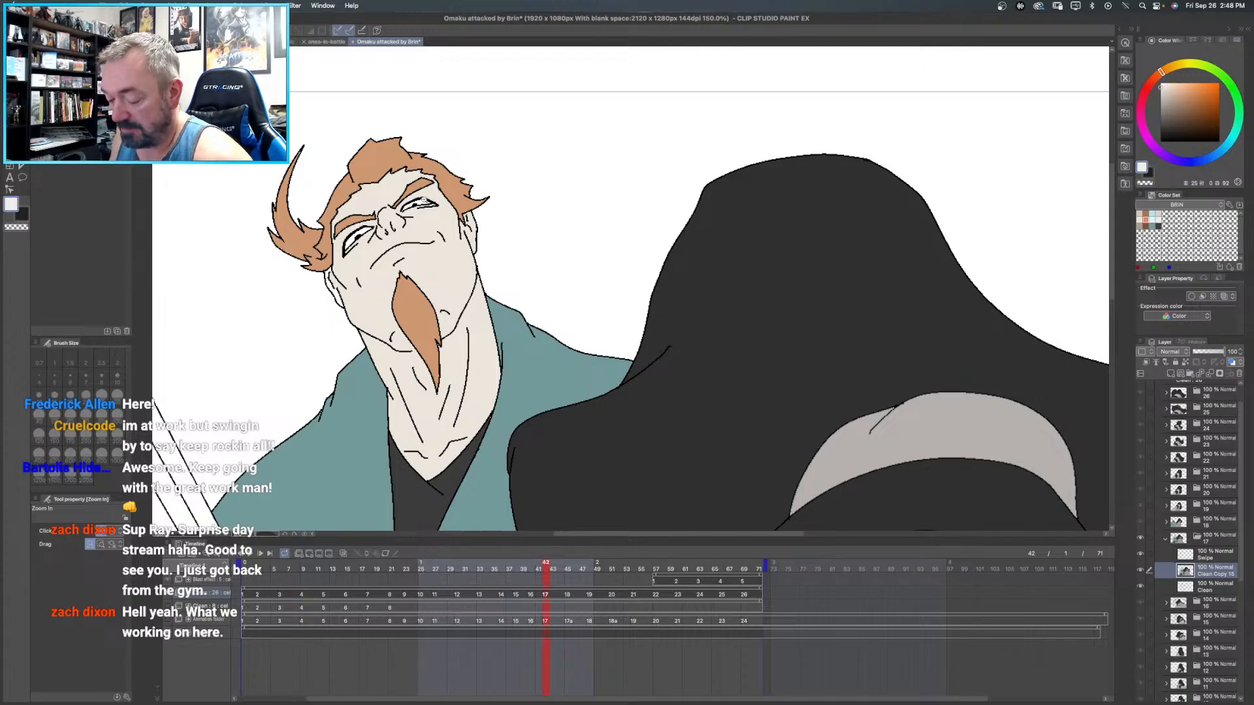
{"action": "key", "text": "g"}
{"action": "key", "text": "g"}
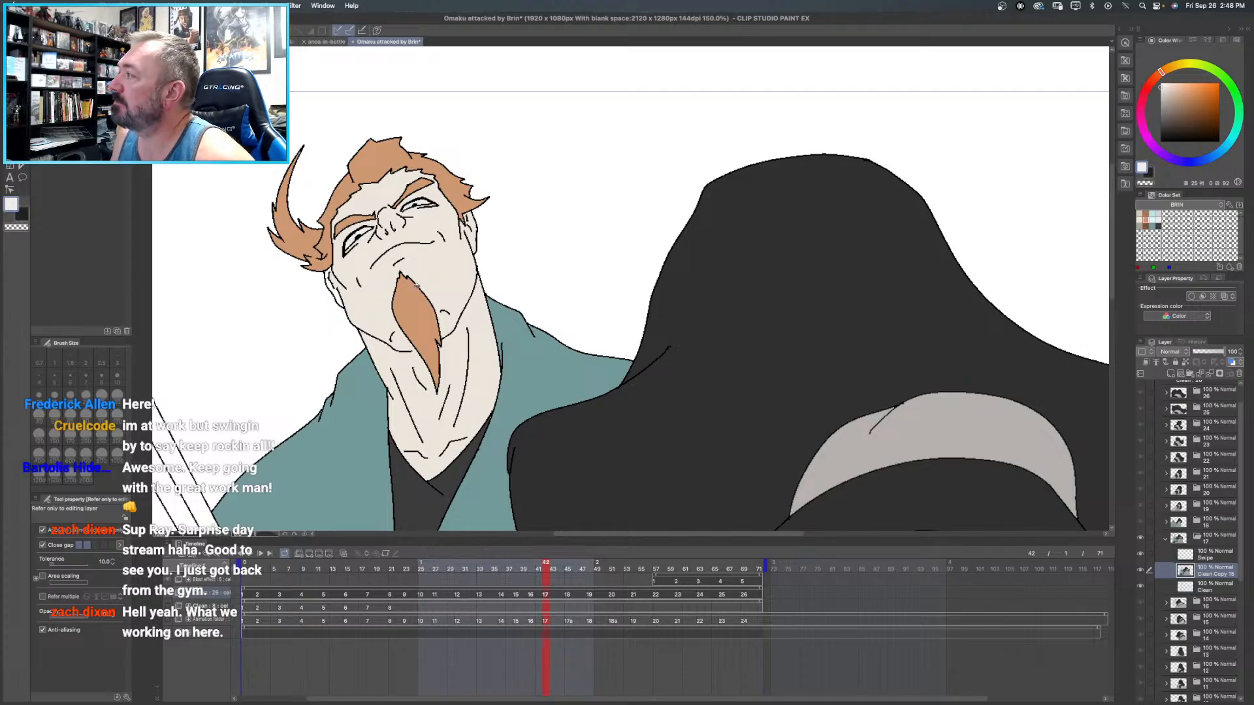
{"action": "left_click", "coordinate": [429, 277], "text": "alt"}
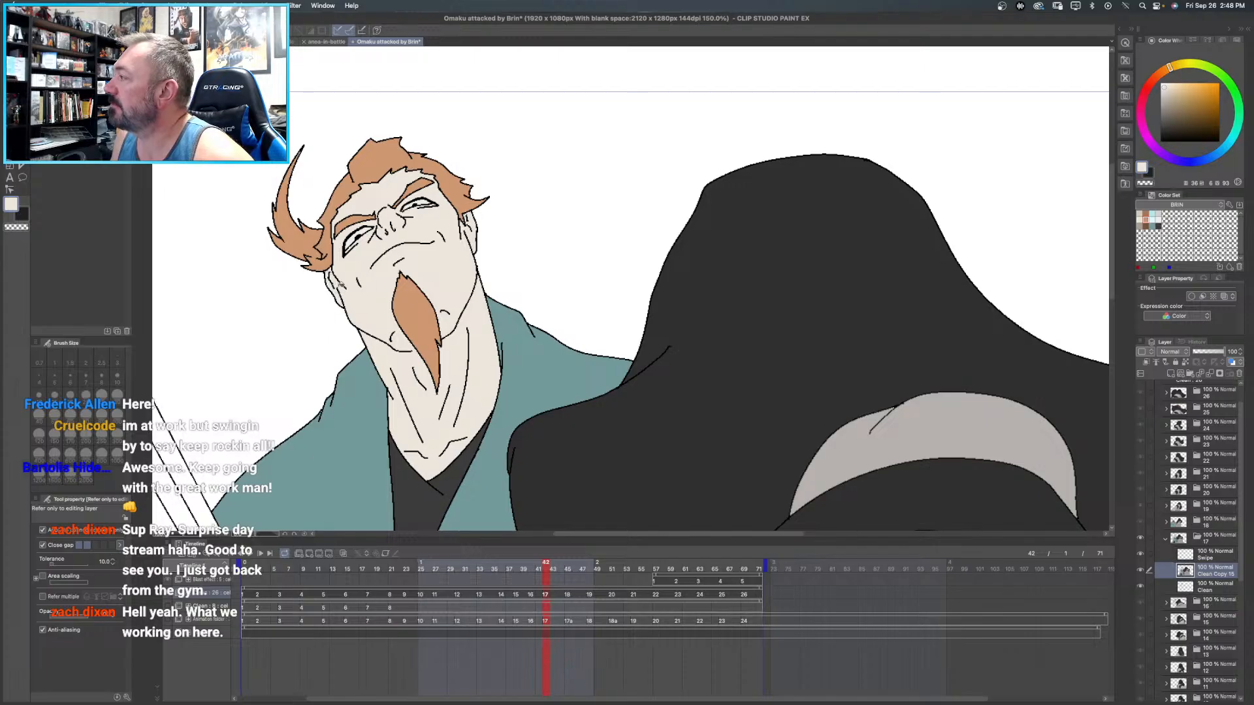
{"action": "key", "text": "super+0"}
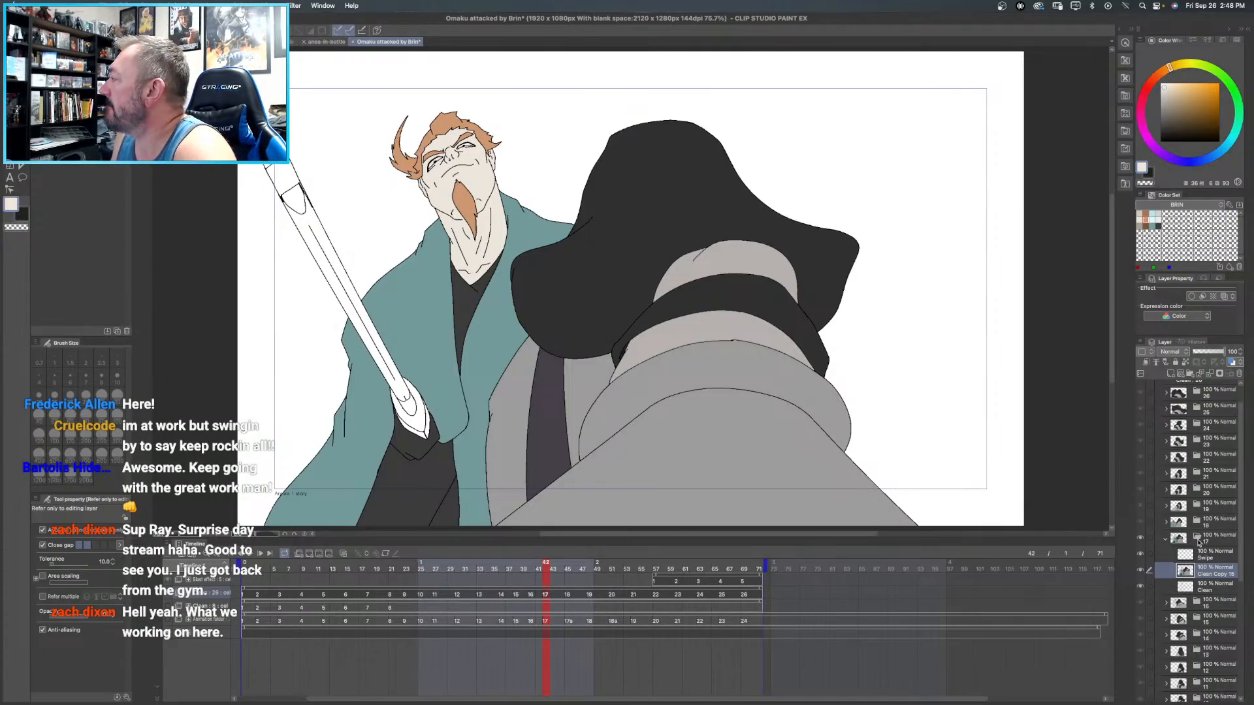
- Sample the light grey from frame 18's weapon and fill the shaft, tip and outer hand-end section of frame 17's weapon with it
{"action": "left_click", "coordinate": [1207, 524]}
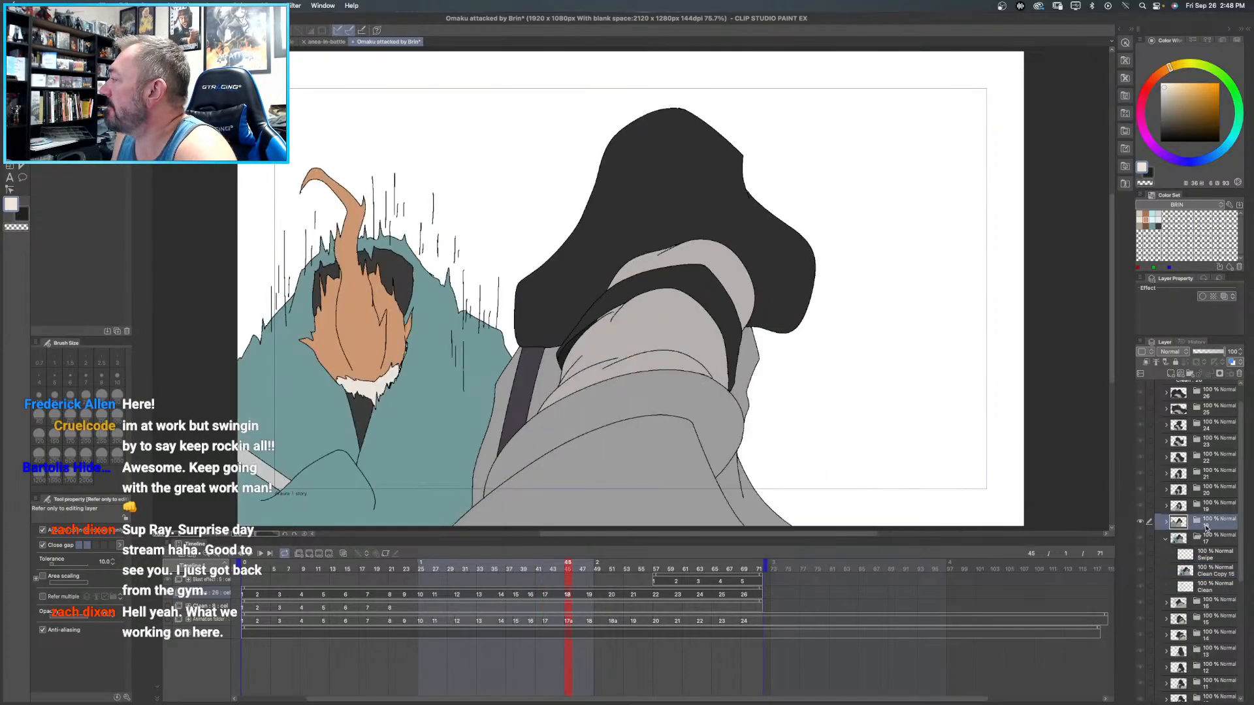
{"action": "left_click", "coordinate": [268, 471], "text": "alt"}
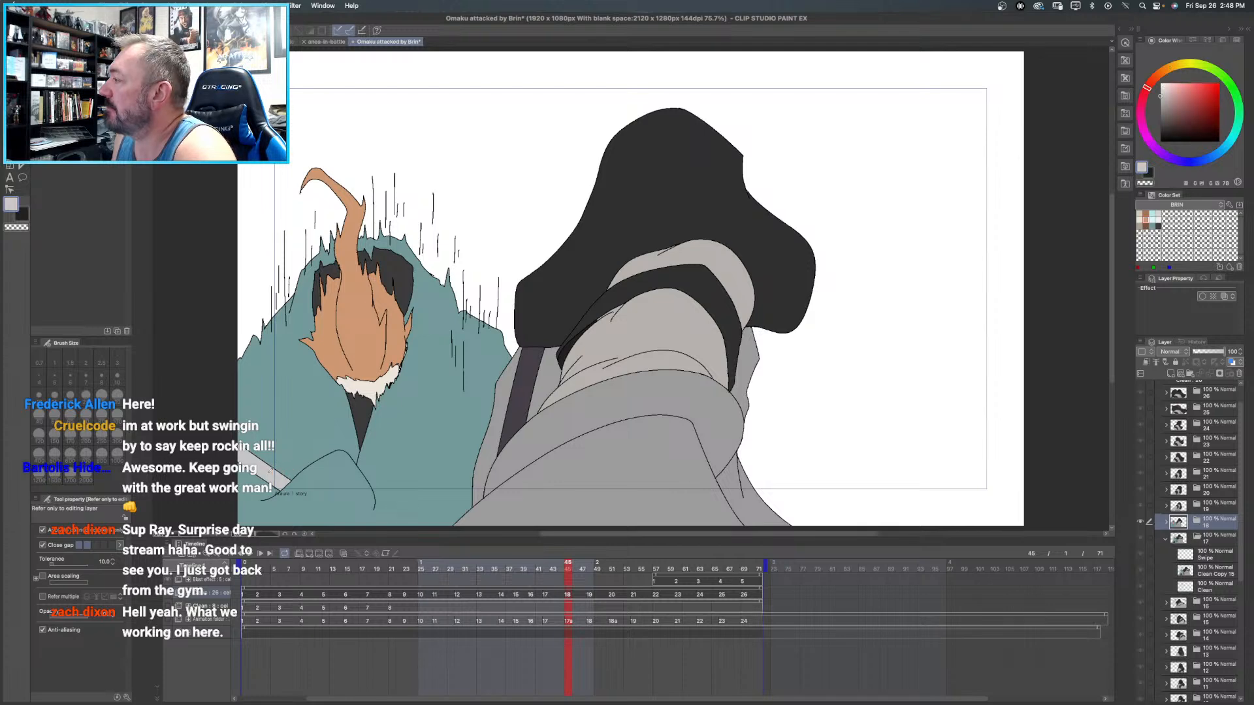
{"action": "left_click", "coordinate": [1218, 573]}
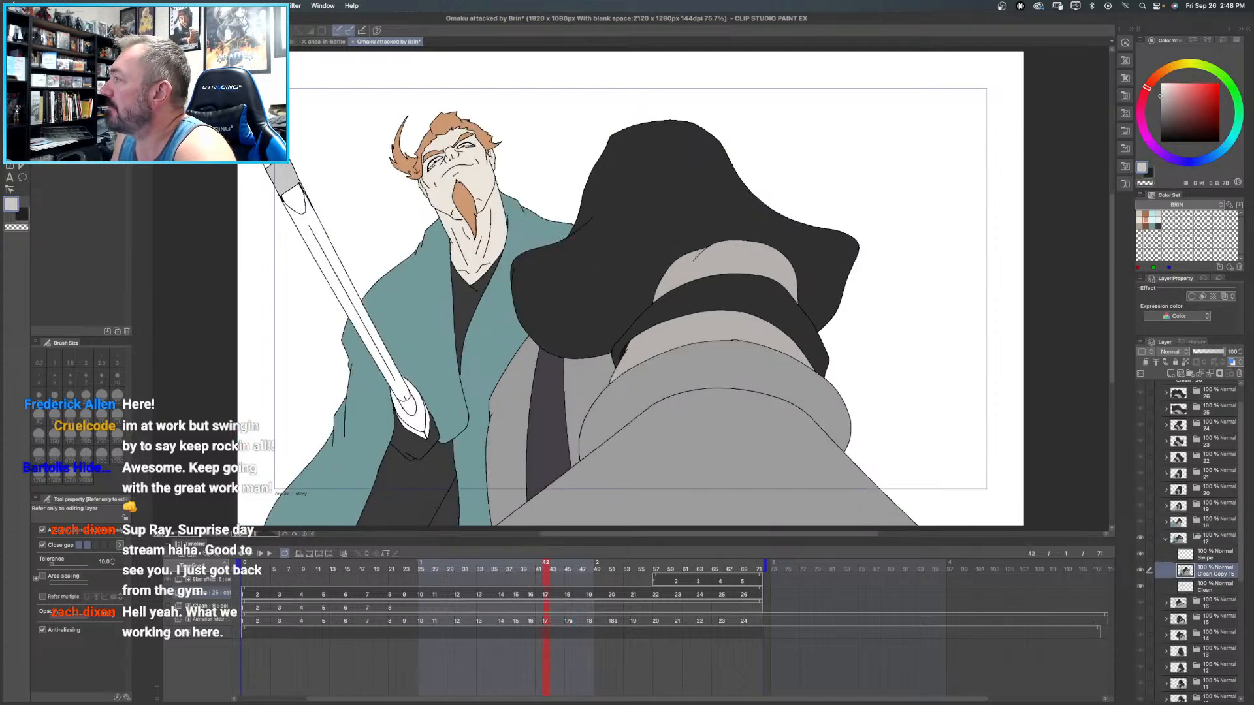
{"action": "left_click", "coordinate": [299, 201]}
{"action": "left_click", "coordinate": [309, 211]}
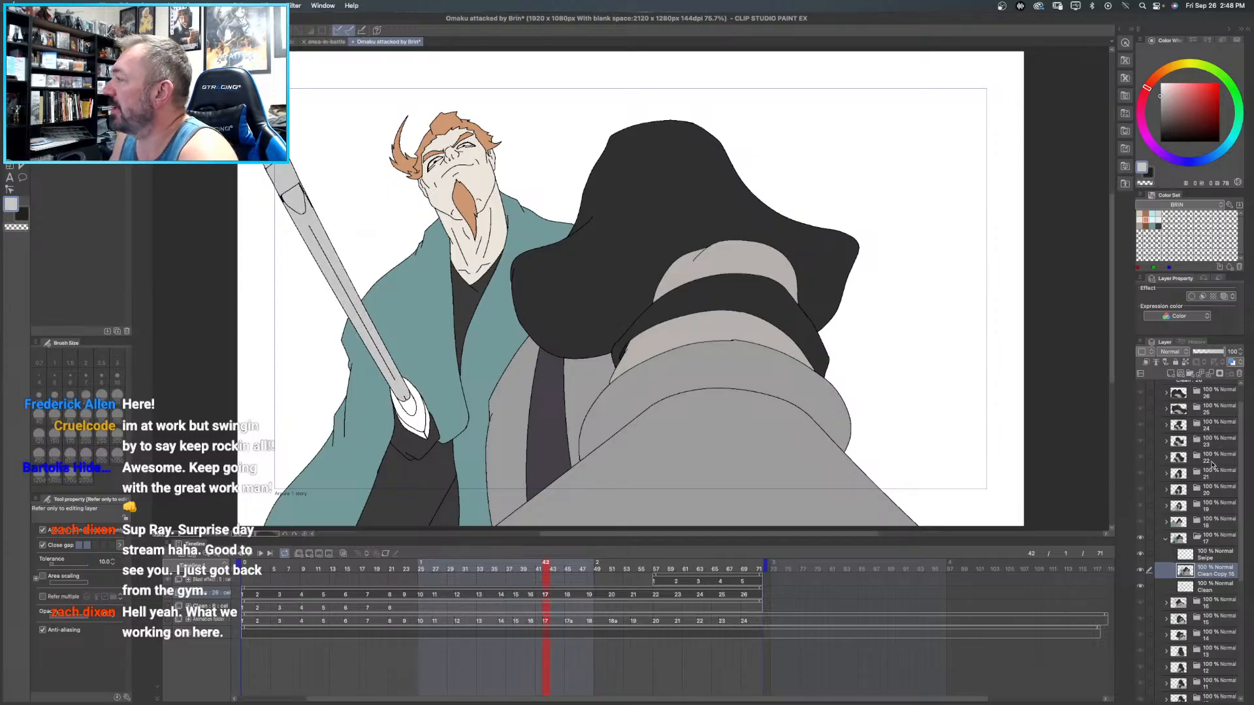
{"action": "left_click", "coordinate": [422, 416]}
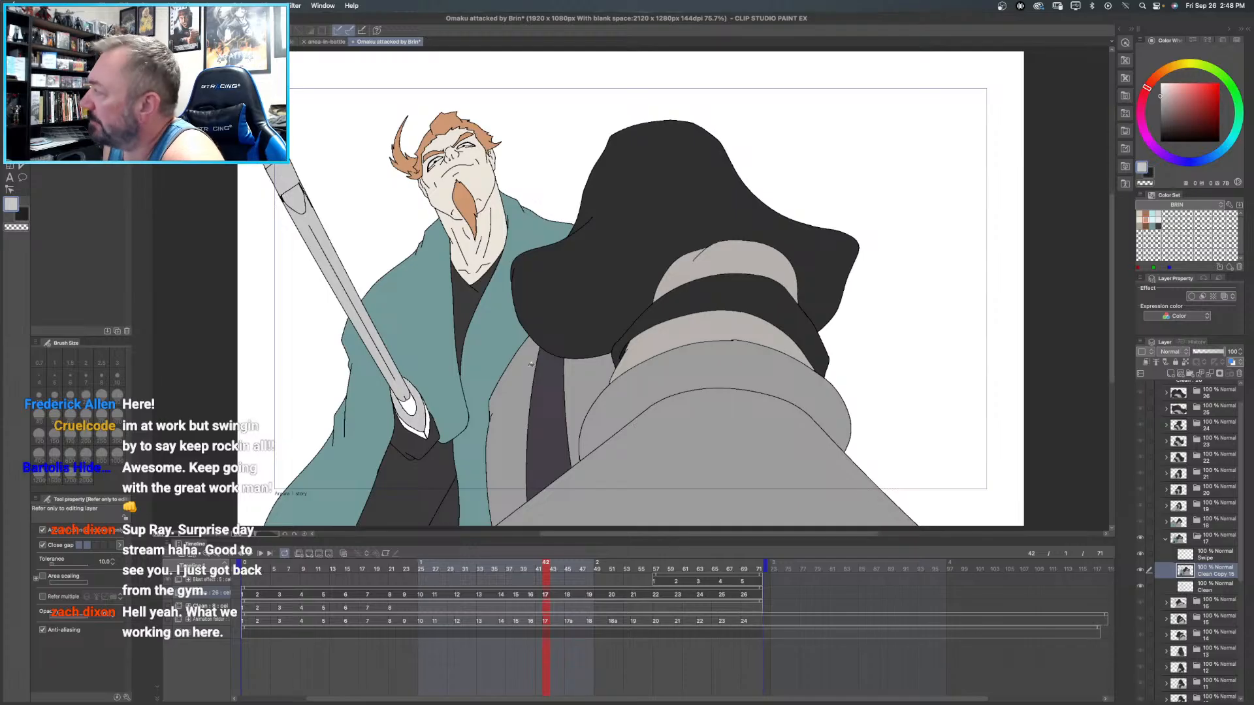
- Fill the edge sections at the hand end of Brin's weapon in frame 17 with a darker grey
{"action": "left_click", "coordinate": [1160, 104]}
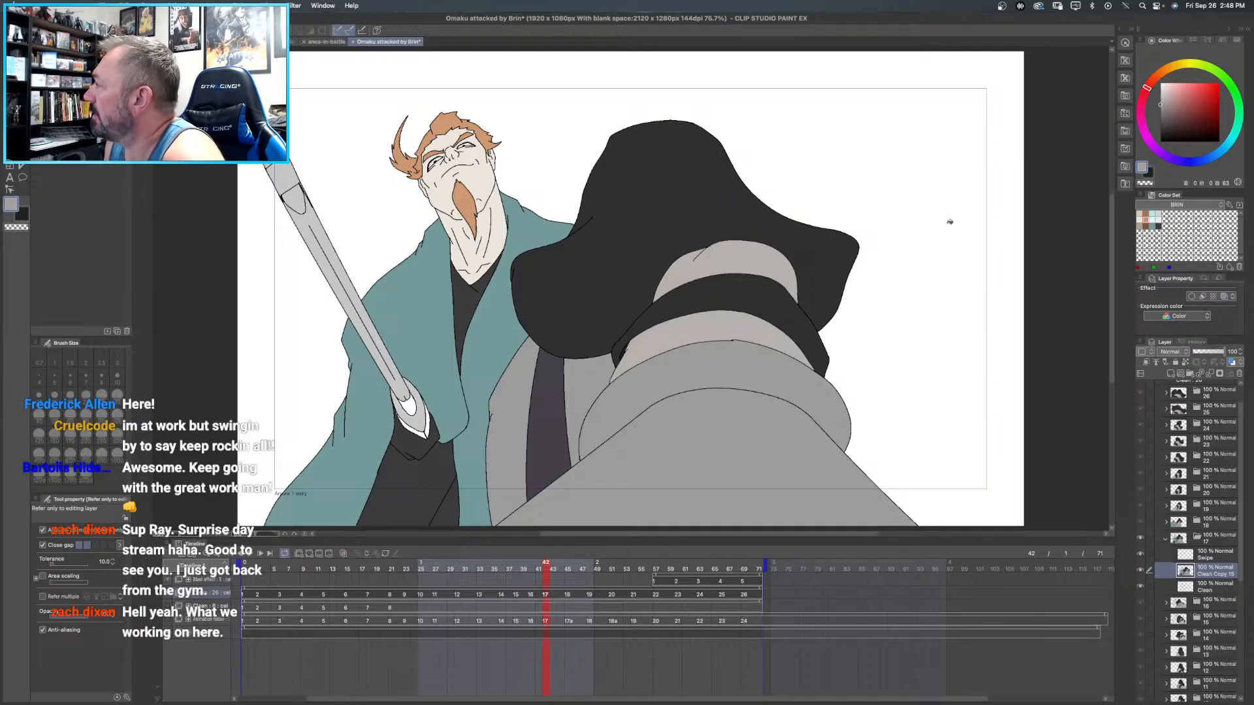
{"action": "left_click", "coordinate": [429, 424]}
{"action": "left_click", "coordinate": [423, 434]}
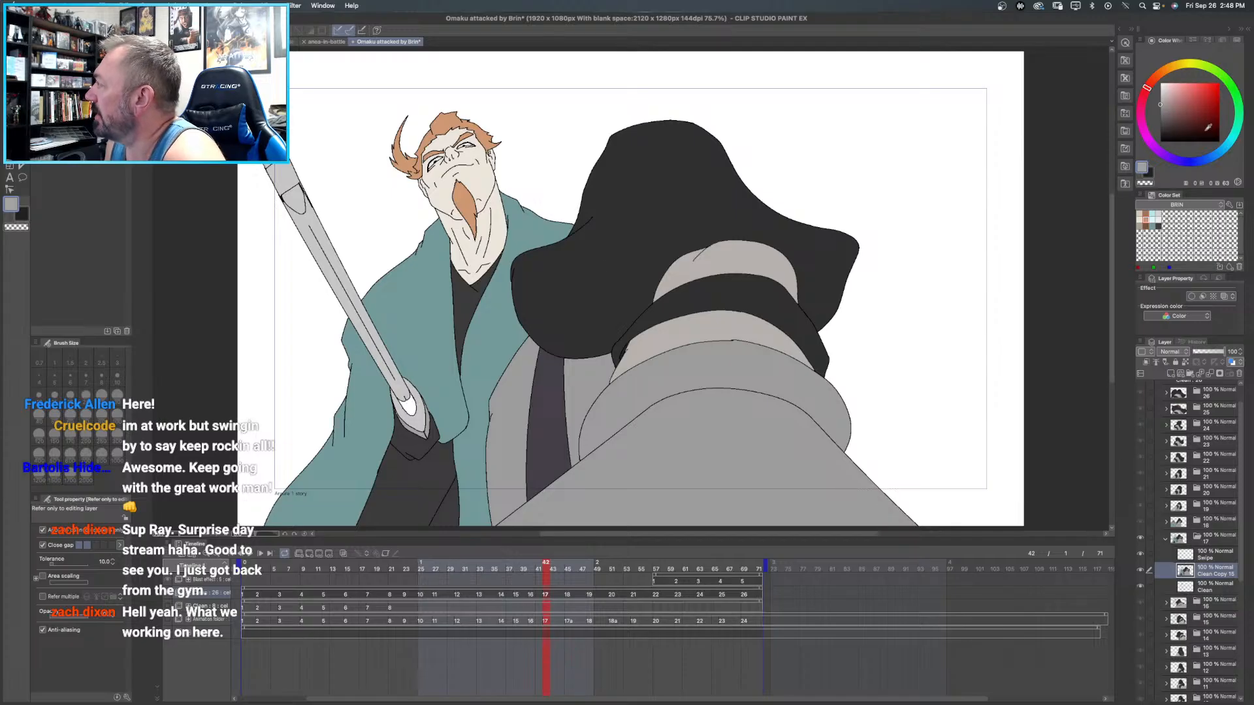
- Mix a pale yellow and fill the small pointed oval at the hand end of frame 17's weapon with it
{"action": "left_click", "coordinate": [1179, 68]}
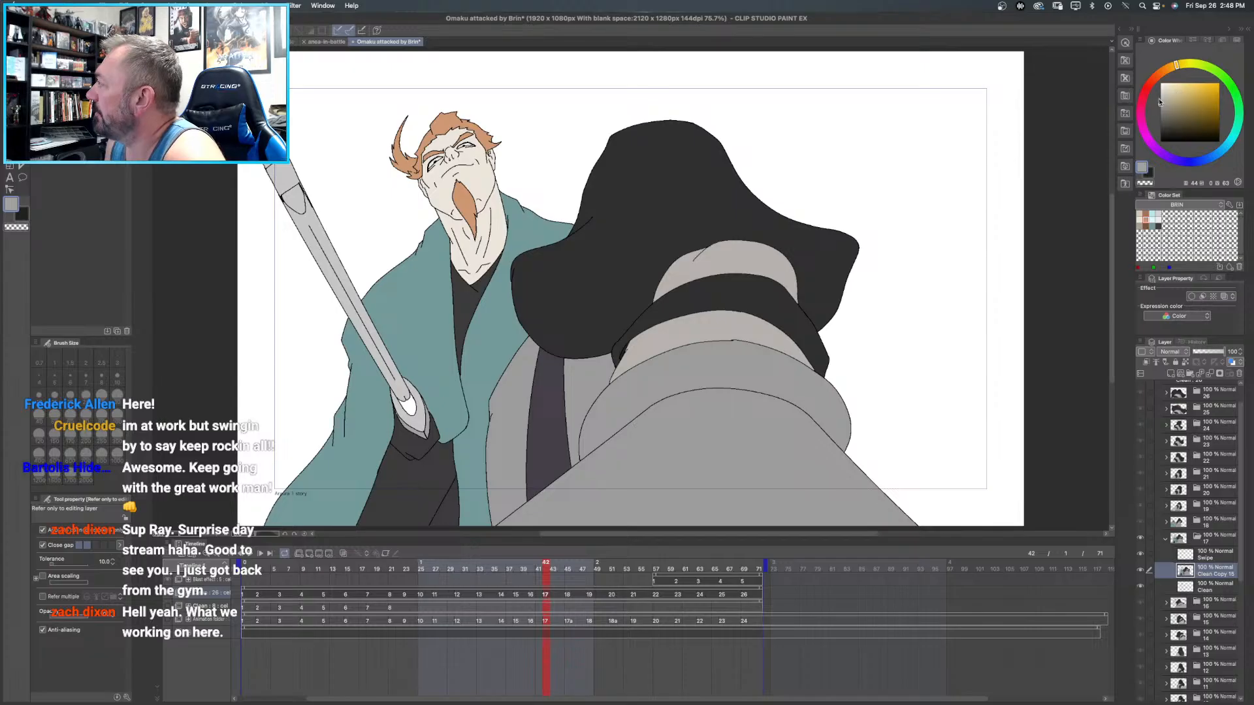
{"action": "left_click_drag", "start_coordinate": [1162, 94], "coordinate": [1153, 98]}
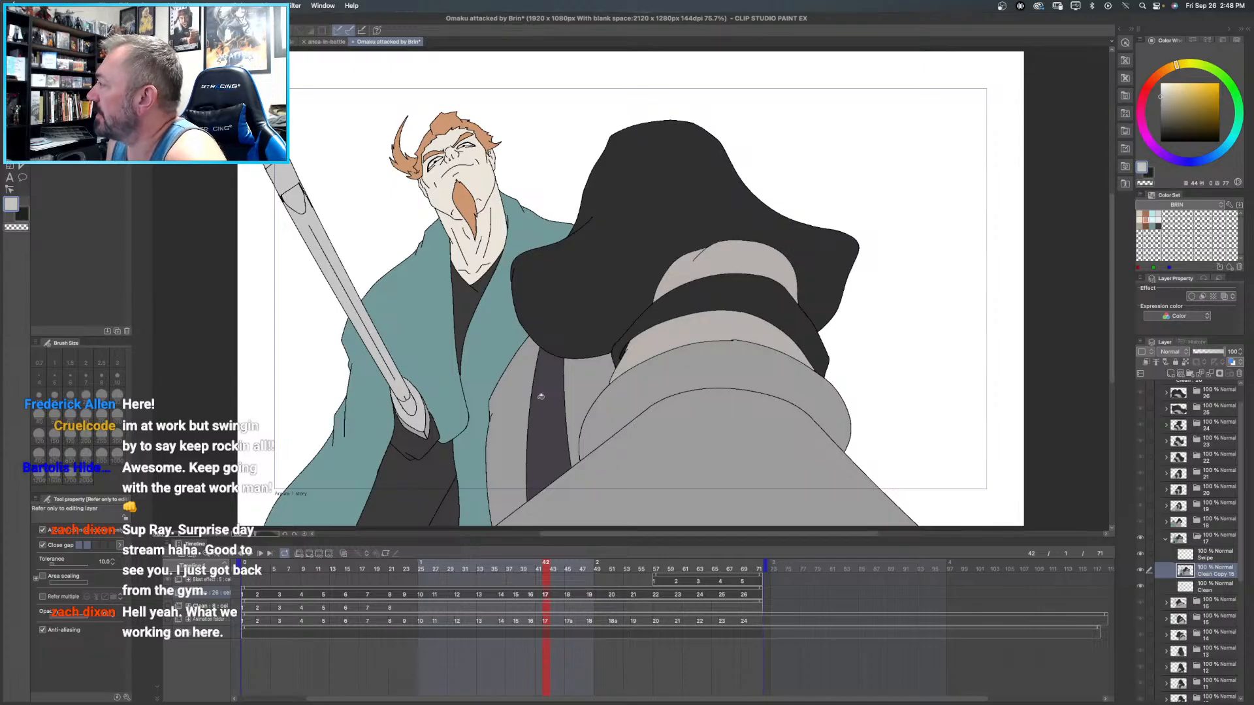
{"action": "left_click_drag", "start_coordinate": [1170, 90], "coordinate": [1172, 86]}
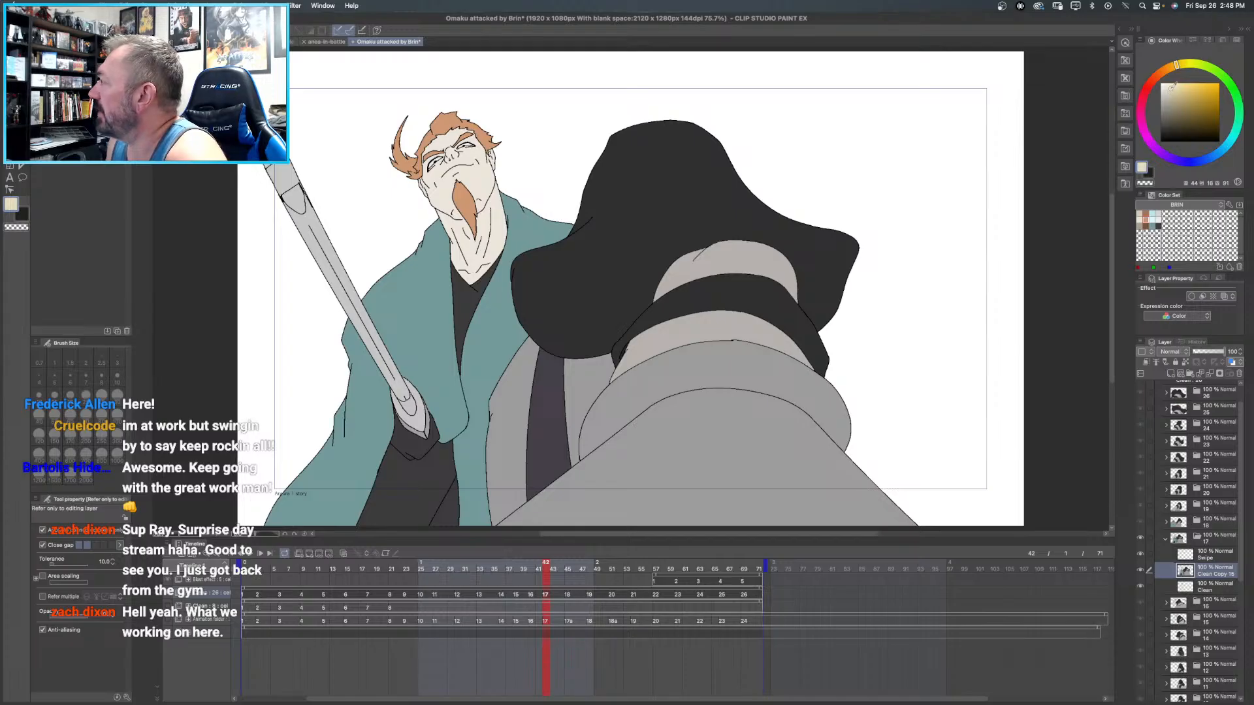
{"action": "left_click", "coordinate": [1170, 85]}
{"action": "left_click", "coordinate": [410, 403]}
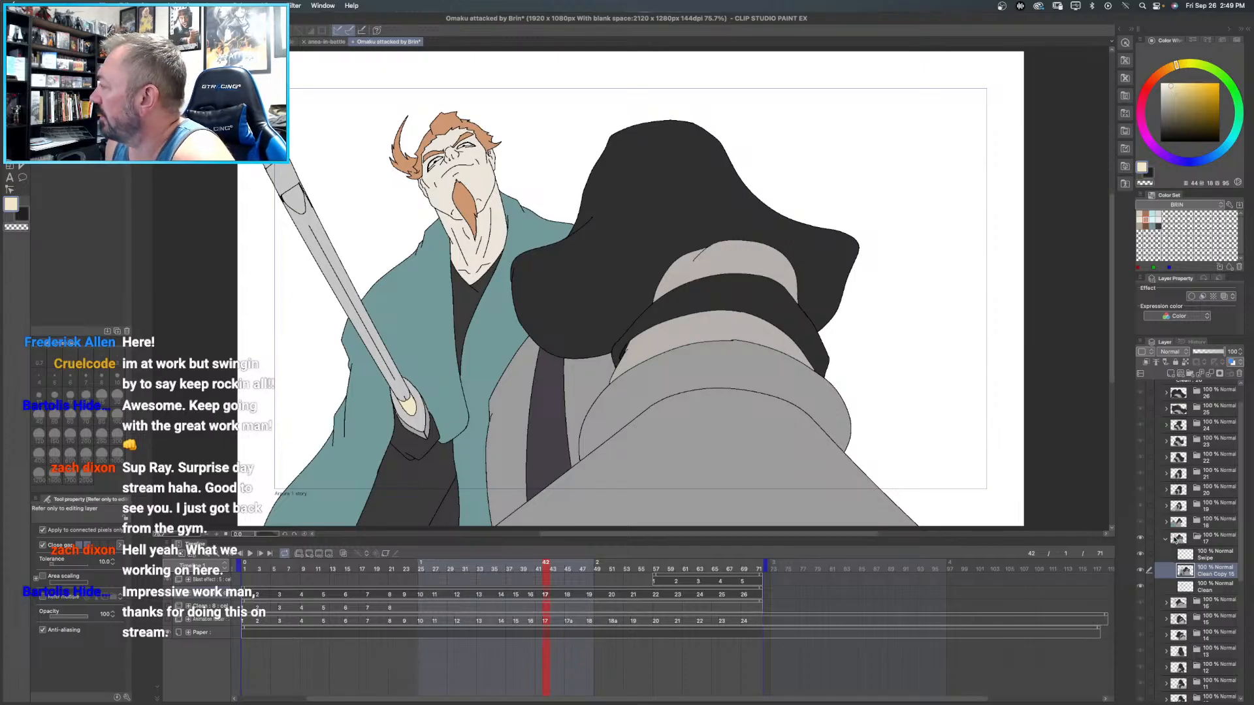
- Collapse frame 17's folder, expand frame 16's folder and select its Clean Copy 14 layer
{"action": "left_click", "coordinate": [1165, 538]}
{"action": "left_click", "coordinate": [1170, 555]}
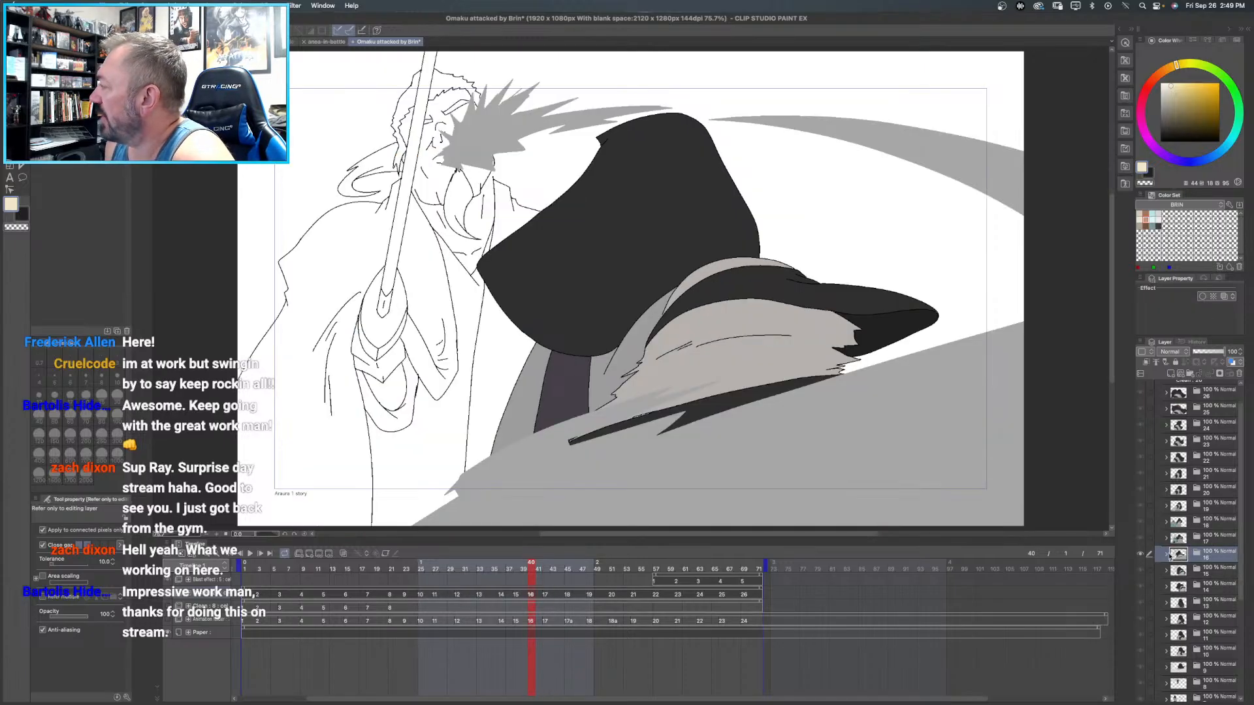
{"action": "left_click", "coordinate": [1166, 554]}
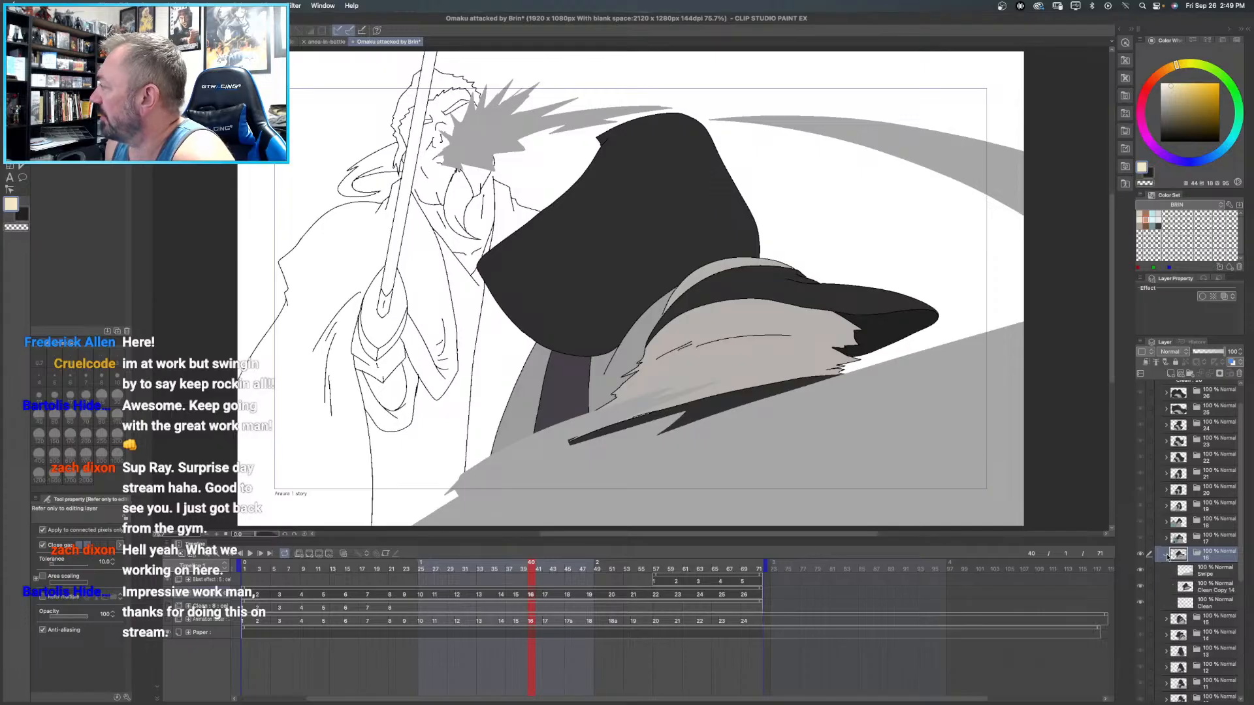
{"action": "left_click", "coordinate": [1208, 592]}
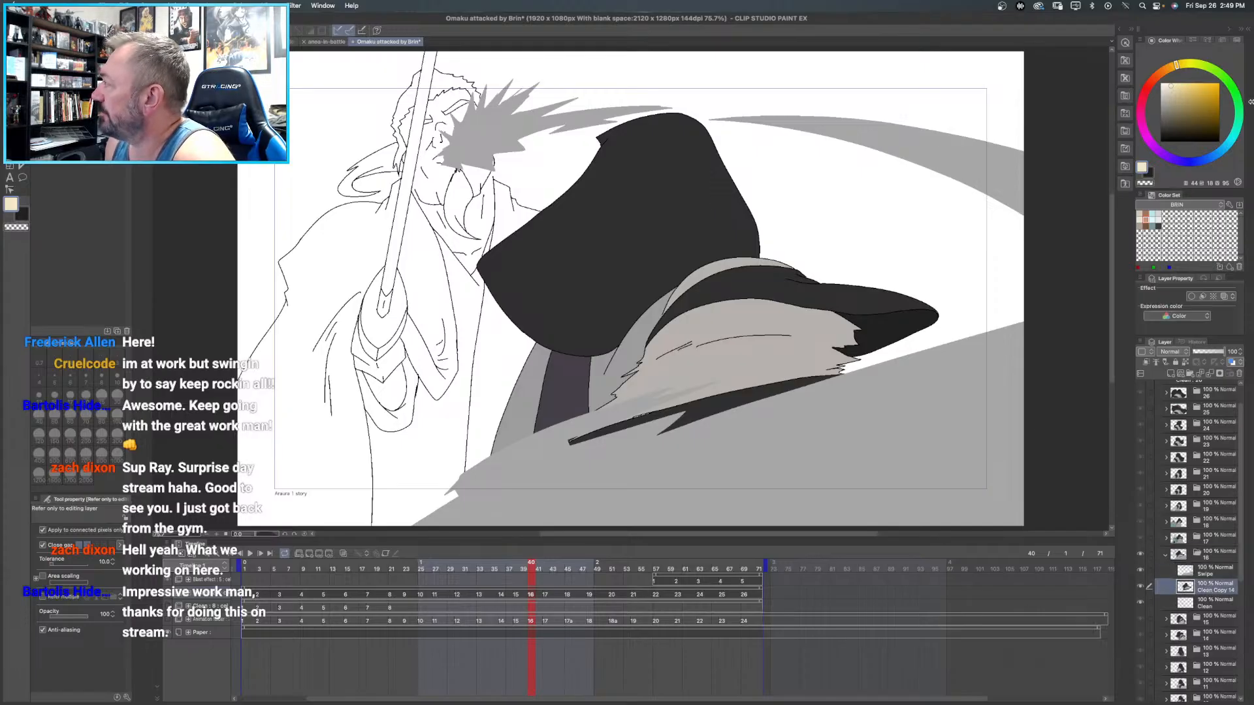
- Try to fill Brin's face in frame 16 with tan from the BRIN color set, and undo the fill
{"action": "left_click", "coordinate": [1142, 218]}
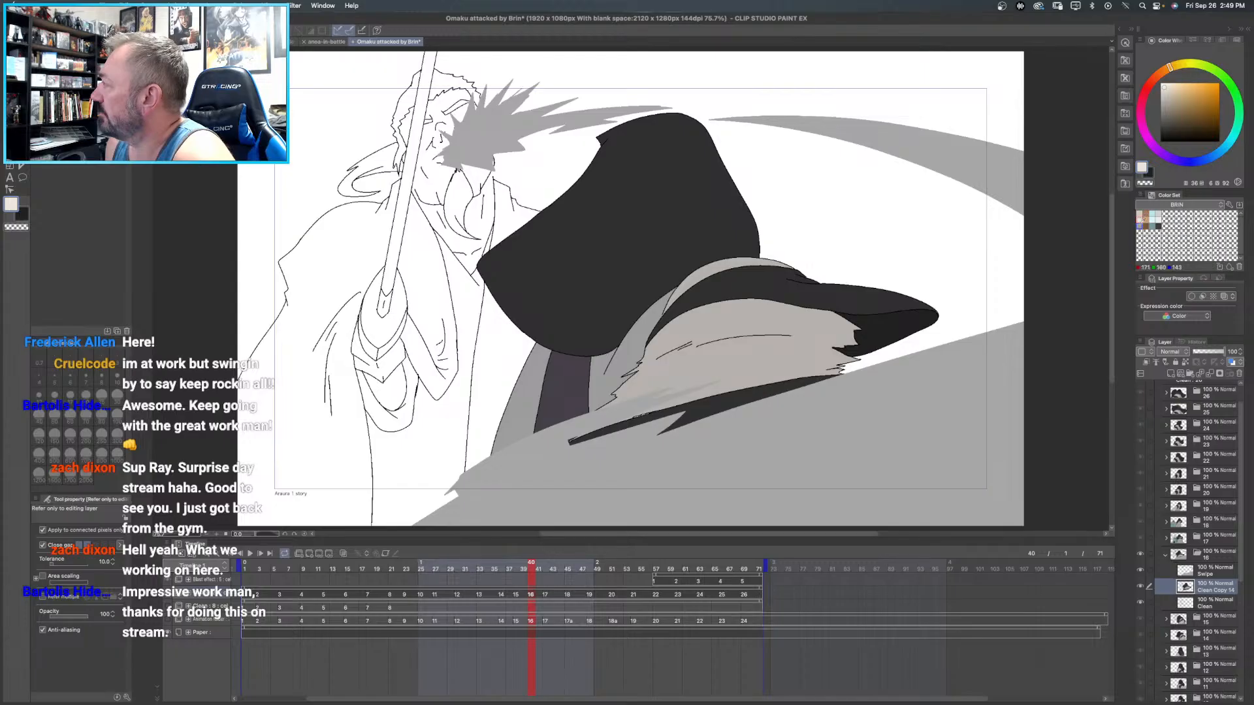
{"action": "left_click", "coordinate": [1139, 225]}
{"action": "left_click", "coordinate": [445, 96]}
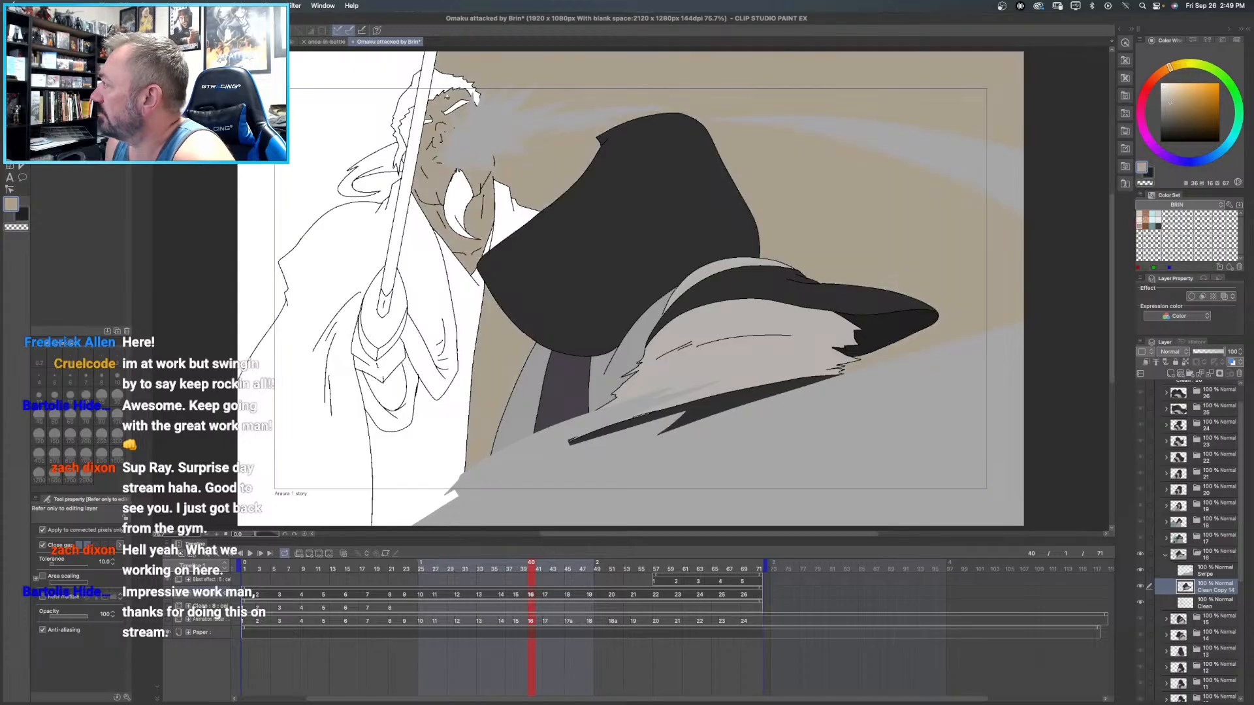
{"action": "key", "text": "super+z"}
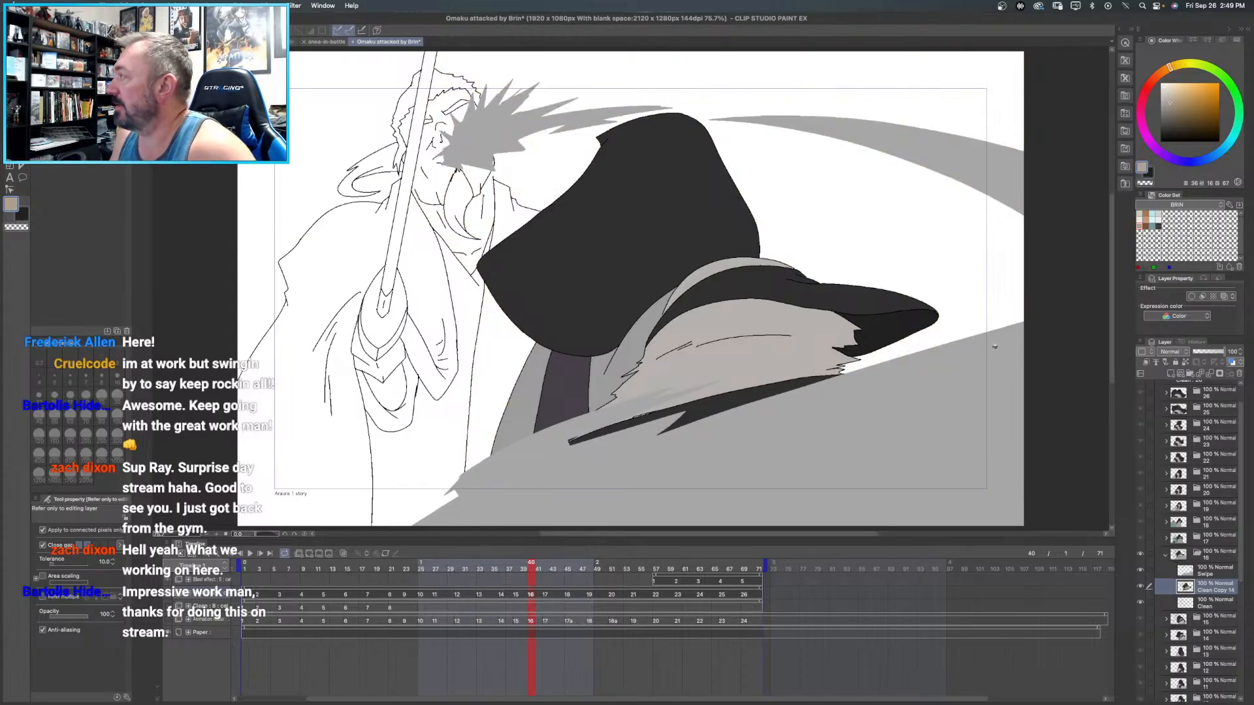
- Hide frame 16's Swipe layer, try the tan fill on Brin's face again and undo it
{"action": "left_click", "coordinate": [1141, 571]}
{"action": "left_click", "coordinate": [472, 118]}
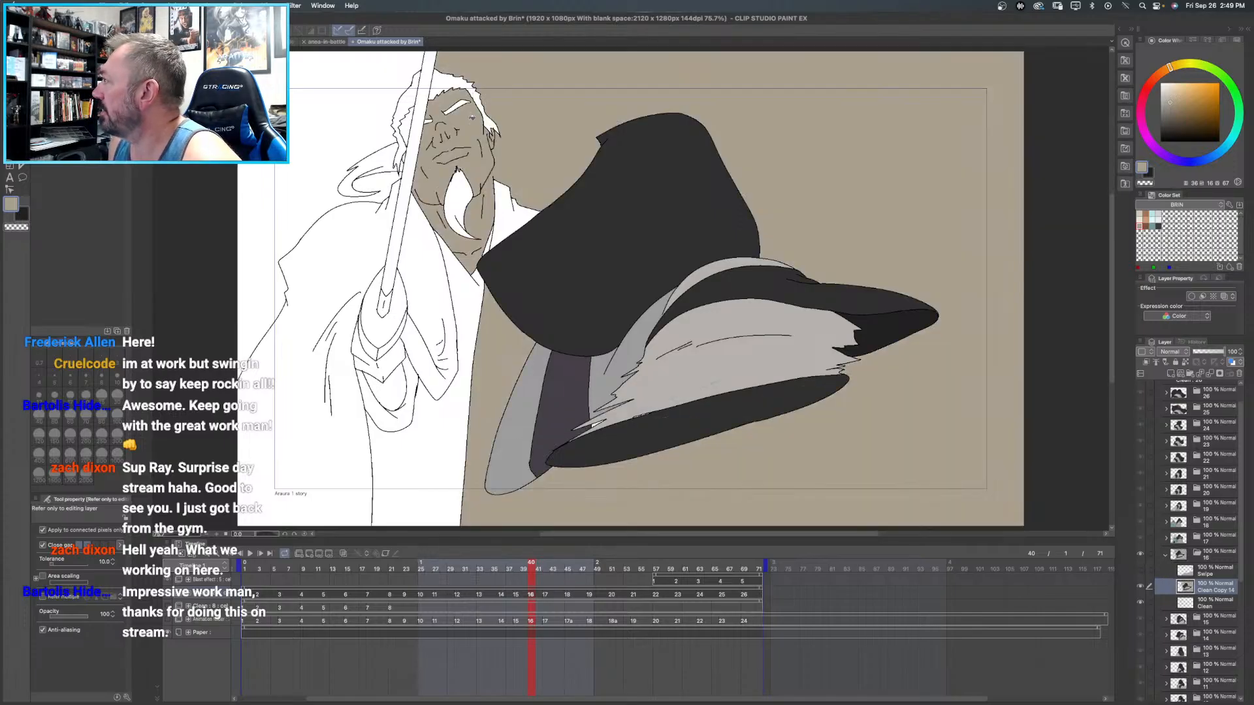
{"action": "key", "text": "super+z"}
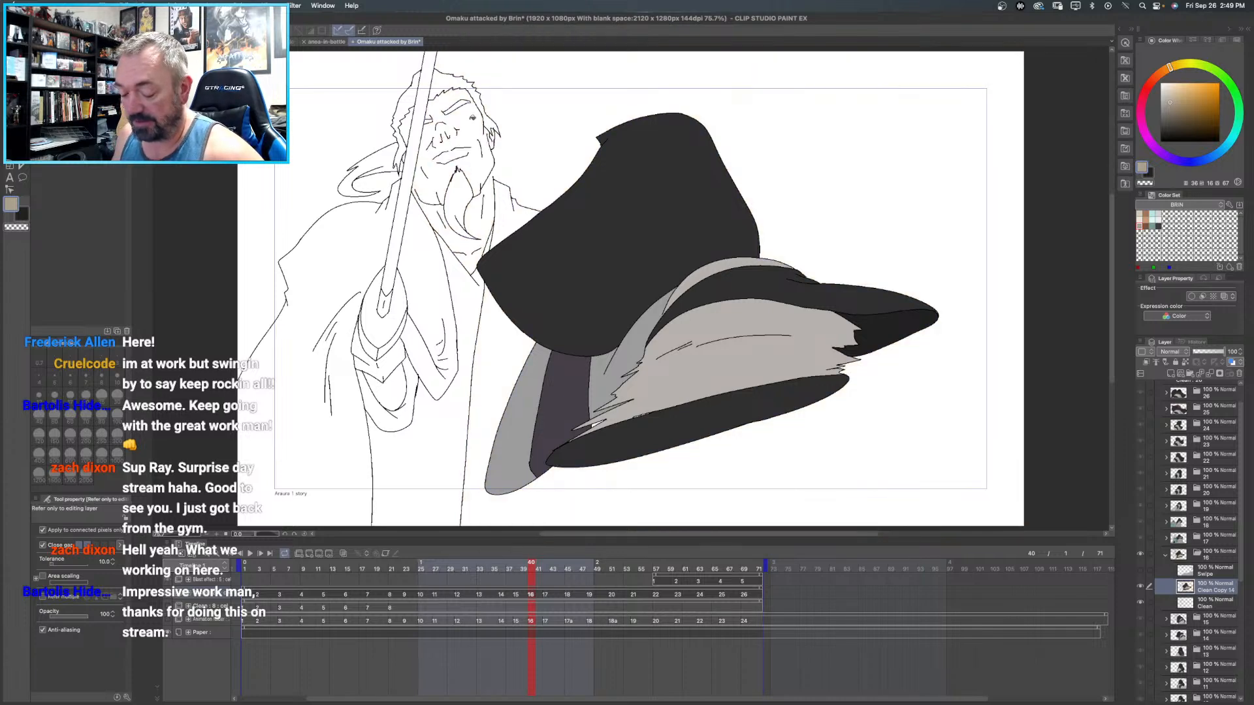
- Close the line-art gap between Brin's jaw and coat collar in frame 16 with a short black Curve line
{"action": "key", "text": "super+space"}
{"action": "left_click", "coordinate": [504, 171]}
{"action": "left_click", "coordinate": [504, 171]}
{"action": "left_click", "coordinate": [504, 171]}
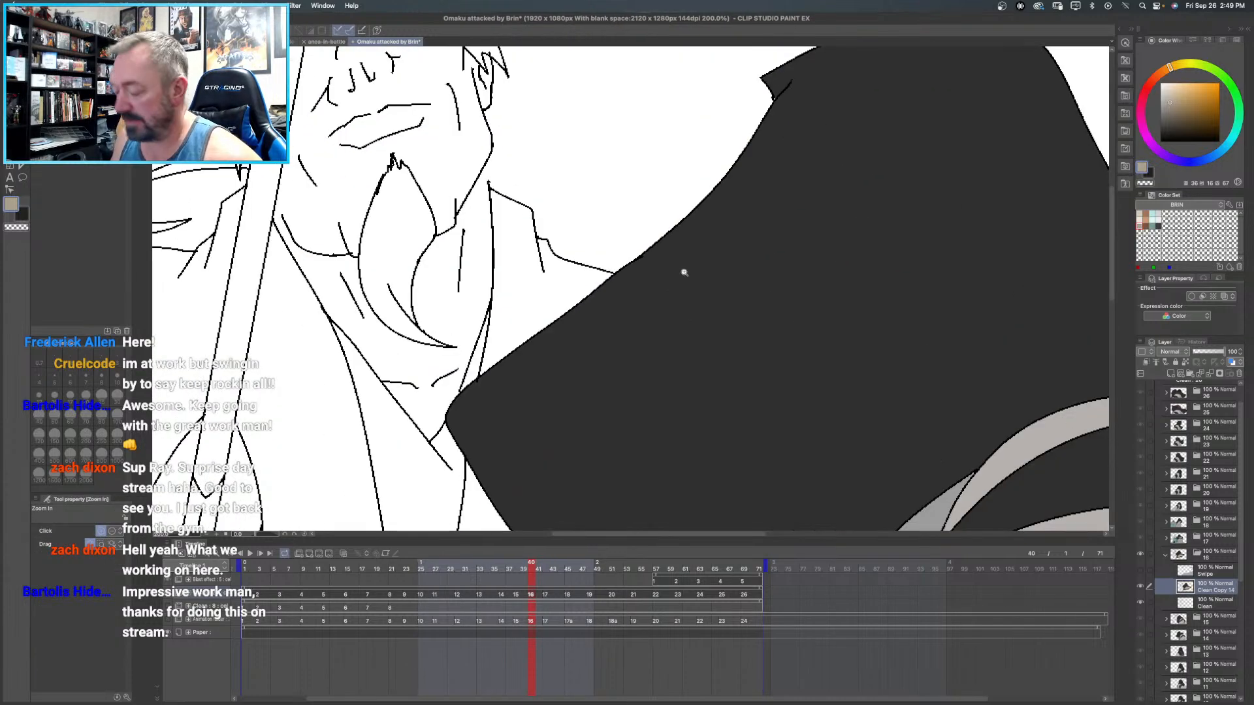
{"action": "left_click", "coordinate": [1131, 159]}
{"action": "key", "text": "i"}
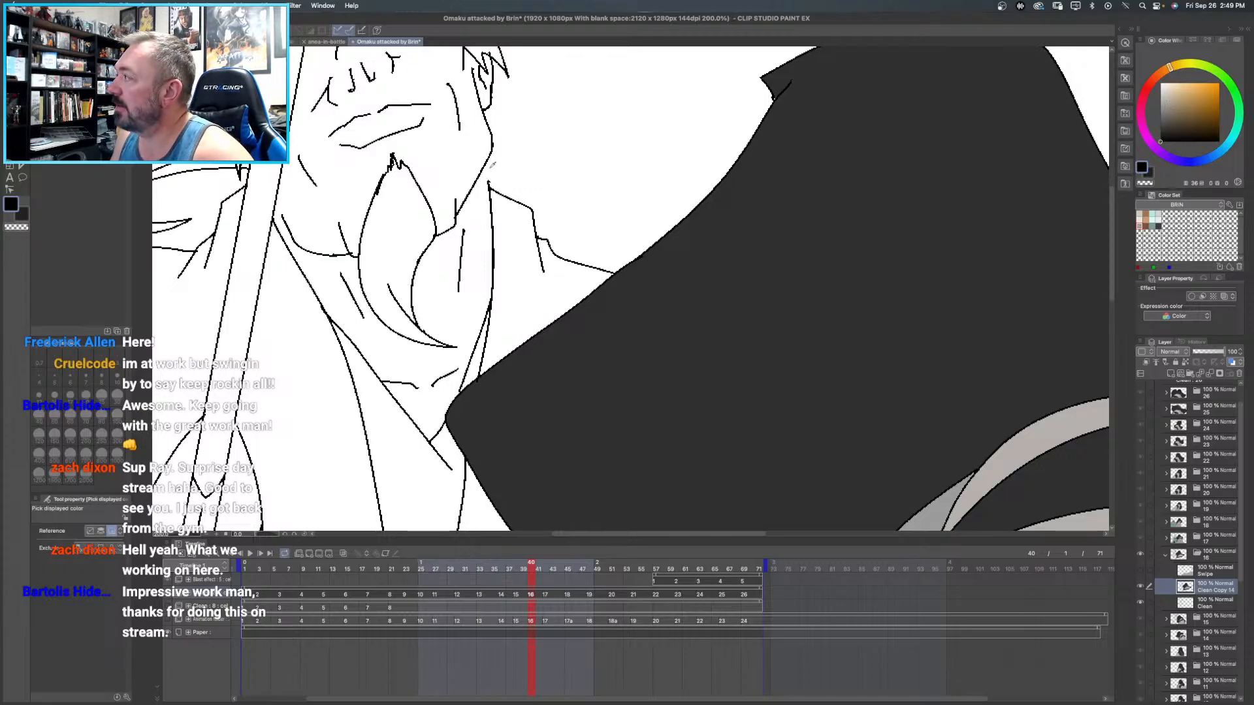
{"action": "key", "text": "u"}
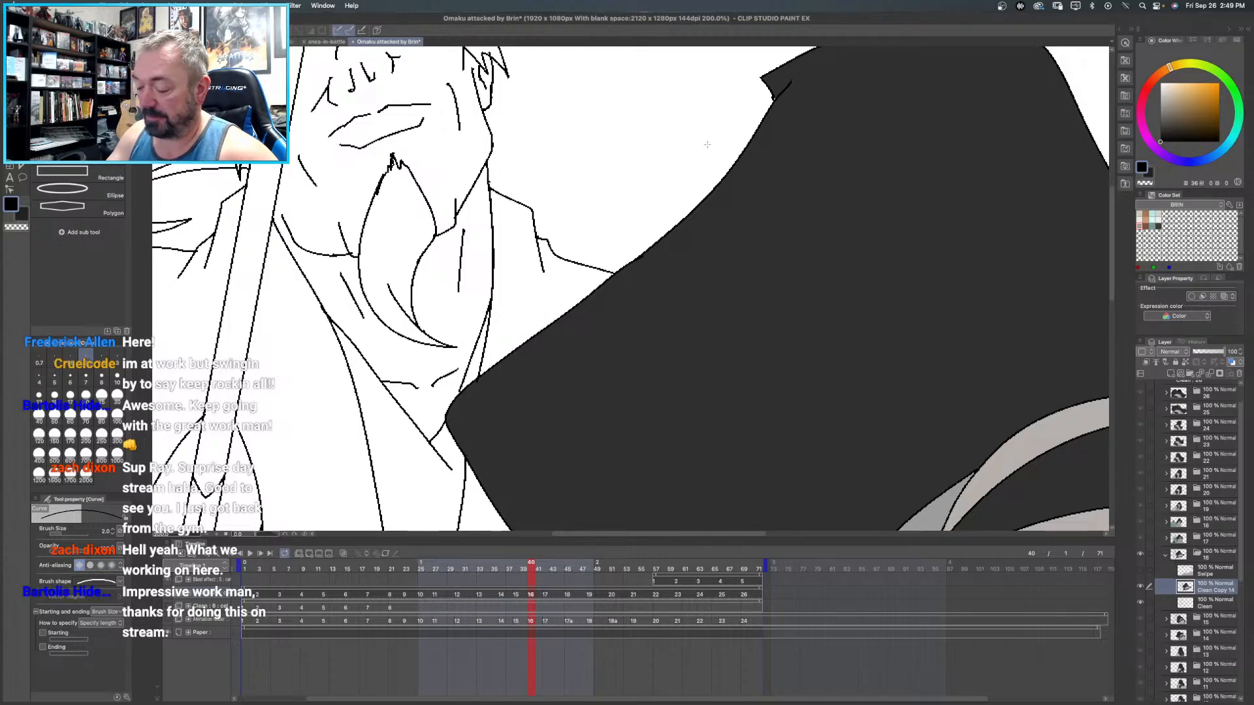
{"action": "key", "text": "super+0"}
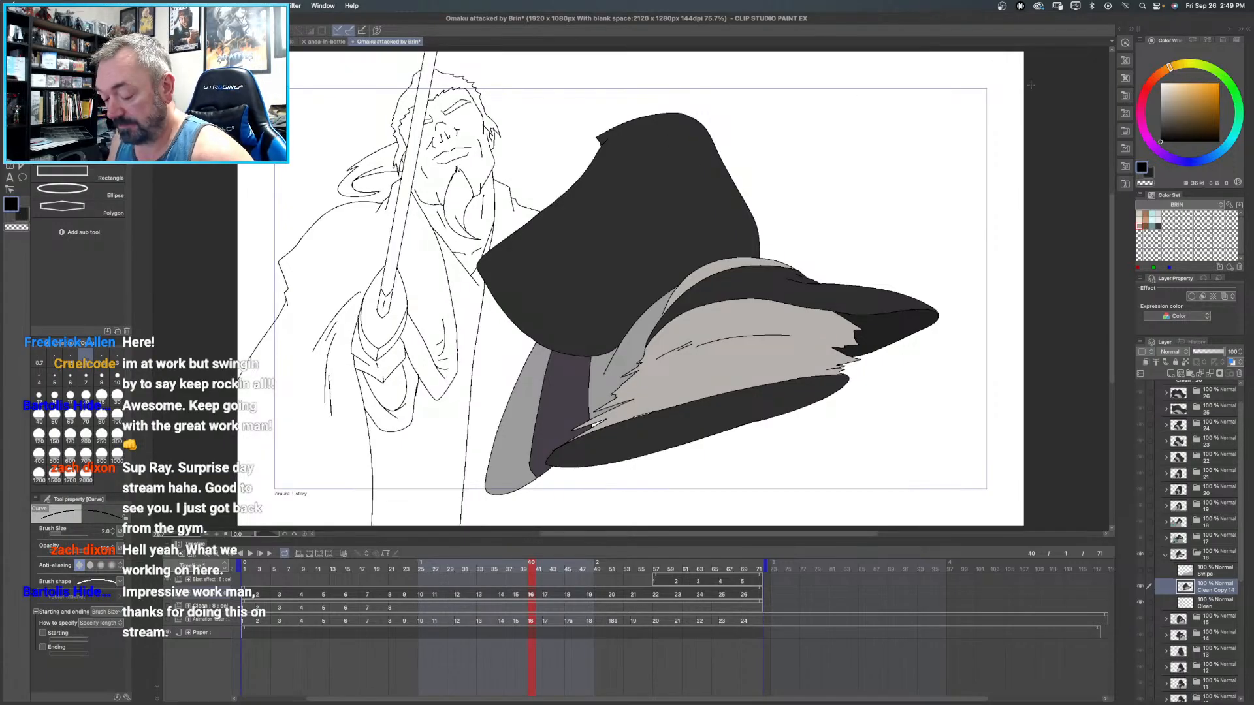
- Fill Brin's face and neck in frame 16 with the pale cream skin color from the BRIN color set
{"action": "key", "text": "g"}
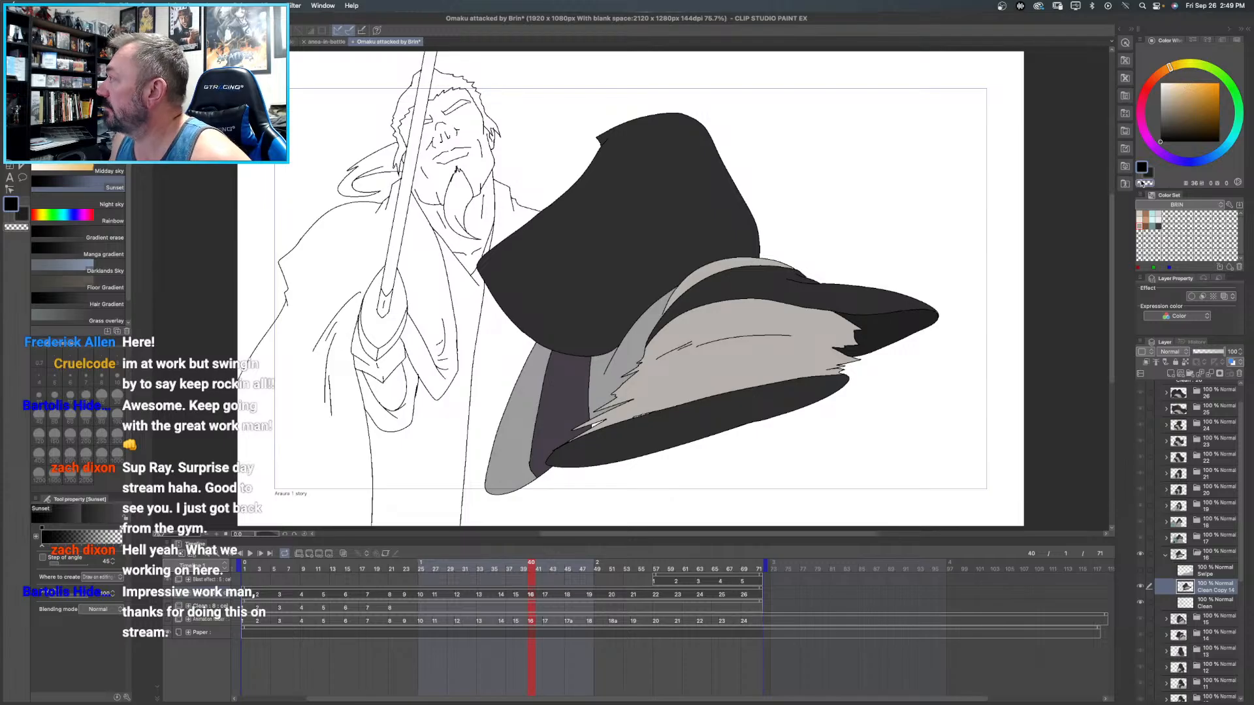
{"action": "left_click", "coordinate": [1140, 222]}
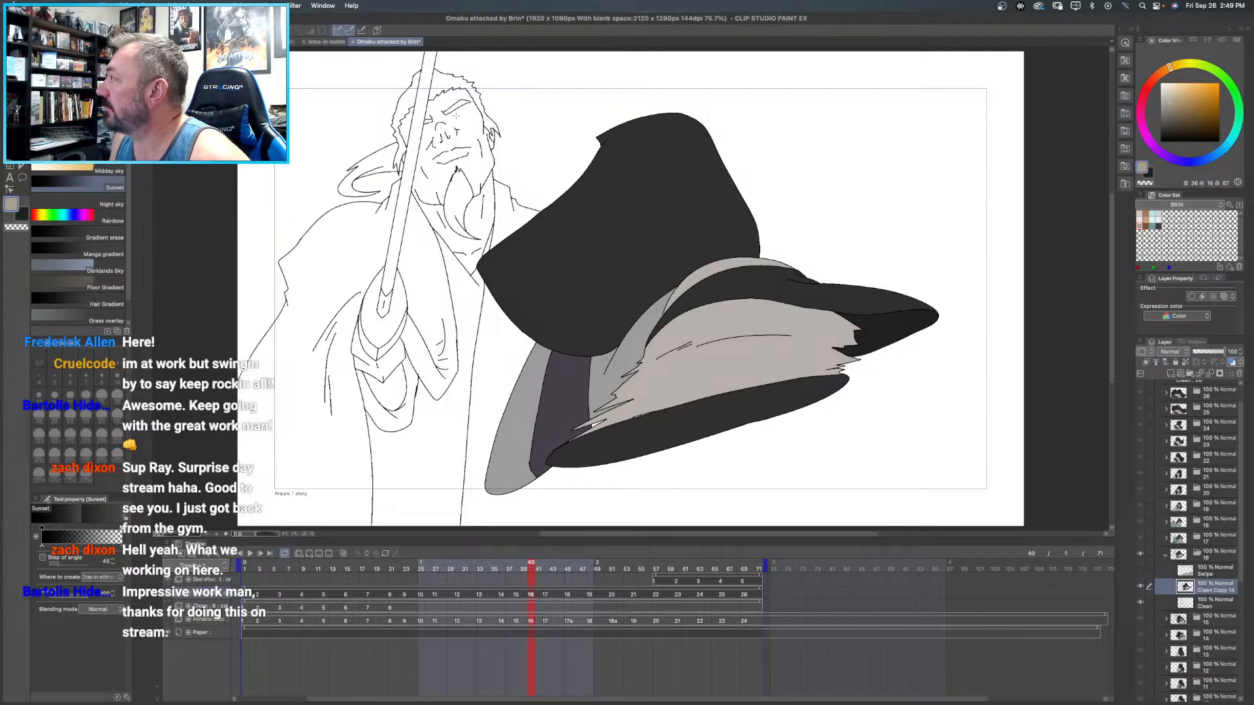
{"action": "key", "text": "g"}
{"action": "left_click", "coordinate": [473, 122]}
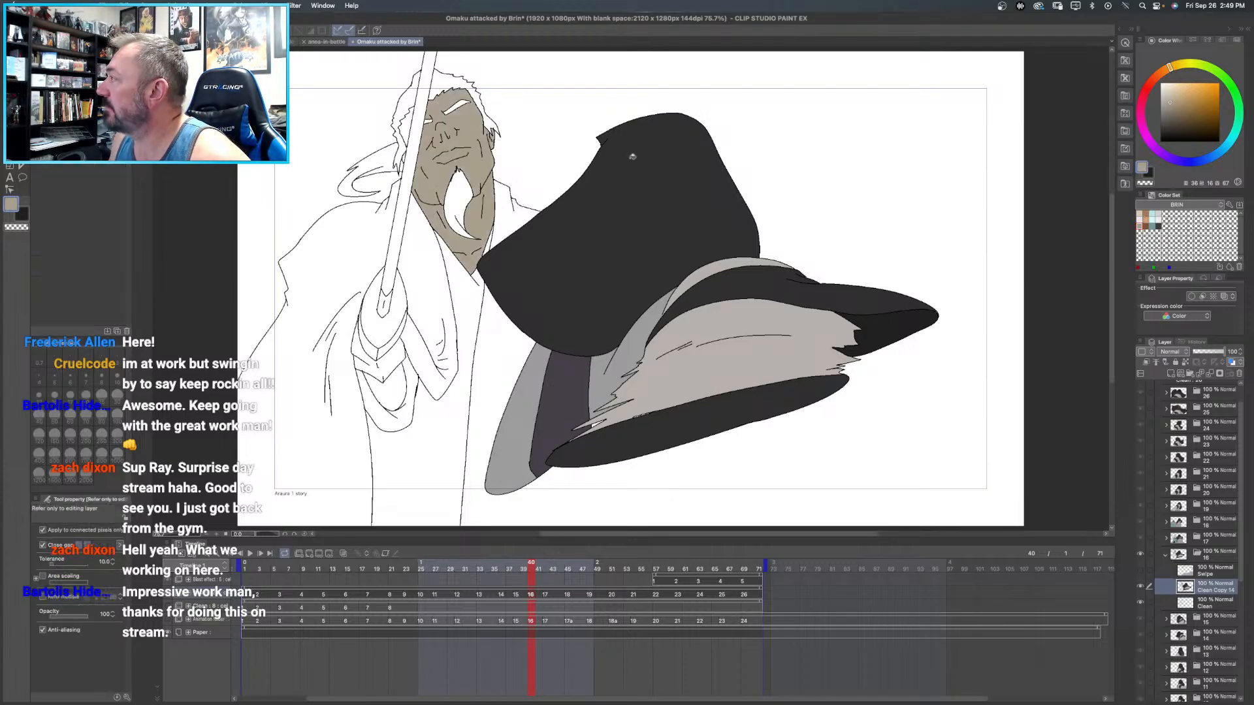
{"action": "left_click", "coordinate": [1142, 216]}
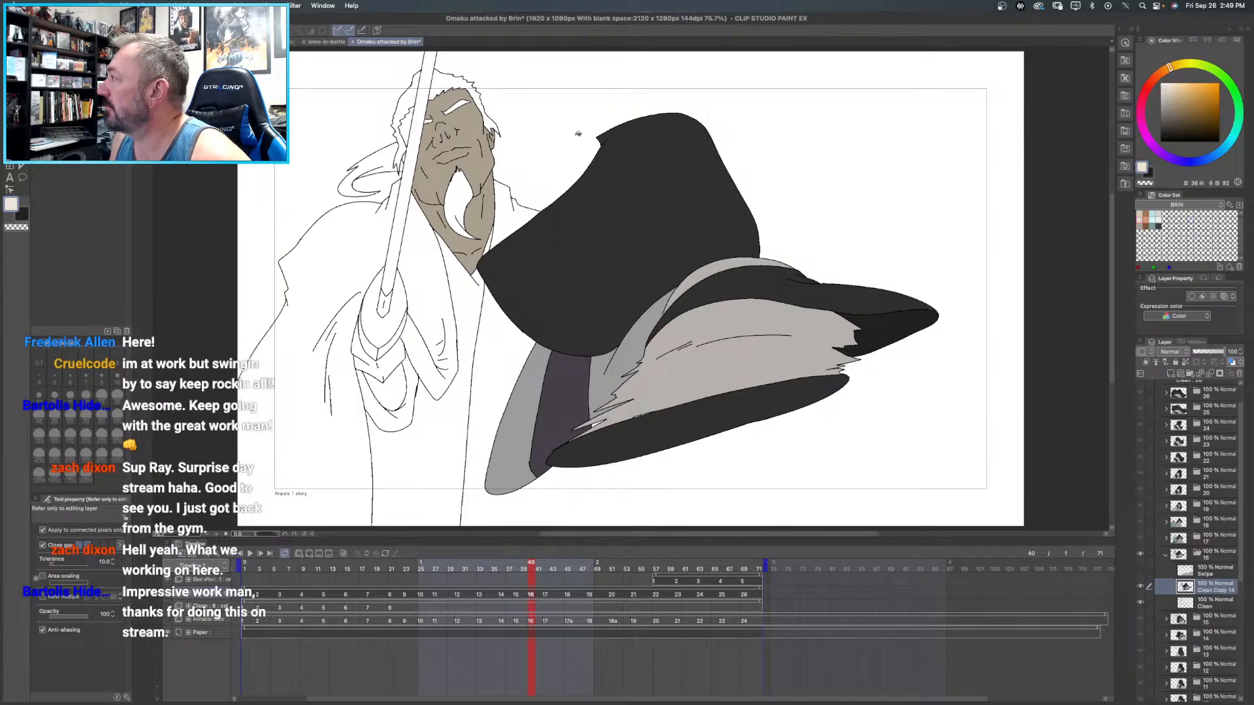
{"action": "left_click", "coordinate": [462, 121]}
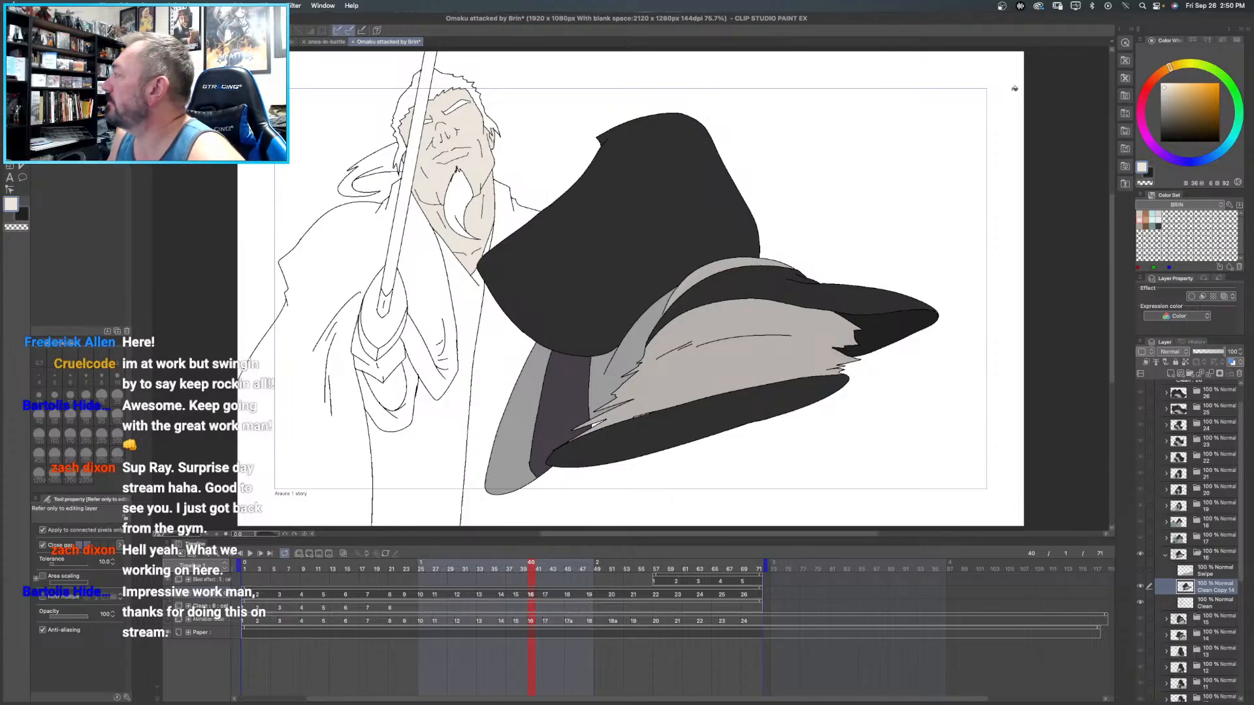
- Fill Brin's hair, ponytail, goatee and eyebrows in frame 16 with the orange-brown from the BRIN color set
{"action": "left_click", "coordinate": [1147, 218]}
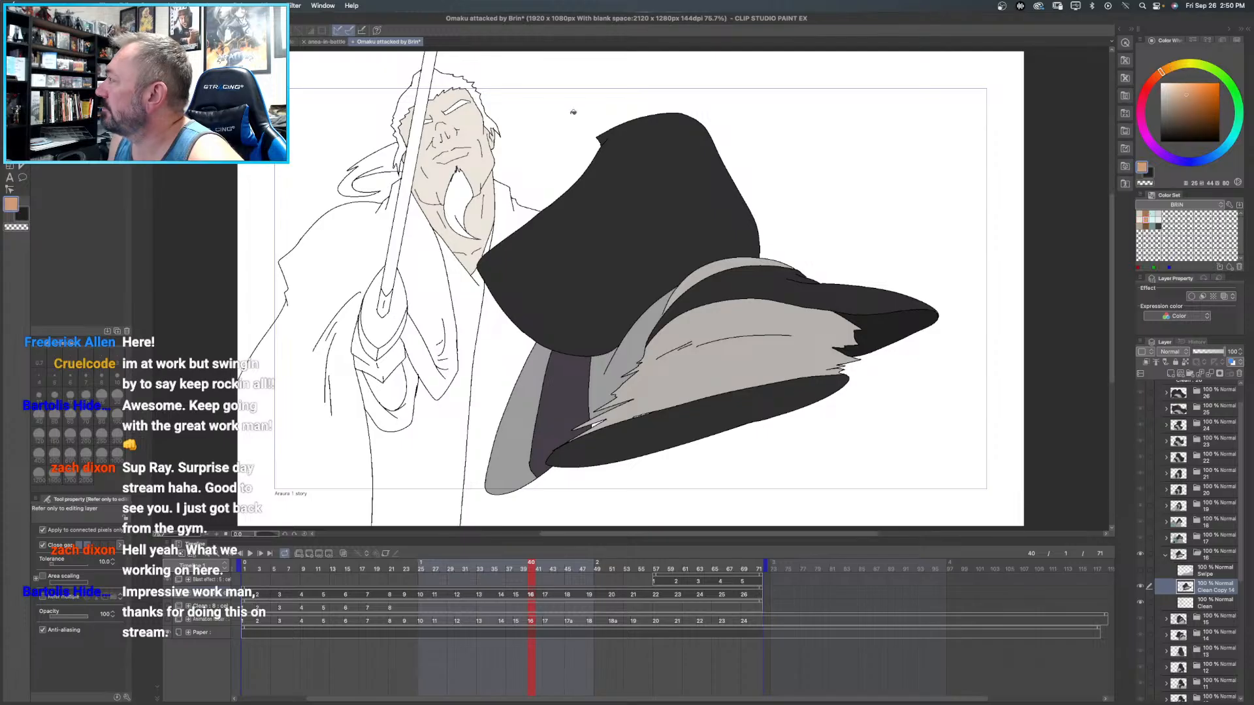
{"action": "left_click", "coordinate": [436, 80]}
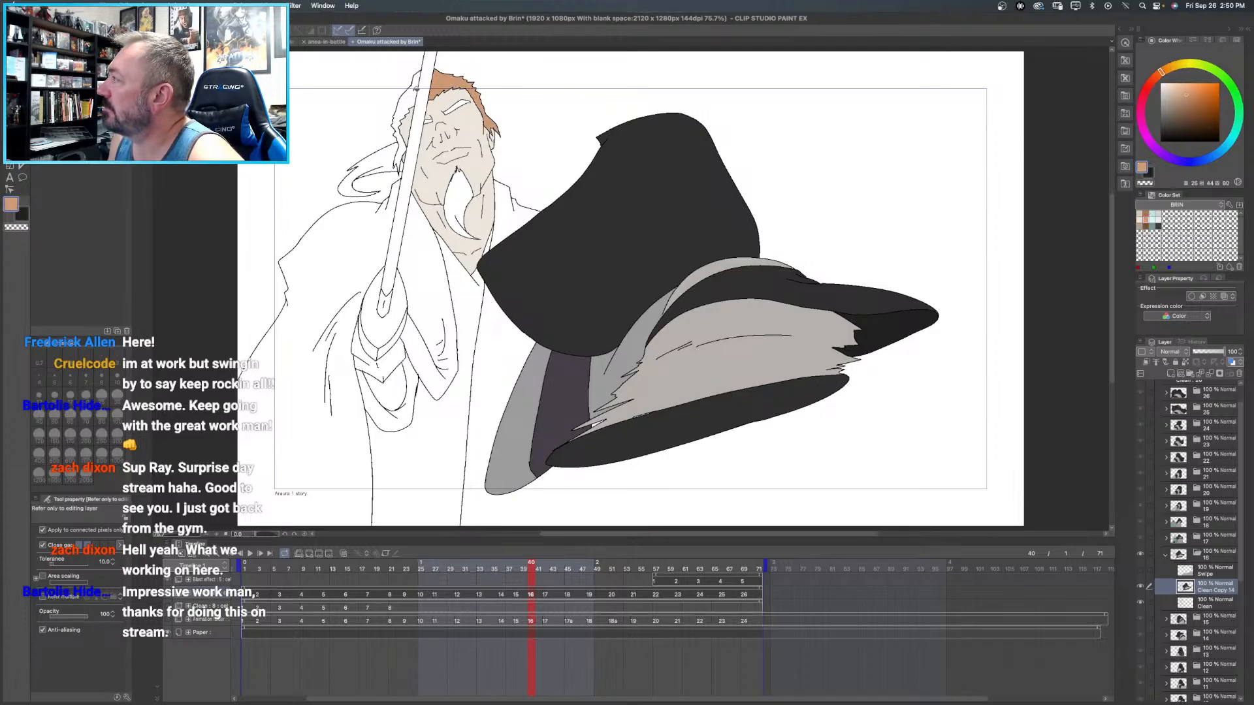
{"action": "left_click", "coordinate": [401, 160]}
{"action": "left_click", "coordinate": [382, 161]}
{"action": "left_click", "coordinate": [455, 200]}
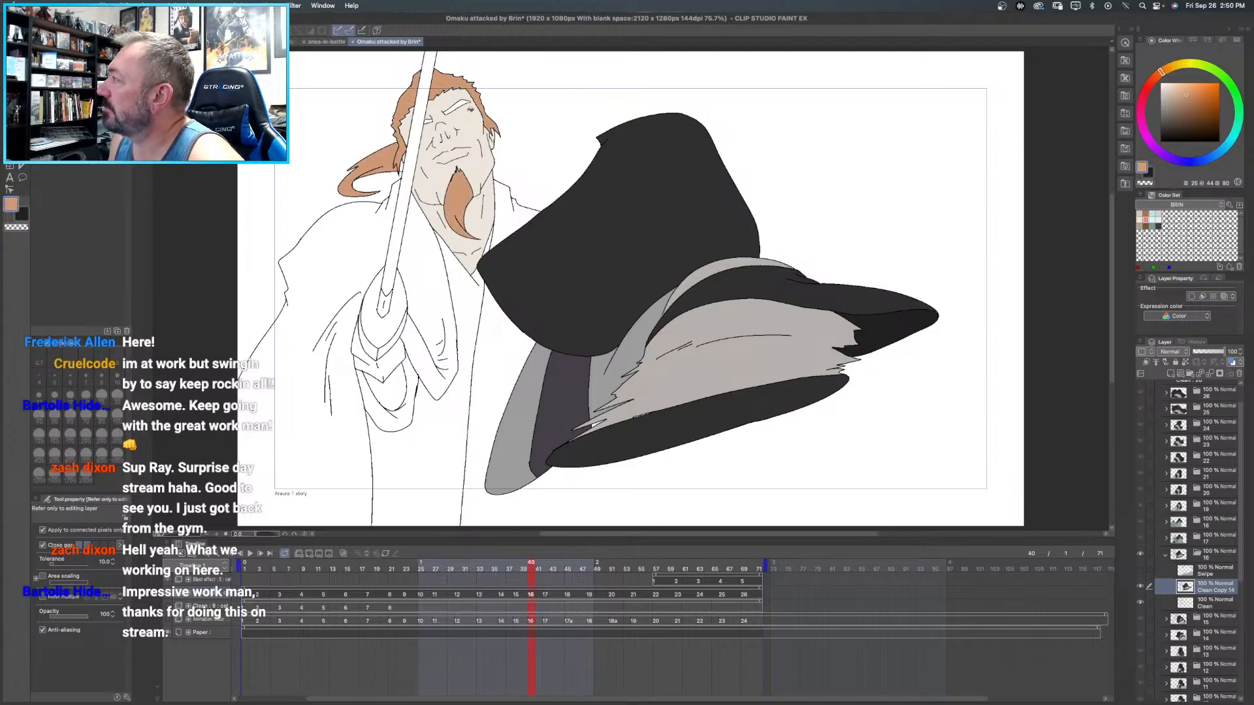
{"action": "left_click", "coordinate": [457, 106]}
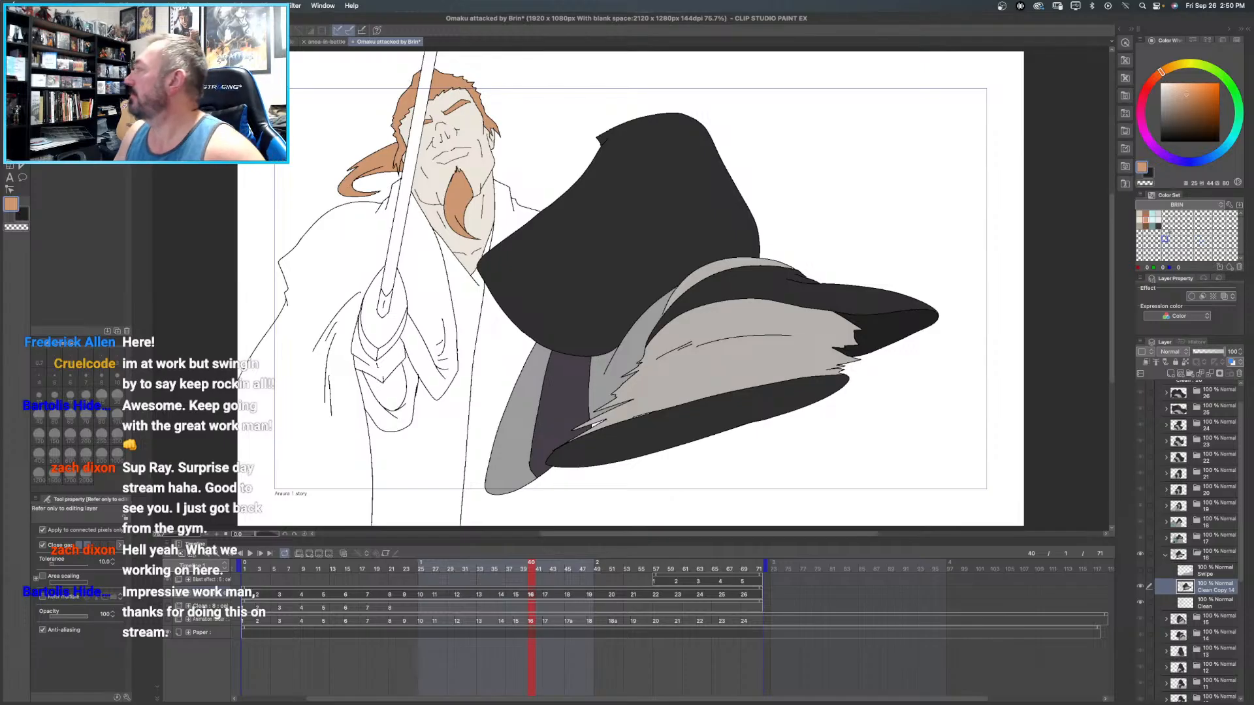
- Fill the lapel and sleeve side of Brin's coat with teal, and undo the fill tried on the open area beneath the hat
{"action": "left_click", "coordinate": [1153, 222]}
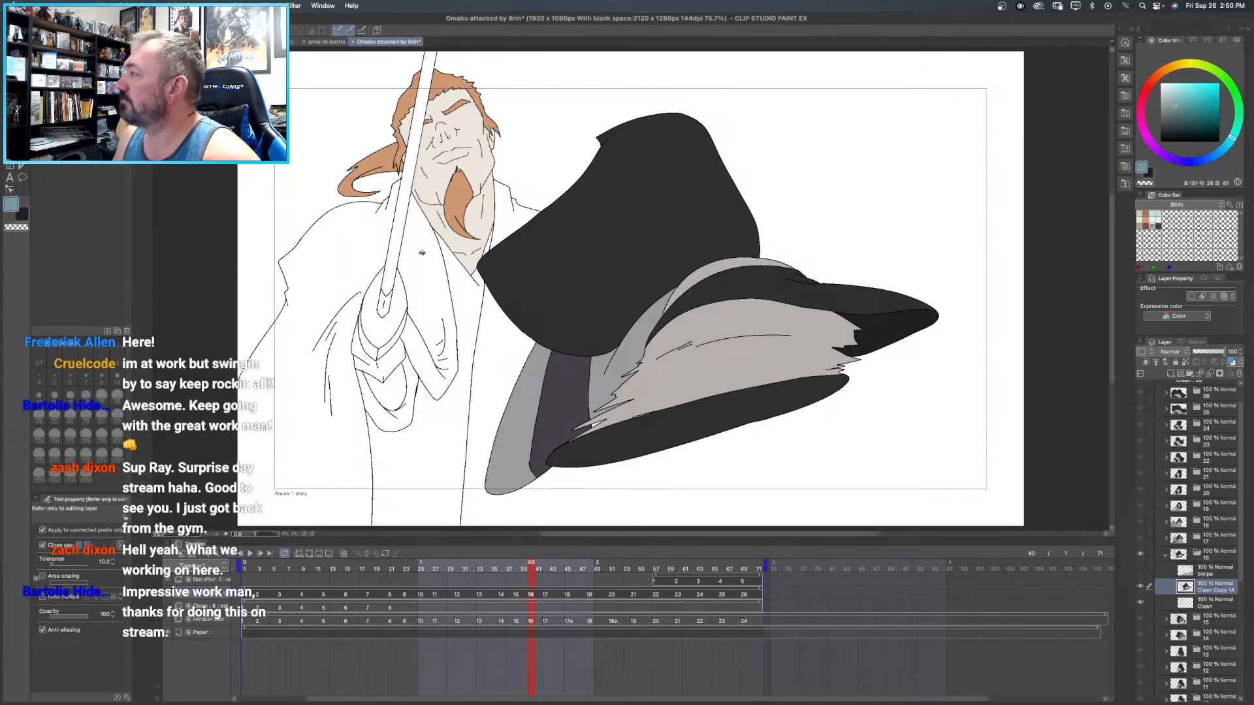
{"action": "left_click", "coordinate": [413, 255]}
{"action": "left_click", "coordinate": [318, 264]}
{"action": "left_click", "coordinate": [502, 351]}
{"action": "key", "text": "super+z"}
{"action": "scroll", "coordinate": [597, 221], "scroll_direction": "down", "scroll_amount": 5}
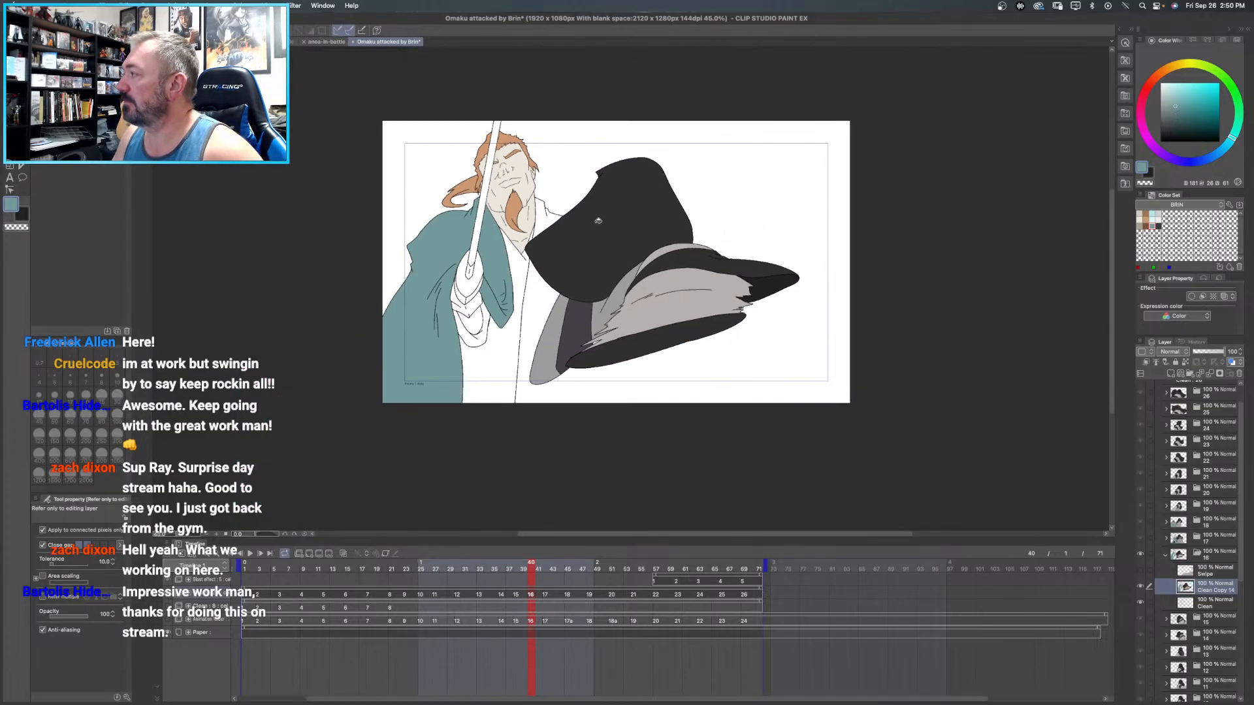
{"action": "scroll", "coordinate": [598, 221], "scroll_direction": "up", "scroll_amount": 4}
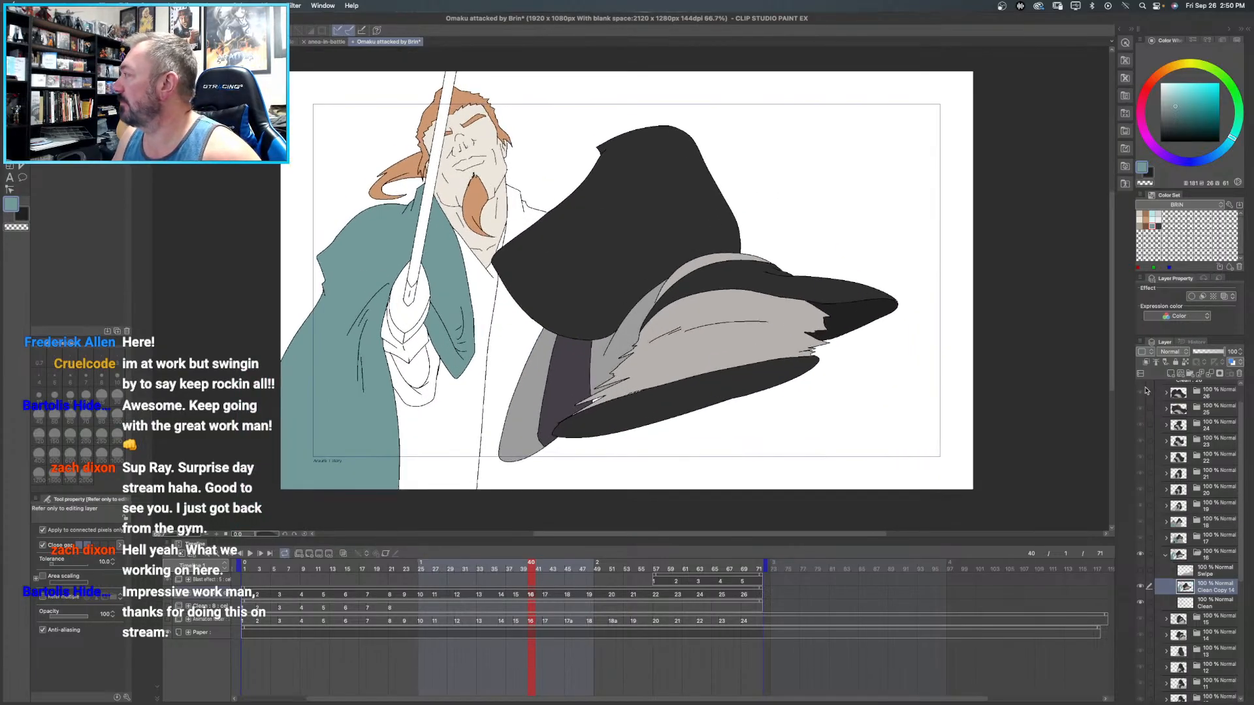
- Draw the missing coat edge as a black Curve line from the hat brim's underside down past the canvas edge
{"action": "left_click", "coordinate": [1140, 570]}
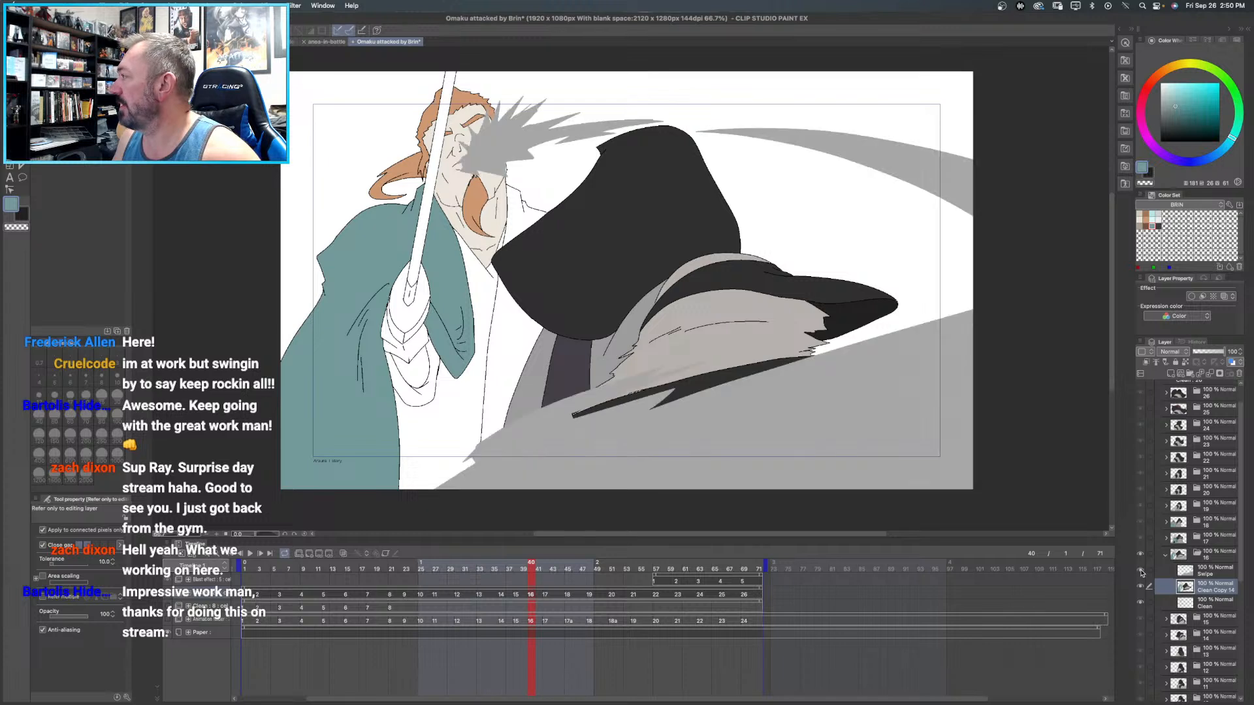
{"action": "left_click", "coordinate": [1141, 571]}
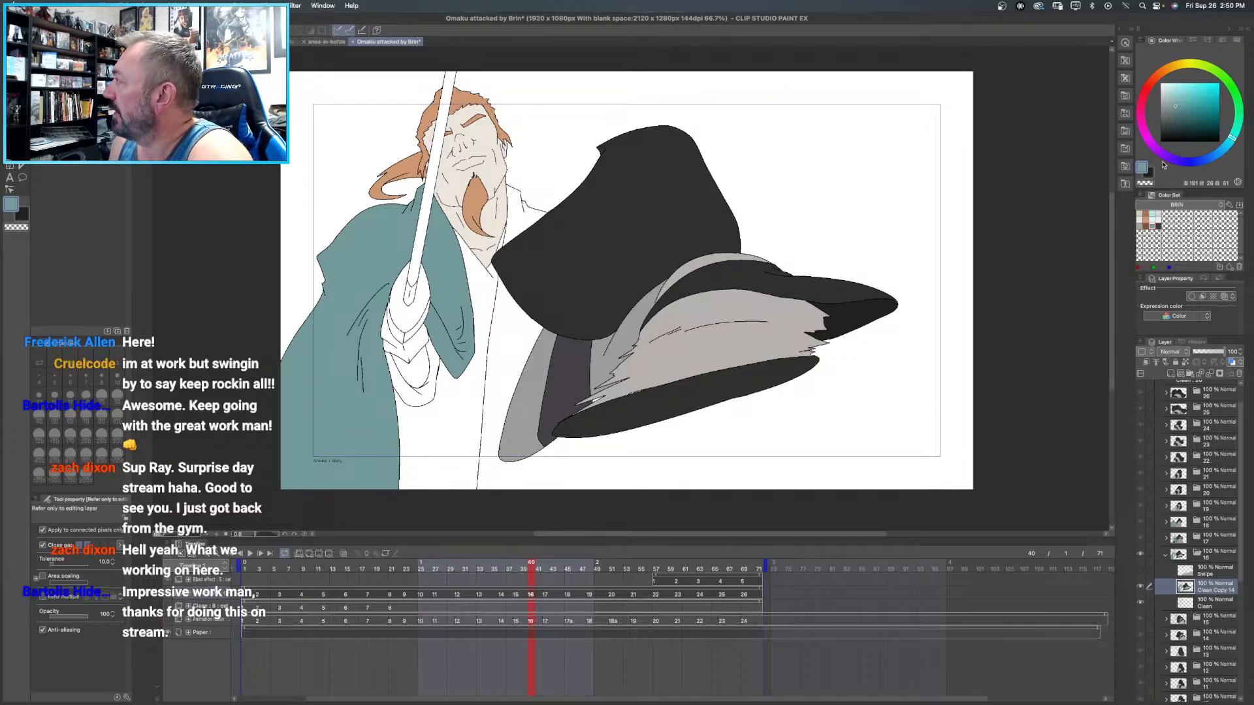
{"action": "left_click_drag", "start_coordinate": [1163, 120], "coordinate": [1159, 141]}
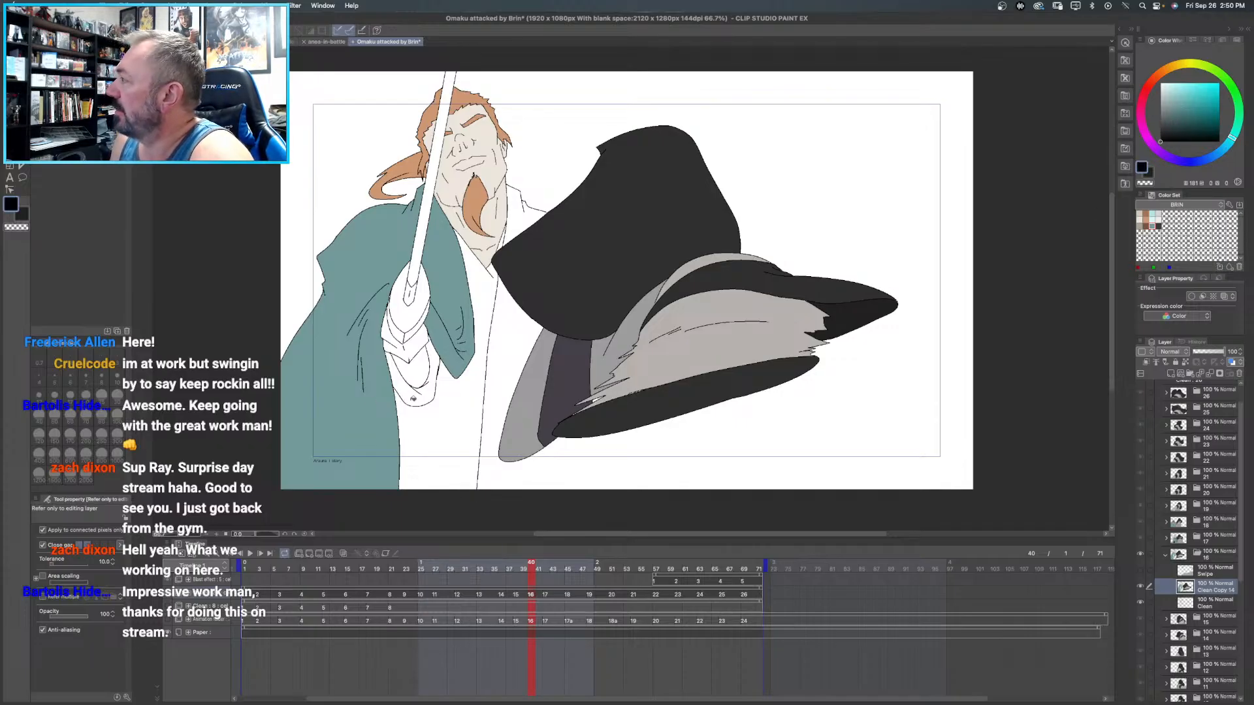
{"action": "scroll", "coordinate": [578, 431], "scroll_direction": "down", "scroll_amount": 3}
{"action": "scroll", "coordinate": [578, 431], "scroll_direction": "up", "scroll_amount": 10}
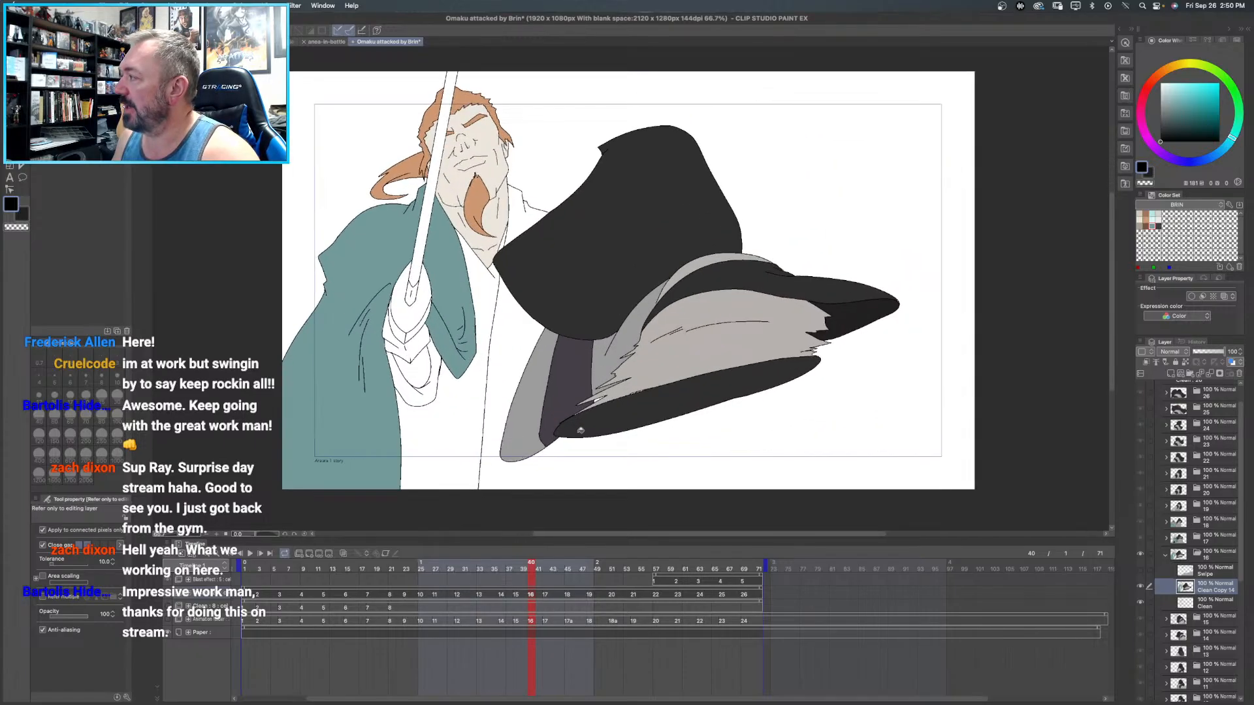
{"action": "left_click_drag", "start_coordinate": [642, 425], "coordinate": [462, 271]}
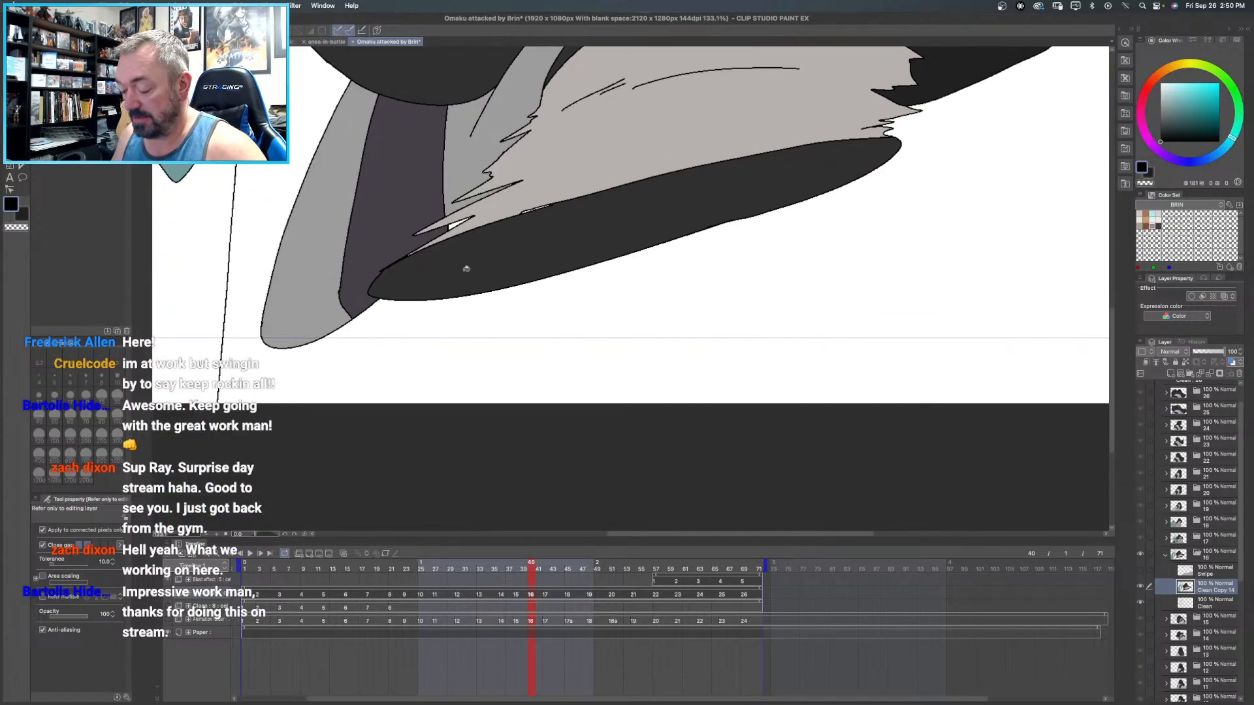
{"action": "key", "text": "u"}
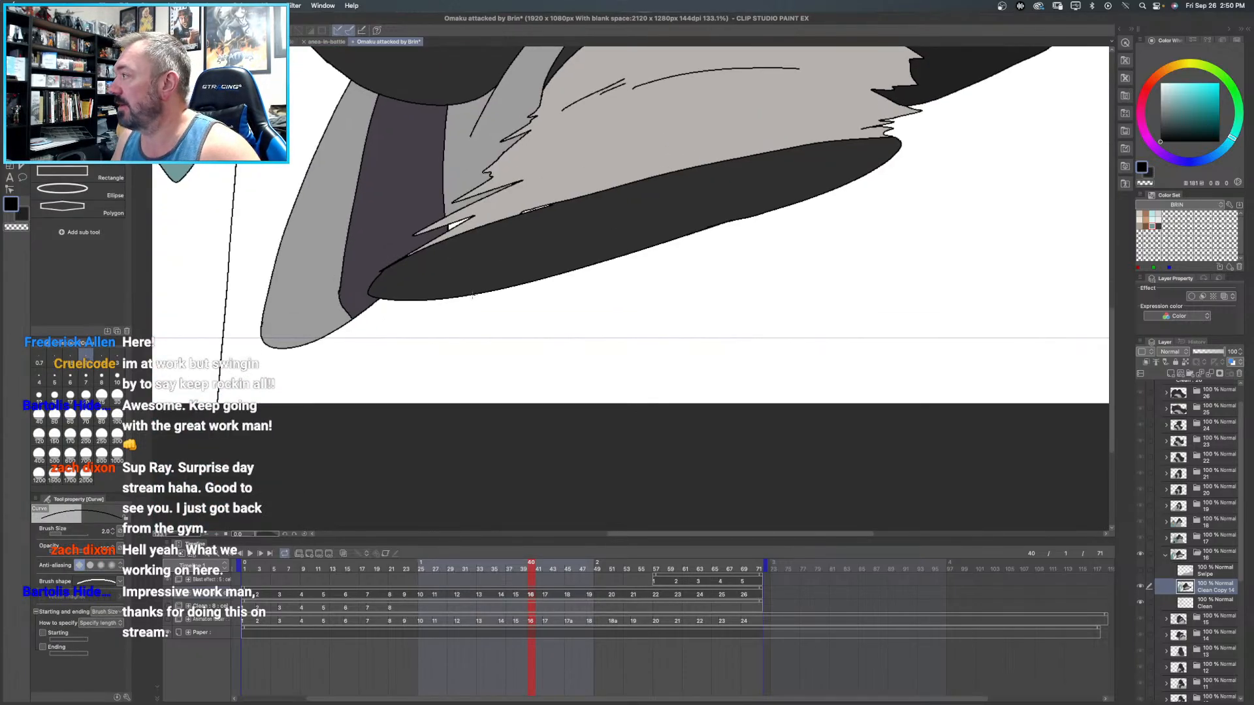
{"action": "left_click_drag", "start_coordinate": [472, 295], "coordinate": [459, 432]}
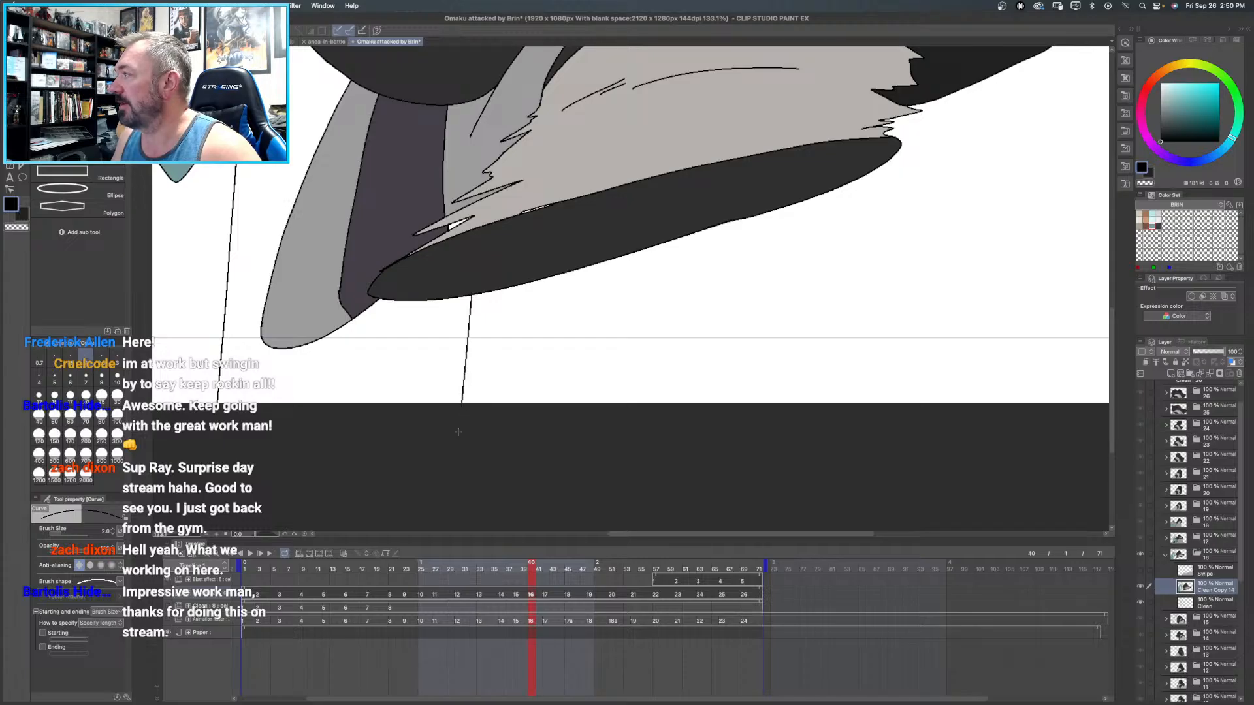
{"action": "key", "text": "super+0"}
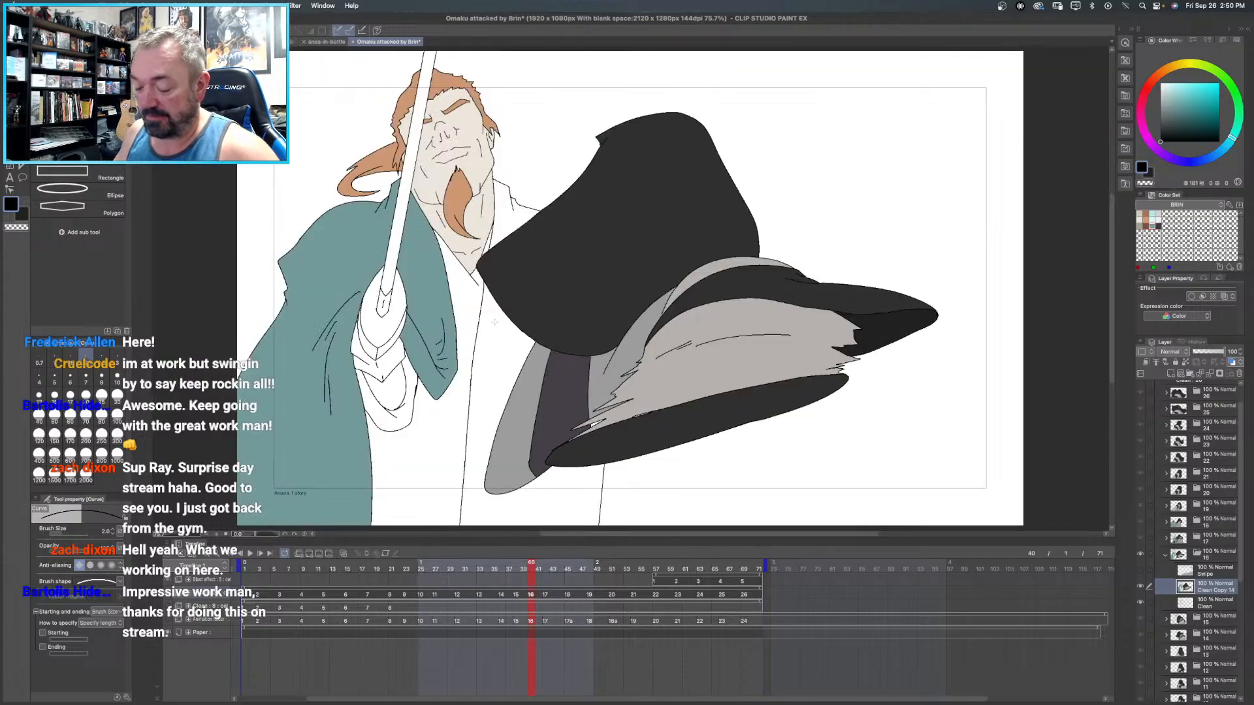
- Fill the coat panel beneath the hat and the shoulder beside the collar with the same teal
{"action": "key", "text": "g"}
{"action": "key", "text": "g"}
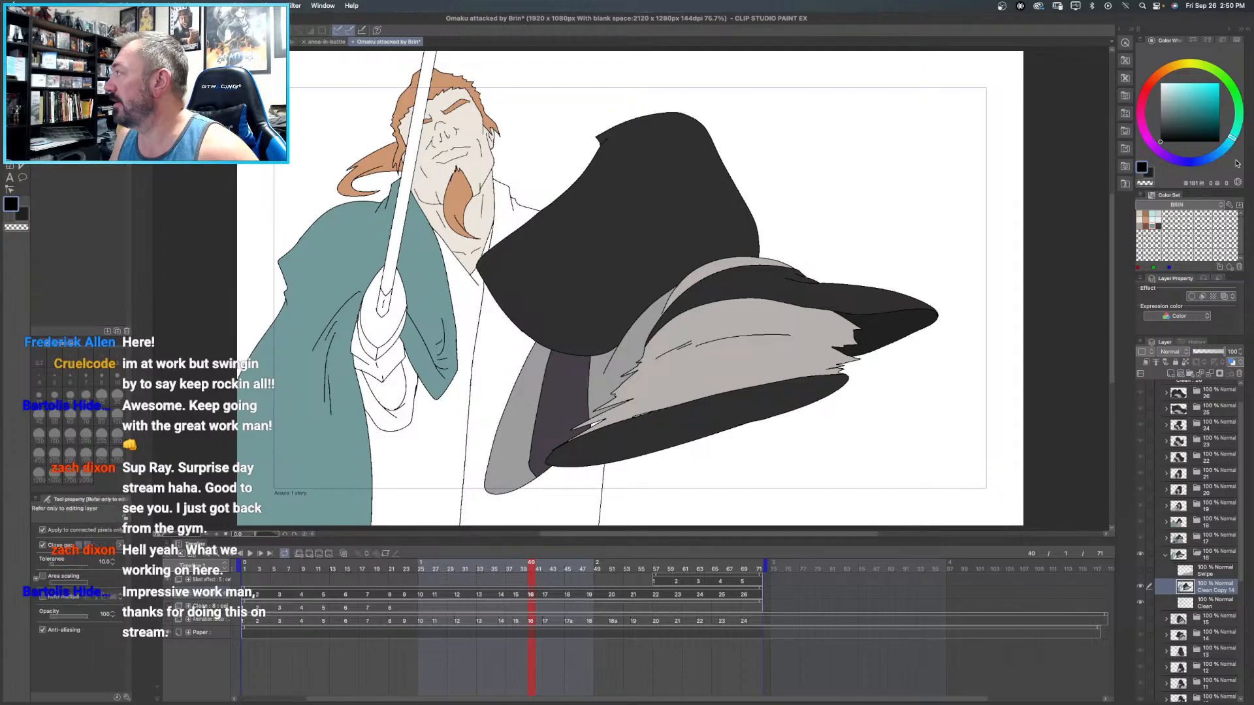
{"action": "left_click", "coordinate": [1153, 218]}
{"action": "left_click", "coordinate": [507, 334]}
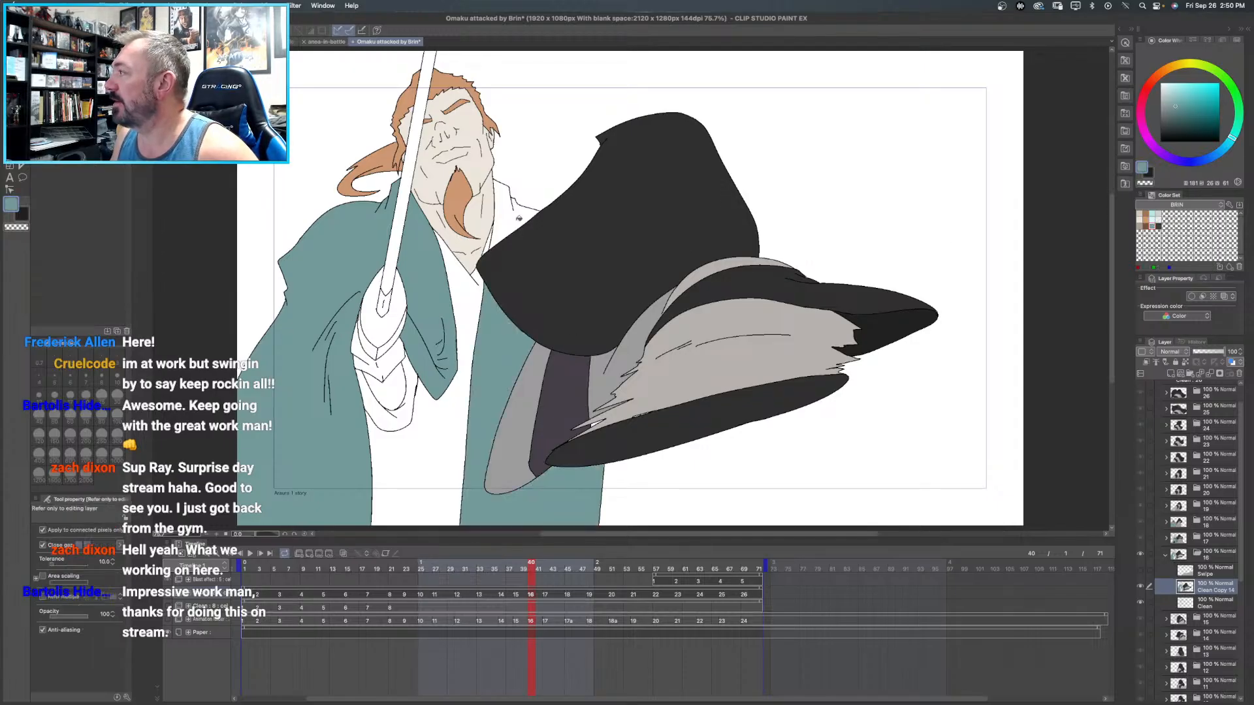
{"action": "left_click", "coordinate": [524, 233]}
- Fill Brin's glove cuff, shirt and sleeve with dark gray, and the small oval inside the sleeve with a darker shade
{"action": "left_click", "coordinate": [1159, 225]}
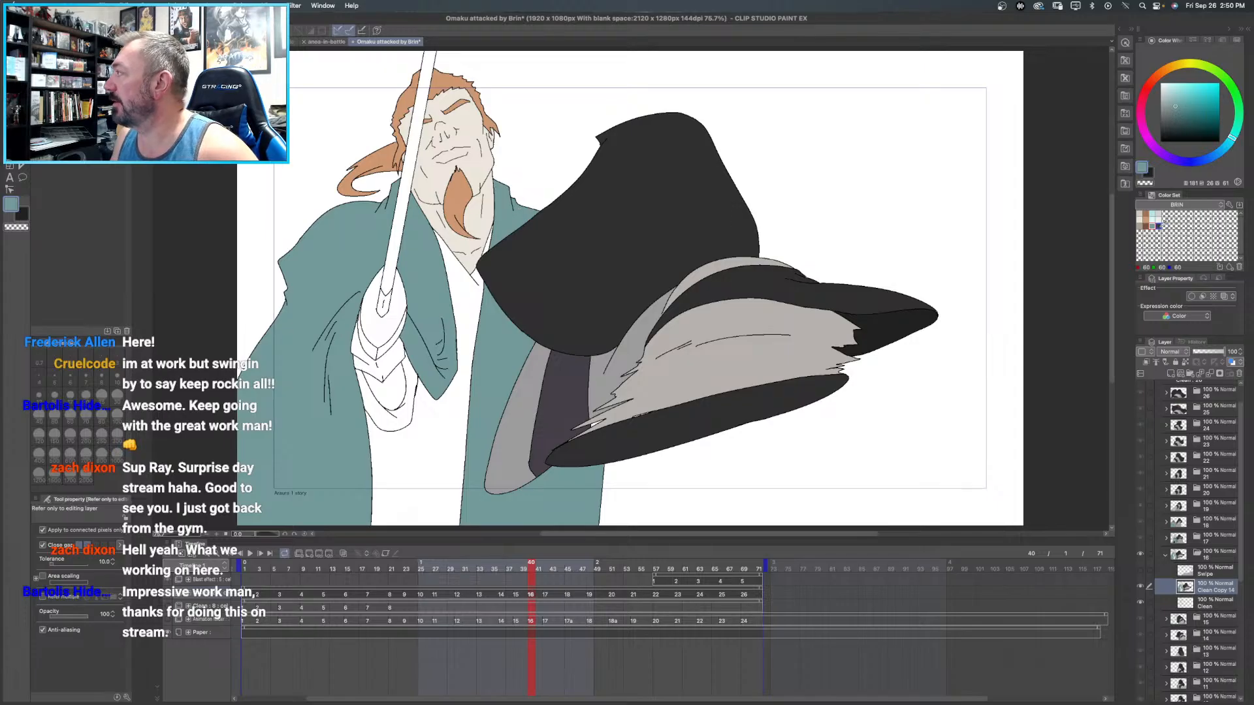
{"action": "left_click", "coordinate": [1159, 225]}
{"action": "left_click", "coordinate": [392, 350]}
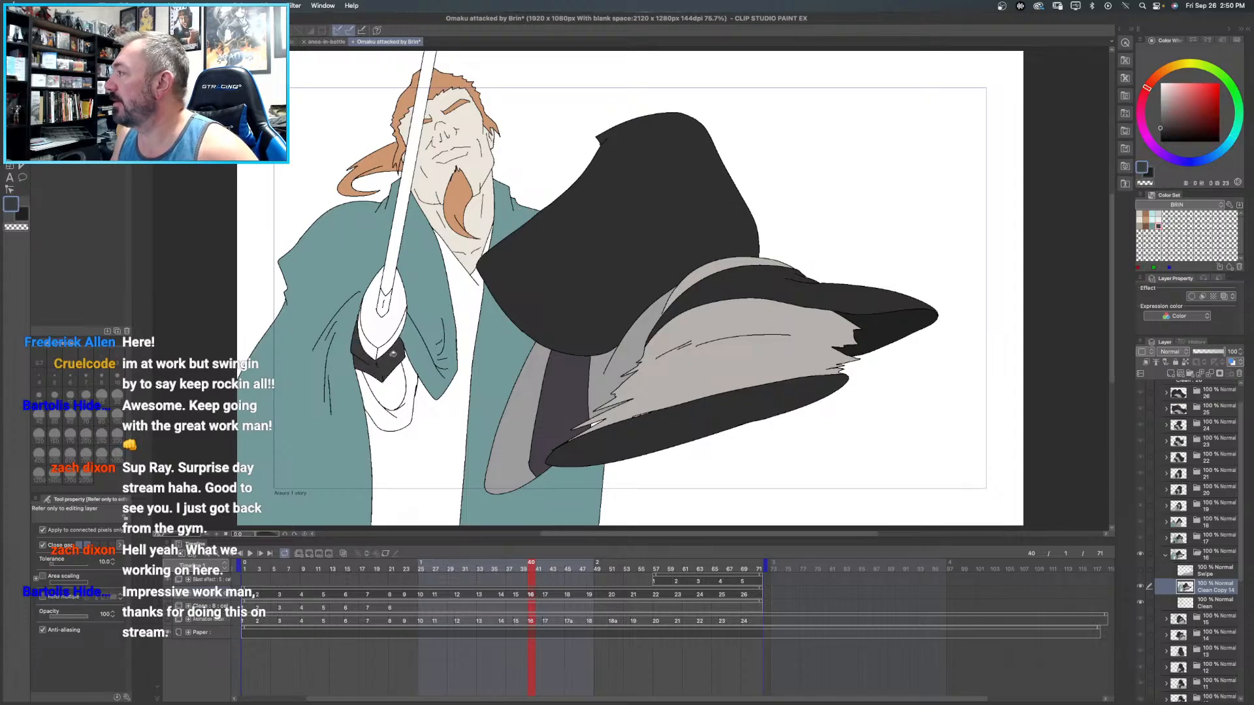
{"action": "left_click", "coordinate": [438, 415]}
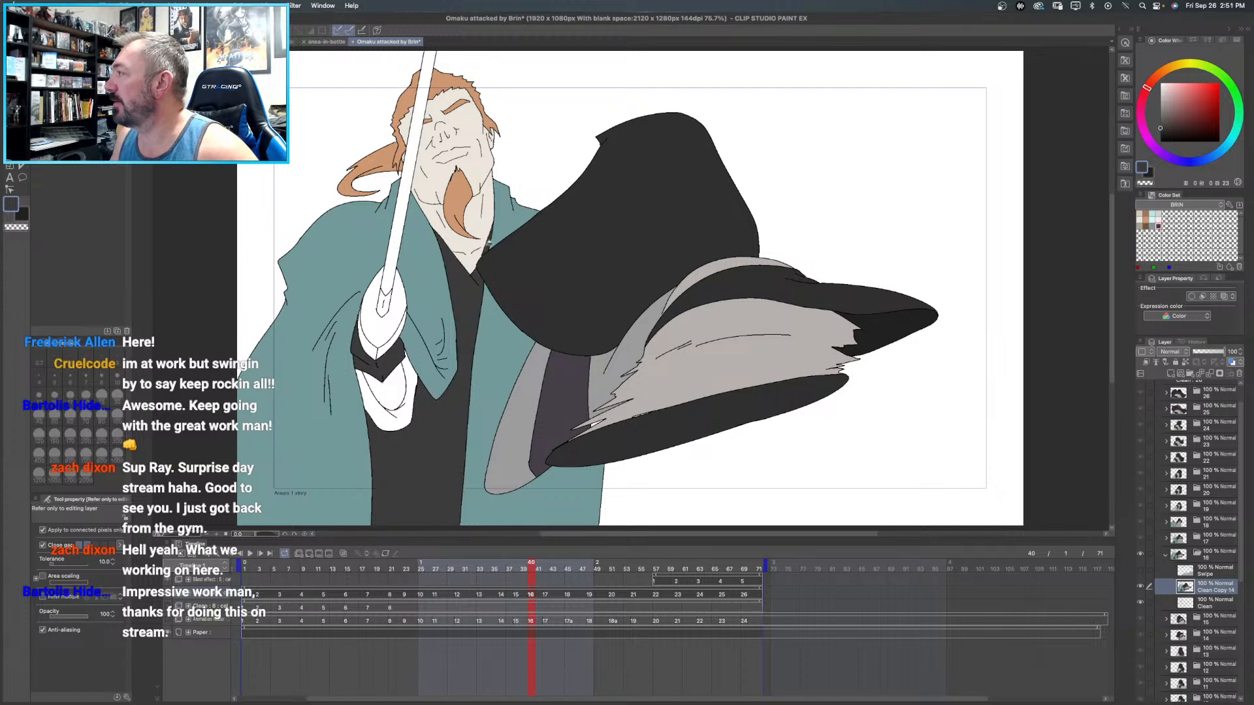
{"action": "left_click", "coordinate": [414, 371]}
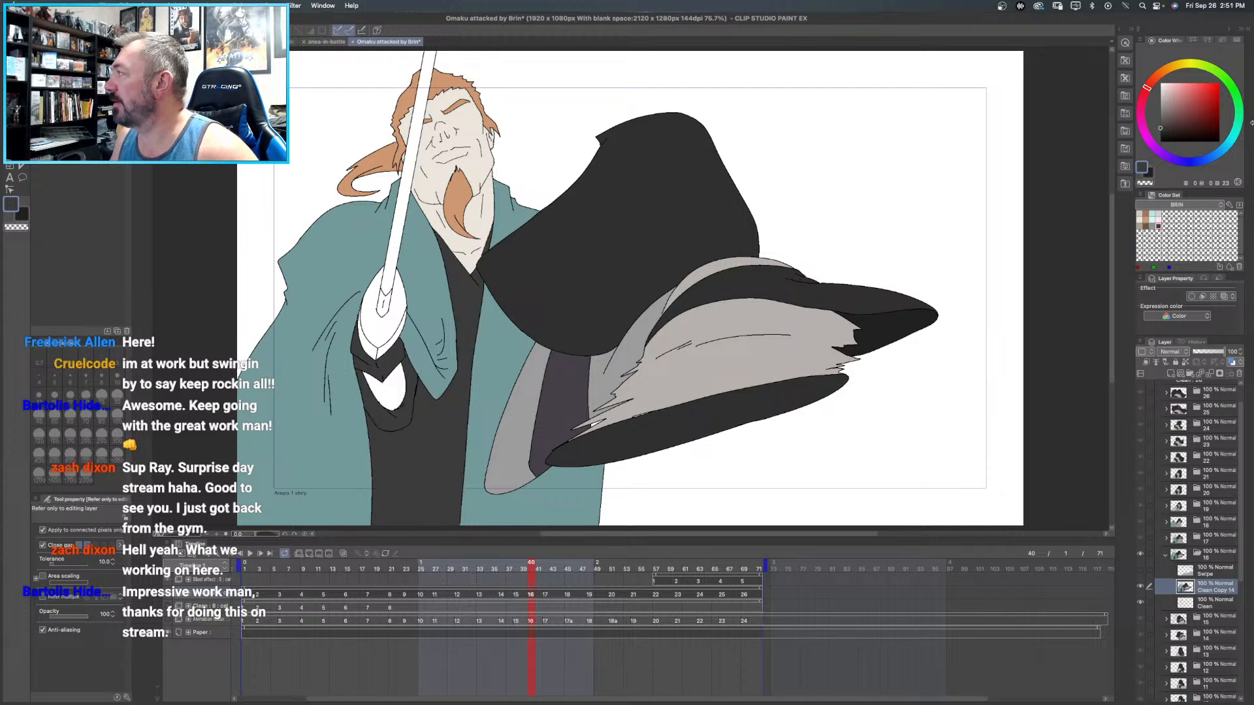
{"action": "left_click", "coordinate": [1160, 135]}
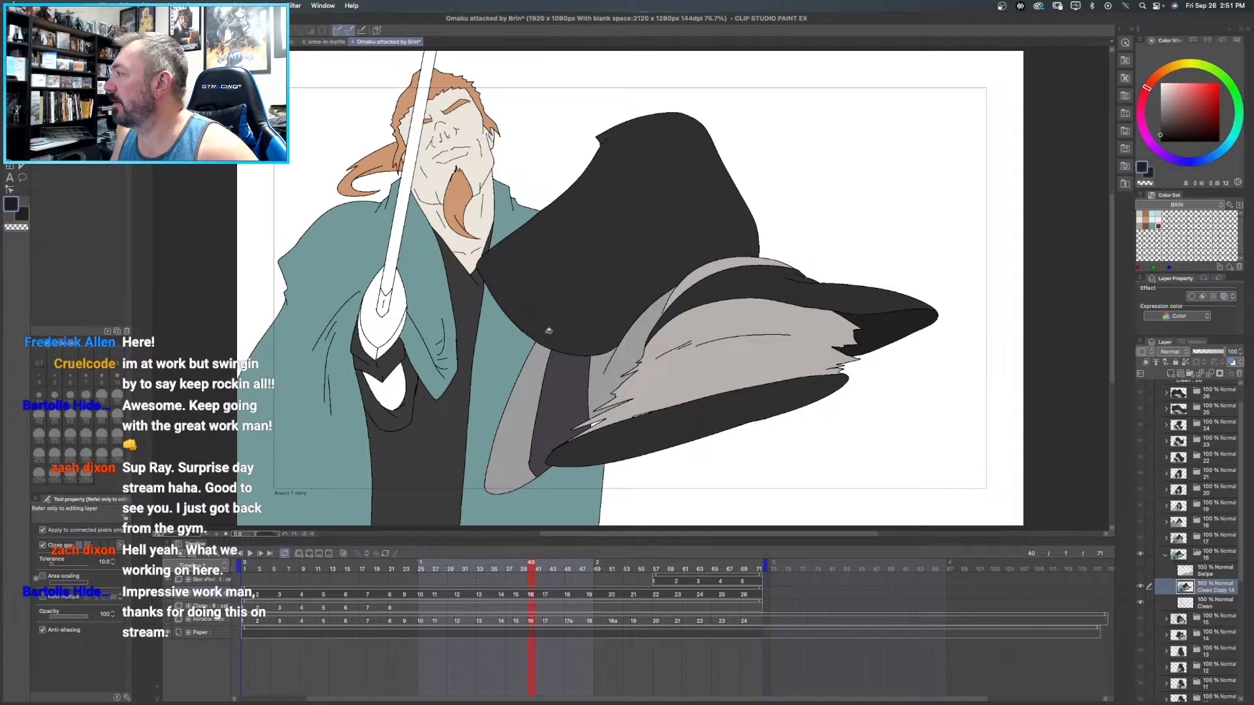
{"action": "left_click", "coordinate": [393, 384]}
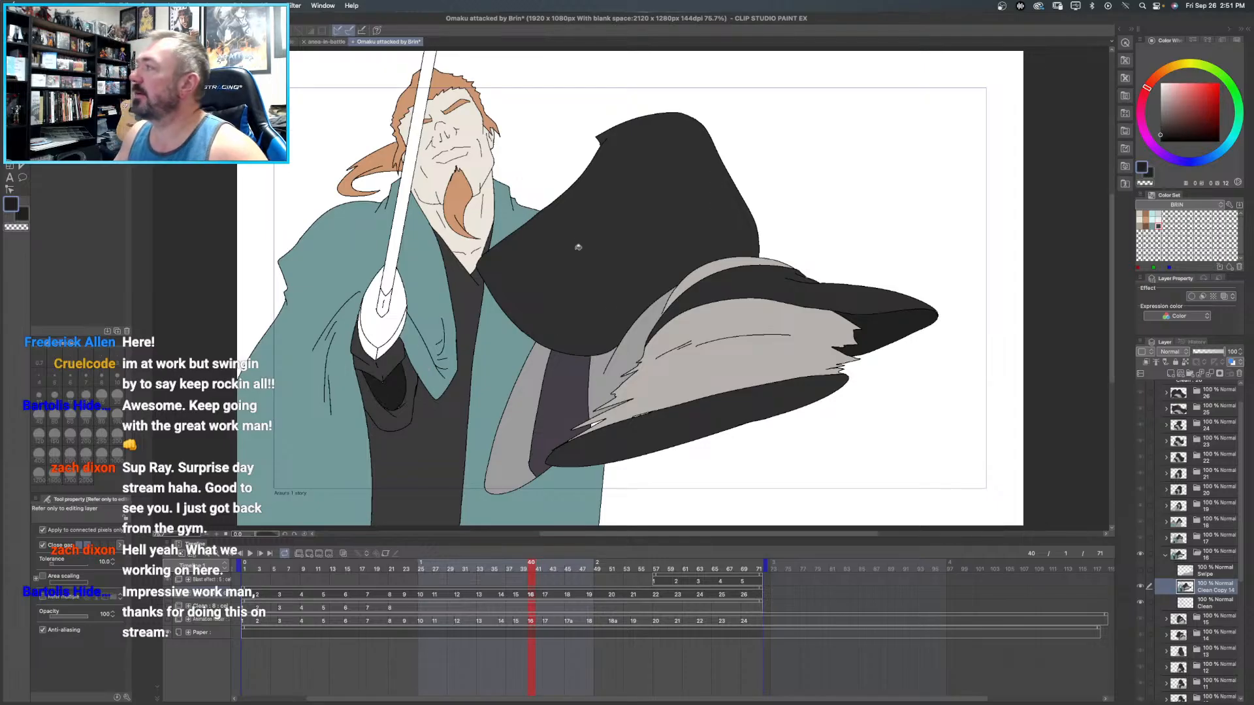
- Examine the hat brim area of frame 16 with the Swipe layer shown and hidden
{"action": "left_click_drag", "start_coordinate": [549, 252], "coordinate": [483, 185]}
{"action": "left_click_drag", "start_coordinate": [463, 231], "coordinate": [462, 235]}
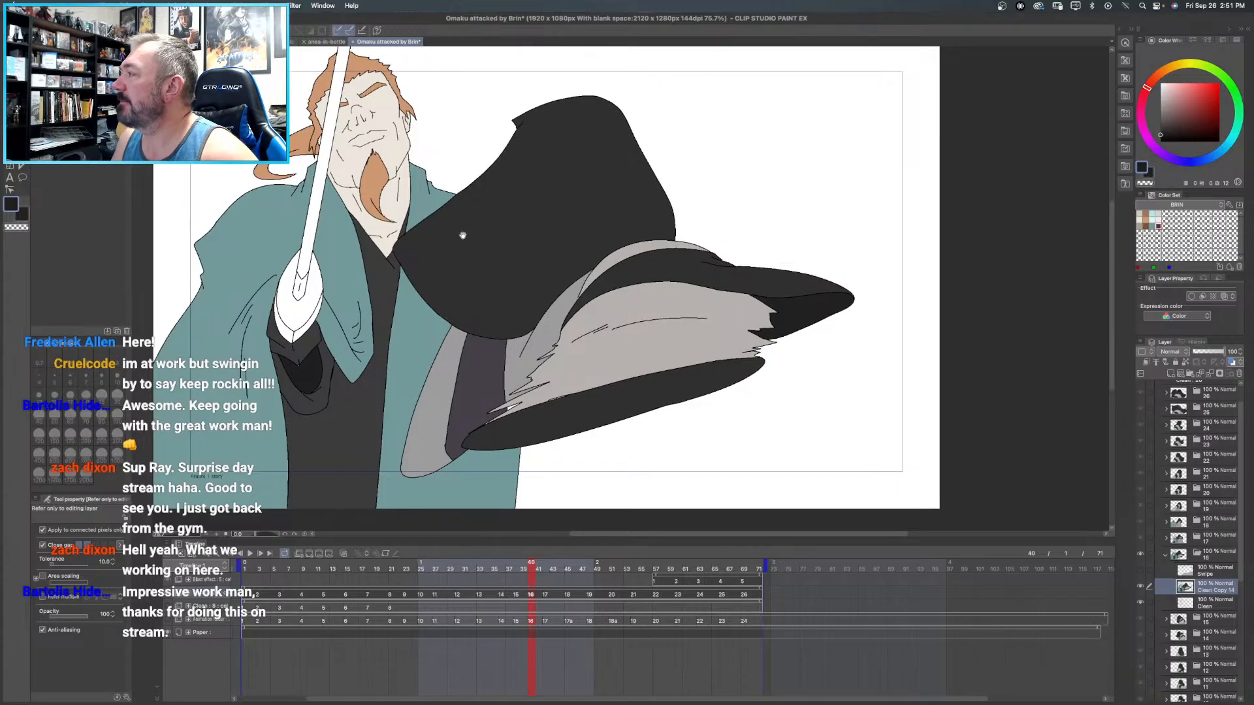
{"action": "scroll", "coordinate": [548, 419], "scroll_direction": "up", "scroll_amount": 4}
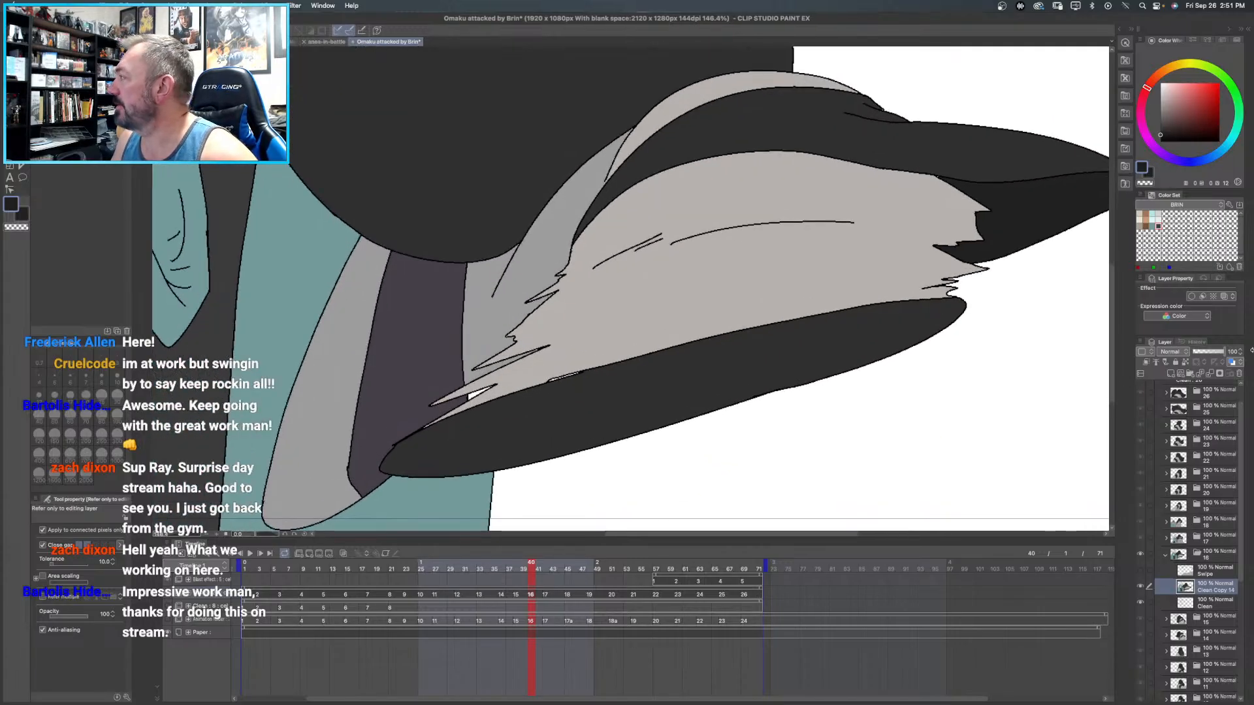
{"action": "left_click", "coordinate": [1140, 572]}
{"action": "left_click", "coordinate": [1140, 572]}
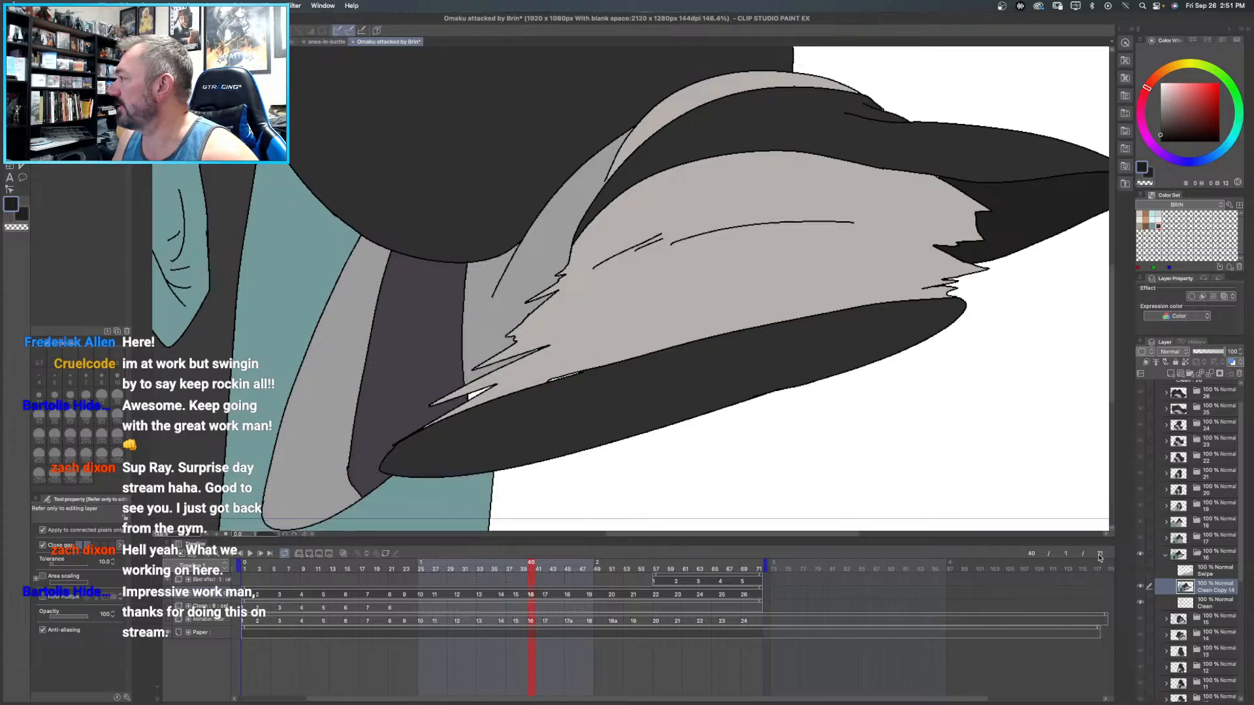
{"action": "left_click", "coordinate": [1140, 572]}
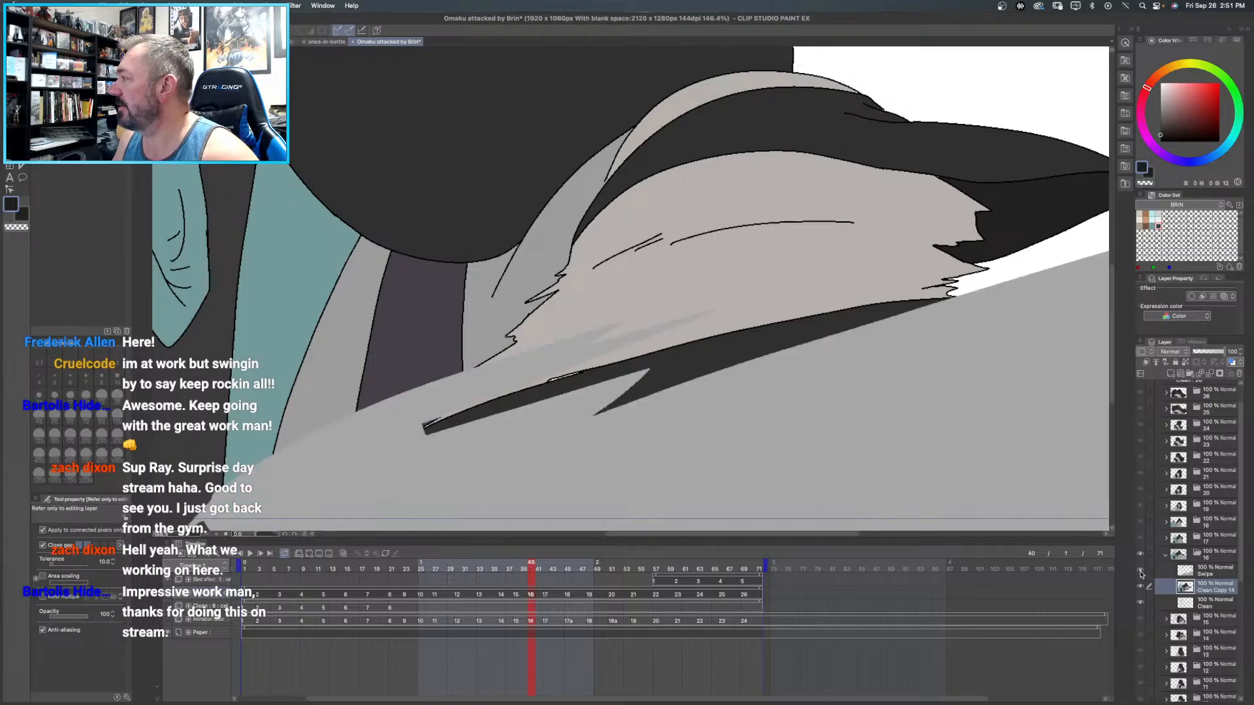
{"action": "left_click", "coordinate": [1140, 574]}
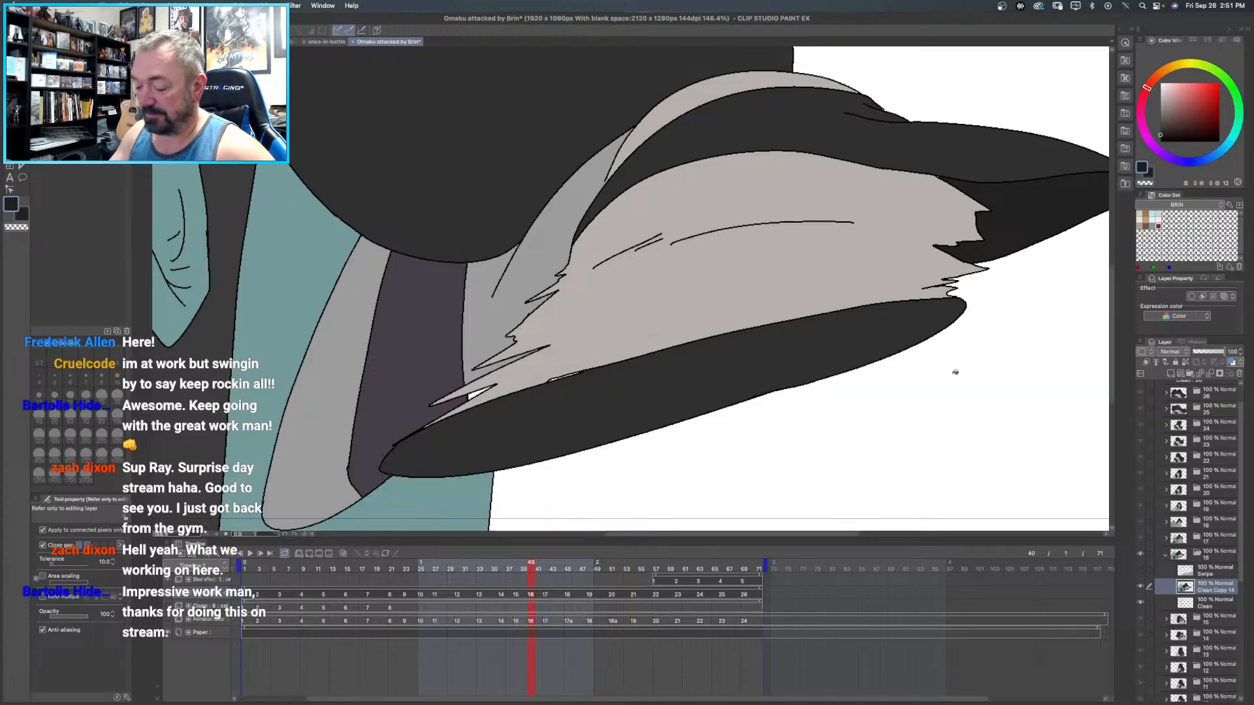
- Fill the sword blade and guard in frame 16 with the light gray sampled from frame 17's sword
{"action": "scroll", "coordinate": [955, 372], "scroll_direction": "down", "scroll_amount": 3}
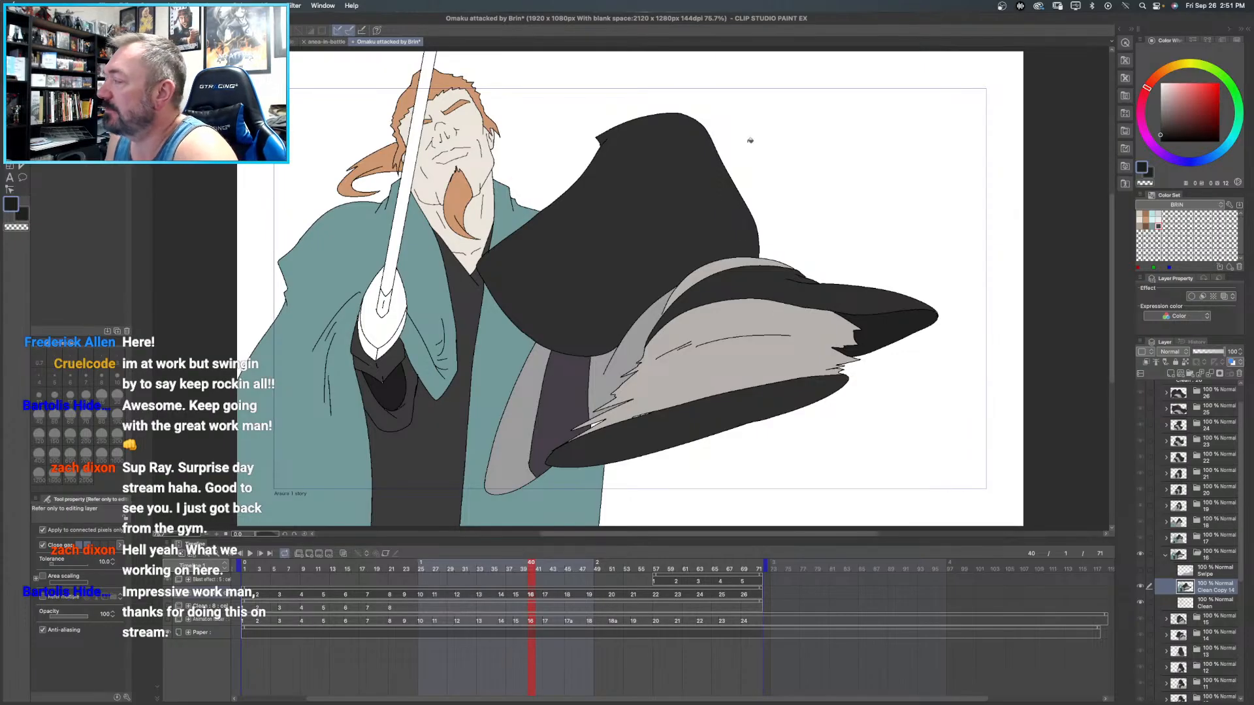
{"action": "left_click_drag", "start_coordinate": [585, 259], "coordinate": [633, 298]}
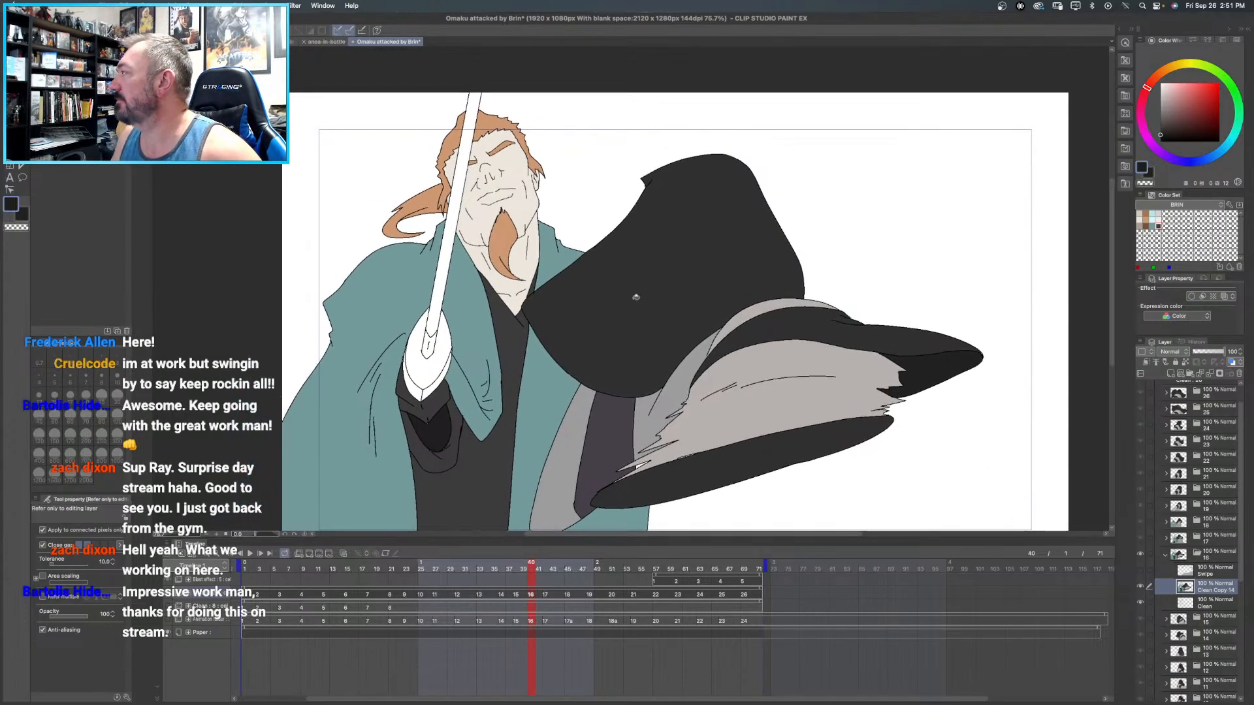
{"action": "left_click", "coordinate": [1206, 540]}
{"action": "left_click", "coordinate": [348, 269], "text": "alt"}
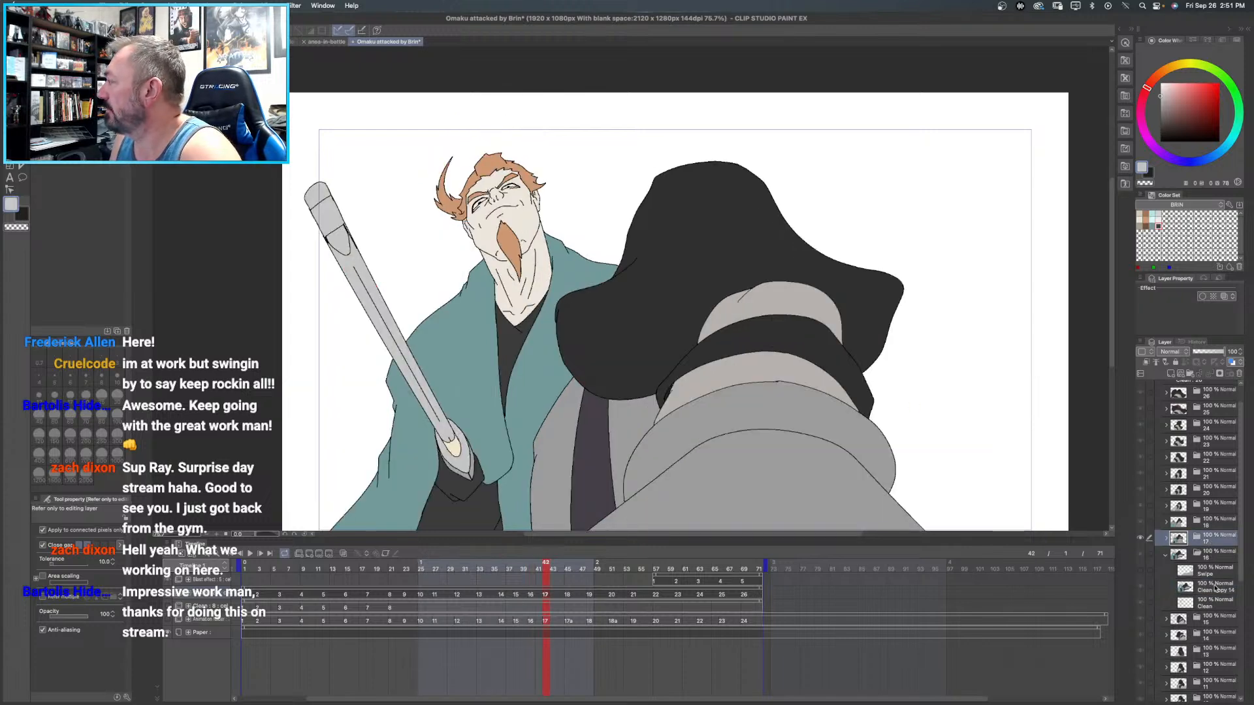
{"action": "left_click", "coordinate": [1213, 588]}
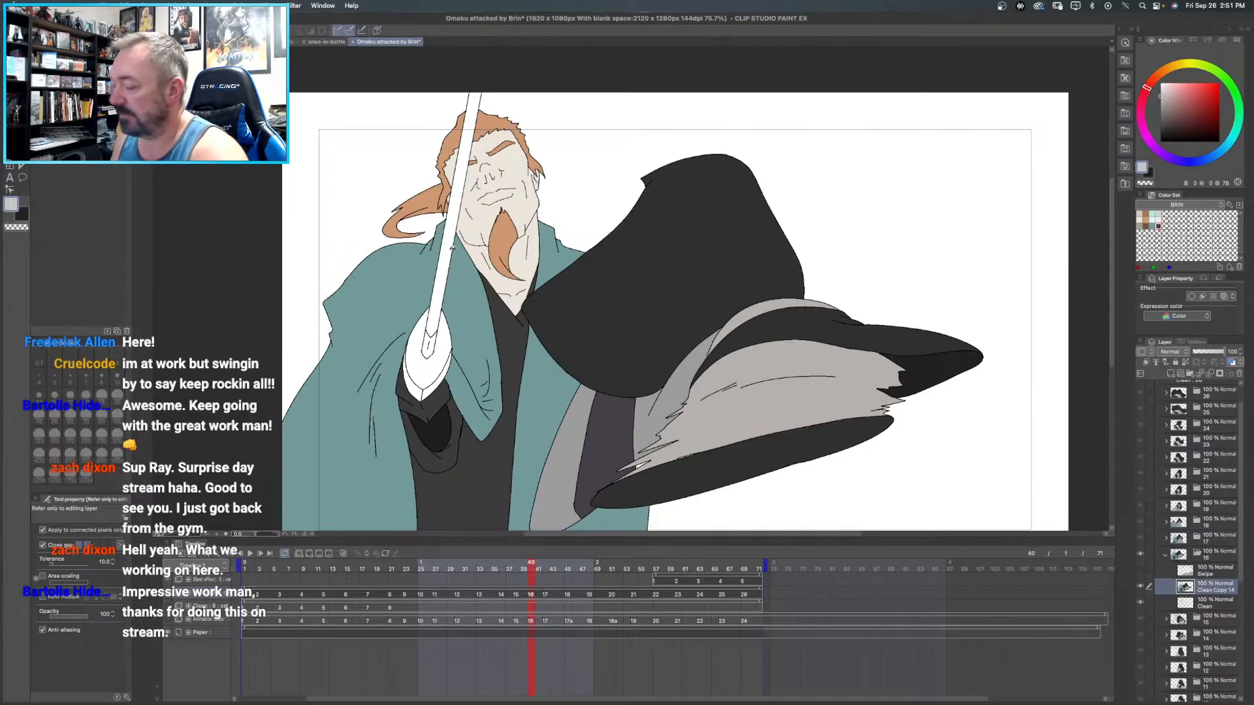
{"action": "left_click", "coordinate": [451, 251]}
{"action": "left_click", "coordinate": [445, 353]}
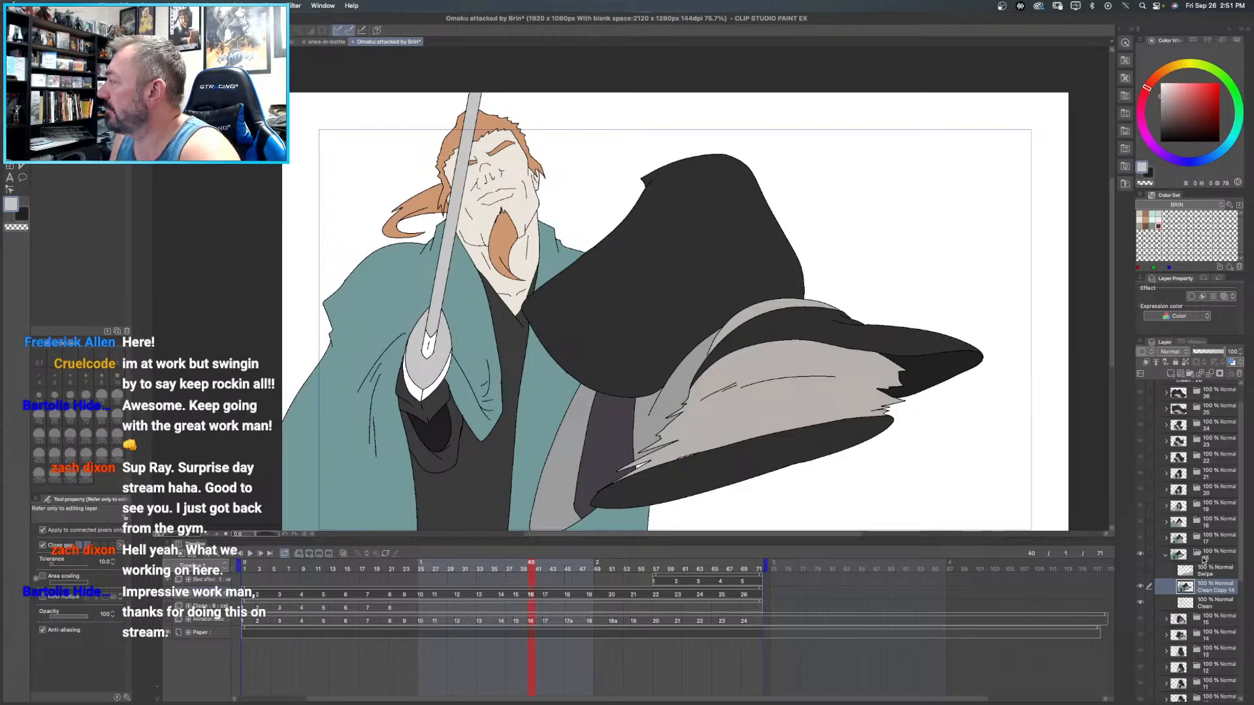
- Fill the lower rim of frame 16's sword guard with the darker gray sampled from the guard in frame 17
{"action": "left_click", "coordinate": [1209, 541]}
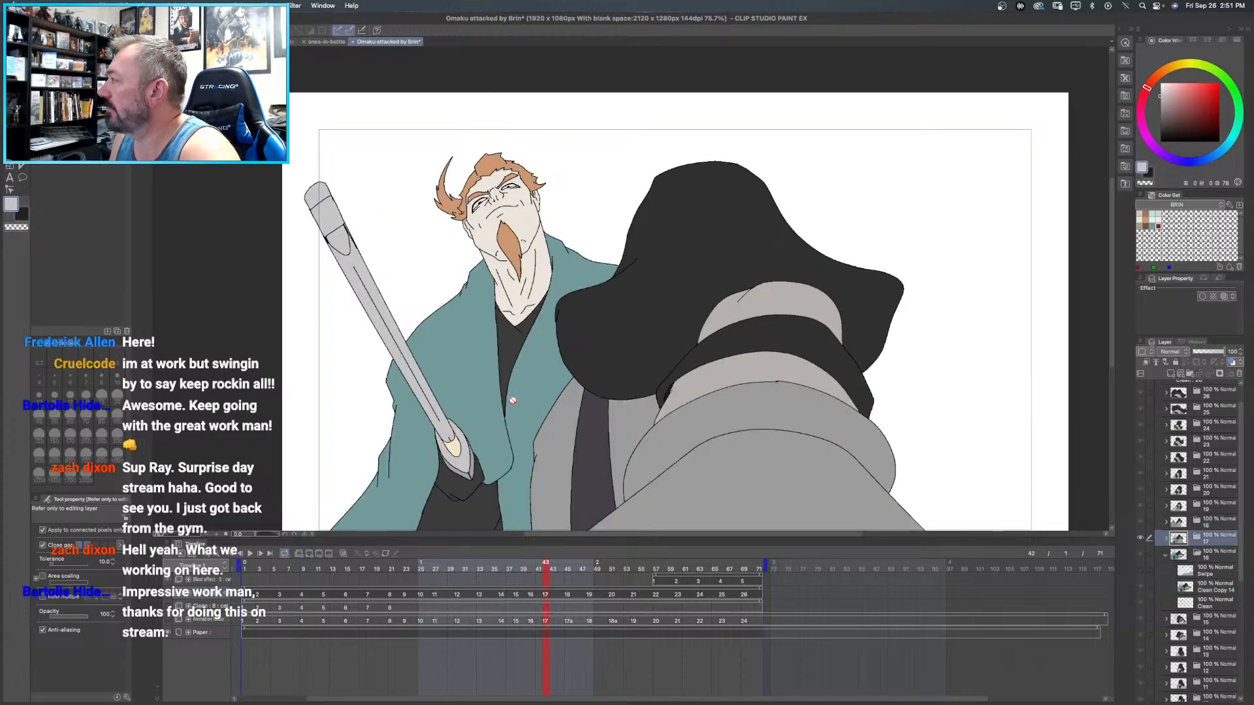
{"action": "left_click", "coordinate": [465, 473], "text": "alt"}
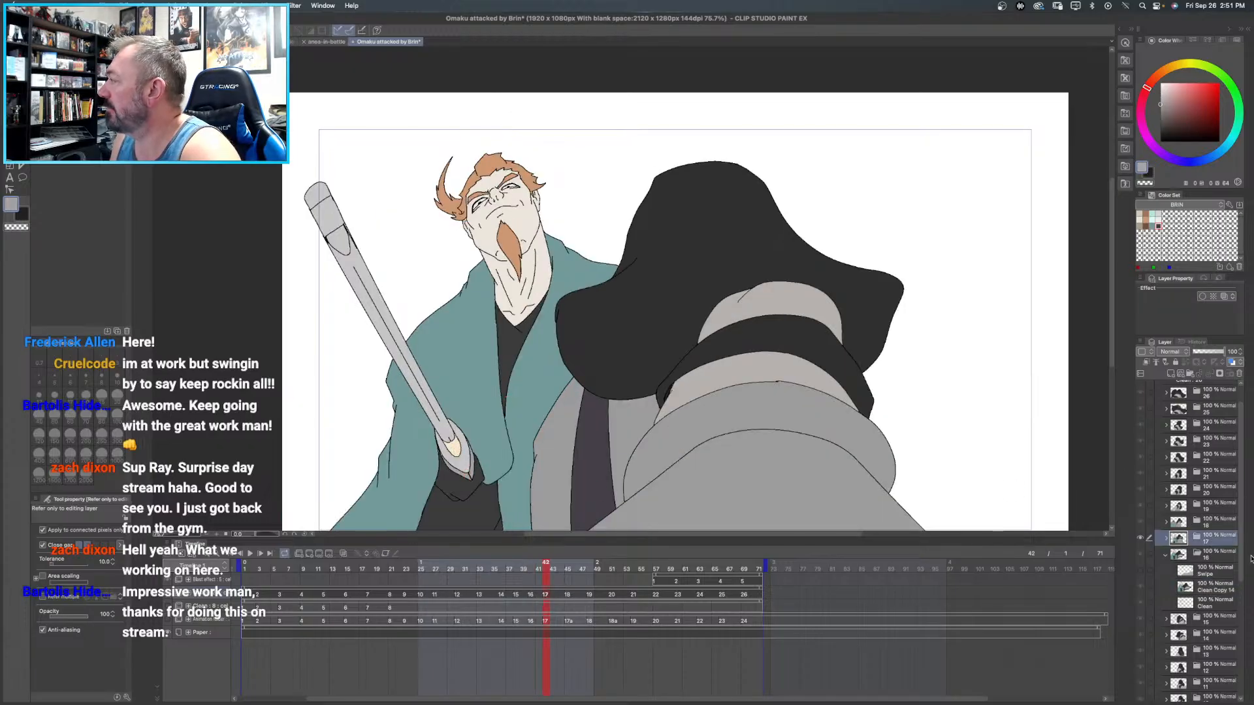
{"action": "left_click", "coordinate": [1218, 587]}
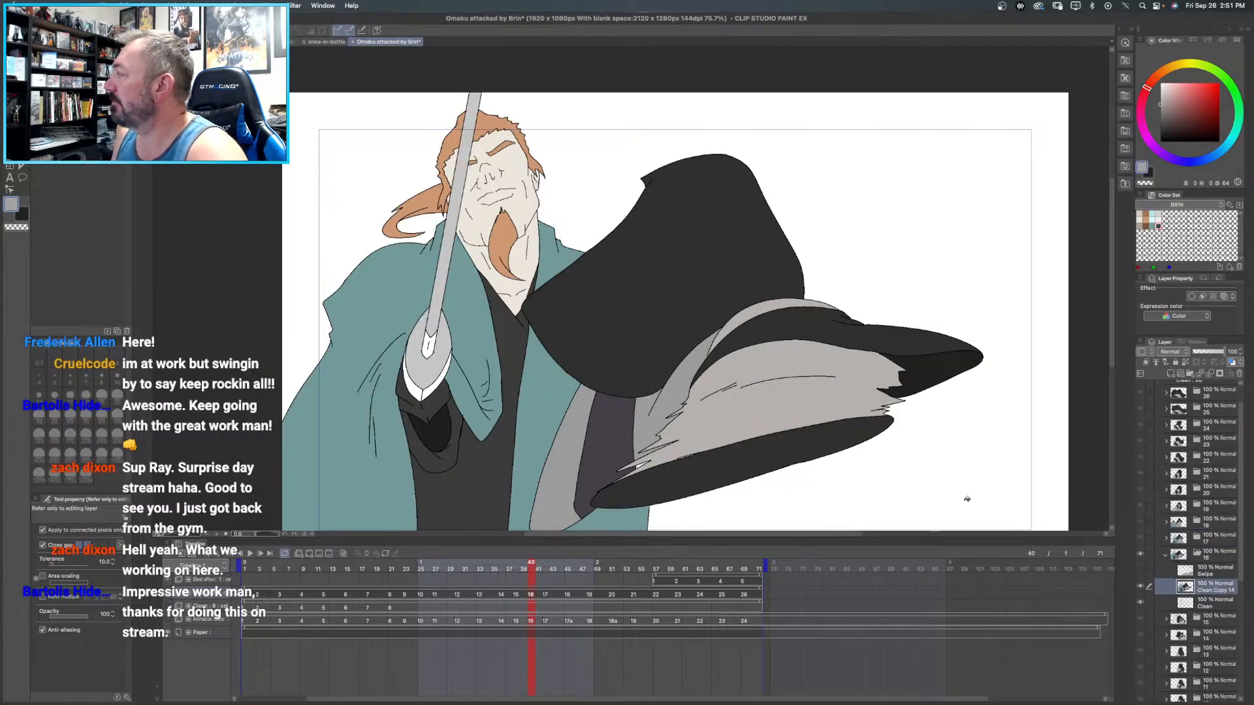
{"action": "left_click", "coordinate": [429, 390]}
{"action": "left_click", "coordinate": [418, 388]}
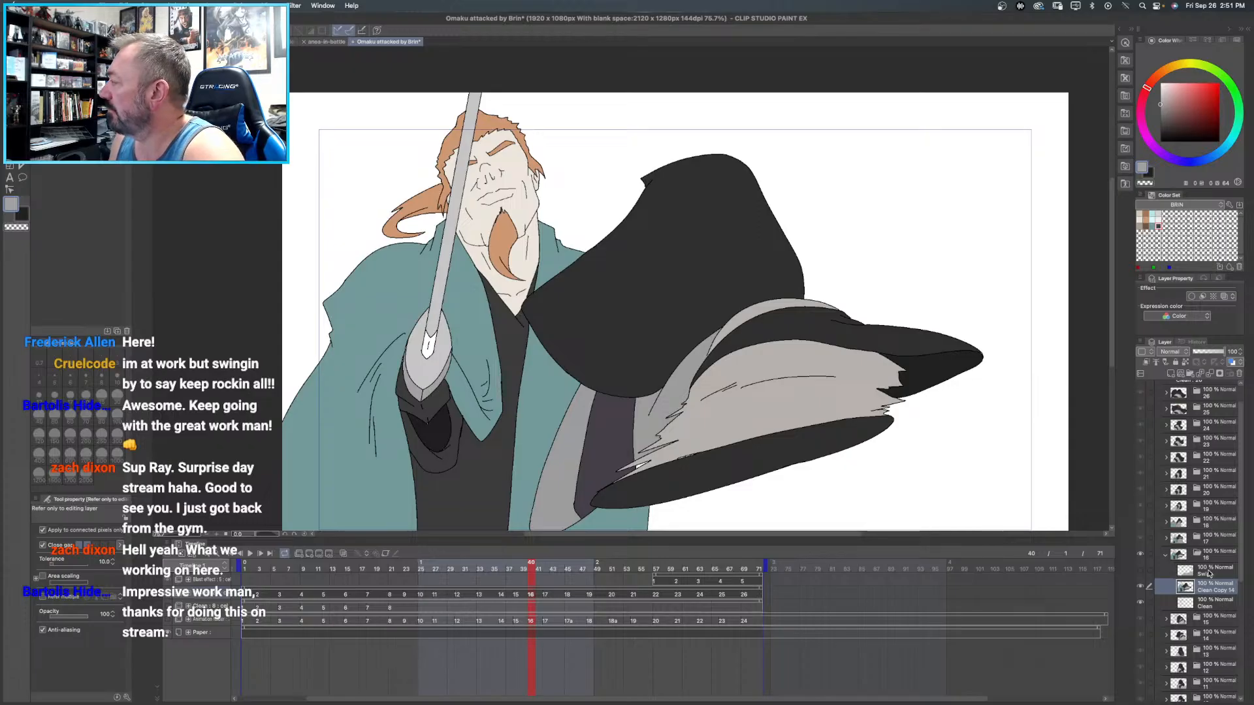
- Sample the cream from frame 17's sword guard and reorganize the BRIN color set by adding and deleting swatches
{"action": "left_click", "coordinate": [1206, 542]}
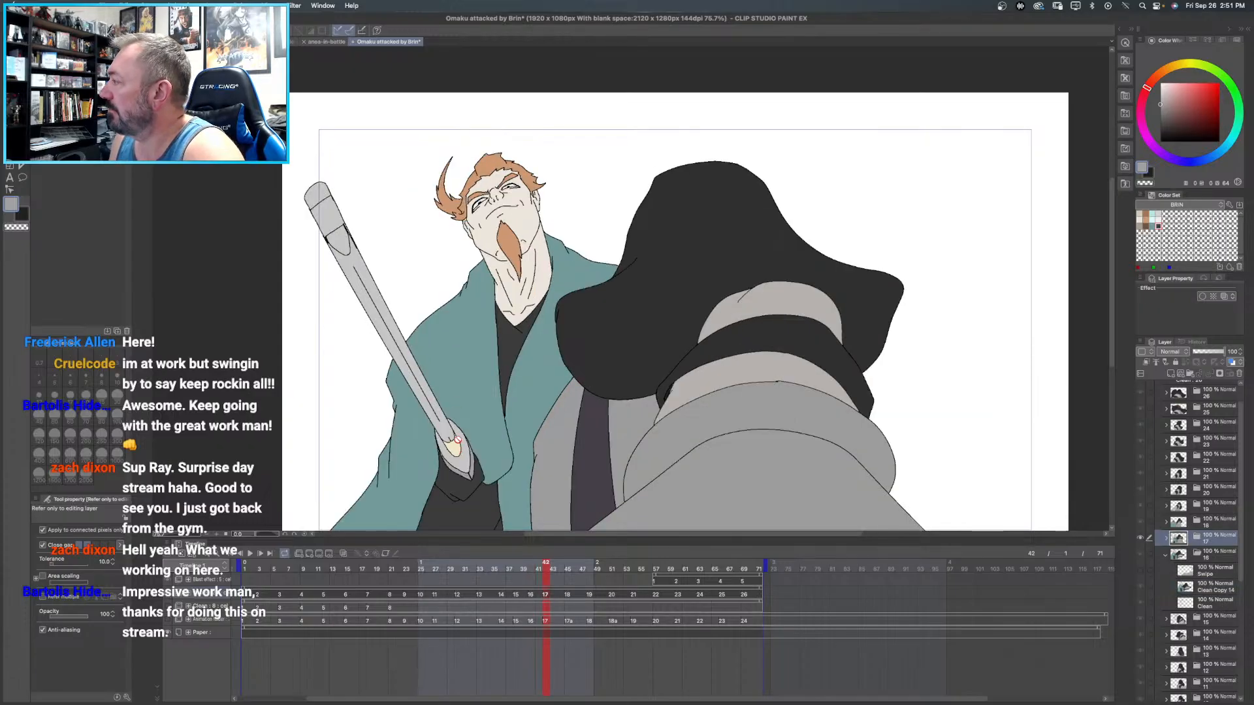
{"action": "left_click", "coordinate": [455, 445], "text": "alt"}
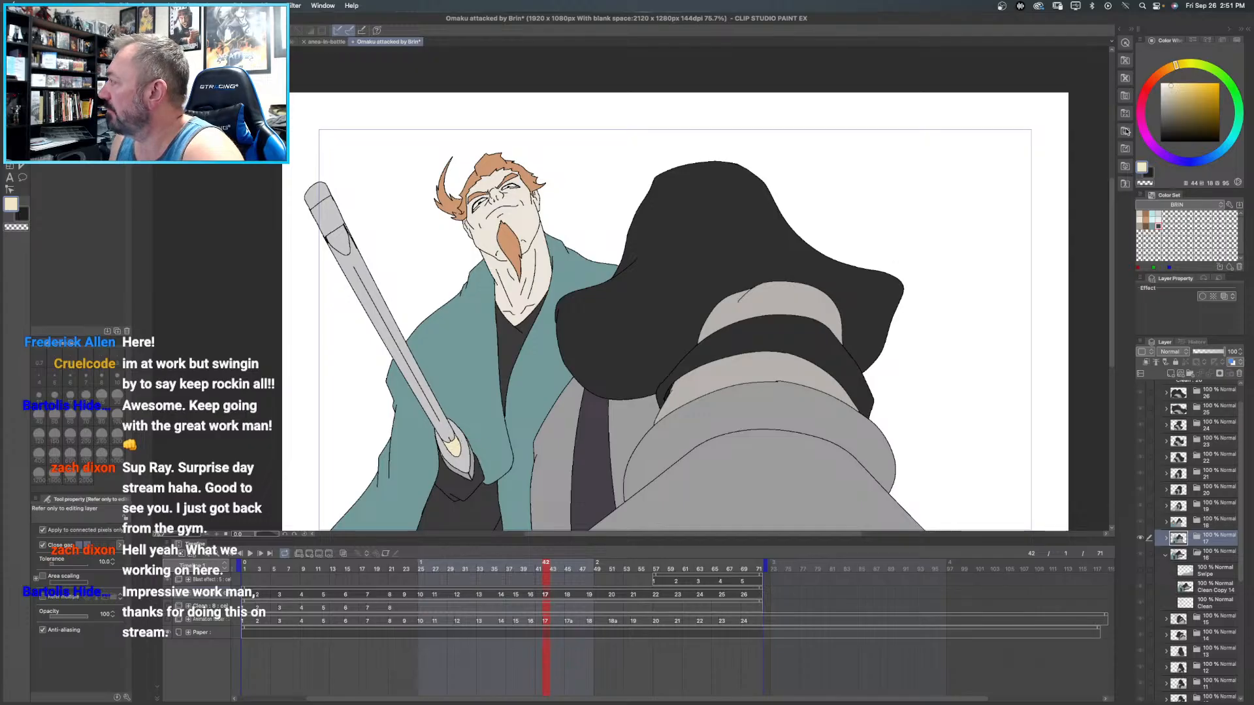
{"action": "left_click", "coordinate": [1165, 219]}
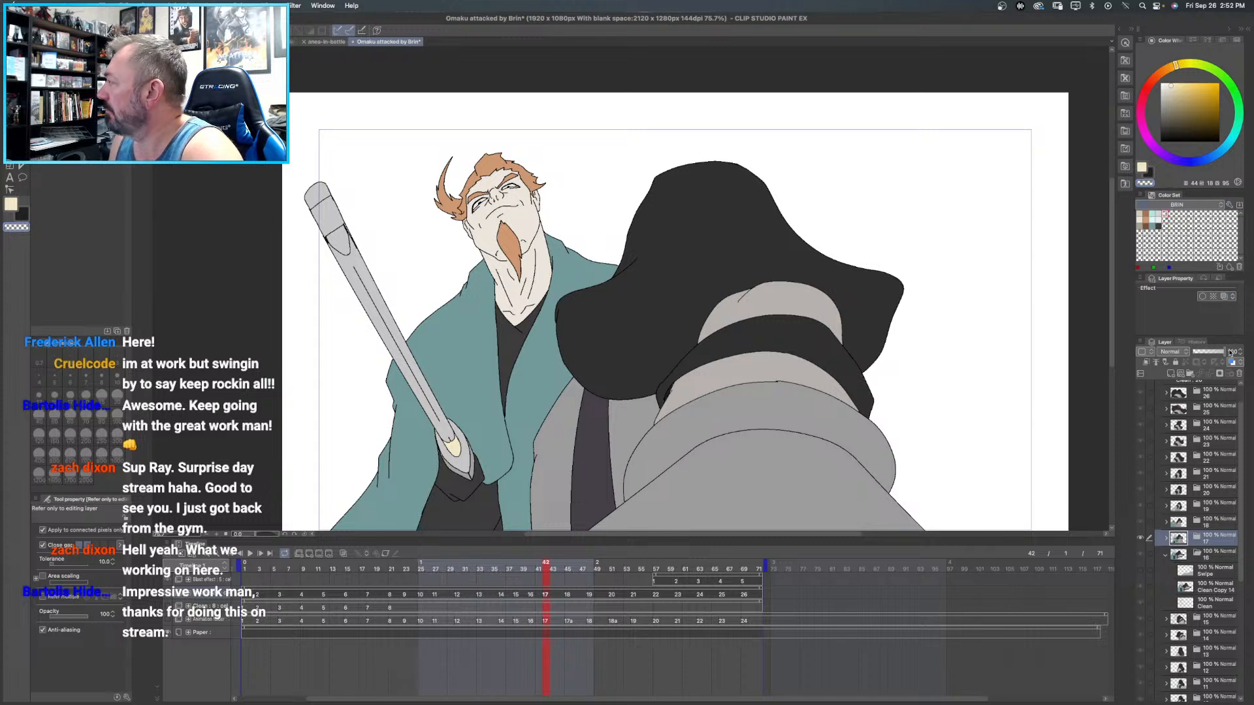
{"action": "left_click", "coordinate": [1229, 268]}
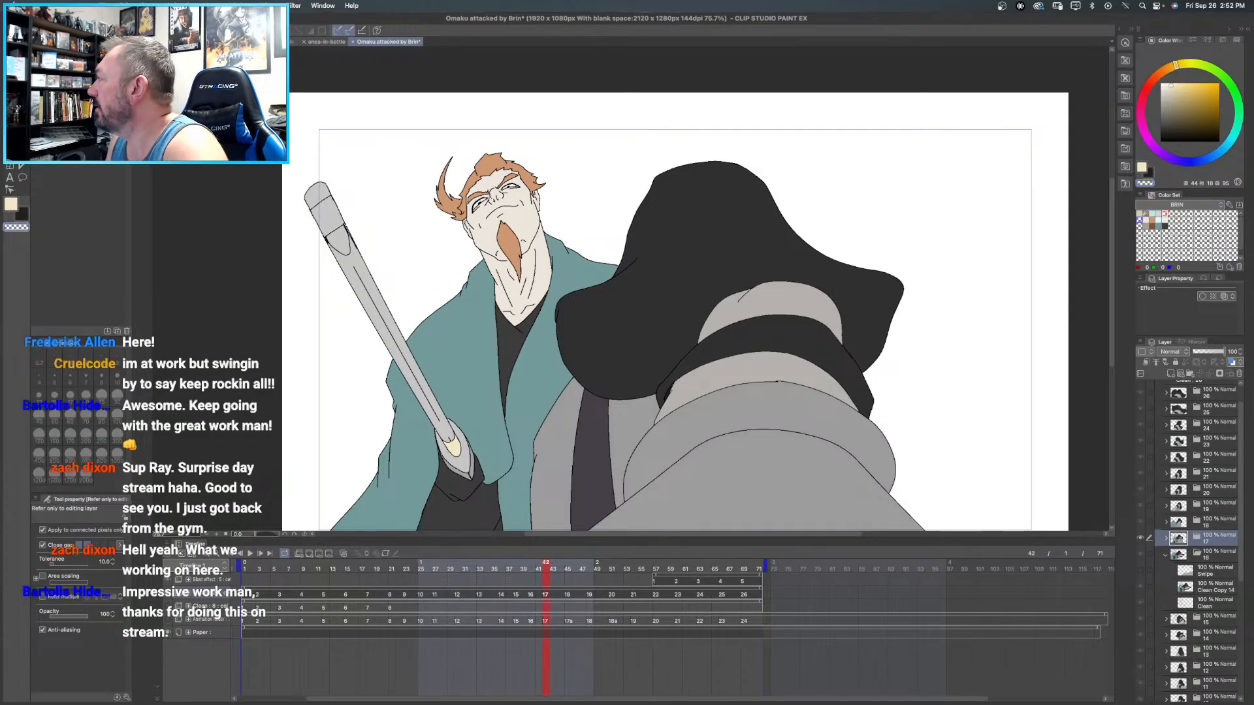
{"action": "left_click", "coordinate": [1137, 213]}
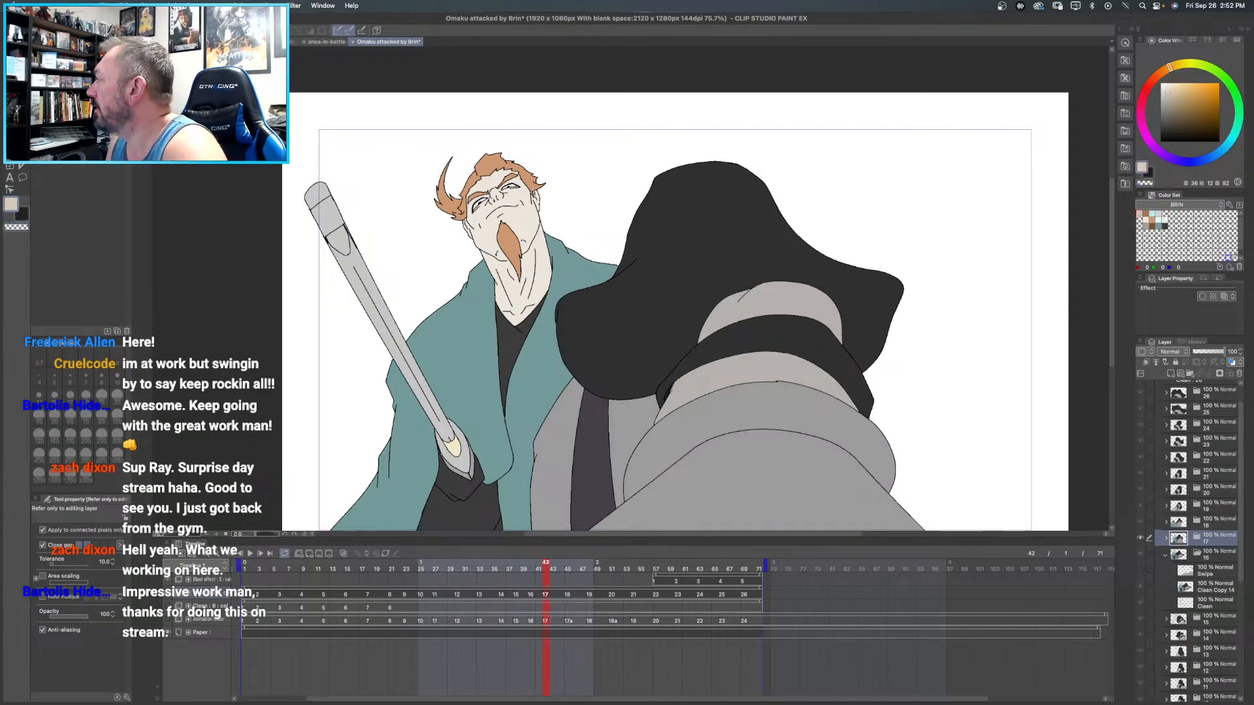
{"action": "left_click", "coordinate": [1240, 268]}
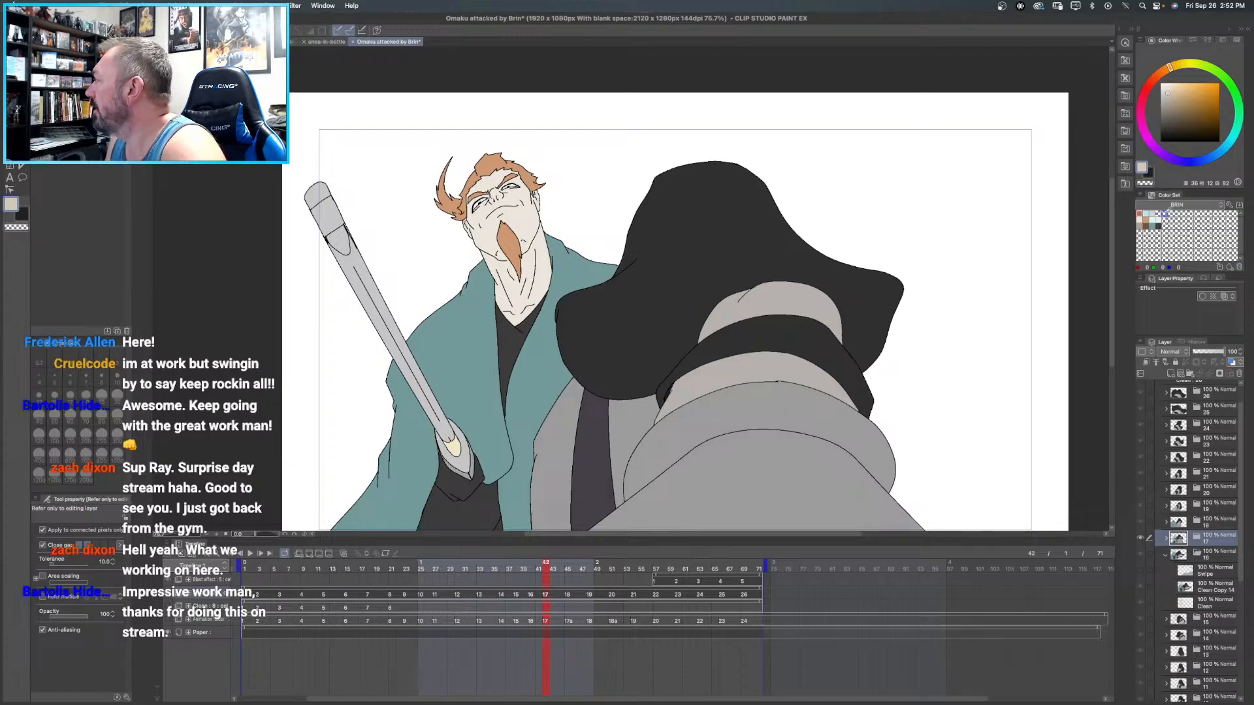
{"action": "left_click", "coordinate": [1164, 214]}
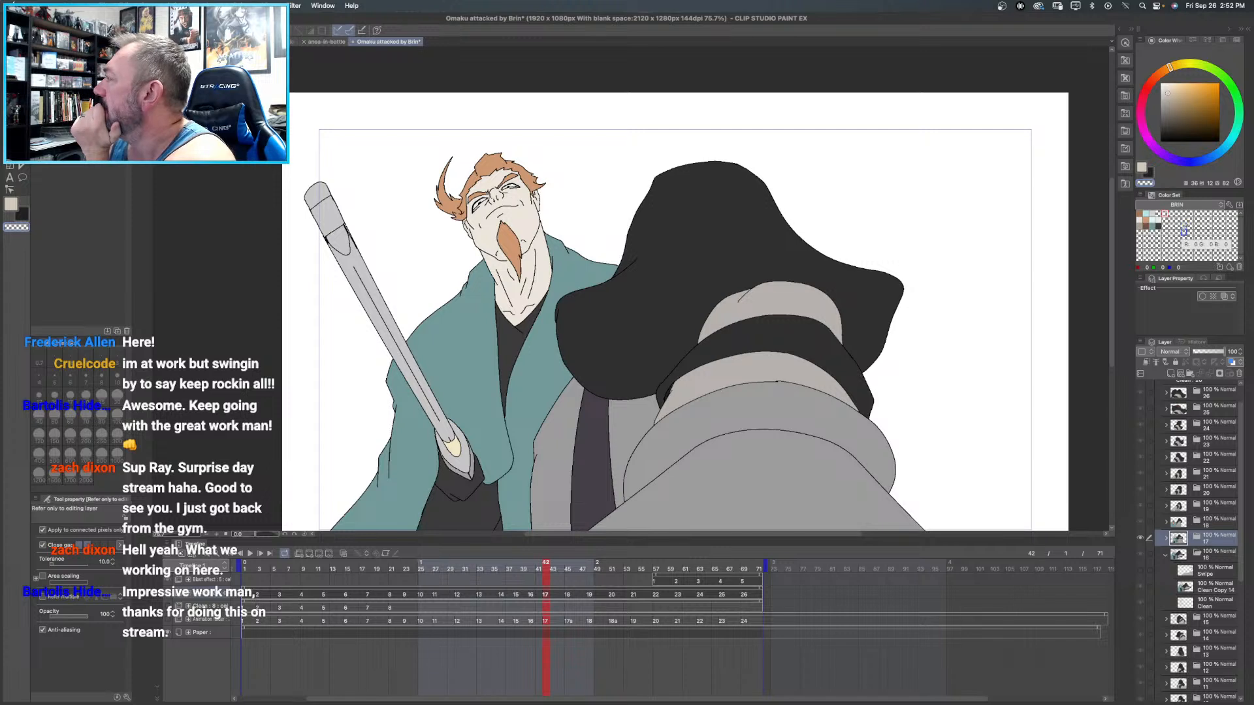
{"action": "left_click", "coordinate": [1142, 222]}
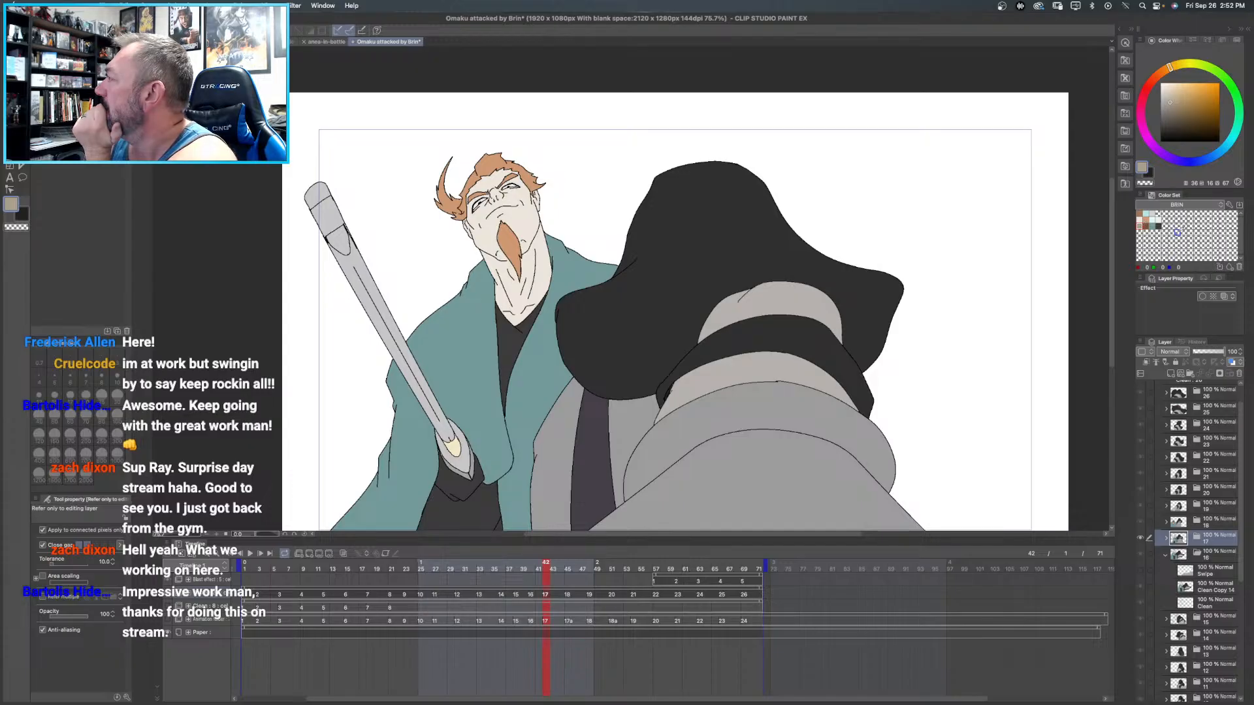
{"action": "left_click", "coordinate": [1158, 220]}
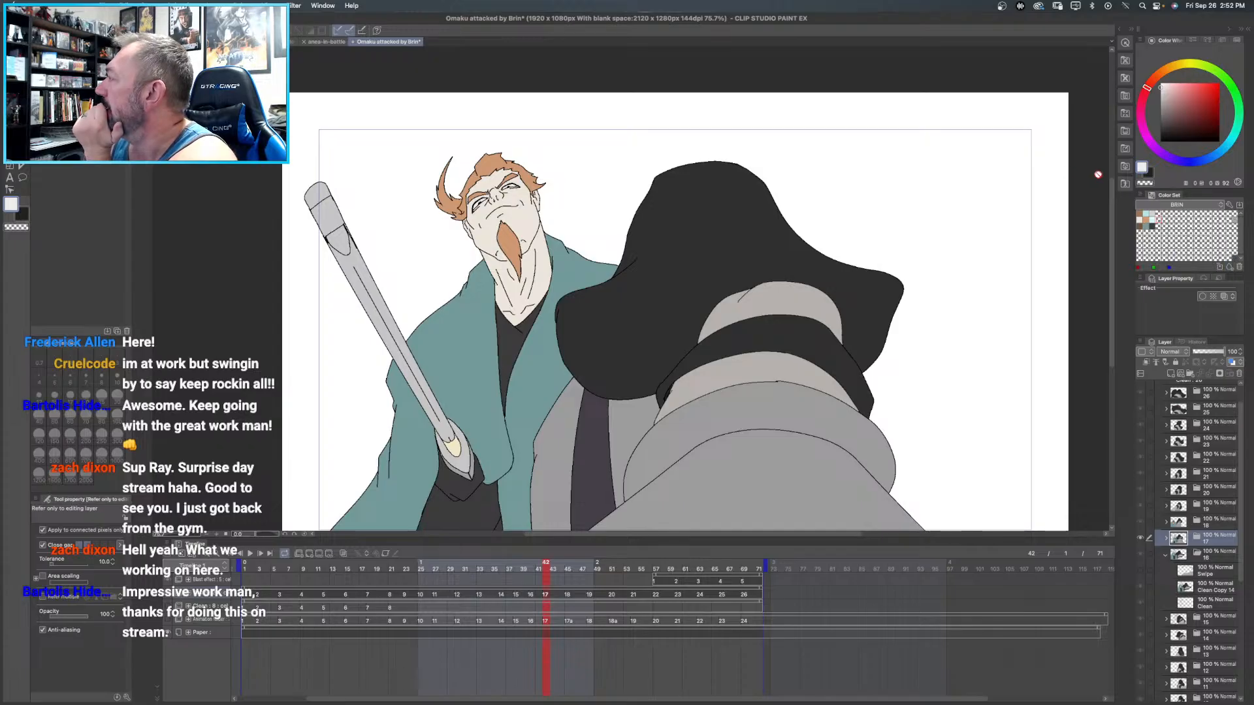
{"action": "left_click", "coordinate": [1158, 214]}
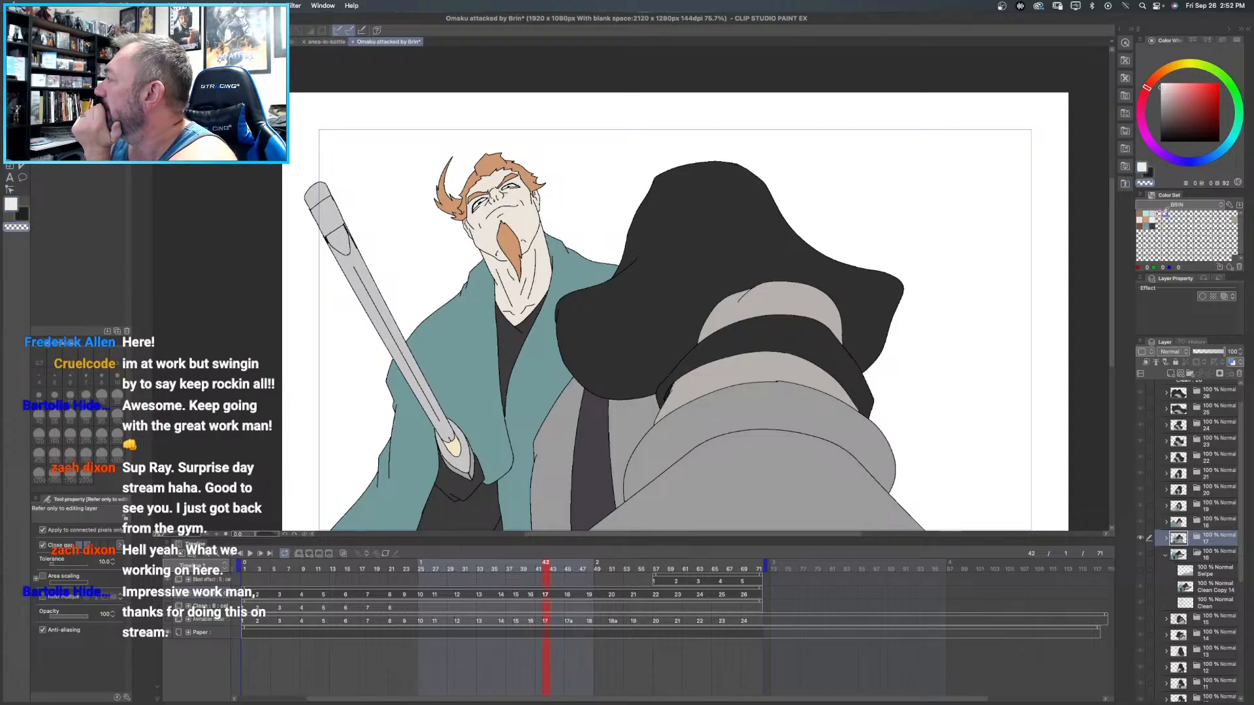
{"action": "left_click", "coordinate": [1231, 268]}
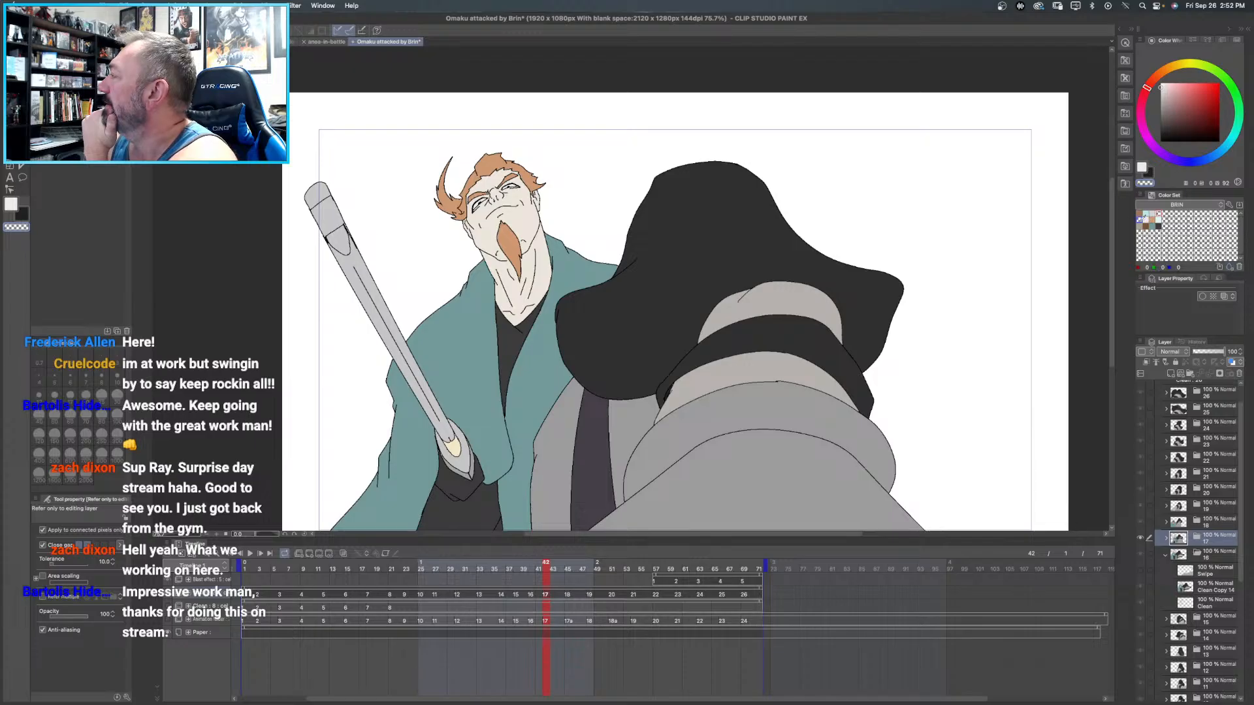
{"action": "left_click", "coordinate": [1240, 268]}
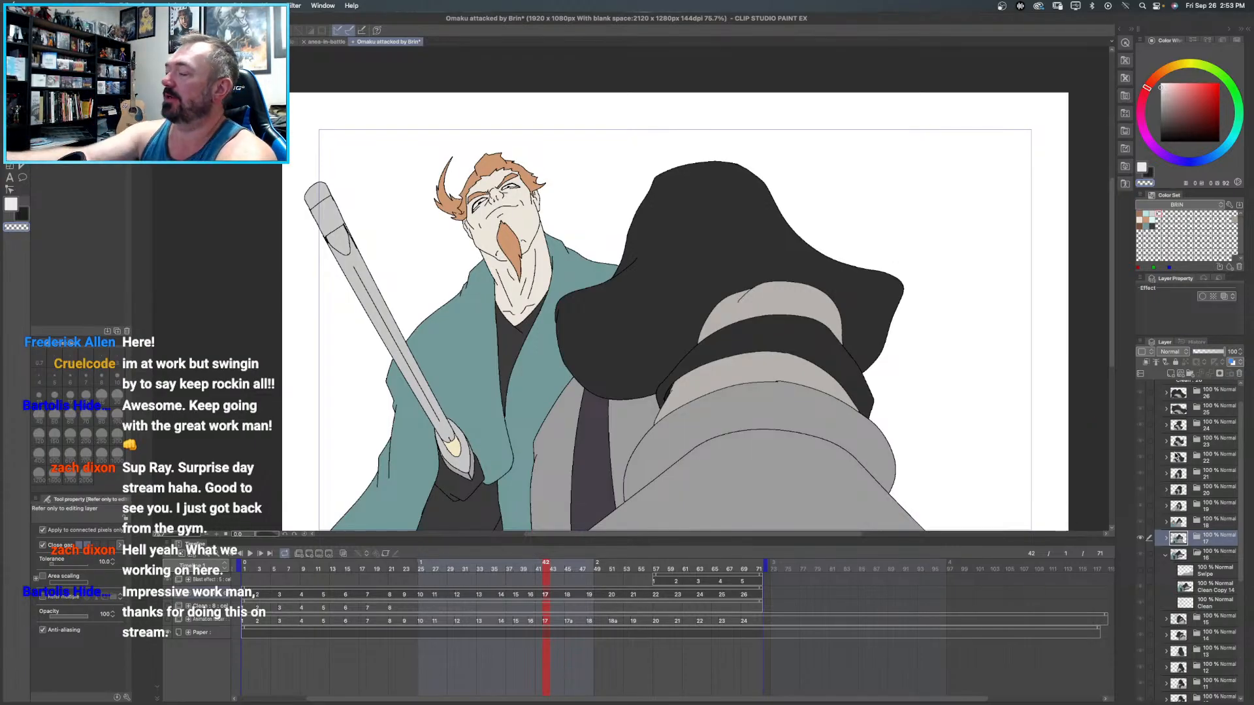
- Fill the small center detail of frame 16's sword guard with the cream sampled from the guard in frame 17
{"action": "scroll", "coordinate": [542, 367], "scroll_direction": "down", "scroll_amount": 1}
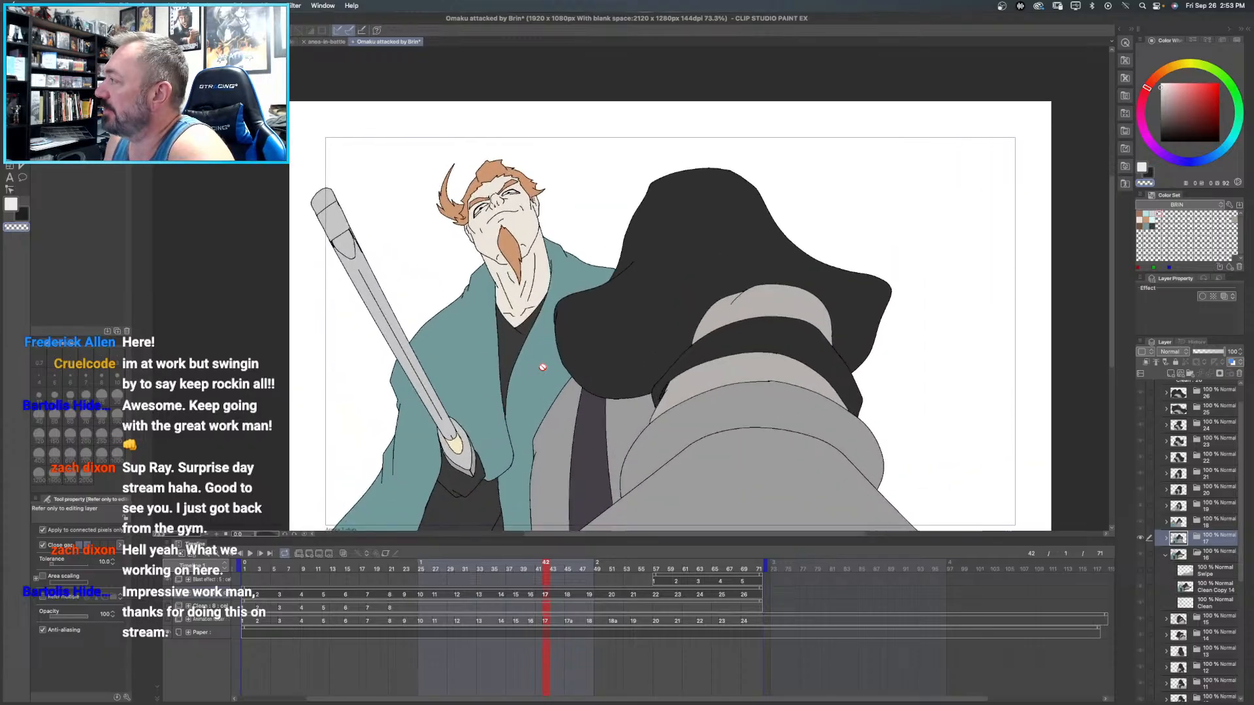
{"action": "scroll", "coordinate": [614, 391], "scroll_direction": "down", "scroll_amount": 3}
{"action": "scroll", "coordinate": [613, 390], "scroll_direction": "right", "scroll_amount": 2}
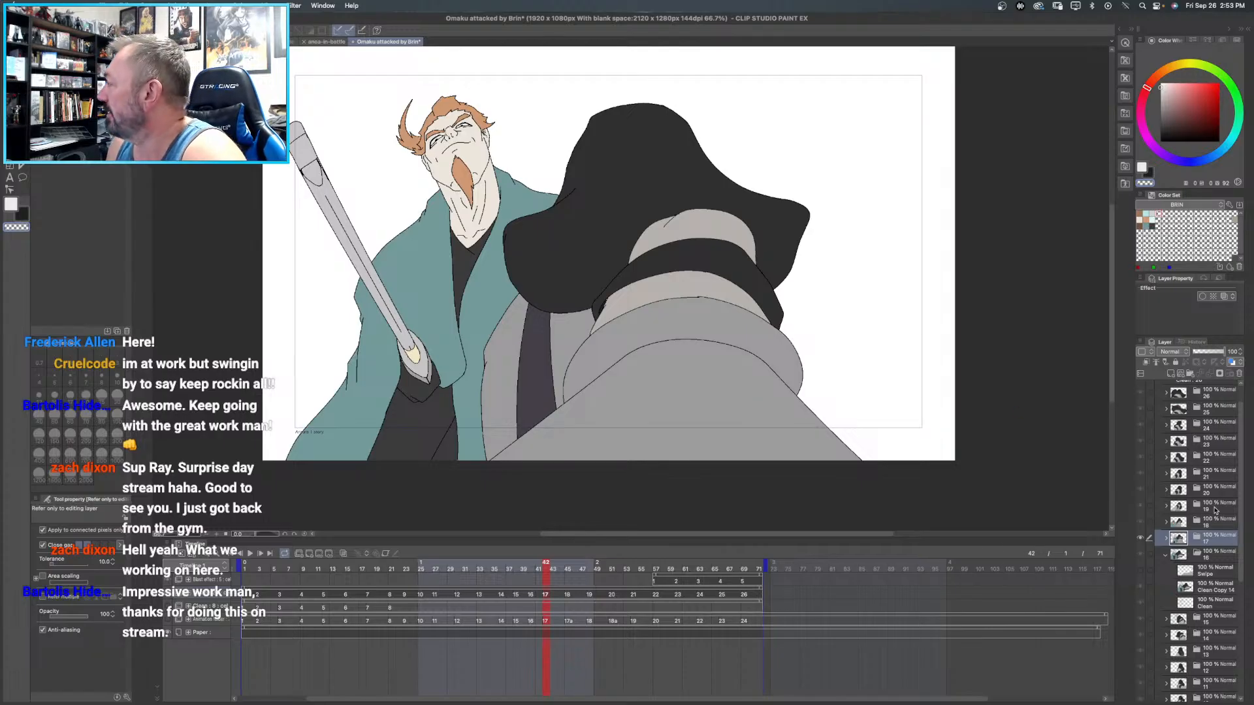
{"action": "left_click", "coordinate": [1208, 555]}
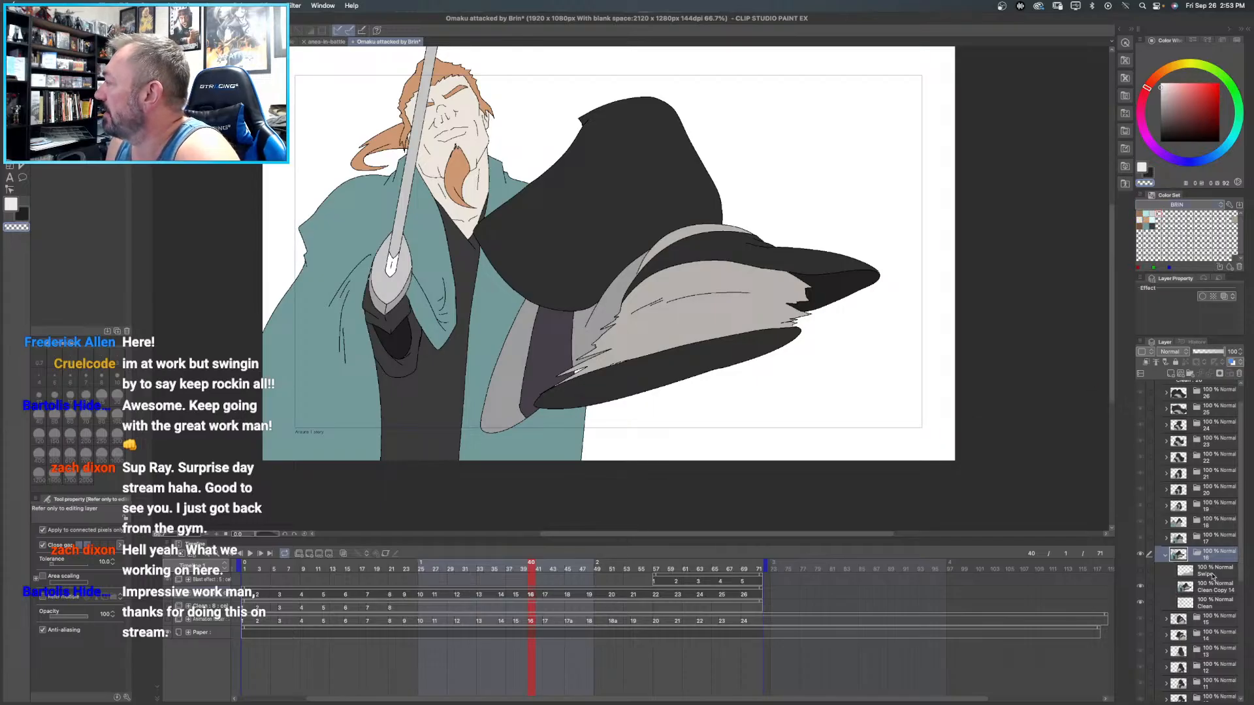
{"action": "left_click", "coordinate": [1207, 540]}
{"action": "left_click", "coordinate": [414, 353], "text": "alt"}
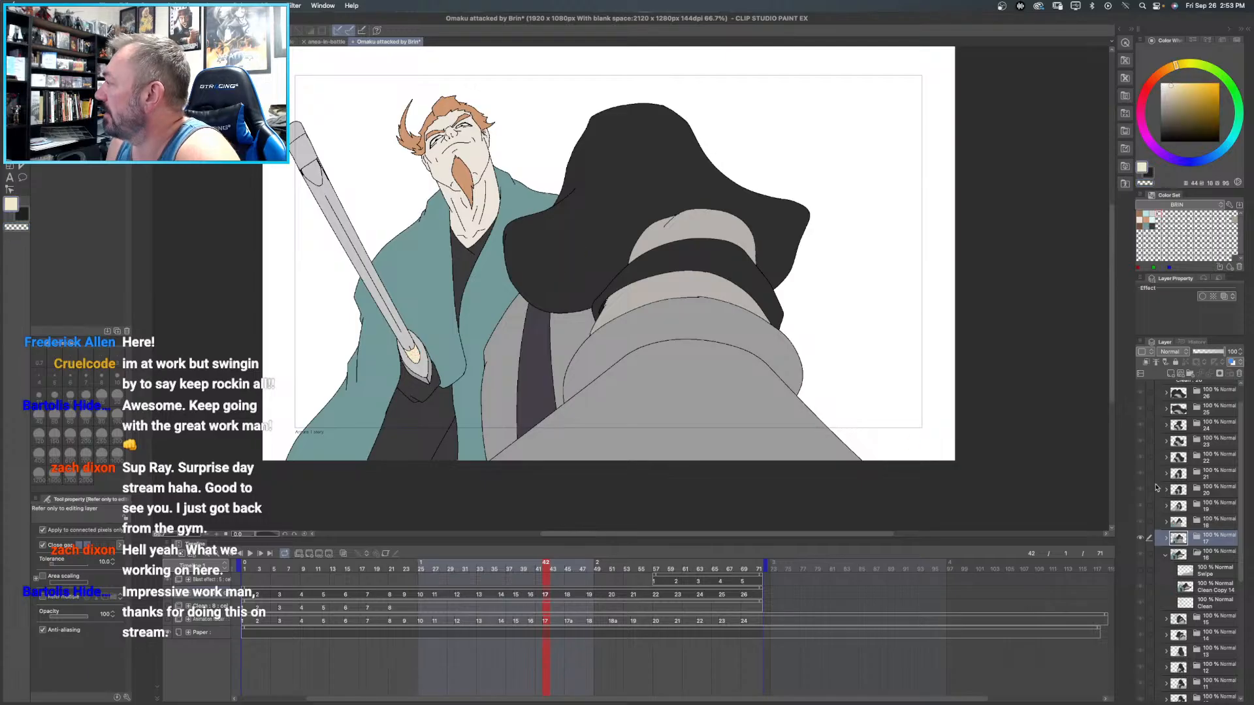
{"action": "left_click", "coordinate": [1206, 586]}
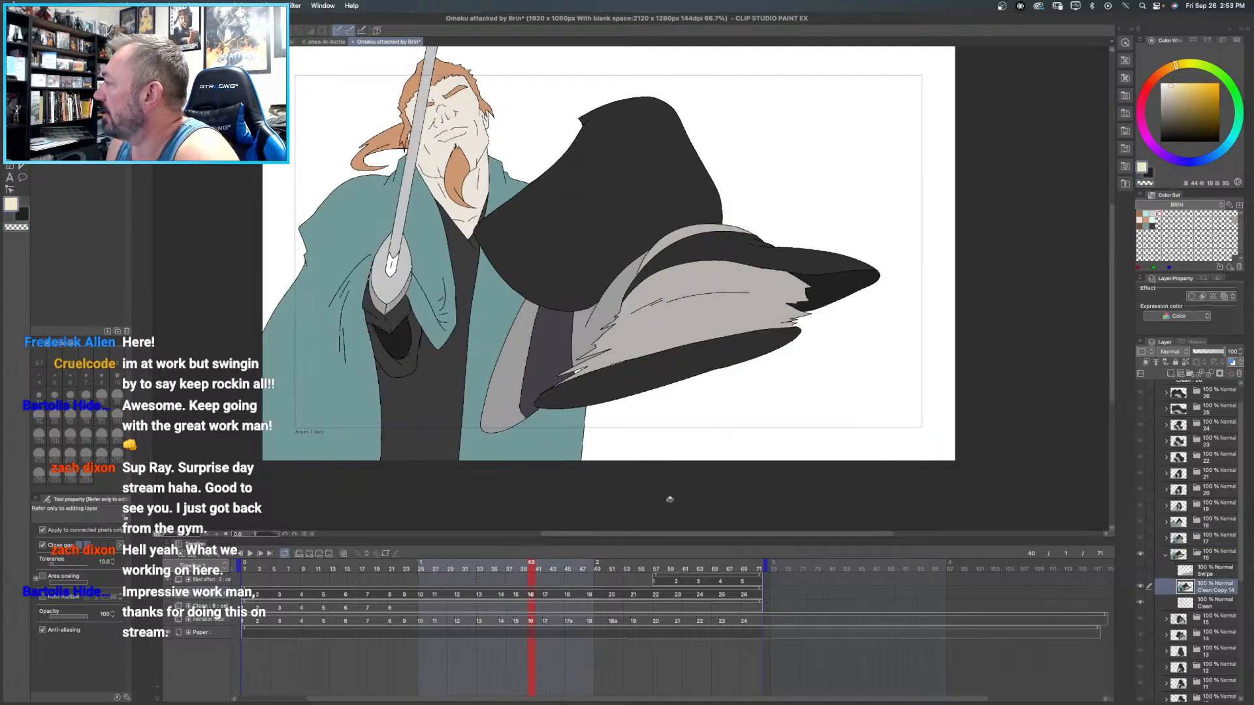
{"action": "left_click", "coordinate": [392, 266]}
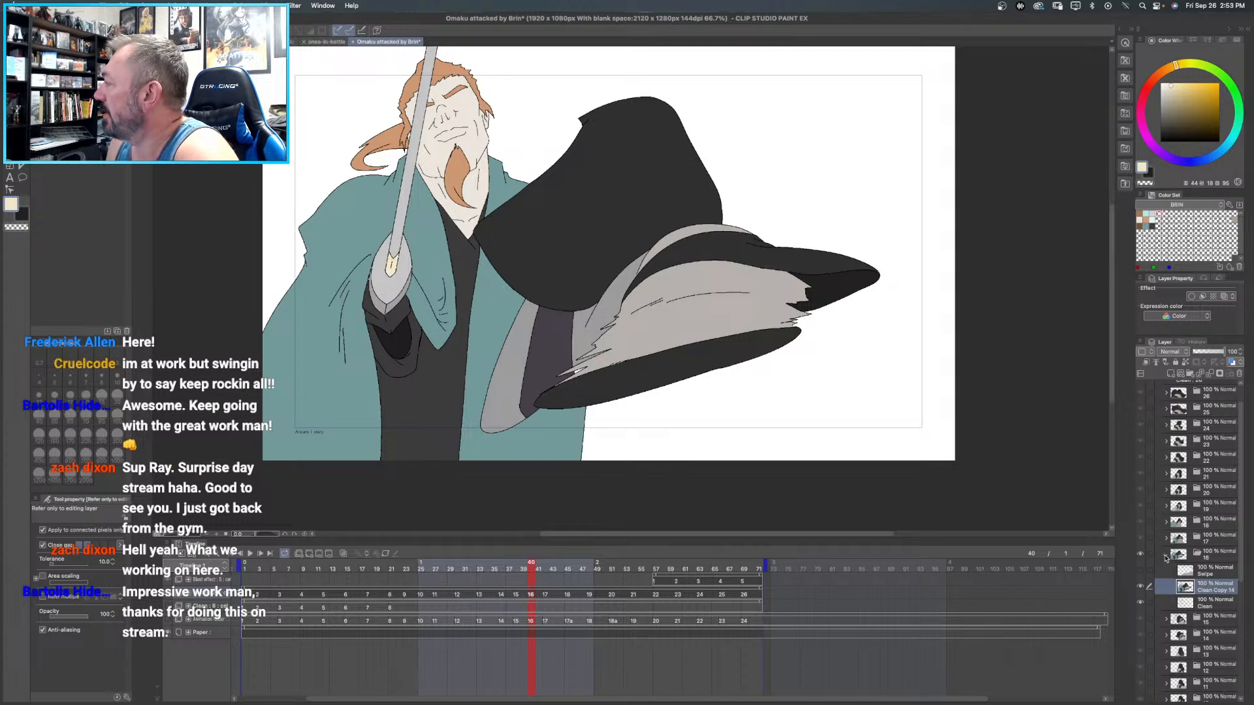
- On frame 15's Clean Copy 13 layer, fill Brin's forehead with the pale skin tone from the BRIN color set
{"action": "left_click", "coordinate": [1167, 555]}
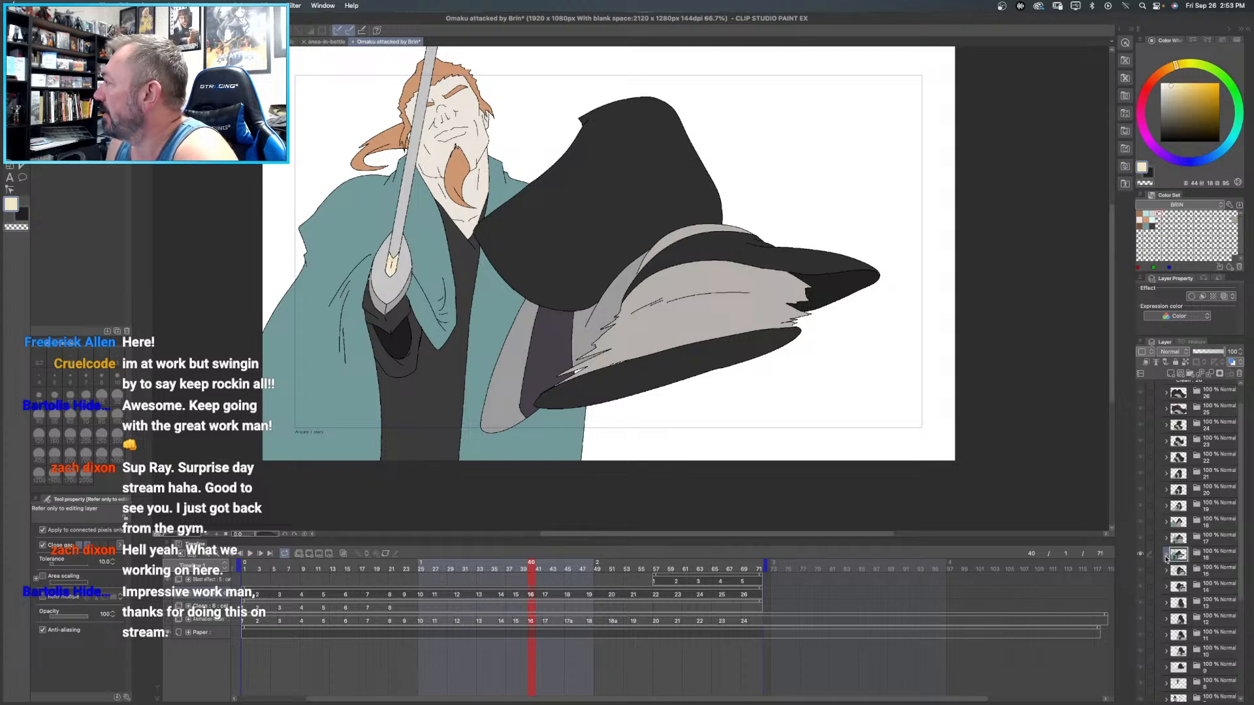
{"action": "left_click", "coordinate": [1208, 576]}
{"action": "left_click", "coordinate": [1164, 572]}
{"action": "left_click", "coordinate": [1207, 537]}
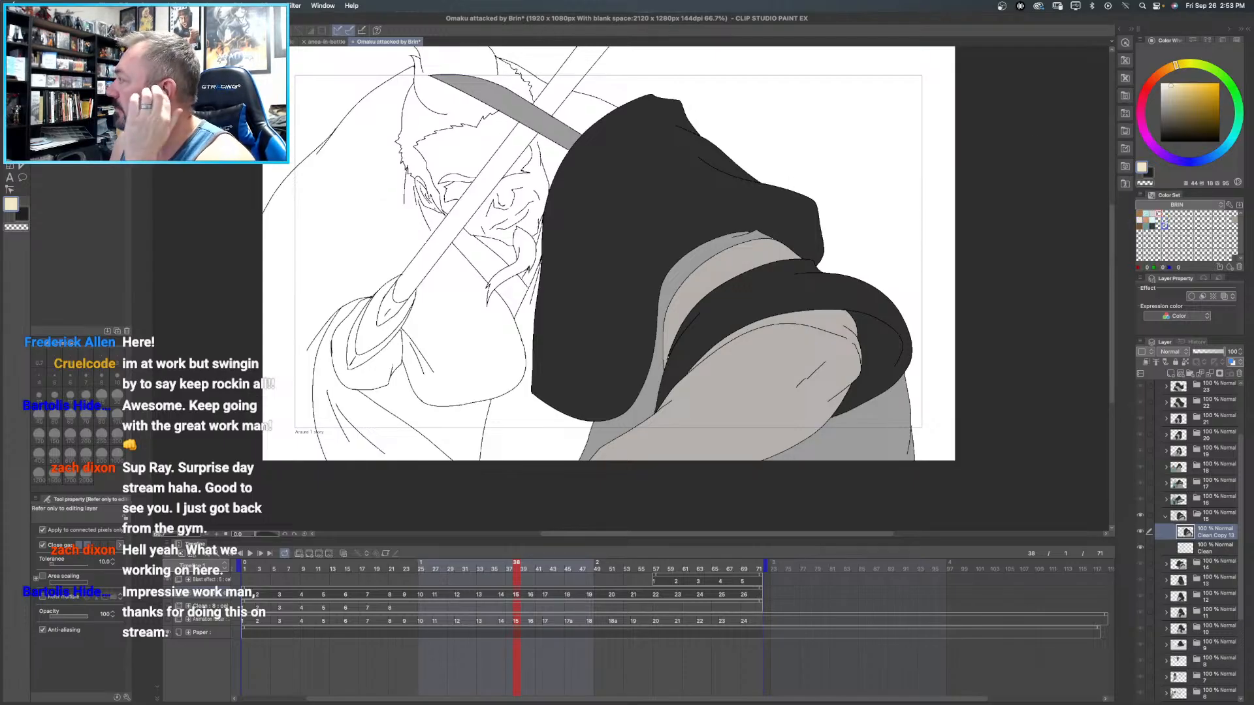
{"action": "left_click", "coordinate": [1140, 216]}
{"action": "left_click", "coordinate": [477, 137]}
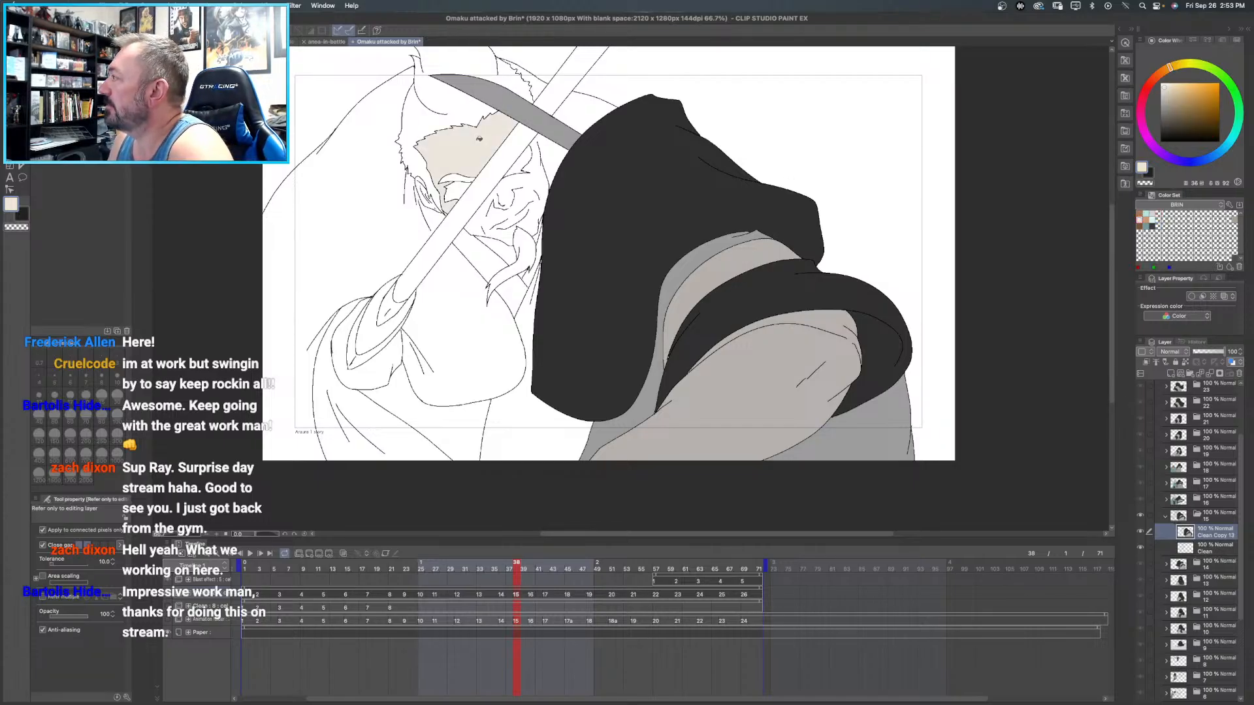
- Try to fill the rest of Brin's face beyond the sword blade in frame 15 with the same skin tone
{"action": "left_click", "coordinate": [540, 185]}
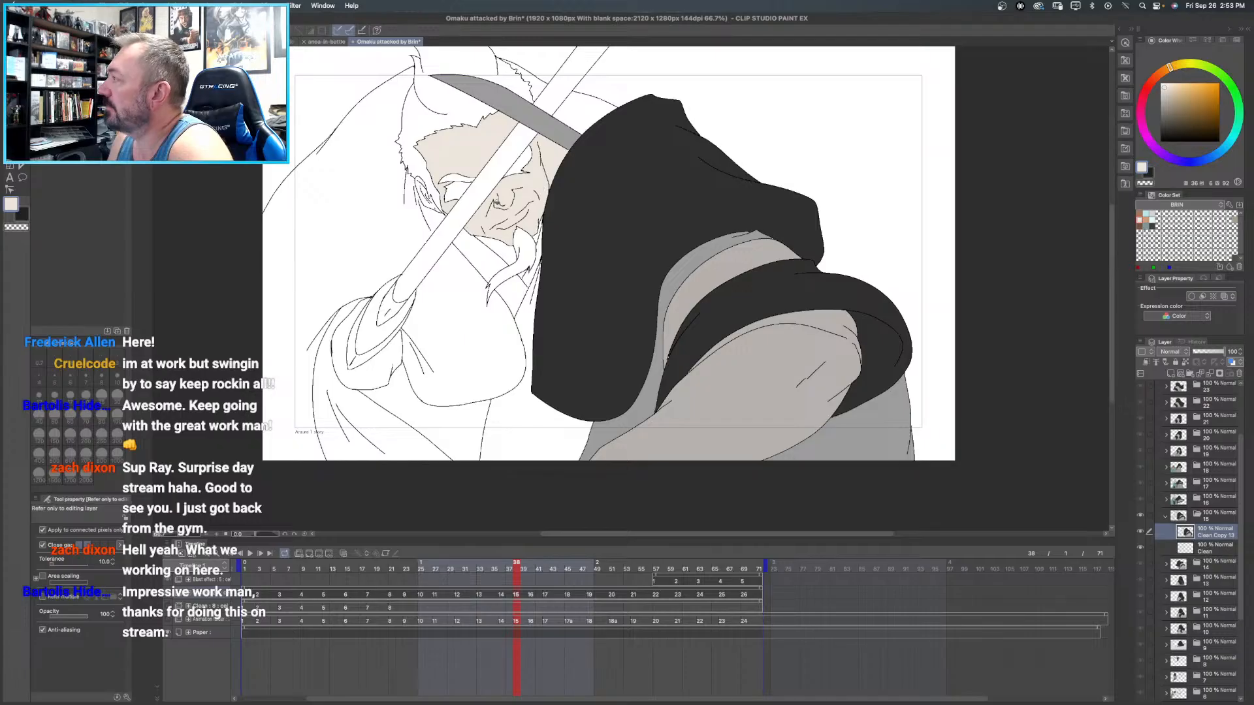
{"action": "left_click", "coordinate": [421, 178]}
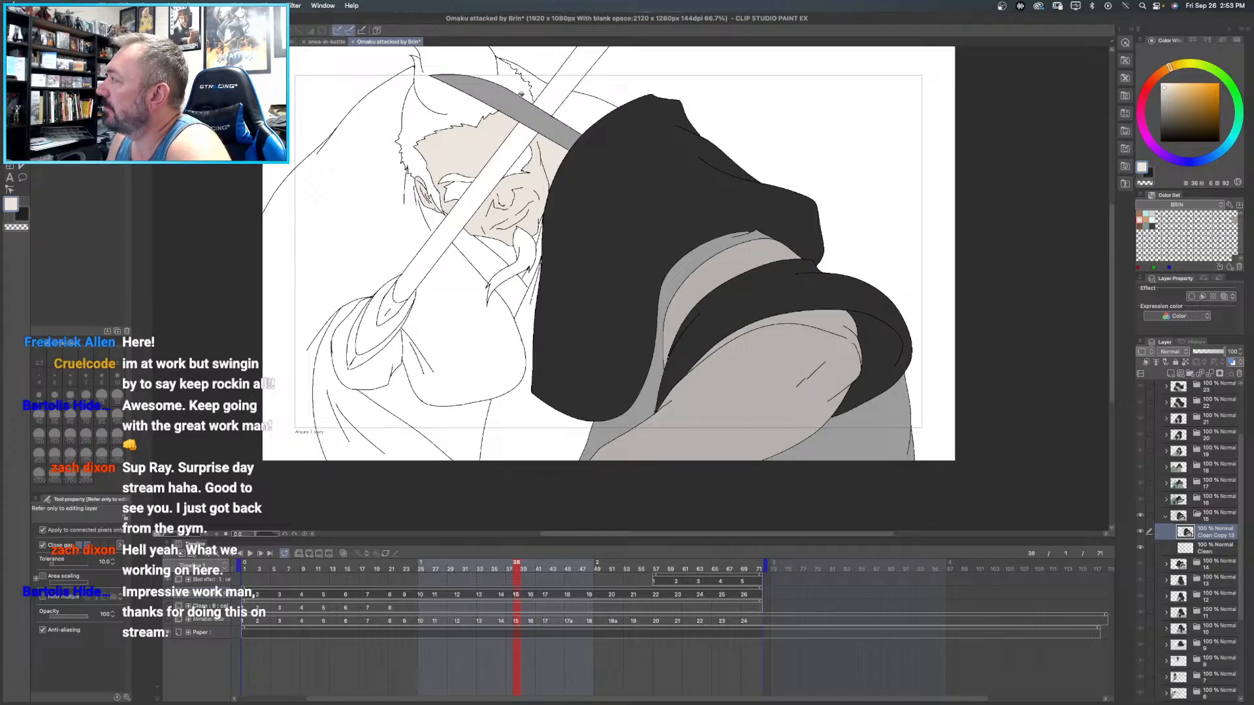
{"action": "key", "text": "super+z"}
{"action": "key", "text": "super+z"}
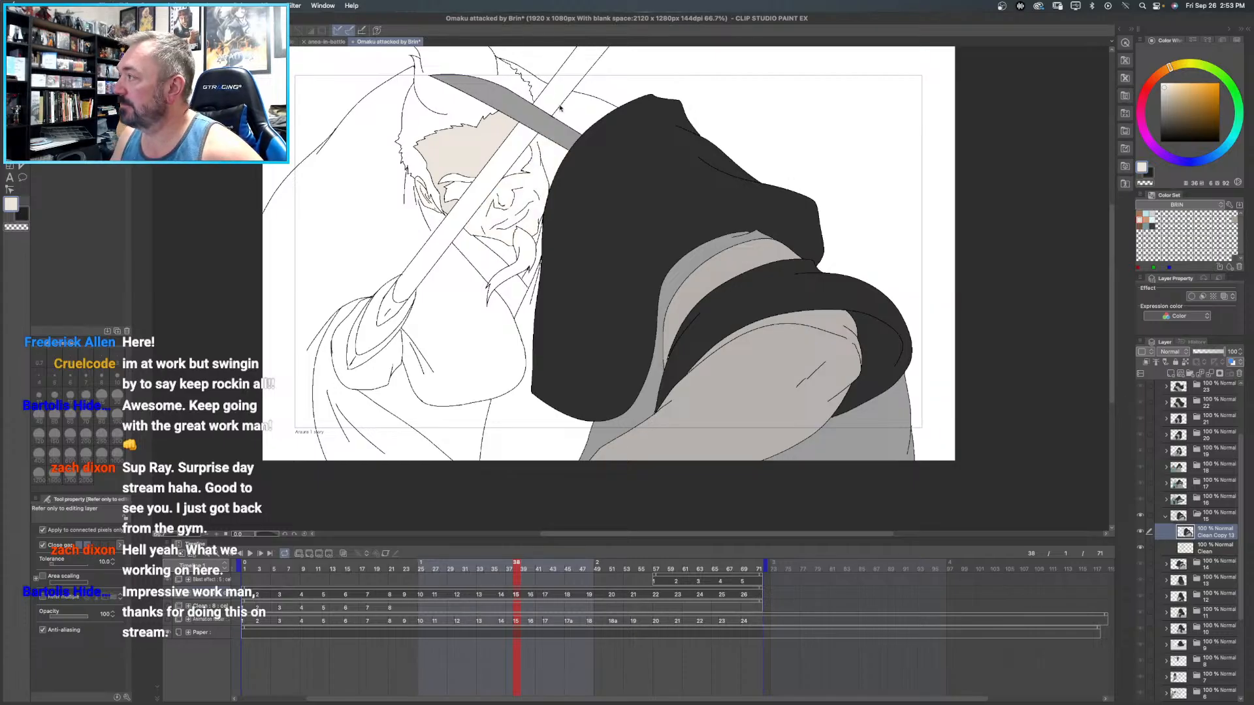
- Draw small black curved hair and ear lines between Brin's face and the dark hat in frame 15 with the Curve tool
{"action": "left_click", "coordinate": [565, 171], "text": "super"}
{"action": "left_click", "coordinate": [529, 149]}
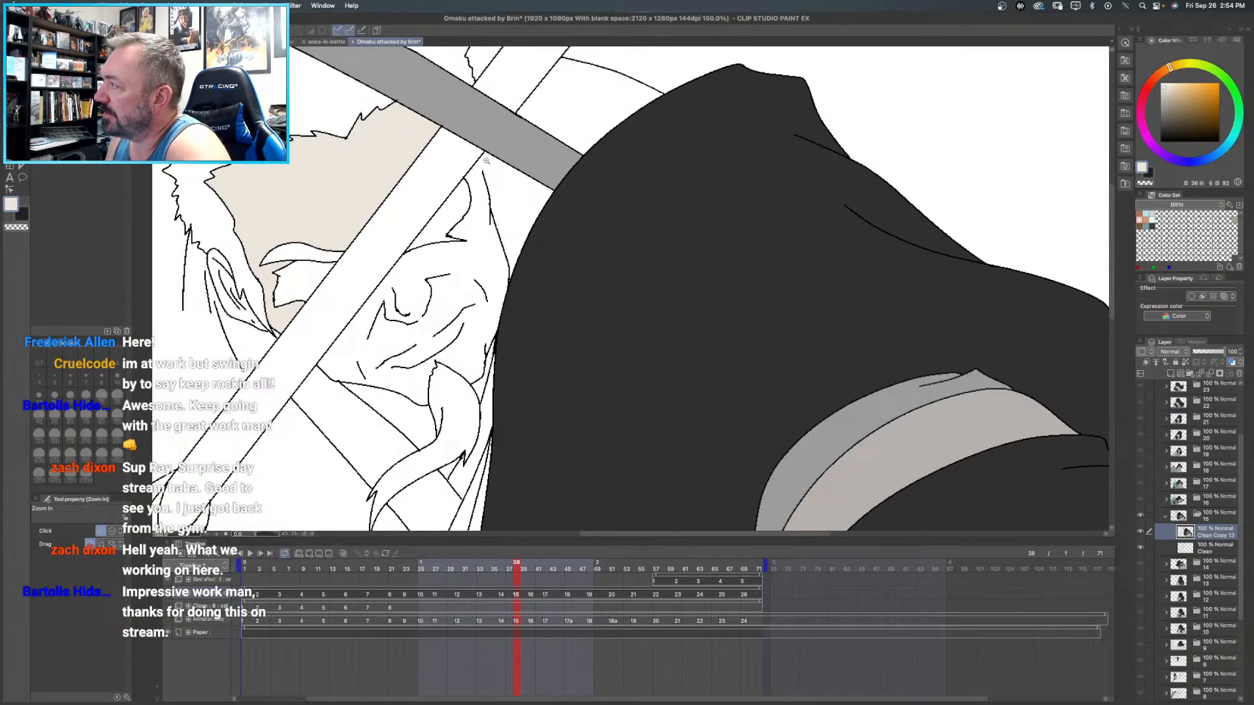
{"action": "left_click_drag", "start_coordinate": [1189, 118], "coordinate": [1161, 141]}
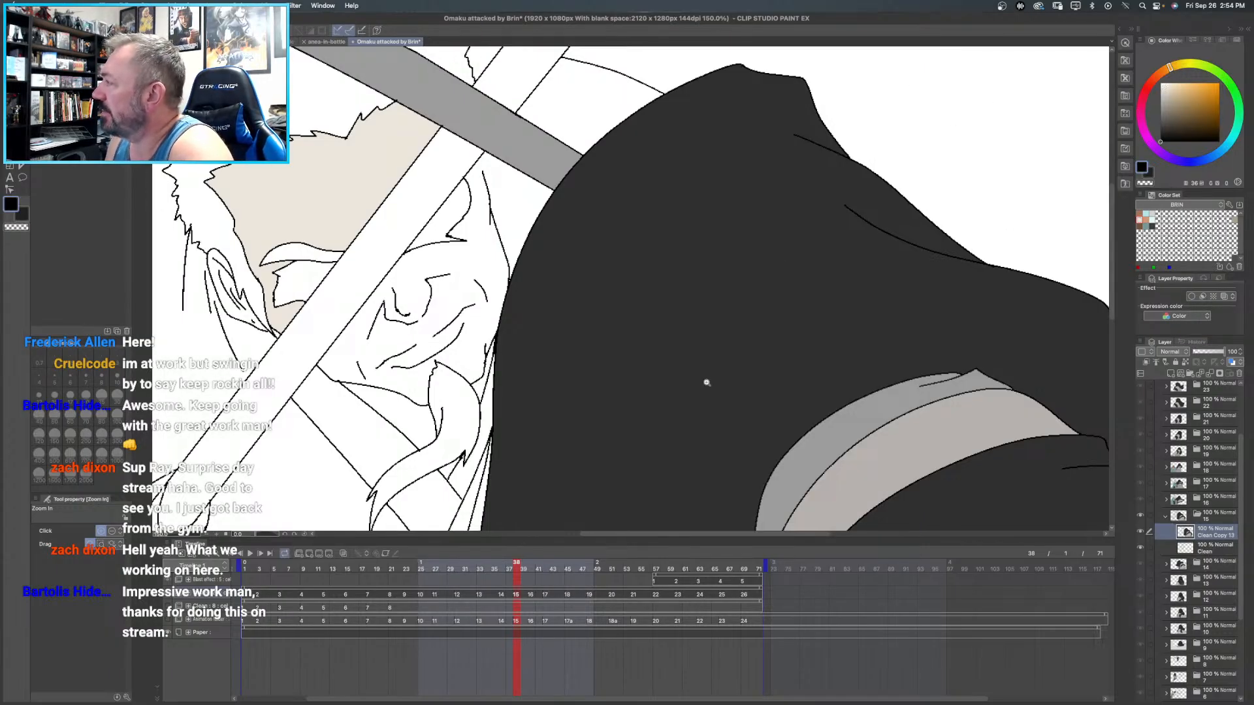
{"action": "key", "text": "u"}
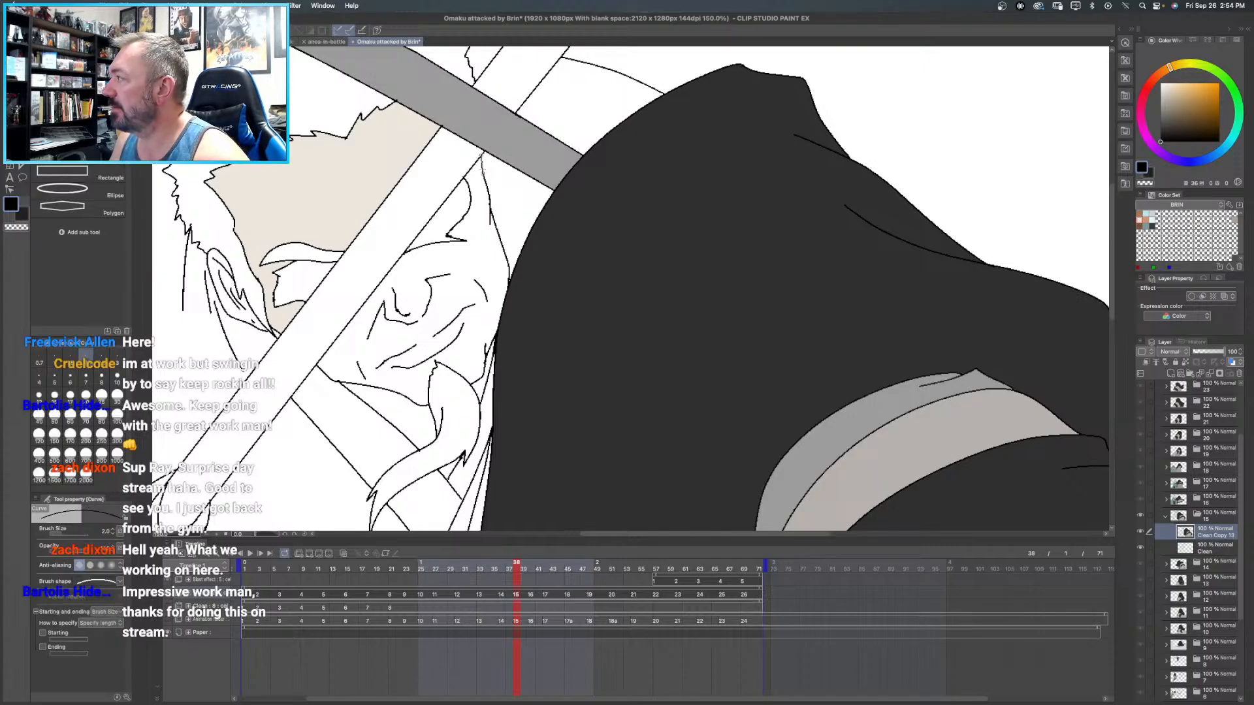
{"action": "left_click_drag", "start_coordinate": [491, 204], "coordinate": [529, 194]}
{"action": "left_click", "coordinate": [512, 234]}
{"action": "left_click_drag", "start_coordinate": [529, 194], "coordinate": [494, 156]}
{"action": "left_click", "coordinate": [515, 202]}
{"action": "left_click", "coordinate": [495, 205]}
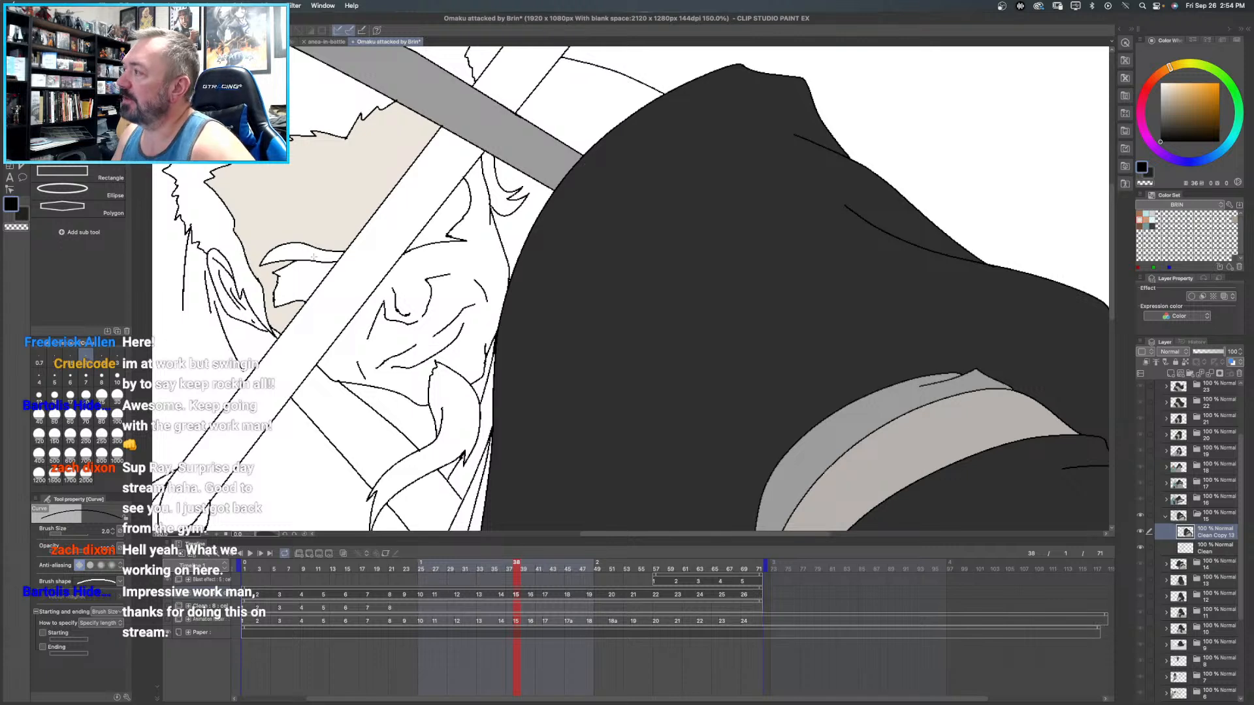
{"action": "mouse_move", "coordinate": [298, 257]}
{"action": "left_mouse_down"}
{"action": "mouse_move", "coordinate": [407, 292]}
{"action": "mouse_move", "coordinate": [399, 246]}
{"action": "left_mouse_up"}
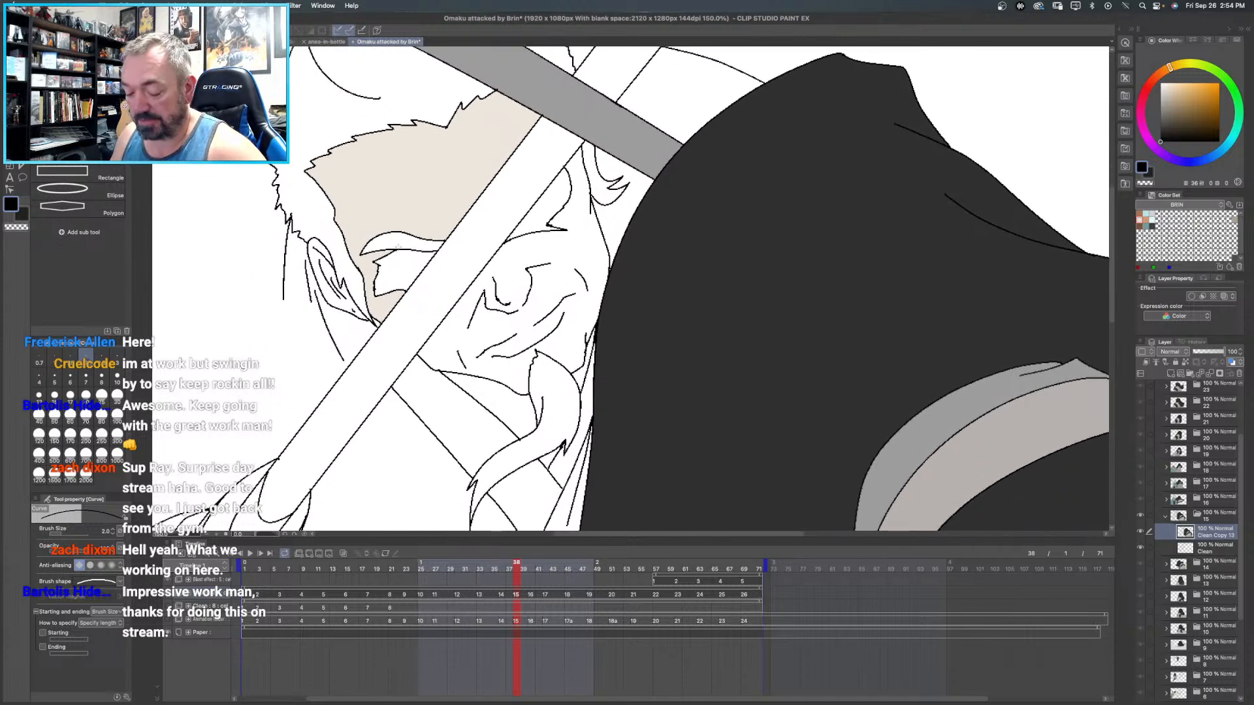
{"action": "key", "text": "ctrl+0"}
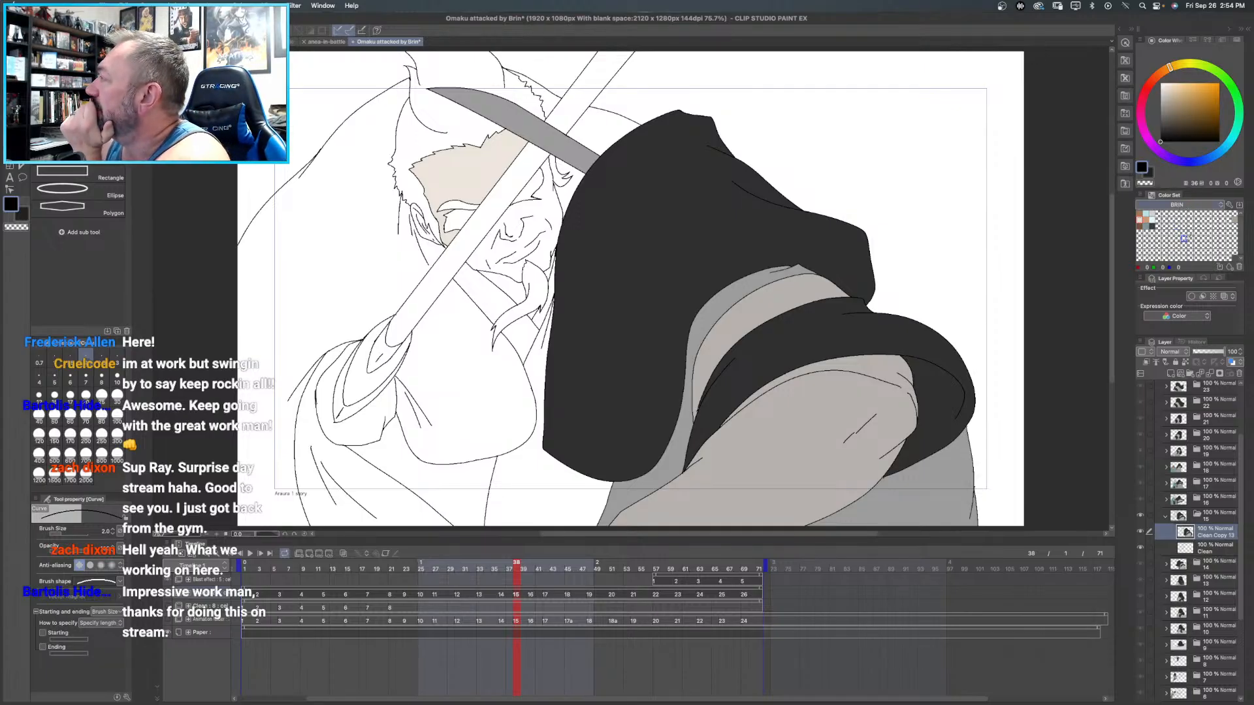
- Try to rearrange the orange, skin, teal and grey swatches within the BRIN color set
{"action": "left_click", "coordinate": [1195, 207]}
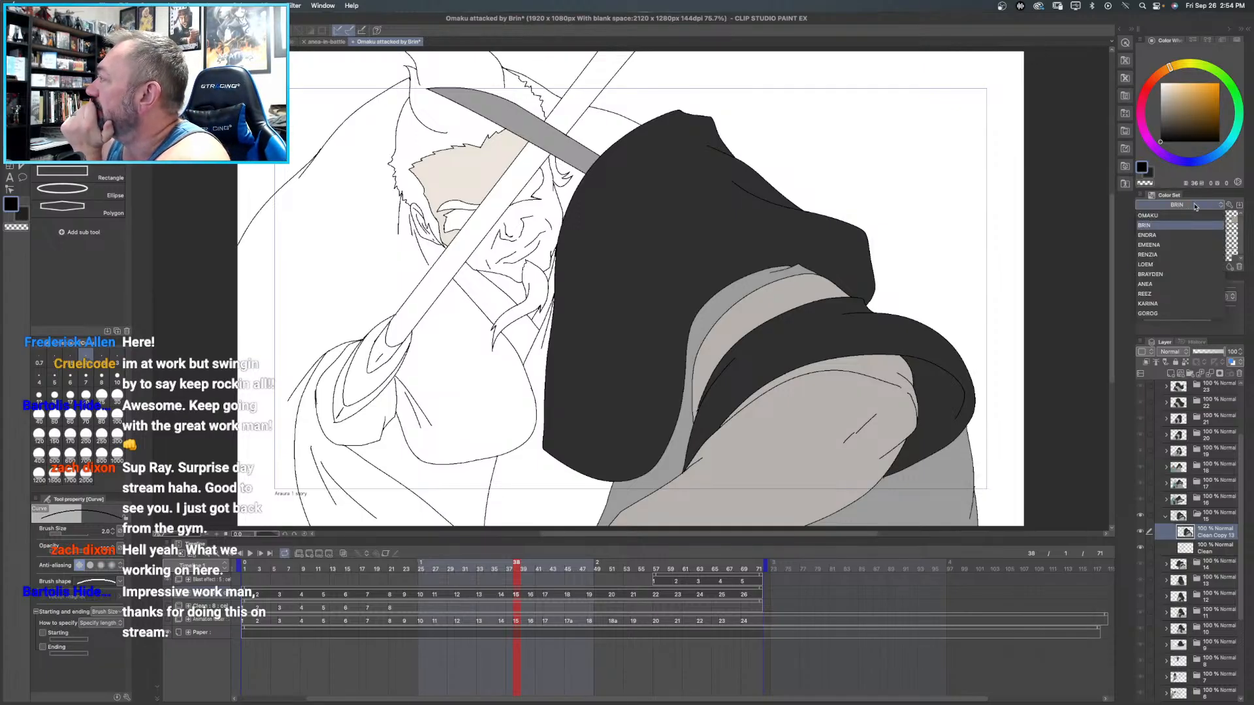
{"action": "left_click", "coordinate": [1169, 225]}
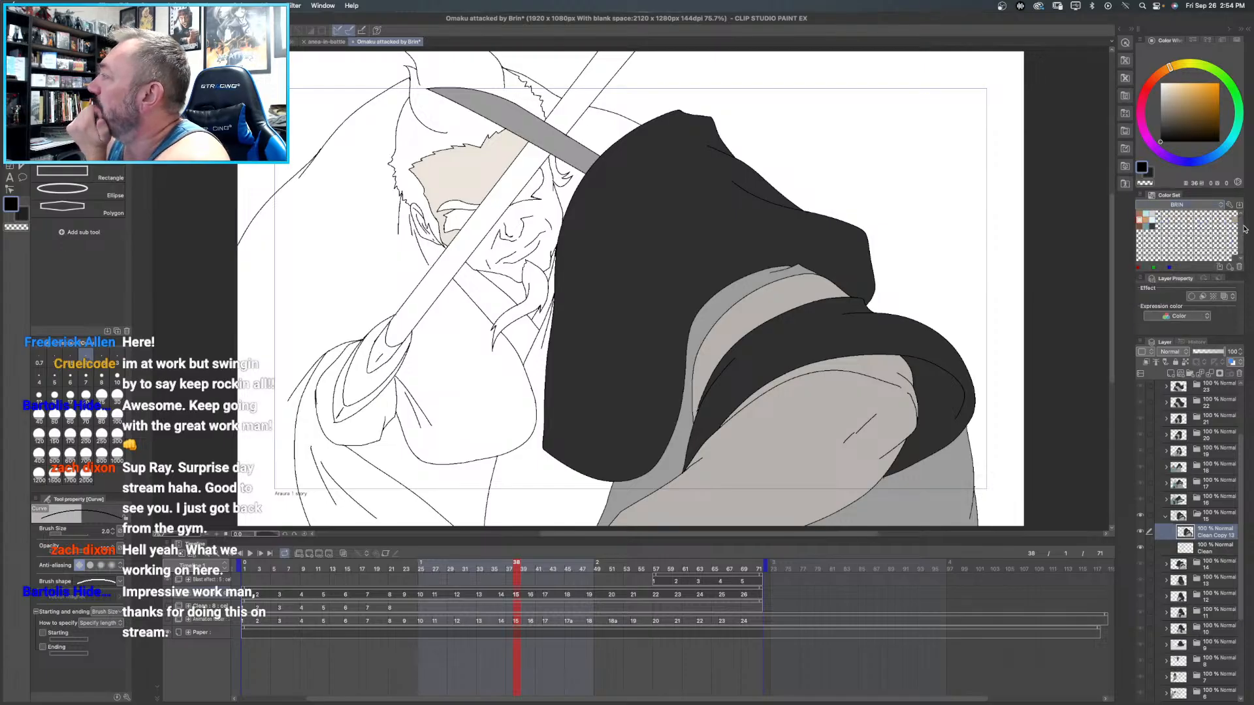
{"action": "left_click", "coordinate": [1236, 217]}
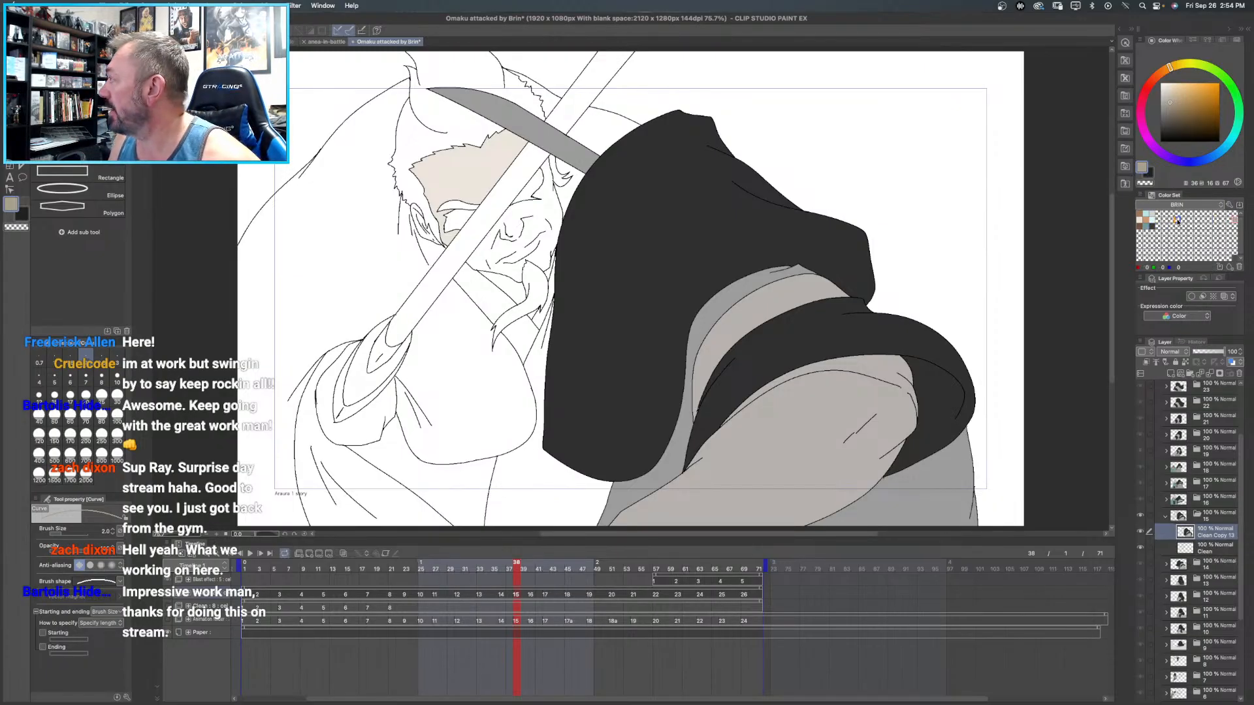
{"action": "left_click", "coordinate": [1141, 212]}
{"action": "left_click", "coordinate": [1139, 218]}
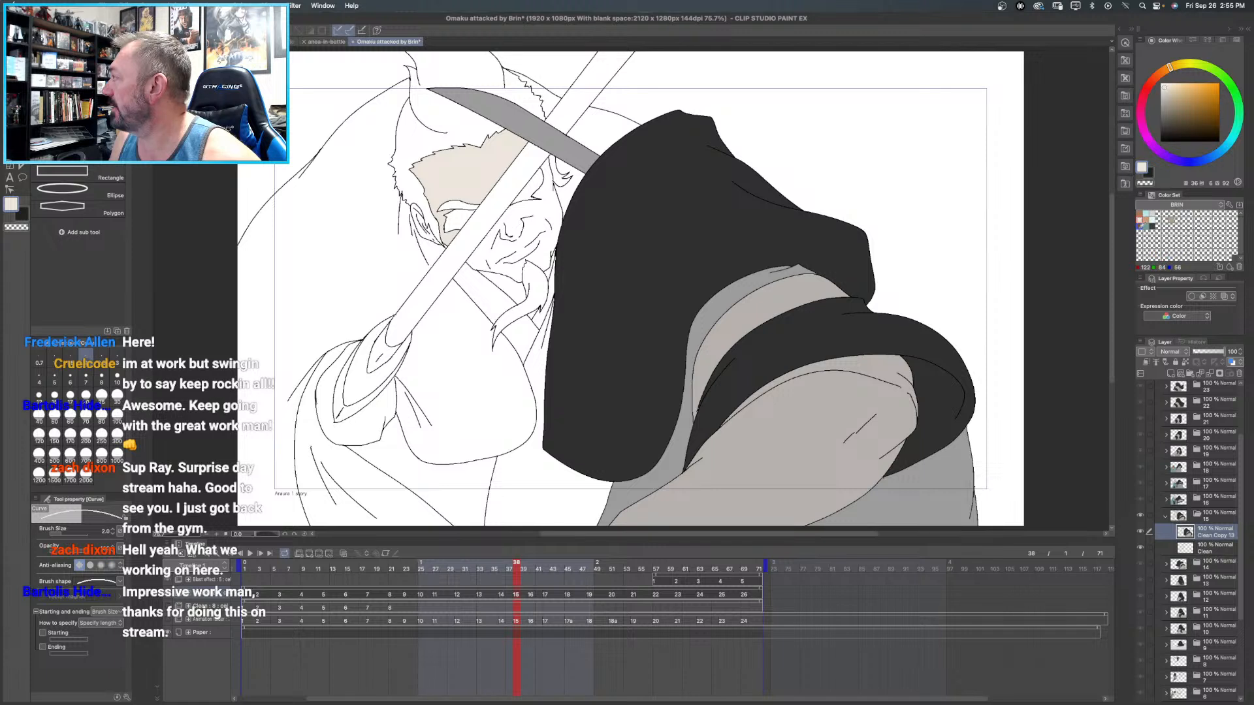
{"action": "left_click", "coordinate": [1139, 225]}
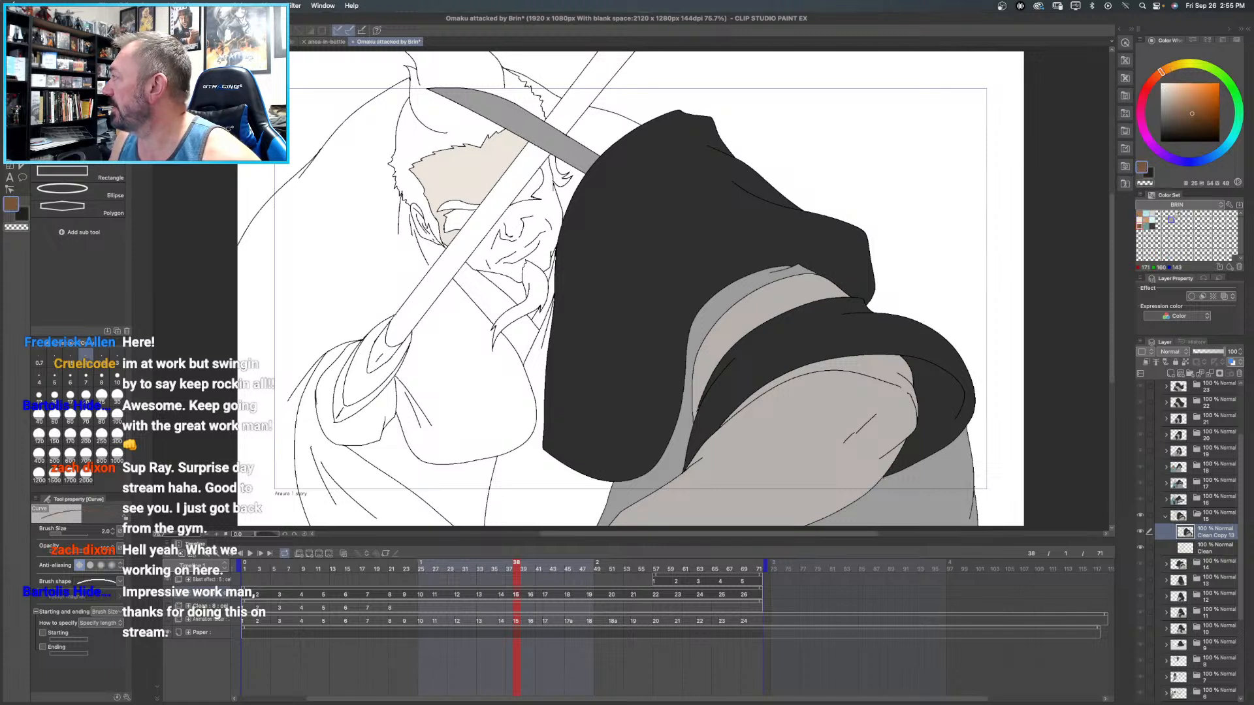
{"action": "left_click", "coordinate": [1172, 222]}
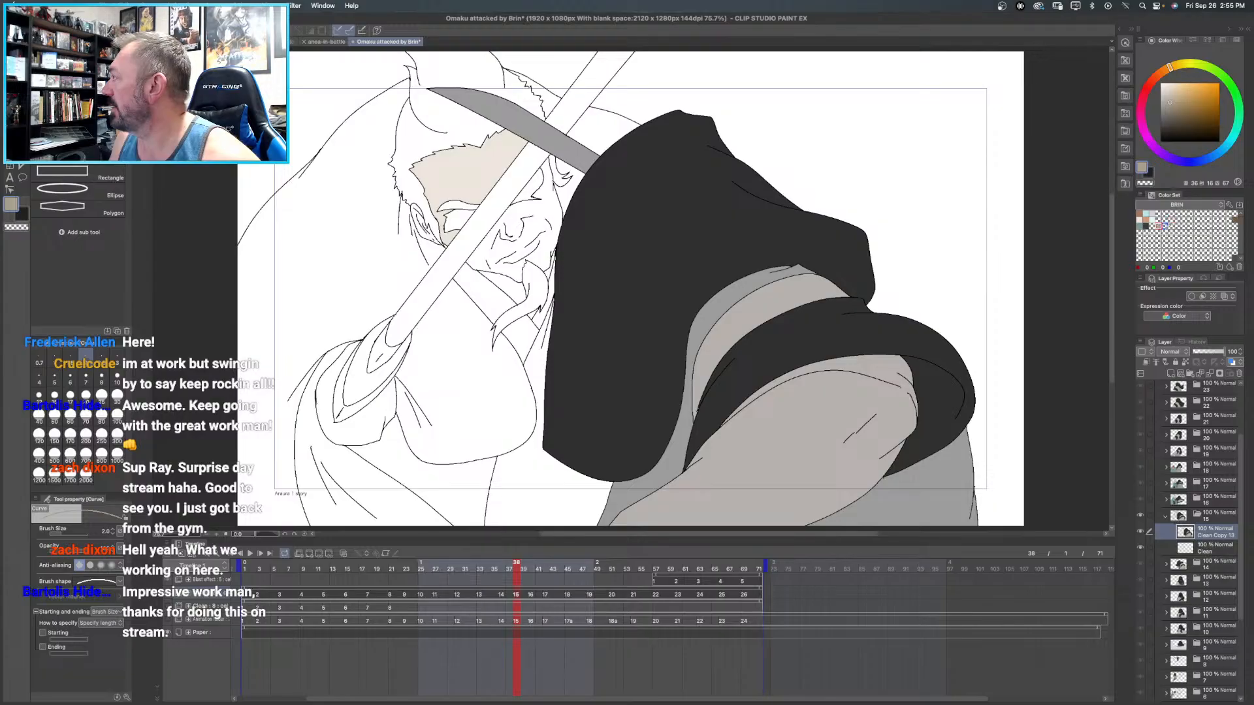
{"action": "left_click", "coordinate": [1230, 220]}
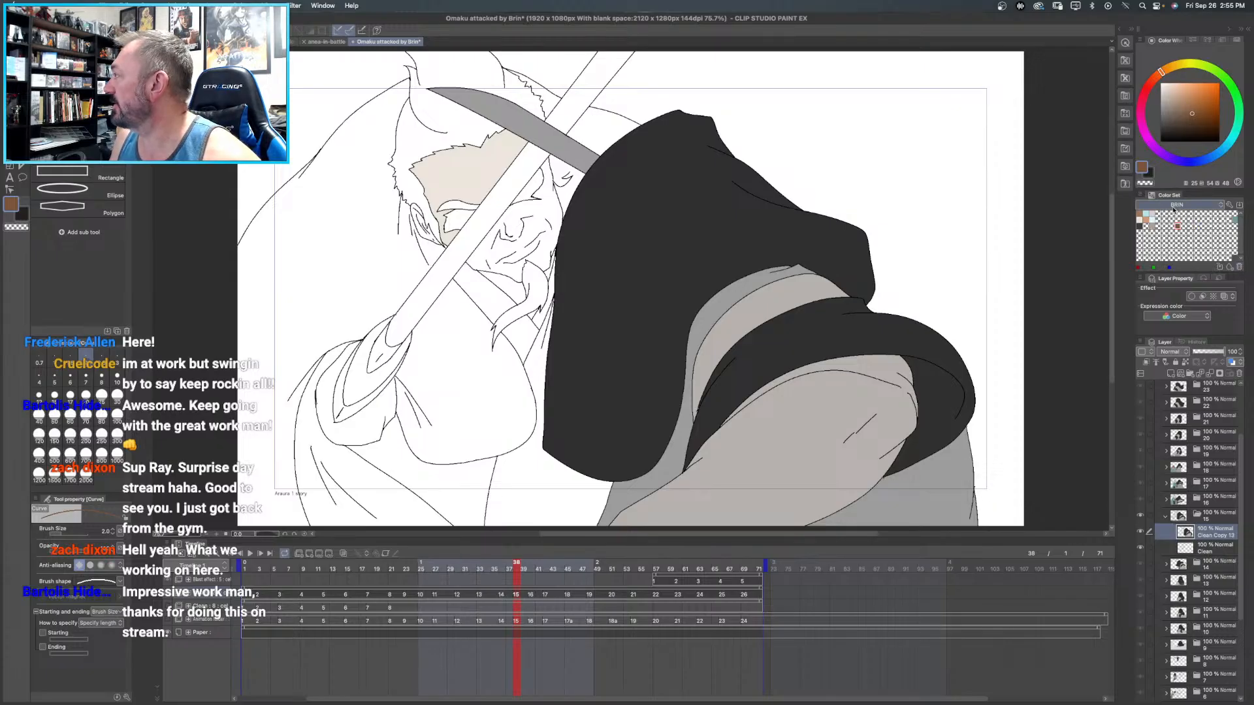
{"action": "left_click", "coordinate": [1177, 207]}
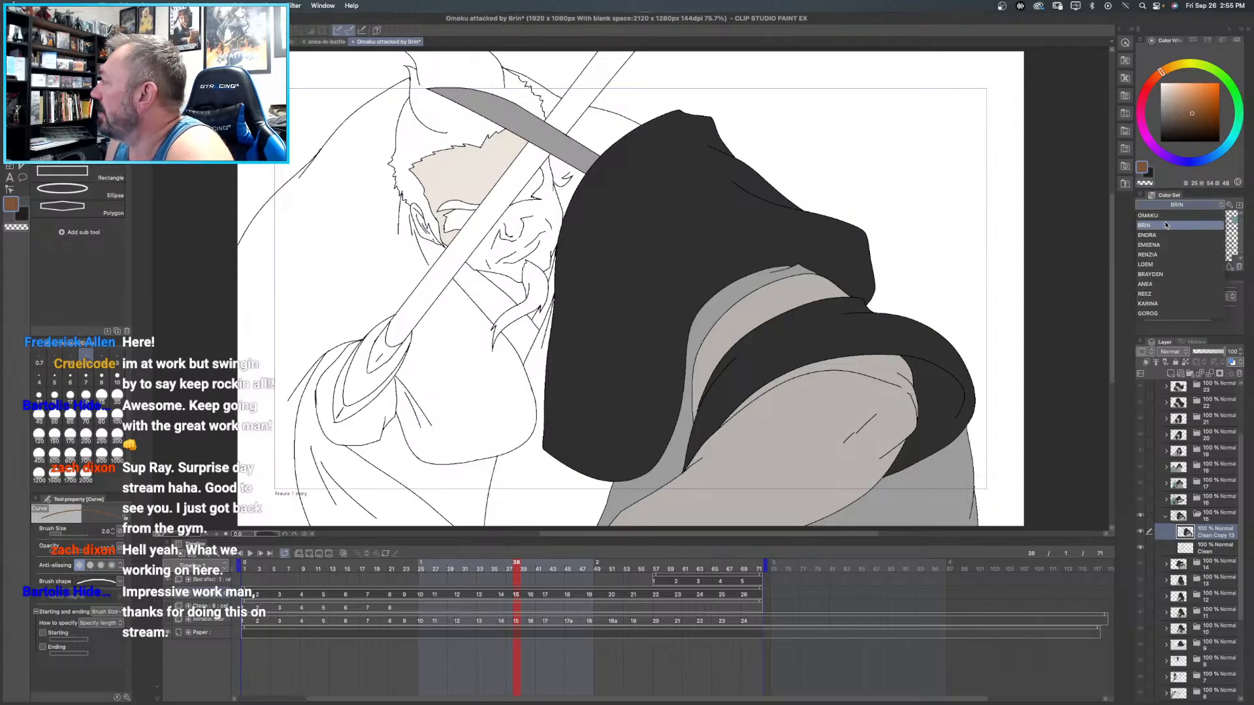
{"action": "left_click", "coordinate": [1166, 225]}
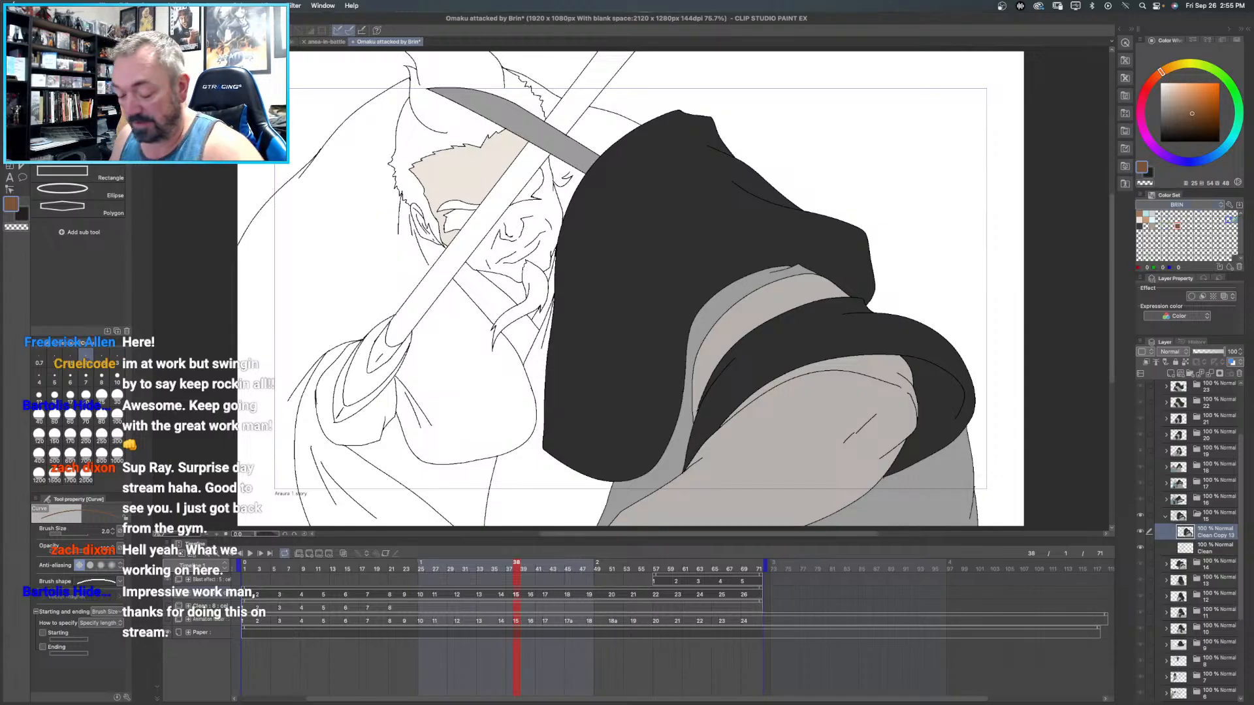
{"action": "left_click", "coordinate": [1234, 220]}
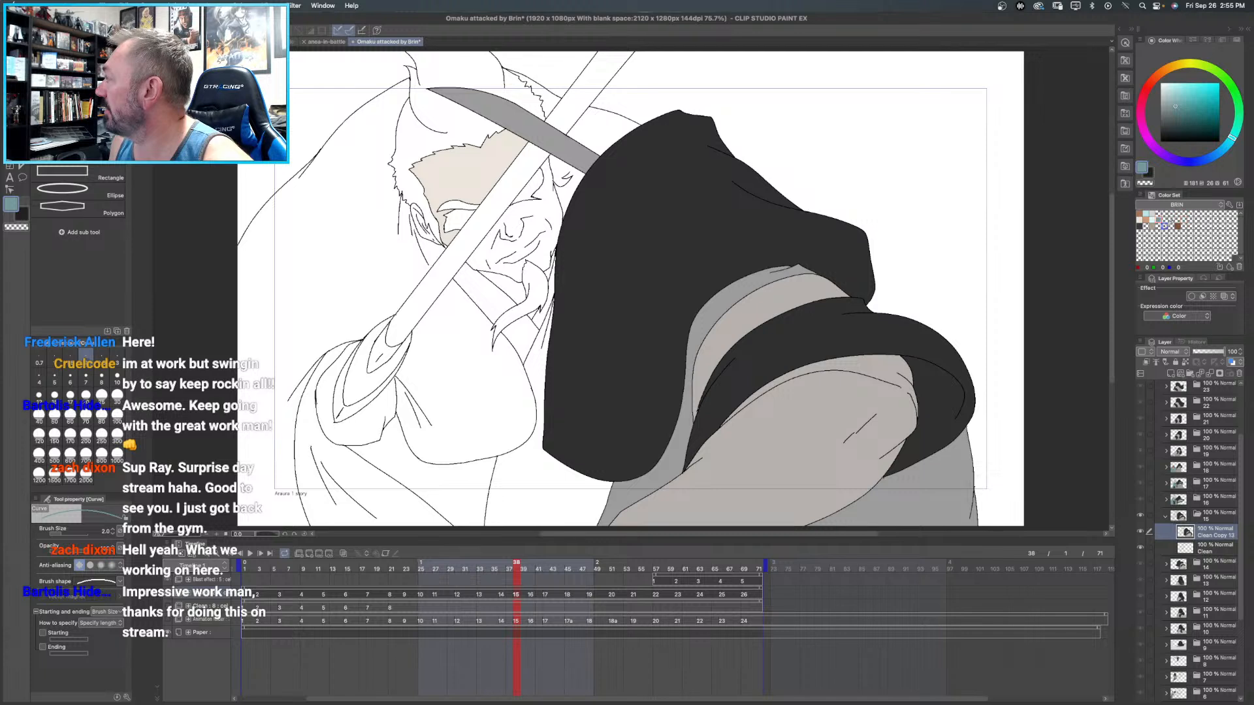
{"action": "left_click", "coordinate": [1178, 226]}
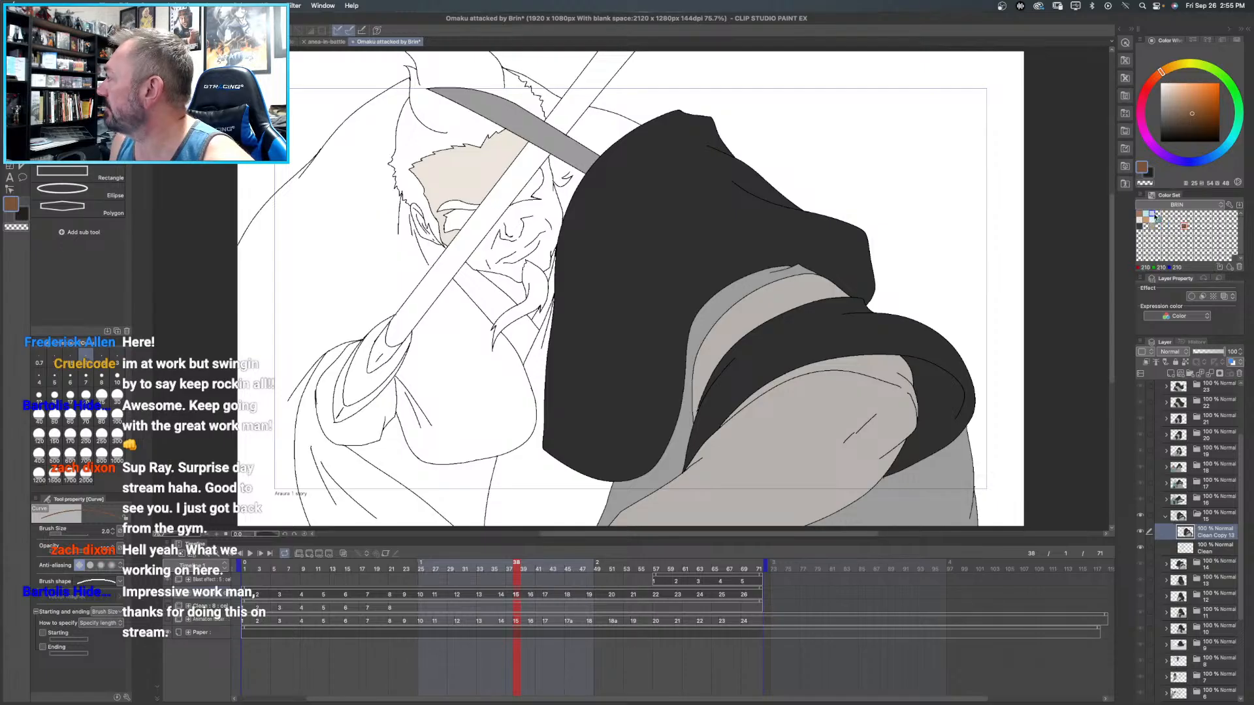
{"action": "left_click", "coordinate": [1154, 215]}
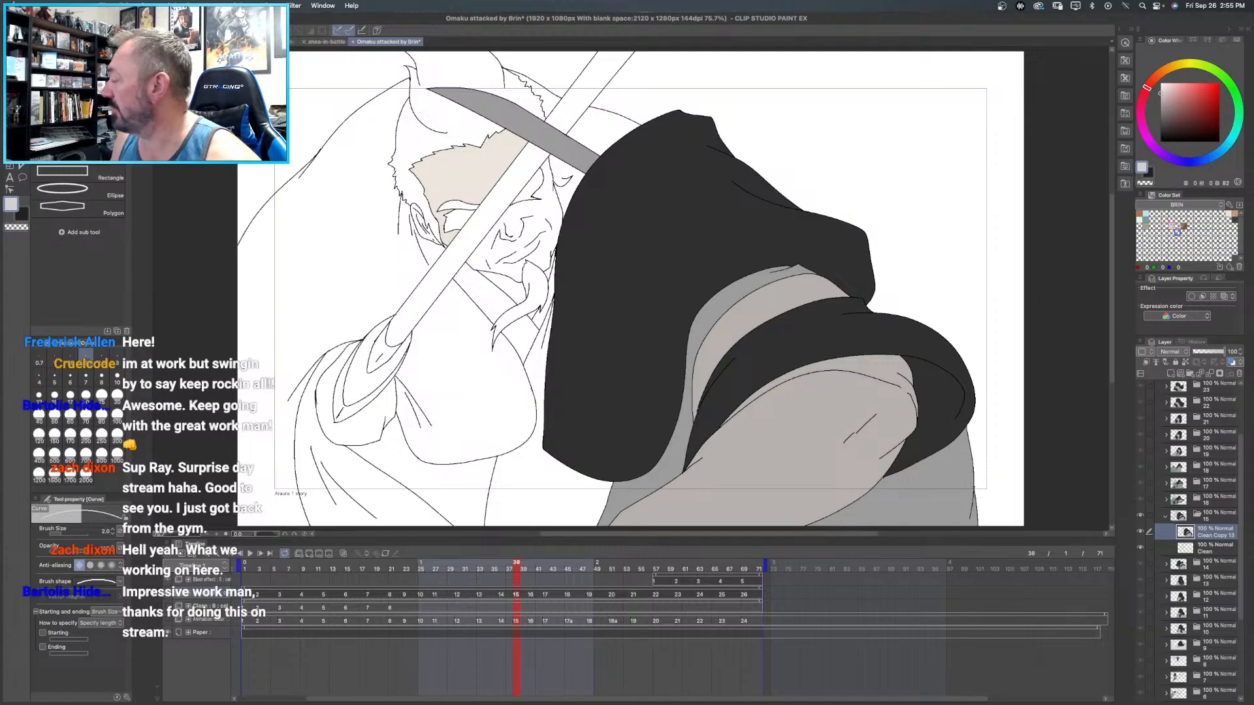
- Replace the cluttered BRIN color set with a version based on the OMAKU set's swatches and make it the active set
{"action": "left_click", "coordinate": [1220, 205]}
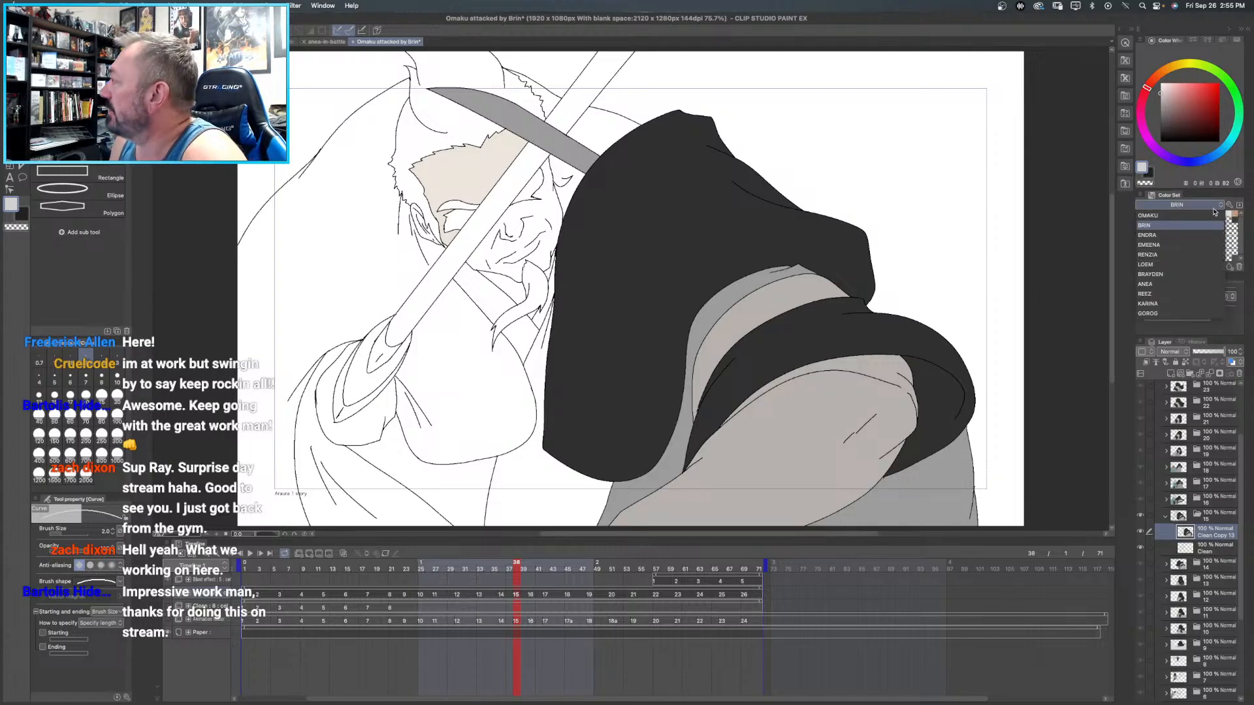
{"action": "left_click", "coordinate": [1173, 226]}
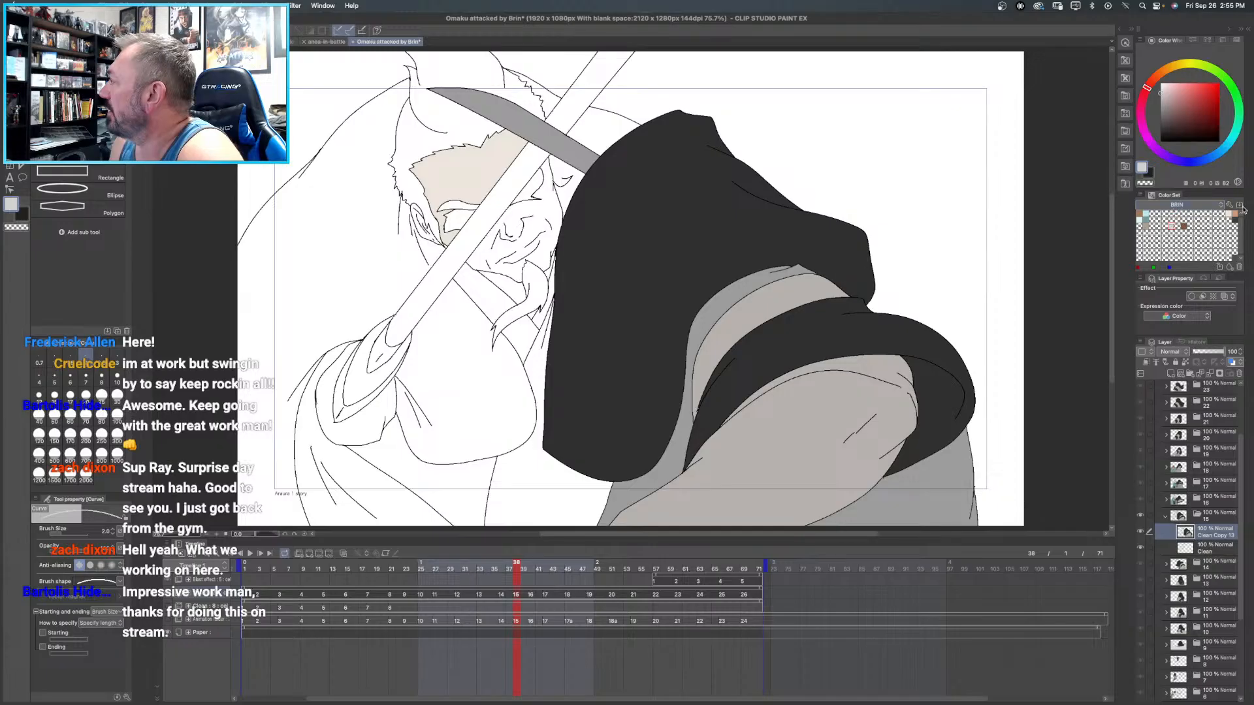
{"action": "left_click", "coordinate": [1206, 207]}
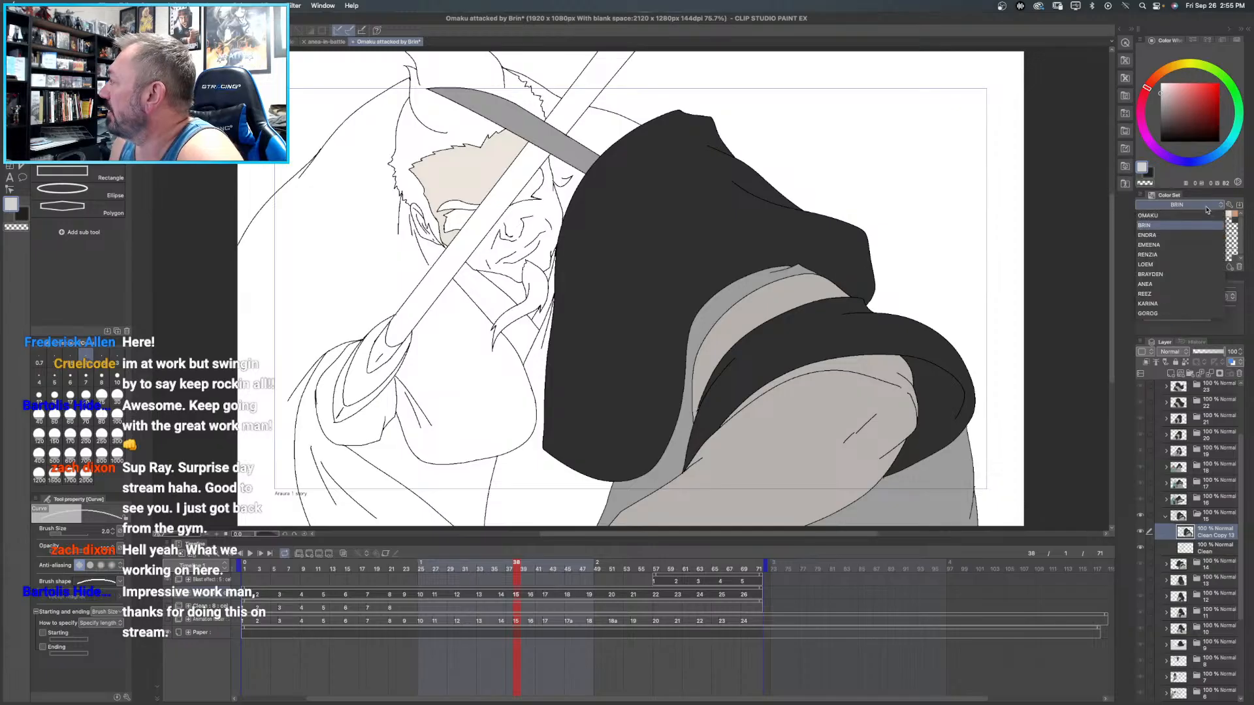
{"action": "left_click", "coordinate": [1169, 227]}
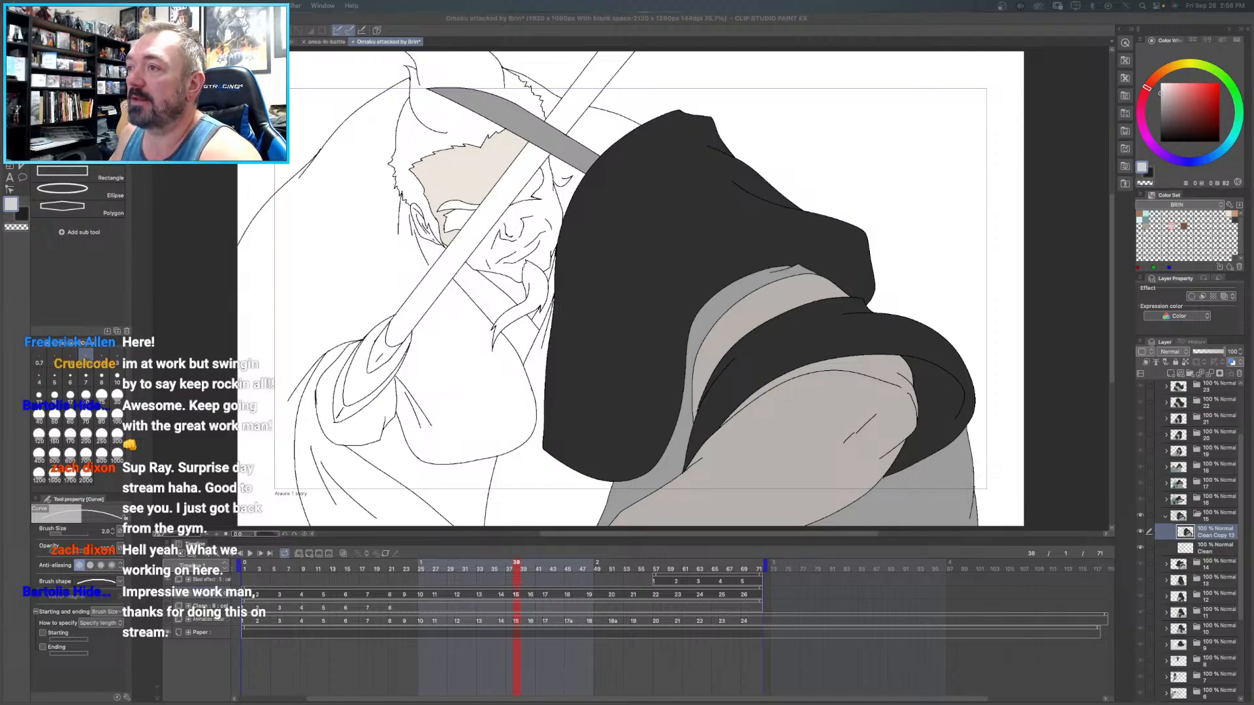
{"action": "left_click", "coordinate": [816, 237]}
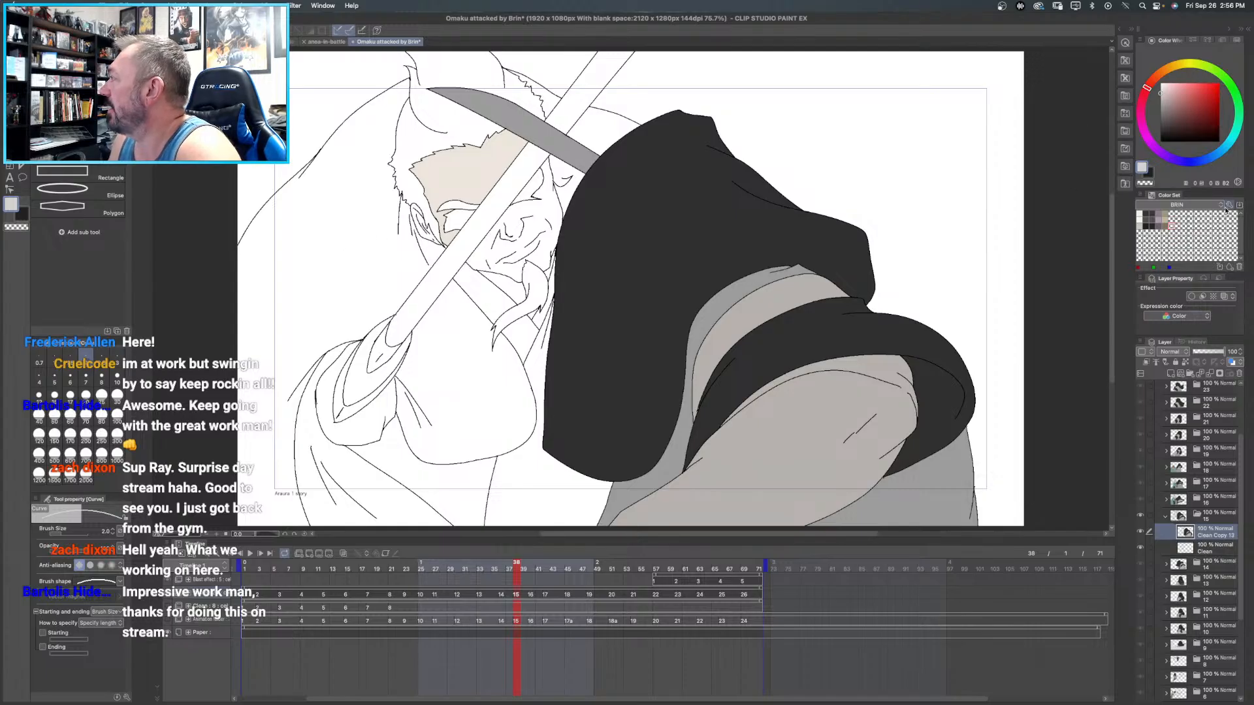
{"action": "left_click", "coordinate": [1191, 211]}
{"action": "left_click", "coordinate": [1189, 215]}
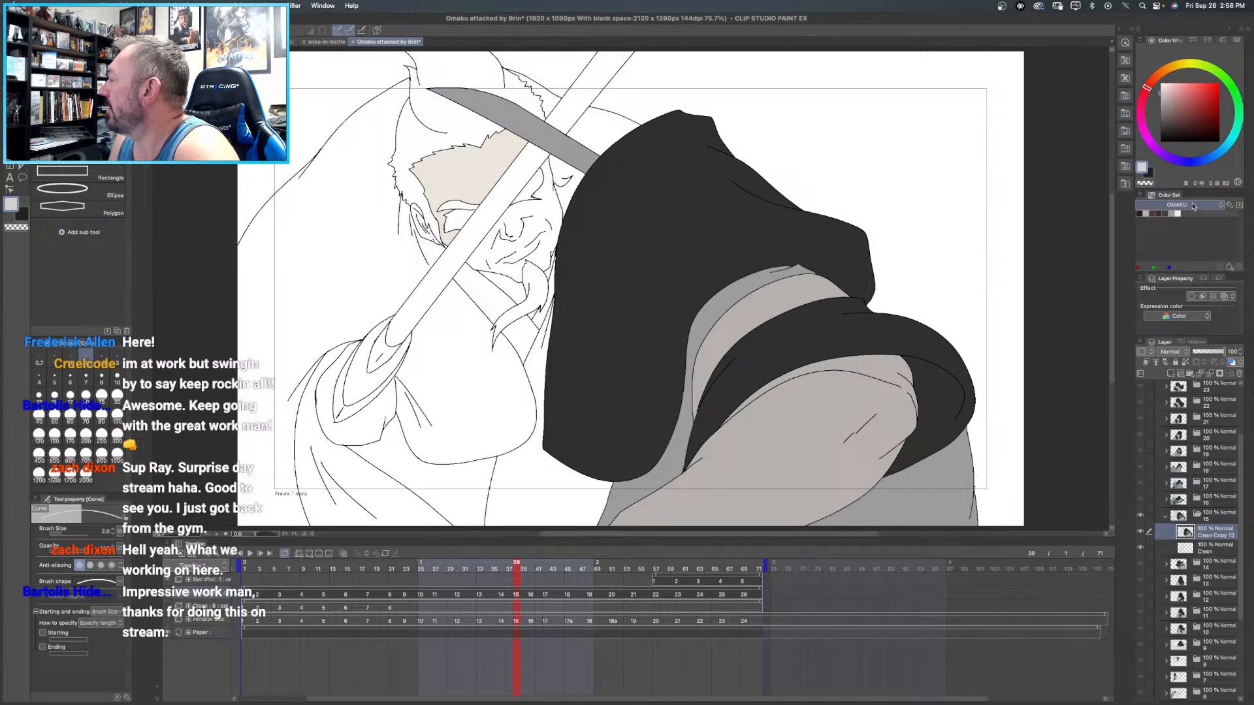
{"action": "left_click", "coordinate": [1192, 206]}
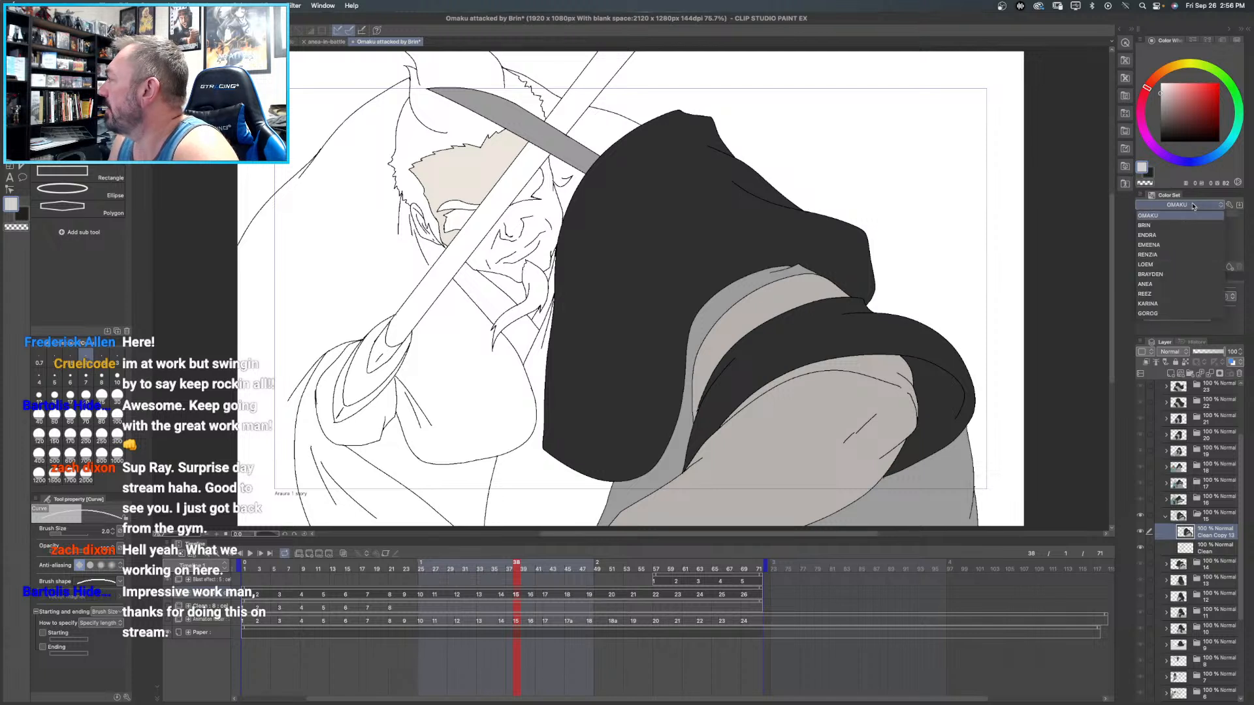
{"action": "left_click", "coordinate": [1229, 205]}
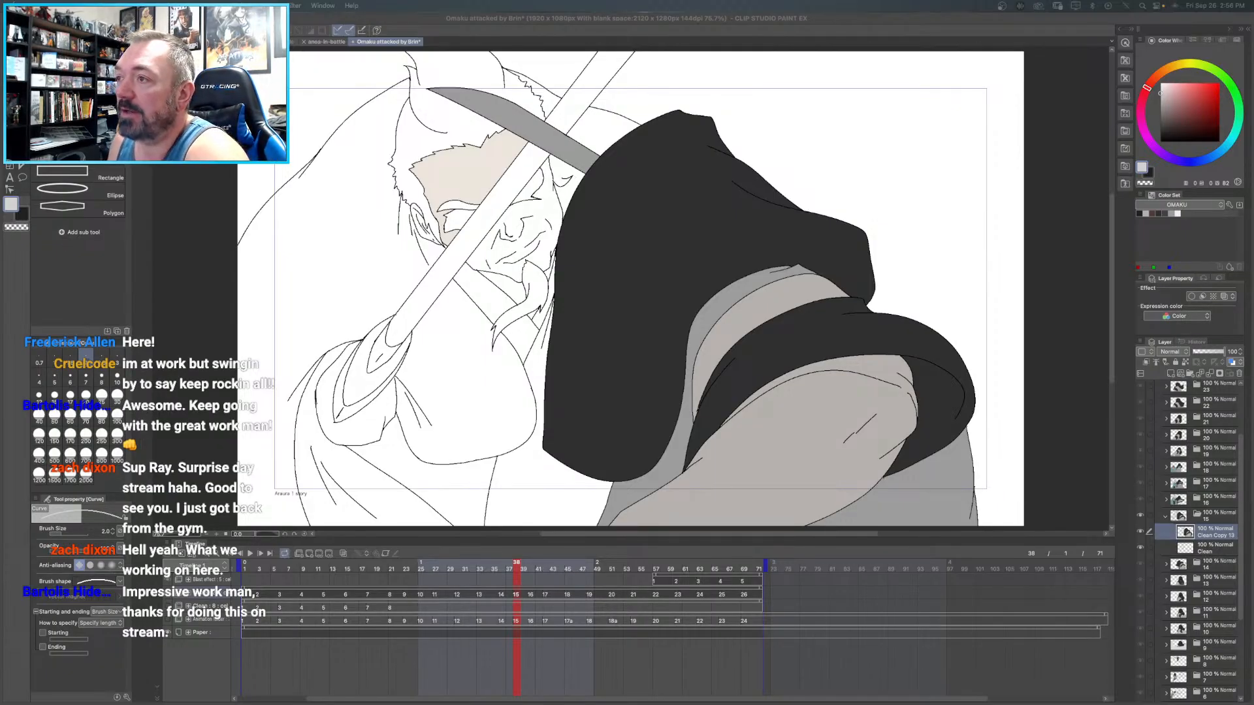
{"action": "left_click", "coordinate": [1180, 209]}
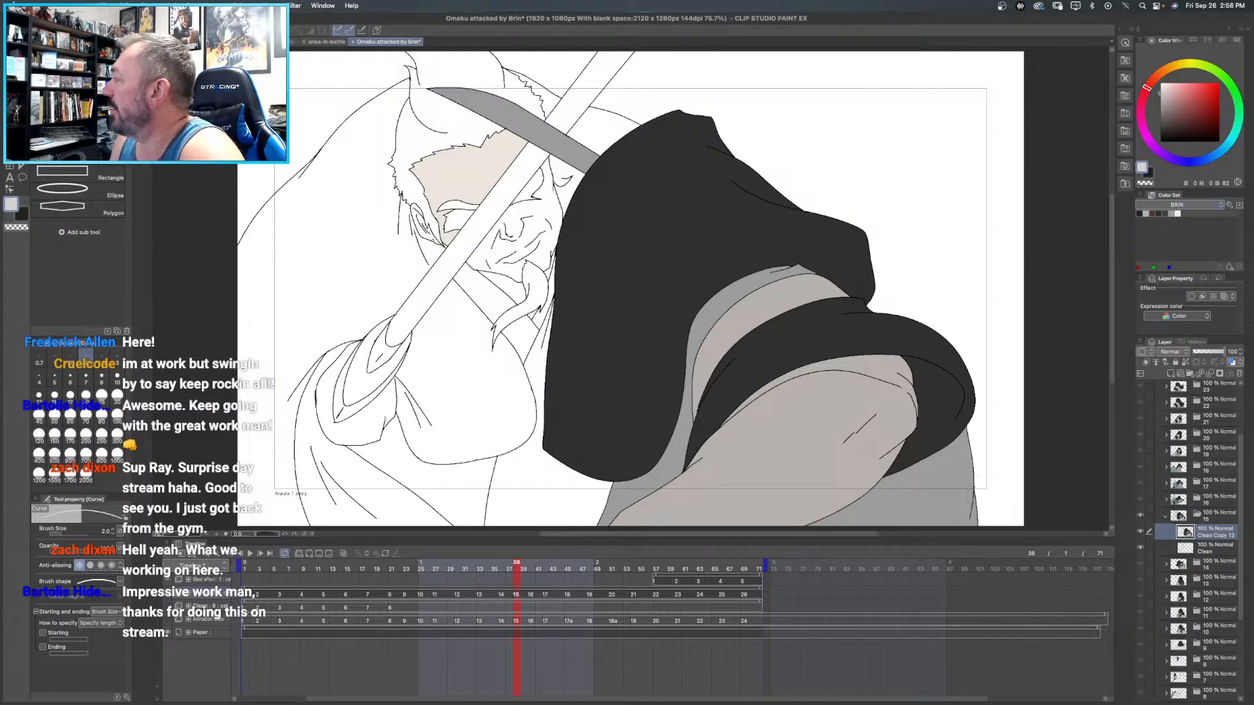
- Sample the orange of Brin's hair in frame 16 and add it as the first swatch of the BRIN color set
{"action": "left_click", "coordinate": [1204, 502]}
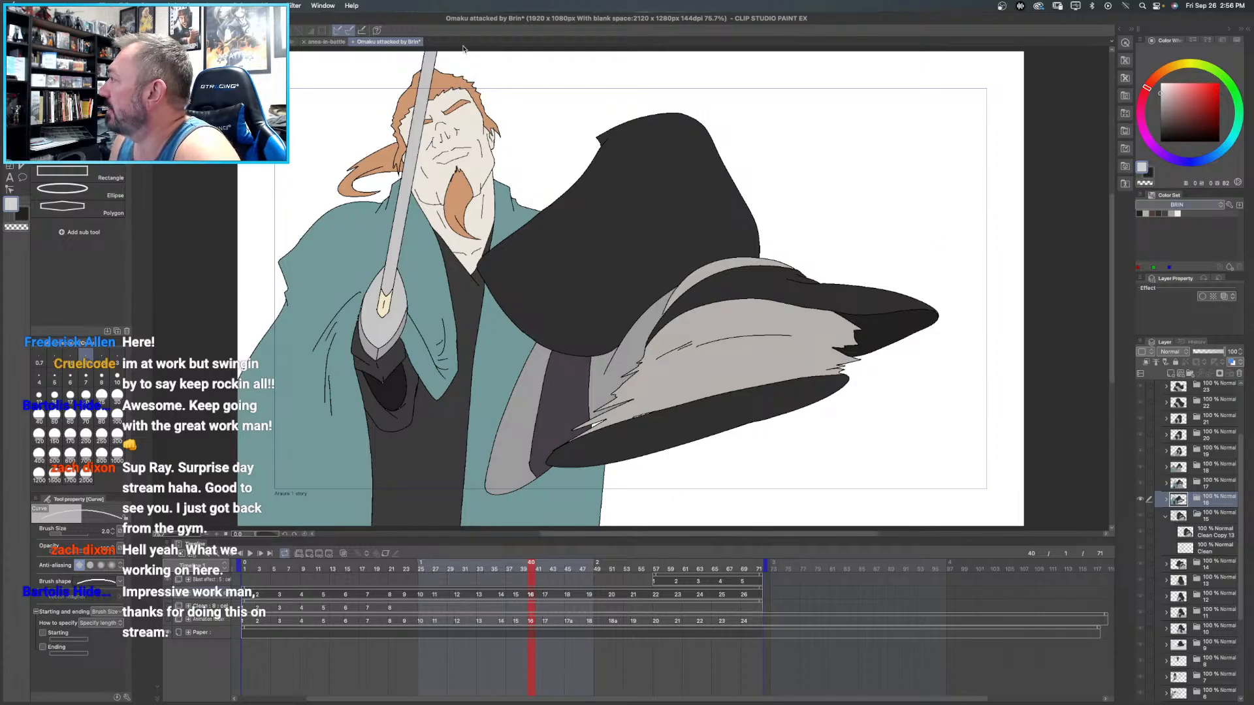
{"action": "left_click", "coordinate": [445, 82], "text": "alt"}
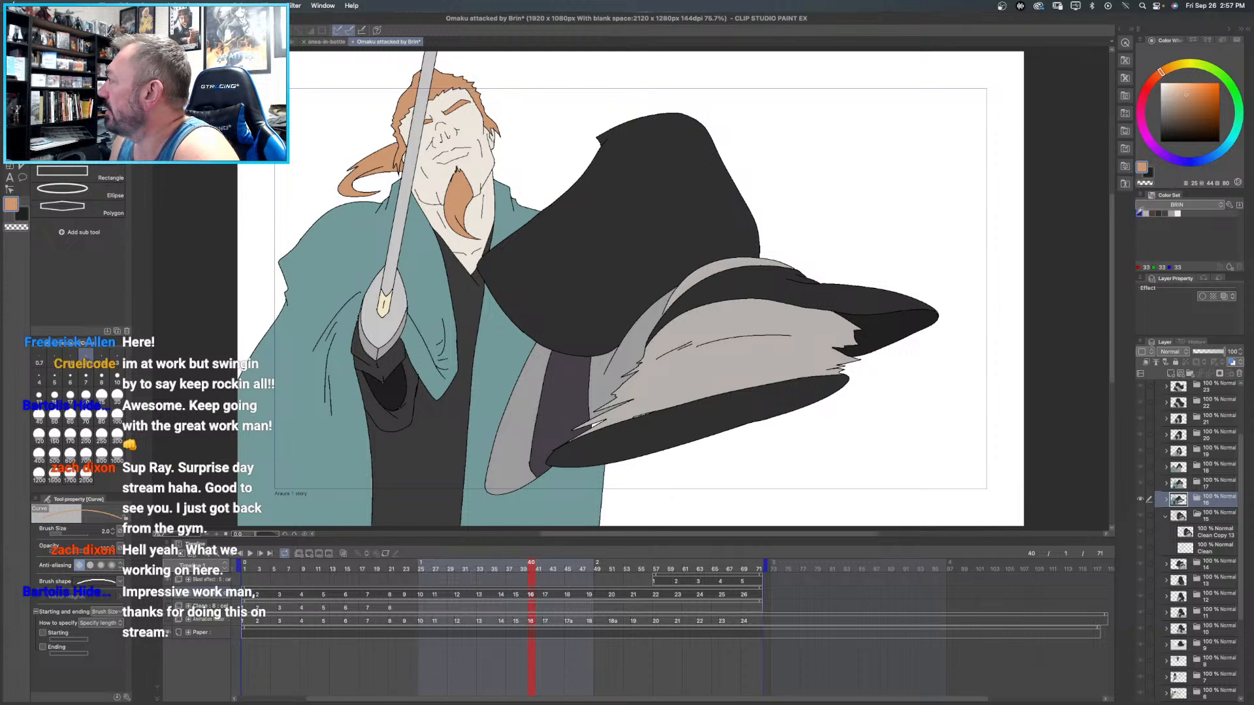
{"action": "left_click", "coordinate": [1139, 213]}
{"action": "left_click", "coordinate": [449, 78], "text": "alt"}
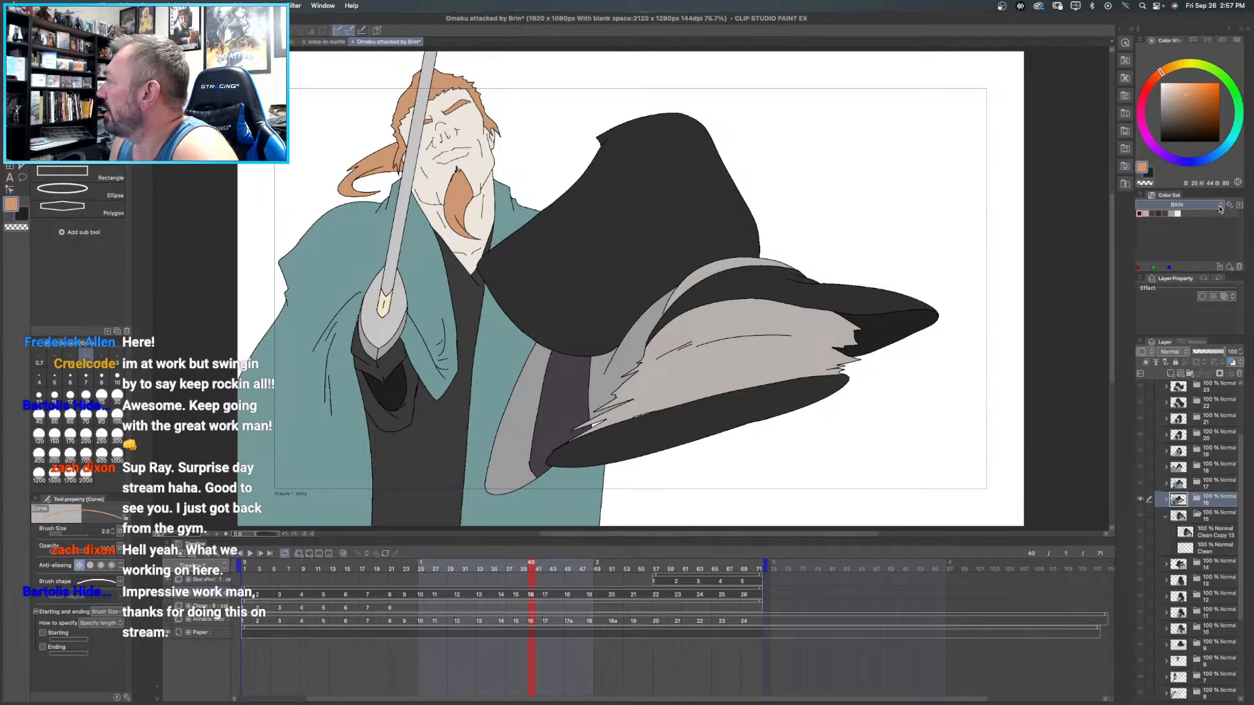
{"action": "left_click", "coordinate": [1229, 267]}
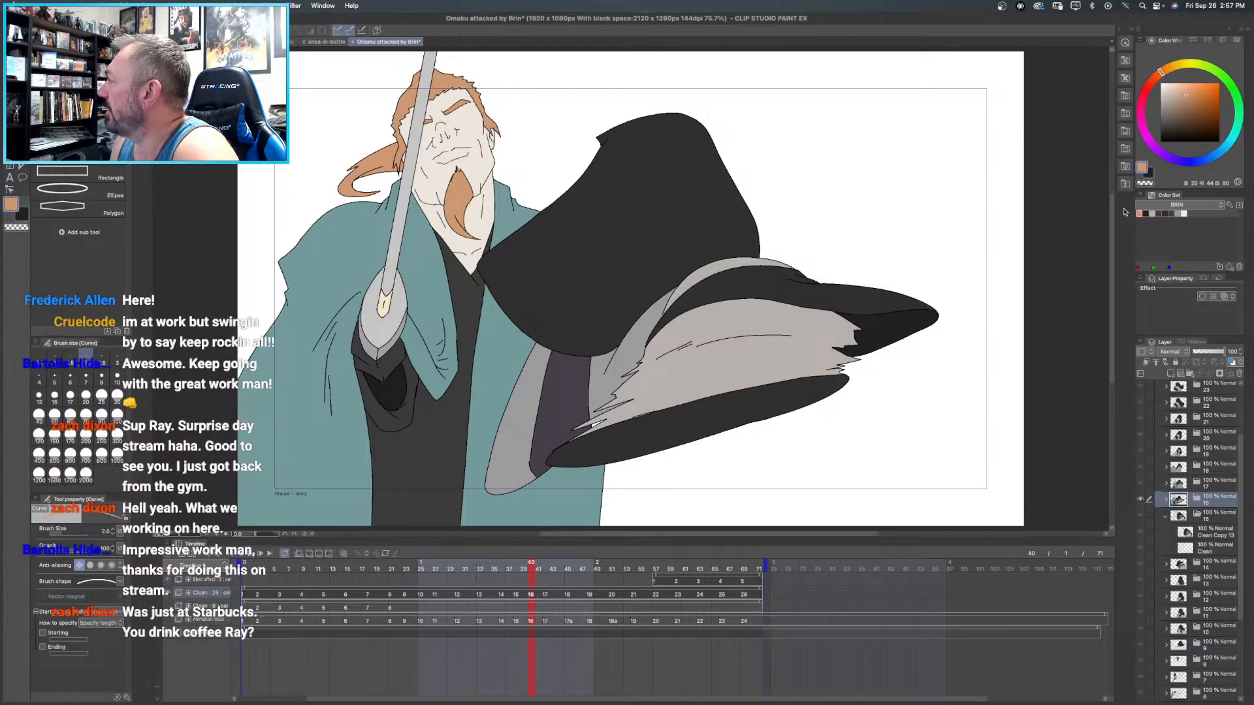
- Sample Brin's pale skin tone from his forehead in frame 16 and insert a swatch beside the orange in the BRIN color set
{"action": "left_click", "coordinate": [1146, 213]}
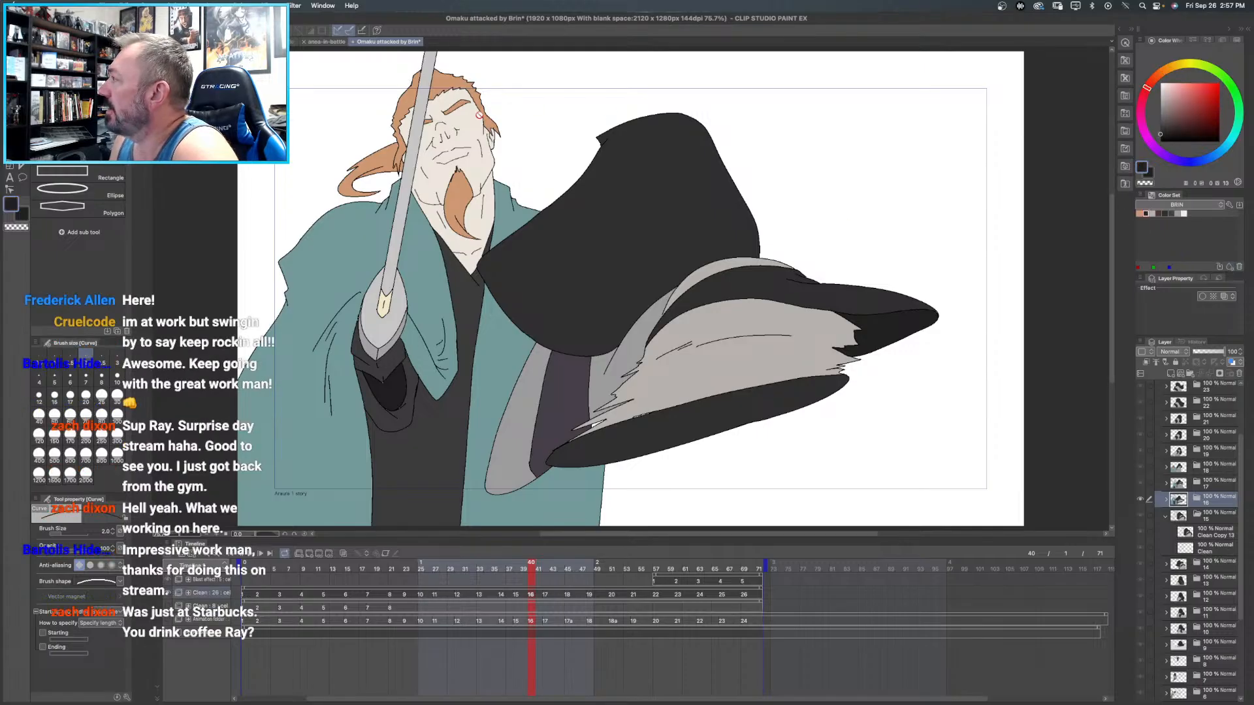
{"action": "left_click", "coordinate": [448, 99], "text": "alt"}
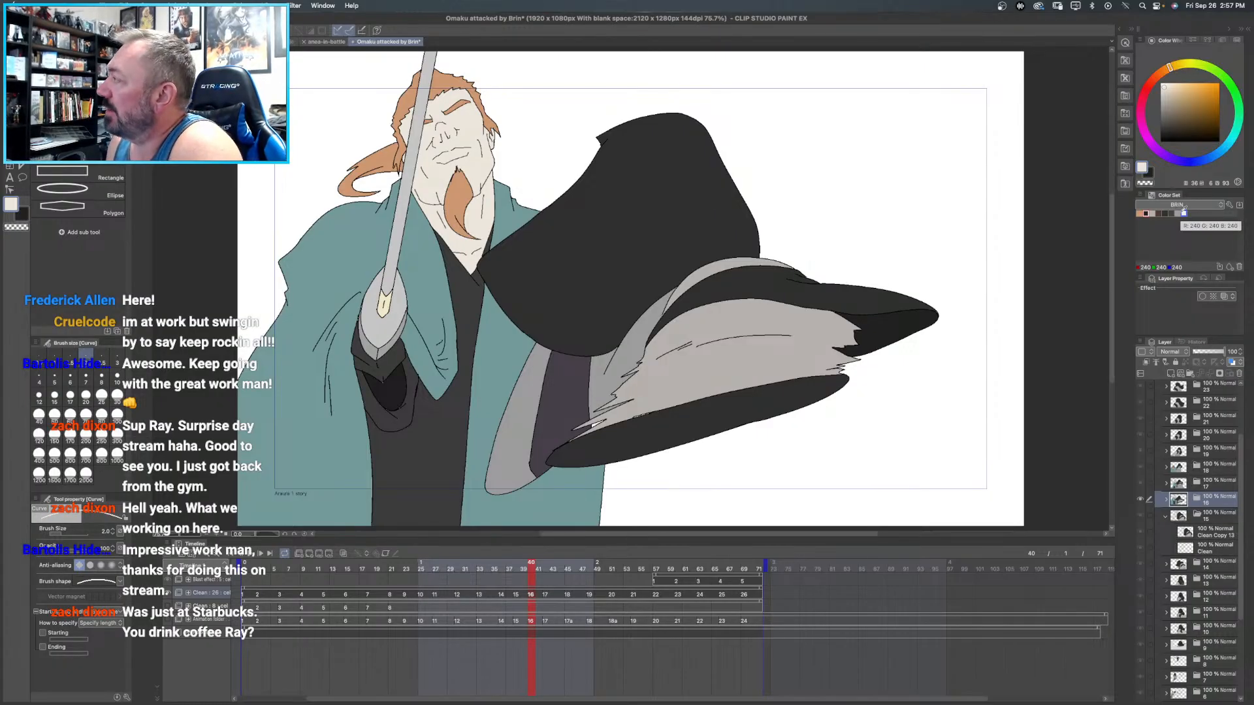
{"action": "left_click", "coordinate": [1147, 213]}
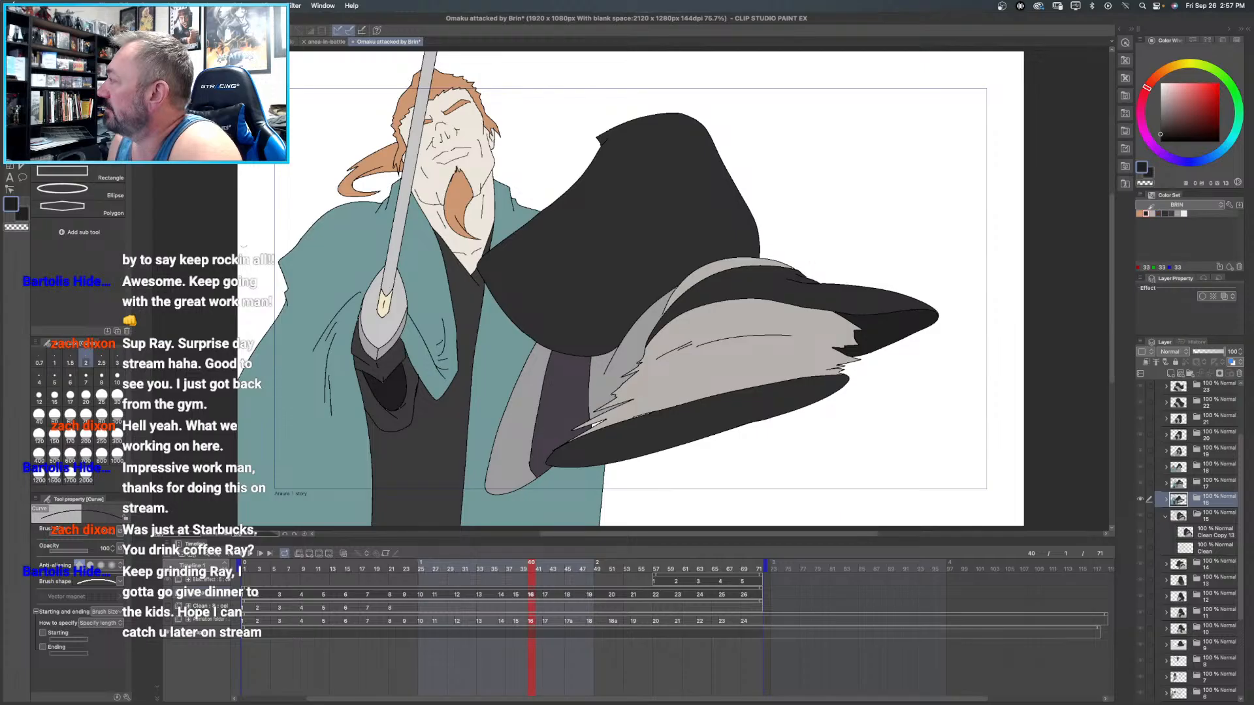
{"action": "left_click", "coordinate": [1228, 267]}
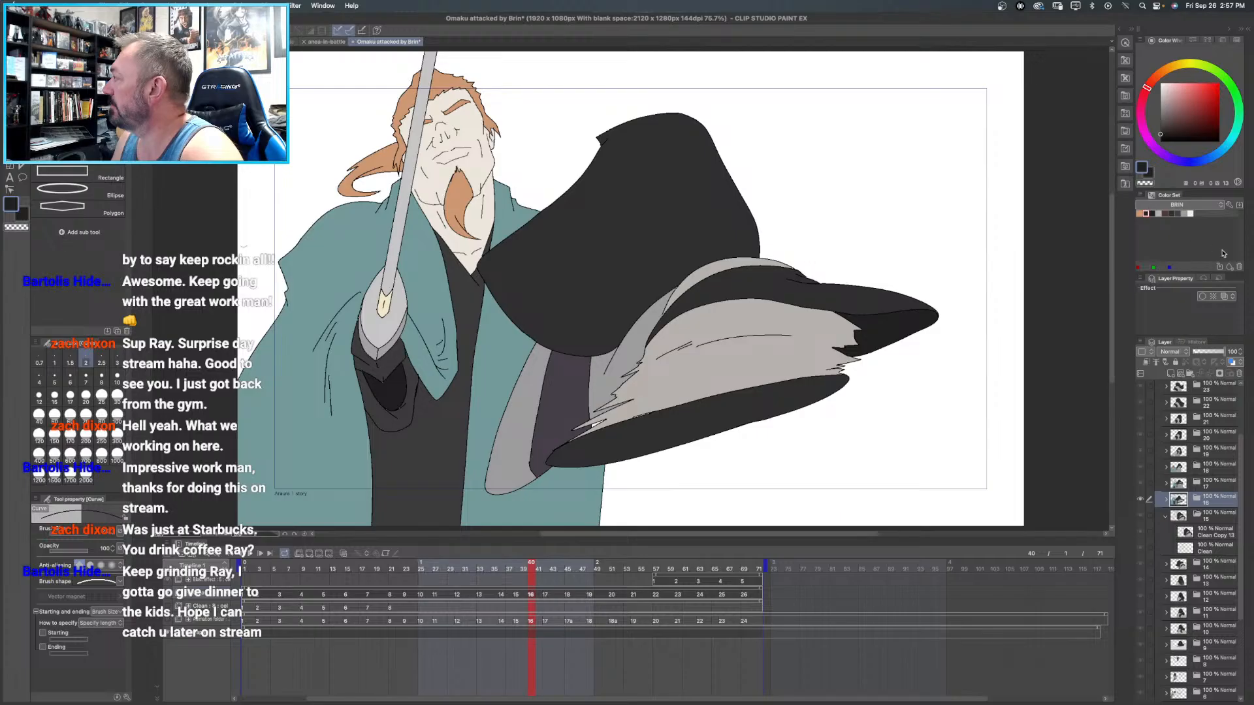
- Delete the leftover dark, grey and white swatches from the BRIN color set, keeping only the orange one
{"action": "left_click", "coordinate": [1239, 267]}
{"action": "left_click", "coordinate": [1239, 267]}
{"action": "left_click", "coordinate": [1239, 267]}
{"action": "left_click", "coordinate": [1239, 267]}
{"action": "left_click", "coordinate": [1239, 268]}
{"action": "left_click", "coordinate": [1239, 267]}
{"action": "left_click", "coordinate": [1239, 267]}
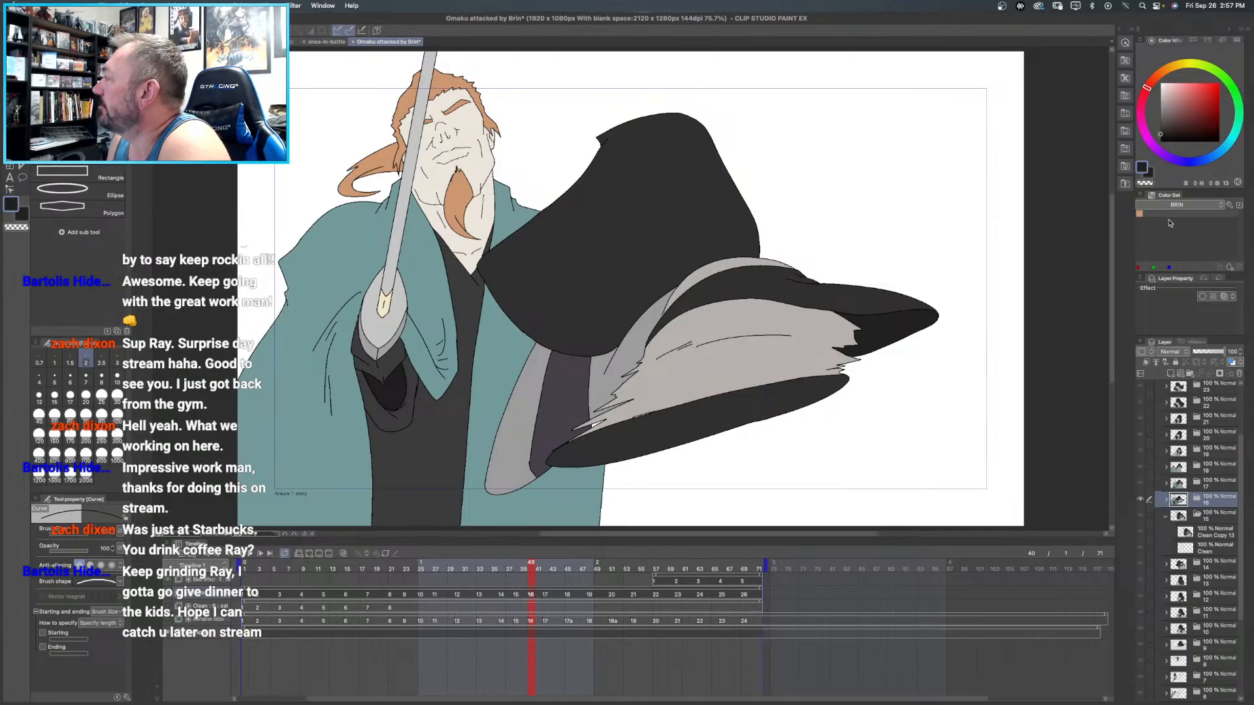
- Sample Brin's pale skin and teal cloak in frame 16 and try to add swatches beside the orange
{"action": "left_click", "coordinate": [1230, 268]}
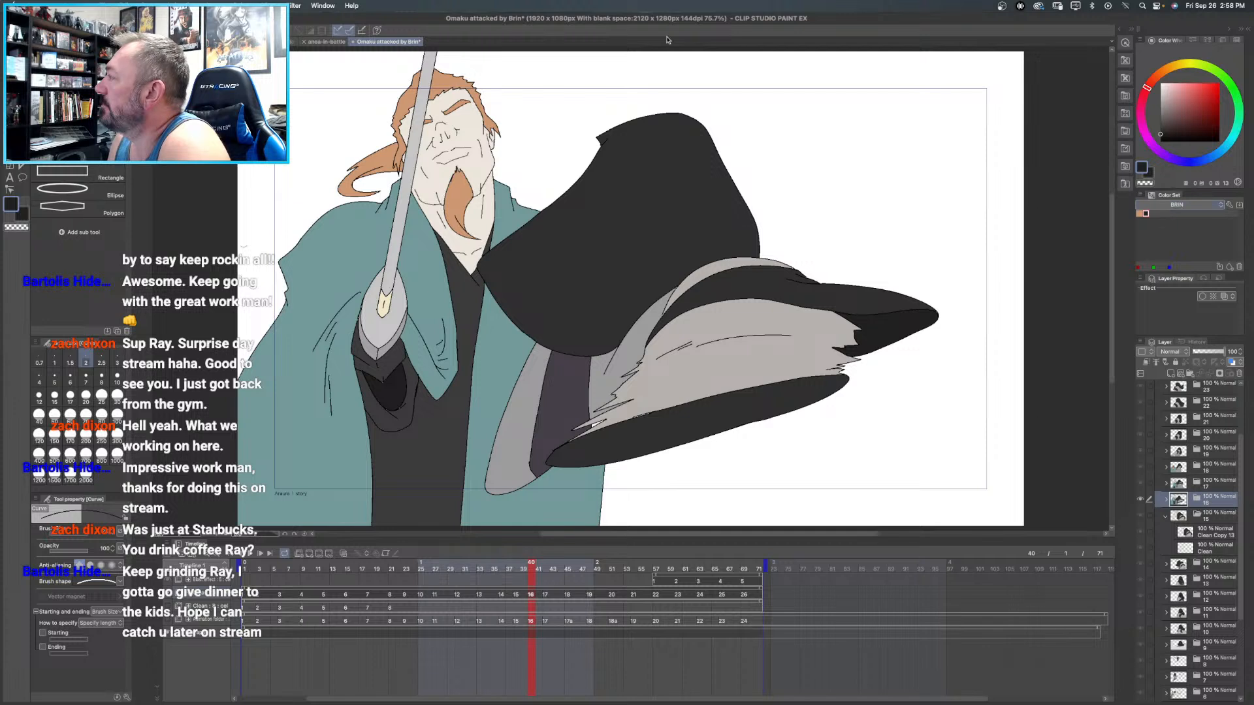
{"action": "left_click", "coordinate": [442, 87]}
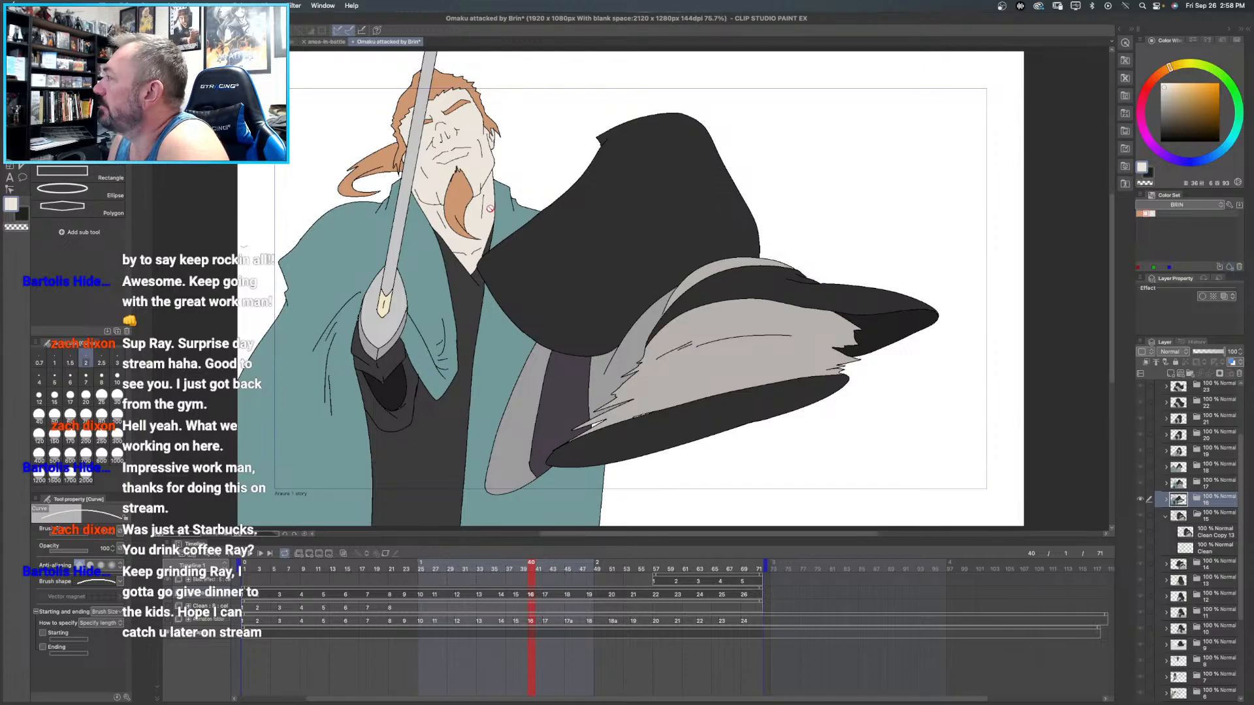
{"action": "left_click", "coordinate": [361, 224], "text": "alt"}
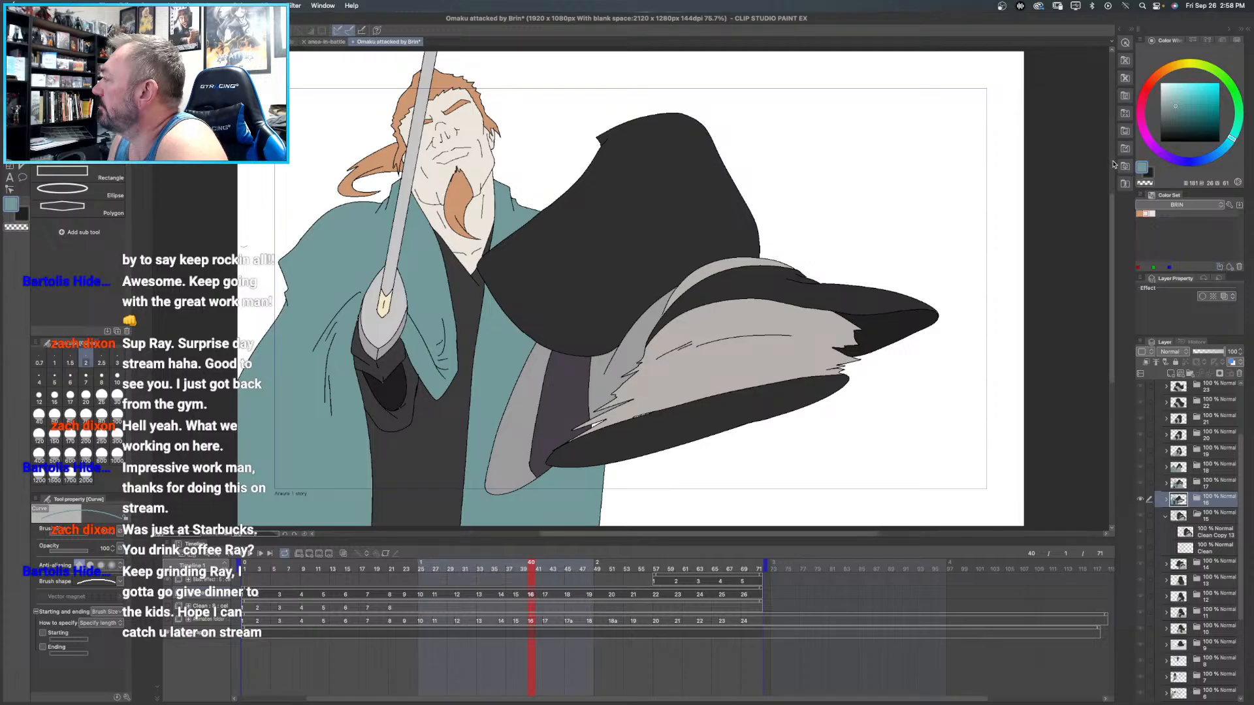
{"action": "left_click", "coordinate": [1152, 212]}
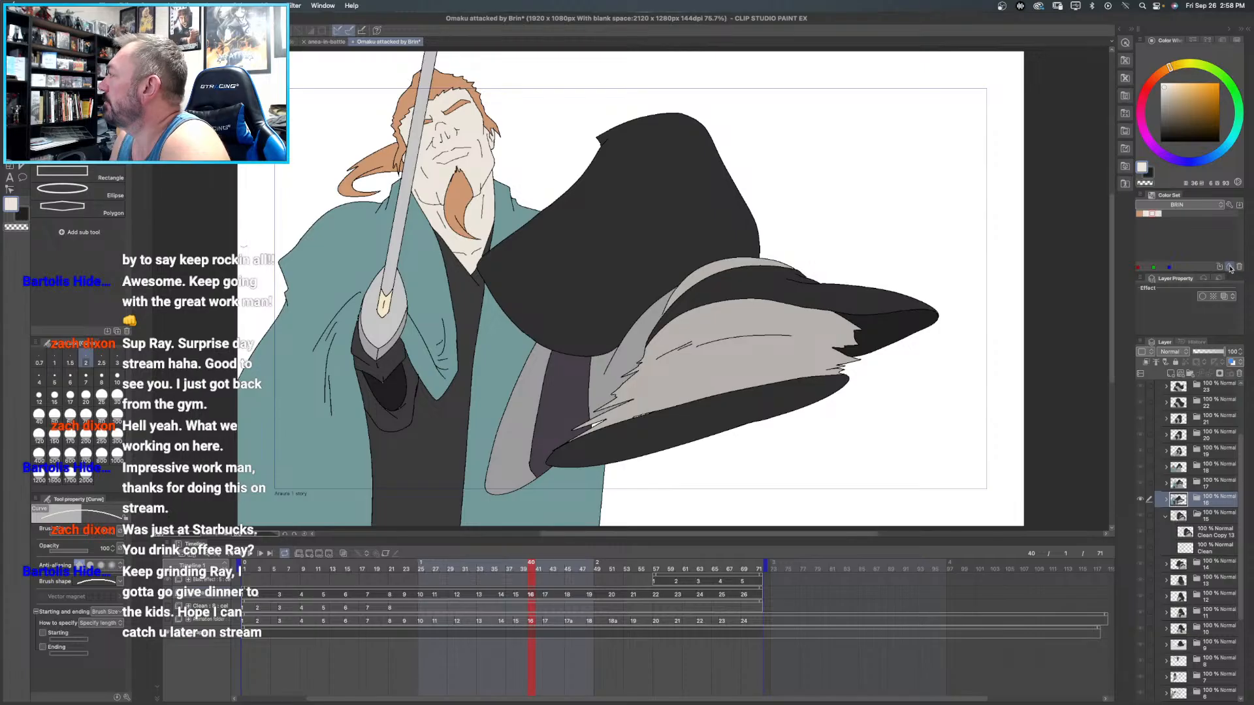
{"action": "left_click", "coordinate": [1231, 268]}
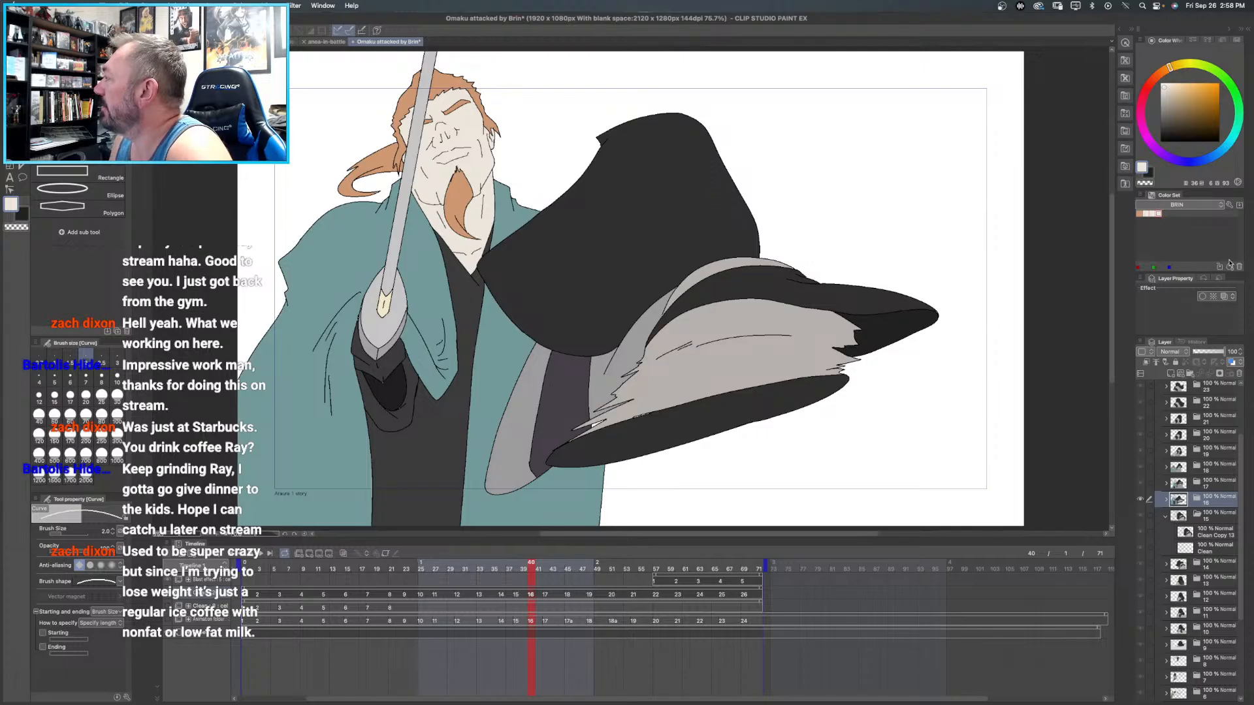
- Clear the extra swatches beside the orange one in the BRIN color set
{"action": "left_click", "coordinate": [1240, 268]}
{"action": "left_click", "coordinate": [1152, 214]}
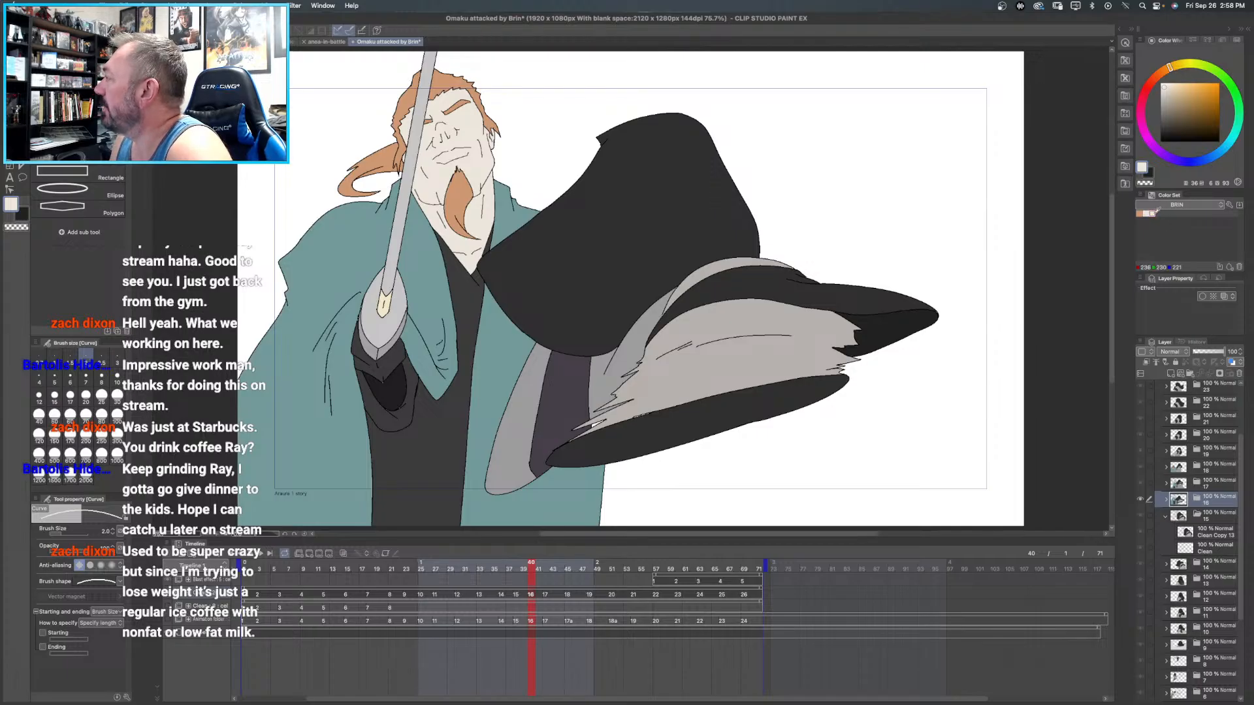
{"action": "left_click", "coordinate": [1239, 267]}
{"action": "left_click", "coordinate": [1146, 213]}
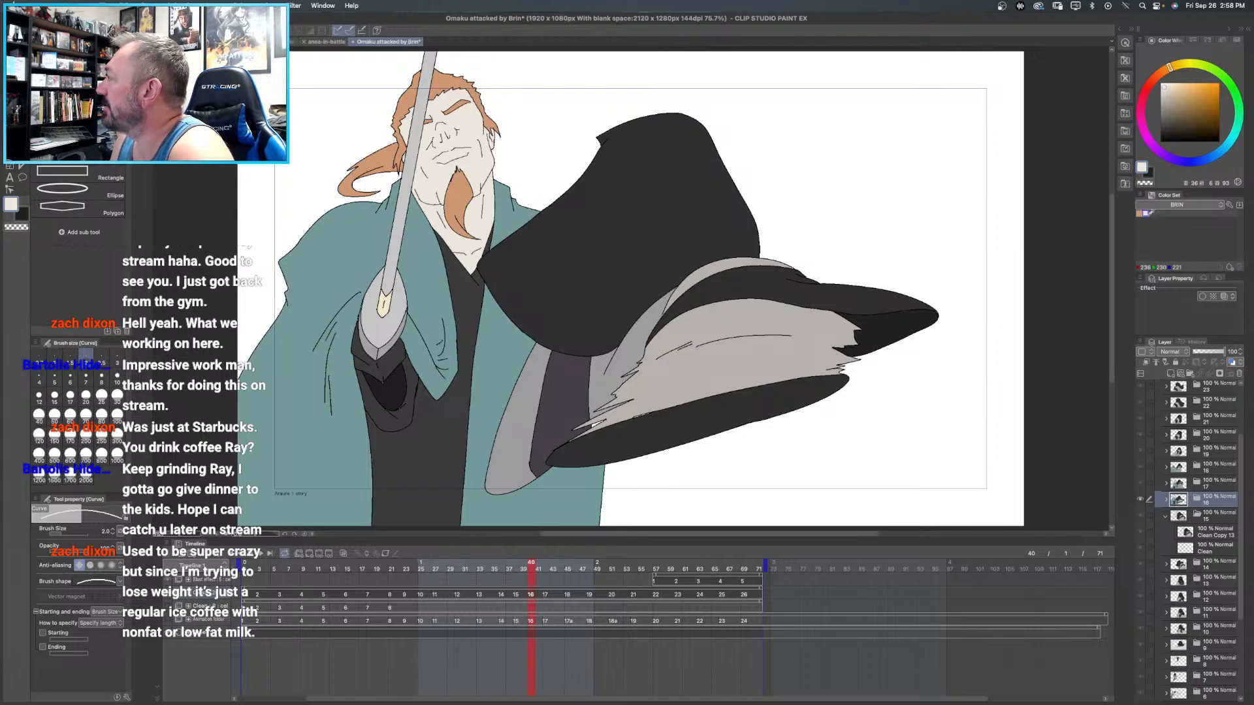
{"action": "left_click", "coordinate": [1239, 267]}
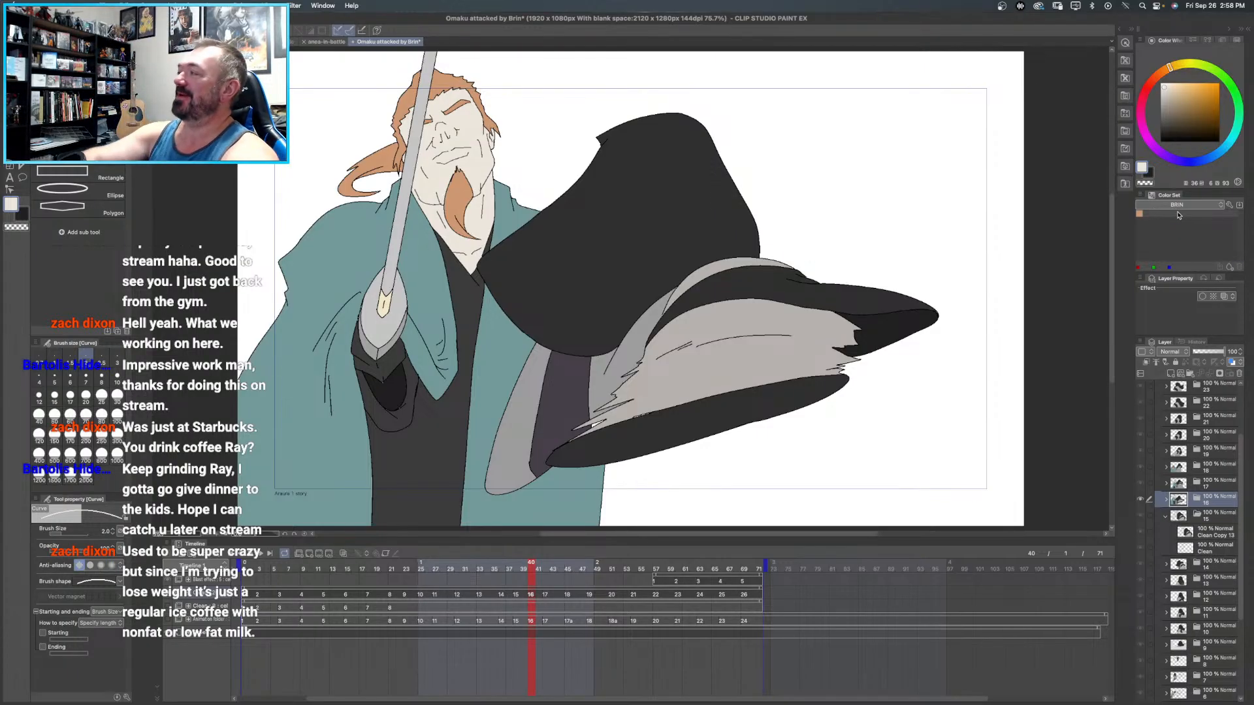
- Add the pale skin tone and the teal sampled from Brin's cloak in frame 16 as BRIN swatches
{"action": "left_click", "coordinate": [1139, 212]}
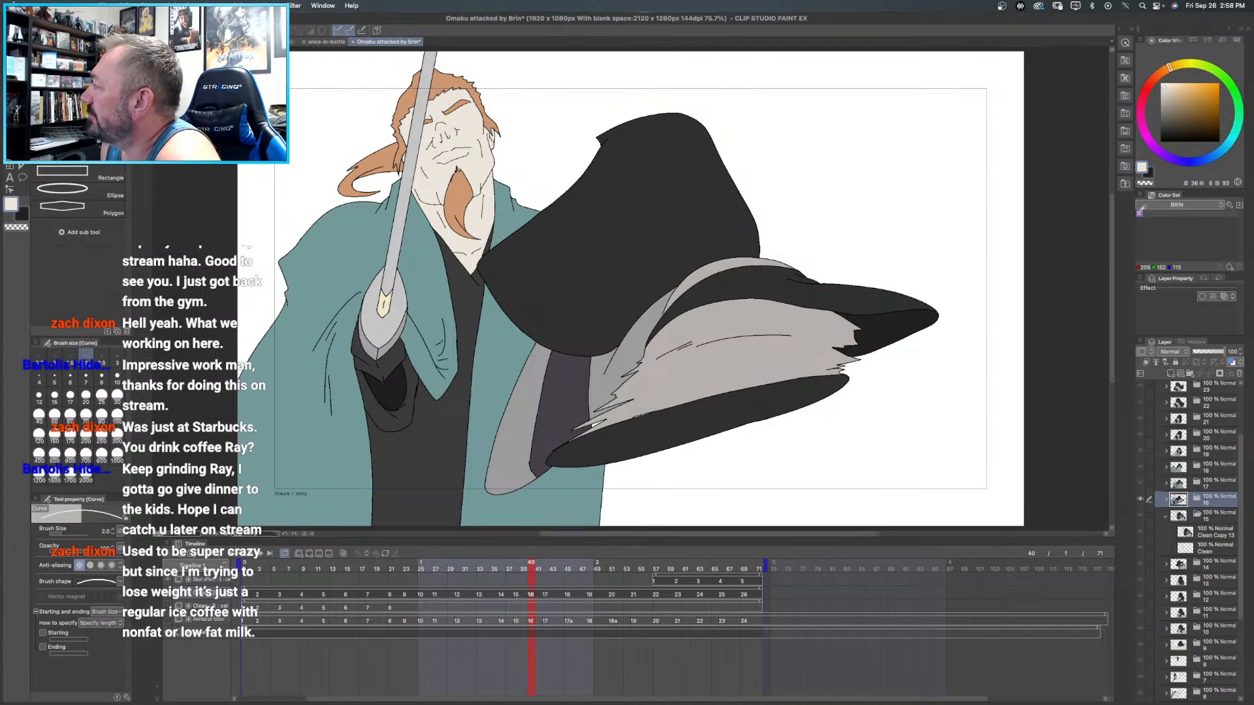
{"action": "left_click", "coordinate": [1231, 267]}
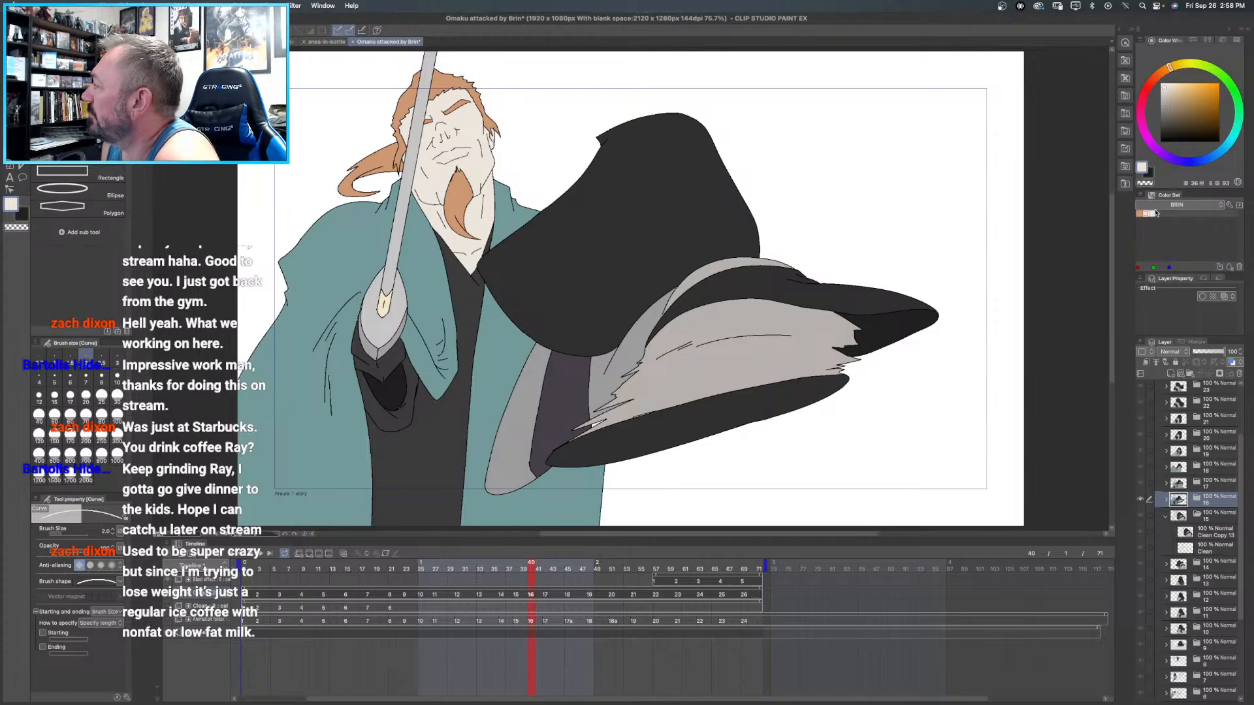
{"action": "left_click", "coordinate": [428, 234], "text": "alt"}
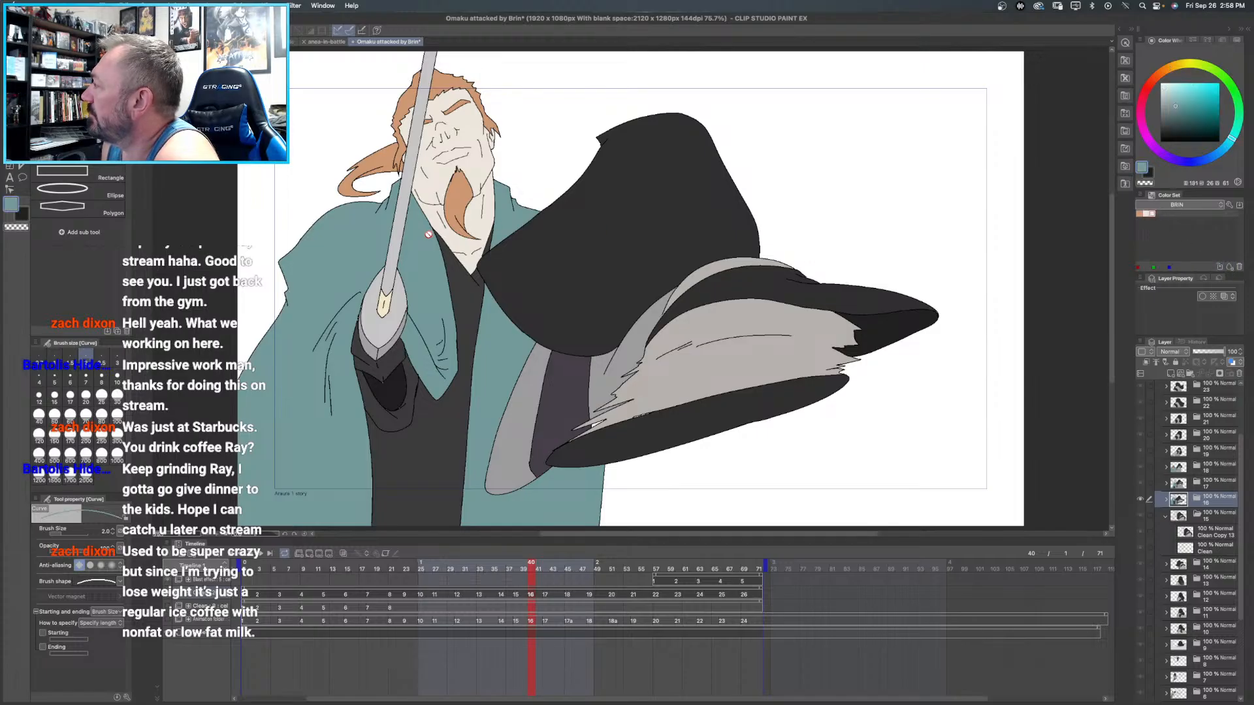
{"action": "left_click", "coordinate": [1230, 269]}
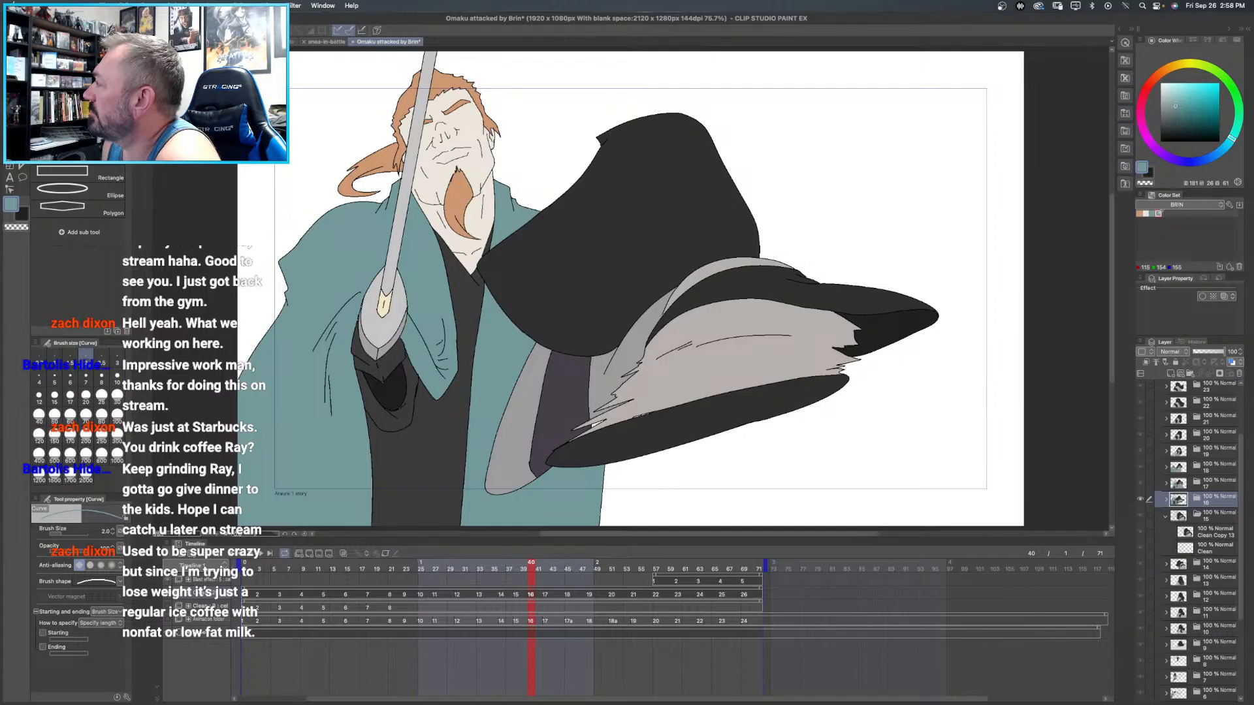
- Sample the dark grey of Brin's robe in frame 16 and store it as the swatch after the teal
{"action": "left_click", "coordinate": [446, 412], "text": "alt"}
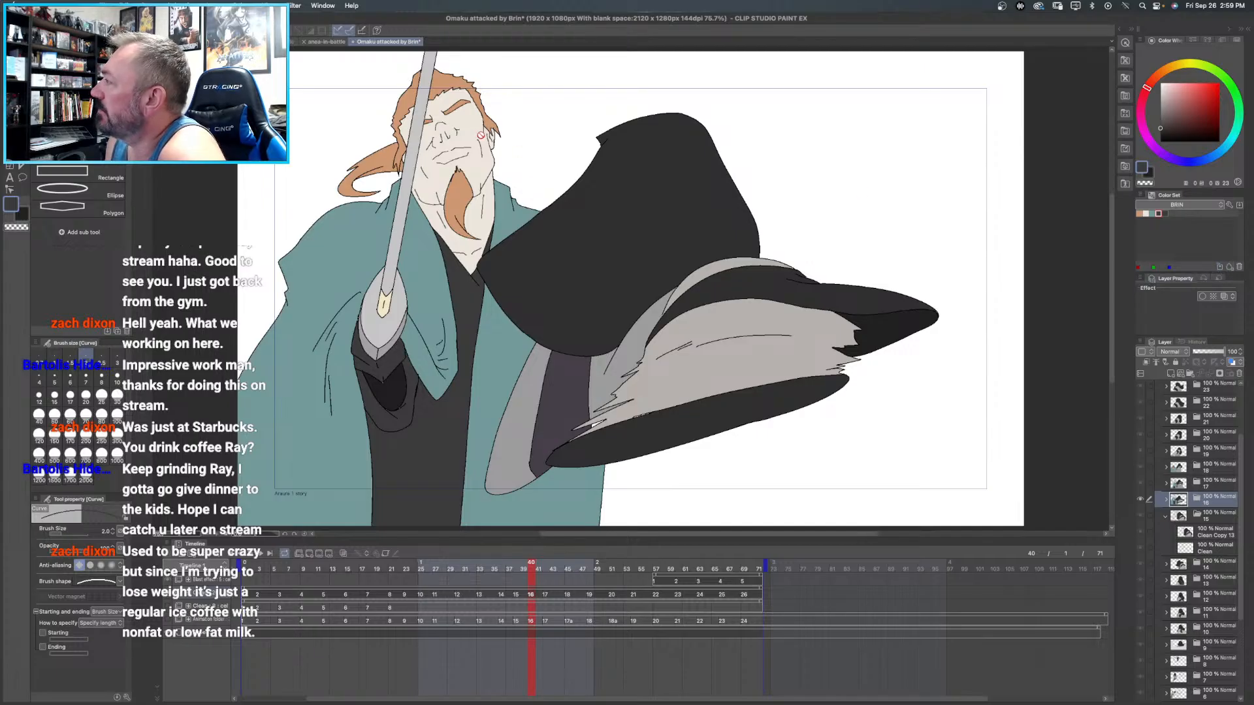
{"action": "left_click", "coordinate": [413, 139], "text": "alt"}
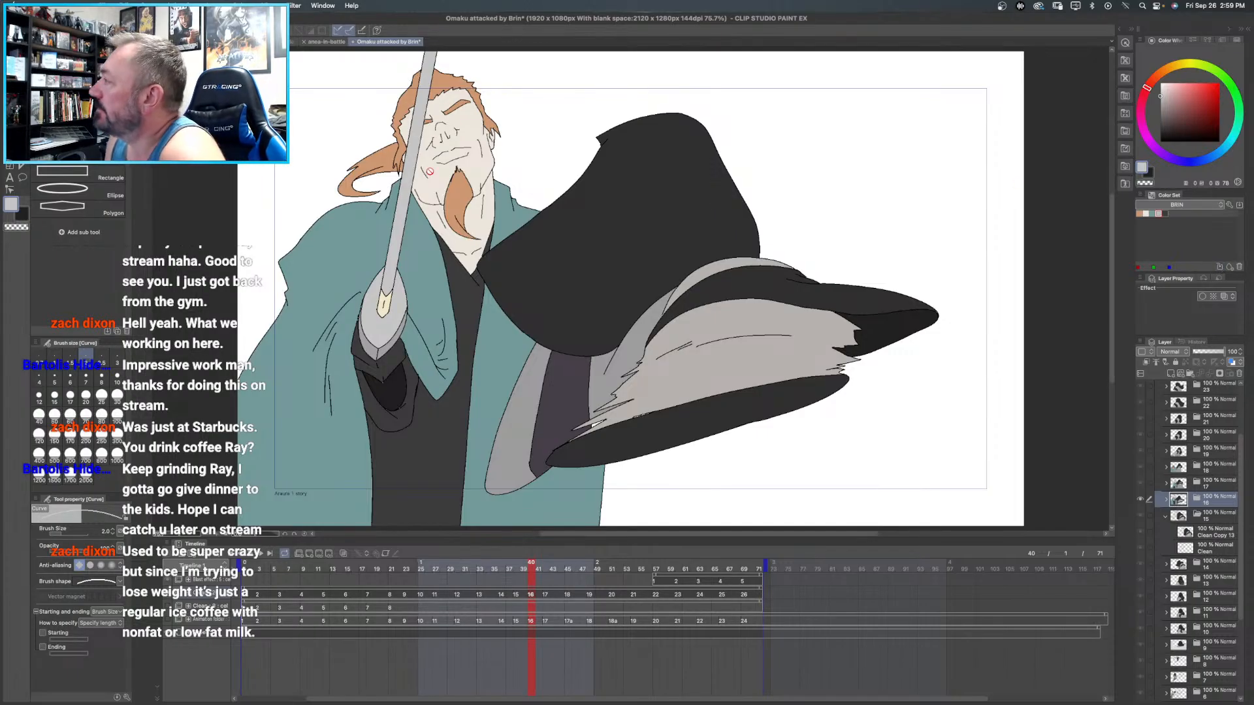
{"action": "left_click", "coordinate": [440, 418], "text": "alt"}
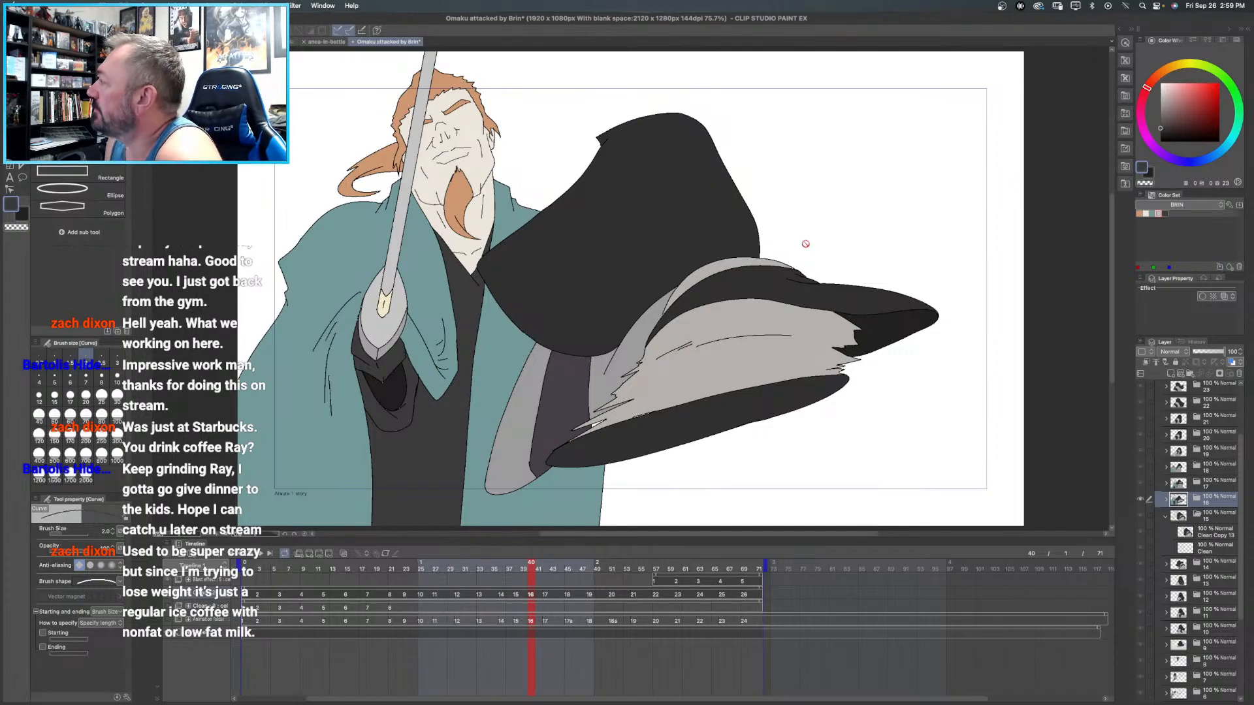
{"action": "left_click", "coordinate": [1219, 268]}
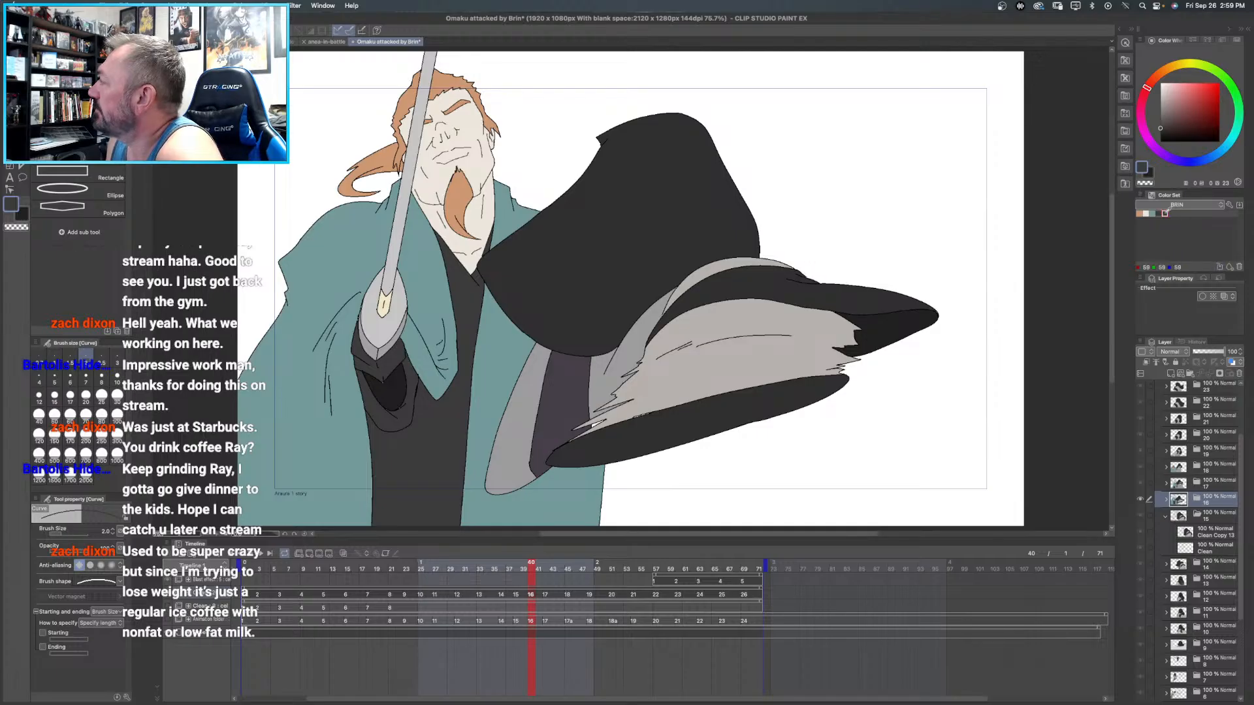
- Sample the sword's light grey blade, mid-grey guard and pale yellow inlay in frame 16 for the BRIN color set
{"action": "left_click", "coordinate": [405, 188], "text": "alt"}
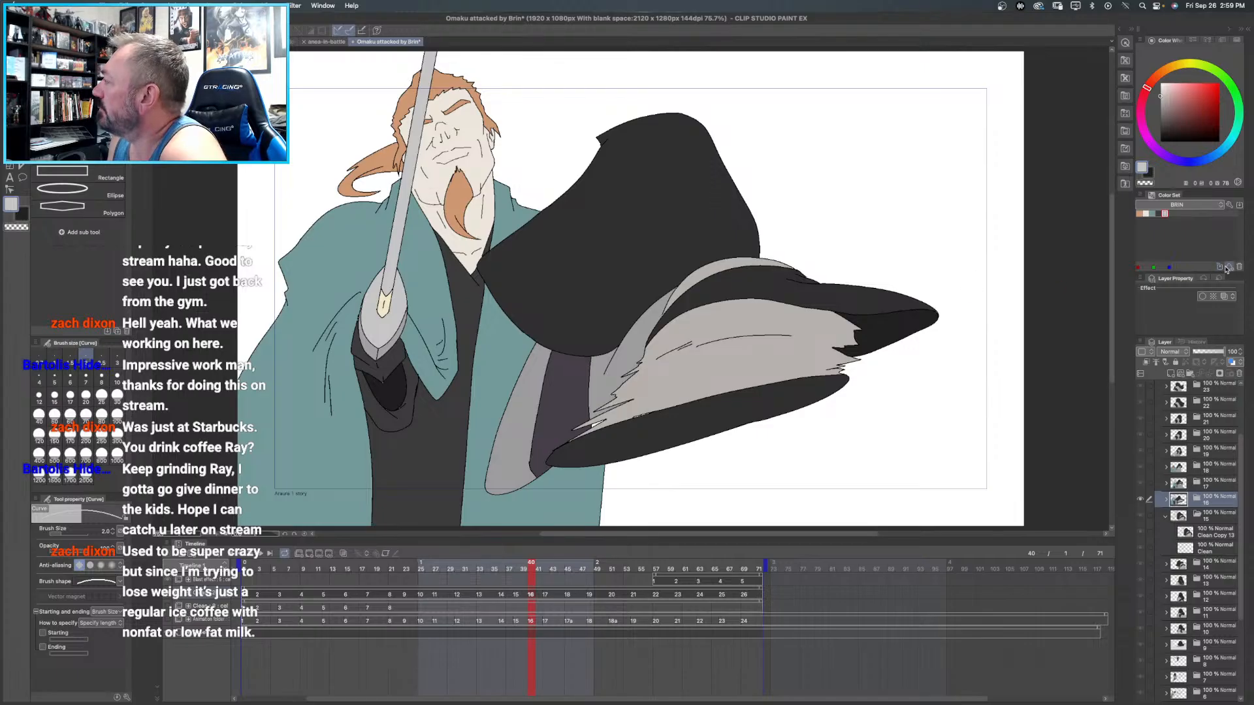
{"action": "left_click", "coordinate": [1229, 268]}
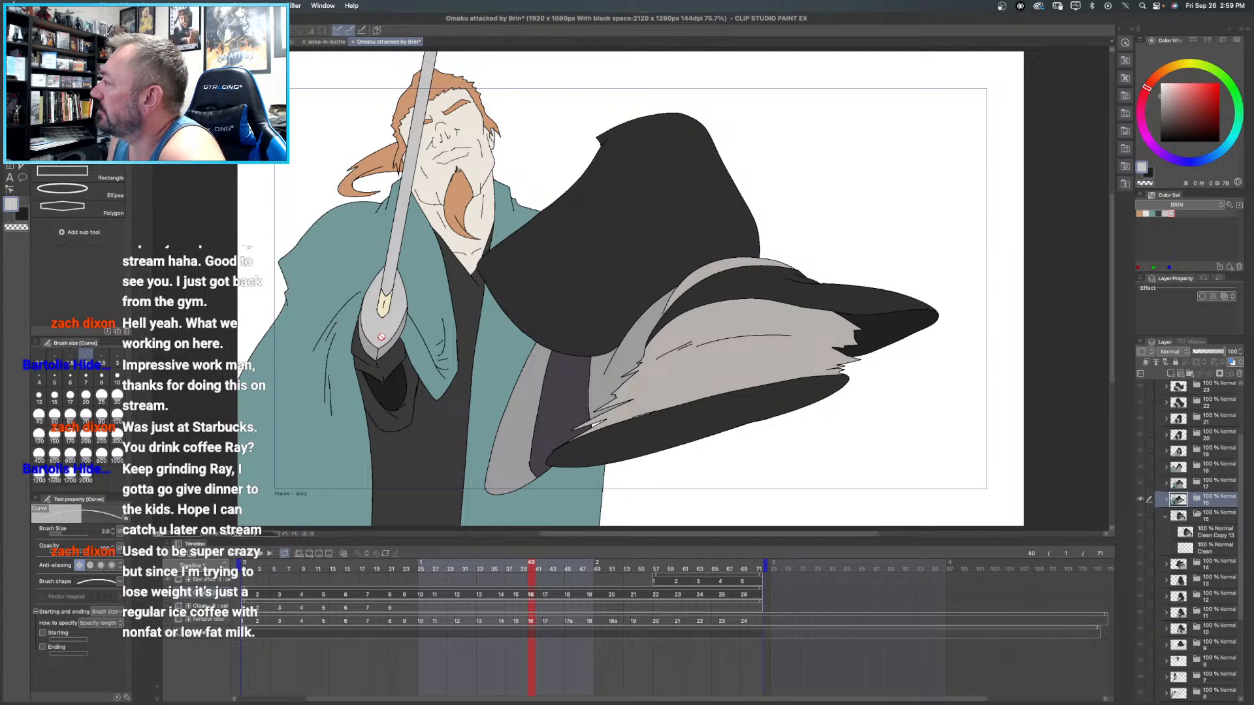
{"action": "left_click", "coordinate": [394, 341], "text": "alt"}
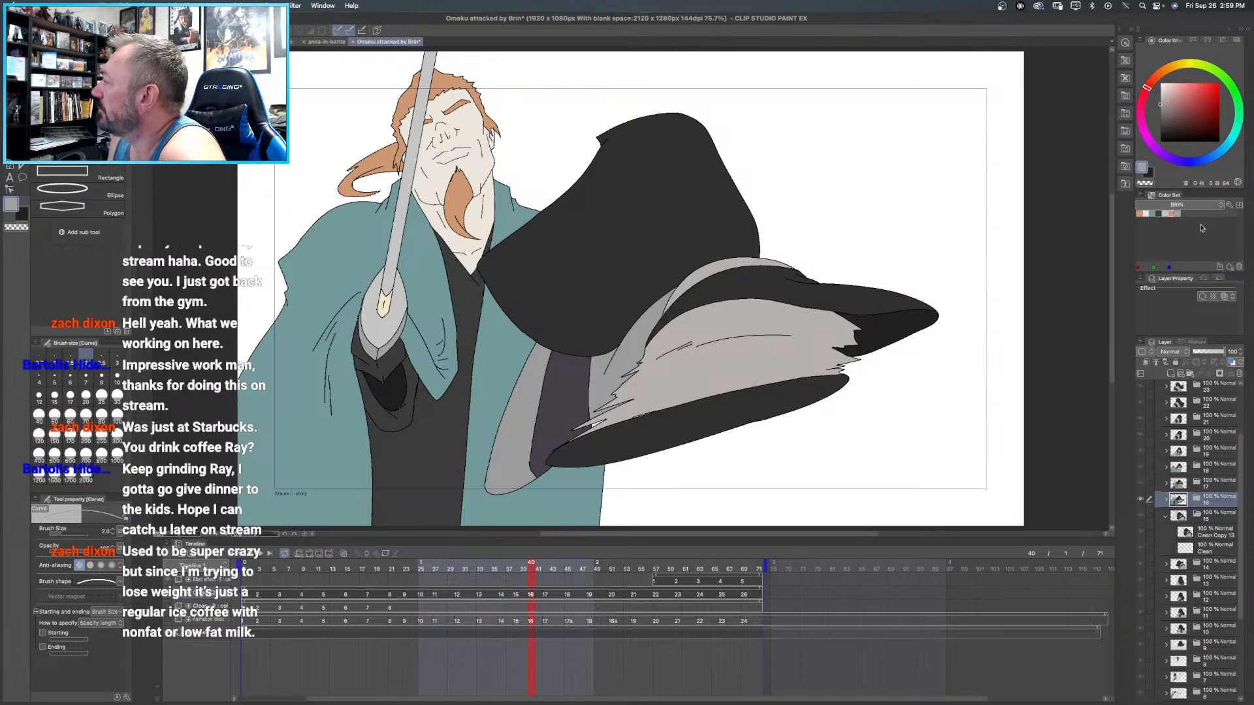
{"action": "left_click", "coordinate": [1229, 267]}
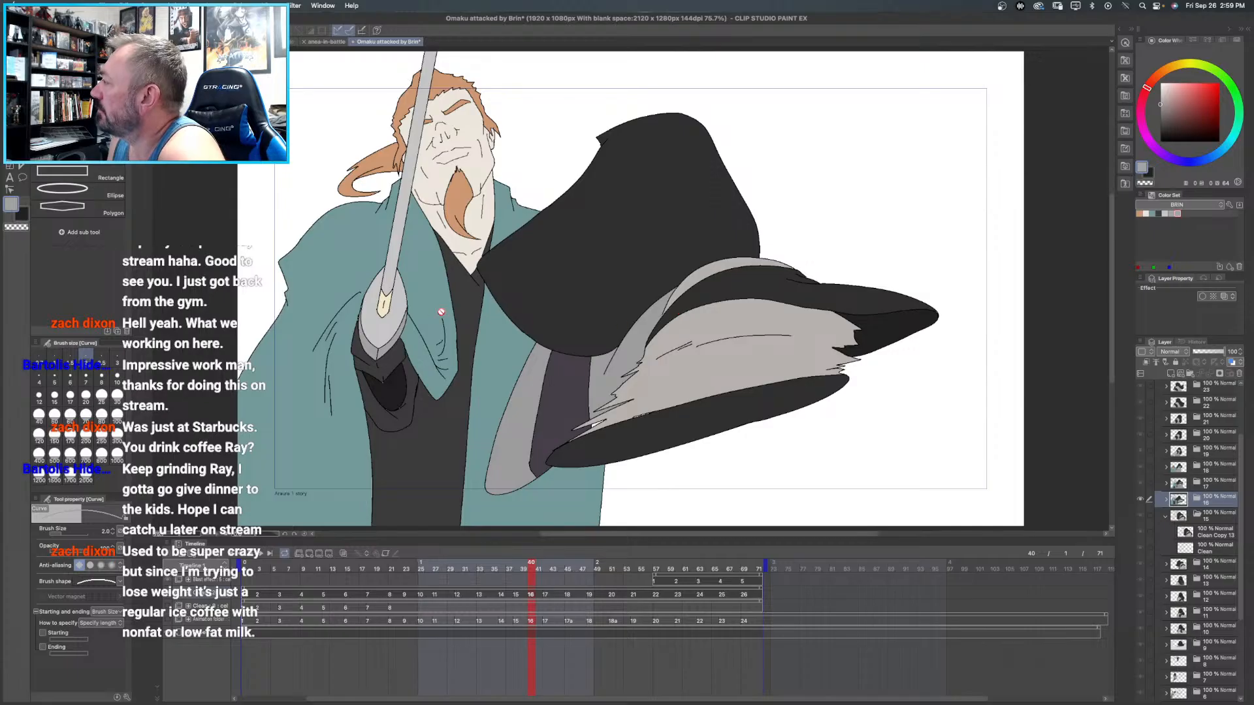
{"action": "left_click", "coordinate": [387, 298]}
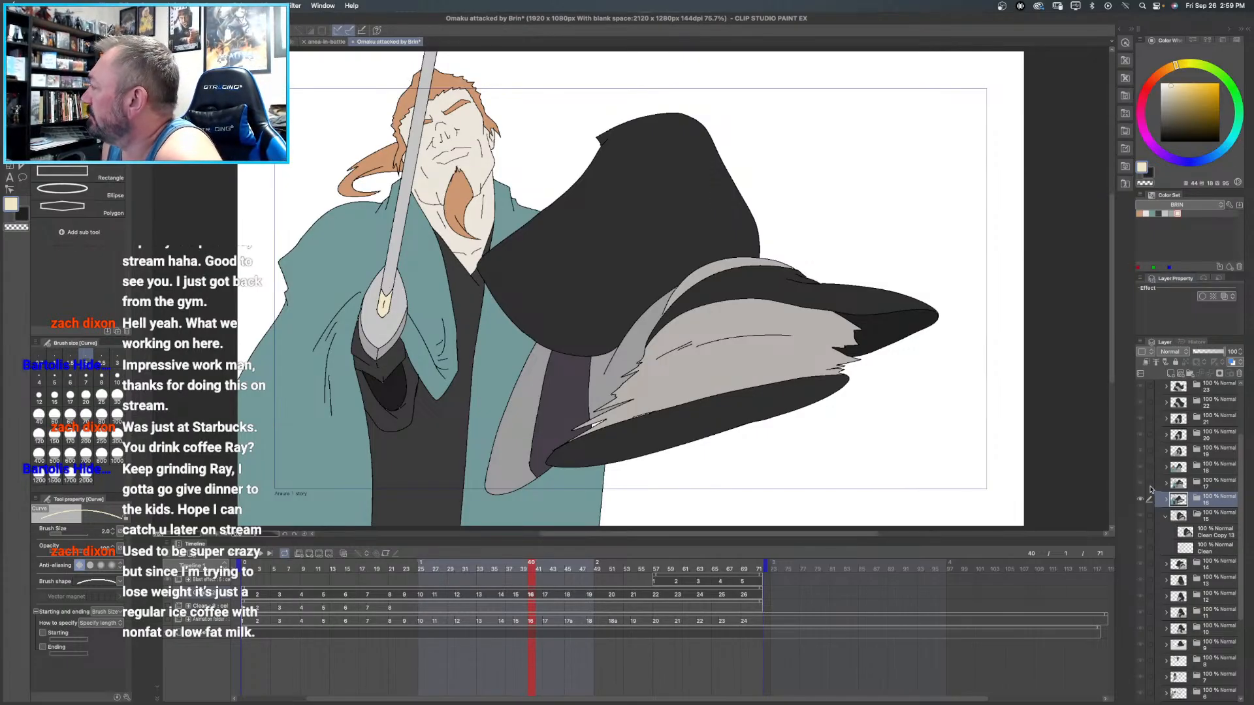
- On frame 15's Clean Copy 13 layer, fill Brin's hair and eyebrow with the BRIN set's orange
{"action": "left_click", "coordinate": [1205, 519]}
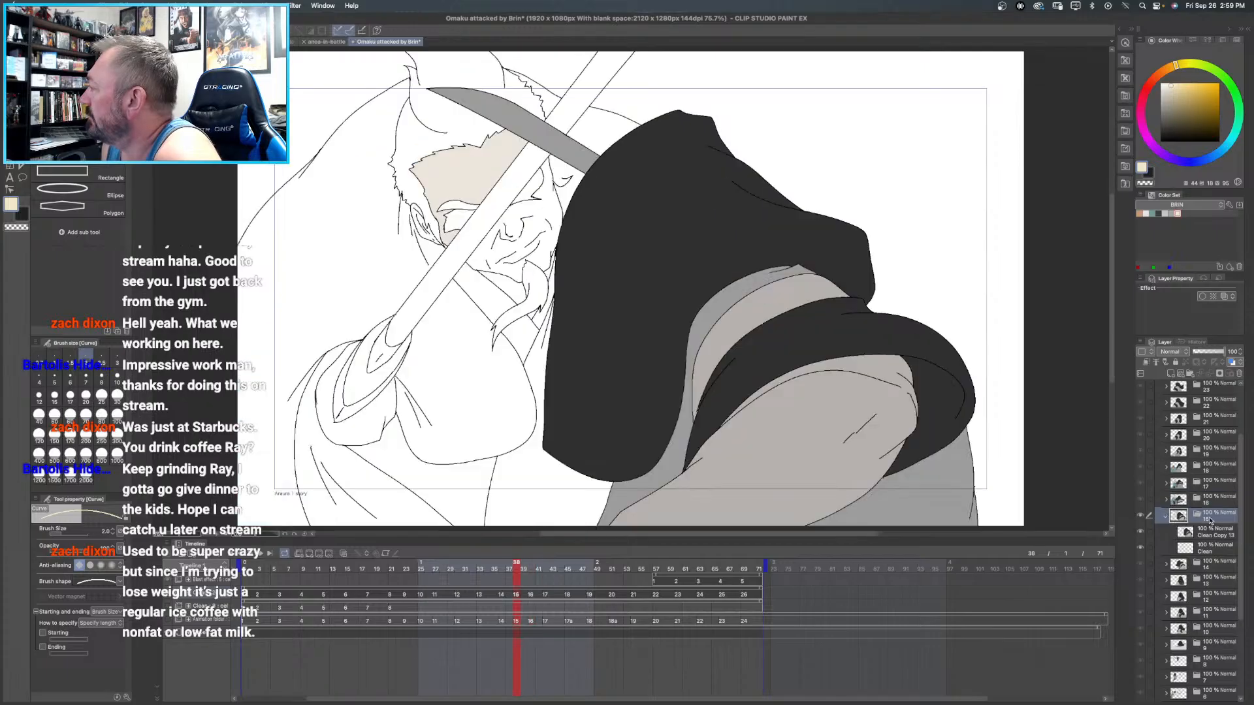
{"action": "left_click", "coordinate": [1218, 534]}
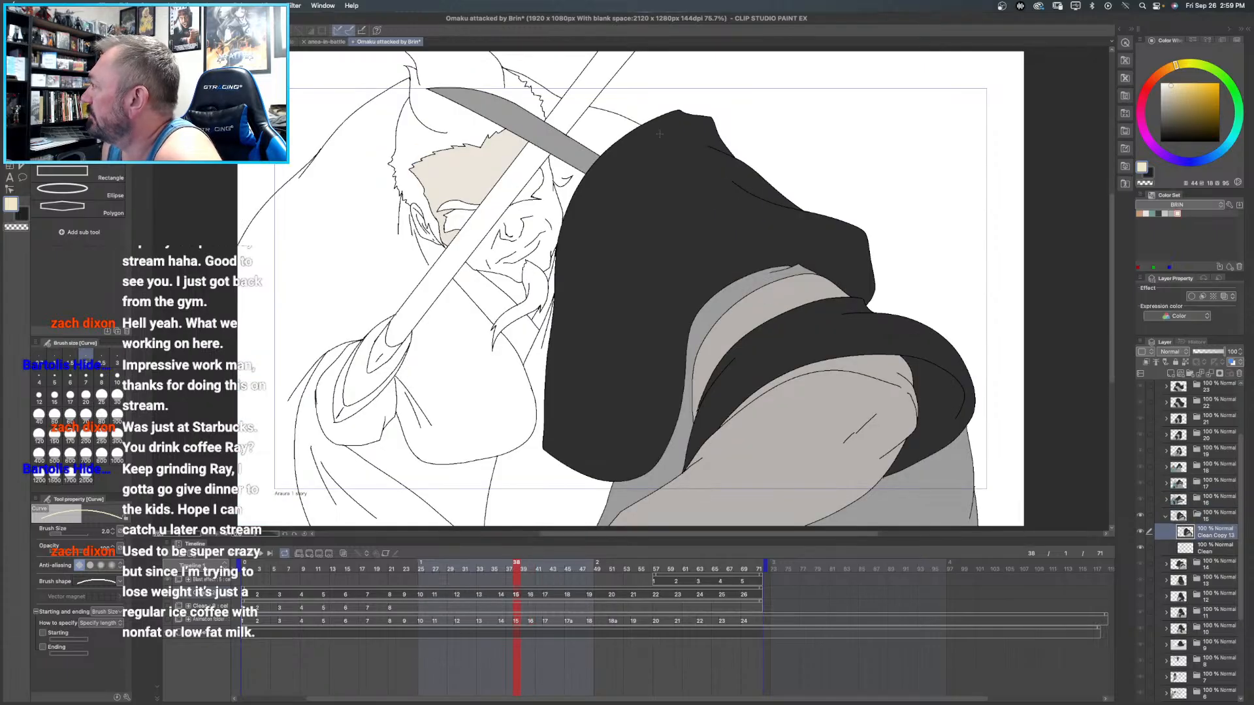
{"action": "left_click", "coordinate": [1139, 214]}
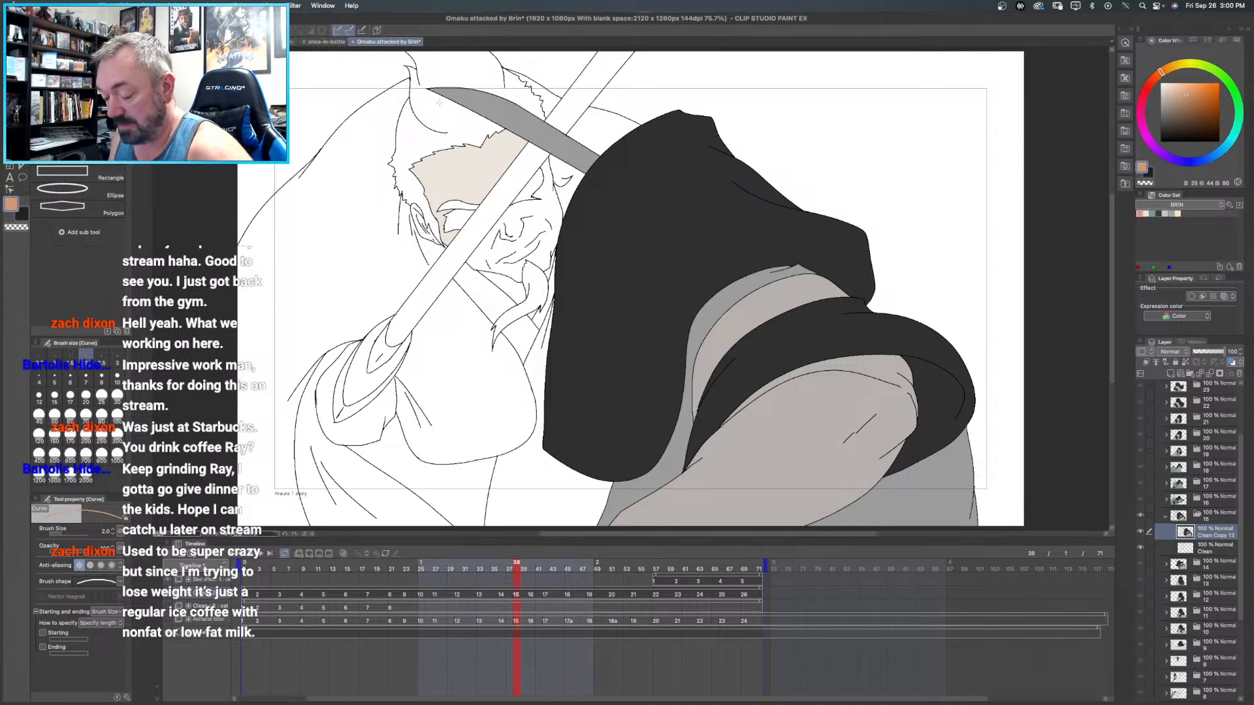
{"action": "key", "text": "g"}
{"action": "left_click", "coordinate": [442, 100]}
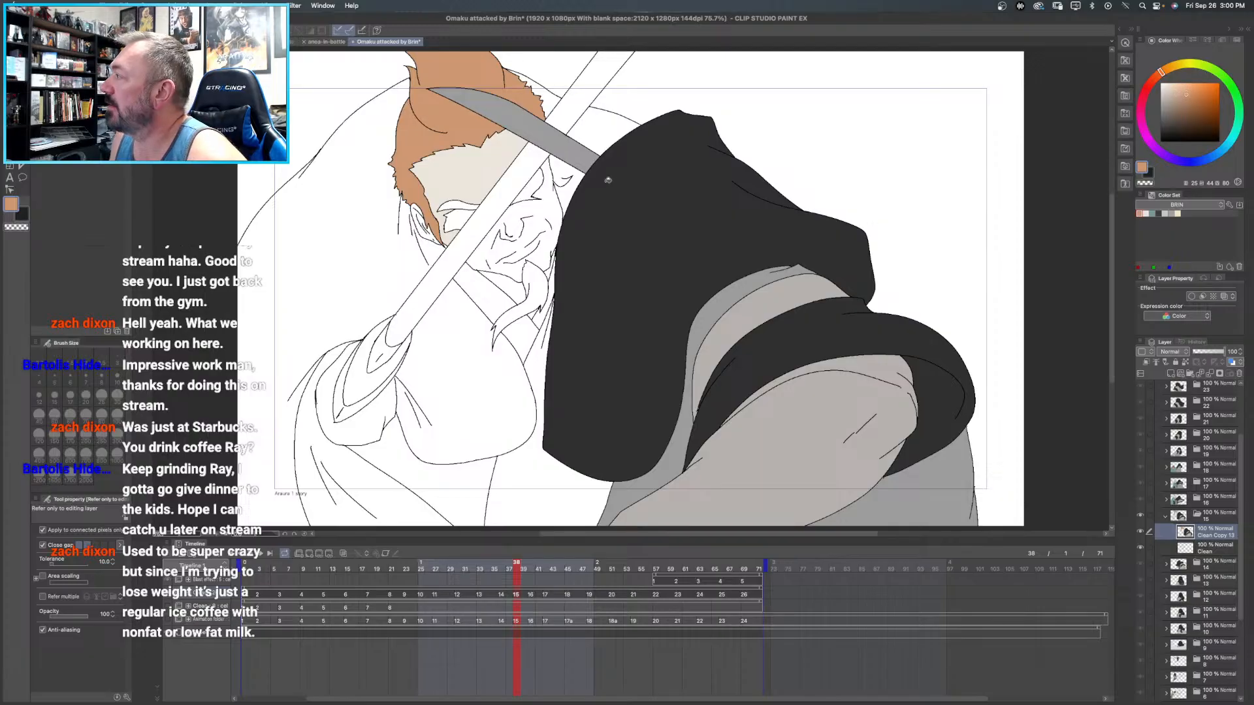
{"action": "left_click", "coordinate": [453, 201]}
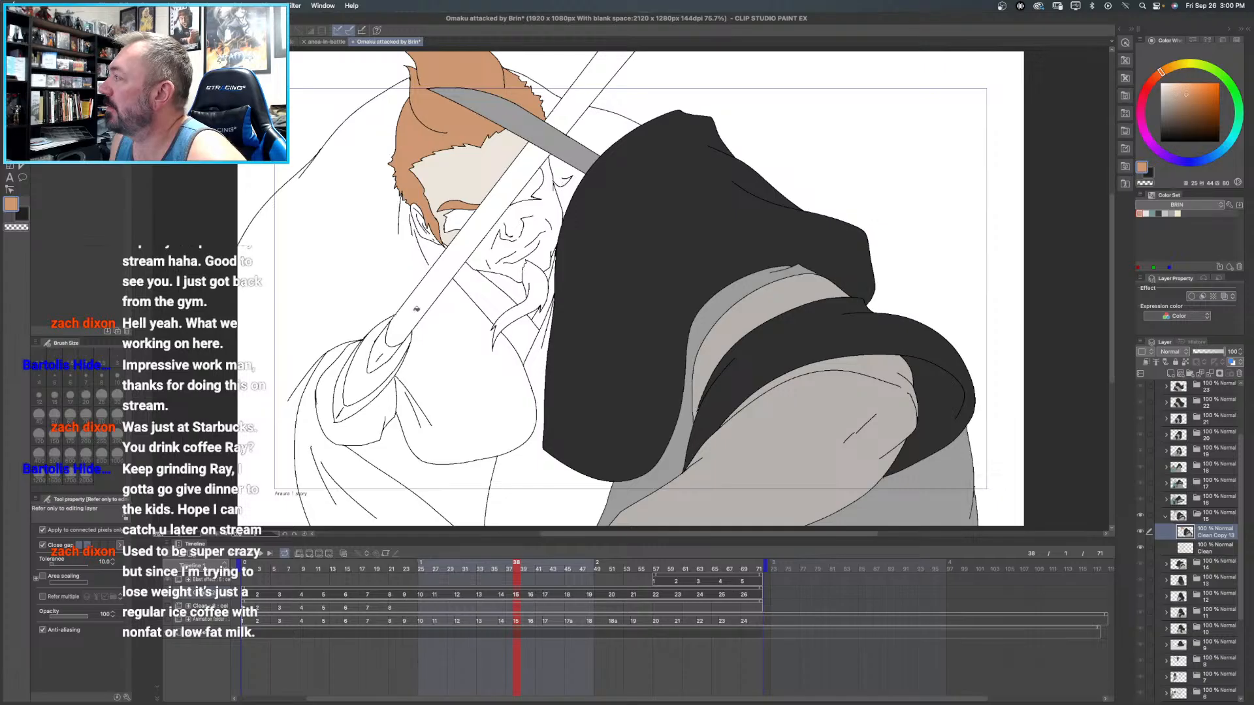
- Draw short black curves with the Curve tool in Brin's line art just below the grey blade in frame 15
{"action": "scroll", "coordinate": [553, 184], "scroll_direction": "up", "scroll_amount": 8}
{"action": "left_click_drag", "start_coordinate": [570, 171], "coordinate": [472, 243]}
{"action": "left_click_drag", "start_coordinate": [1185, 125], "coordinate": [1160, 142]}
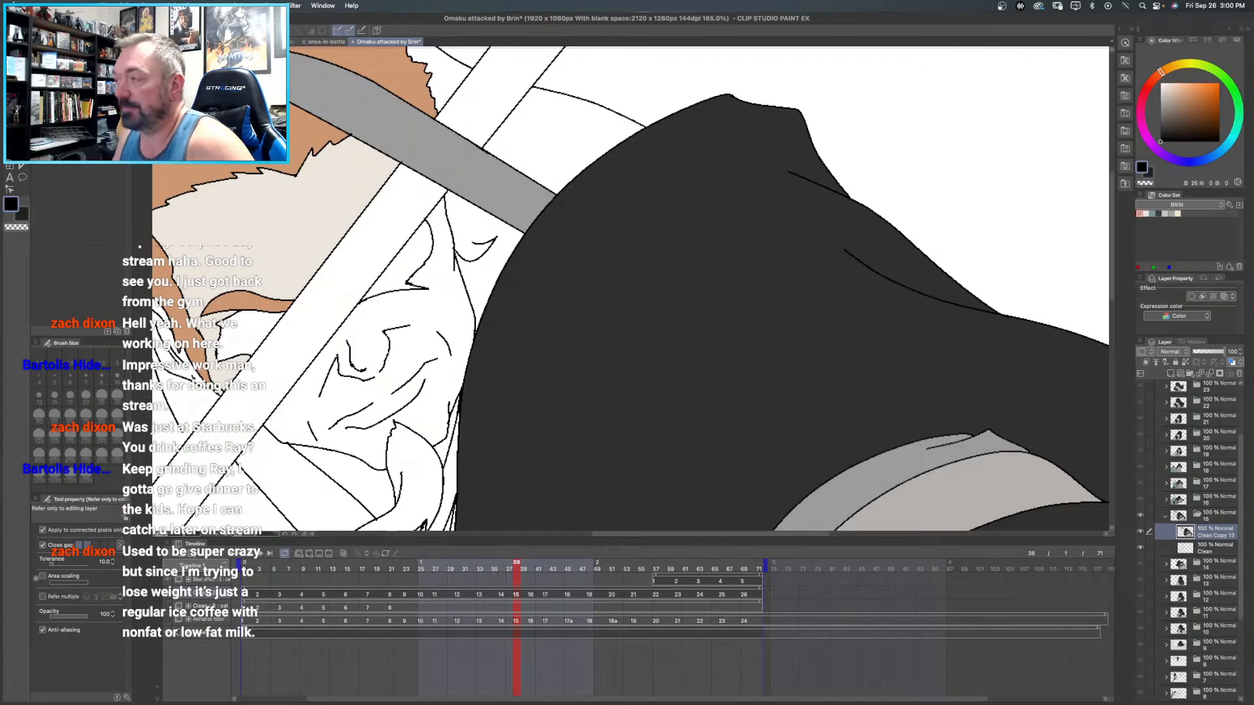
{"action": "key", "text": "u"}
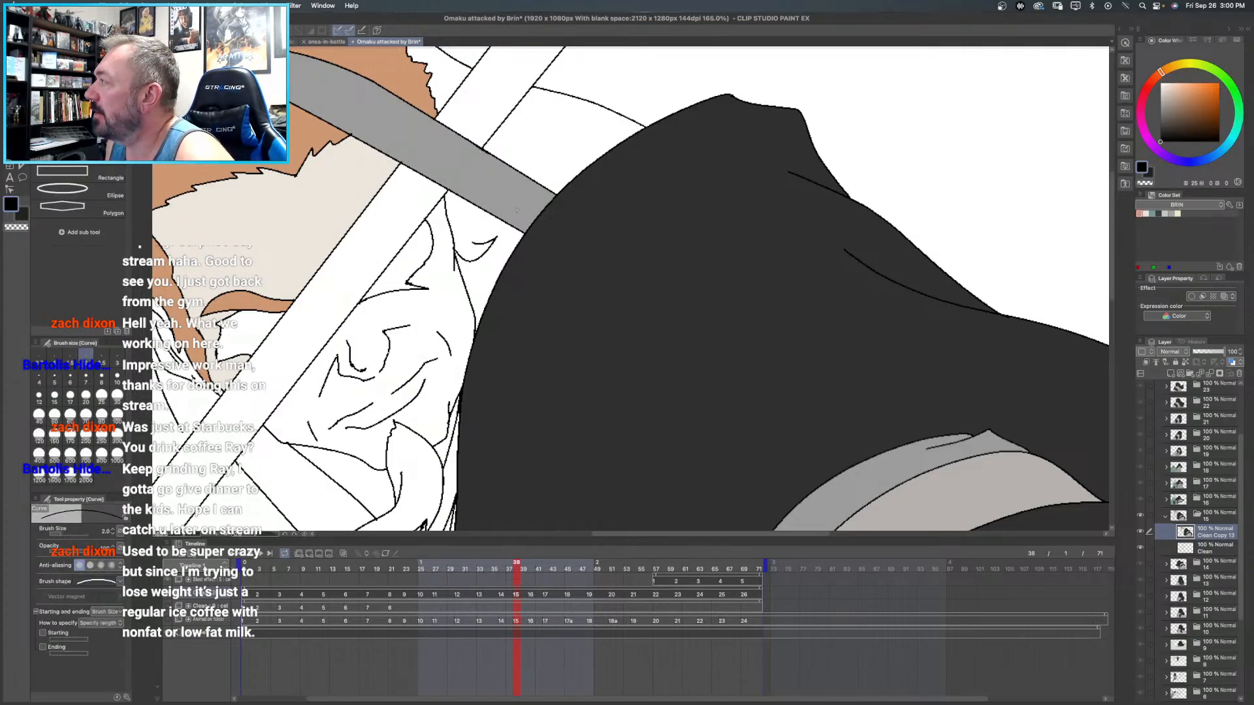
{"action": "left_click_drag", "start_coordinate": [472, 242], "coordinate": [499, 227]}
{"action": "left_click", "coordinate": [490, 240]}
{"action": "left_click_drag", "start_coordinate": [461, 197], "coordinate": [499, 227]}
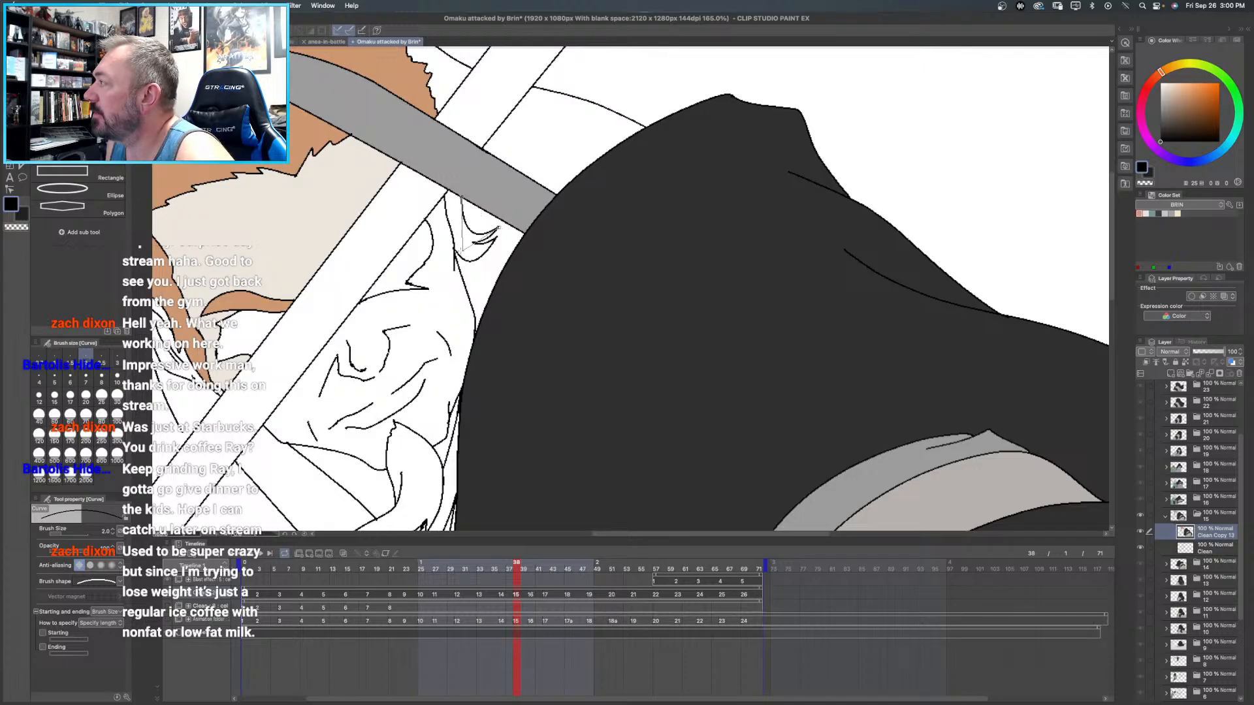
{"action": "left_click", "coordinate": [460, 249]}
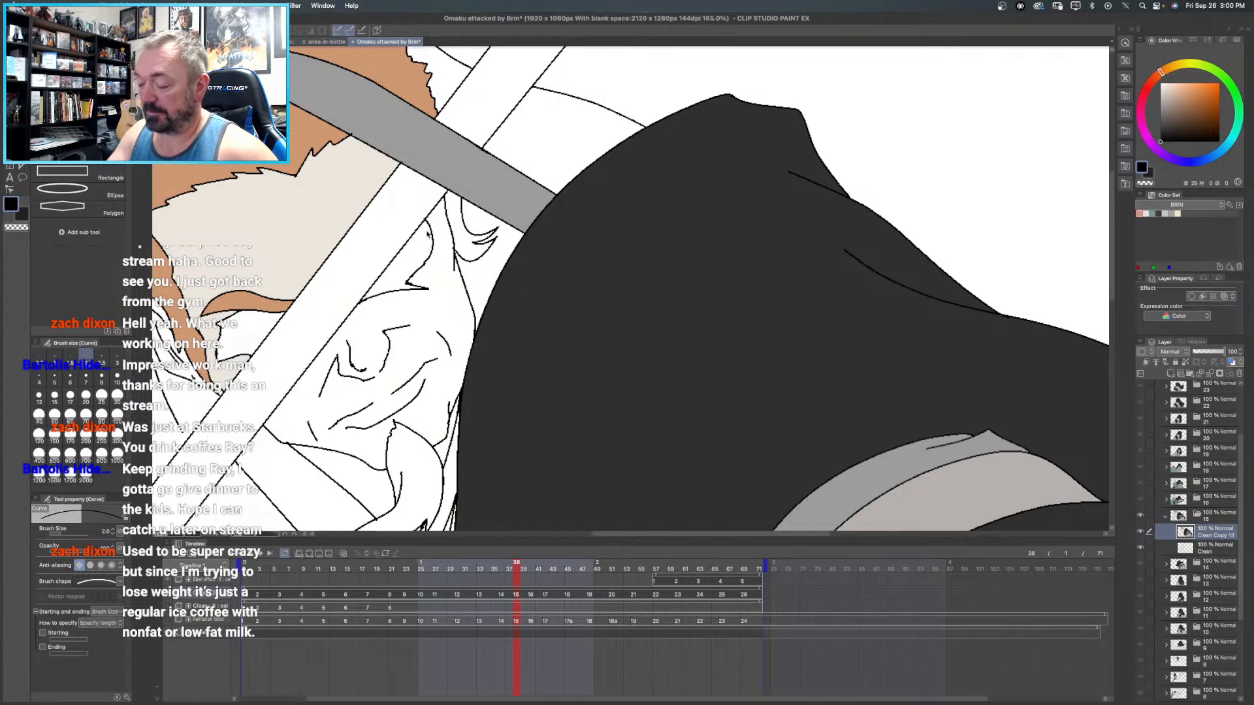
{"action": "key", "text": "super+0"}
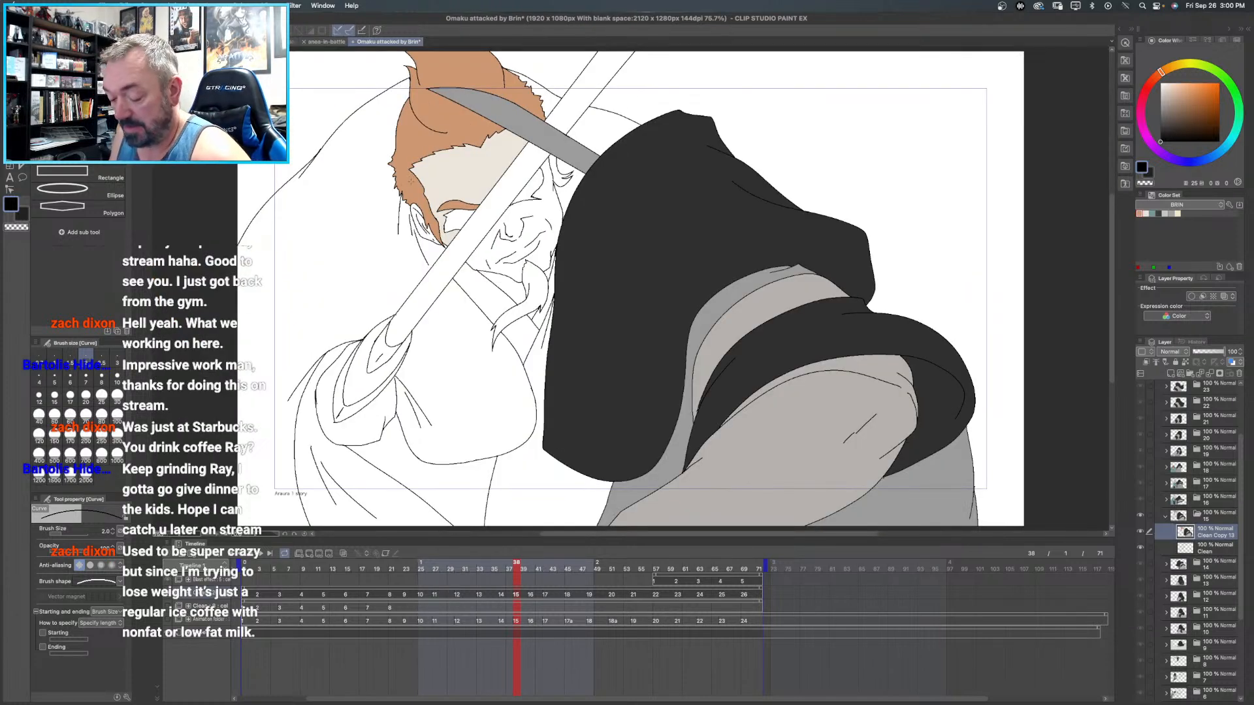
- Fill Brin's sideburn beside the sword and his goatee with the BRIN set's orange in frame 15
{"action": "key", "text": "g"}
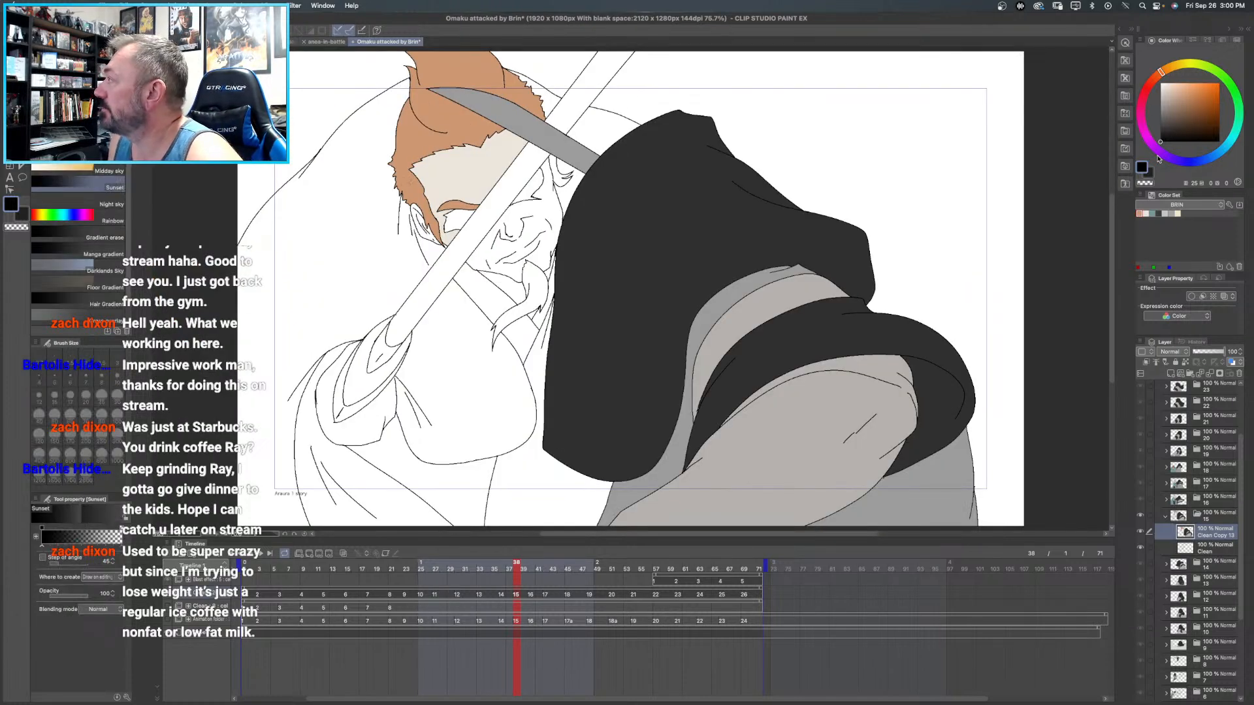
{"action": "left_click", "coordinate": [1140, 214]}
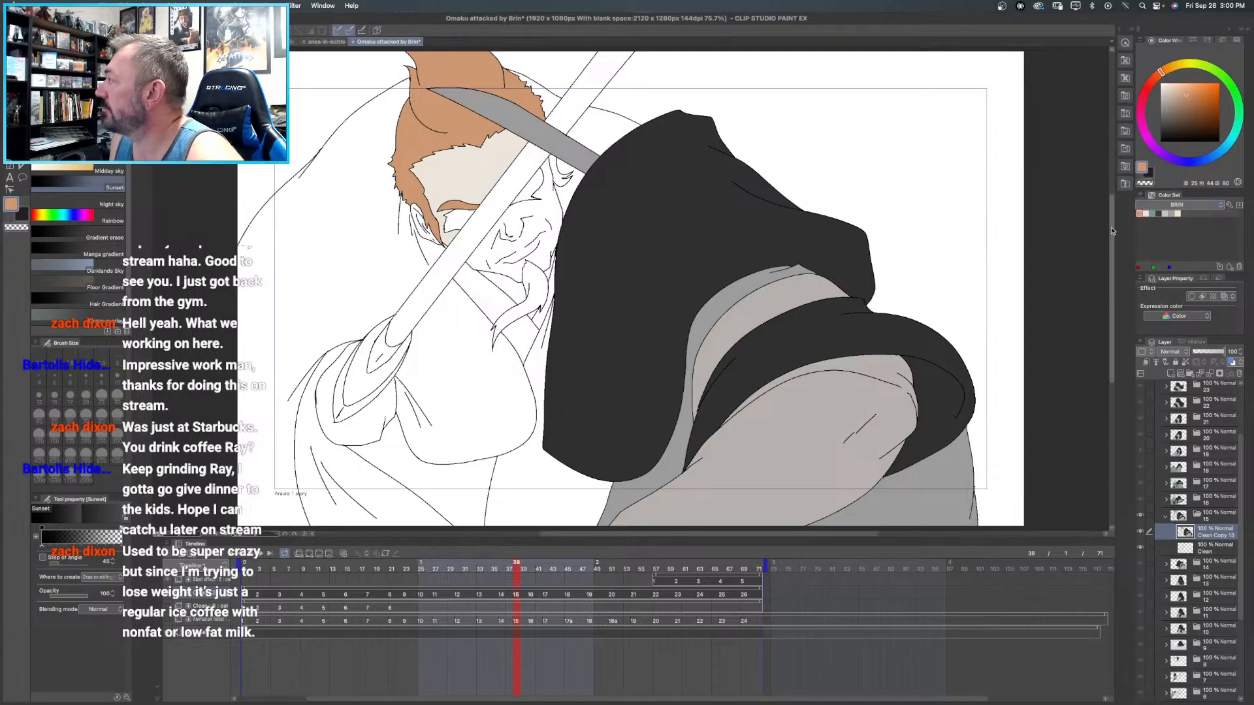
{"action": "key", "text": "g"}
{"action": "key", "text": "g"}
{"action": "key", "text": "g"}
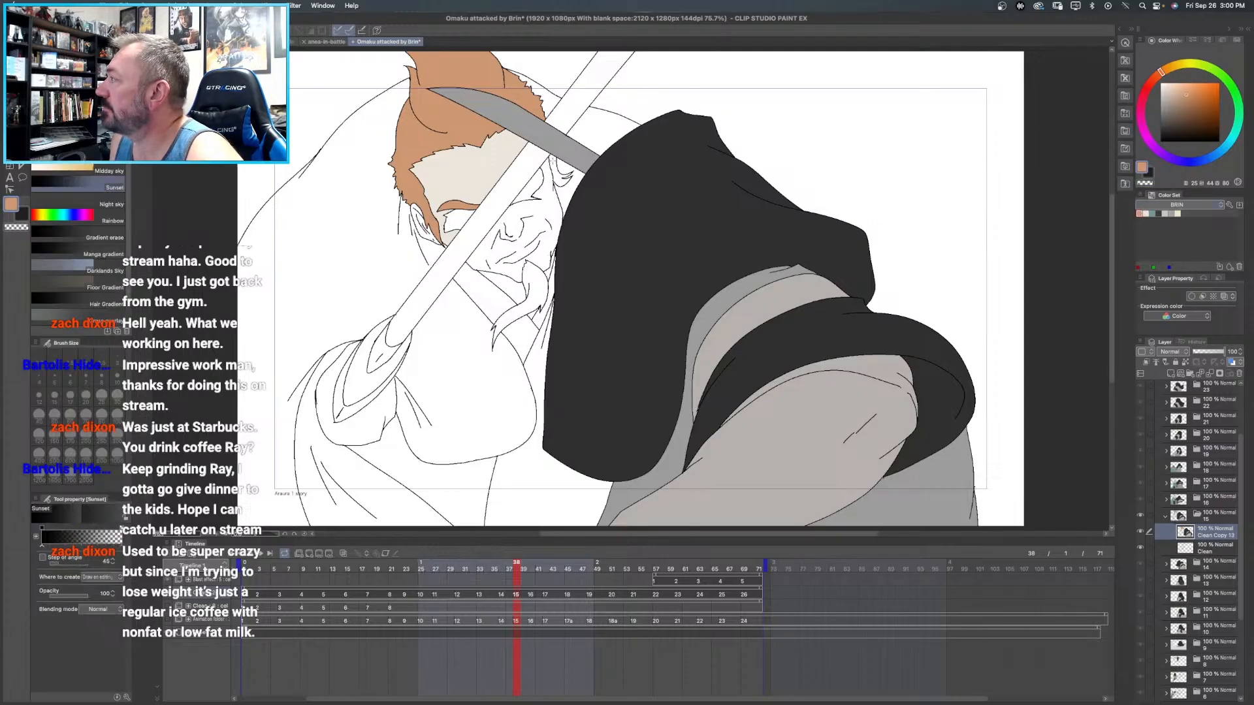
{"action": "left_click", "coordinate": [561, 171]}
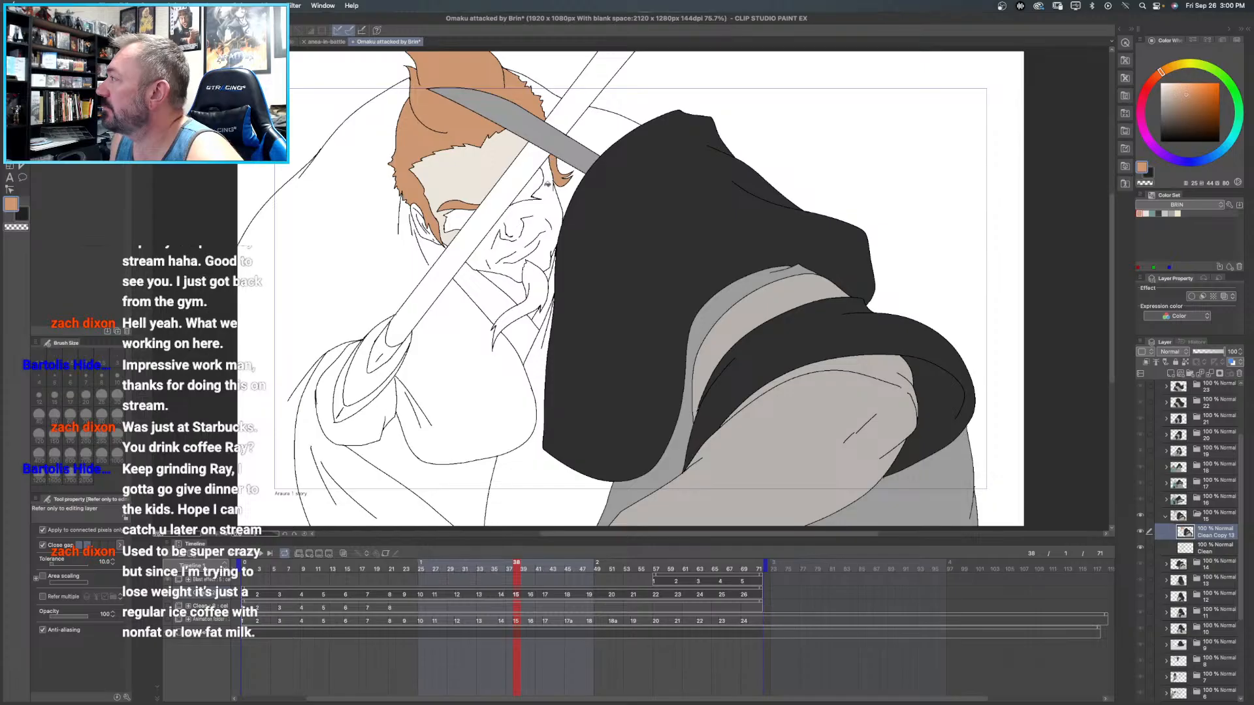
{"action": "left_click", "coordinate": [539, 299]}
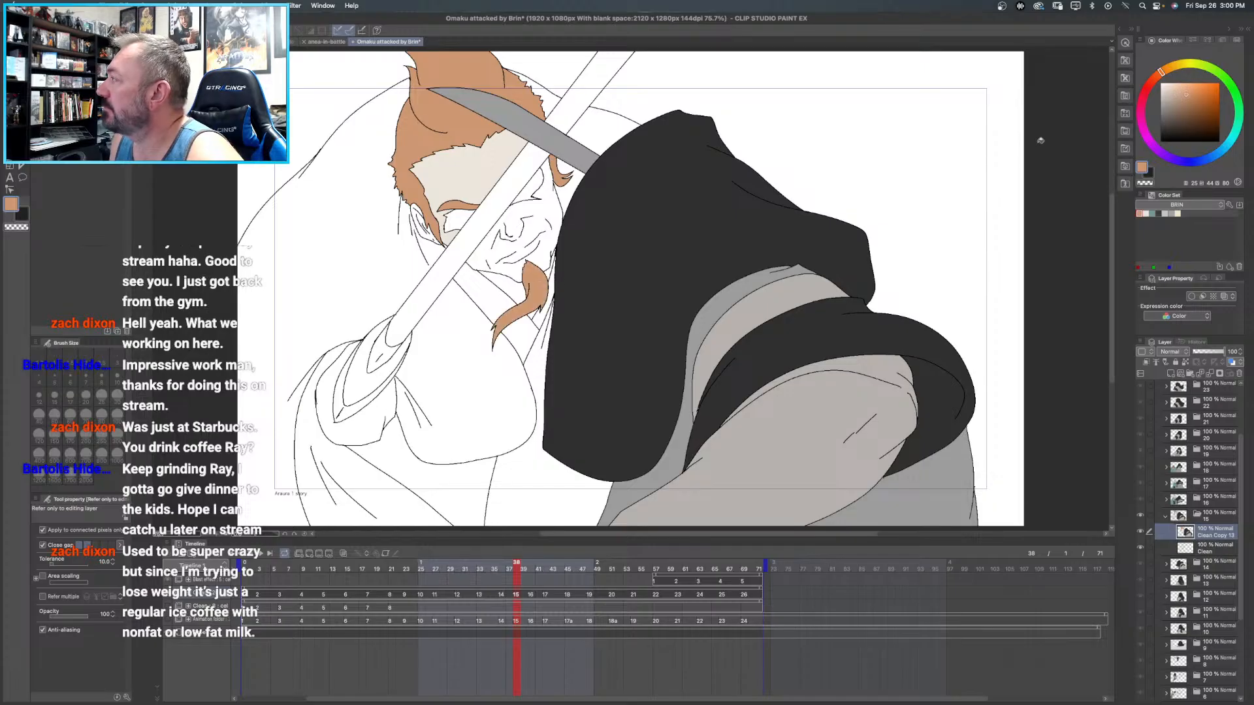
- Fill the unpainted lower part of Brin's face and his ear with the BRIN set's pale skin tone
{"action": "left_click", "coordinate": [1145, 214]}
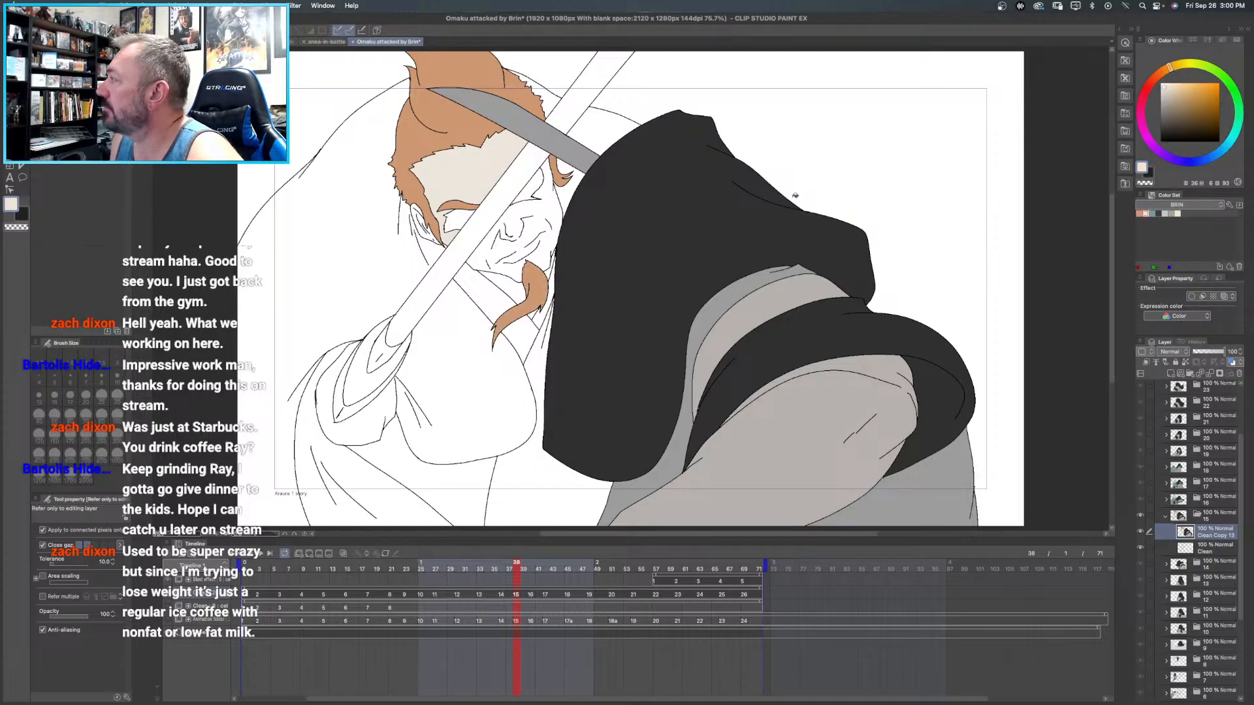
{"action": "left_click", "coordinate": [553, 196]}
{"action": "left_click", "coordinate": [428, 222]}
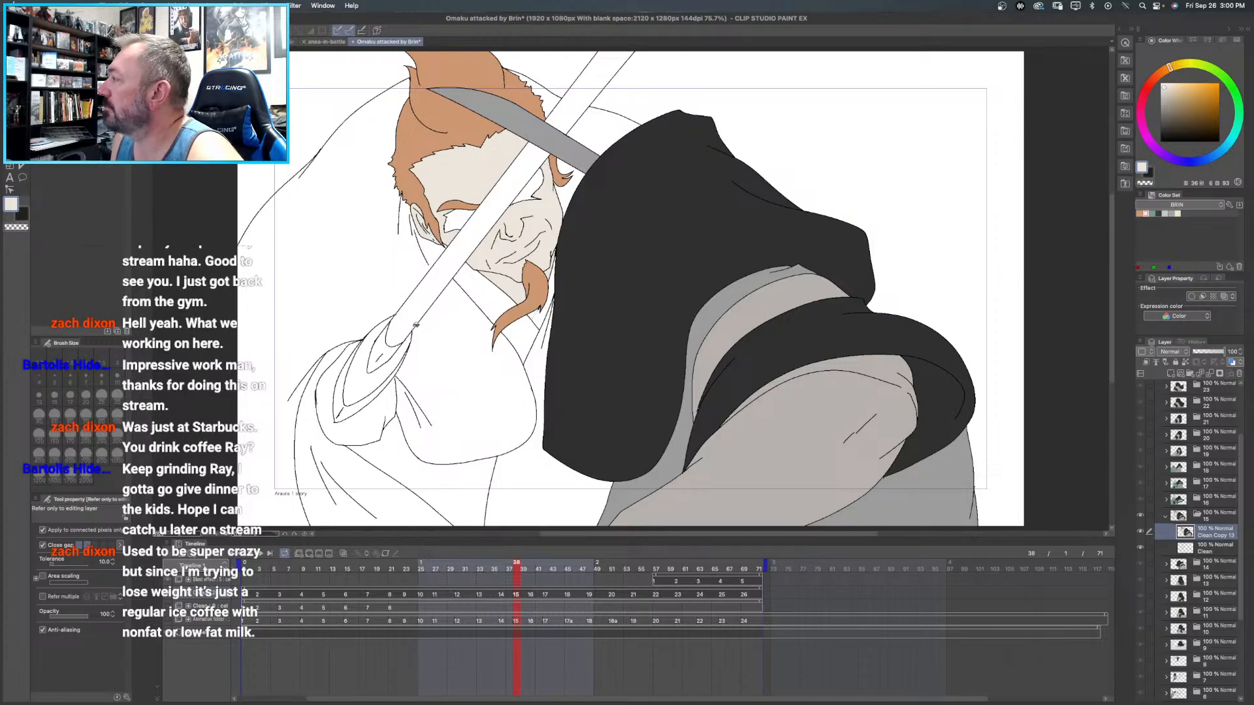
- Fill Brin's cloak and sleeves with the BRIN set's teal, undoing the stray fill on the dark foreground robe
{"action": "left_click", "coordinate": [1151, 213]}
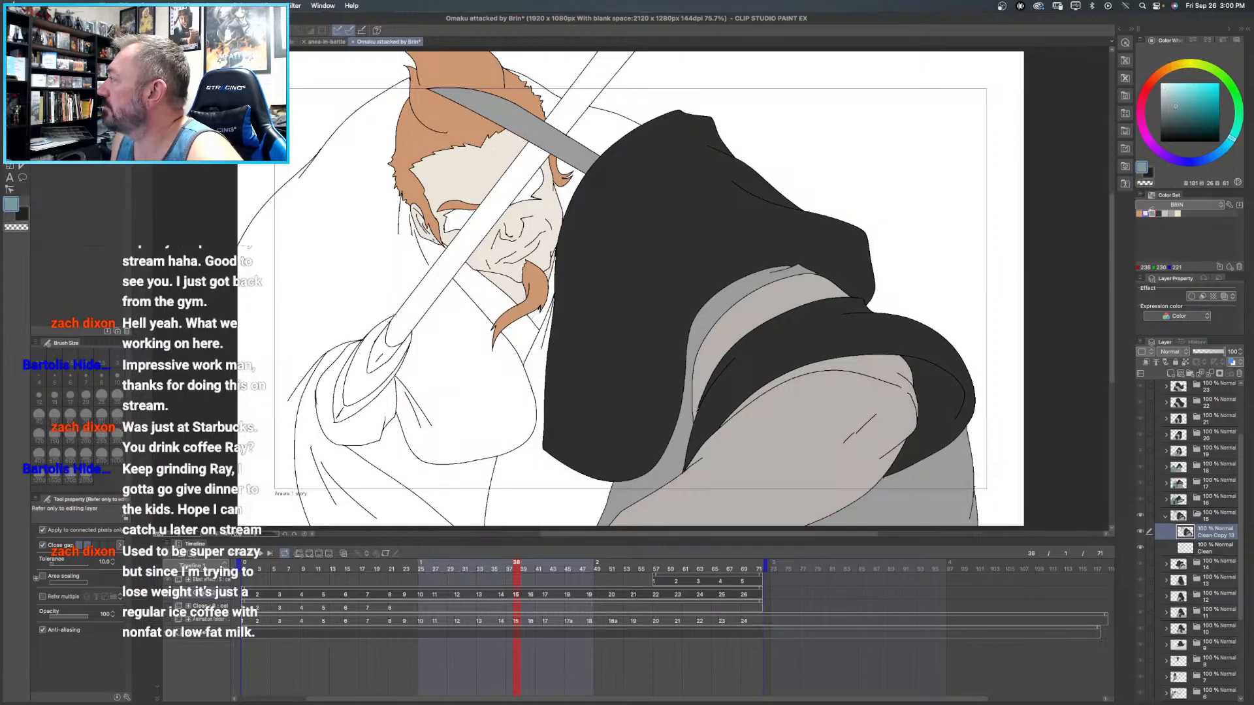
{"action": "left_click", "coordinate": [337, 180]}
{"action": "left_click", "coordinate": [633, 132]}
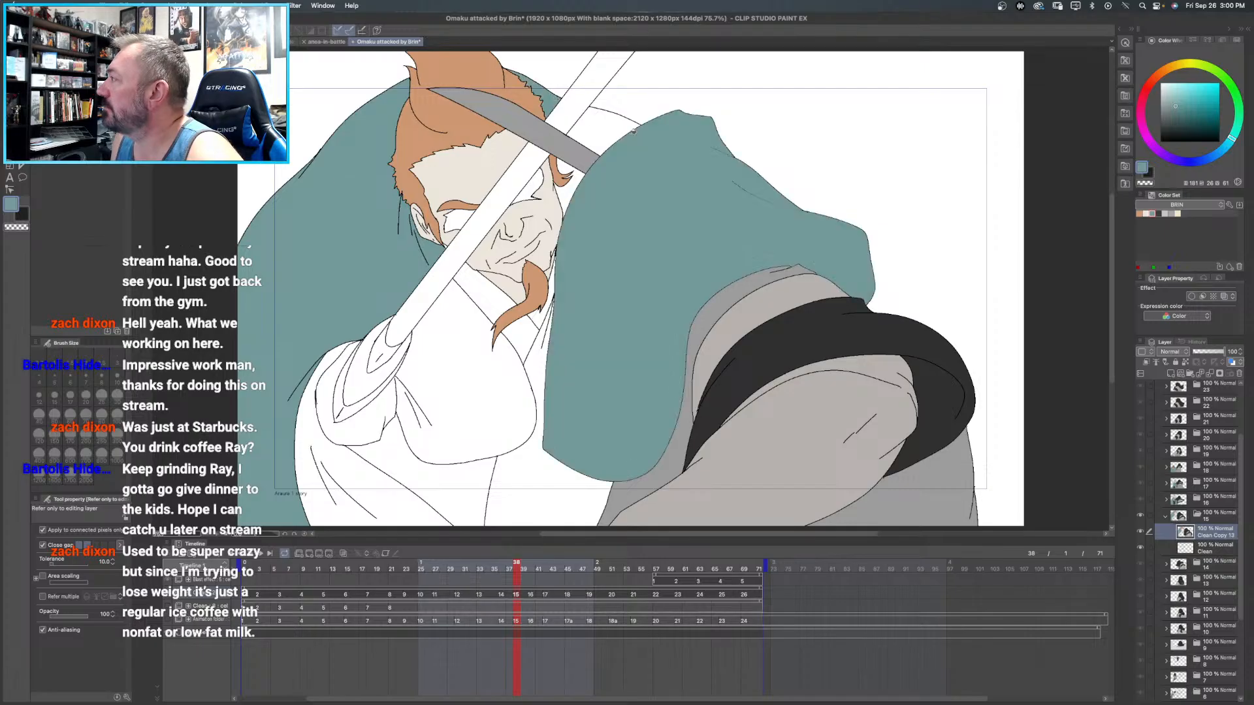
{"action": "key", "text": "ctrl+z"}
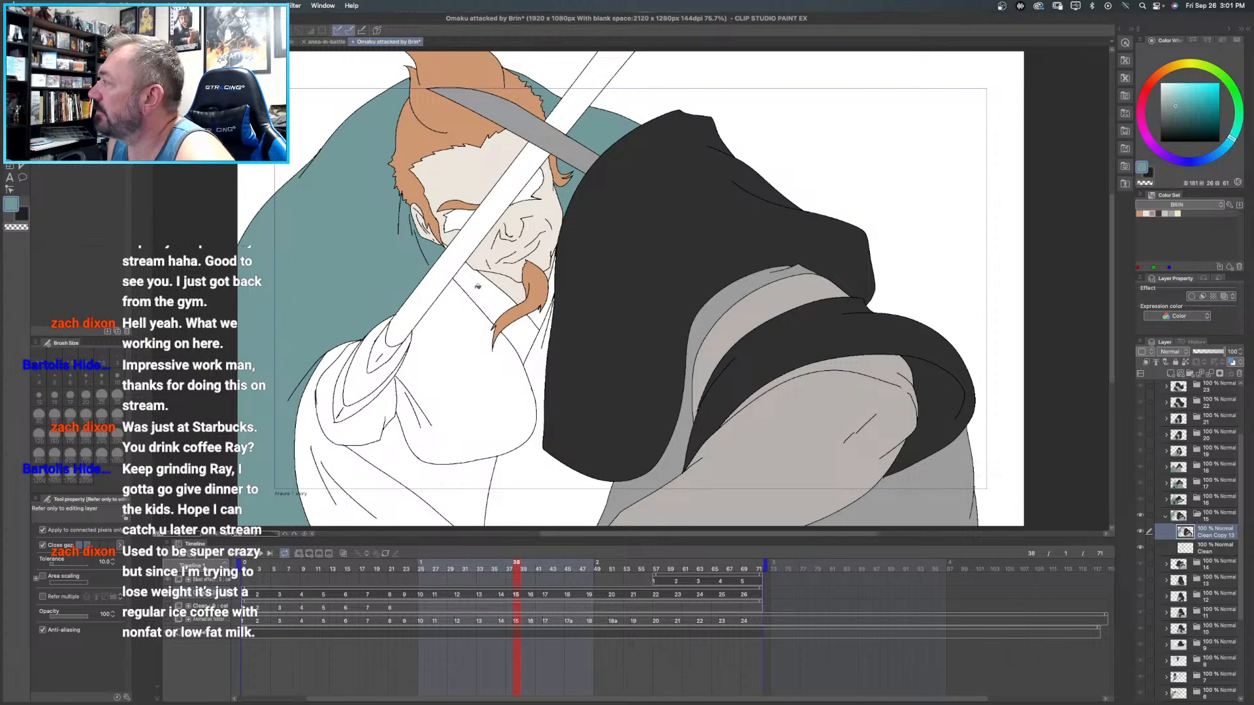
{"action": "left_click", "coordinate": [468, 348]}
{"action": "left_click", "coordinate": [311, 422]}
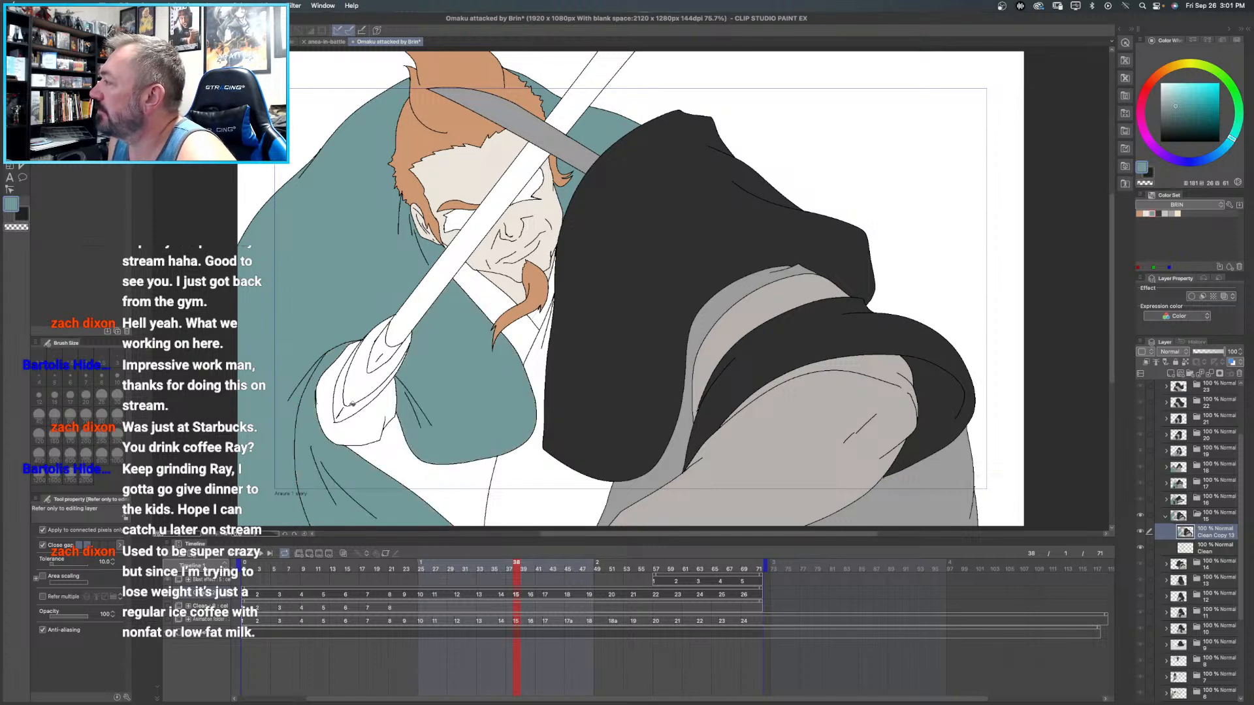
- Fill Brin's sleeve opening, torso and collar areas with the BRIN set's dark grey
{"action": "scroll", "coordinate": [437, 334], "scroll_direction": "down", "scroll_amount": 4}
{"action": "scroll", "coordinate": [438, 334], "scroll_direction": "up", "scroll_amount": 1}
{"action": "left_click_drag", "start_coordinate": [492, 329], "coordinate": [429, 304]}
{"action": "left_click", "coordinate": [1158, 213]}
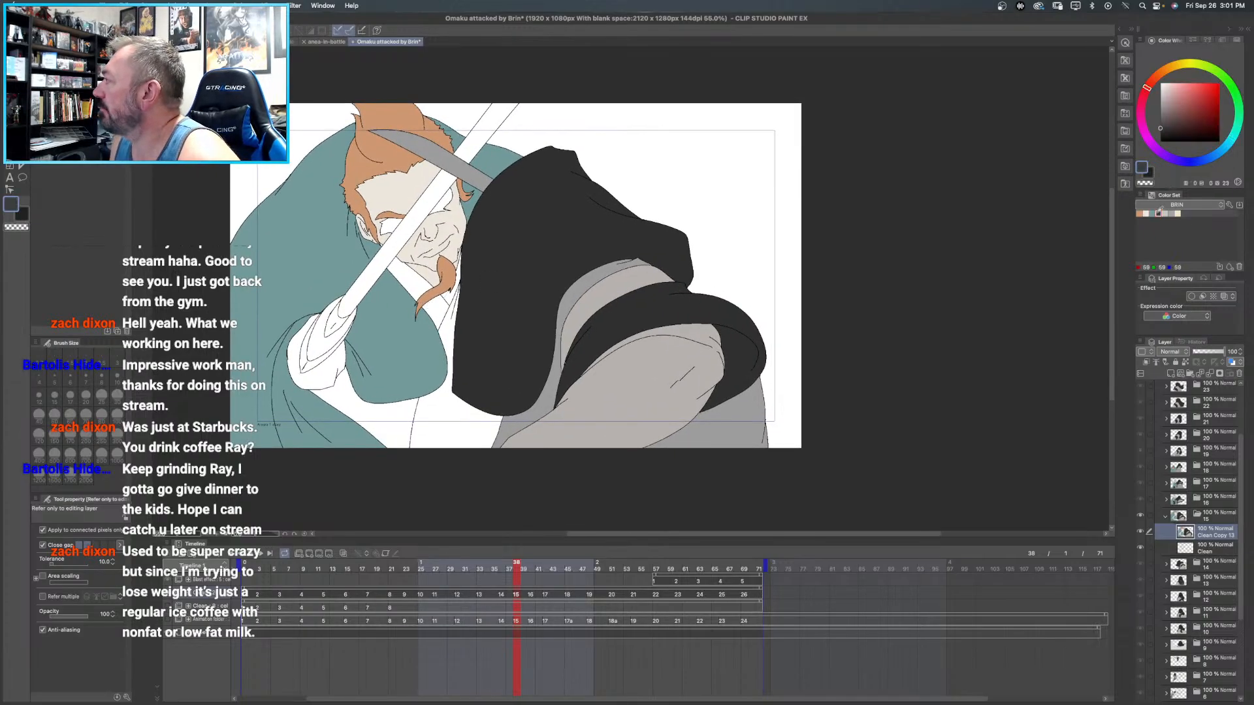
{"action": "left_click", "coordinate": [346, 392]}
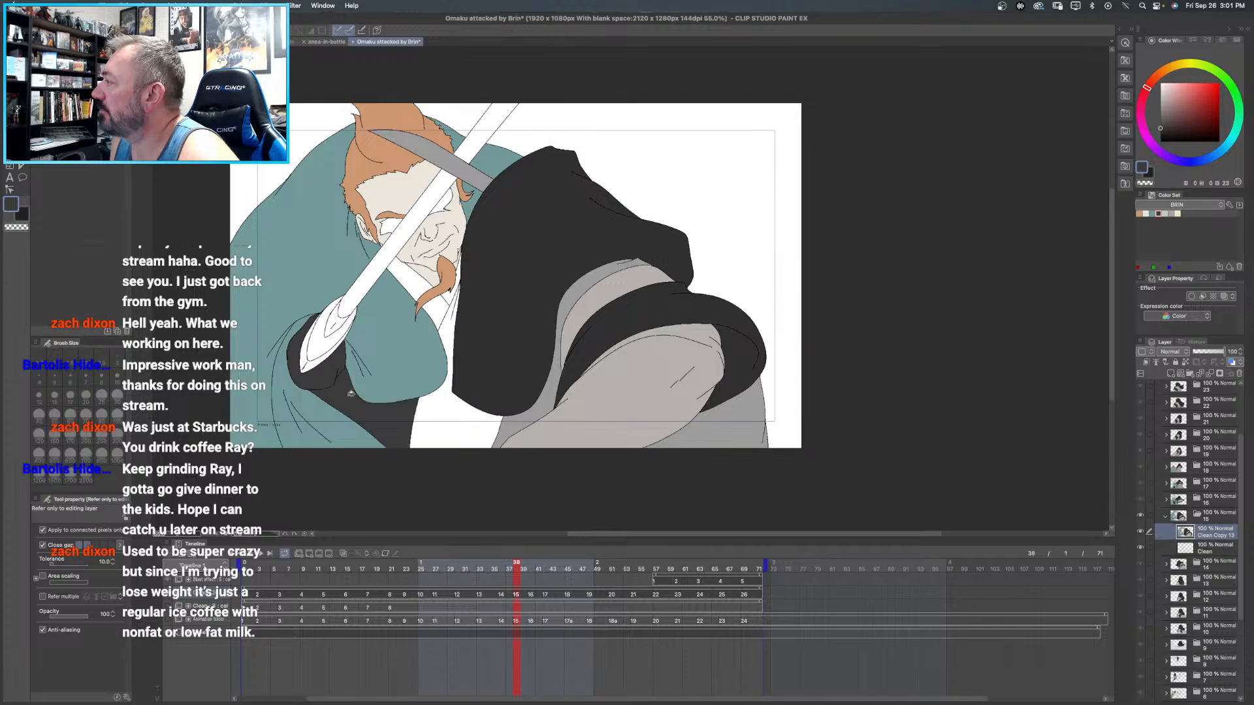
{"action": "left_click", "coordinate": [440, 317]}
{"action": "left_click", "coordinate": [440, 305]}
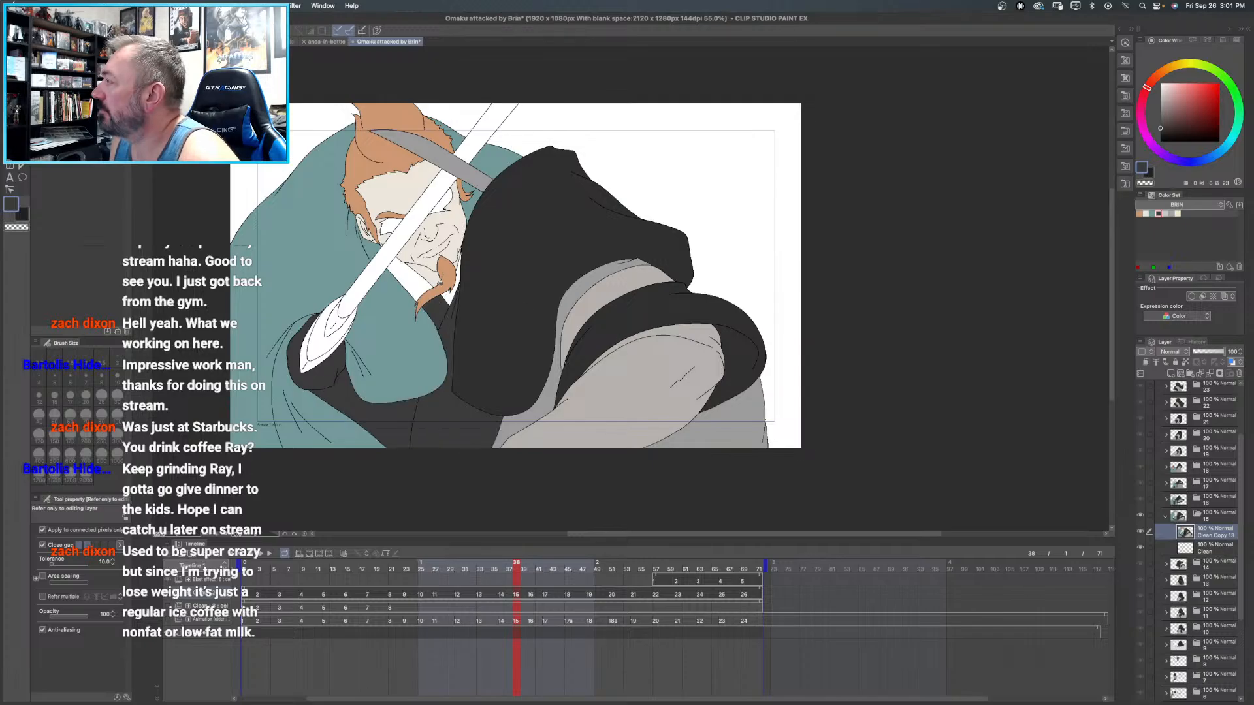
{"action": "left_click", "coordinate": [411, 282]}
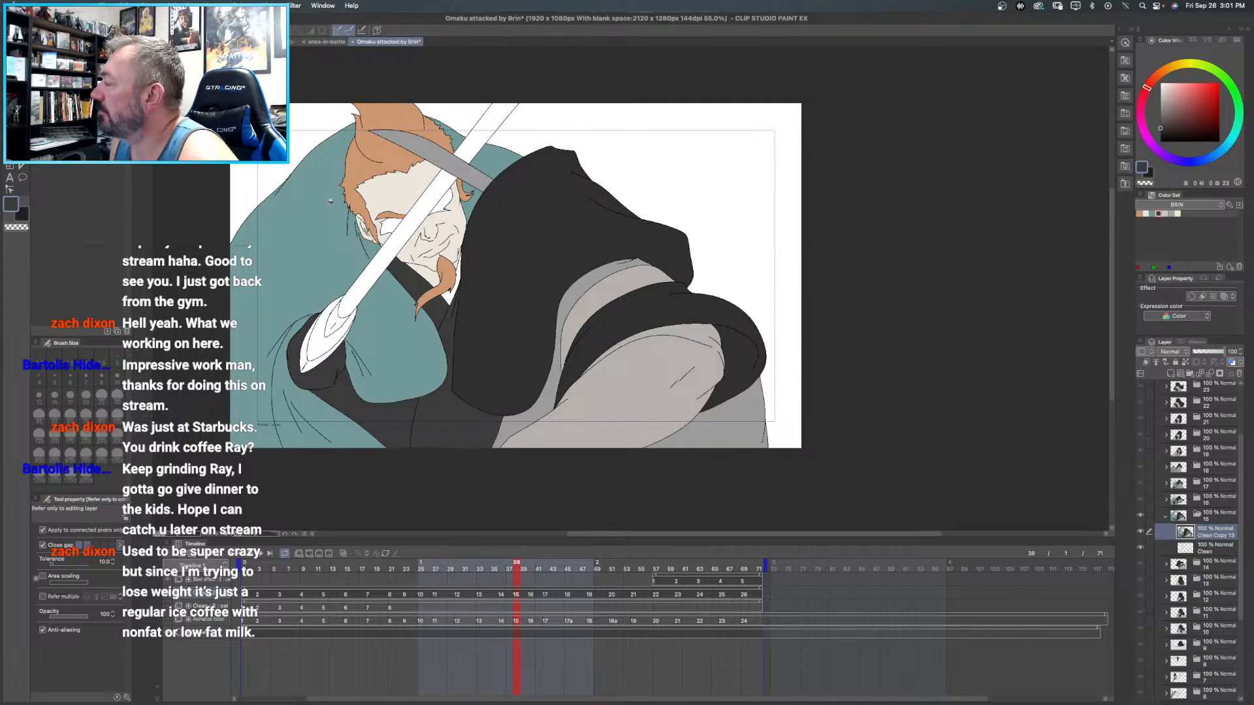
- Fill Brin's sword blade and the section around its inlay with the BRIN set's light grey, undoing the stray fill on his face
{"action": "left_click", "coordinate": [1165, 213]}
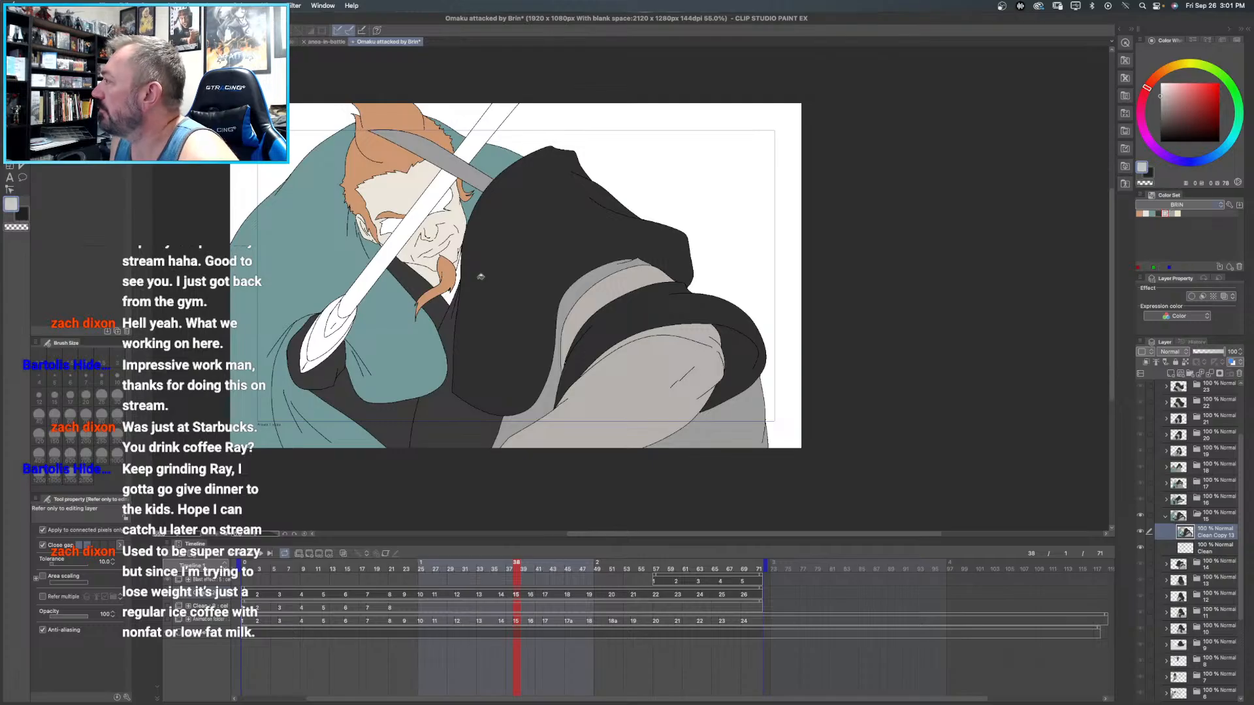
{"action": "left_click", "coordinate": [401, 210]}
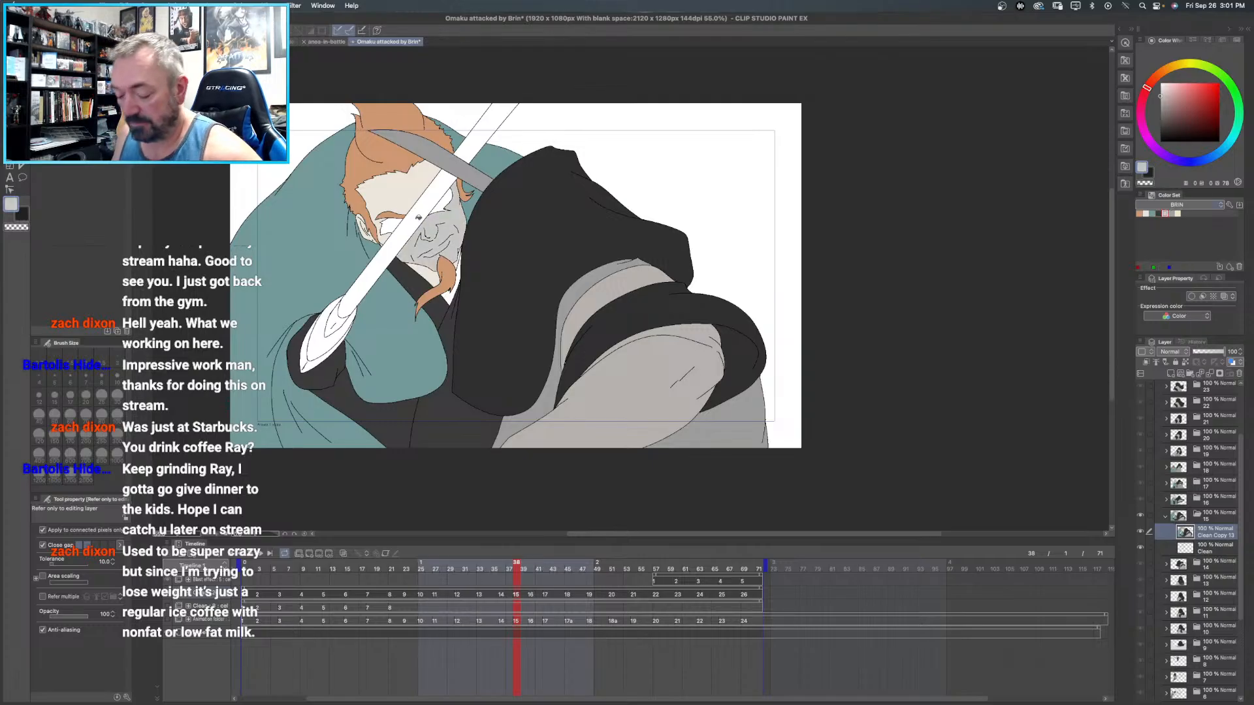
{"action": "key", "text": "ctrl+z"}
{"action": "left_click", "coordinate": [421, 208]}
{"action": "left_click", "coordinate": [325, 345]}
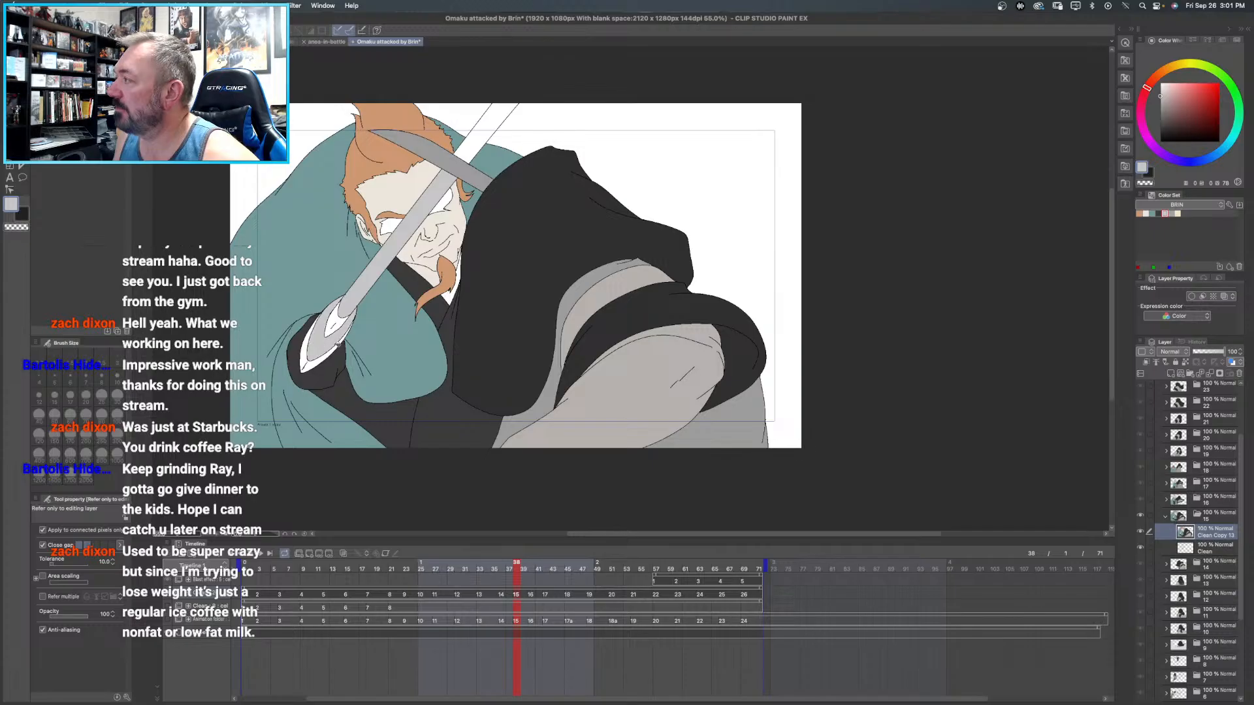
- Fill the sword guard's edge with the BRIN set's mid-grey and its inlay with the pale yellow
{"action": "left_click", "coordinate": [1172, 213]}
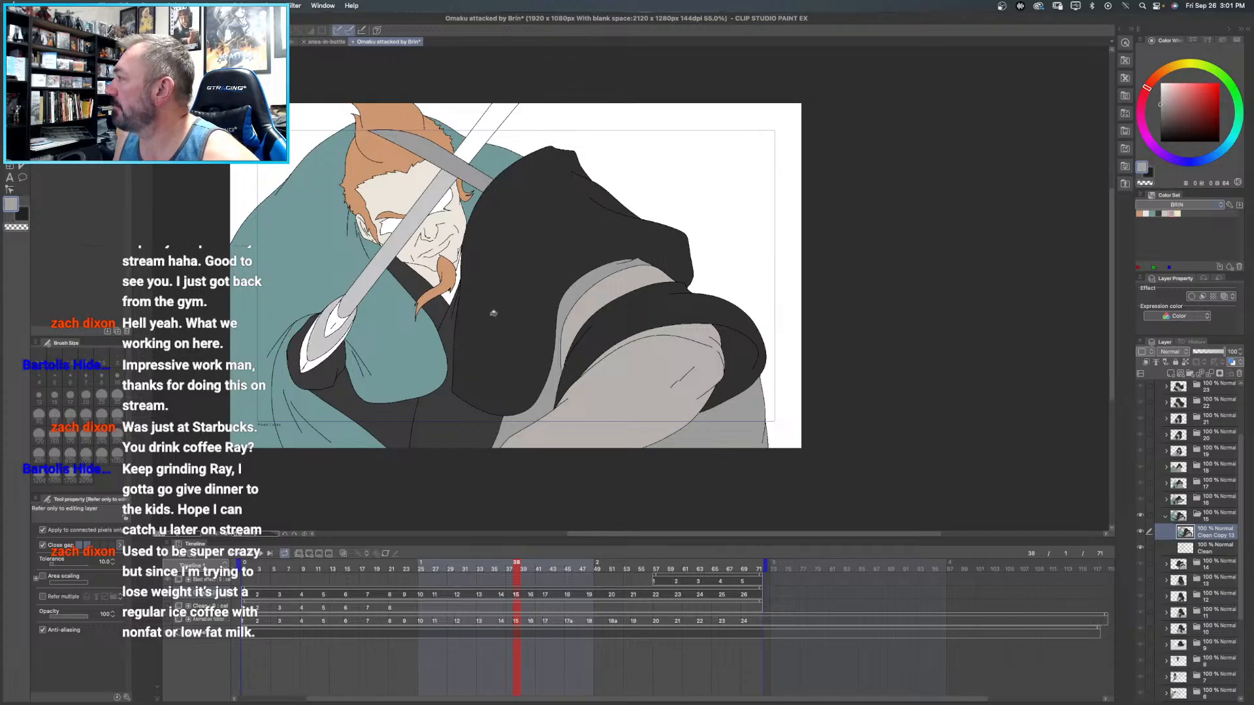
{"action": "left_click", "coordinate": [304, 355]}
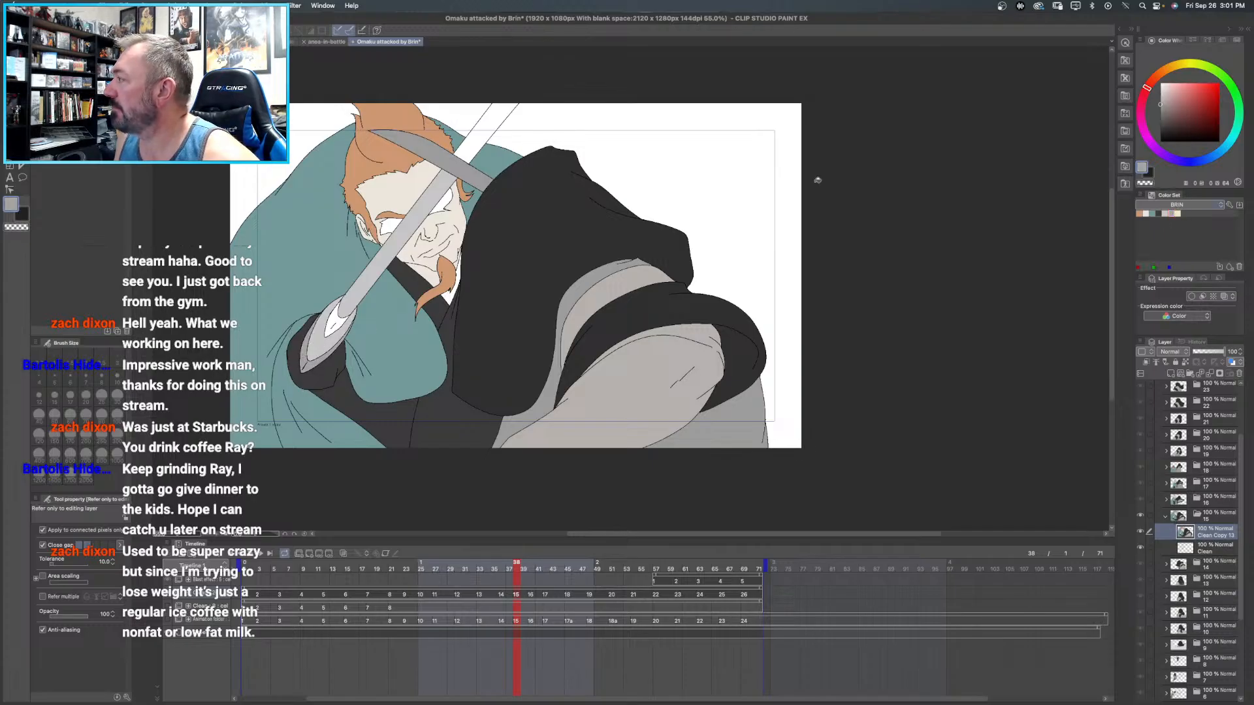
{"action": "left_click", "coordinate": [1178, 214]}
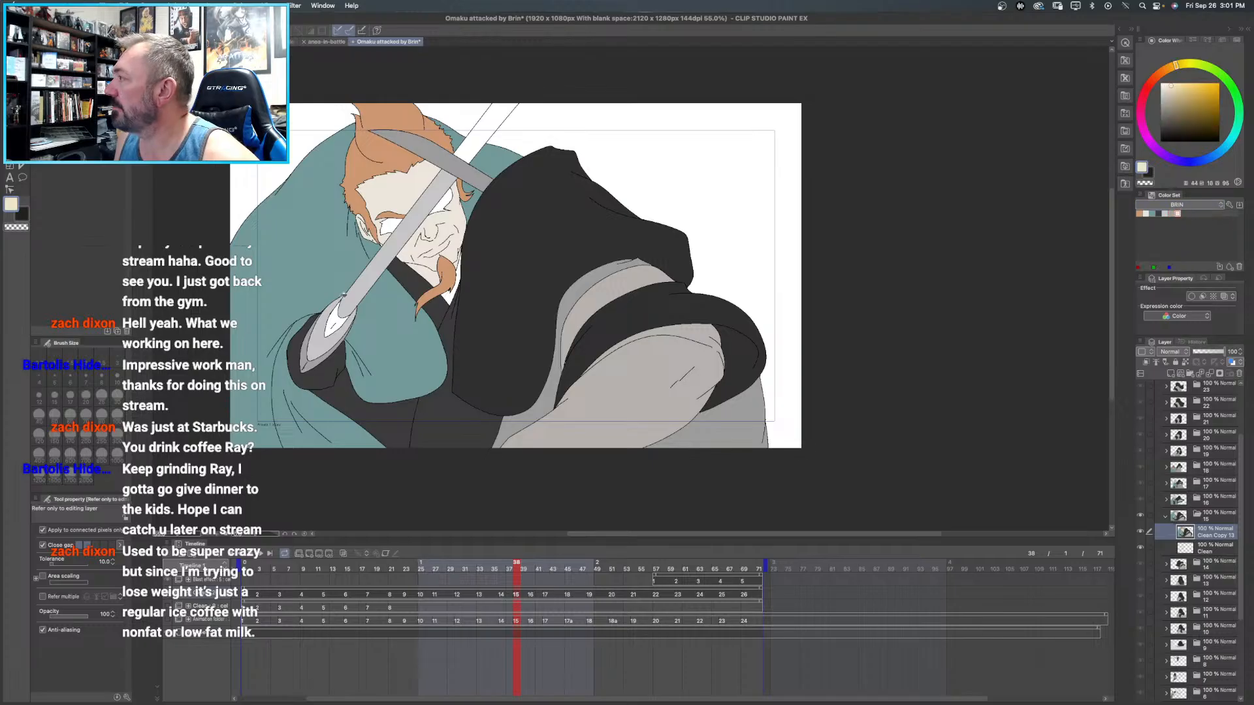
{"action": "left_click", "coordinate": [334, 317]}
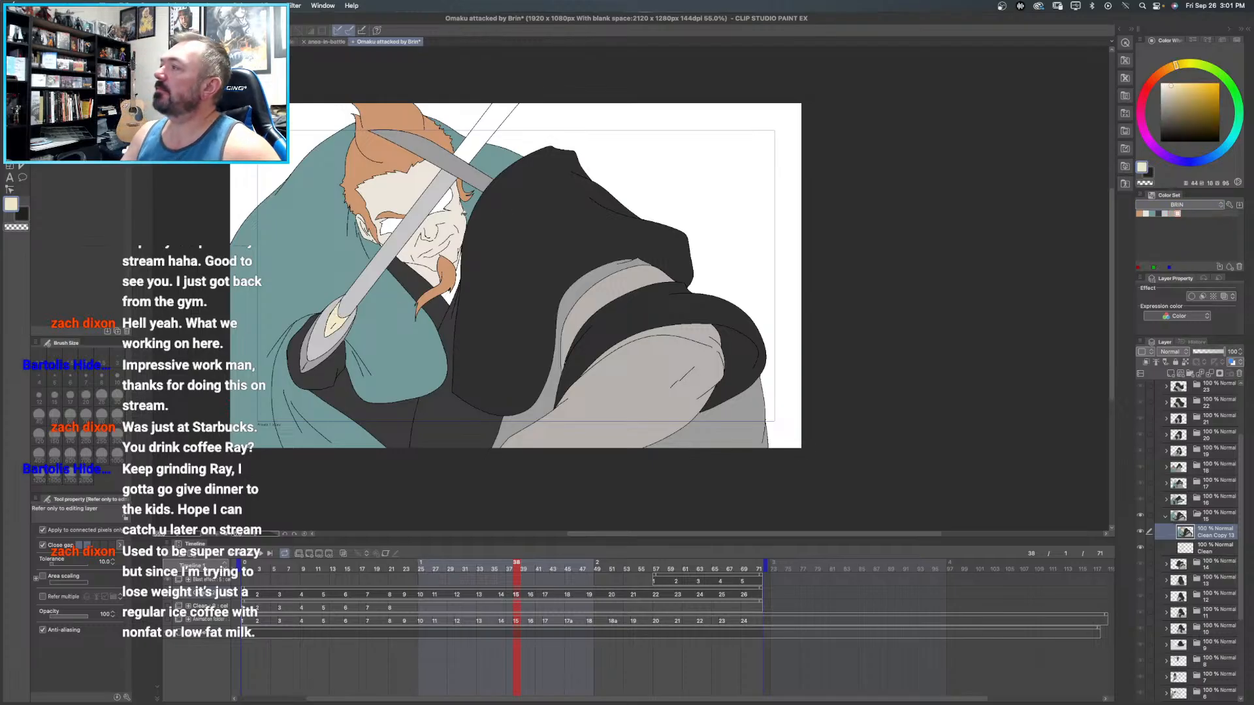
- Fill Brin's eyes with a near-black shade darkened from his skin tone, and the blade's upper end with its sampled light grey
{"action": "left_click", "coordinate": [448, 220], "text": "alt"}
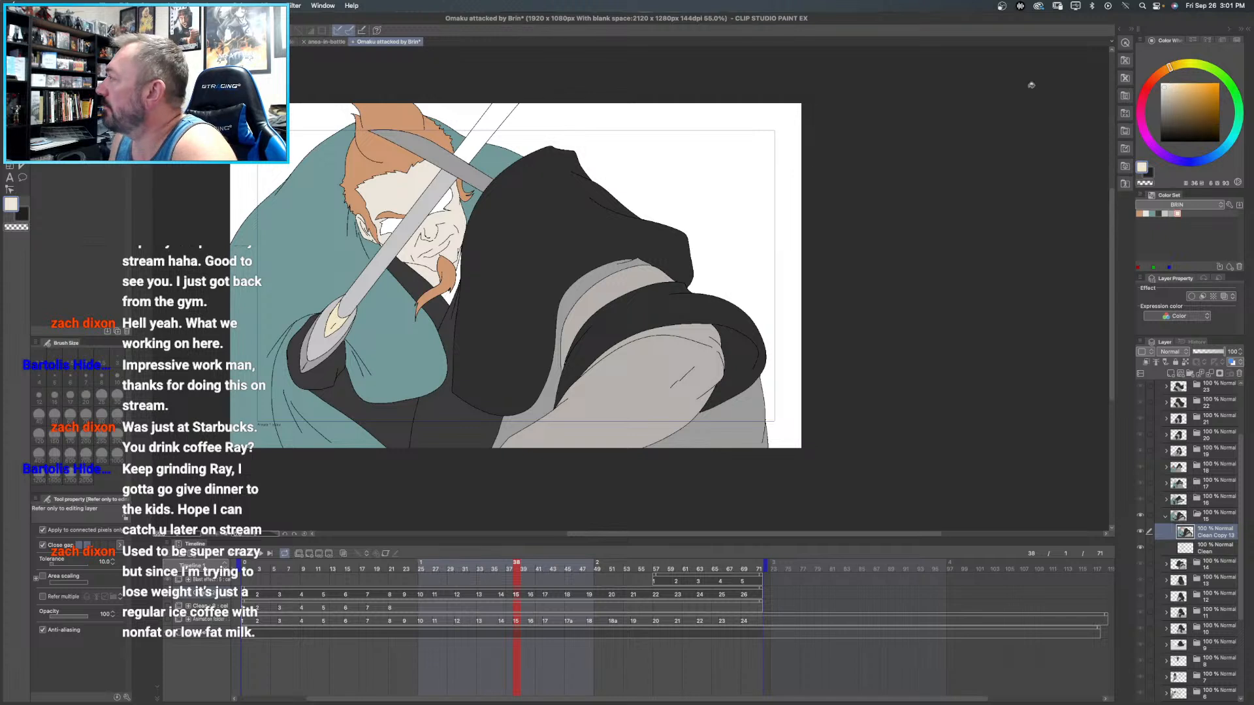
{"action": "left_click_drag", "start_coordinate": [1169, 111], "coordinate": [1163, 122]}
{"action": "left_click_drag", "start_coordinate": [396, 223], "coordinate": [383, 232]}
{"action": "left_click_drag", "start_coordinate": [450, 193], "coordinate": [432, 210]}
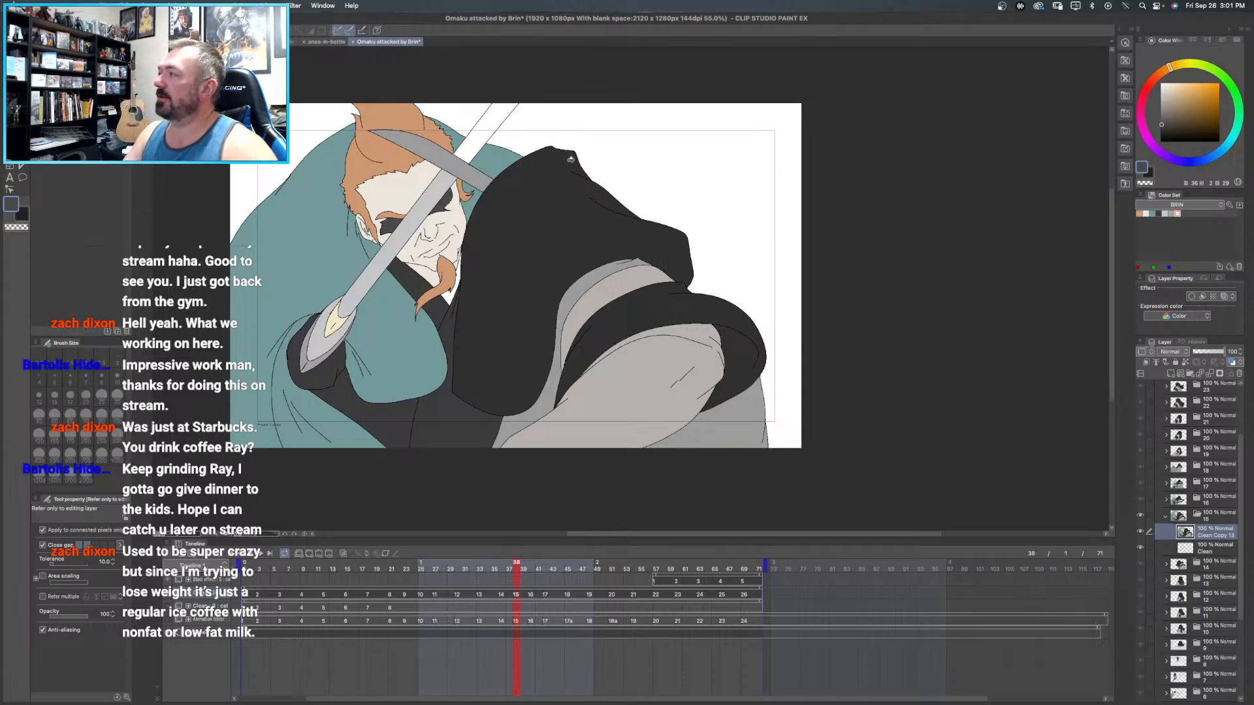
{"action": "left_click", "coordinate": [432, 196], "text": "alt"}
{"action": "left_click", "coordinate": [474, 141]}
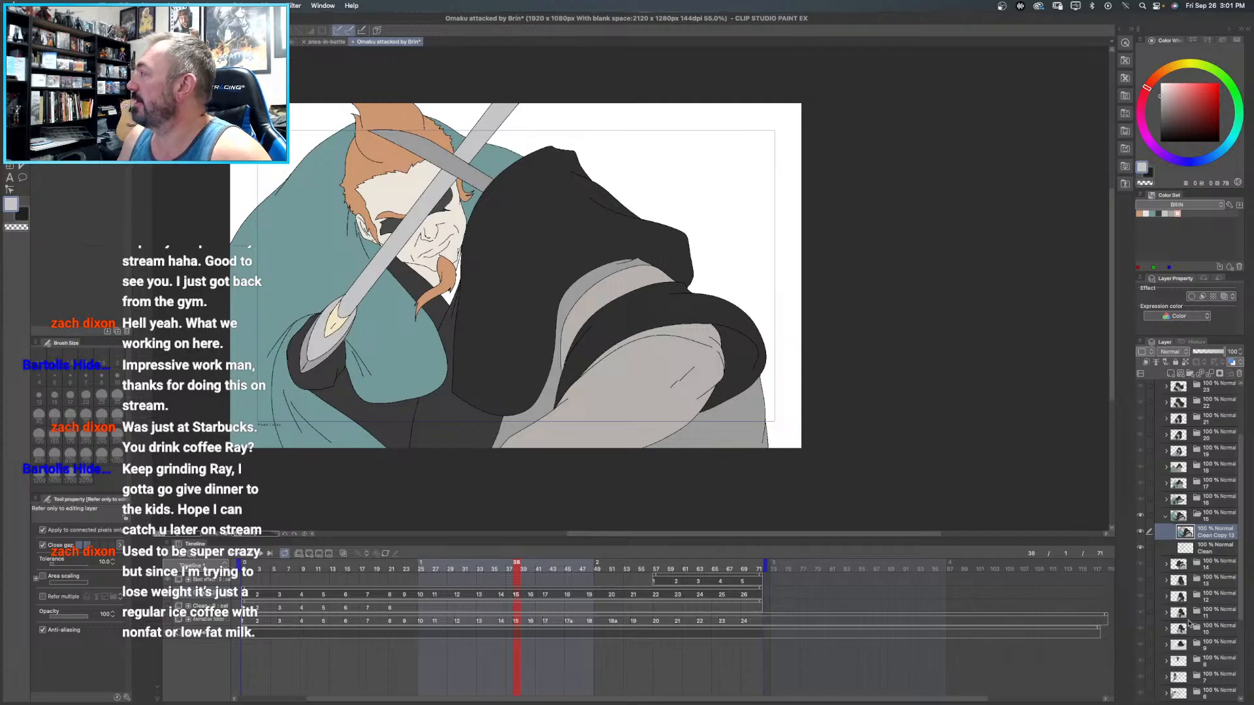
- Collapse frame 15's folder, expand frame 14's and make its Clean Copy 12 layer active
{"action": "left_click", "coordinate": [1165, 516]}
{"action": "left_click", "coordinate": [1166, 532]}
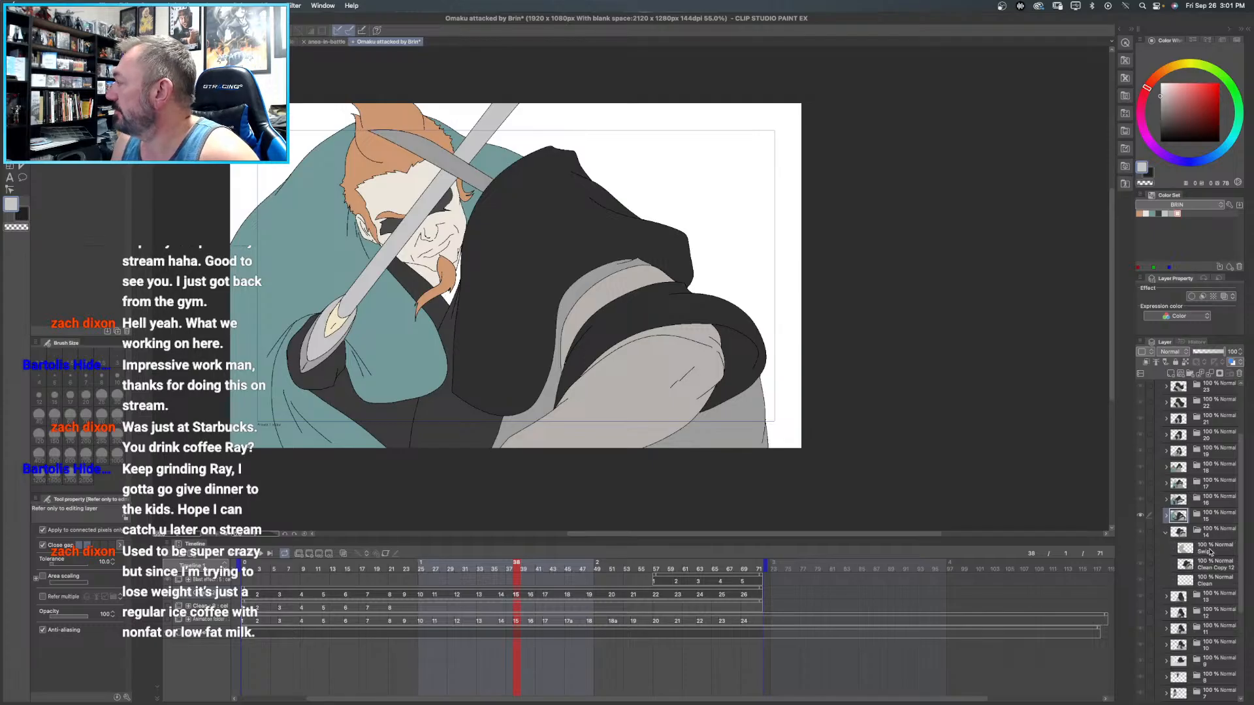
{"action": "left_click", "coordinate": [1220, 570]}
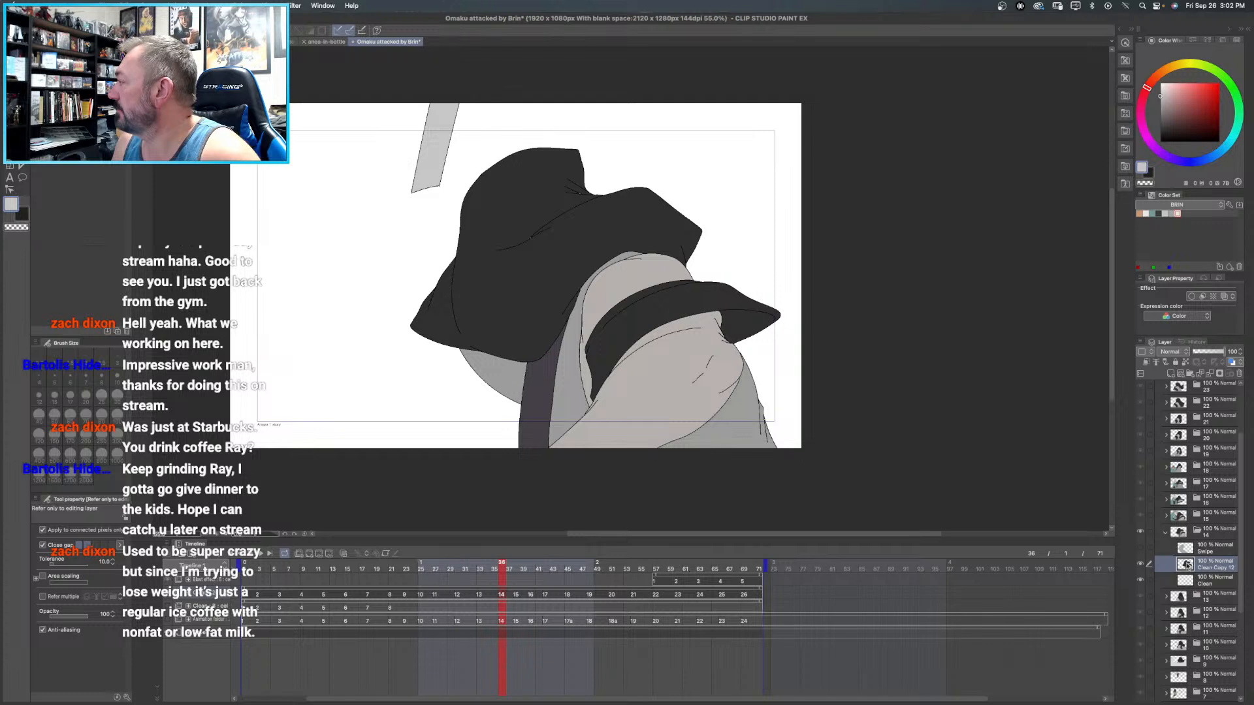
- Compare frame 14 with and without its Swipe layer, leaving that layer shown and selected
{"action": "left_click", "coordinate": [1140, 548]}
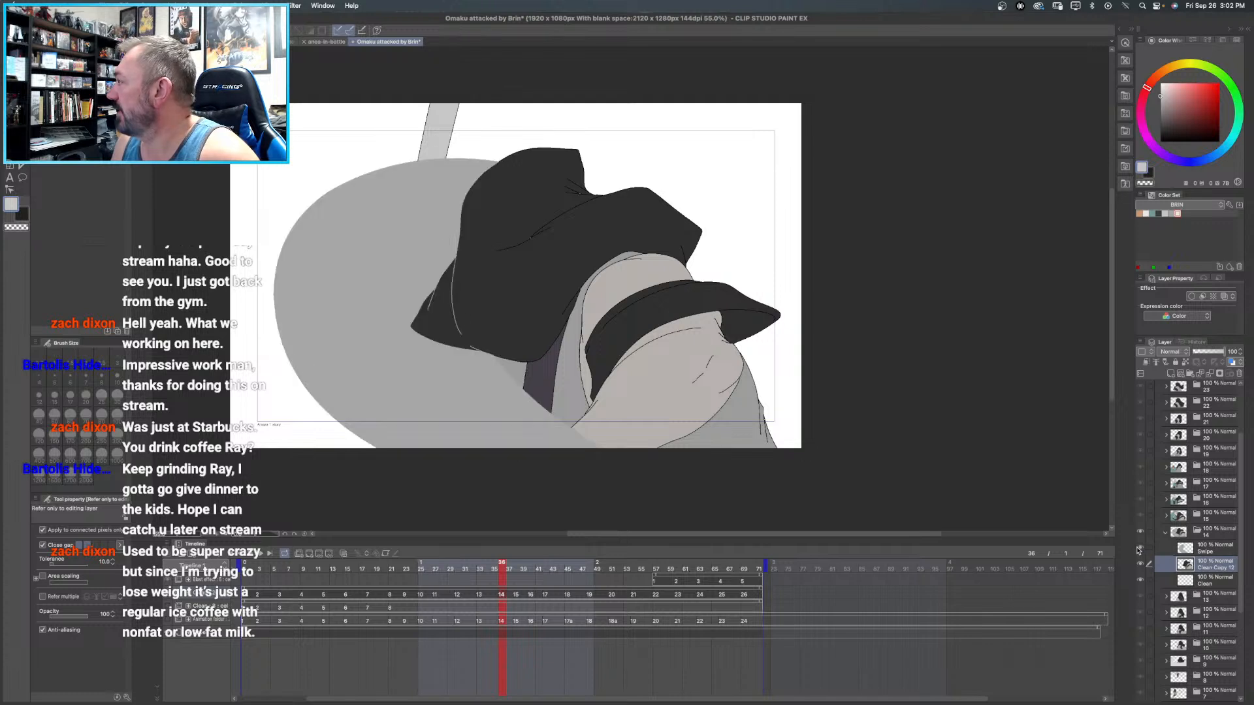
{"action": "left_click", "coordinate": [1138, 549]}
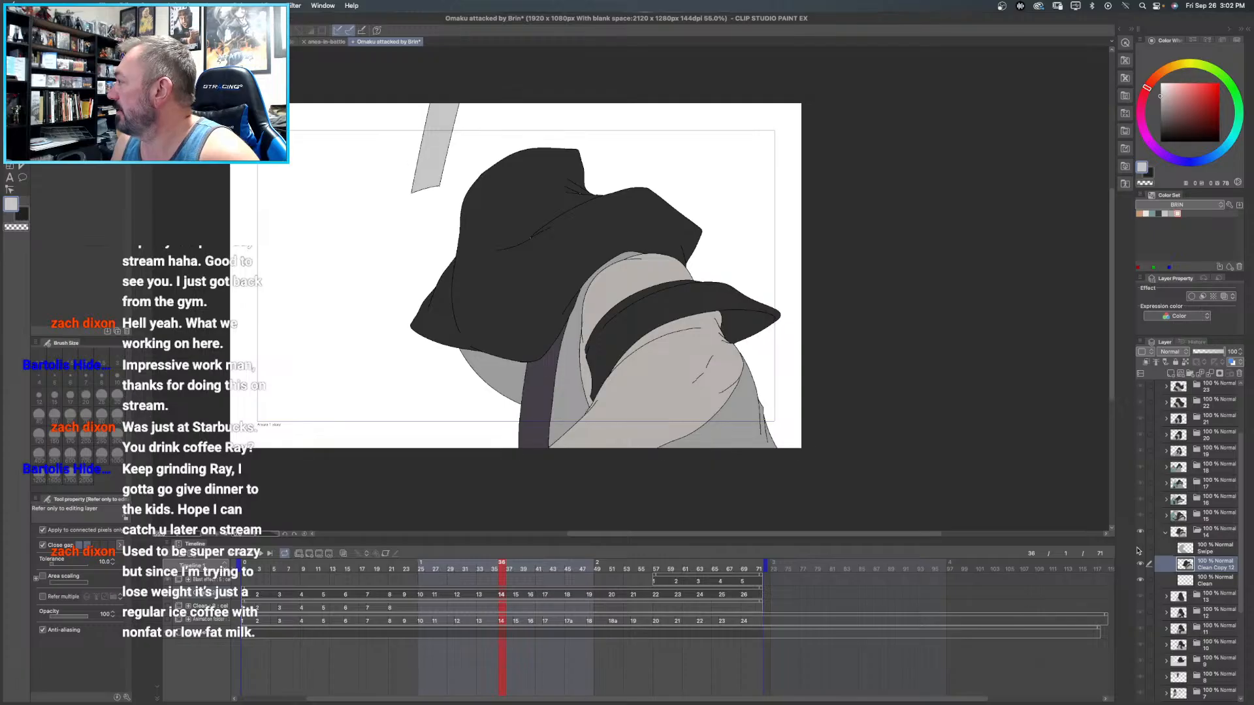
{"action": "left_click", "coordinate": [1138, 550]}
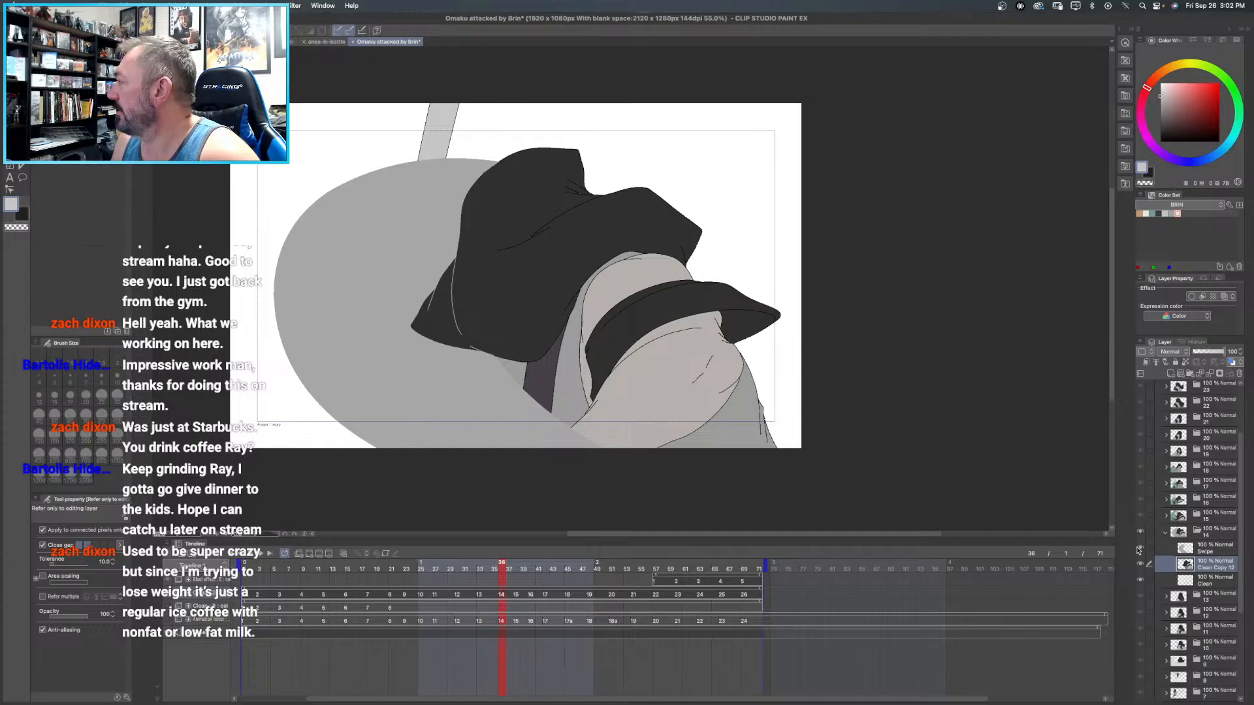
{"action": "left_click", "coordinate": [1211, 551]}
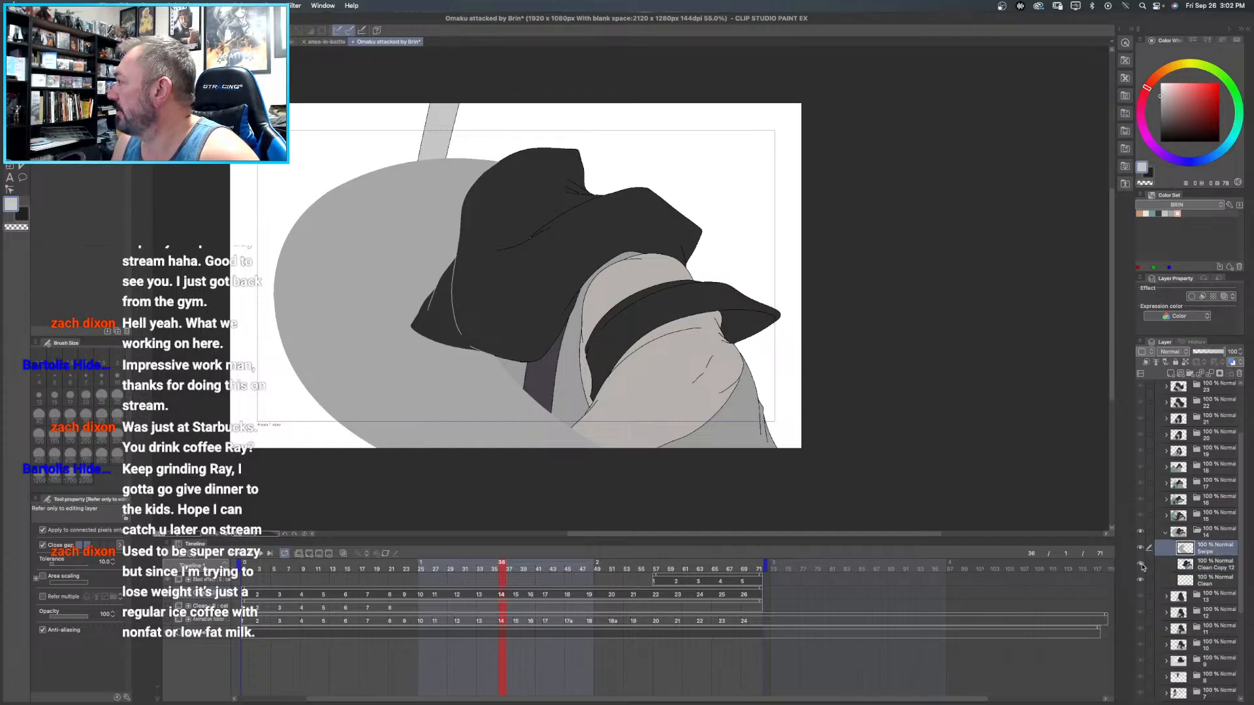
{"action": "left_click", "coordinate": [1139, 552]}
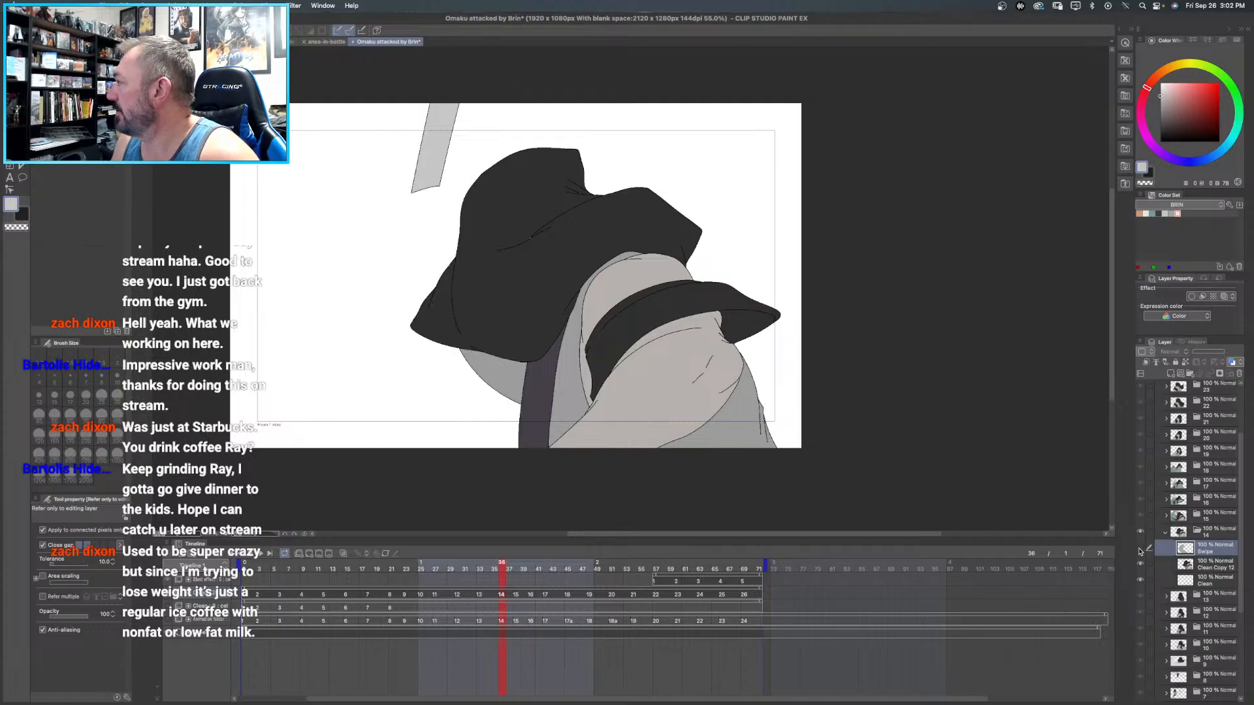
{"action": "left_click", "coordinate": [1139, 552]}
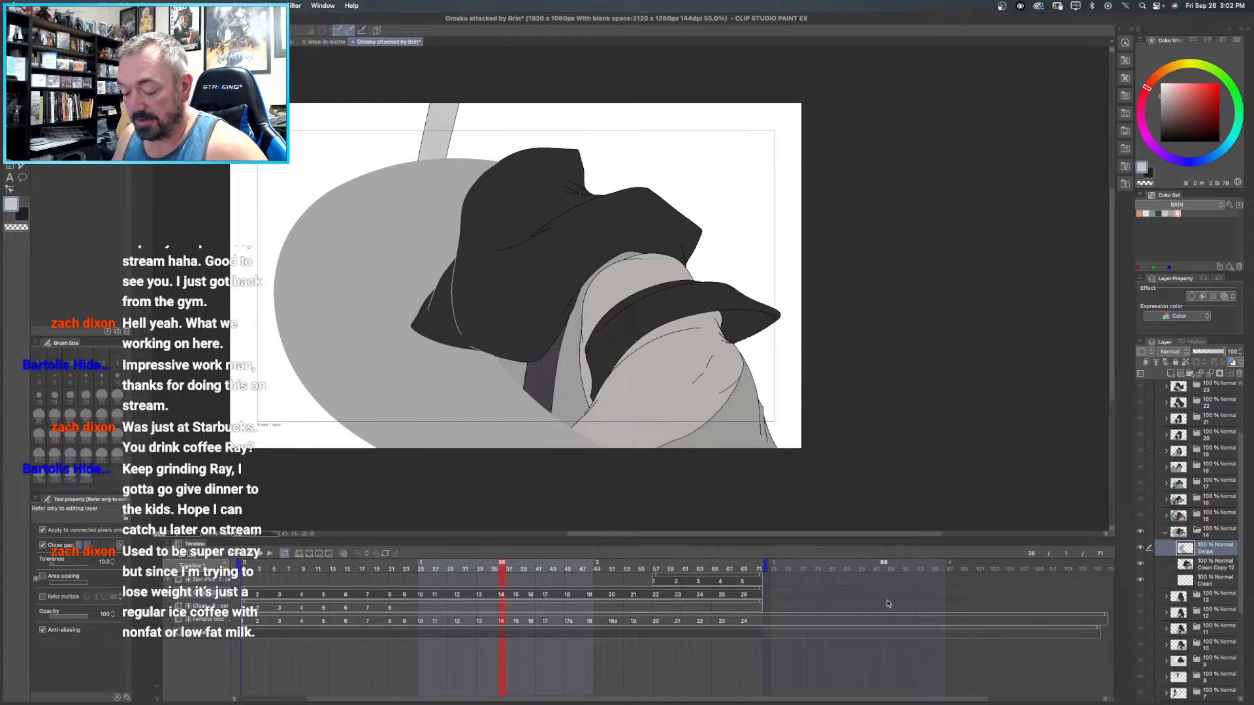
- Erase the Swipe layer's light marks over the long fold line at the dark cloak's left corner in frame 14
{"action": "key", "text": "slash"}
{"action": "left_click", "coordinate": [446, 300]}
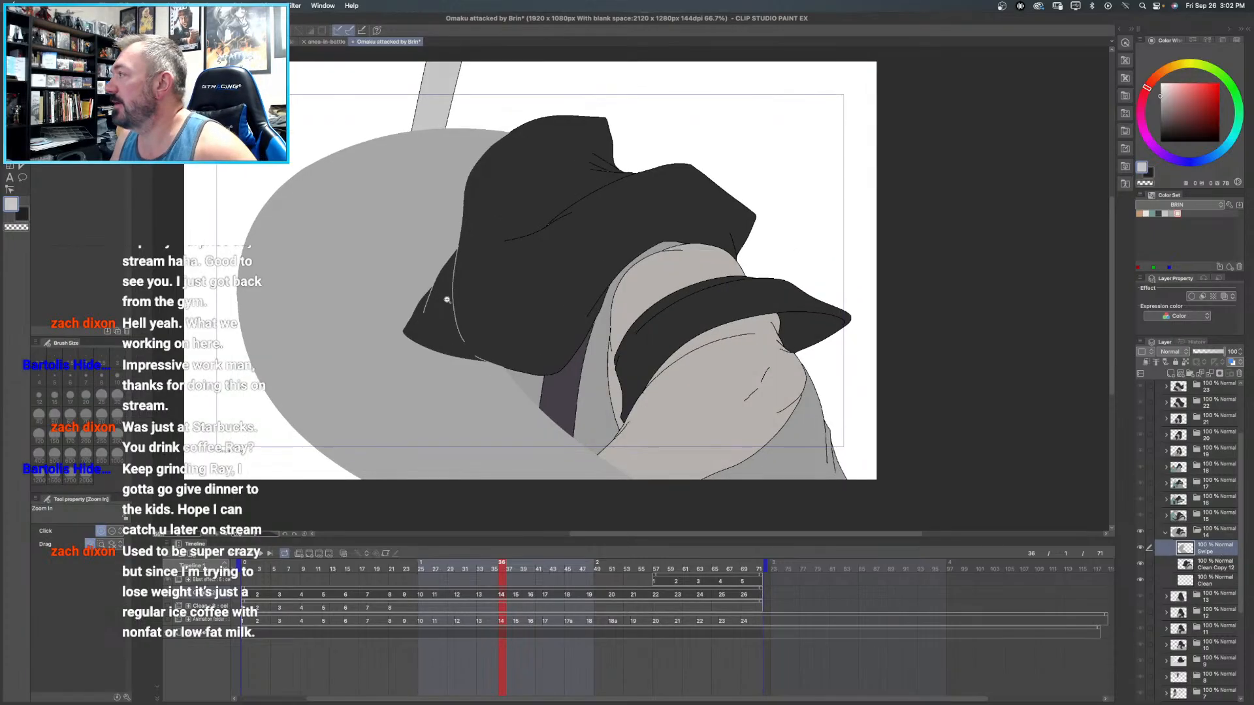
{"action": "left_click", "coordinate": [446, 300]}
{"action": "left_click", "coordinate": [446, 299]}
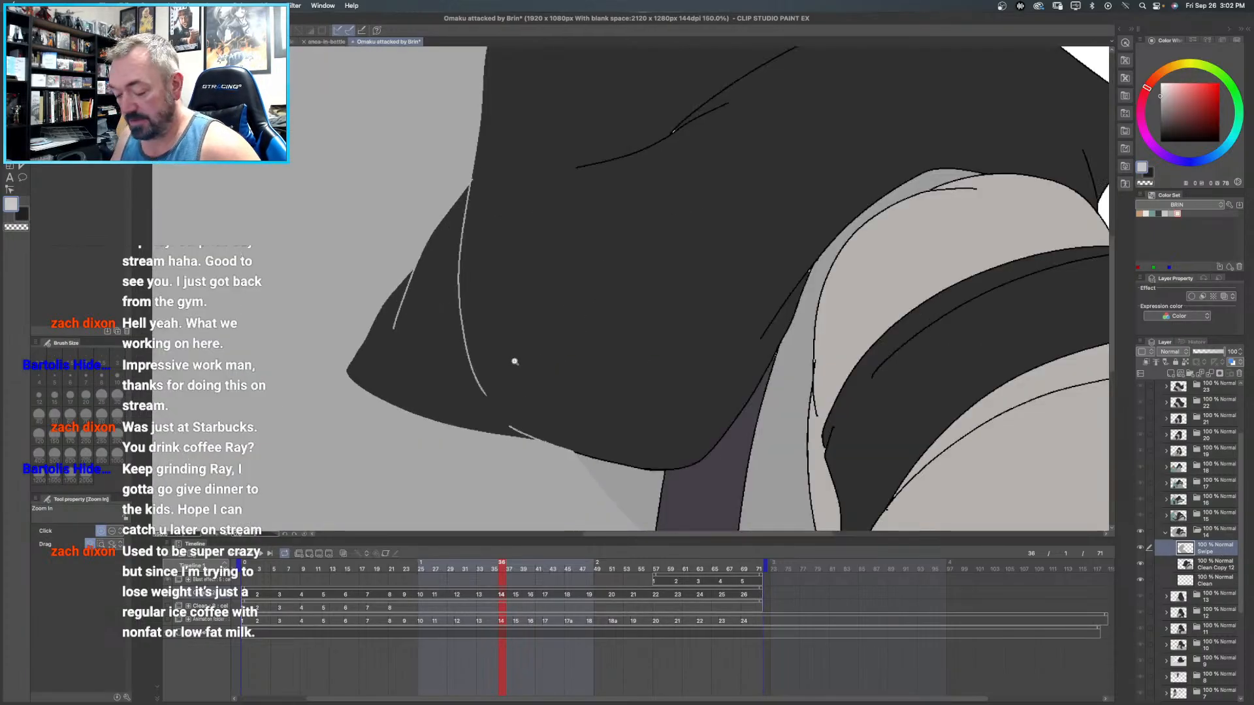
{"action": "key", "text": "e"}
{"action": "mouse_move", "coordinate": [472, 348]}
{"action": "left_mouse_down"}
{"action": "mouse_move", "coordinate": [464, 372]}
{"action": "mouse_move", "coordinate": [463, 202]}
{"action": "mouse_move", "coordinate": [472, 179]}
{"action": "mouse_move", "coordinate": [491, 175]}
{"action": "mouse_move", "coordinate": [463, 217]}
{"action": "mouse_move", "coordinate": [463, 359]}
{"action": "mouse_move", "coordinate": [513, 423]}
{"action": "mouse_move", "coordinate": [543, 434]}
{"action": "left_mouse_up"}
{"action": "key", "text": "super+z"}
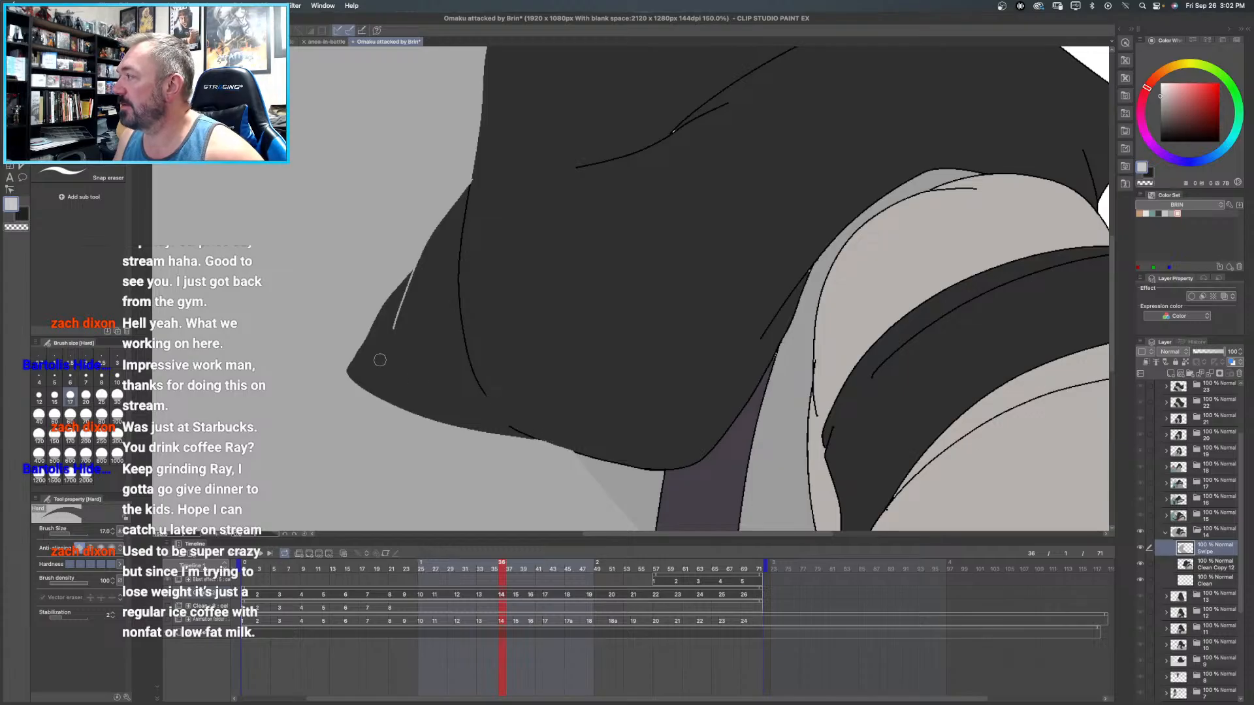
- Erase the Swipe layer's remaining light marks over the short fold line and along the lower edge of the cloak's left corner
{"action": "left_click_drag", "start_coordinate": [389, 336], "coordinate": [418, 267]}
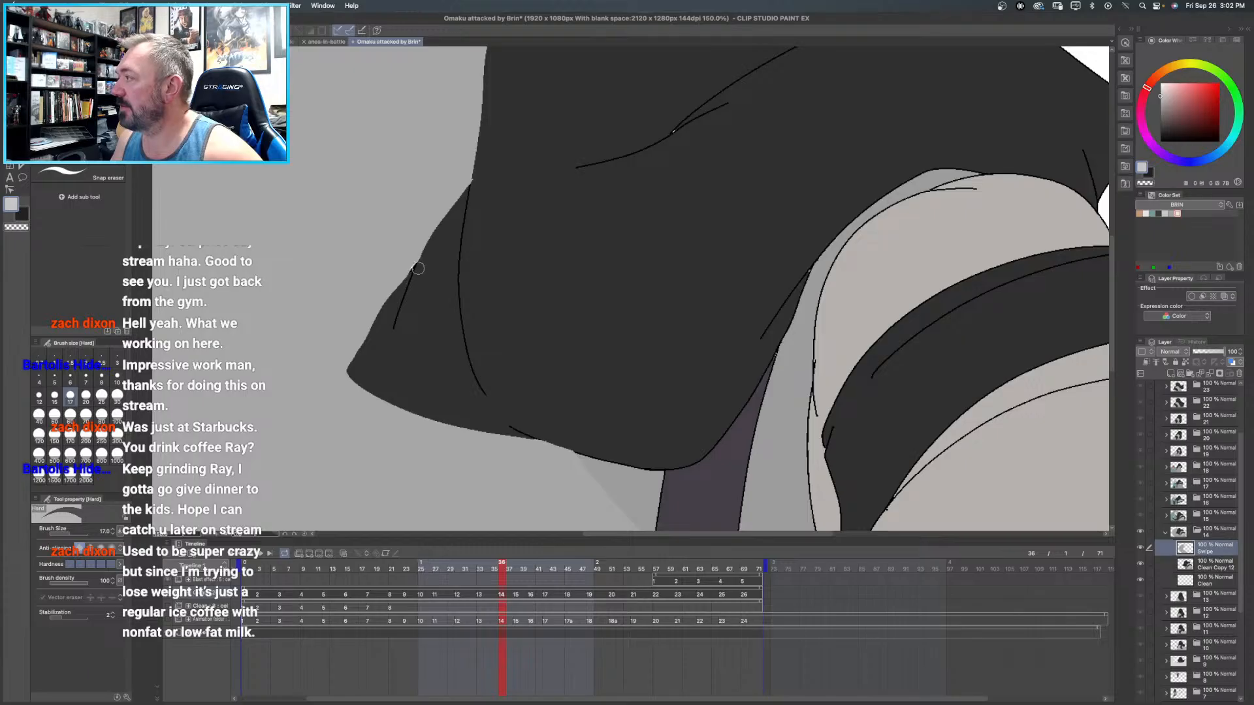
{"action": "key", "text": "ctrl+z"}
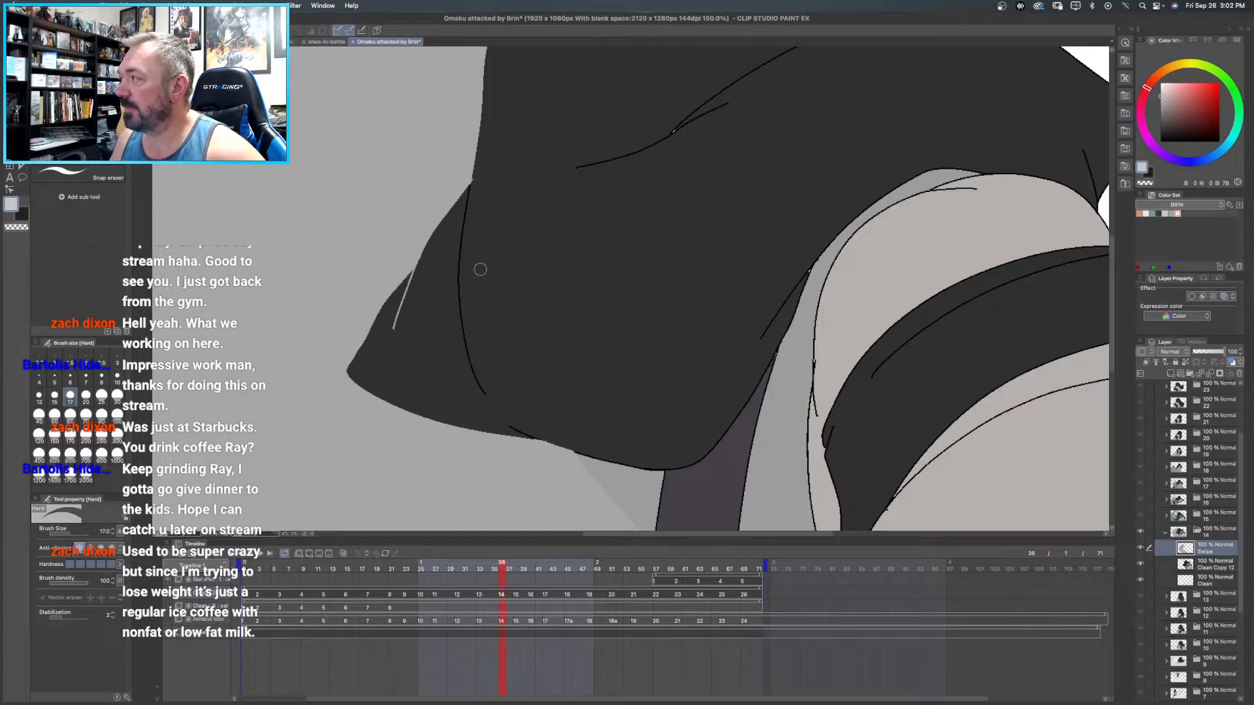
{"action": "scroll", "coordinate": [483, 268], "scroll_direction": "down", "scroll_amount": 5}
{"action": "scroll", "coordinate": [514, 267], "scroll_direction": "up", "scroll_amount": 2}
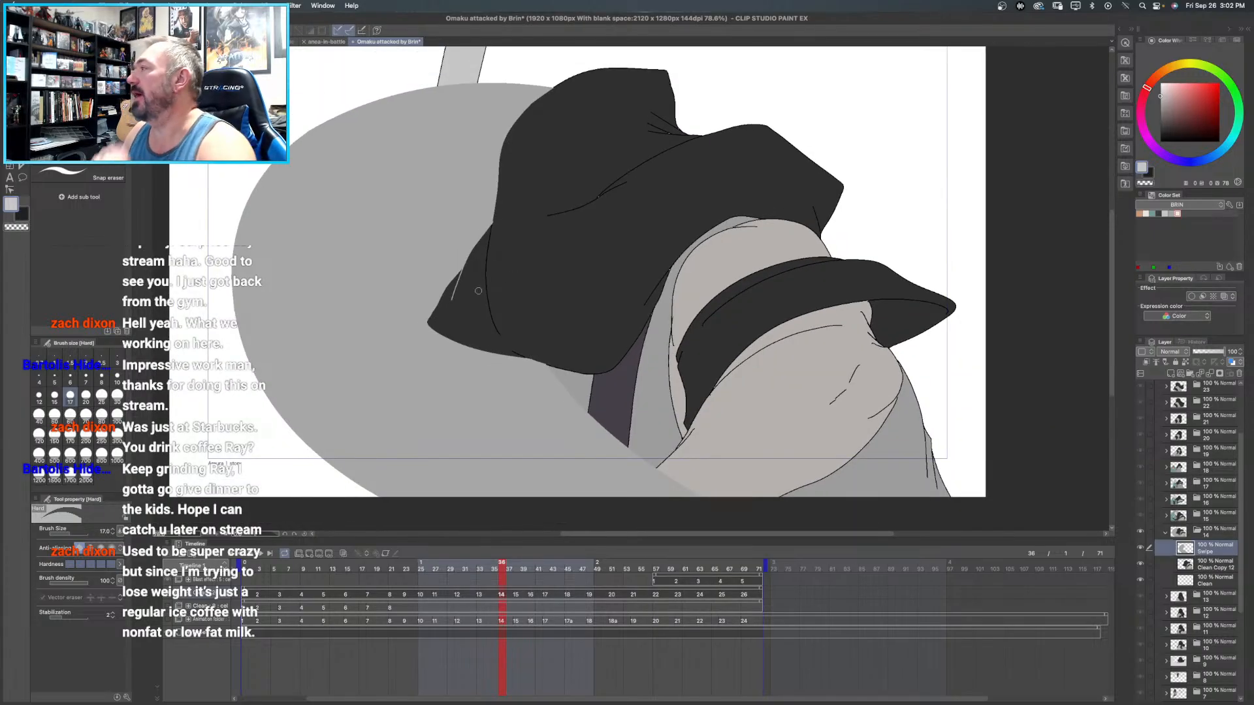
{"action": "scroll", "coordinate": [483, 290], "scroll_direction": "up", "scroll_amount": 5}
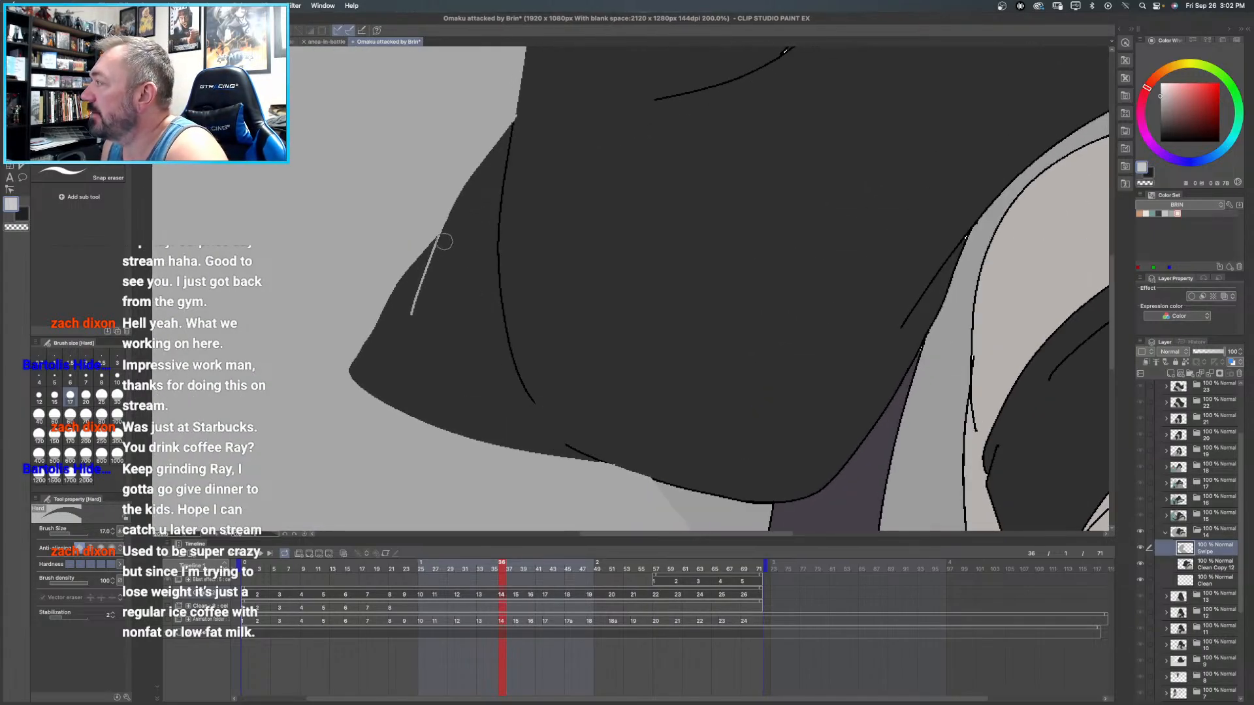
{"action": "left_click_drag", "start_coordinate": [443, 243], "coordinate": [412, 323]}
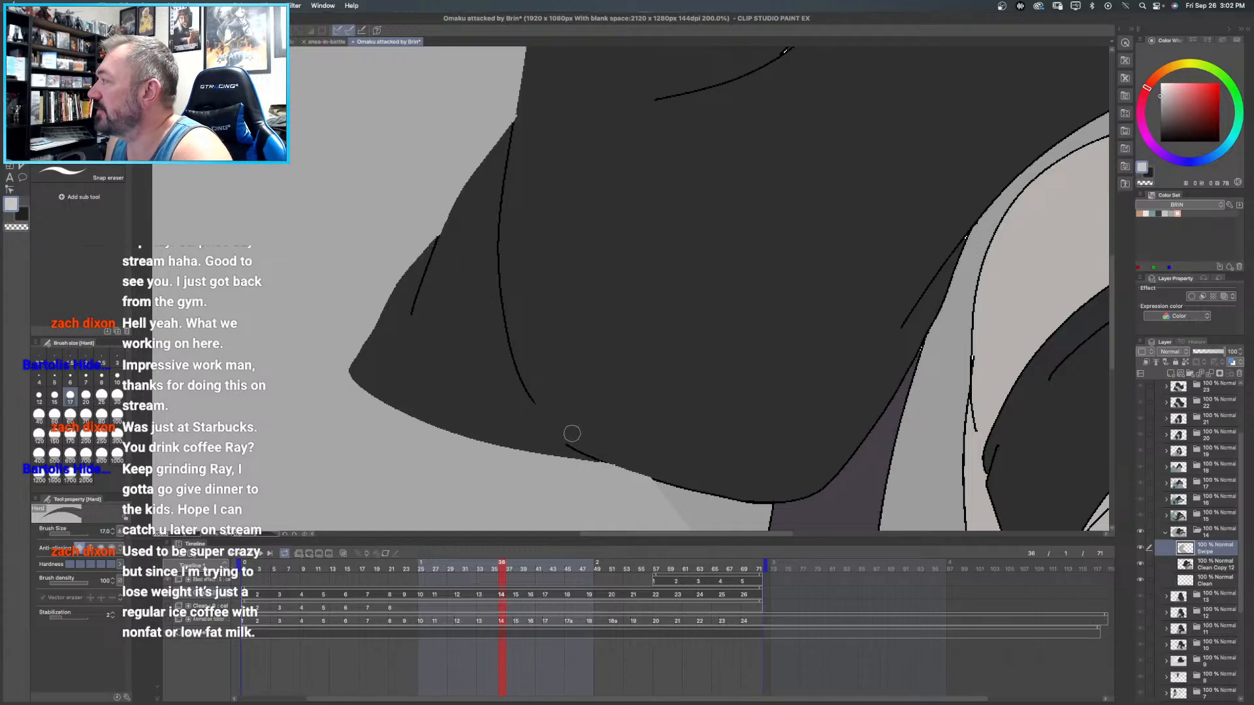
{"action": "left_click_drag", "start_coordinate": [597, 453], "coordinate": [668, 474]}
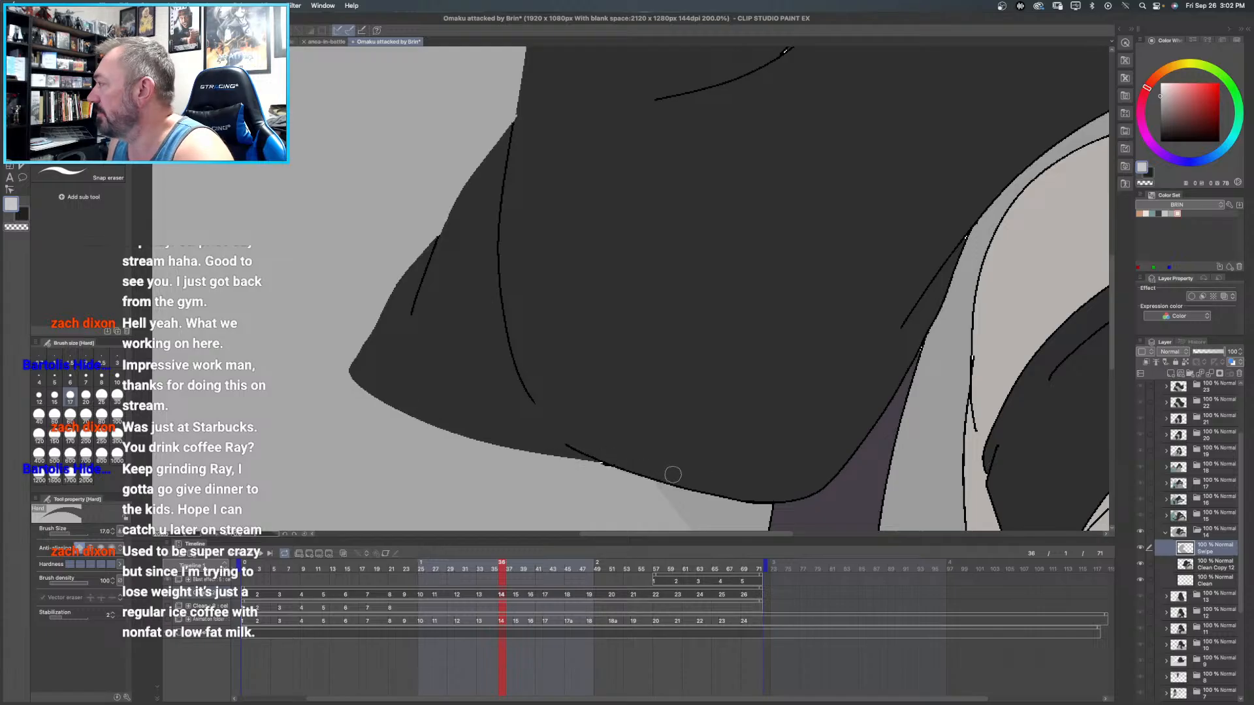
{"action": "key", "text": "super+0"}
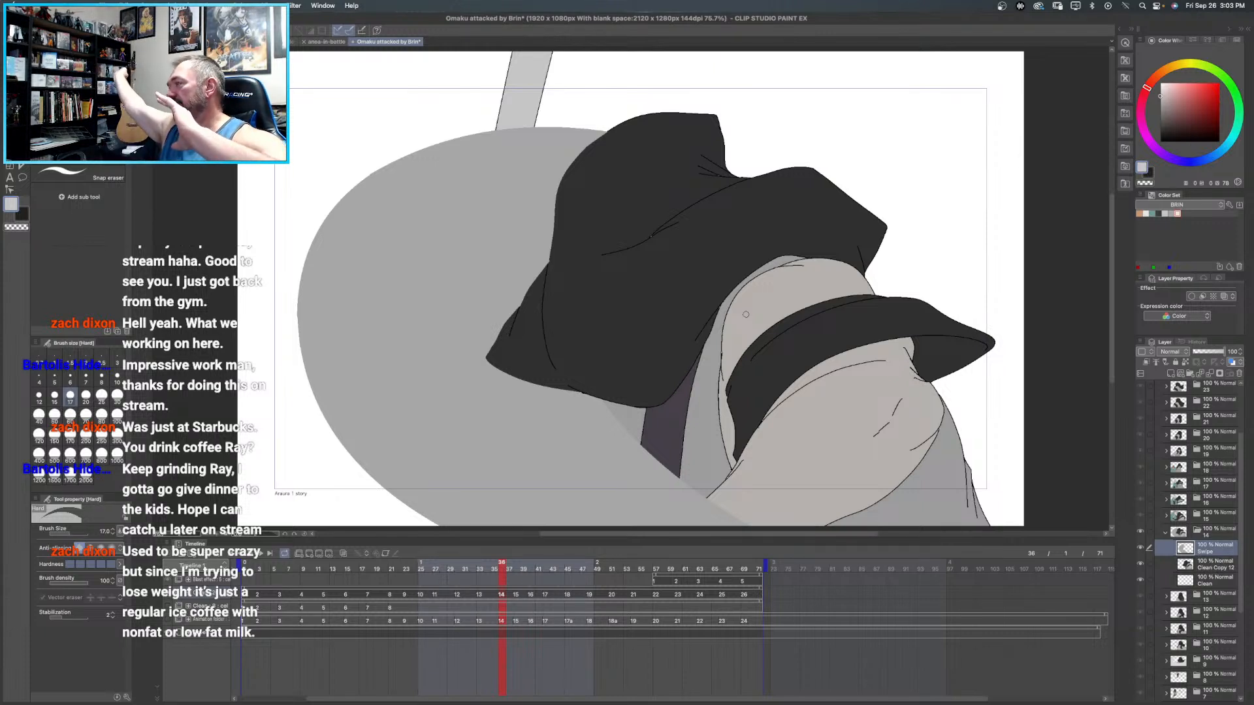
- Add a raster layer directly above frame 14's Clean layer and name it "underneath"
{"action": "right_click", "coordinate": [1214, 587]}
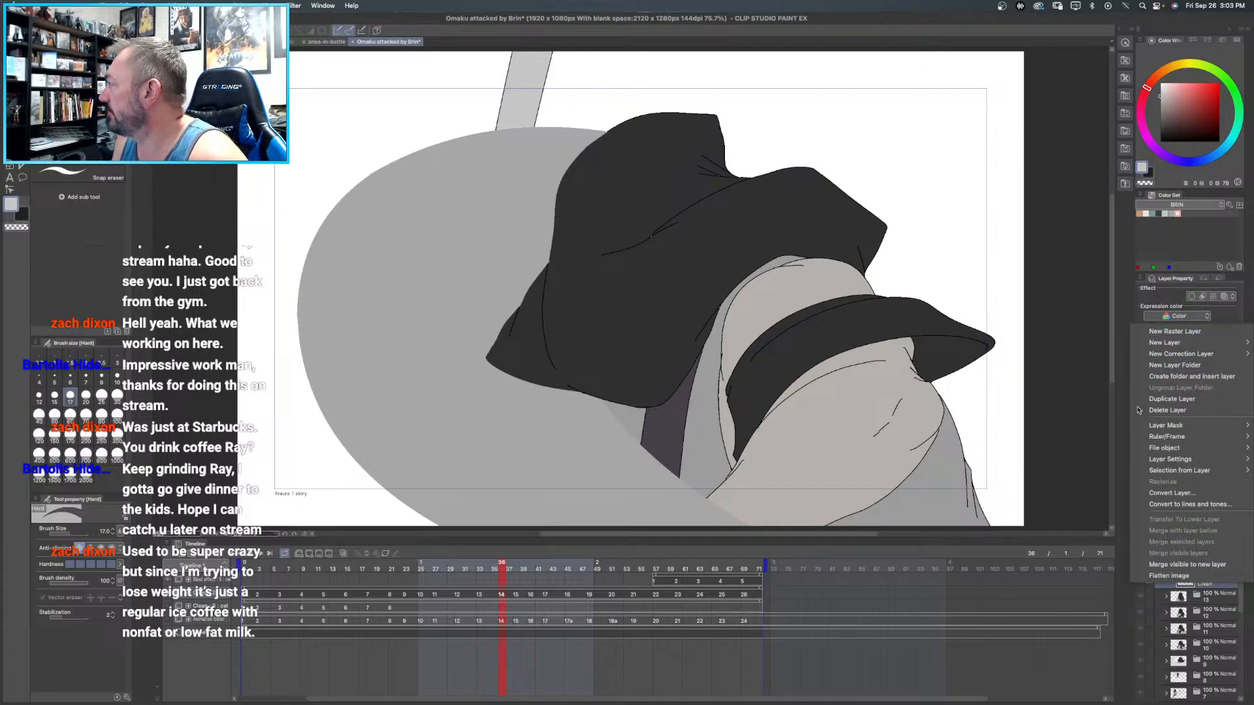
{"action": "left_click", "coordinate": [1160, 333]}
{"action": "double_click", "coordinate": [1209, 583]}
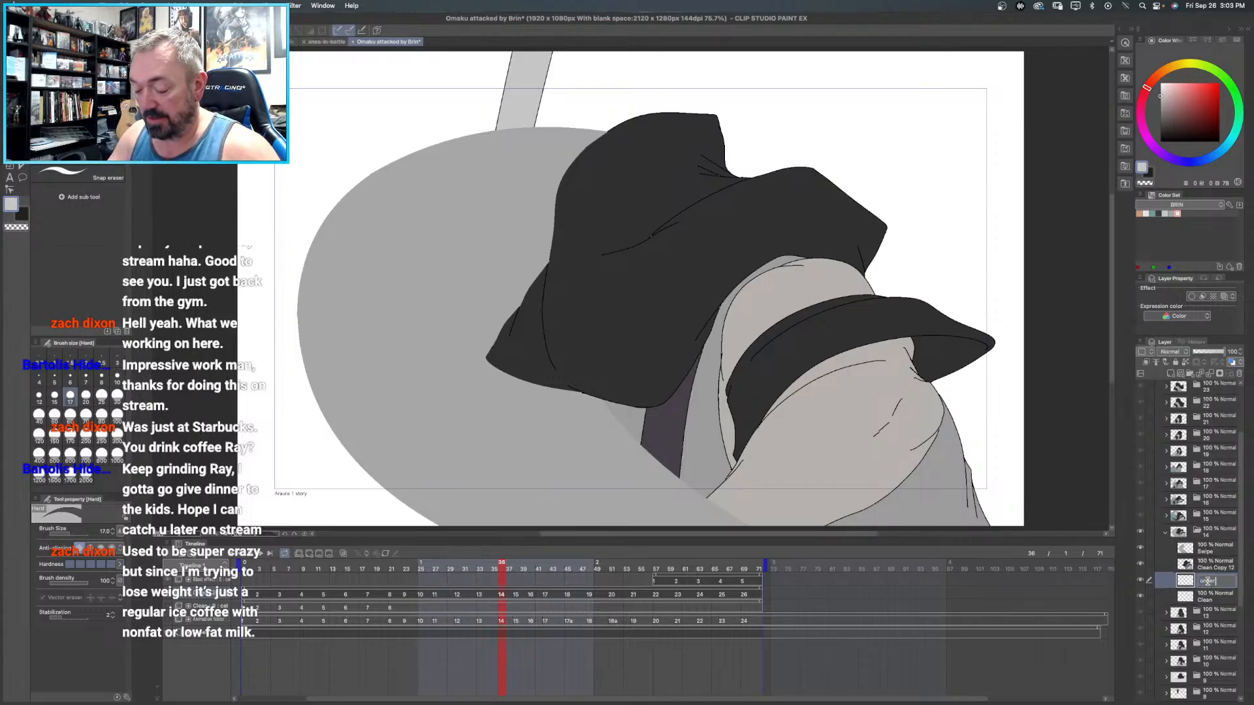
{"action": "type", "text": "underneath"}
{"action": "key", "text": "Return"}
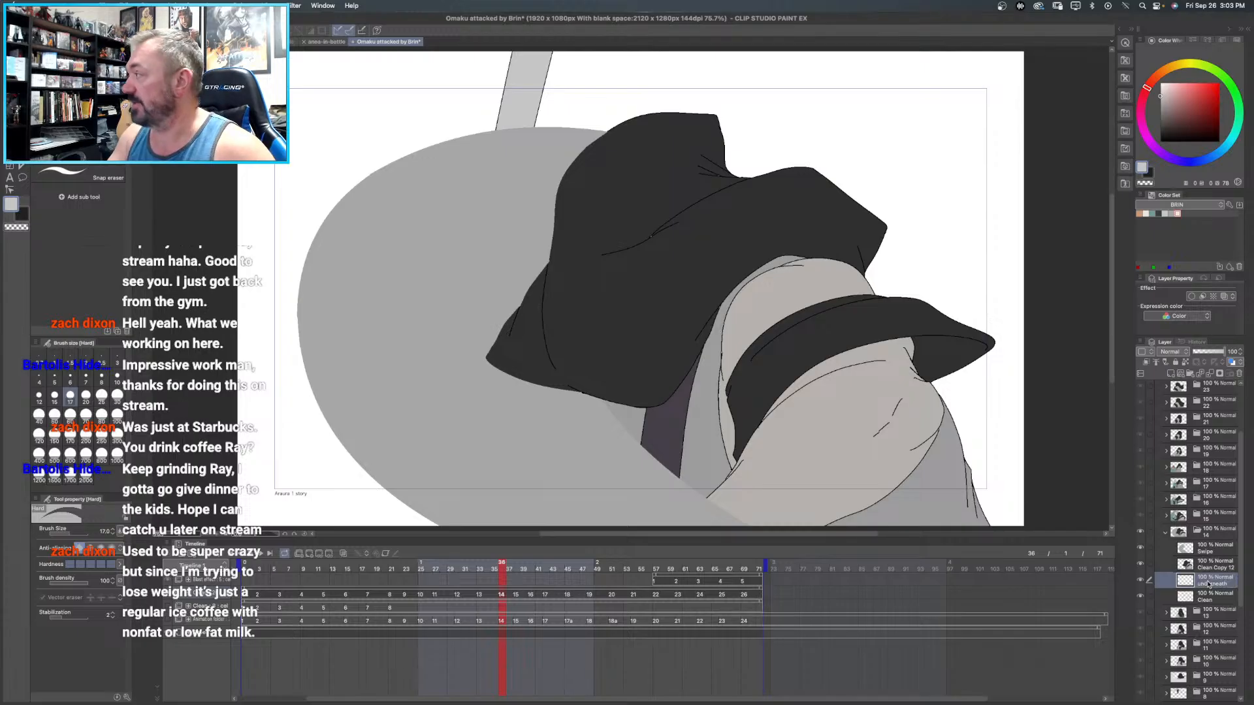
- Set the drawing colour to near-black and switch to the Milli pen for the underneath layer
{"action": "left_click_drag", "start_coordinate": [1190, 124], "coordinate": [1157, 142]}
{"action": "key", "text": "p"}
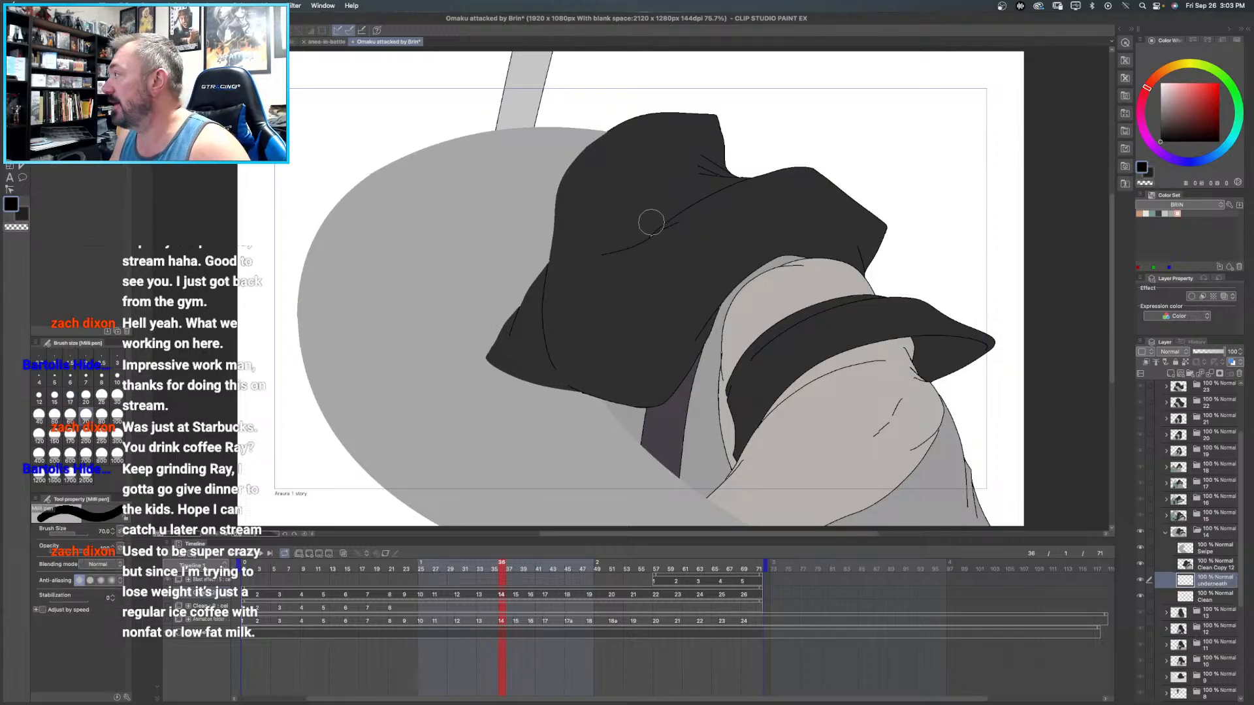
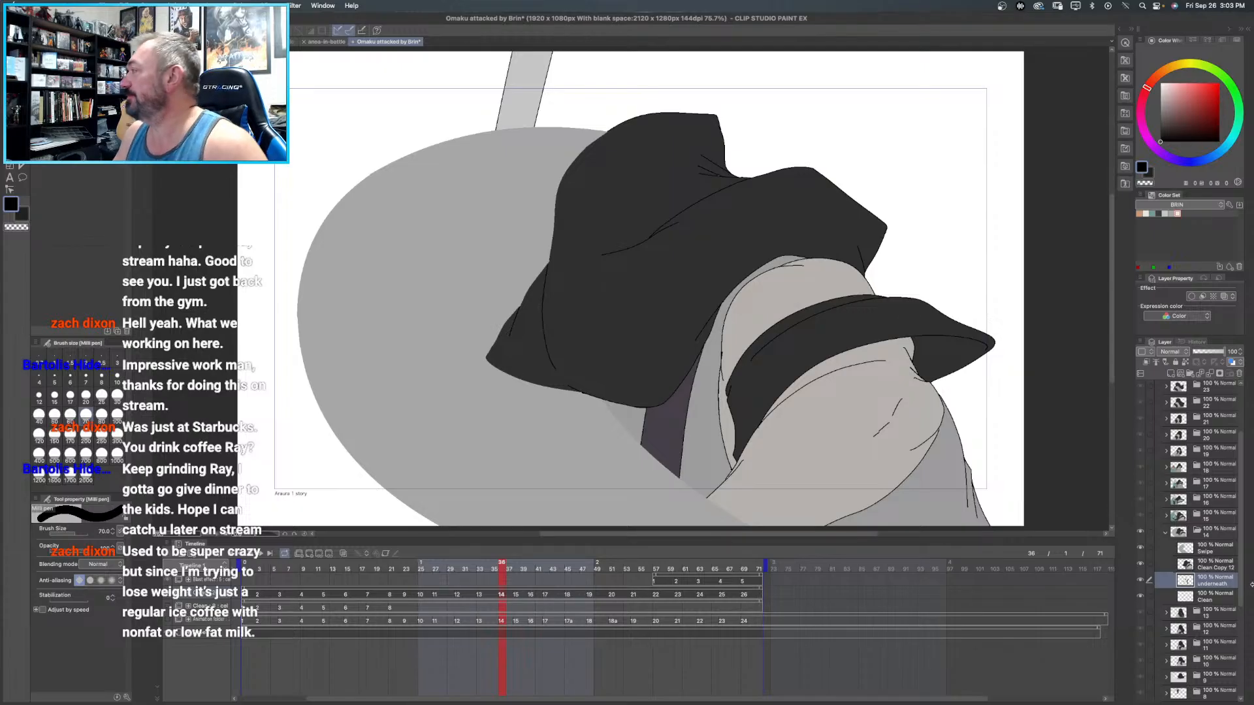
- Fill the background figure's hair and ponytail with the colour set's orange-tan on frame 13's Clean Copy 11 layer
{"action": "left_click", "coordinate": [1165, 532]}
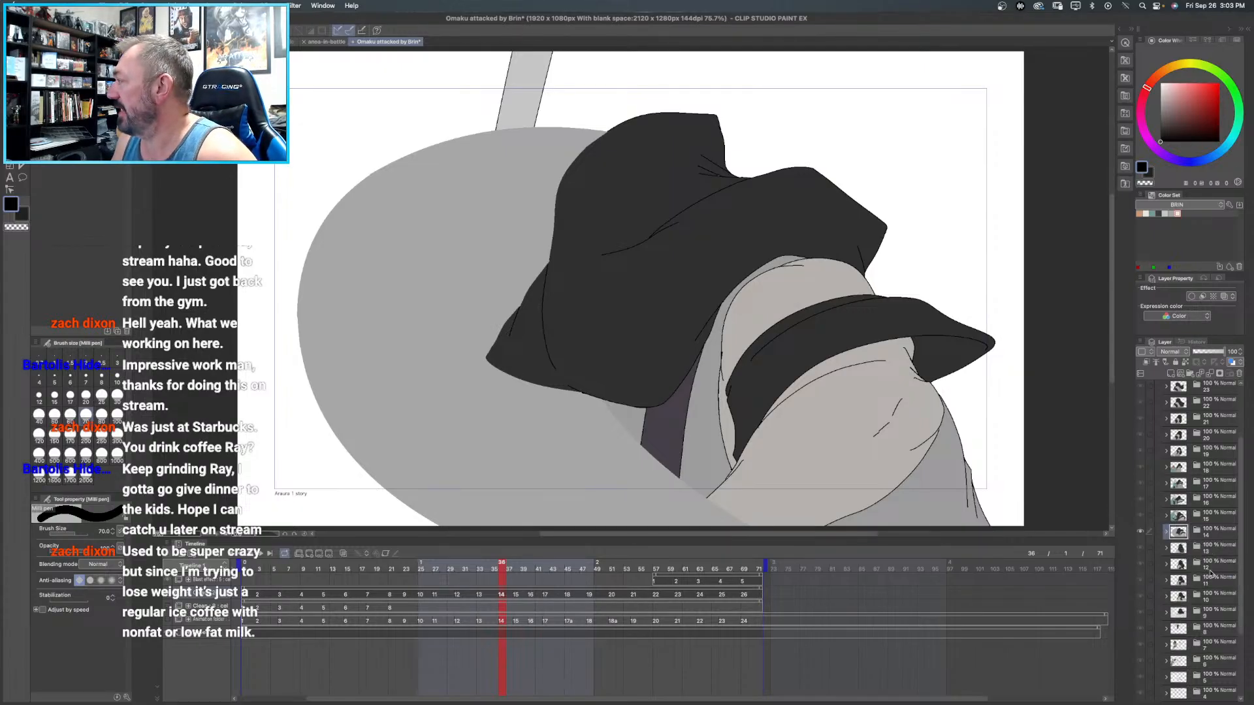
{"action": "left_click", "coordinate": [1205, 549]}
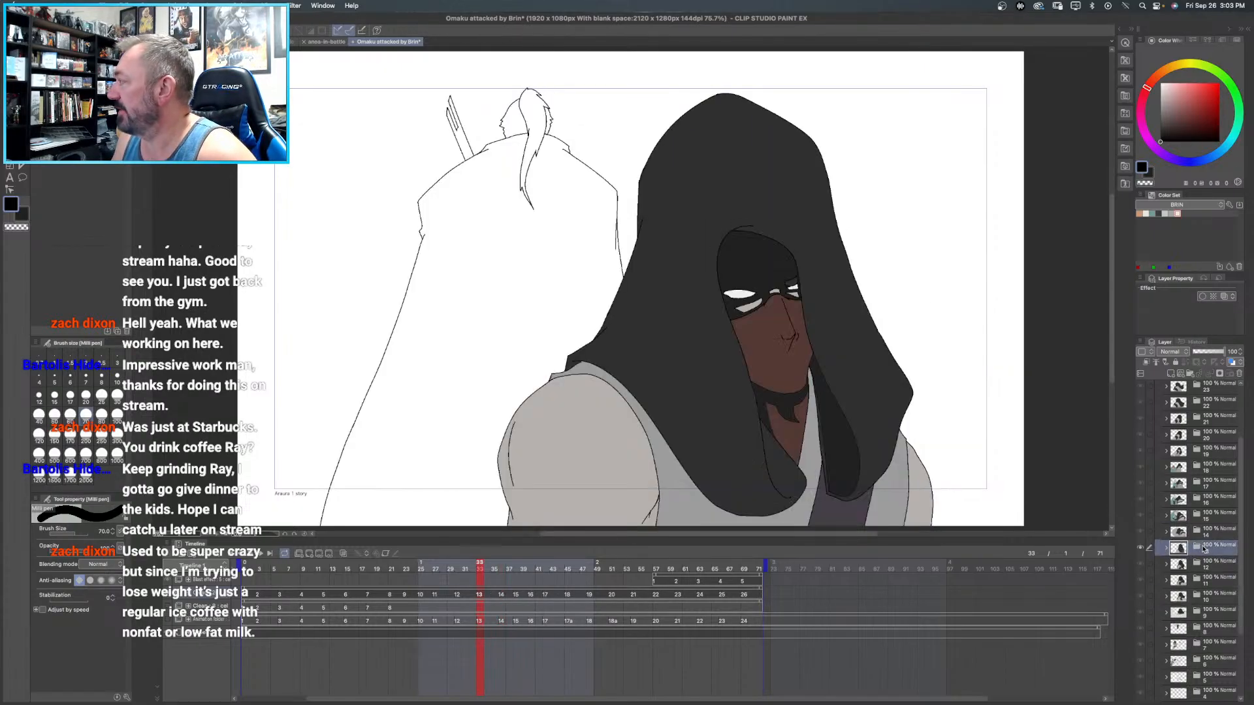
{"action": "left_click", "coordinate": [1166, 550]}
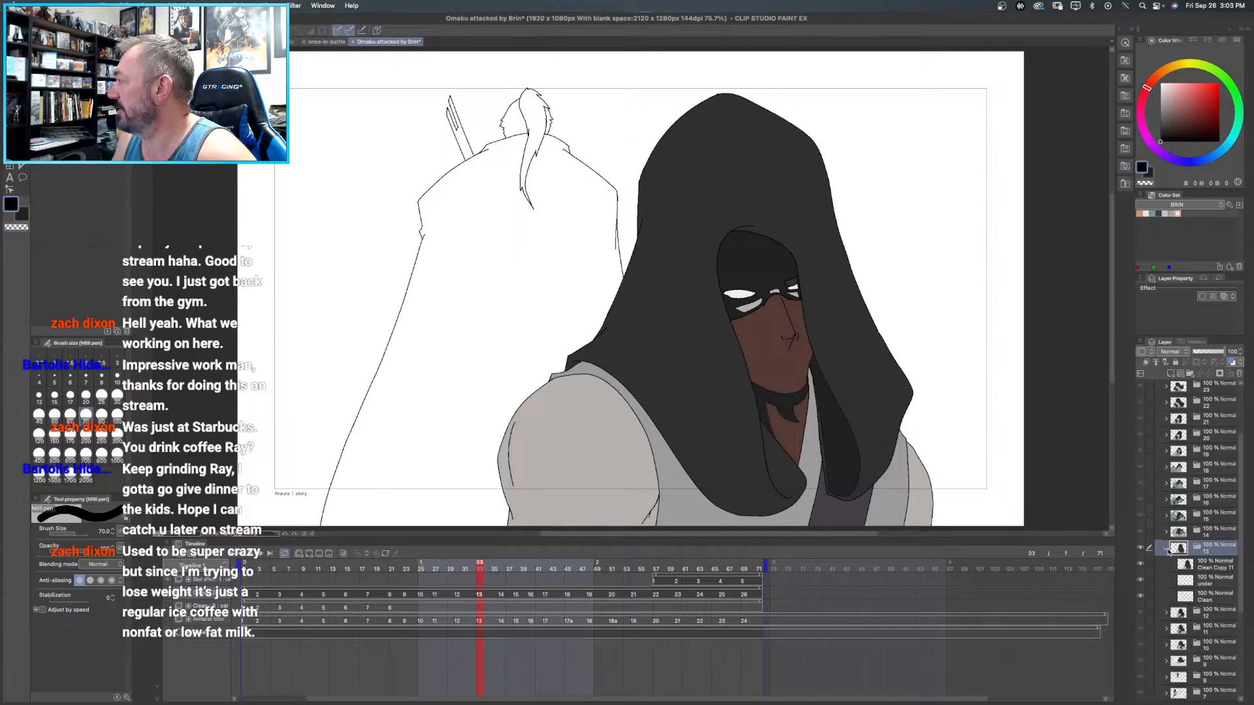
{"action": "left_click", "coordinate": [1205, 568]}
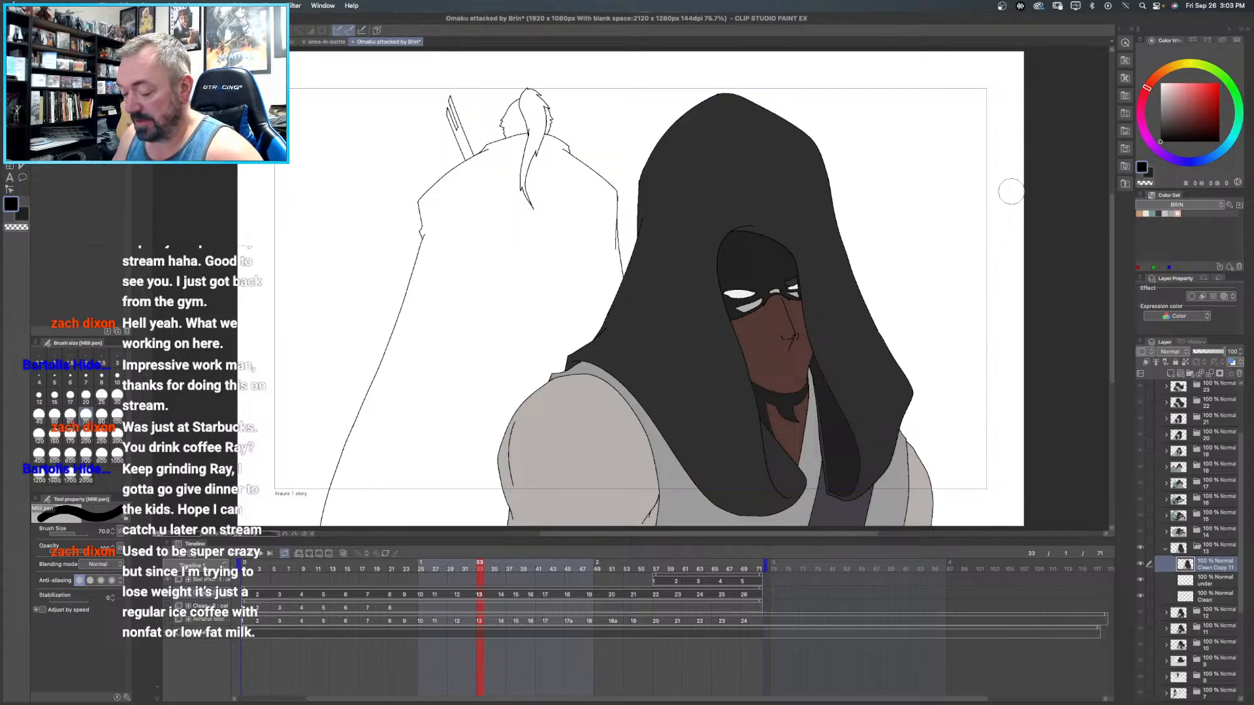
{"action": "key", "text": "g"}
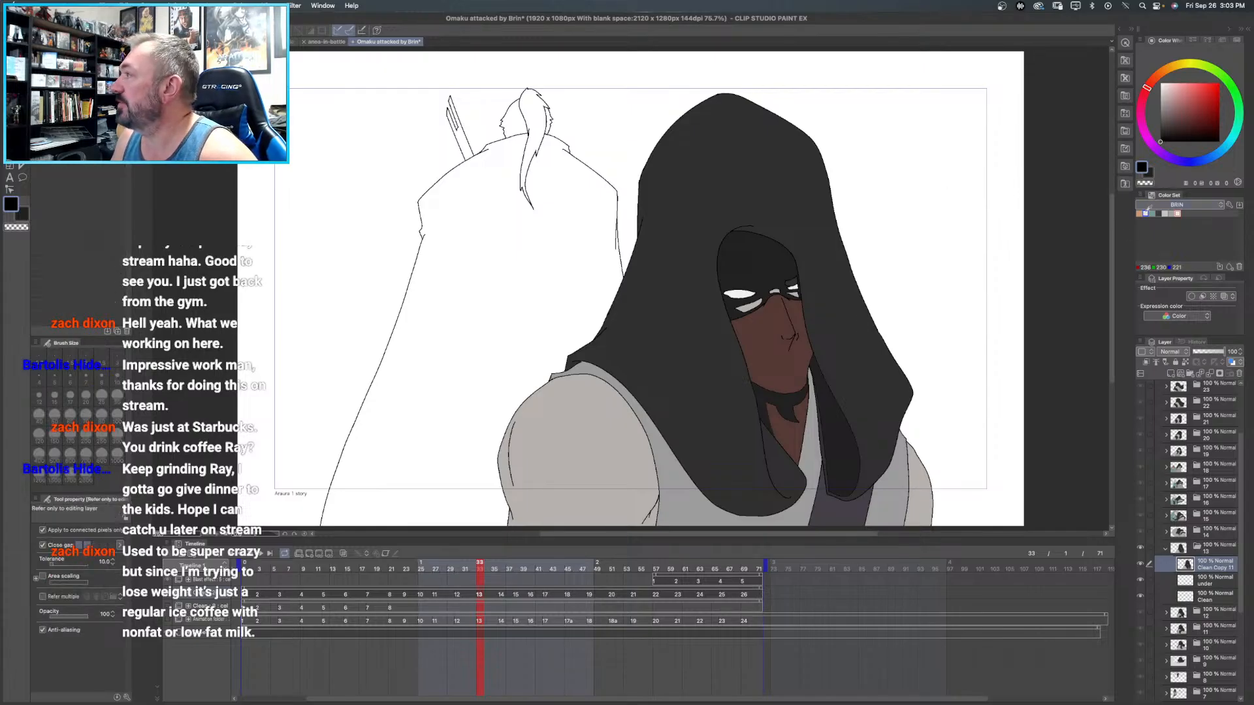
{"action": "left_click", "coordinate": [1139, 214]}
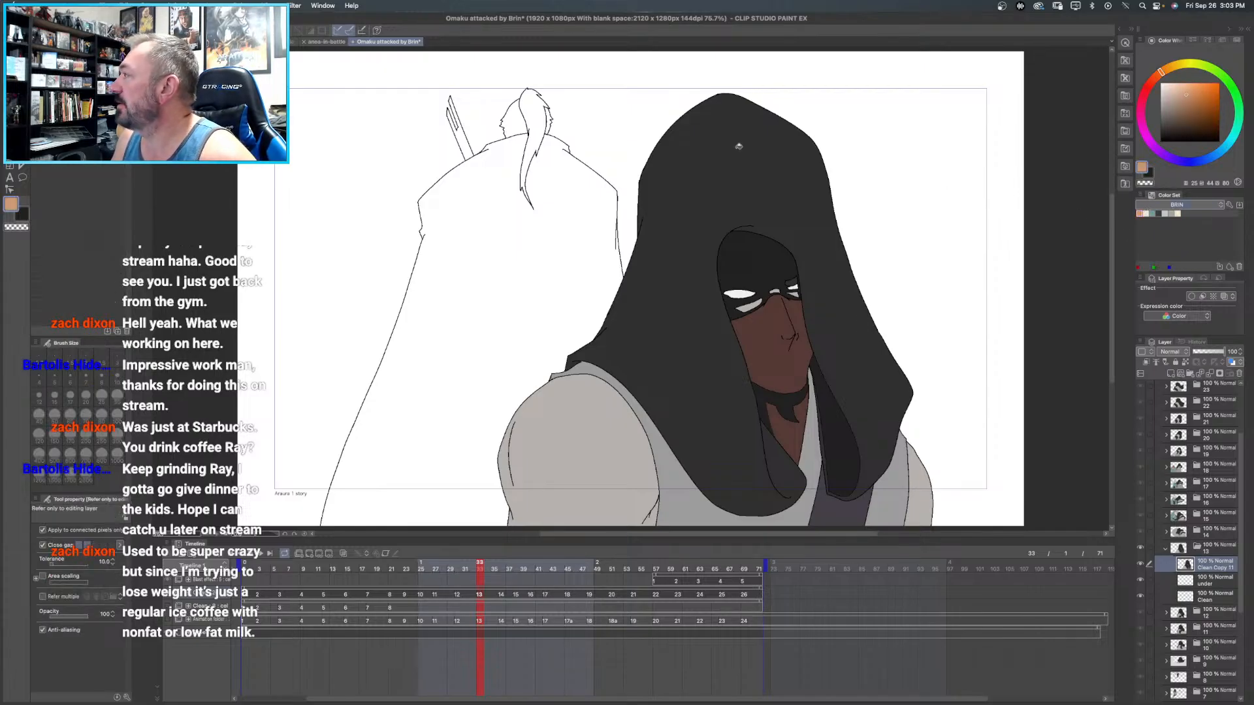
{"action": "left_click", "coordinate": [535, 107]}
{"action": "left_click", "coordinate": [512, 113]}
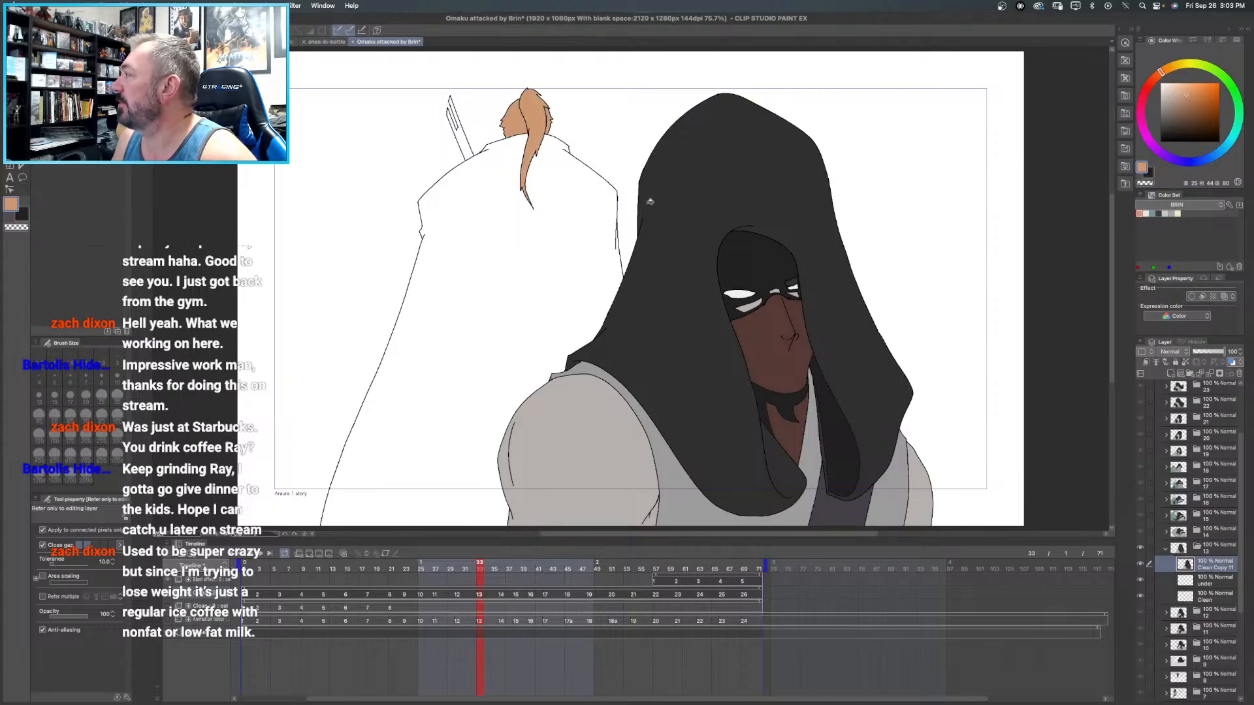
- Fill the background figure's cloak with teal and the blade behind the shoulder with light grey in frame 13
{"action": "left_click", "coordinate": [1152, 214]}
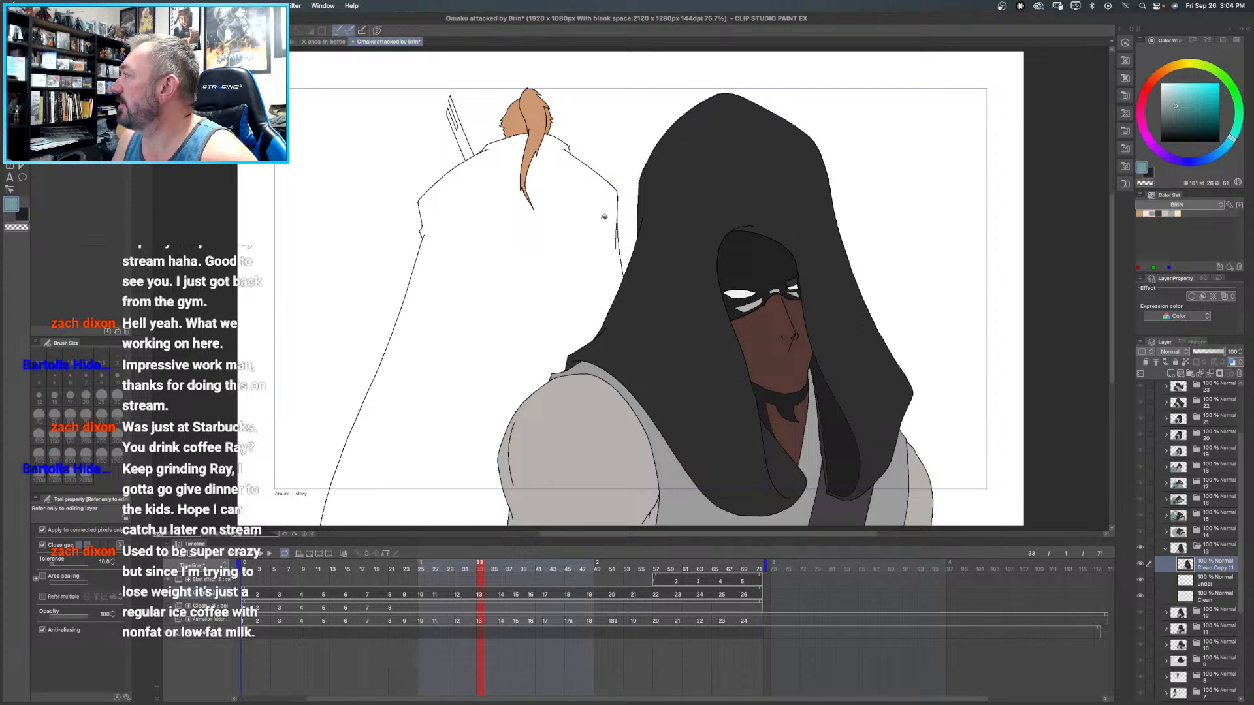
{"action": "left_click", "coordinate": [604, 217]}
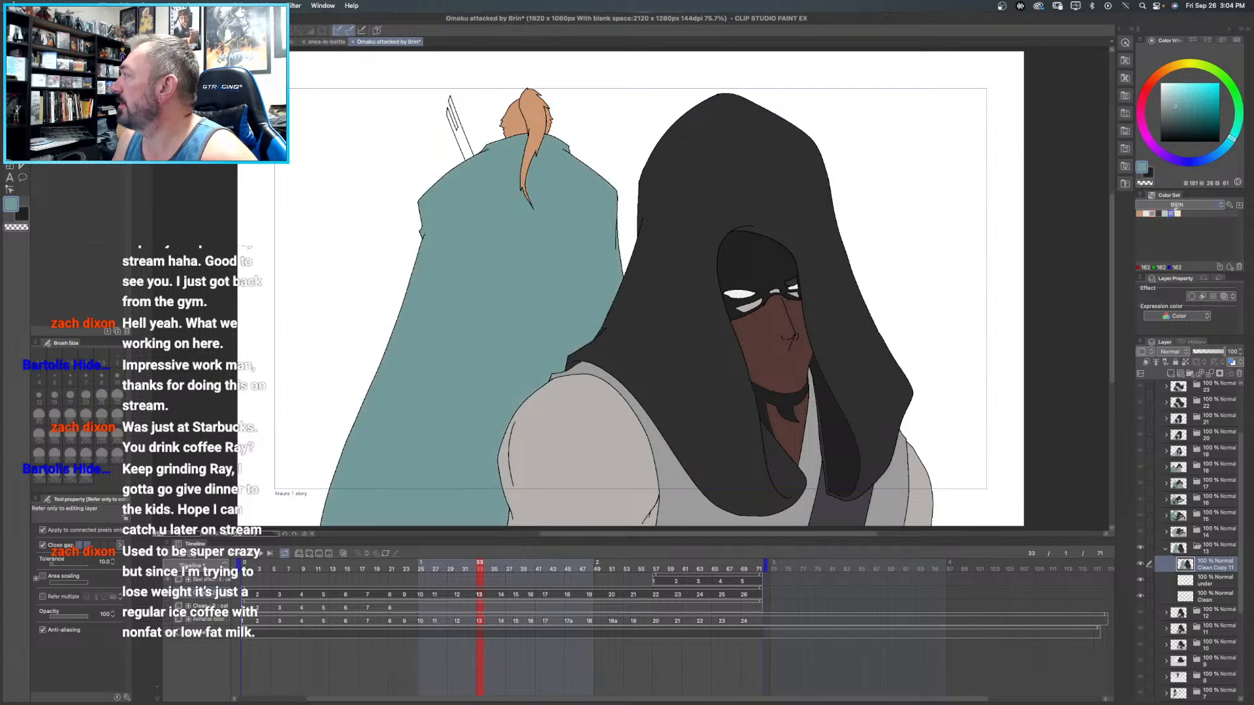
{"action": "left_click", "coordinate": [1164, 213]}
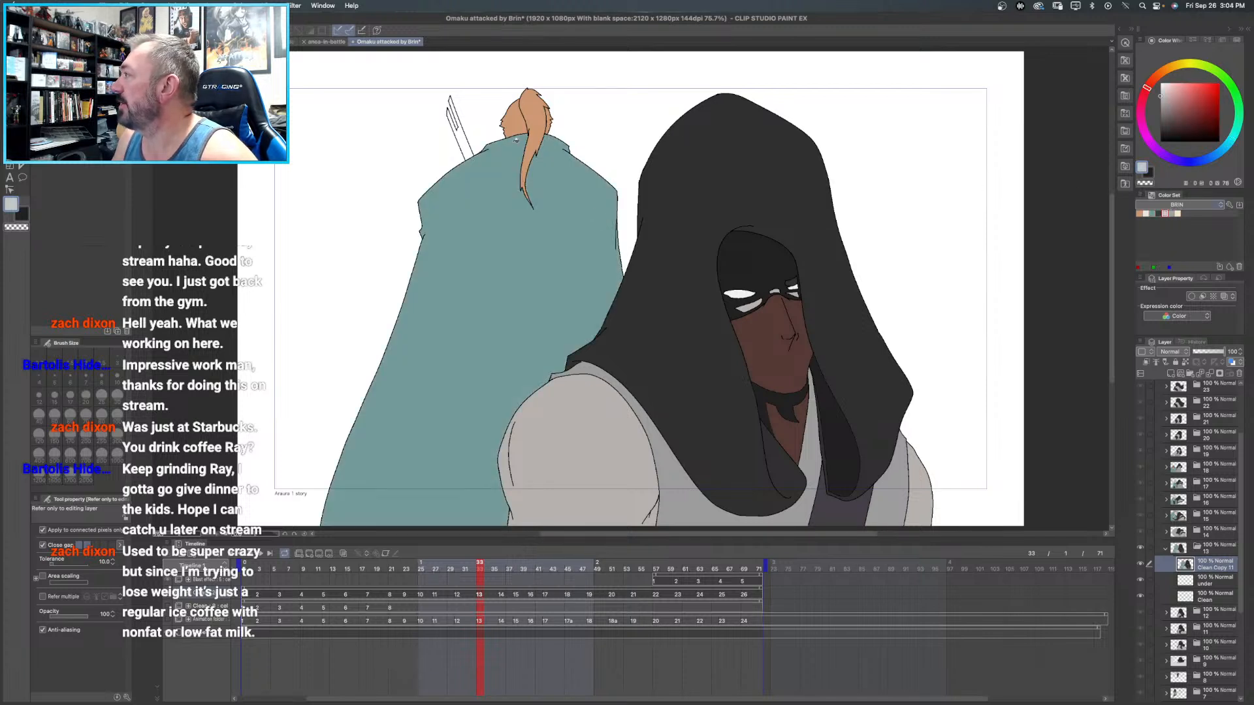
{"action": "left_click", "coordinate": [470, 142]}
{"action": "left_click_drag", "start_coordinate": [578, 268], "coordinate": [521, 288]}
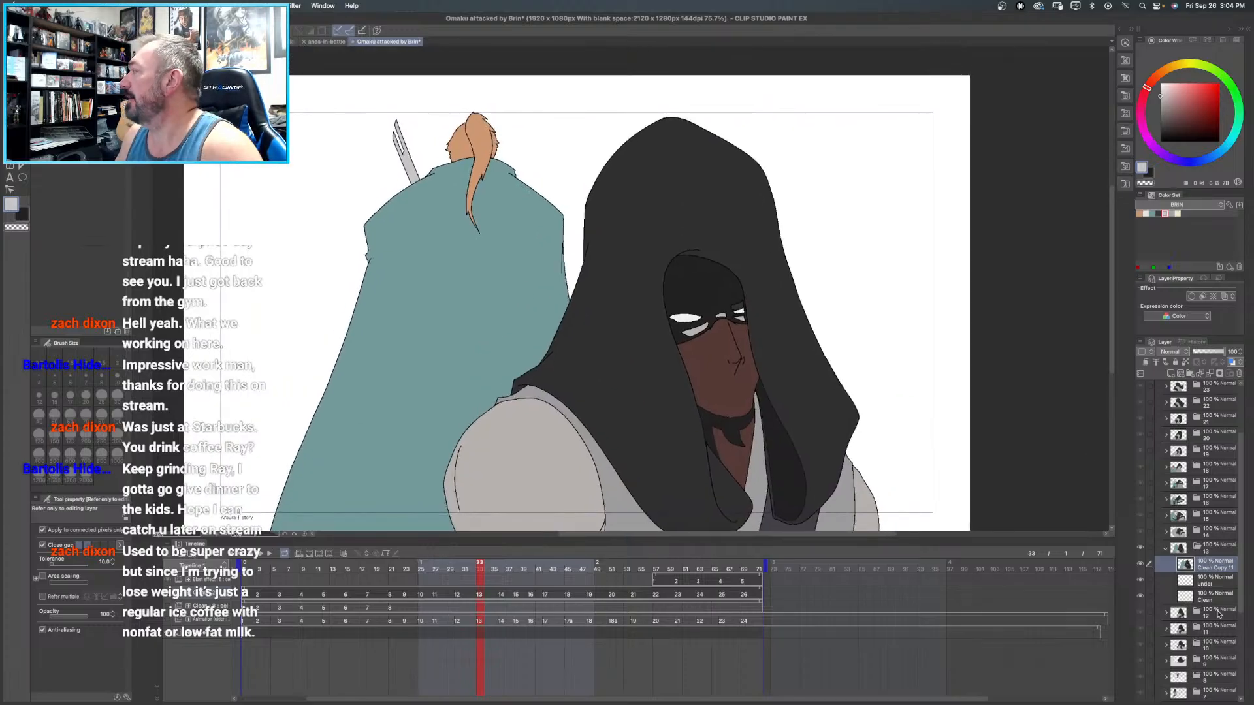
- Fill the blade behind the background figure's shoulder with light grey on frame 12's Clean Copy 10 layer
{"action": "left_click", "coordinate": [1167, 548]}
{"action": "left_click", "coordinate": [1213, 562]}
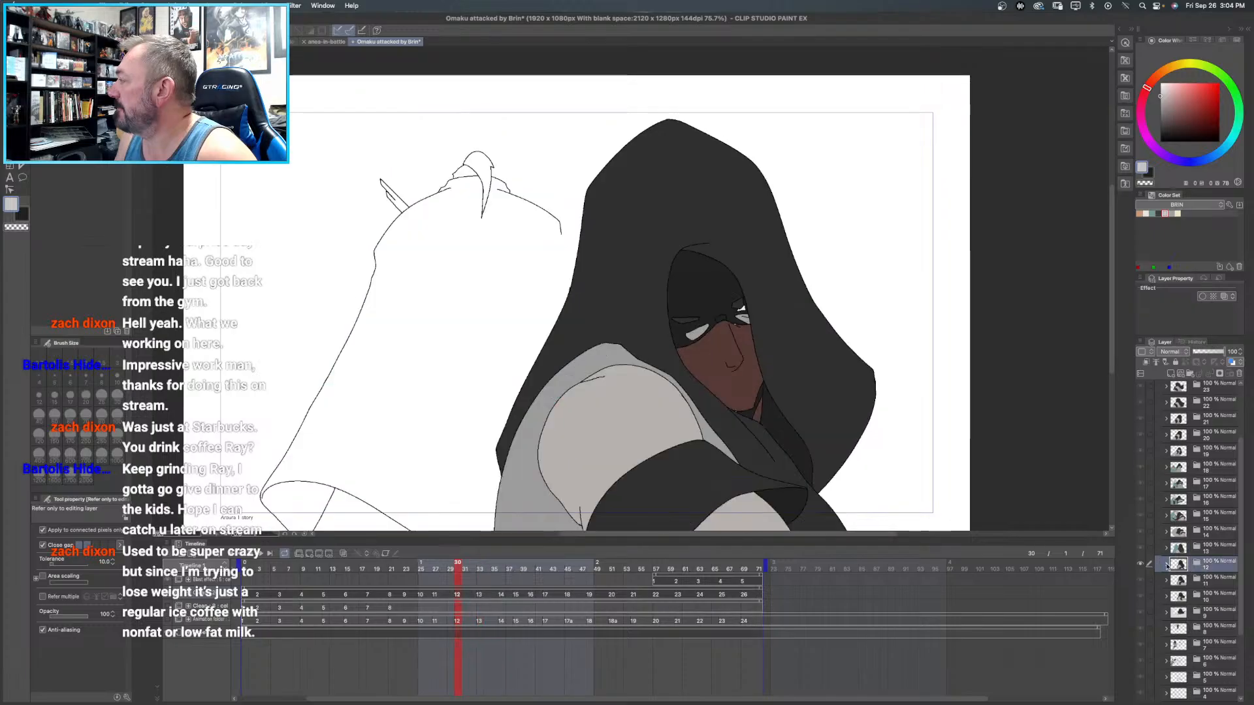
{"action": "left_click", "coordinate": [1166, 564]}
{"action": "left_click", "coordinate": [1201, 581]}
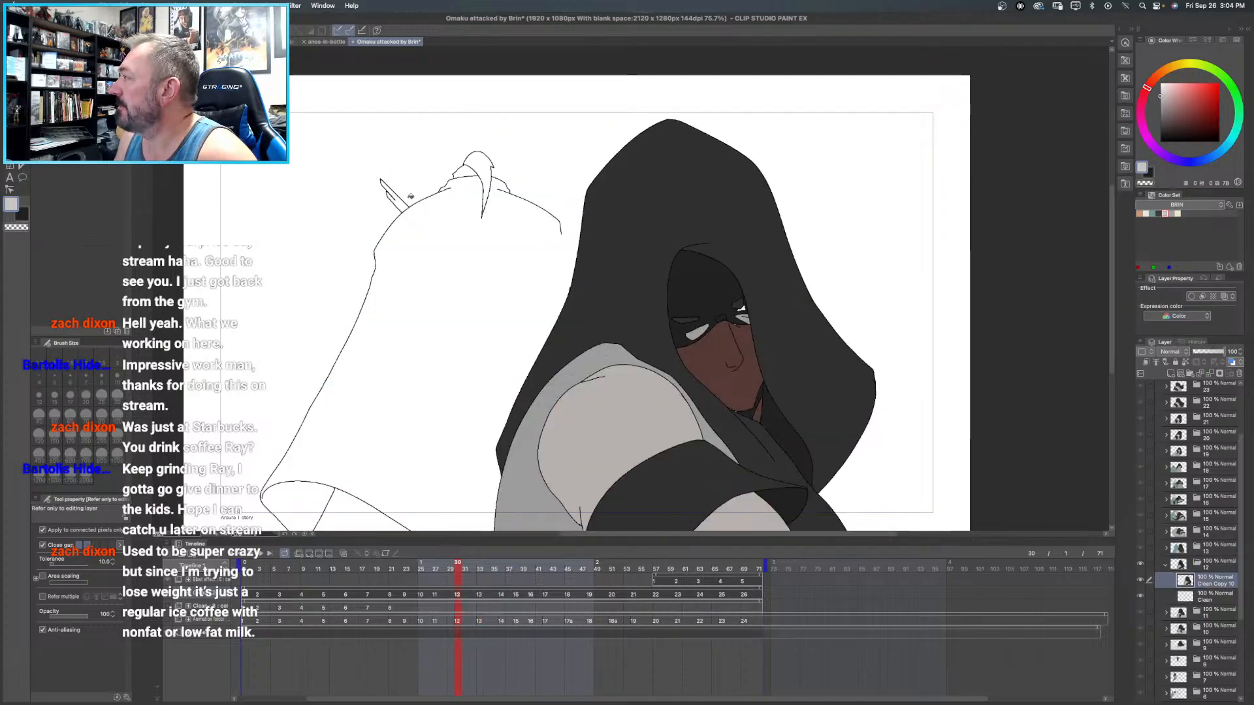
{"action": "left_click", "coordinate": [402, 202]}
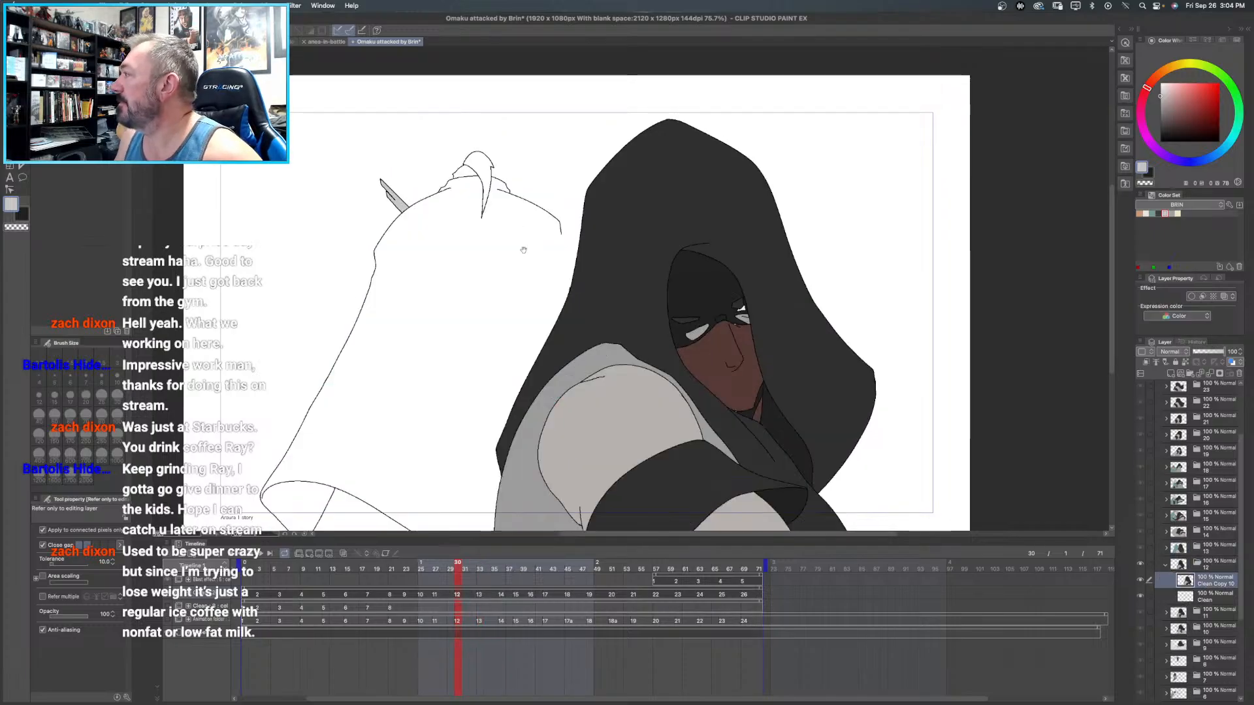
- Draw a near-black curve extending the background cloak's open right edge down to the dark hood in frame 12
{"action": "scroll", "coordinate": [506, 206], "scroll_direction": "down", "scroll_amount": 2}
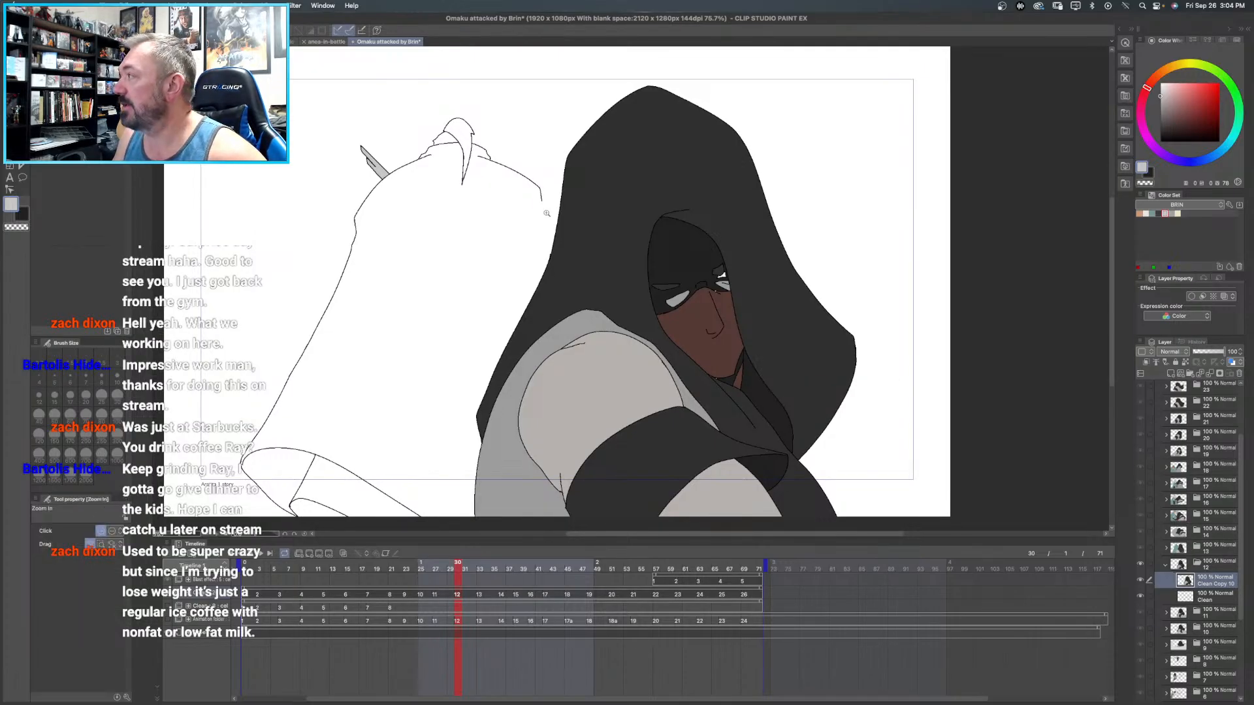
{"action": "left_click", "coordinate": [546, 212], "text": "super"}
{"action": "left_click", "coordinate": [546, 212], "text": "super"}
{"action": "left_click", "coordinate": [547, 213], "text": "super"}
{"action": "left_click_drag", "start_coordinate": [546, 213], "coordinate": [505, 191]}
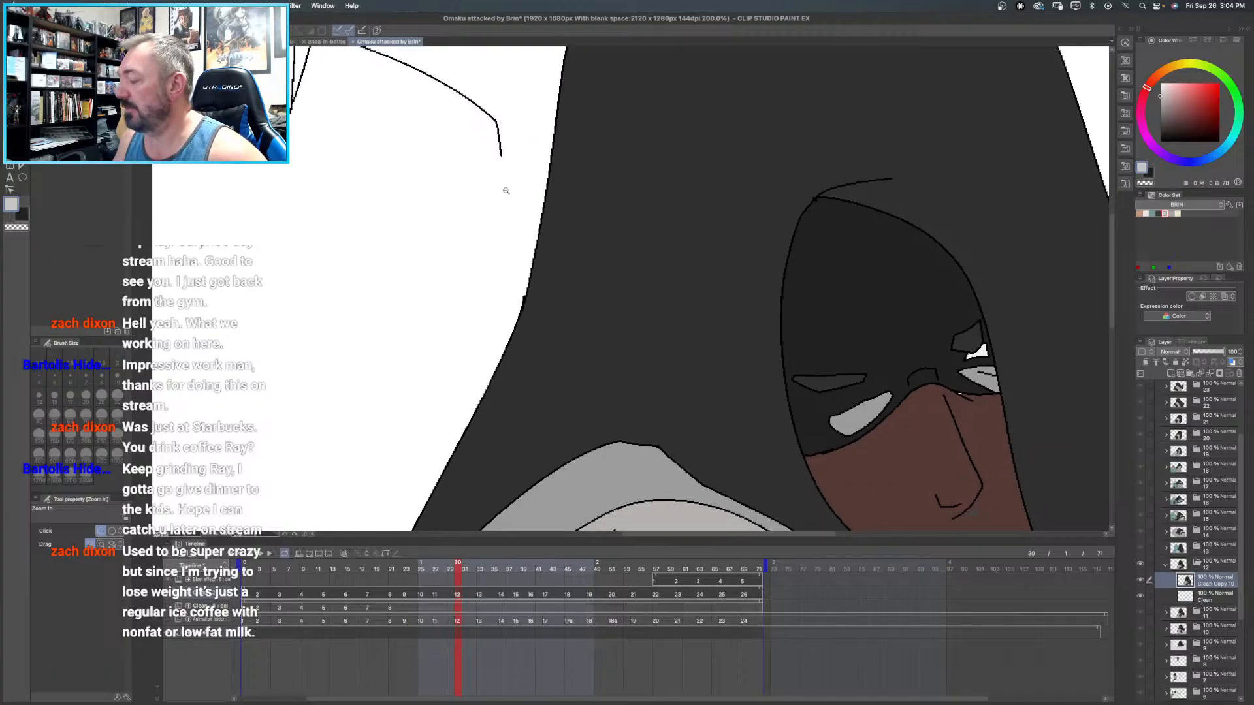
{"action": "left_click", "coordinate": [1152, 172]}
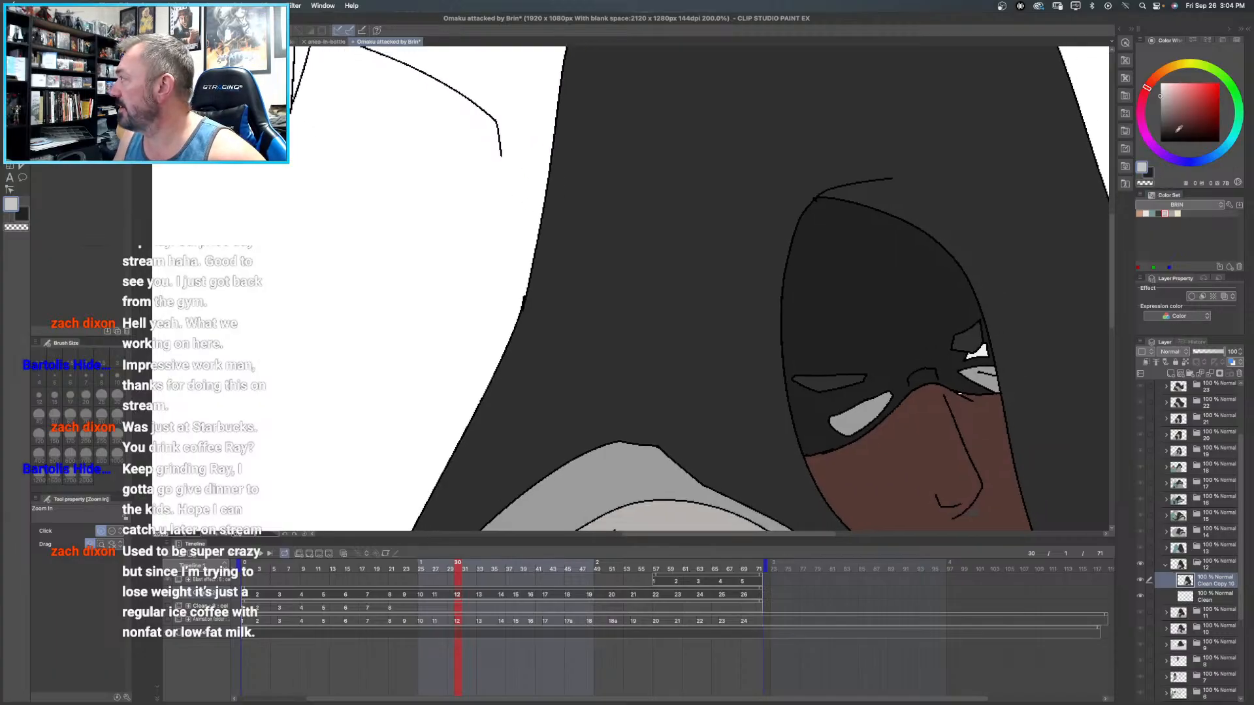
{"action": "key", "text": "u"}
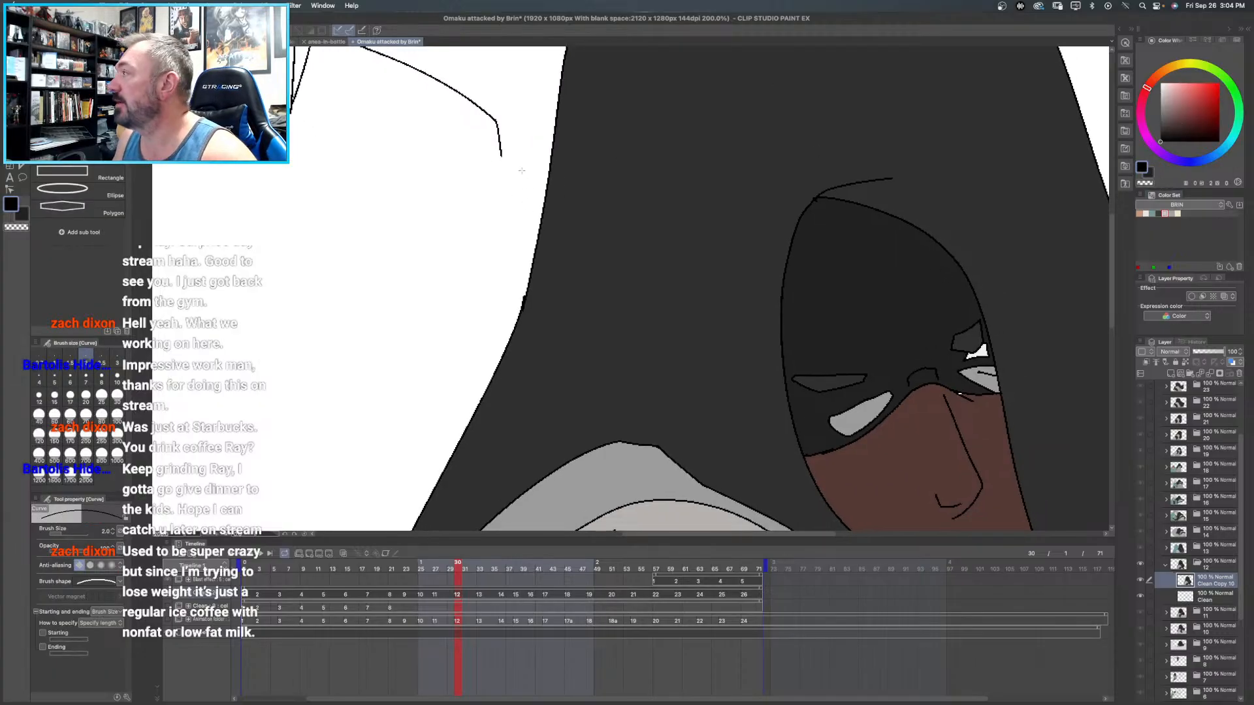
{"action": "left_click_drag", "start_coordinate": [501, 154], "coordinate": [515, 320]}
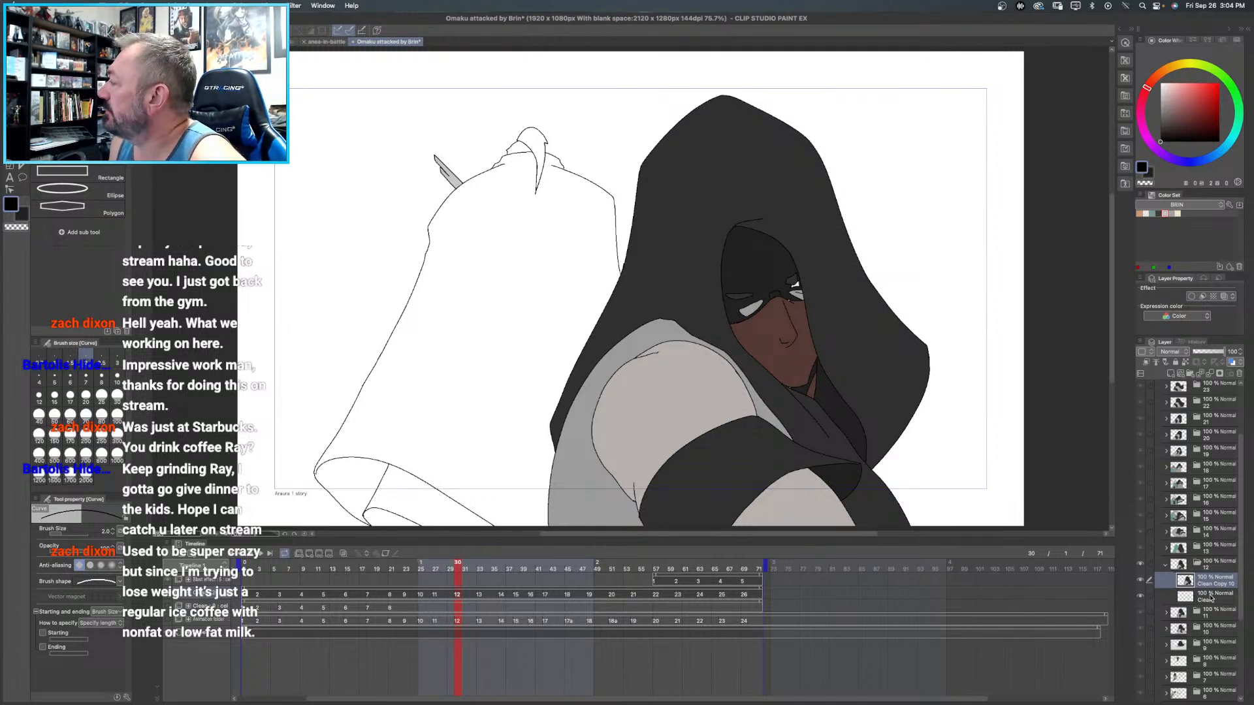
- Fill the background figure's hair with orange-tan and the main cloak area with teal in frame 12
{"action": "left_click", "coordinate": [1140, 214]}
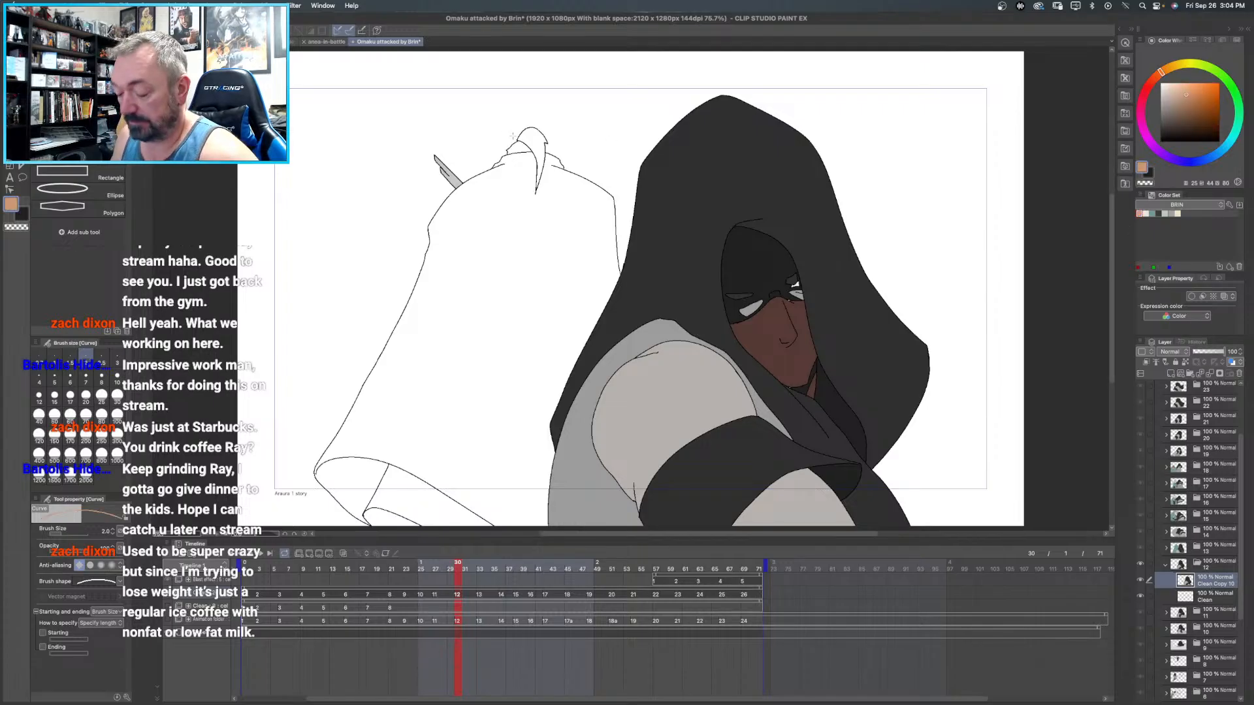
{"action": "key", "text": "g"}
{"action": "key", "text": "g"}
{"action": "left_click", "coordinate": [532, 137]}
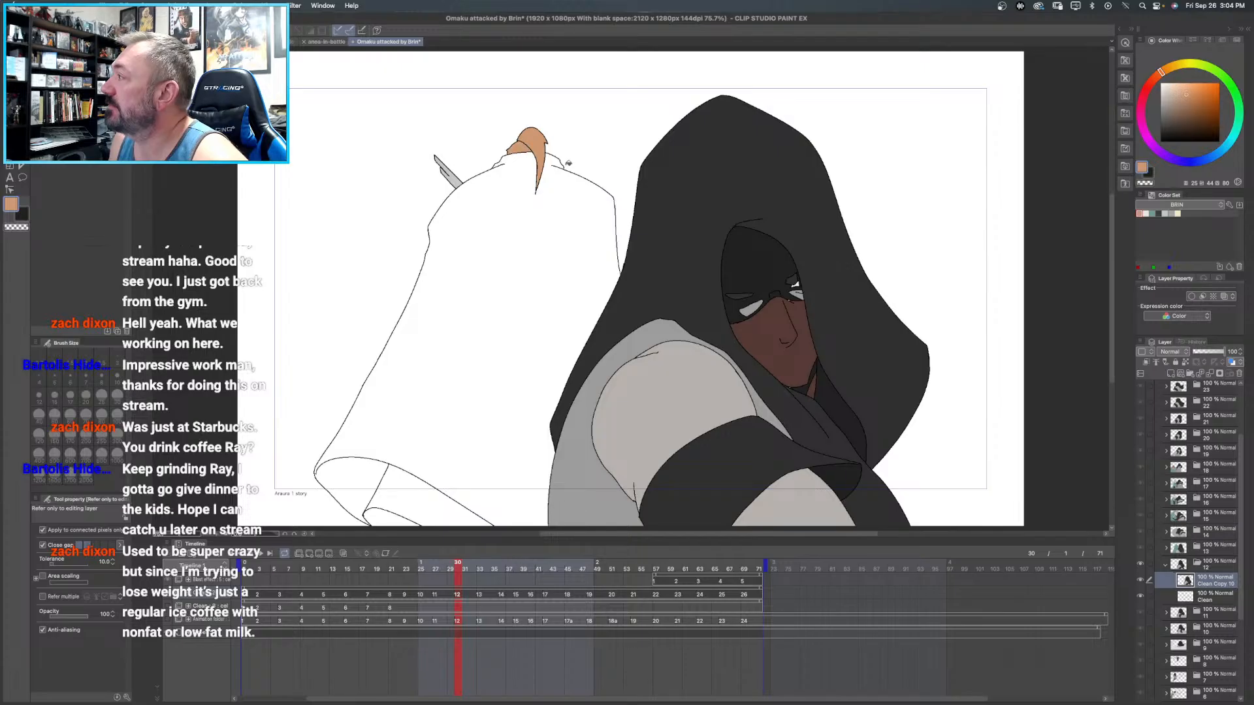
{"action": "left_click", "coordinate": [1154, 214]}
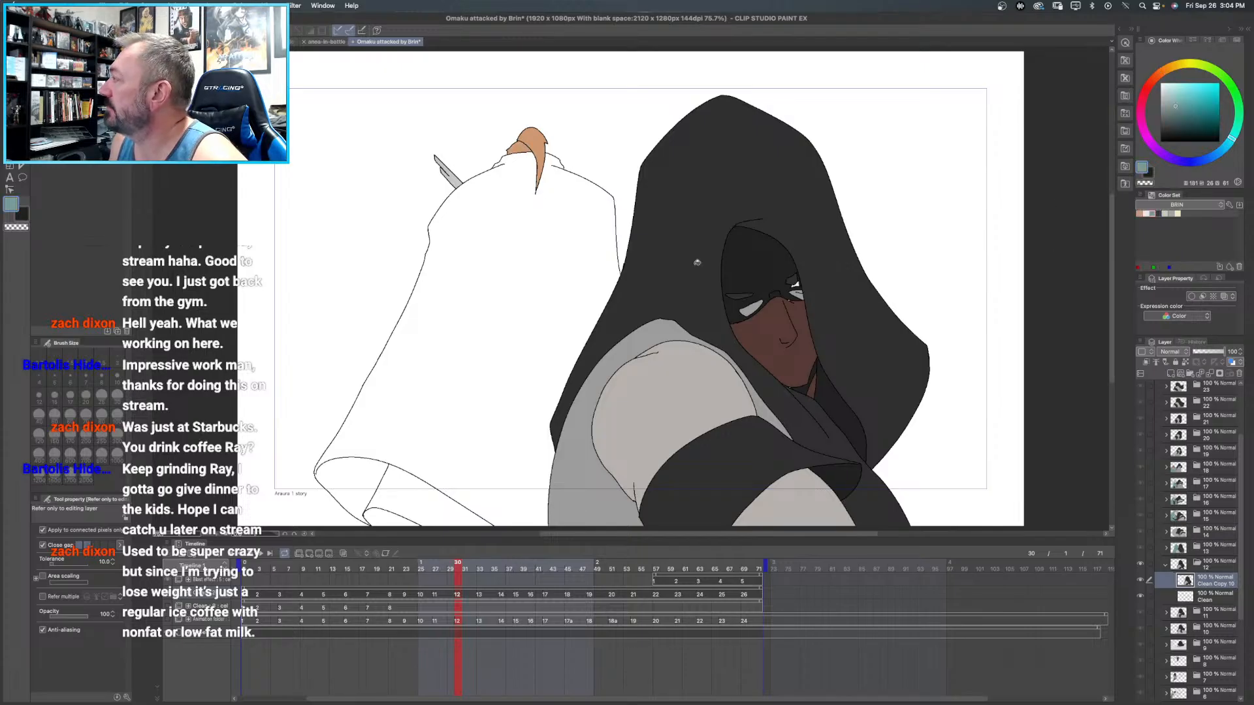
{"action": "left_click", "coordinate": [527, 264]}
- Fill the inside of the background cloak's lower-left hem with a darker teal in frame 12
{"action": "left_click_drag", "start_coordinate": [549, 284], "coordinate": [515, 154]}
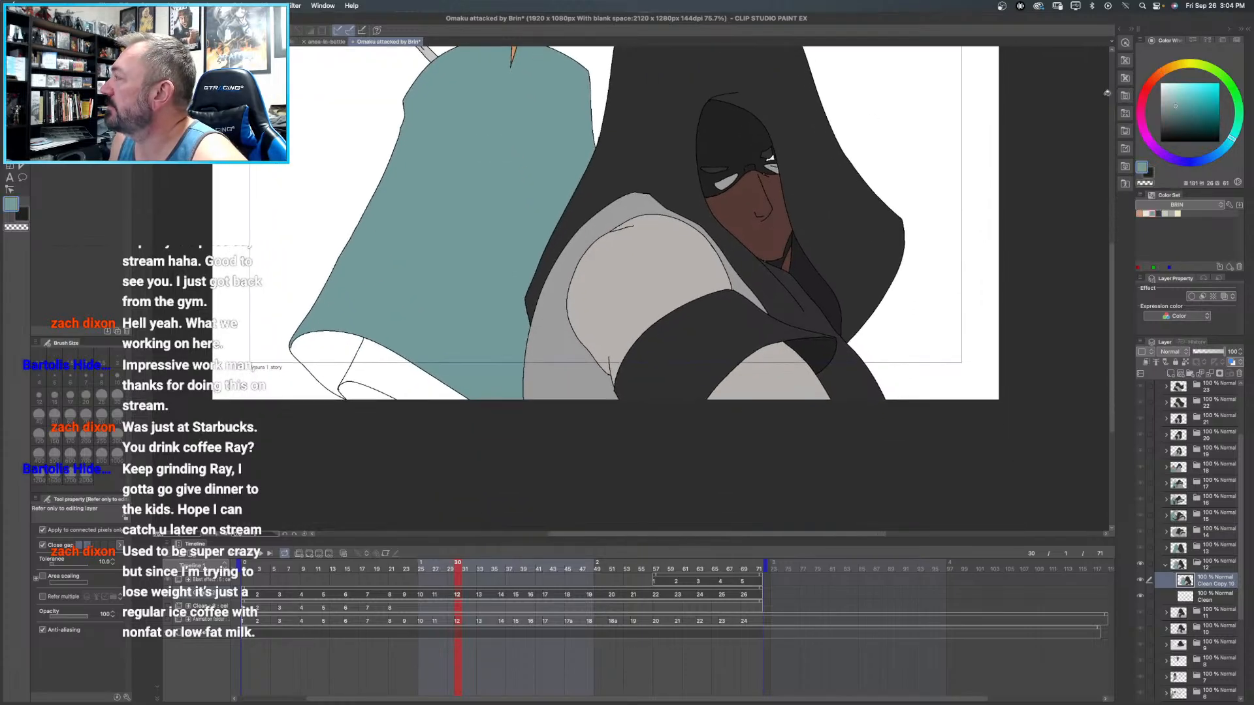
{"action": "left_click", "coordinate": [1181, 120]}
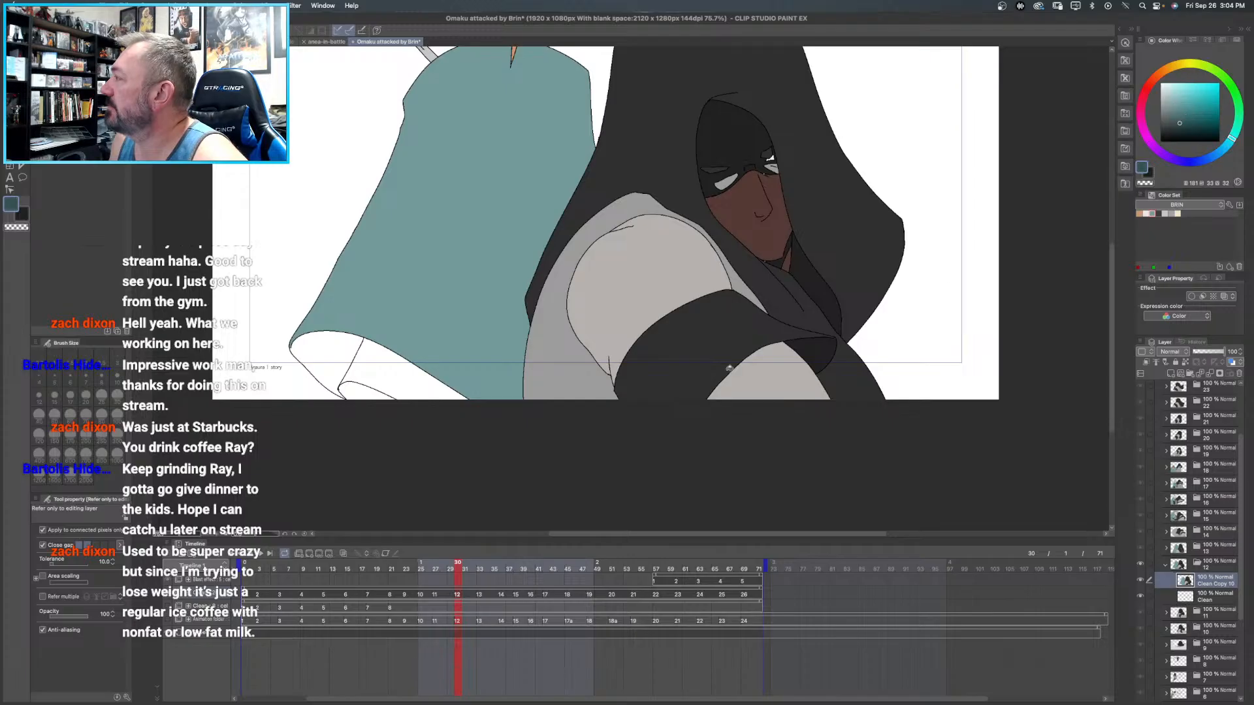
{"action": "left_click", "coordinate": [330, 347]}
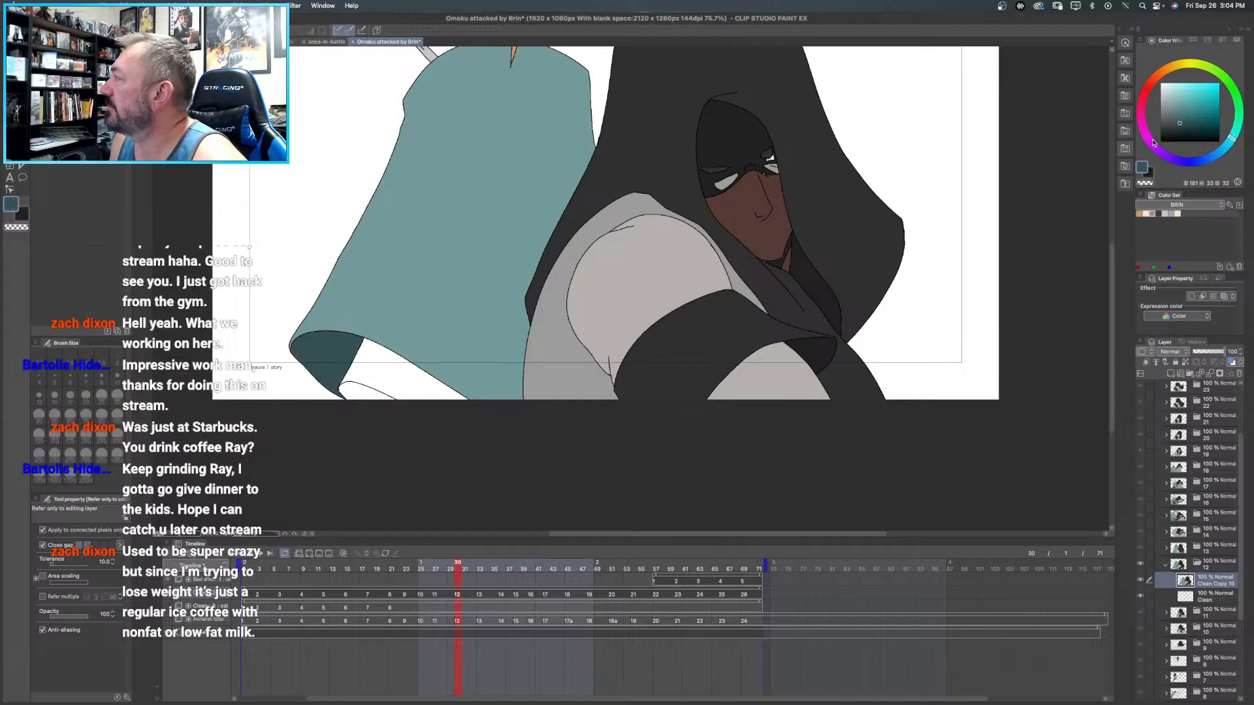
- Fill the area beneath frame 12's background cloak with dark grey and the small shape below it with near-black
{"action": "left_click", "coordinate": [1158, 213]}
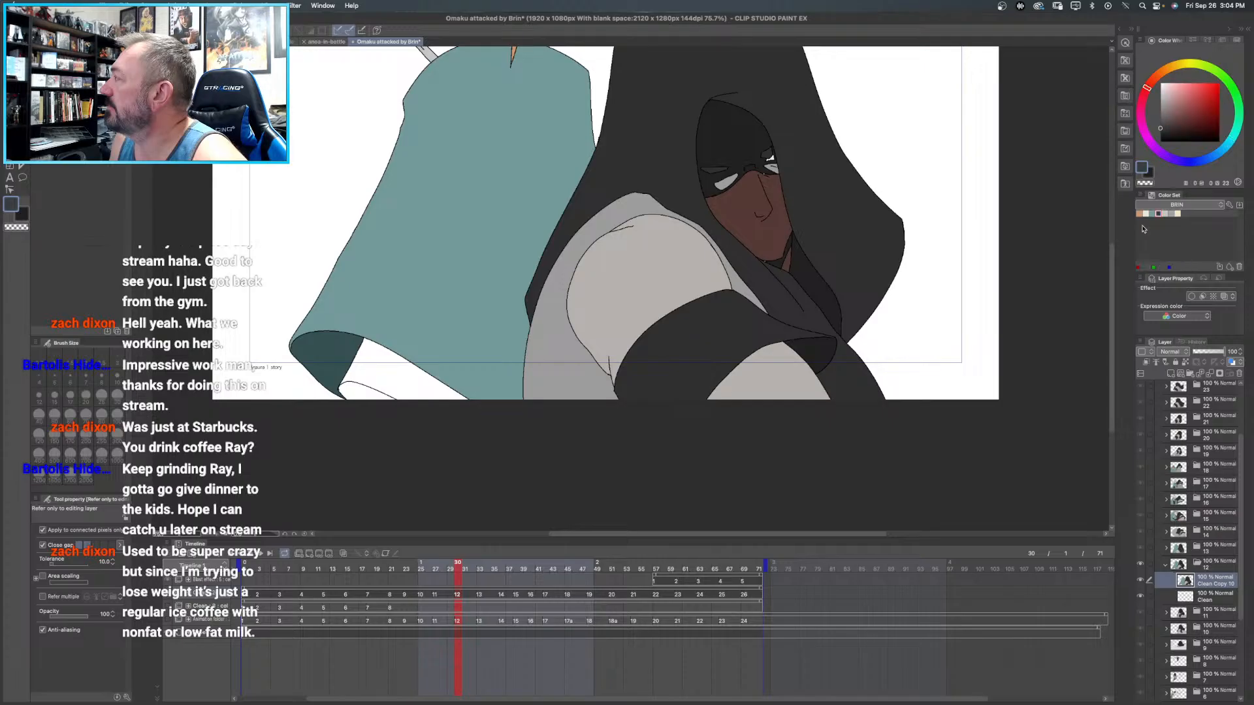
{"action": "left_click", "coordinate": [390, 368]}
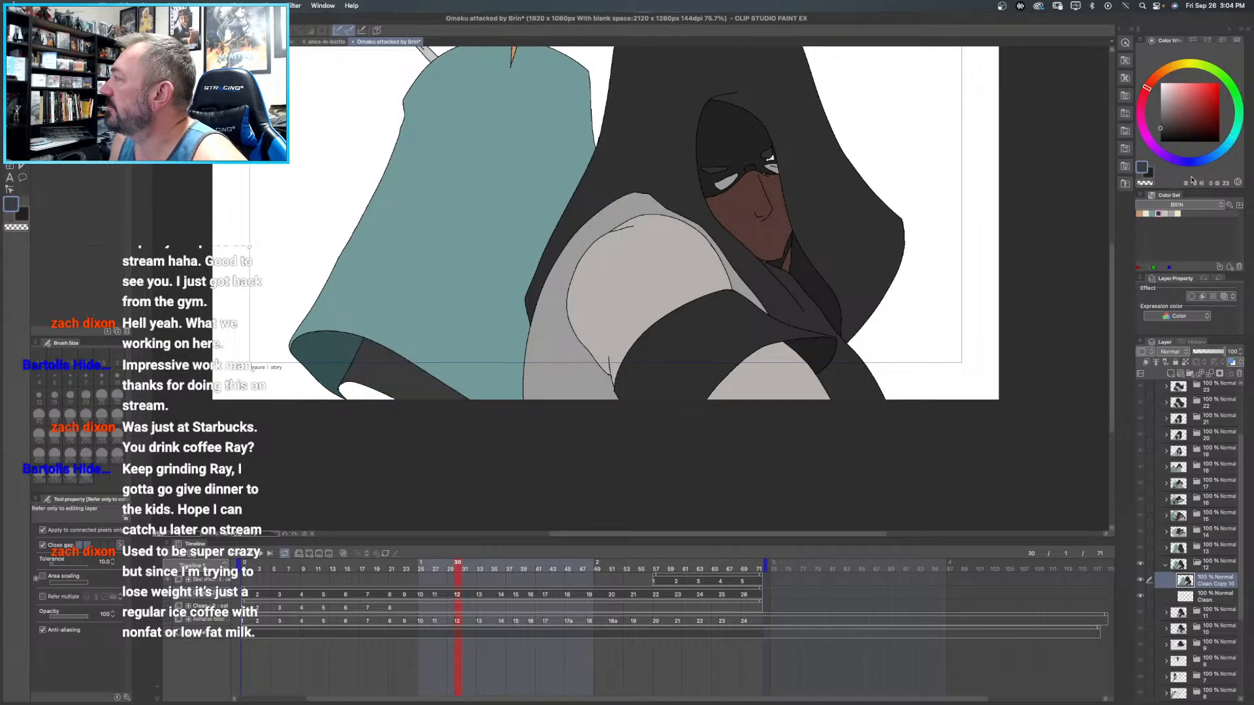
{"action": "left_click_drag", "start_coordinate": [1168, 129], "coordinate": [1154, 141]}
{"action": "left_click", "coordinate": [361, 389]}
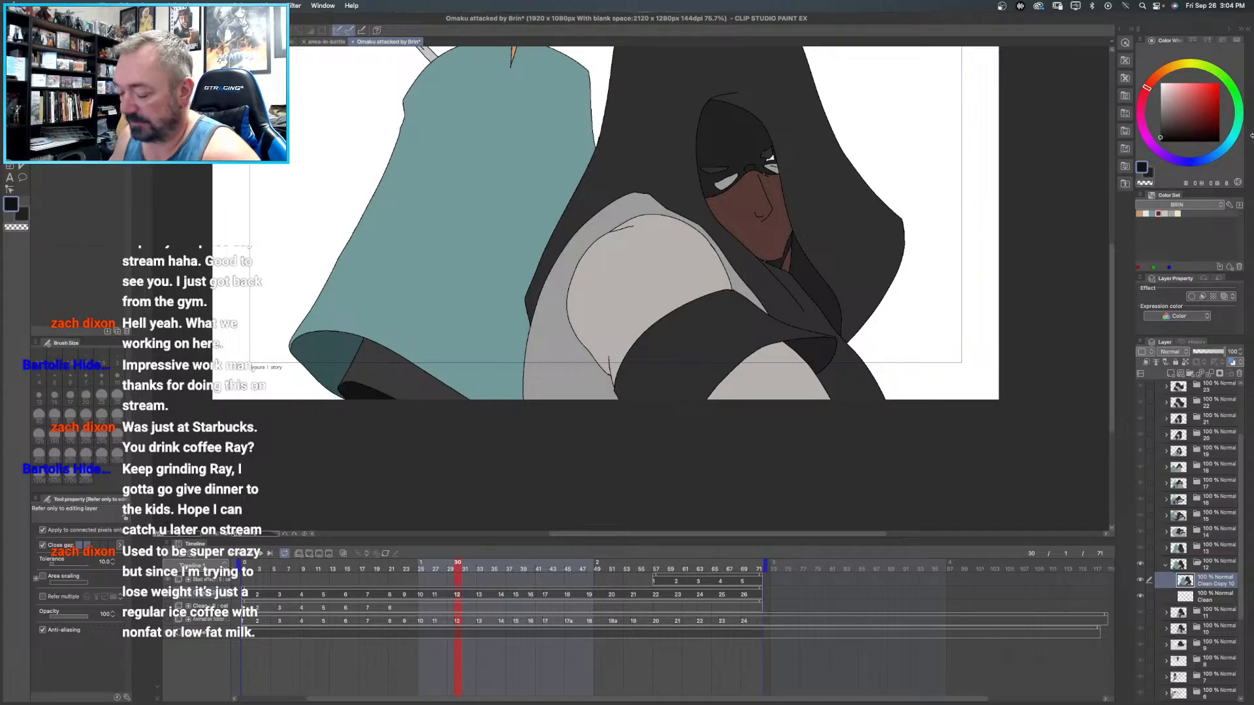
- Fill the background figure's main cloak area with teal on frame 11's Clean Copy 9 layer
{"action": "scroll", "coordinate": [627, 288], "scroll_direction": "up", "scroll_amount": 4}
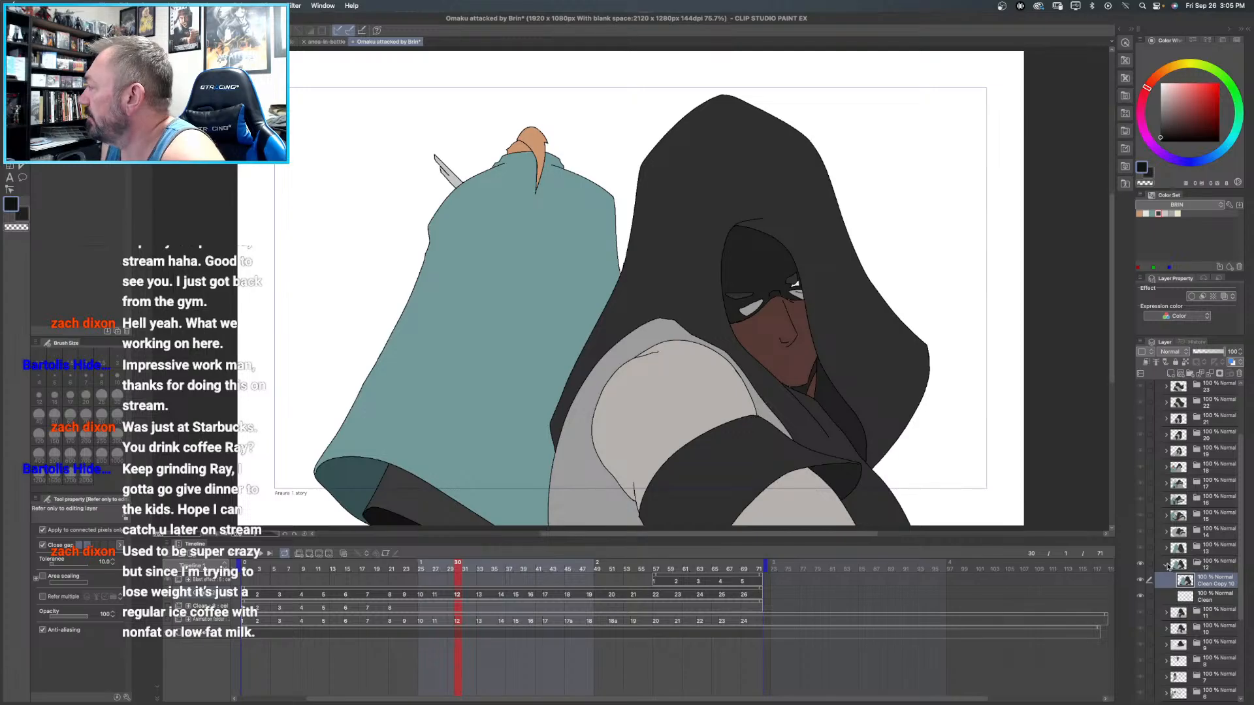
{"action": "left_click", "coordinate": [1166, 566]}
{"action": "left_click", "coordinate": [1219, 583]}
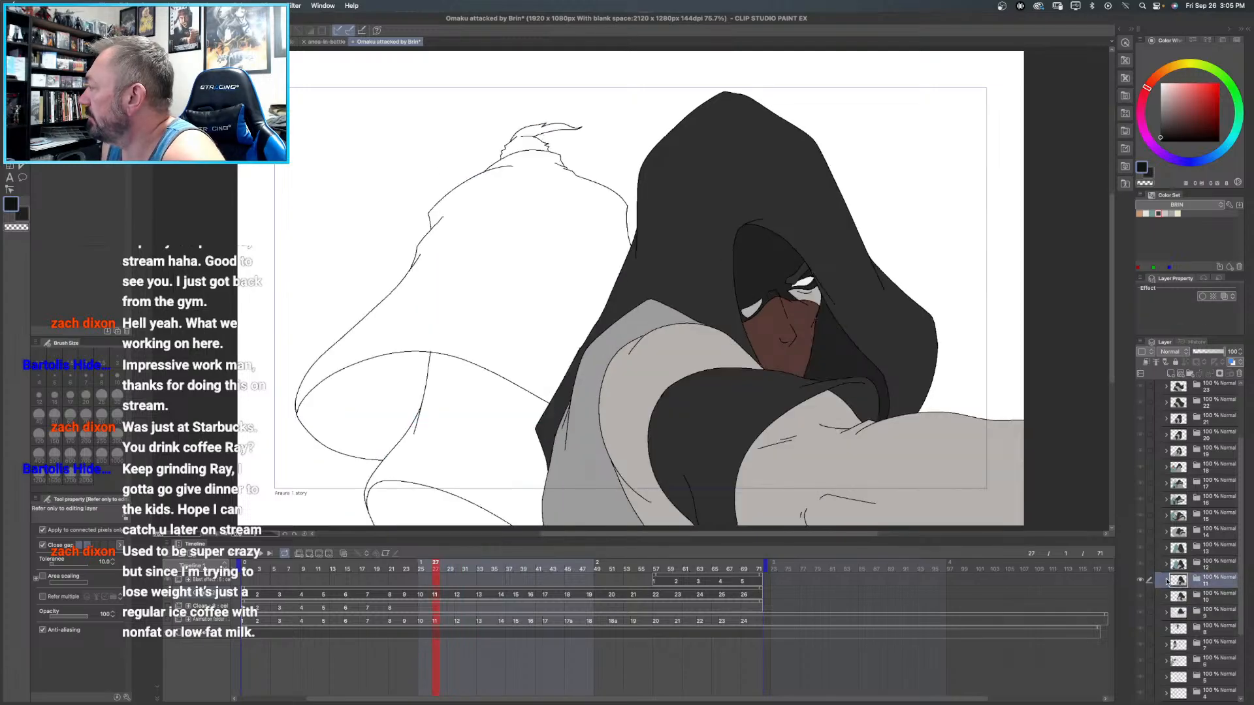
{"action": "left_click", "coordinate": [1166, 580]}
{"action": "left_click", "coordinate": [1207, 597]}
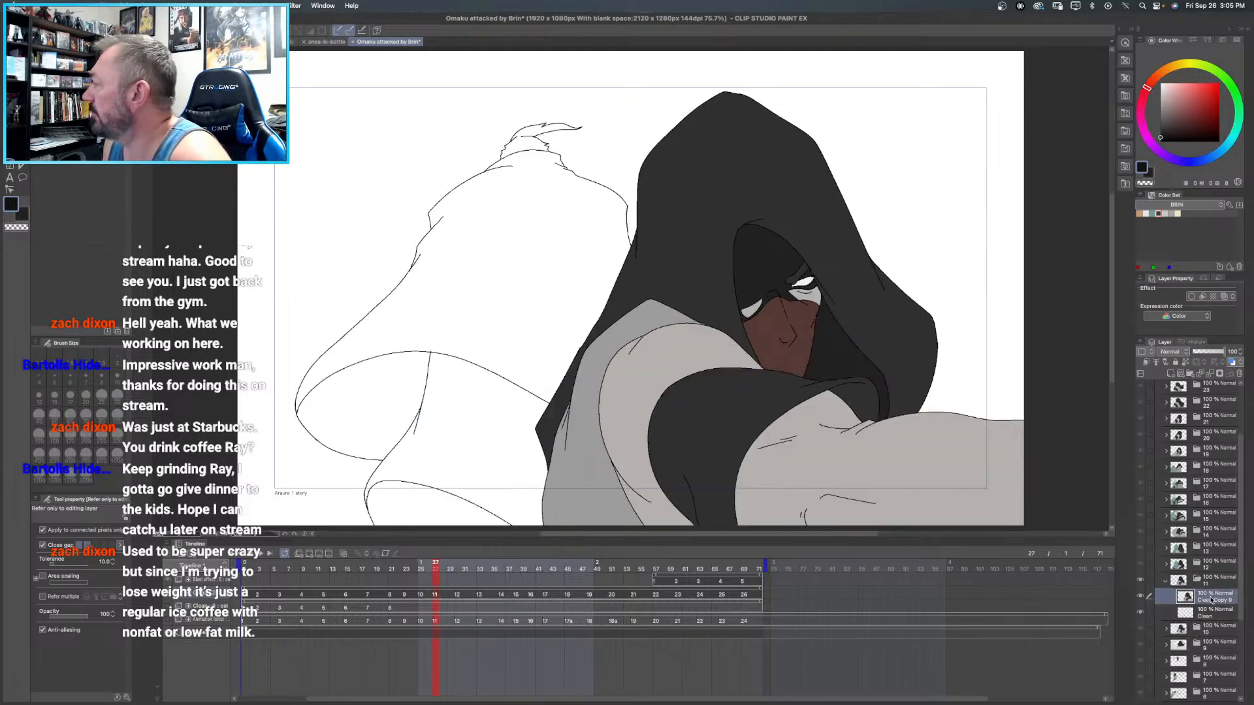
{"action": "left_click", "coordinate": [1157, 212]}
{"action": "left_click", "coordinate": [510, 239]}
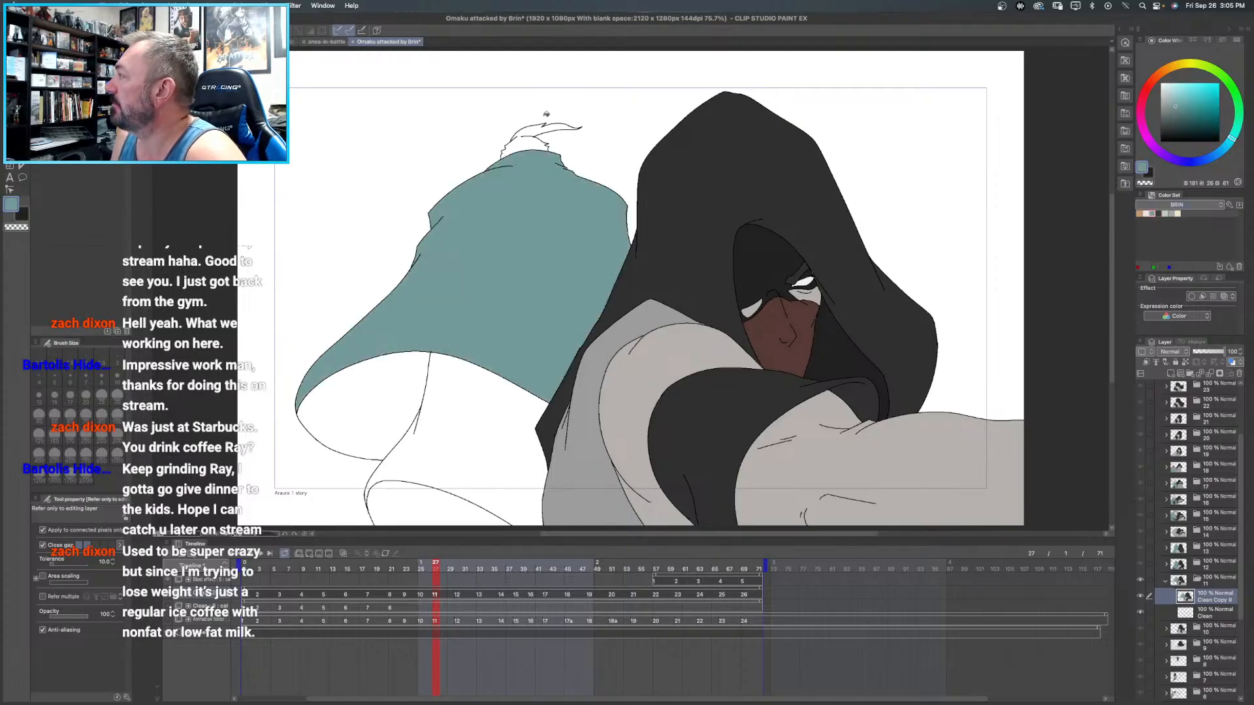
- Sample the dark teal of frame 12's cloak lining and fill the inside of frame 11's background cloak with it
{"action": "left_click", "coordinate": [1202, 569]}
{"action": "left_click", "coordinate": [351, 473], "text": "alt"}
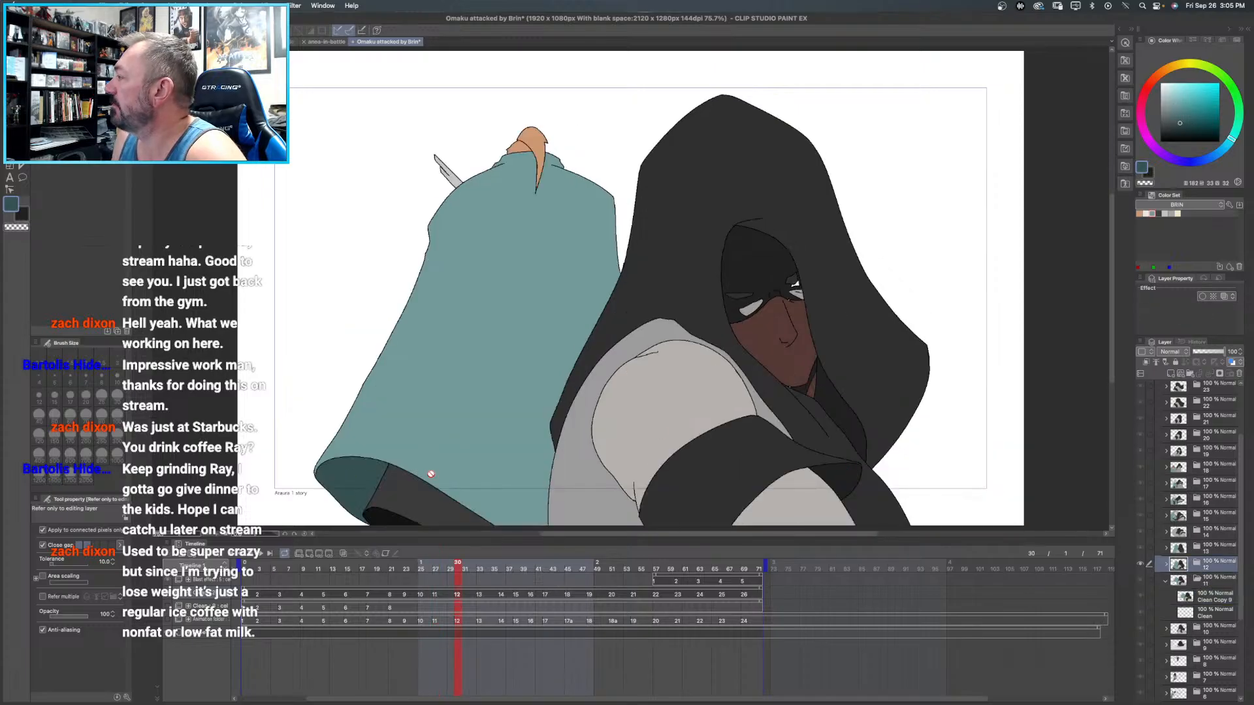
{"action": "left_click", "coordinate": [1207, 598]}
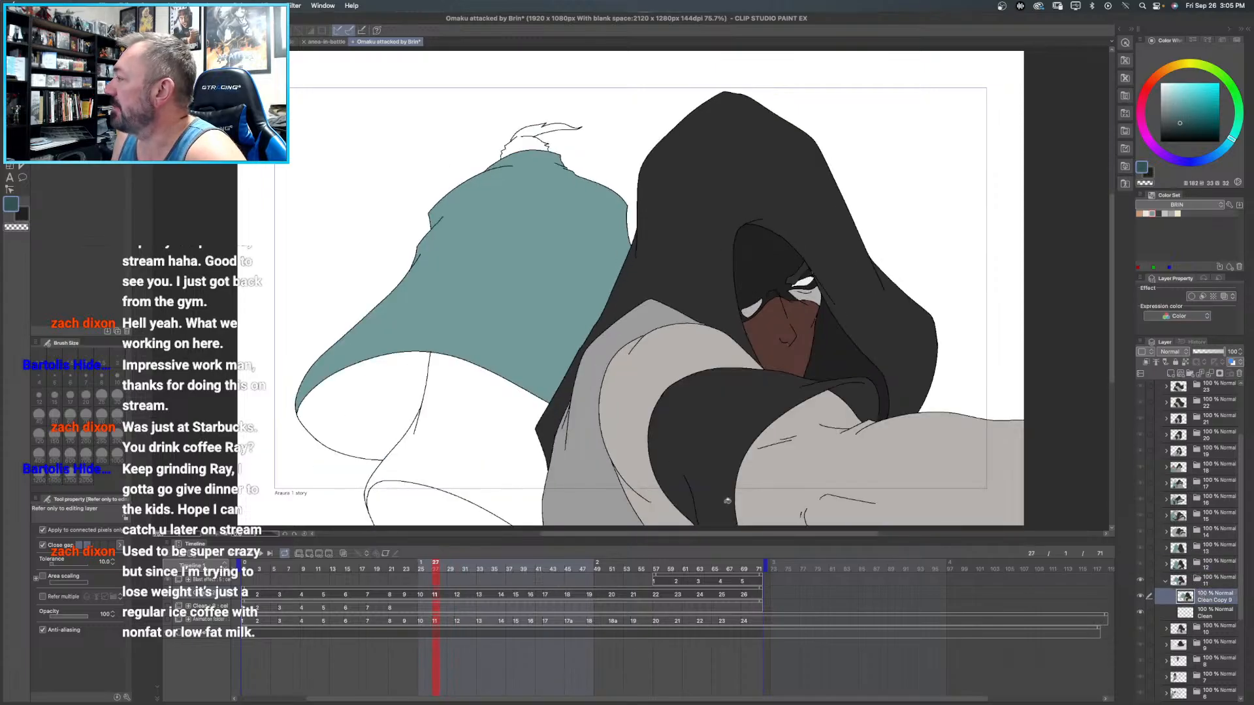
{"action": "left_click", "coordinate": [397, 403]}
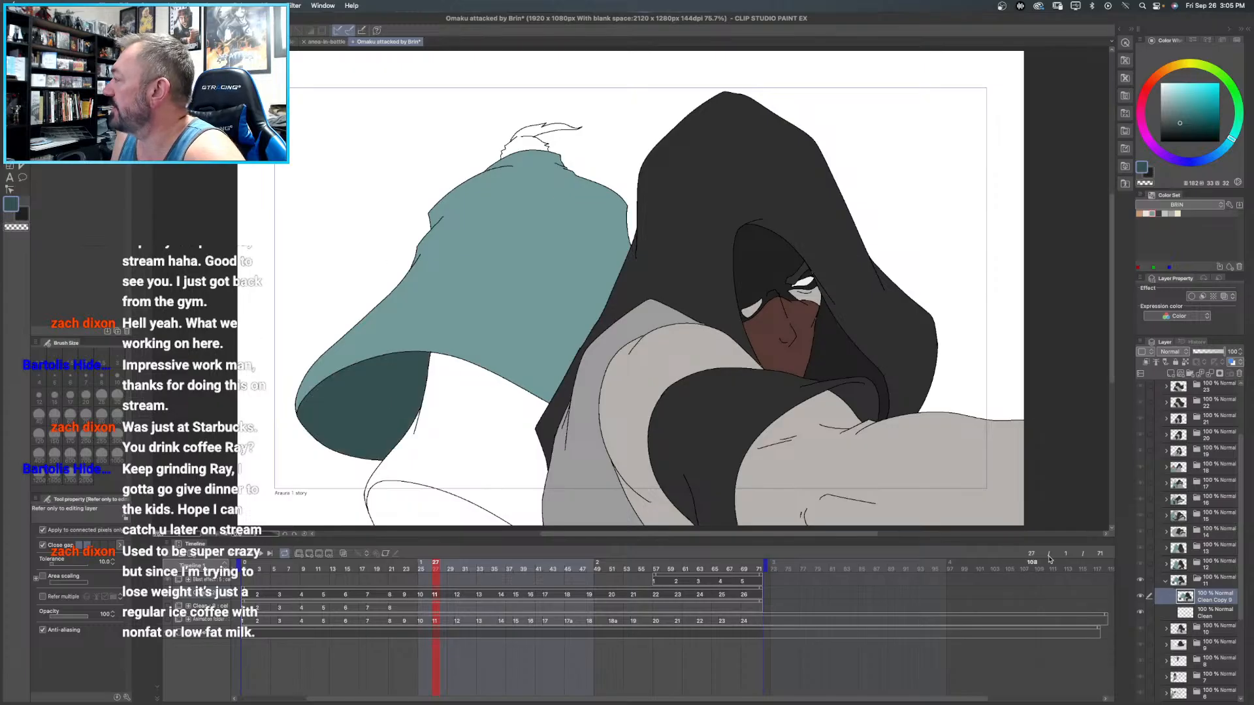
- Fill the area beneath frame 11's background cloak with dark grey and the small shape below it with near-black sampled from frame 12
{"action": "left_click", "coordinate": [1159, 213]}
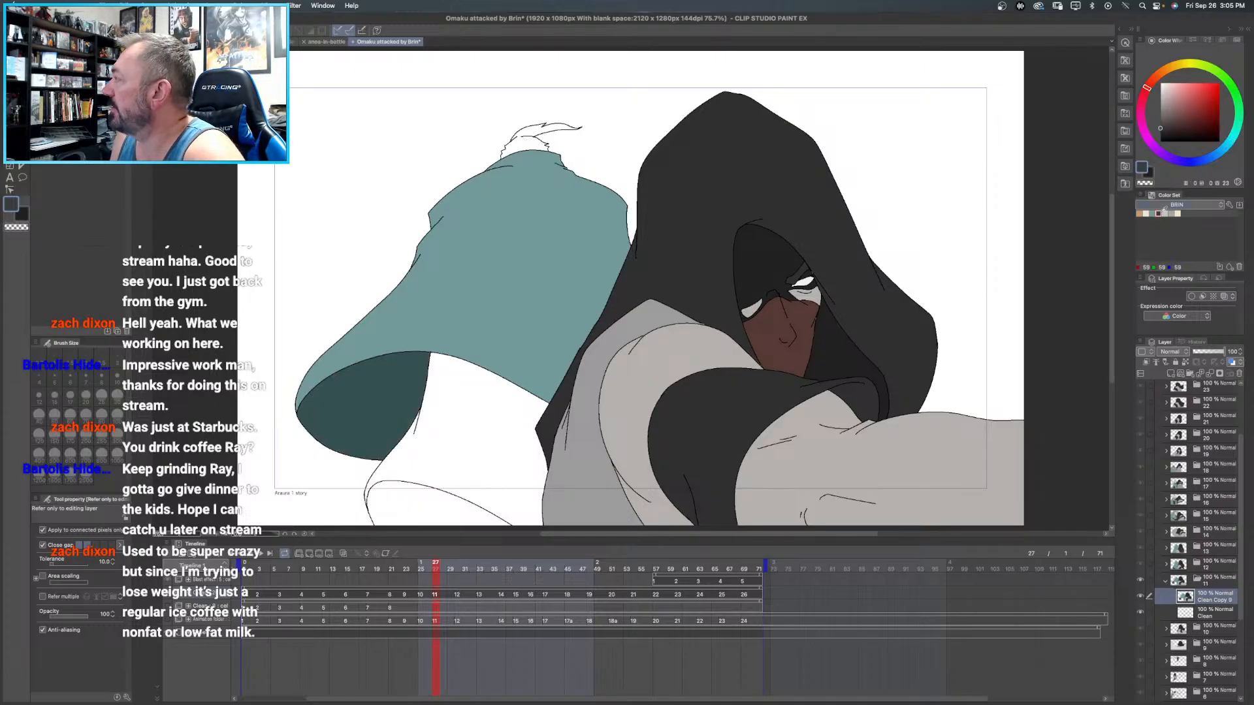
{"action": "left_click", "coordinate": [468, 413]}
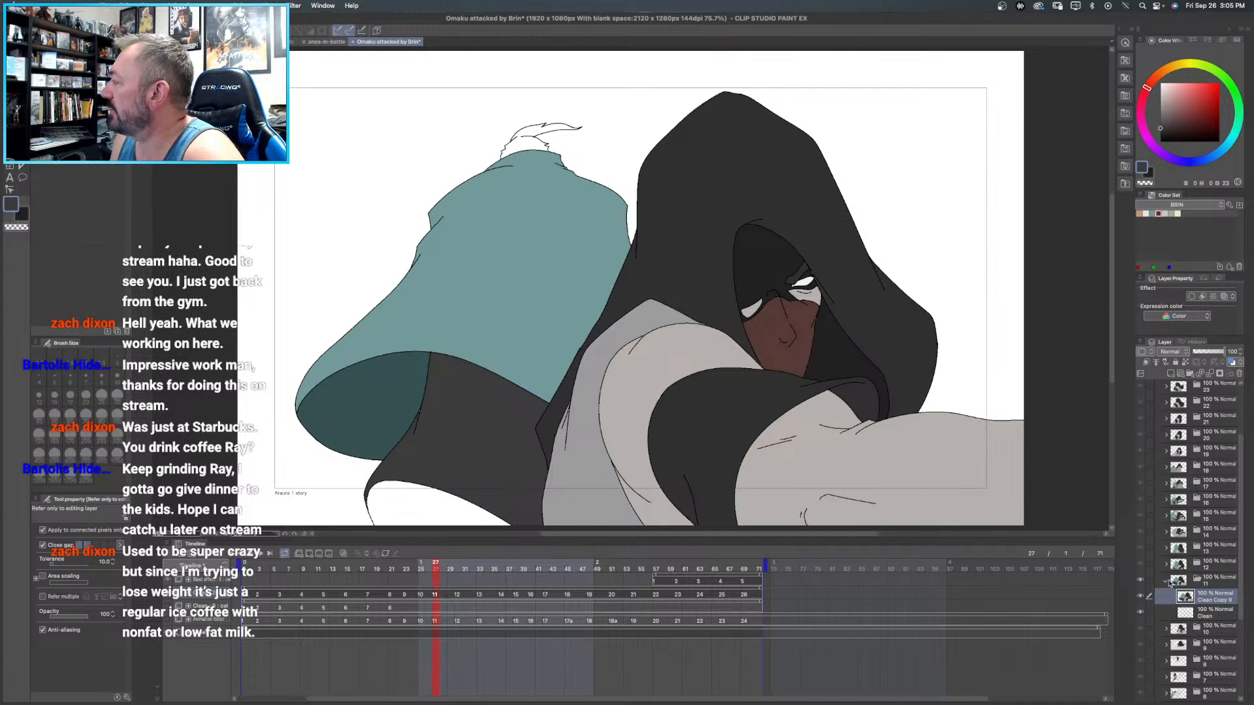
{"action": "left_click", "coordinate": [1188, 567]}
{"action": "left_click", "coordinate": [396, 519], "text": "alt"}
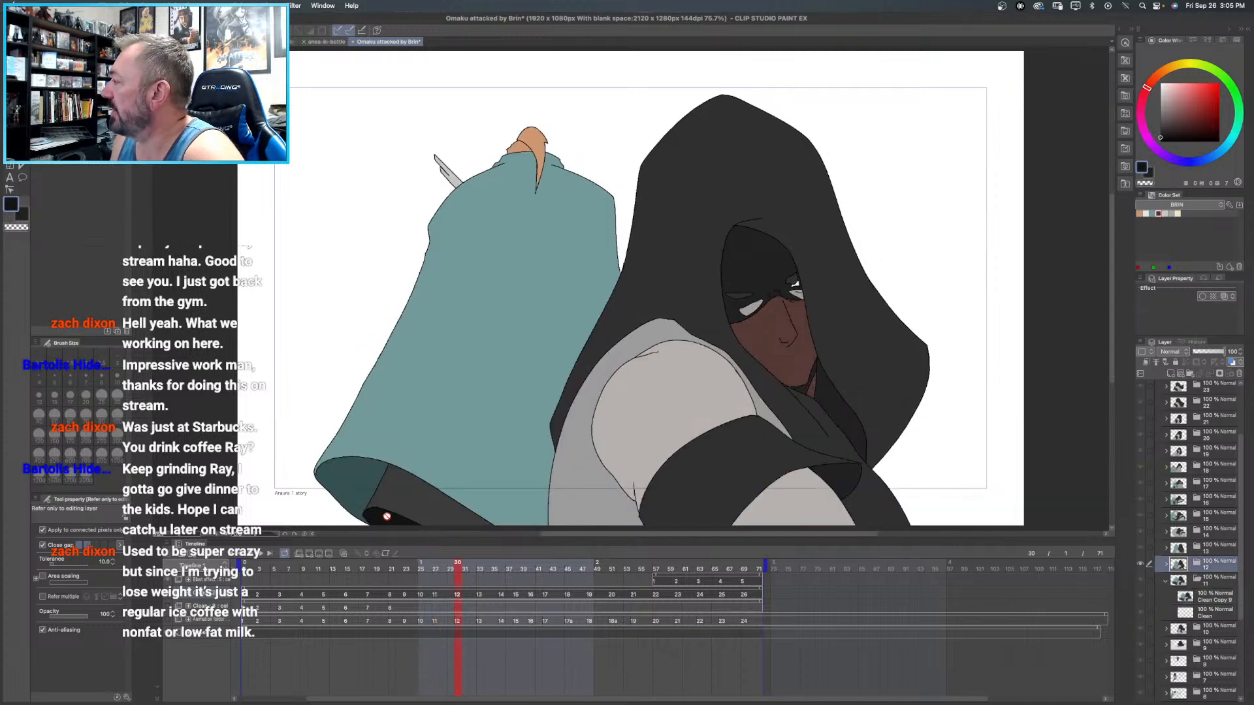
{"action": "left_click", "coordinate": [1202, 599]}
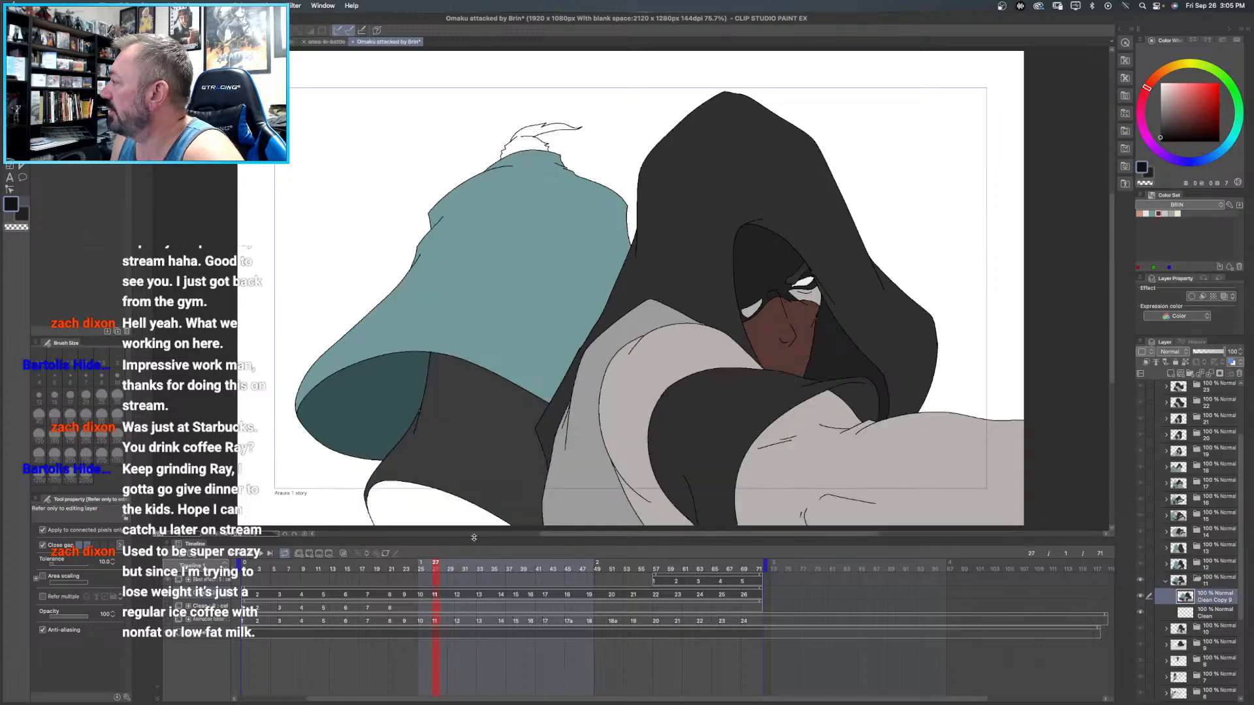
{"action": "left_click", "coordinate": [438, 512]}
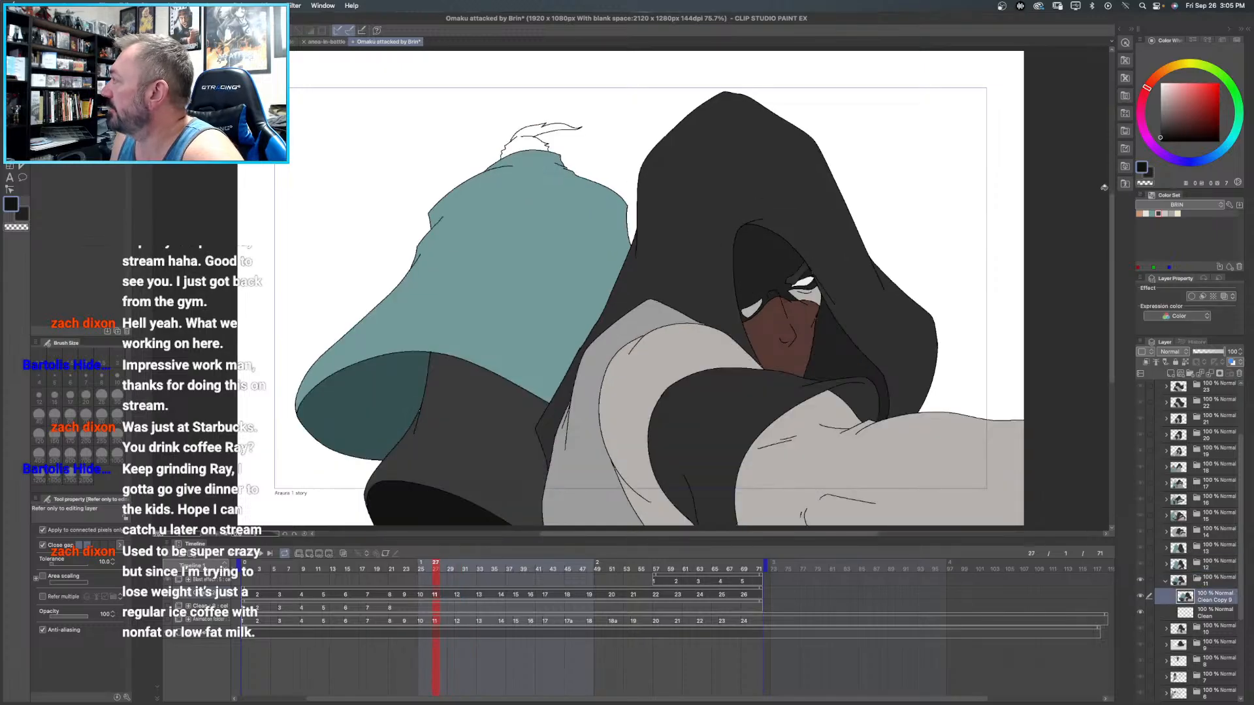
- Fill the background figure's hair with orange on frame 11's clean copy layer
{"action": "left_click", "coordinate": [1139, 214]}
{"action": "left_click", "coordinate": [524, 138]}
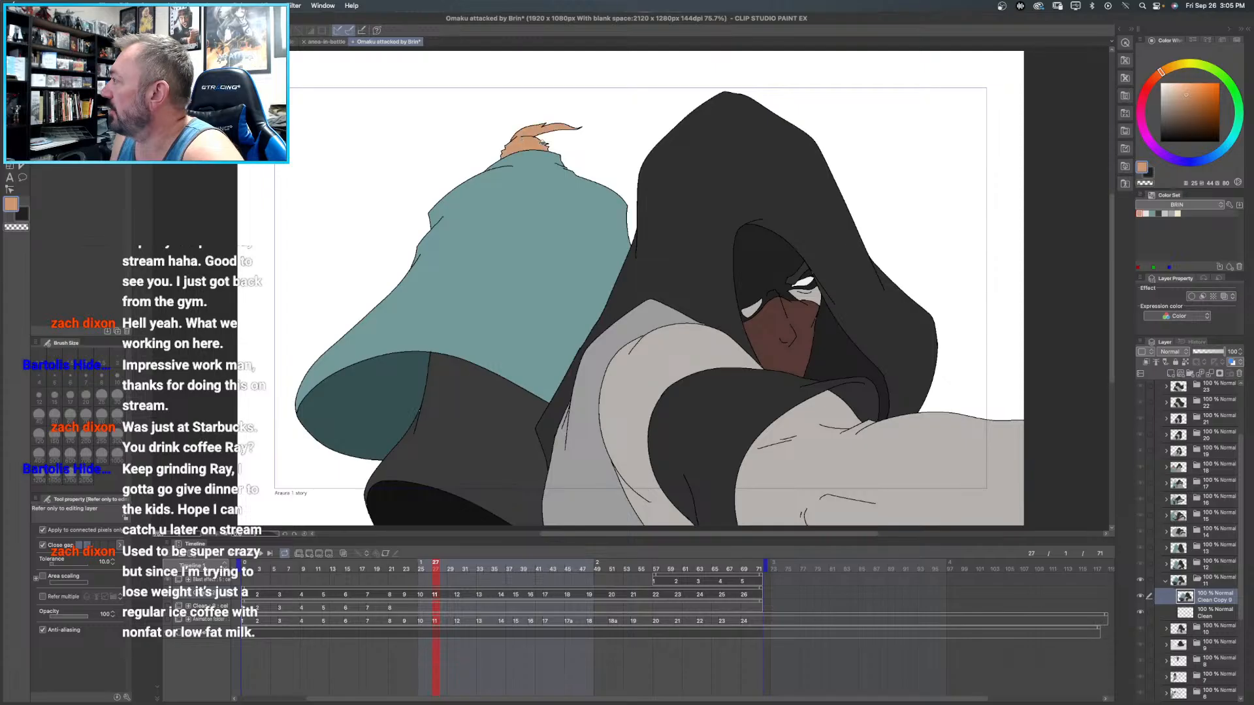
{"action": "left_click_drag", "start_coordinate": [653, 269], "coordinate": [573, 210]}
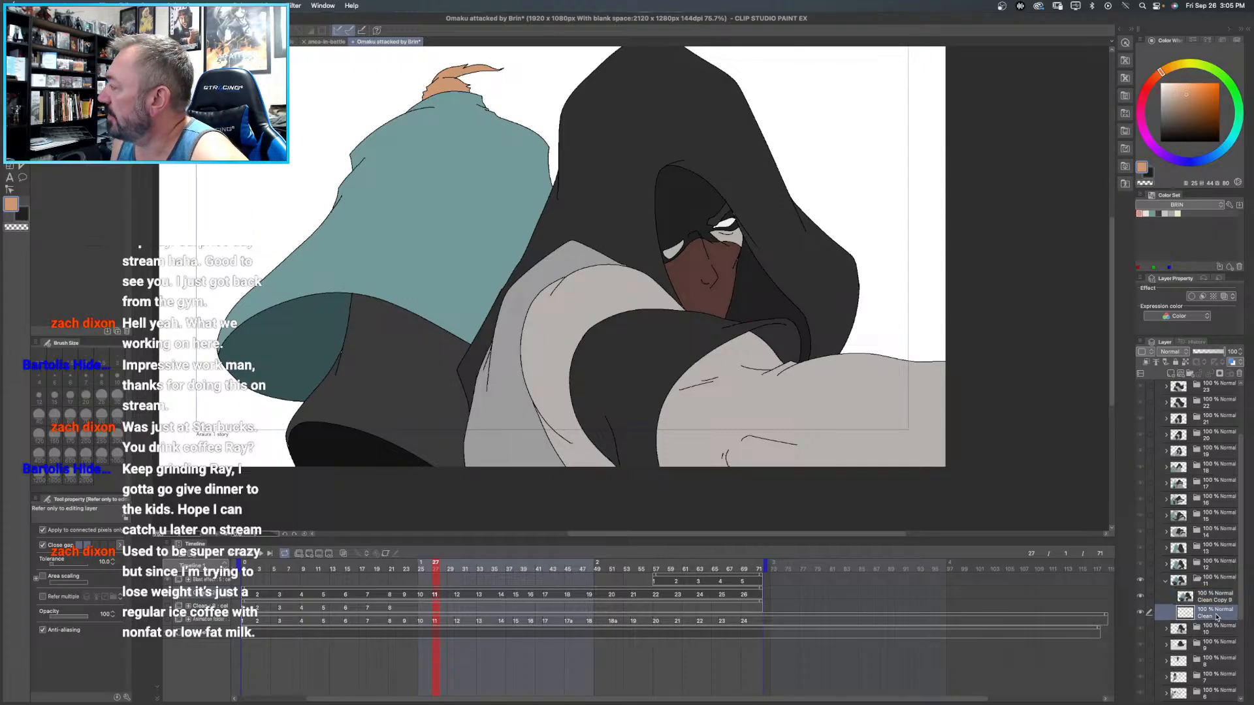
- Add a raster layer directly above frame 11's Clean layer and name it "underneath"
{"action": "right_click", "coordinate": [1208, 617]}
{"action": "left_click", "coordinate": [1200, 363]}
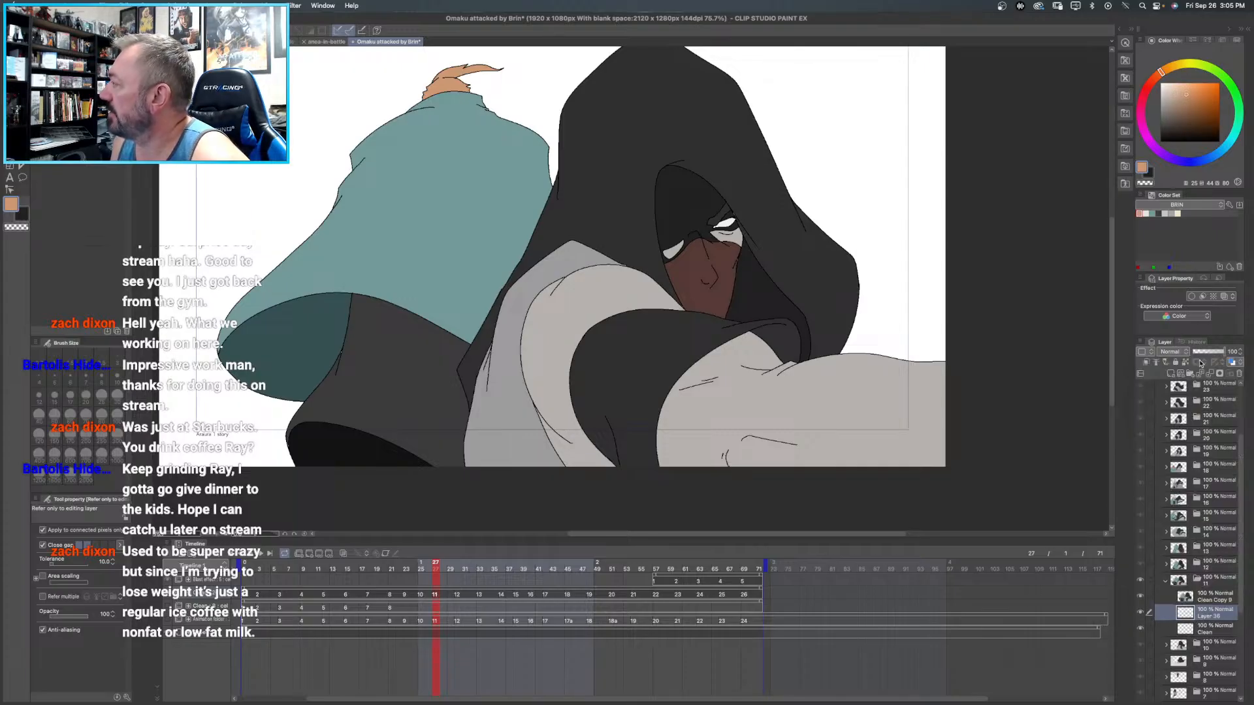
{"action": "key", "text": "p"}
{"action": "key", "text": "e"}
{"action": "key", "text": "space"}
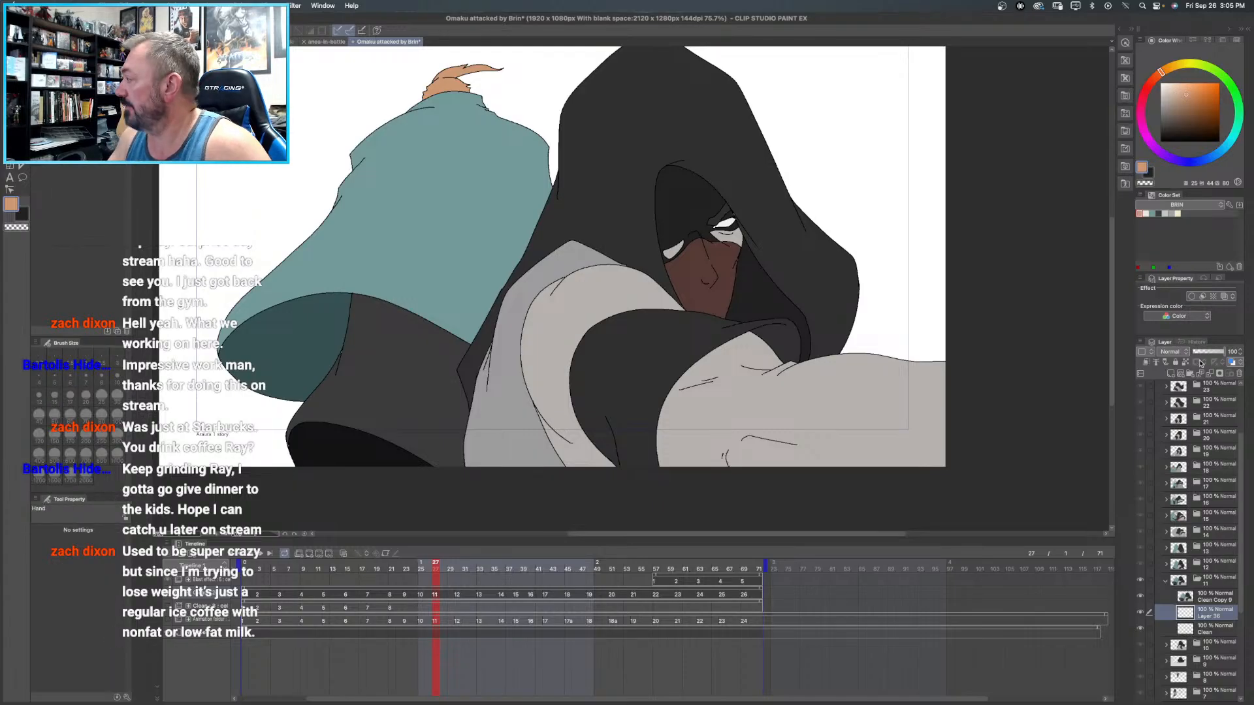
{"action": "double_click", "coordinate": [1210, 617]}
{"action": "type", "text": "linth"}
{"action": "key", "text": "Return"}
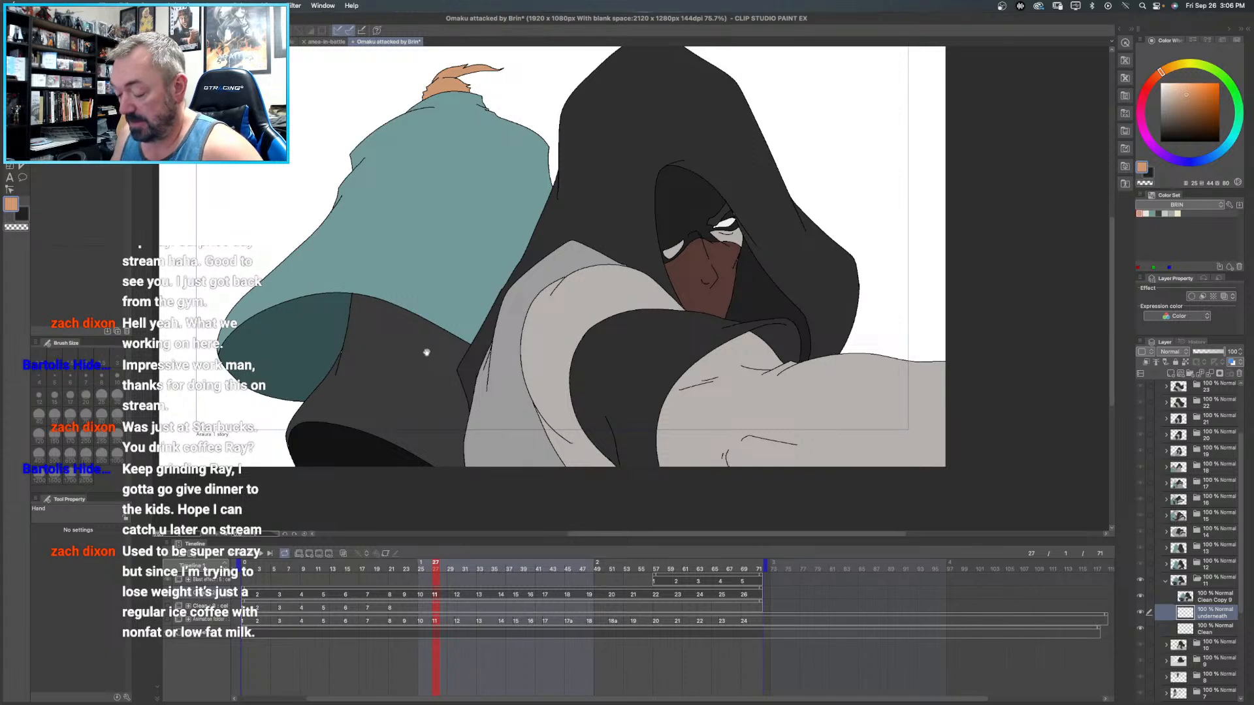
- Paint black with the size 70 pen behind the figures' fills on frame 11's underneath layer
{"action": "left_click_drag", "start_coordinate": [400, 244], "coordinate": [310, 316]}
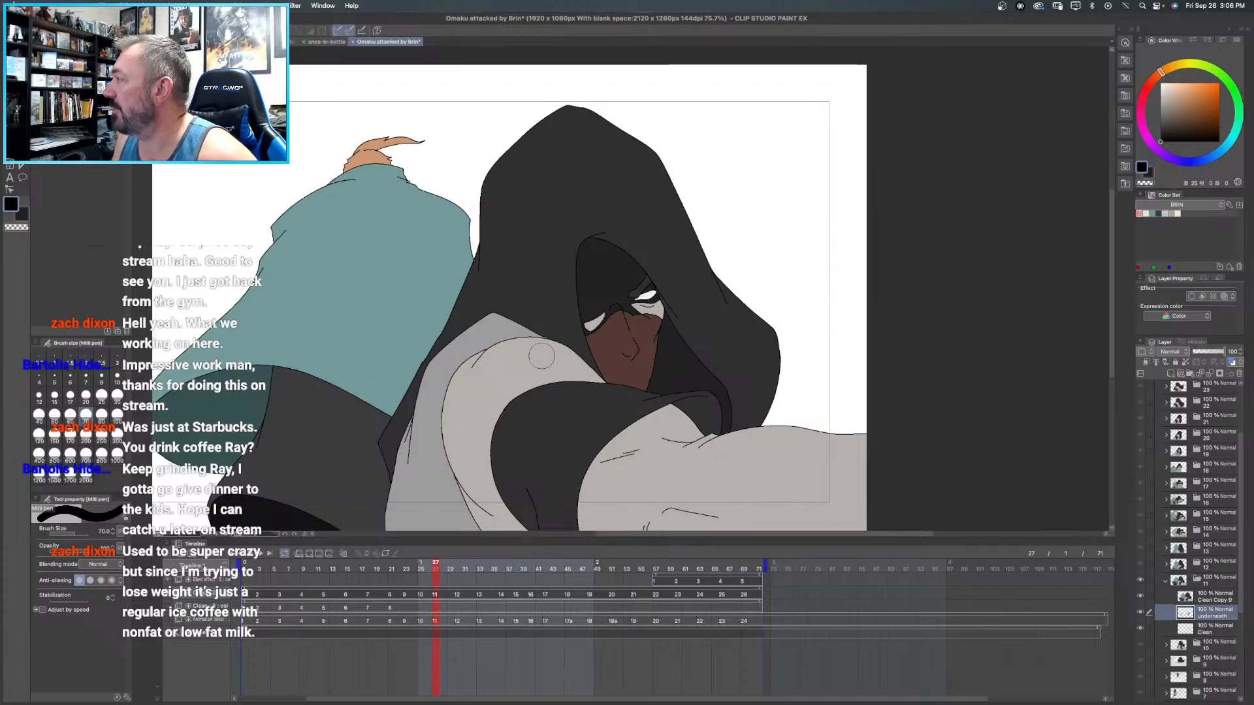
{"action": "left_click_drag", "start_coordinate": [487, 327], "coordinate": [579, 115]}
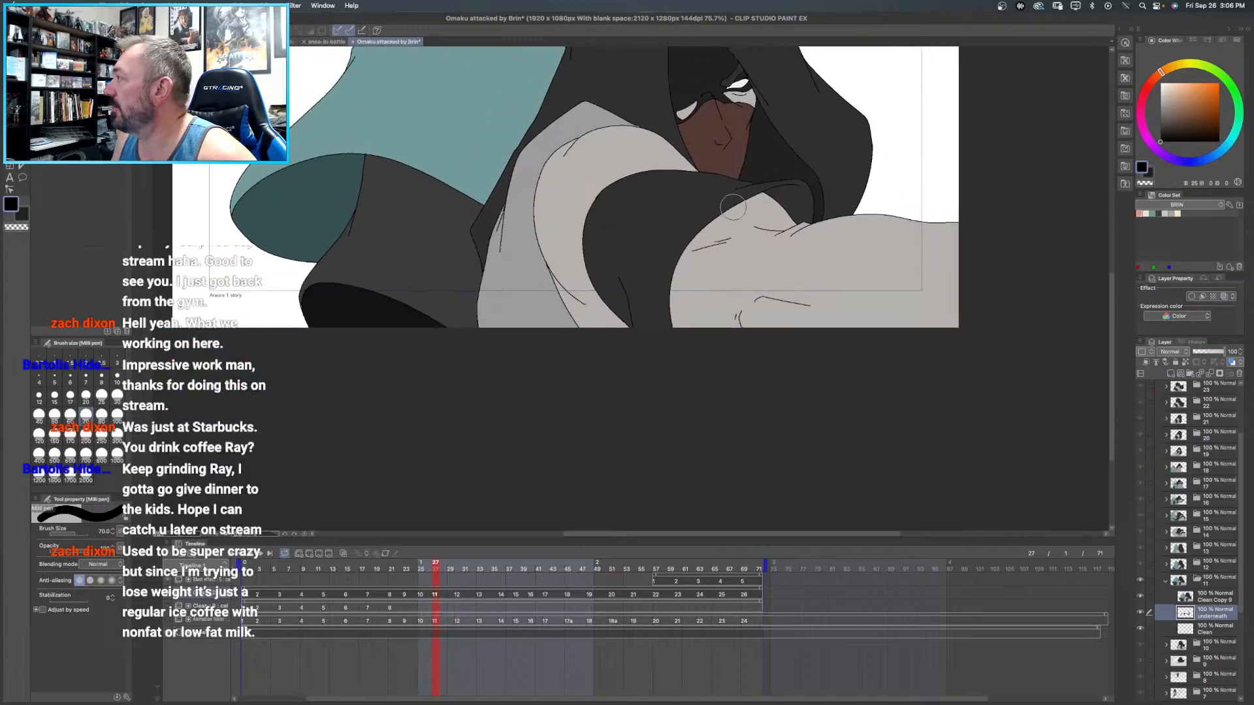
{"action": "scroll", "coordinate": [750, 212], "scroll_direction": "up", "scroll_amount": 5}
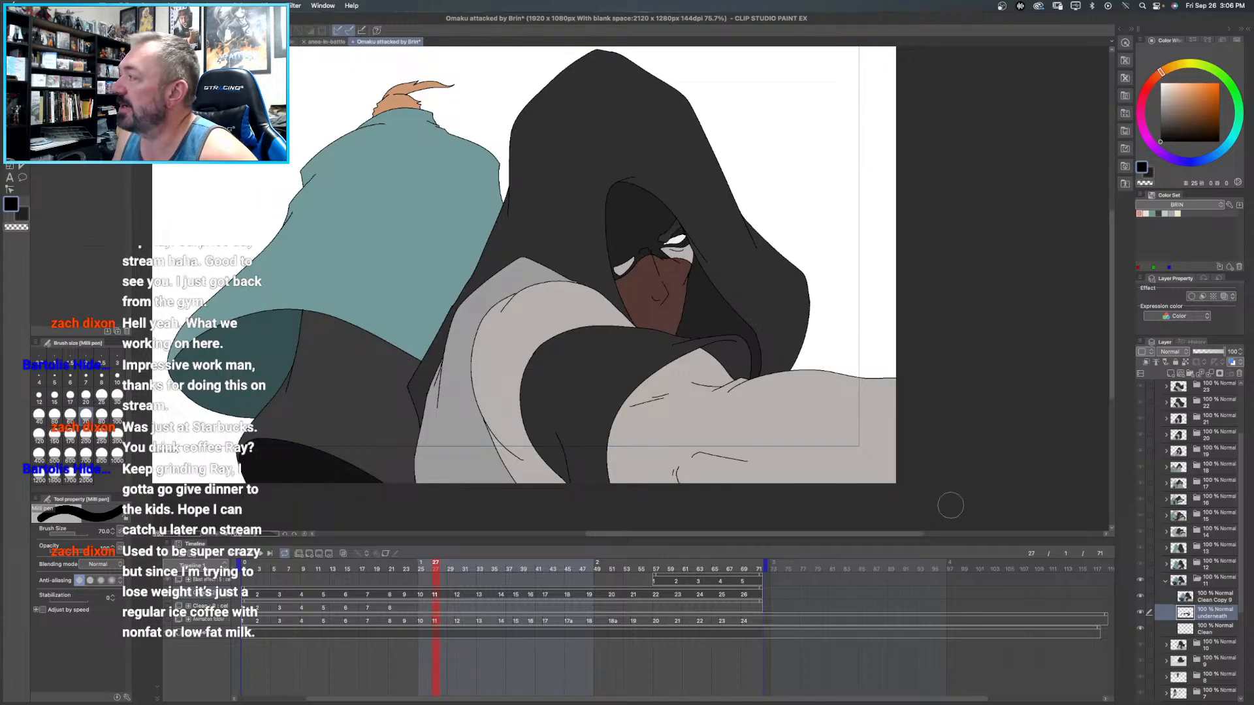
- Fill both parts of the background figure's hair with orange on frame 10's Clean Copy 8 layer
{"action": "left_click", "coordinate": [1166, 581]}
{"action": "left_click", "coordinate": [1185, 602]}
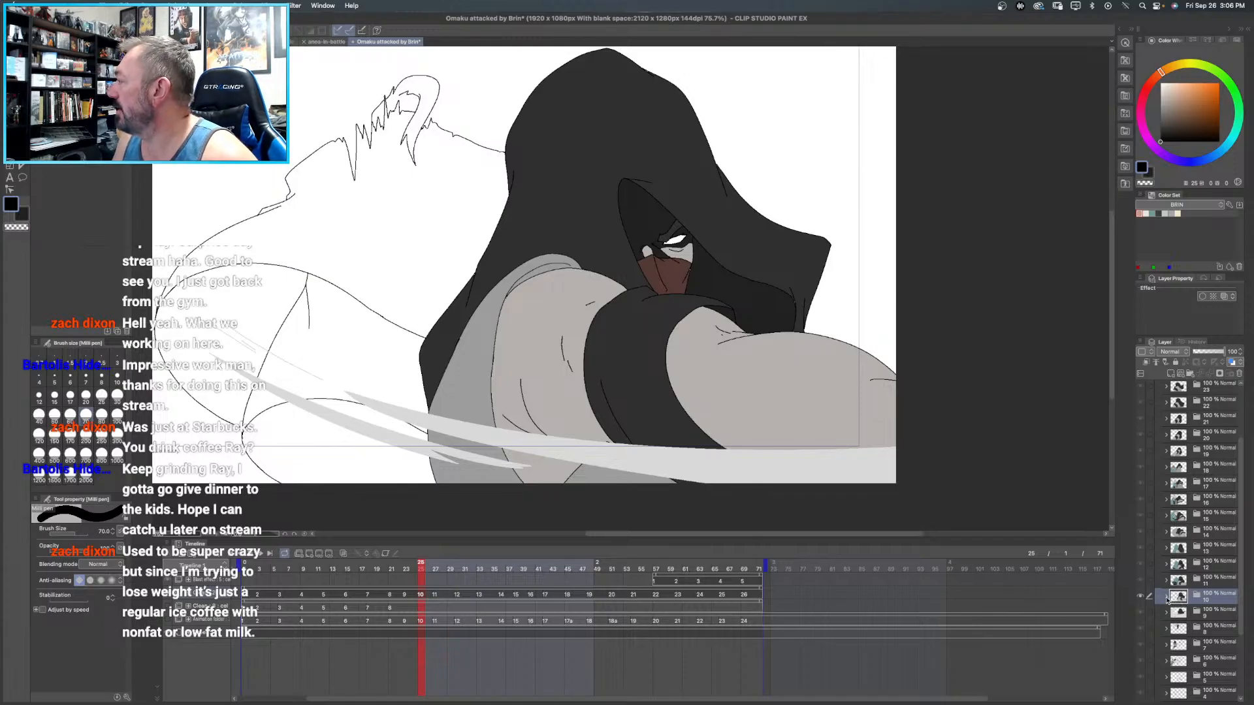
{"action": "left_click", "coordinate": [1166, 600]}
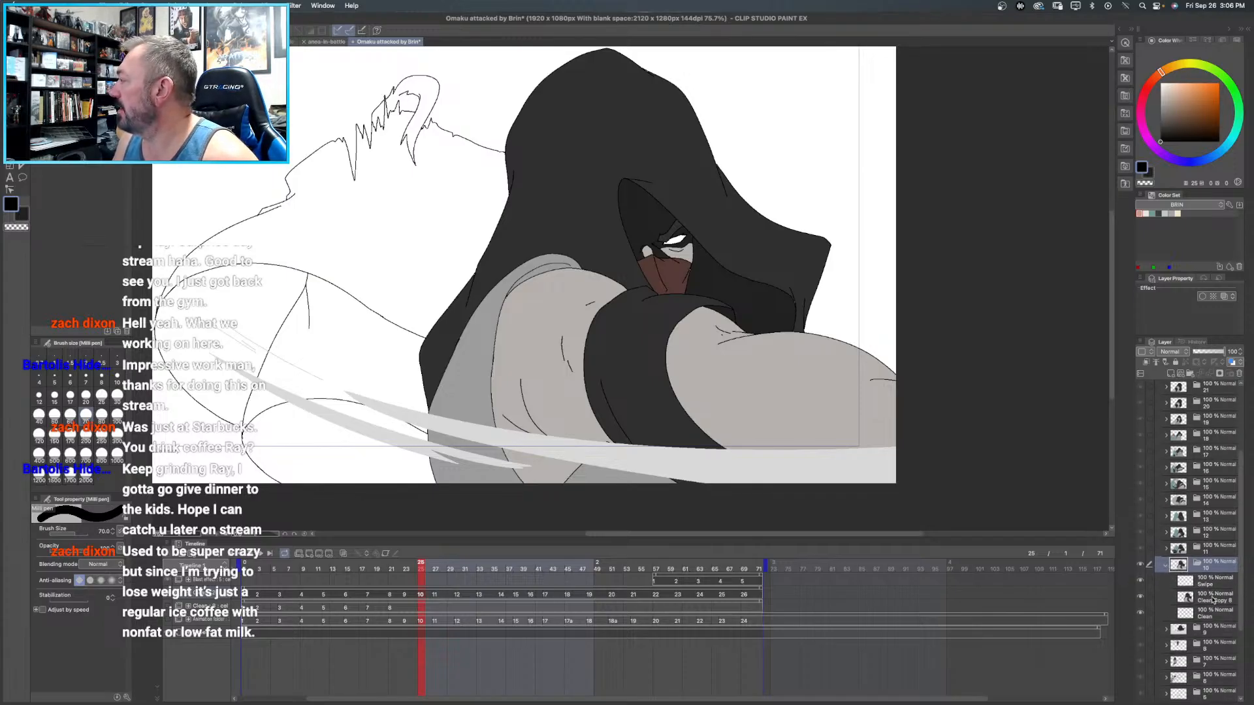
{"action": "left_click", "coordinate": [1212, 599]}
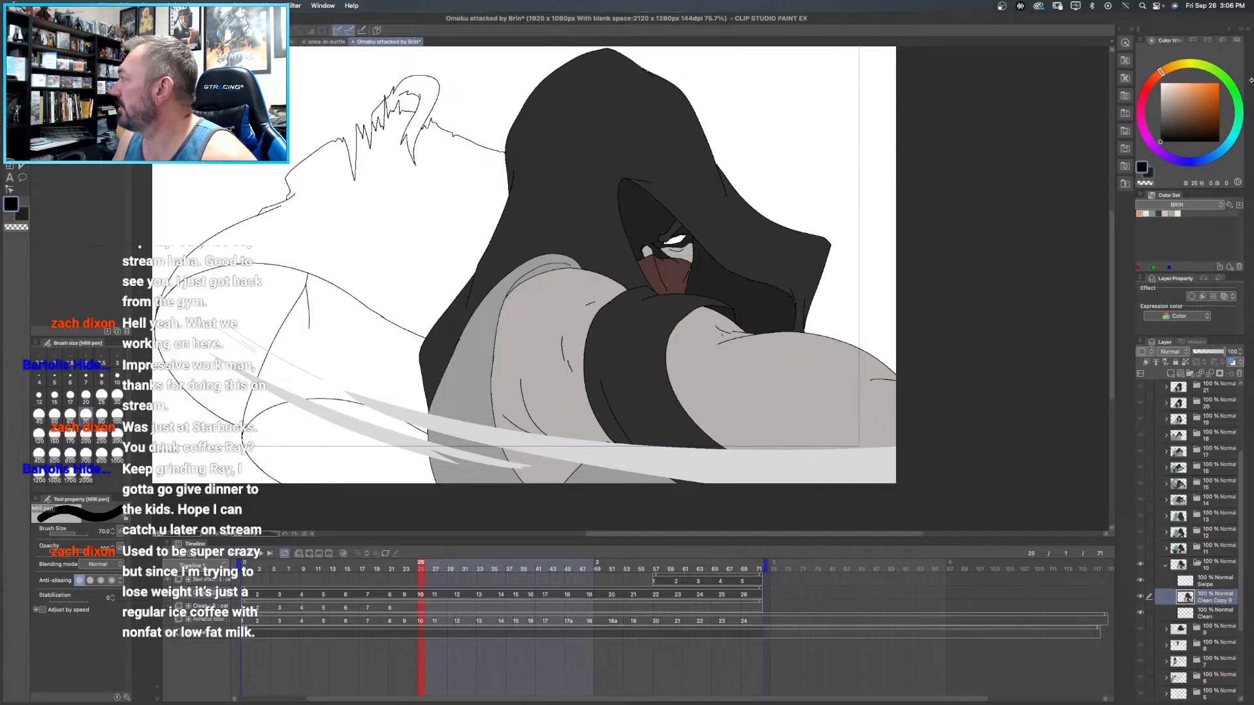
{"action": "left_click", "coordinate": [1139, 213]}
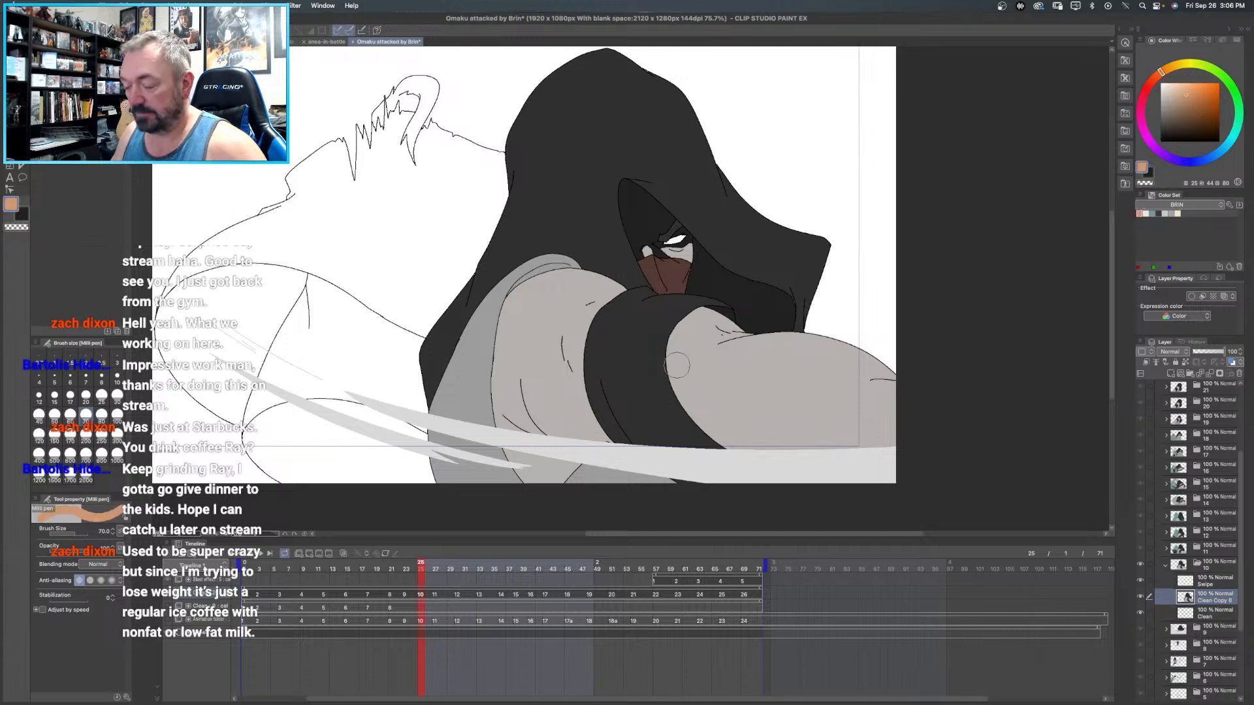
{"action": "key", "text": "g"}
{"action": "key", "text": "g"}
{"action": "left_click", "coordinate": [426, 86]}
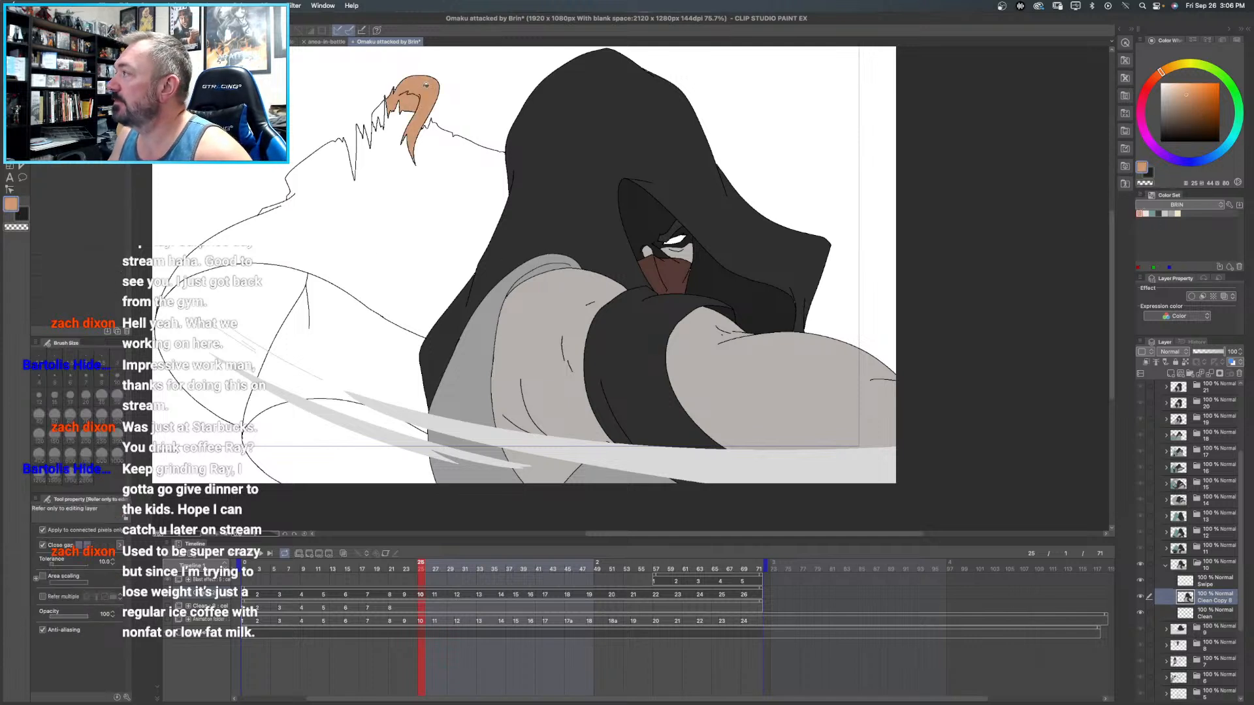
{"action": "left_click", "coordinate": [384, 102]}
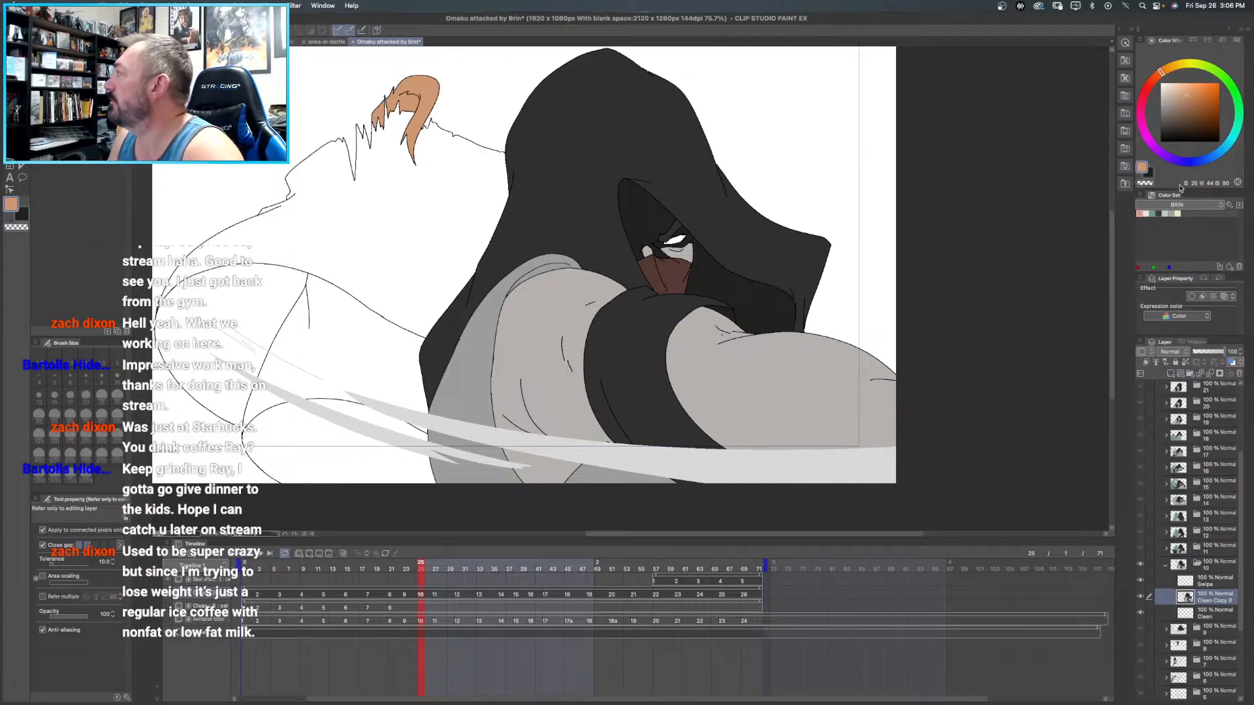
- Fill frame 10's background cloak with teal and its inner lining with the dark teal sampled from frame 11
{"action": "left_click", "coordinate": [1152, 214]}
{"action": "left_click", "coordinate": [452, 183]}
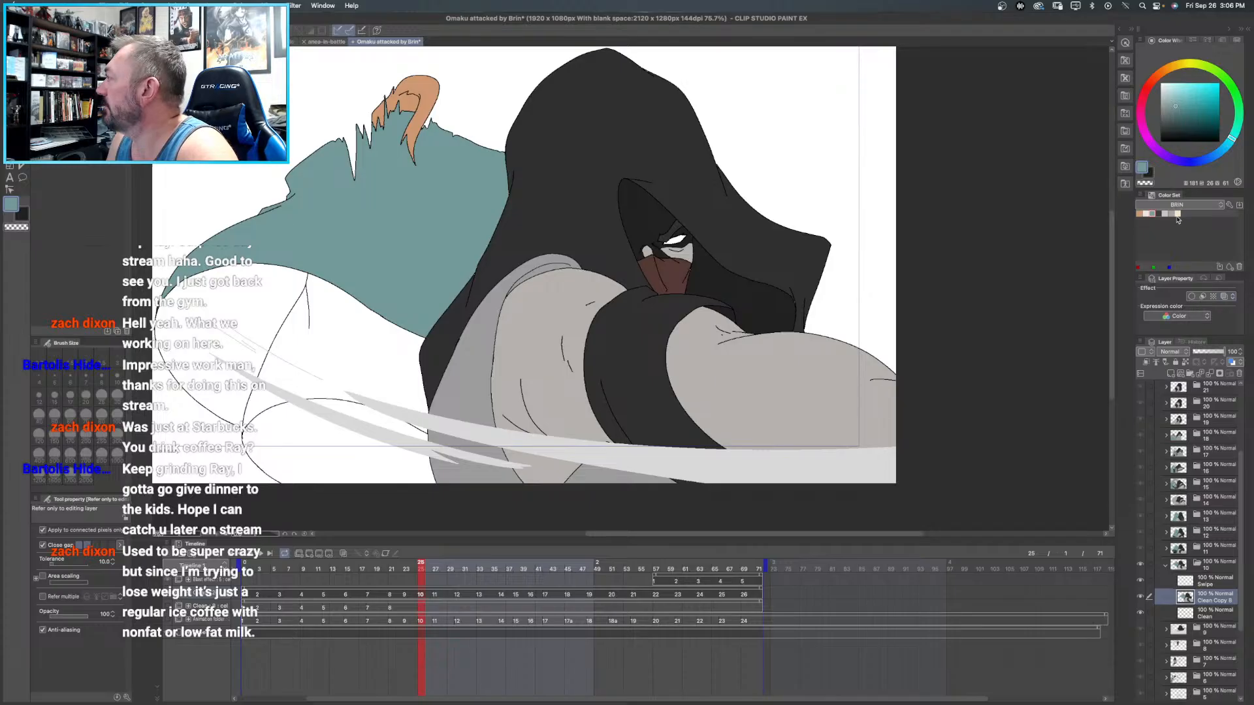
{"action": "left_click", "coordinate": [1206, 548]}
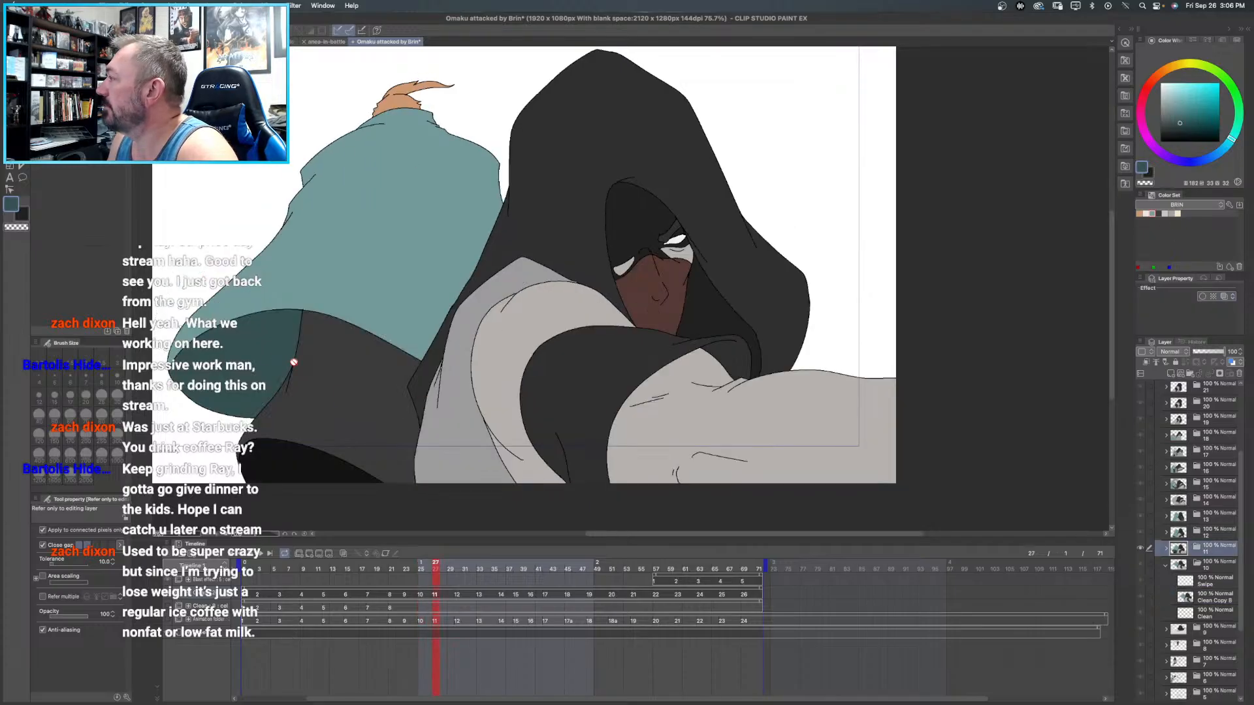
{"action": "left_click", "coordinate": [1214, 583]}
{"action": "left_click", "coordinate": [1213, 597]}
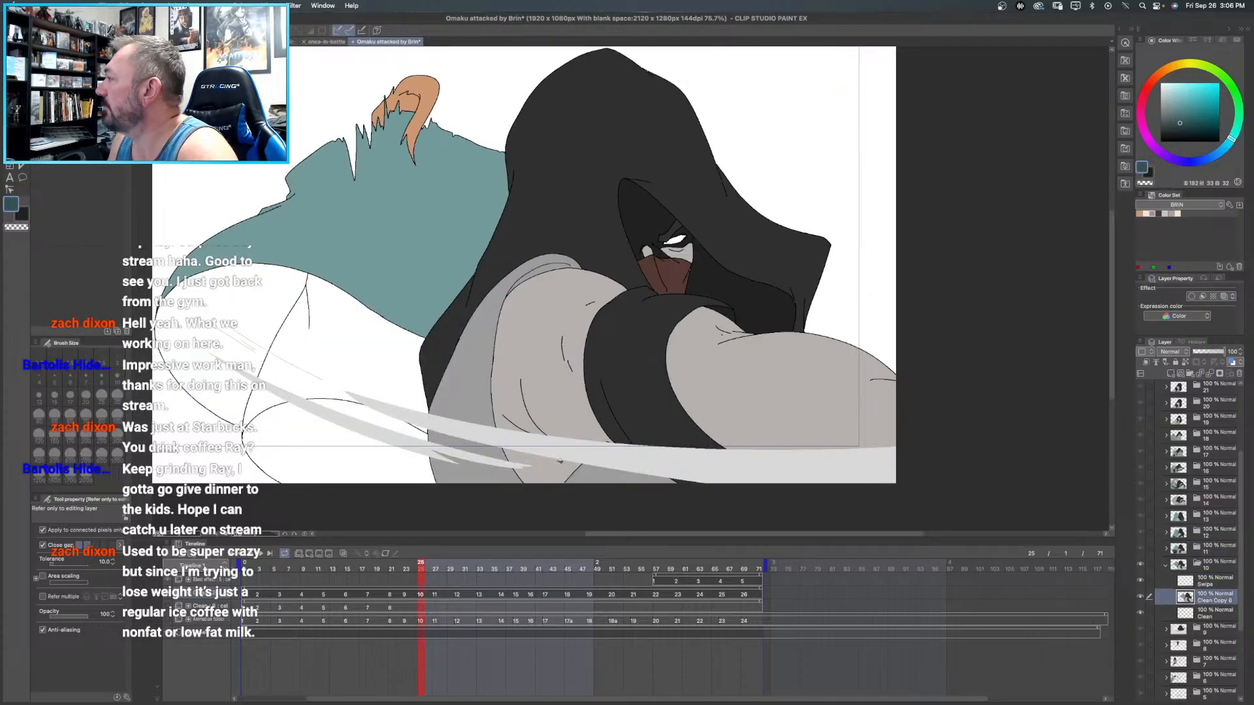
{"action": "left_click", "coordinate": [260, 310]}
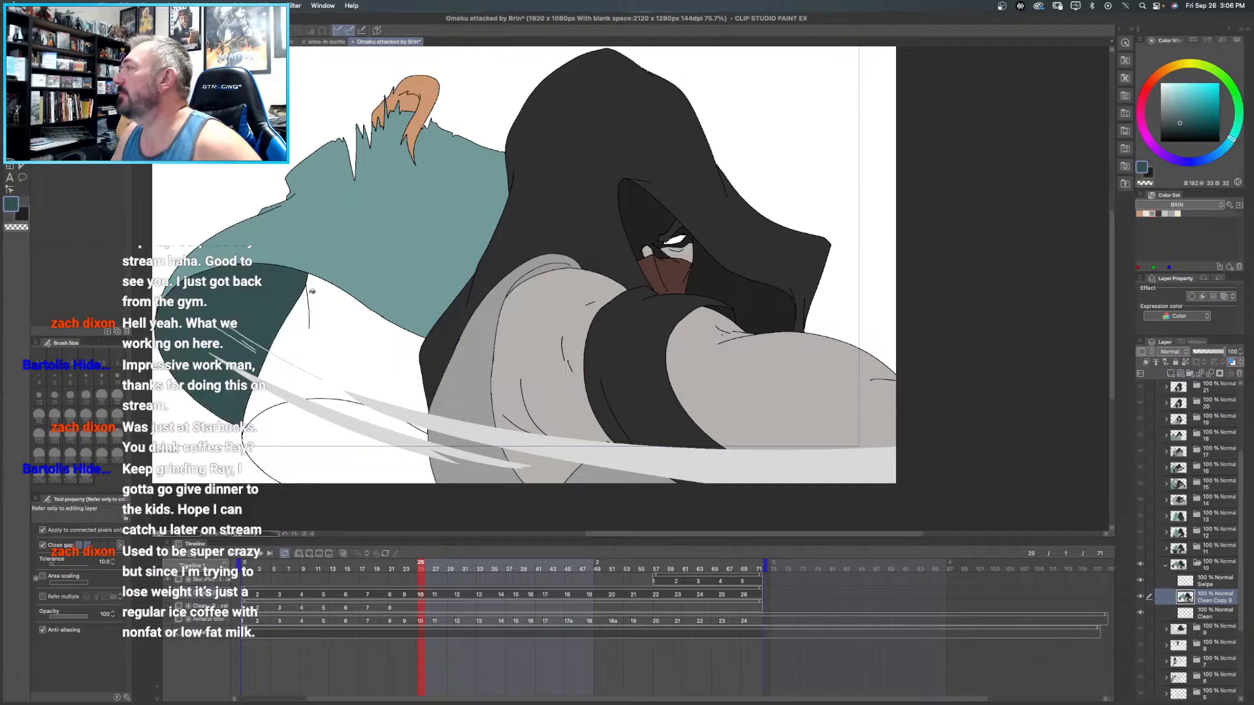
- Fill the area beneath frame 10's background cloak with dark grey and the shape below it with near-black sampled from frame 11
{"action": "scroll", "coordinate": [311, 269], "scroll_direction": "down", "scroll_amount": 2}
{"action": "scroll", "coordinate": [311, 269], "scroll_direction": "down", "scroll_amount": 3}
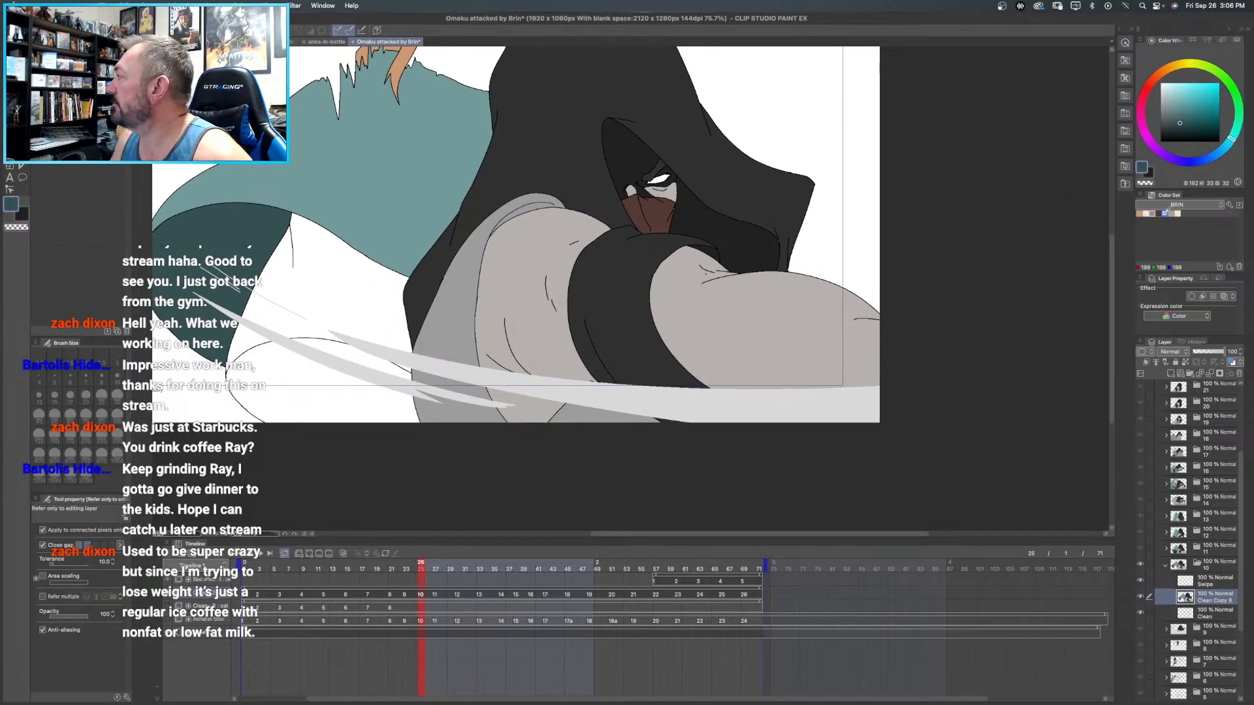
{"action": "left_click", "coordinate": [1159, 214]}
{"action": "left_click", "coordinate": [323, 272]}
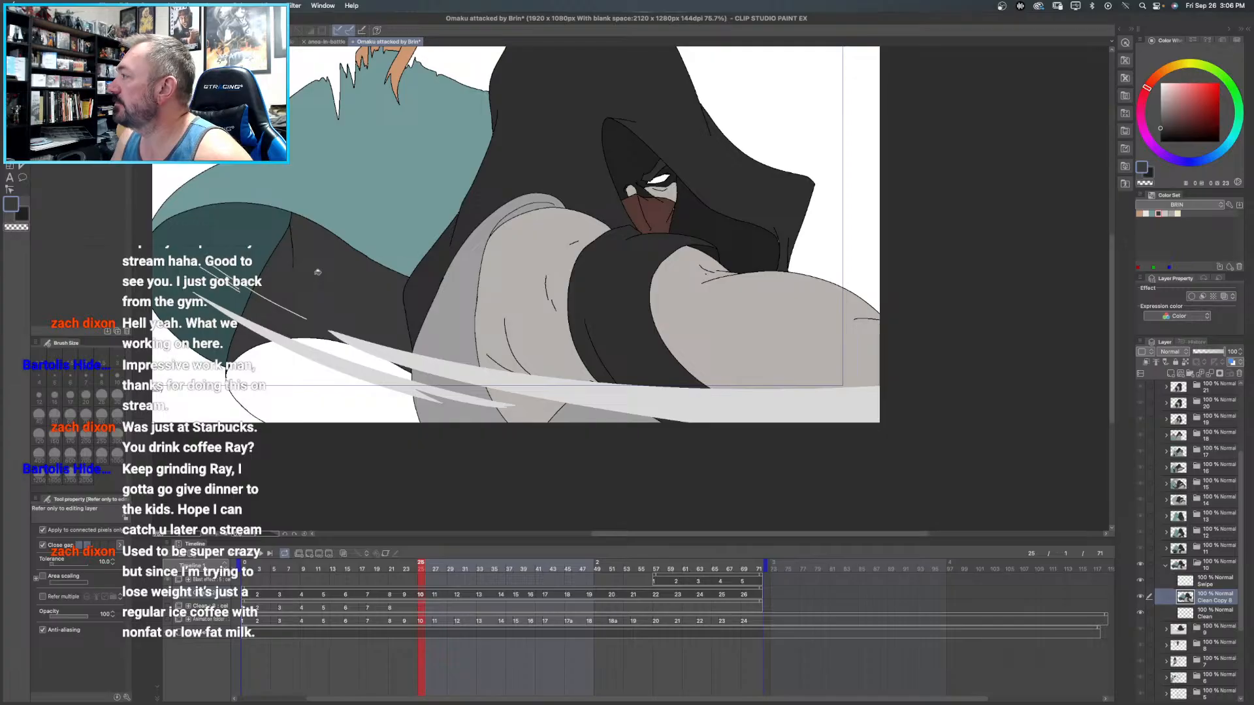
{"action": "left_click", "coordinate": [1208, 553]}
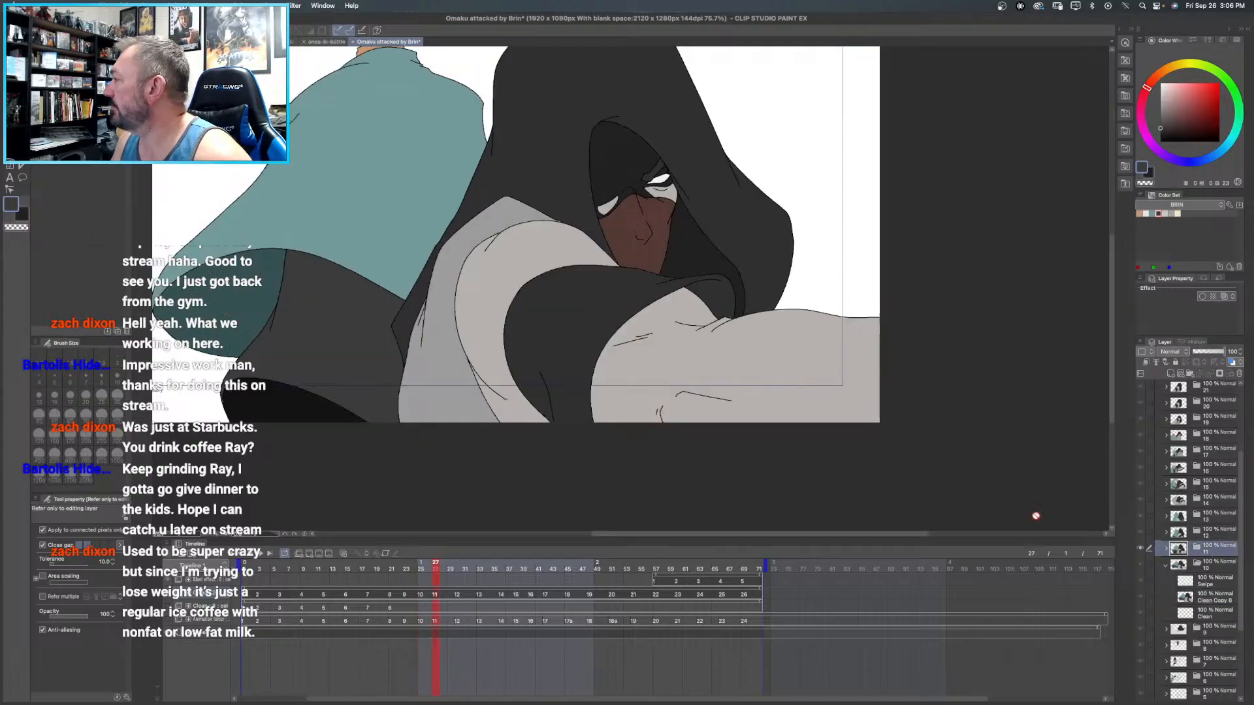
{"action": "right_click", "coordinate": [253, 409]}
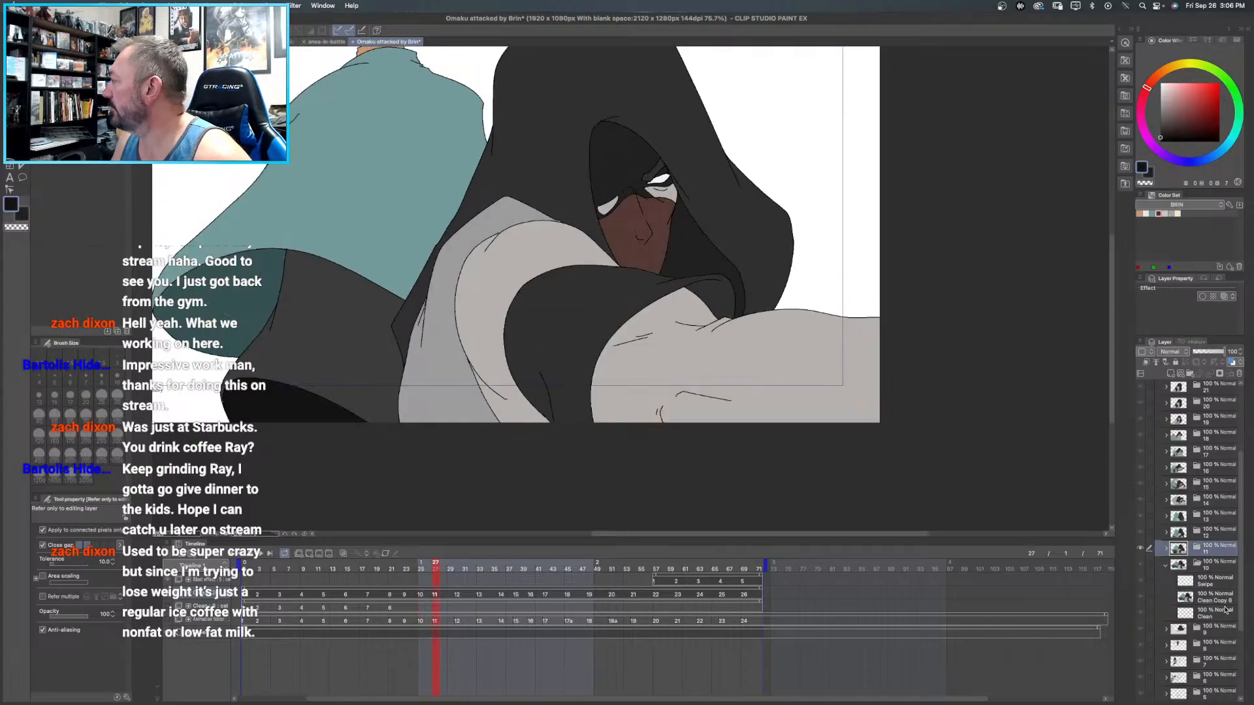
{"action": "left_click", "coordinate": [1211, 599]}
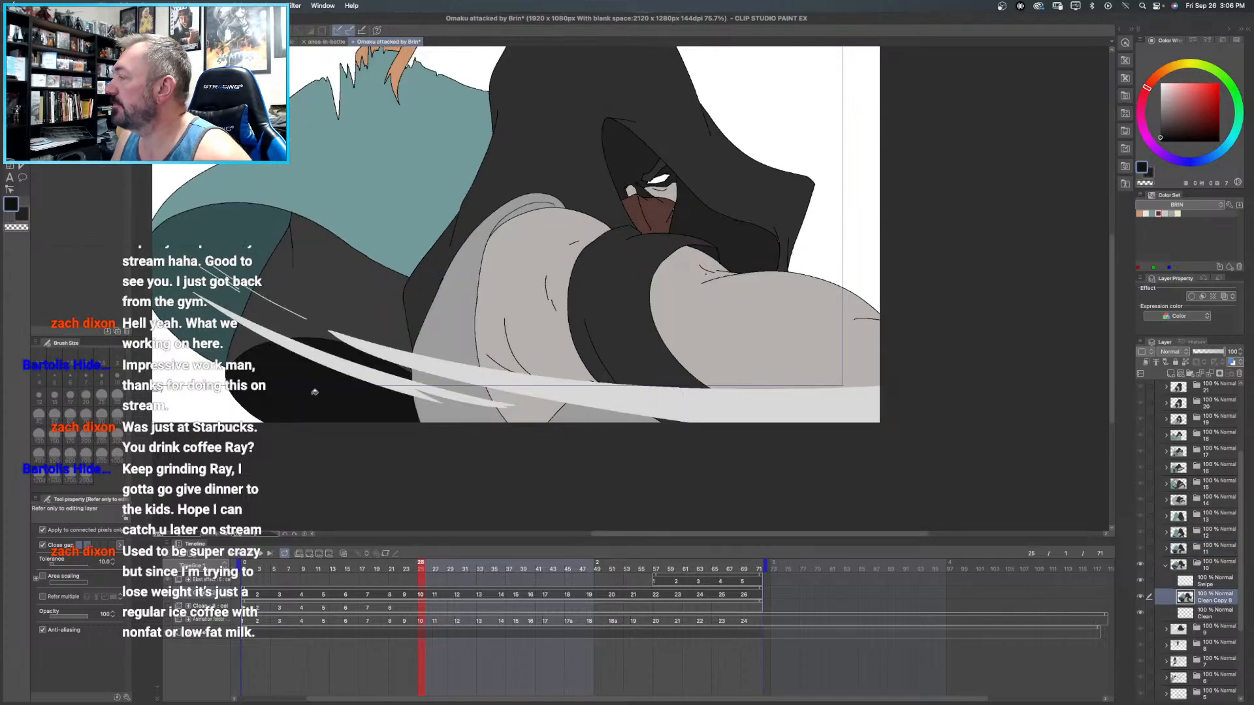
- Add a raster layer directly above frame 10's Clean layer and name it "underneath"
{"action": "left_click_drag", "start_coordinate": [332, 297], "coordinate": [305, 326]}
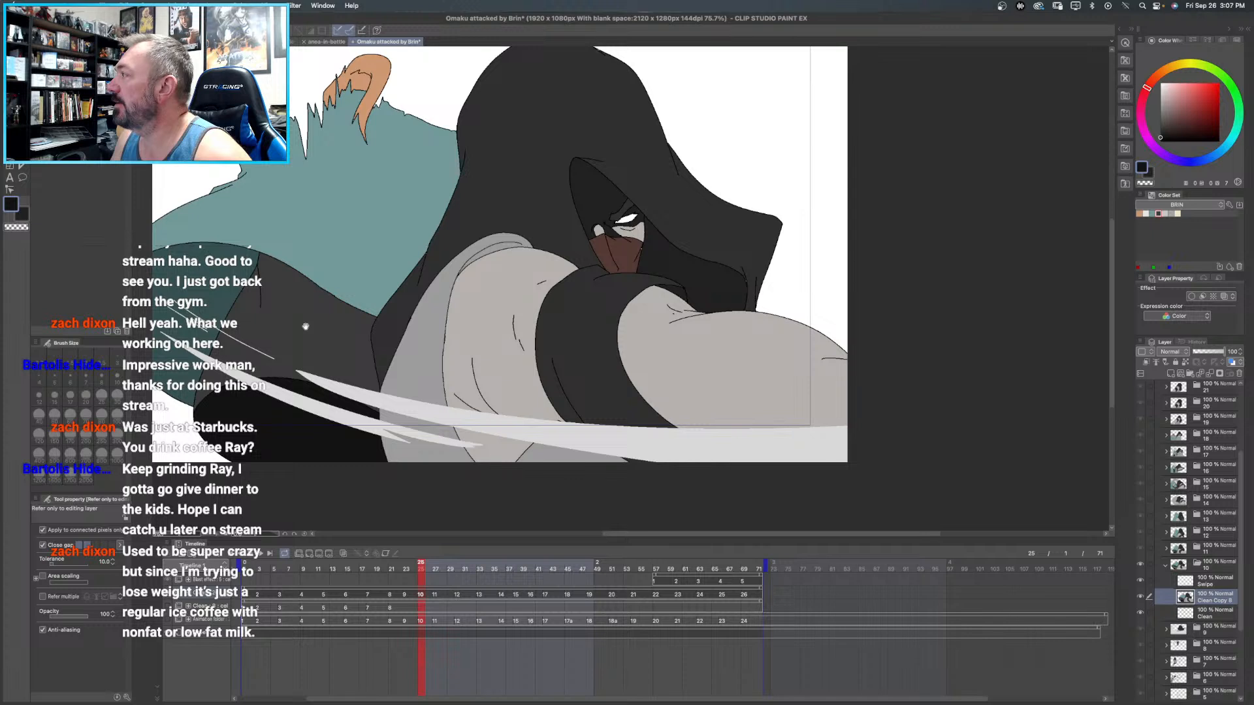
{"action": "right_click", "coordinate": [1207, 615]}
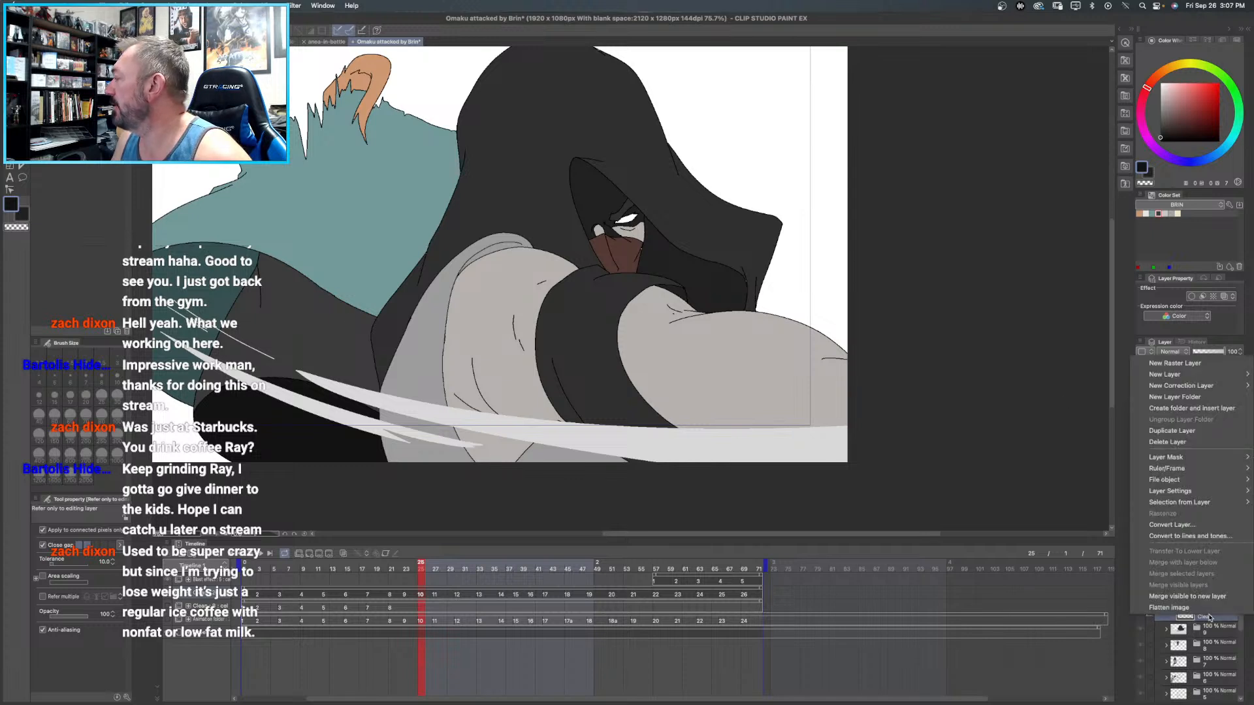
{"action": "left_click", "coordinate": [1198, 366]}
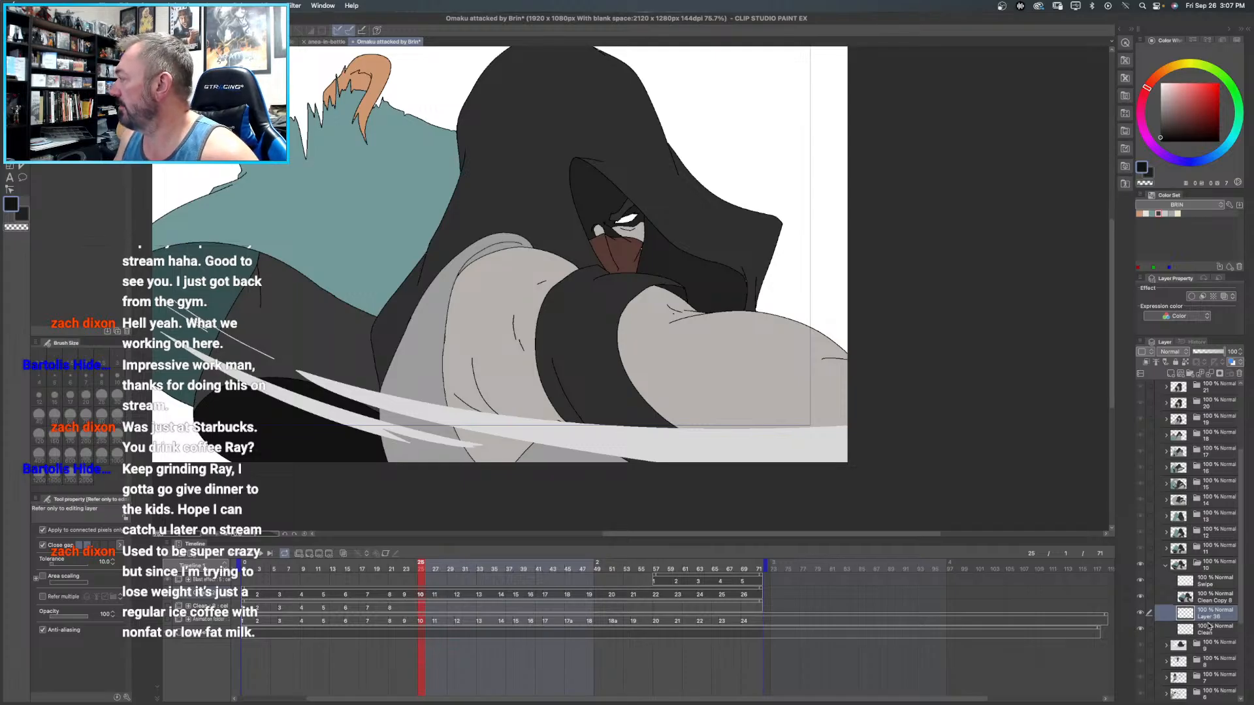
{"action": "double_click", "coordinate": [1208, 615]}
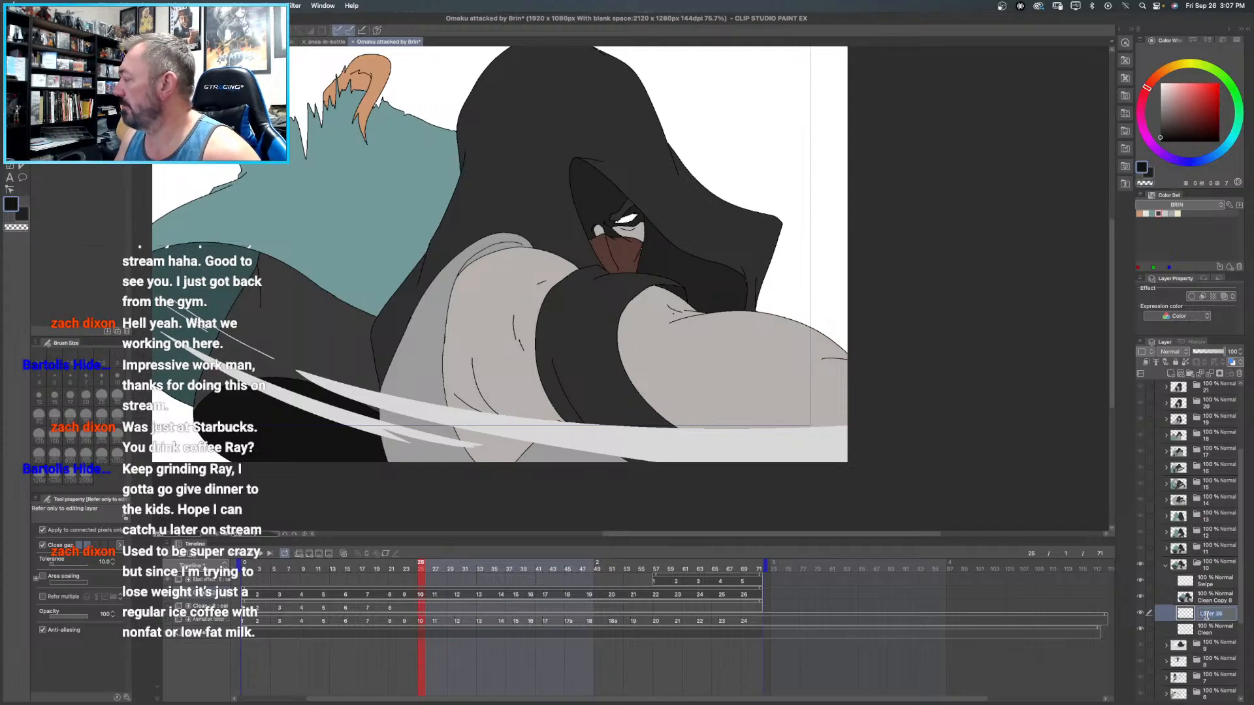
{"action": "type", "text": "underneath"}
{"action": "key", "text": "Return"}
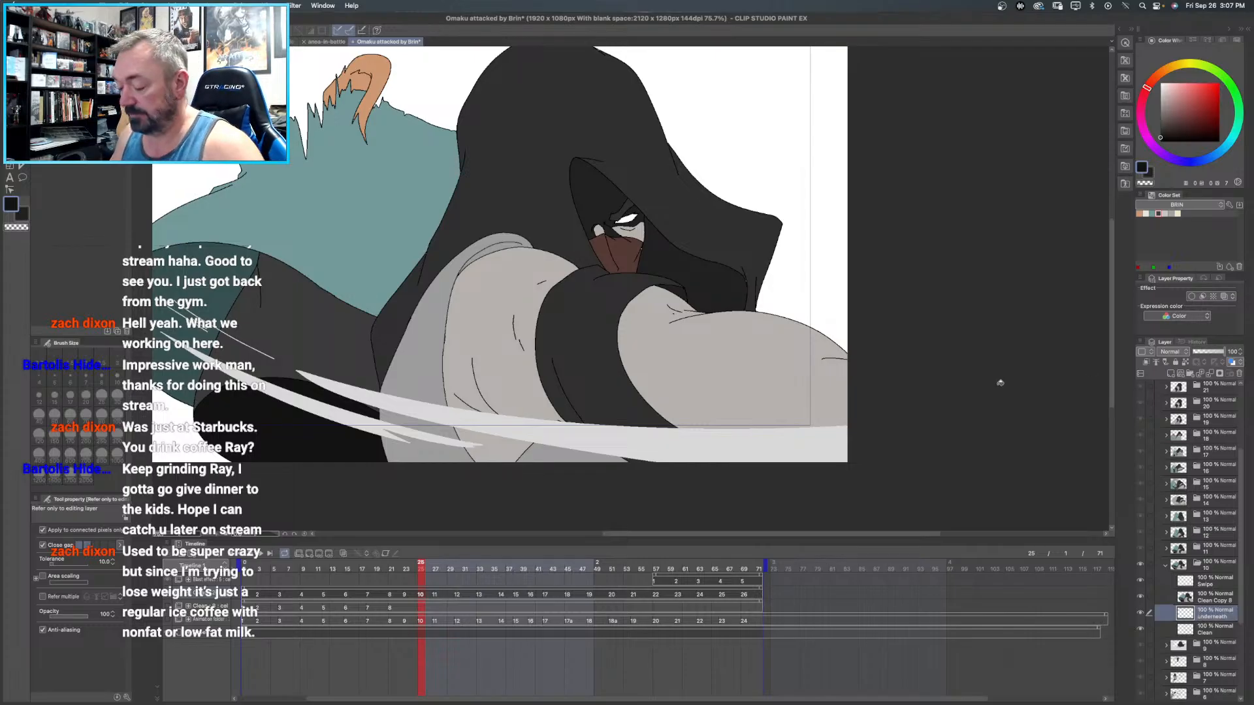
- Paint black with the size 70 pen behind the hooded figure's eye area on frame 10's underneath layer
{"action": "key", "text": "p"}
{"action": "left_click", "coordinate": [1160, 141]}
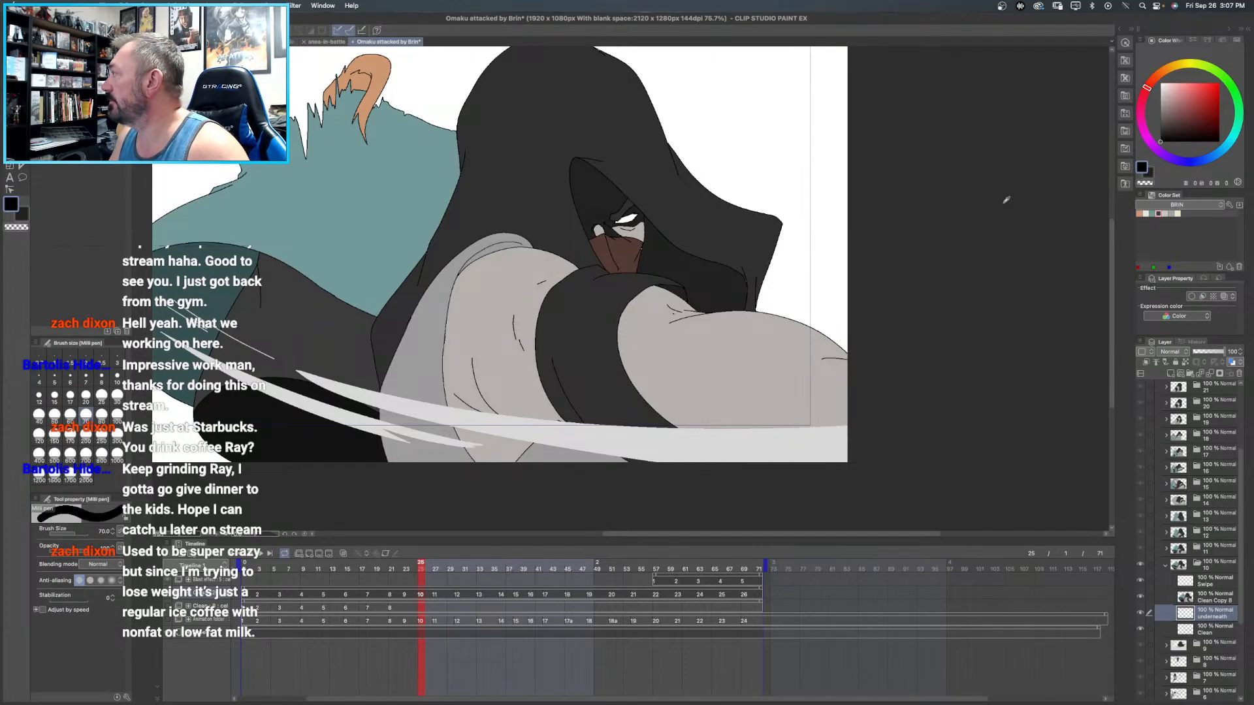
{"action": "left_click_drag", "start_coordinate": [643, 222], "coordinate": [597, 218]}
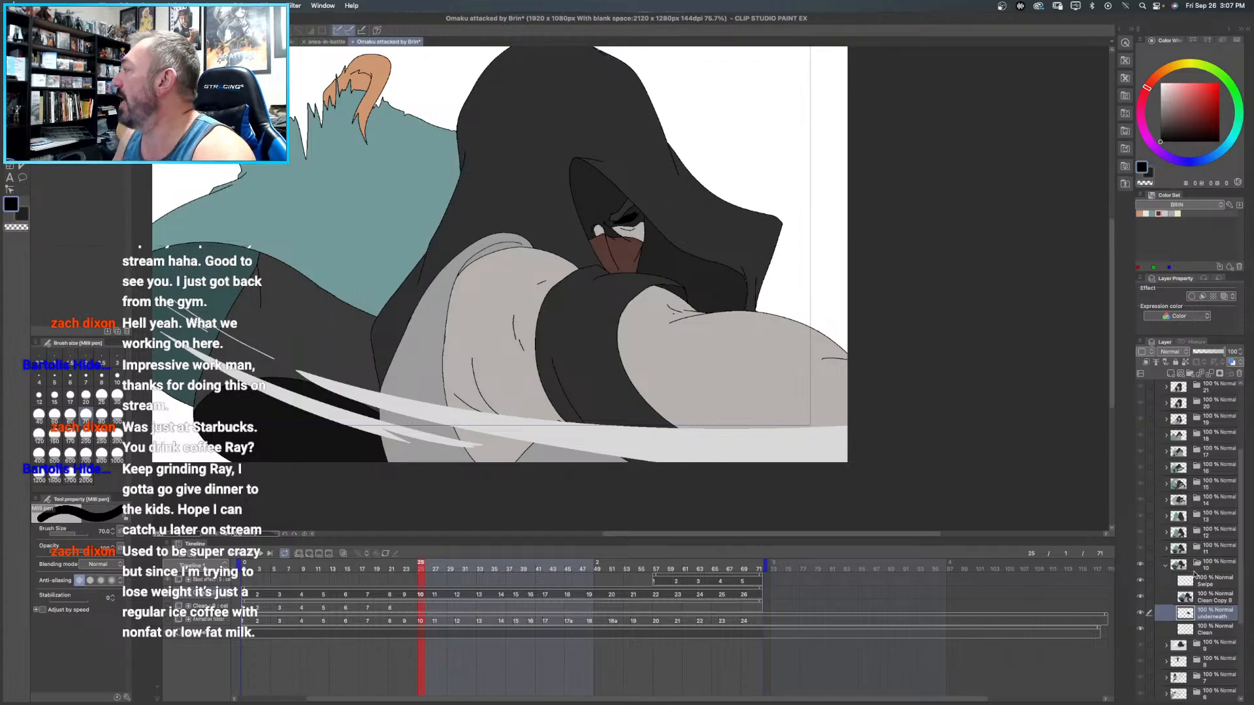
- Fill the hooded figure's eye on frame 10's Clean Copy layer with white from the OMAKU color set
{"action": "left_click", "coordinate": [1216, 598]}
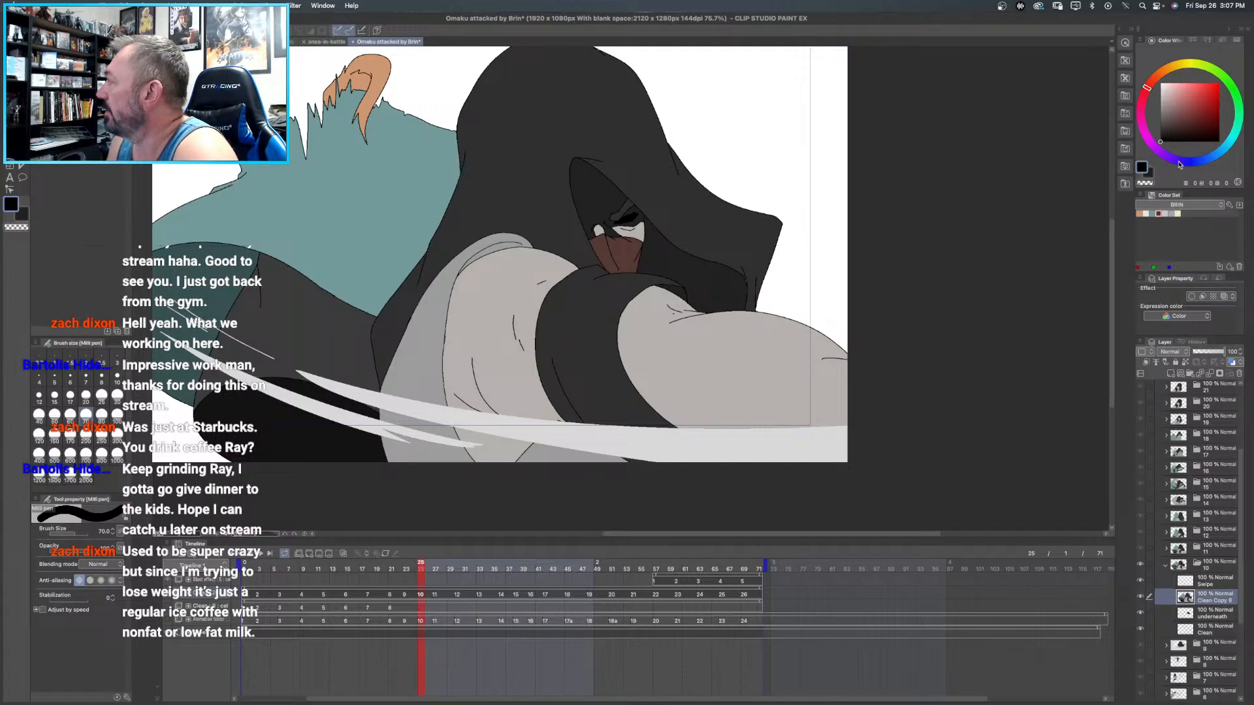
{"action": "left_click", "coordinate": [1194, 203]}
{"action": "left_click", "coordinate": [1166, 225]}
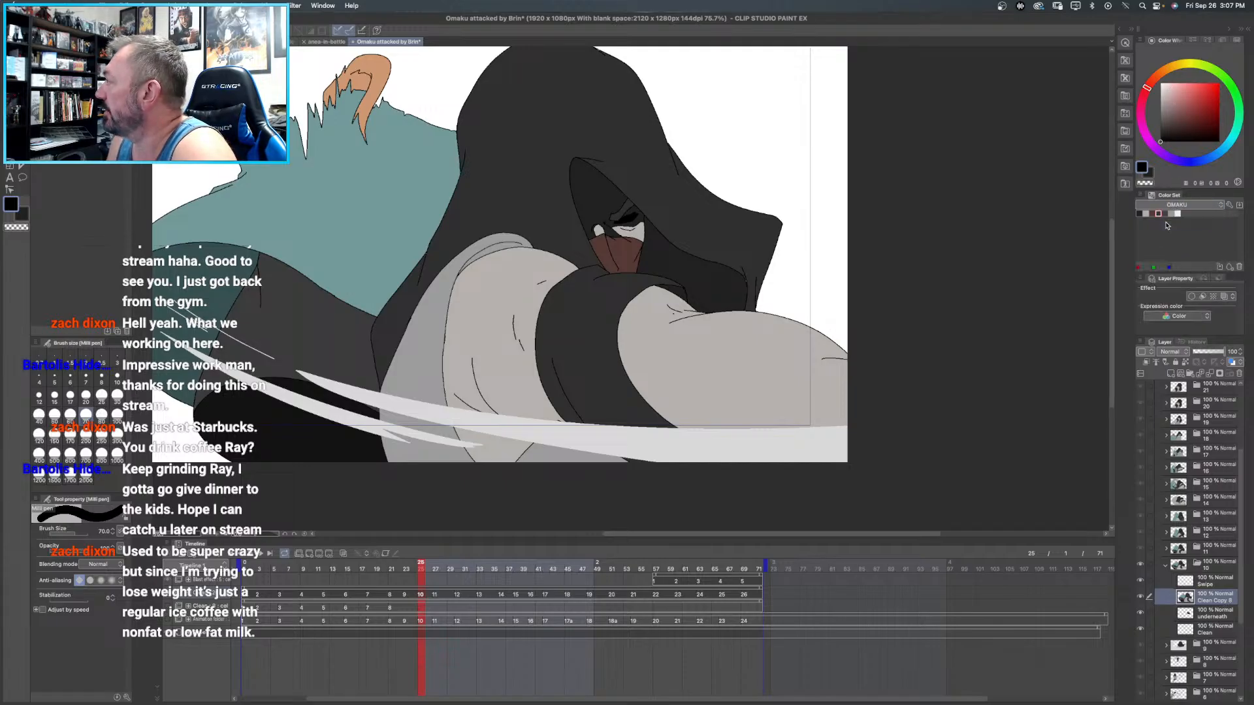
{"action": "left_click", "coordinate": [1178, 213]}
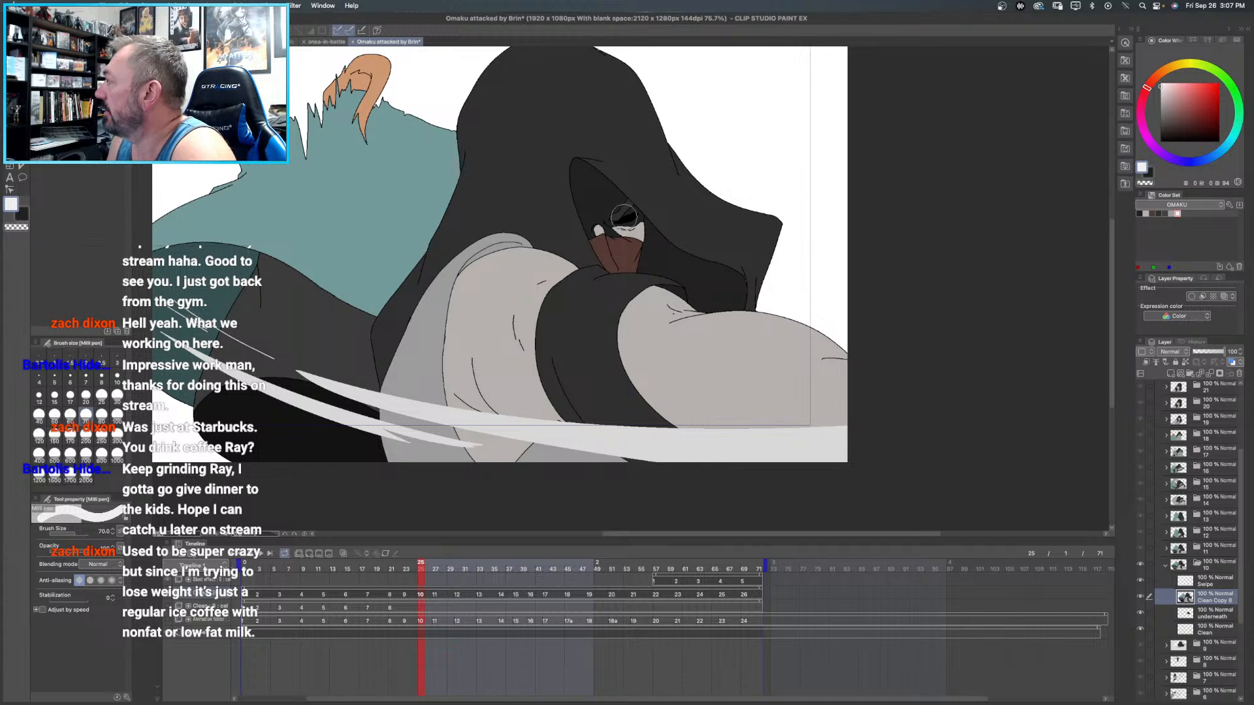
{"action": "key", "text": "g"}
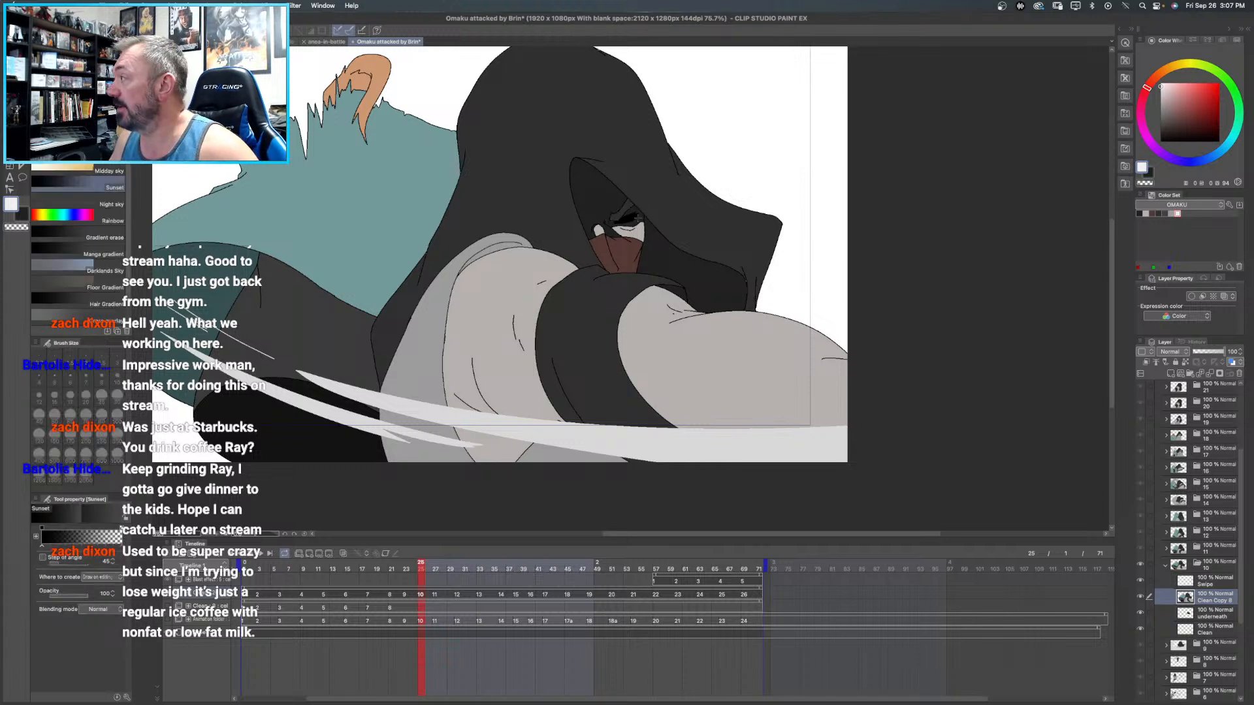
{"action": "key", "text": "g"}
{"action": "left_click", "coordinate": [632, 214]}
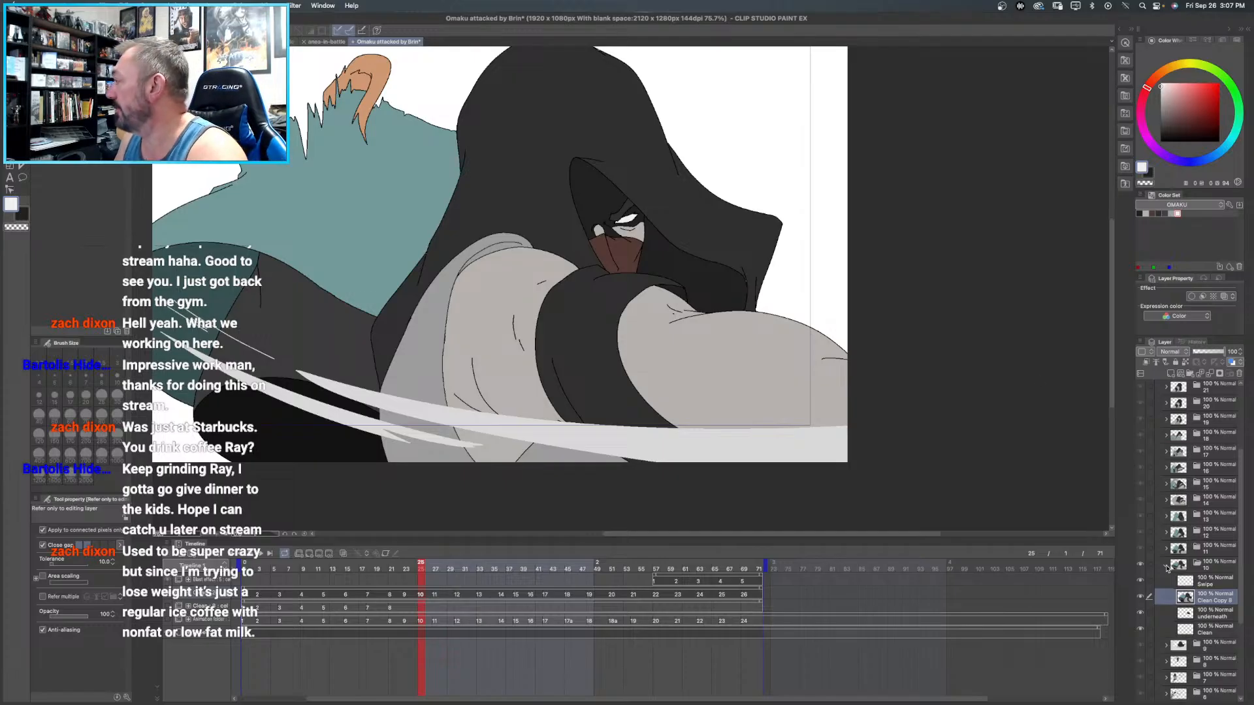
{"action": "left_click", "coordinate": [1167, 567]}
- Touch up the area behind the hooded figure's eye on frame 11's underneath layer with the black size 70 pen
{"action": "left_click", "coordinate": [1173, 551]}
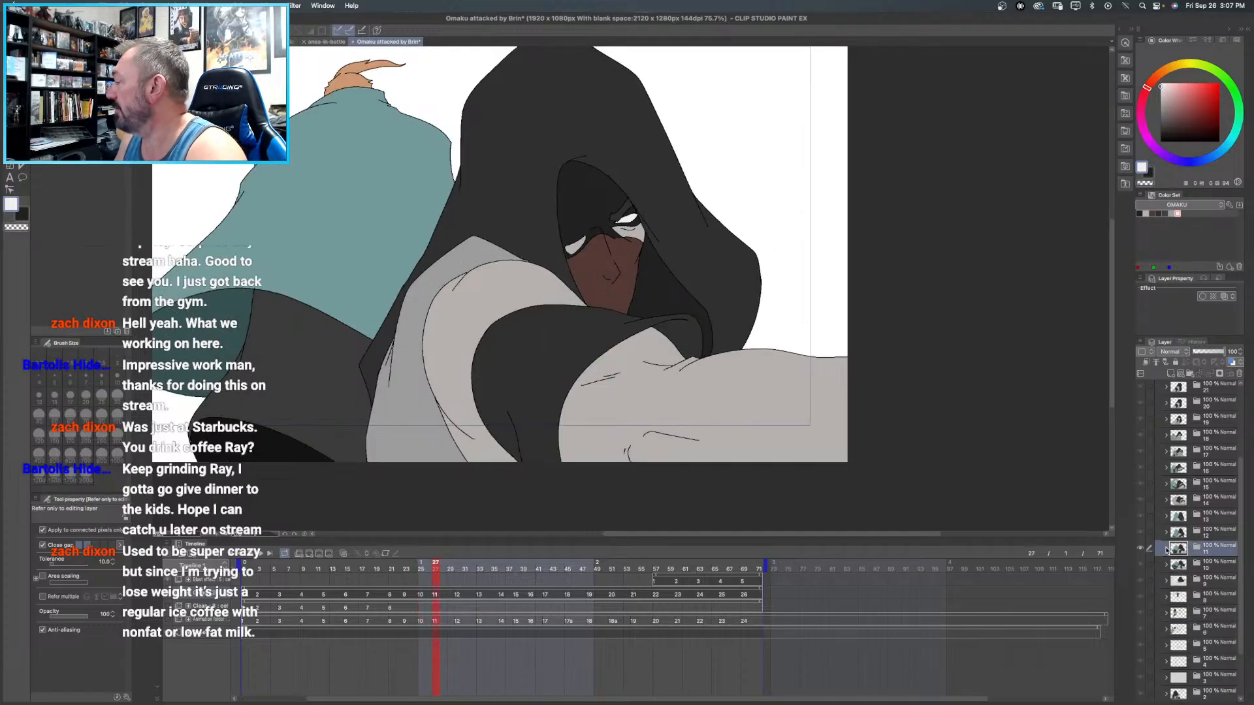
{"action": "left_click", "coordinate": [1166, 549]}
{"action": "left_click", "coordinate": [1217, 585]}
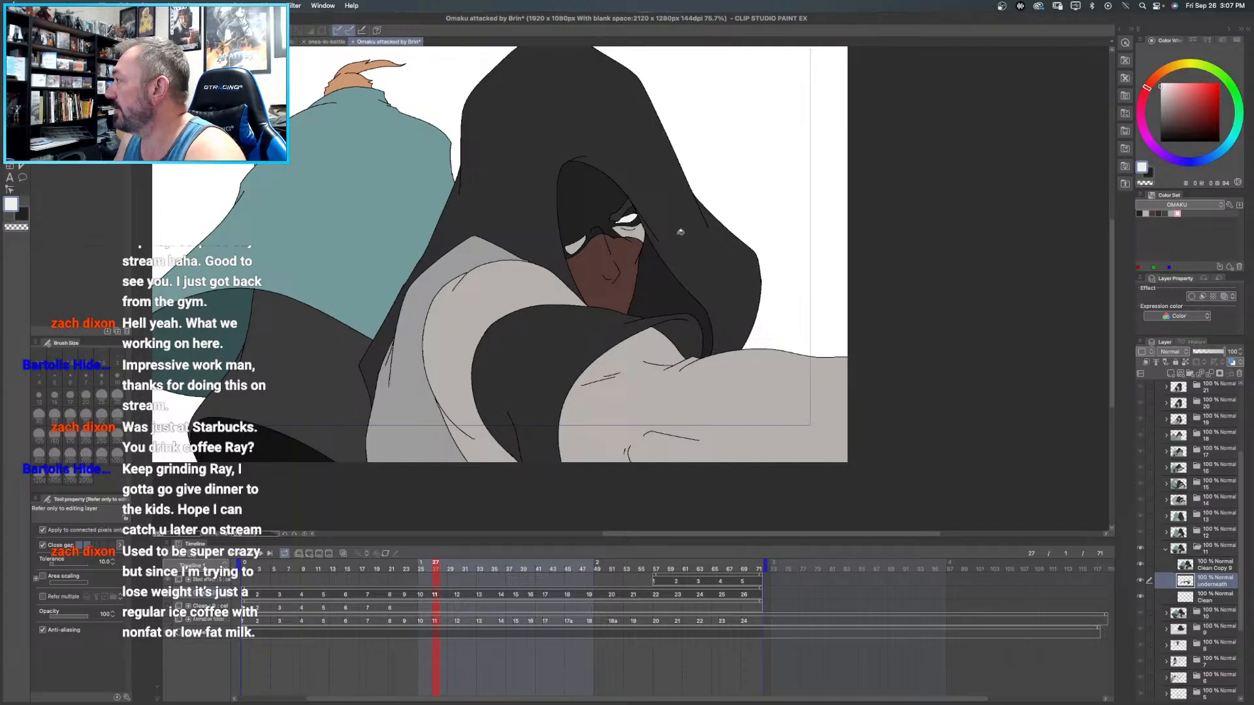
{"action": "key", "text": "p"}
{"action": "key", "text": "x"}
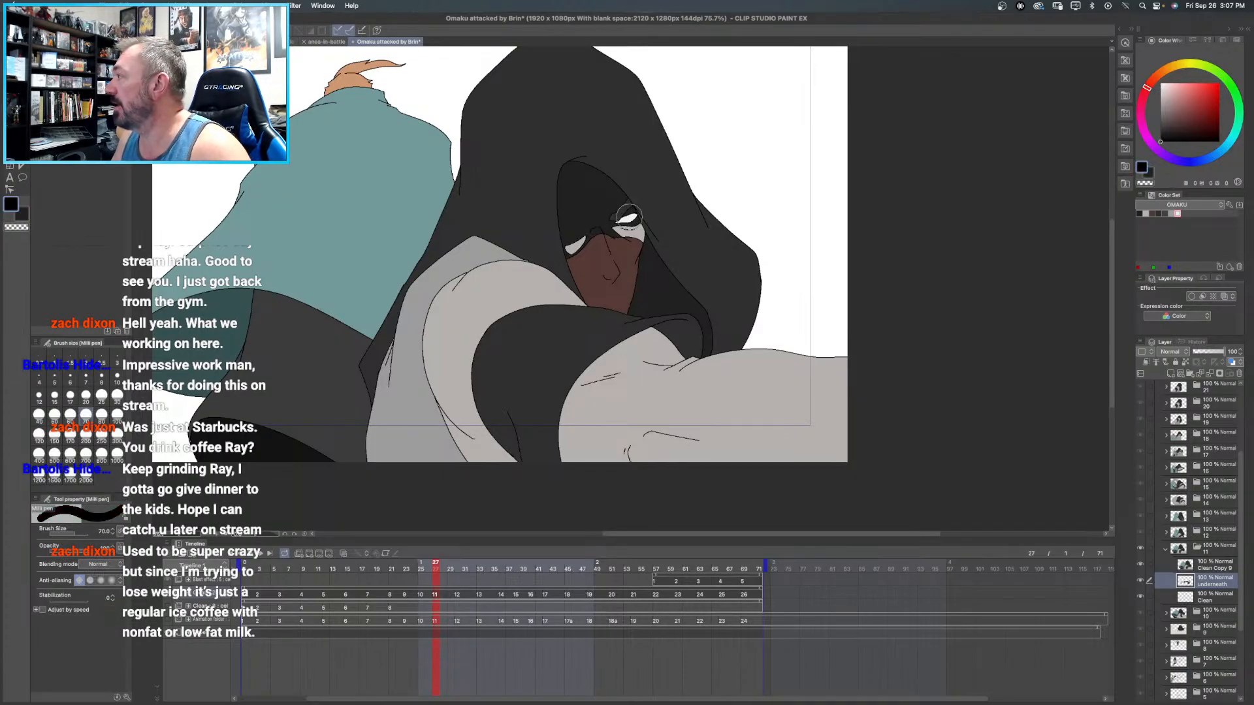
{"action": "left_click", "coordinate": [1166, 551]}
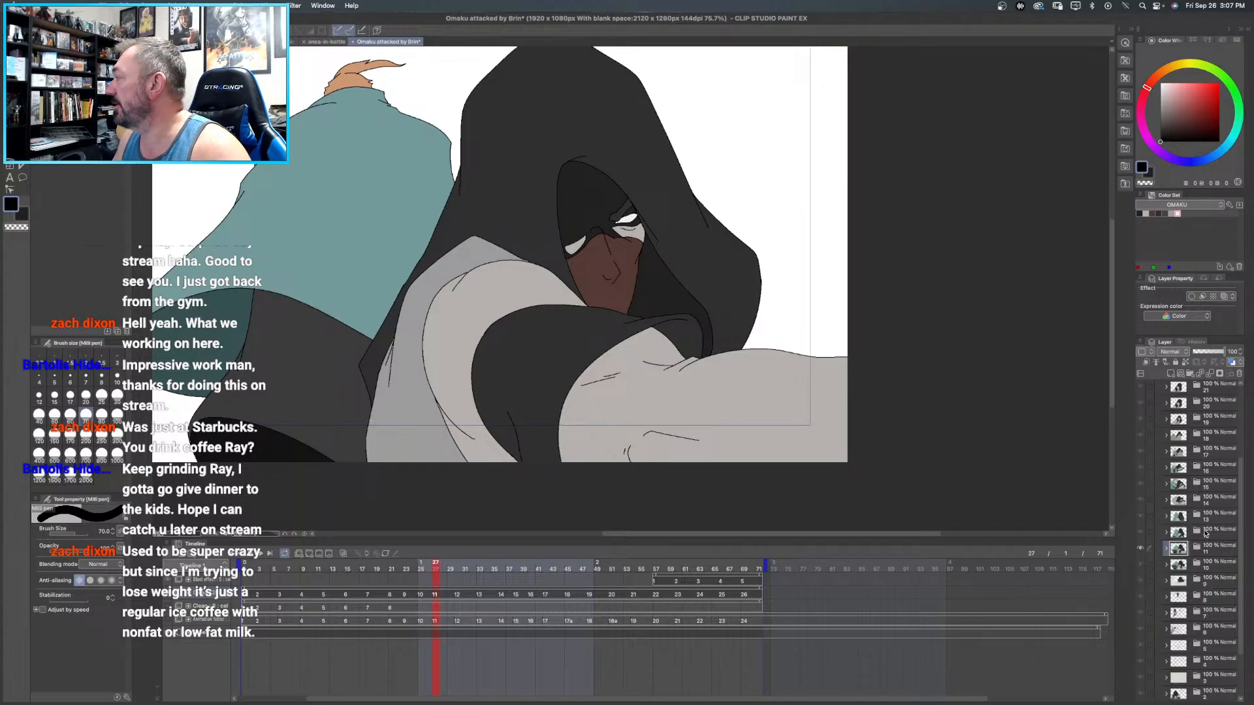
- Add a raster layer above frame 12's Clean layer, name it "underneath", and paint black on it behind the hooded figure
{"action": "left_click", "coordinate": [1174, 534]}
{"action": "left_click", "coordinate": [1166, 533]}
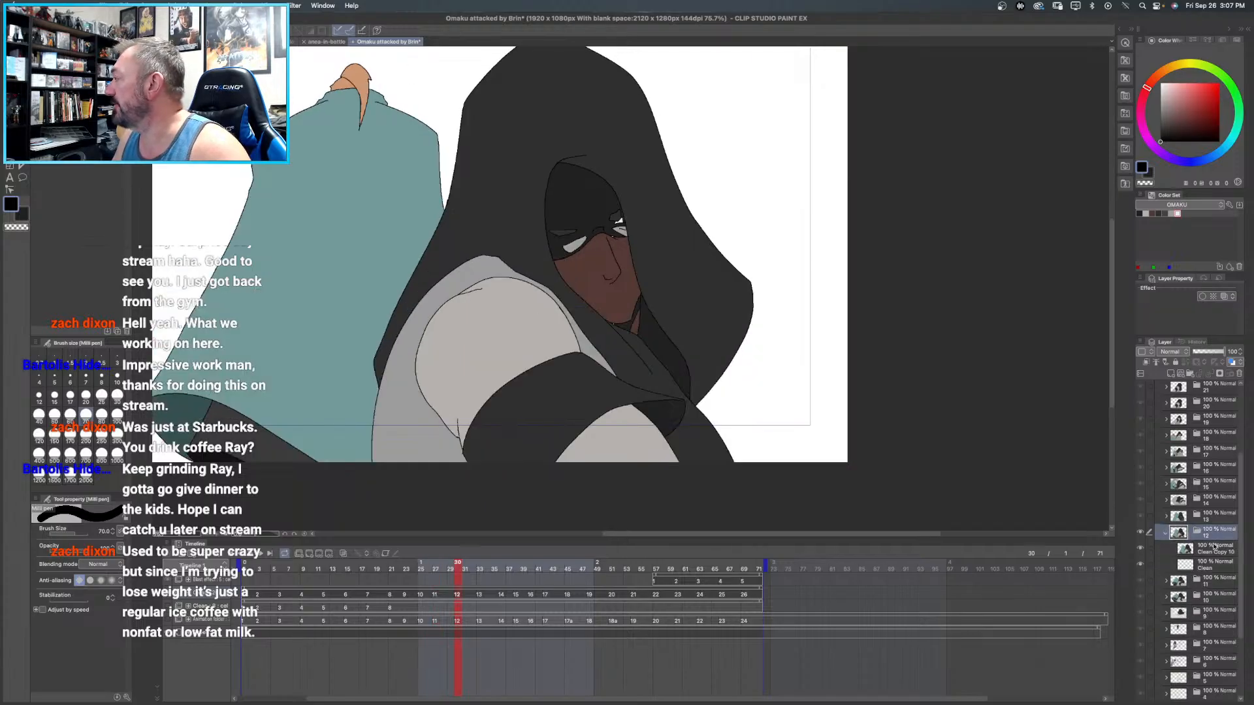
{"action": "left_click", "coordinate": [1170, 374]}
{"action": "double_click", "coordinate": [1211, 568]}
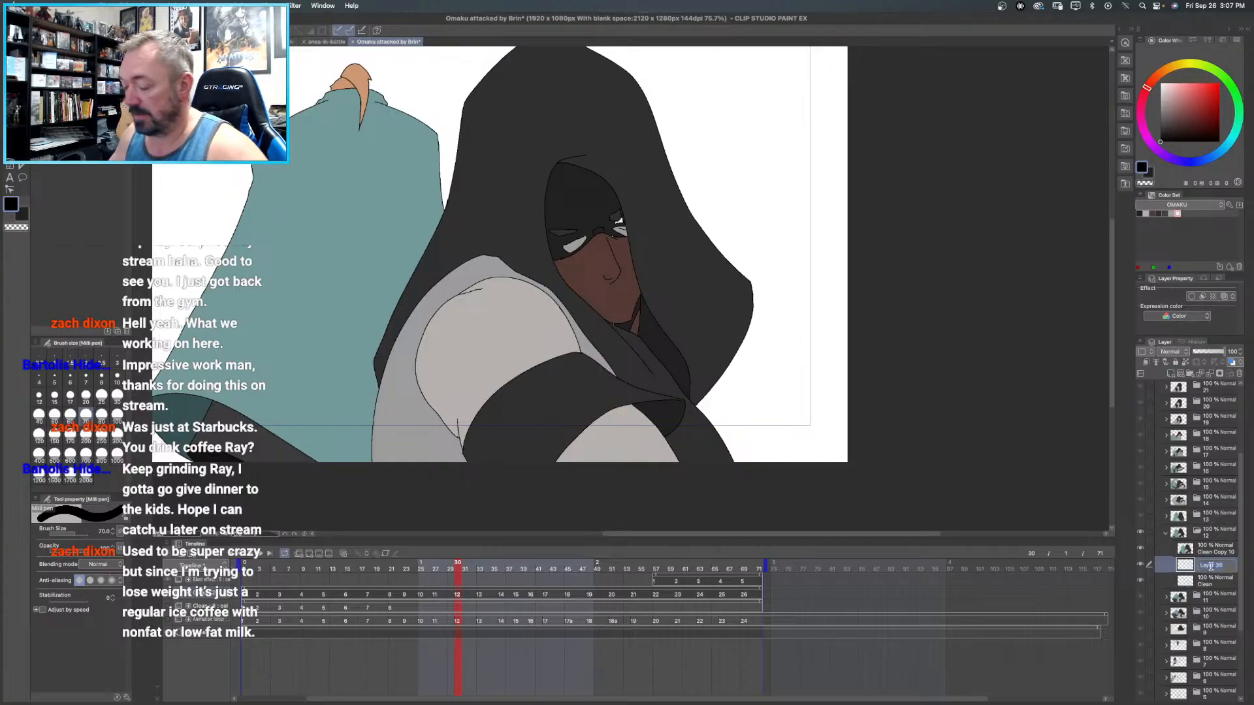
{"action": "type", "text": "underneath"}
{"action": "key", "text": "Return"}
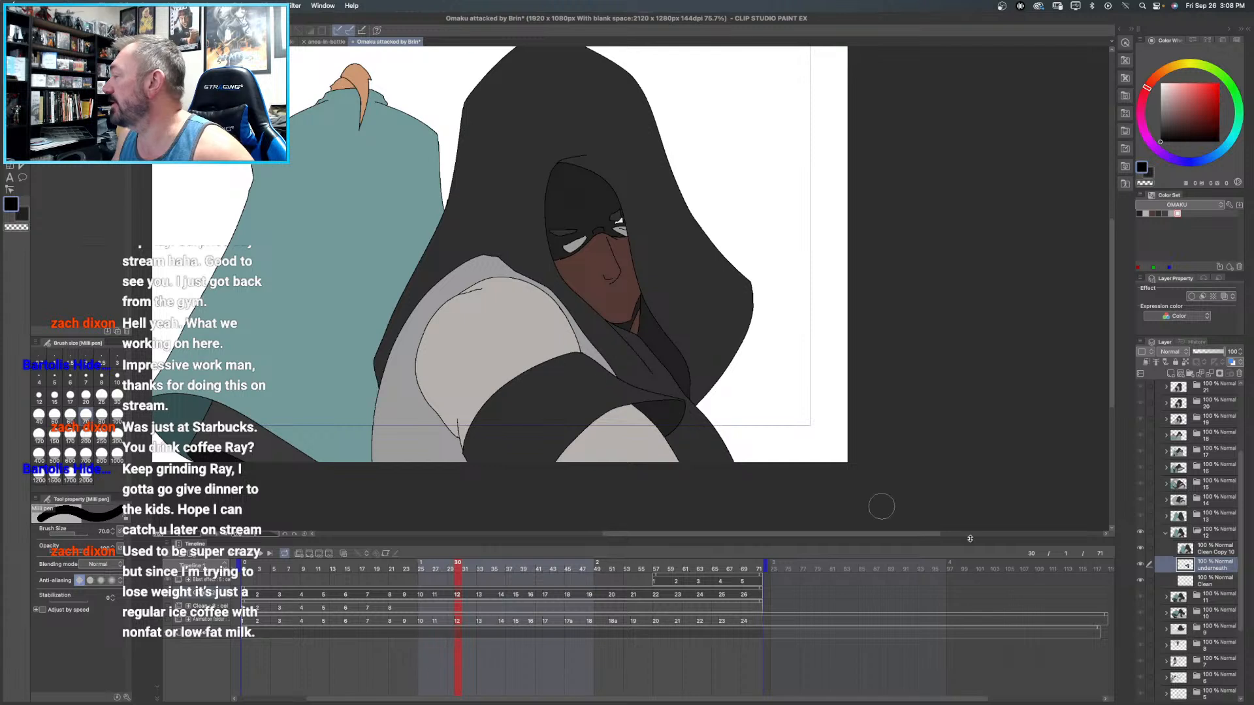
{"action": "left_click", "coordinate": [1166, 535]}
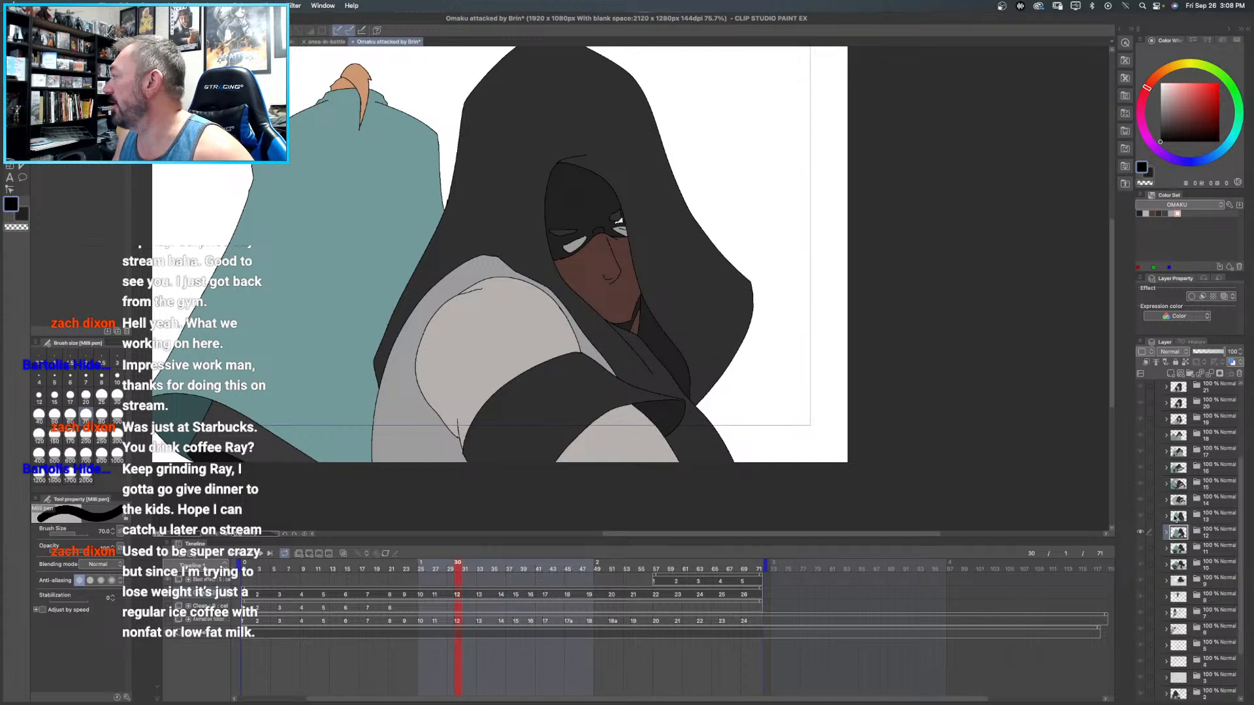
{"action": "left_click", "coordinate": [1173, 518]}
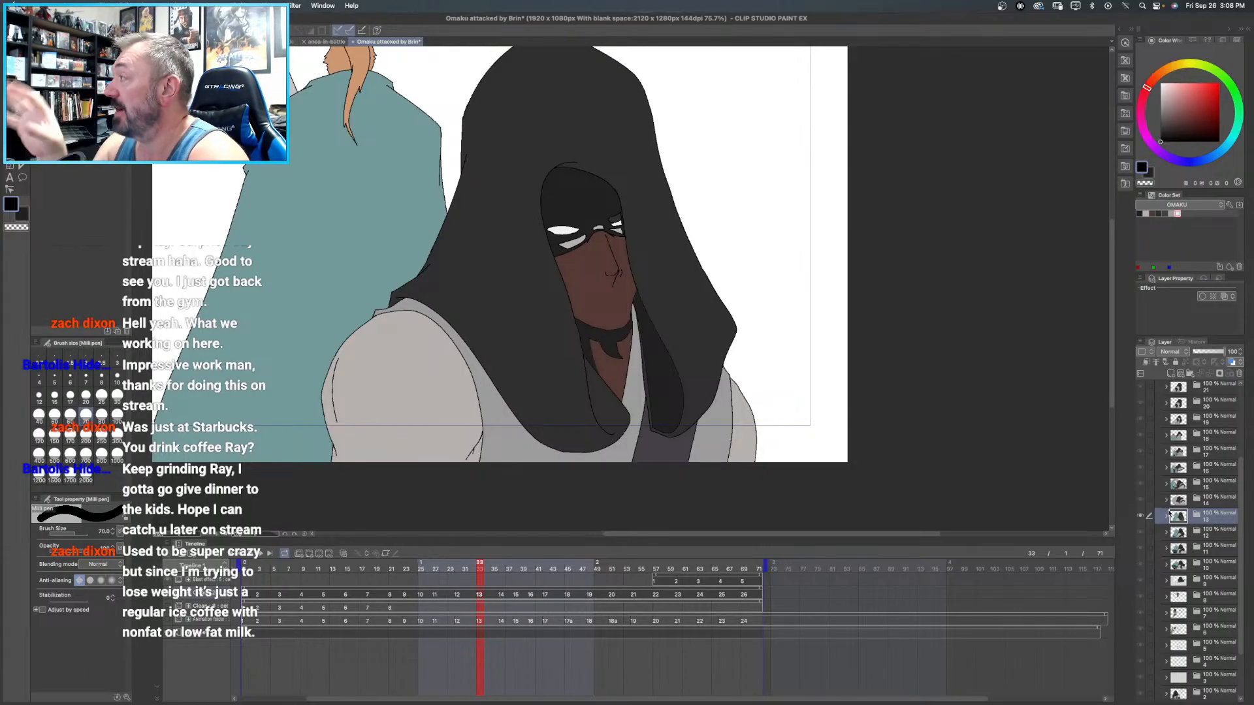
{"action": "left_click", "coordinate": [1206, 583]}
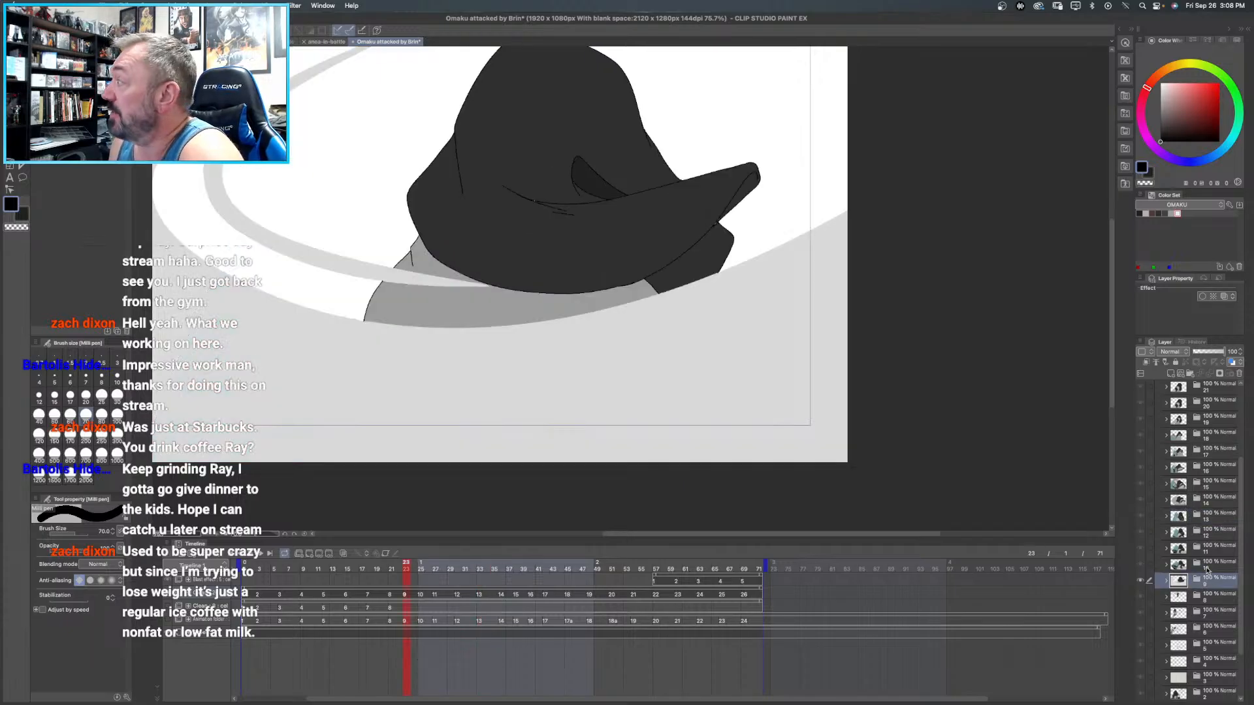
{"action": "left_click", "coordinate": [1195, 566]}
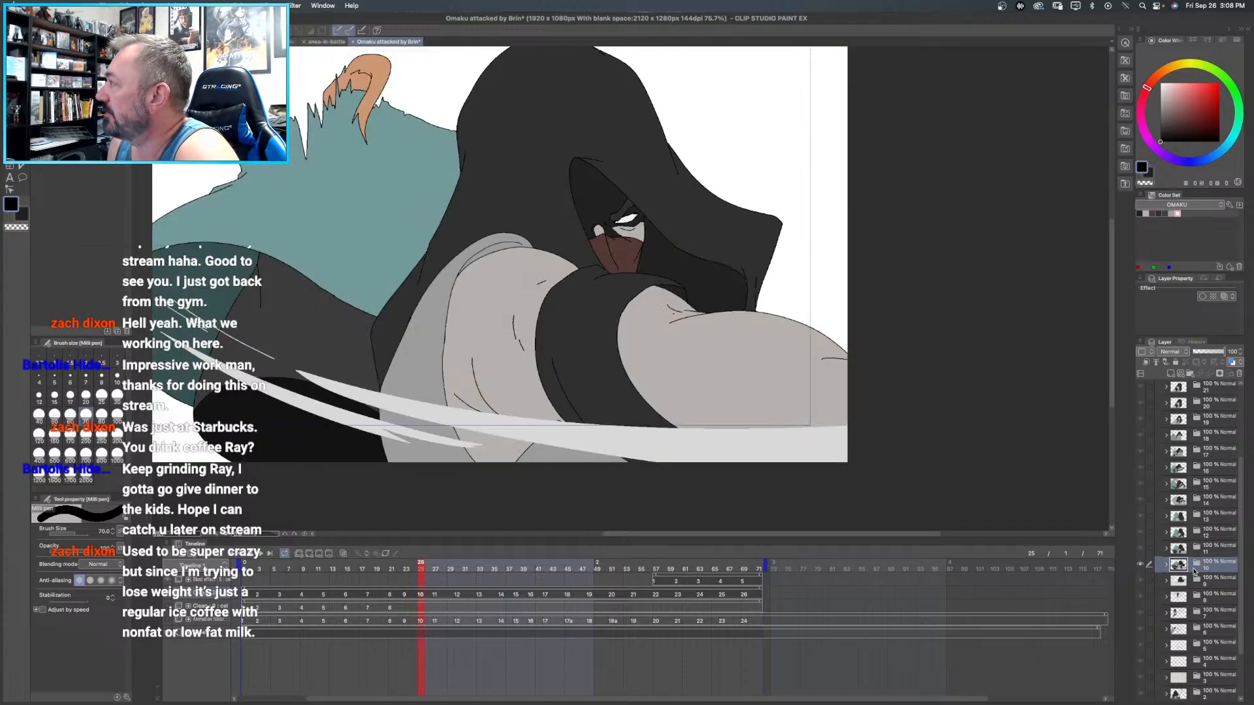
- Add a raster layer directly above frame 9's Clean layer and name it "underneath"
{"action": "left_click", "coordinate": [1201, 583]}
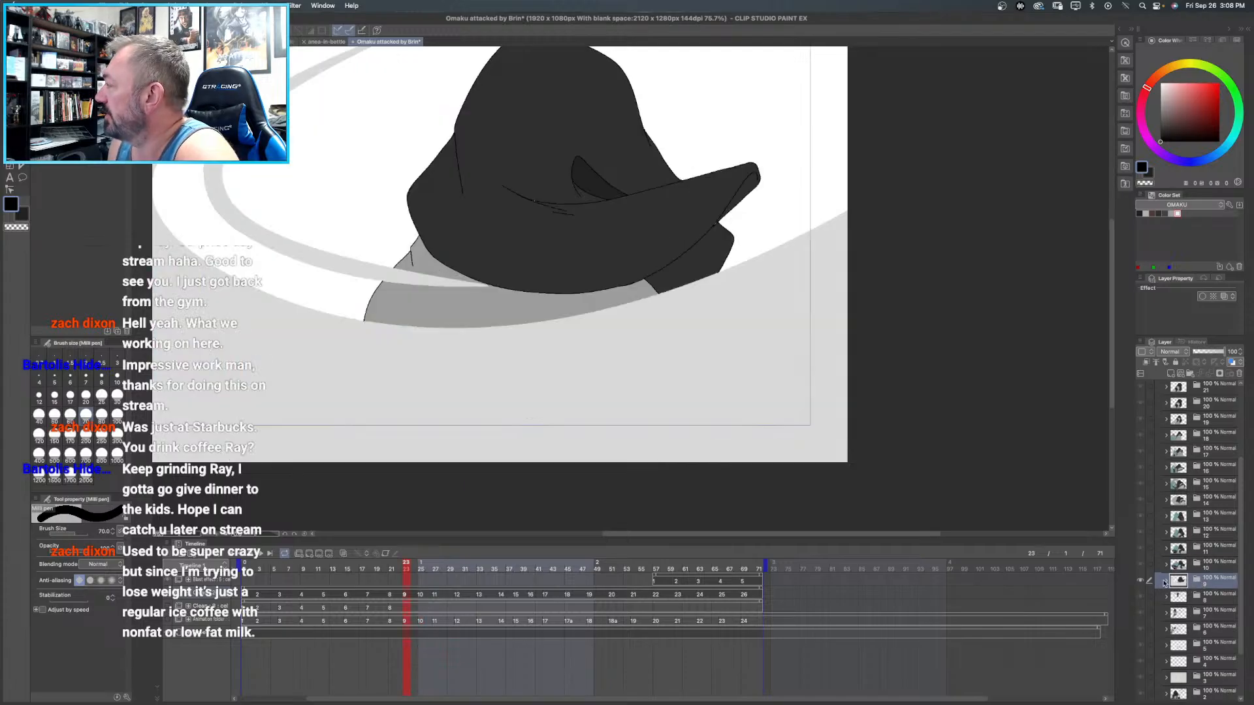
{"action": "left_click", "coordinate": [1166, 581]}
{"action": "left_click", "coordinate": [1211, 628]}
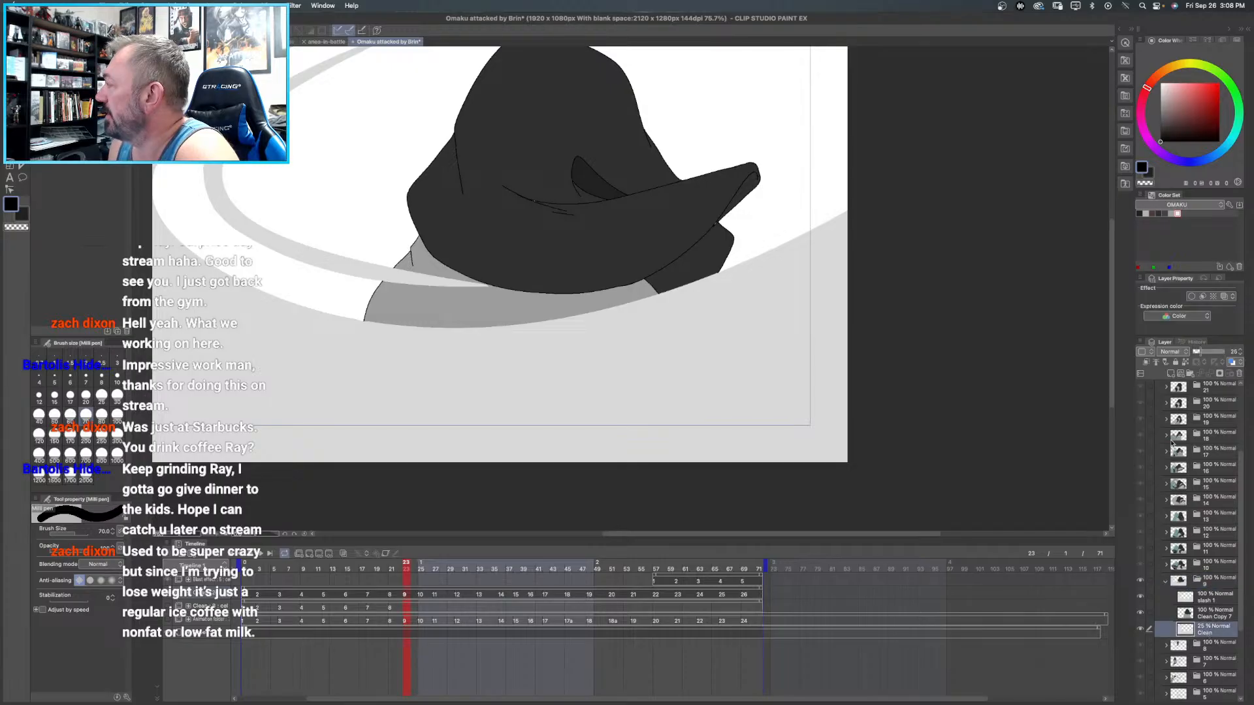
{"action": "left_click", "coordinate": [1170, 373]}
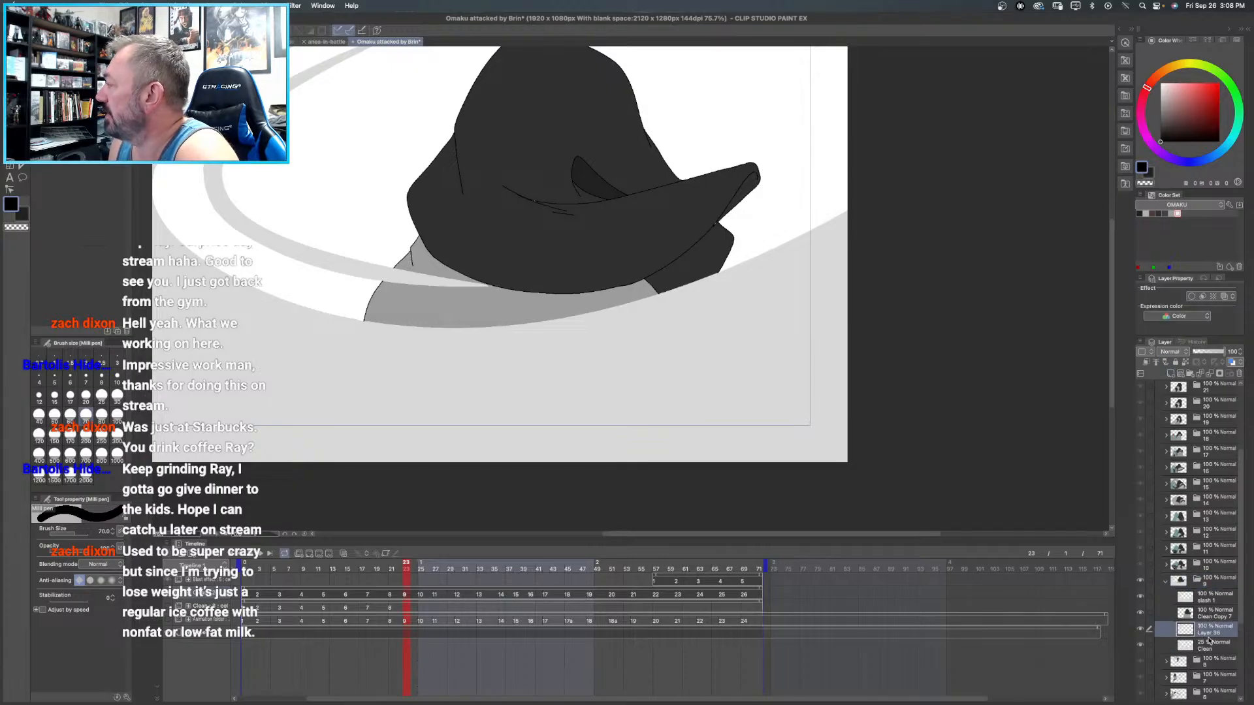
{"action": "double_click", "coordinate": [1208, 636]}
{"action": "type", "text": "unde"}
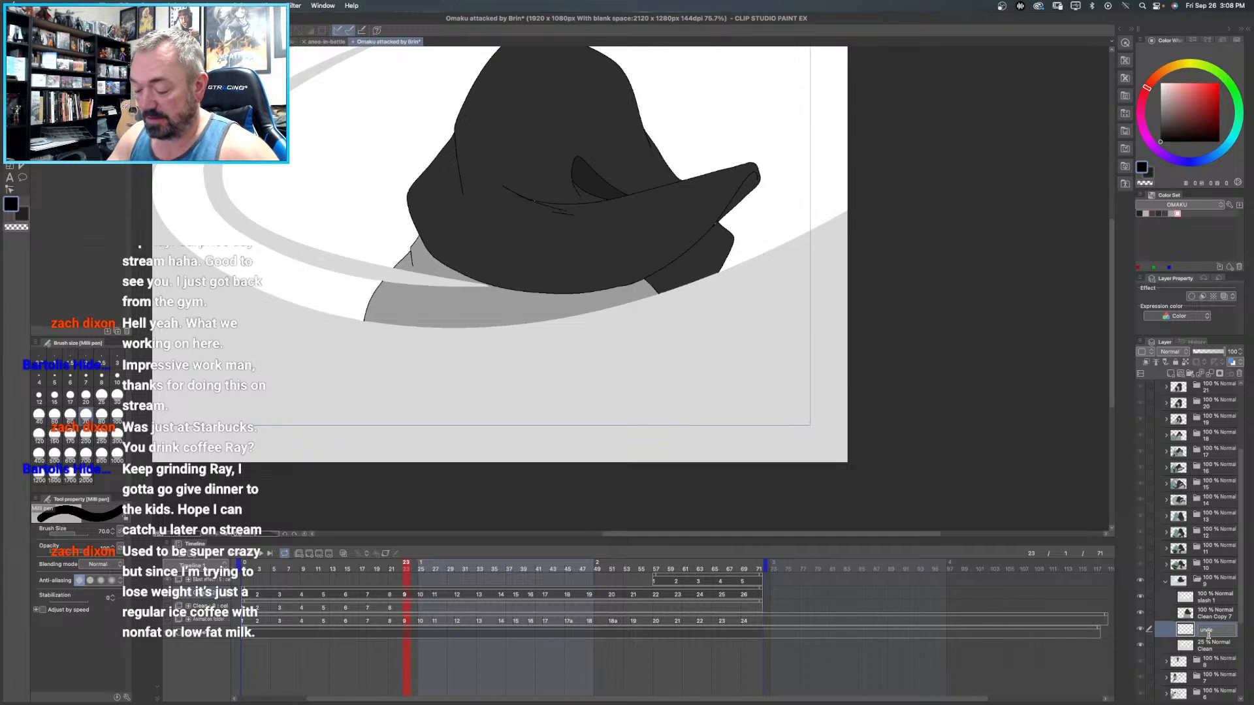
{"action": "type", "text": "rneath"}
{"action": "key", "text": "Return"}
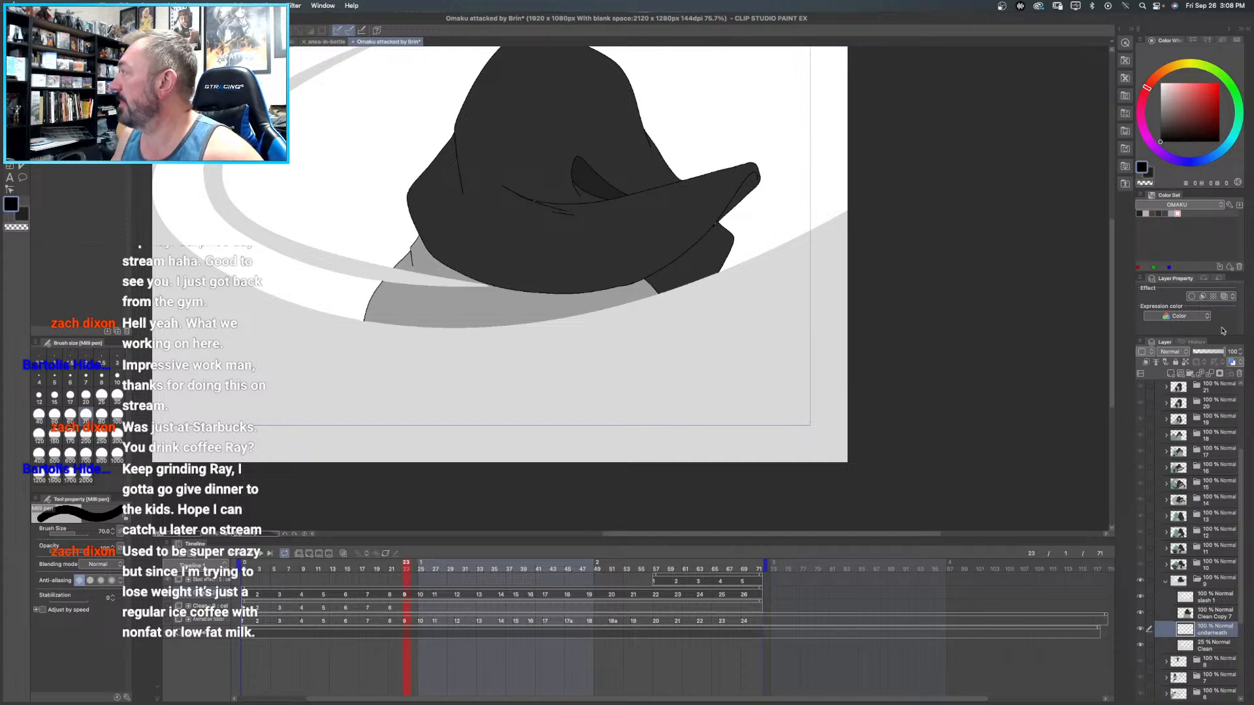
- Paint black with the size 70 pen behind the hood's fold lines on frame 9's underneath layer
{"action": "key", "text": "p"}
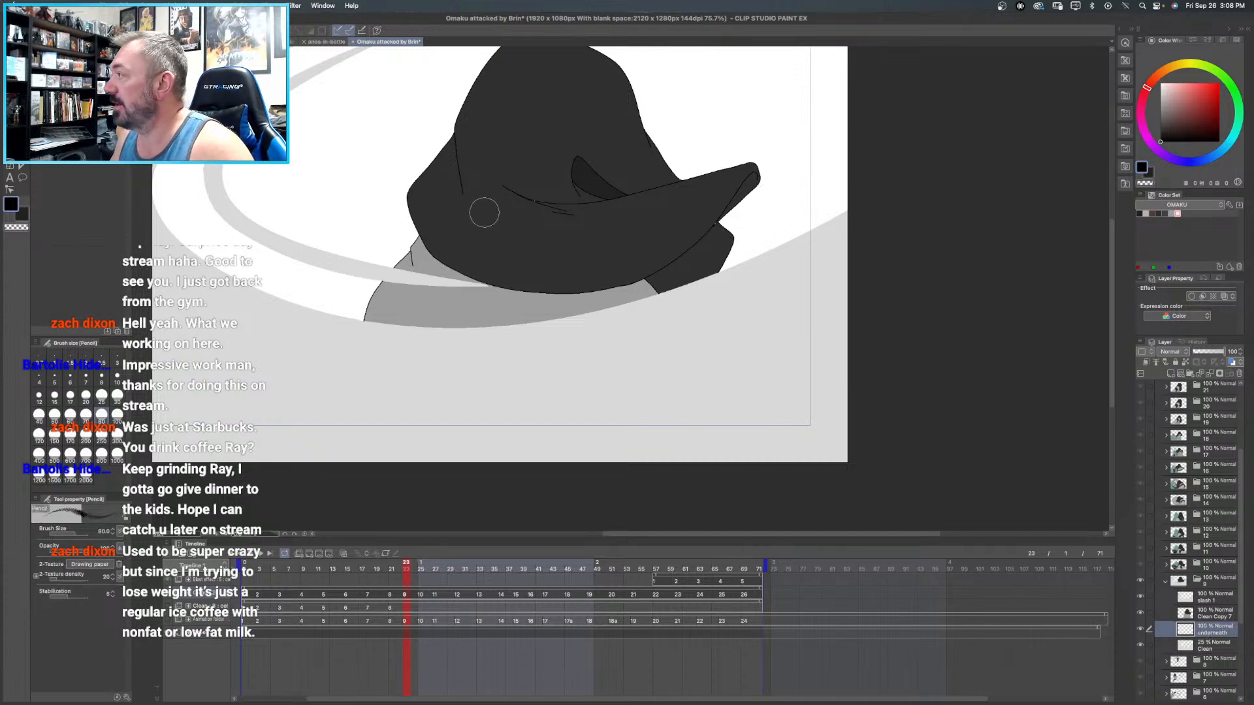
{"action": "key", "text": "p"}
{"action": "key", "text": "p"}
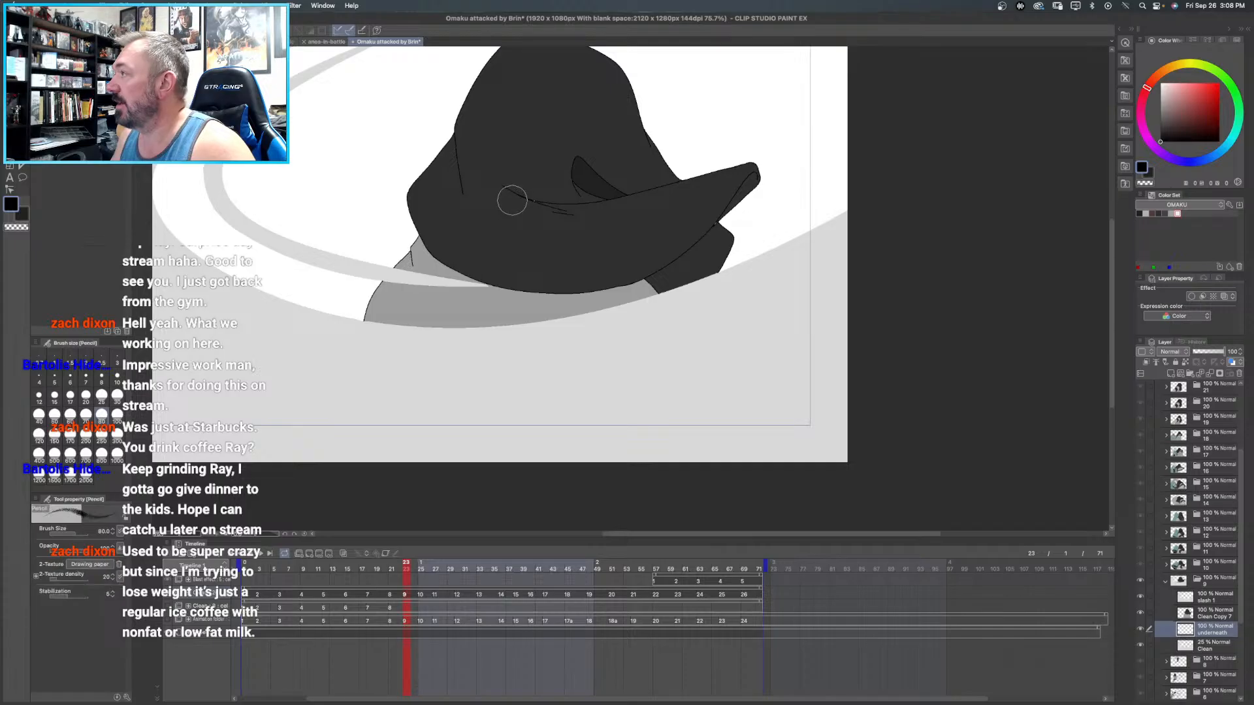
{"action": "key", "text": "p"}
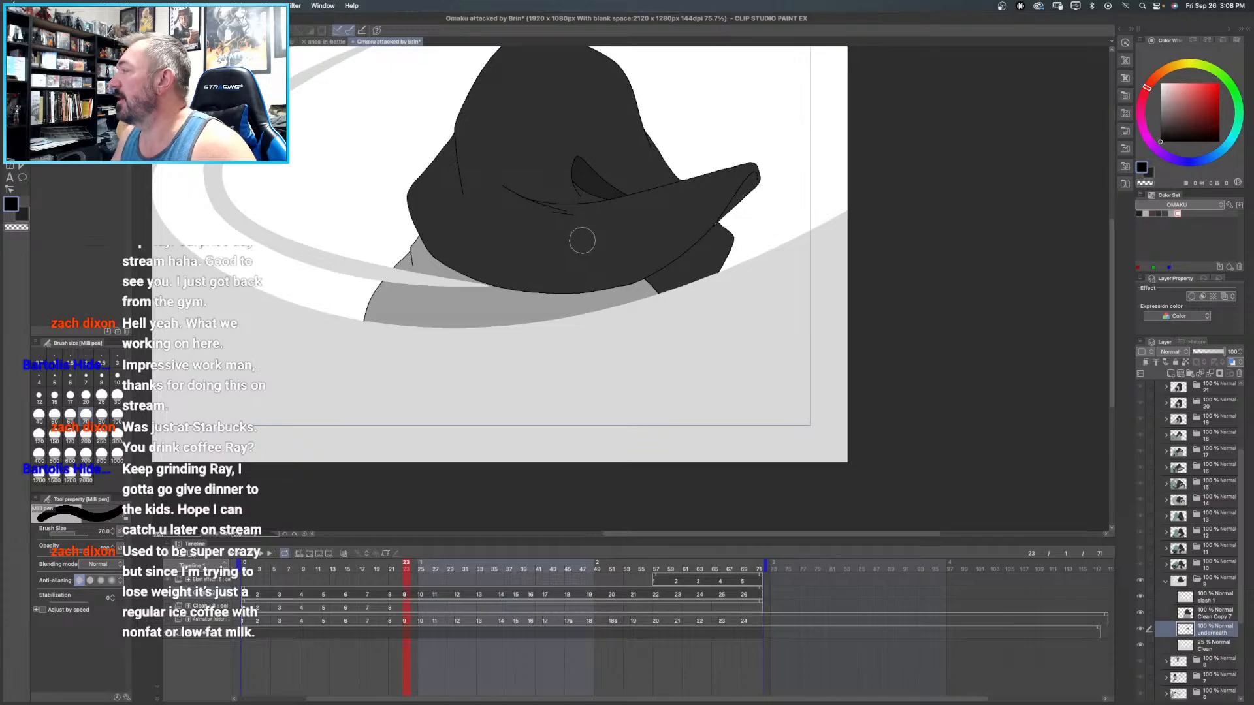
{"action": "left_click", "coordinate": [1166, 581]}
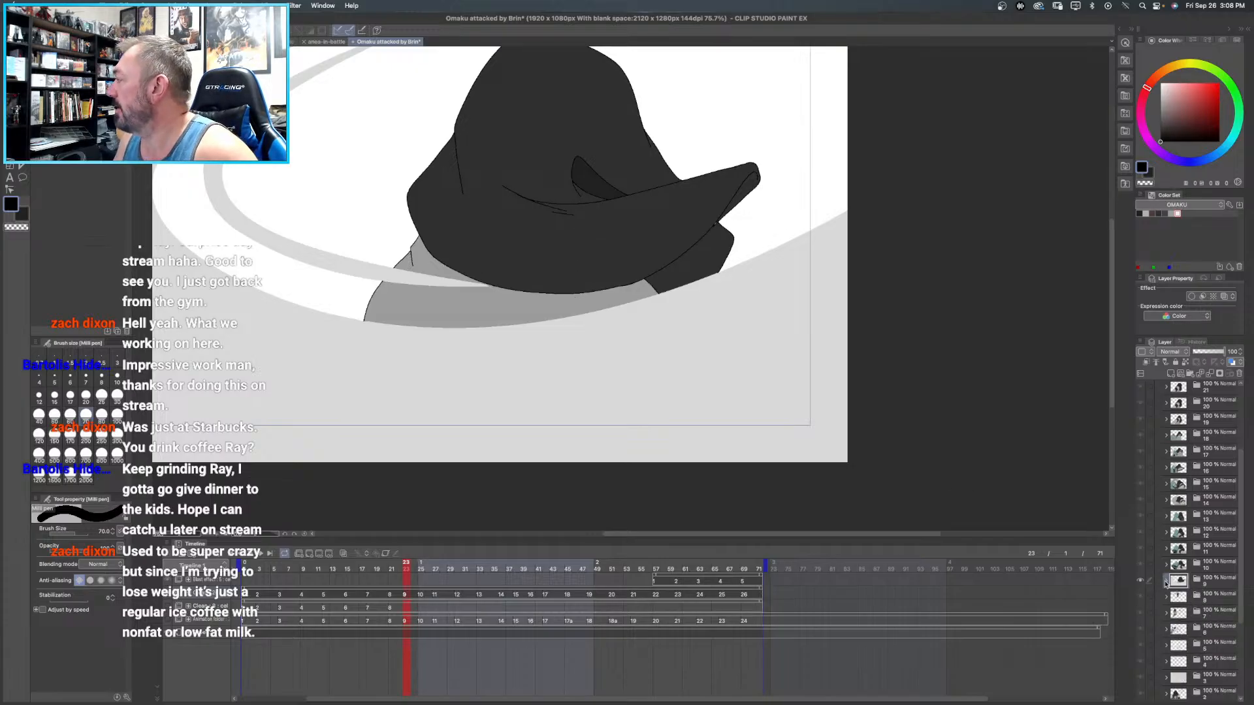
- Fill the foreground figure's hair with orange and cloak with teal from the BRIN color set on frame 8's Clean Copy layer
{"action": "left_click", "coordinate": [1197, 596]}
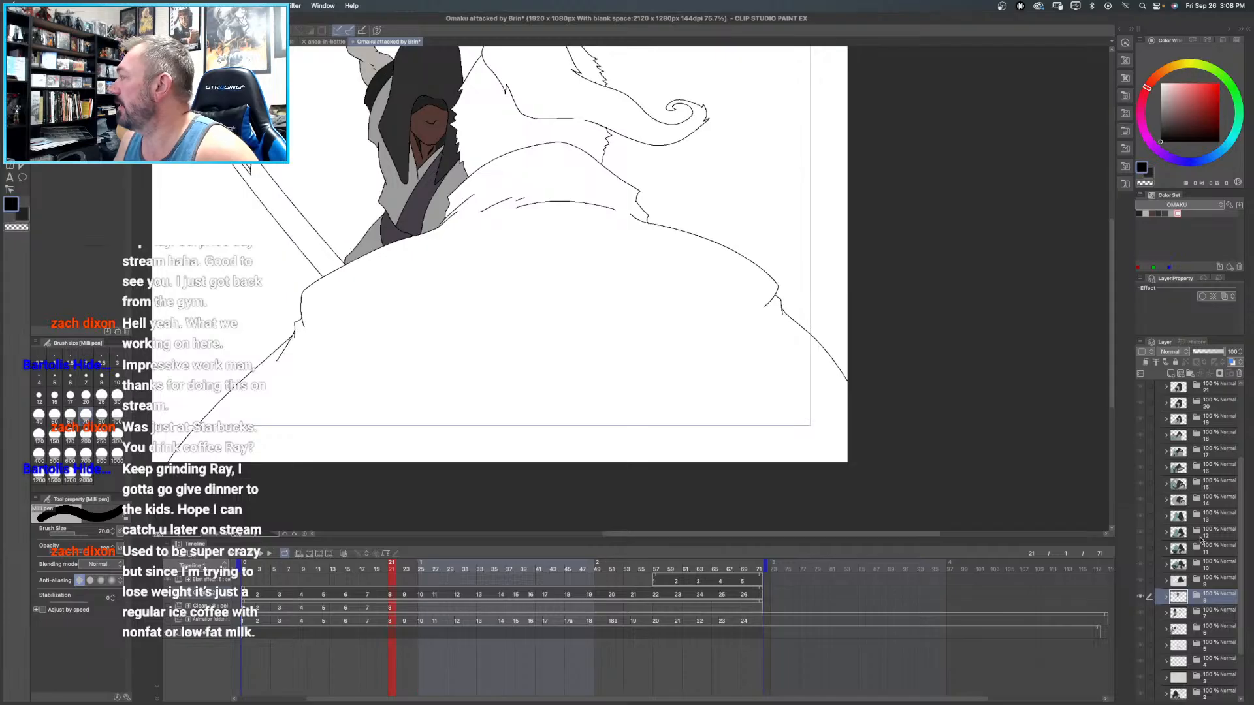
{"action": "left_click_drag", "start_coordinate": [705, 345], "coordinate": [722, 397]}
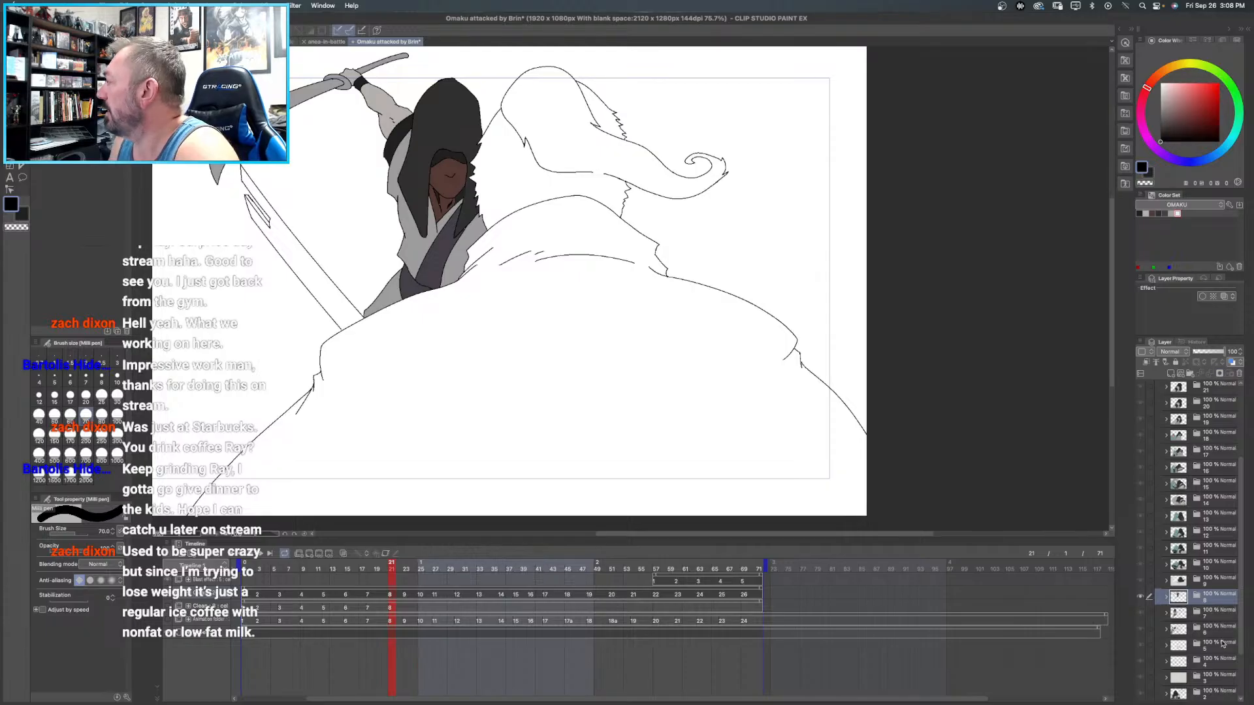
{"action": "left_click", "coordinate": [1166, 597]}
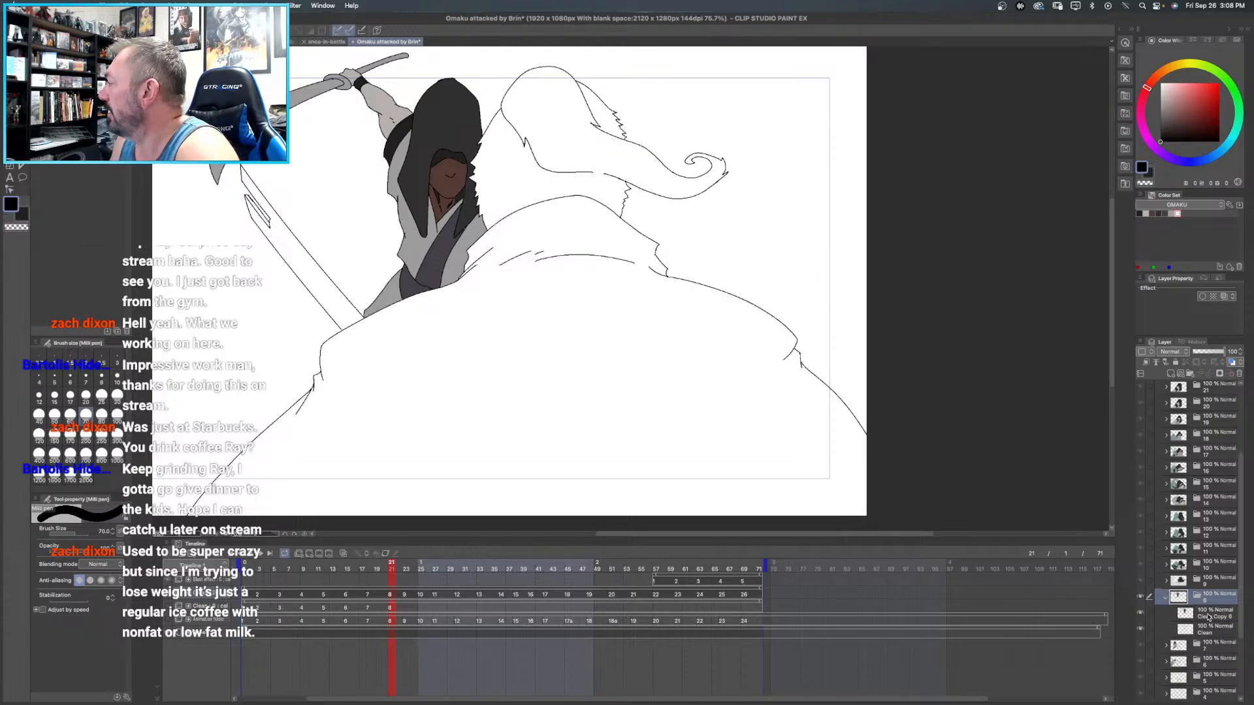
{"action": "left_click", "coordinate": [1209, 612]}
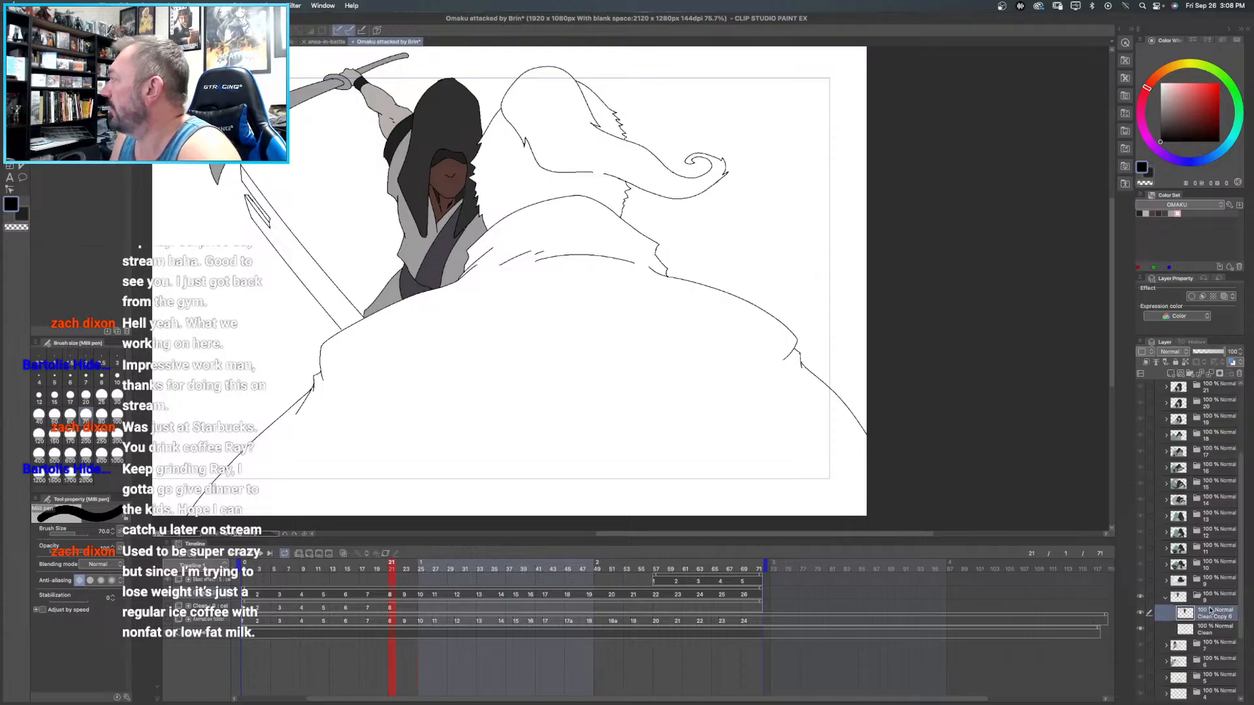
{"action": "left_click", "coordinate": [1177, 207]}
{"action": "left_click", "coordinate": [1172, 224]}
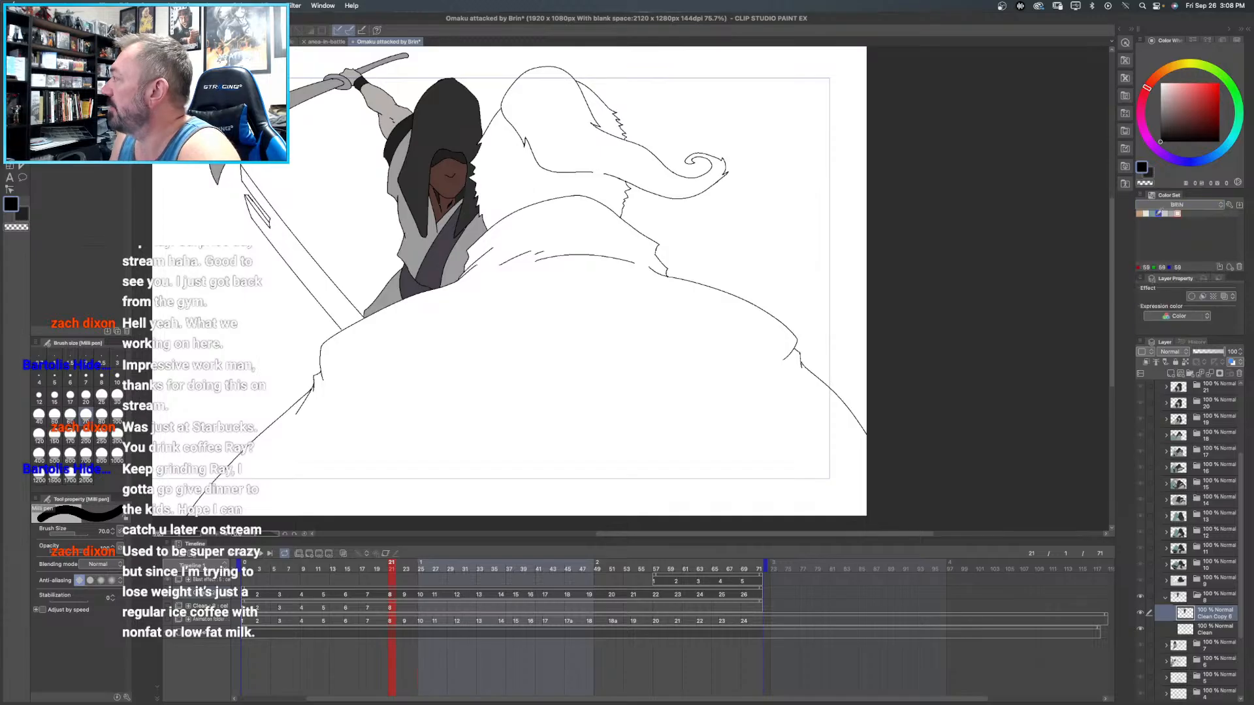
{"action": "left_click", "coordinate": [1141, 213]}
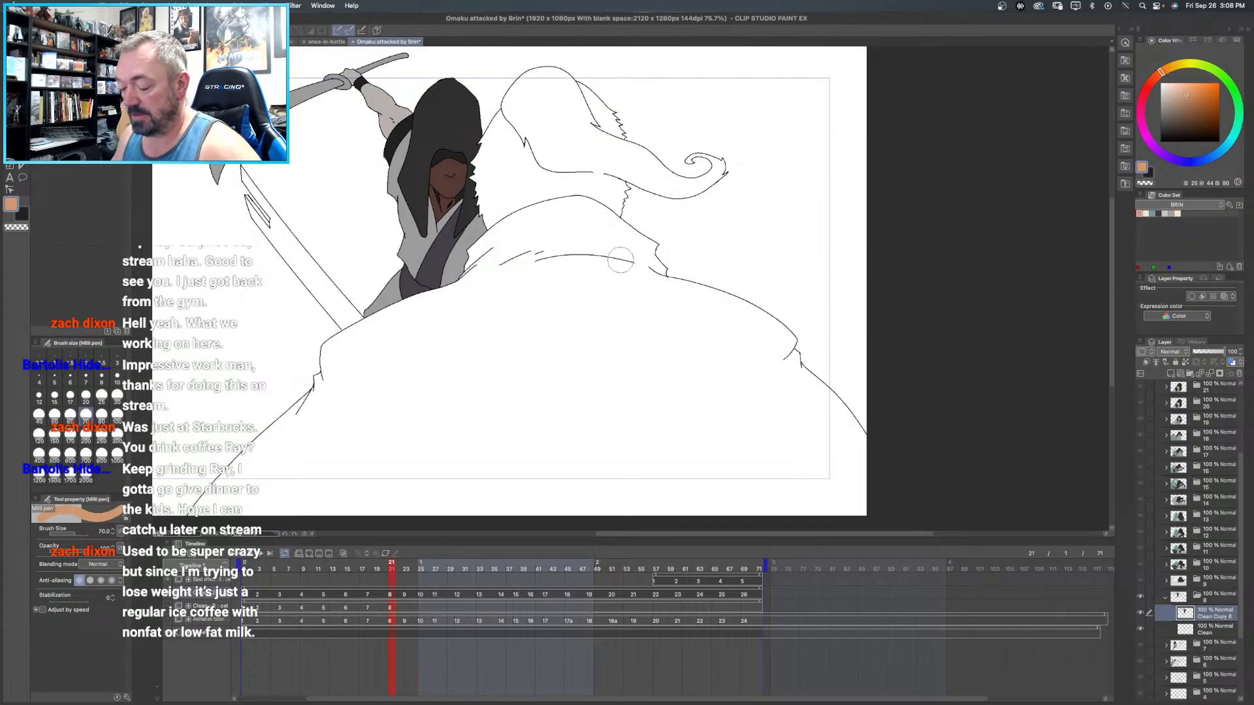
{"action": "key", "text": "g"}
{"action": "left_click", "coordinate": [568, 125]}
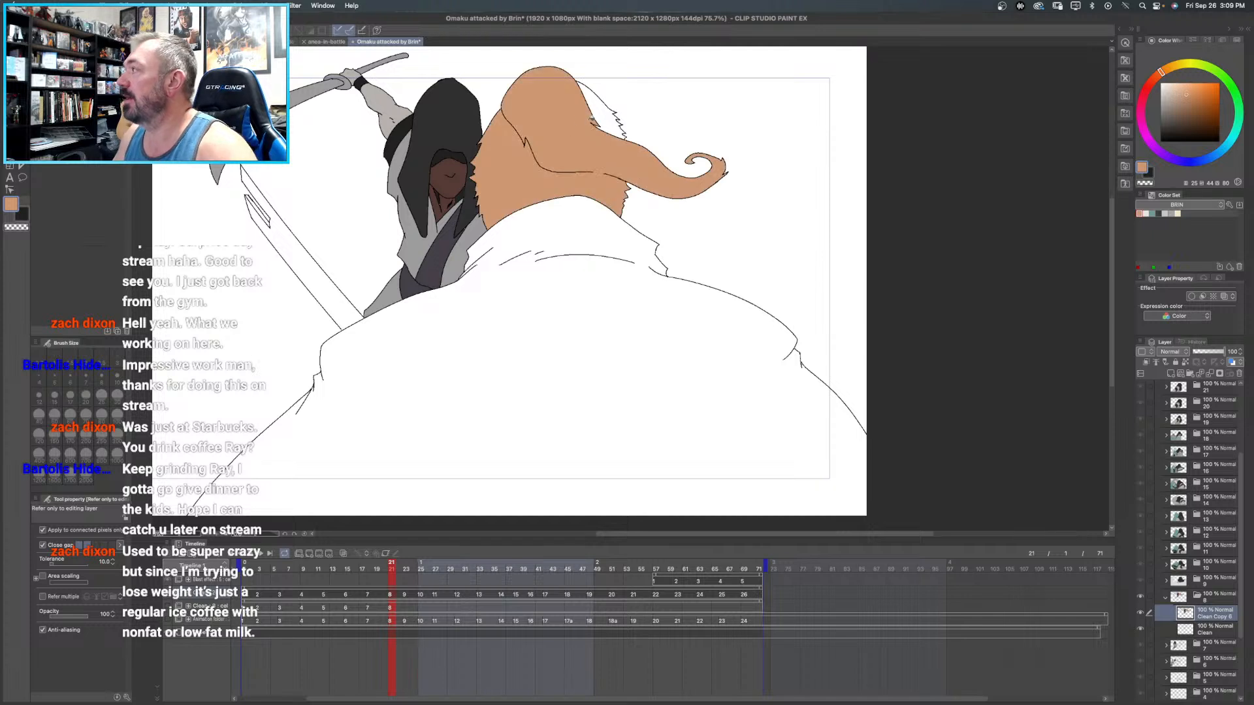
{"action": "left_click", "coordinate": [1153, 213]}
{"action": "left_click", "coordinate": [650, 468]}
- Fill frame 8's sword blade beside the cloaked figure with light grey and its inner groove with darker grey
{"action": "mouse_move", "coordinate": [685, 265]}
{"action": "left_mouse_down"}
{"action": "mouse_move", "coordinate": [676, 214]}
{"action": "mouse_move", "coordinate": [686, 246]}
{"action": "left_mouse_up"}
{"action": "left_click", "coordinate": [1166, 214]}
{"action": "left_click", "coordinate": [318, 251]}
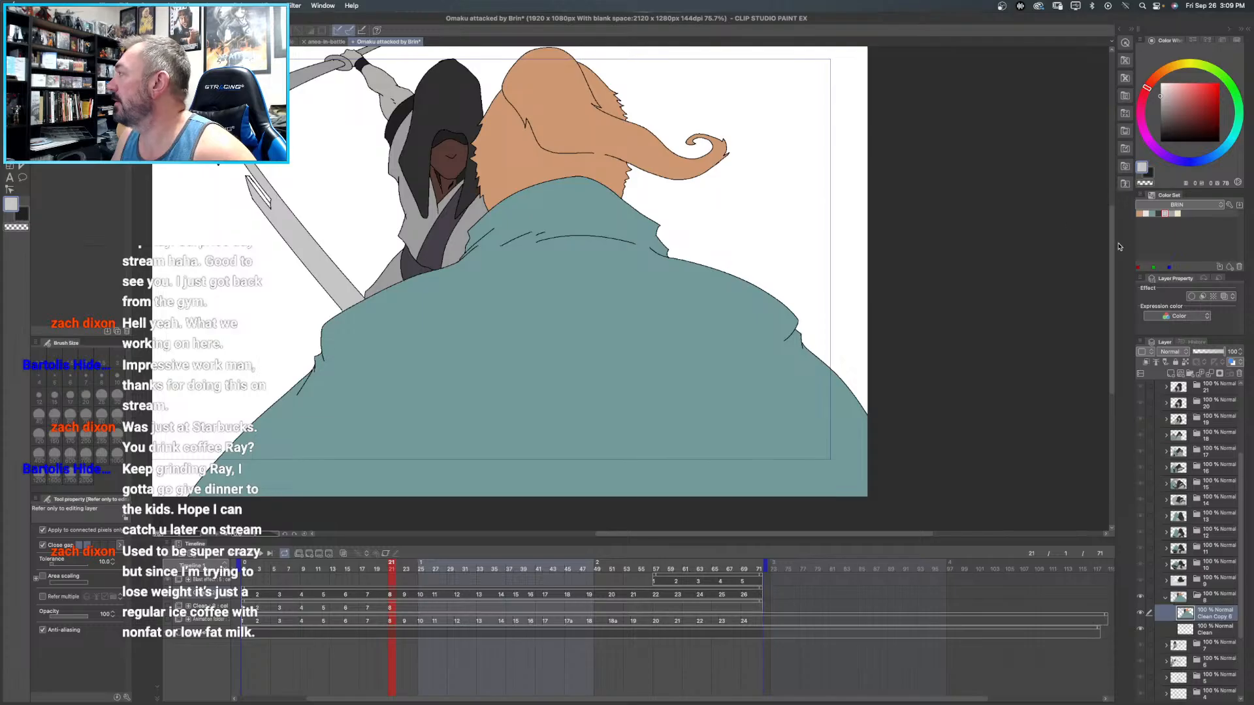
{"action": "left_click", "coordinate": [1179, 213]}
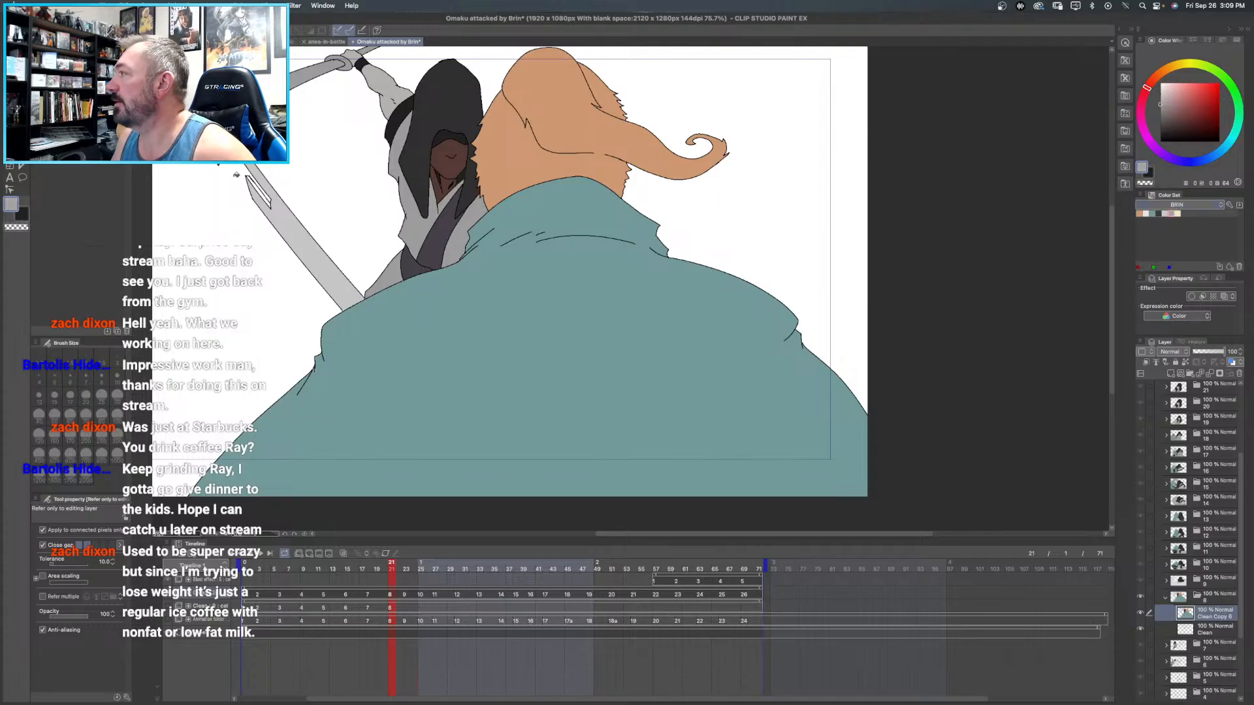
{"action": "left_click", "coordinate": [259, 190]}
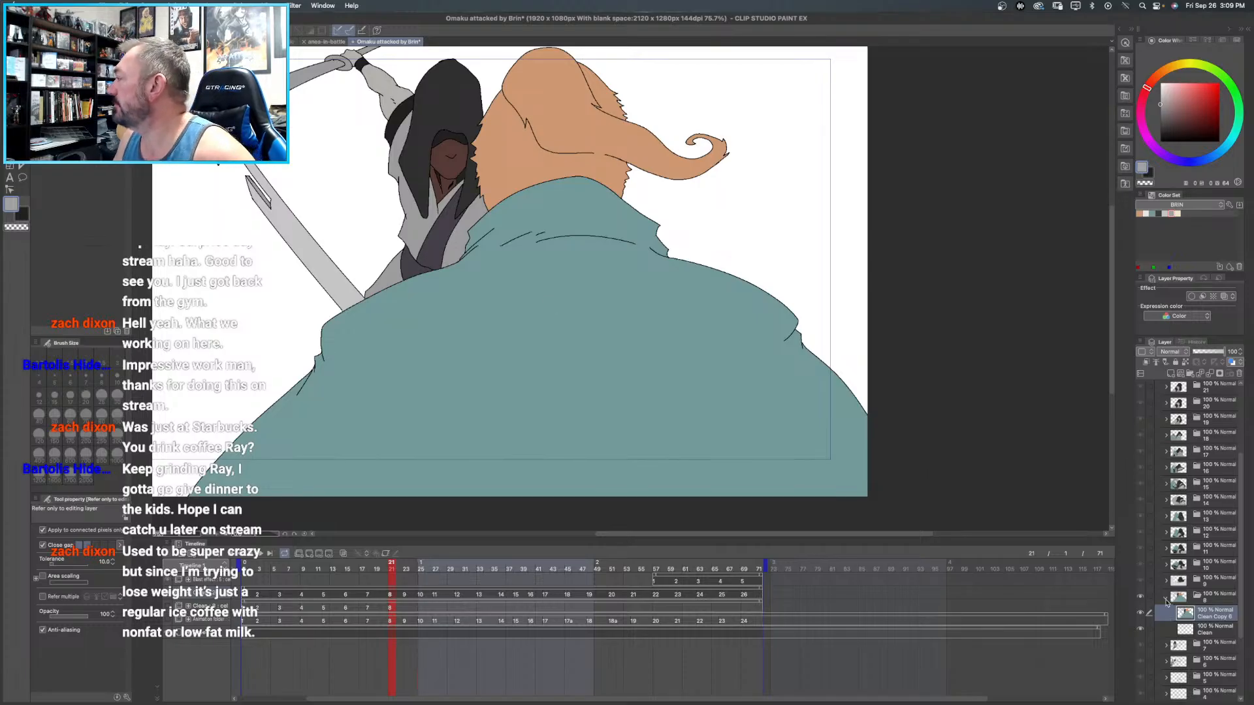
- Add a raster layer directly above frame 8's Clean layer and name it "underneath"
{"action": "left_click", "coordinate": [1166, 599]}
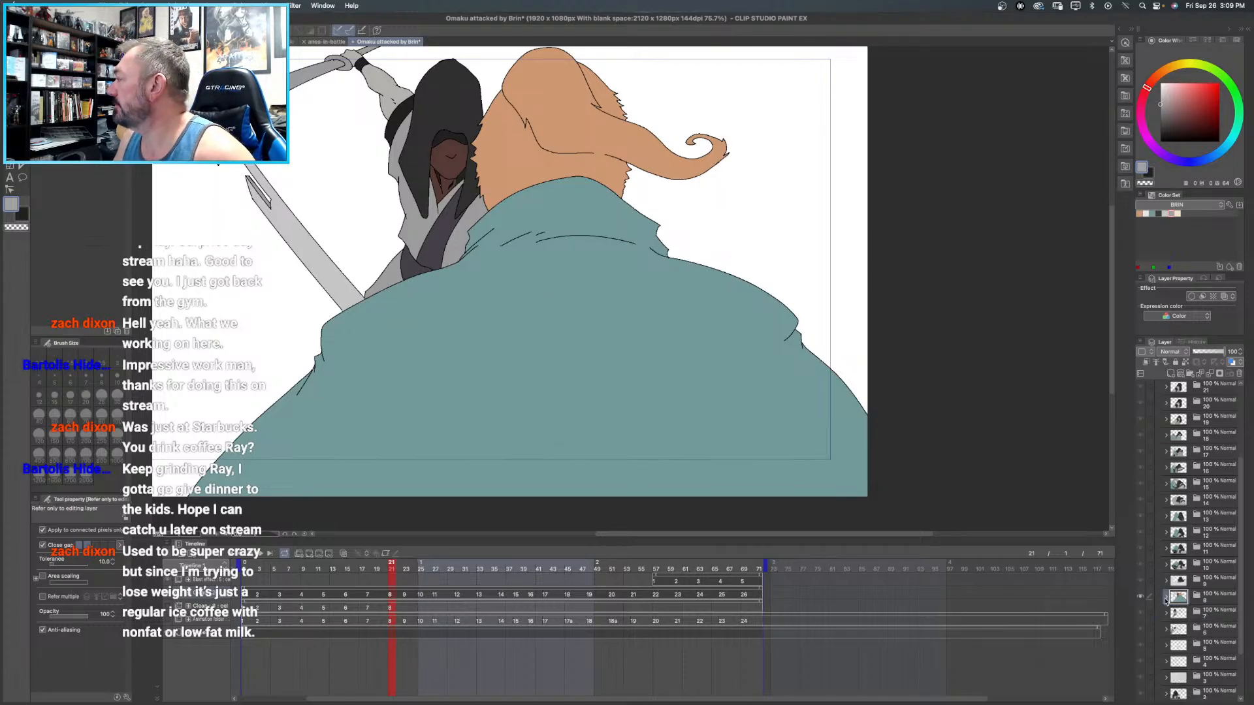
{"action": "left_click", "coordinate": [1166, 598]}
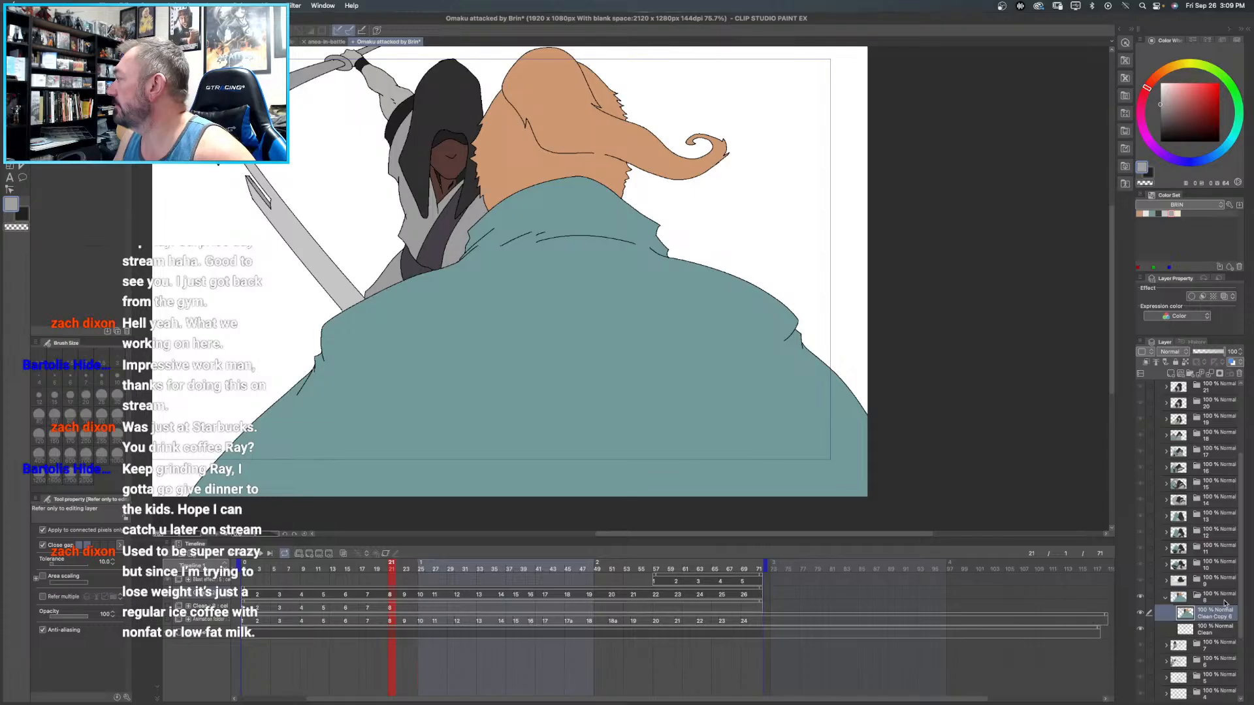
{"action": "left_click", "coordinate": [1214, 629]}
{"action": "left_click", "coordinate": [1172, 374]}
{"action": "double_click", "coordinate": [1211, 630]}
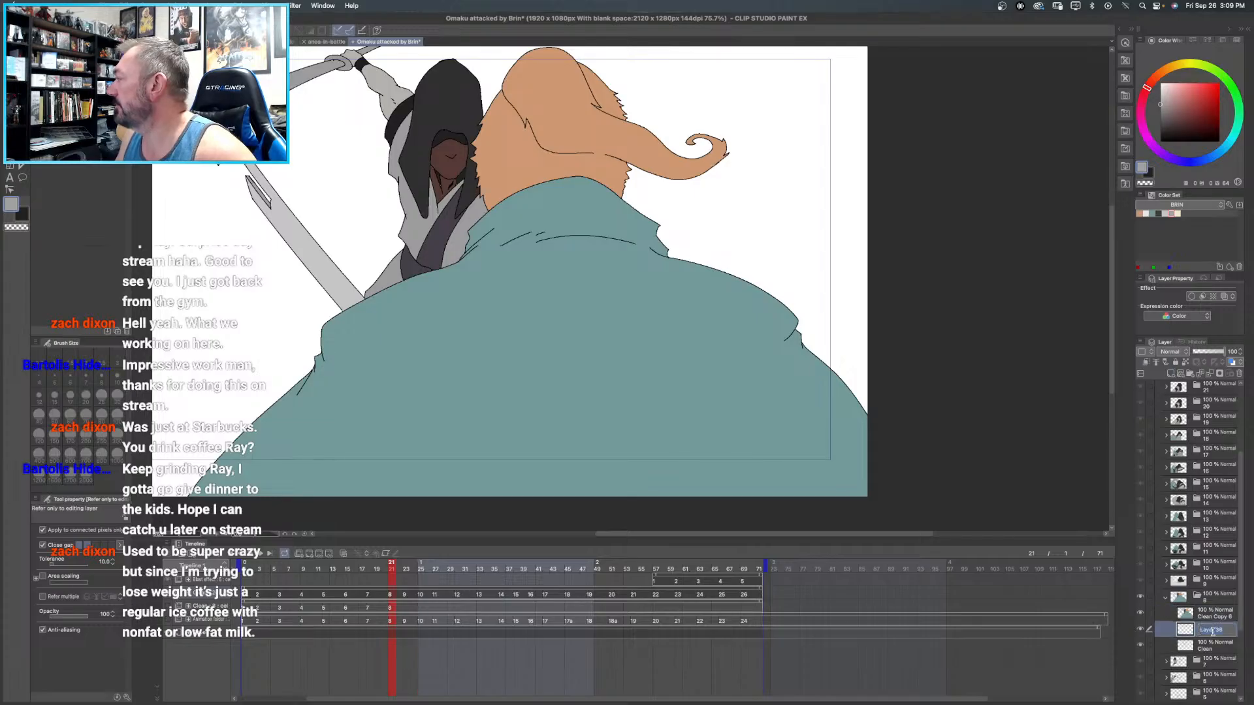
{"action": "type", "text": "underline"}
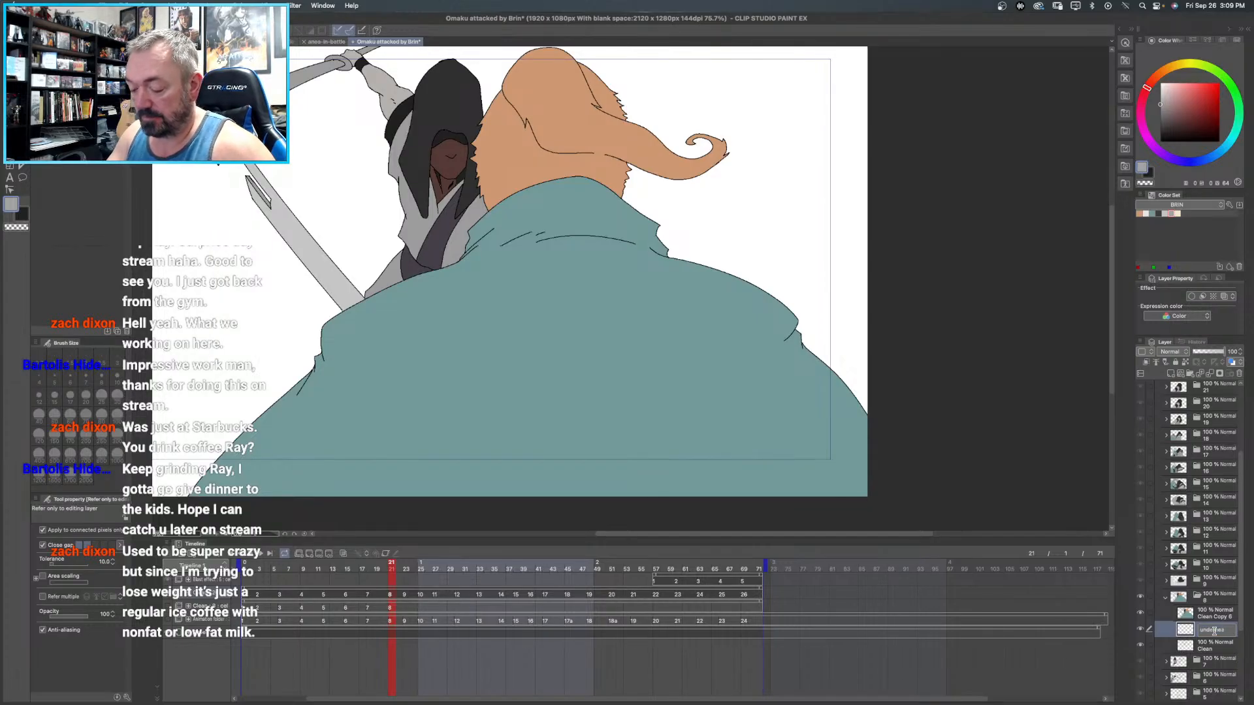
{"action": "key", "text": "Return"}
- Paint black with the size 70 pen behind the hooded figure's hood and neckline on frame 8's underneath layer, and collapse the frame's folder
{"action": "left_click", "coordinate": [1160, 141]}
{"action": "key", "text": "p"}
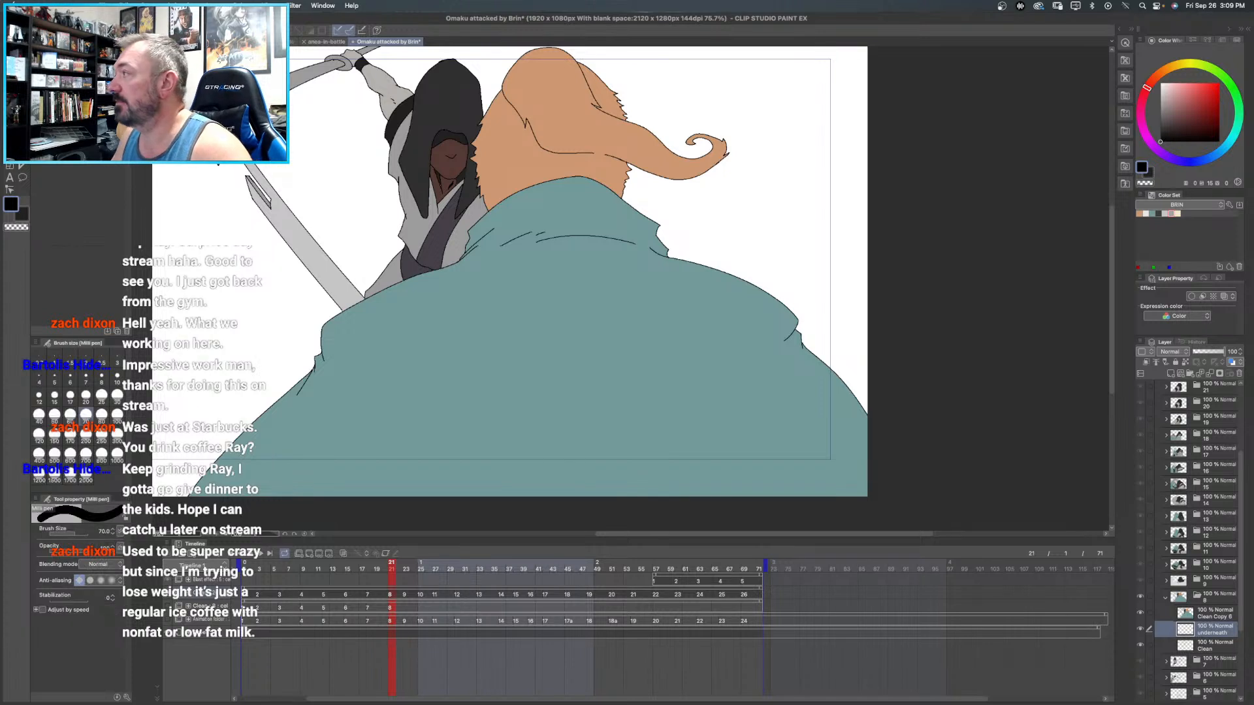
{"action": "mouse_move", "coordinate": [437, 194]}
{"action": "left_mouse_down"}
{"action": "mouse_move", "coordinate": [444, 160]}
{"action": "mouse_move", "coordinate": [447, 194]}
{"action": "mouse_move", "coordinate": [441, 178]}
{"action": "left_mouse_up"}
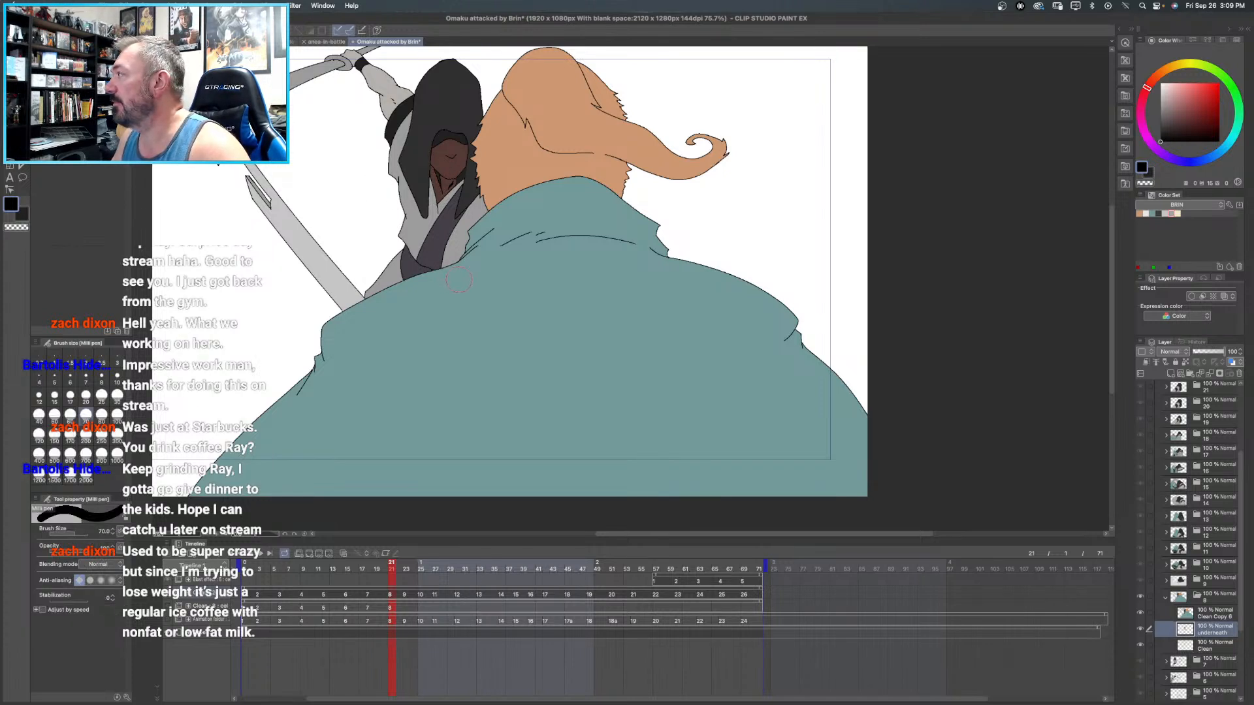
{"action": "mouse_move", "coordinate": [620, 289]}
{"action": "left_mouse_down"}
{"action": "mouse_move", "coordinate": [550, 197]}
{"action": "mouse_move", "coordinate": [594, 354]}
{"action": "mouse_move", "coordinate": [628, 329]}
{"action": "left_mouse_up"}
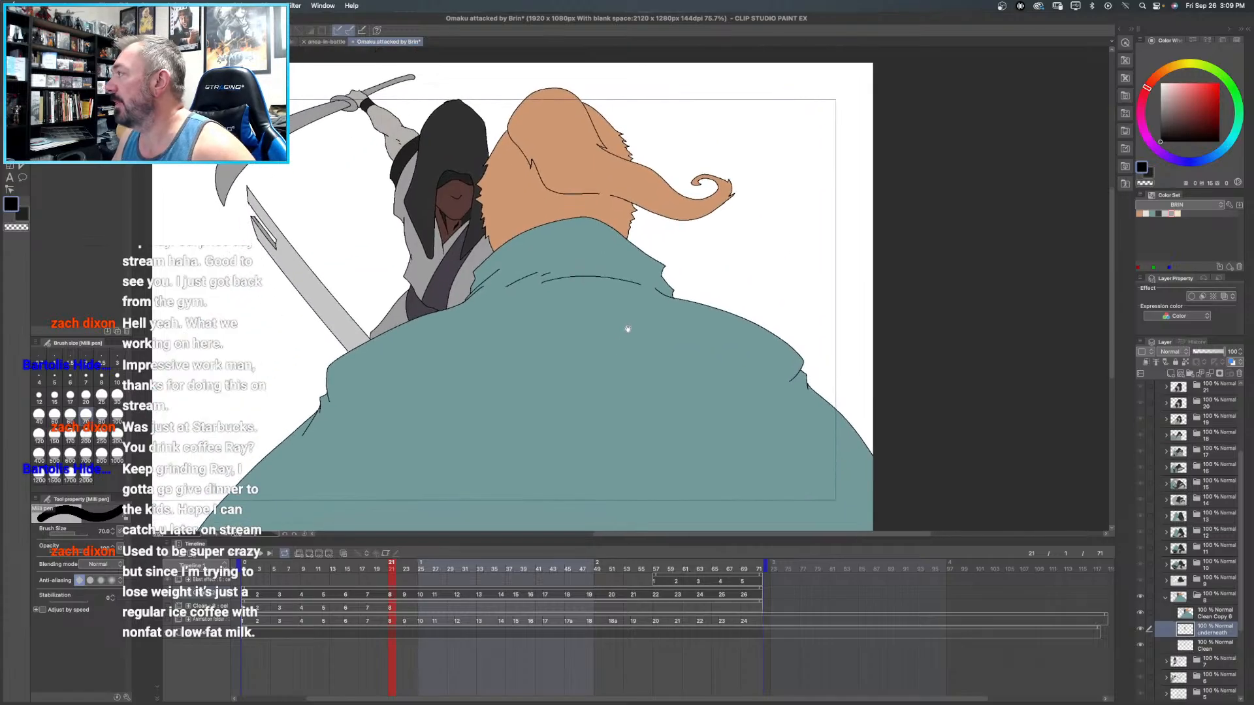
{"action": "left_click", "coordinate": [1165, 598]}
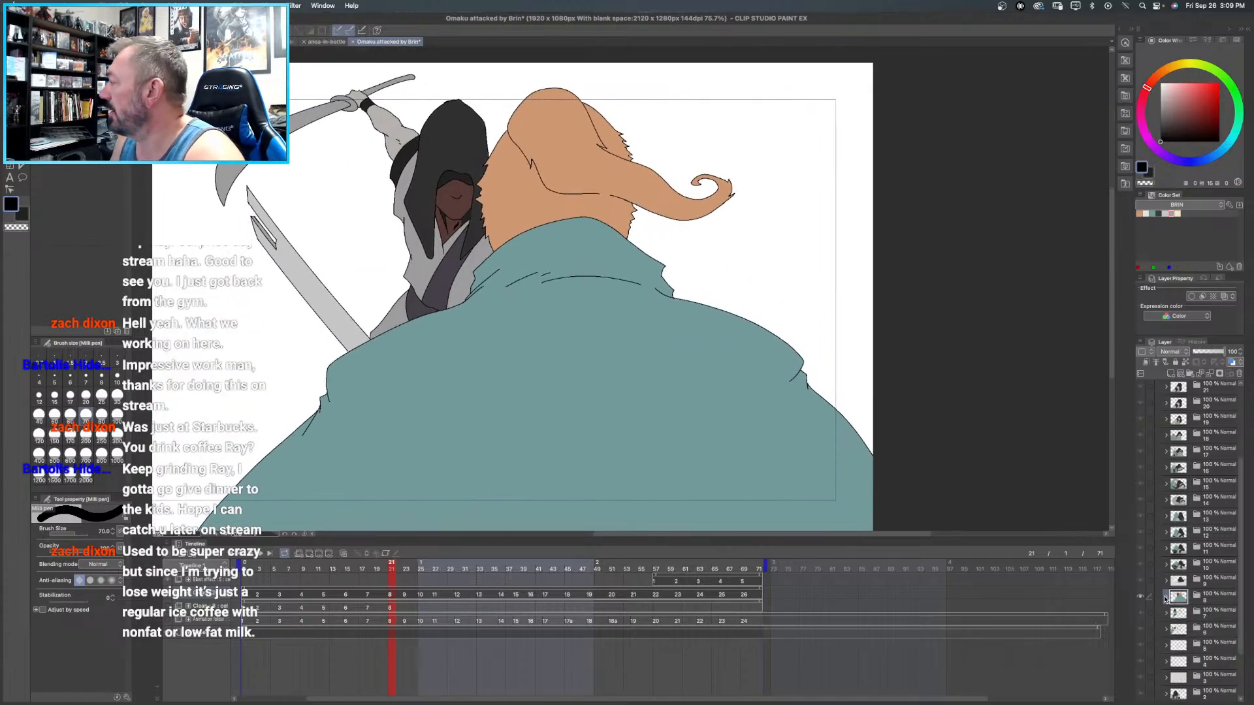
- Expand frame 7's folder and make its Clean Copy layer the active layer
{"action": "left_click", "coordinate": [1204, 611]}
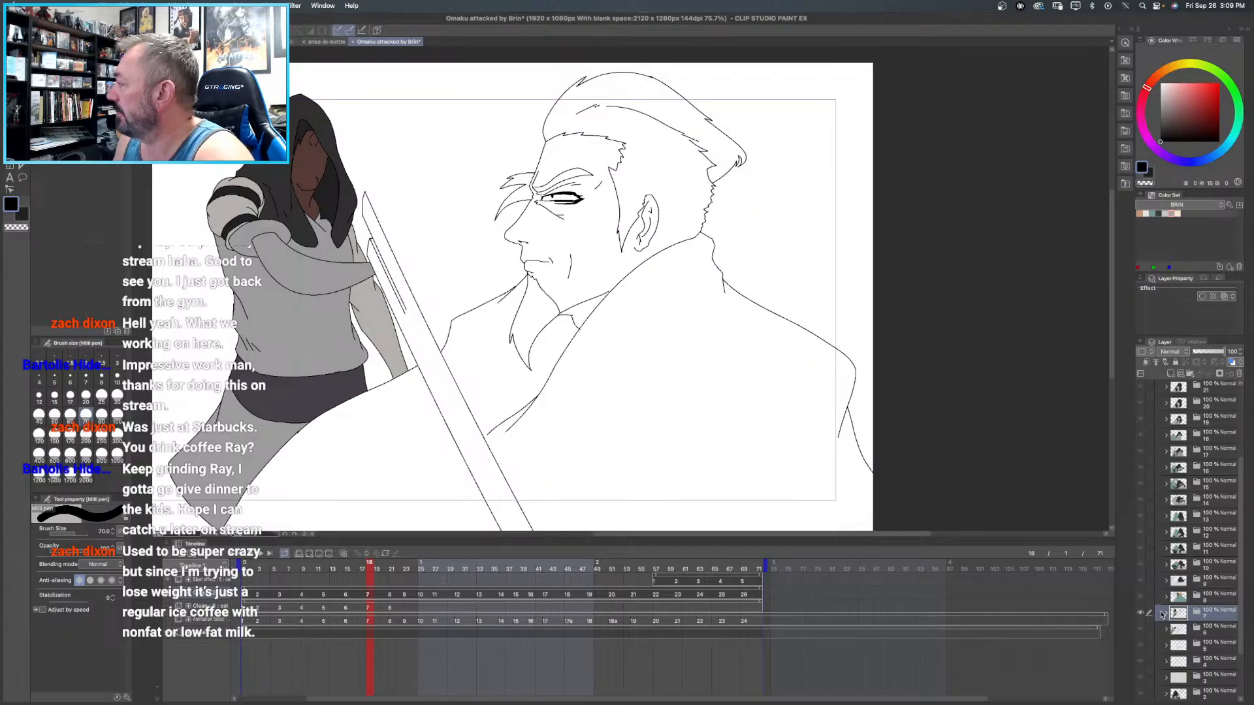
{"action": "scroll", "coordinate": [1215, 607], "scroll_direction": "down", "scroll_amount": 3}
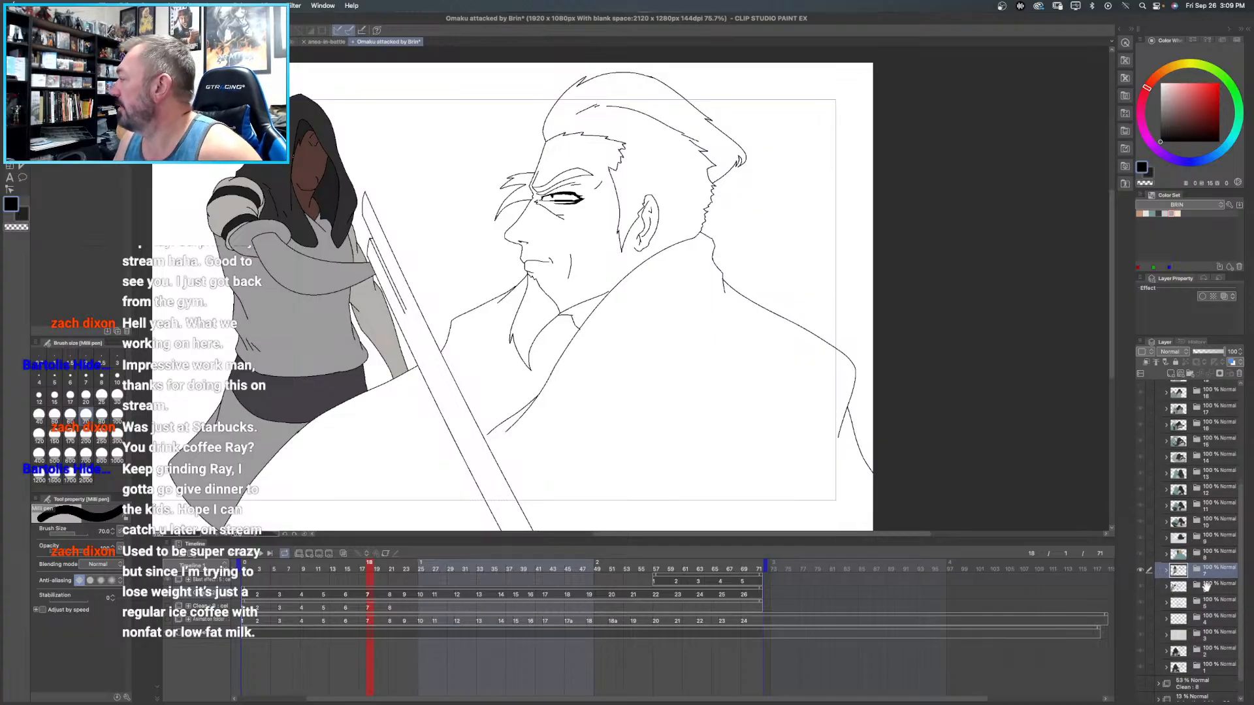
{"action": "scroll", "coordinate": [1205, 586], "scroll_direction": "down", "scroll_amount": 1}
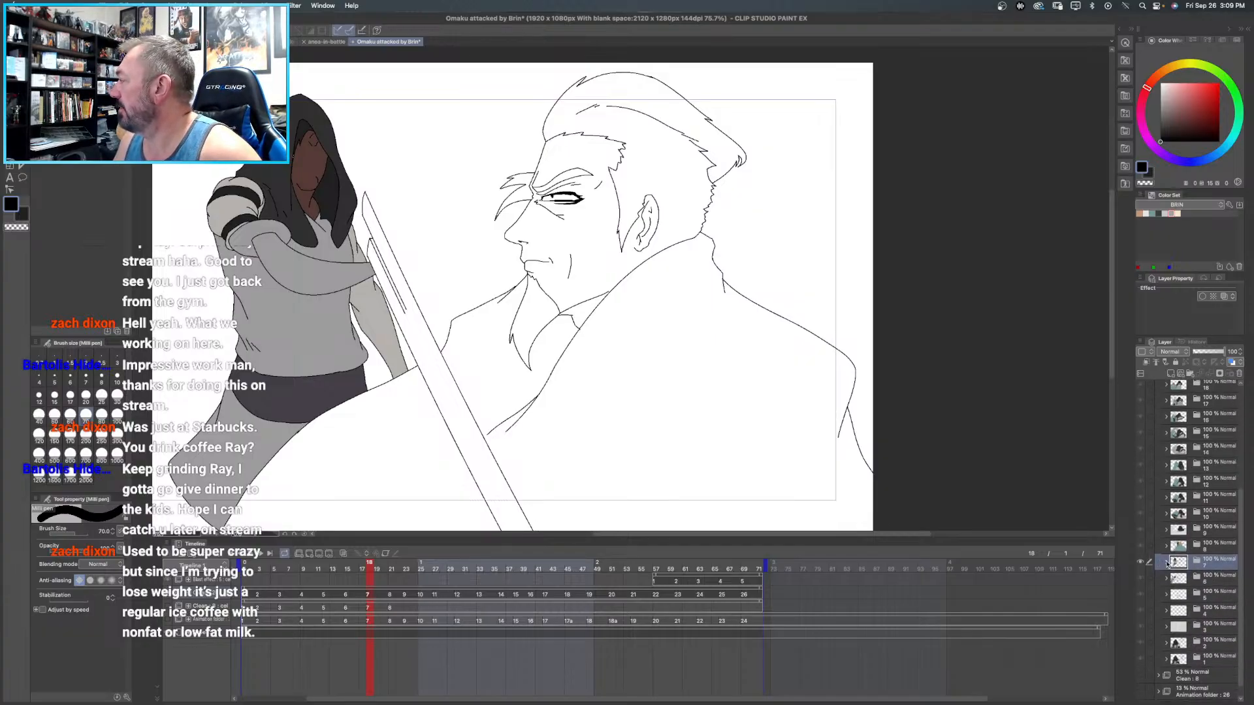
{"action": "left_click", "coordinate": [1166, 563]}
{"action": "left_click", "coordinate": [1208, 578]}
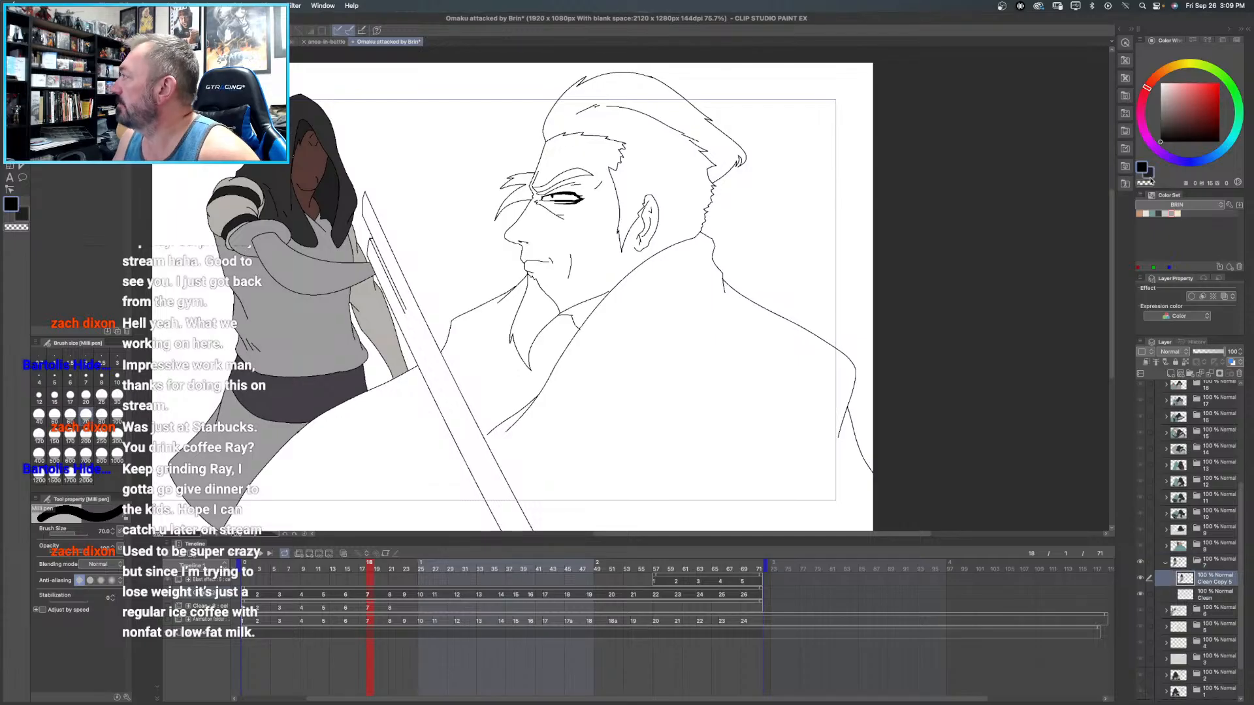
- Try to fill the bearded man's hair with orange from the BRIN color set, and undo the fill
{"action": "left_click", "coordinate": [1139, 214]}
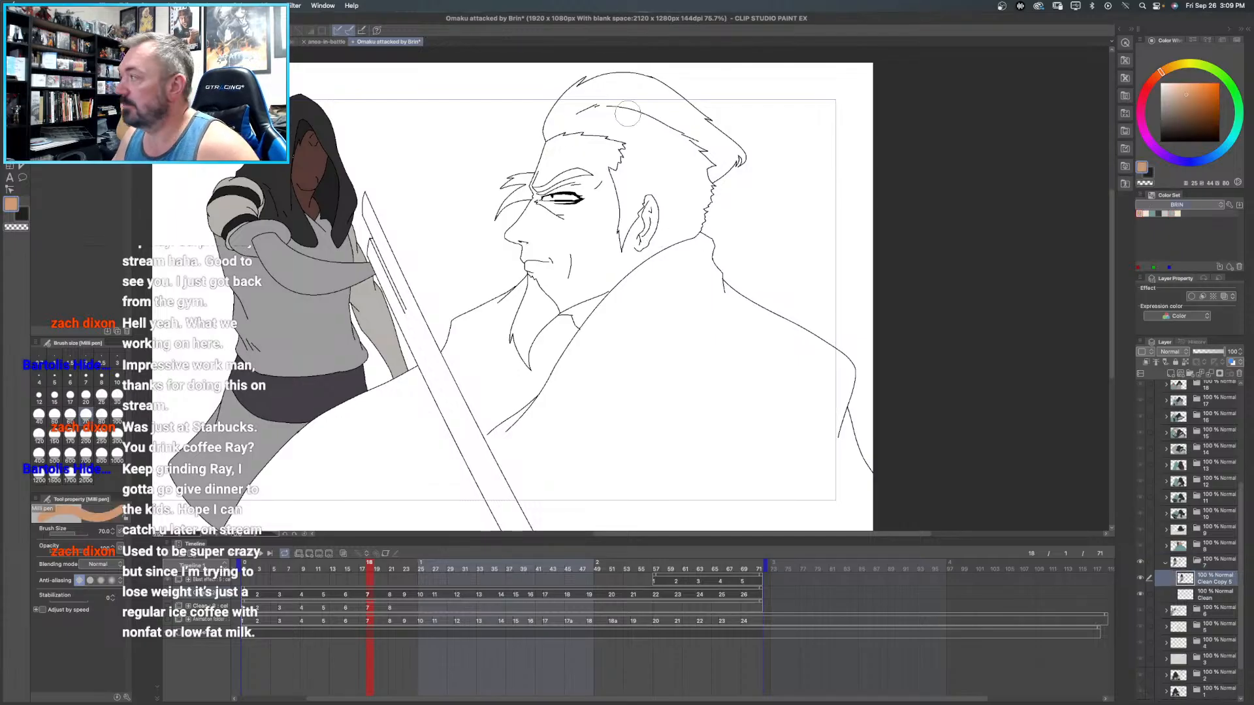
{"action": "key", "text": "g"}
{"action": "left_click", "coordinate": [615, 85]}
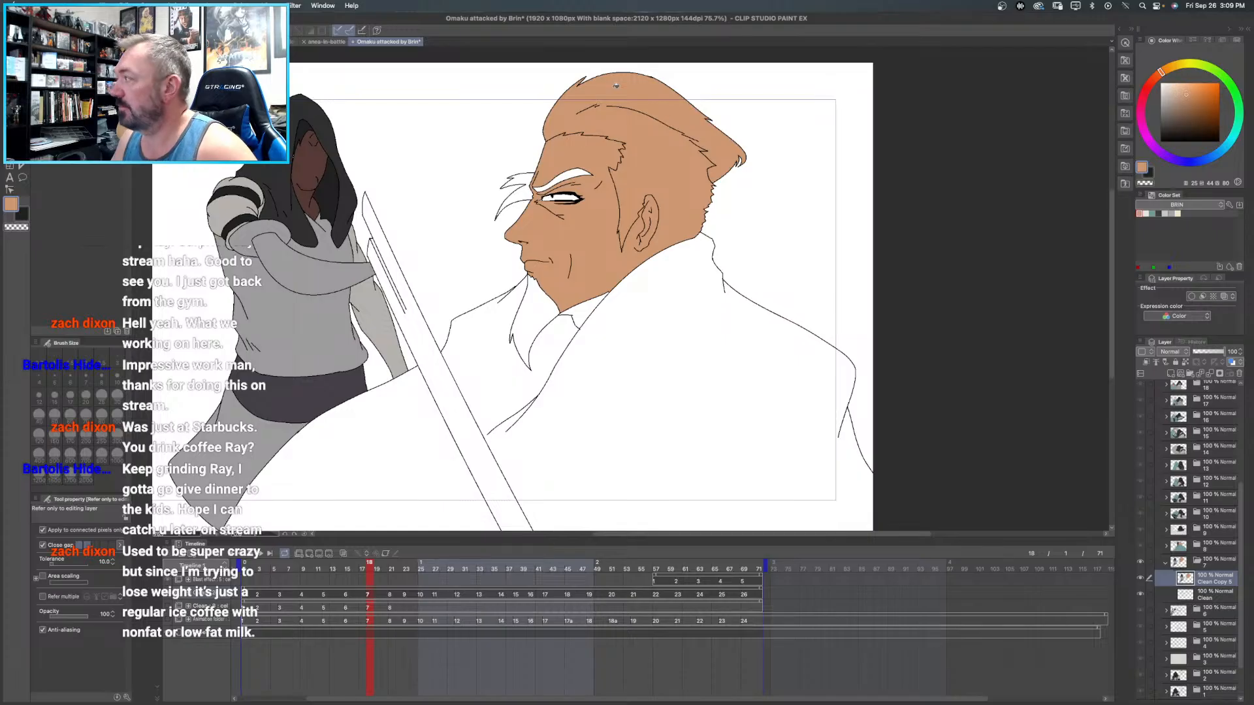
{"action": "key", "text": "ctrl+z"}
- Close the gap in the hair outline beneath the bearded man's ear with a black curve
{"action": "left_click", "coordinate": [1188, 119]}
{"action": "left_click_drag", "start_coordinate": [1189, 119], "coordinate": [721, 282]}
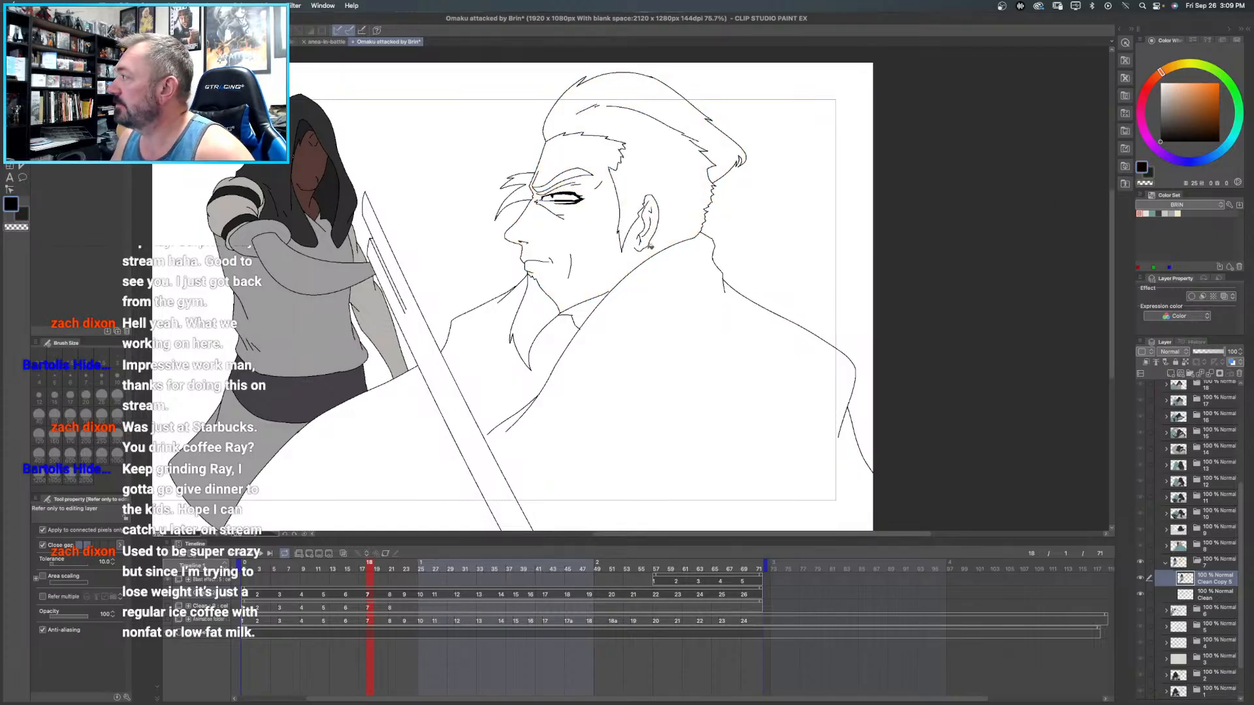
{"action": "key", "text": "u"}
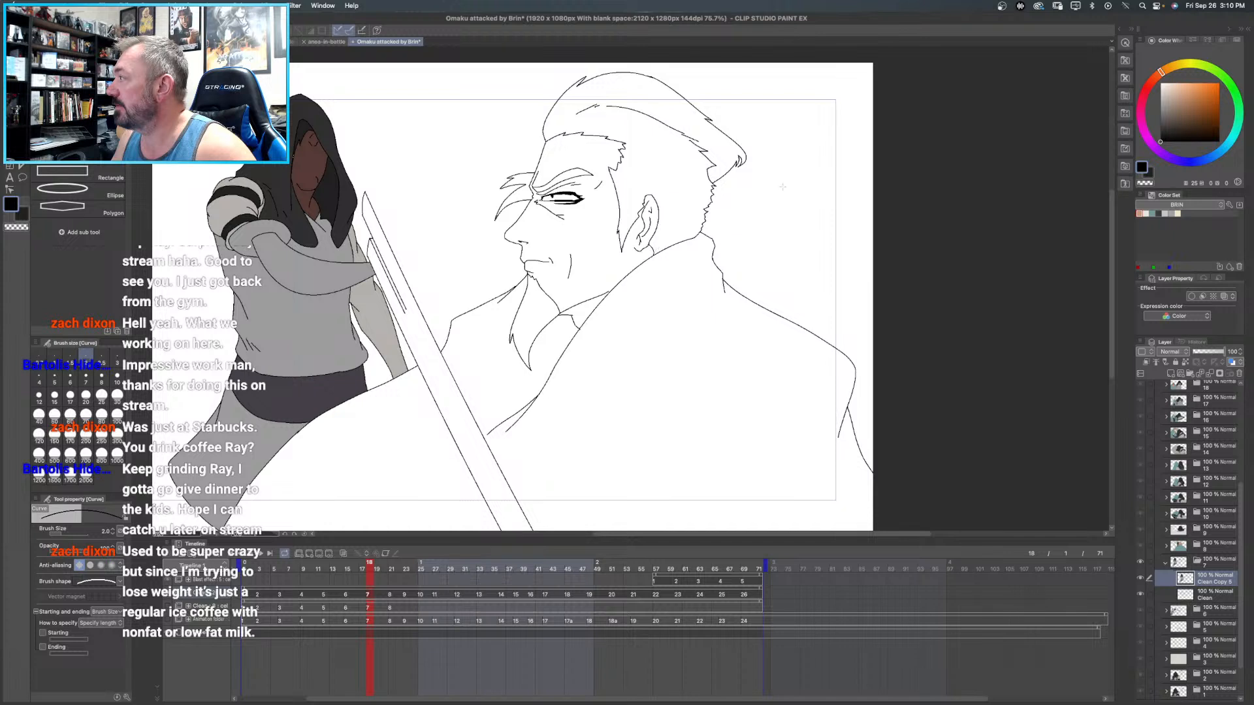
- Fill the bearded man's hair, eyebrows and beard with orange from the BRIN color set on frame 7's Clean Copy layer
{"action": "left_click", "coordinate": [1140, 213]}
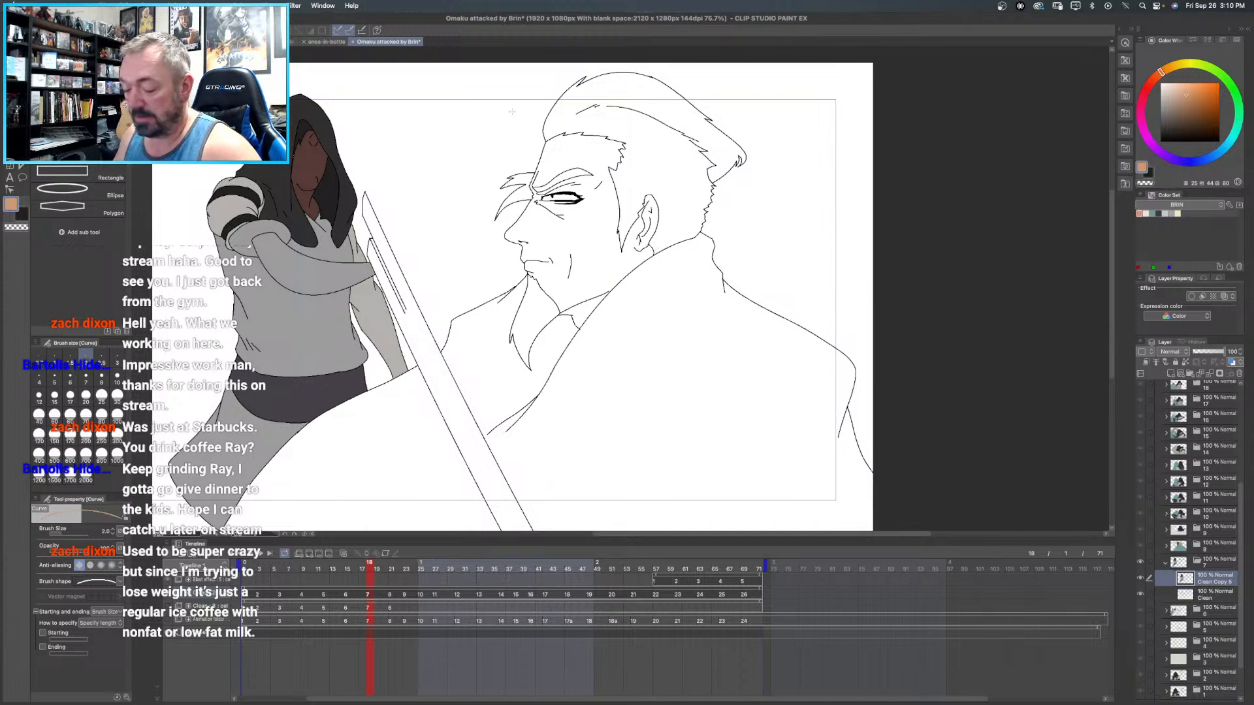
{"action": "key", "text": "g"}
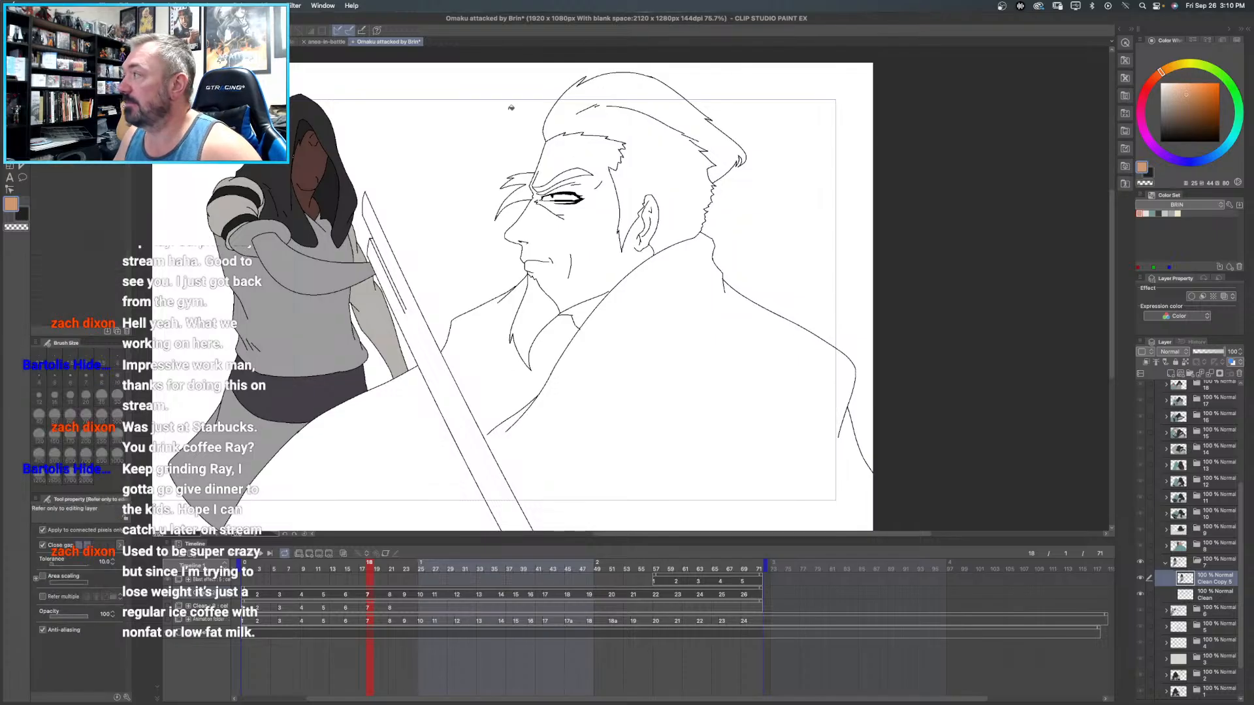
{"action": "left_click", "coordinate": [643, 126]}
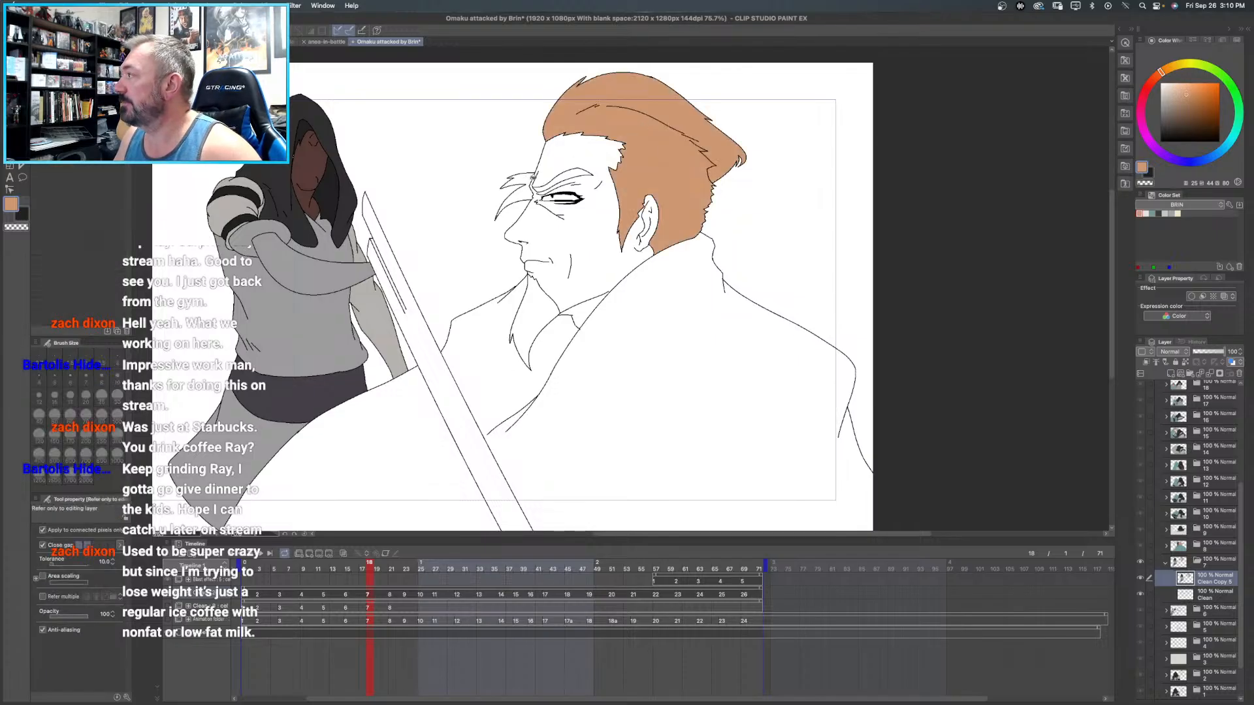
{"action": "left_click", "coordinate": [527, 180]}
{"action": "key", "text": "super+z"}
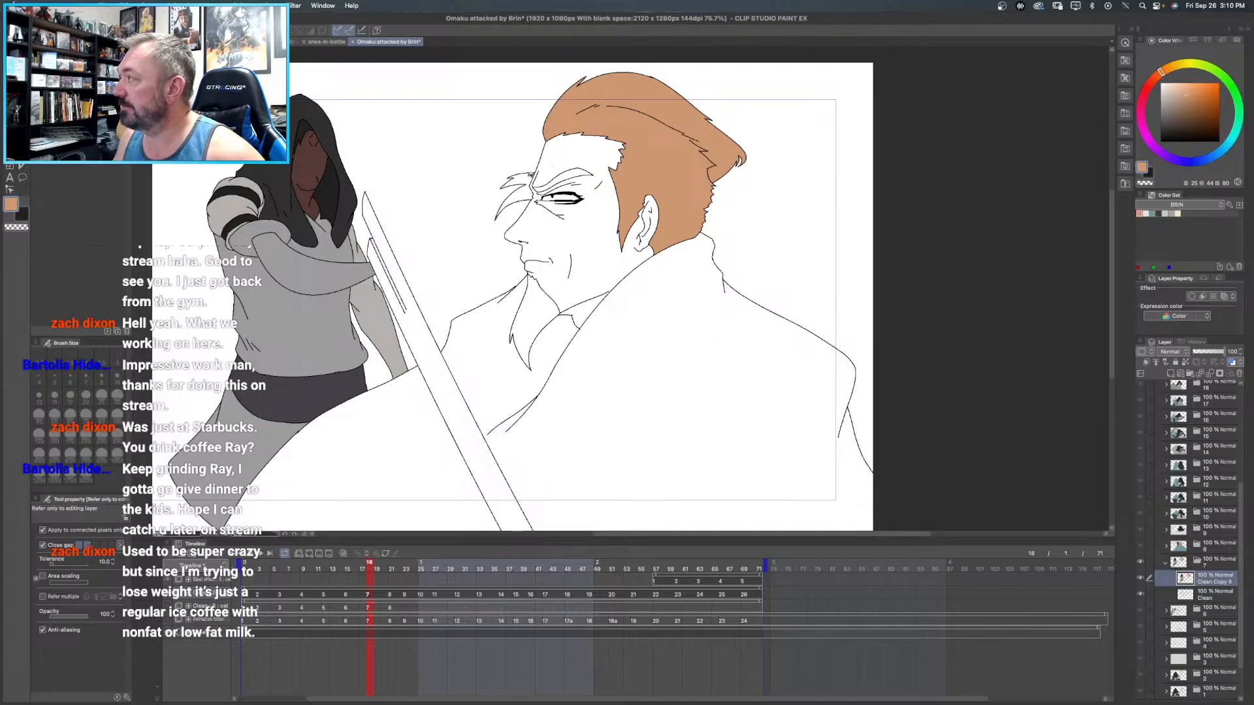
{"action": "left_click", "coordinate": [530, 175]}
{"action": "left_click", "coordinate": [581, 174]}
{"action": "left_click", "coordinate": [544, 306]}
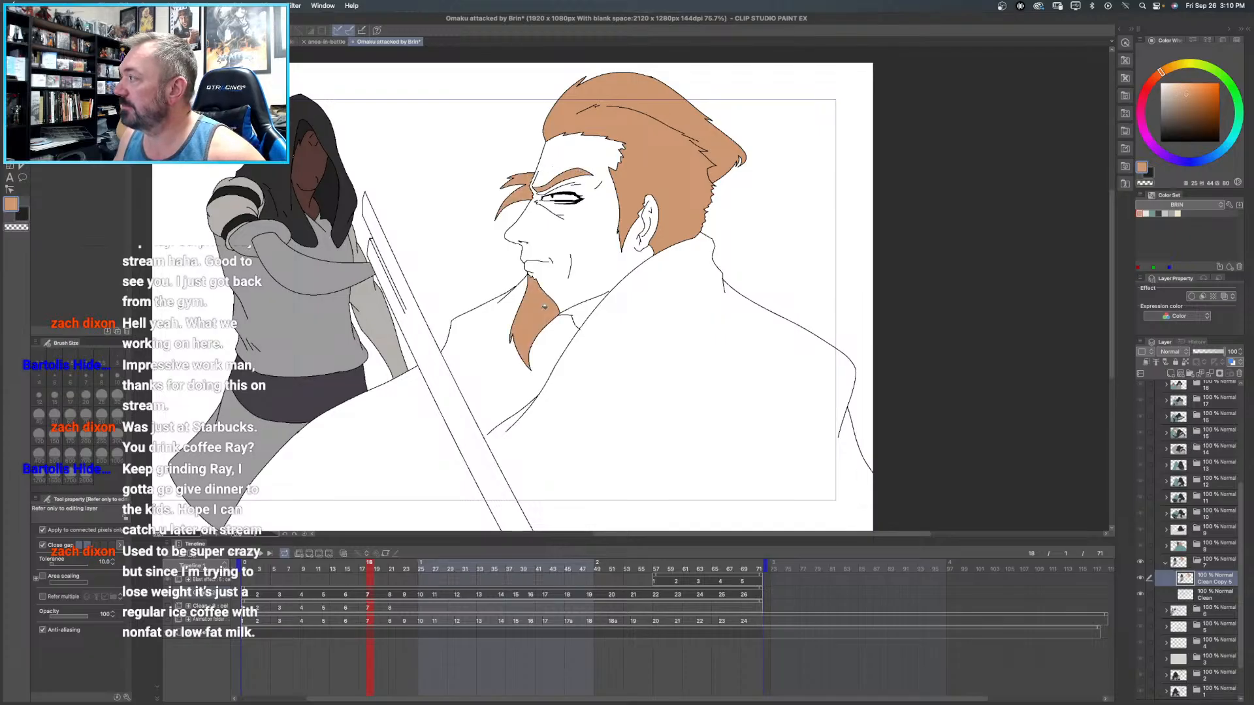
- Fill the bearded man's face and neck with the pale skin color from the BRIN color set
{"action": "left_click", "coordinate": [1145, 214]}
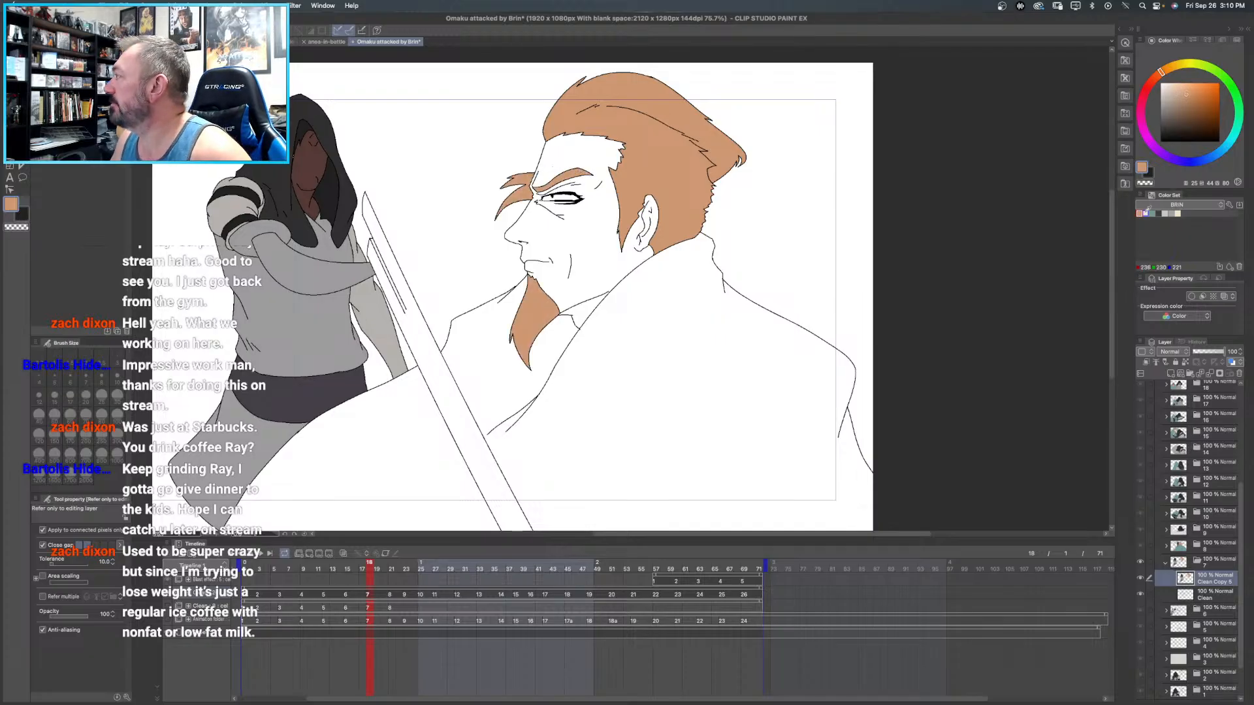
{"action": "left_click", "coordinate": [586, 156]}
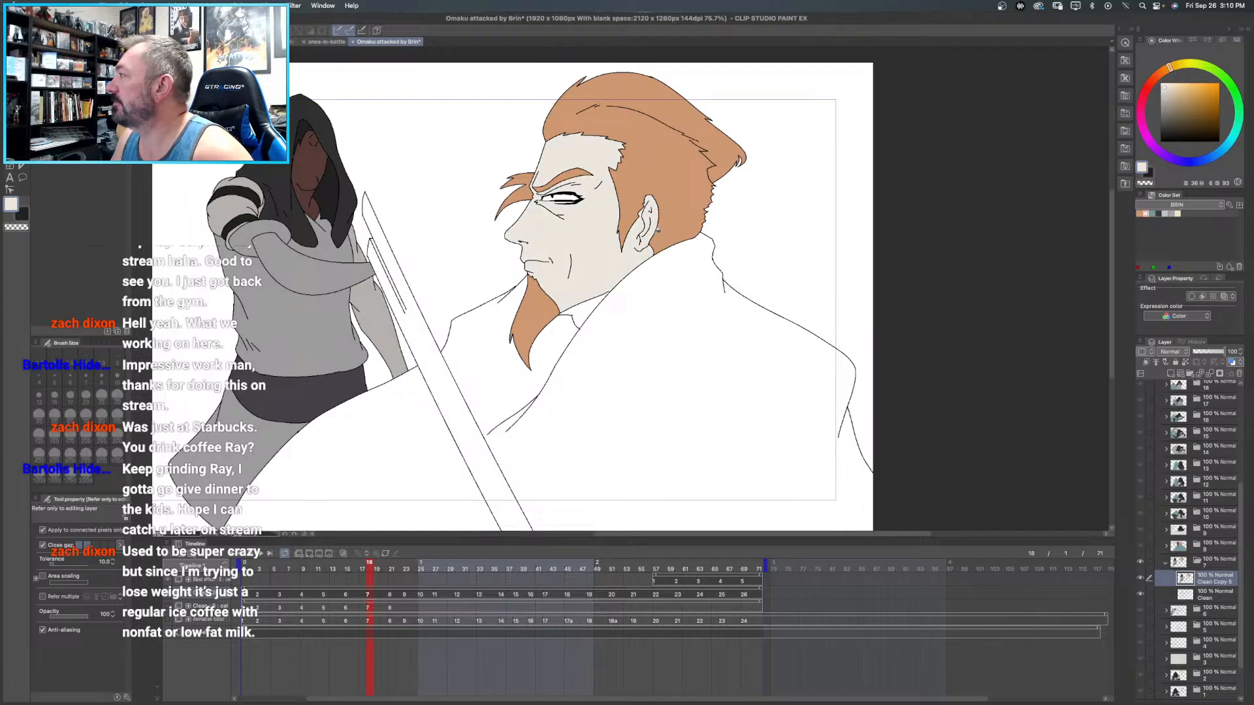
{"action": "left_click", "coordinate": [584, 314]}
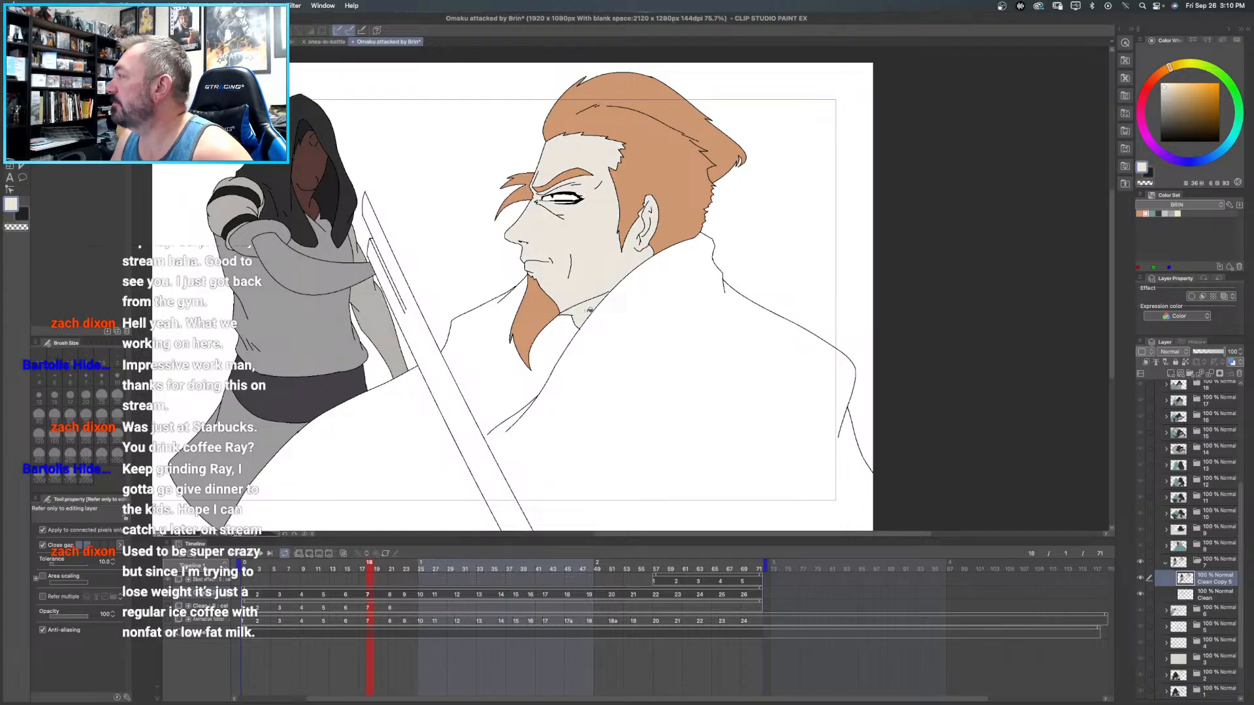
- Fill frame 7's sword blade with light grey and its inner groove, closed off with a black curve, with darker grey
{"action": "left_click", "coordinate": [1164, 214]}
{"action": "left_click", "coordinate": [451, 388]}
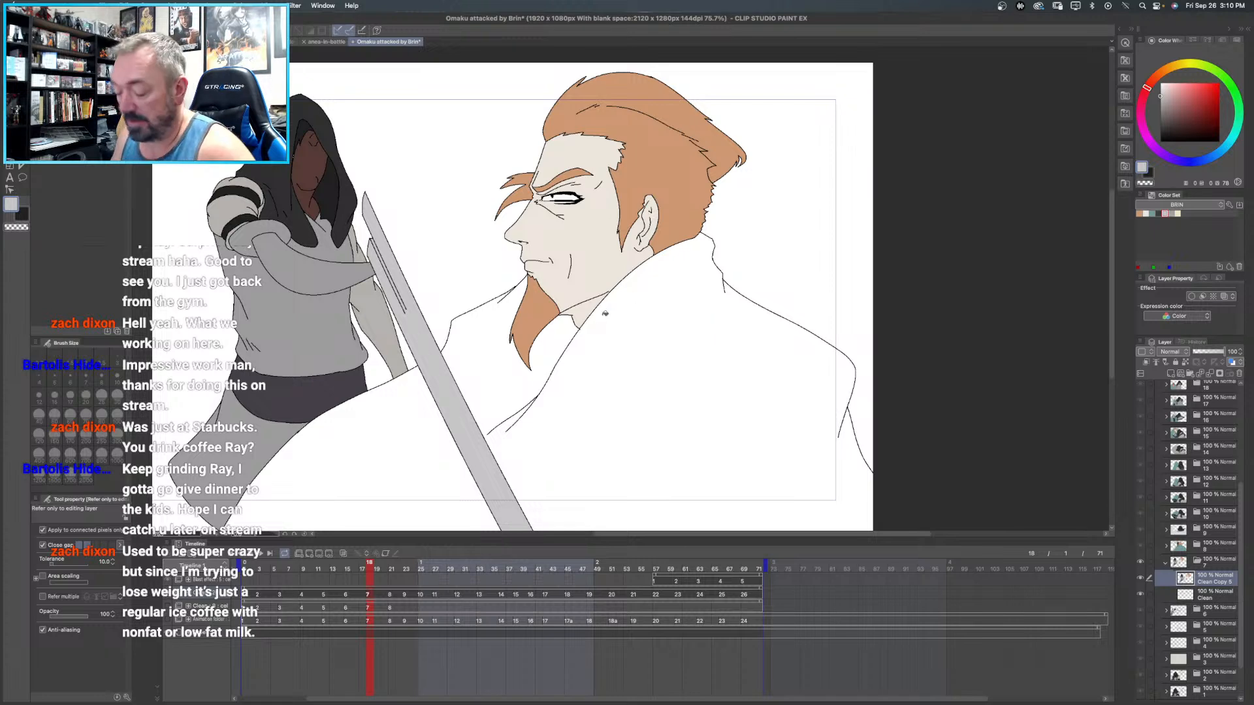
{"action": "left_click", "coordinate": [412, 325], "text": "ctrl"}
{"action": "left_click", "coordinate": [412, 325]}
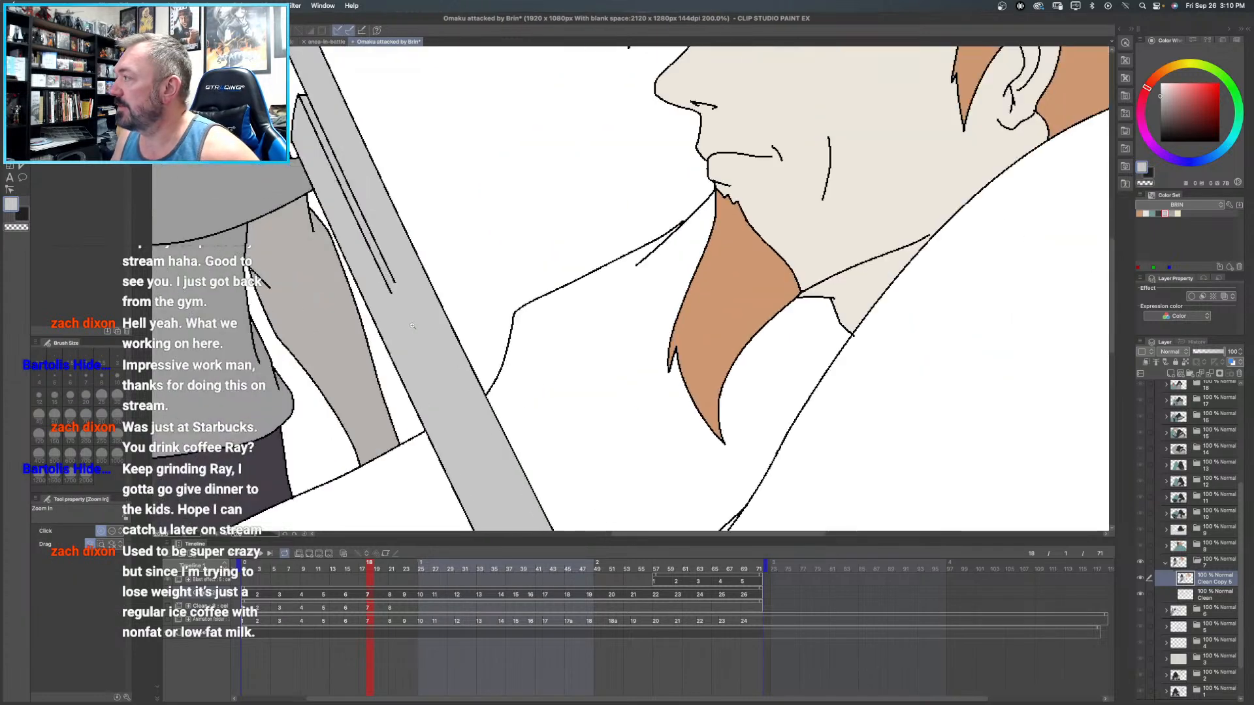
{"action": "key", "text": "u"}
{"action": "key", "text": "x"}
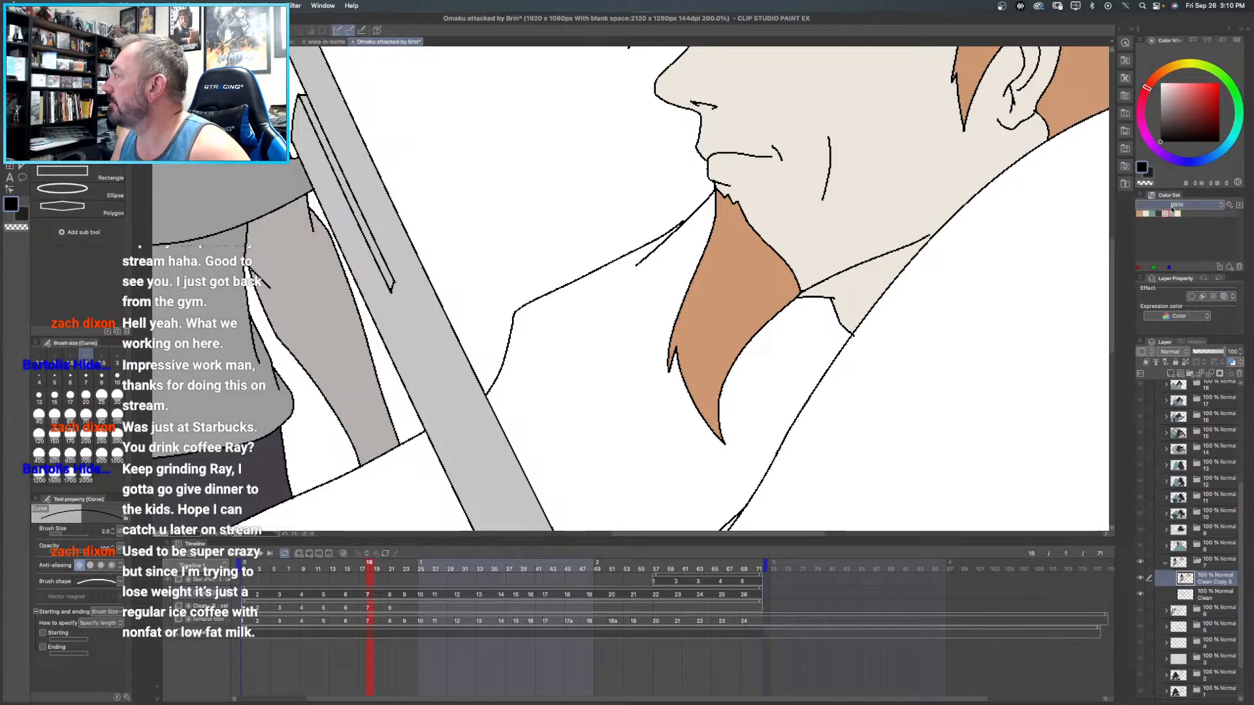
{"action": "key", "text": "x"}
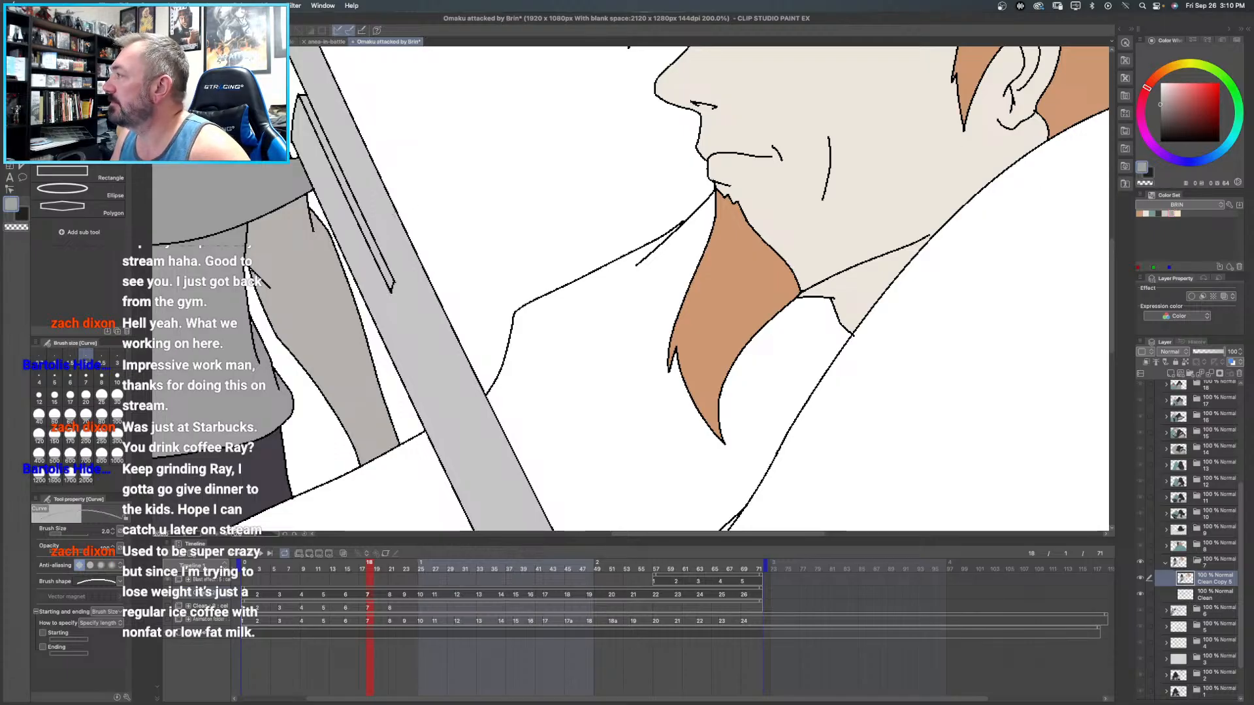
{"action": "key", "text": "g"}
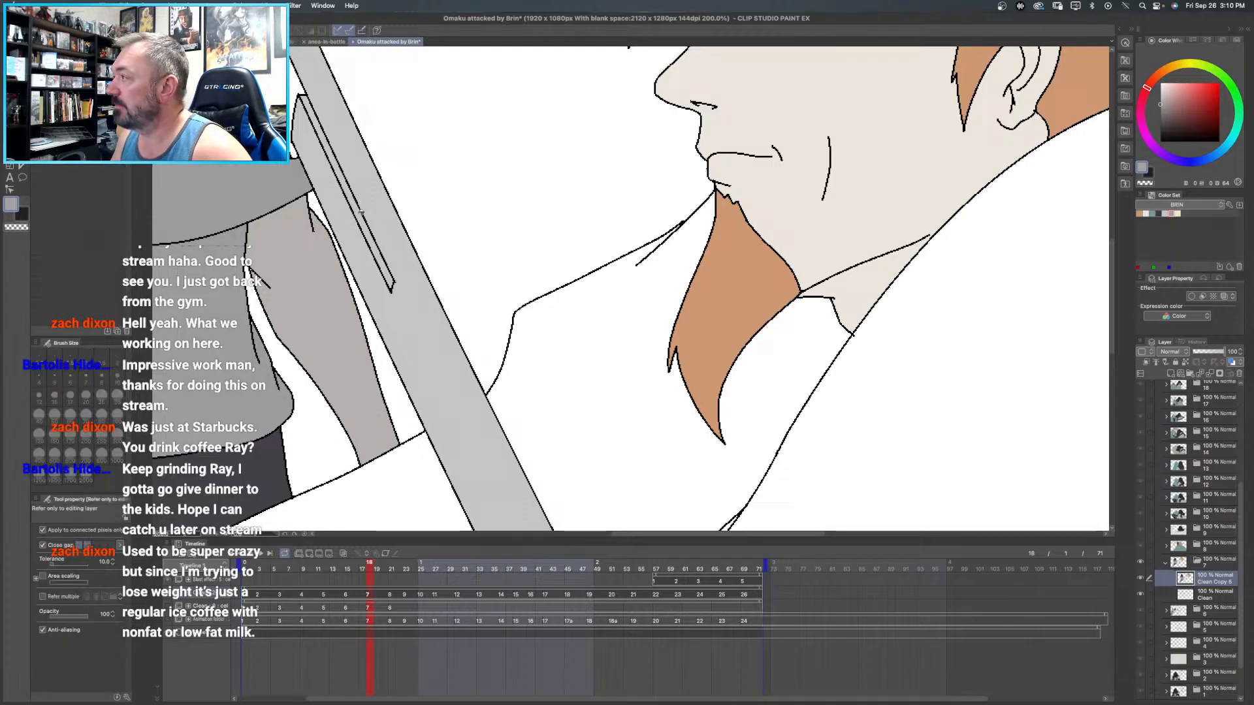
{"action": "key", "text": "super+0"}
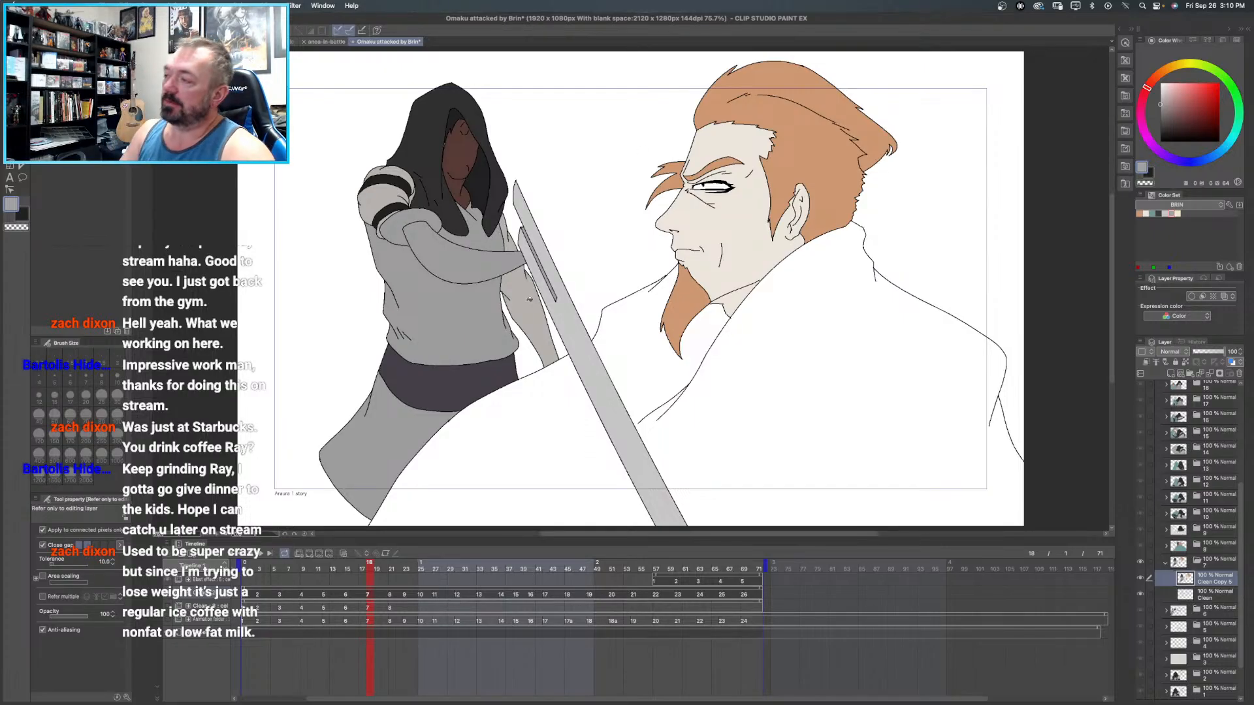
- Fill all sections of the bearded man's cloak with teal from the BRIN color set on both sides of the sword
{"action": "left_click_drag", "start_coordinate": [774, 302], "coordinate": [718, 259]}
{"action": "left_click", "coordinate": [1158, 214]}
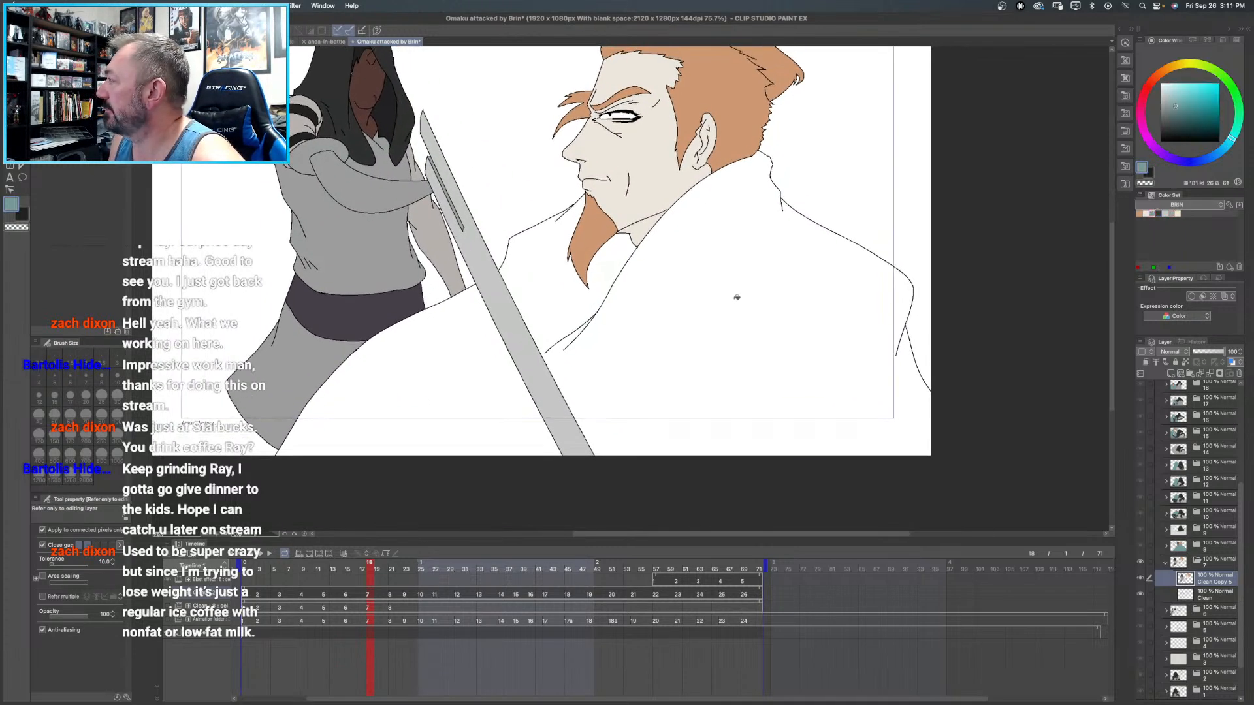
{"action": "left_click", "coordinate": [737, 297]}
{"action": "left_click", "coordinate": [450, 394]}
{"action": "left_click_drag", "start_coordinate": [451, 394], "coordinate": [327, 462]}
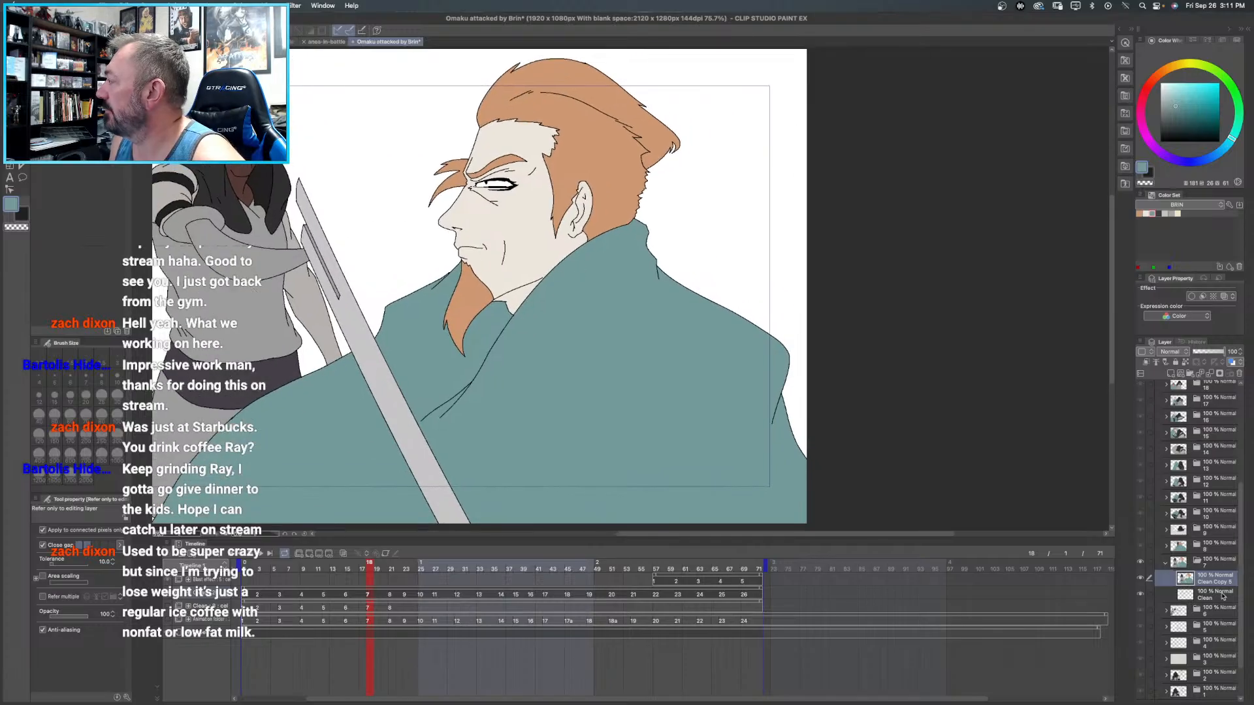
- Add a raster layer directly above frame 7's Clean layer and name it "underneath"
{"action": "left_click", "coordinate": [1223, 596]}
{"action": "left_click", "coordinate": [1171, 374]}
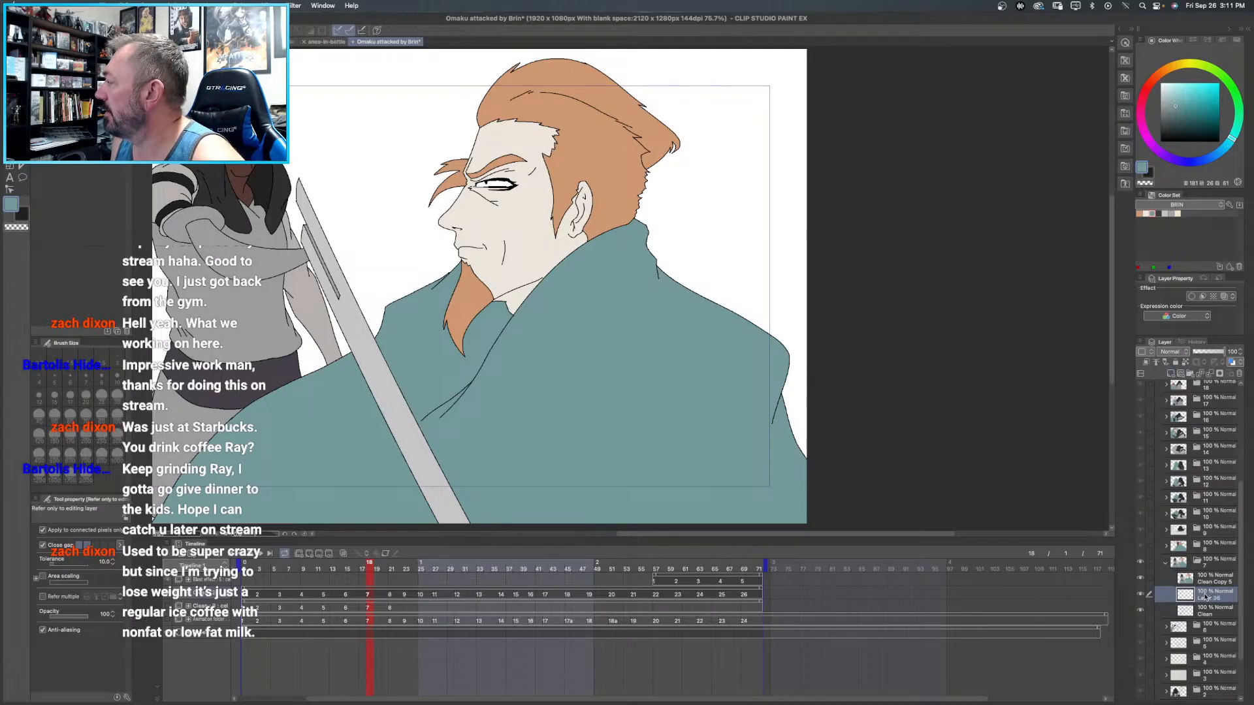
{"action": "double_click", "coordinate": [1207, 599]}
{"action": "type", "text": "lin"}
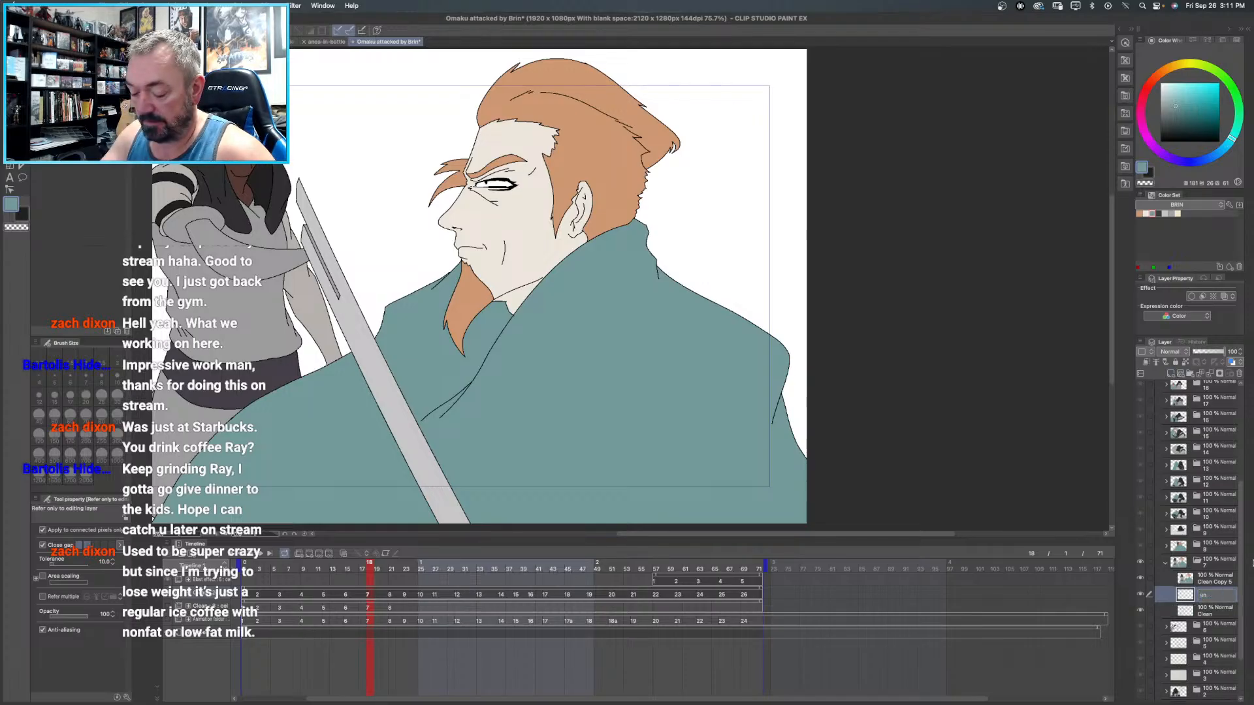
{"action": "type", "text": "neath"}
{"action": "key", "text": "Return"}
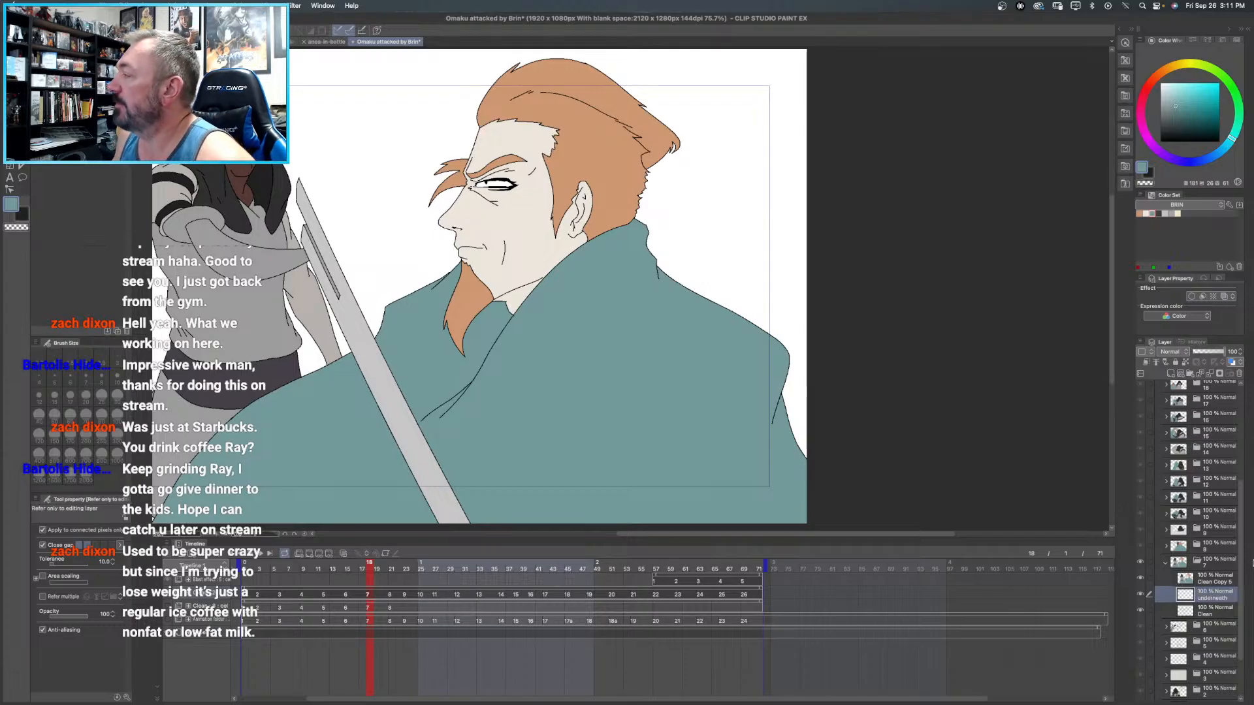
- Paint solid black behind the bearded man's eye on frame 7's underneath layer with the pen
{"action": "left_click", "coordinate": [1160, 141]}
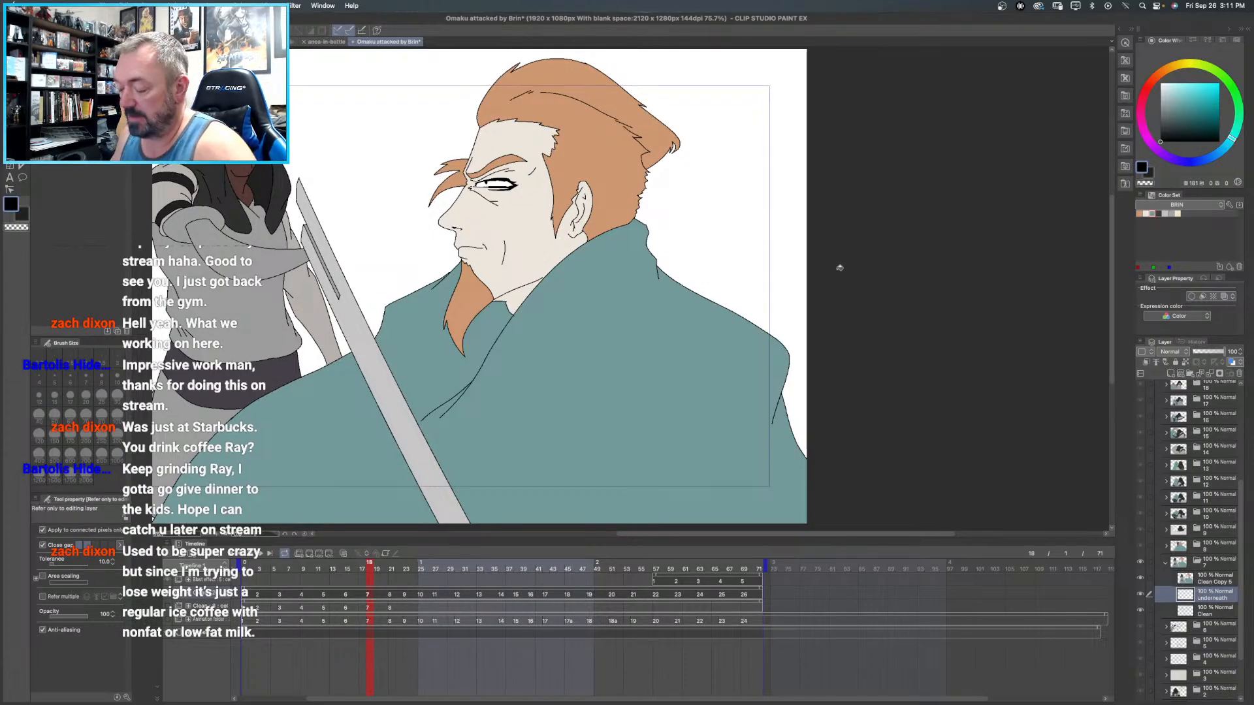
{"action": "key", "text": "p"}
{"action": "left_click_drag", "start_coordinate": [482, 184], "coordinate": [530, 187]}
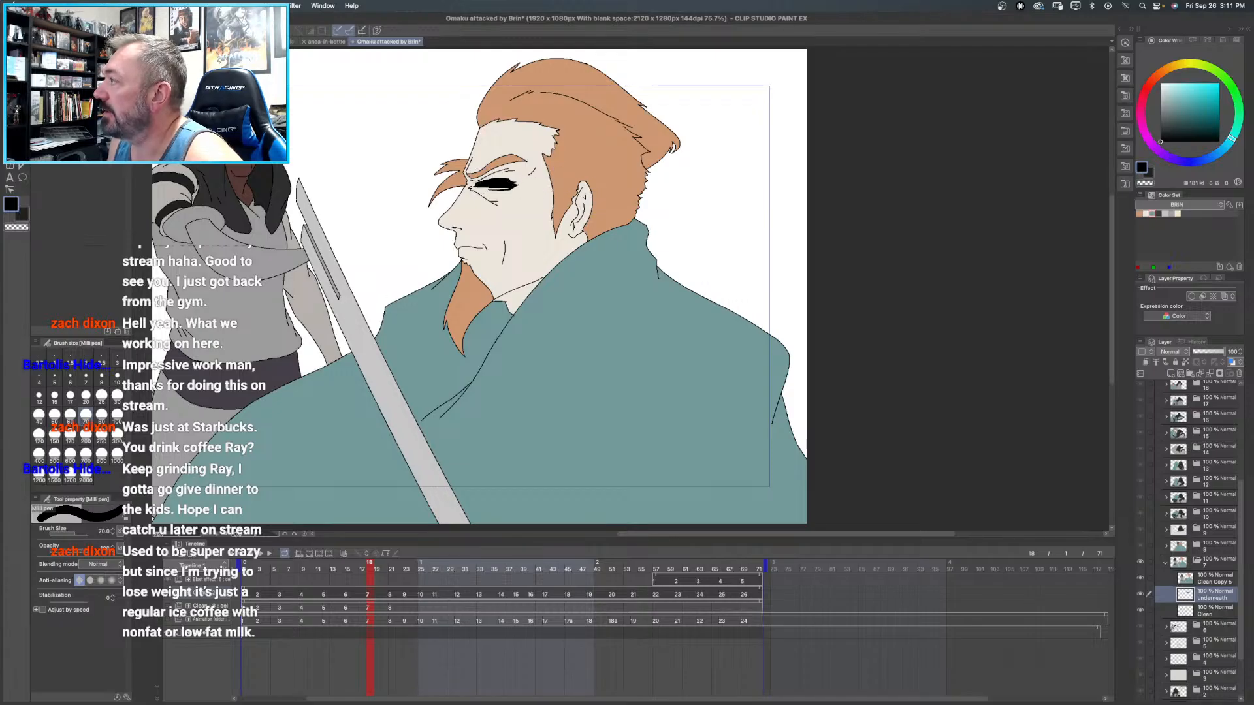
{"action": "left_click_drag", "start_coordinate": [254, 165], "coordinate": [346, 91]}
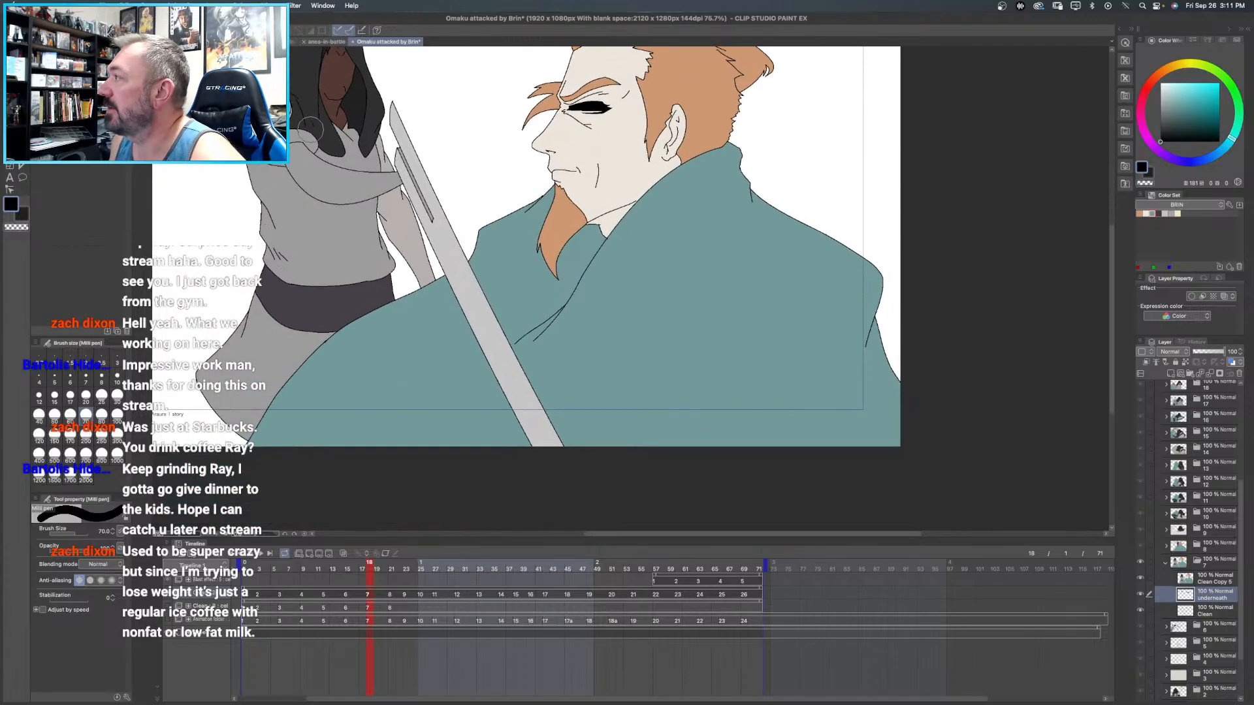
{"action": "scroll", "coordinate": [358, 254], "scroll_direction": "up", "scroll_amount": 1}
{"action": "scroll", "coordinate": [358, 254], "scroll_direction": "up", "scroll_amount": 1}
{"action": "left_click_drag", "start_coordinate": [587, 86], "coordinate": [260, 279]}
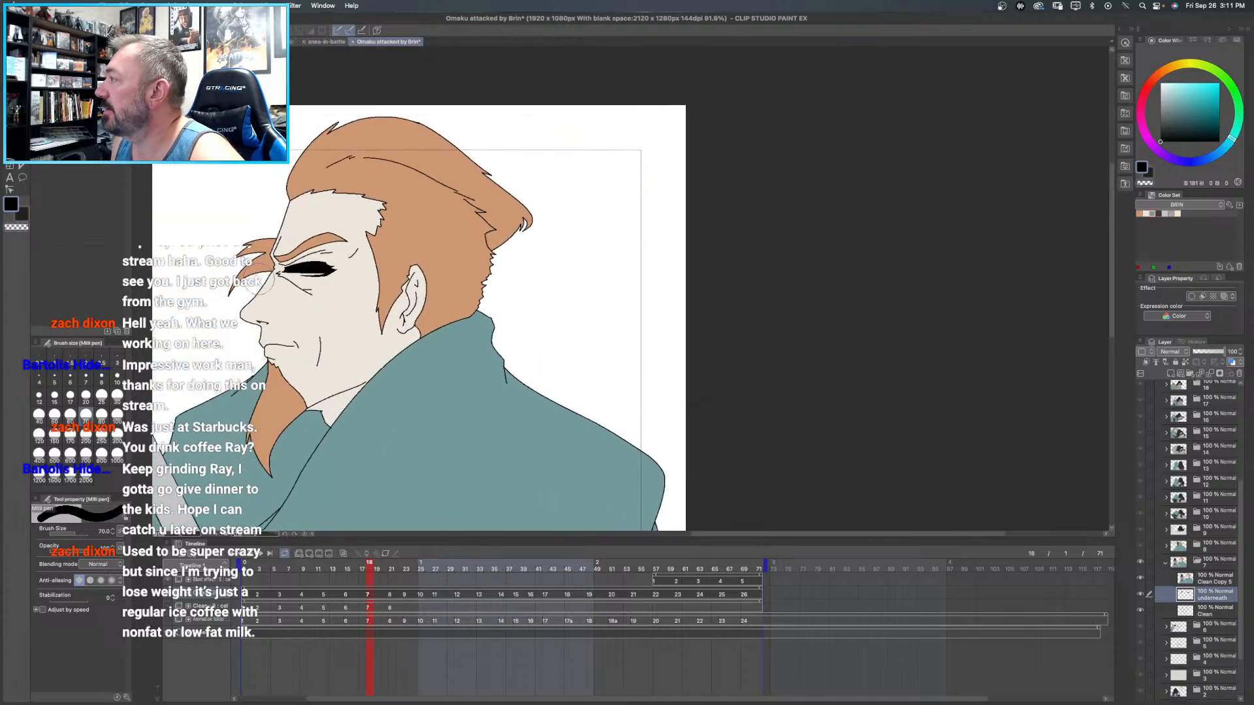
- Fill the white of the bearded man's eye with off-white on frame 7's Clean Copy layer
{"action": "key", "text": "super+space"}
{"action": "left_click", "coordinate": [324, 268]}
{"action": "left_click", "coordinate": [325, 267]}
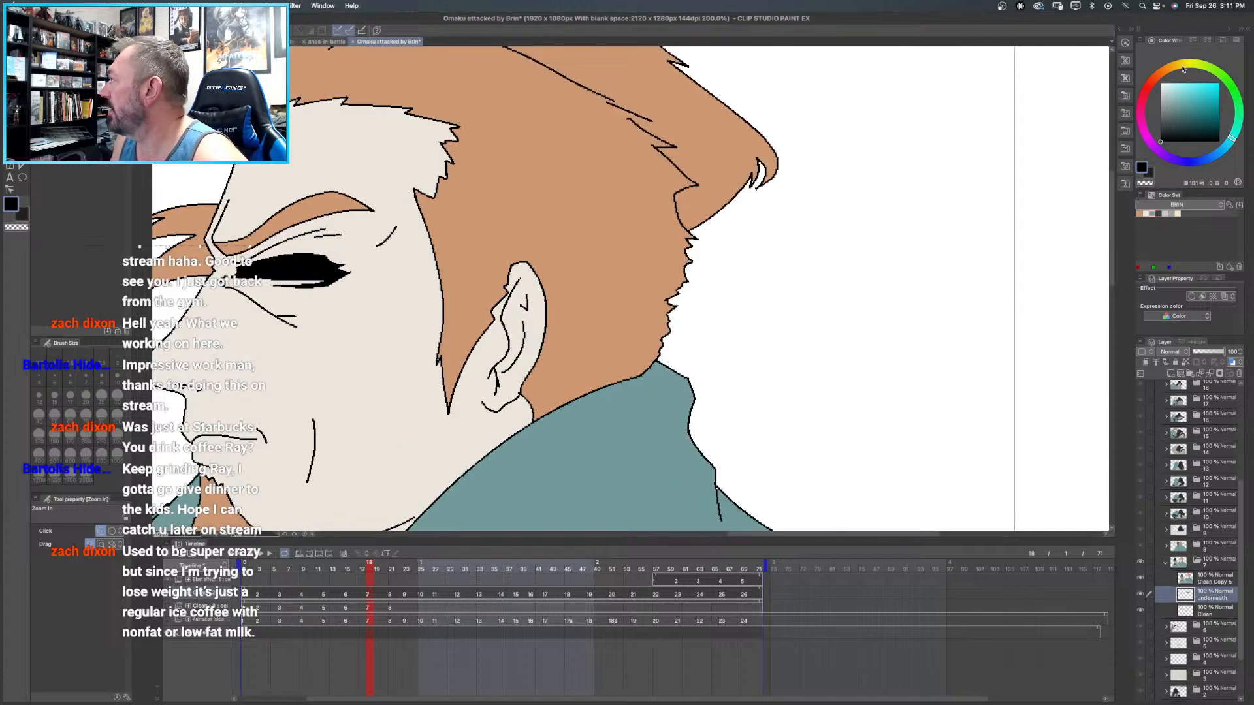
{"action": "left_click_drag", "start_coordinate": [1171, 86], "coordinate": [1161, 85]}
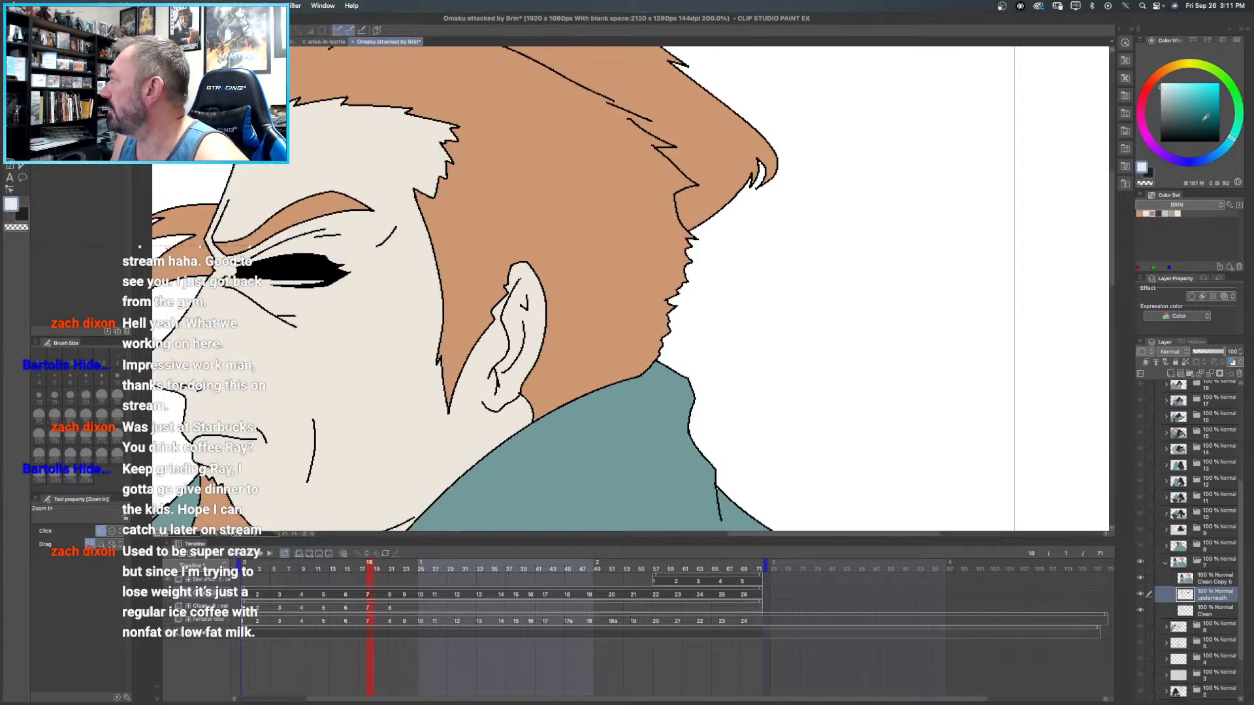
{"action": "key", "text": "g"}
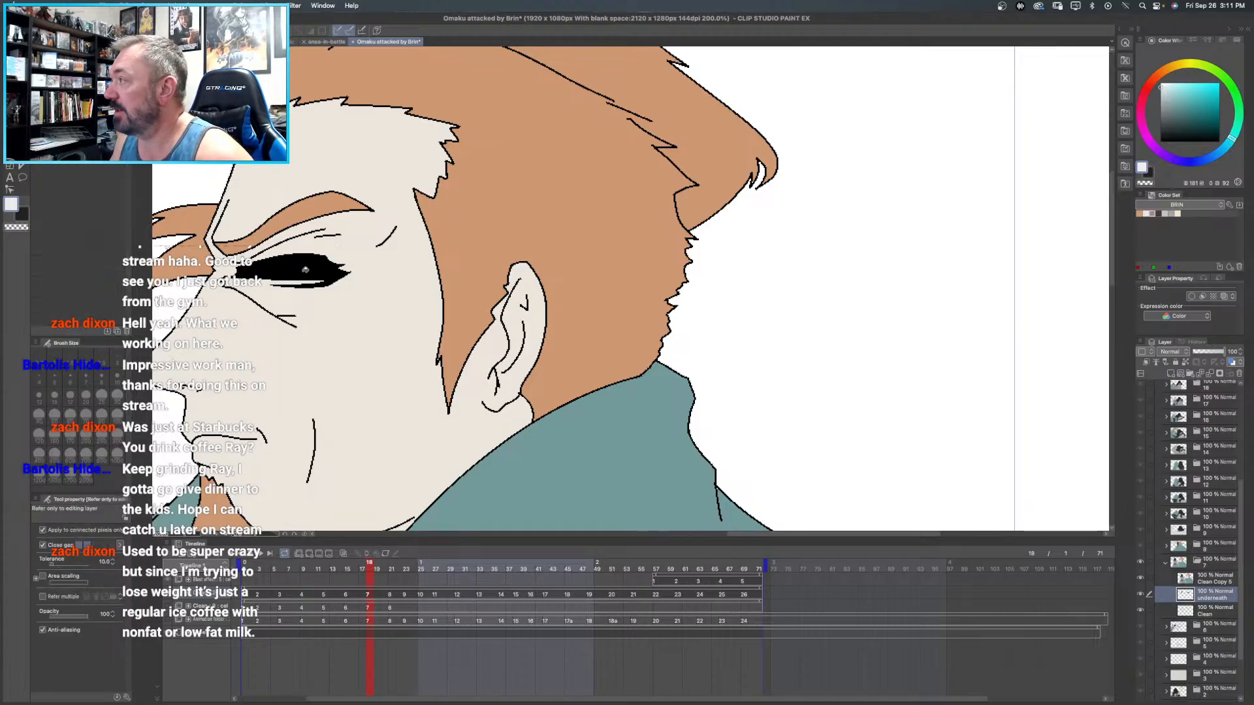
{"action": "left_click", "coordinate": [1210, 580]}
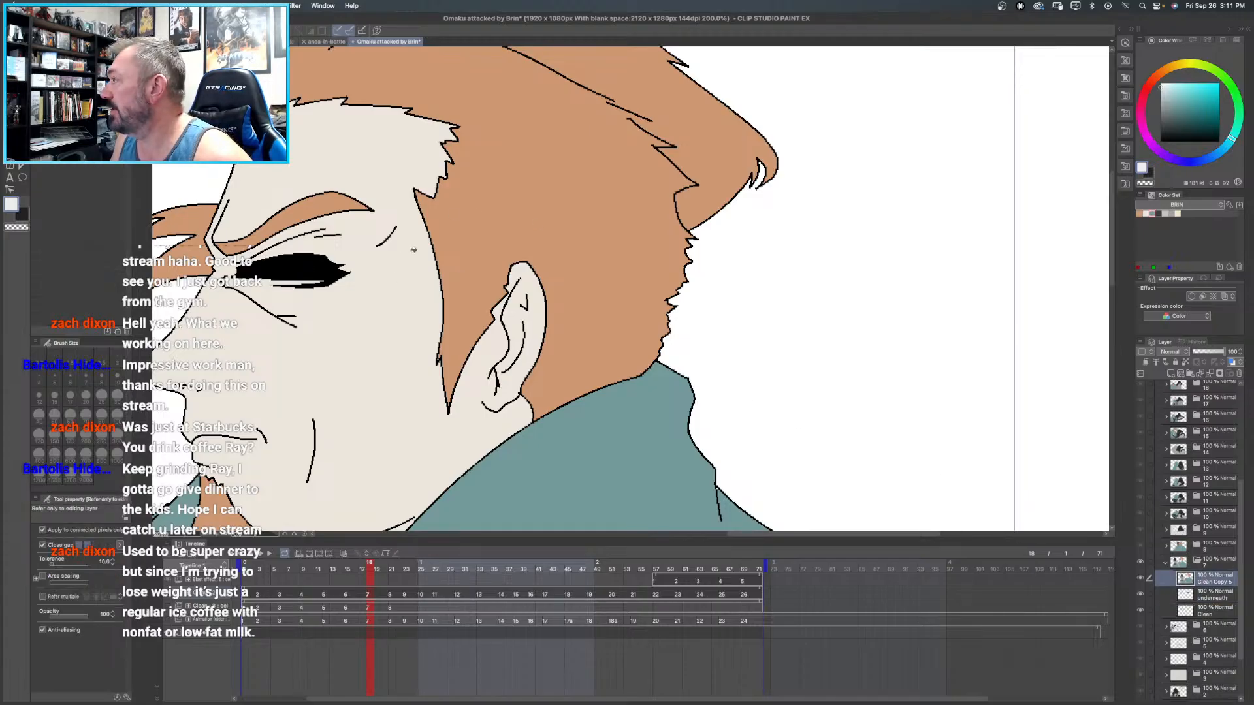
{"action": "left_click", "coordinate": [322, 267]}
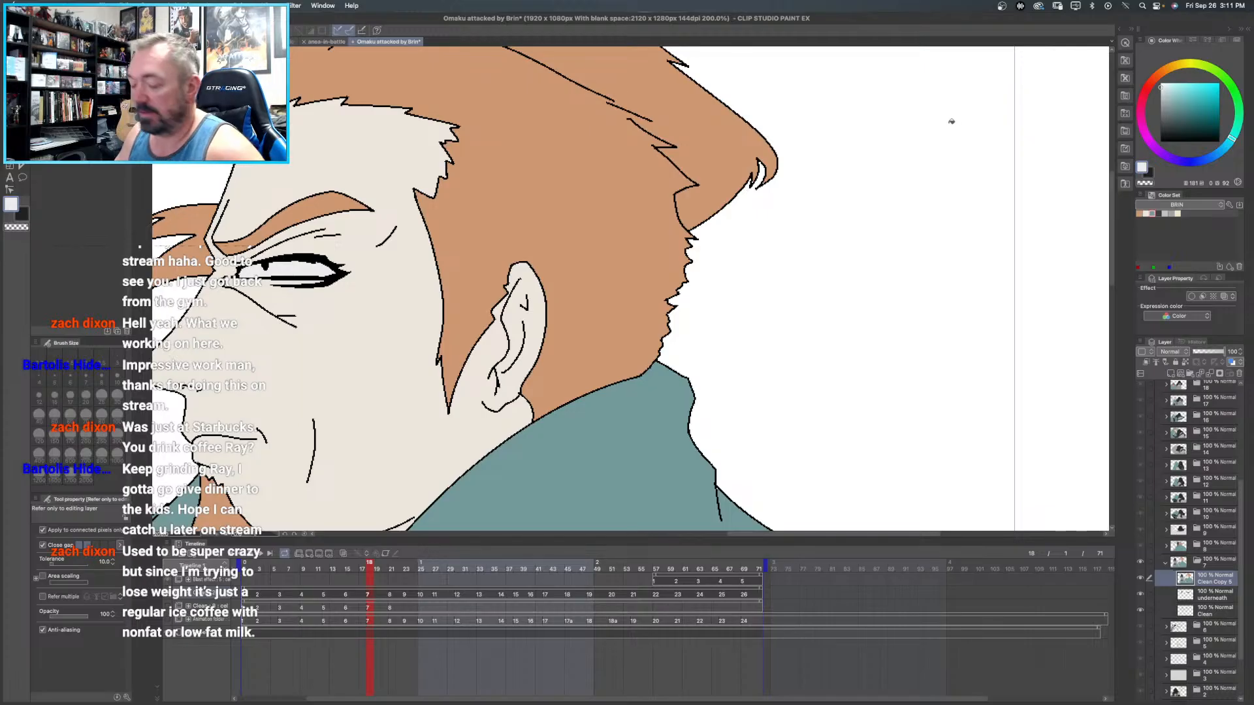
{"action": "key", "text": "super+0"}
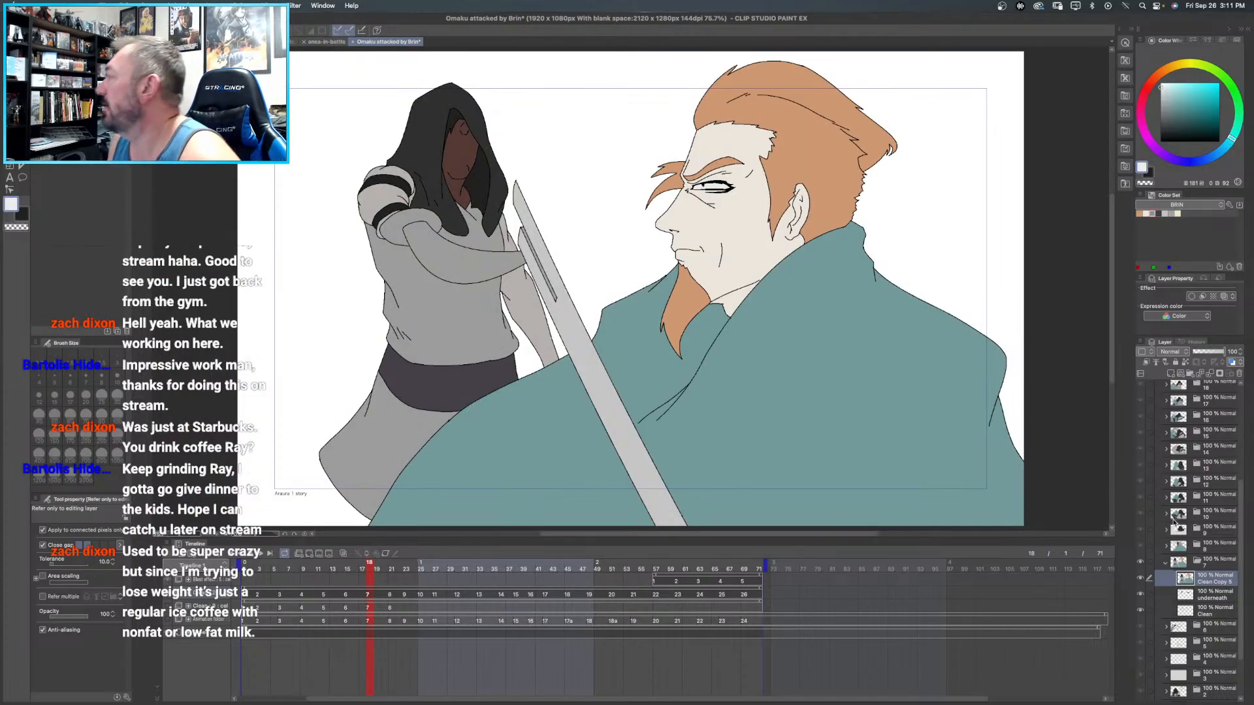
- Fill the bearded man's hair, eyebrows and beard on frame 6's Clean Copy layer with orange from the BRIN color set
{"action": "left_click", "coordinate": [1165, 561]}
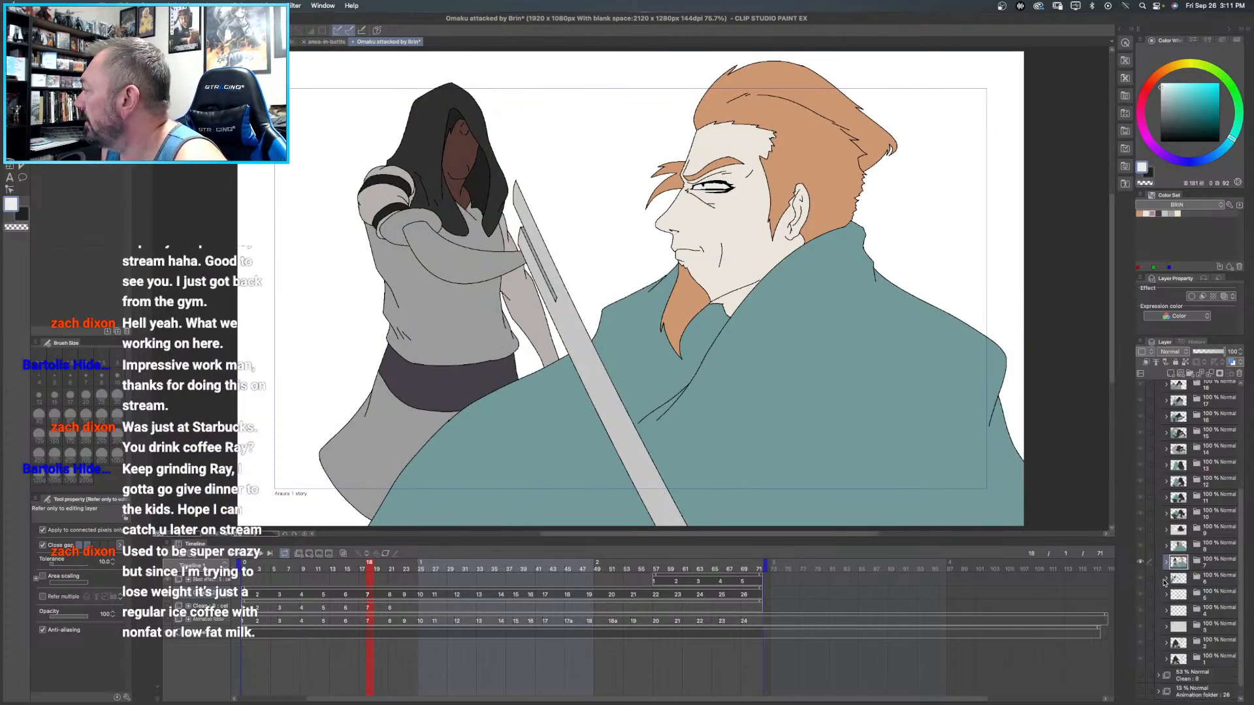
{"action": "left_click", "coordinate": [1166, 580]}
{"action": "left_click", "coordinate": [1213, 597]}
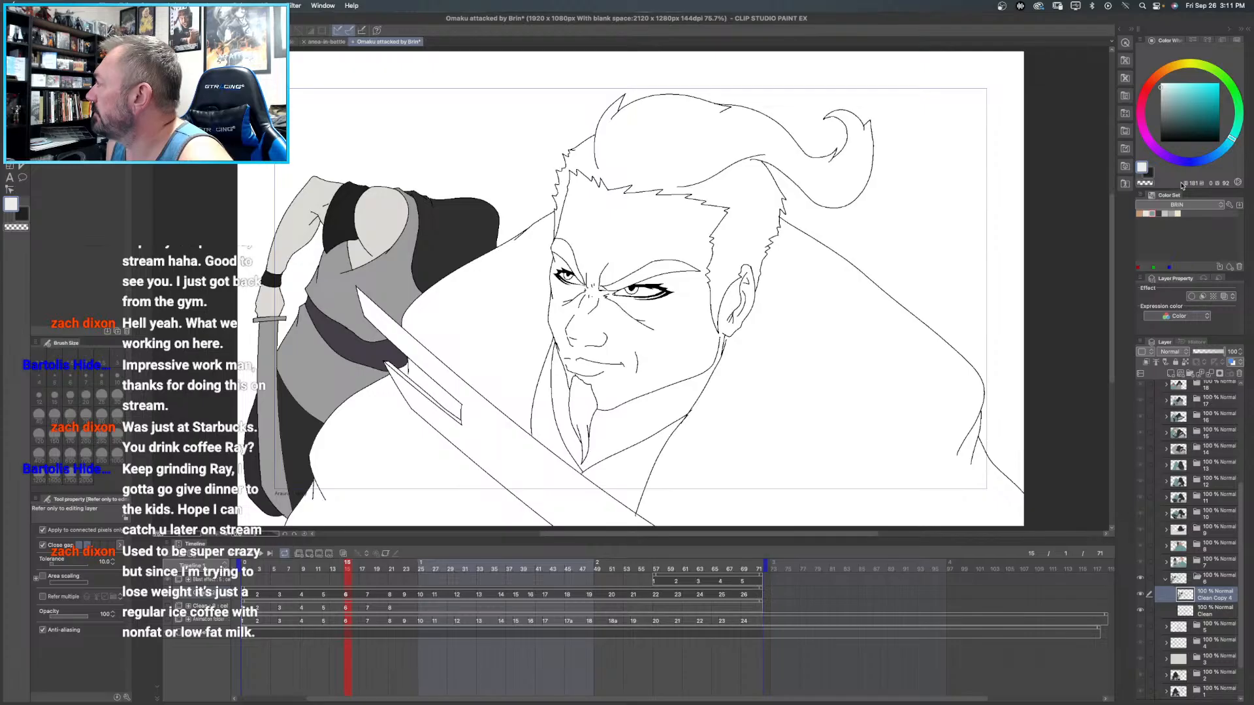
{"action": "left_click", "coordinate": [1141, 213]}
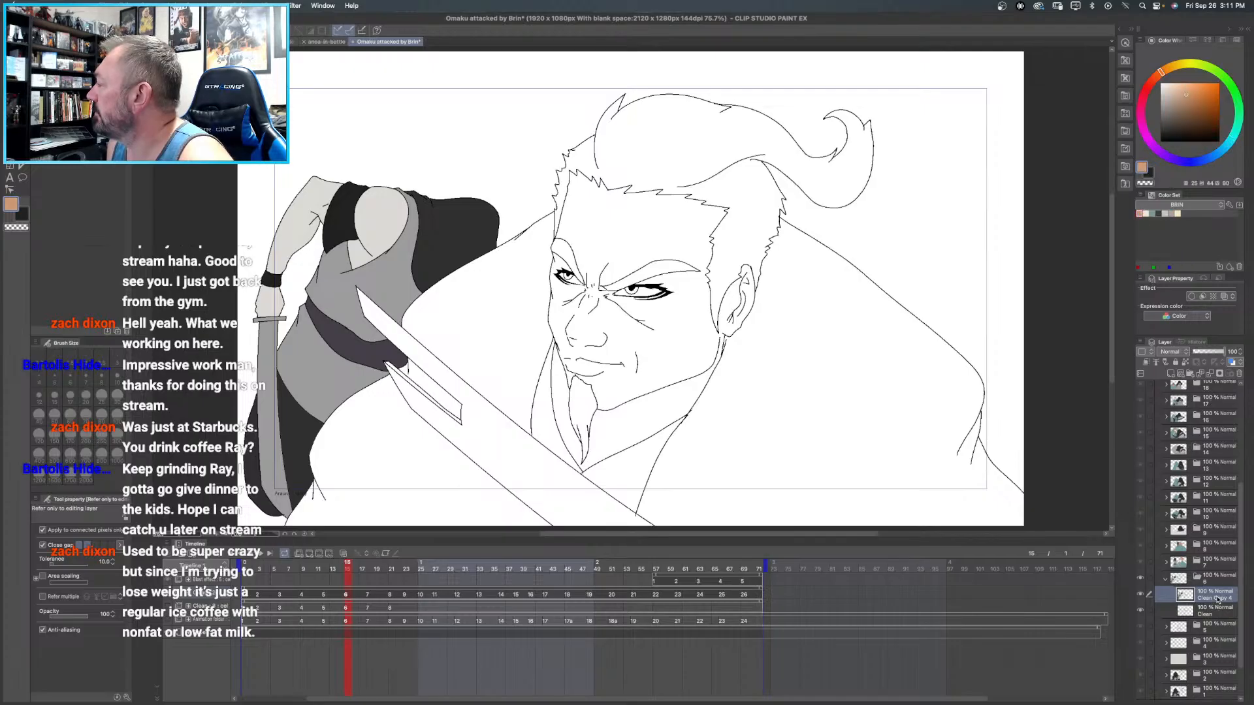
{"action": "left_click", "coordinate": [673, 138]}
{"action": "left_click", "coordinate": [661, 267]}
{"action": "left_click", "coordinate": [564, 247]}
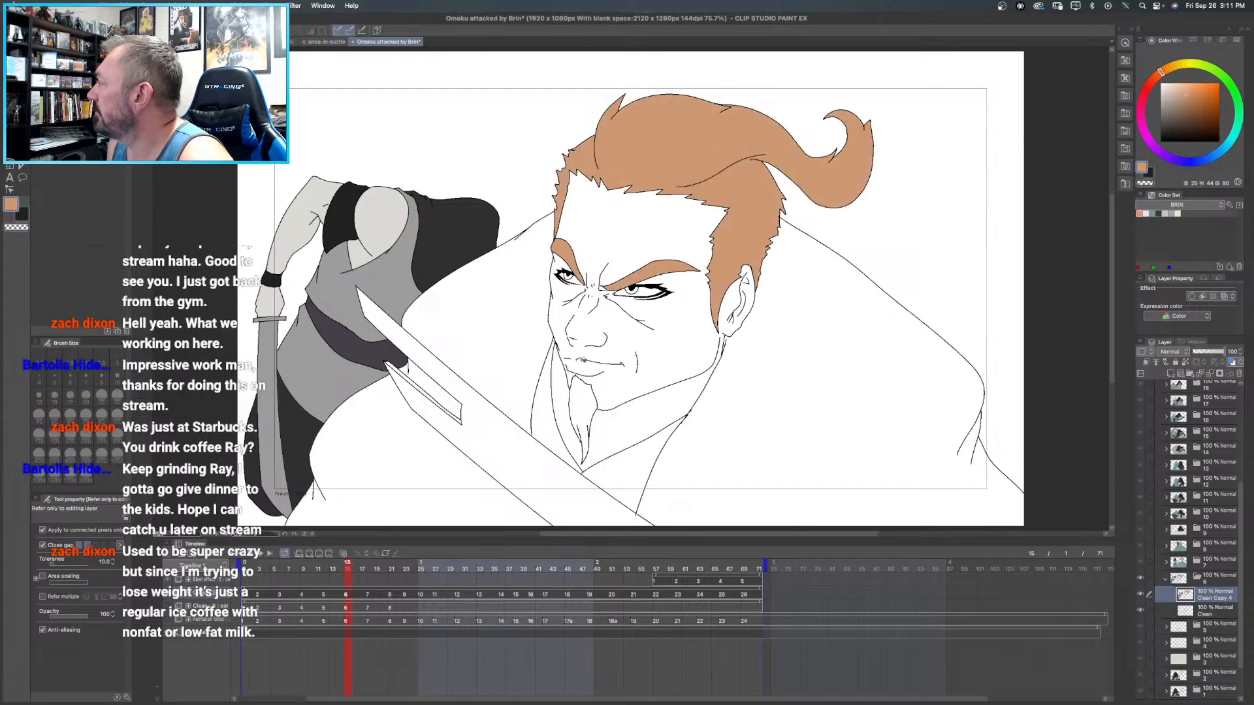
{"action": "left_click", "coordinate": [585, 397]}
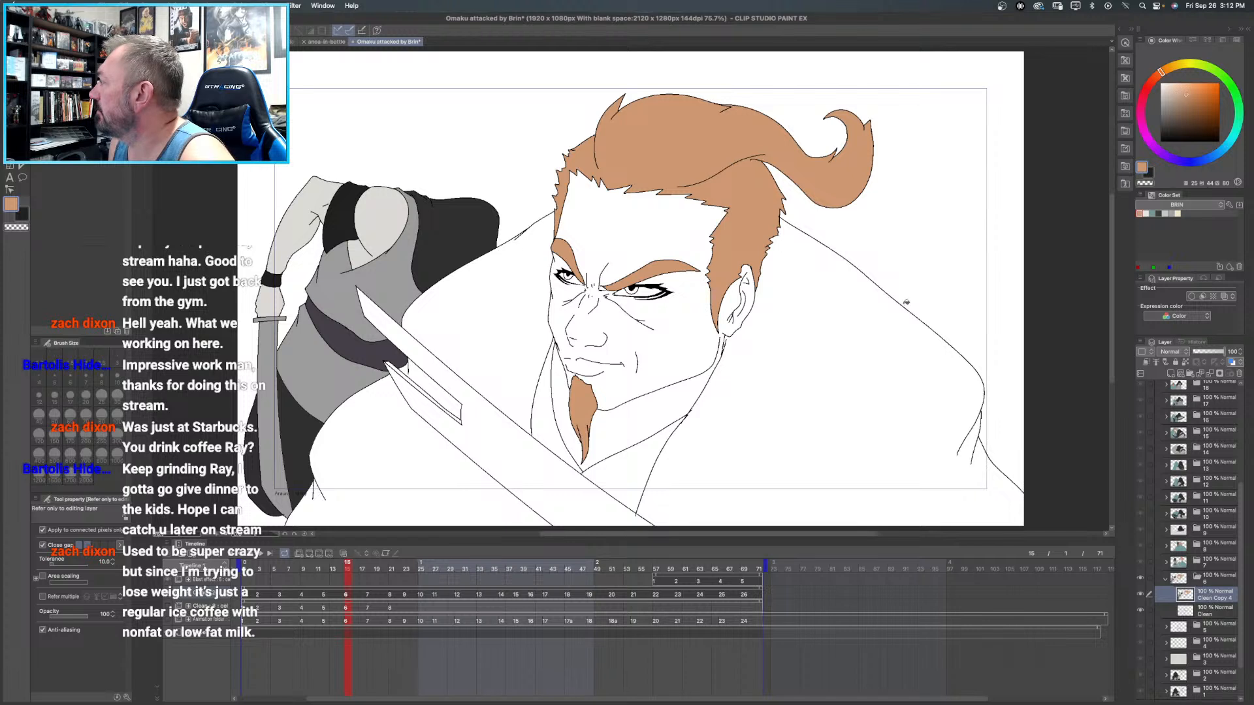
- Fill the bearded man's face and neck in frame 6 with the pale skin color from the BRIN color set
{"action": "left_click_drag", "start_coordinate": [1170, 84], "coordinate": [1162, 85]}
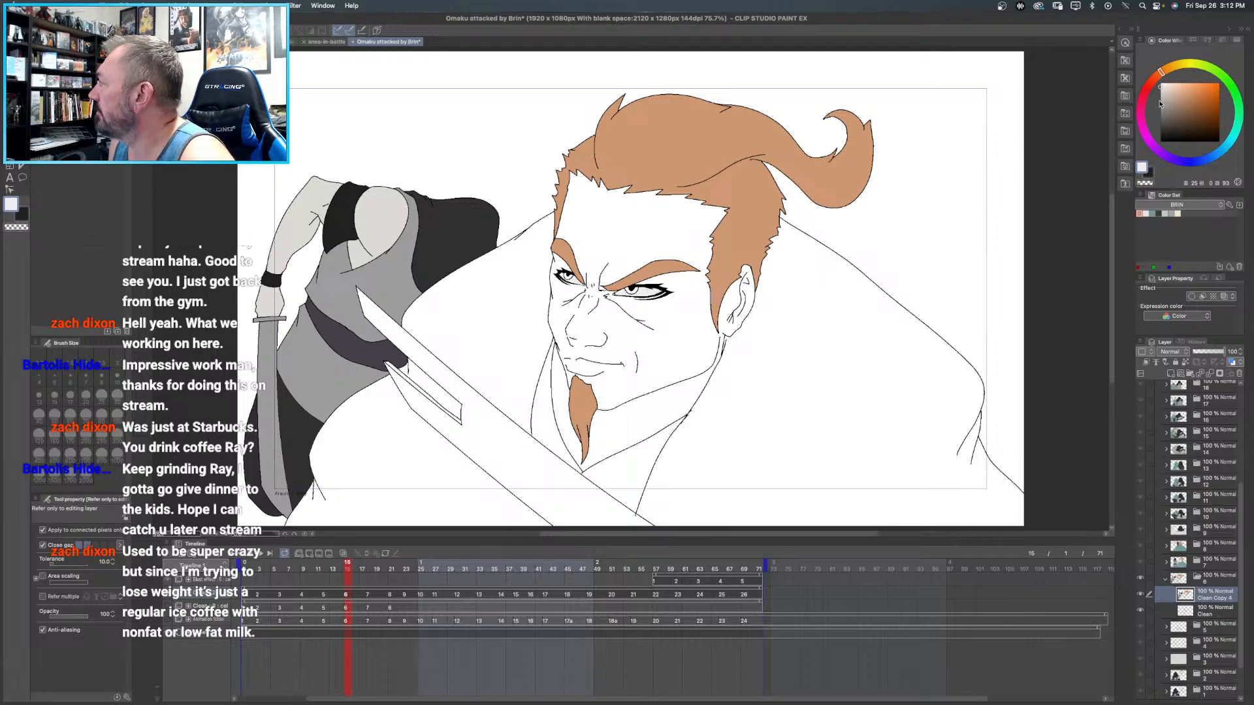
{"action": "left_click", "coordinate": [1145, 213]}
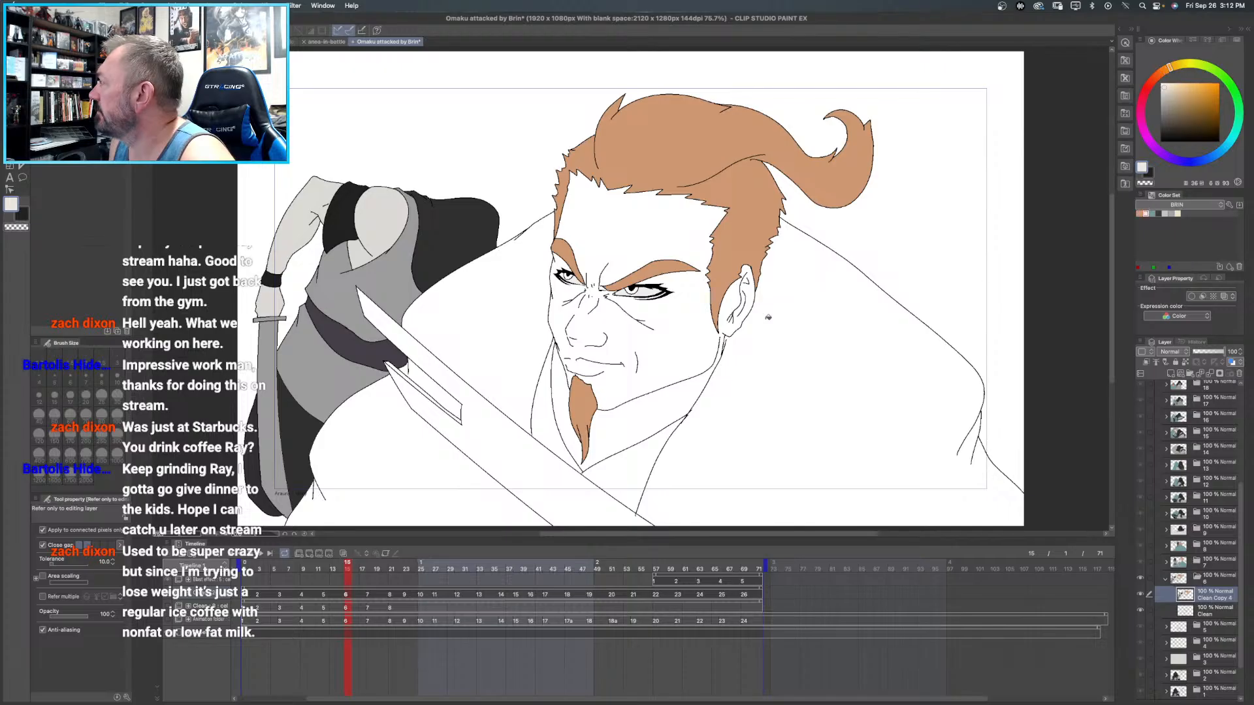
{"action": "left_click", "coordinate": [673, 236]}
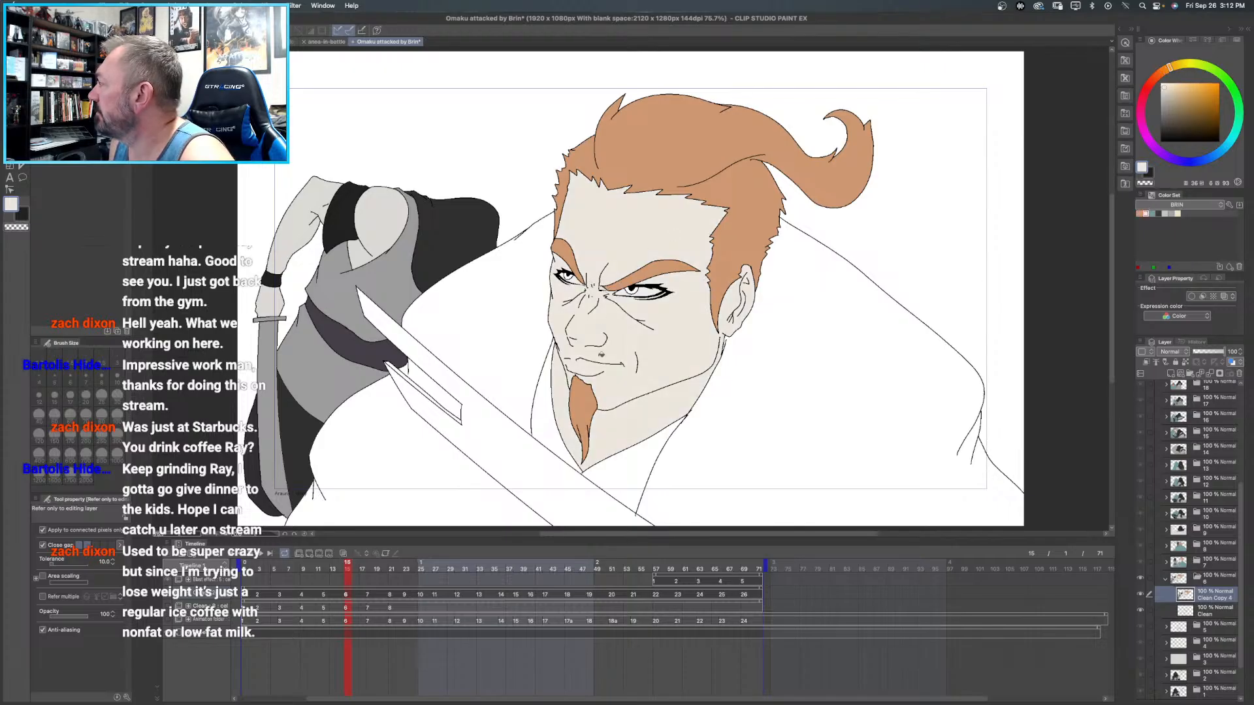
- Fill frame 6's large foreground sword blade with light grey and its inner groove with darker grey from the BRIN color set
{"action": "left_click_drag", "start_coordinate": [794, 330], "coordinate": [747, 192]}
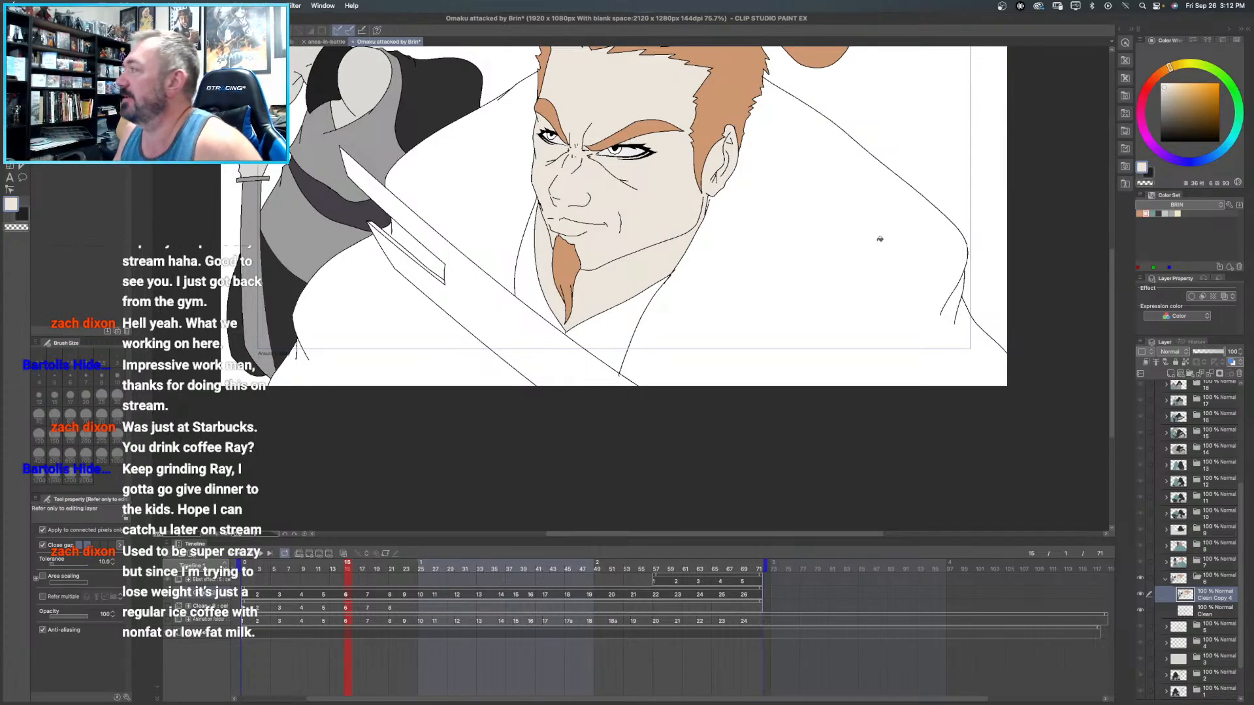
{"action": "left_click", "coordinate": [1164, 214]}
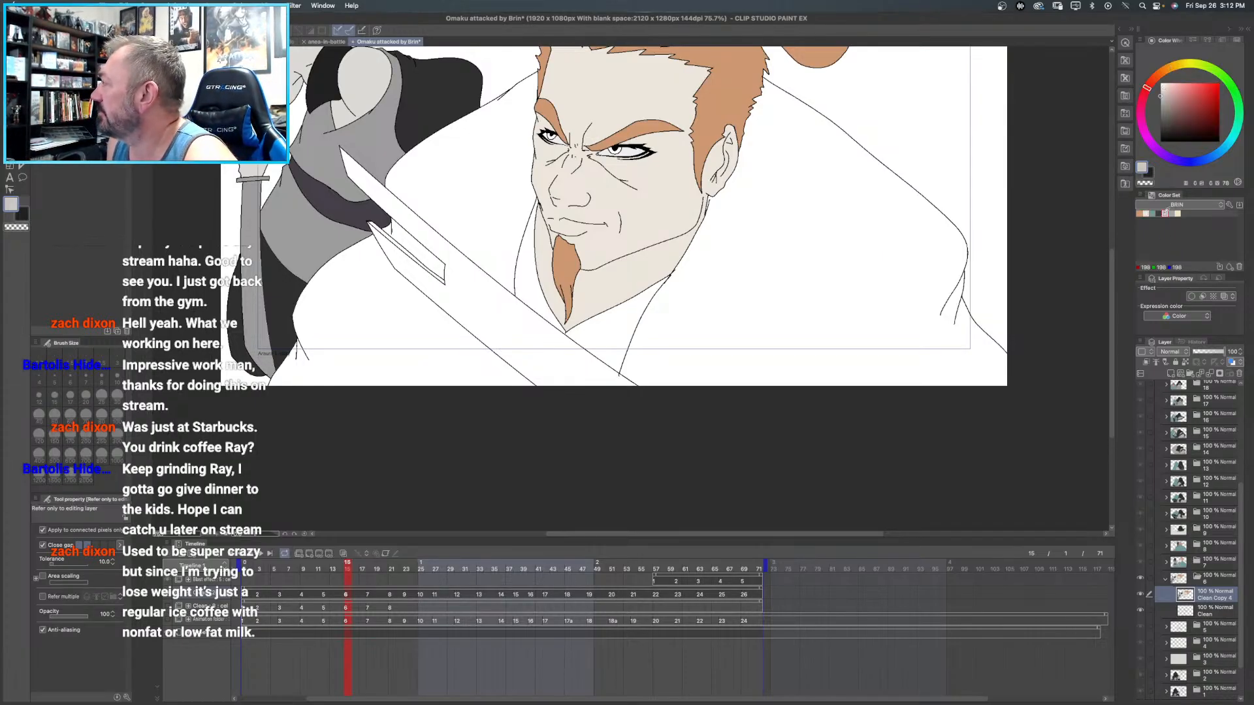
{"action": "left_click", "coordinate": [495, 318]}
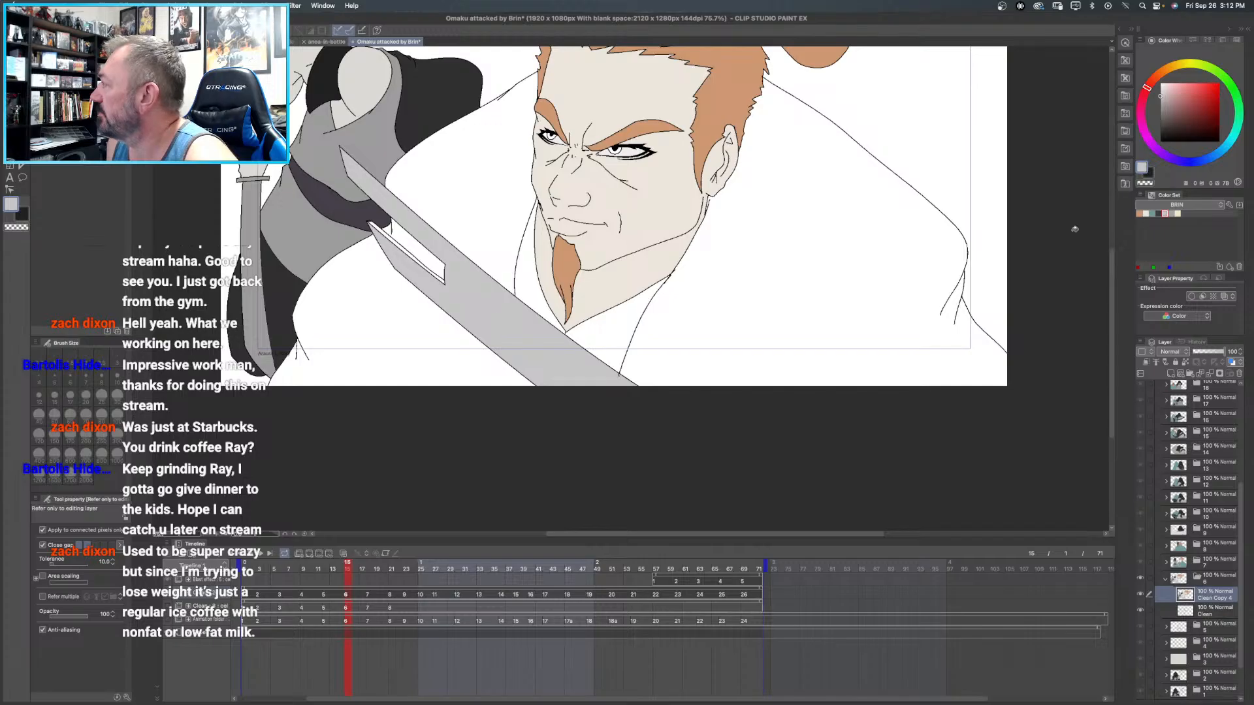
{"action": "left_click", "coordinate": [1171, 213]}
{"action": "left_click", "coordinate": [407, 241]}
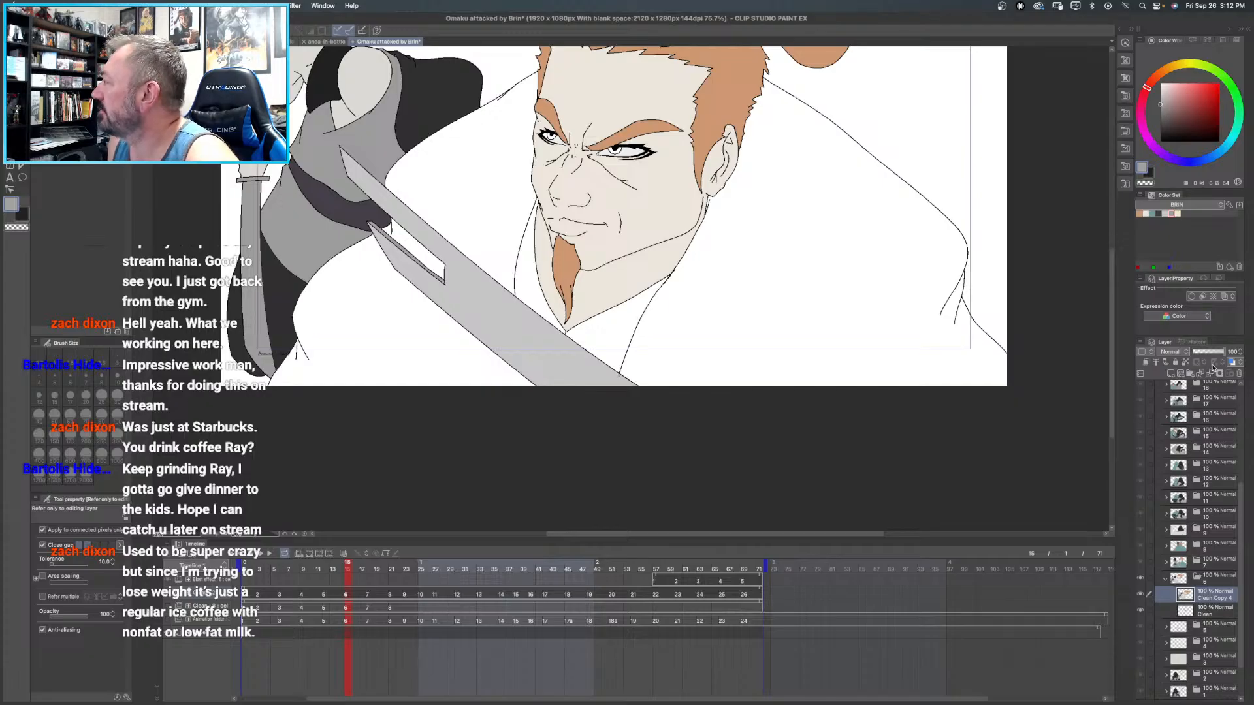
- Fill frame 6's cloak with teal on both sides of the sword, including the gap inside the blade's notch
{"action": "left_click", "coordinate": [1154, 214]}
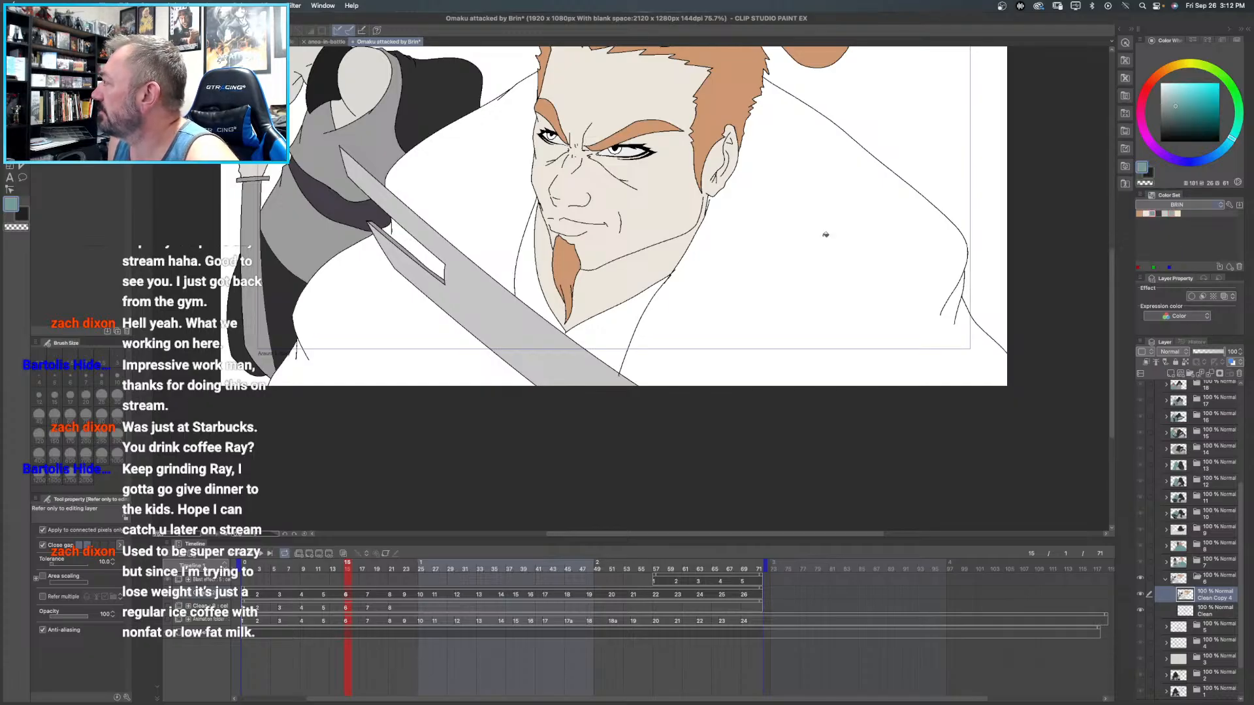
{"action": "left_click", "coordinate": [826, 234]}
{"action": "left_click", "coordinate": [510, 165]}
{"action": "left_click", "coordinate": [377, 362]}
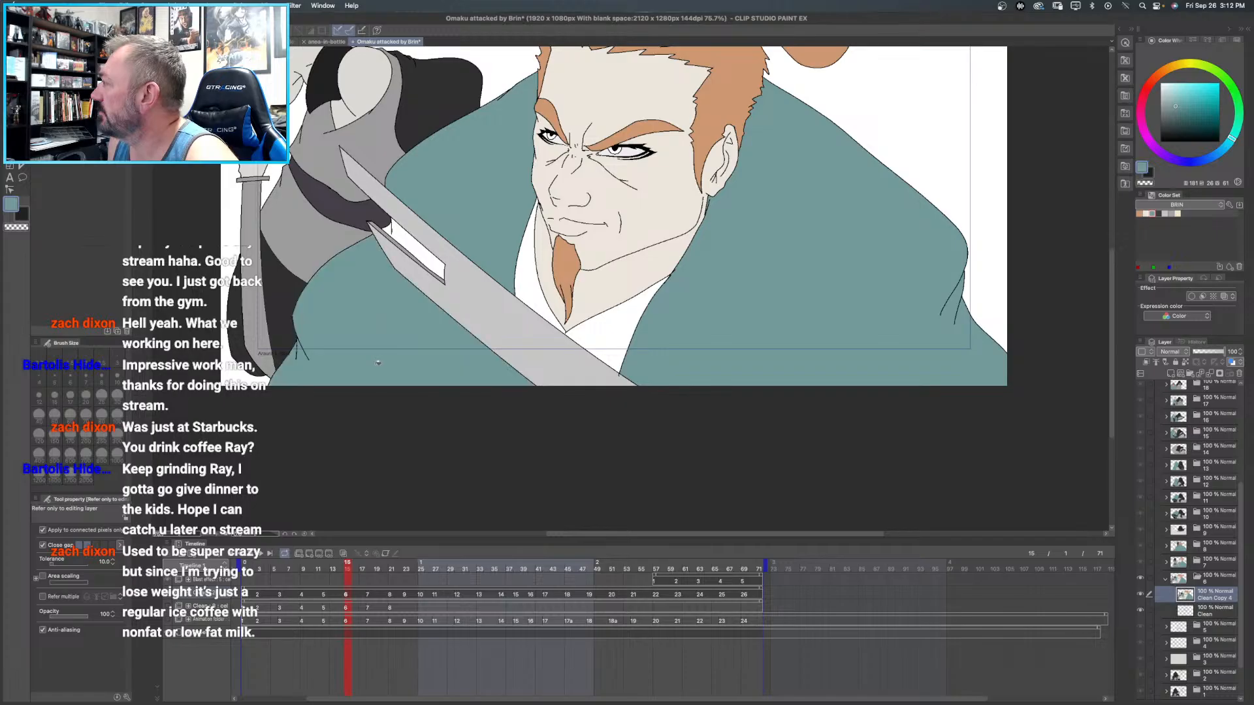
{"action": "left_click", "coordinate": [440, 286]}
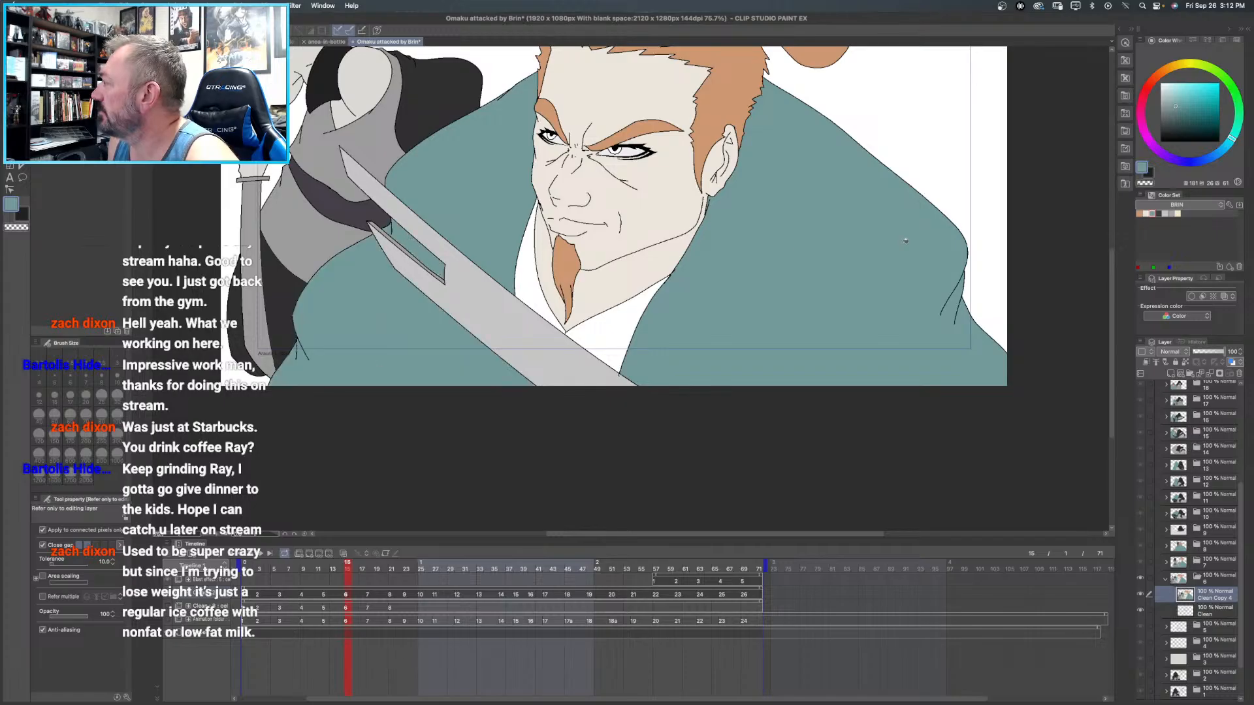
- Fill both sections of the shirt around the bearded man's neck in frame 6 with dark grey from the BRIN color set
{"action": "left_click", "coordinate": [1159, 213]}
{"action": "left_click", "coordinate": [527, 289]}
{"action": "left_click", "coordinate": [621, 327]}
{"action": "left_click_drag", "start_coordinate": [839, 255], "coordinate": [825, 280]}
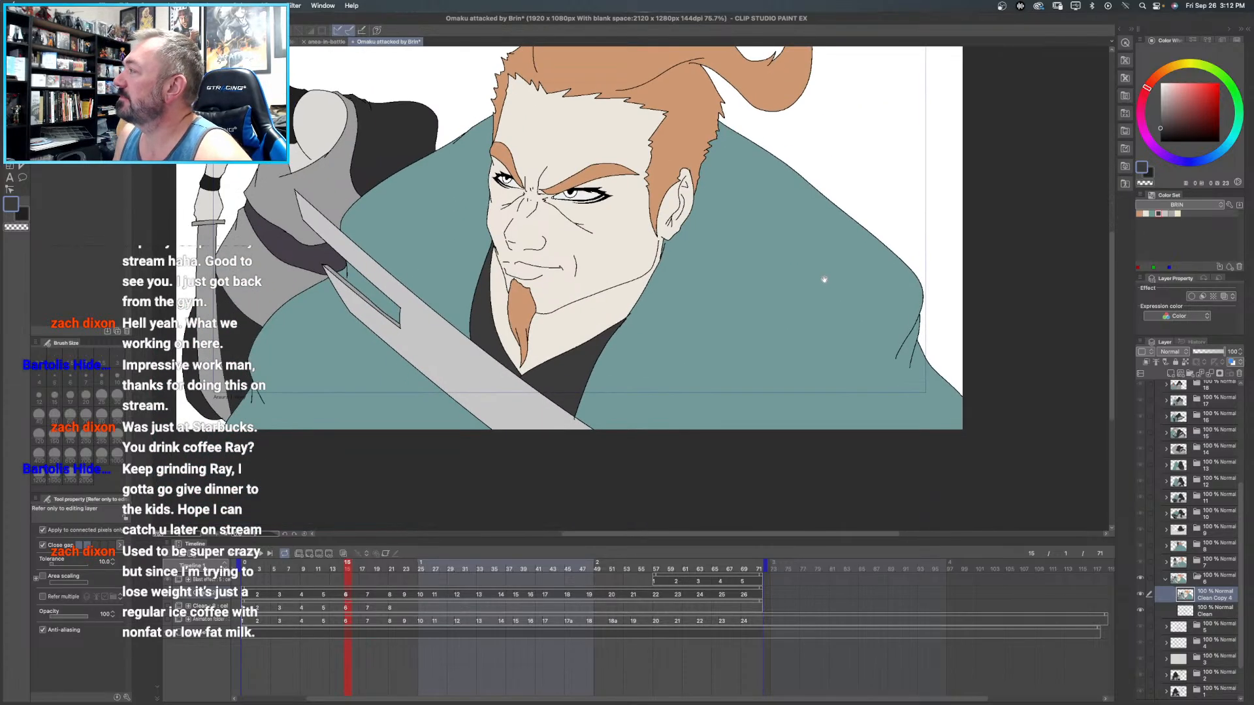
- Close frame 6's folder, open frame 5's folder and duplicate its Clean layer
{"action": "left_click", "coordinate": [1165, 581]}
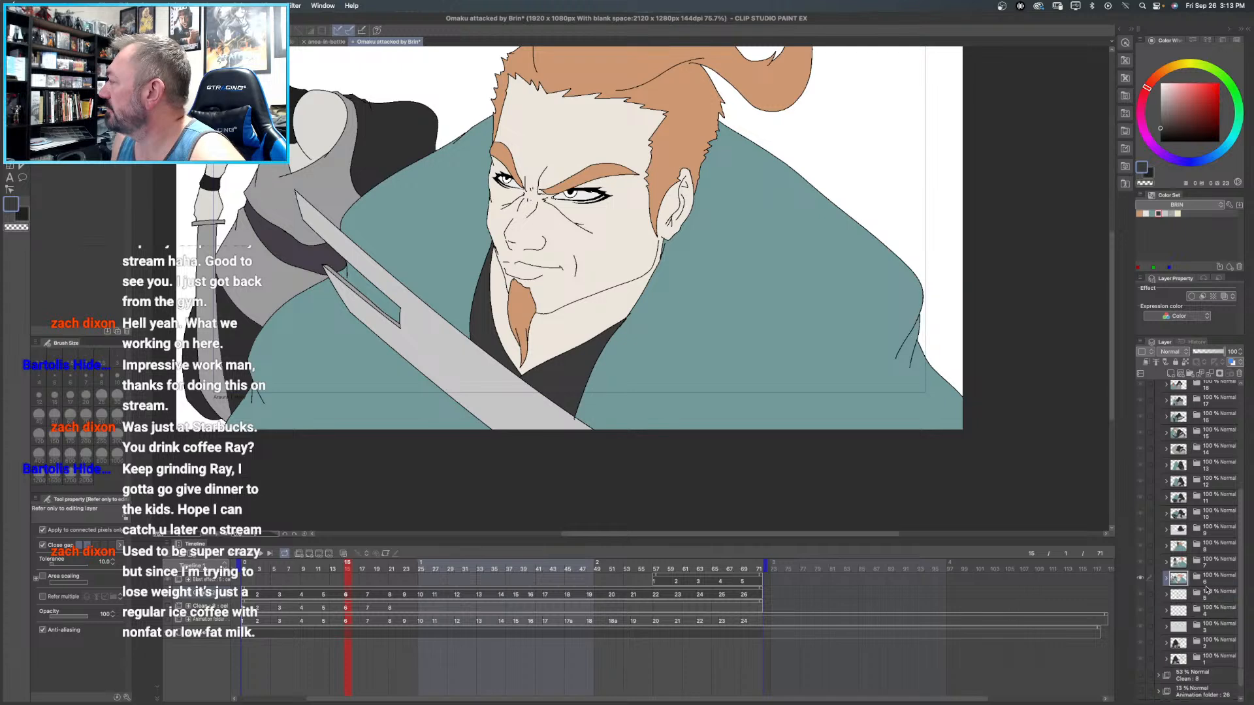
{"action": "left_click", "coordinate": [1216, 594]}
{"action": "left_click", "coordinate": [1165, 595]}
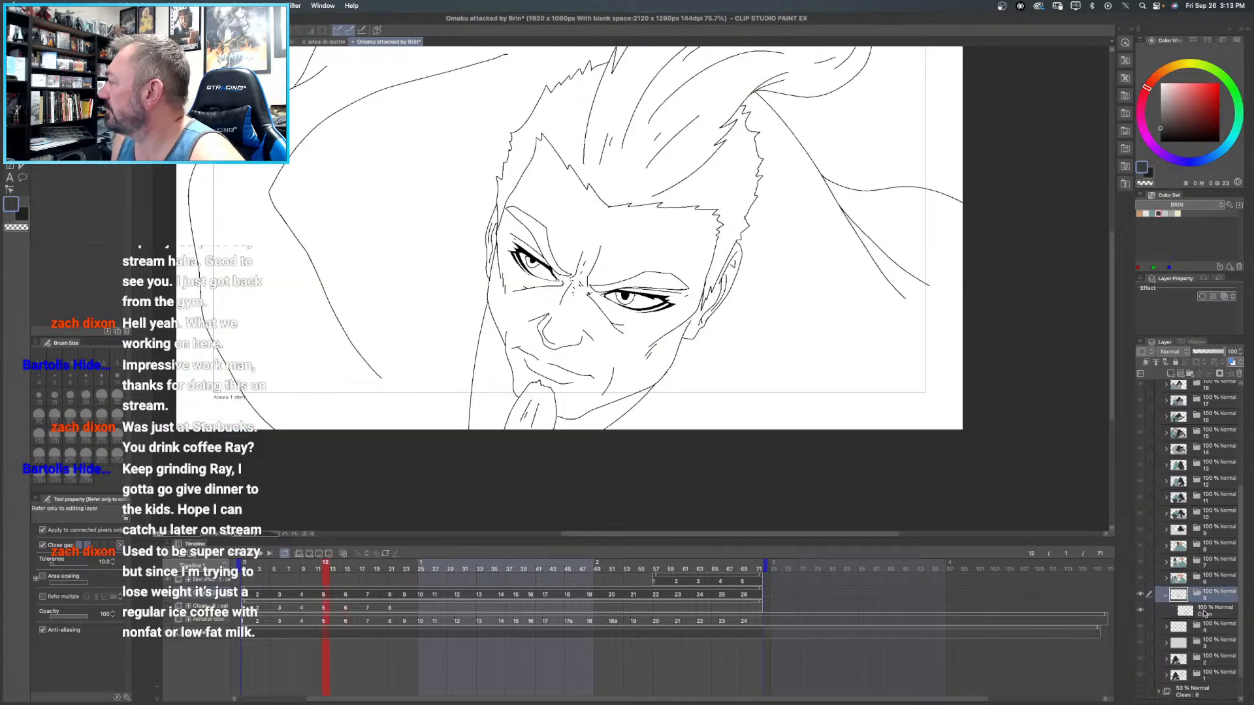
{"action": "left_click", "coordinate": [1205, 614]}
{"action": "right_click", "coordinate": [1207, 615]}
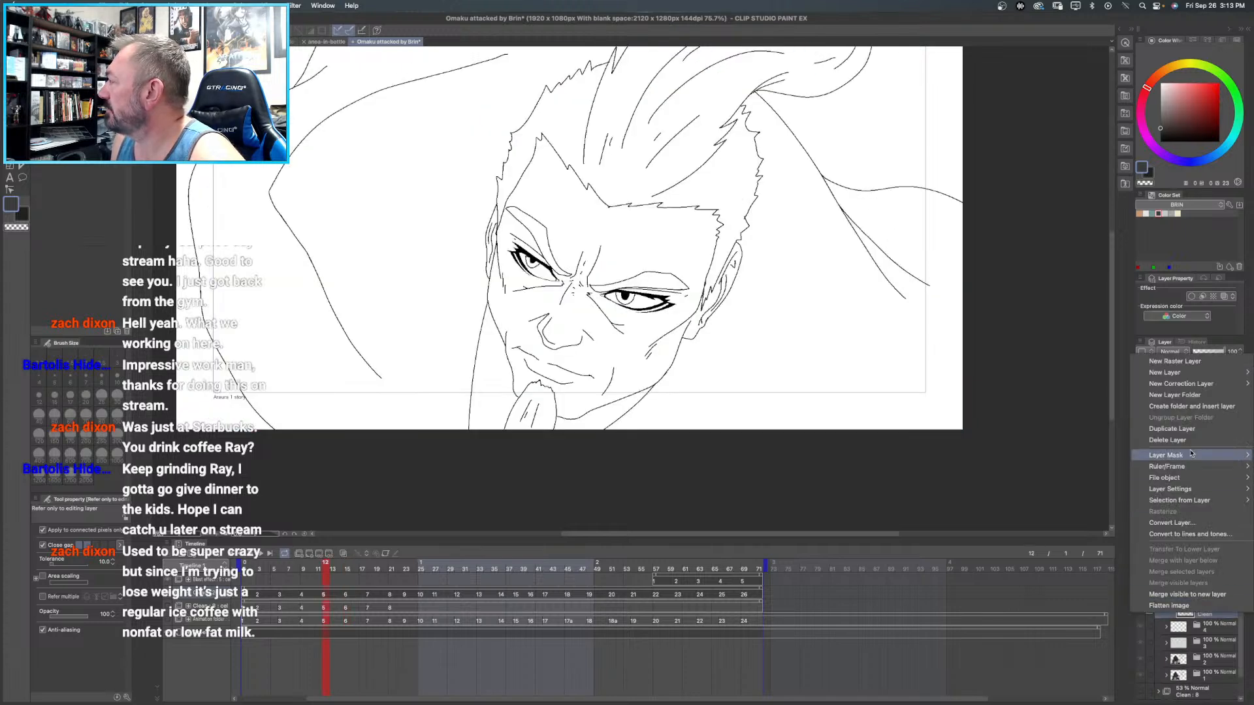
{"action": "left_click", "coordinate": [1198, 431]}
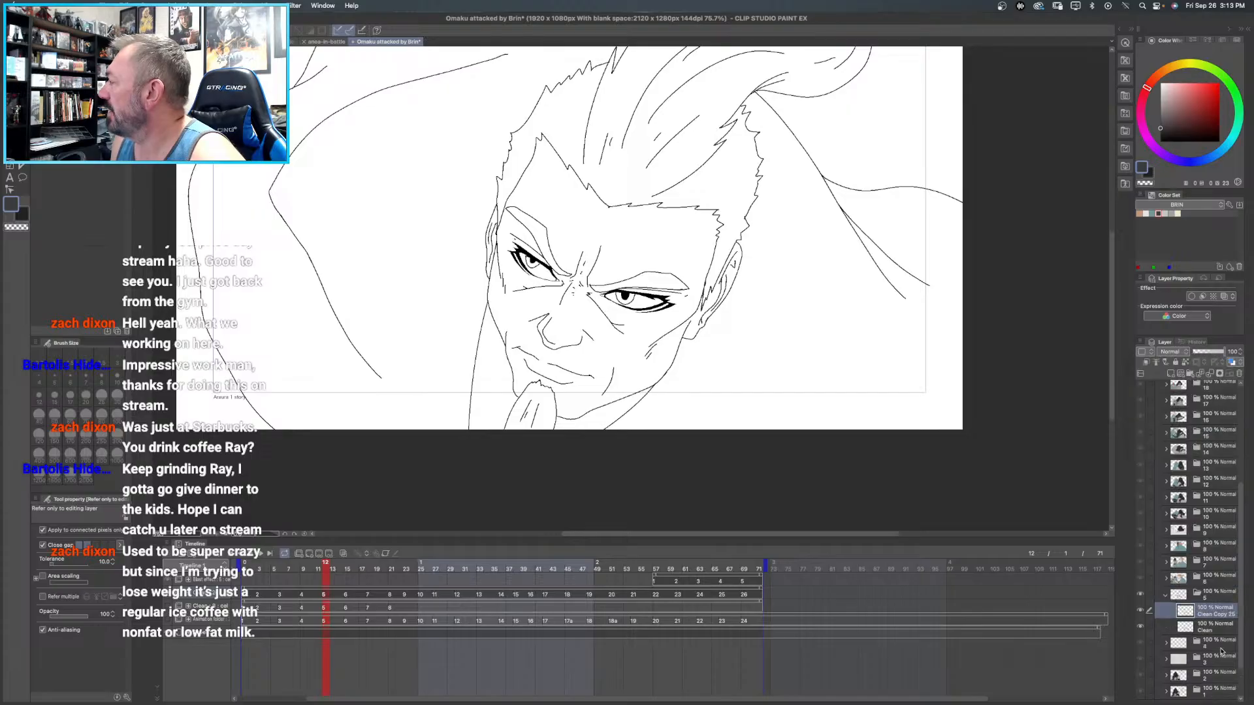
- Fill the shirt areas on both sides of the man's chin in frame 5 with dark grey
{"action": "mouse_move", "coordinate": [649, 207]}
{"action": "left_mouse_down"}
{"action": "mouse_move", "coordinate": [582, 245]}
{"action": "mouse_move", "coordinate": [600, 265]}
{"action": "mouse_move", "coordinate": [638, 253]}
{"action": "left_mouse_up"}
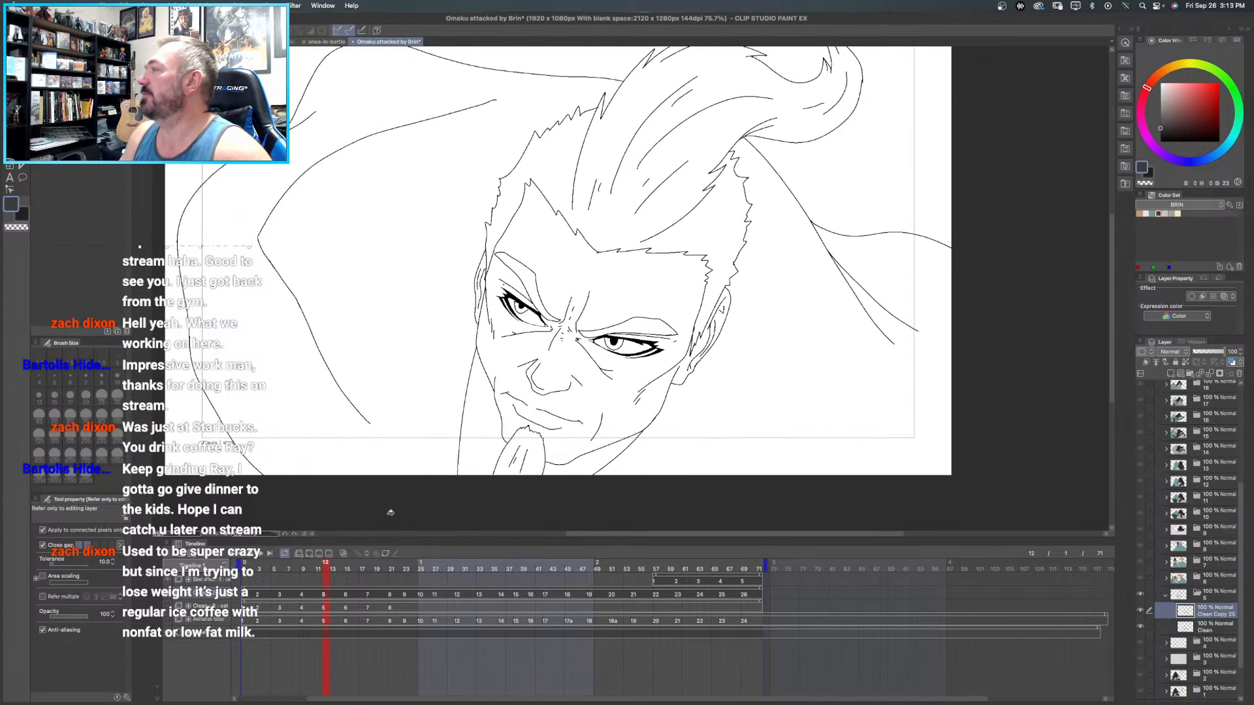
{"action": "left_click", "coordinate": [483, 413]}
{"action": "left_click", "coordinate": [591, 464]}
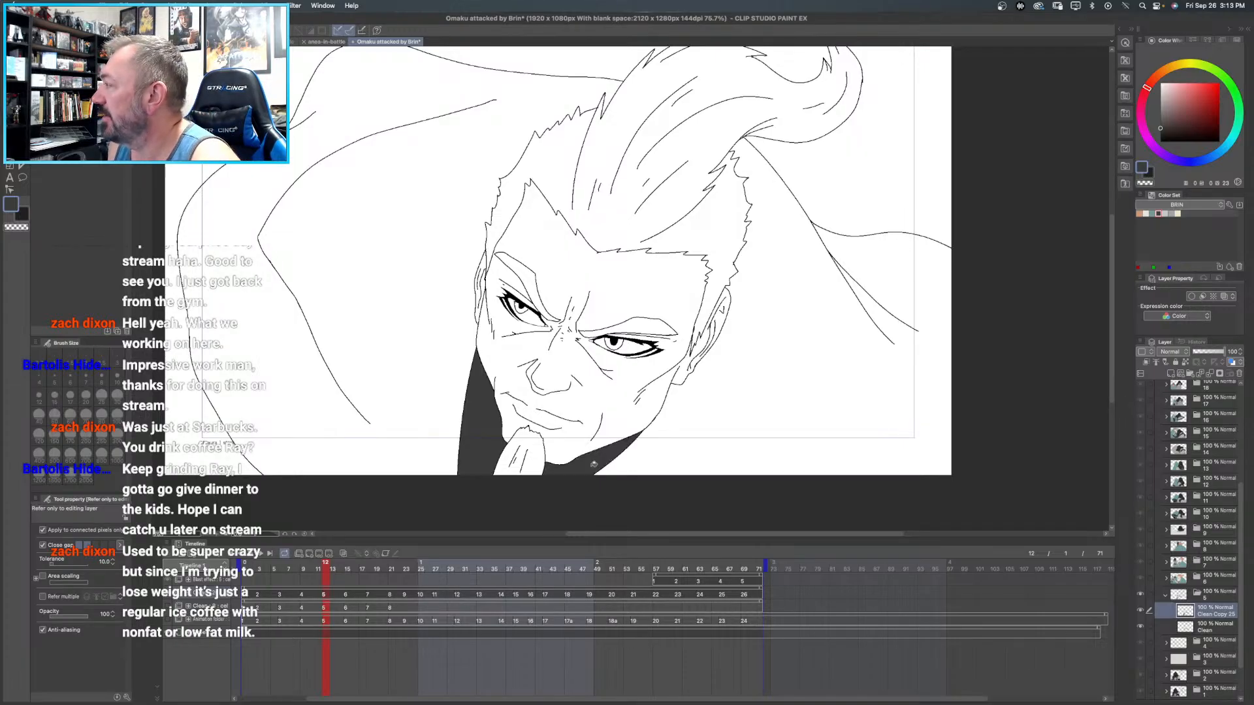
- Fill the cloak sections on both sides of the man's head in frame 5 with teal from the BRIN color set
{"action": "left_click", "coordinate": [1154, 213]}
{"action": "left_click", "coordinate": [358, 271]}
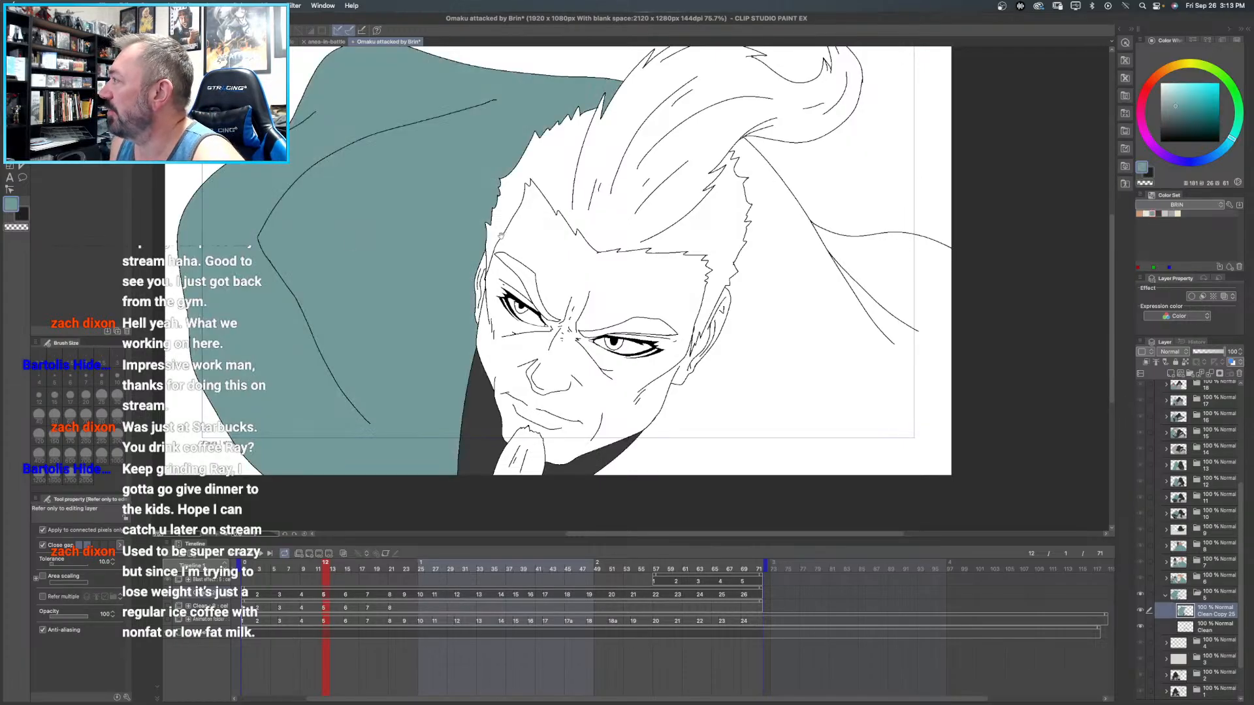
{"action": "left_click_drag", "start_coordinate": [502, 237], "coordinate": [322, 222]}
{"action": "left_click", "coordinate": [683, 416]}
- Fill the bearded man's eye whites in frame 5 with pale off-white and both irises with the cloak's teal
{"action": "left_click_drag", "start_coordinate": [408, 277], "coordinate": [462, 301]}
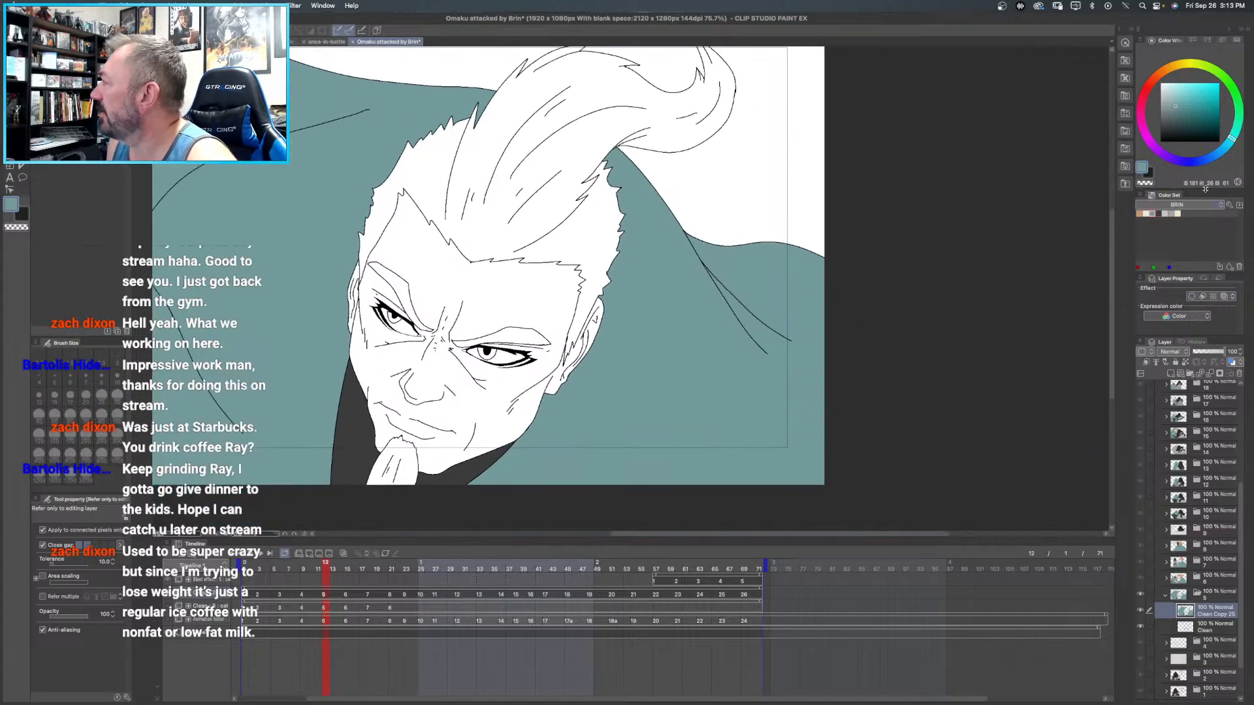
{"action": "left_click", "coordinate": [1164, 86]}
{"action": "left_click", "coordinate": [1160, 87]}
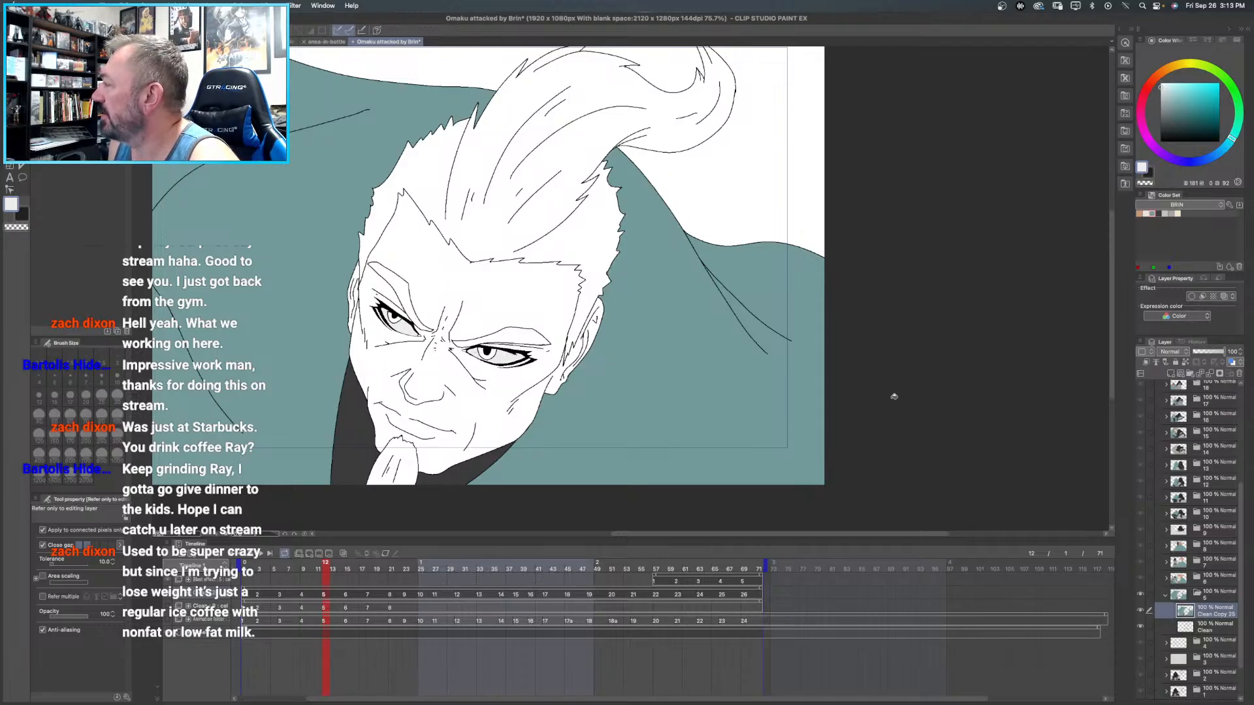
{"action": "left_click", "coordinate": [710, 374], "text": "alt"}
{"action": "left_click", "coordinate": [496, 354]}
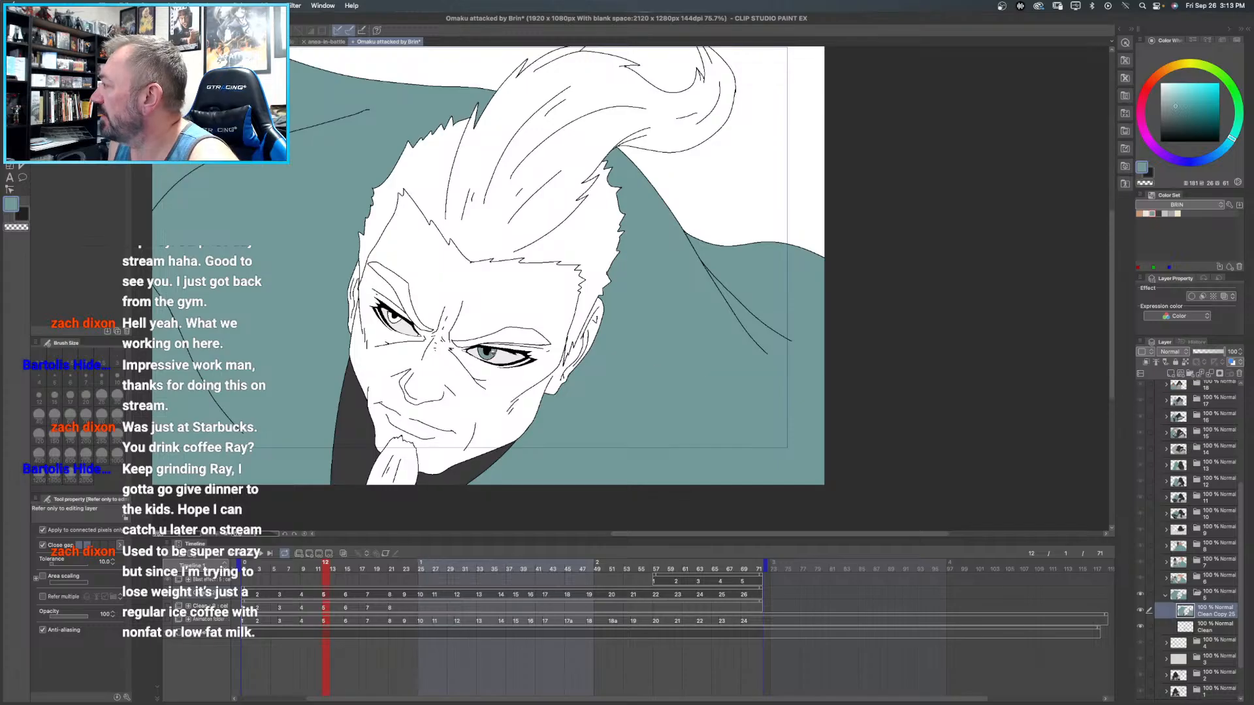
{"action": "left_click", "coordinate": [399, 318]}
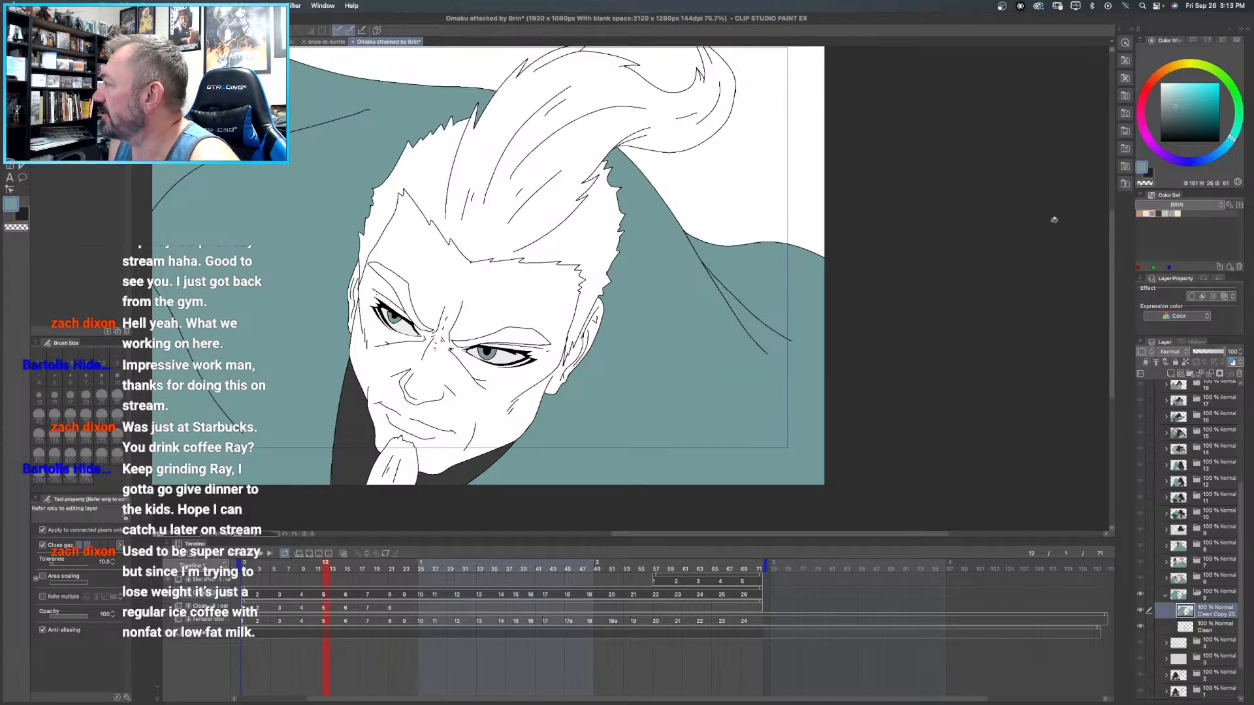
- Fill the man's eyebrows, beard and swept-up hair in frame 5 with orange-tan from the BRIN color set
{"action": "left_click", "coordinate": [1140, 213]}
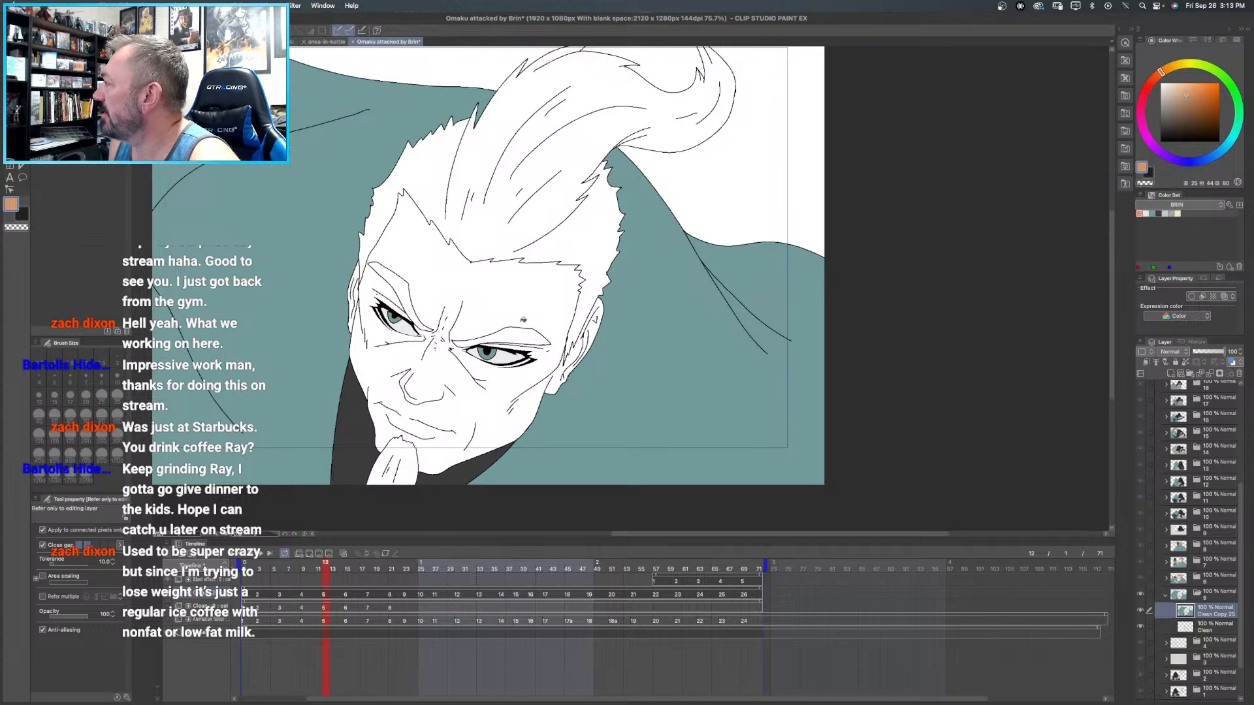
{"action": "left_click", "coordinate": [405, 288]}
{"action": "left_click", "coordinate": [509, 334]}
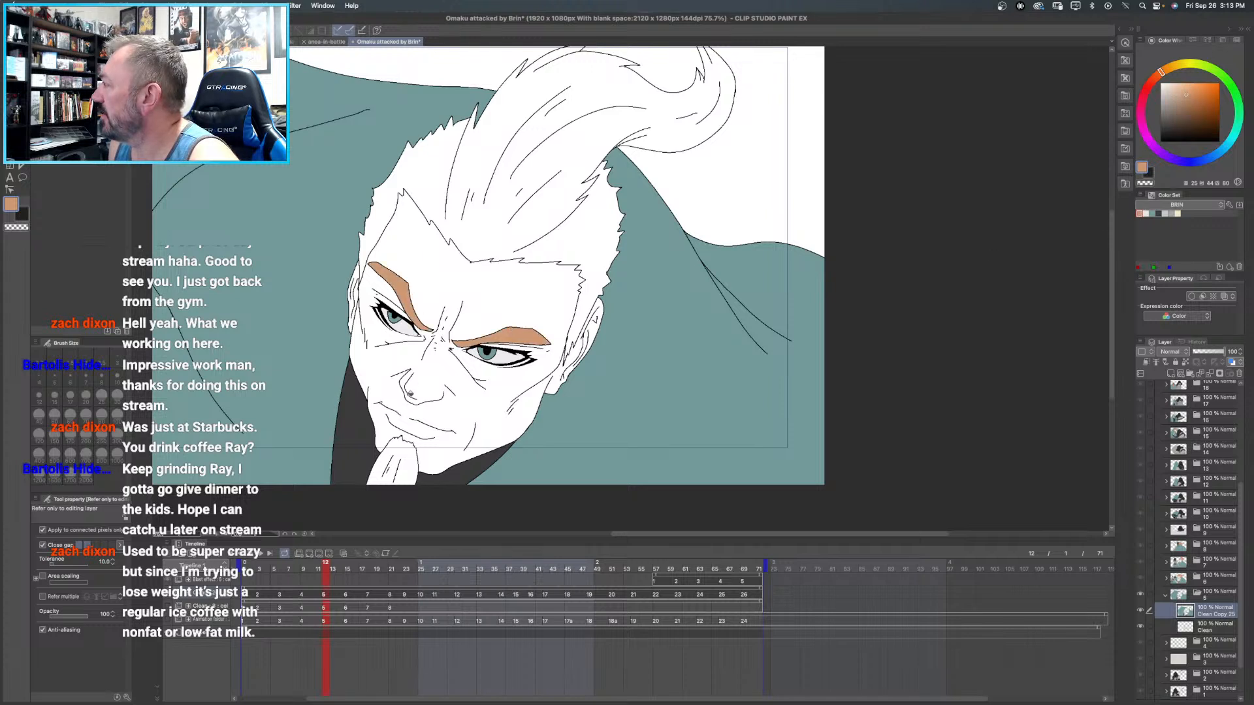
{"action": "left_click", "coordinate": [410, 450]}
{"action": "left_click", "coordinate": [579, 135]}
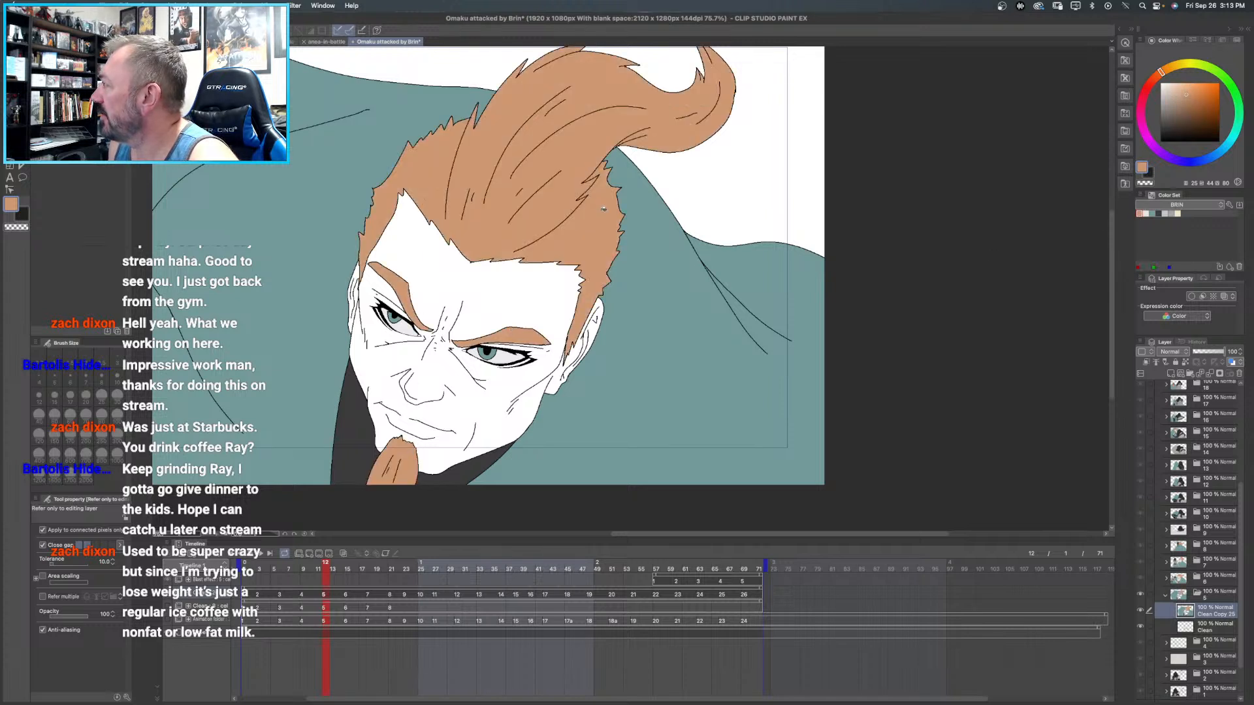
- Fill the man's face and ears in frame 5 with the cream skin tone from the BRIN color set
{"action": "left_click_drag", "start_coordinate": [592, 269], "coordinate": [649, 203]}
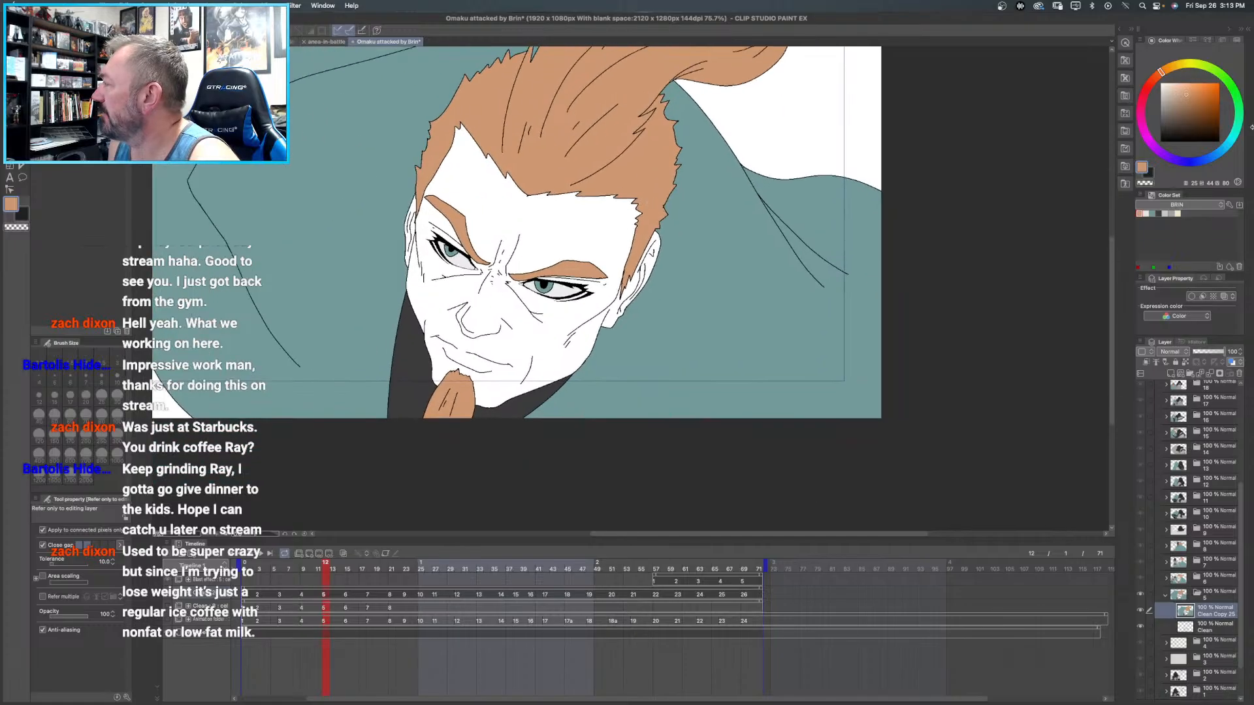
{"action": "left_click", "coordinate": [1146, 213]}
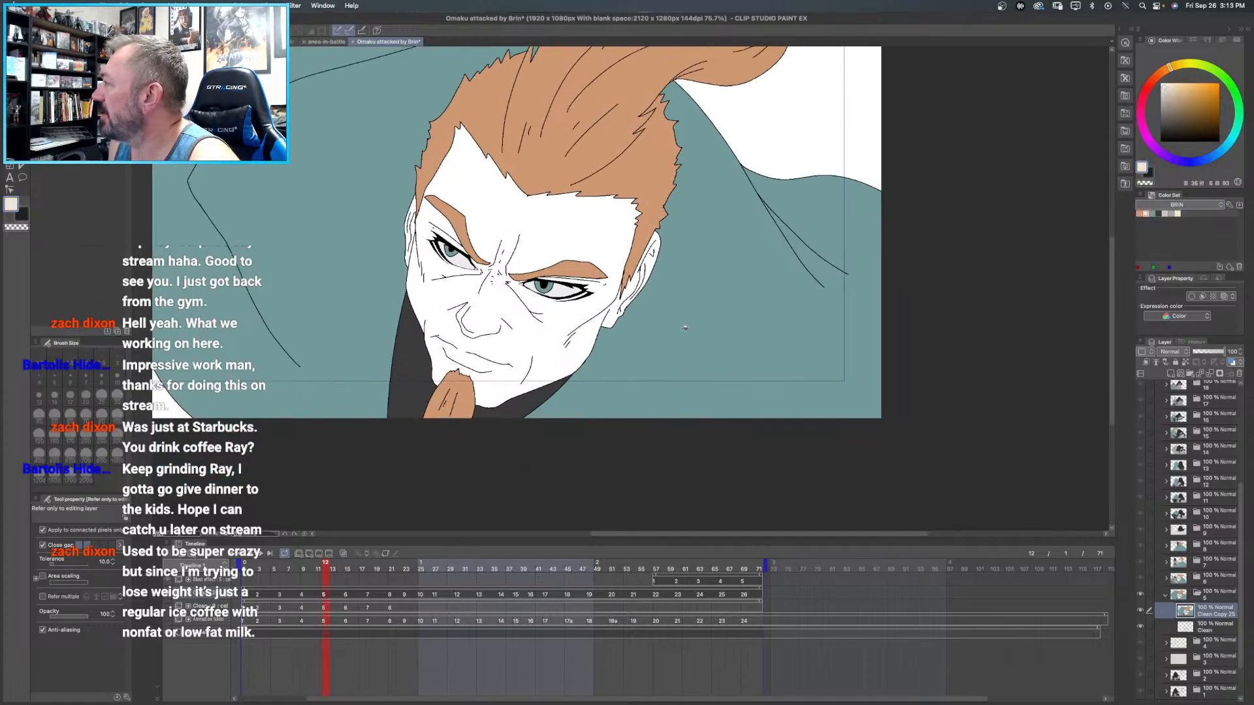
{"action": "left_click", "coordinate": [552, 239]}
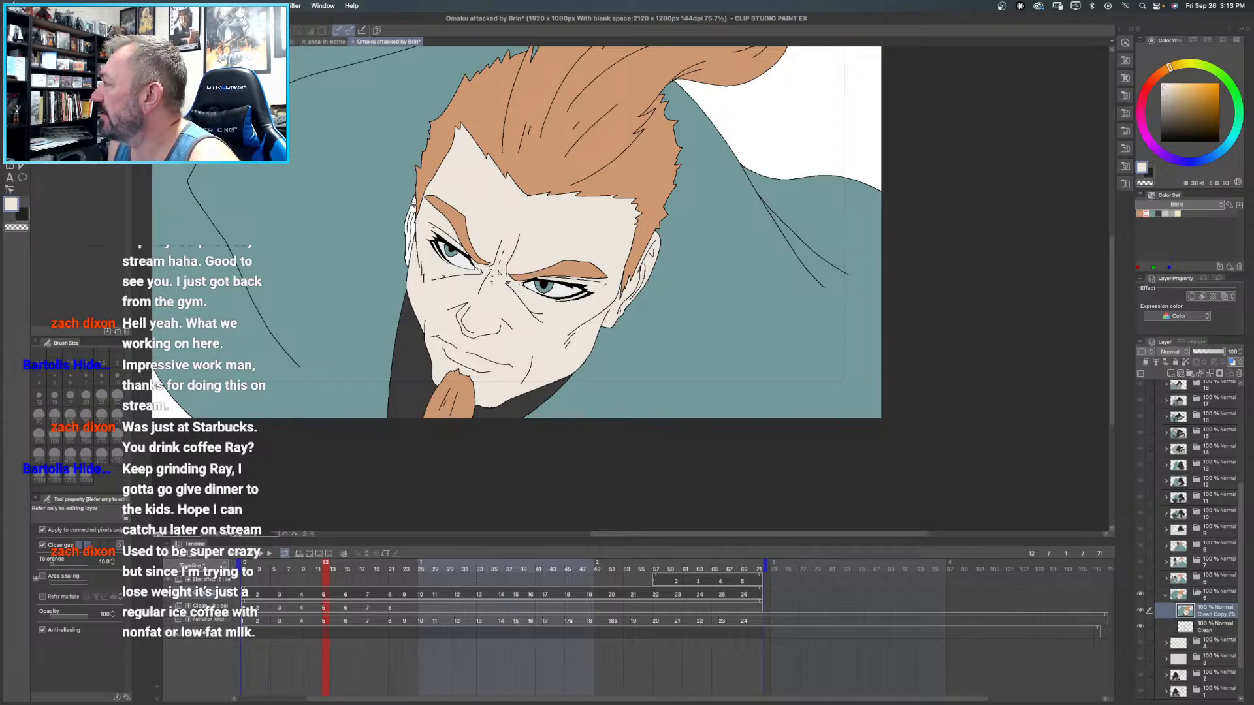
{"action": "left_click", "coordinate": [416, 203]}
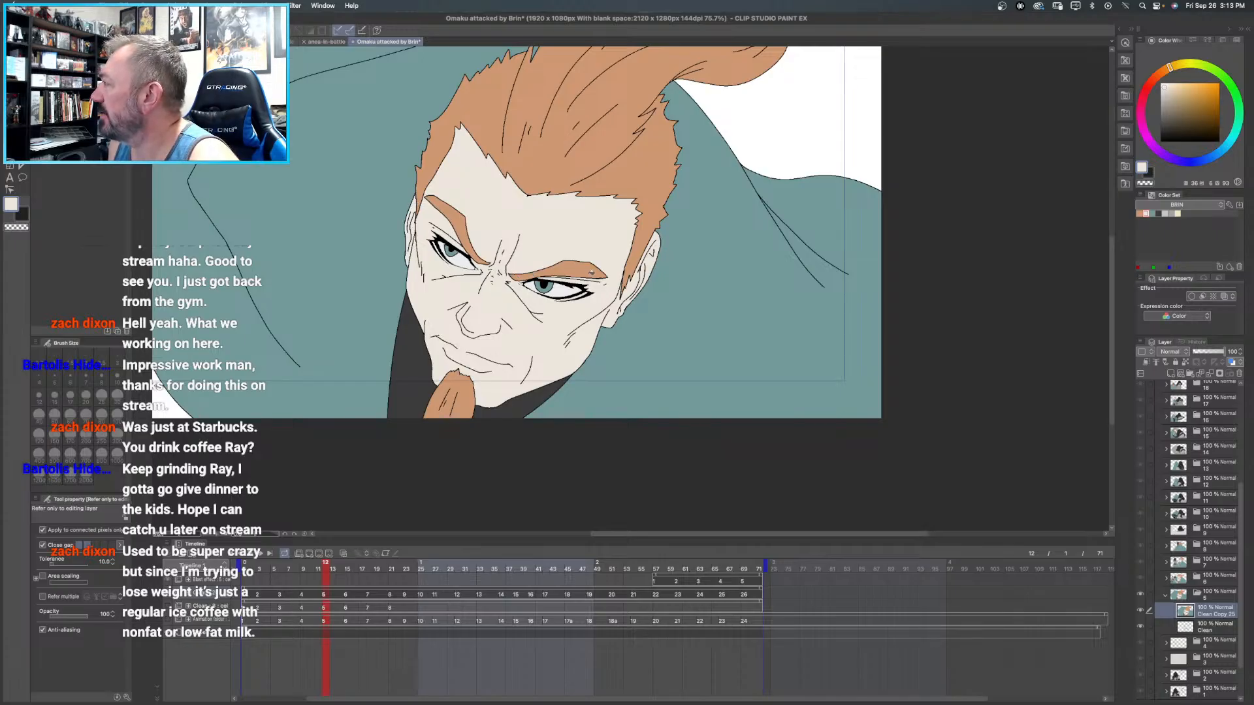
{"action": "scroll", "coordinate": [596, 270], "scroll_direction": "up", "scroll_amount": 4}
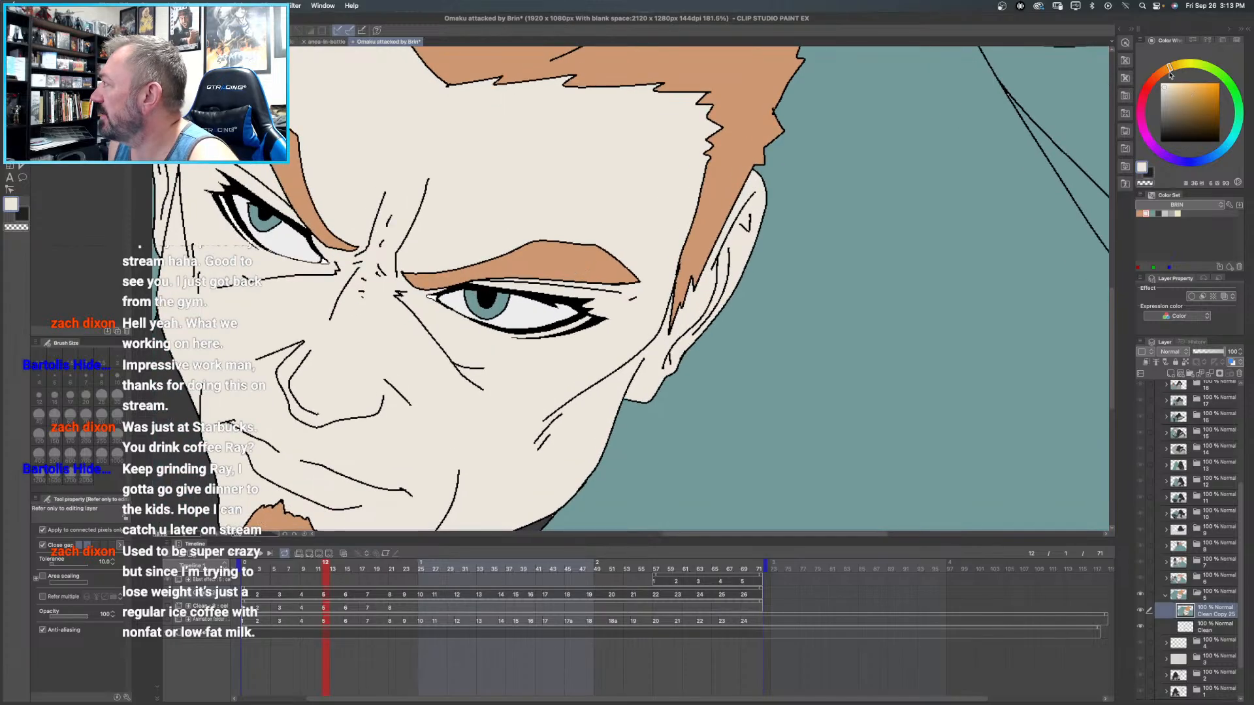
{"action": "left_click", "coordinate": [1151, 145]}
{"action": "left_click", "coordinate": [1171, 111]}
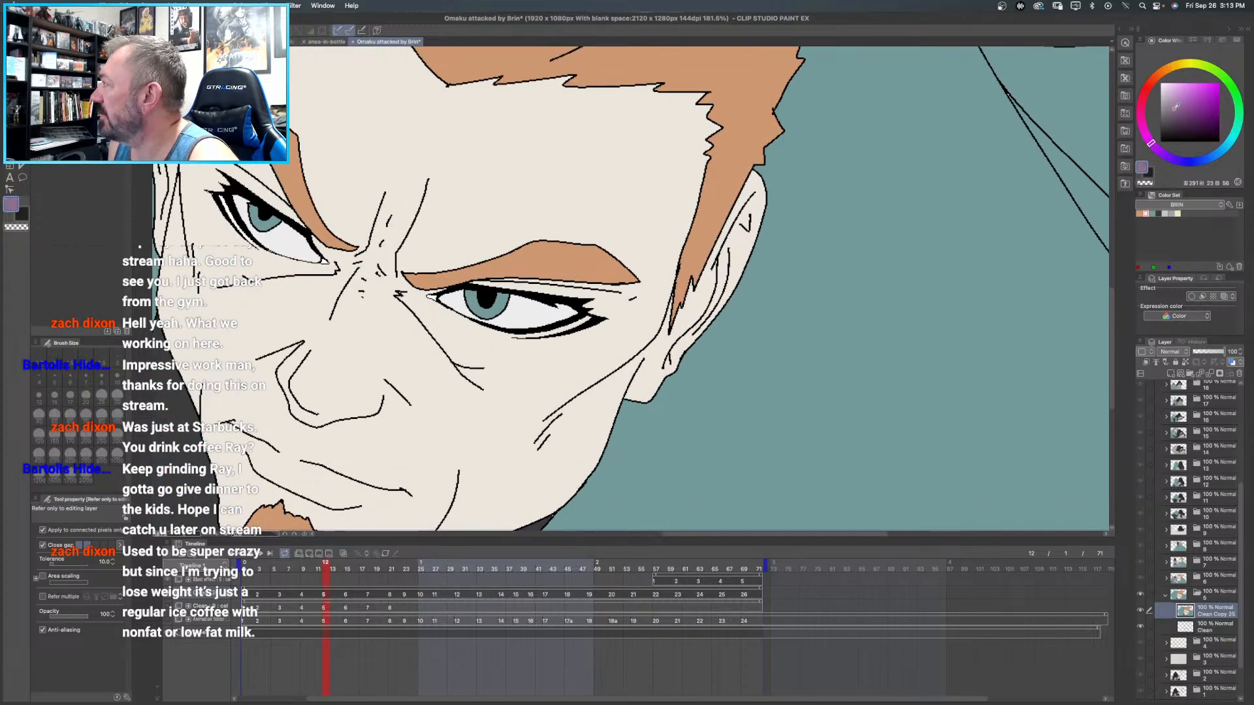
{"action": "left_click_drag", "start_coordinate": [1170, 111], "coordinate": [1173, 93]}
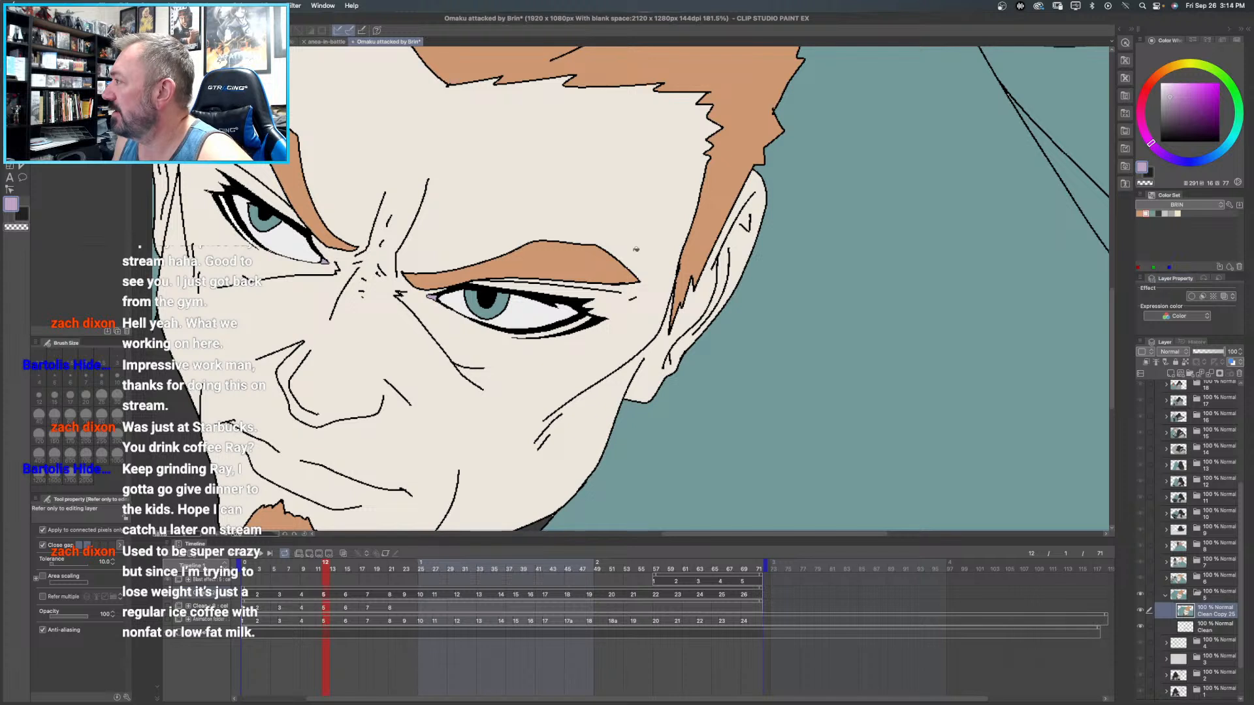
{"action": "left_click", "coordinate": [544, 164], "text": "alt"}
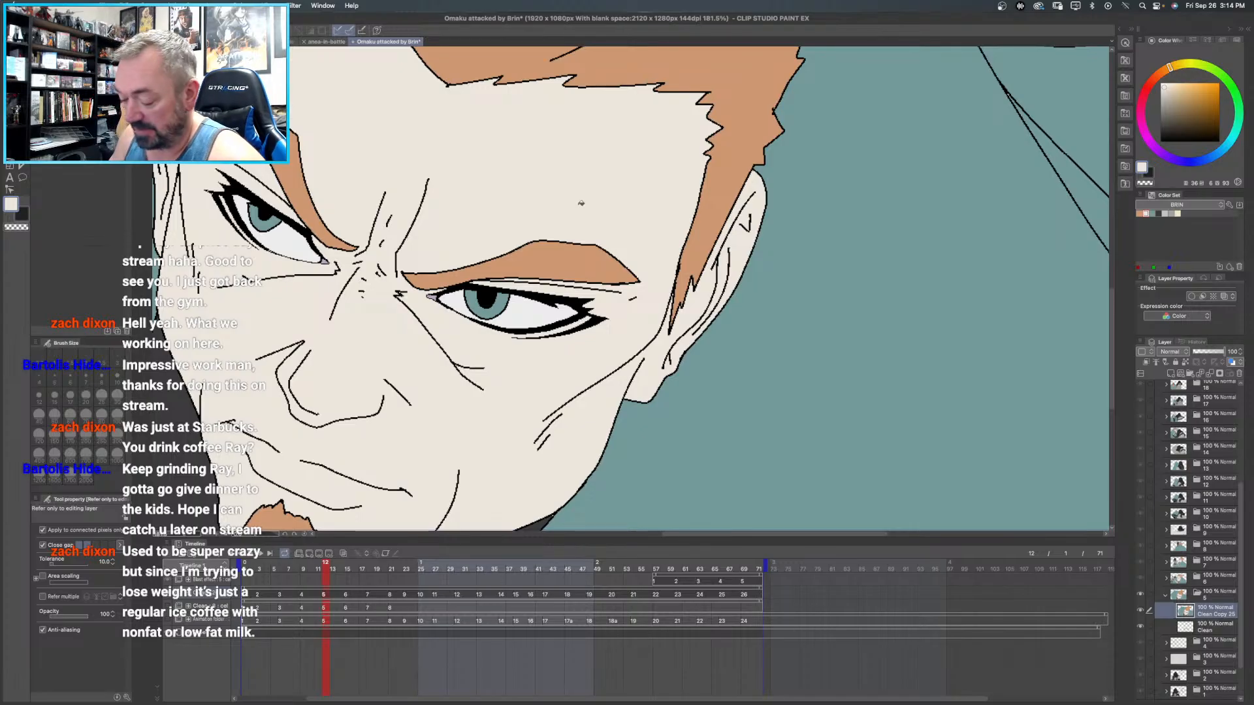
- Close frame 5's folder, open frame 4's folder and duplicate its Clean layer
{"action": "key", "text": "super+0"}
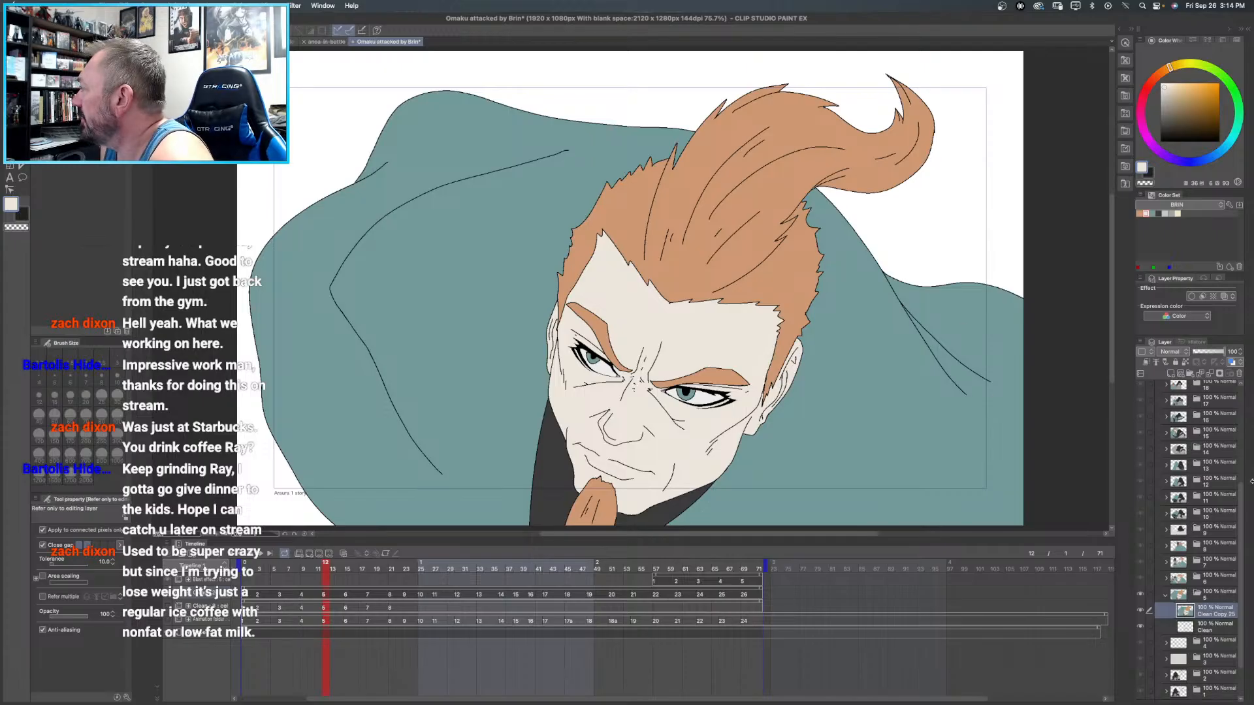
{"action": "left_click", "coordinate": [1165, 595]}
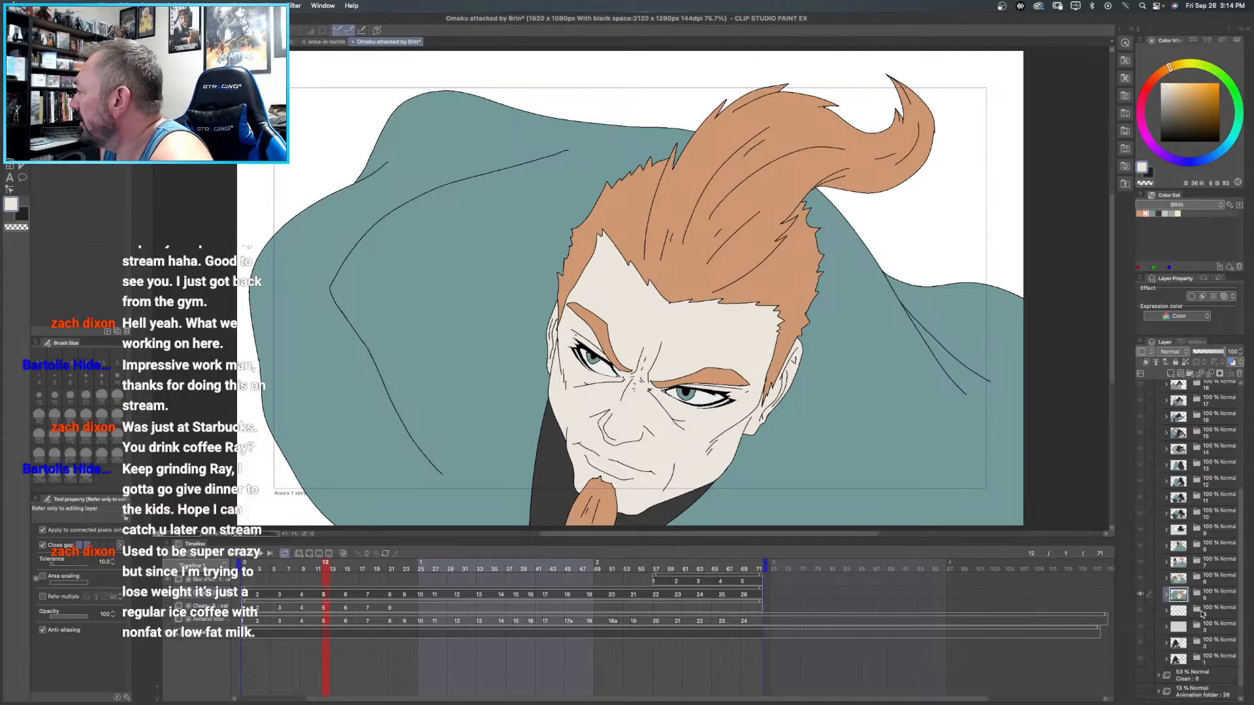
{"action": "left_click", "coordinate": [1166, 611]}
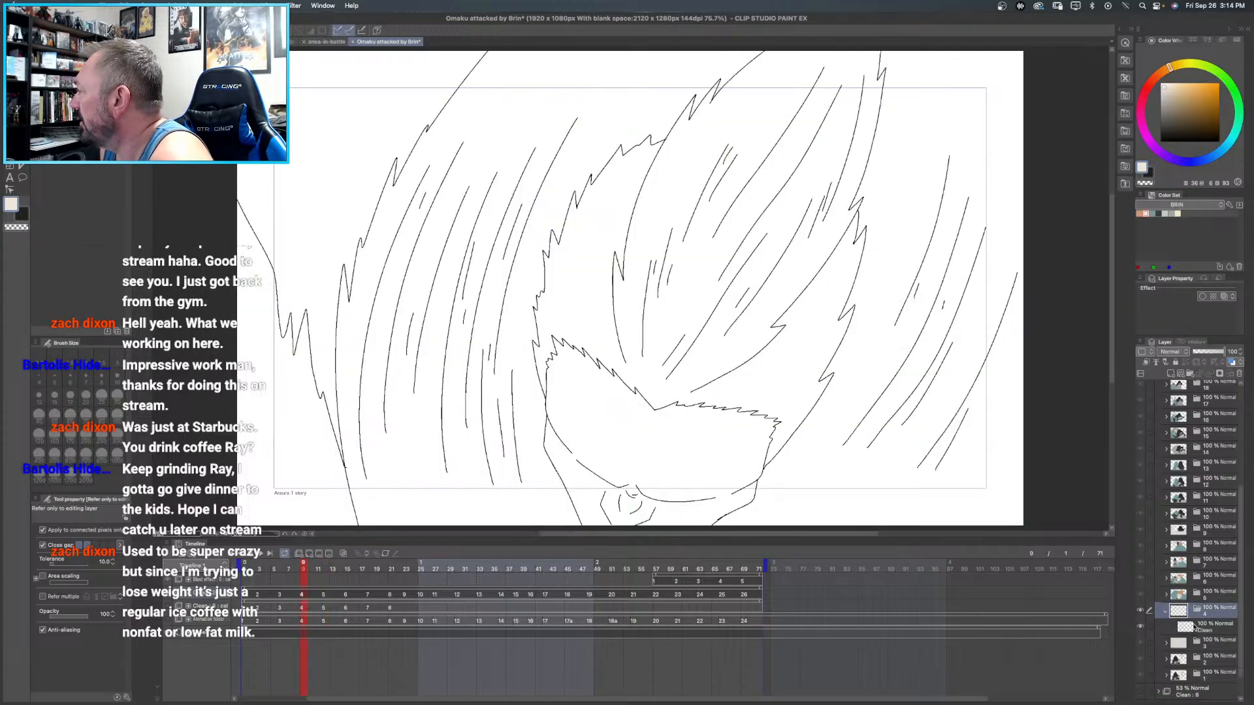
{"action": "right_click", "coordinate": [1205, 628]}
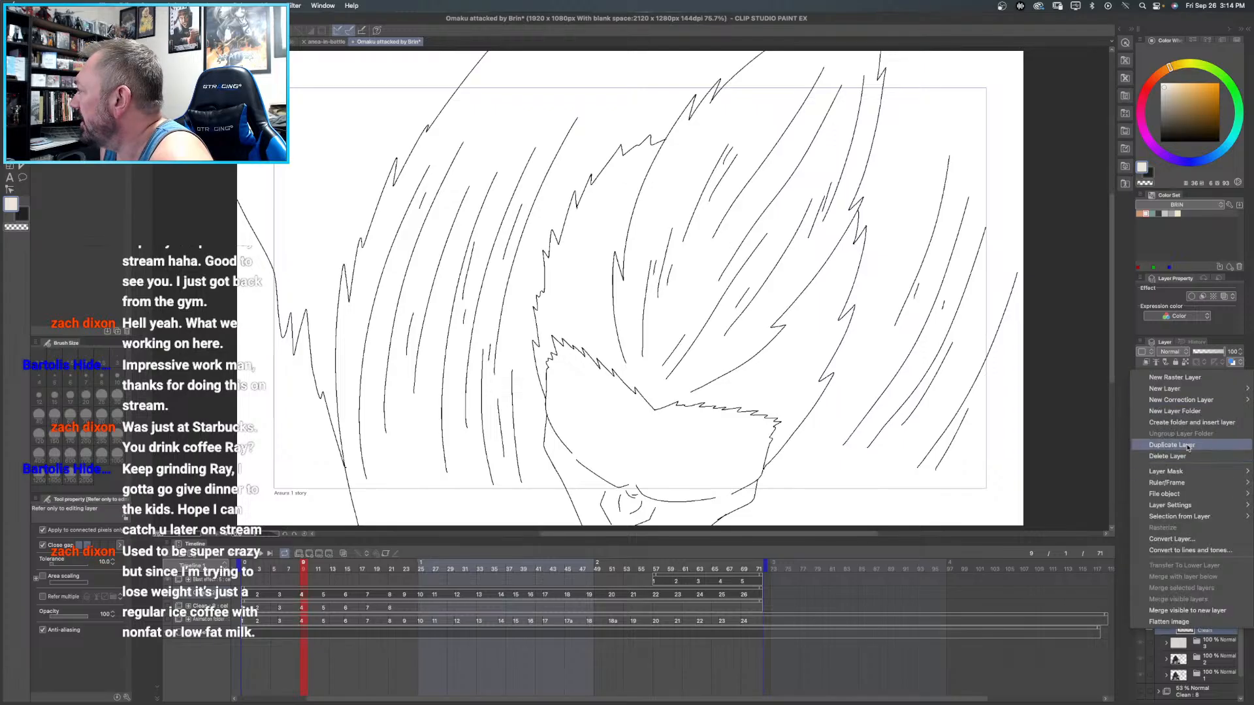
{"action": "left_click", "coordinate": [1172, 445]}
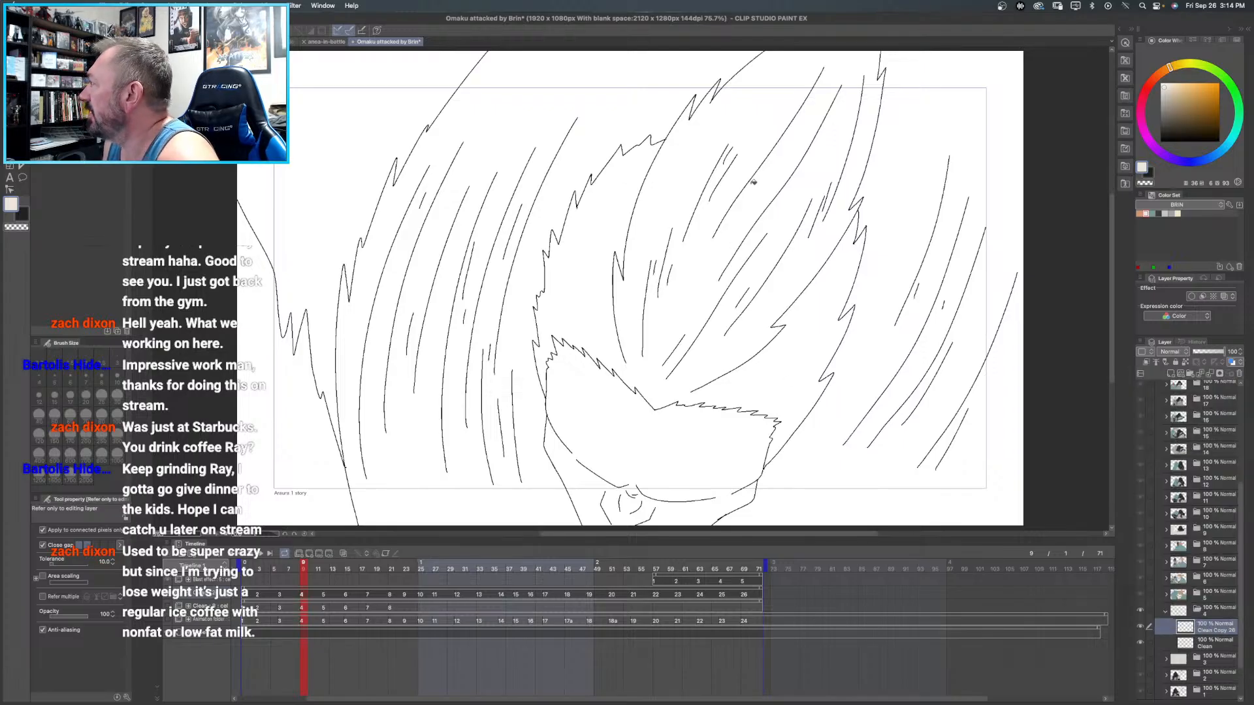
- Fill the hair in frame 4 with orange-tan and the face below it with cream skin tone from the BRIN color set
{"action": "left_click_drag", "start_coordinate": [754, 197], "coordinate": [620, 175]}
{"action": "left_click", "coordinate": [1139, 213]}
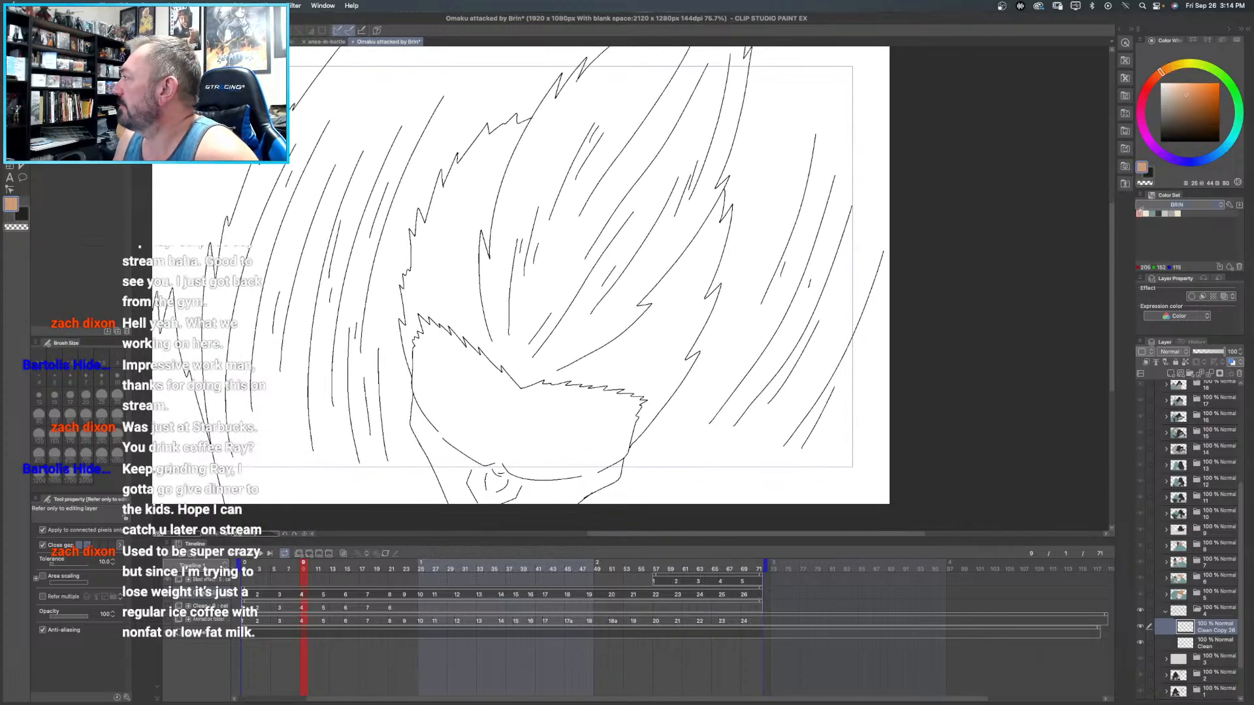
{"action": "left_click", "coordinate": [644, 95]}
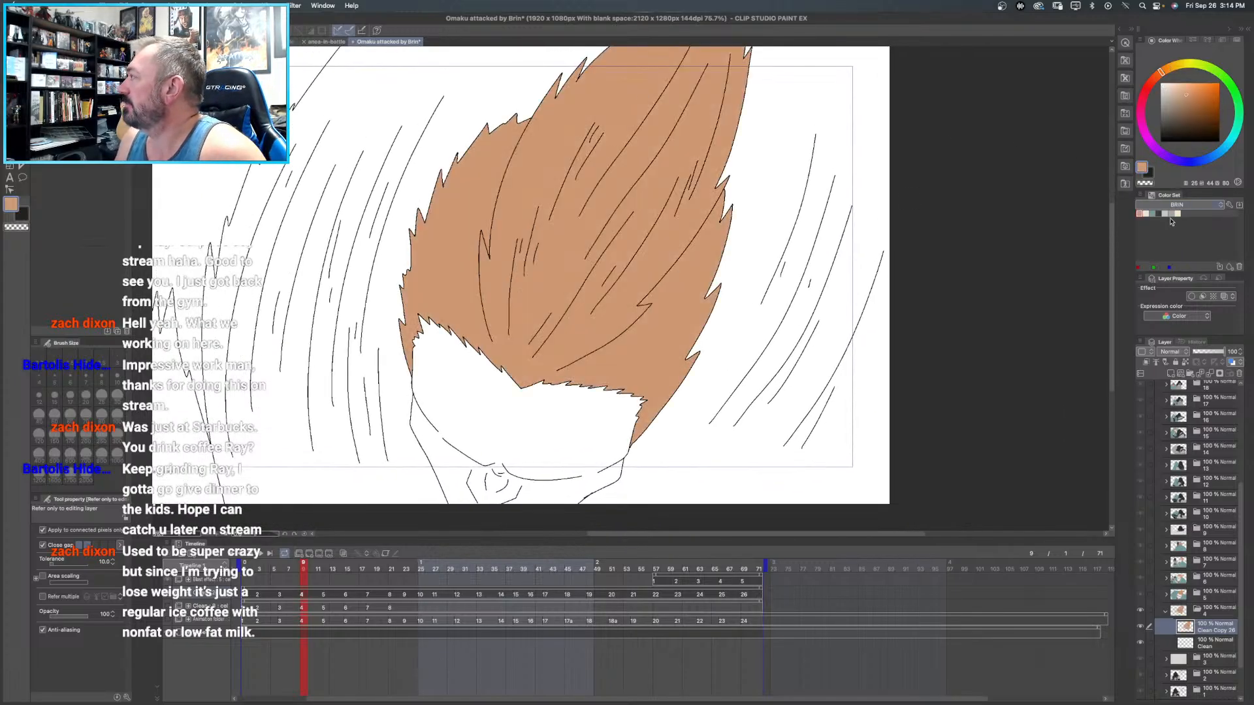
{"action": "left_click", "coordinate": [1145, 213]}
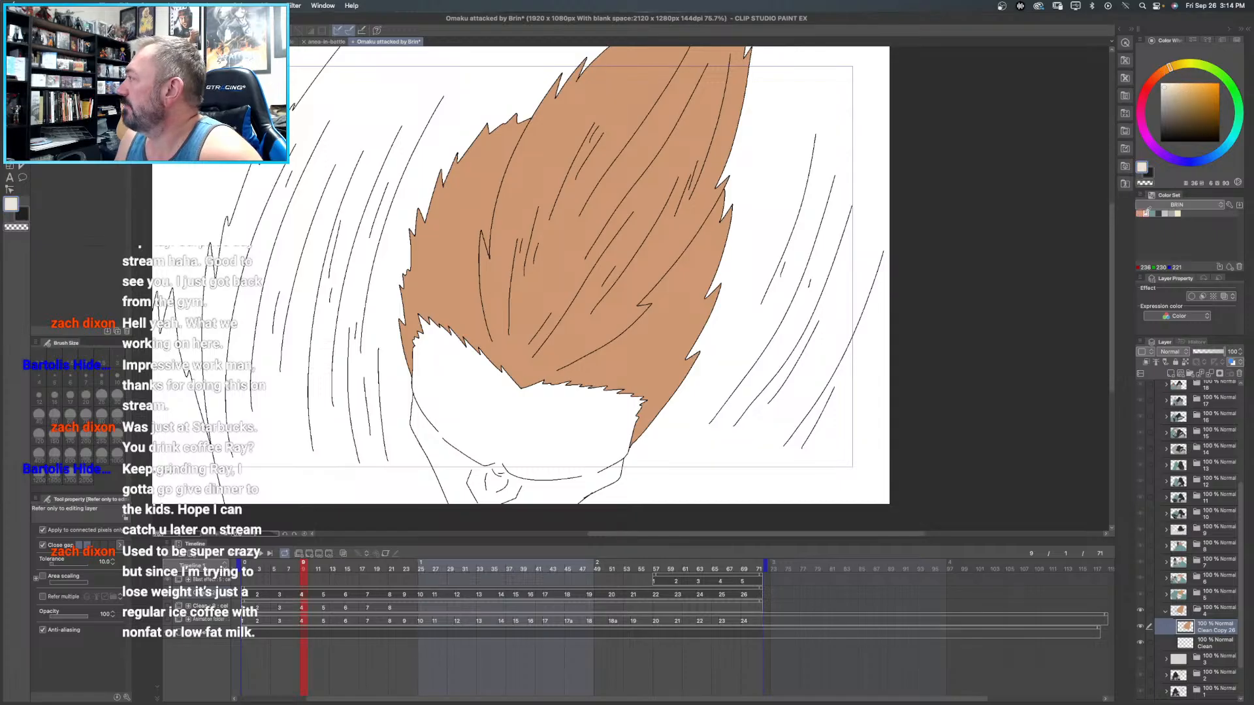
{"action": "left_click", "coordinate": [555, 416]}
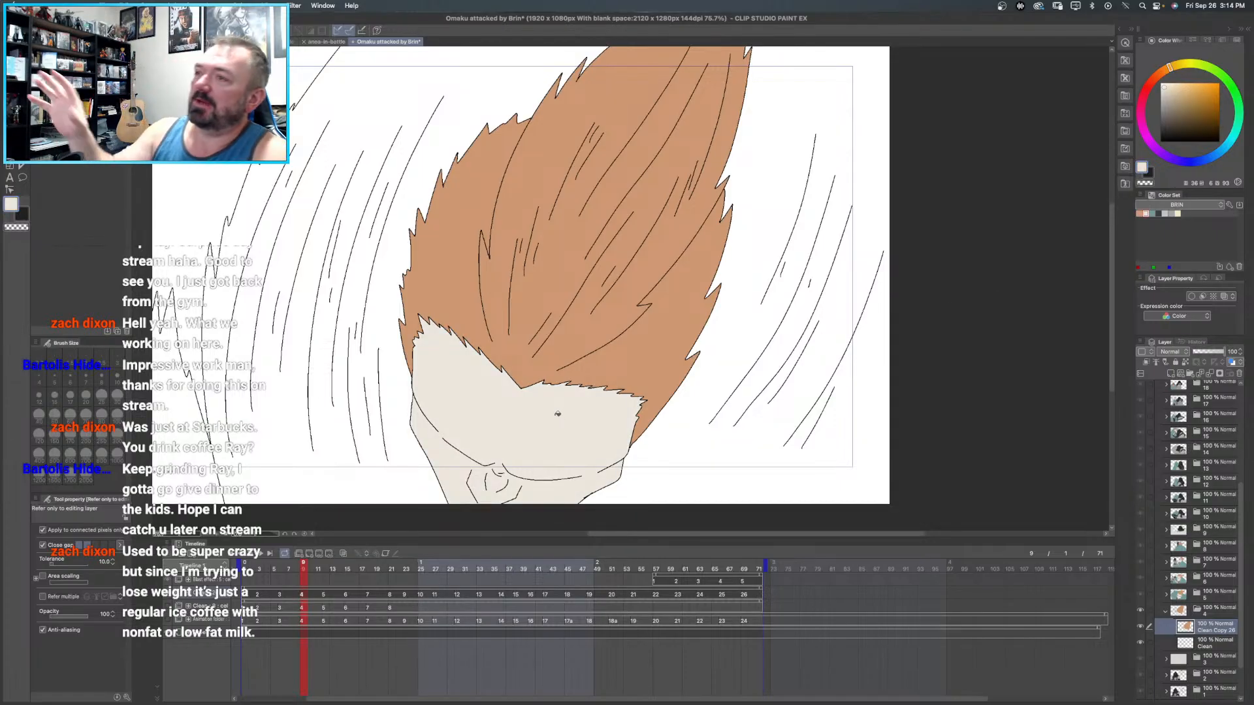
- Fill the cloak areas on both sides of the head in frame 4 with teal from the BRIN color set
{"action": "left_click_drag", "start_coordinate": [420, 143], "coordinate": [505, 168]}
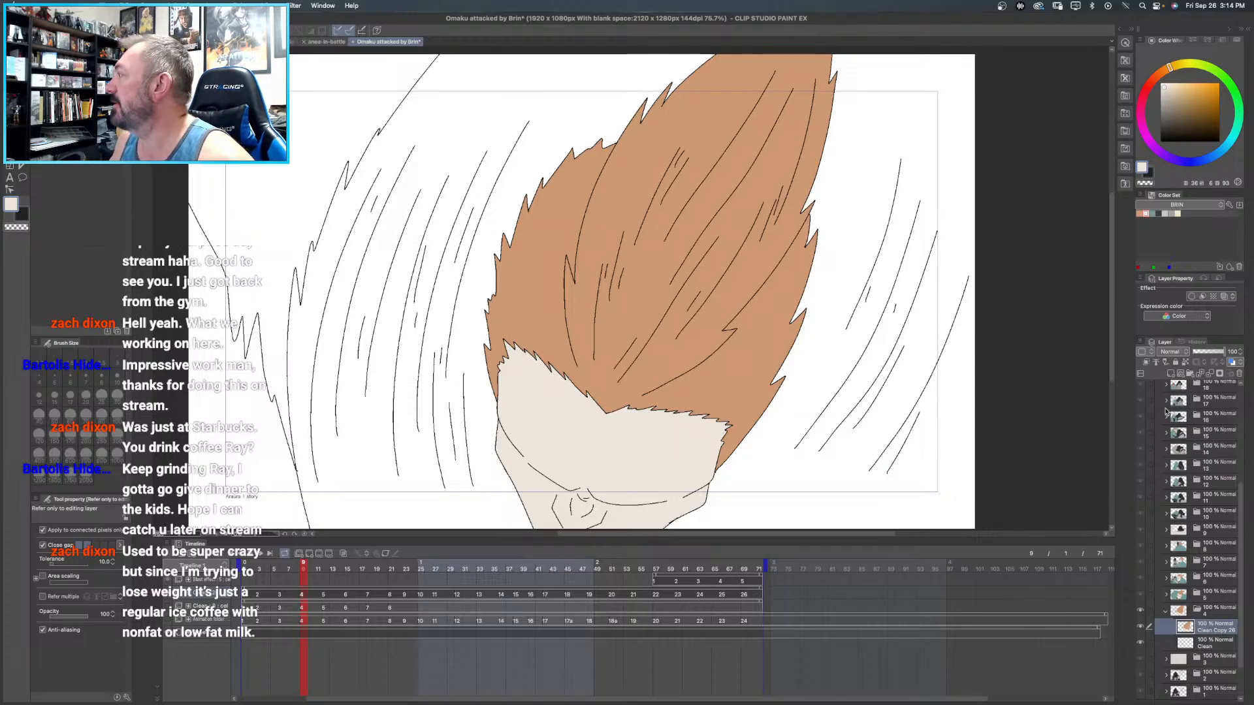
{"action": "left_click", "coordinate": [1152, 214]}
{"action": "left_click", "coordinate": [904, 144]}
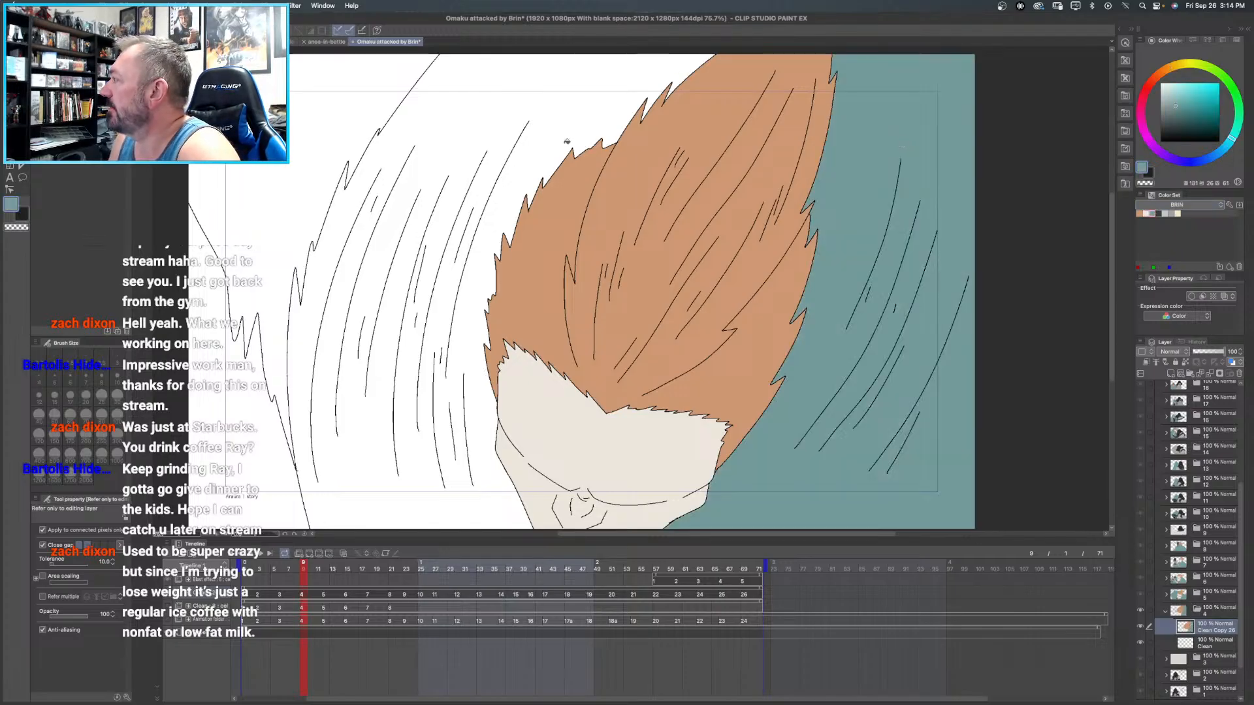
{"action": "left_click", "coordinate": [458, 109]}
{"action": "left_click", "coordinate": [305, 116]}
{"action": "left_click_drag", "start_coordinate": [637, 267], "coordinate": [594, 232]}
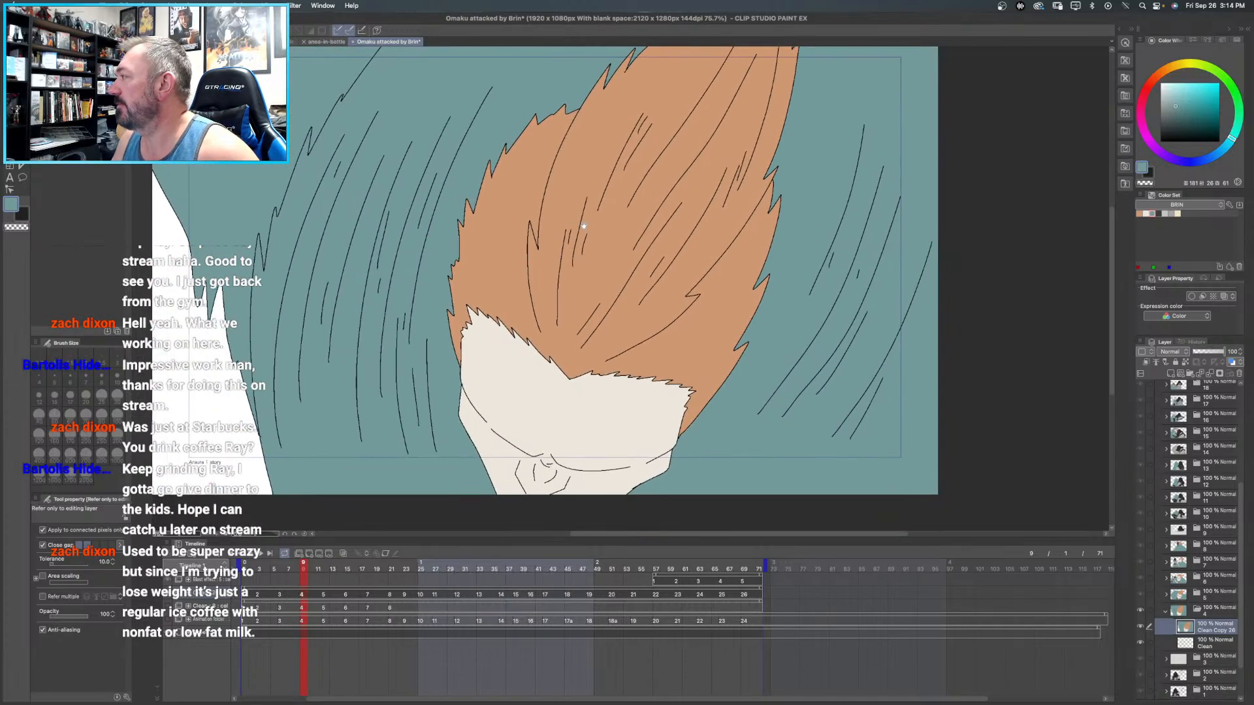
- Close frame 4's folder and check the layers inside frame 3's folder
{"action": "left_click", "coordinate": [1166, 611]}
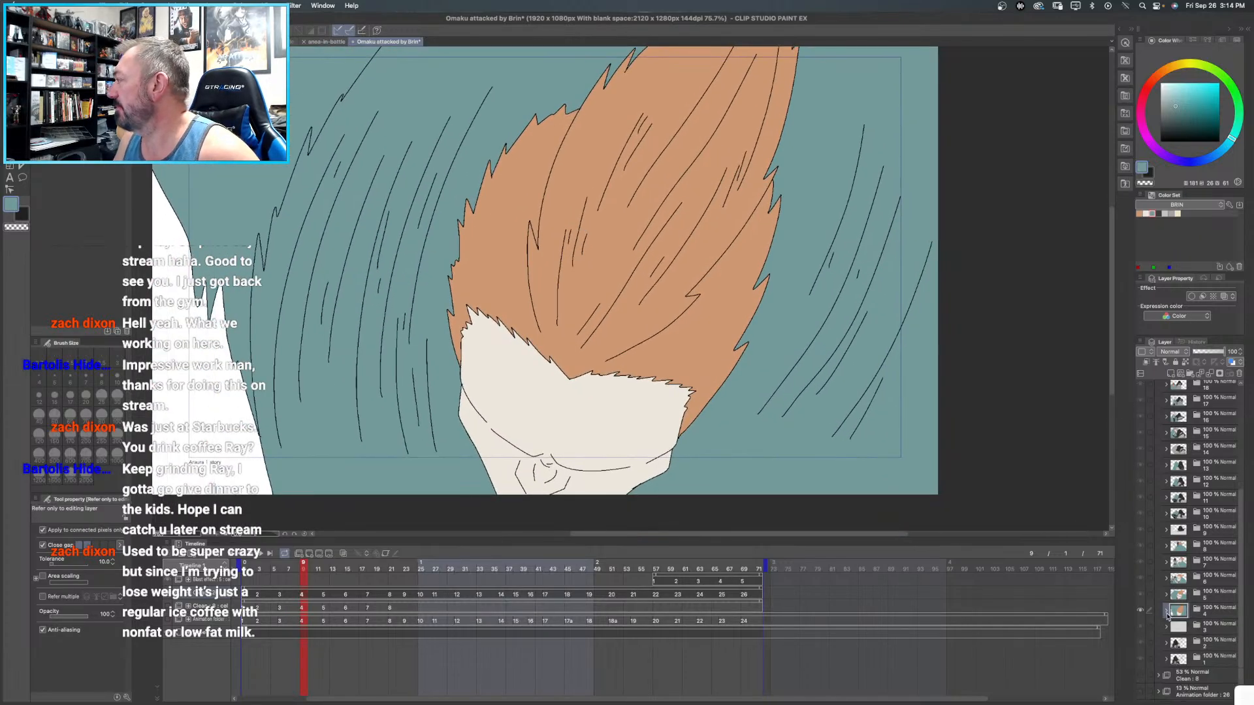
{"action": "left_click", "coordinate": [1181, 628]}
{"action": "left_click", "coordinate": [1166, 628]}
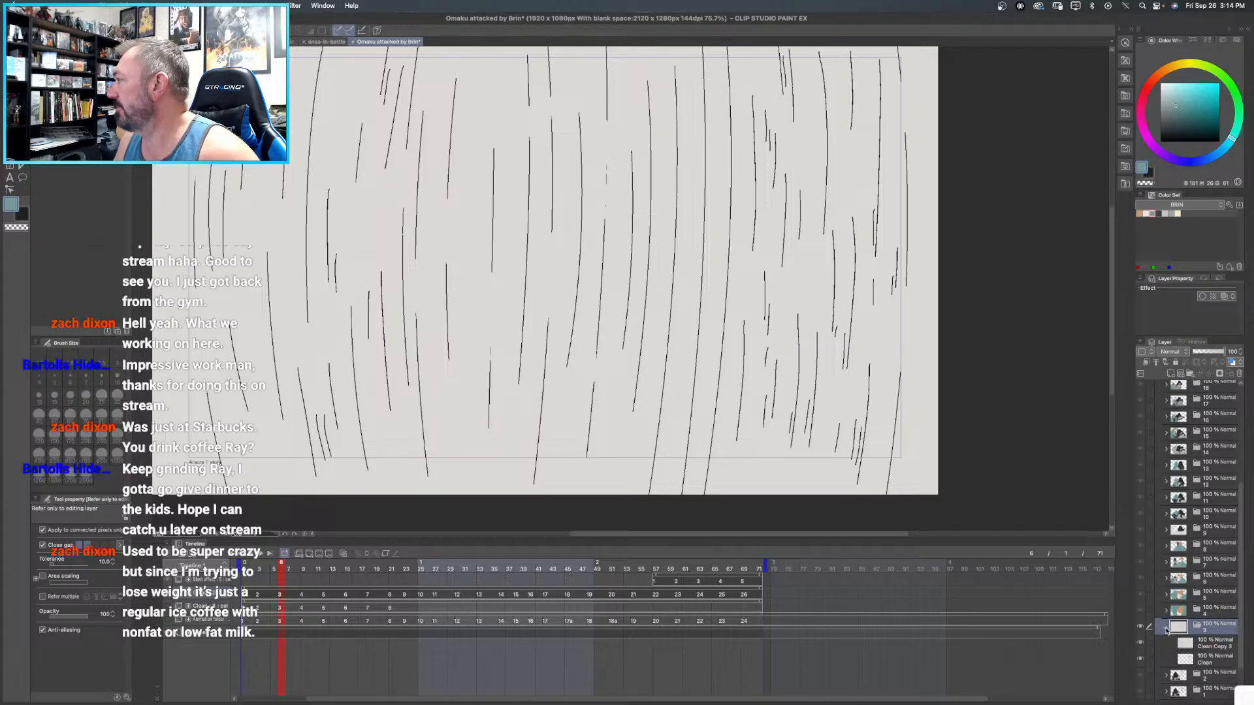
{"action": "left_click", "coordinate": [1166, 626]}
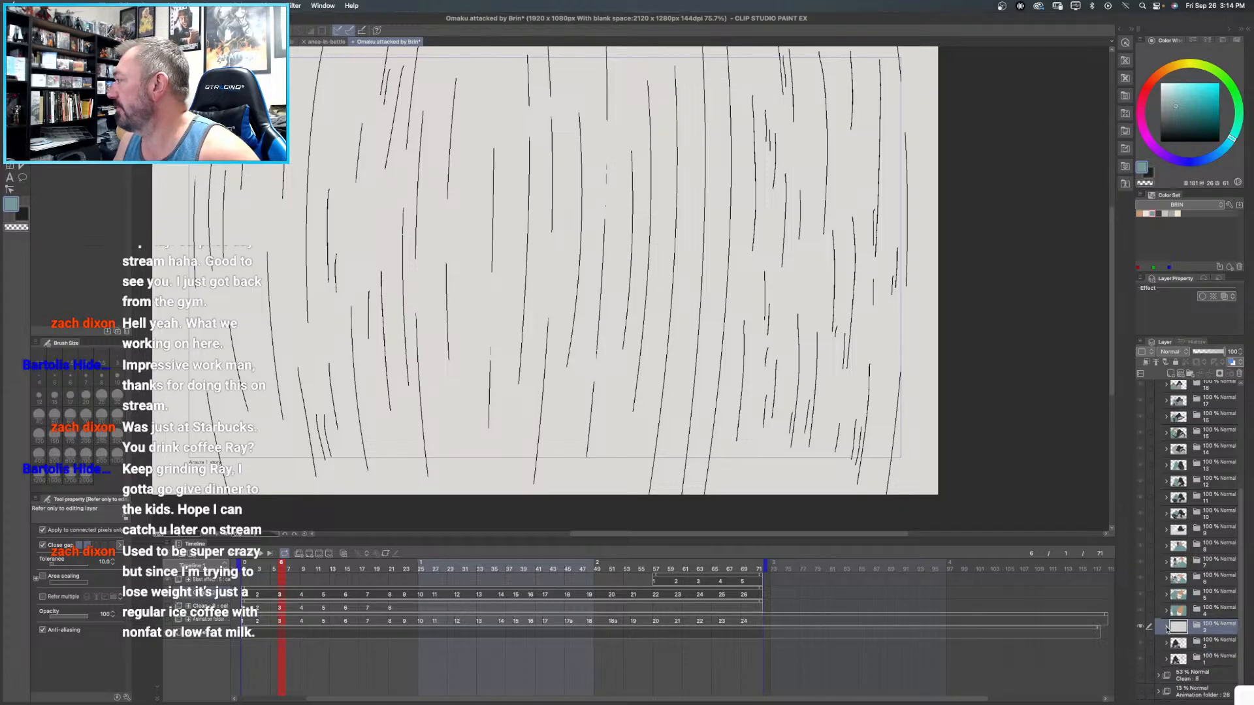
- Open frame 2's folder and select its partly coloured Clean Copy 2 layer
{"action": "left_click", "coordinate": [1201, 646]}
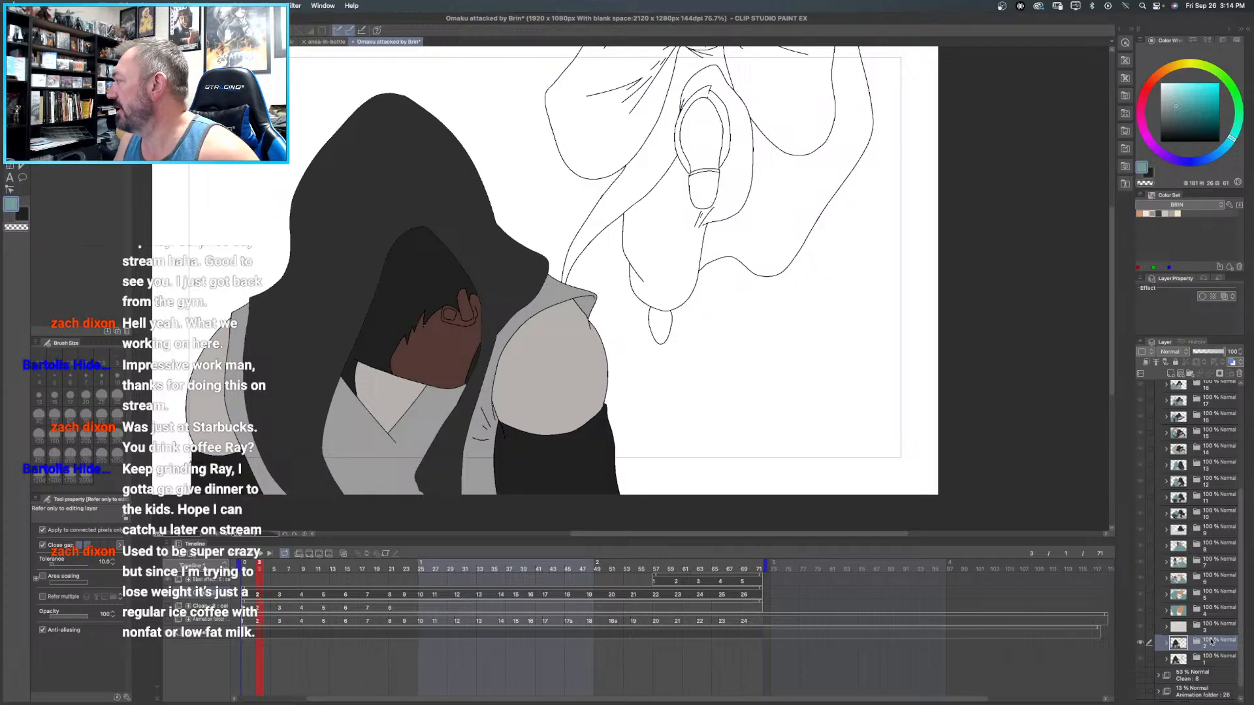
{"action": "left_click", "coordinate": [1166, 643]}
{"action": "left_click", "coordinate": [1214, 659]}
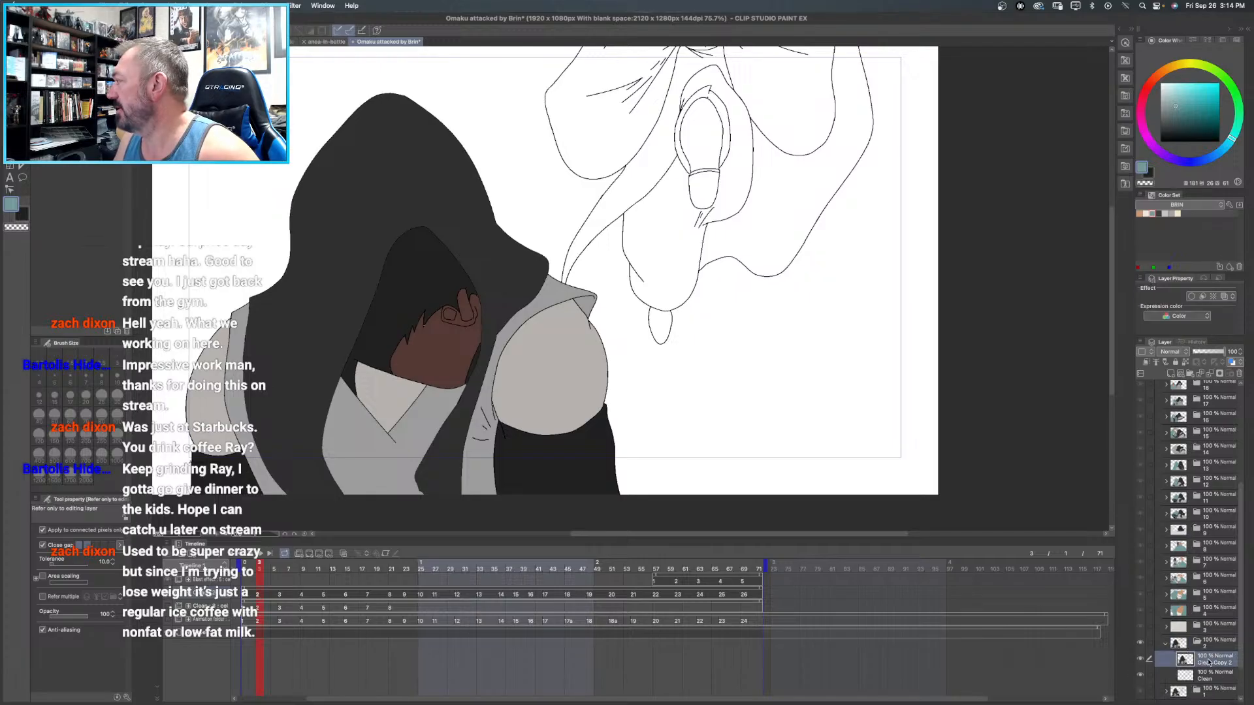
- Fill the two large rounded cloth shapes on either side of the upper figure in frame 2 with teal
{"action": "left_click_drag", "start_coordinate": [765, 148], "coordinate": [620, 201]}
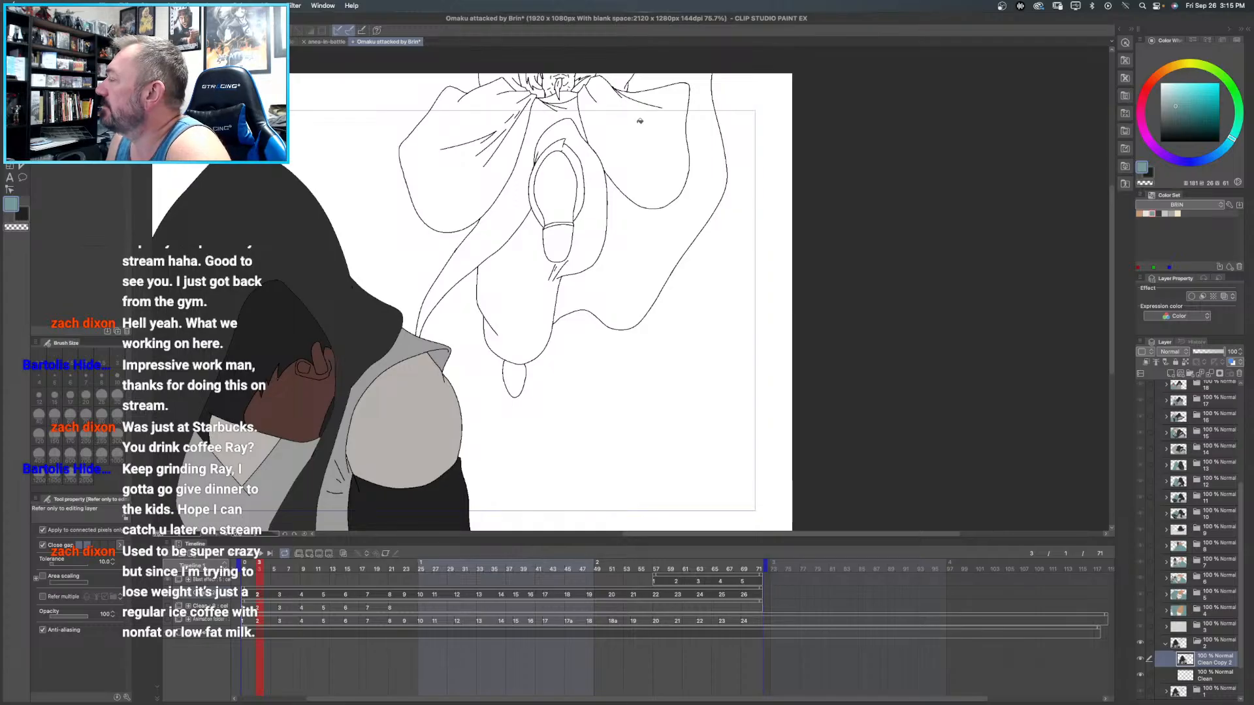
{"action": "left_click", "coordinate": [506, 114]}
{"action": "left_click", "coordinate": [665, 123]}
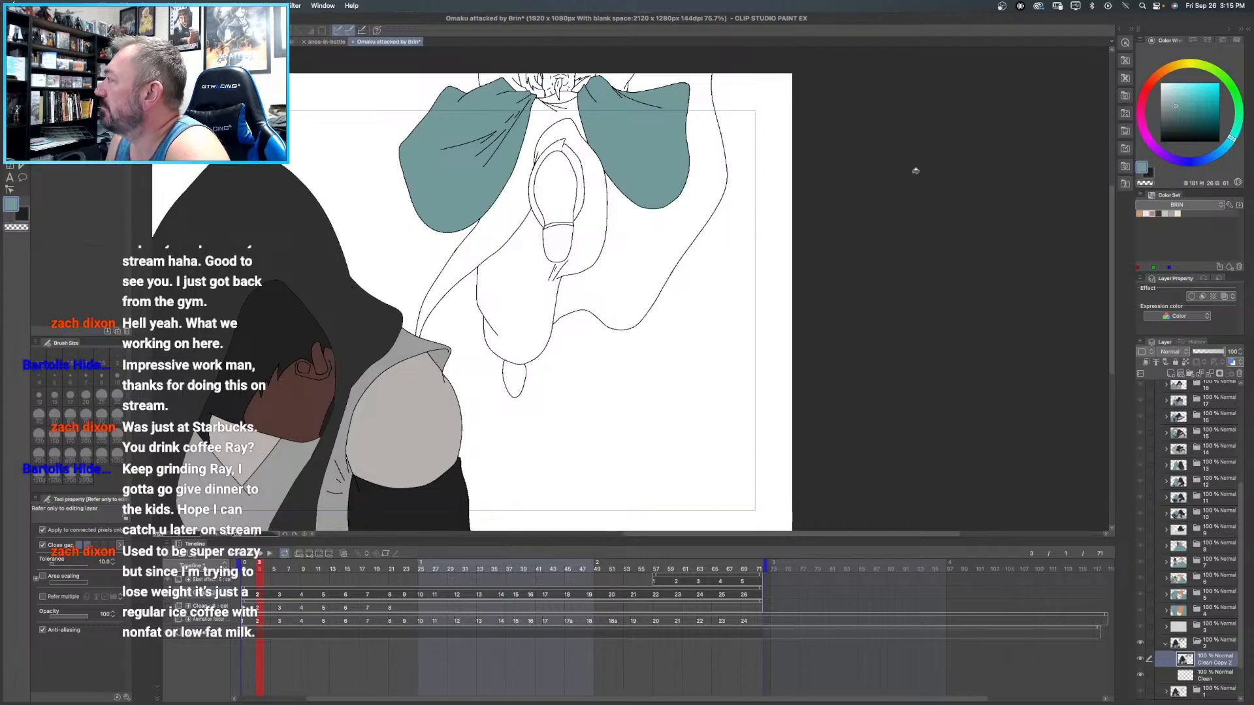
- Fill the areas beside the upper figure's head and the robe below it in frame 2 with dark grey from the BRIN color set
{"action": "left_click", "coordinate": [1158, 213]}
{"action": "left_click", "coordinate": [492, 73]}
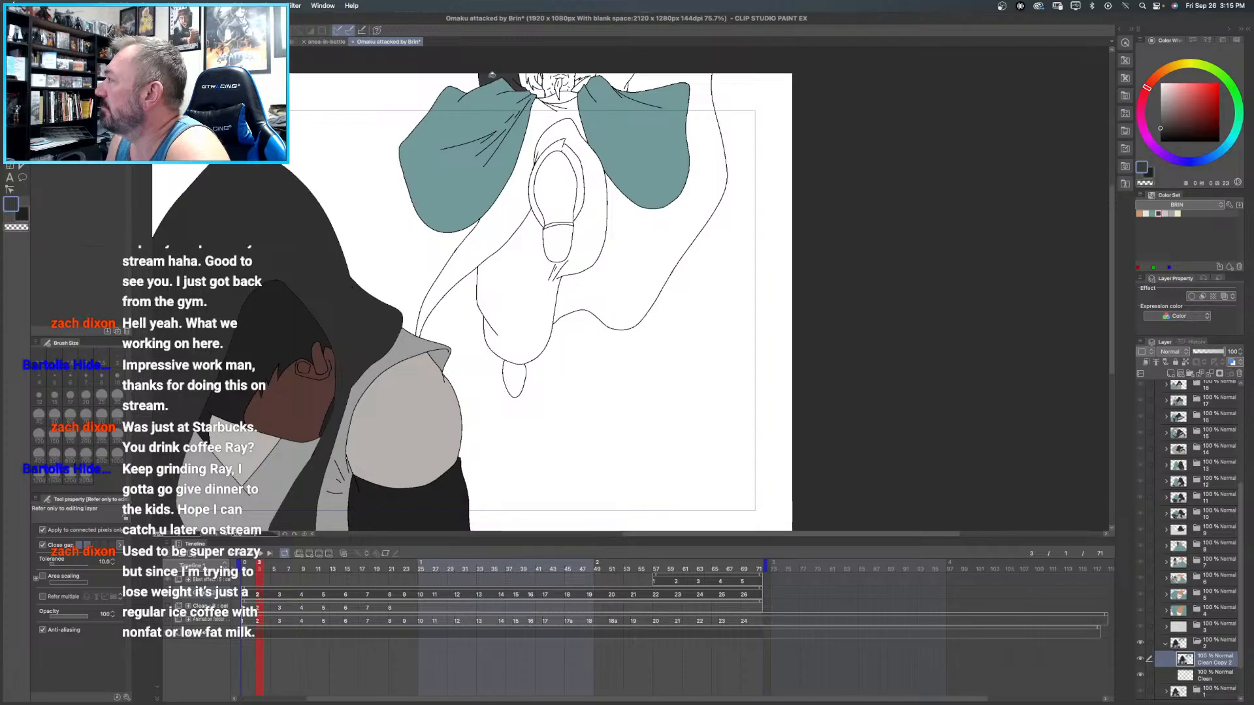
{"action": "left_click", "coordinate": [617, 76]}
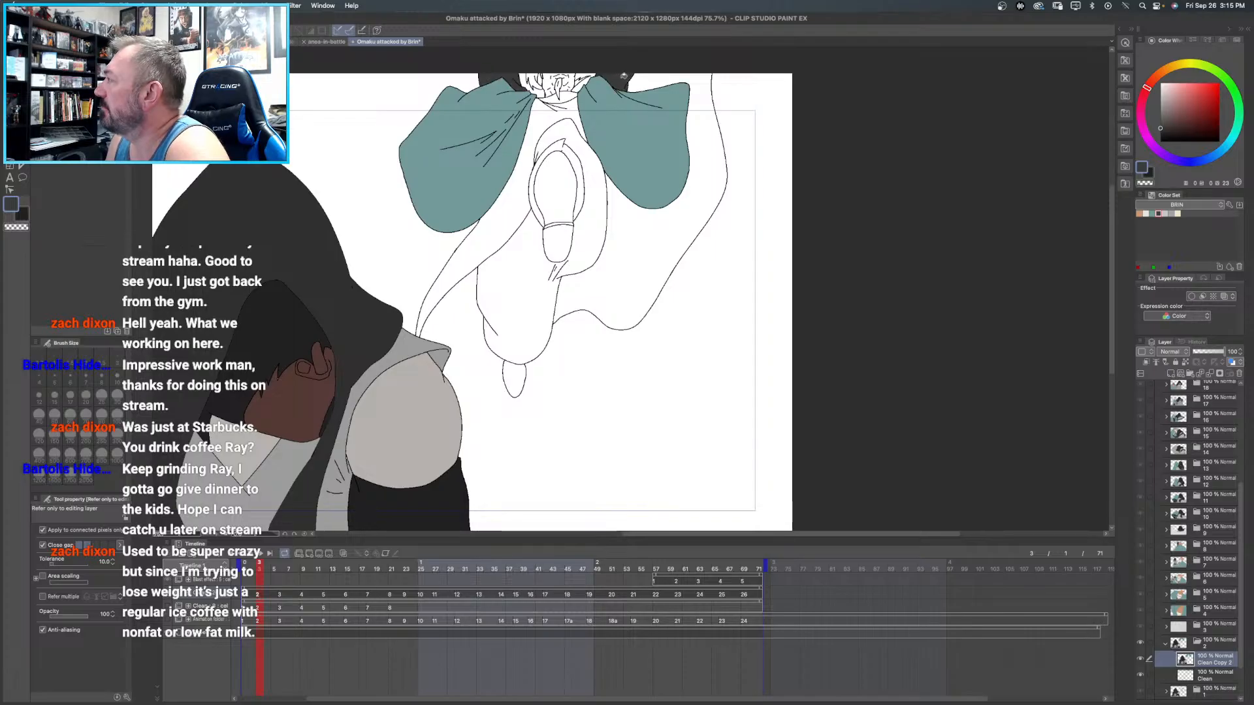
{"action": "left_click", "coordinate": [550, 112]}
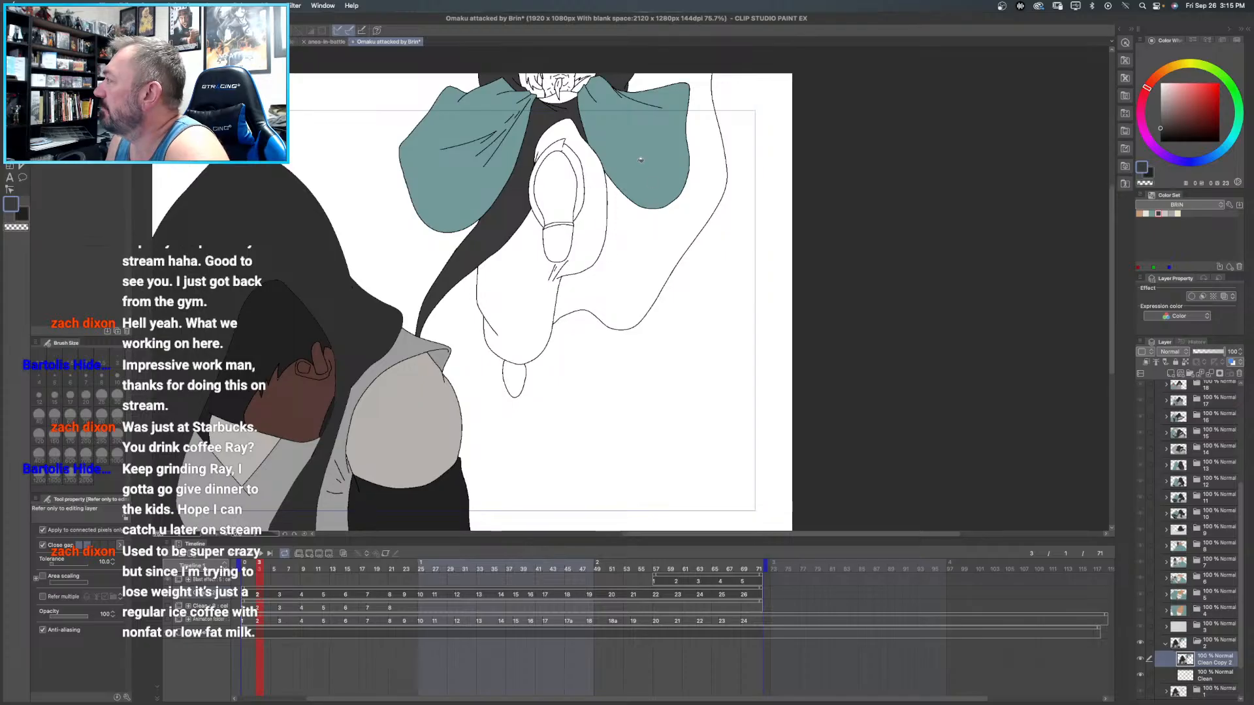
- Fill the large cape area behind the upper figure with a darker shade of the sleeve teal
{"action": "left_click", "coordinate": [653, 185], "text": "alt"}
{"action": "left_click_drag", "start_coordinate": [1174, 117], "coordinate": [1173, 123]}
{"action": "left_click", "coordinate": [695, 206]}
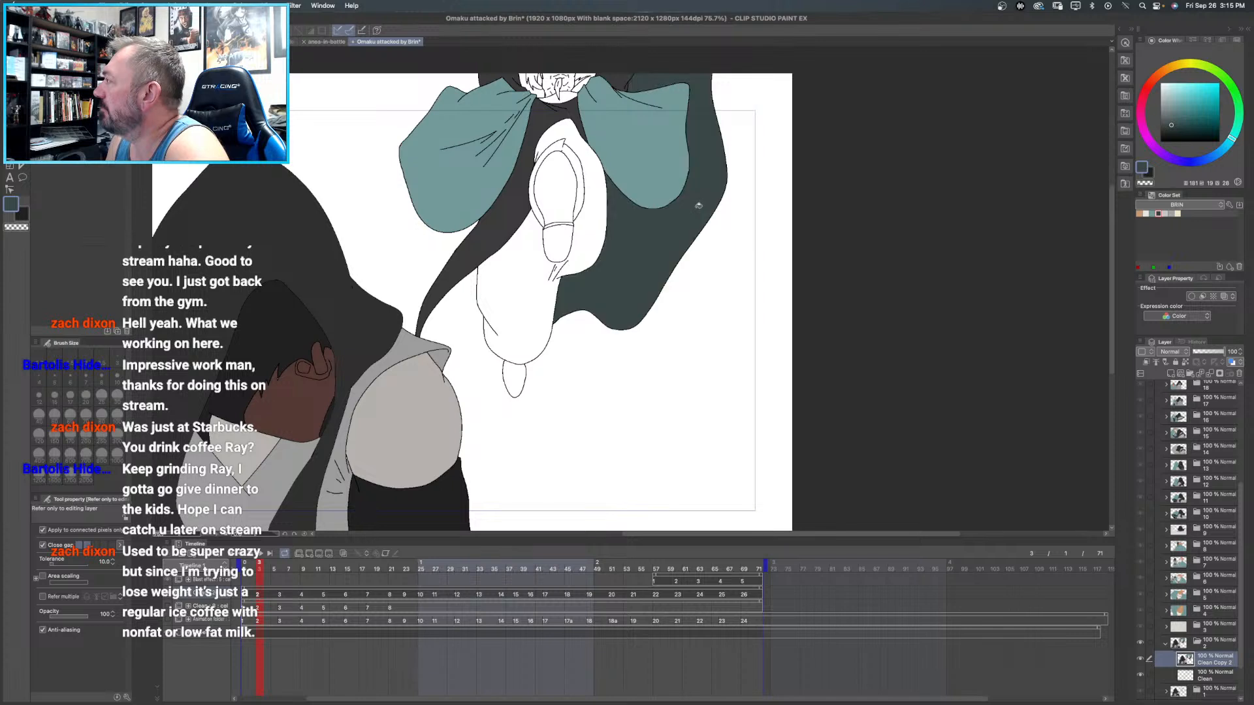
- Fill the raised shoe's rim and the lower foot with dark grey, and the trouser legs with a lighter grey
{"action": "left_click", "coordinate": [542, 113], "text": "alt"}
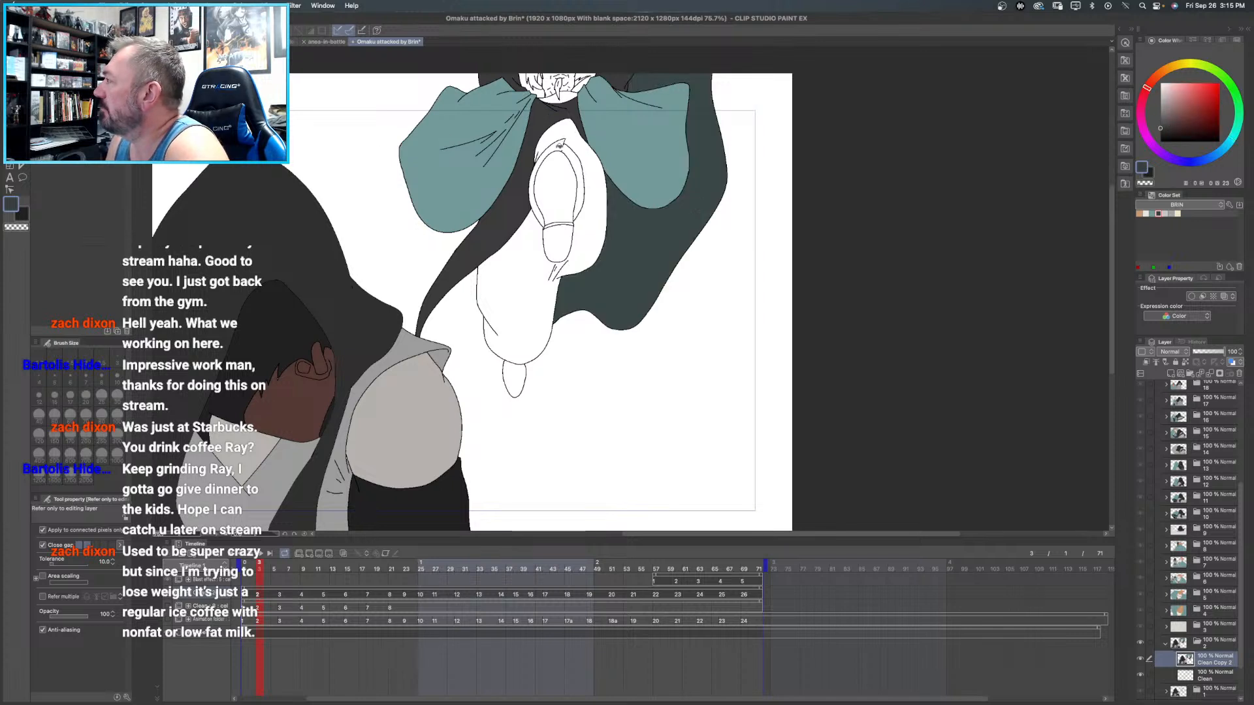
{"action": "left_click", "coordinate": [561, 145]}
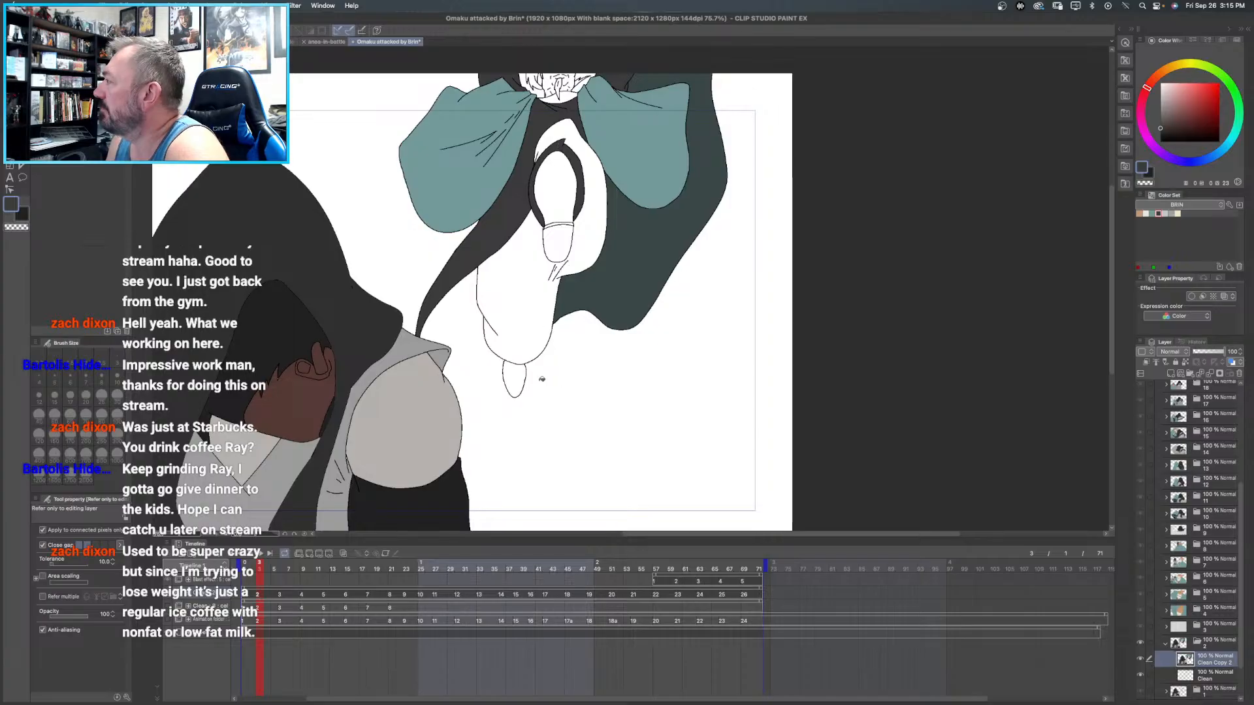
{"action": "left_click", "coordinate": [525, 374]}
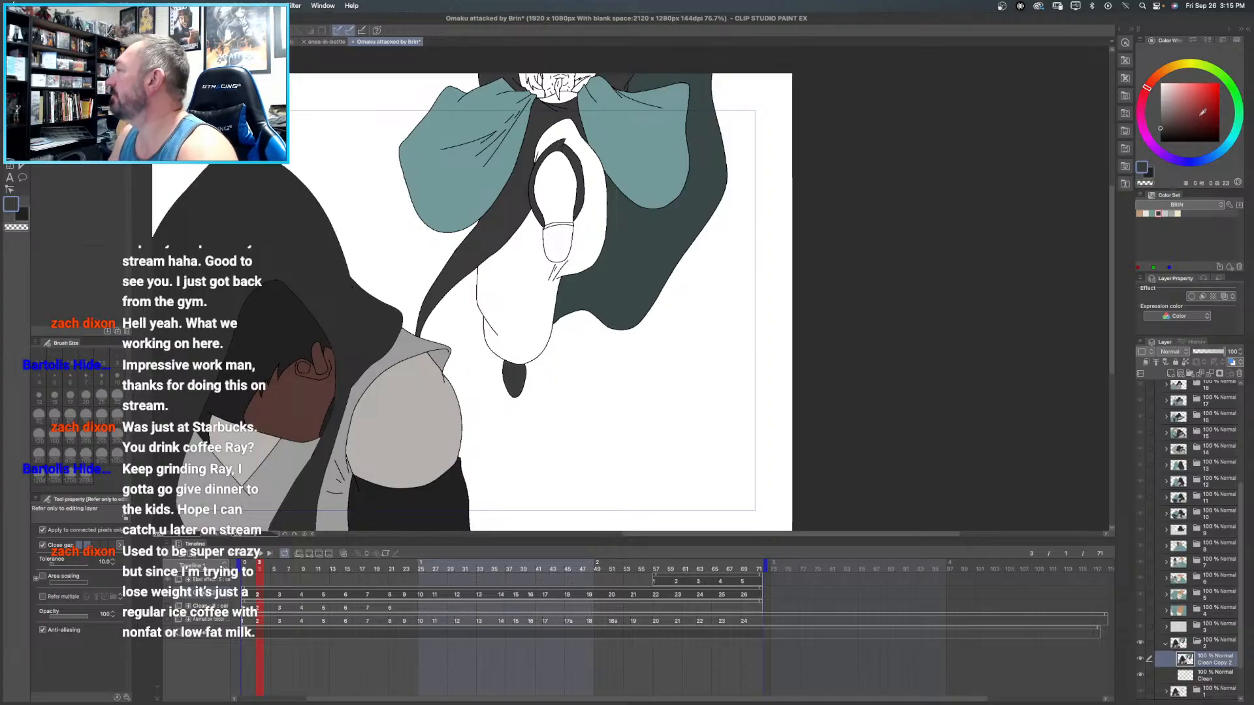
{"action": "left_click", "coordinate": [1160, 115]}
{"action": "left_click", "coordinate": [565, 120]}
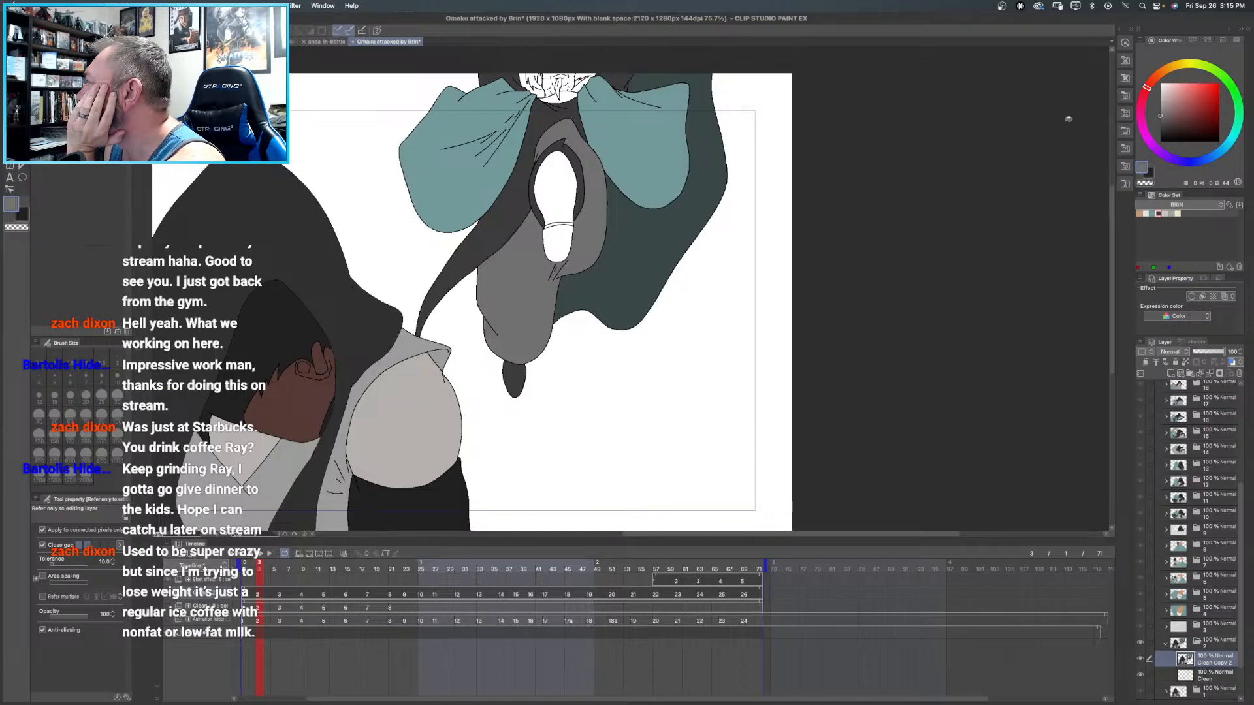
- Color the upper figure's hair and beard orange and the face off-white using the BRIN color set
{"action": "left_click", "coordinate": [1161, 128]}
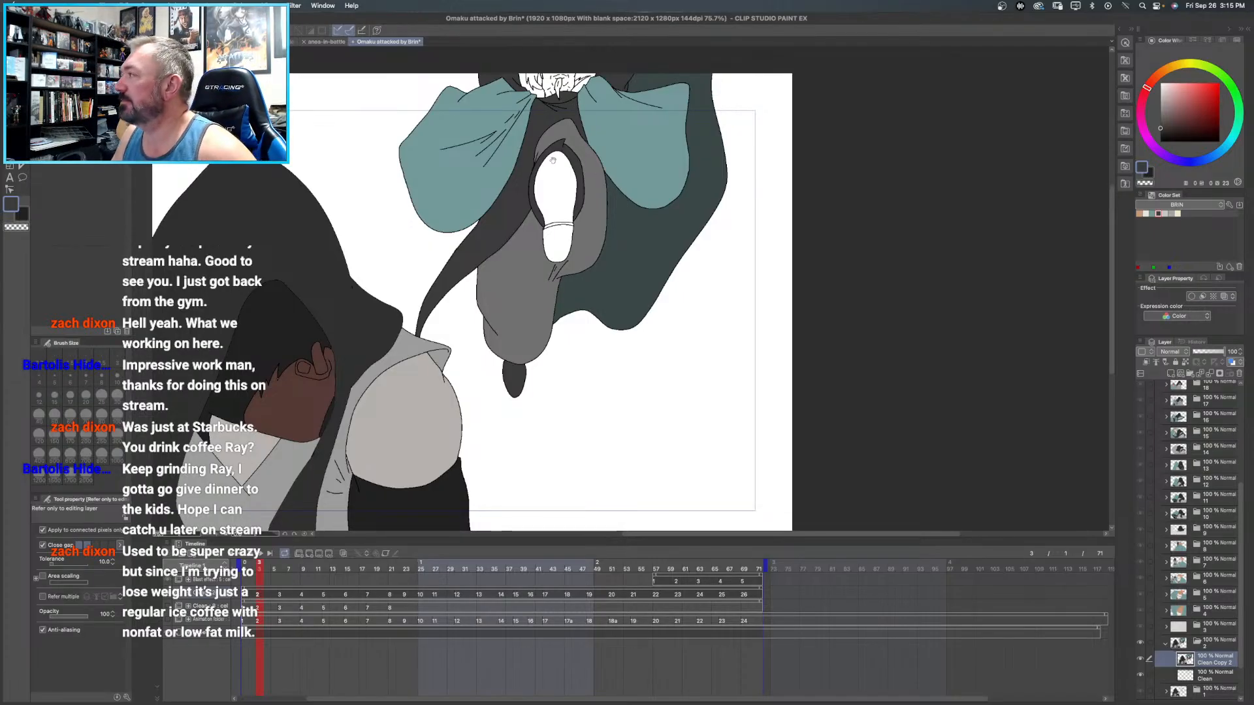
{"action": "scroll", "coordinate": [554, 166], "scroll_direction": "up", "scroll_amount": 5}
{"action": "scroll", "coordinate": [530, 190], "scroll_direction": "up", "scroll_amount": 5}
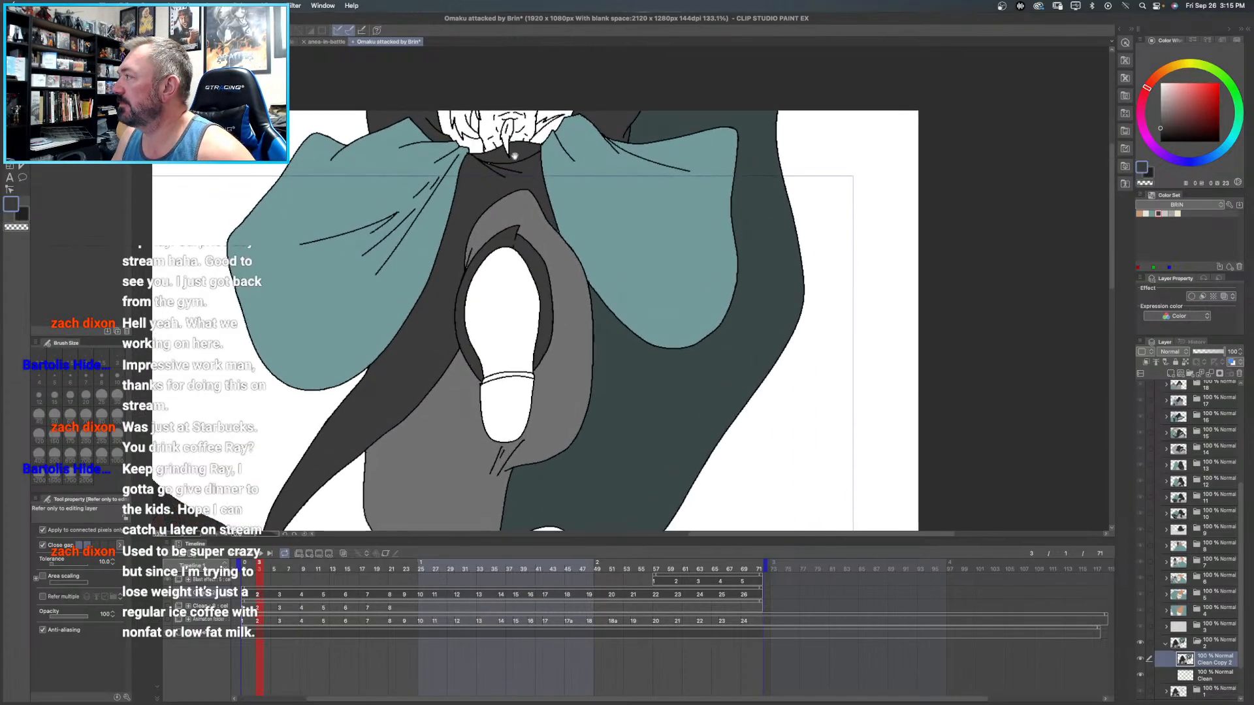
{"action": "left_click", "coordinate": [1140, 214]}
{"action": "left_click", "coordinate": [450, 143]}
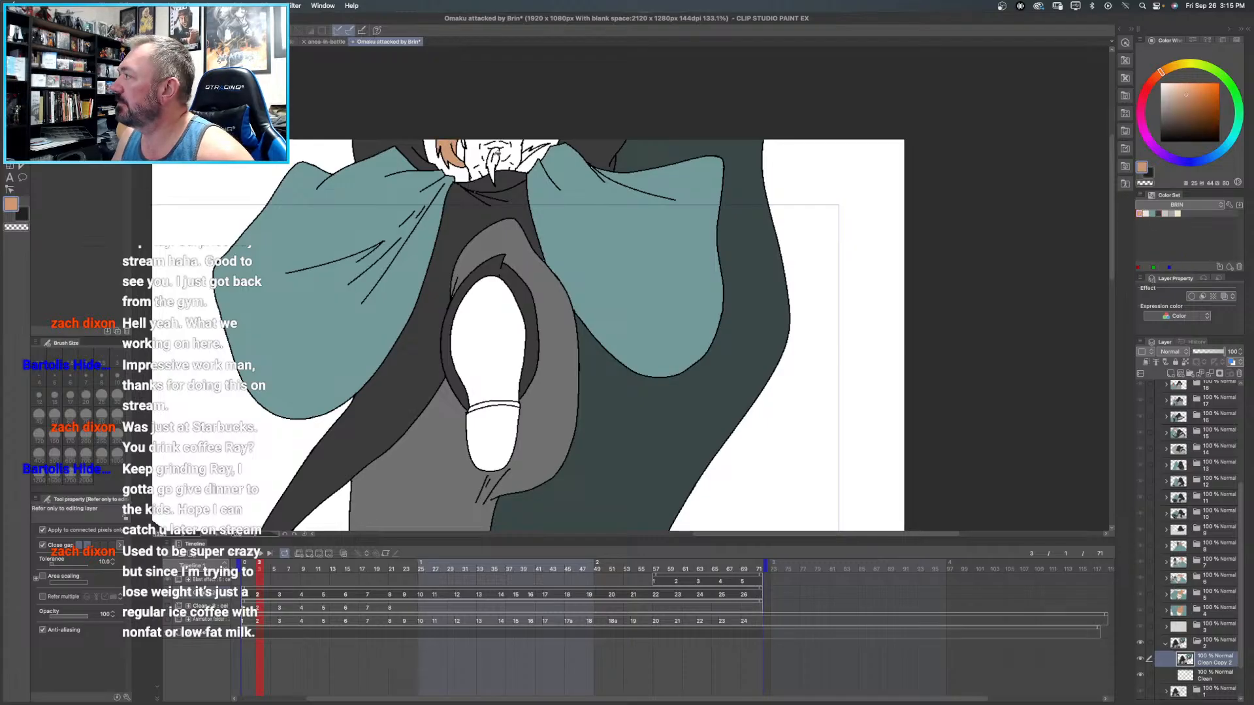
{"action": "left_click", "coordinate": [497, 156]}
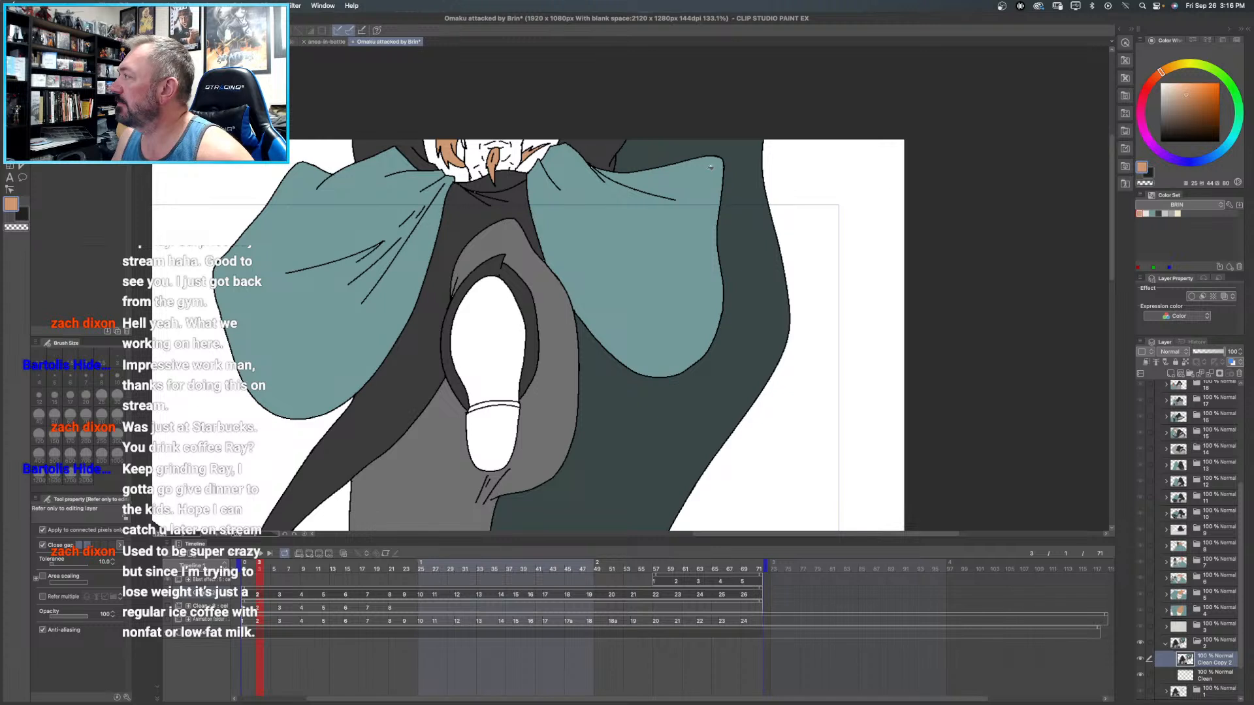
{"action": "left_click", "coordinate": [1145, 214]}
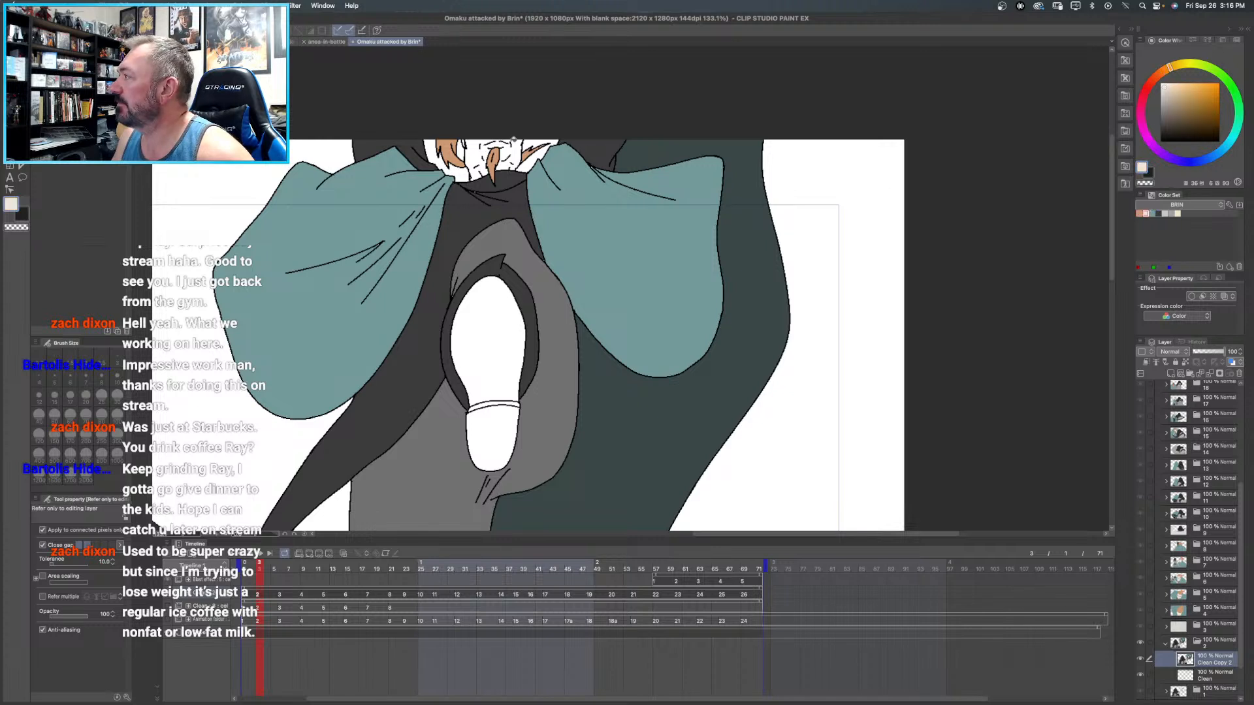
{"action": "left_click", "coordinate": [517, 142]}
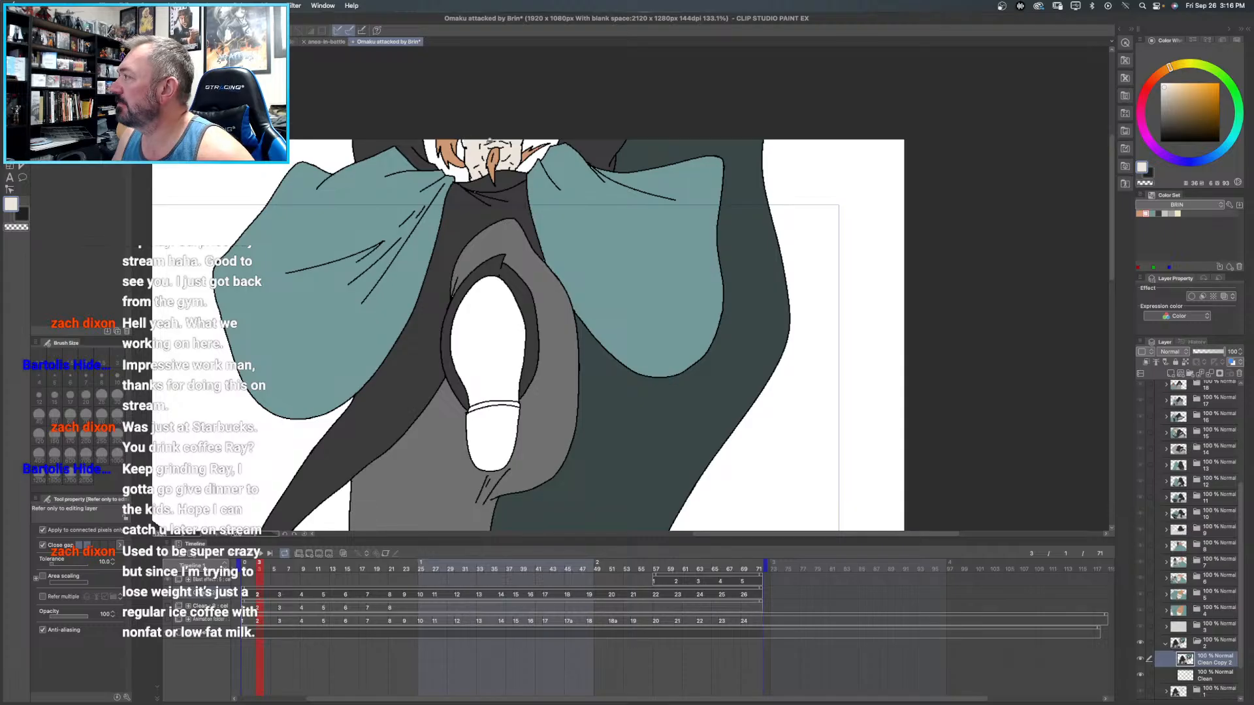
- Fill the sole and heel of the raised shoe with dark grey and the thin strip between them with the trouser grey
{"action": "scroll", "coordinate": [529, 209], "scroll_direction": "down", "scroll_amount": 3}
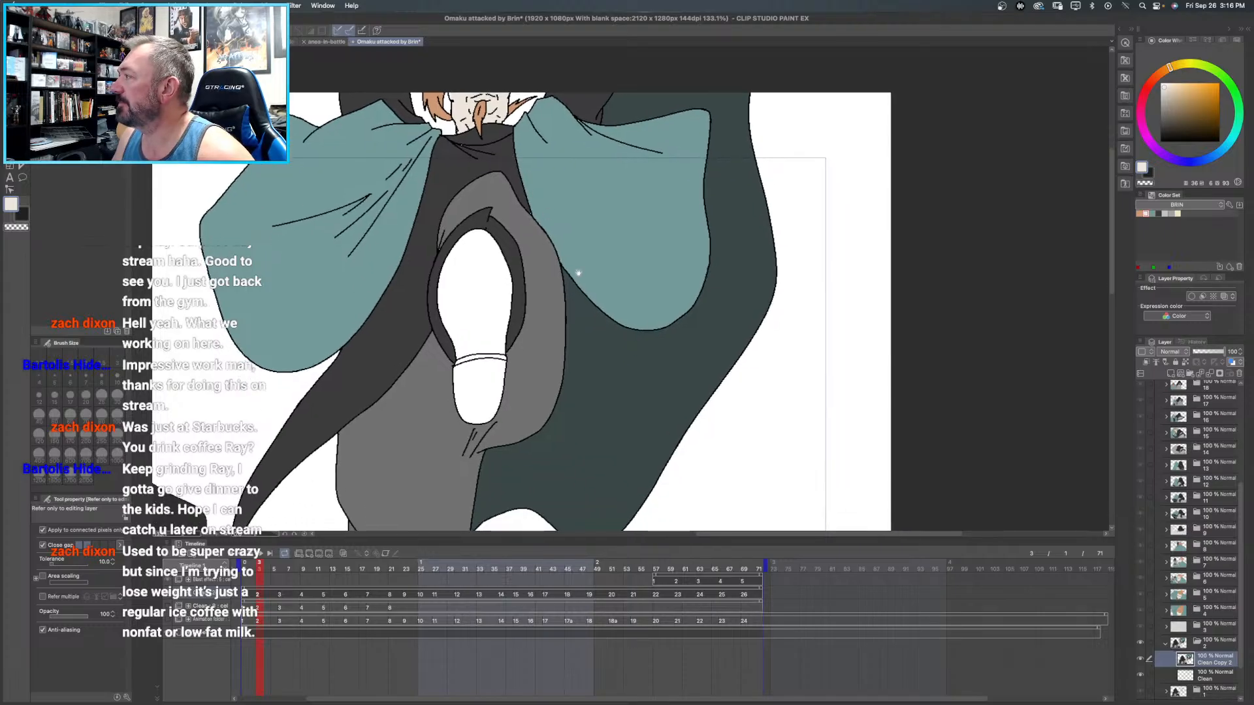
{"action": "scroll", "coordinate": [605, 210], "scroll_direction": "down", "scroll_amount": 5}
{"action": "left_click", "coordinate": [530, 137], "text": "alt"}
{"action": "left_click", "coordinate": [501, 186]}
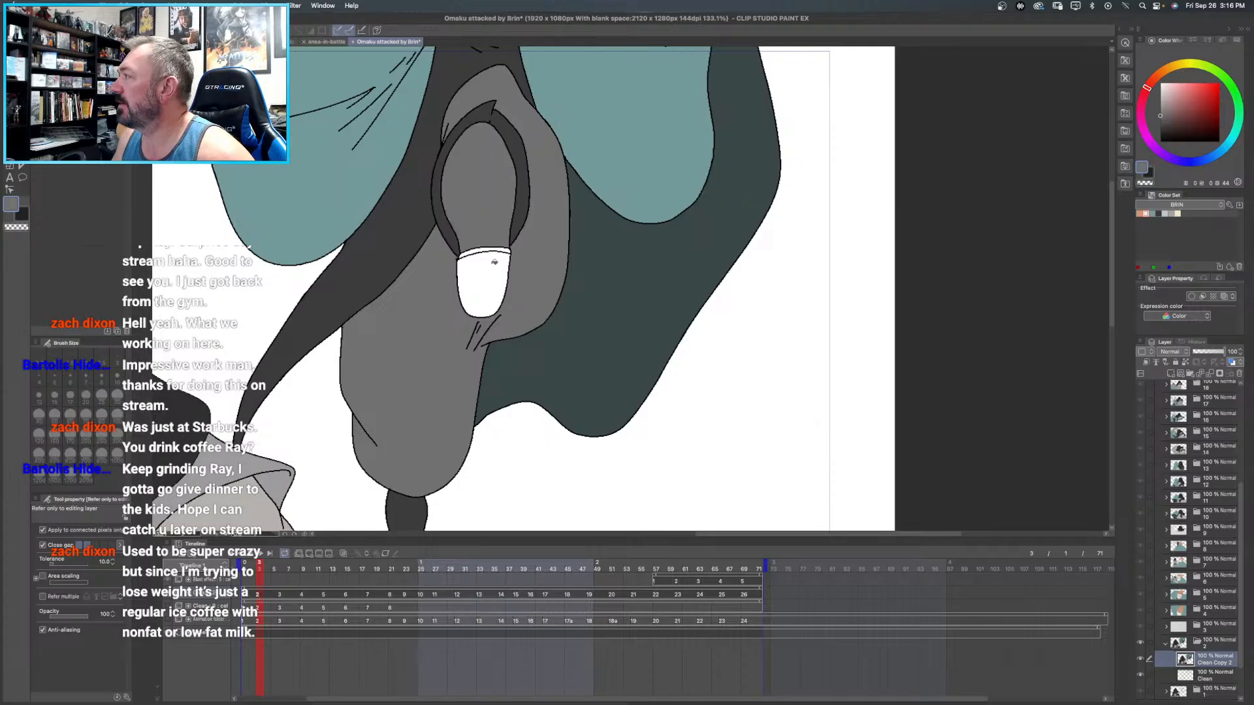
{"action": "left_click", "coordinate": [493, 285]}
{"action": "left_click_drag", "start_coordinate": [1177, 110], "coordinate": [1154, 123]}
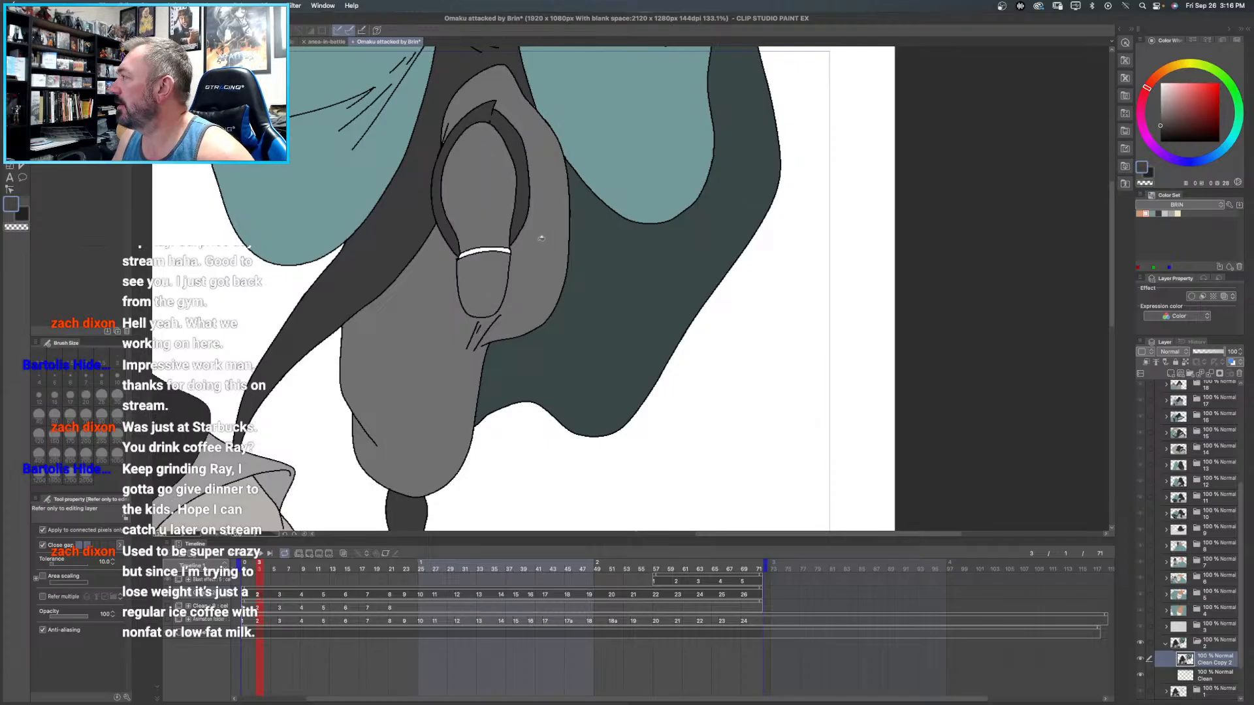
{"action": "left_click", "coordinate": [490, 282]}
{"action": "left_click", "coordinate": [491, 203]}
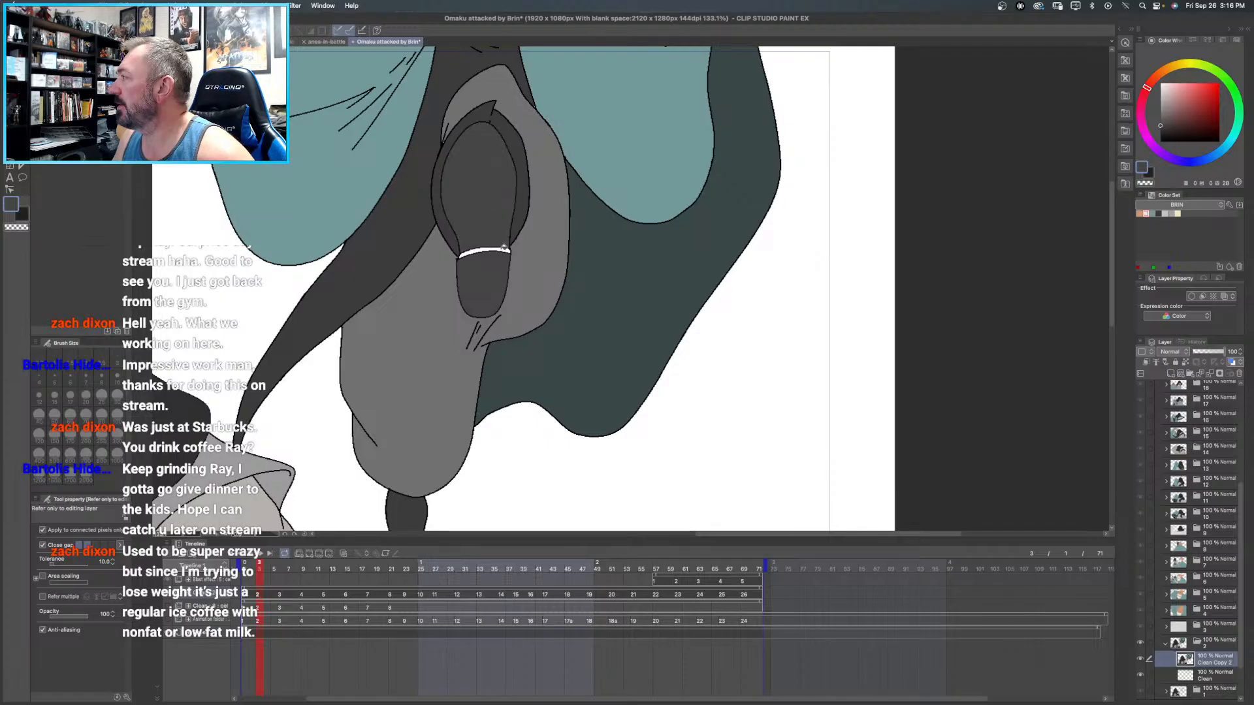
{"action": "left_click", "coordinate": [547, 247], "text": "alt"}
{"action": "left_click", "coordinate": [484, 247]}
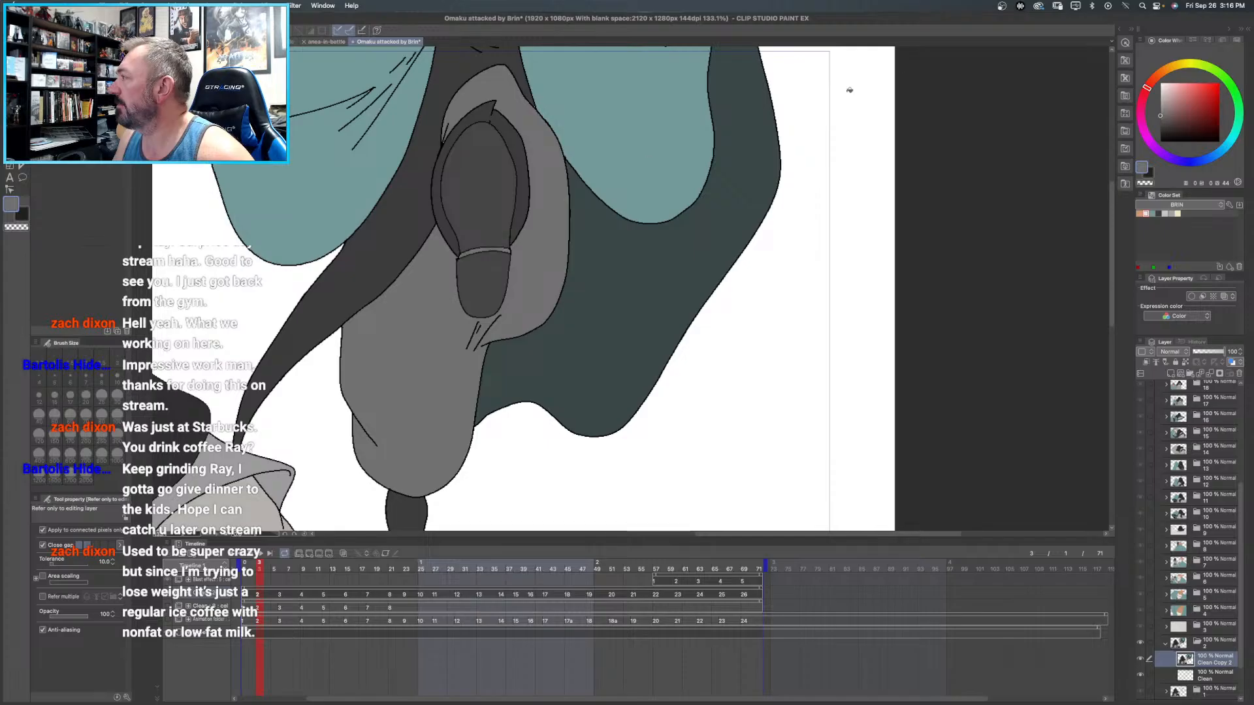
- Fill the small round area beside the hooded figure's brown face with the near-black sampled from the hair
{"action": "scroll", "coordinate": [974, 89], "scroll_direction": "down", "scroll_amount": 3}
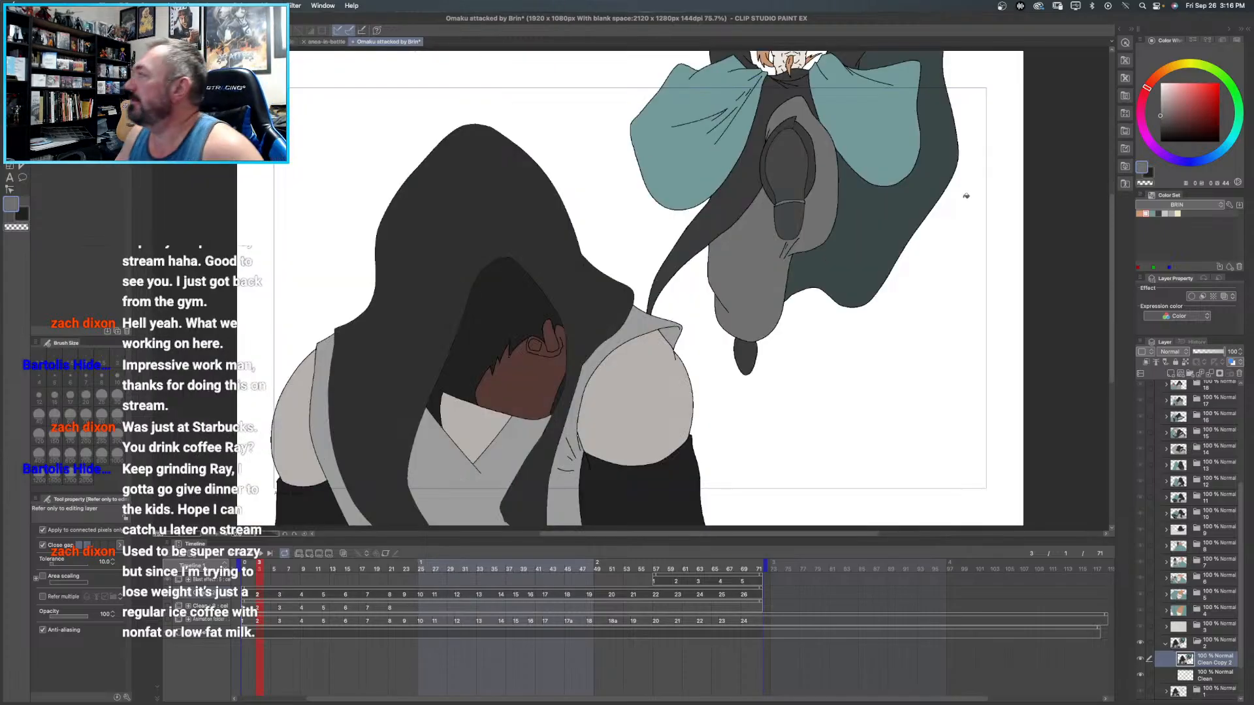
{"action": "left_click_drag", "start_coordinate": [816, 307], "coordinate": [770, 259]}
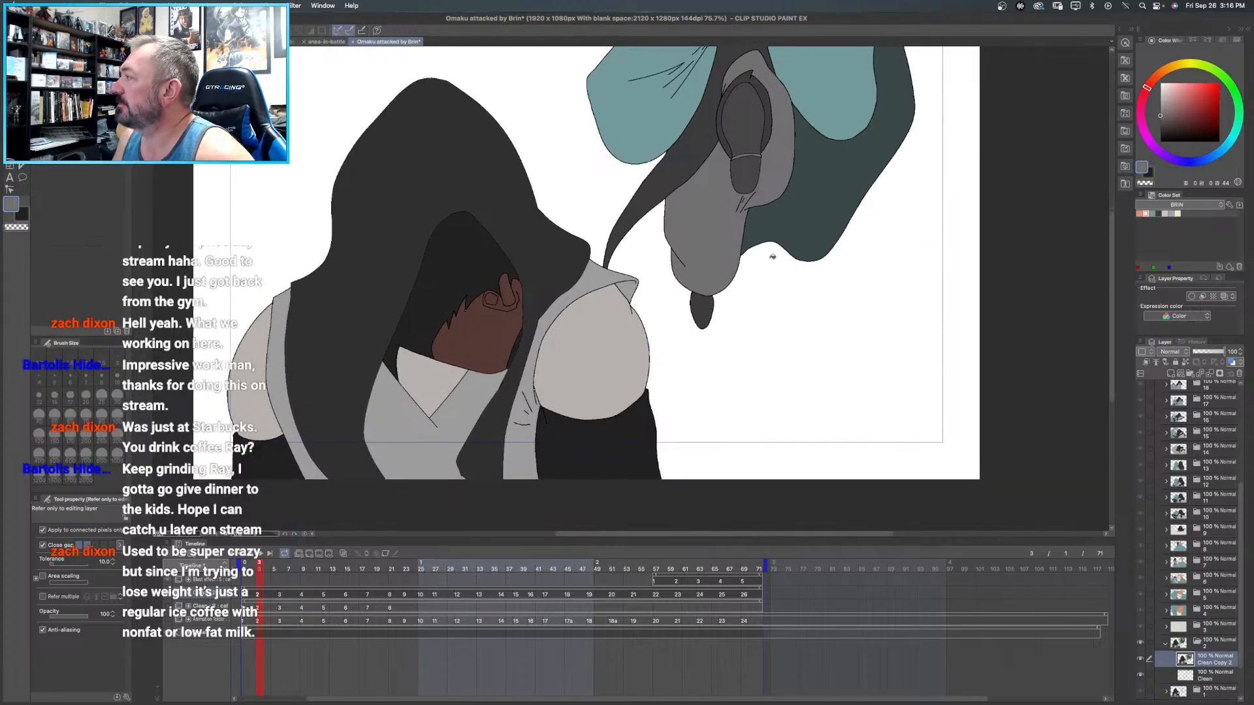
{"action": "left_click", "coordinate": [487, 279]}
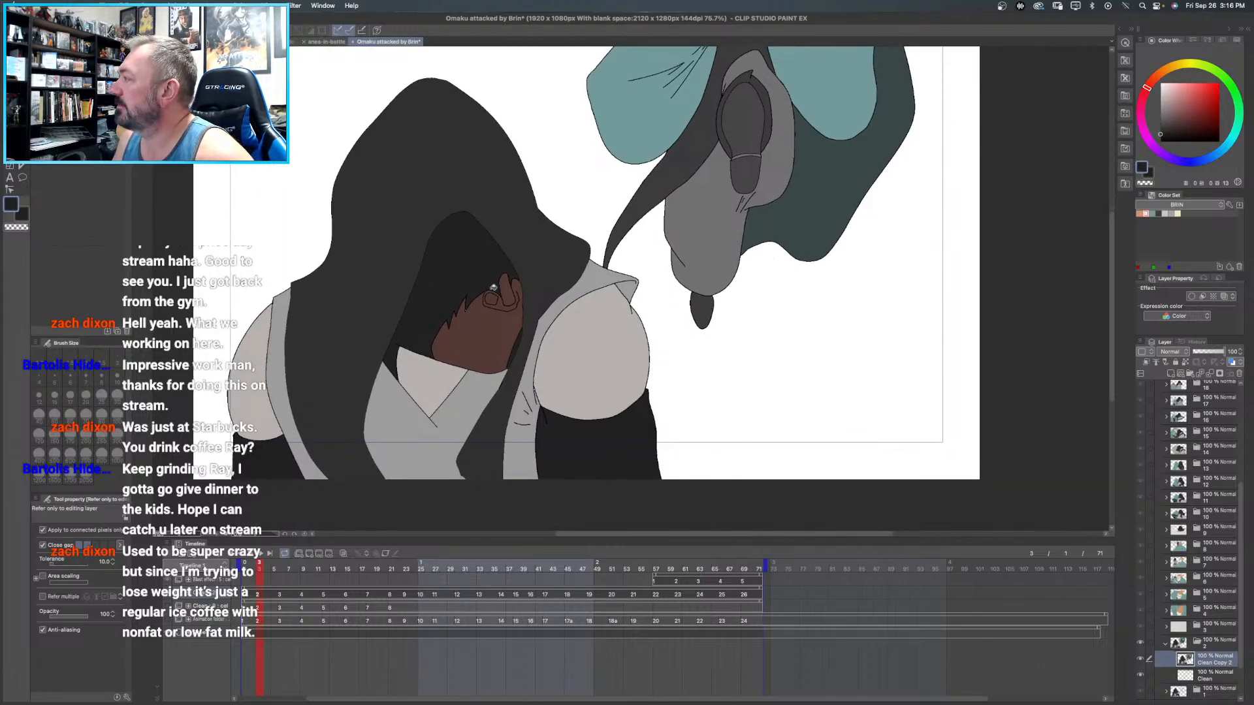
{"action": "left_click", "coordinate": [493, 296]}
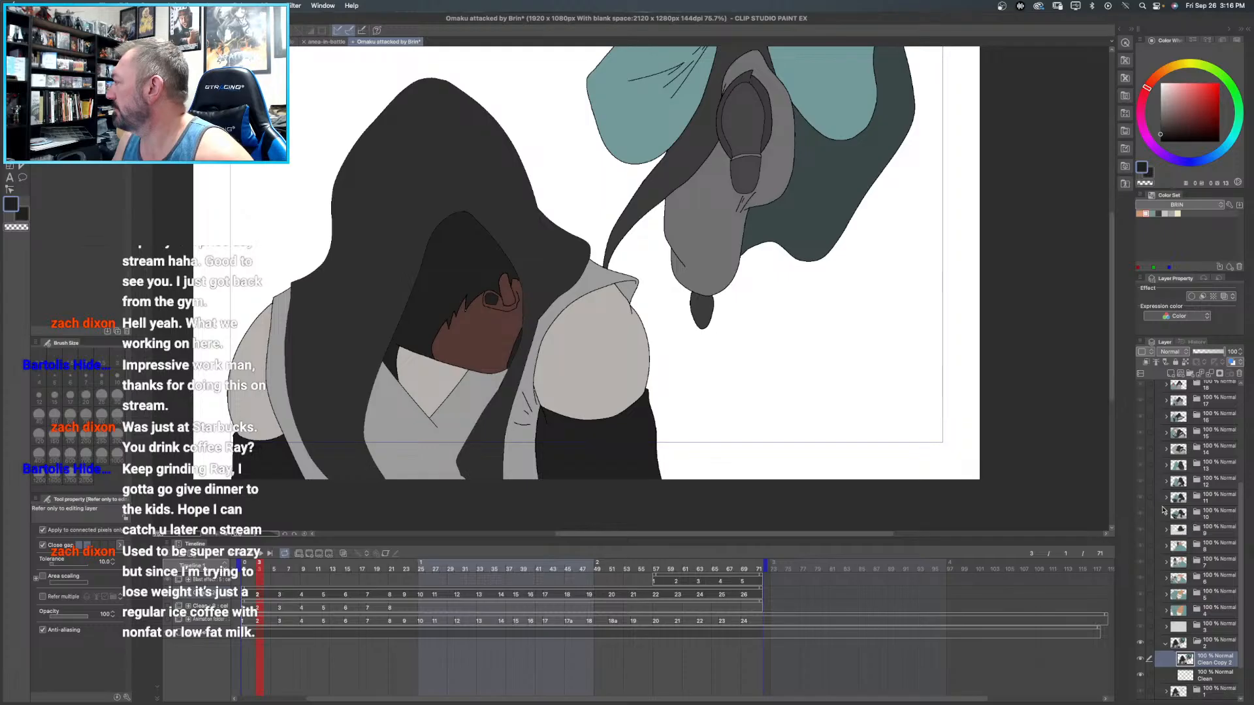
- Close frame 2's folder, open frame 1's folder and select its Clean Copy layer
{"action": "left_click", "coordinate": [1165, 644]}
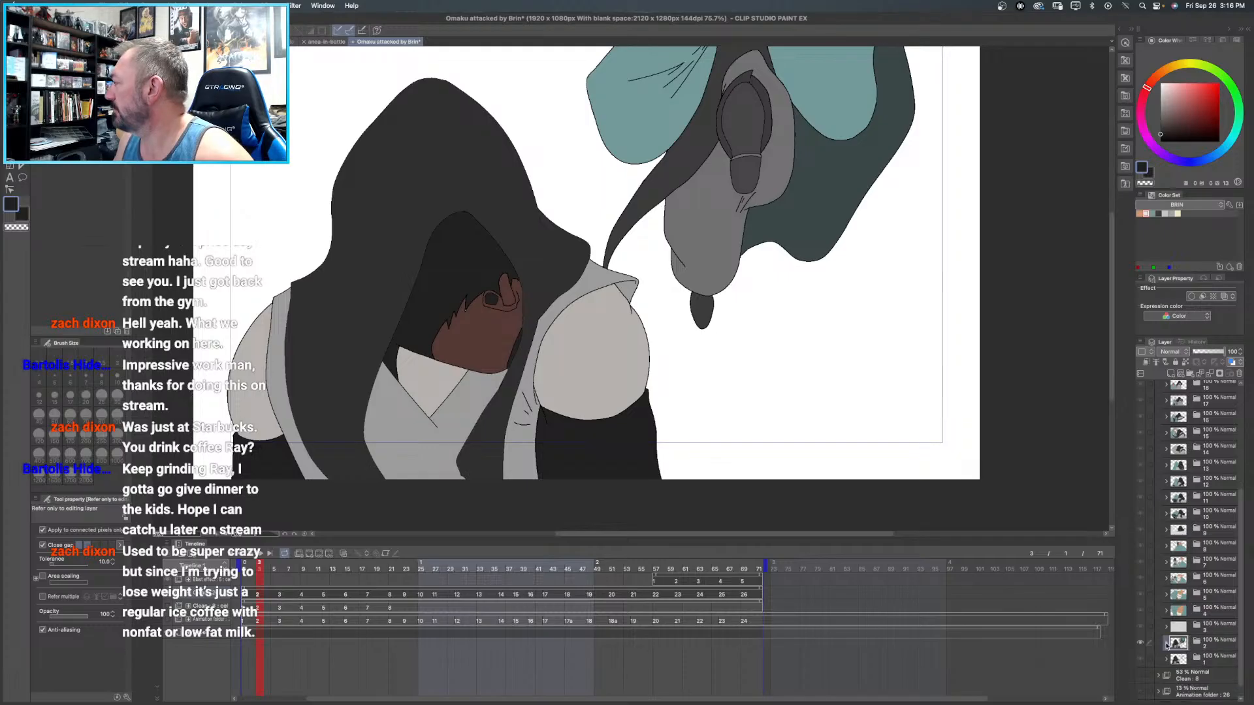
{"action": "left_click", "coordinate": [1209, 664]}
{"action": "left_click", "coordinate": [1165, 659]}
{"action": "scroll", "coordinate": [1214, 672], "scroll_direction": "down", "scroll_amount": 2}
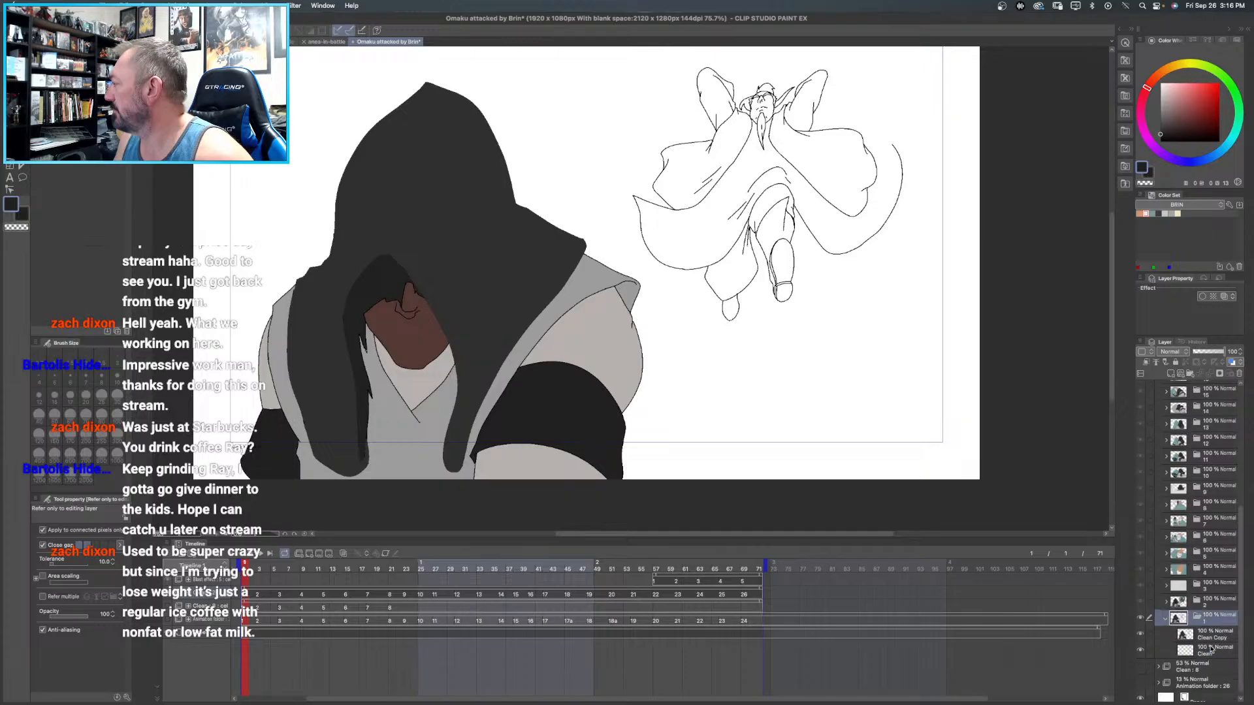
{"action": "left_click", "coordinate": [1208, 636]}
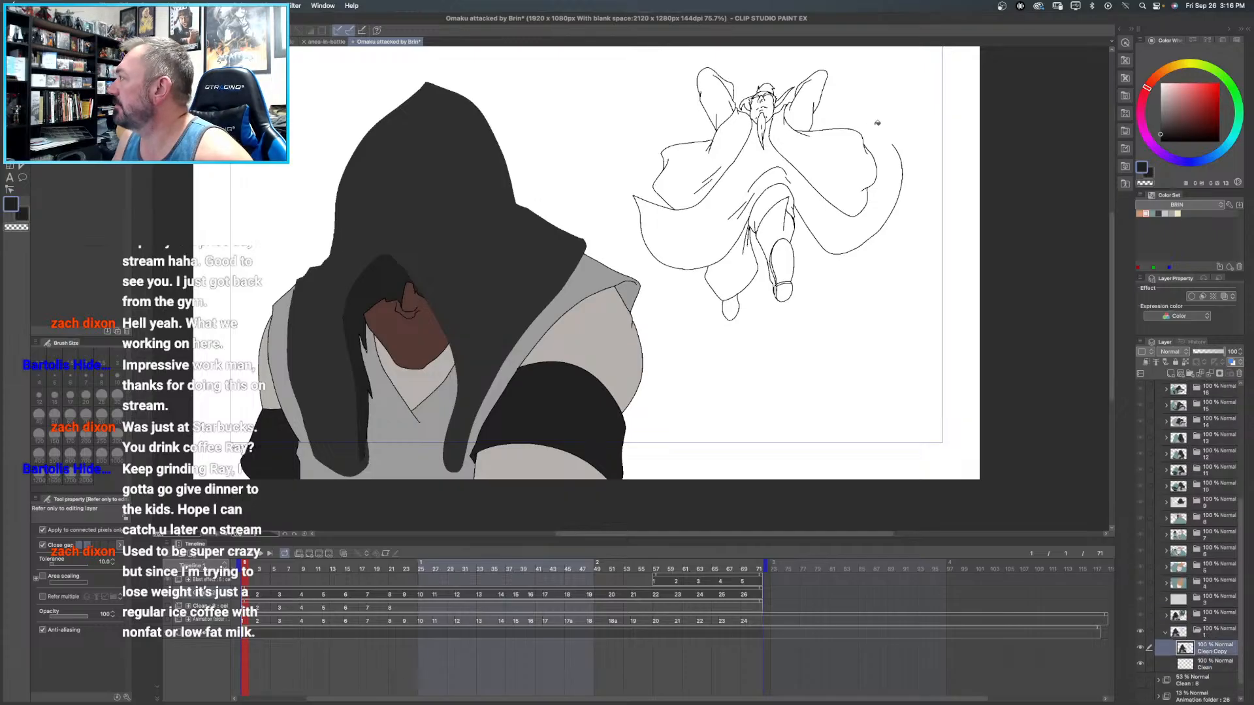
- Fill both wide sleeves of the upper figure in frame 1 with teal from the BRIN color set
{"action": "left_click", "coordinate": [1152, 213]}
{"action": "left_click", "coordinate": [736, 134]}
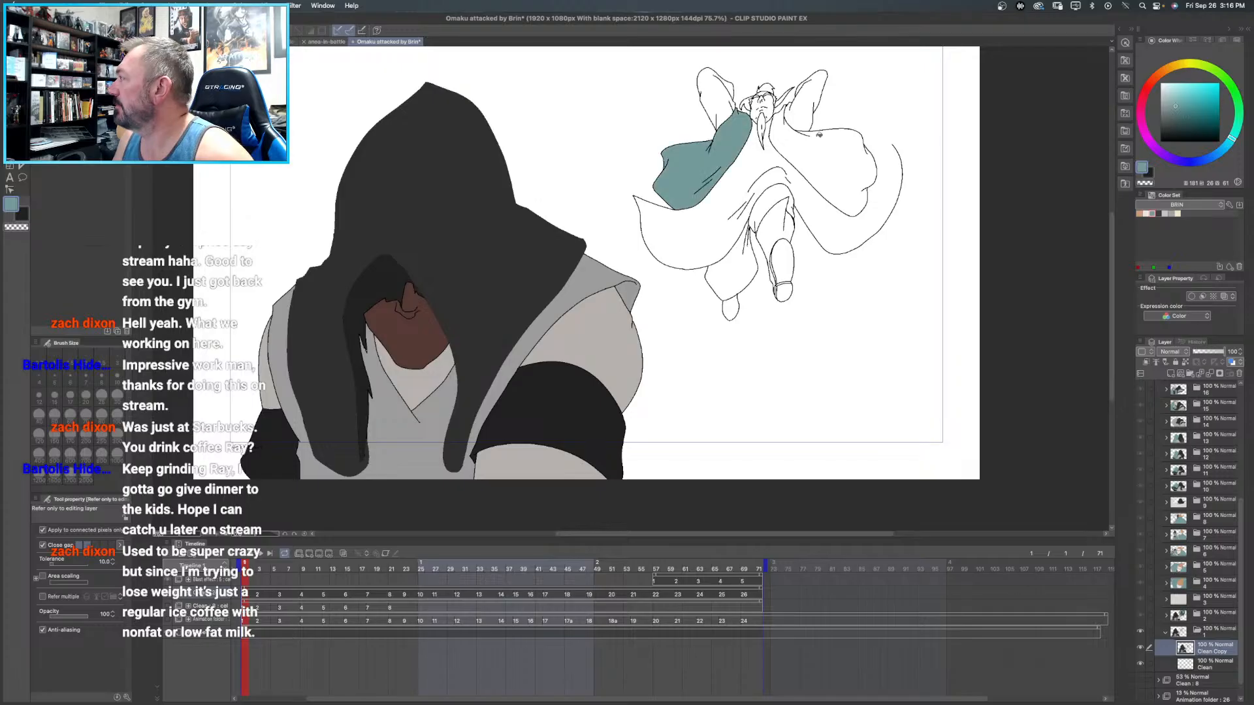
{"action": "left_click", "coordinate": [826, 157]}
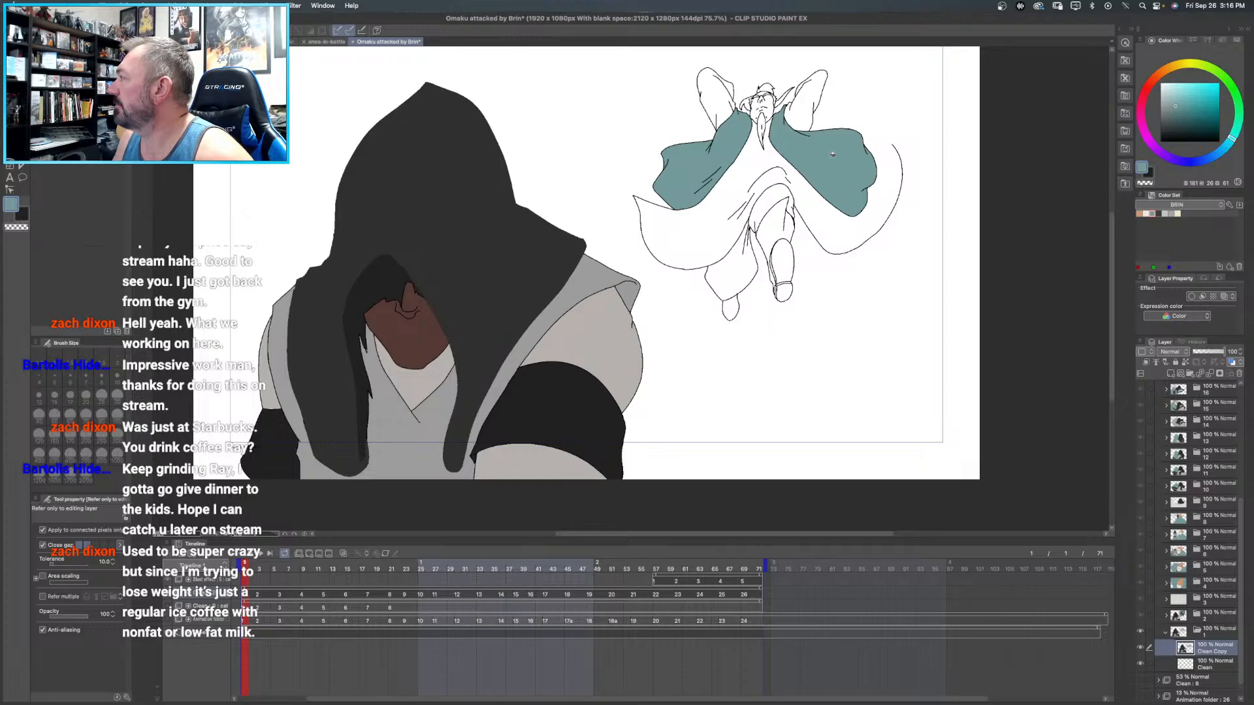
- Draw a black curve from the sleeve edge to the open end of the cape outline to close the gap
{"action": "scroll", "coordinate": [857, 185], "scroll_direction": "up", "scroll_amount": 10}
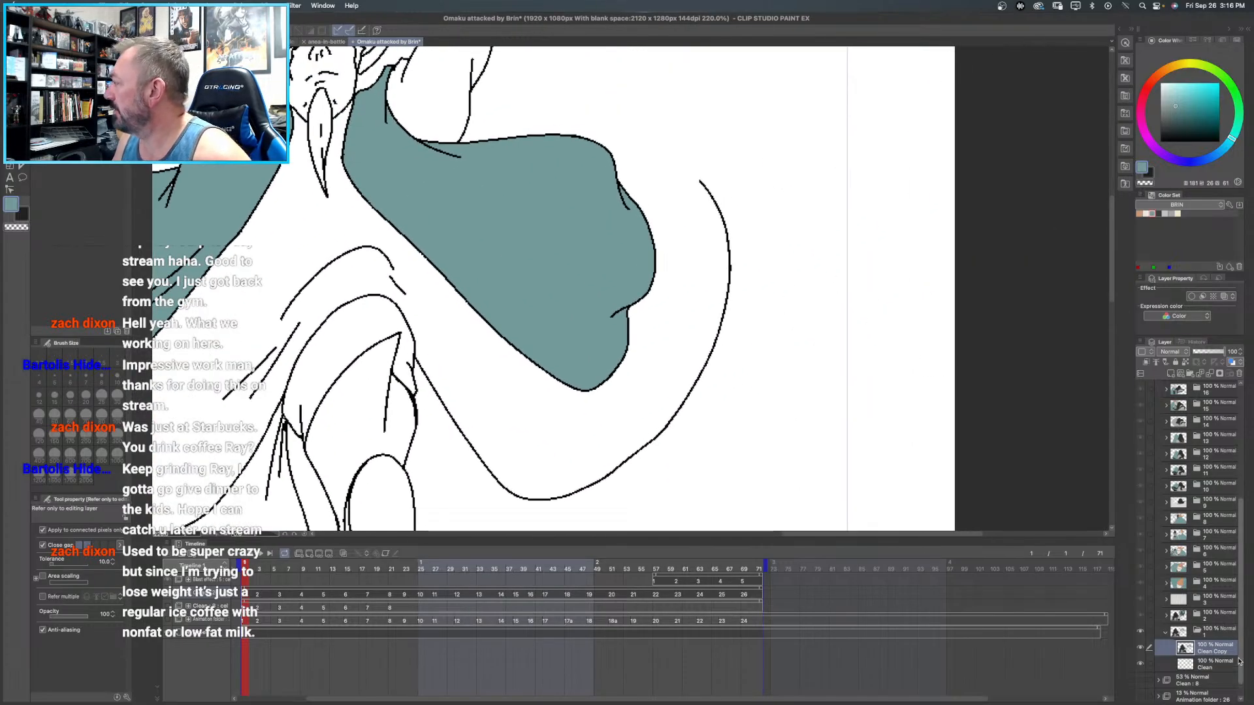
{"action": "left_click_drag", "start_coordinate": [1190, 131], "coordinate": [1078, 205]}
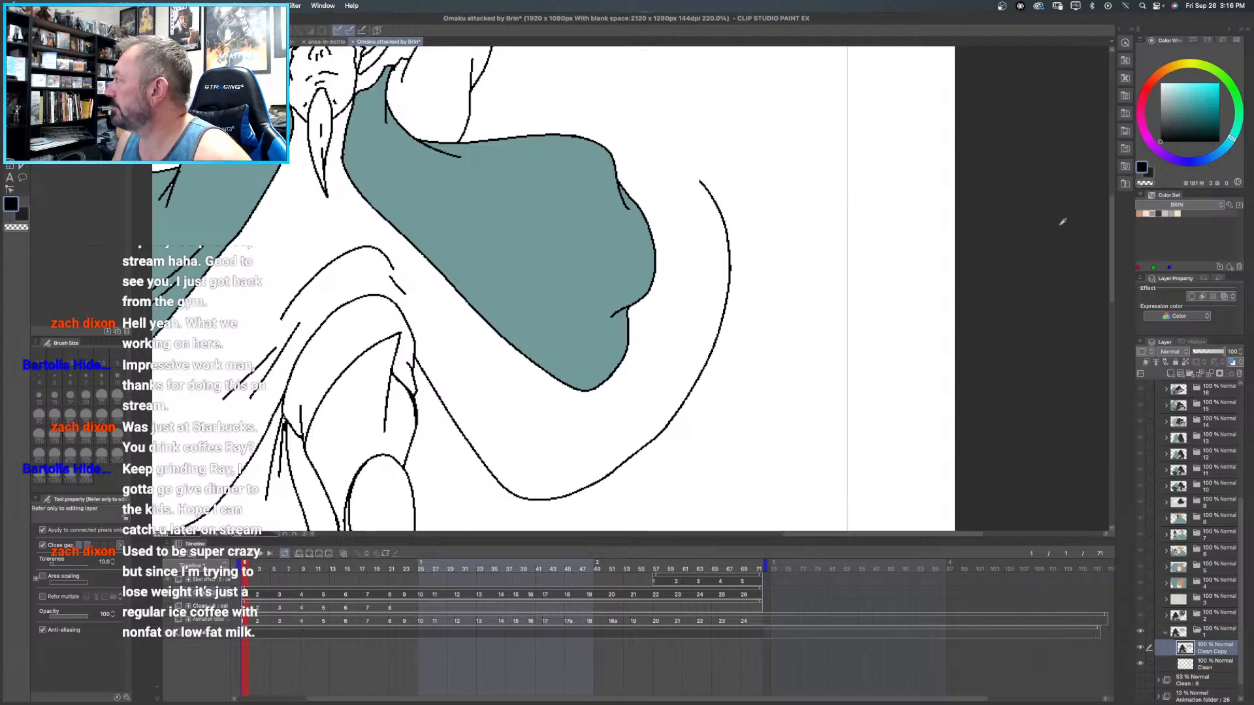
{"action": "key", "text": "u"}
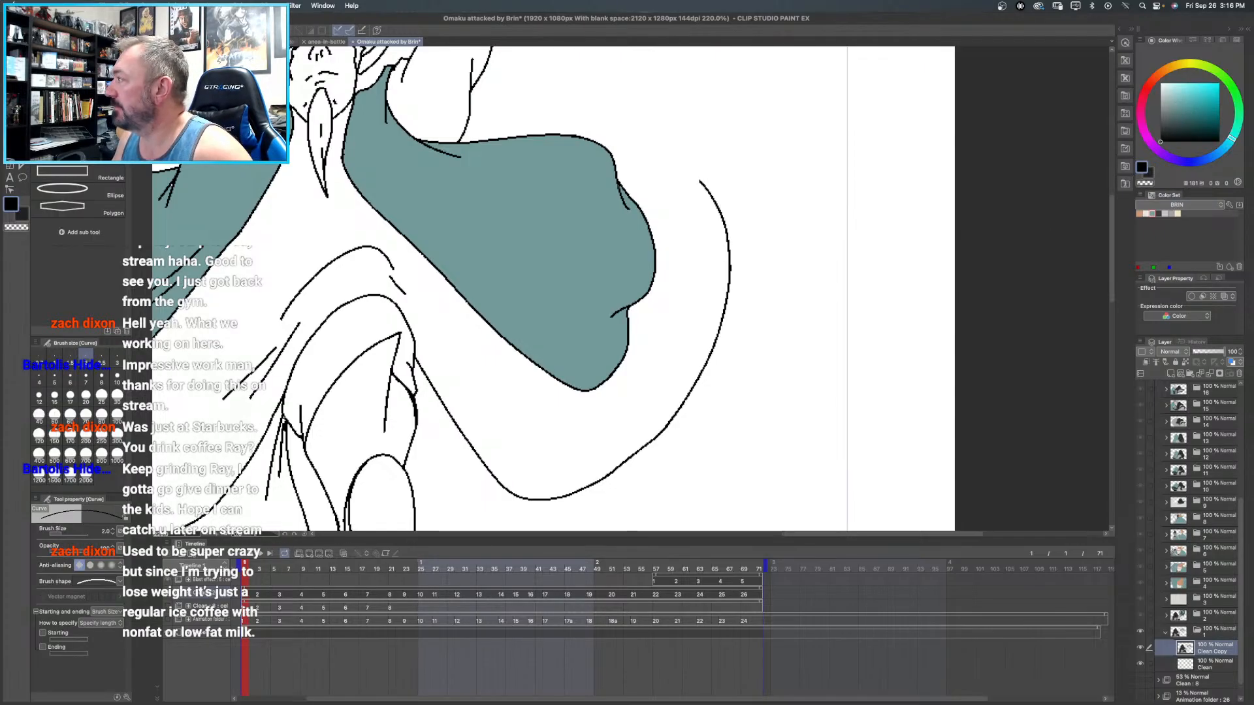
{"action": "left_click_drag", "start_coordinate": [629, 195], "coordinate": [701, 182]}
{"action": "left_click", "coordinate": [662, 180]}
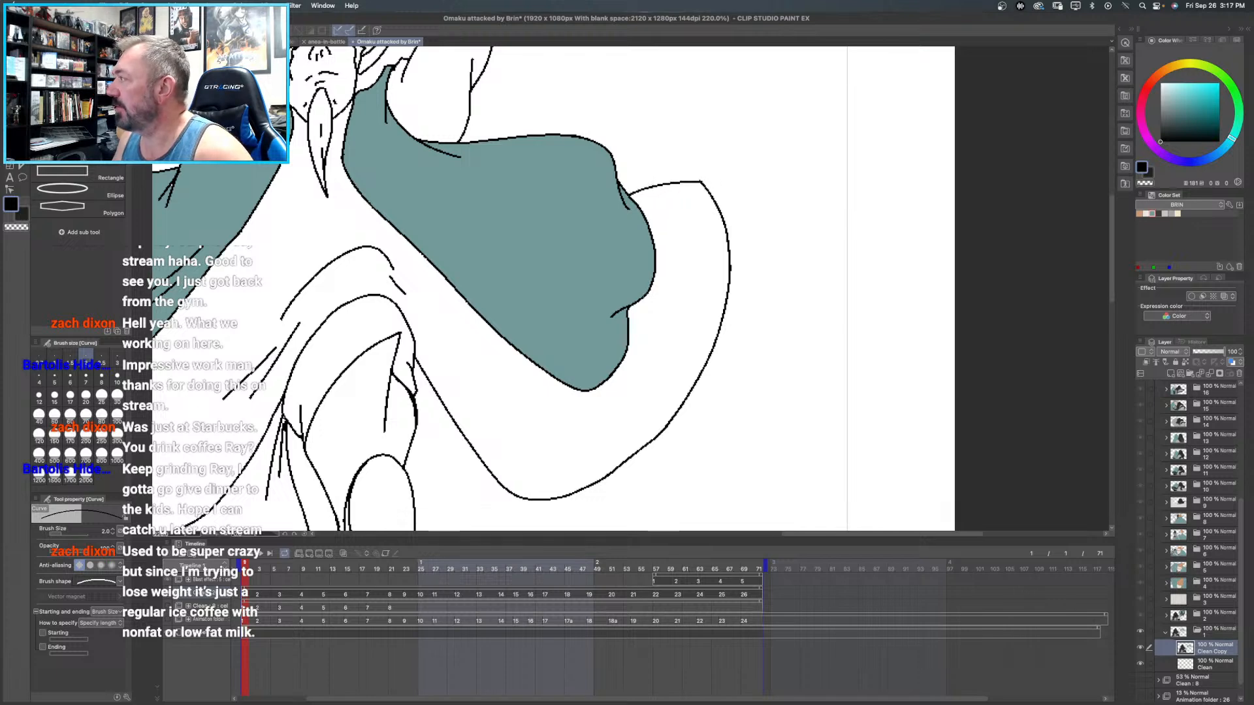
- Fill the flying figure's robe and both raised arms with dark grey from the BRIN color set
{"action": "left_click_drag", "start_coordinate": [472, 249], "coordinate": [677, 222]}
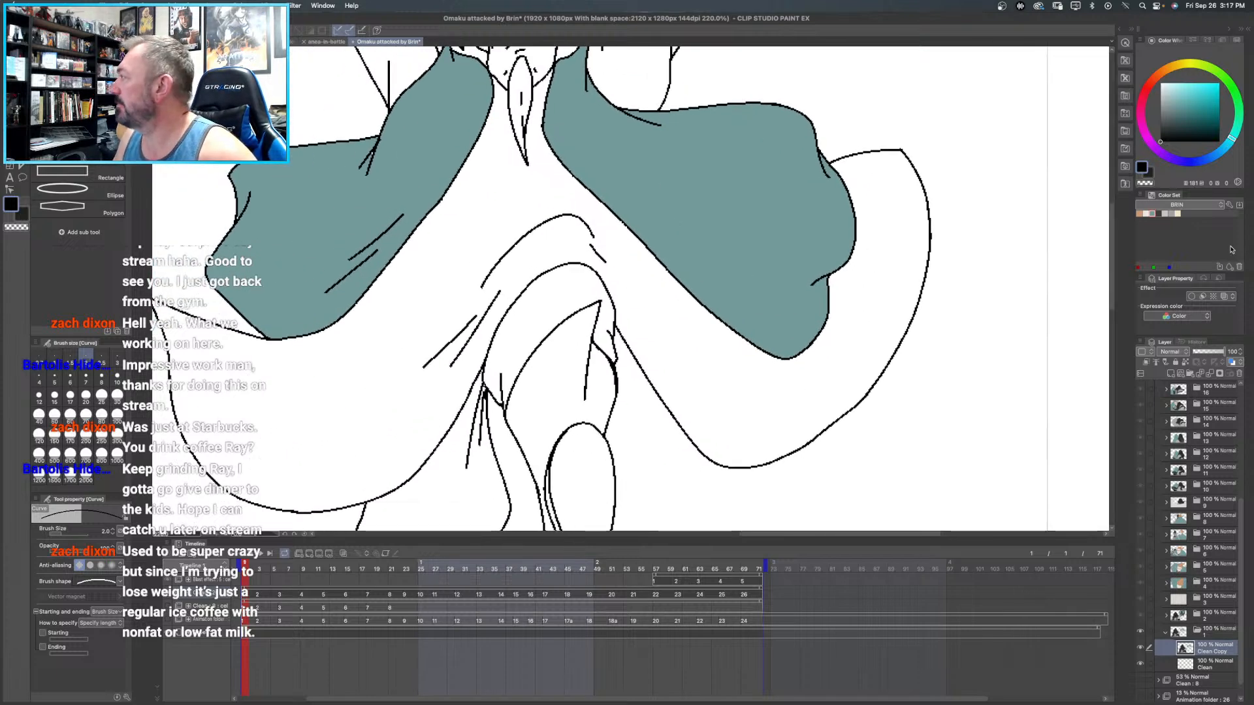
{"action": "left_click", "coordinate": [1159, 214]}
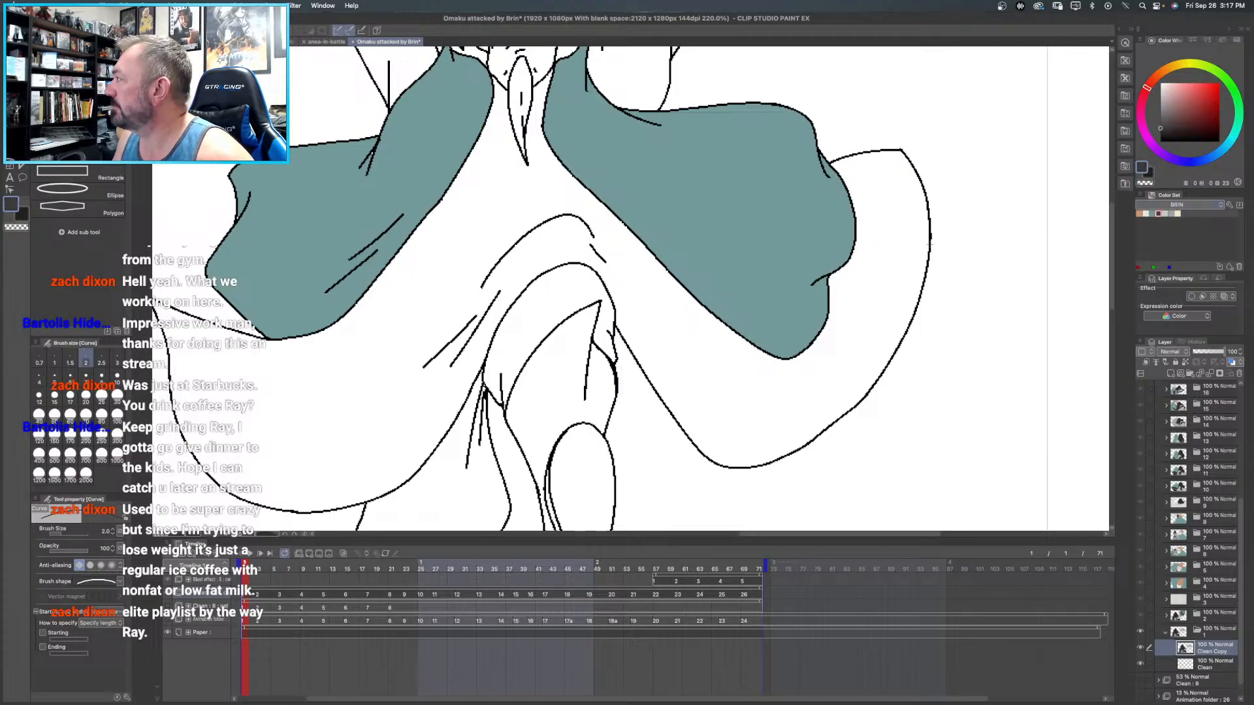
{"action": "key", "text": "g"}
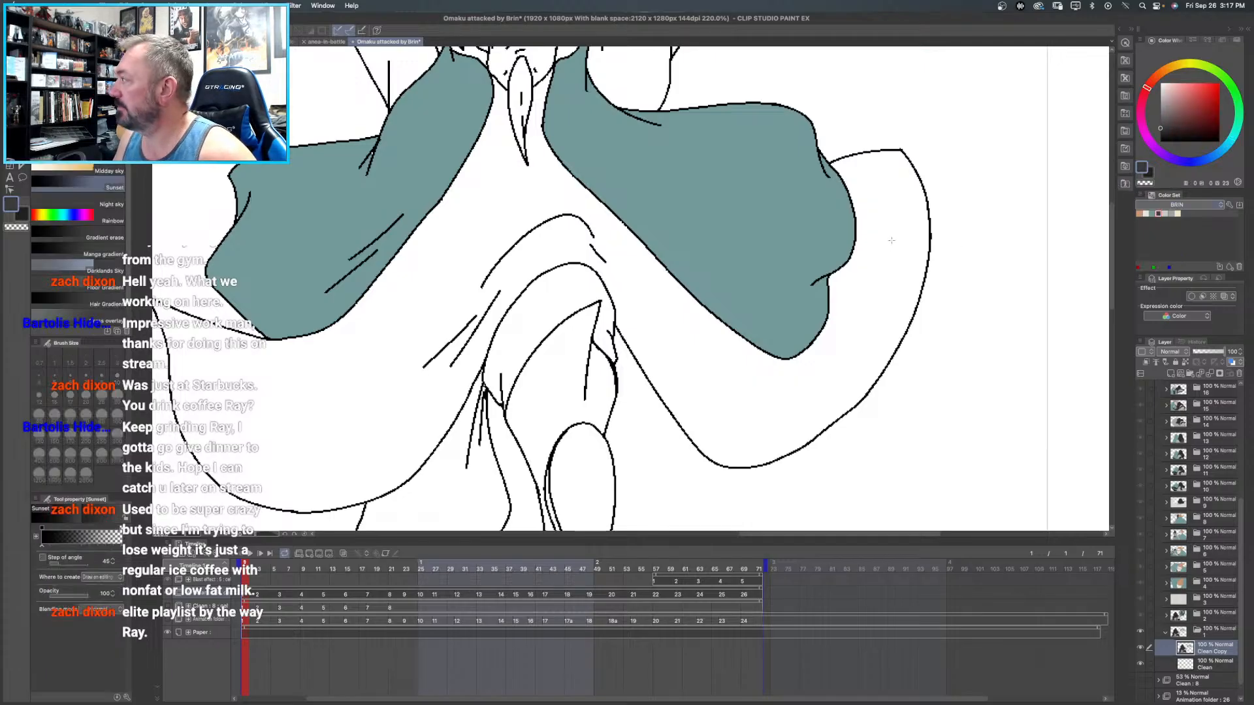
{"action": "left_click", "coordinate": [894, 239]}
{"action": "left_click_drag", "start_coordinate": [690, 283], "coordinate": [741, 417]}
{"action": "left_click", "coordinate": [457, 134]}
{"action": "left_click", "coordinate": [708, 123]}
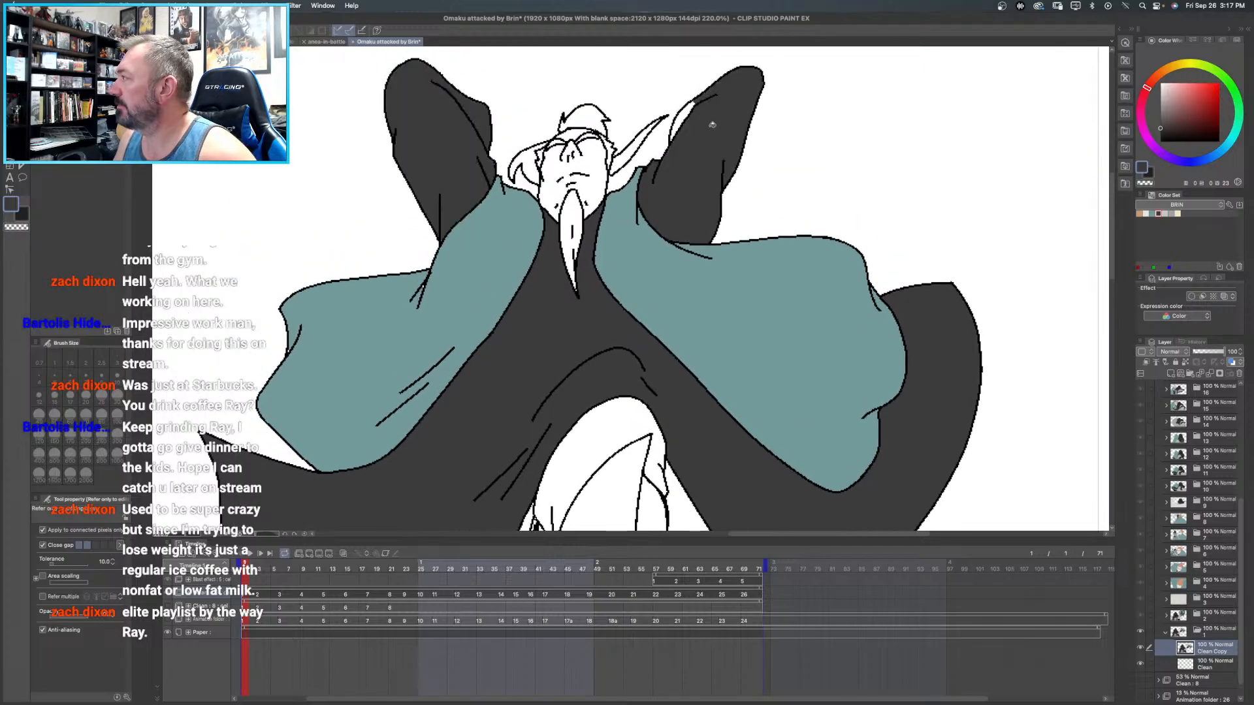
- Sample the dark grey of the shoe in frame 2 and fill the front shoe's sole and heel in frame 1's Clean Copy layer
{"action": "scroll", "coordinate": [699, 245], "scroll_direction": "down", "scroll_amount": 5}
{"action": "left_click_drag", "start_coordinate": [730, 195], "coordinate": [746, 89]}
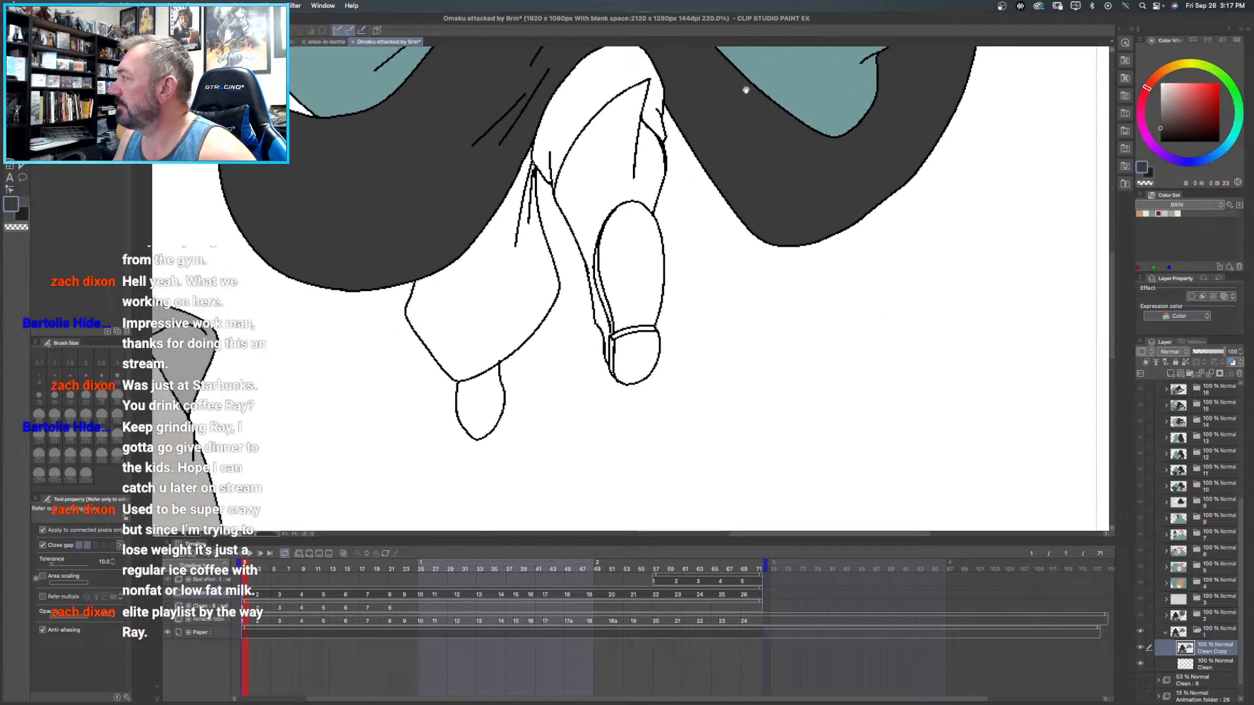
{"action": "left_click", "coordinate": [1211, 617]}
{"action": "left_click_drag", "start_coordinate": [637, 58], "coordinate": [613, 309]}
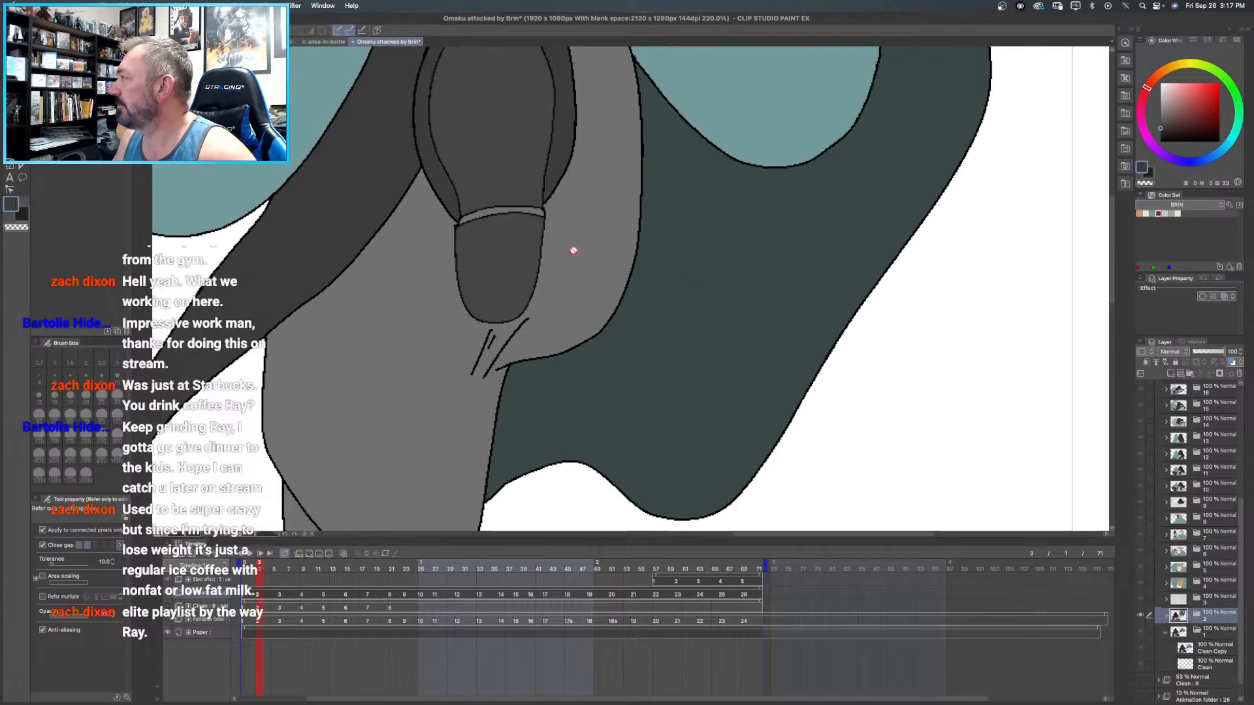
{"action": "left_click", "coordinate": [513, 174], "text": "alt"}
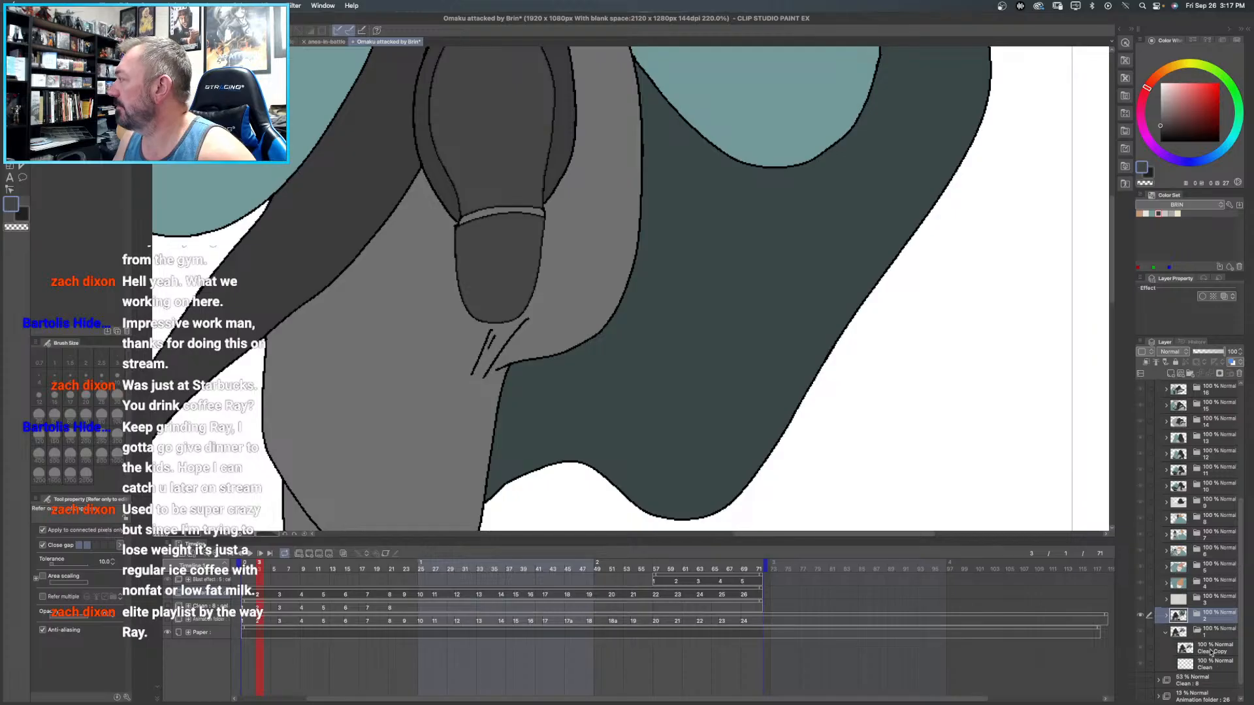
{"action": "left_click", "coordinate": [1207, 651]}
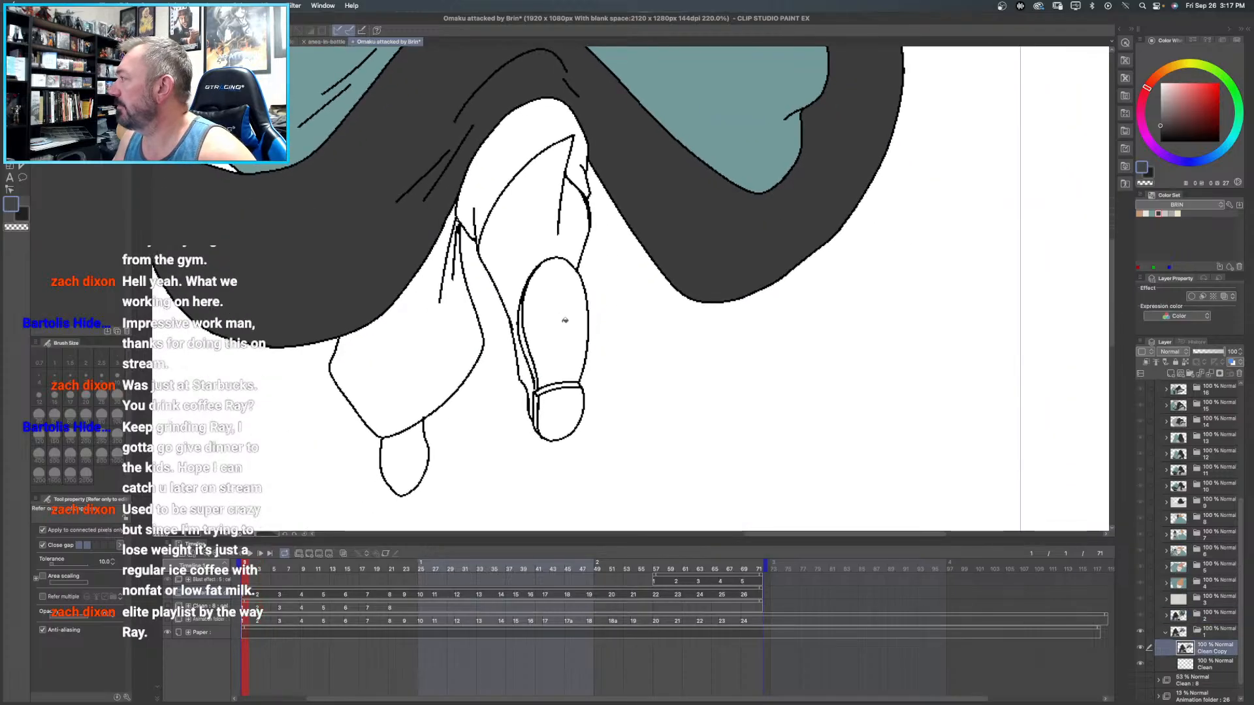
{"action": "left_click", "coordinate": [565, 323]}
{"action": "left_click", "coordinate": [575, 421]}
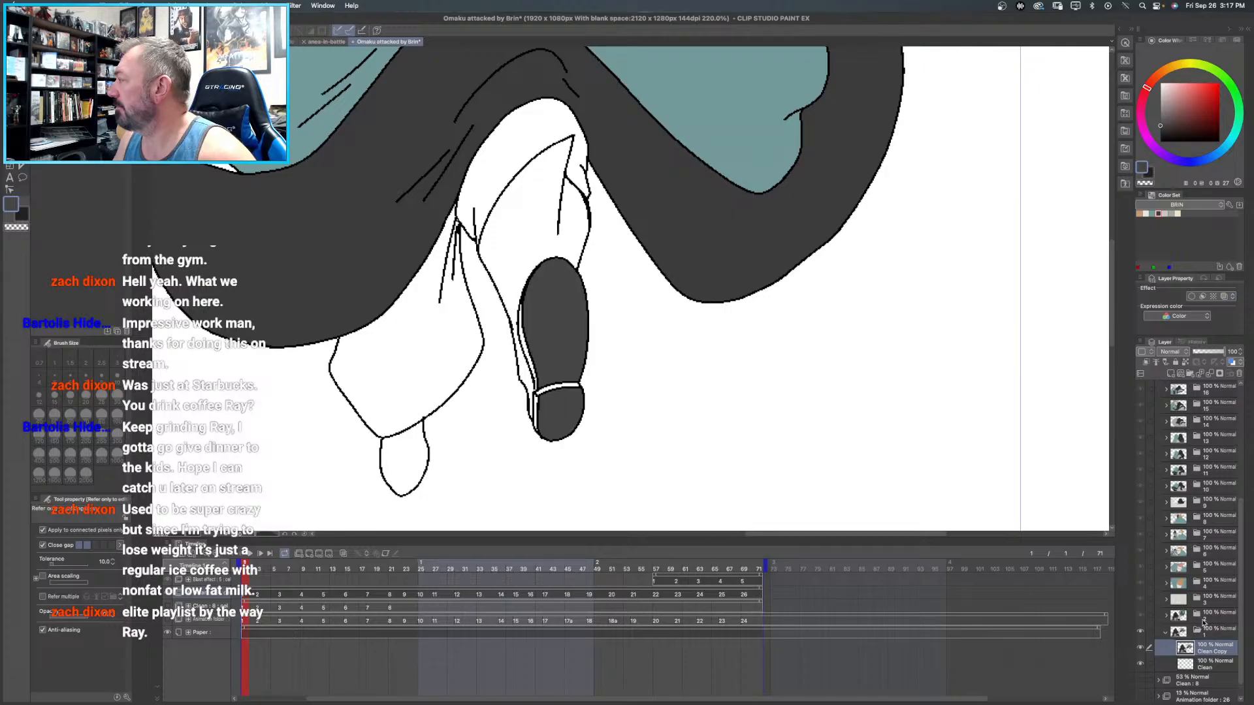
- Check the hanging foot's color in frame 2, then fill the flying figure's rear foot with the same dark grey in frame 1
{"action": "left_click", "coordinate": [1203, 619]}
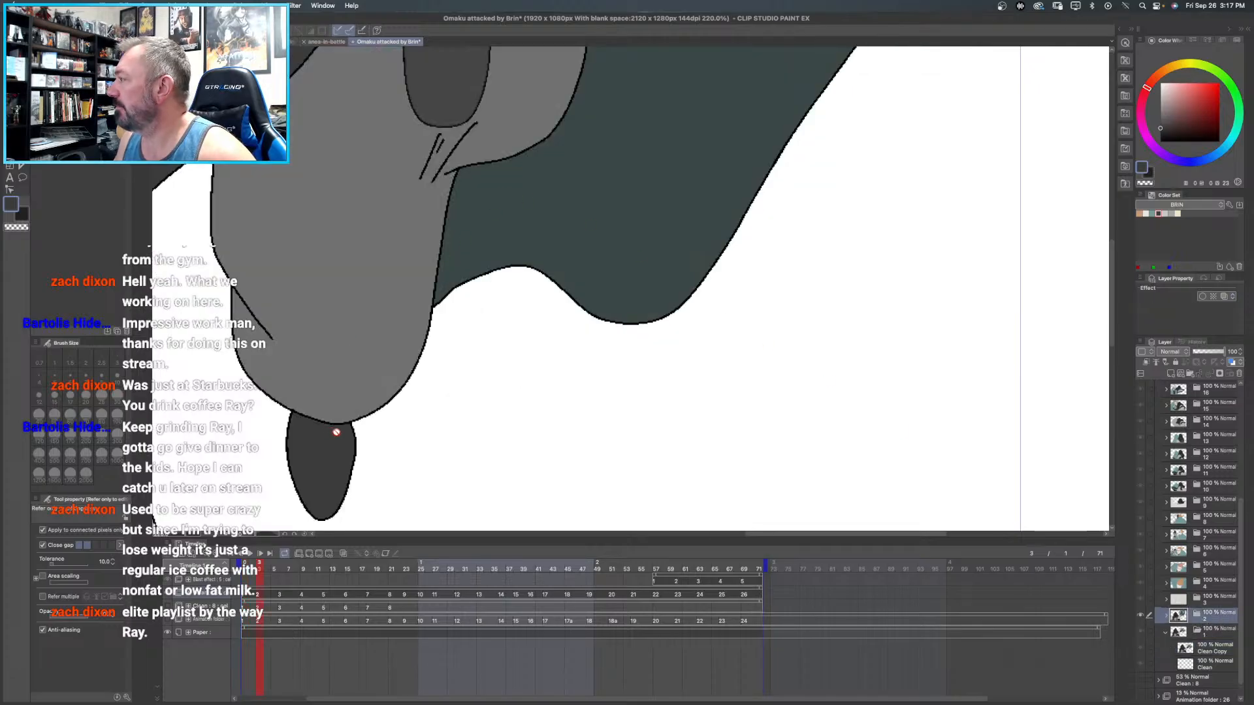
{"action": "left_click", "coordinate": [1212, 649]}
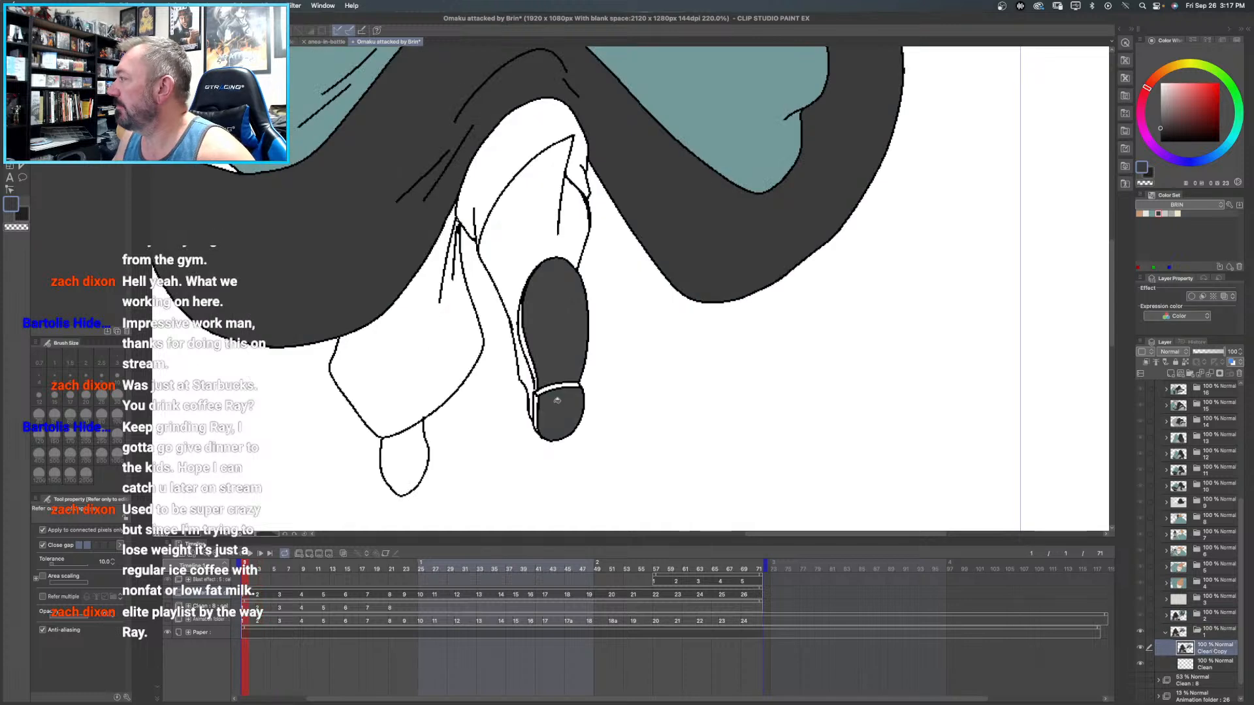
{"action": "left_click", "coordinate": [419, 446]}
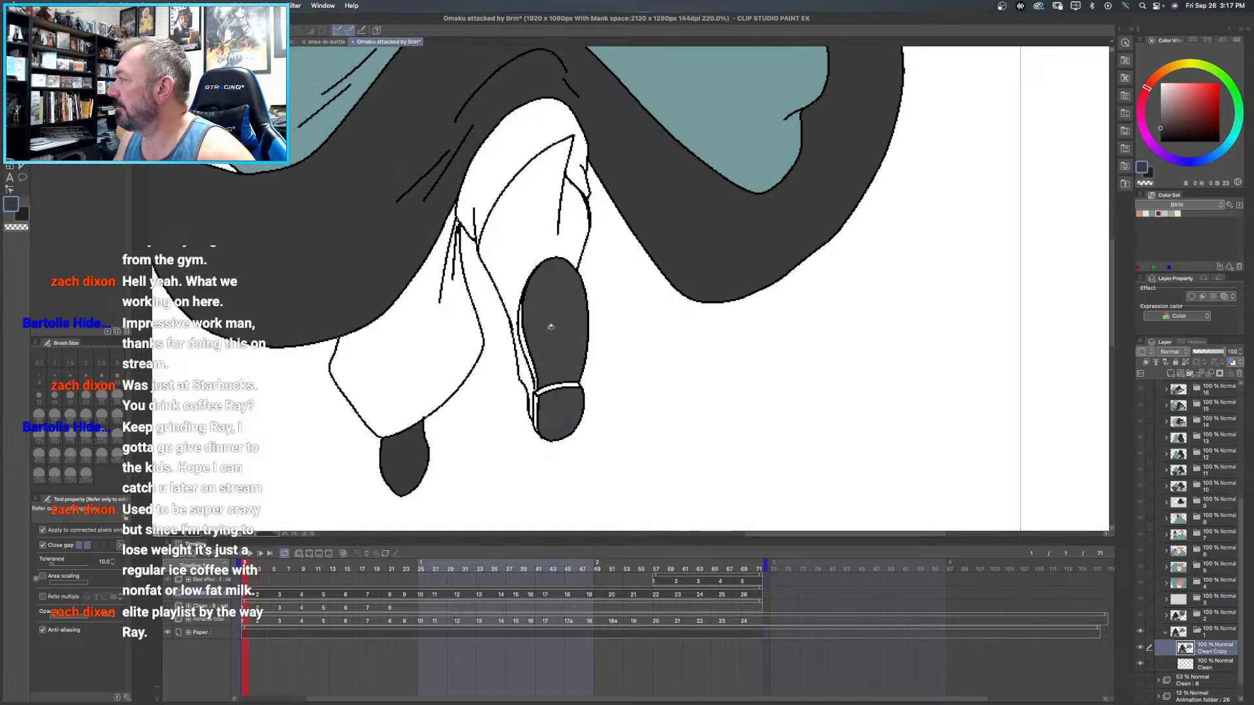
- Fill the front leg and the narrow side parts of its shoe with the shoe's dark grey, and undo the last extra fill
{"action": "left_click", "coordinate": [522, 210]}
{"action": "left_click", "coordinate": [525, 368]}
{"action": "left_click", "coordinate": [523, 326]}
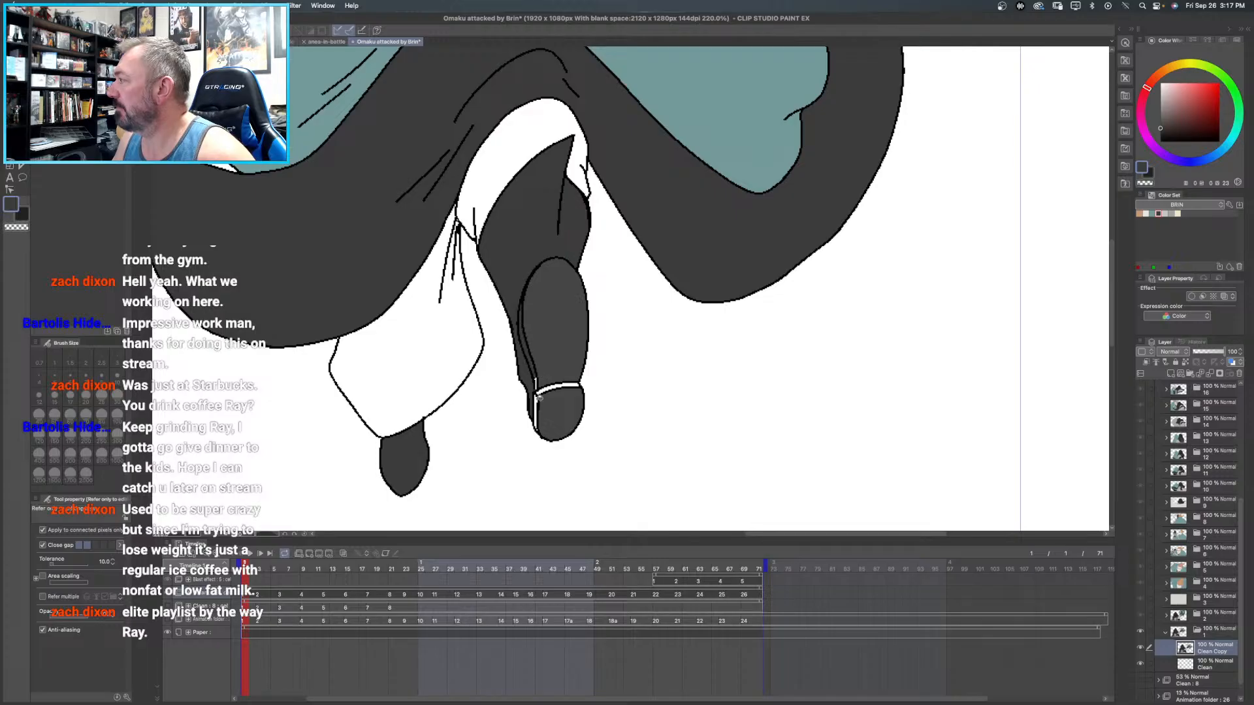
{"action": "left_click", "coordinate": [536, 399]}
{"action": "left_click", "coordinate": [537, 379]}
{"action": "key", "text": "super+z"}
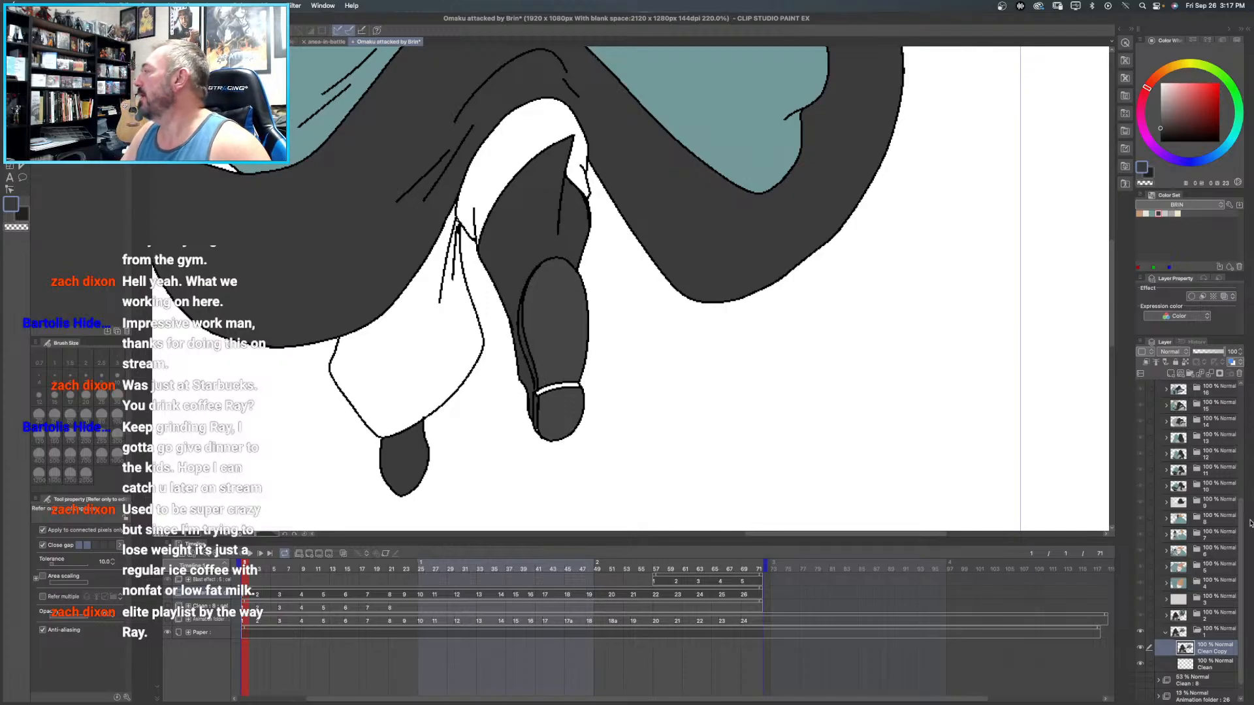
- Sample the mid grey of the garment in frame 2 and fill the rear trouser leg and the cloth around the front leg in frame 1
{"action": "left_click", "coordinate": [1217, 617]}
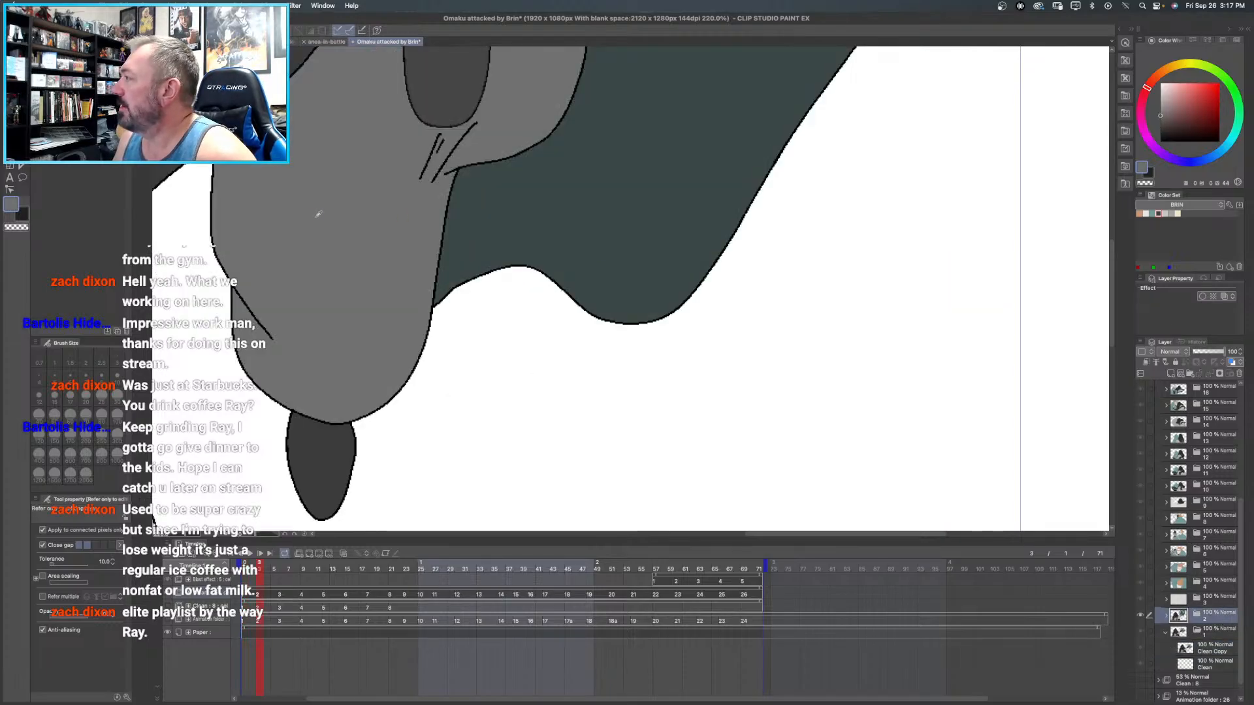
{"action": "left_click", "coordinate": [1204, 655]}
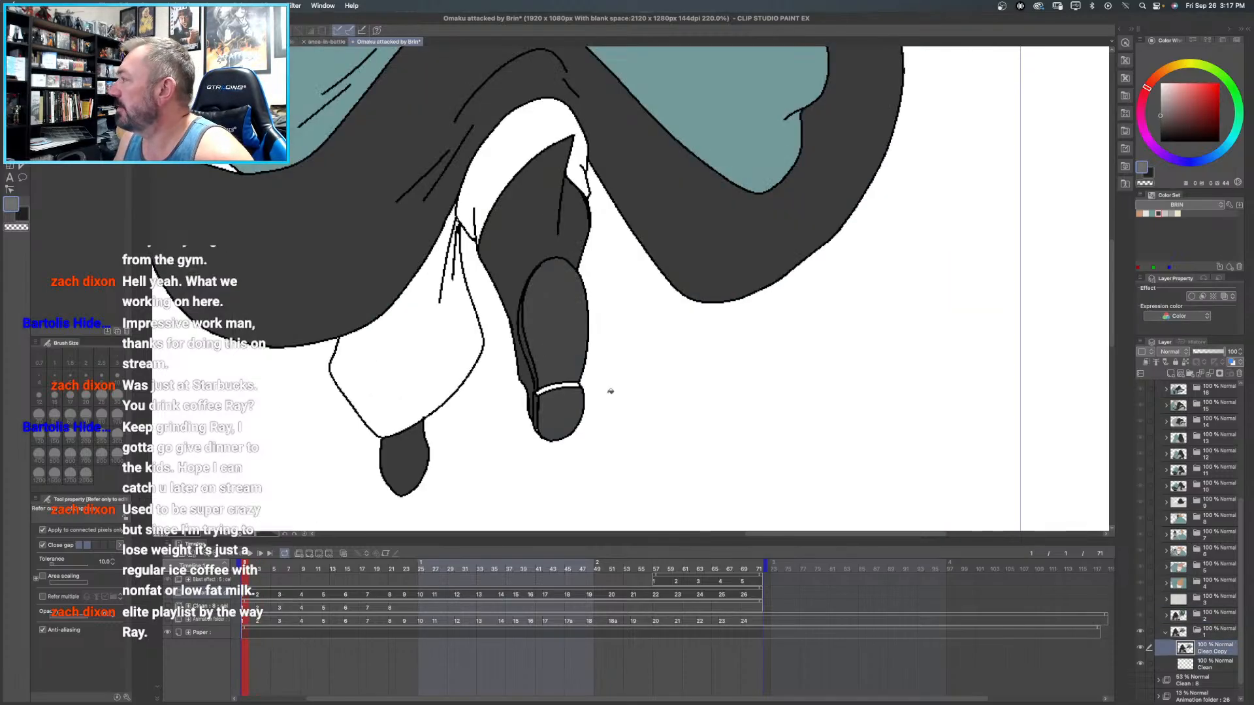
{"action": "left_click", "coordinate": [447, 335]}
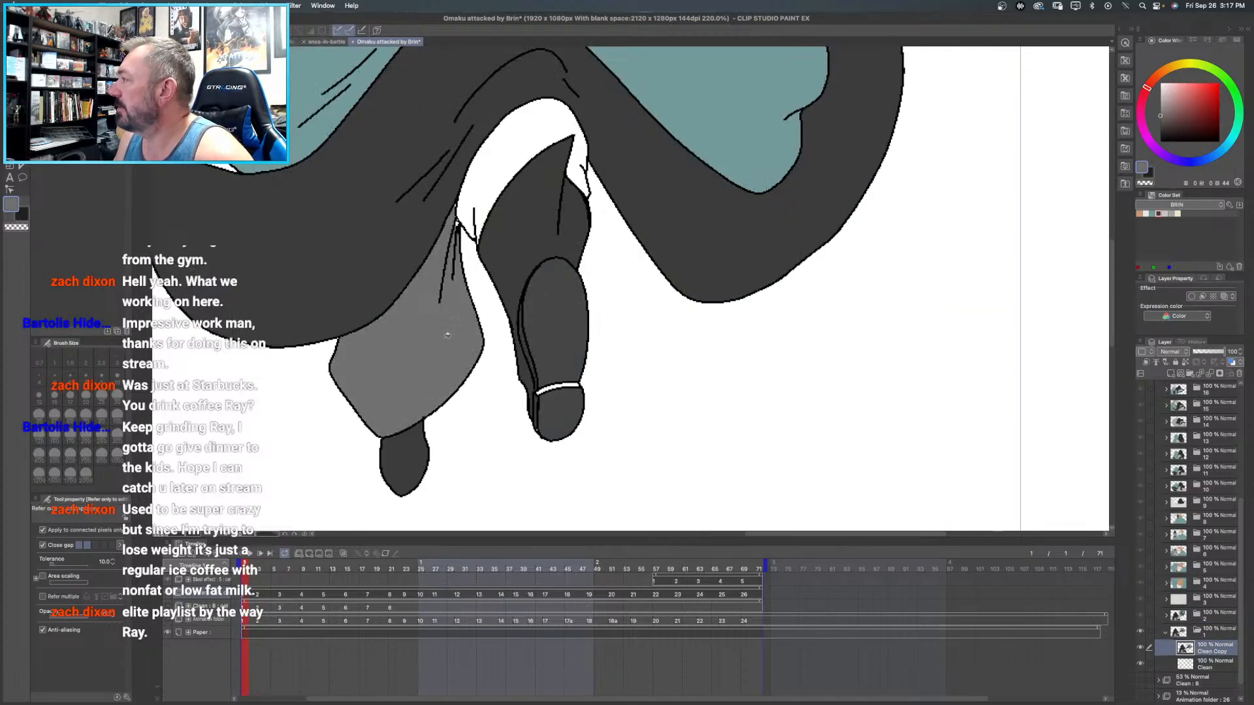
{"action": "left_click", "coordinate": [457, 204]}
{"action": "left_click", "coordinate": [506, 203]}
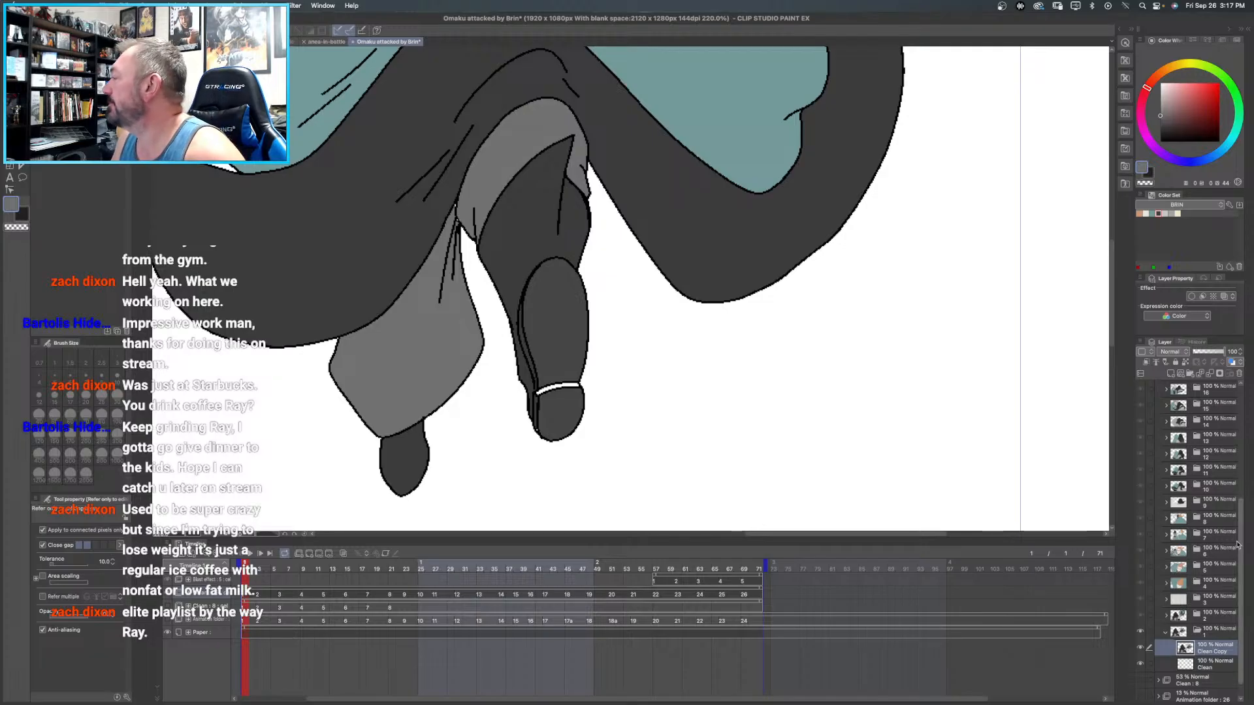
- Check the shoe sole's band in frame 2 and fill the matching band on frame 1's front shoe with mid grey
{"action": "left_click", "coordinate": [1209, 617]}
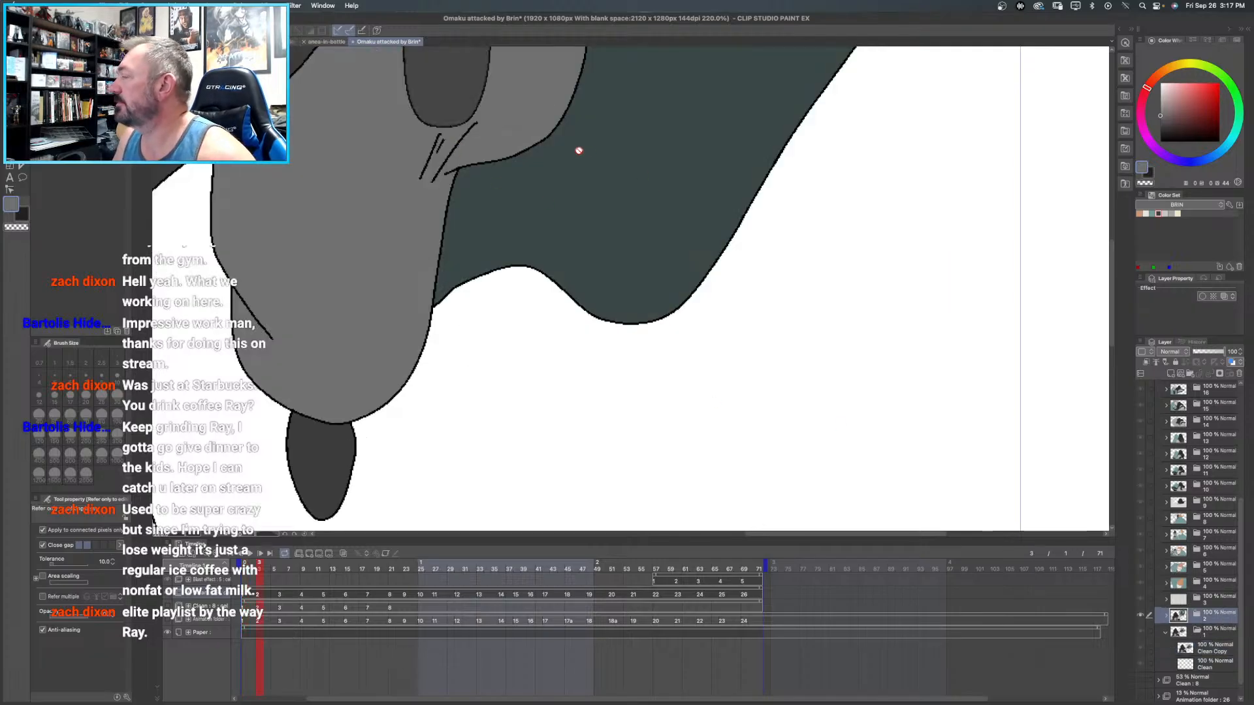
{"action": "left_click_drag", "start_coordinate": [579, 145], "coordinate": [585, 324]}
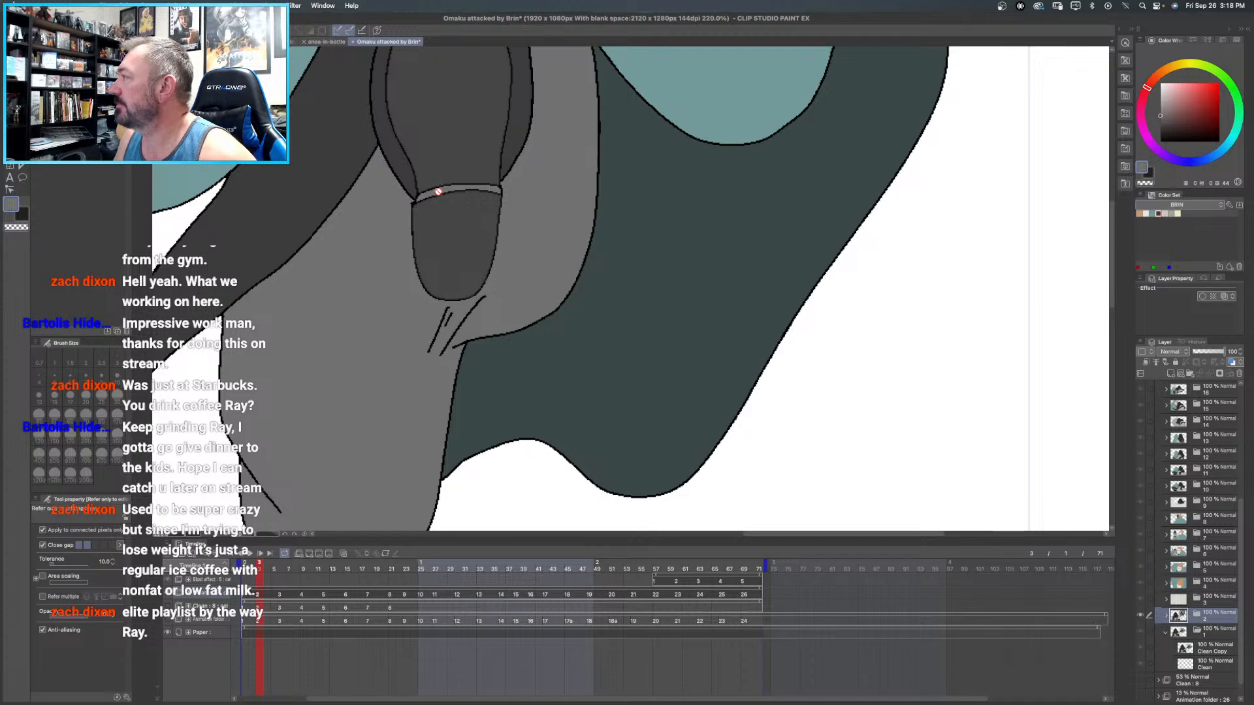
{"action": "left_click", "coordinate": [1215, 648]}
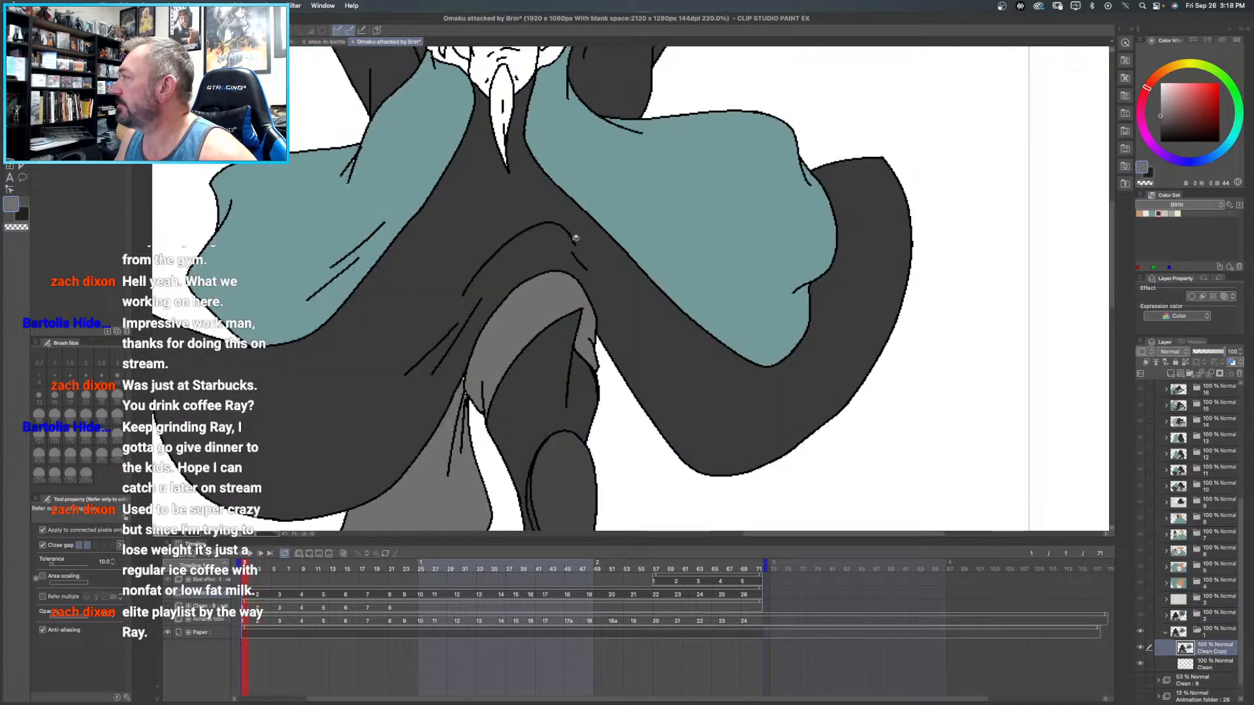
{"action": "left_click_drag", "start_coordinate": [608, 425], "coordinate": [566, 194]}
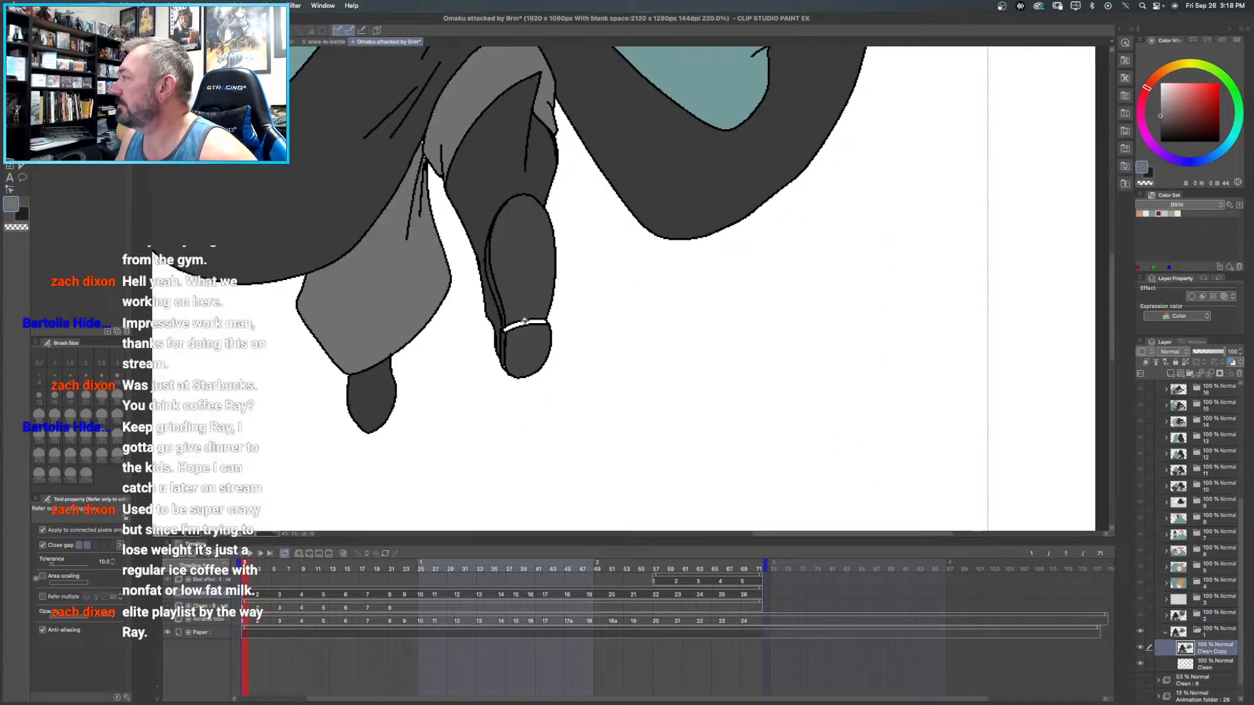
{"action": "left_click", "coordinate": [525, 323]}
- Fill the flying figure's face with the off-white skin tone from the BRIN color set
{"action": "left_click_drag", "start_coordinate": [534, 193], "coordinate": [596, 385]}
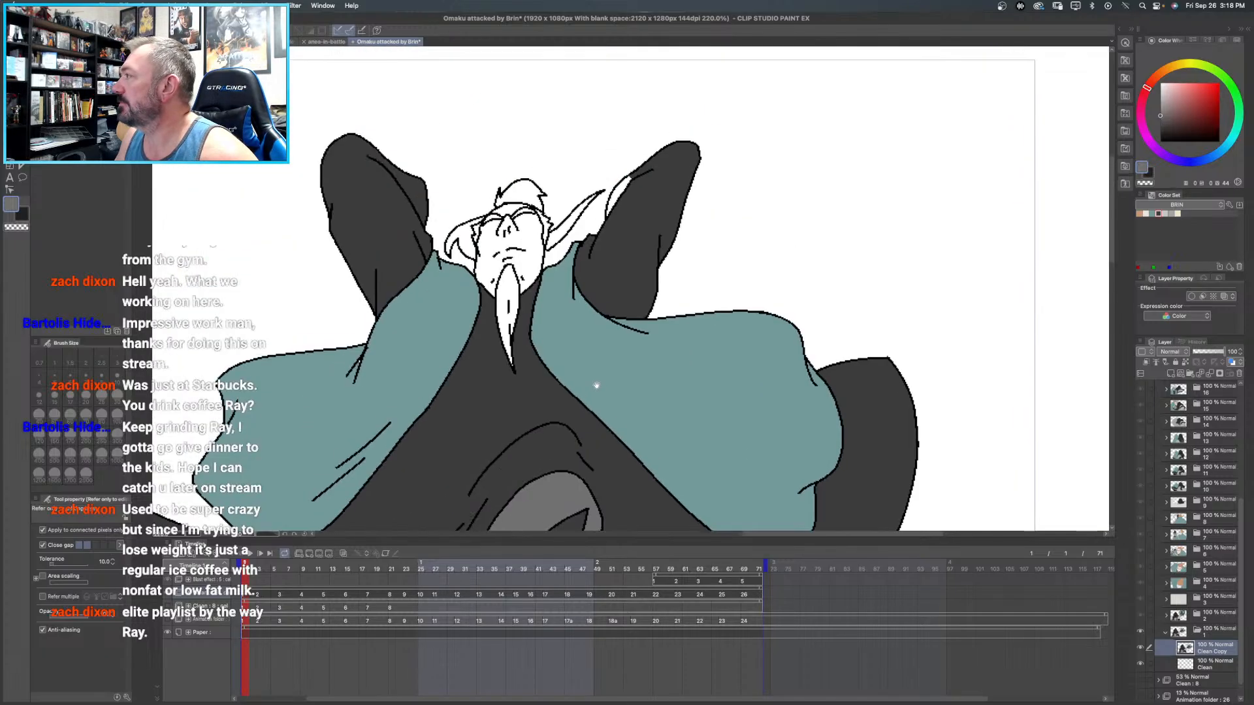
{"action": "left_click", "coordinate": [1146, 214]}
{"action": "left_click", "coordinate": [536, 229]}
{"action": "left_click", "coordinate": [513, 206]}
- Fill the flying figure's topknot, side hair locks, eyebrows and beard with orange from the BRIN color set
{"action": "left_click", "coordinate": [1140, 213]}
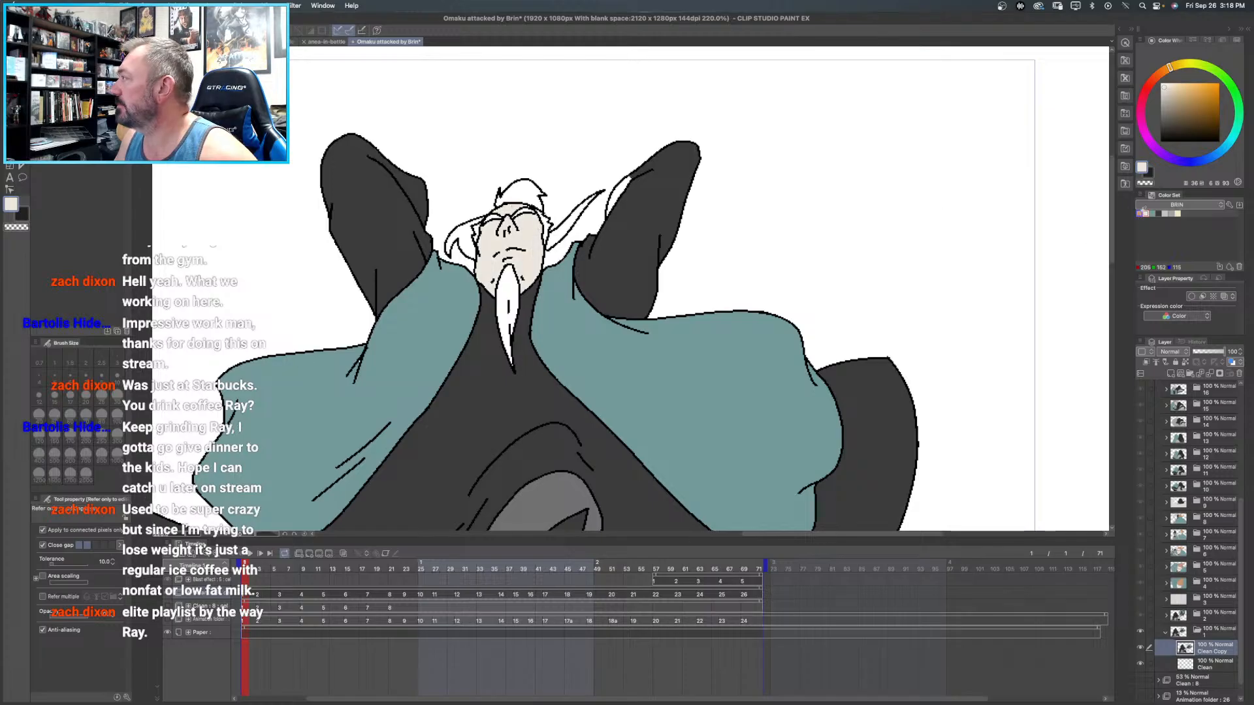
{"action": "left_click", "coordinate": [532, 191]}
{"action": "left_click", "coordinate": [563, 223]}
{"action": "left_click", "coordinate": [549, 225]}
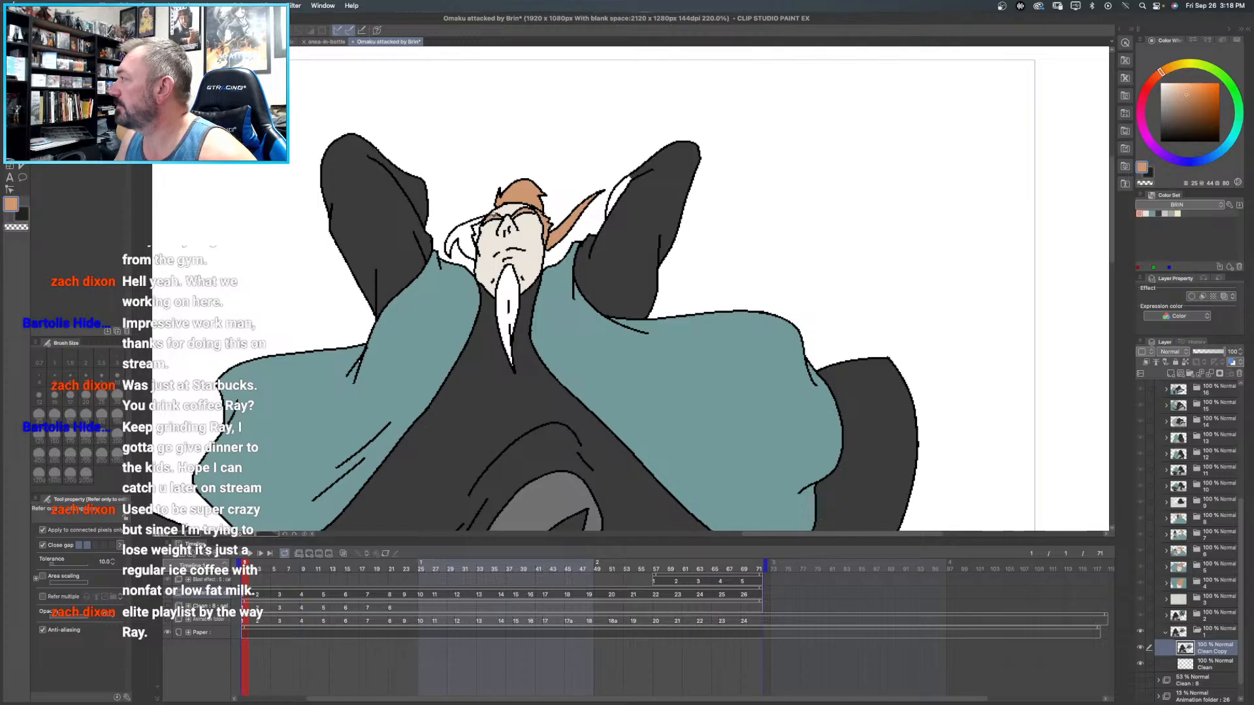
{"action": "left_click", "coordinate": [468, 229]}
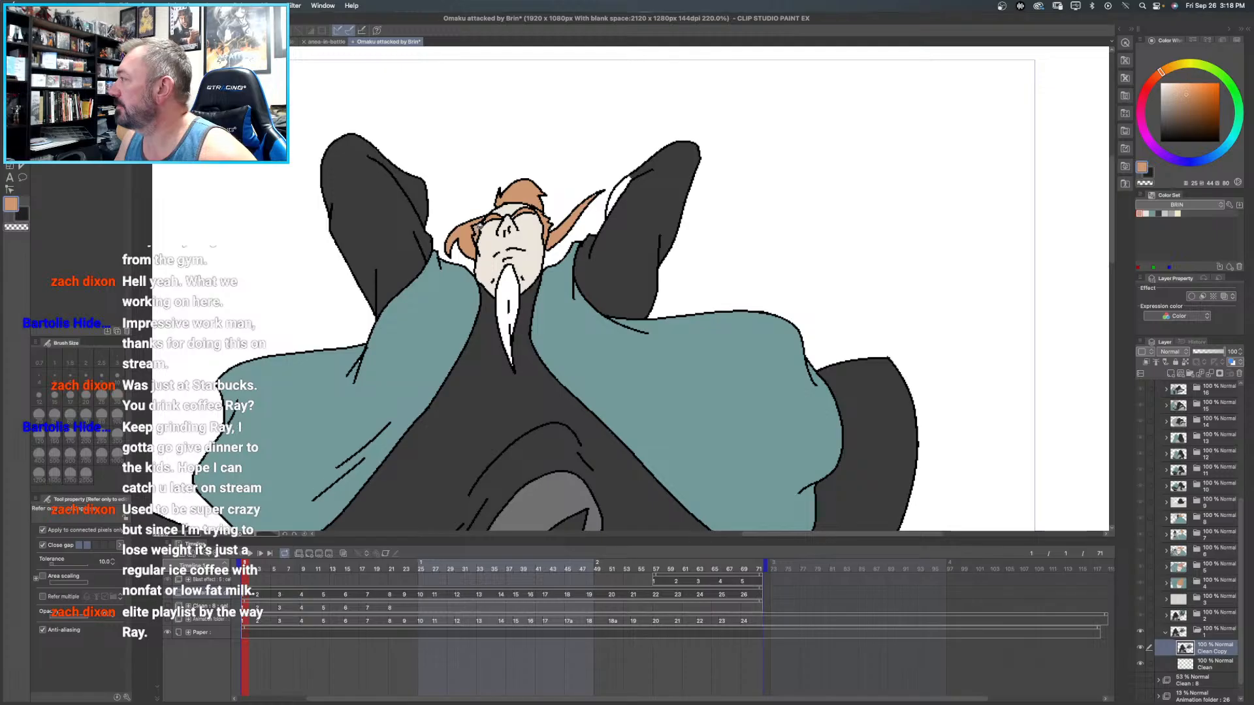
{"action": "left_click", "coordinate": [512, 288]}
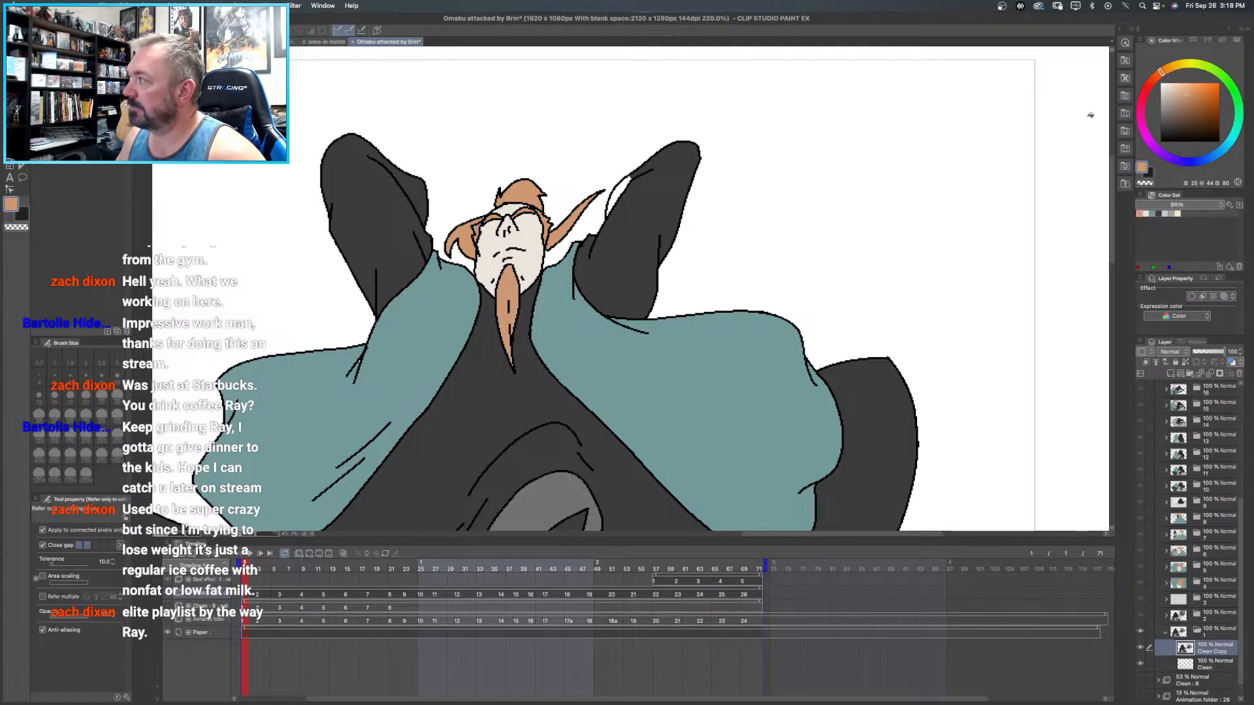
- Fill the remaining white gap along the raised arm beside the hair lock with the robe's dark grey
{"action": "key", "text": "c"}
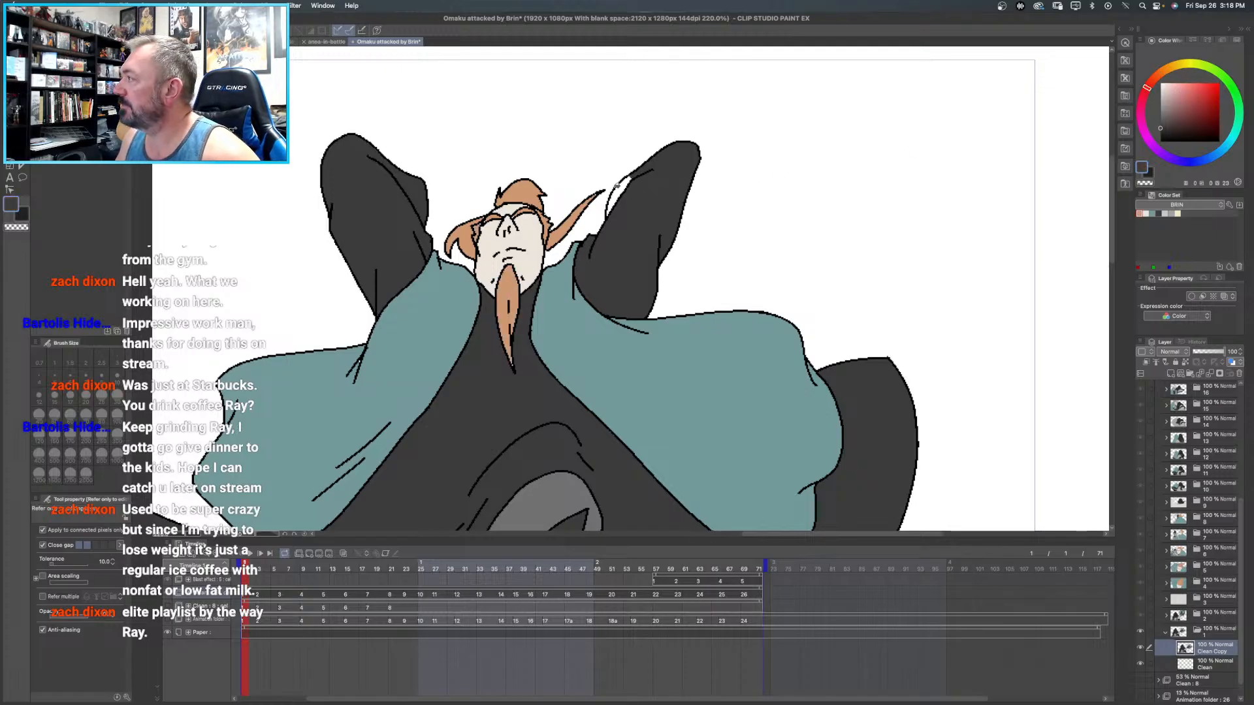
{"action": "left_click", "coordinate": [622, 188]}
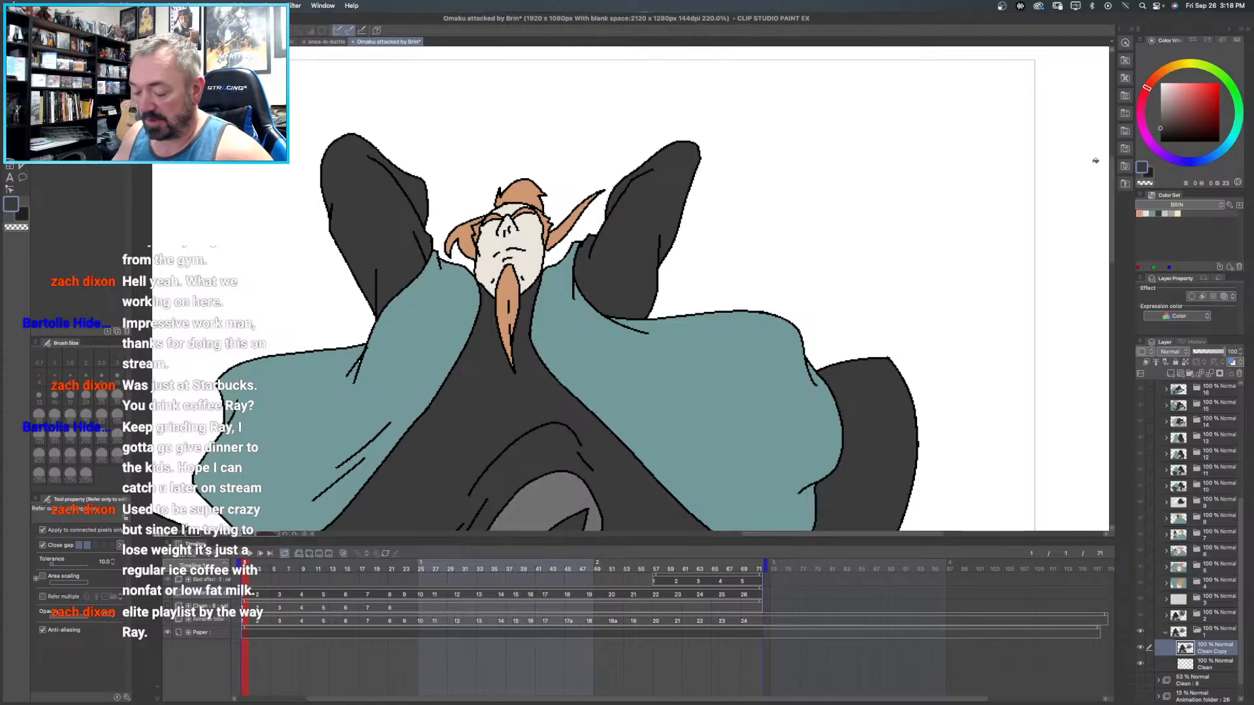
- Show the whole canvas, close frame 1's folder and play the animation to review the colored frames
{"action": "key", "text": "super+0"}
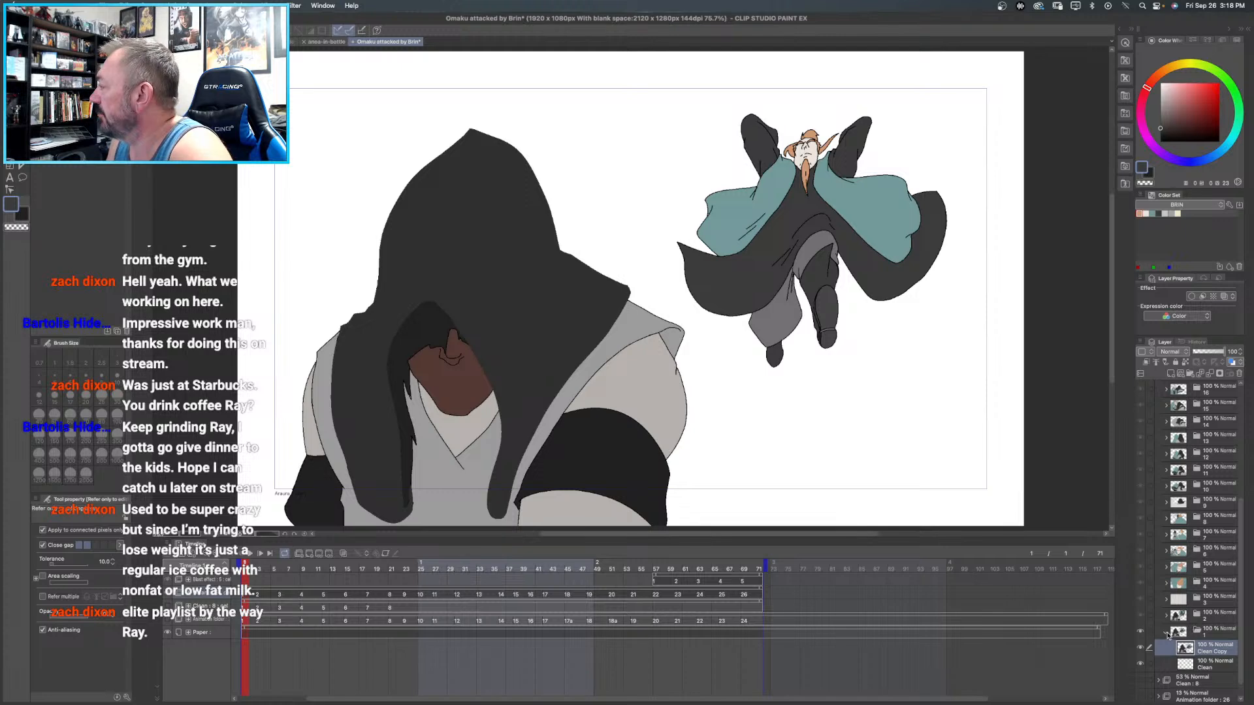
{"action": "left_click", "coordinate": [1167, 634]}
{"action": "left_click", "coordinate": [258, 555]}
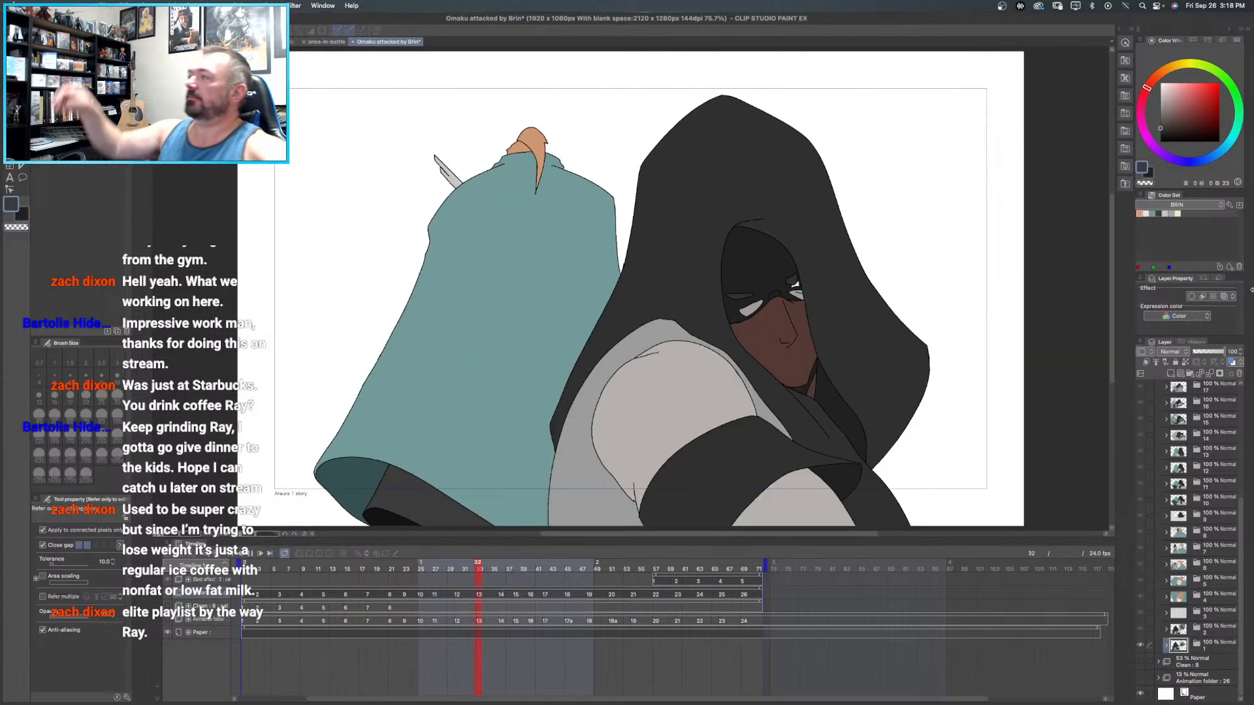
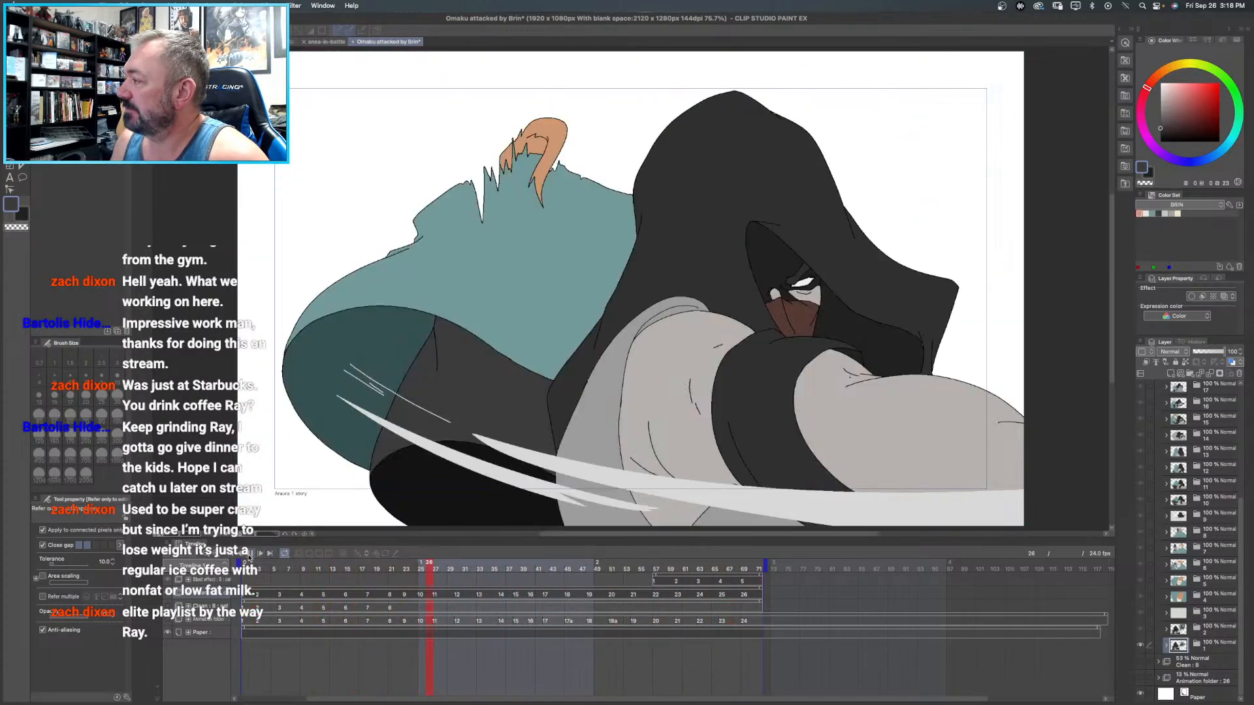
- Stop the playback and review the coloured Clean frames 26, 20, 19, 18 and 17 for missing details
{"action": "left_click", "coordinate": [248, 555]}
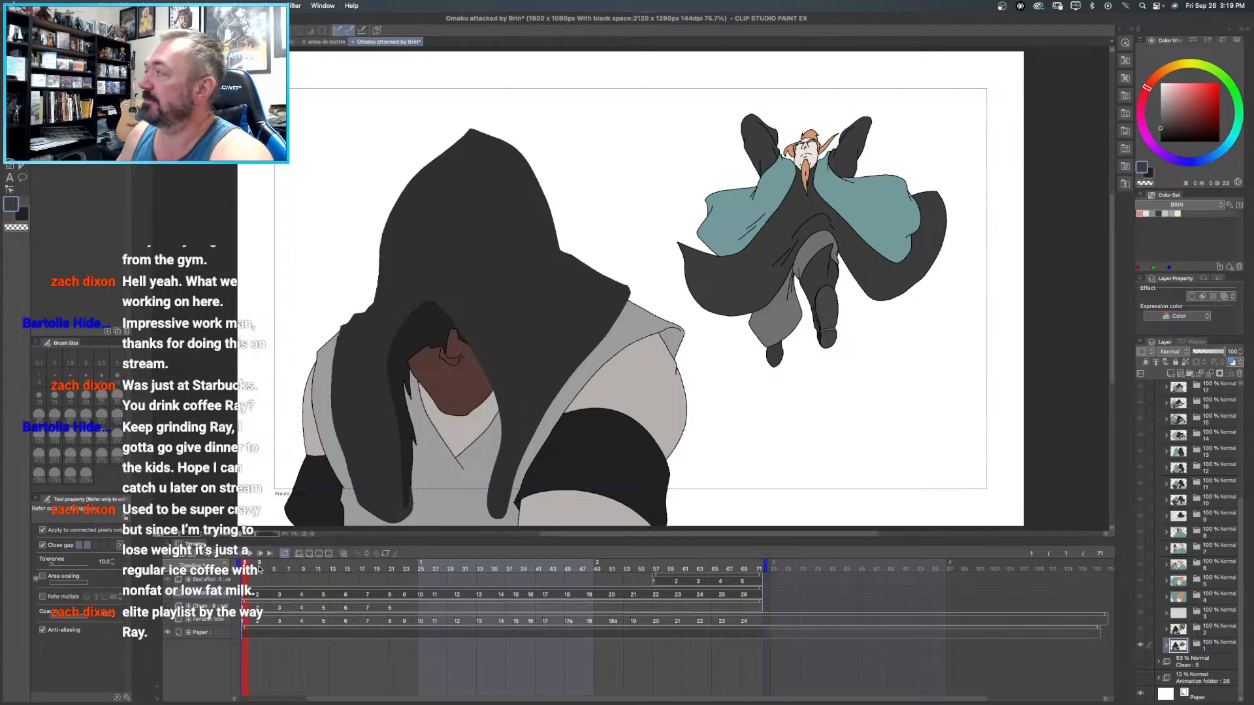
{"action": "scroll", "coordinate": [1207, 602], "scroll_direction": "up", "scroll_amount": 5}
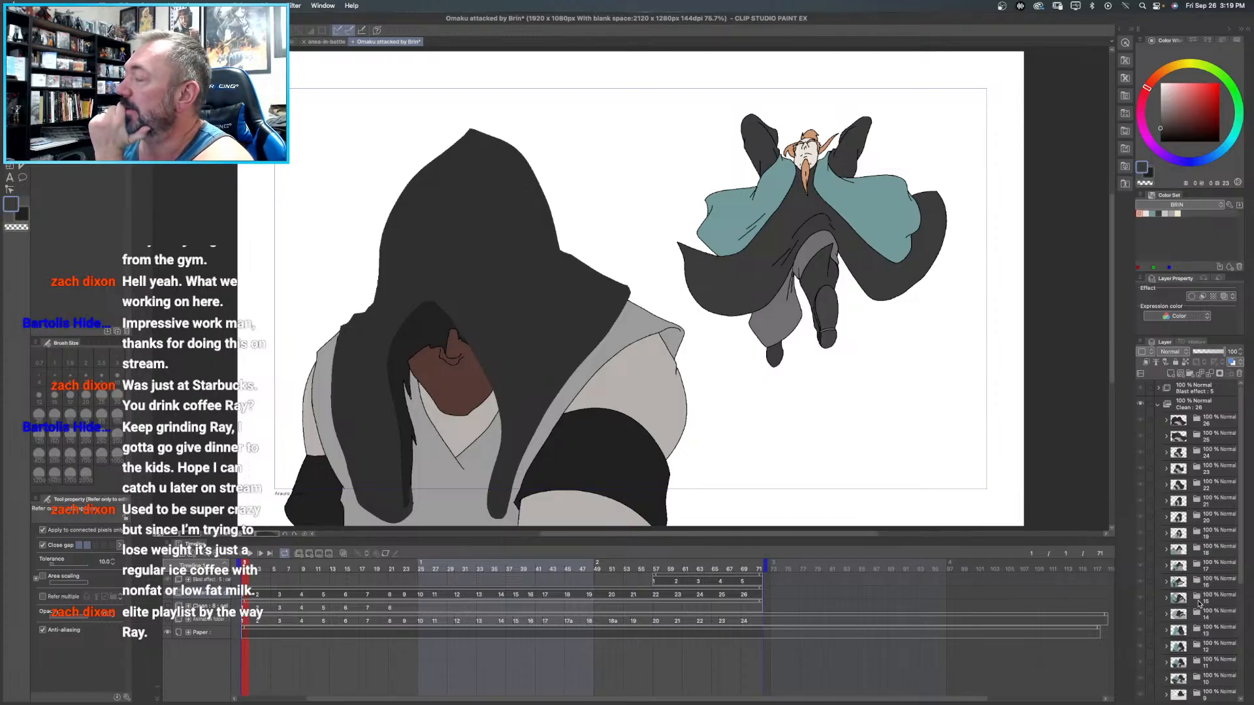
{"action": "left_click", "coordinate": [1166, 420]}
{"action": "left_click", "coordinate": [1166, 421]}
{"action": "left_click", "coordinate": [1212, 423]}
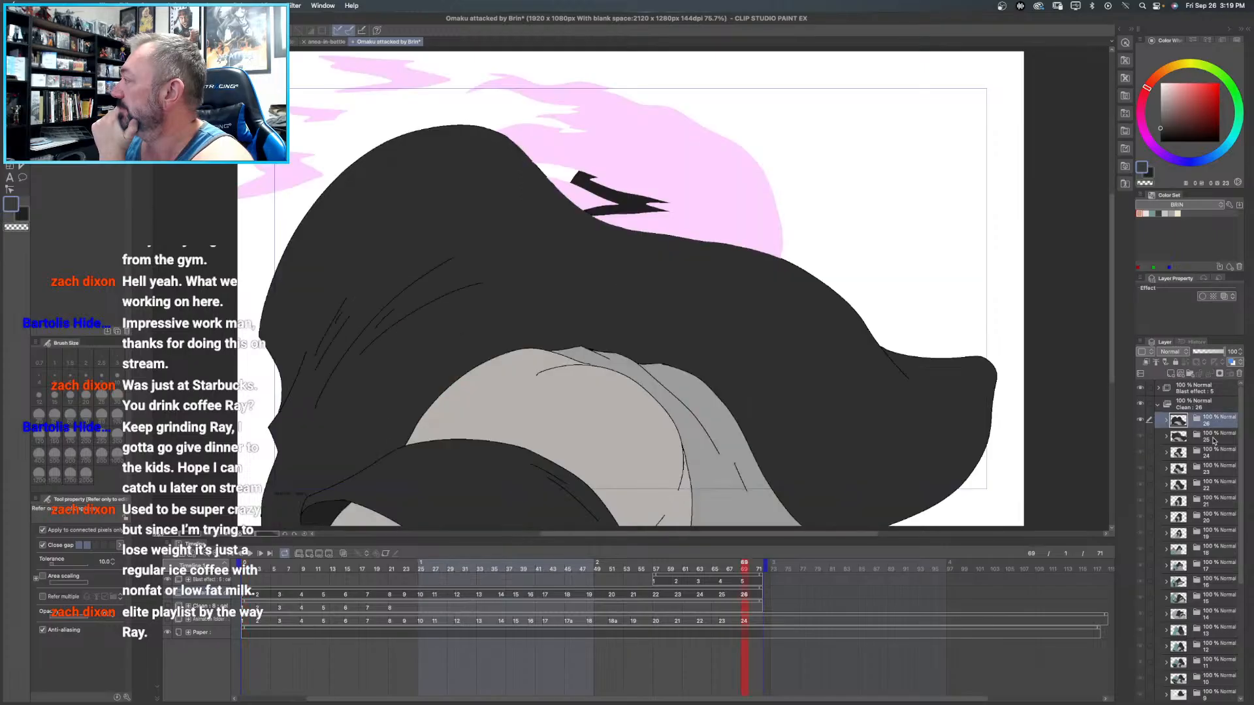
{"action": "left_click", "coordinate": [1215, 517]}
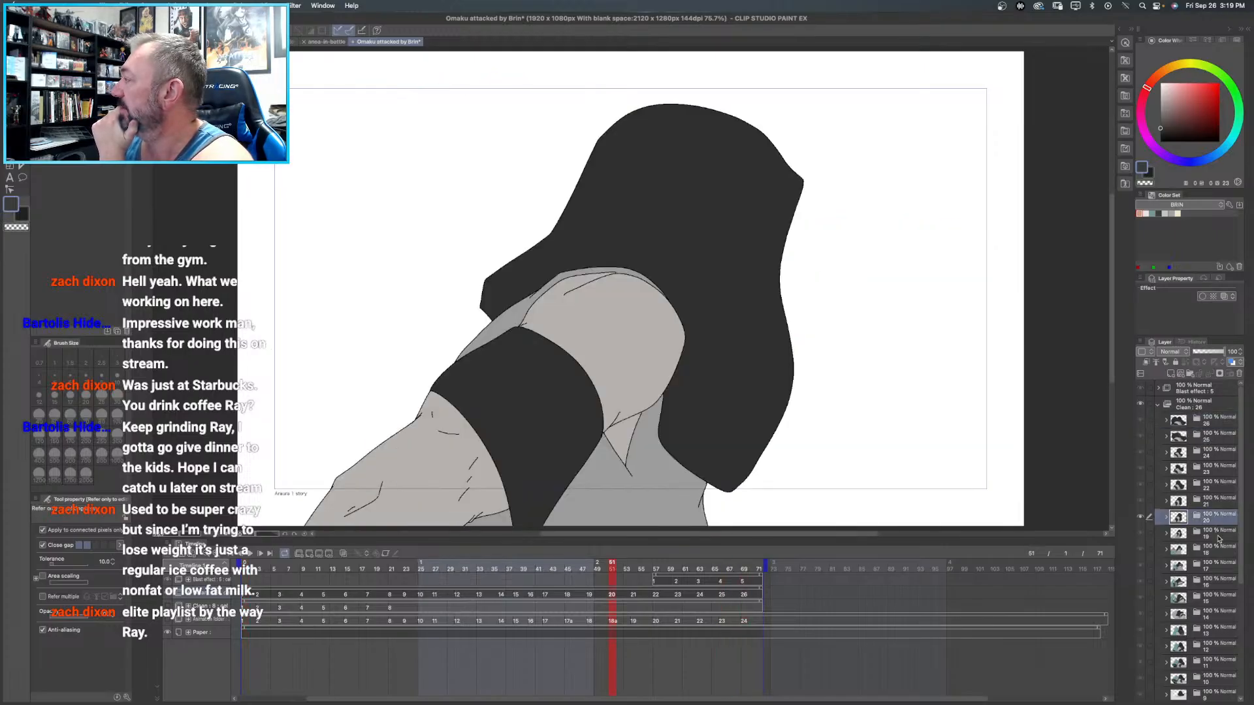
{"action": "left_click", "coordinate": [1216, 535]}
{"action": "left_click", "coordinate": [1211, 551]}
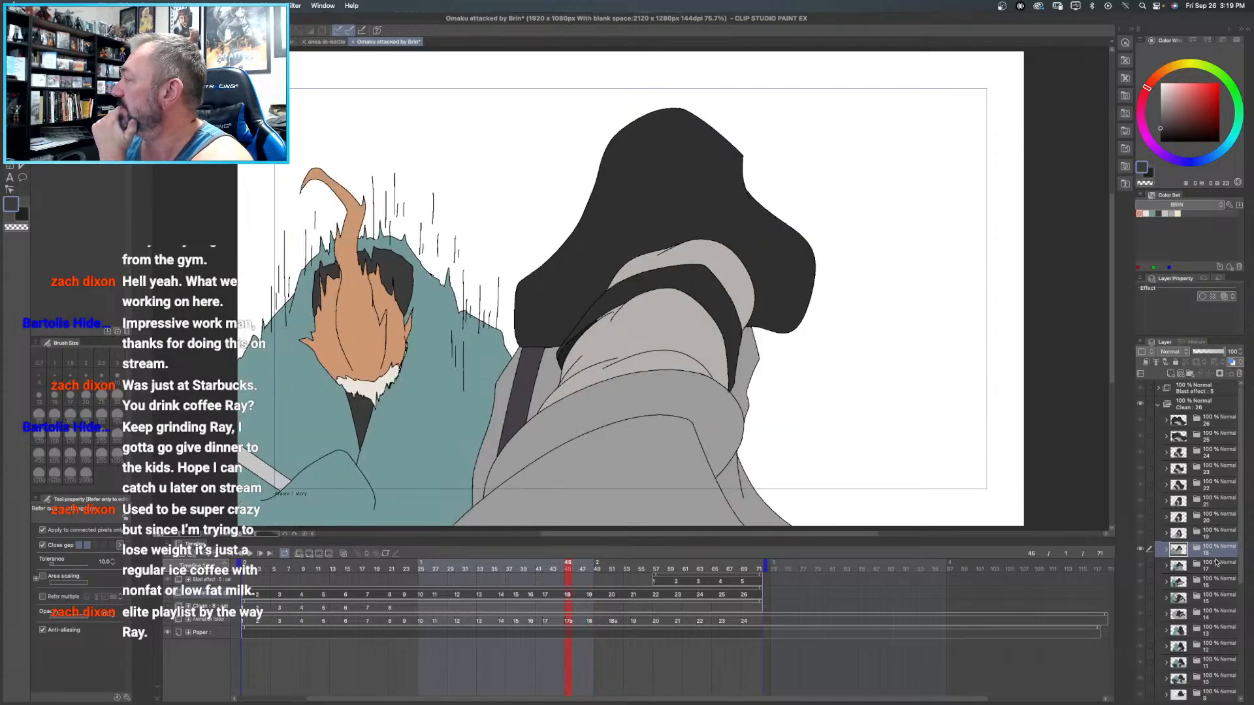
{"action": "left_click", "coordinate": [1216, 564]}
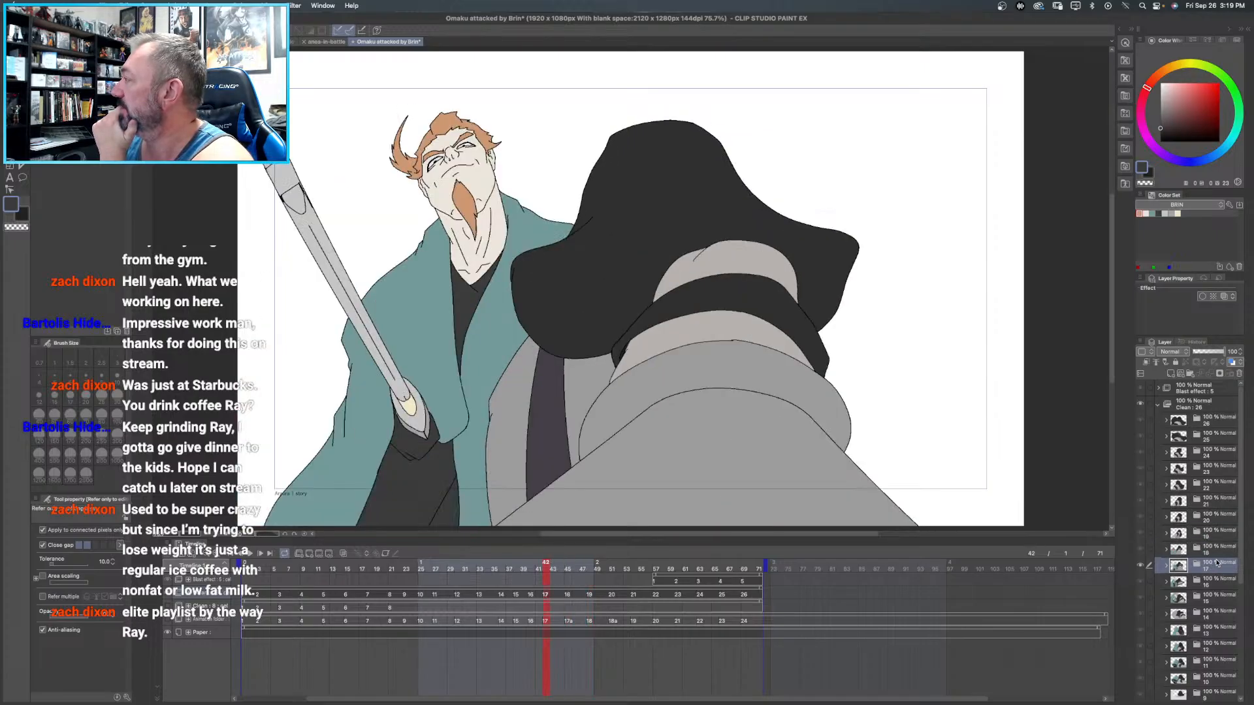
- Expand Clean frame folders 17 and 16, and make the Swipe layer in folder 16 visible
{"action": "left_click", "coordinate": [1166, 565]}
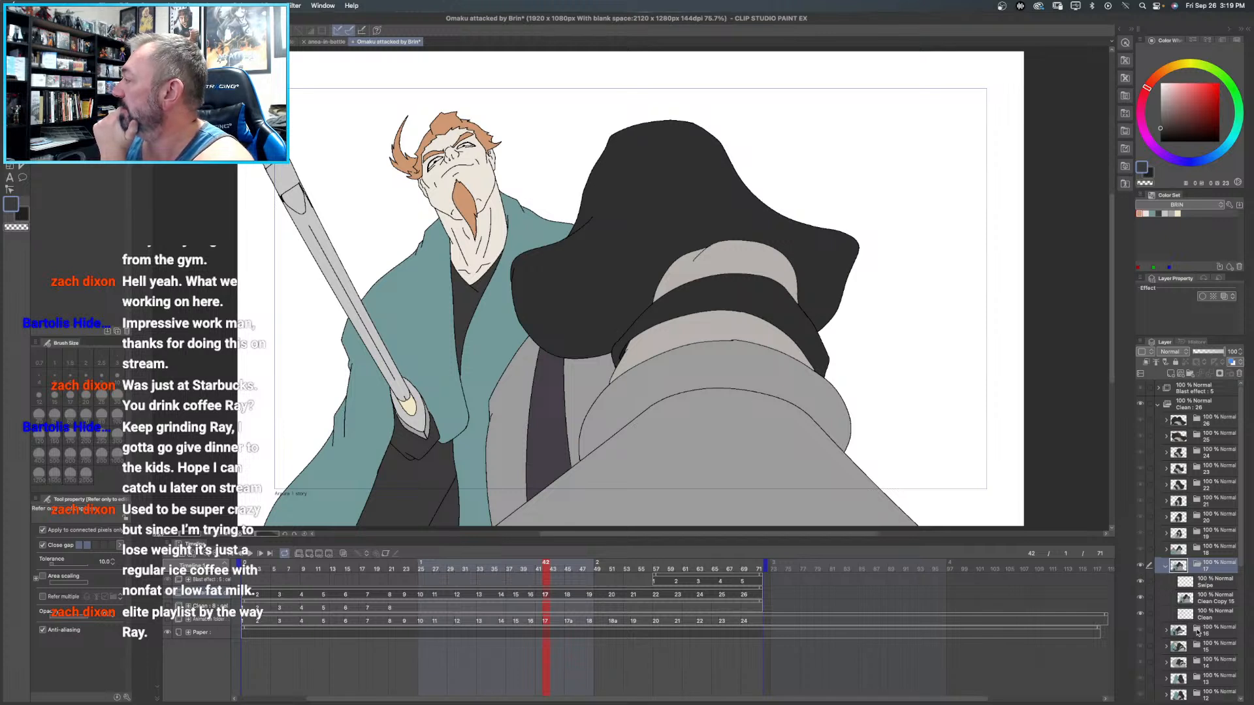
{"action": "left_click", "coordinate": [1202, 632]}
{"action": "left_click", "coordinate": [1166, 631]}
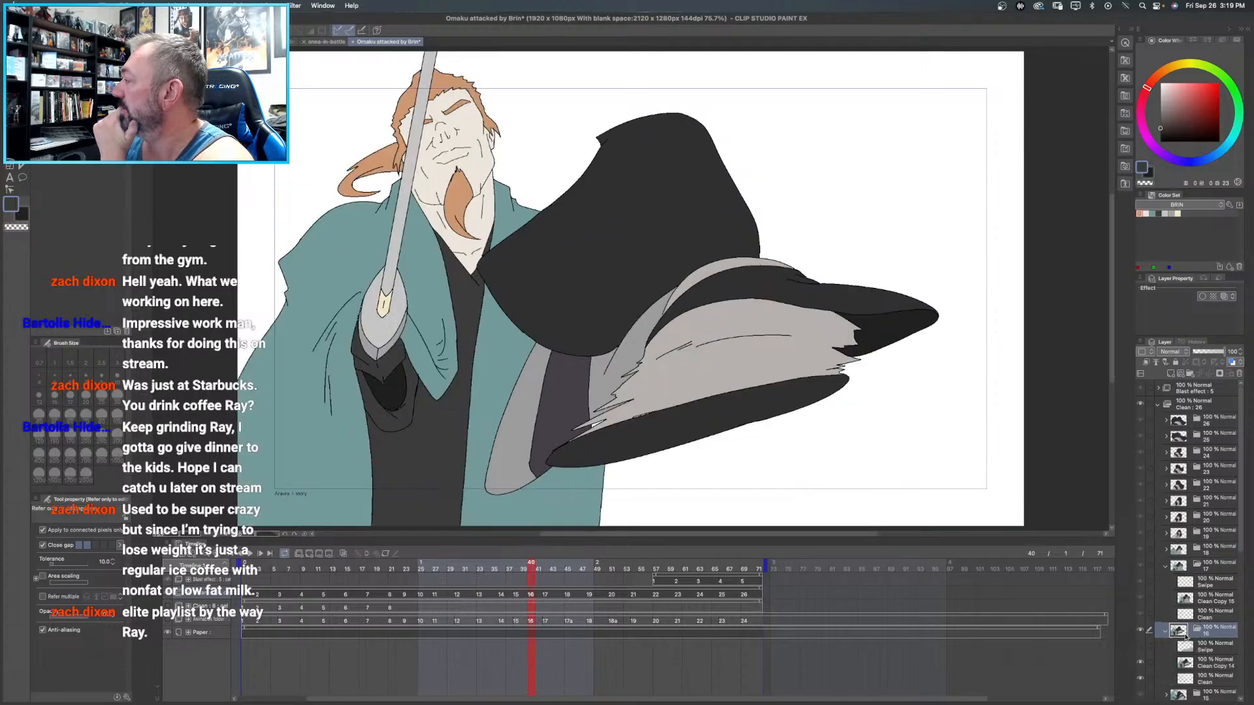
{"action": "left_click", "coordinate": [1140, 648]}
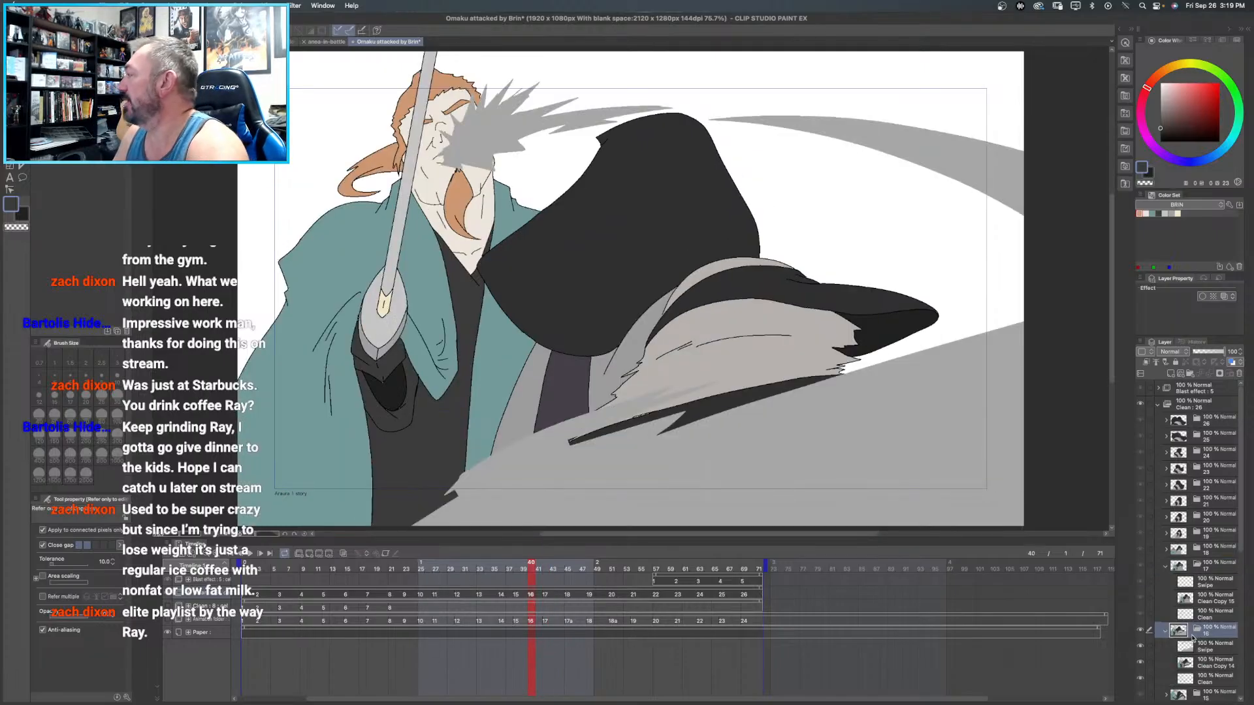
- Delete the Swipe layer from frame folder 17 and collapse folders 17 and 16
{"action": "scroll", "coordinate": [1191, 620], "scroll_direction": "down", "scroll_amount": 1}
{"action": "scroll", "coordinate": [1191, 621], "scroll_direction": "down", "scroll_amount": 3}
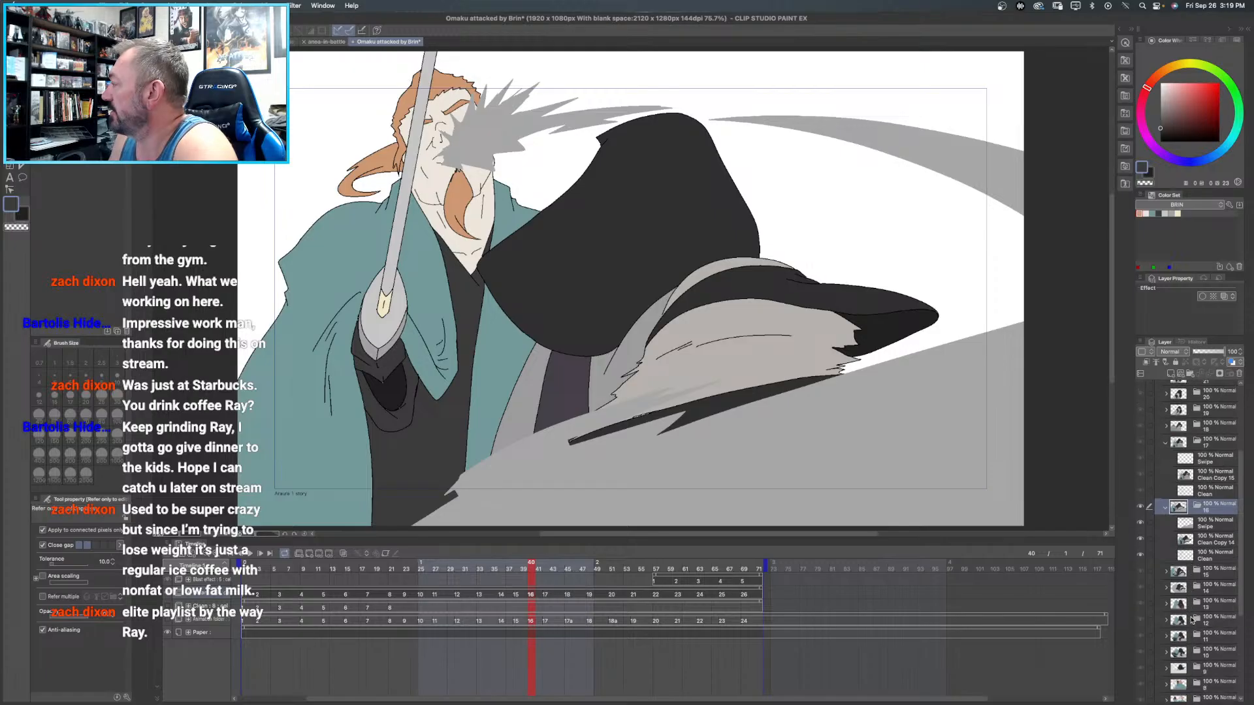
{"action": "left_click", "coordinate": [1213, 446]}
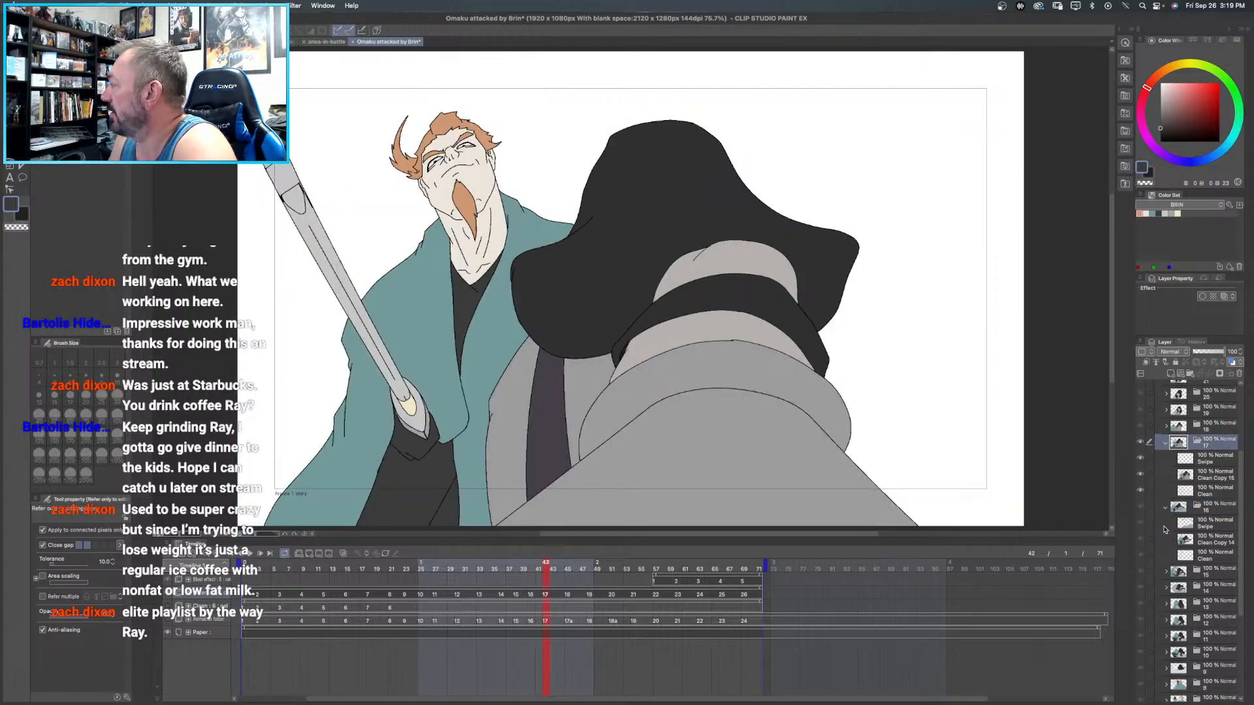
{"action": "left_click", "coordinate": [1212, 461]}
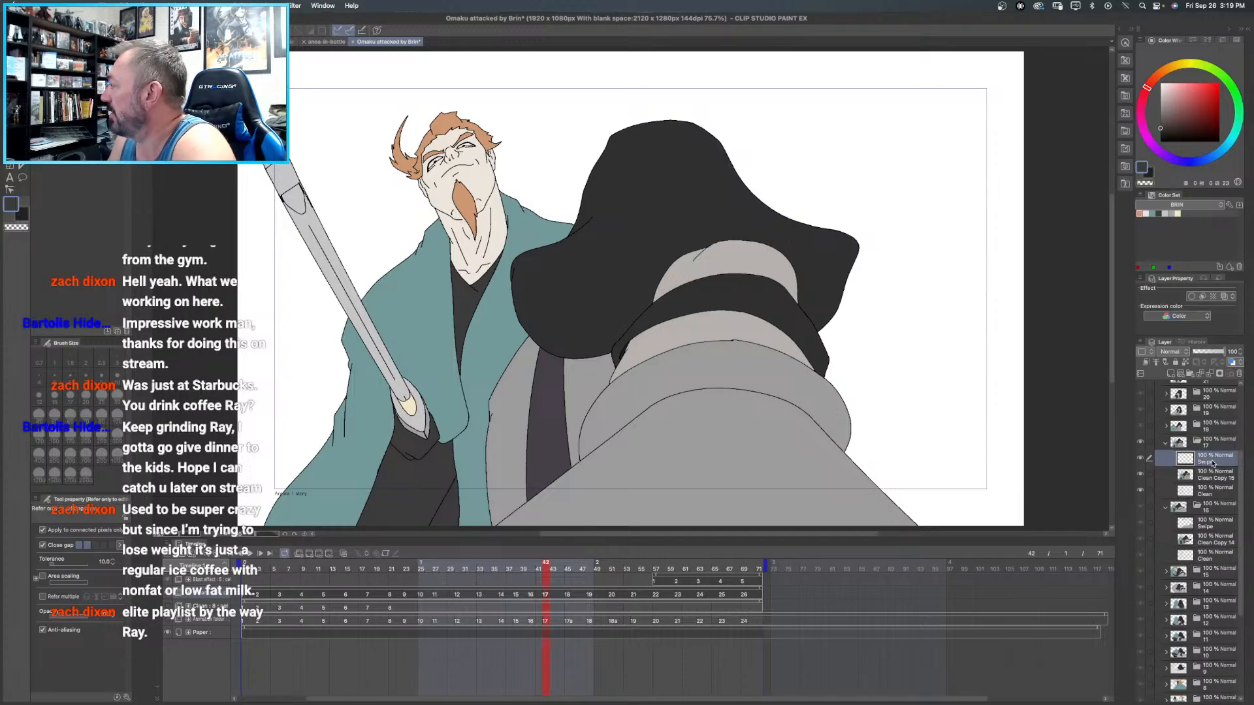
{"action": "left_click", "coordinate": [1240, 375]}
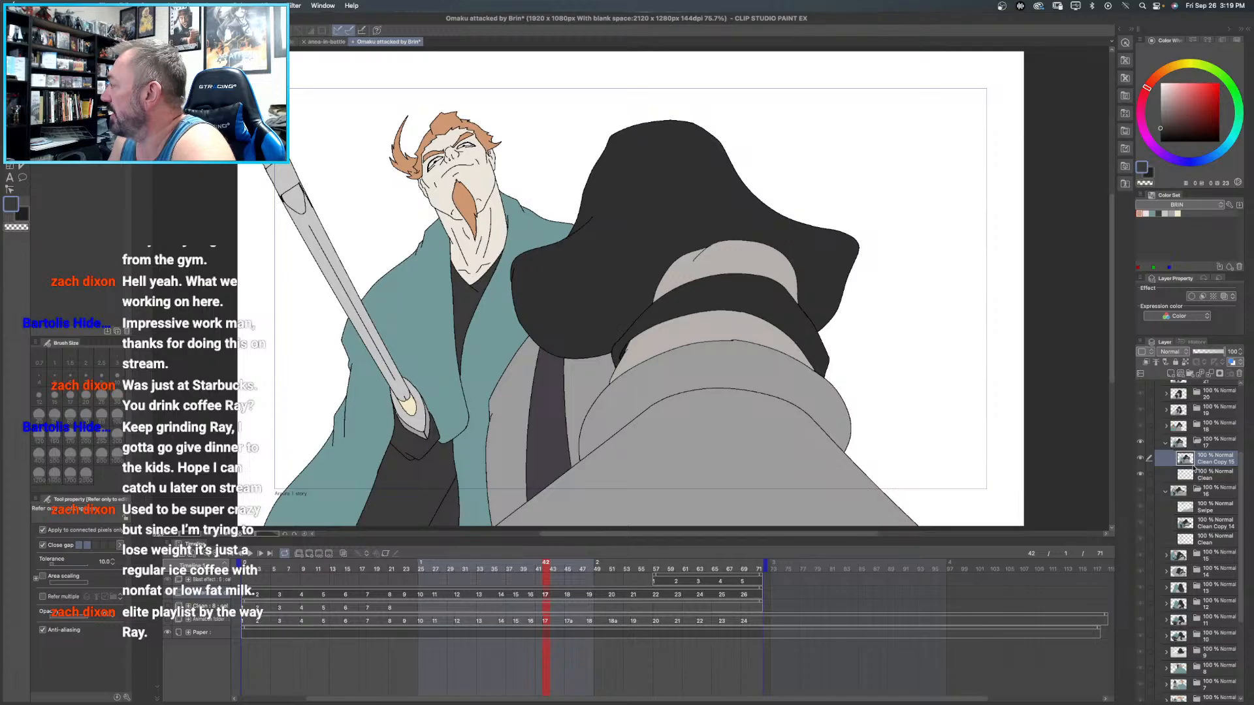
{"action": "left_click", "coordinate": [1167, 442]}
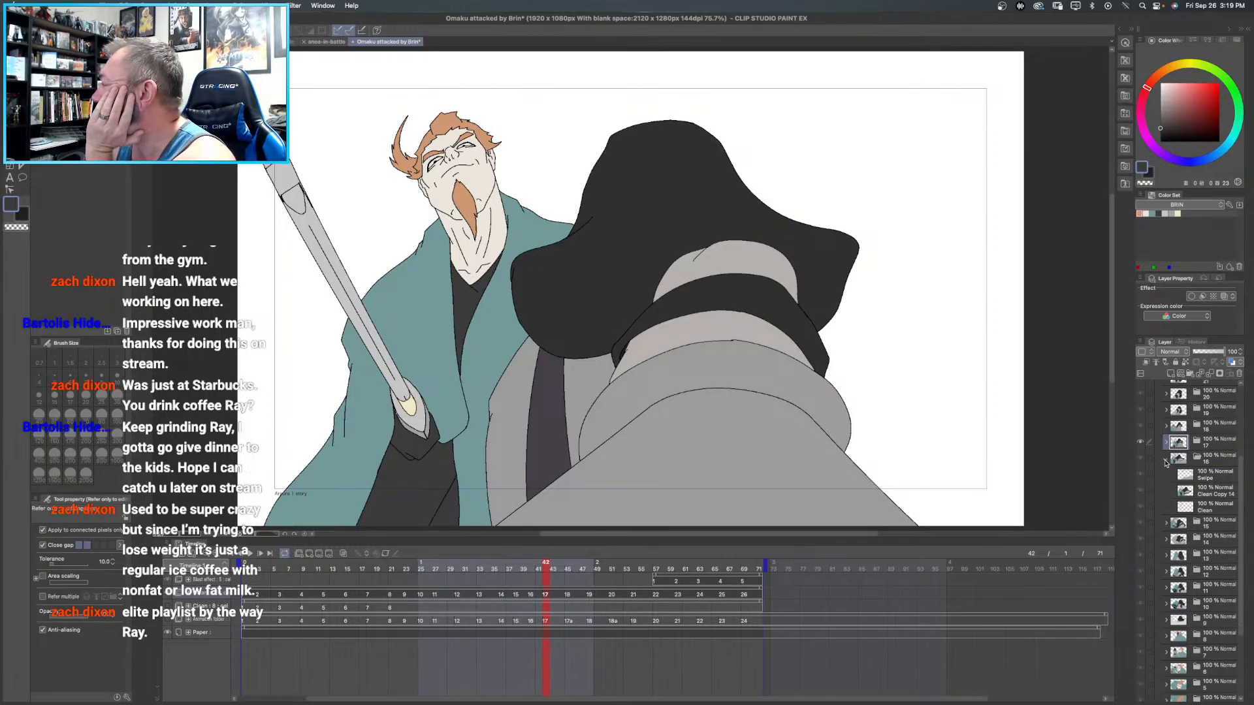
{"action": "left_click", "coordinate": [1166, 461]}
- Review the coloured Clean frames one by one from 15 down to 4, and play back the animation
{"action": "left_click", "coordinate": [1172, 477]}
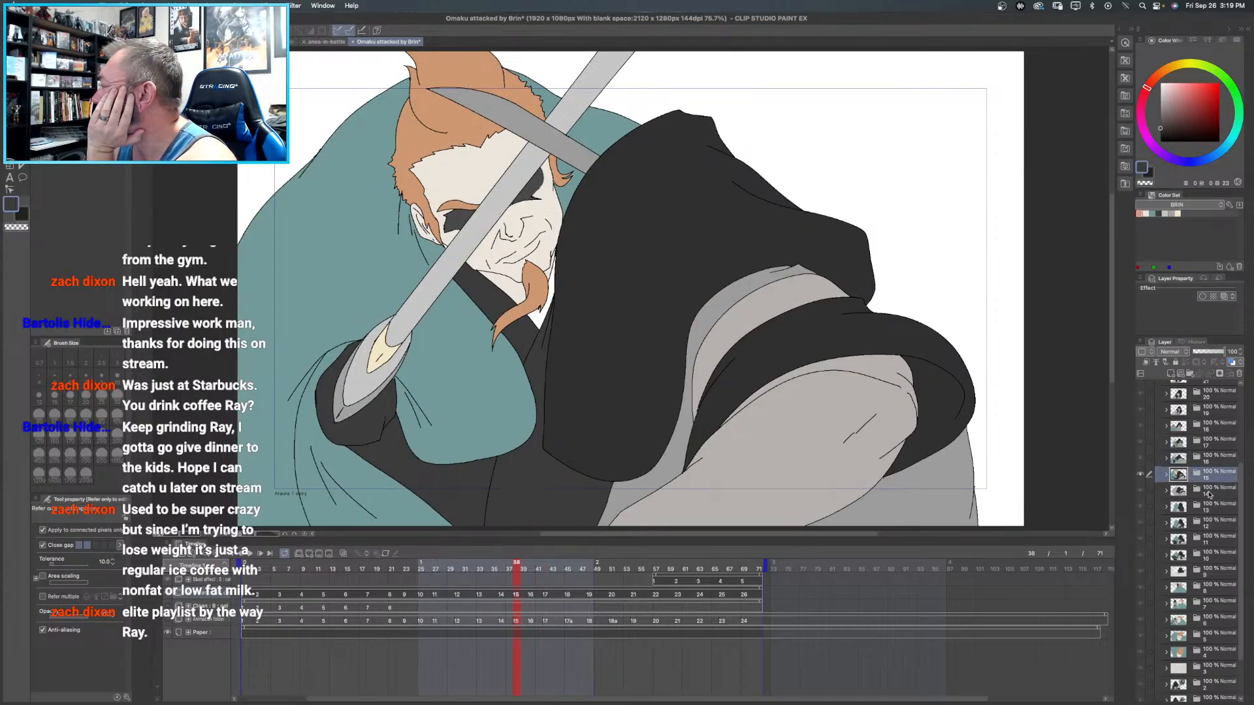
{"action": "left_click", "coordinate": [1217, 495]}
{"action": "left_click", "coordinate": [1213, 508]}
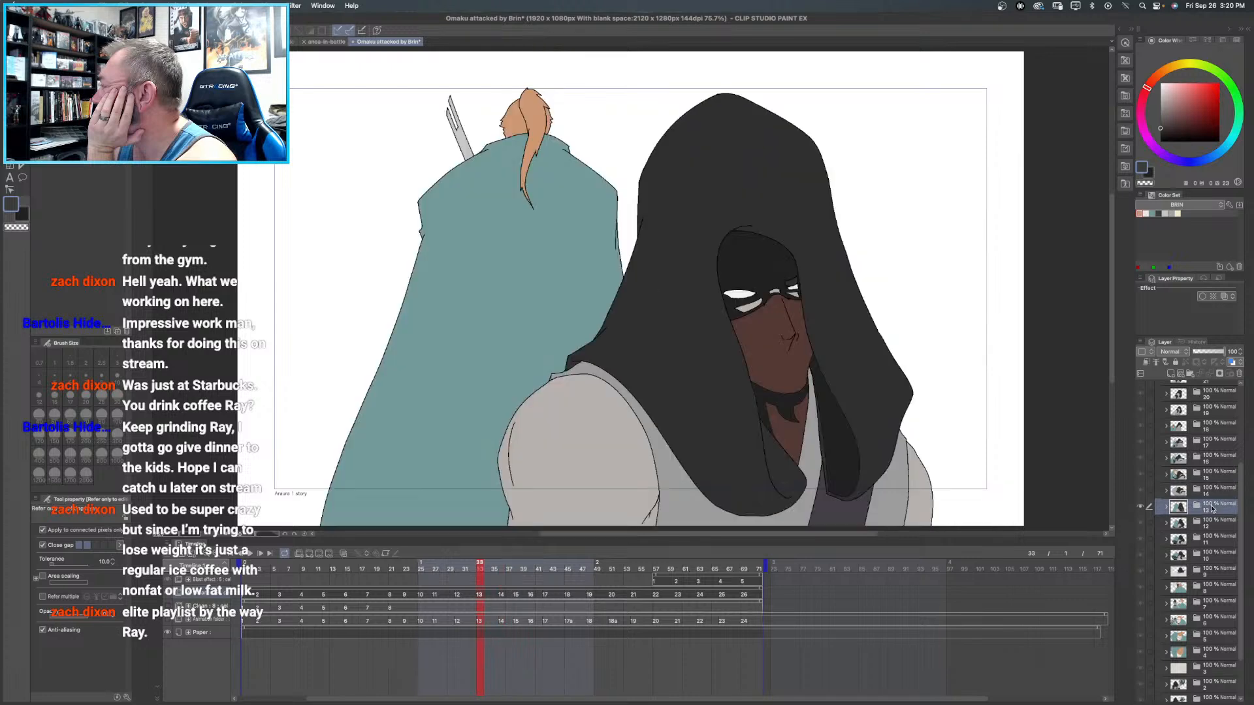
{"action": "left_click", "coordinate": [1213, 526]}
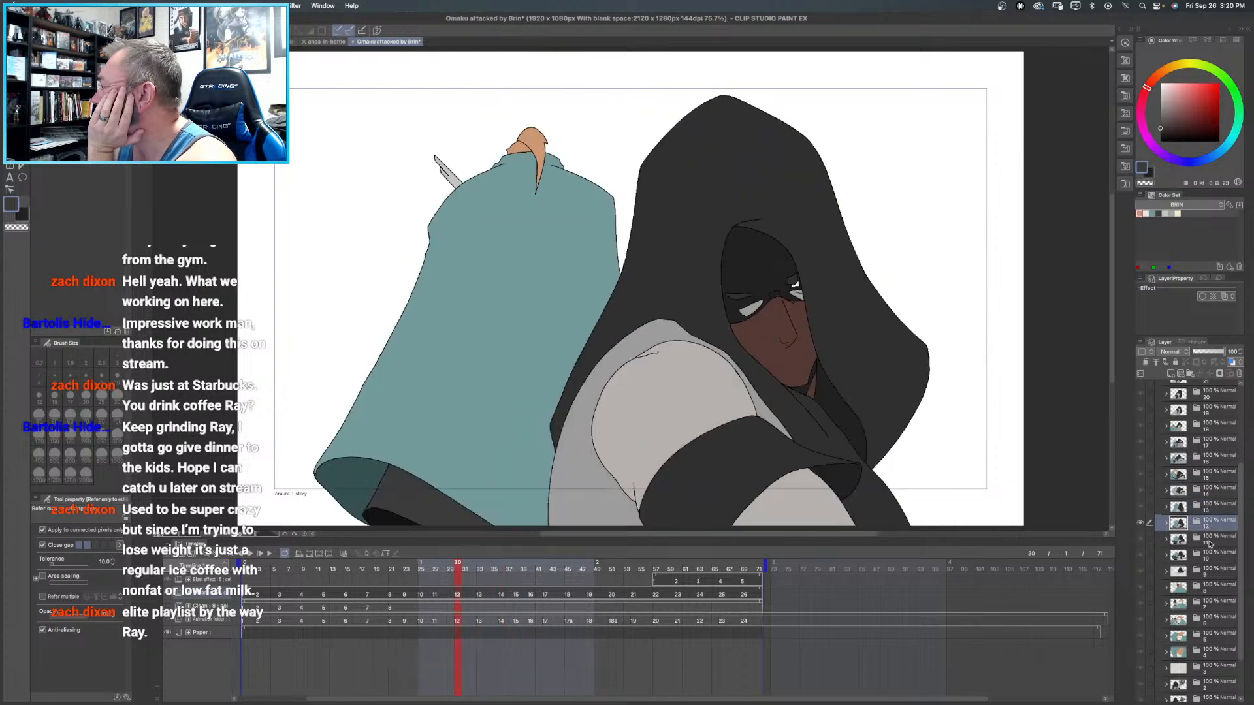
{"action": "left_click", "coordinate": [1209, 542]}
{"action": "left_click", "coordinate": [1212, 557]}
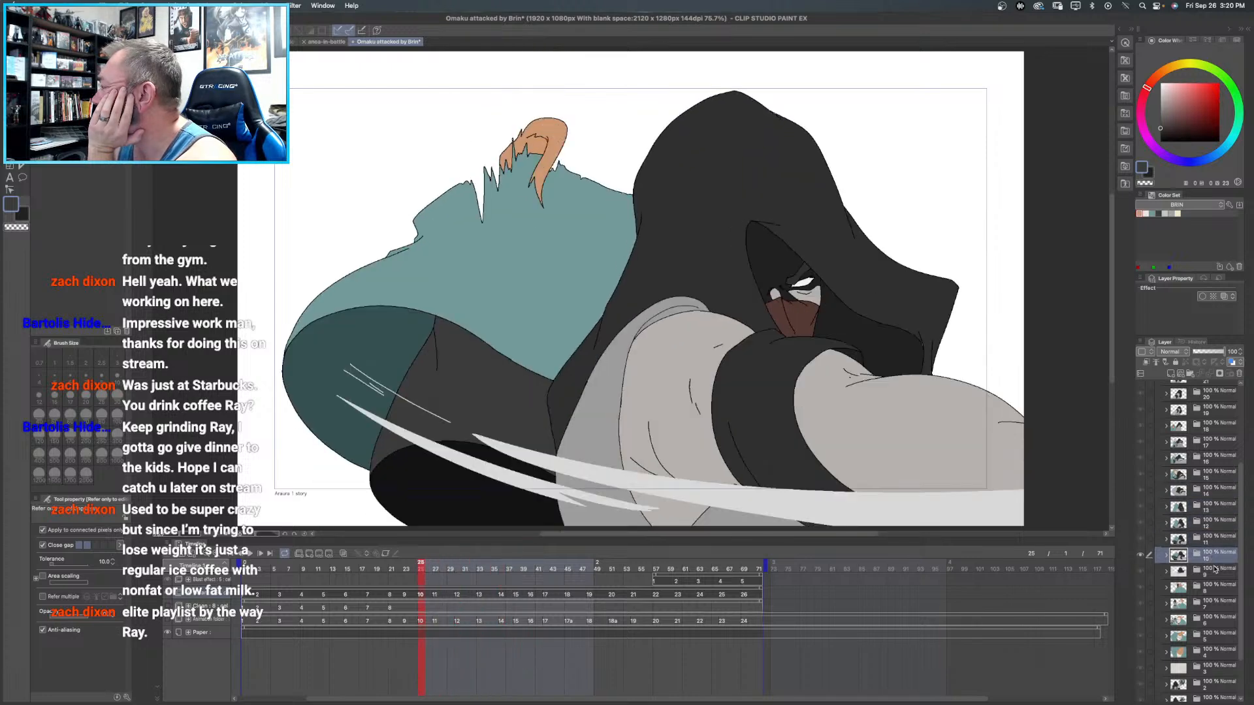
{"action": "left_click", "coordinate": [1214, 570]}
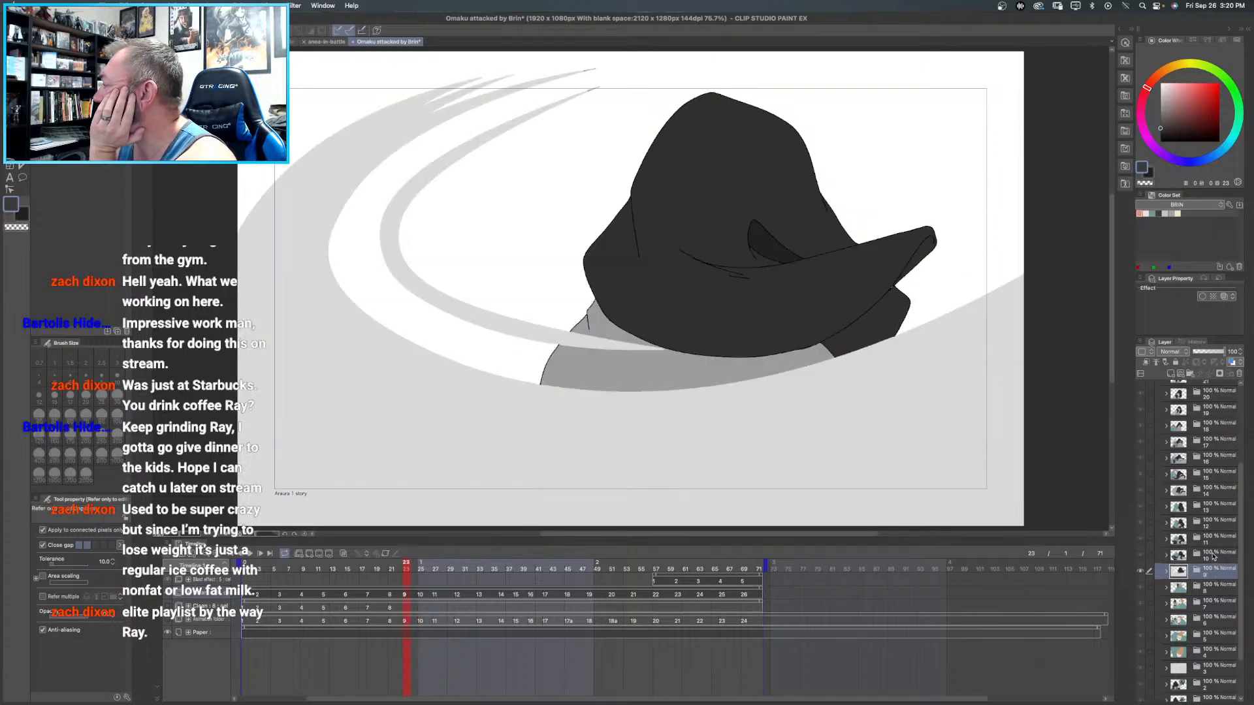
{"action": "left_click", "coordinate": [1213, 557]}
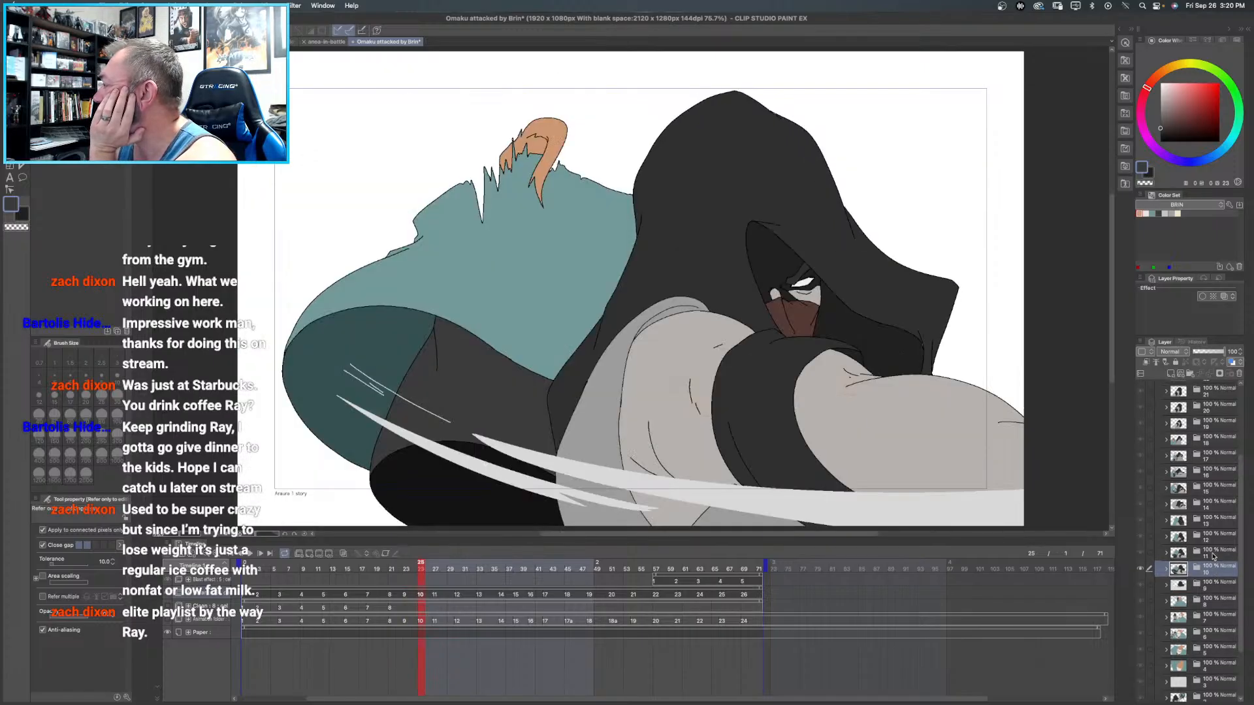
{"action": "left_click", "coordinate": [1215, 590]}
{"action": "left_click", "coordinate": [1218, 615]}
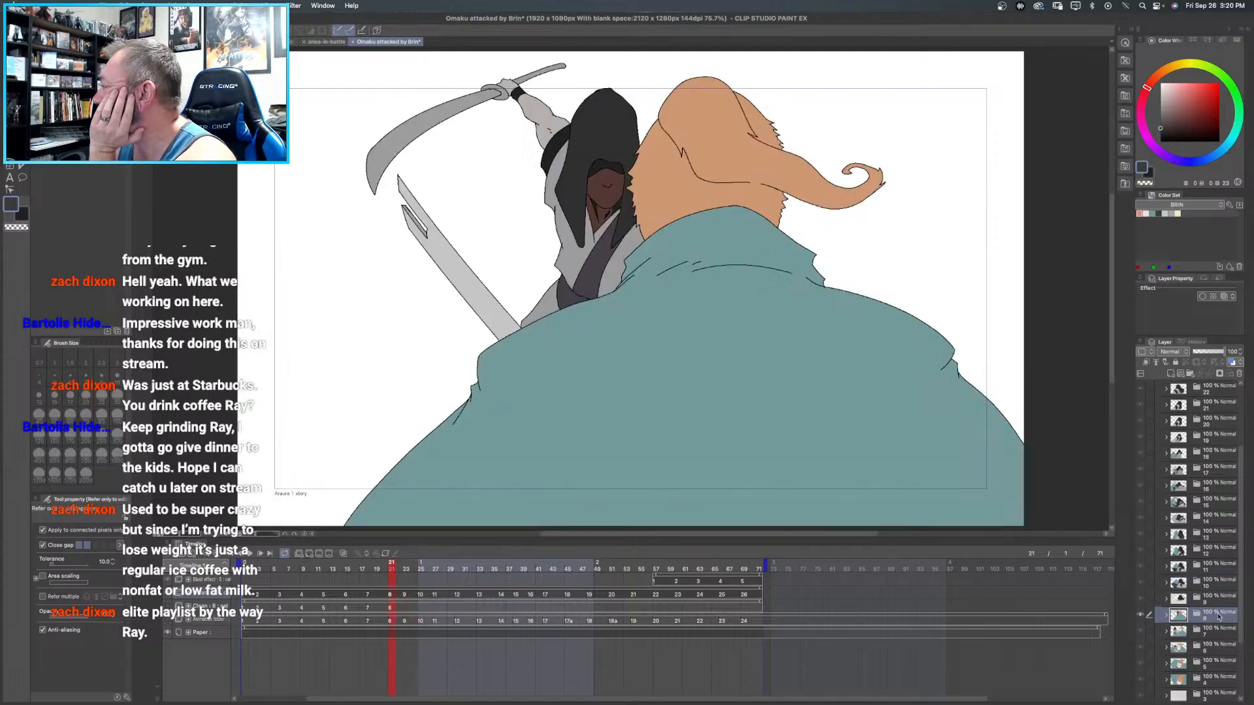
{"action": "left_click", "coordinate": [1218, 633]}
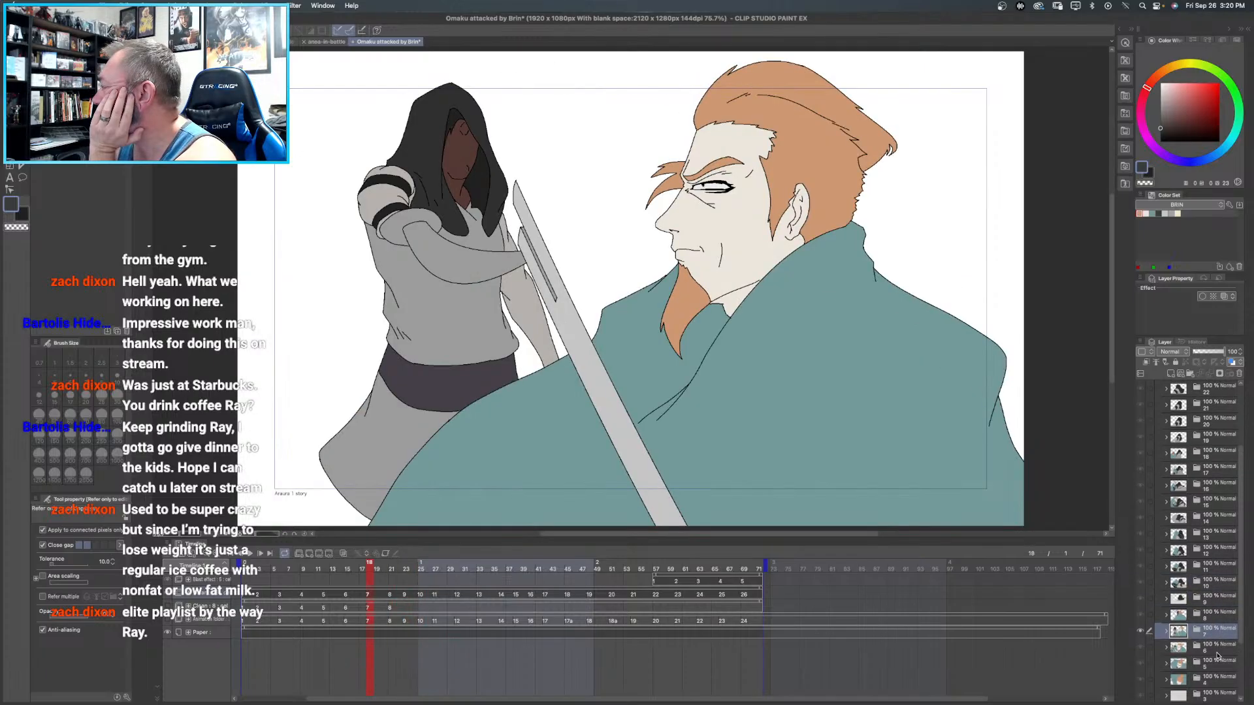
{"action": "left_click", "coordinate": [1217, 649]}
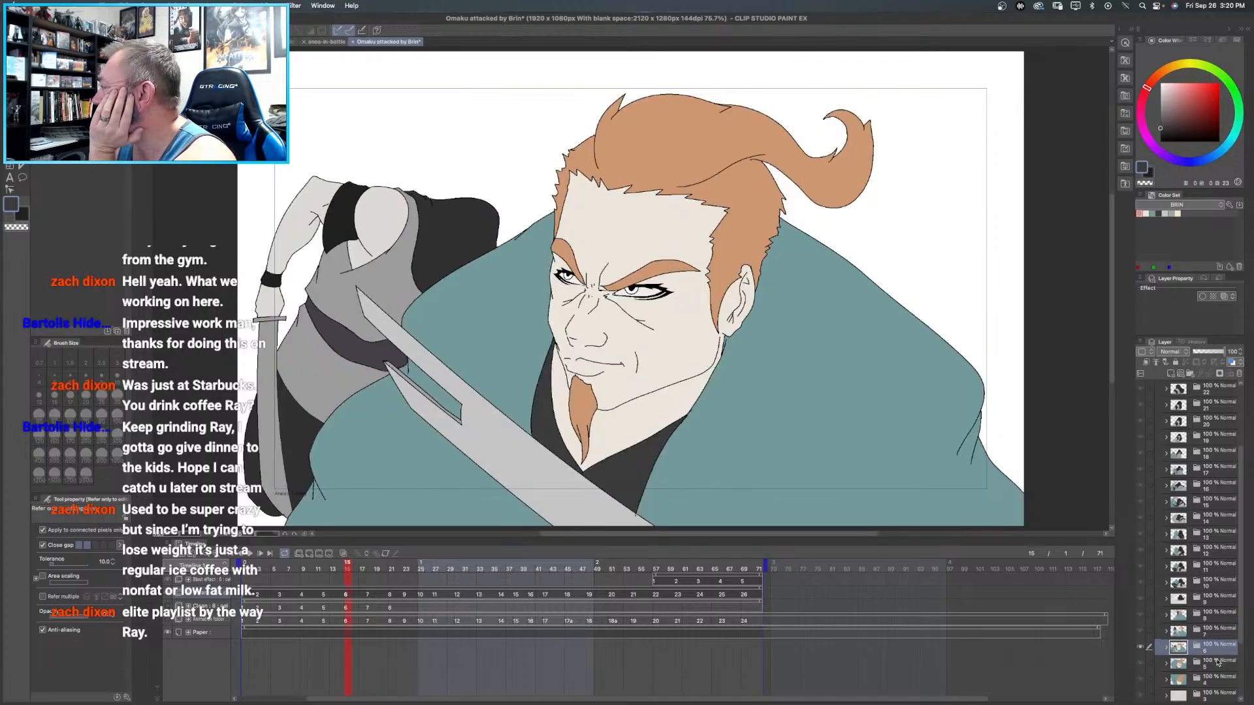
{"action": "left_click", "coordinate": [1218, 667]}
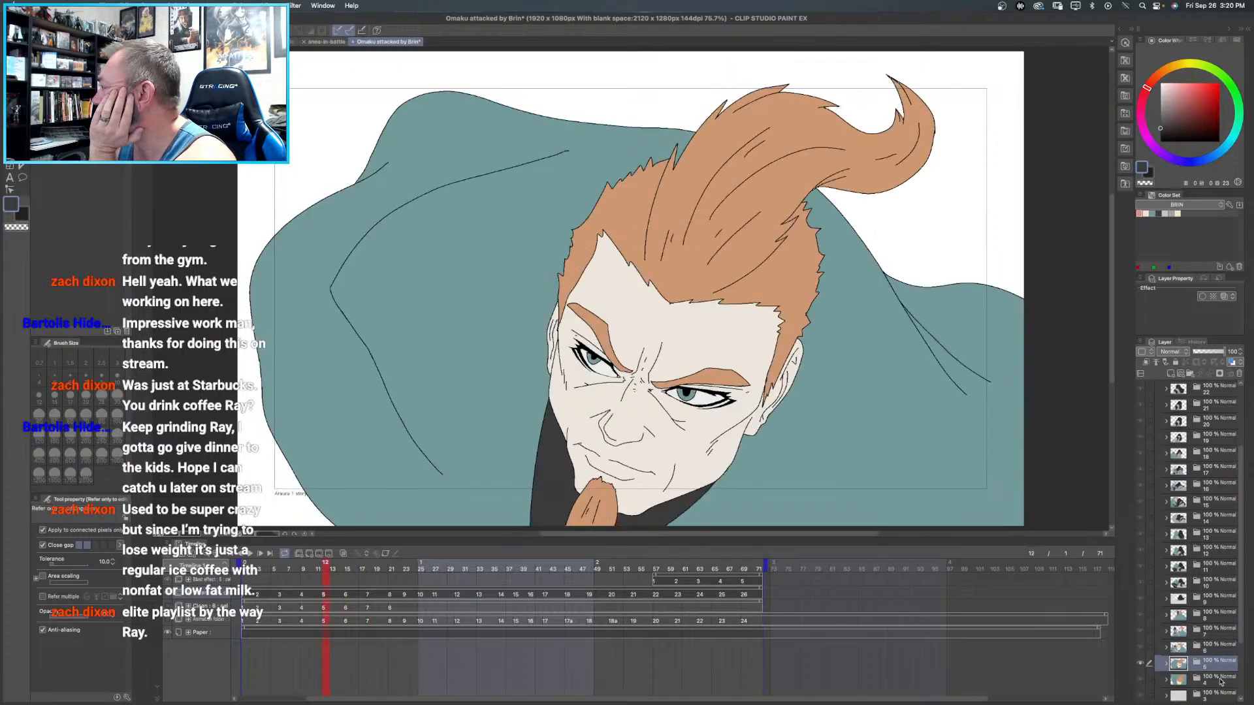
{"action": "left_click", "coordinate": [1218, 680]}
{"action": "scroll", "coordinate": [1218, 641], "scroll_direction": "down", "scroll_amount": 3}
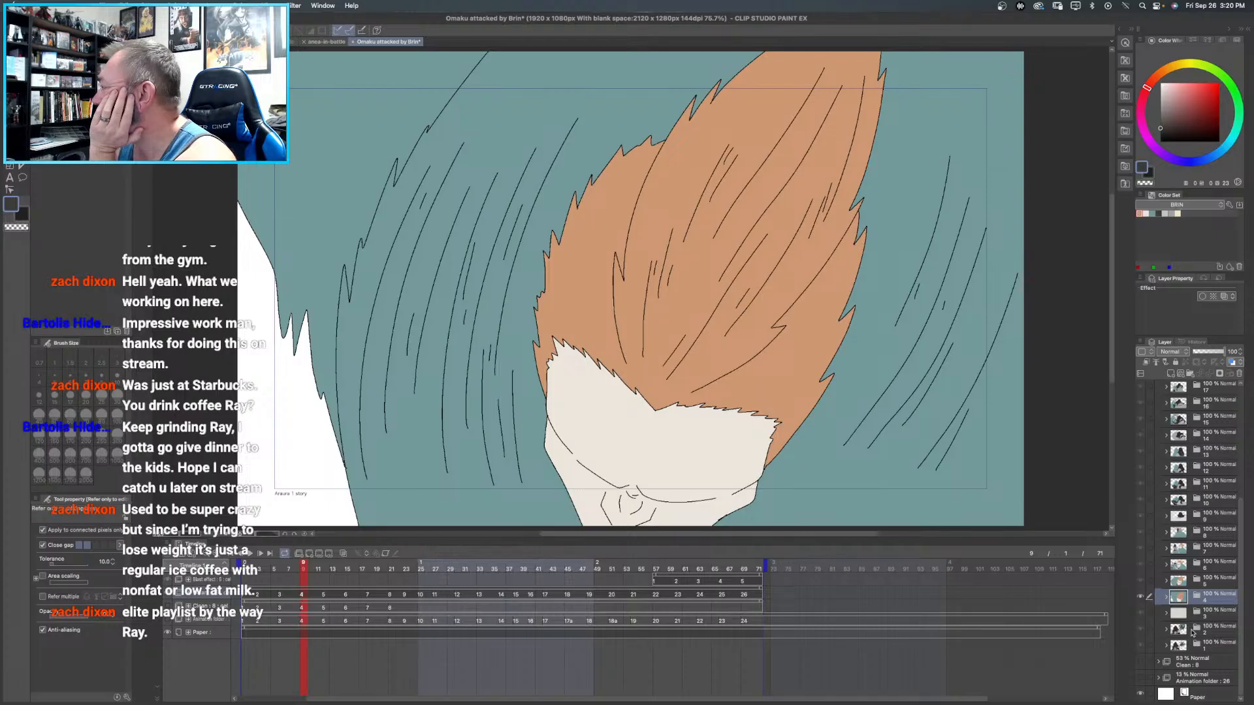
{"action": "left_click", "coordinate": [251, 553]}
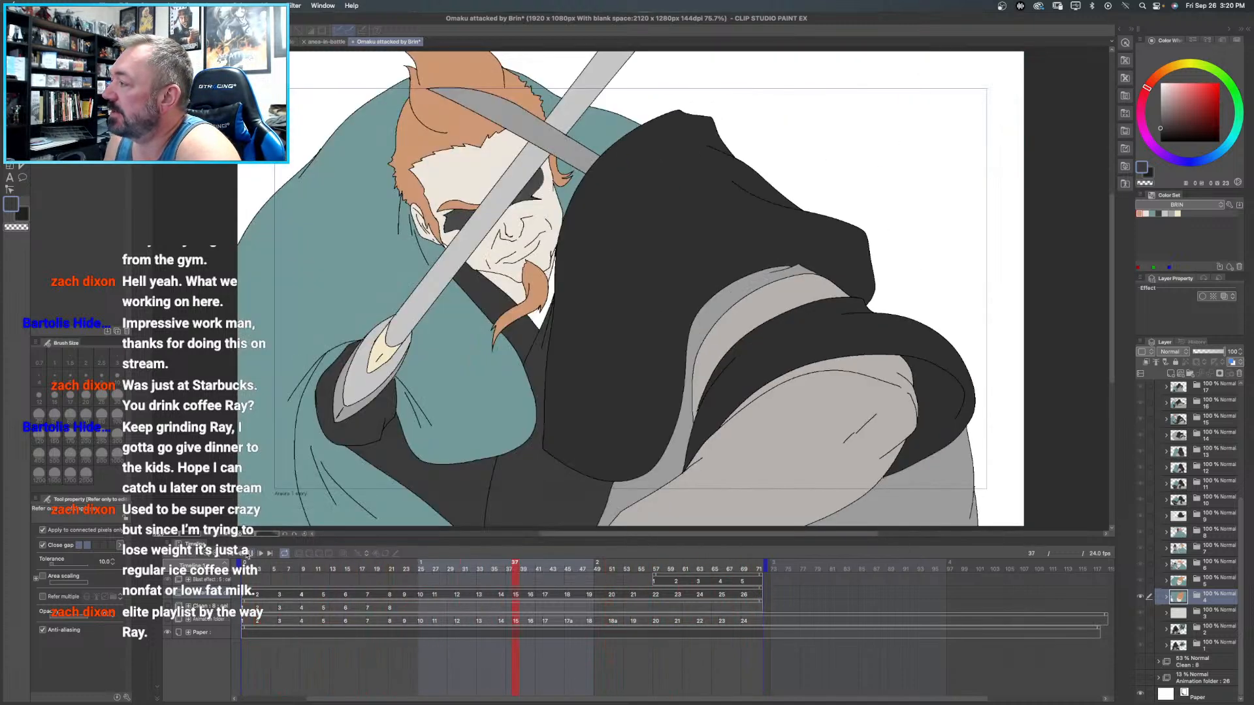
{"action": "left_click", "coordinate": [251, 553]}
- Export the animation as an MP4 movie named Untitled on the Desktop
{"action": "left_click", "coordinate": [103, 5]}
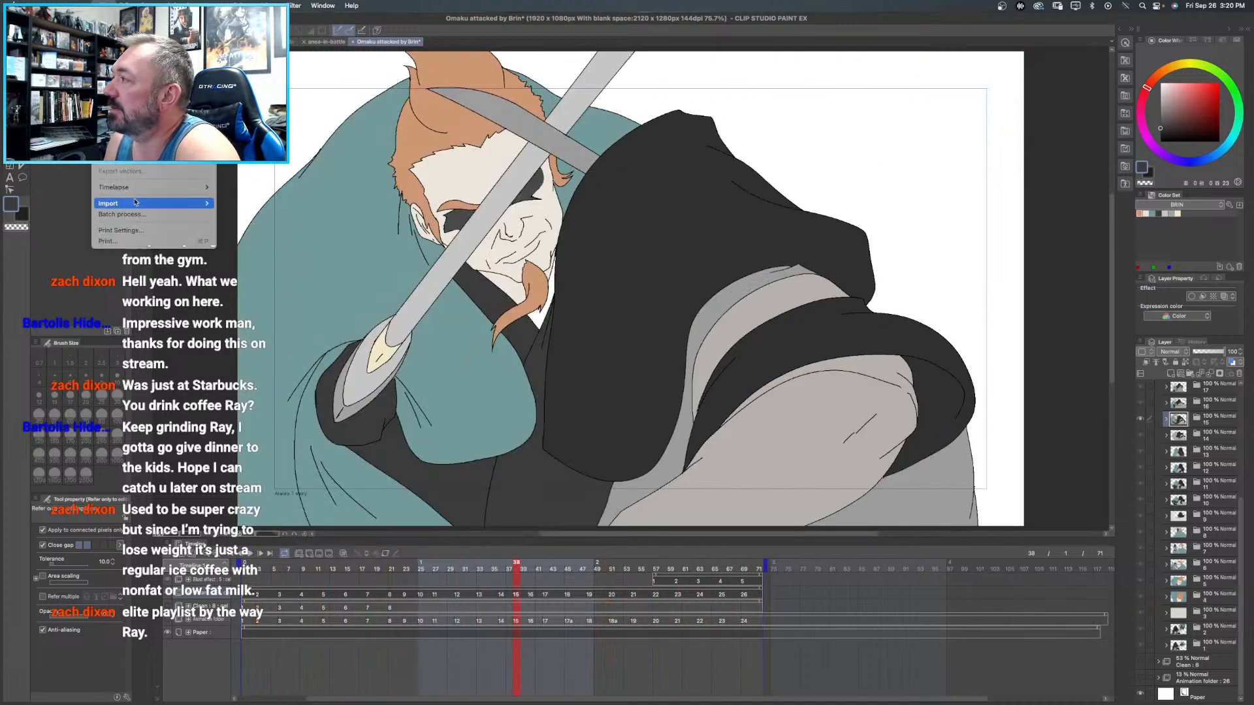
{"action": "mouse_move", "coordinate": [131, 149]}
{"action": "left_click", "coordinate": [241, 184]}
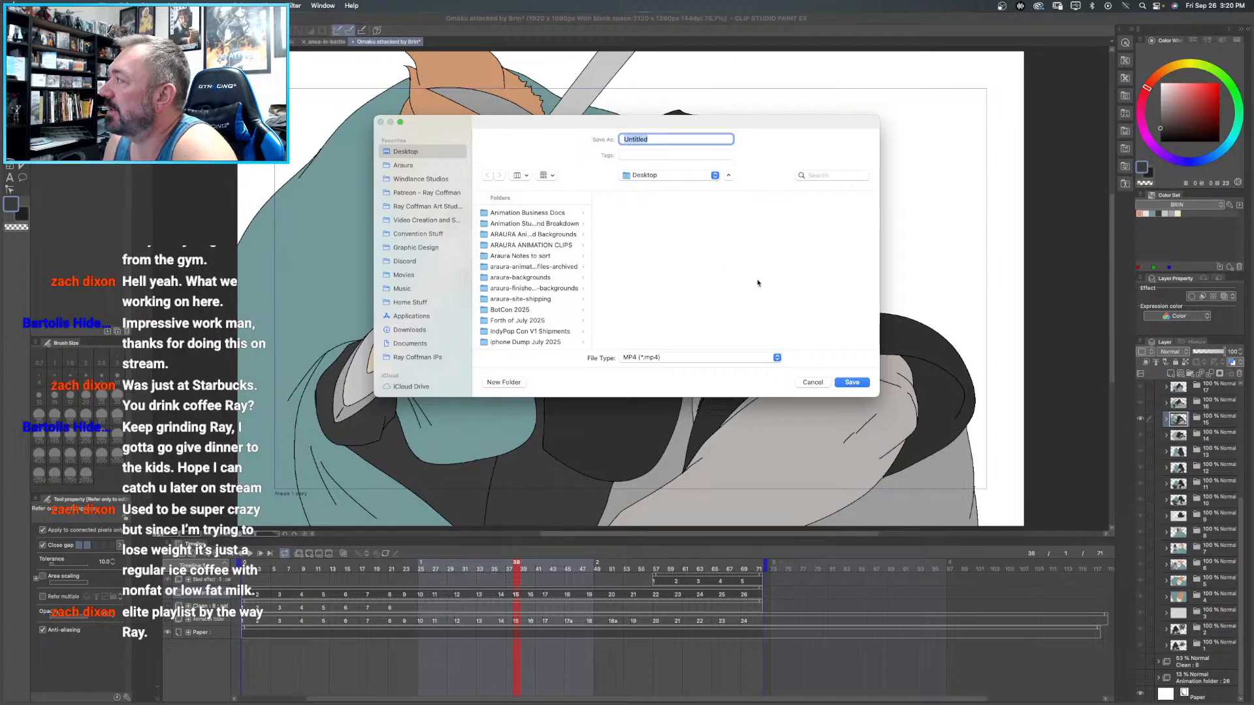
{"action": "left_click", "coordinate": [850, 382]}
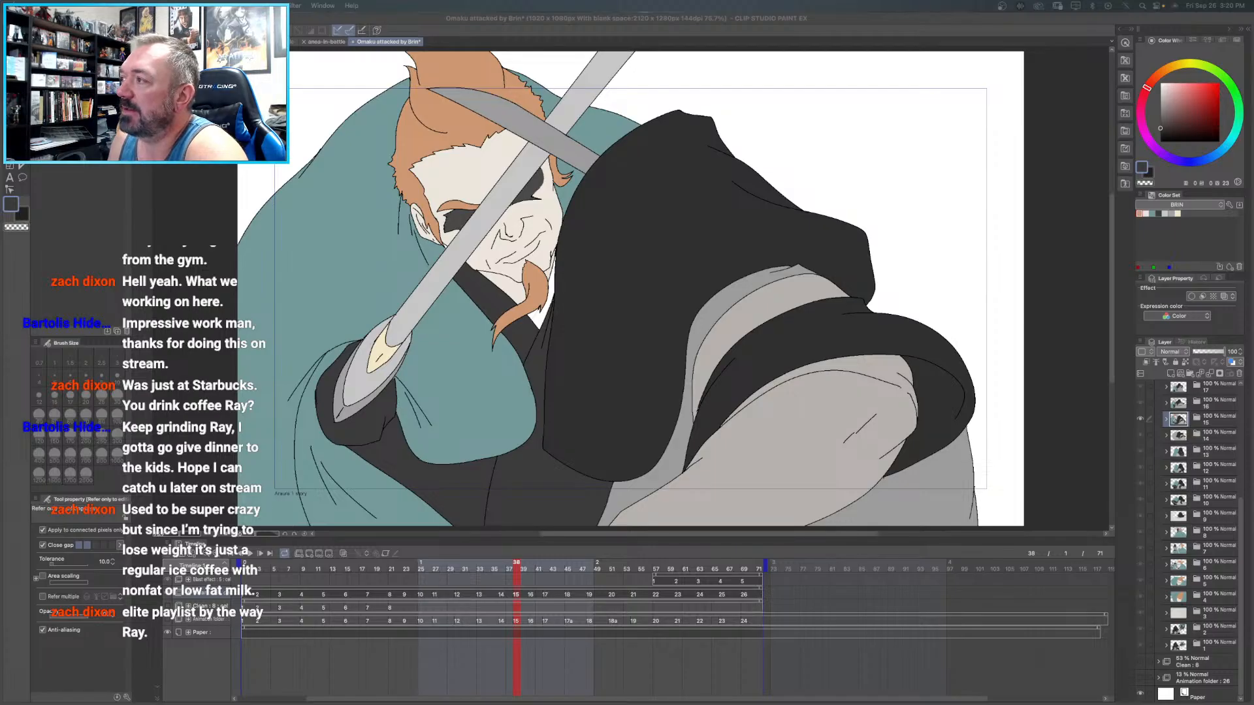
- Play the exported Untitled.mp4 to check the animation, and close the video
{"action": "left_click_drag", "start_coordinate": [0, 86], "coordinate": [763, 65]}
{"action": "left_click", "coordinate": [573, 480]}
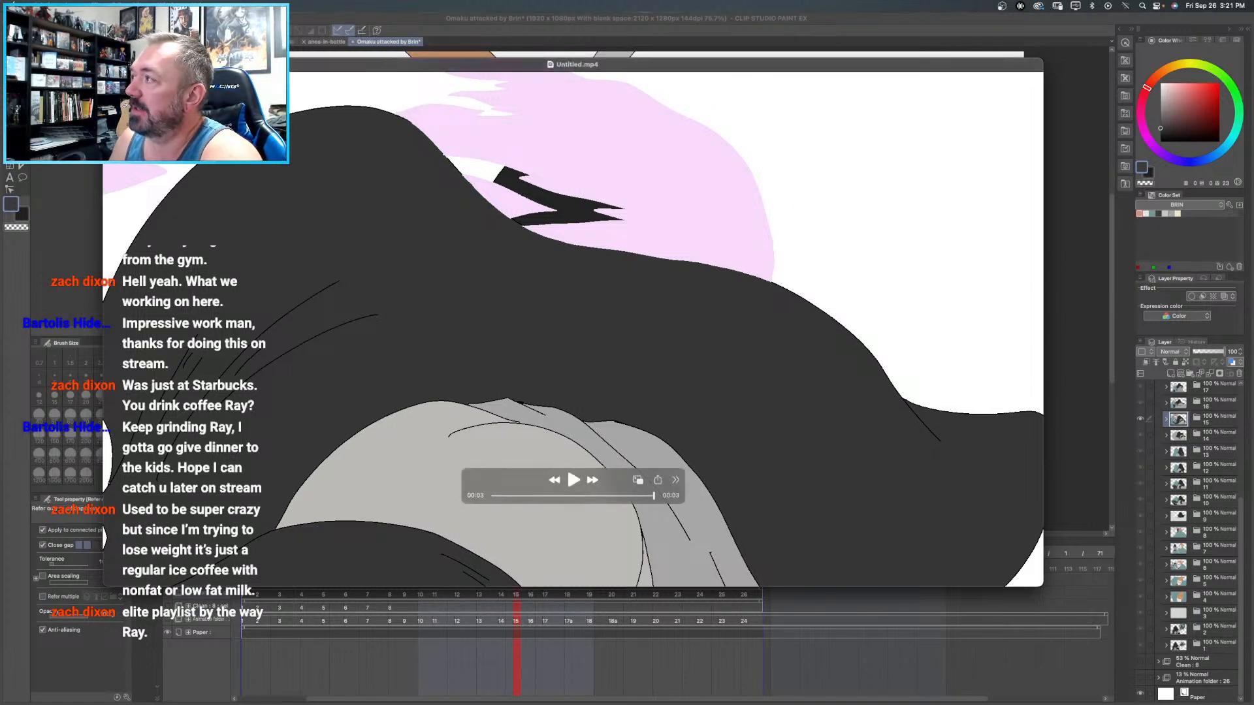
{"action": "key", "text": "super+w"}
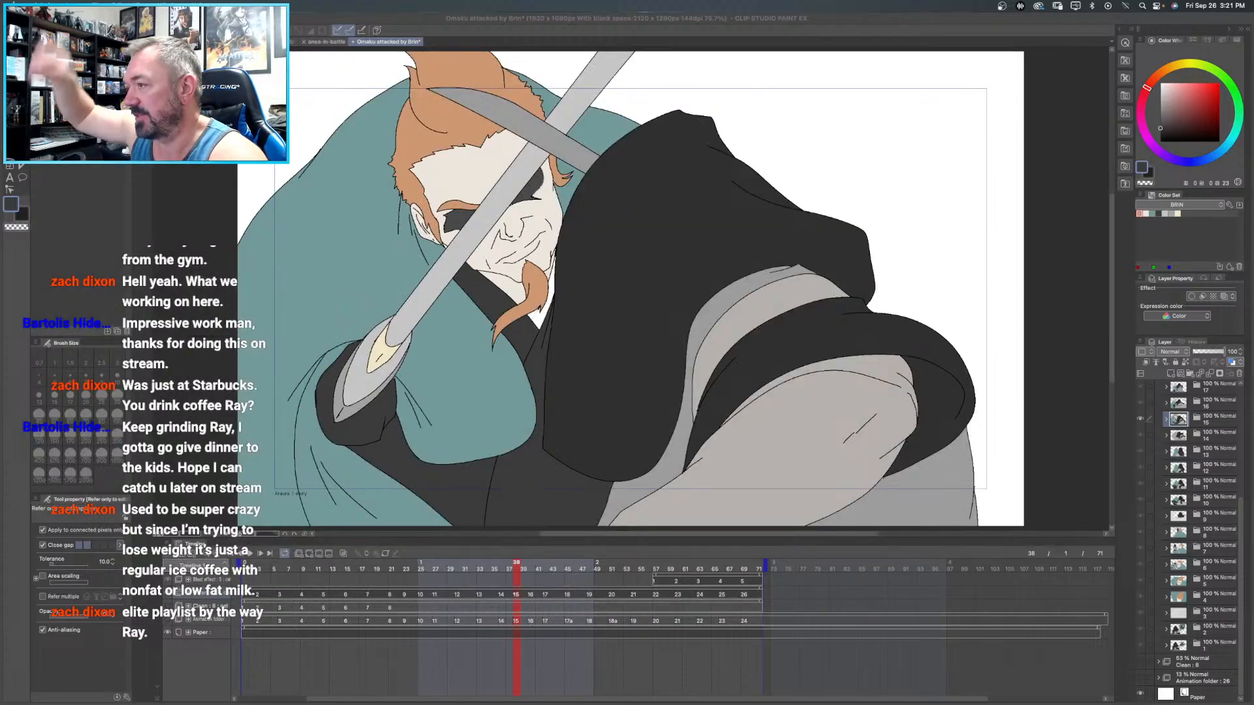